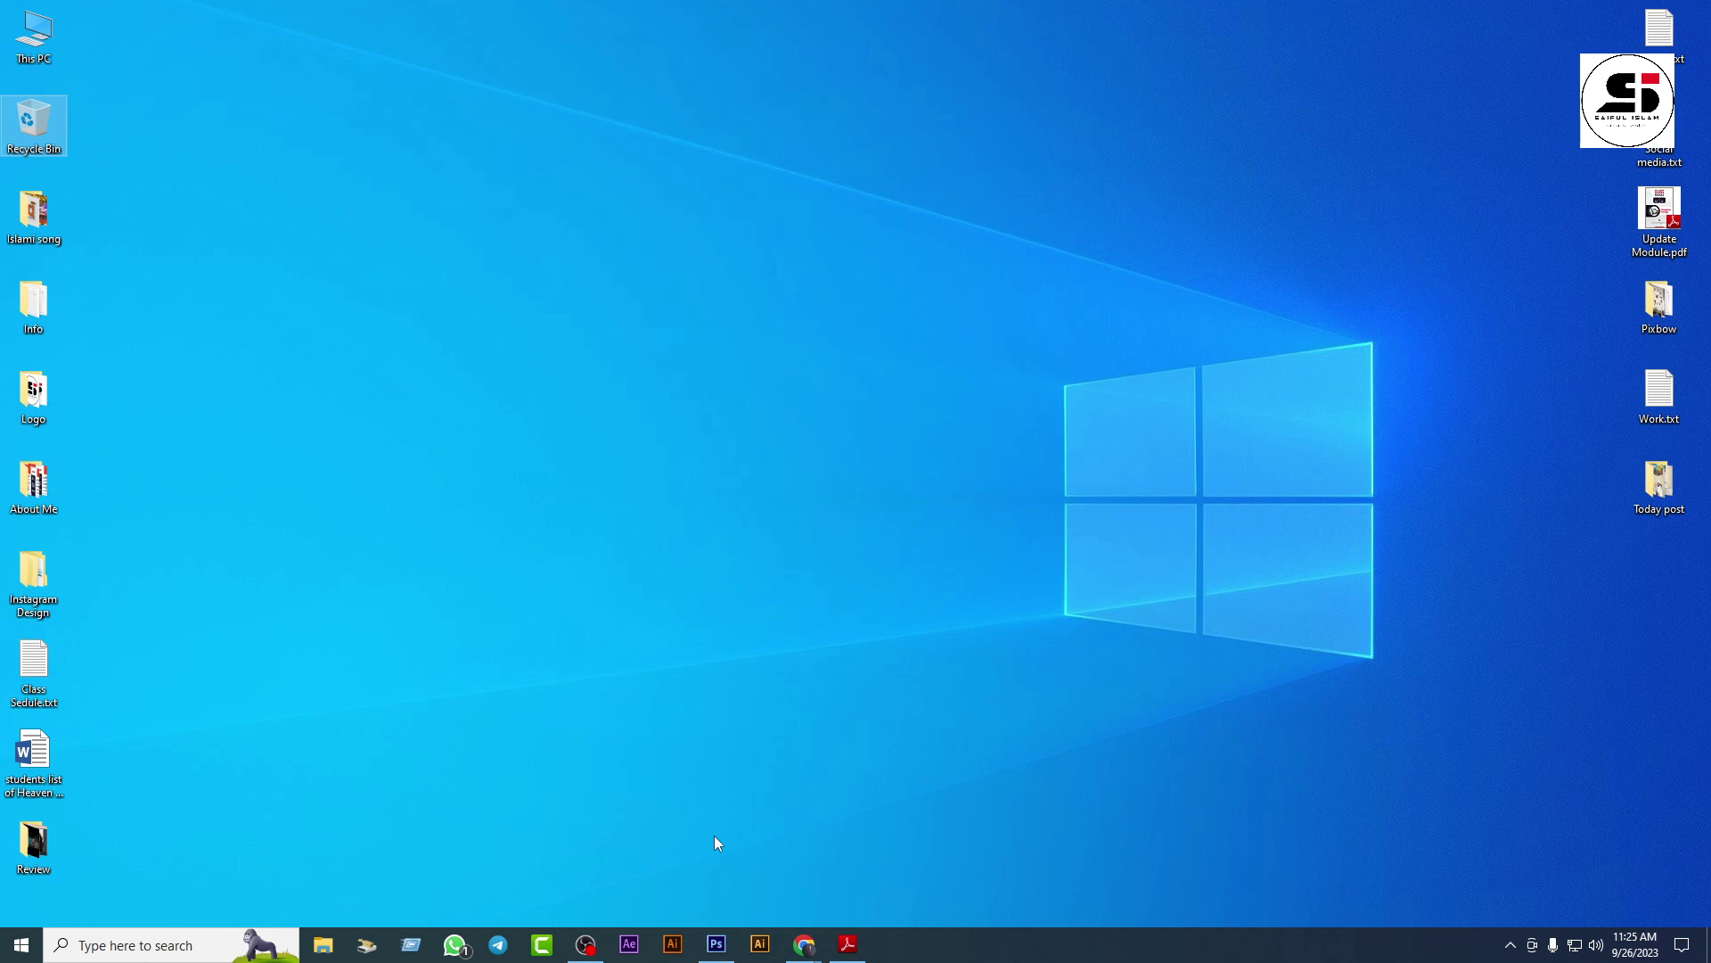
Step: Bring Chrome forward, open a new tab and go to the Google home page
mouse_move(804, 945)
click(749, 892)
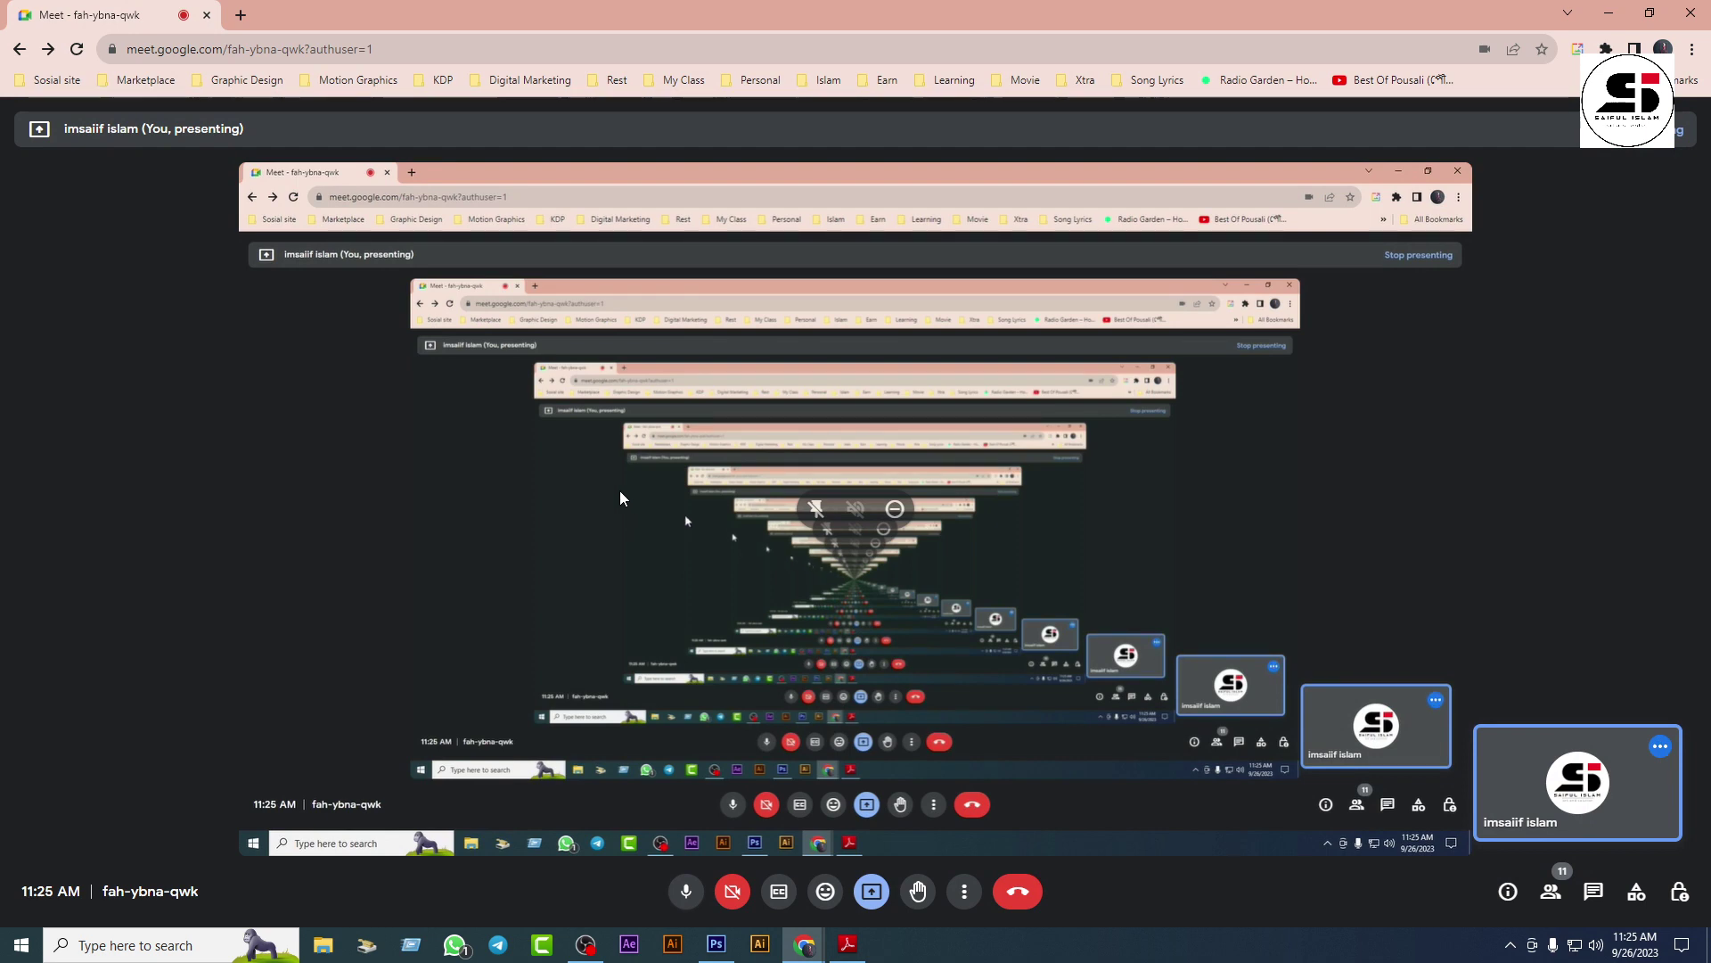
click(241, 15)
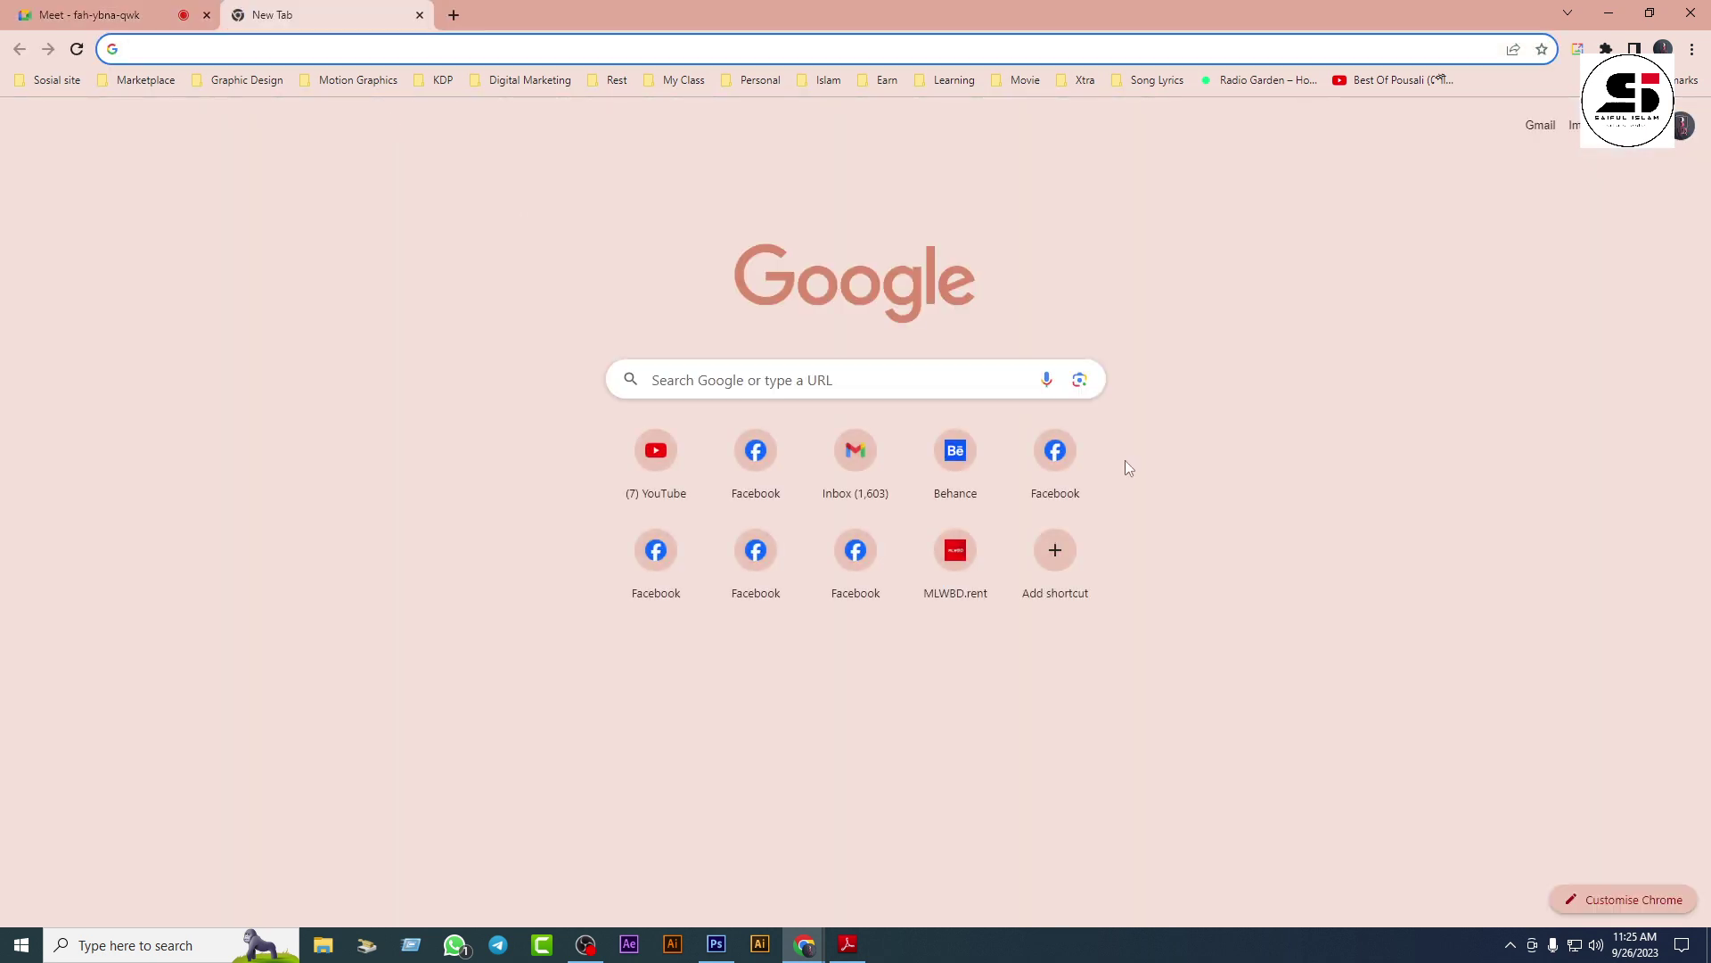
text(g)
key(Return)
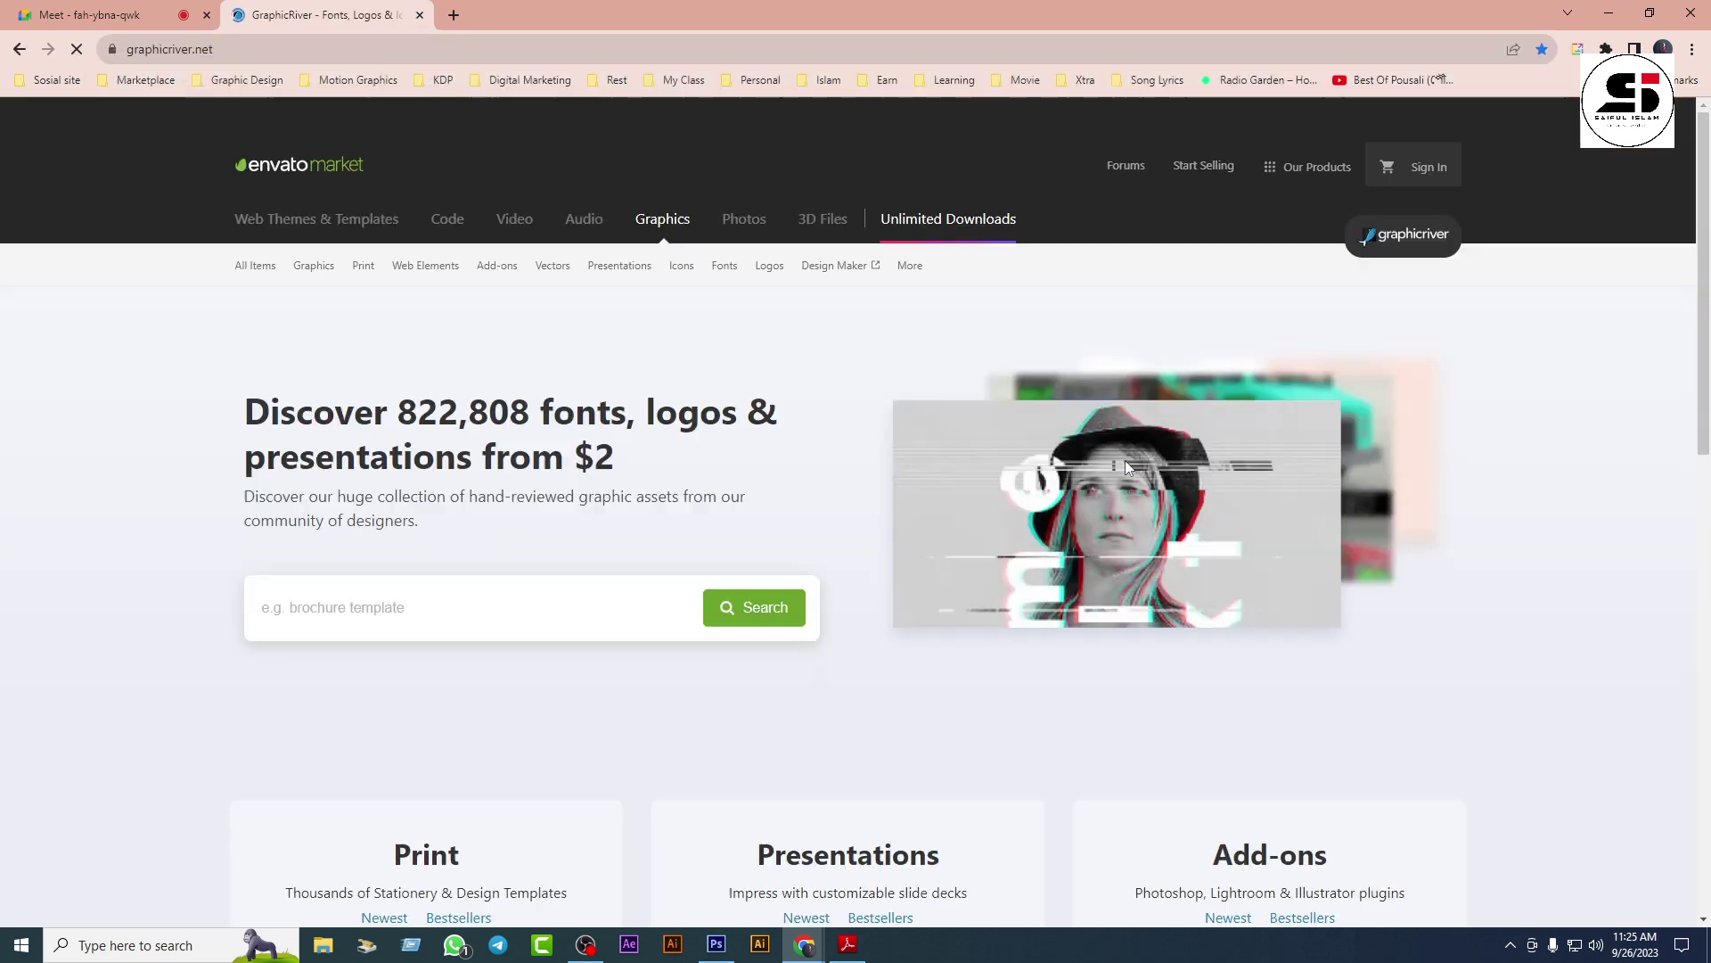
click(316, 41)
text(go)
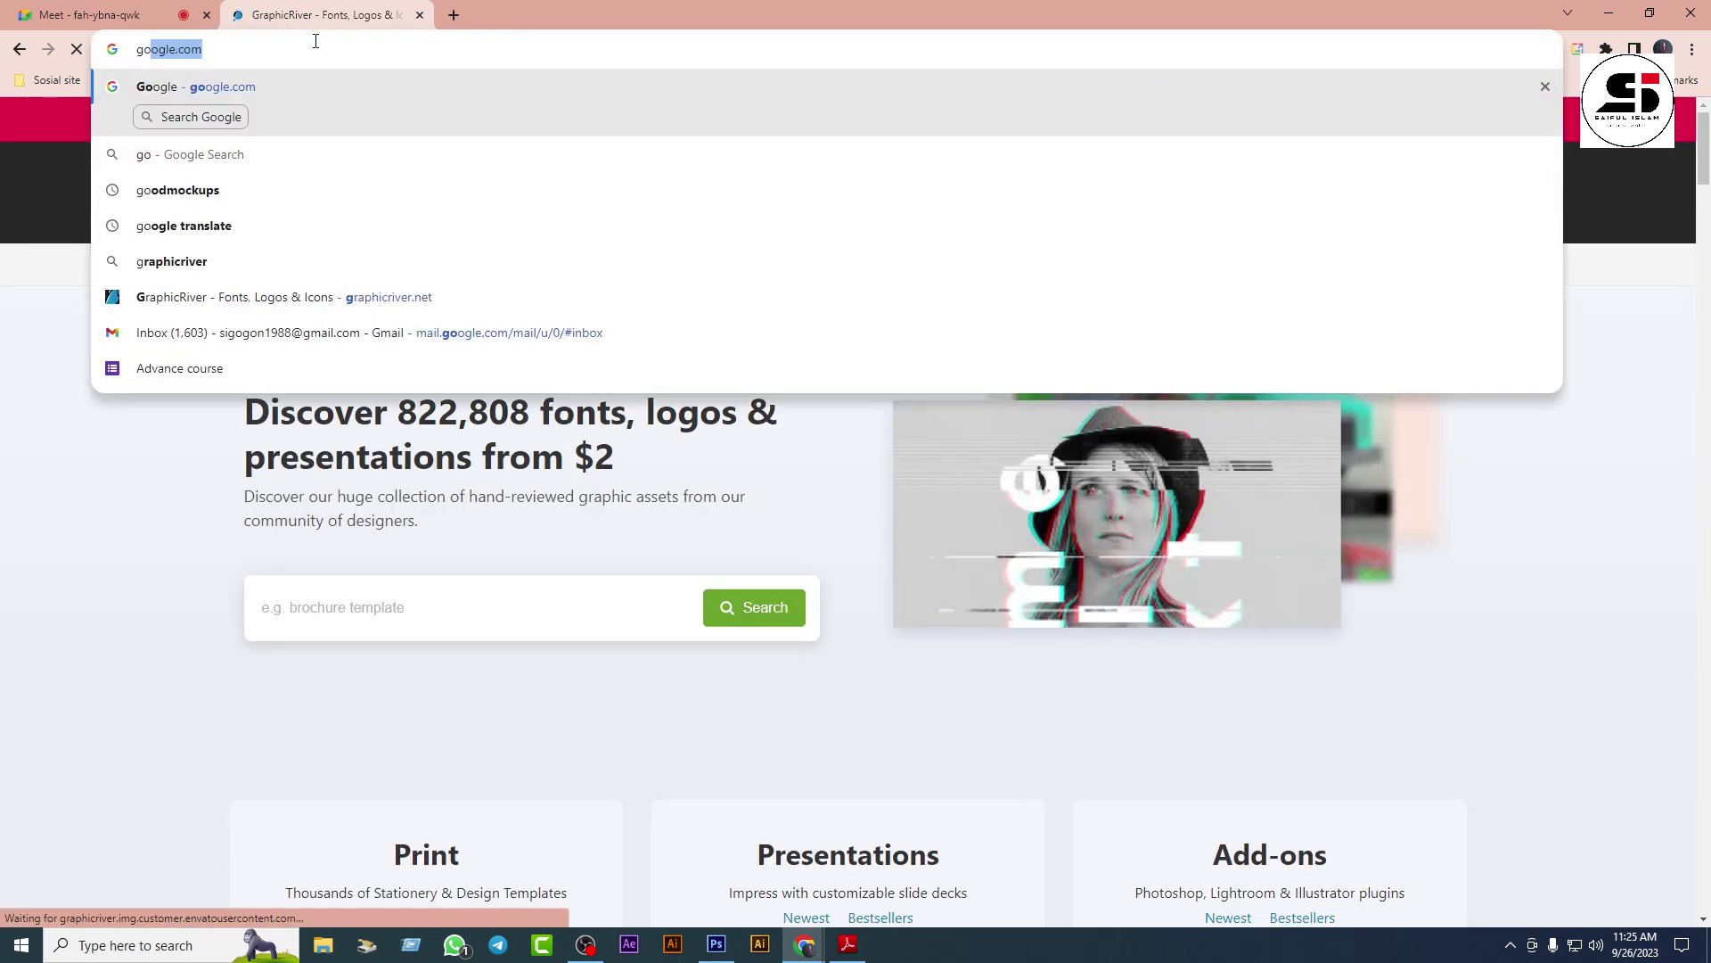
key(Return)
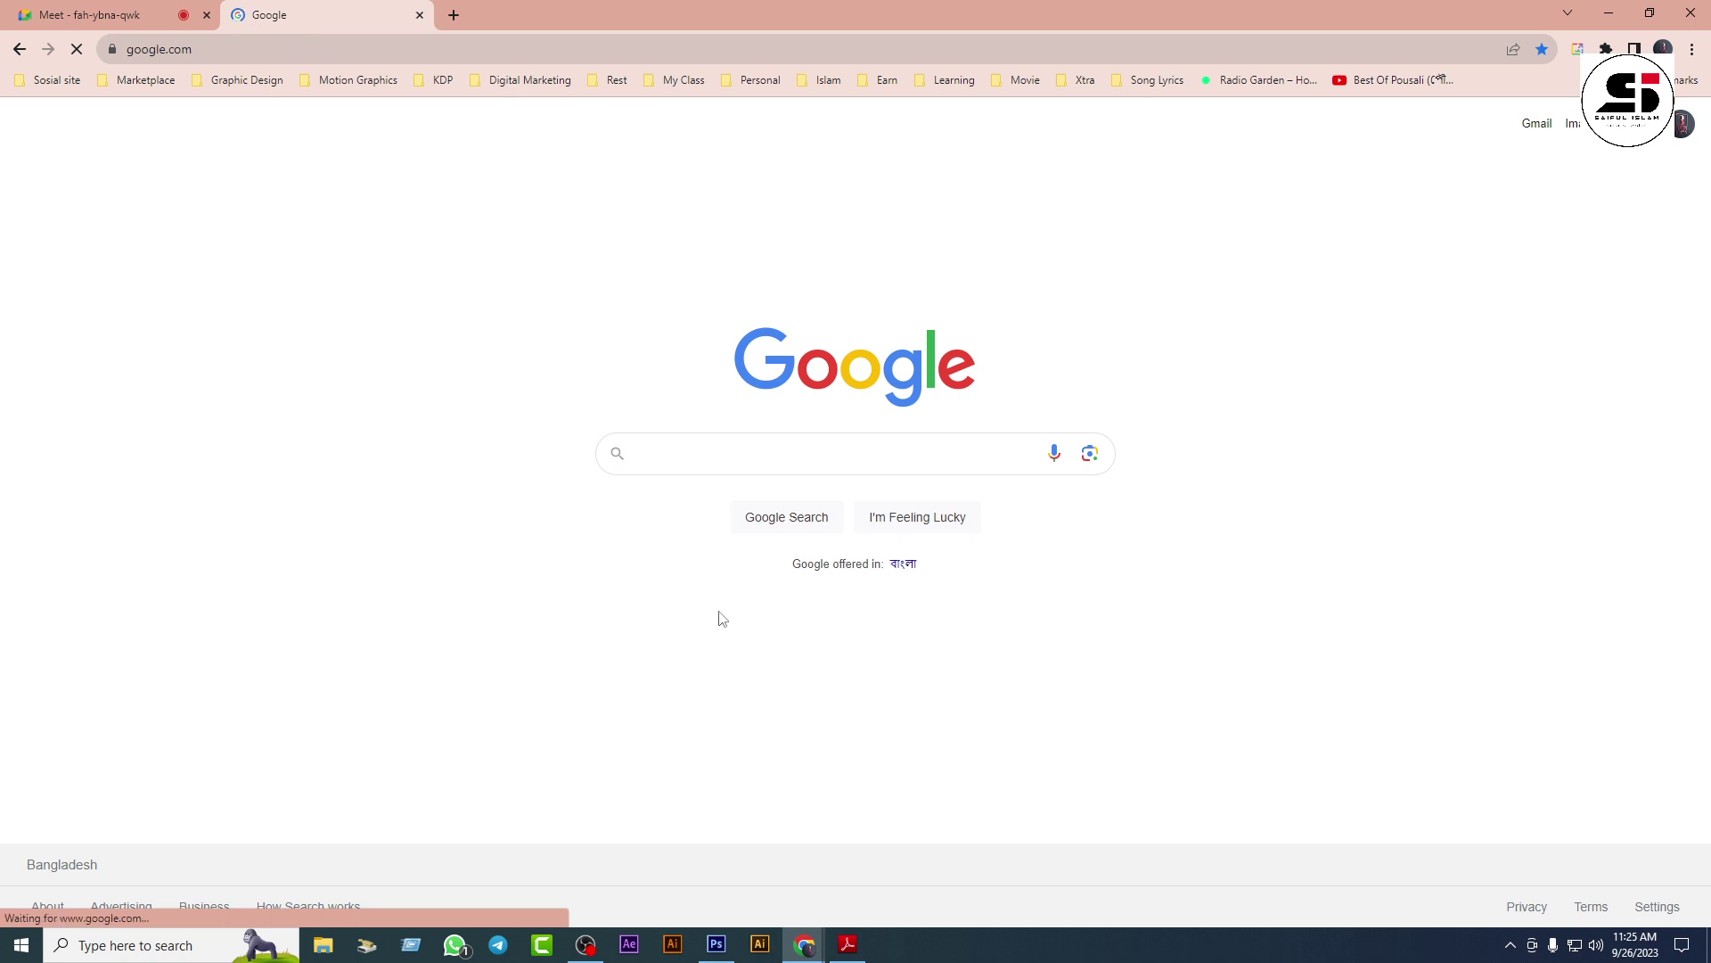
Step: Search 'facebook cover design size', highlight the 820 x 312 answer, and return to Photoshop
click(806, 445)
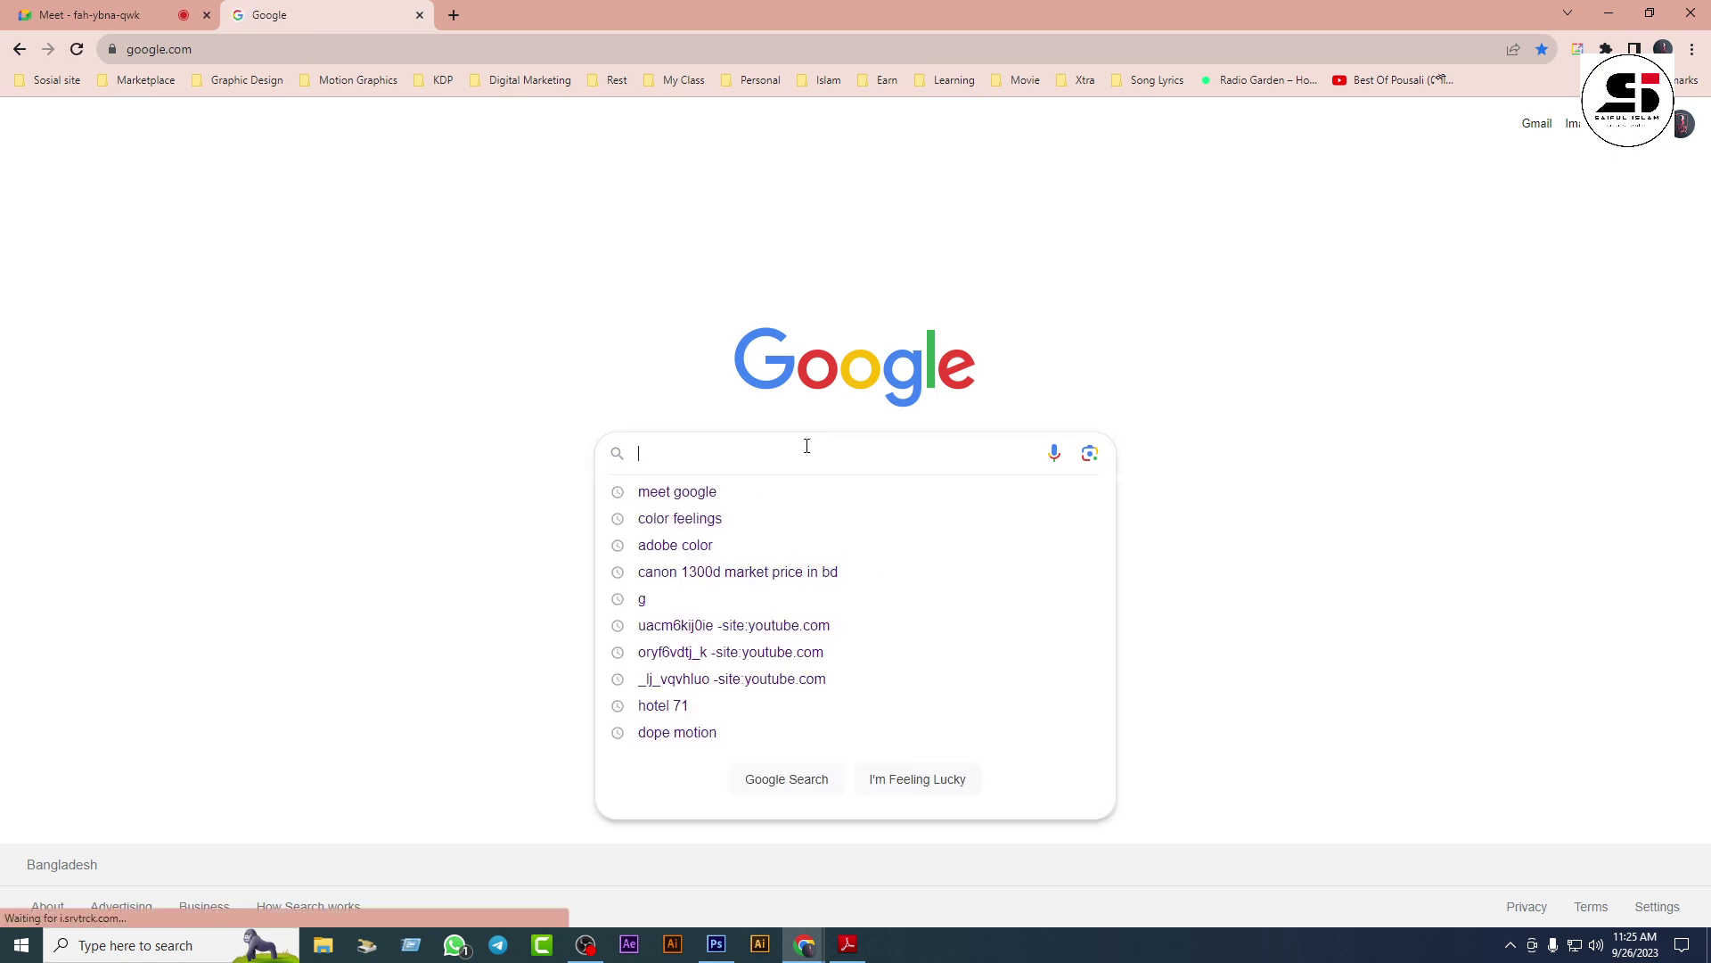
text(facebook)
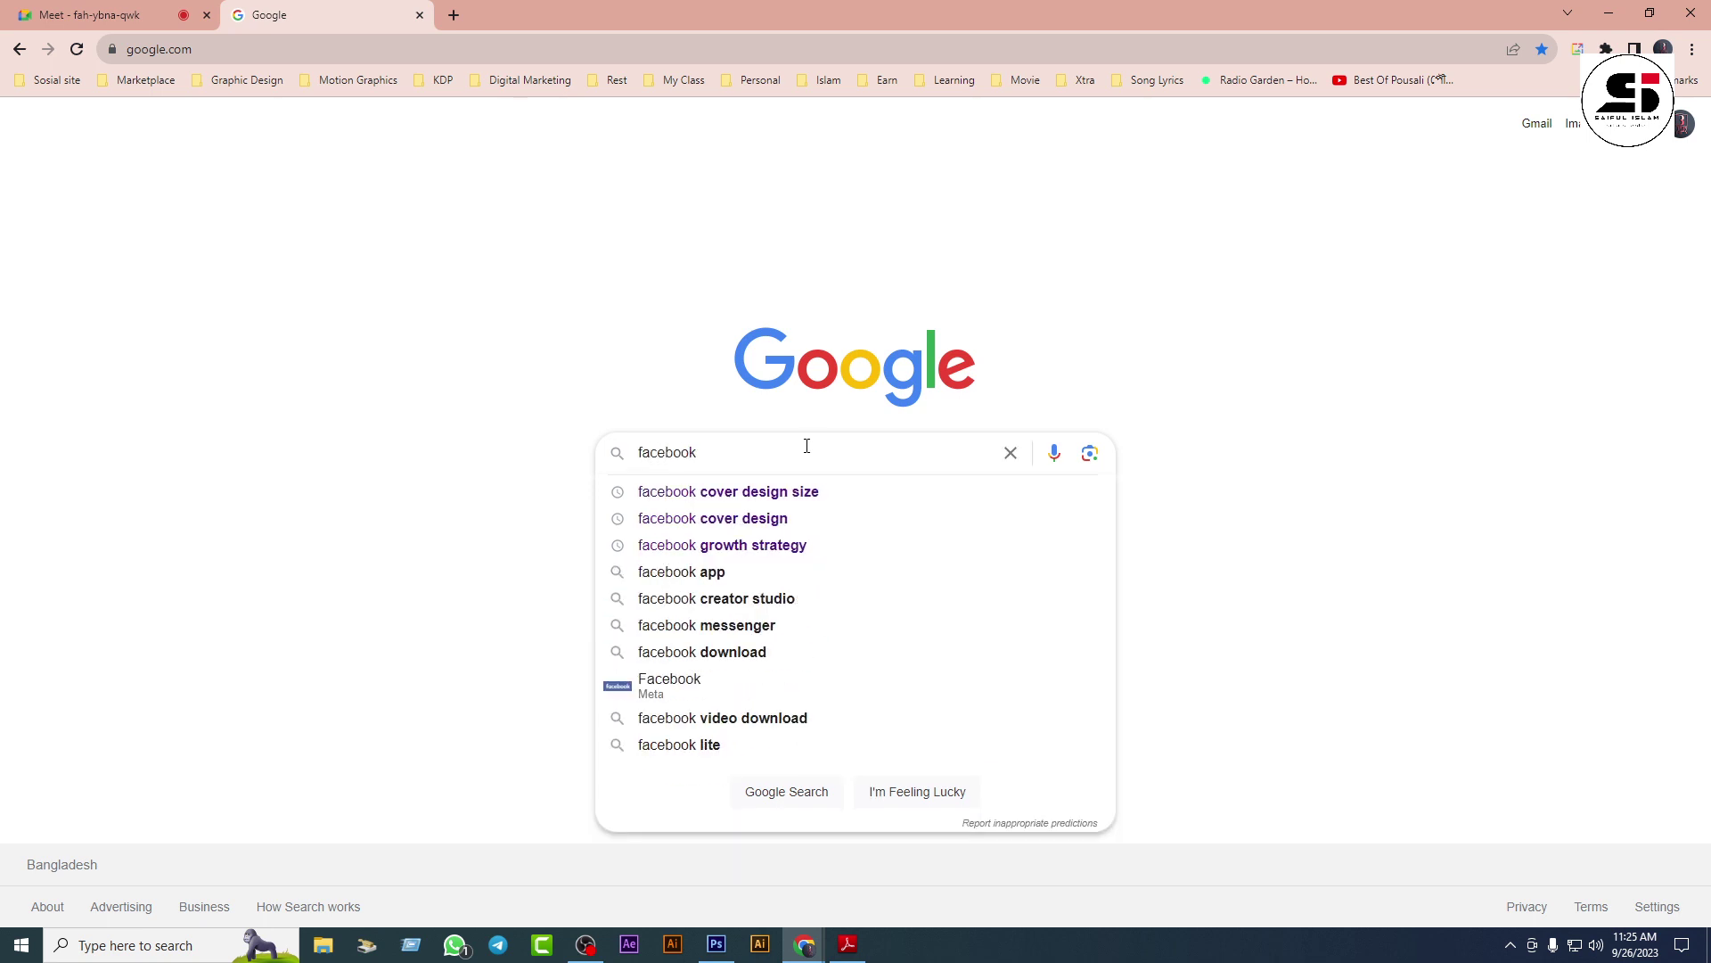
key(Down)
key(Return)
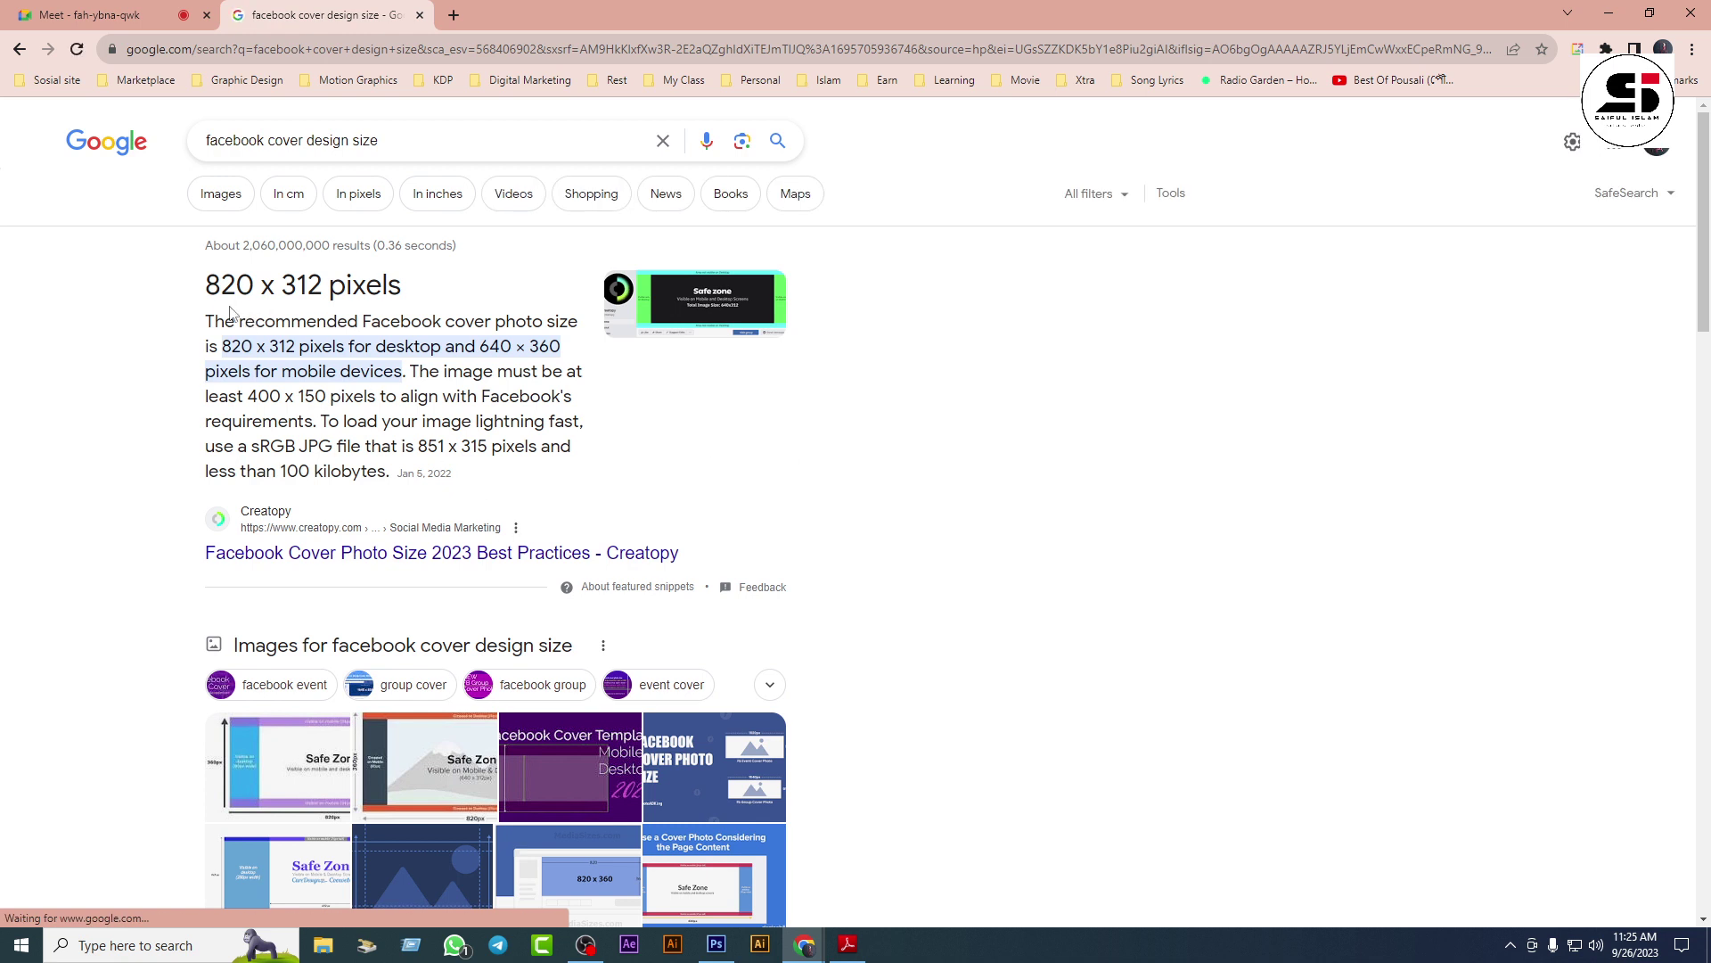
drag(205, 283, 327, 281)
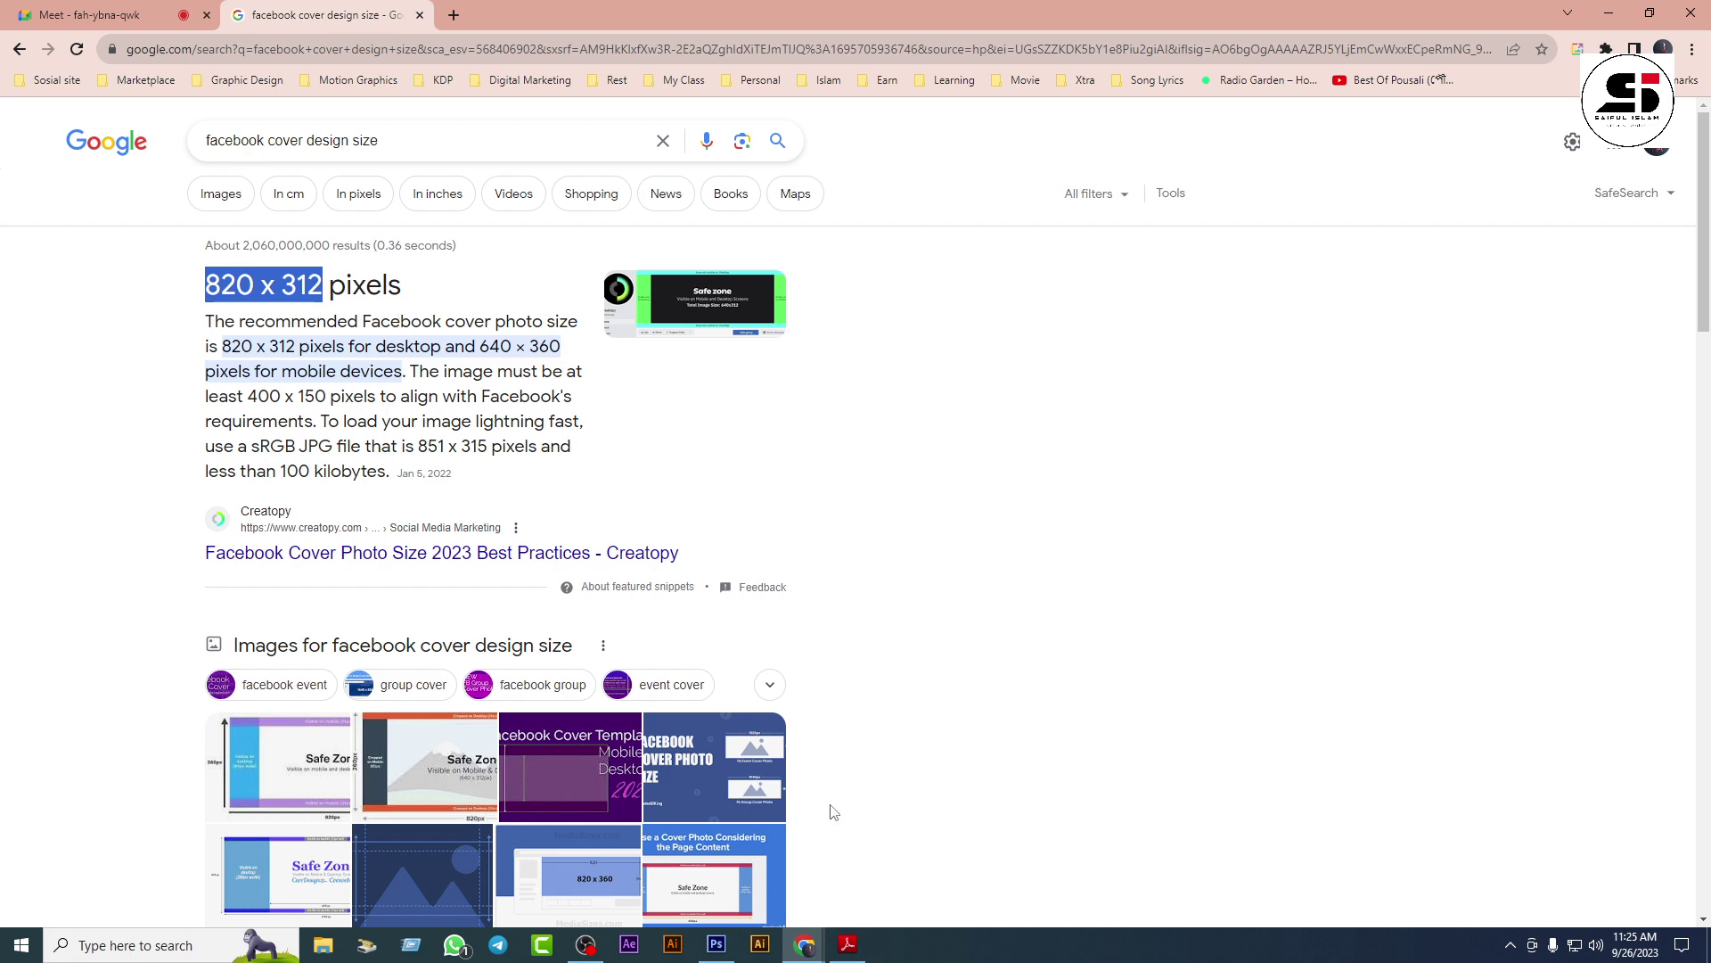
click(716, 943)
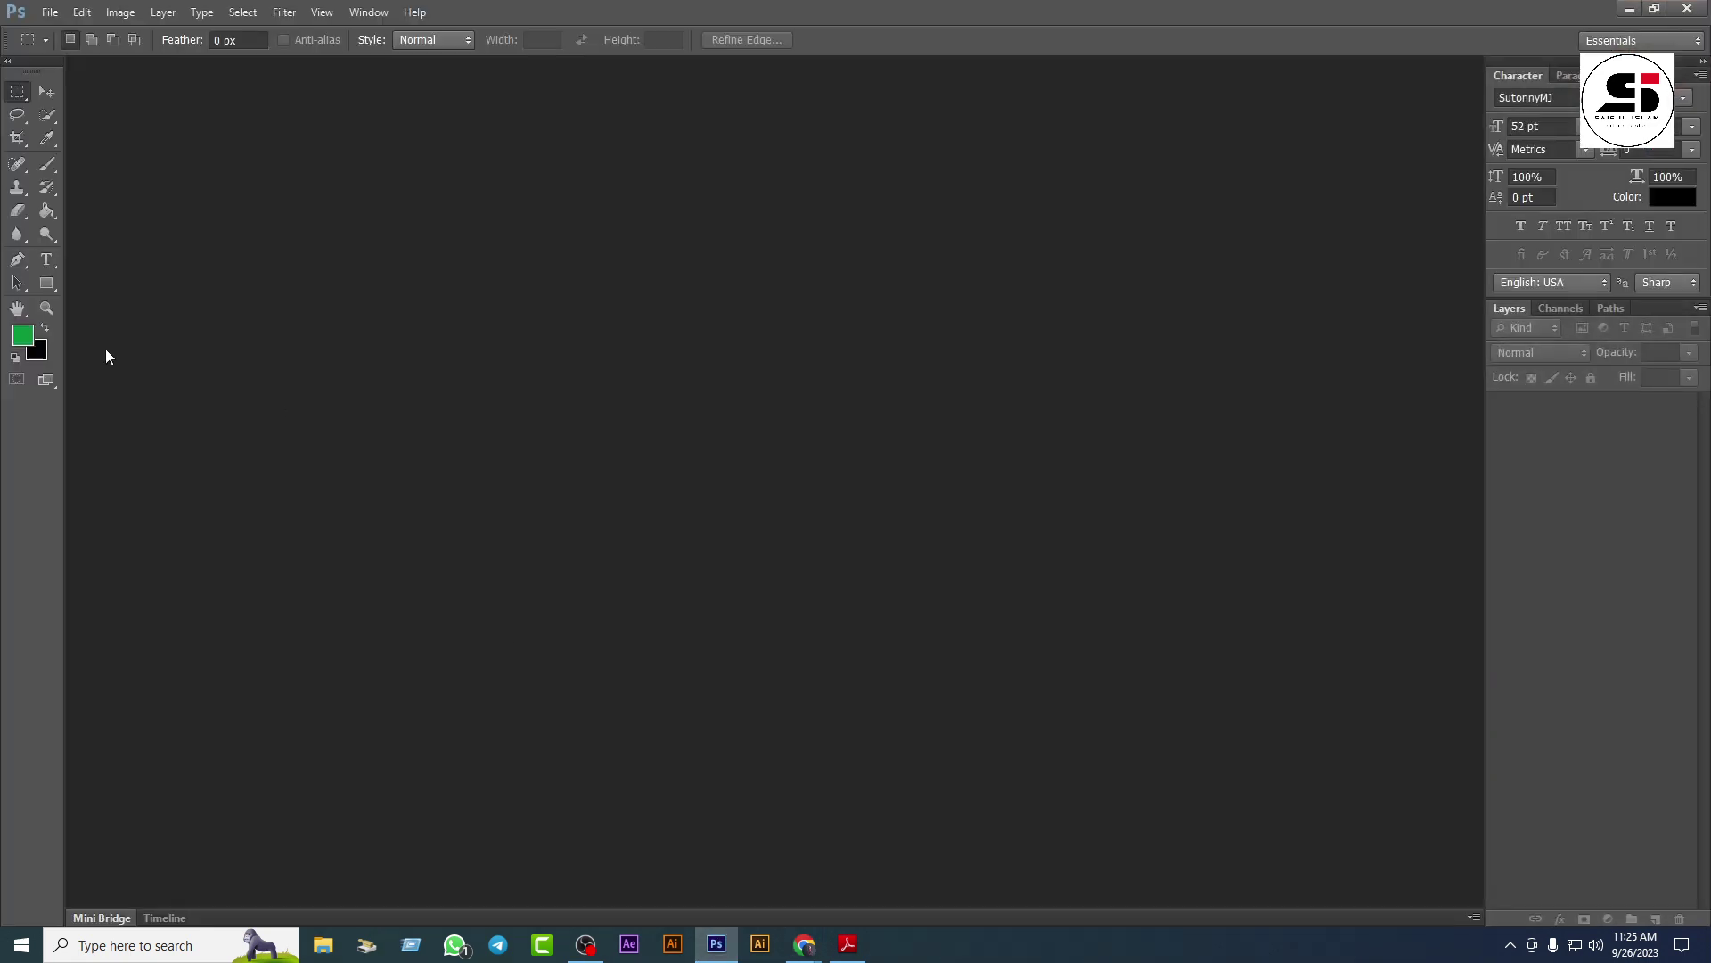
Step: Create a new document named 'Fb cover design' with Pixels units, width 820 and height 312
click(47, 91)
click(51, 14)
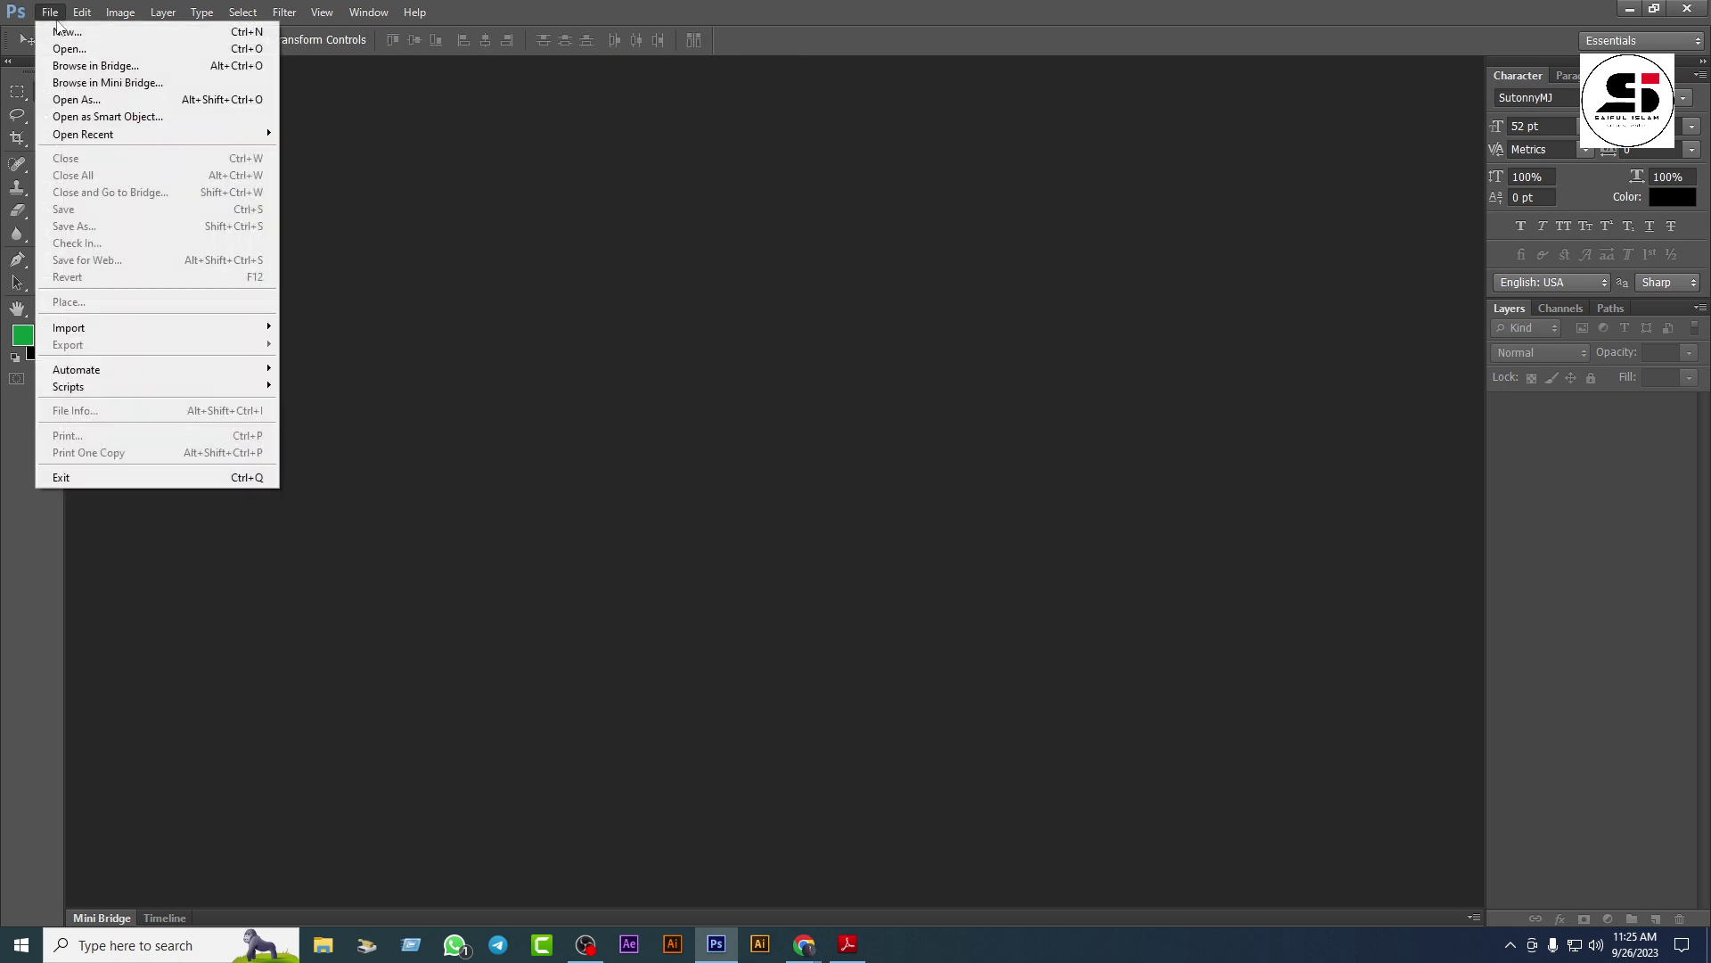
click(71, 31)
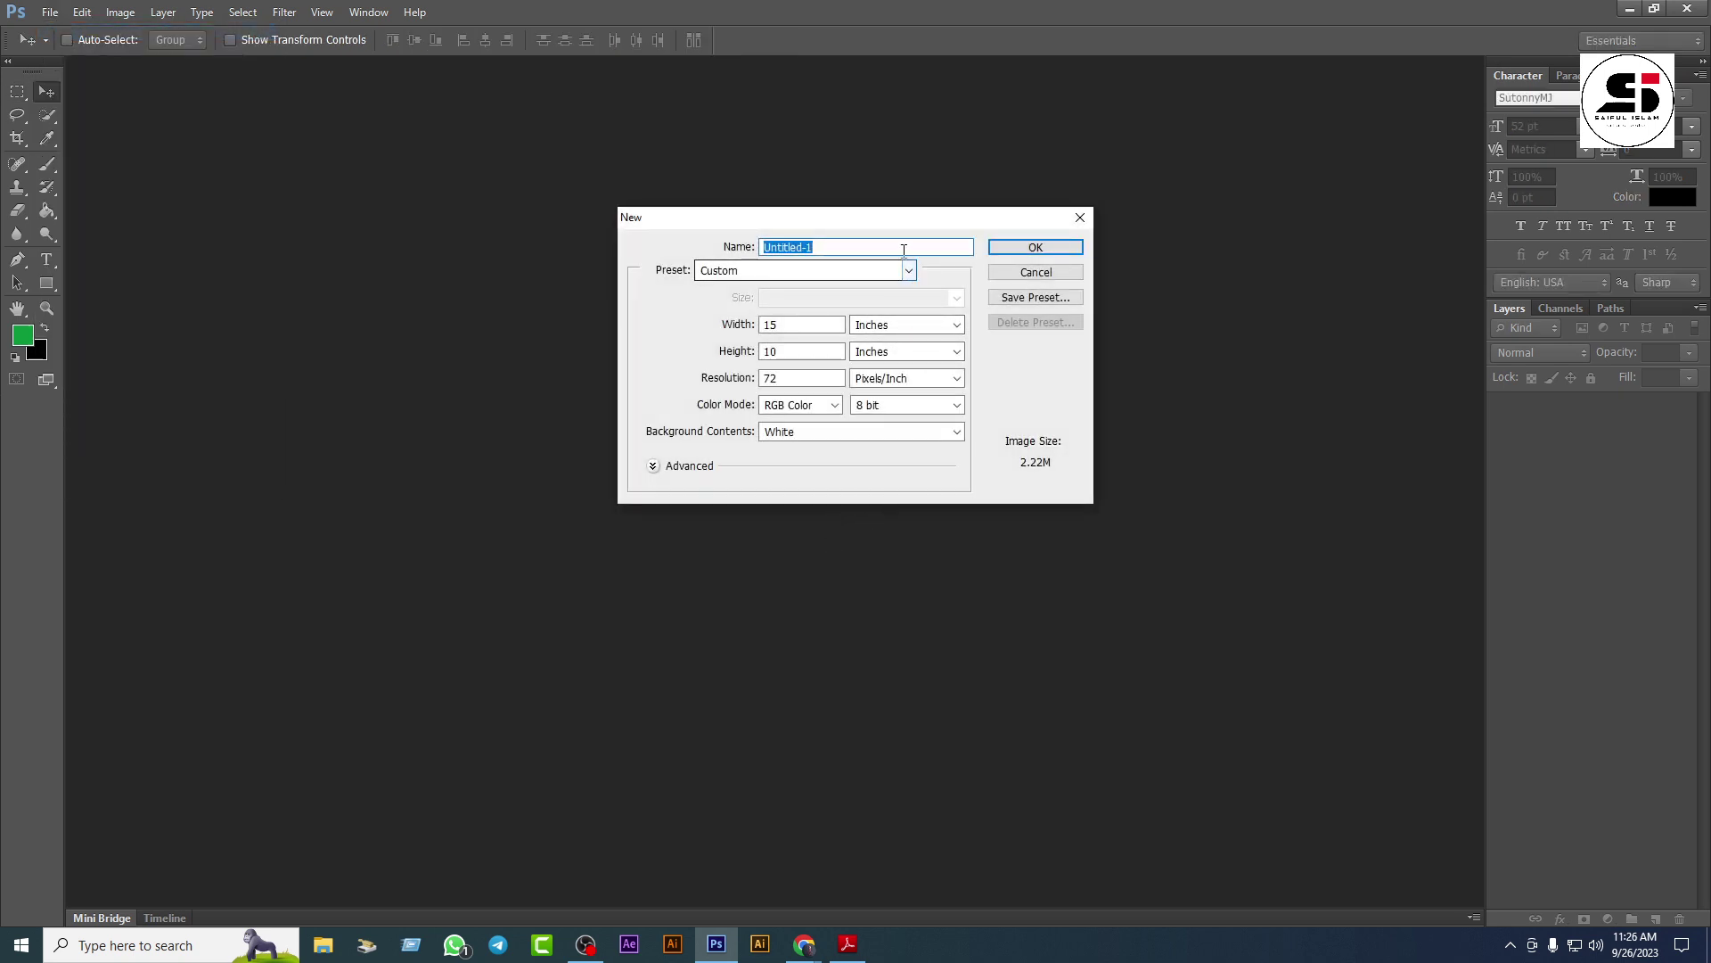
text(Fb co)
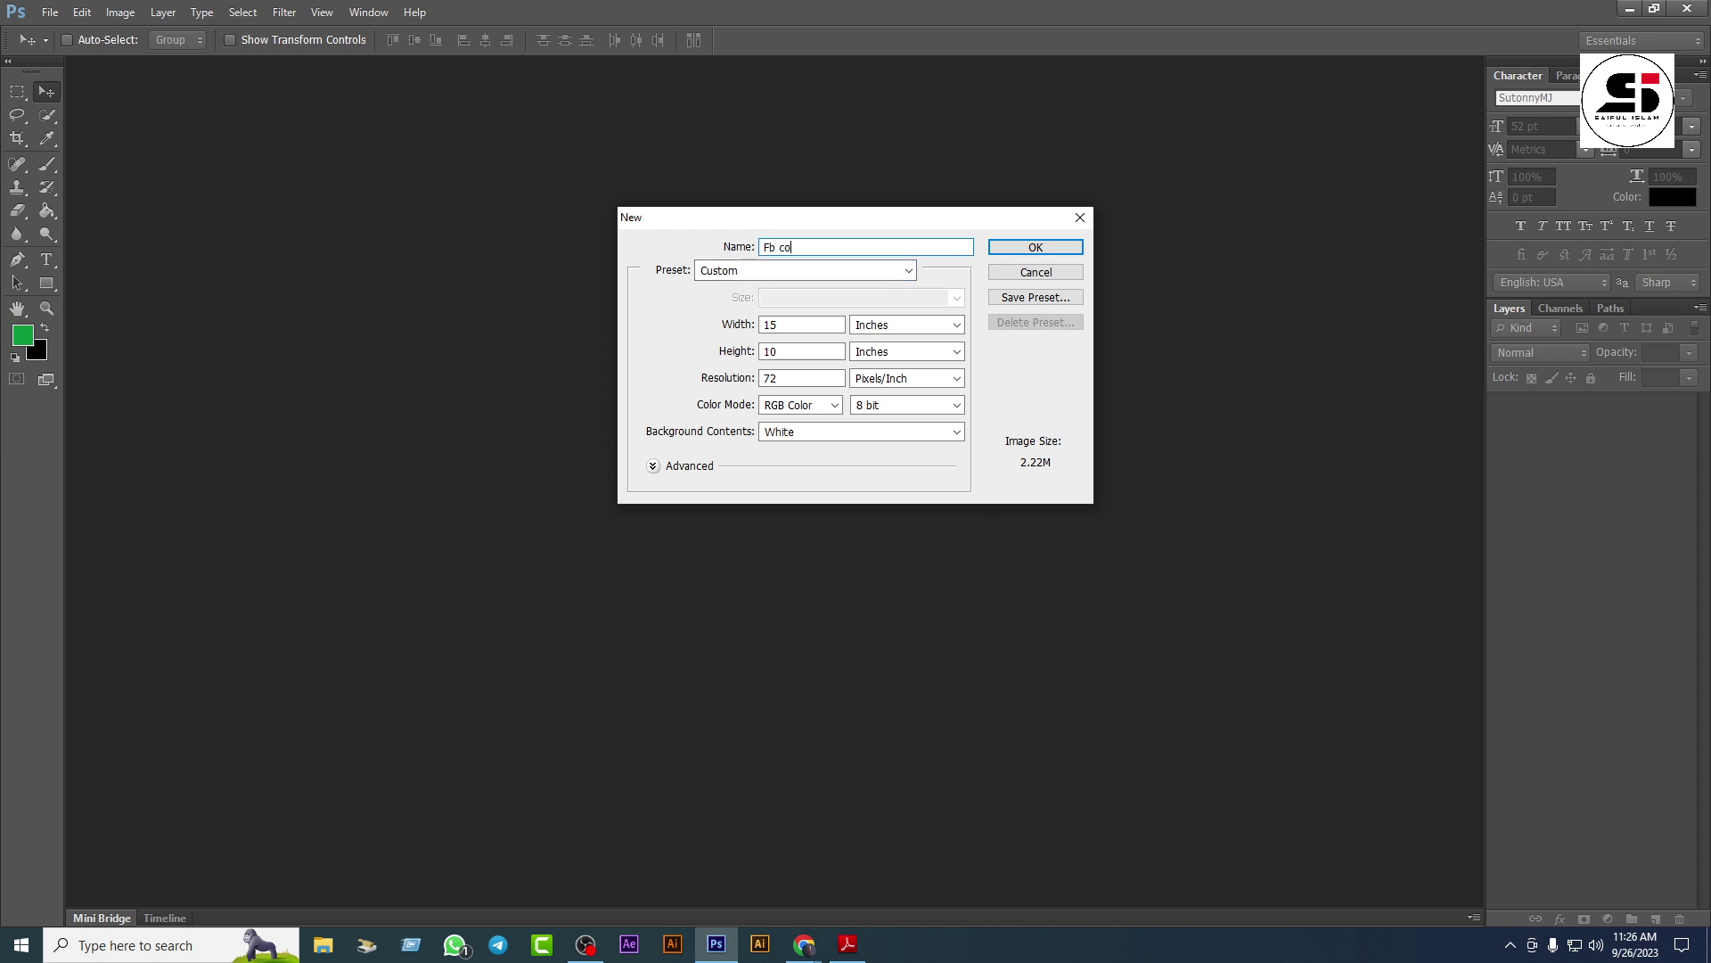
text(ver design)
click(949, 325)
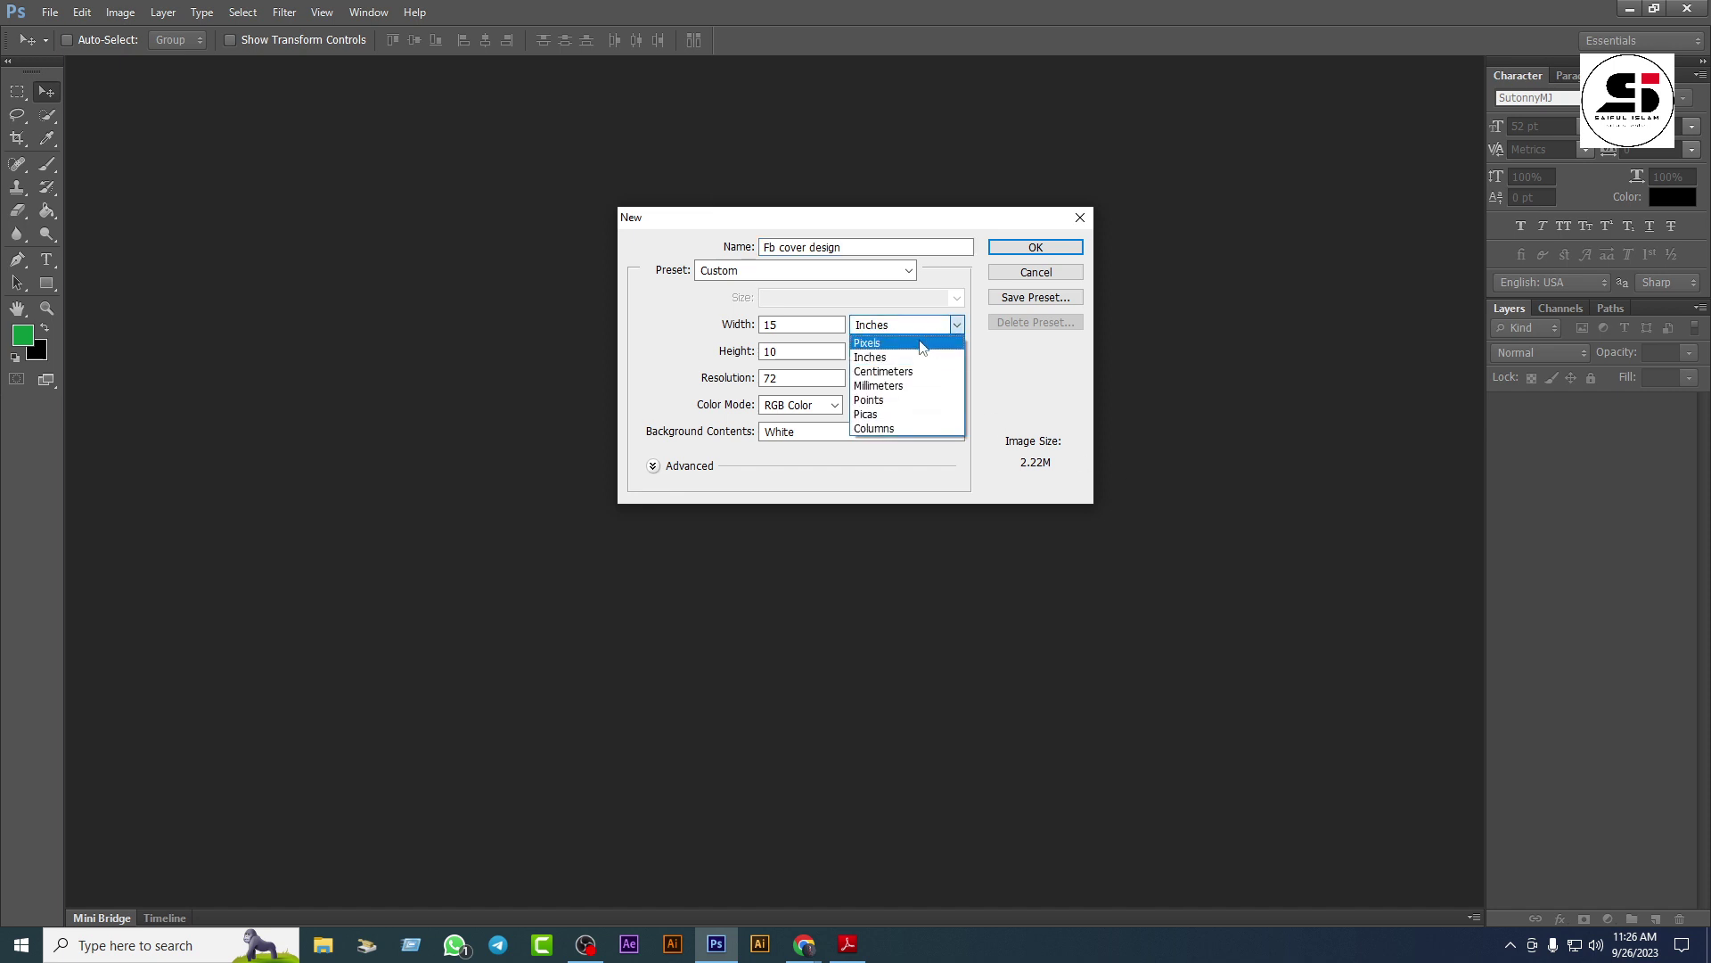
click(930, 344)
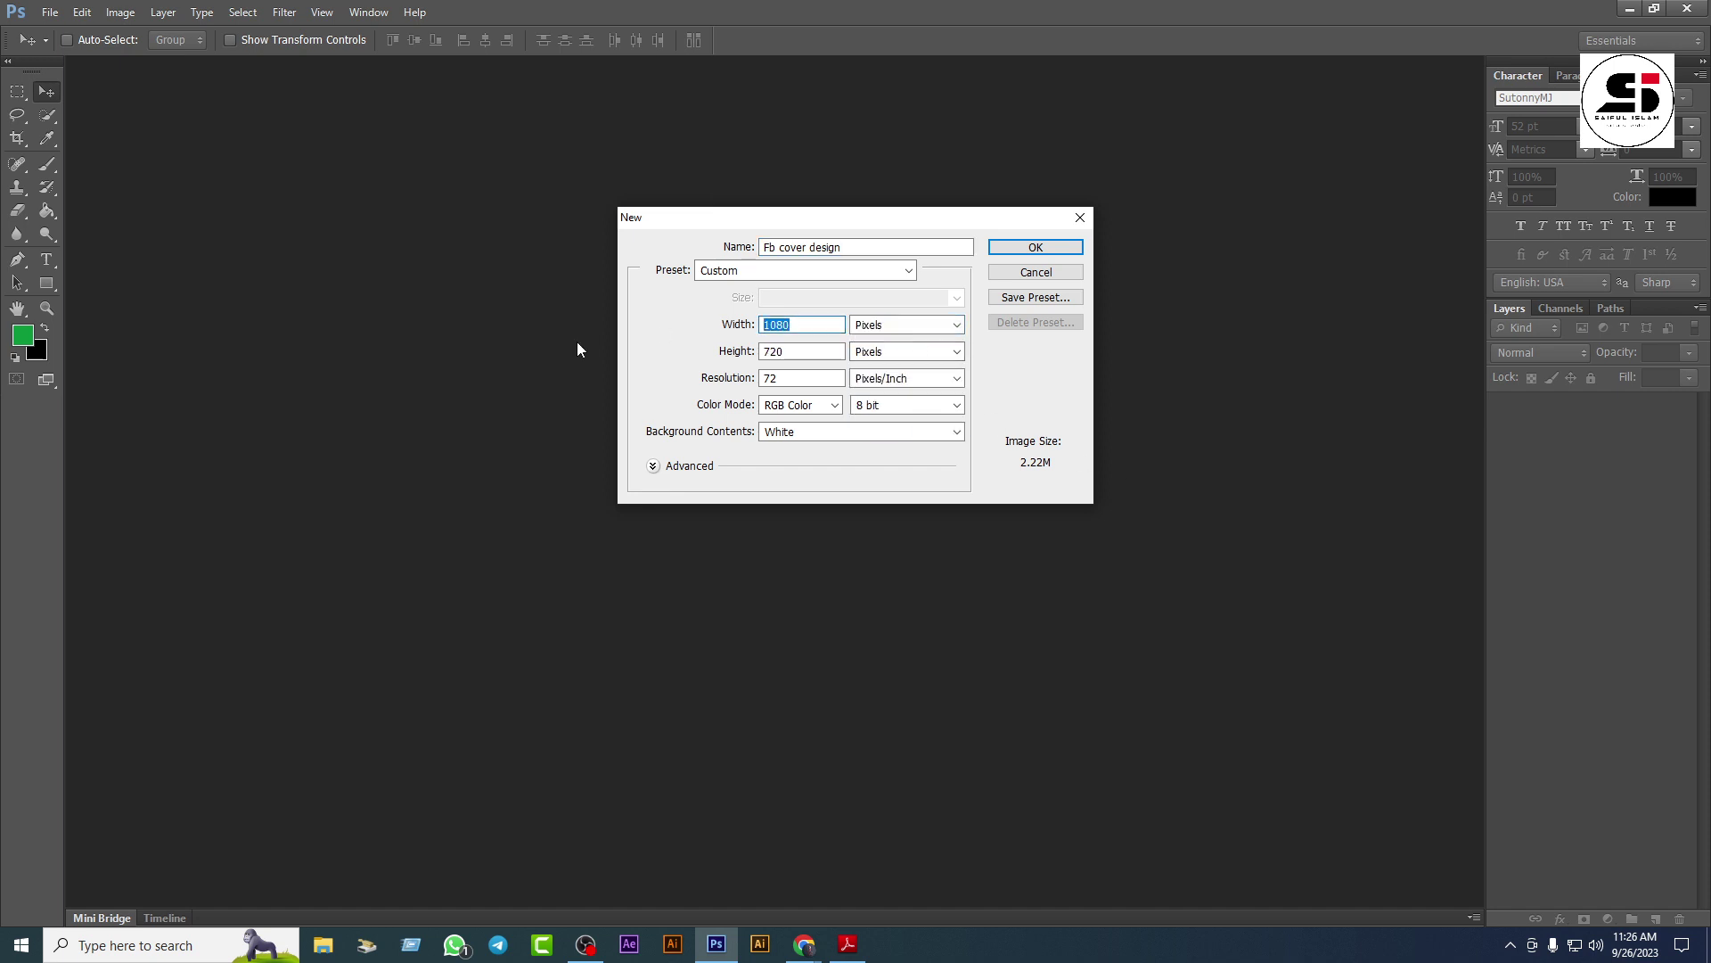
text(820)
key(Tab)
text(312)
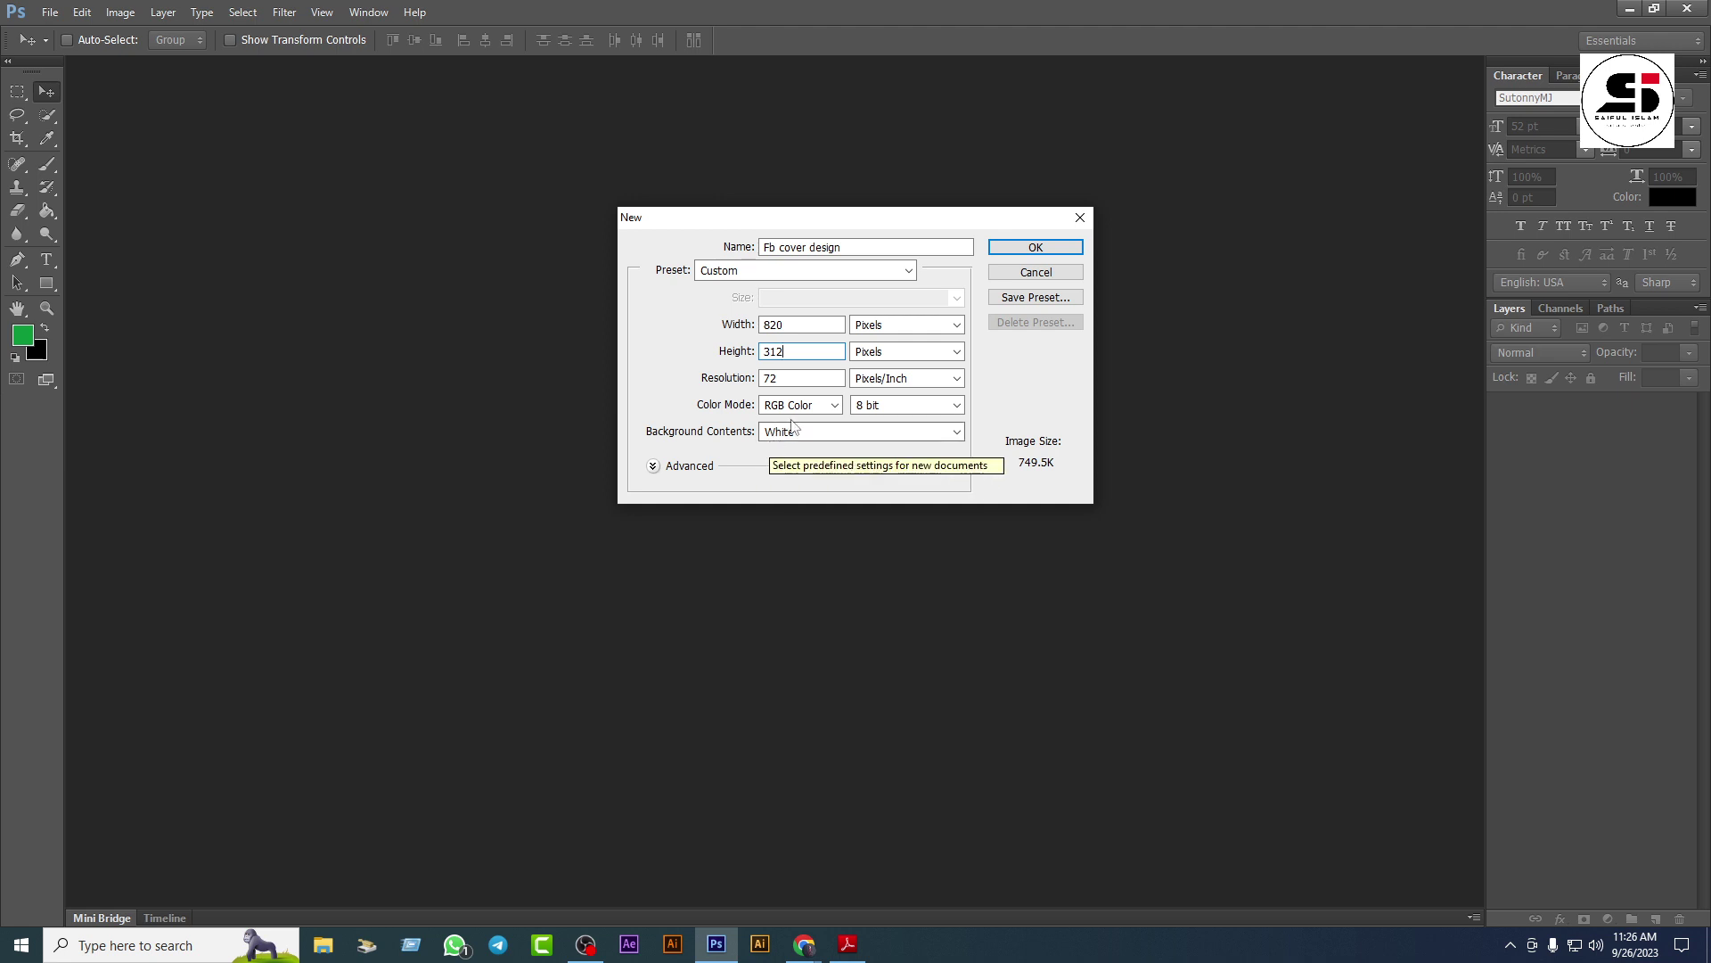
click(815, 379)
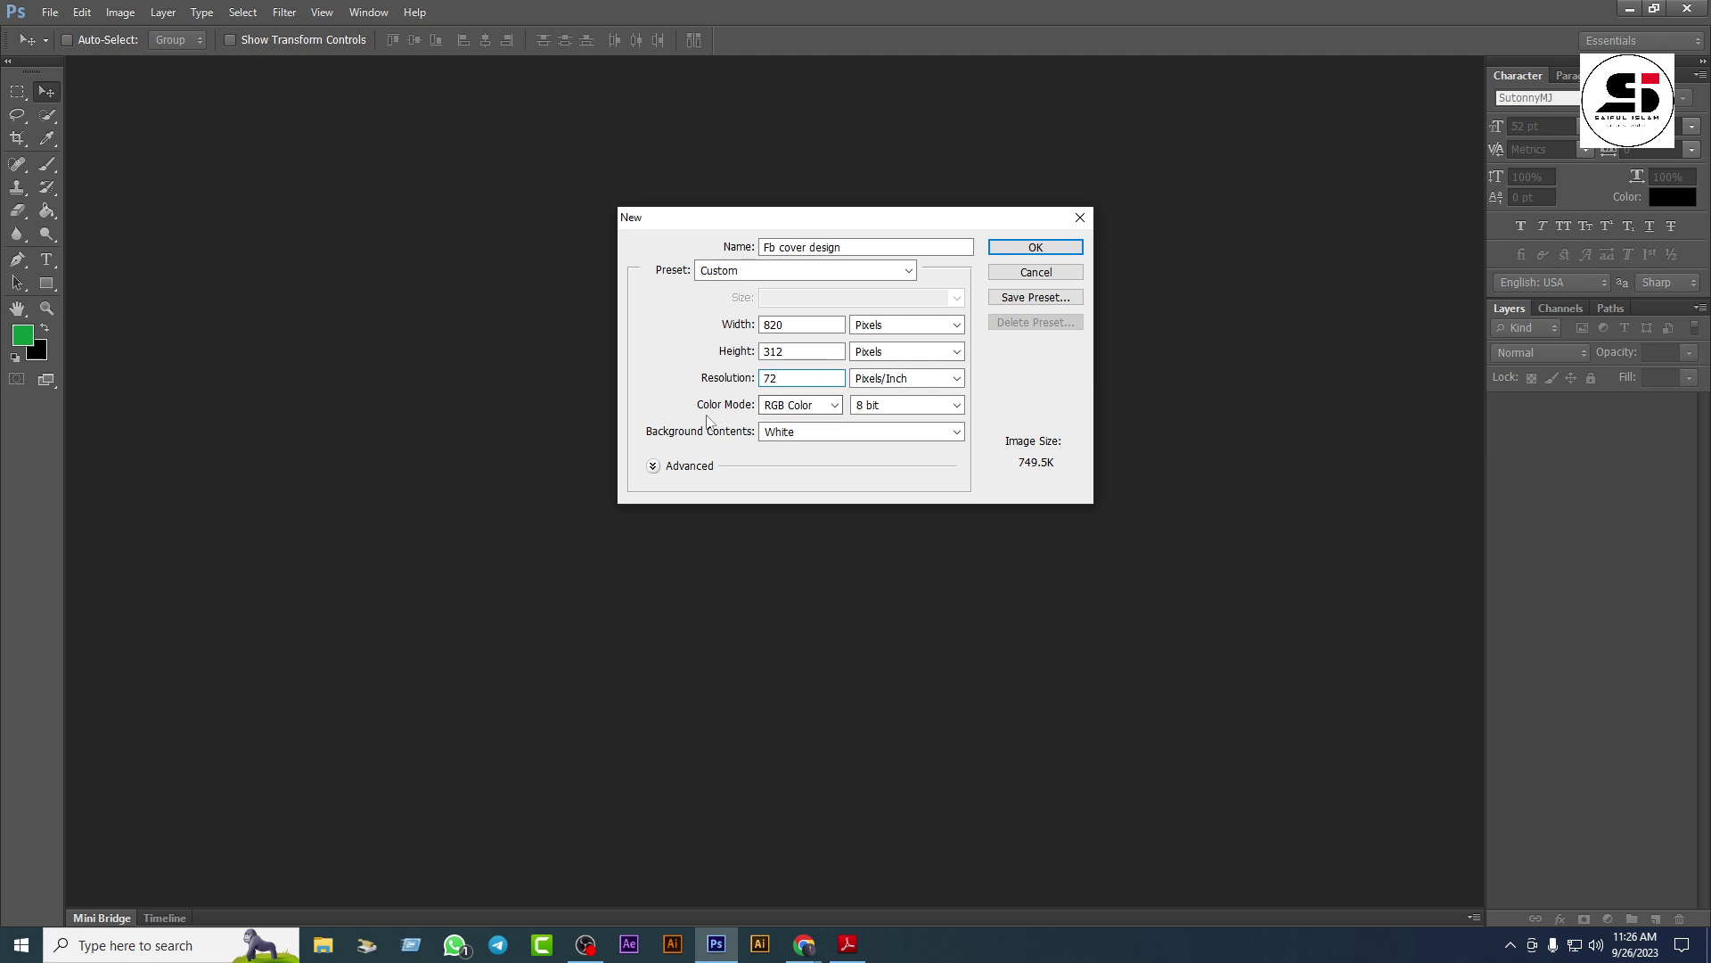
click(1054, 248)
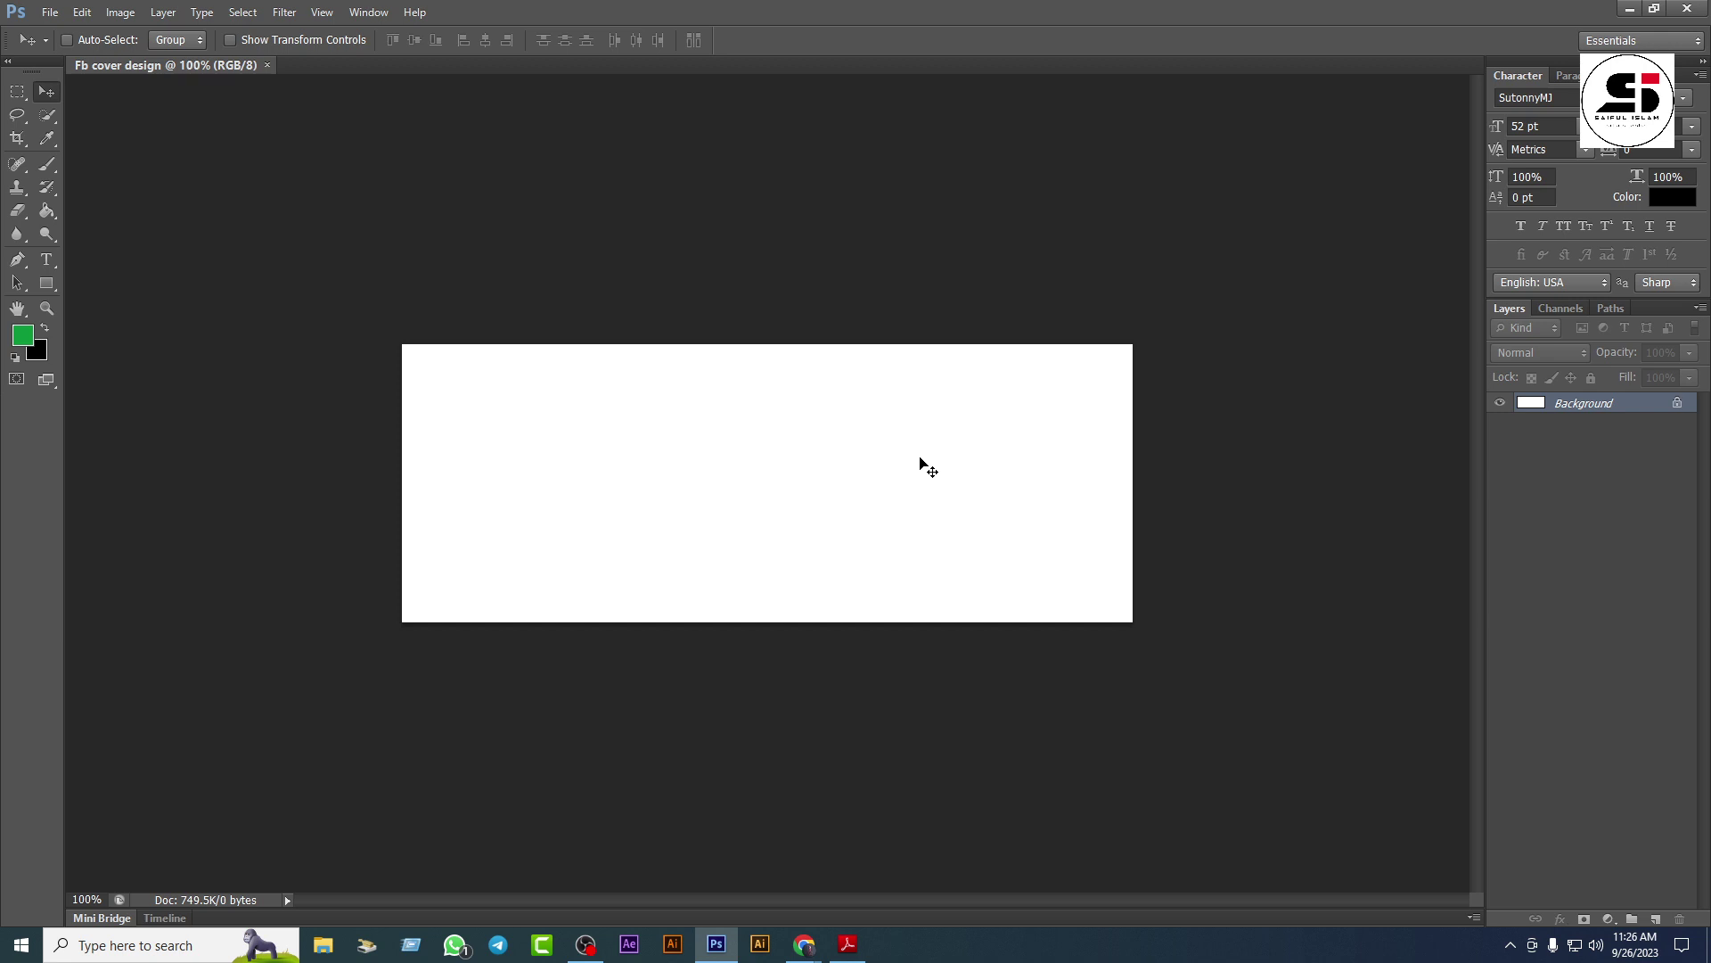
Step: Show rulers with Ctrl+R and drag guides to the top, bottom, right and left canvas edges
key(ctrl+r)
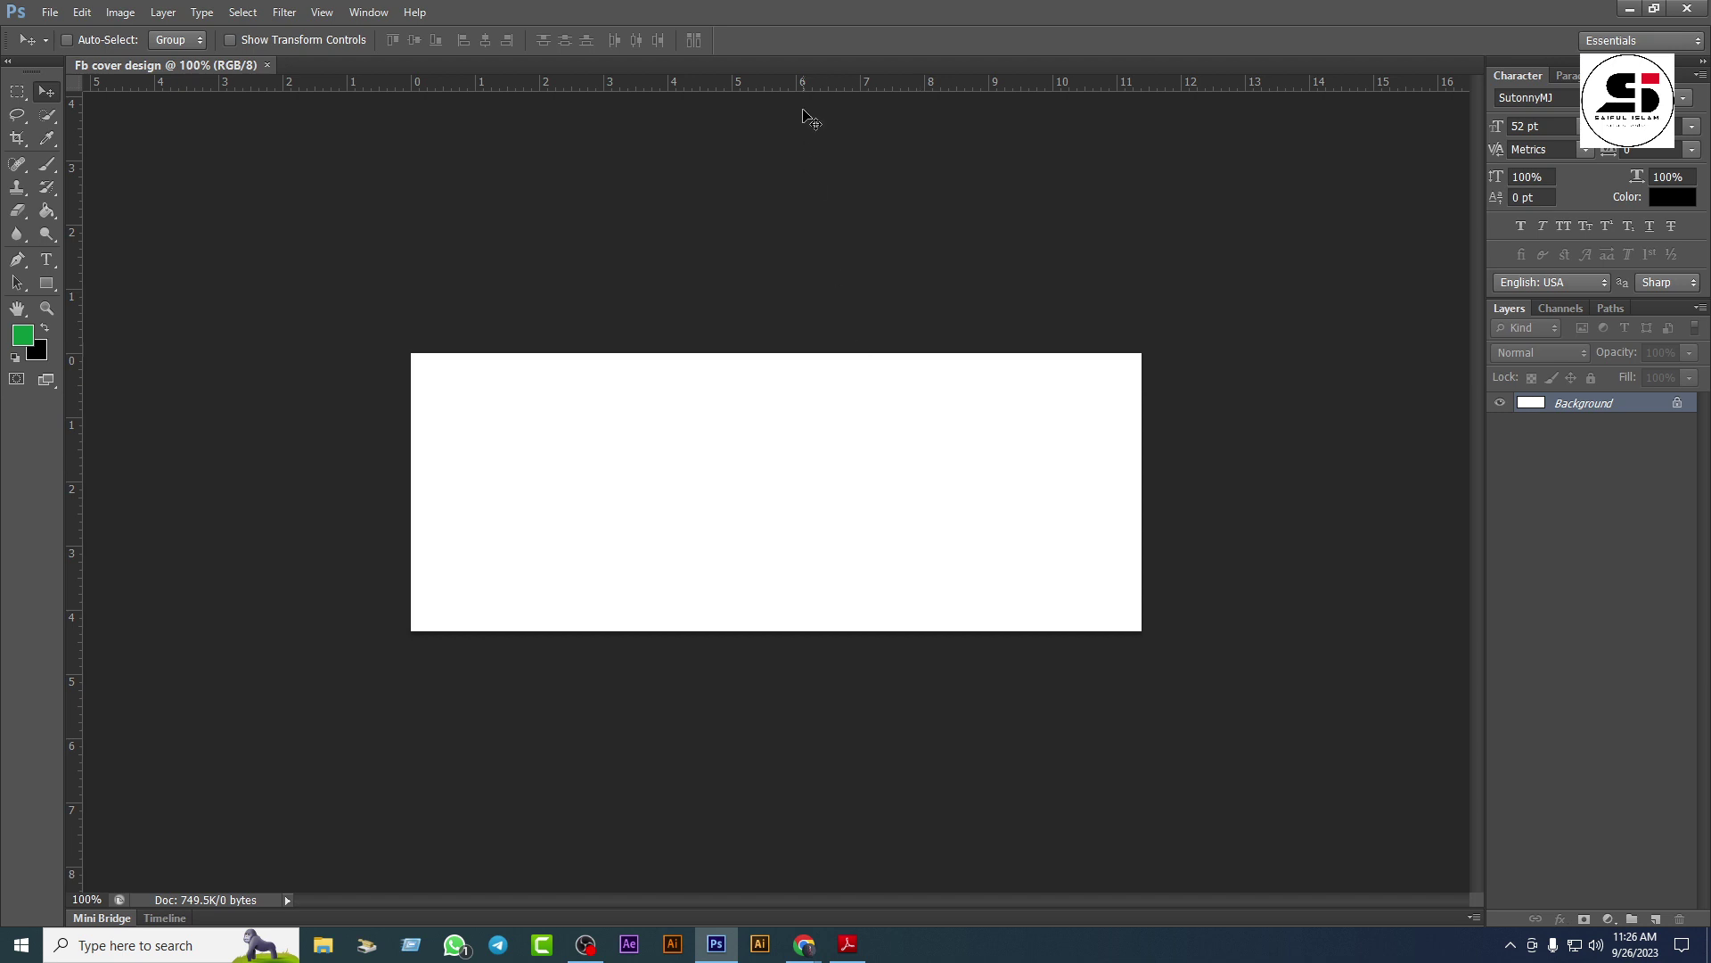
drag(791, 83, 814, 352)
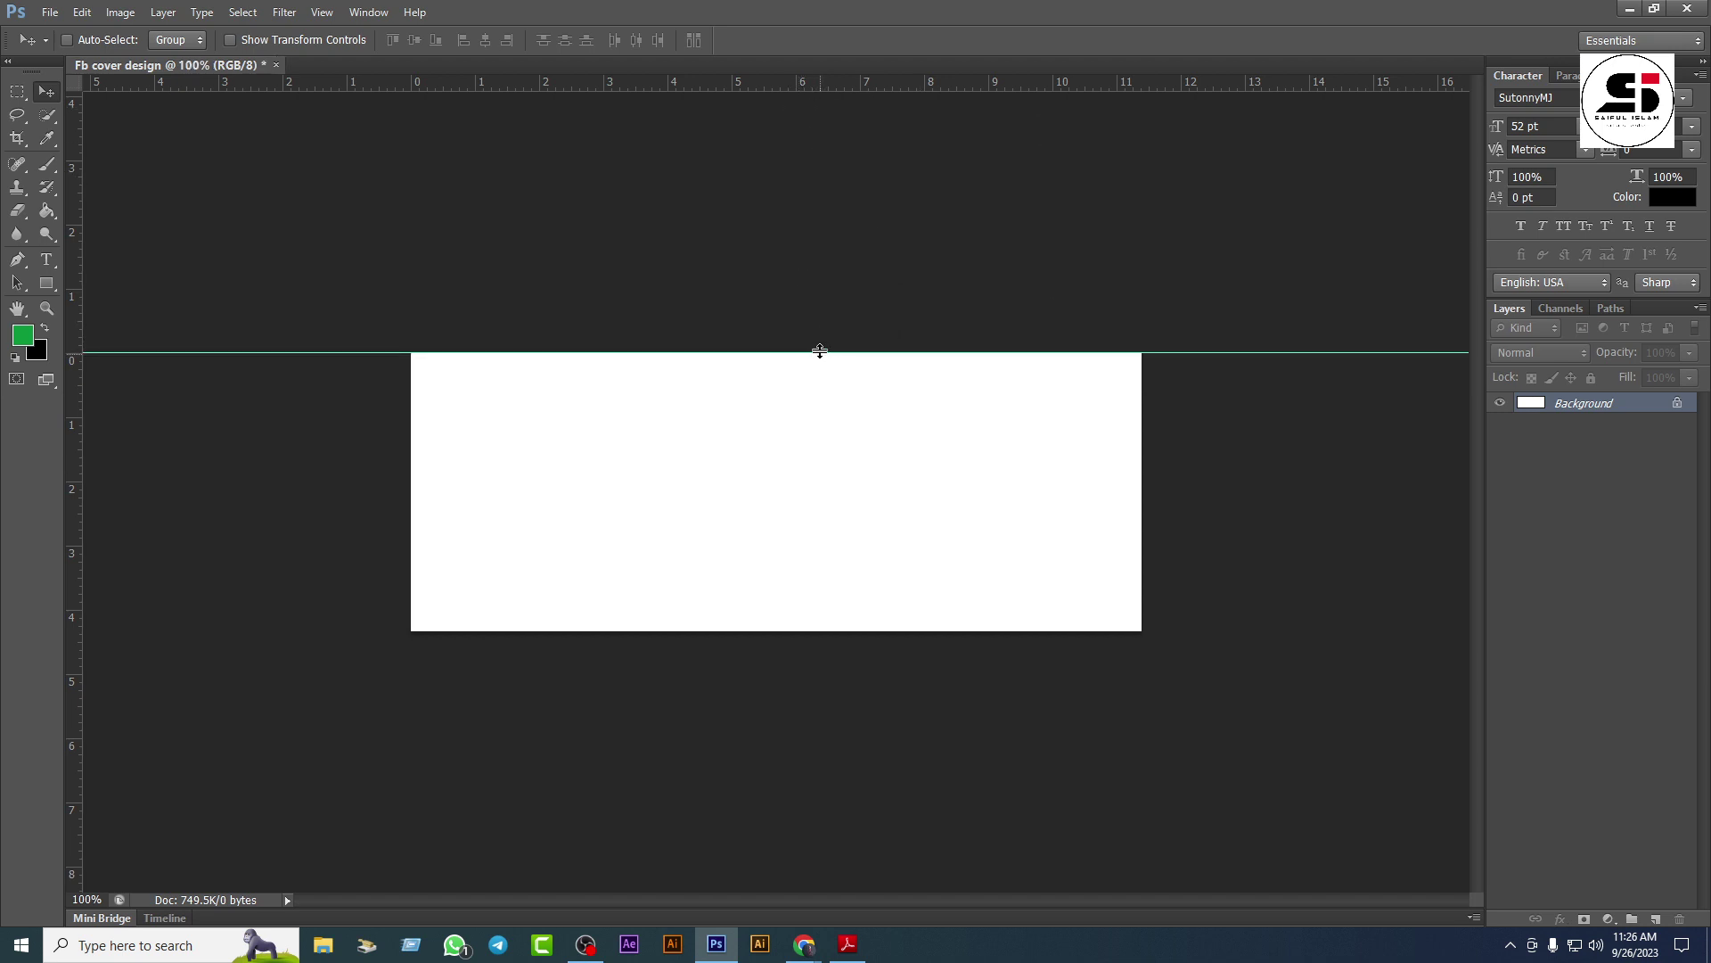
drag(757, 80, 824, 631)
drag(77, 419, 1141, 468)
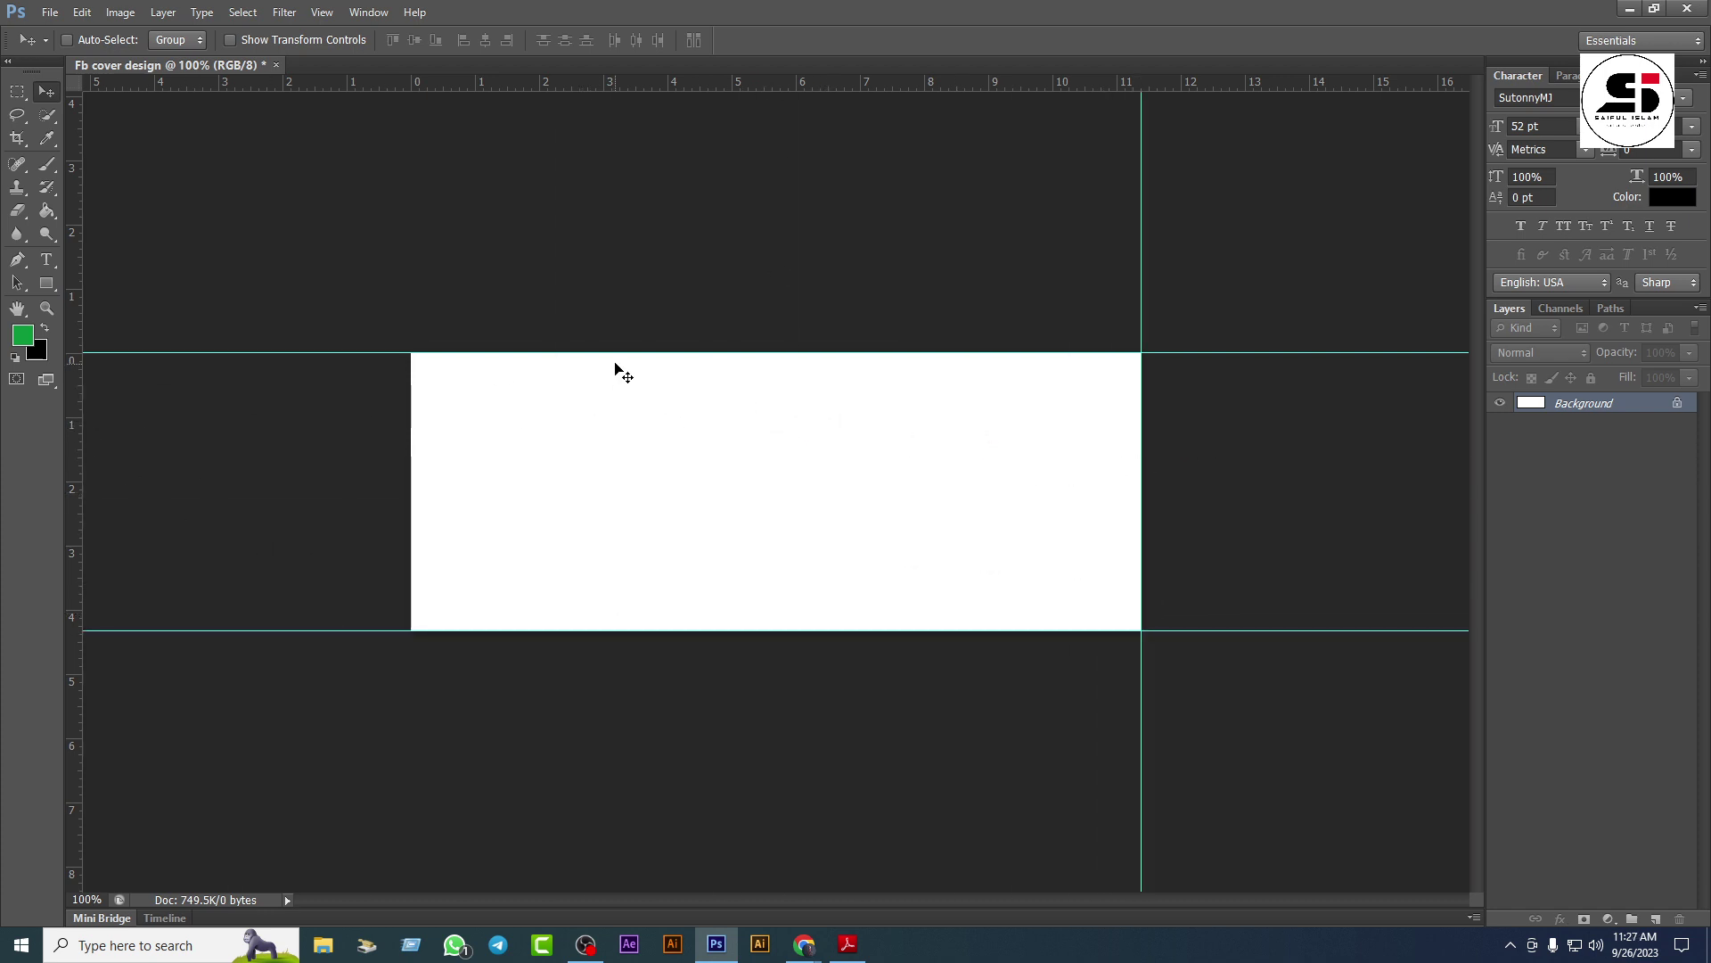
drag(72, 328, 406, 366)
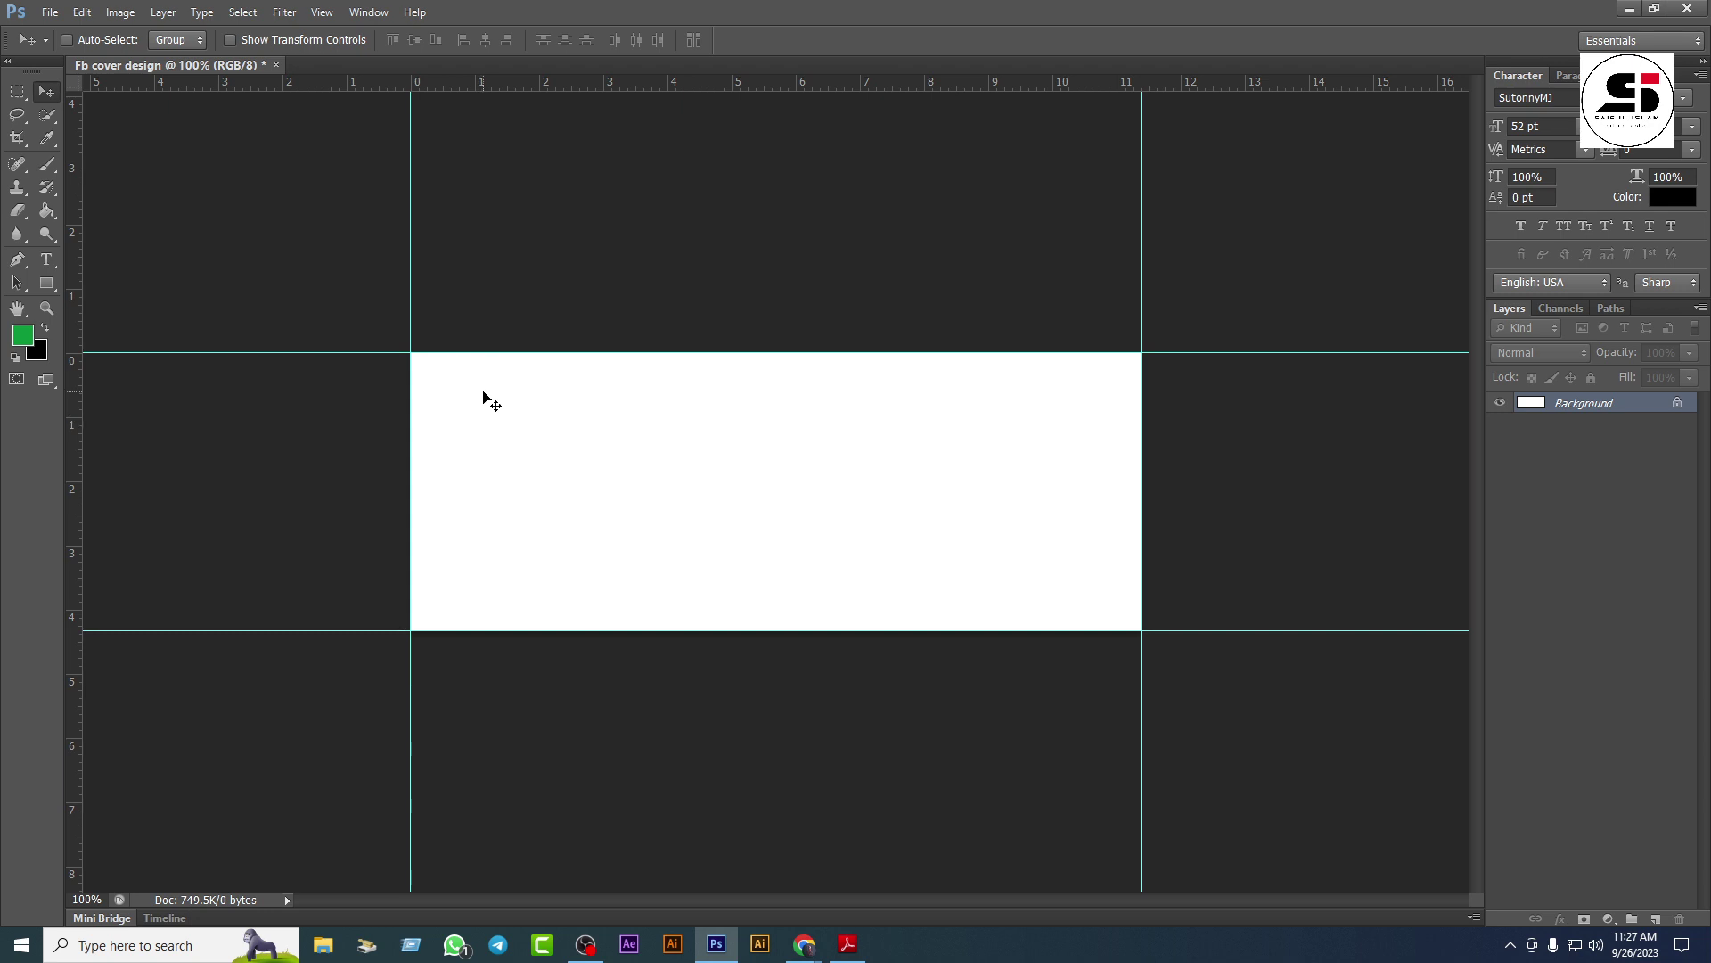
Step: Draw a full-canvas rectangle, delete the Background layer, and rename the rectangle layer 'Main Bg'
click(48, 282)
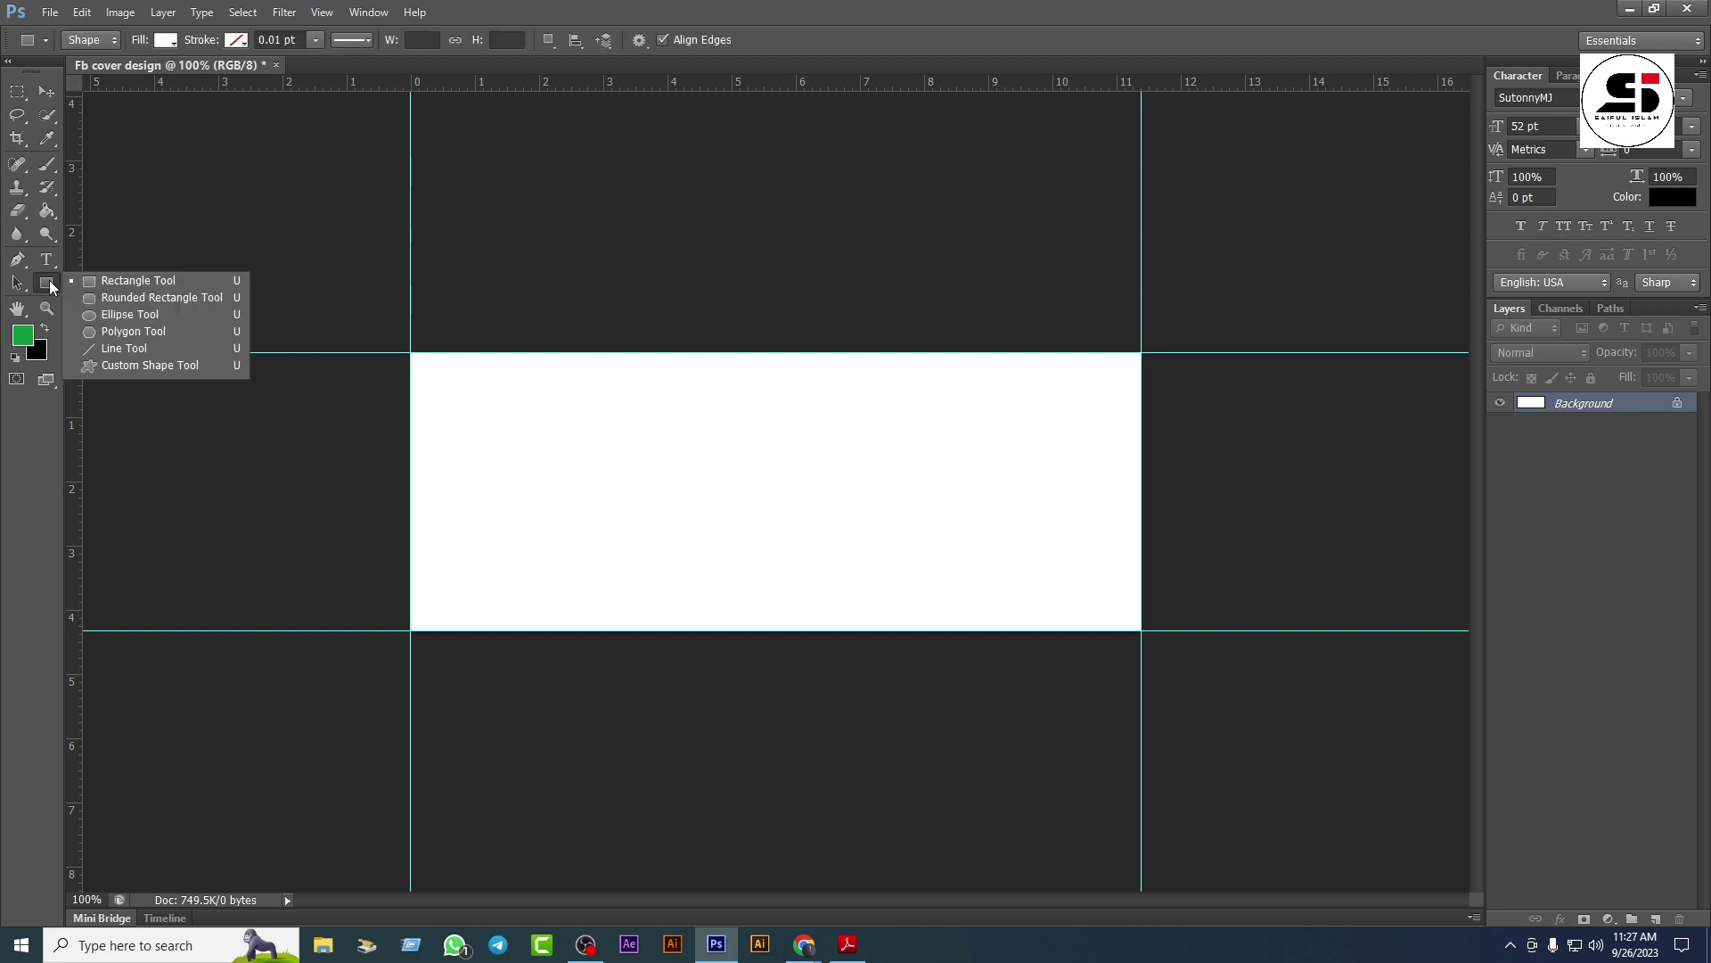
click(119, 281)
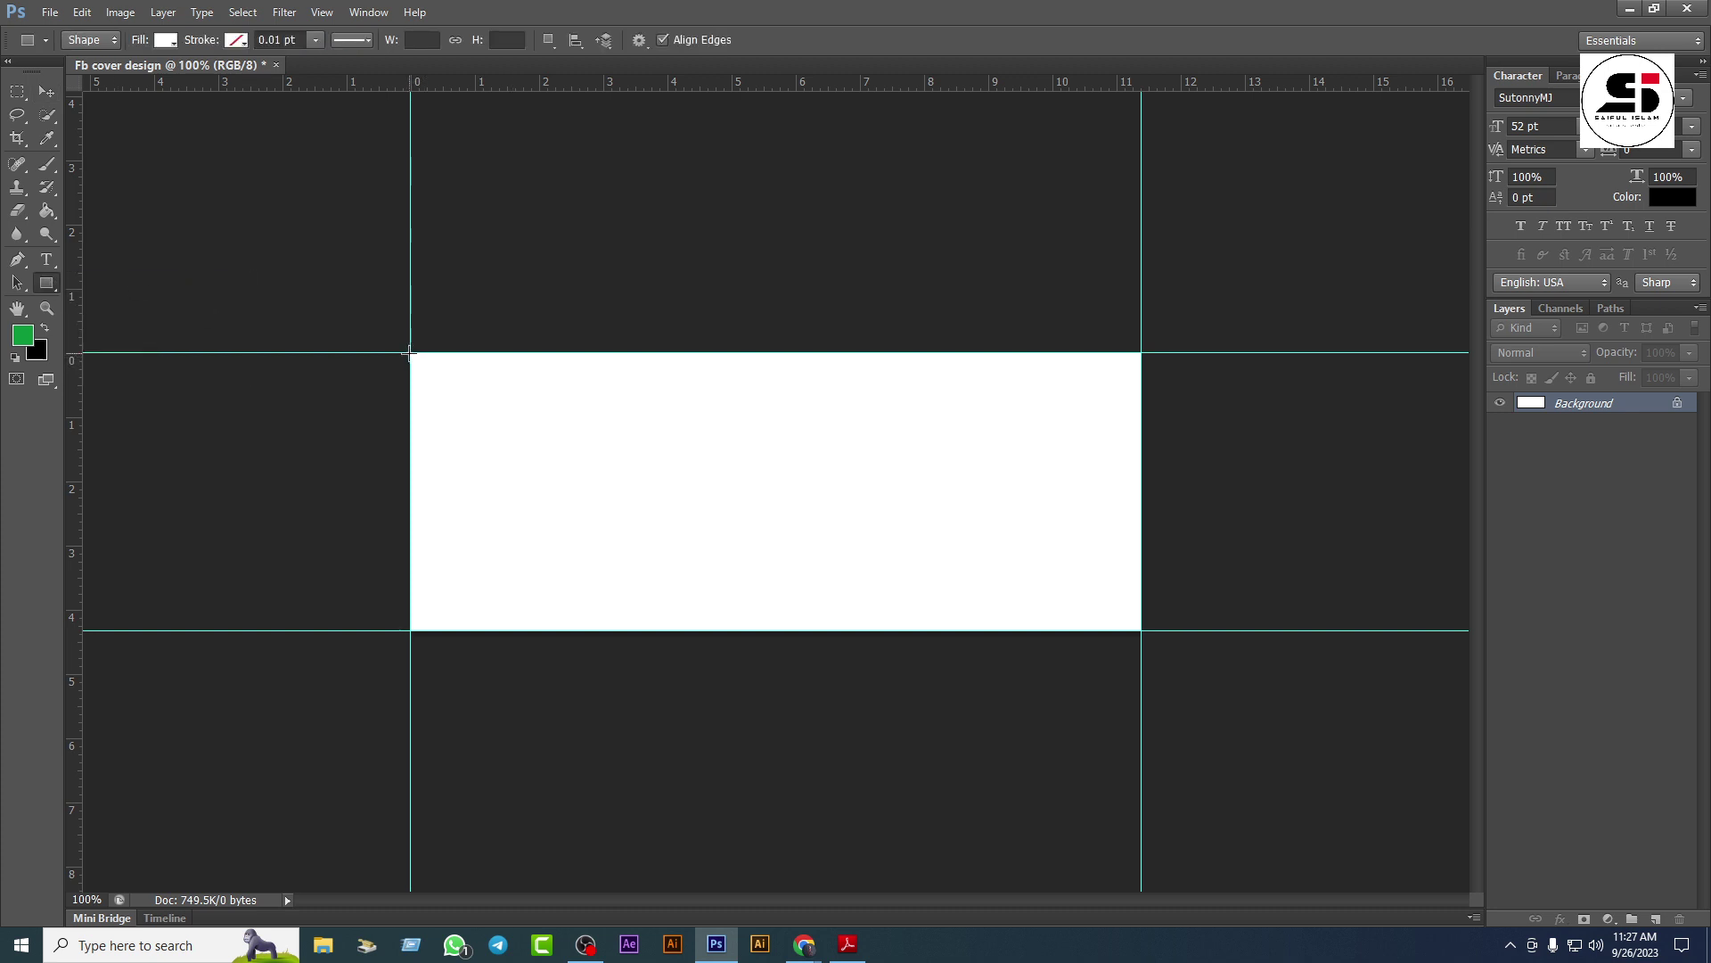
drag(409, 352, 1137, 632)
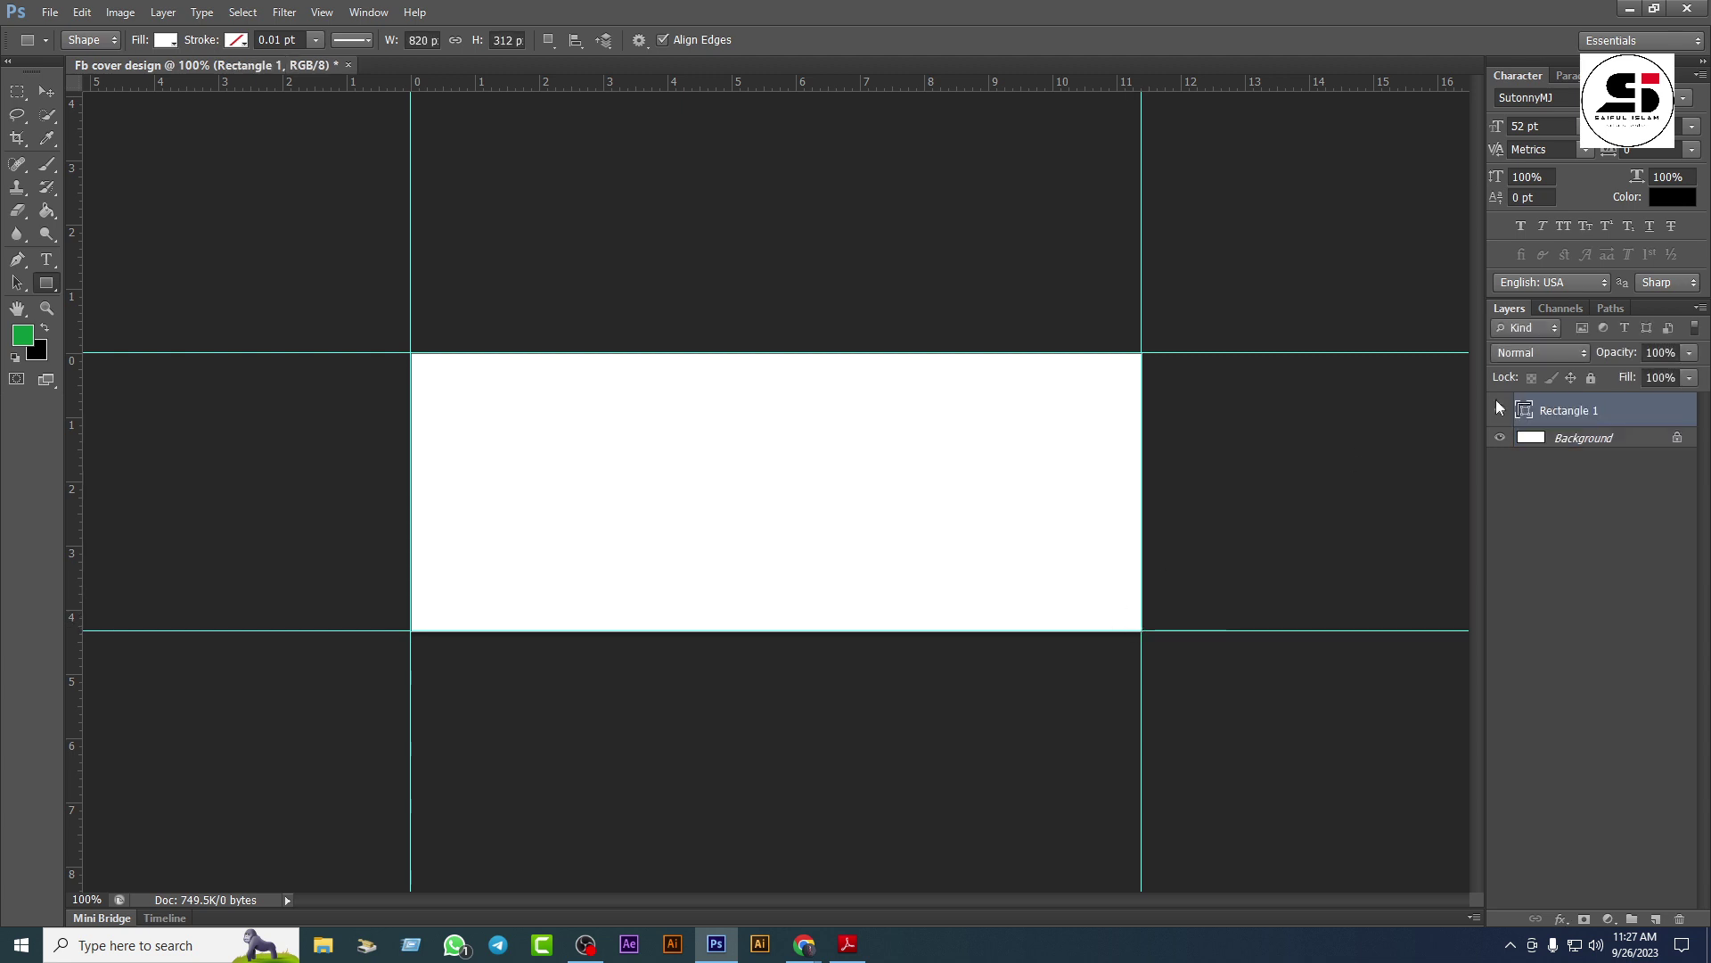
click(1591, 443)
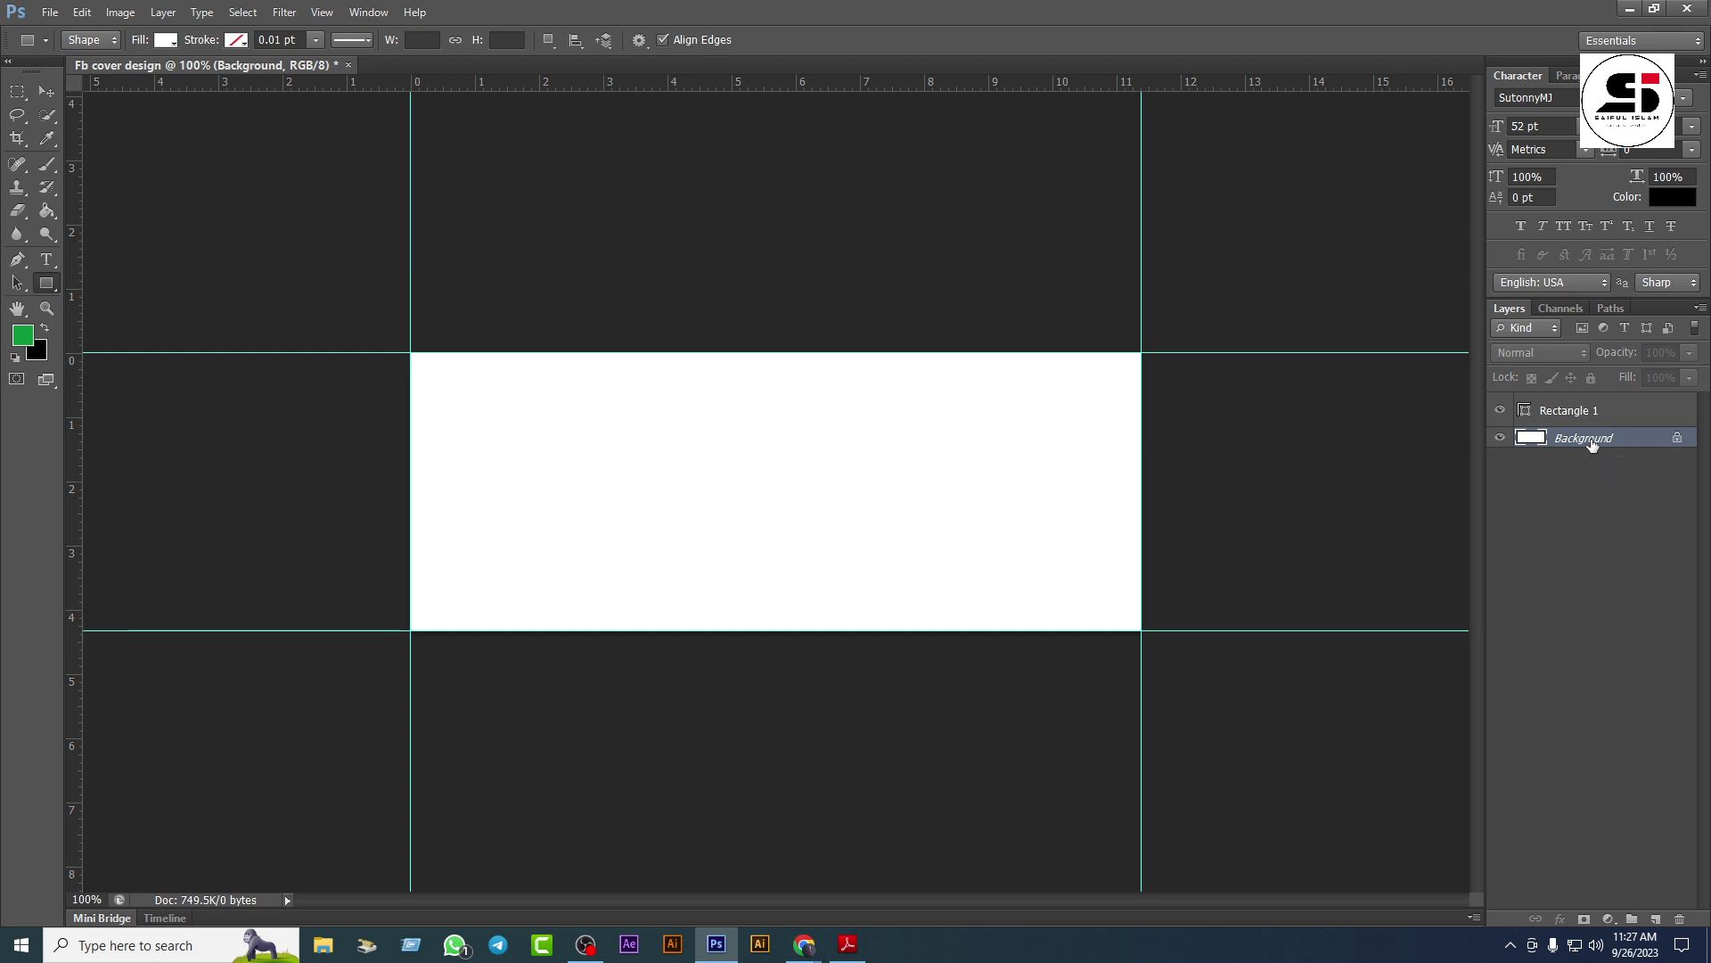
key(Delete)
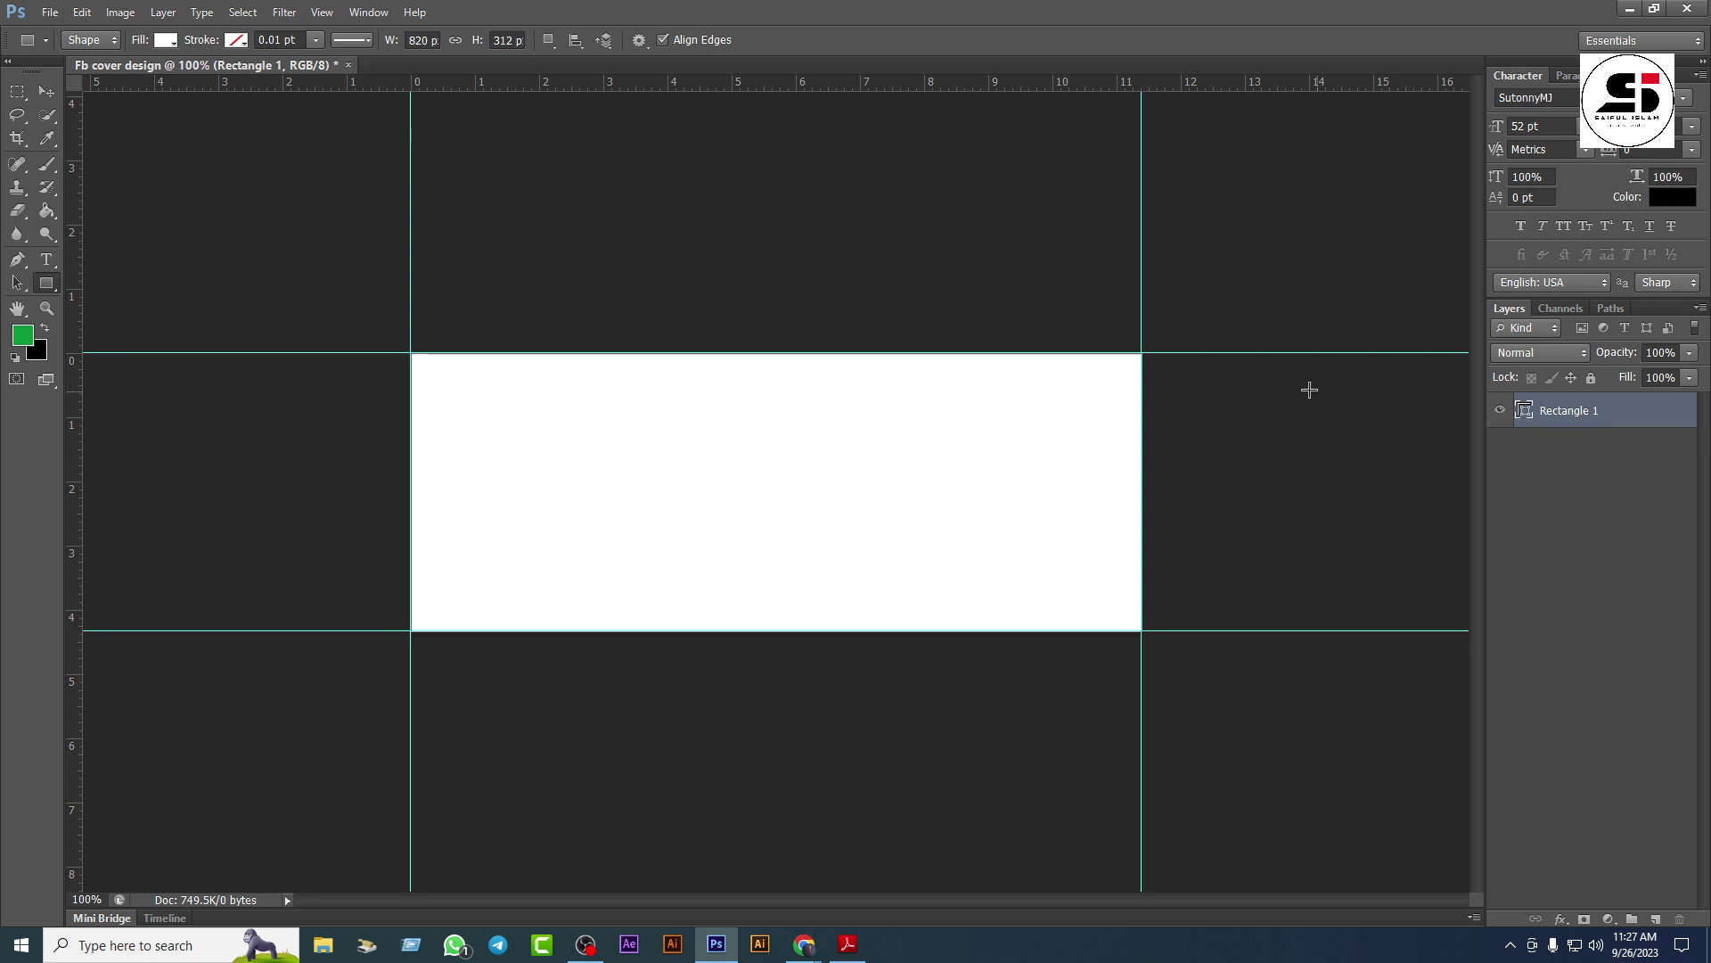
double_click(1576, 412)
text(Main Bg)
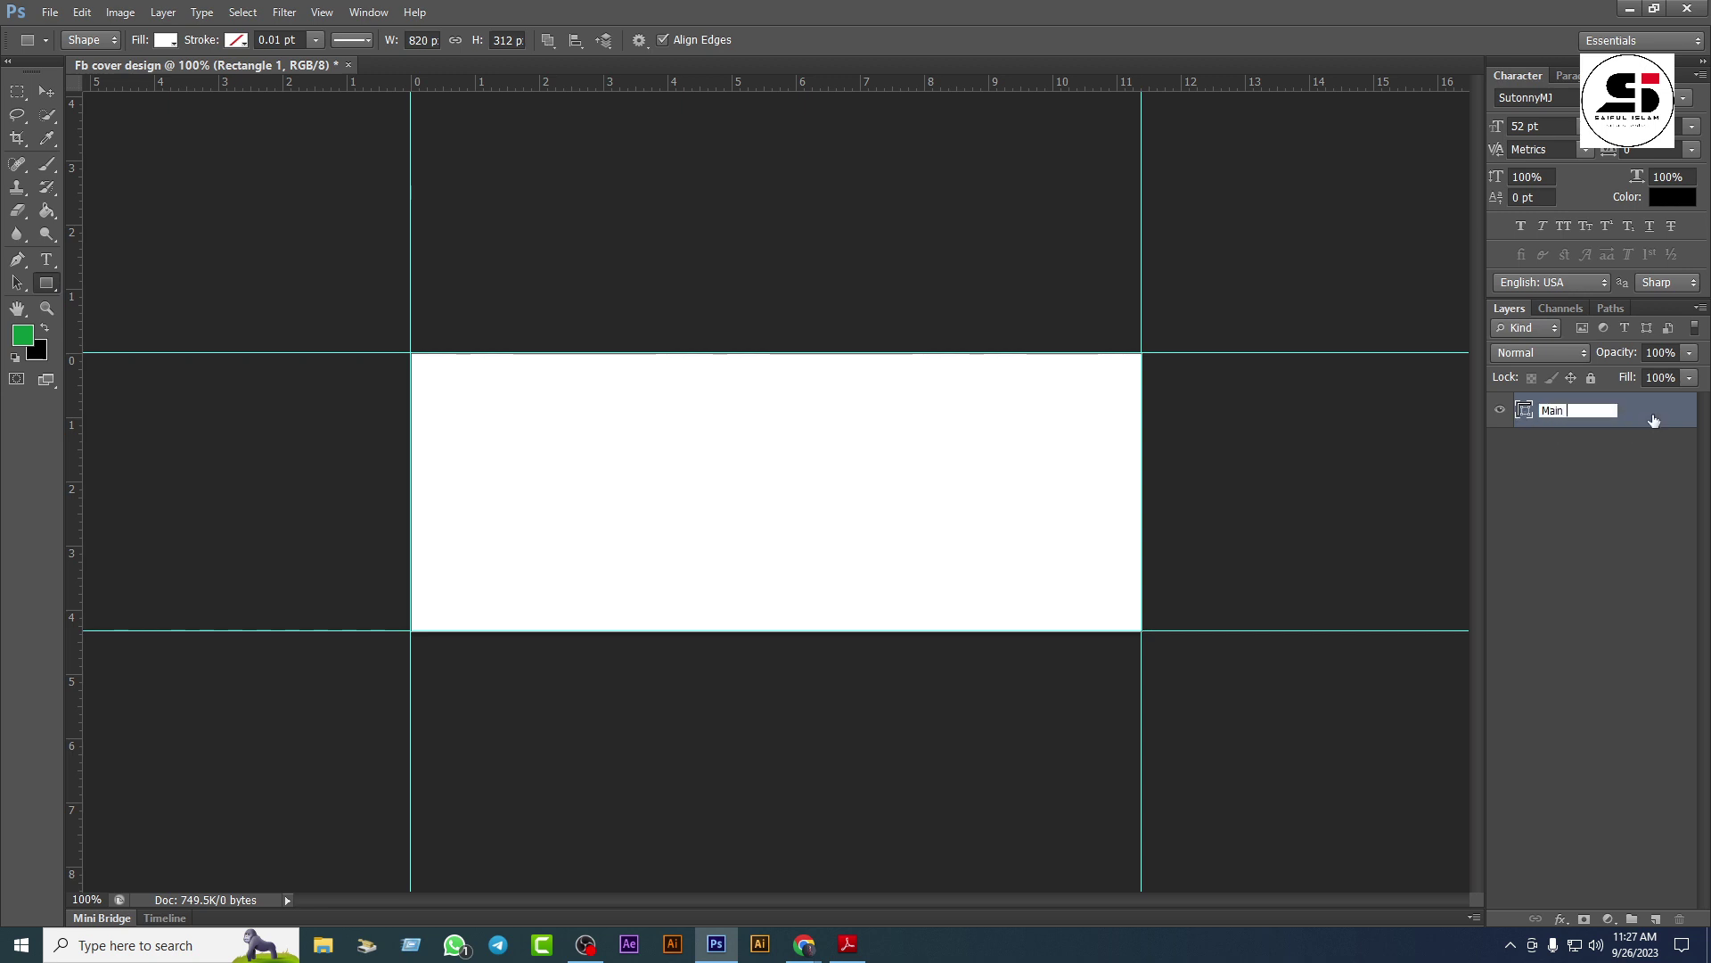
click(1653, 420)
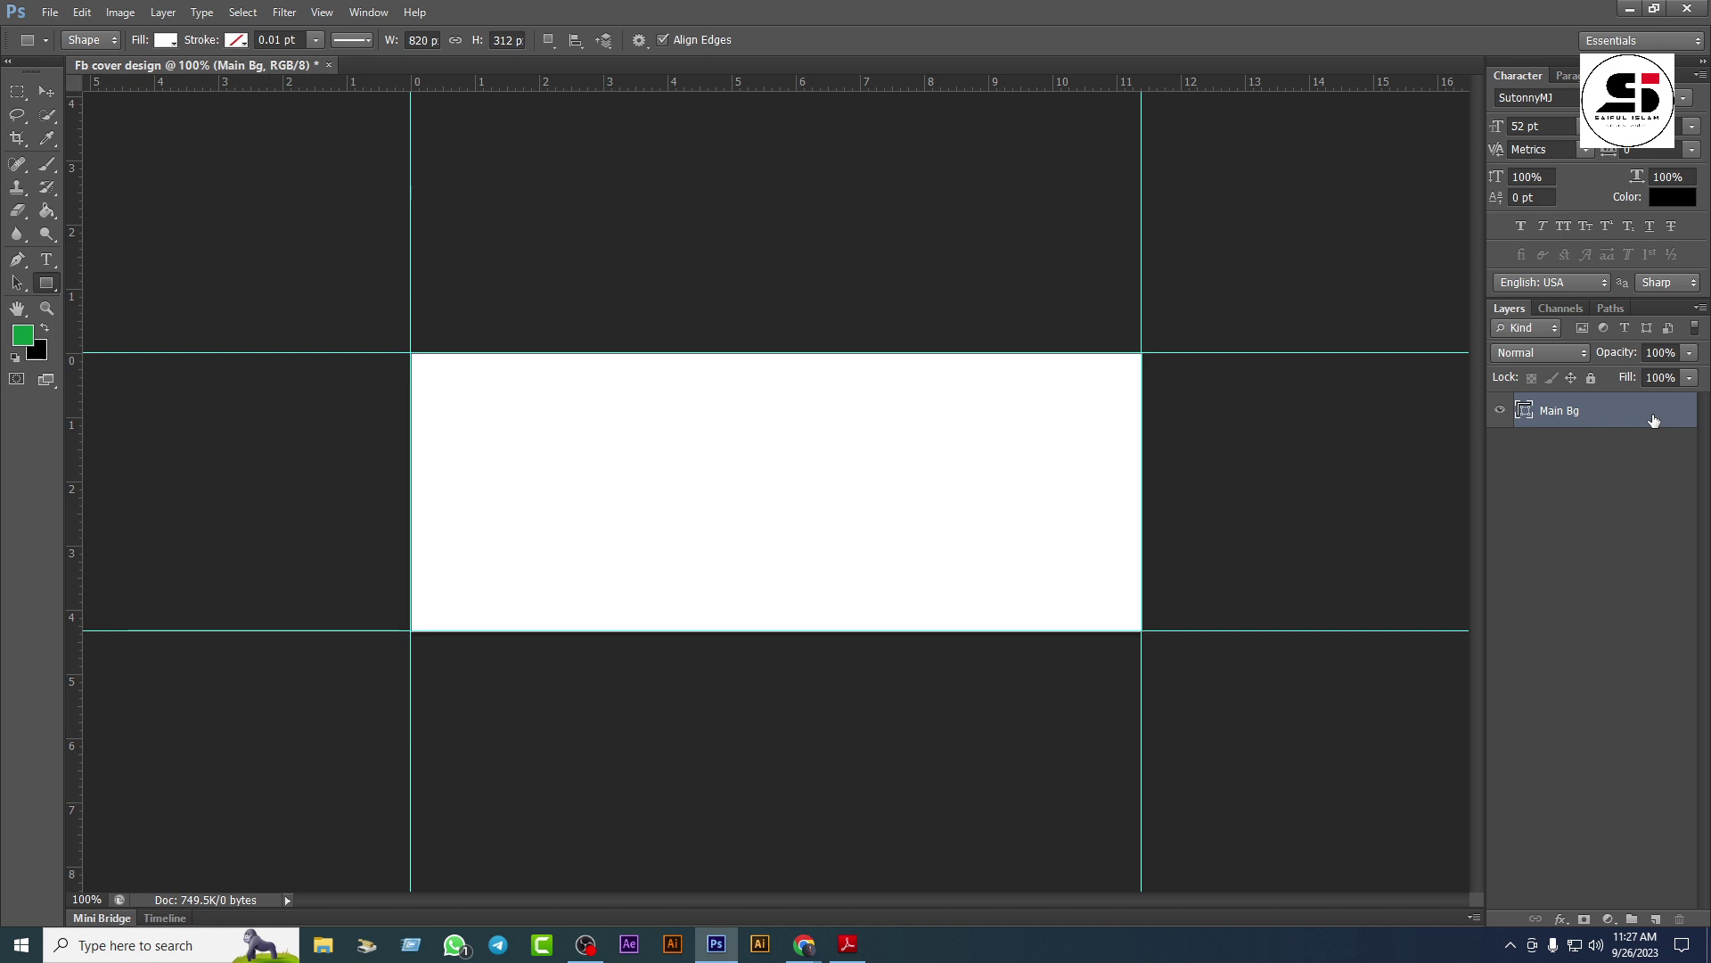
Step: Group the Main Bg layer, name the group 'Main Background', and collapse it
click(47, 91)
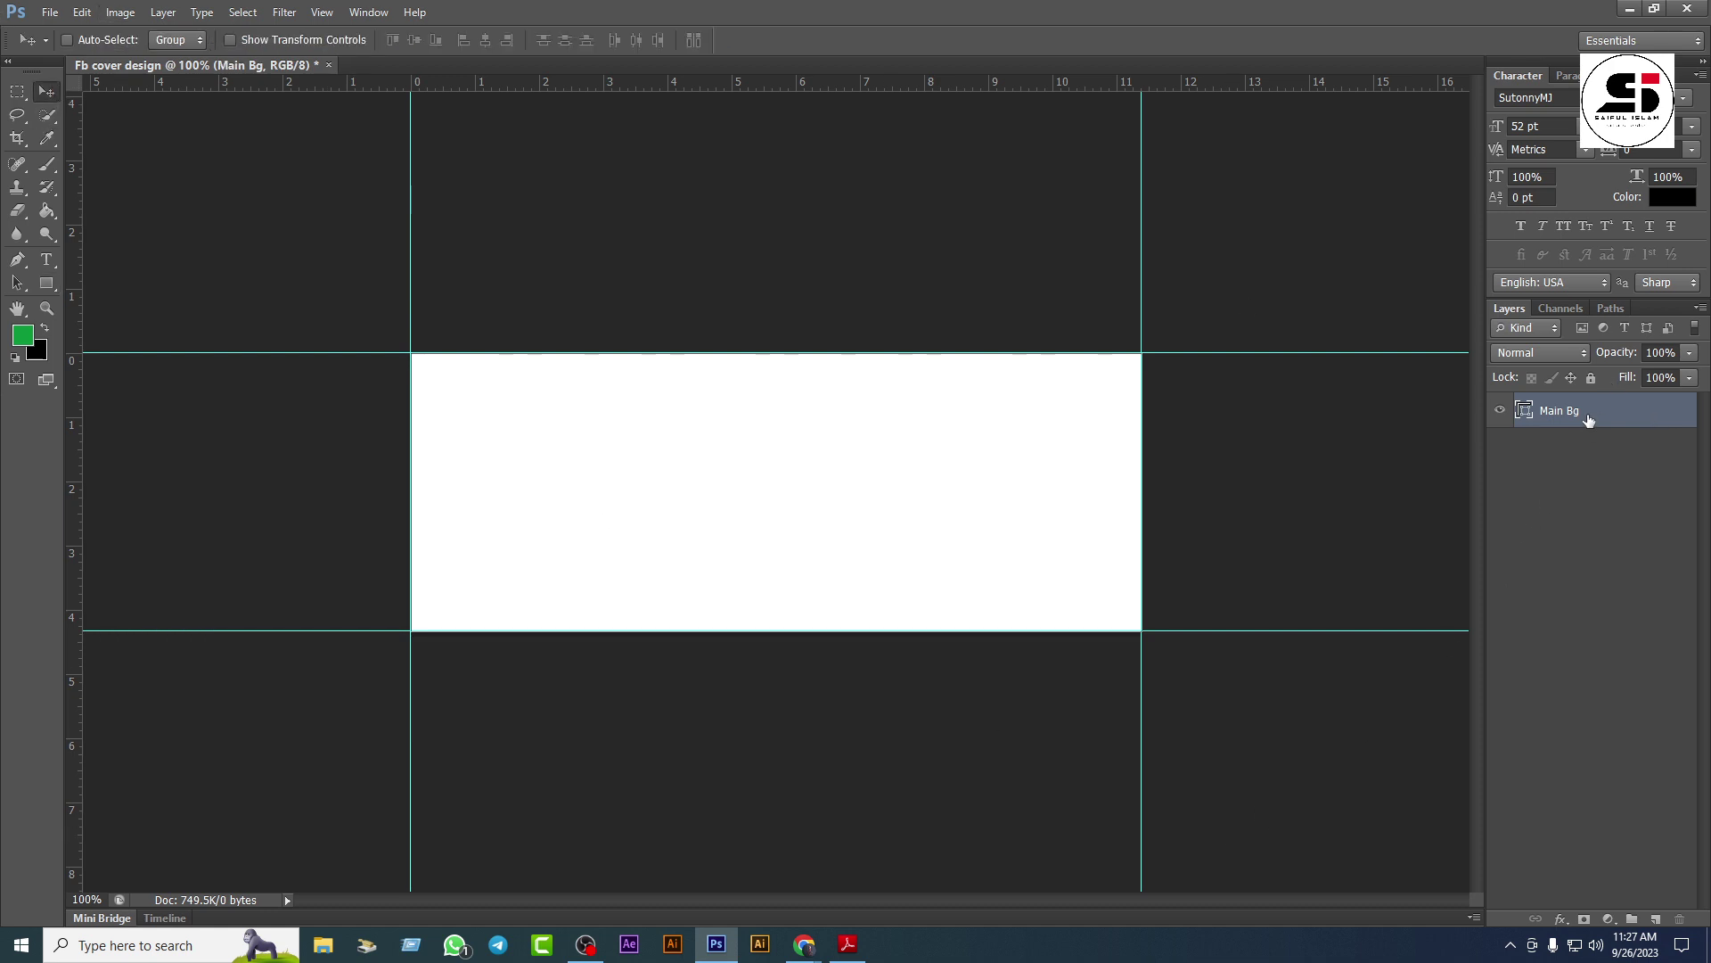
key(ctrl+g)
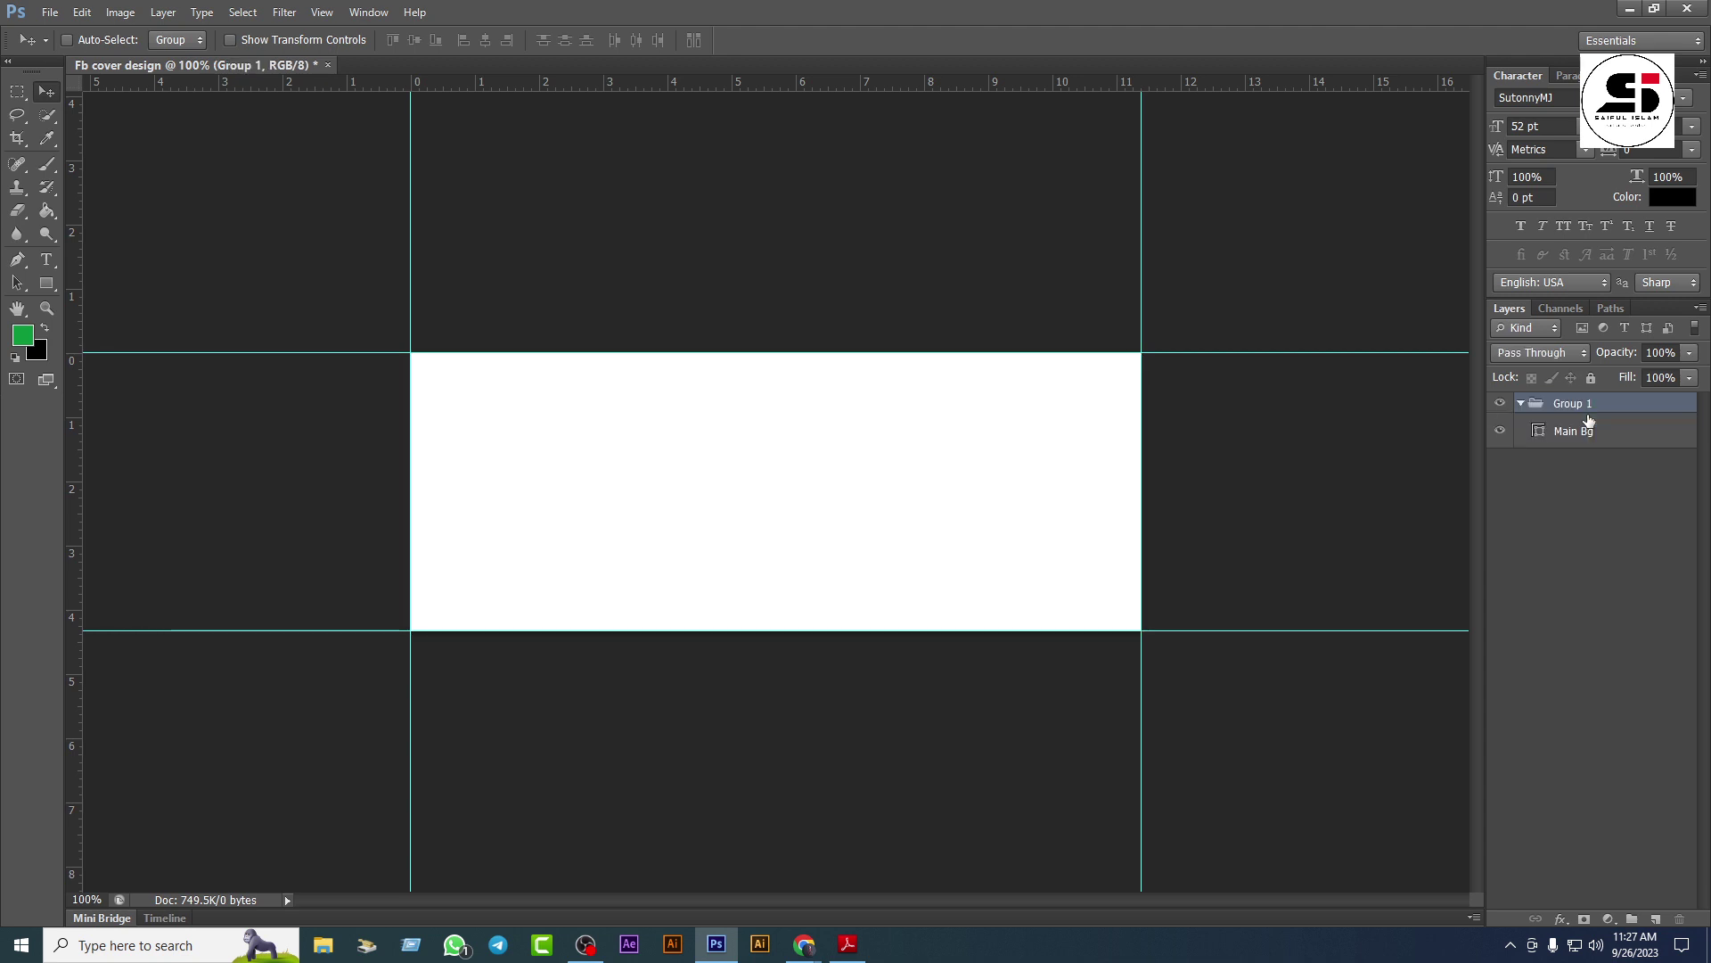
double_click(1576, 405)
text(Main Ba)
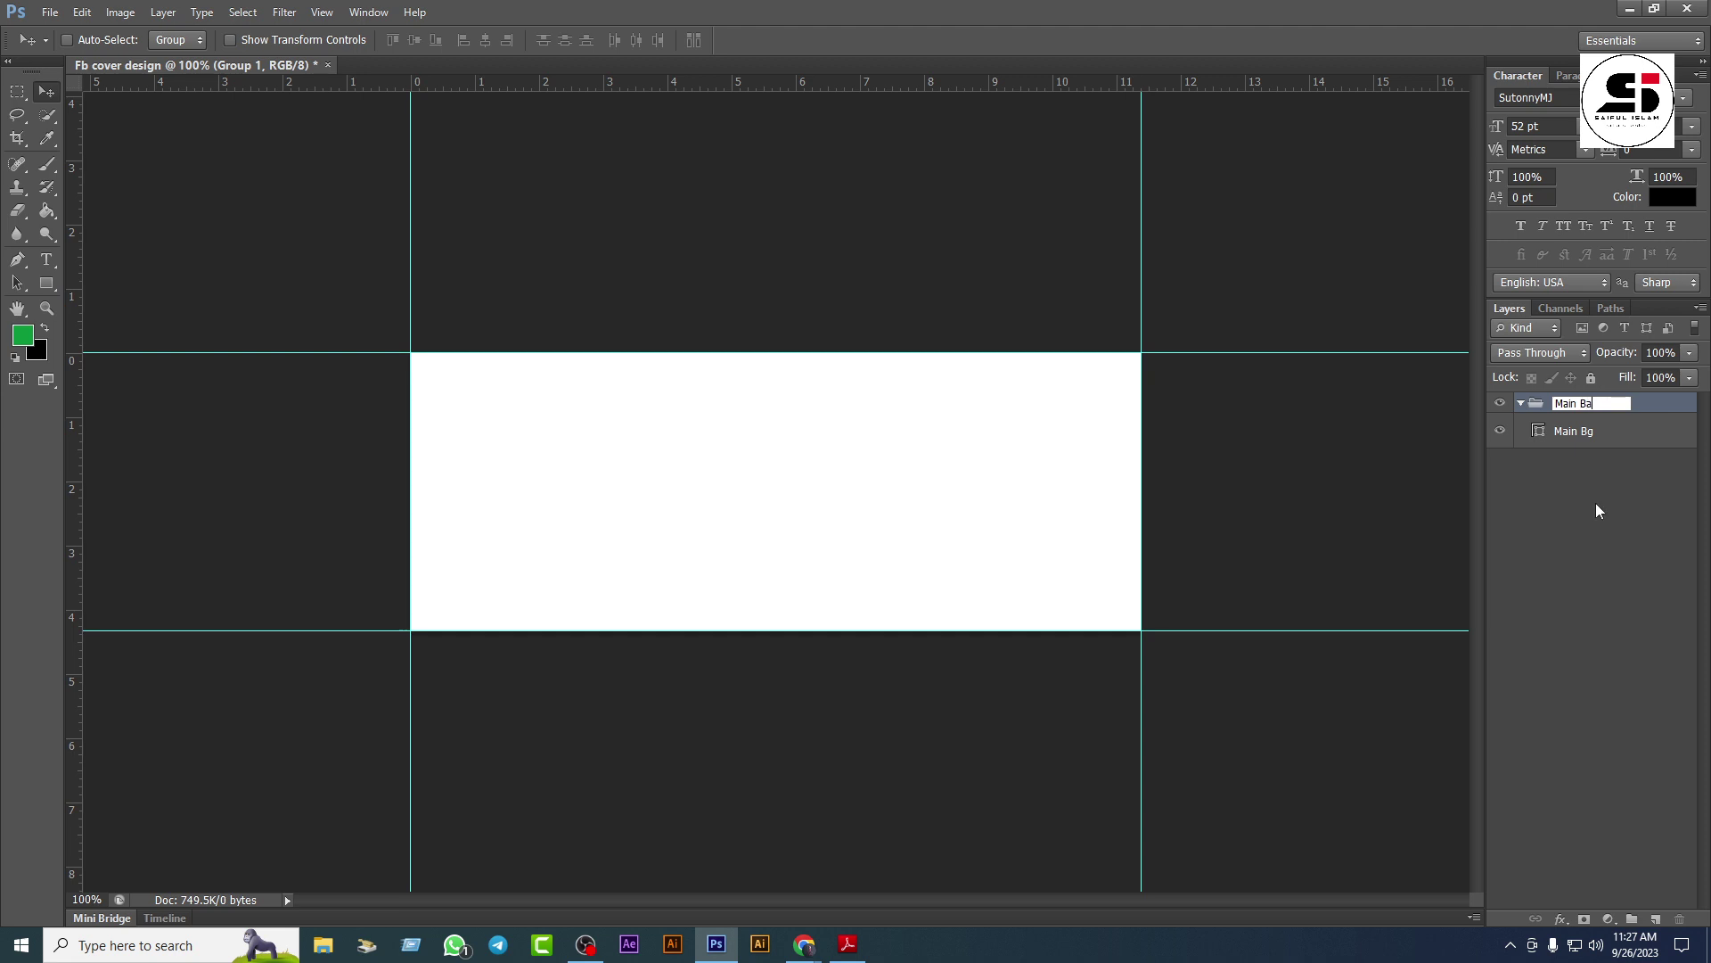
text(ckground)
key(Return)
click(1522, 404)
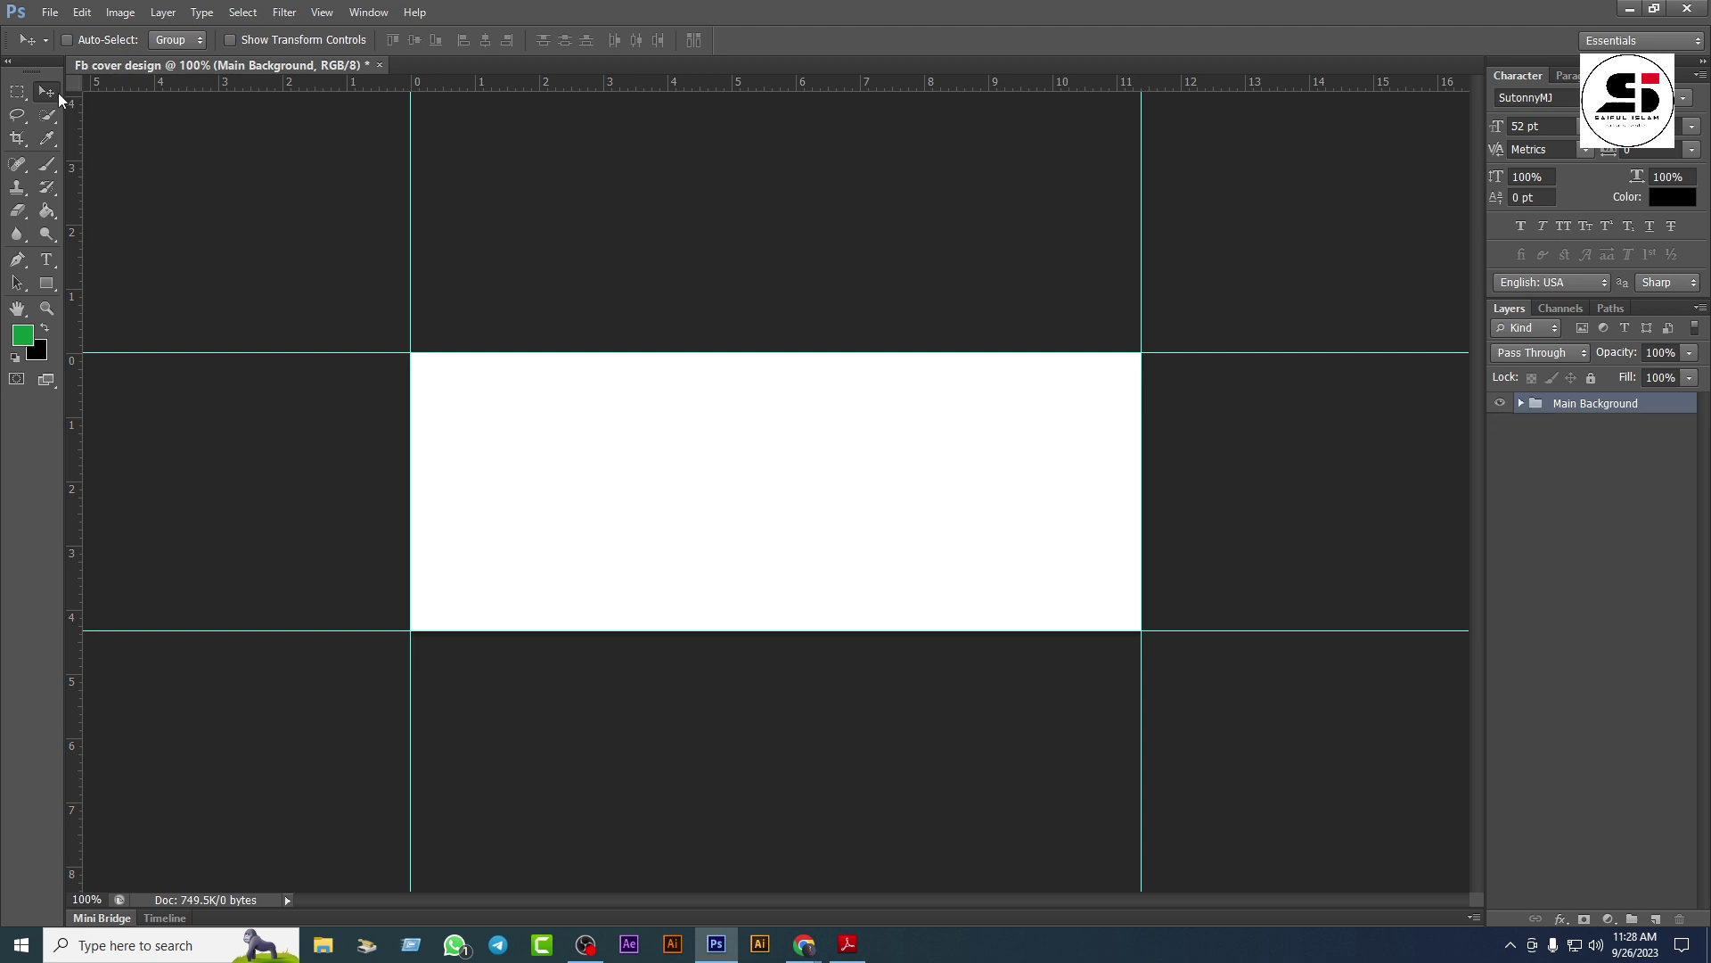
Step: Place Design-001.jpg from the Facebook cover folder onto the canvas, then bring up Save As
click(57, 18)
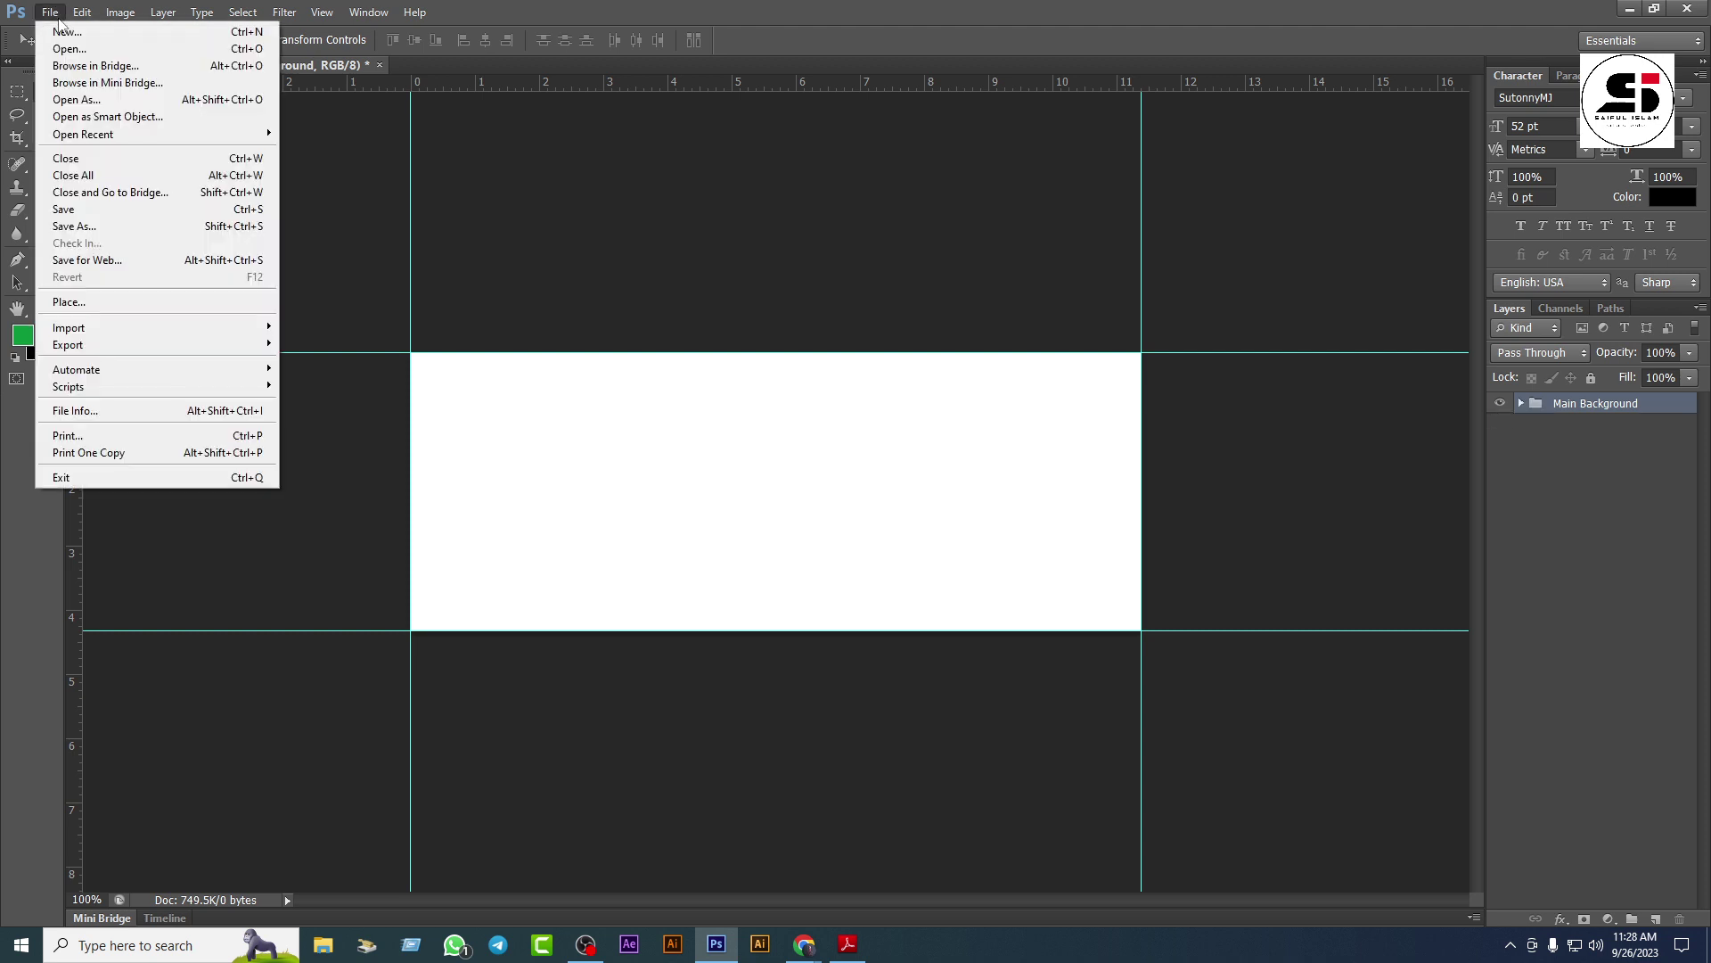
click(123, 303)
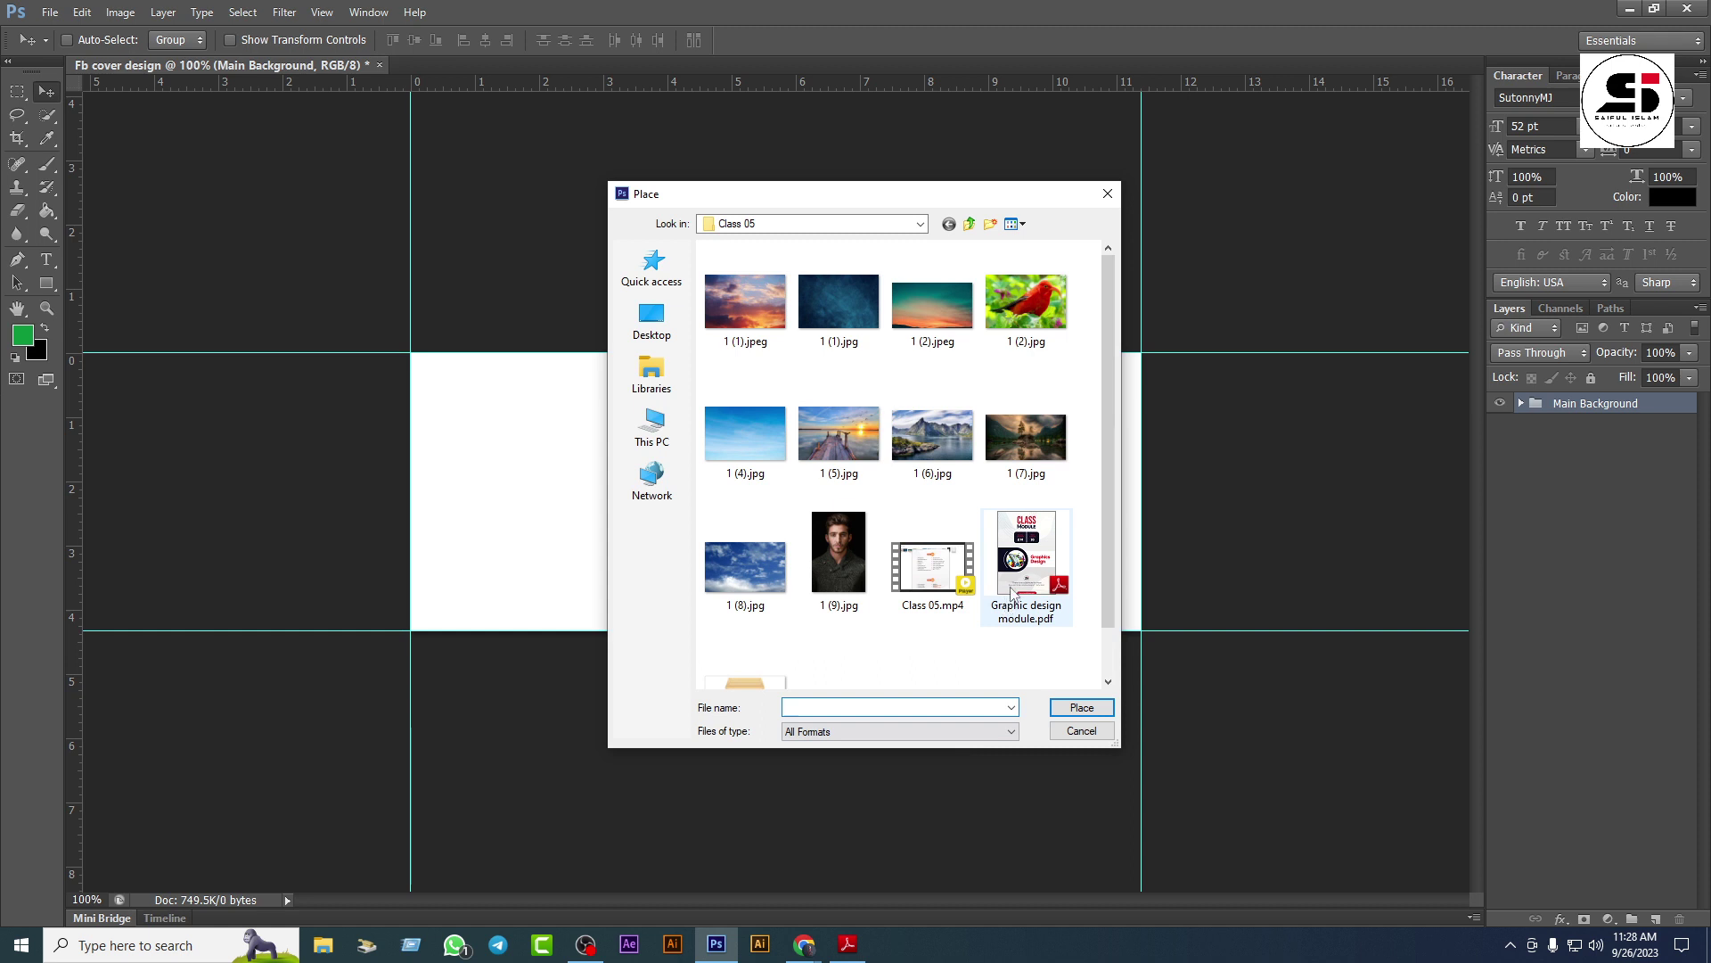
click(969, 224)
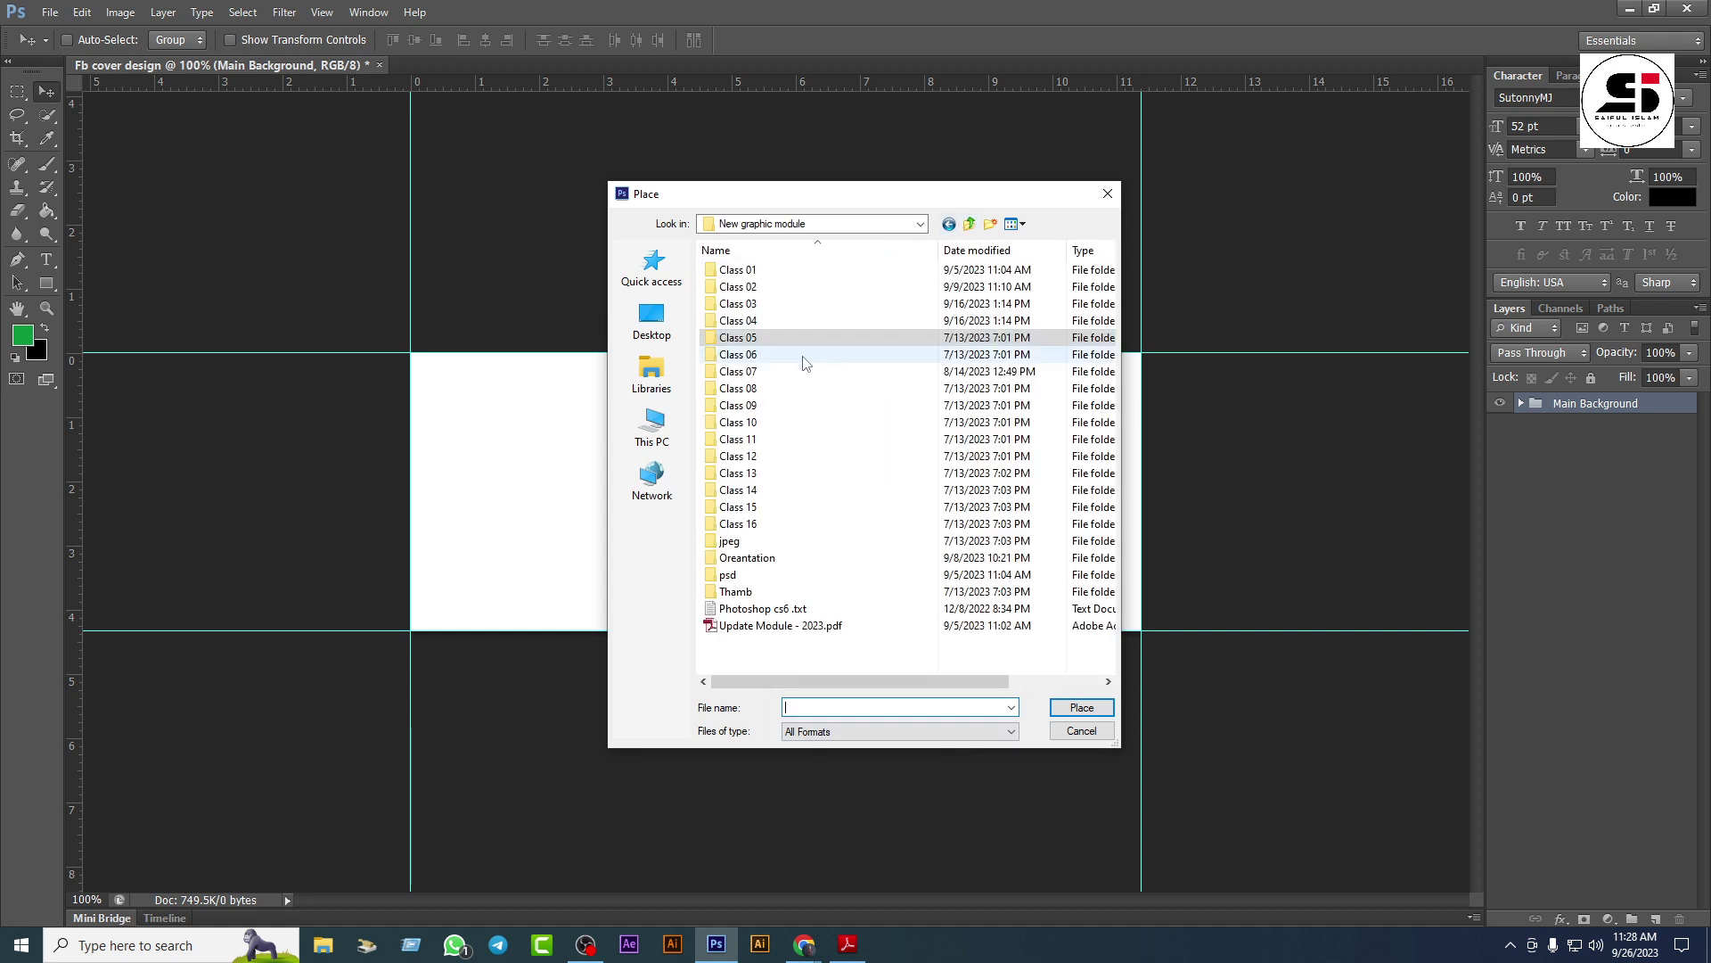
double_click(808, 319)
double_click(809, 271)
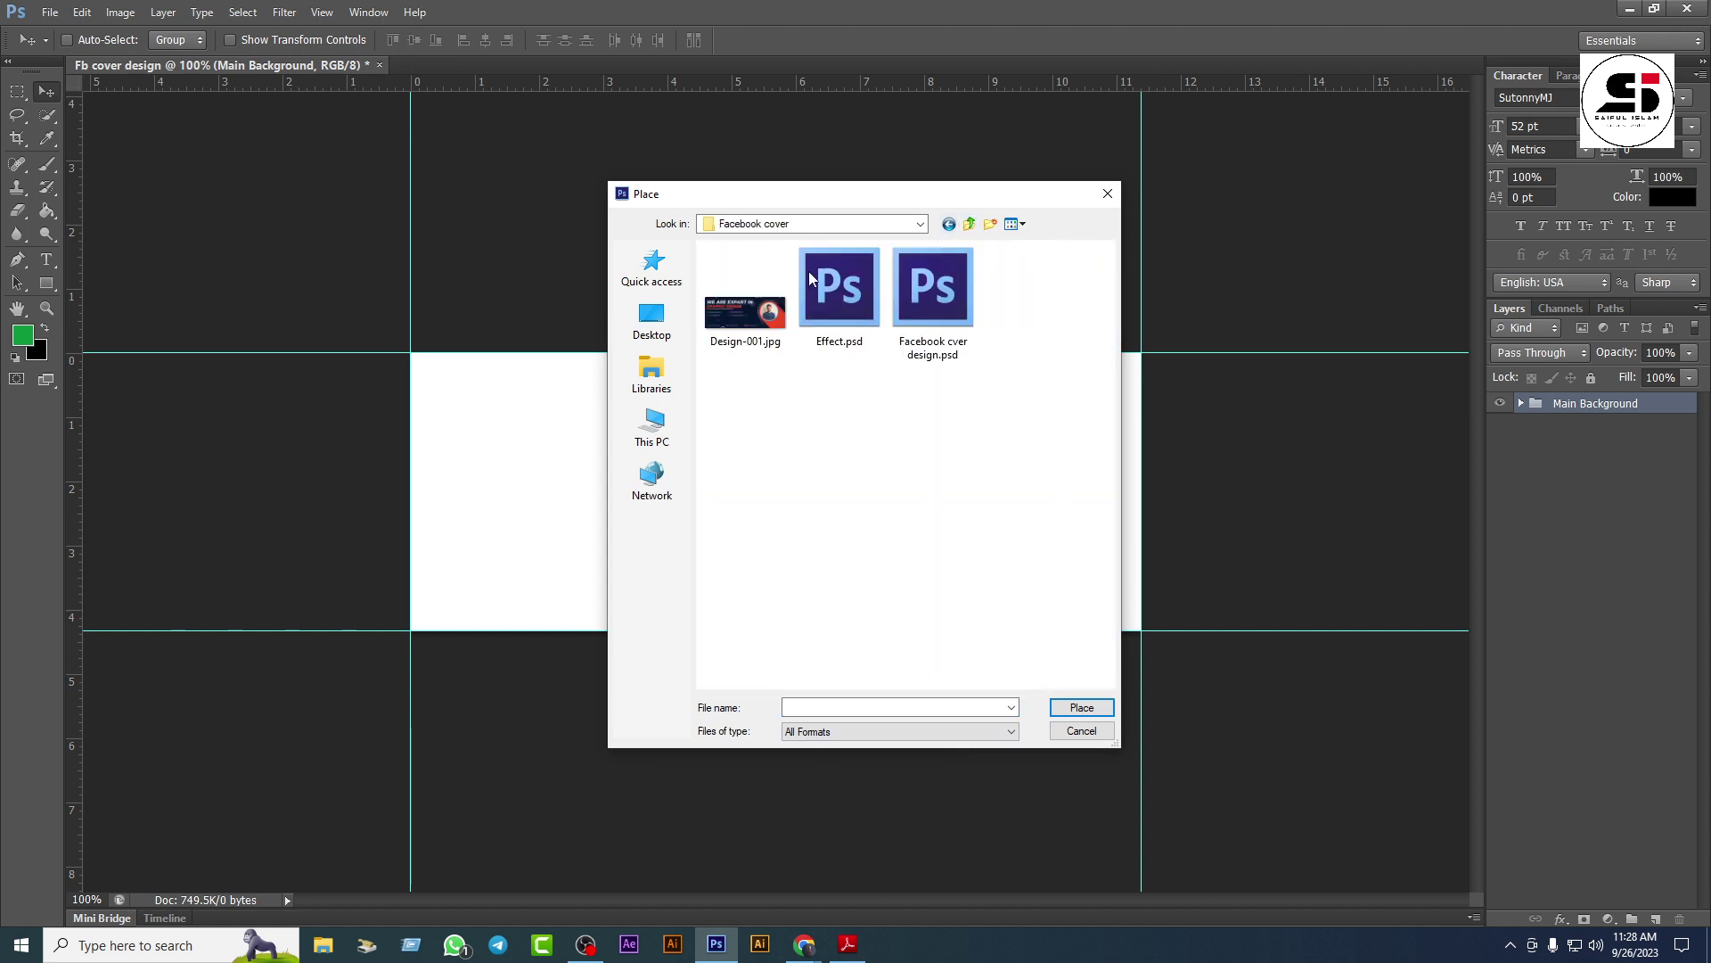
click(750, 308)
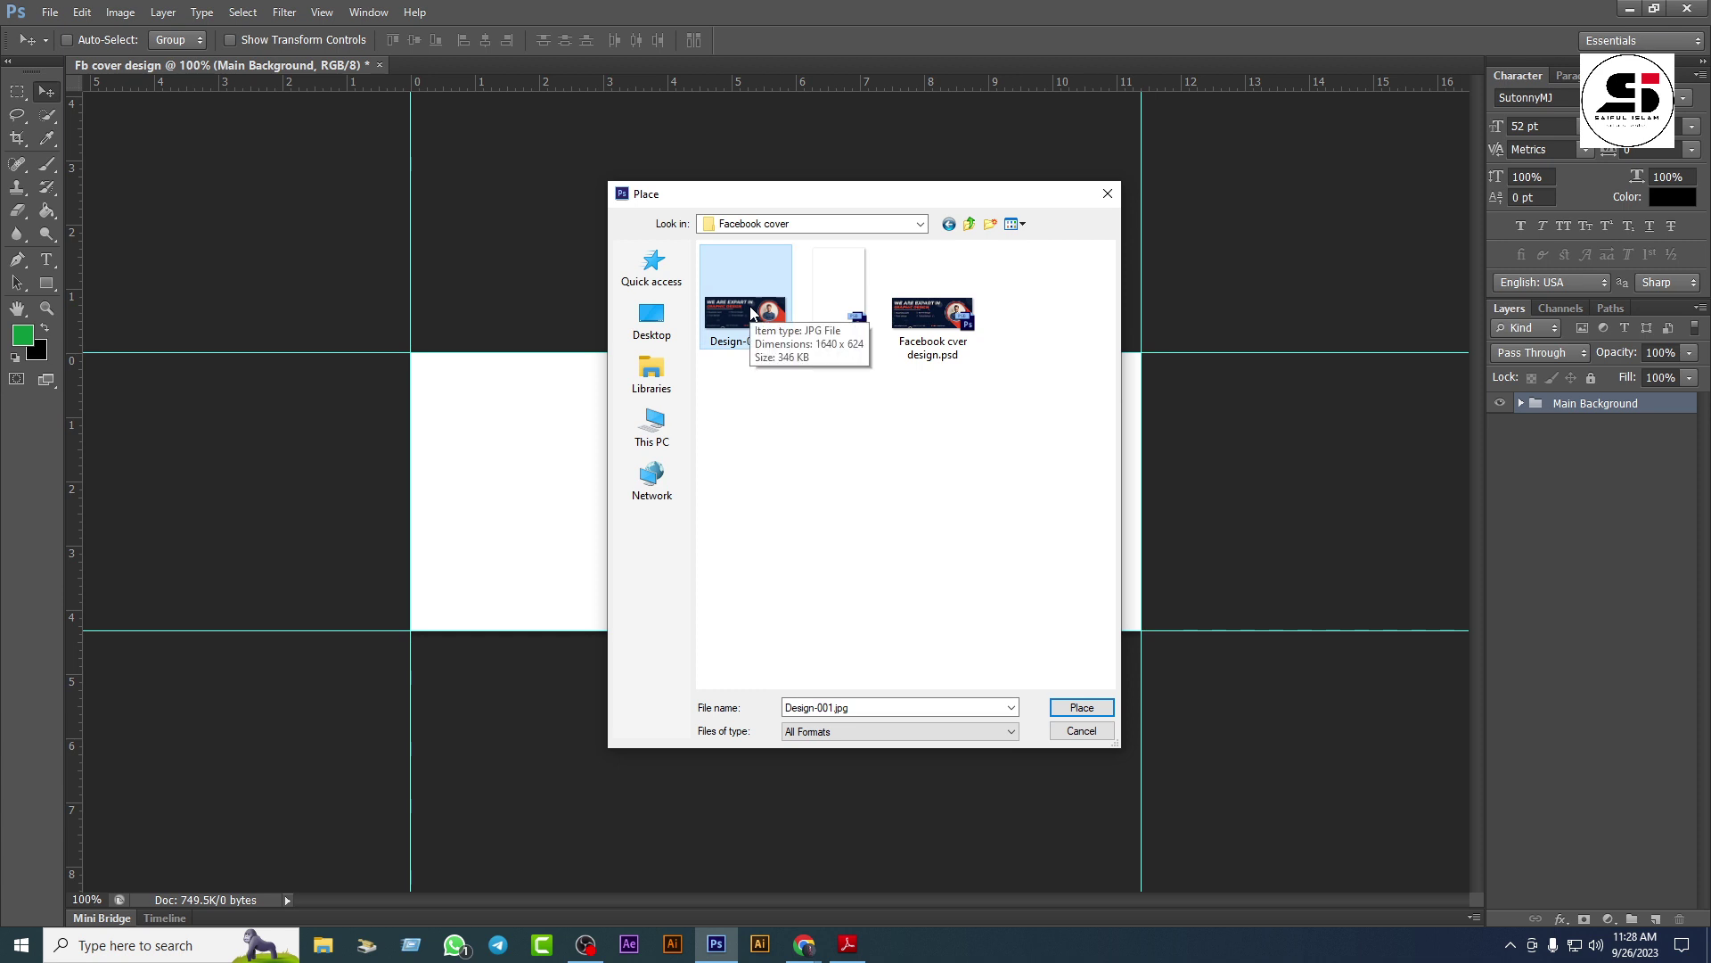
click(1082, 708)
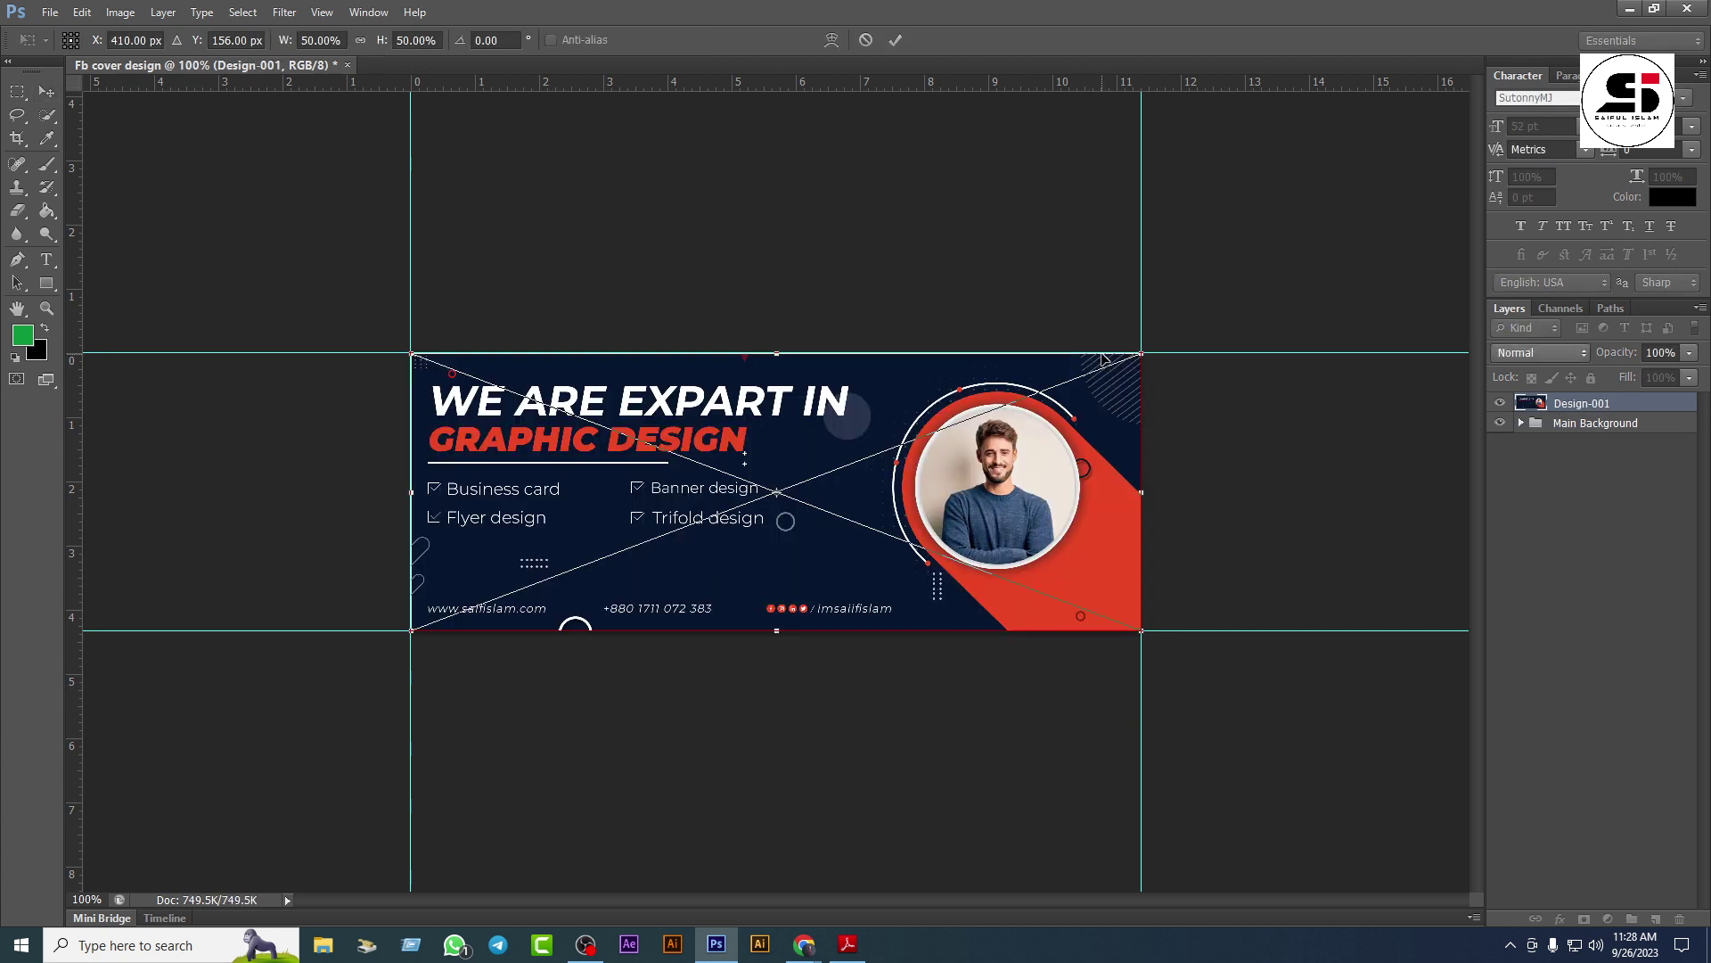
scroll(1102, 358, up, 2)
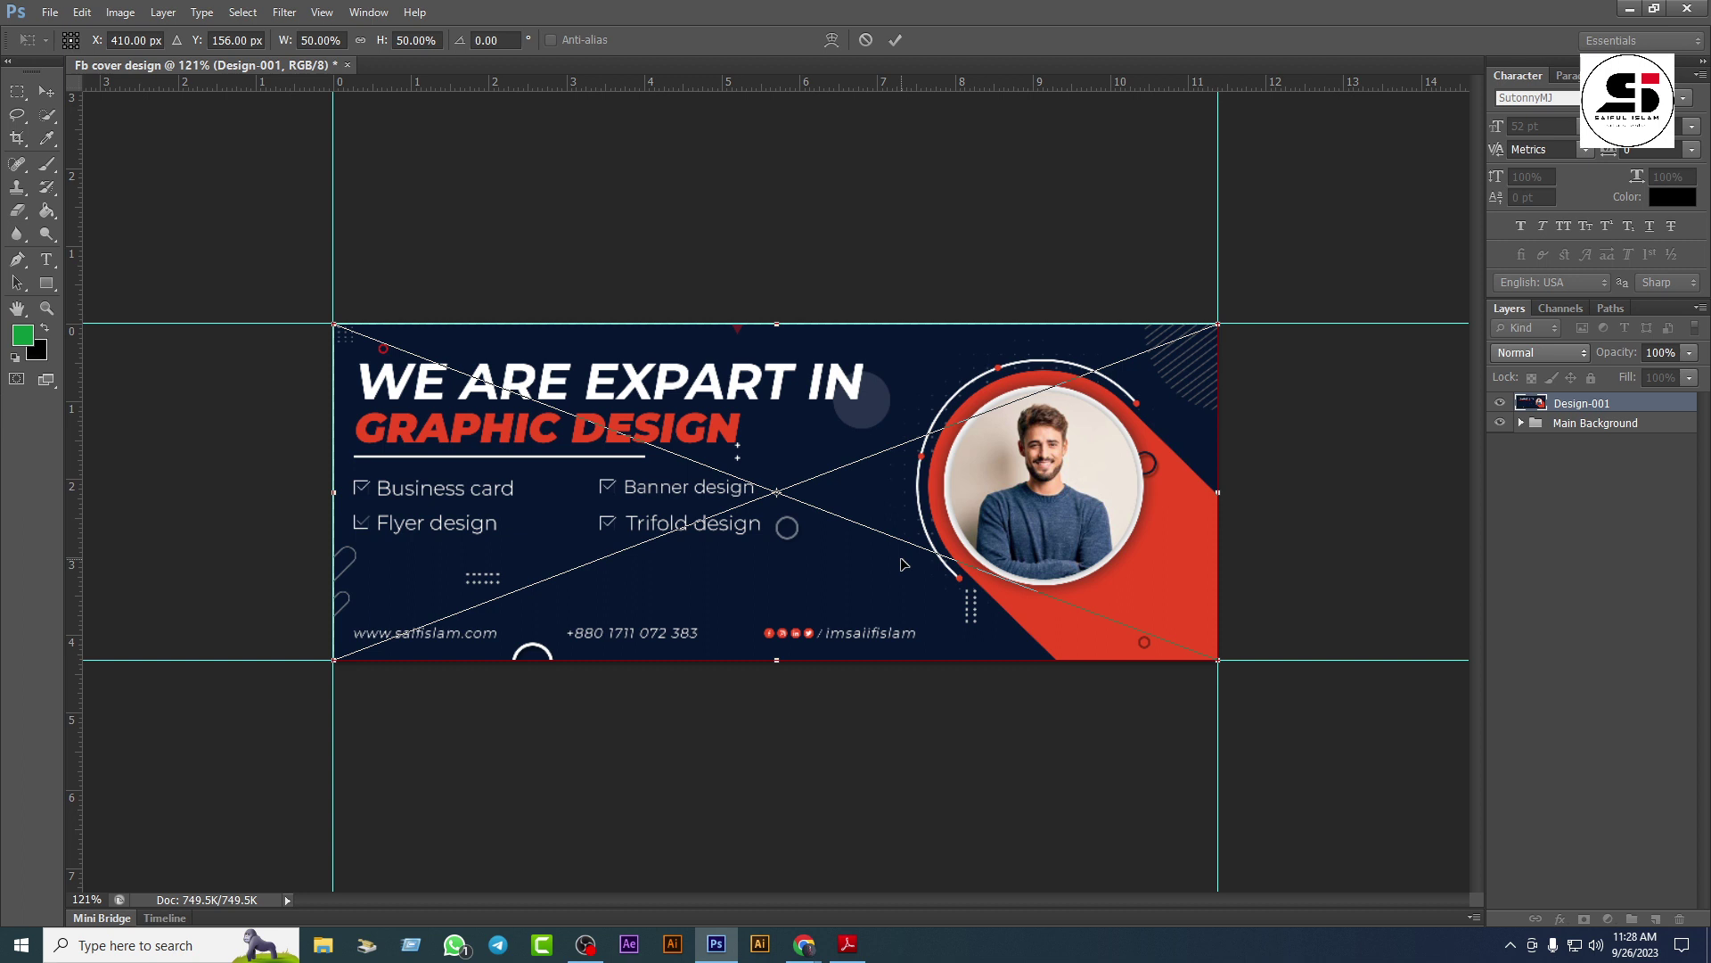
key(Return)
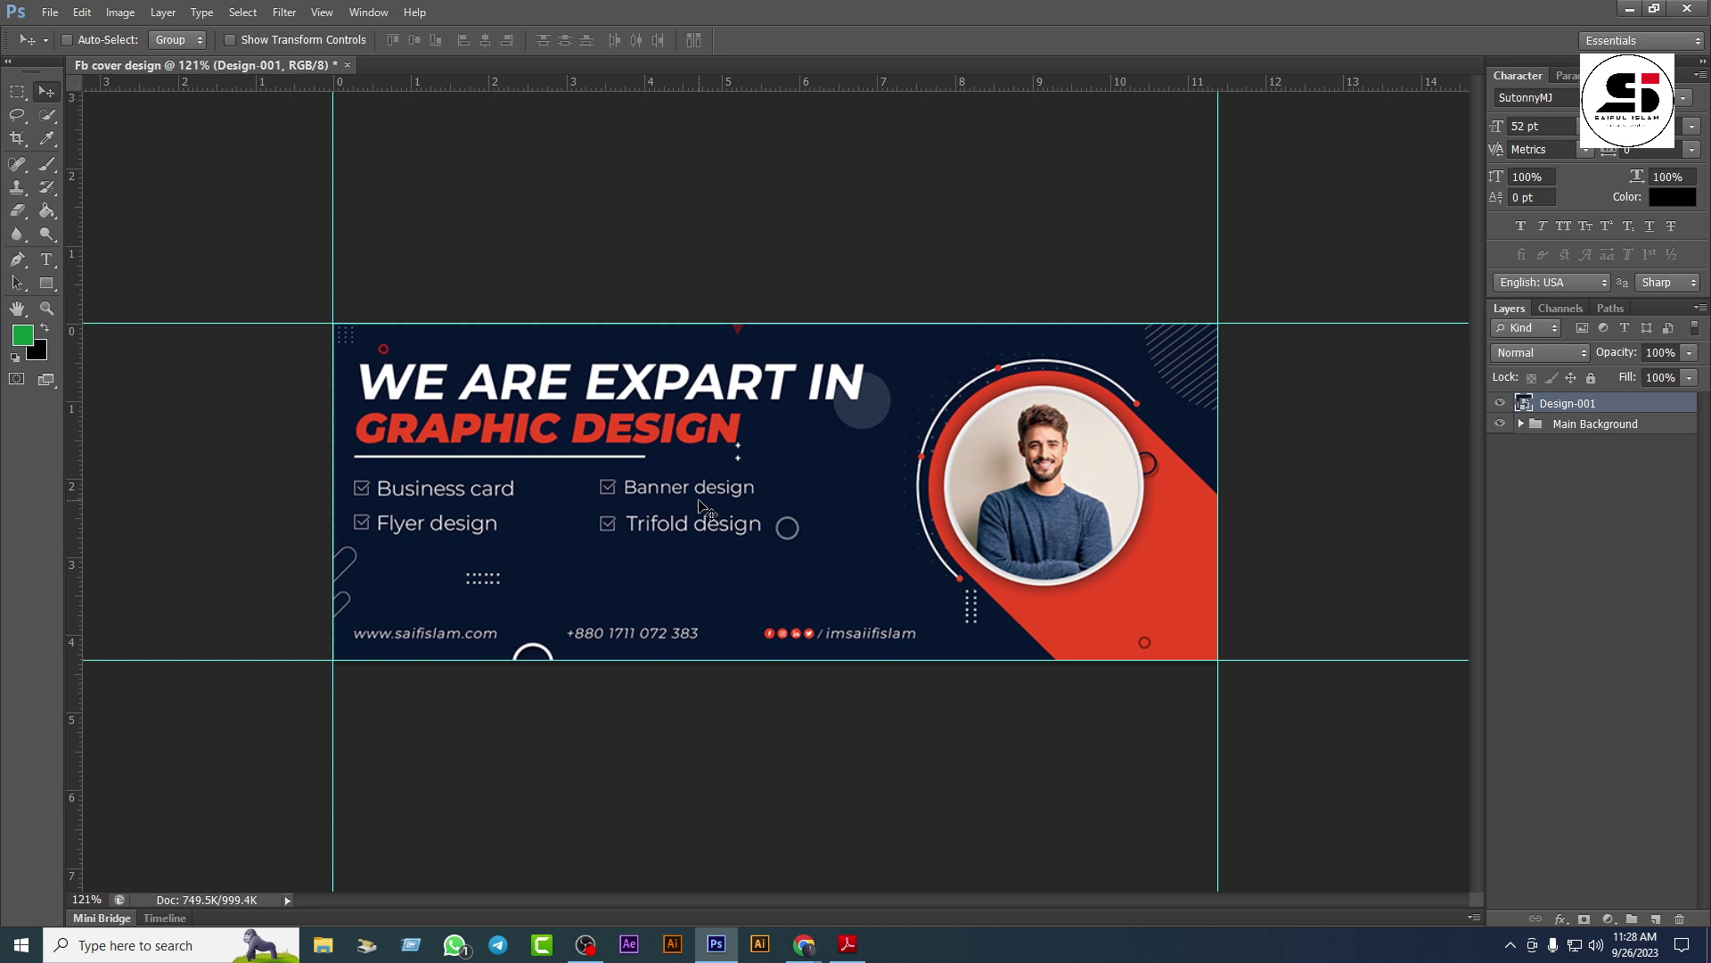
key(ctrl+shift+s)
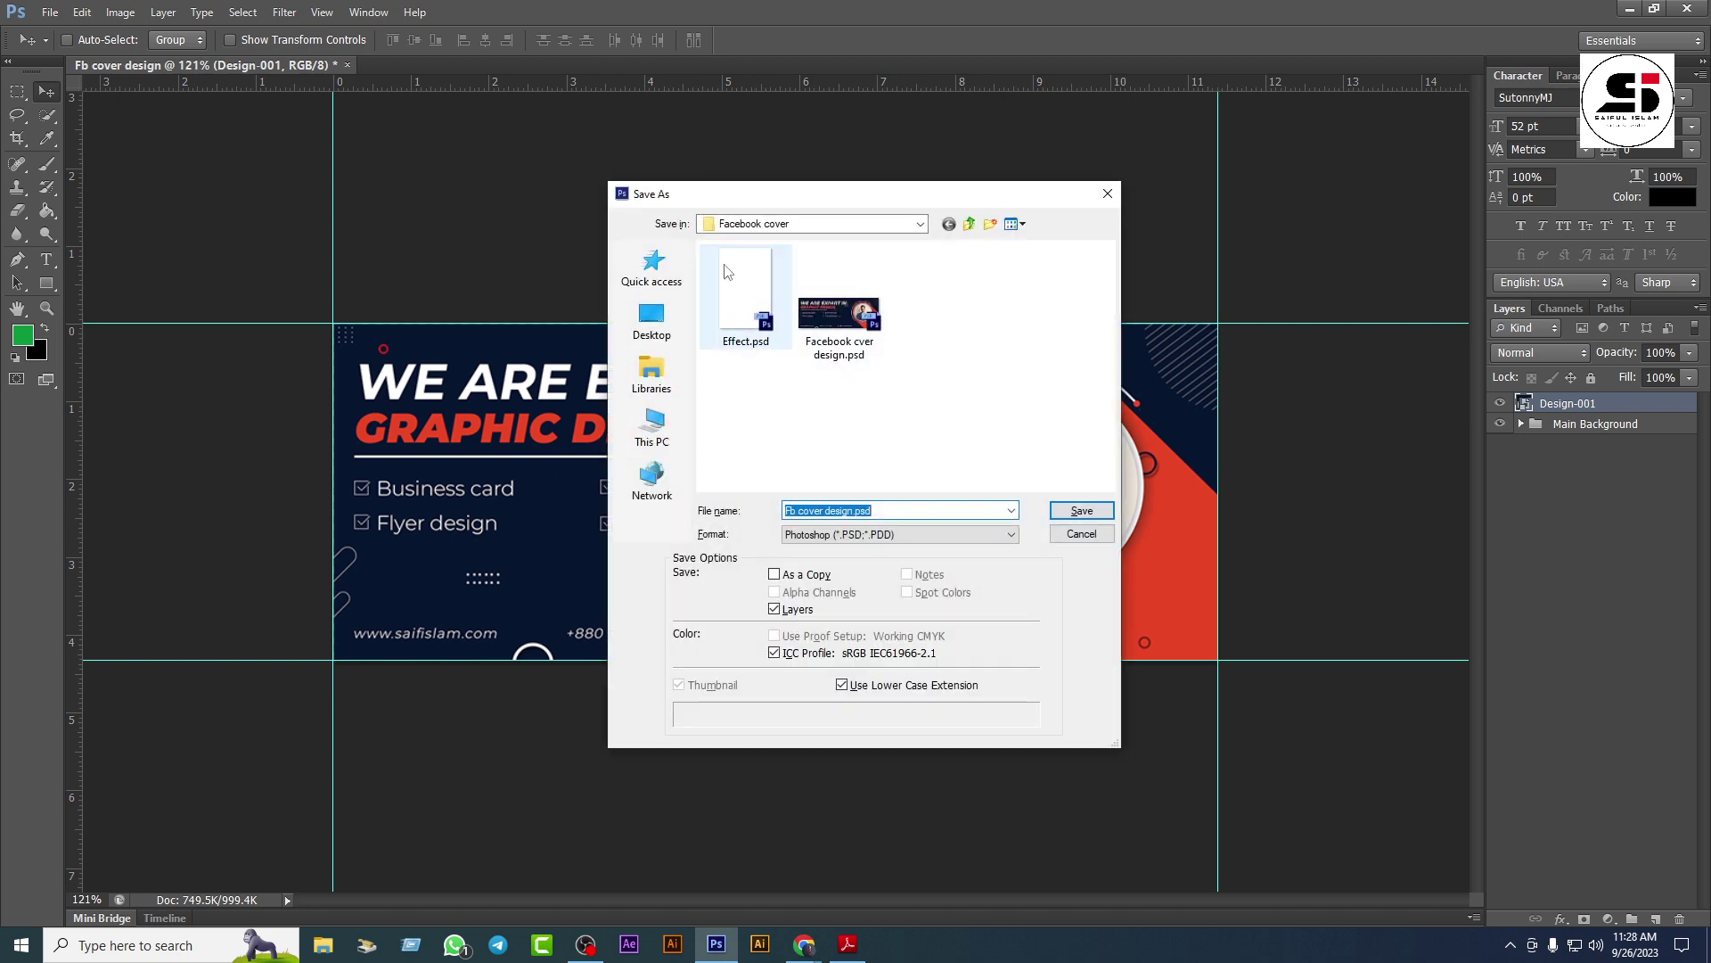
Step: Save the document on the Desktop under the name 'Facebook Cover'
click(648, 337)
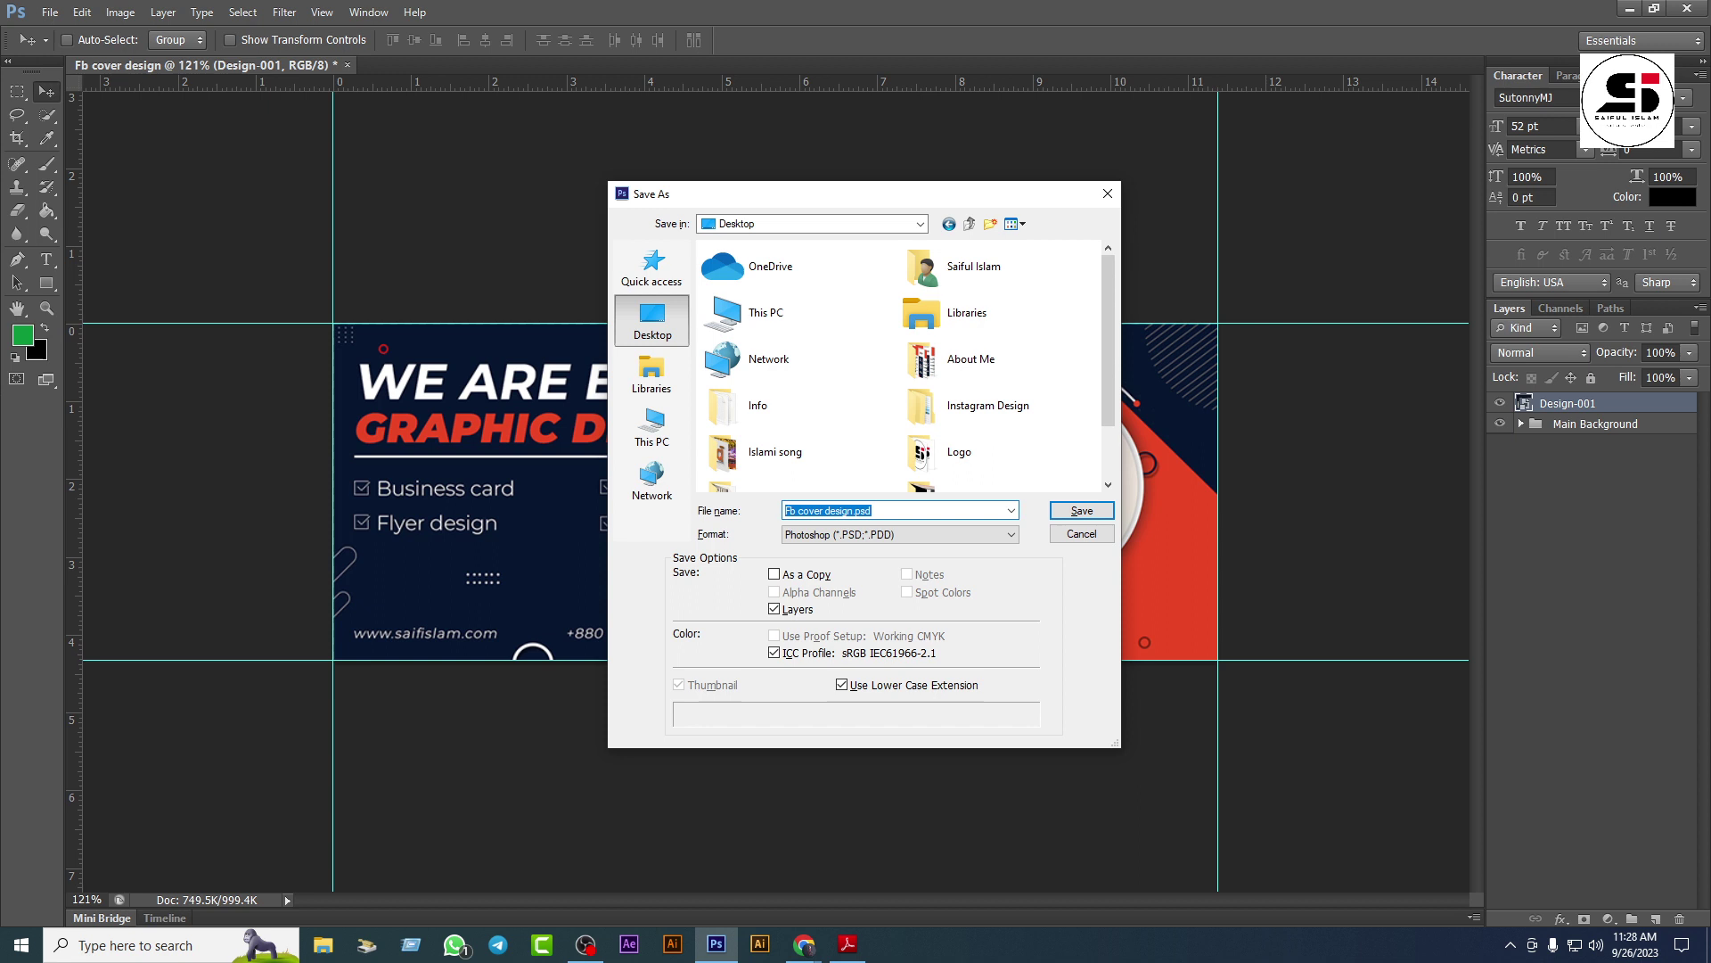
text(Facebook Cover)
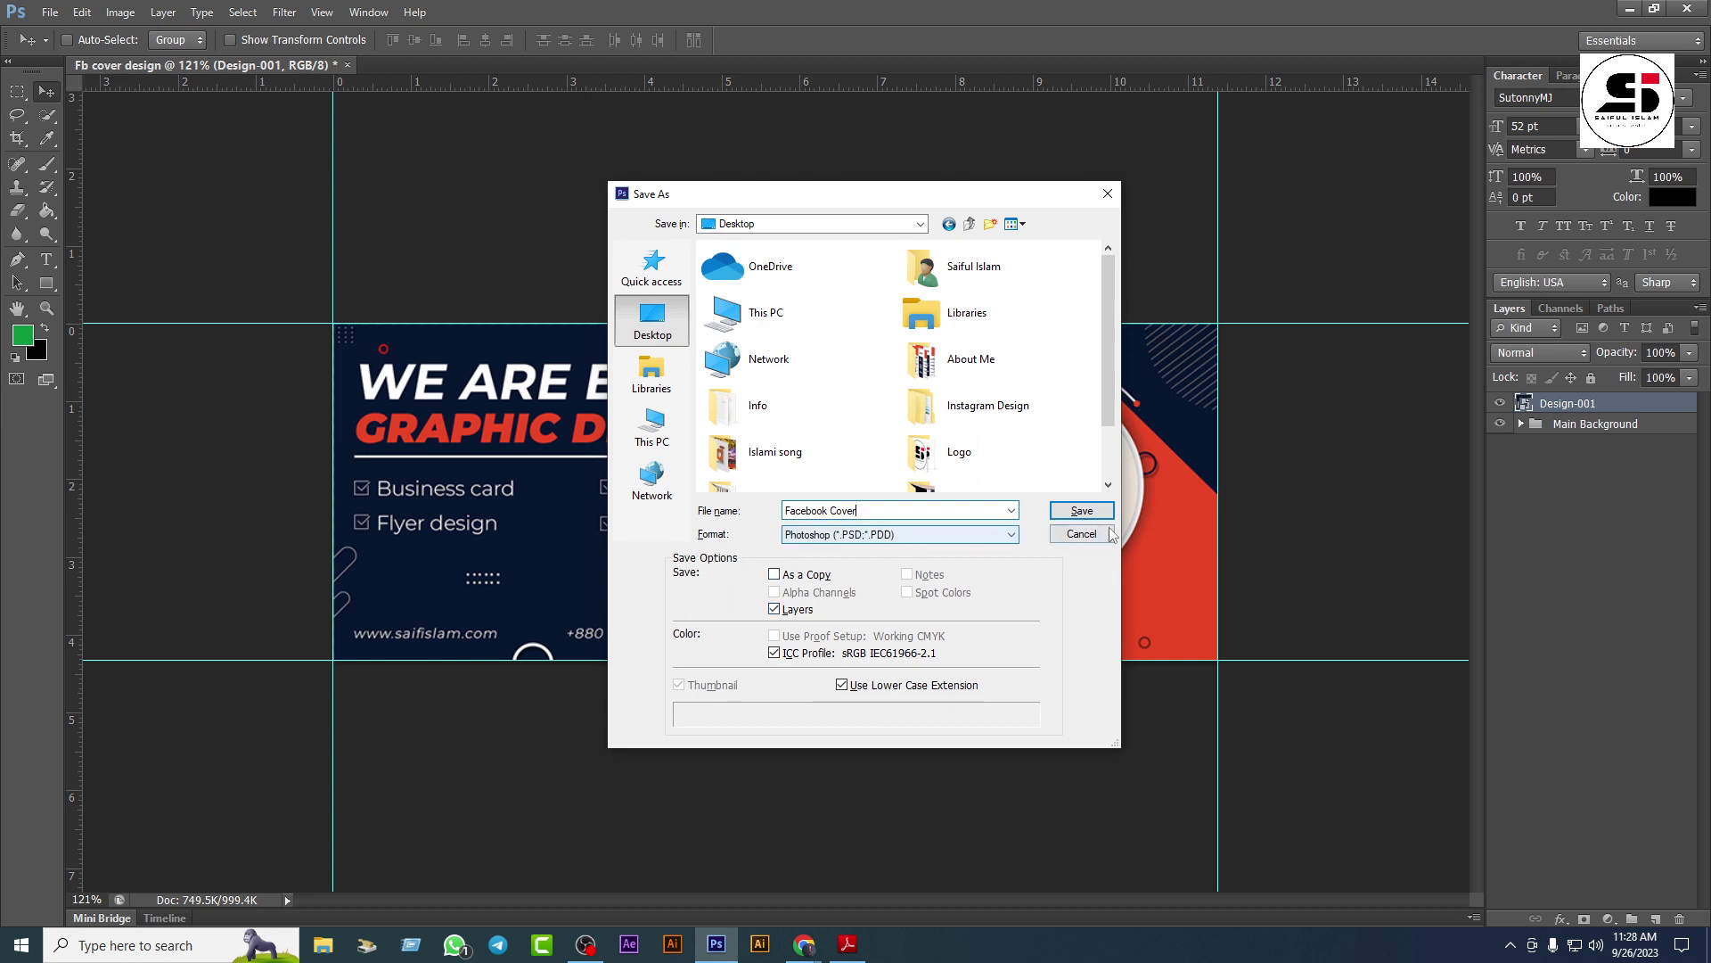
click(1067, 512)
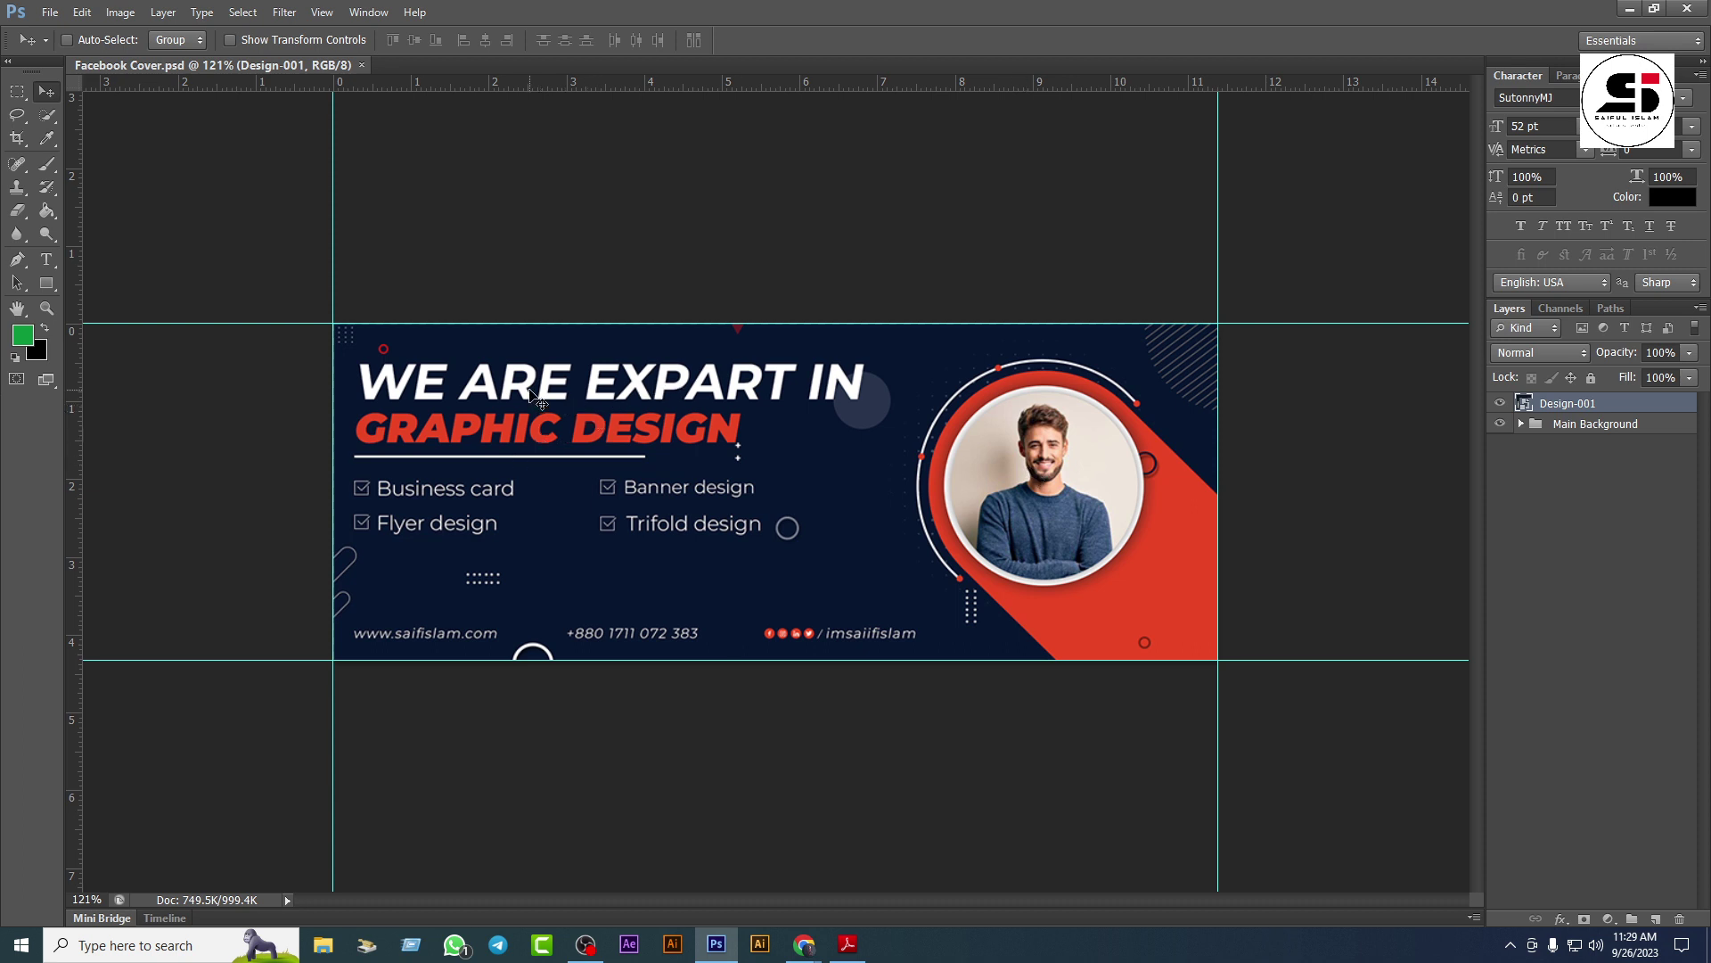
scroll(695, 397, up, 3)
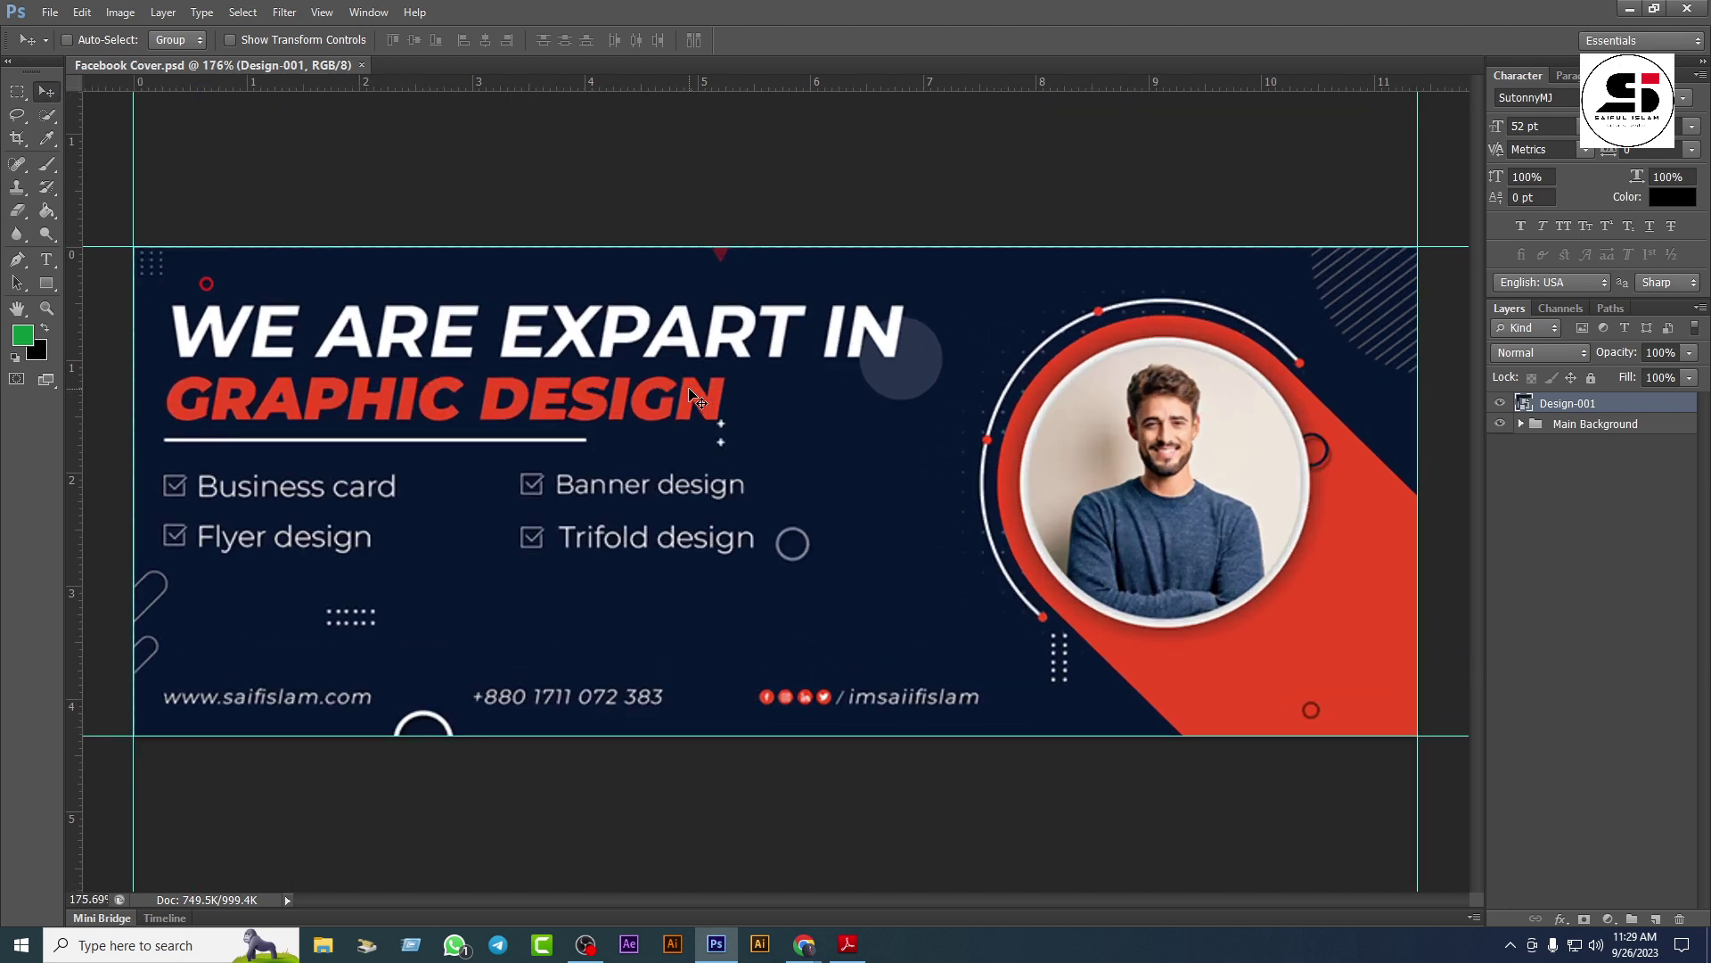
scroll(692, 392, down, 2)
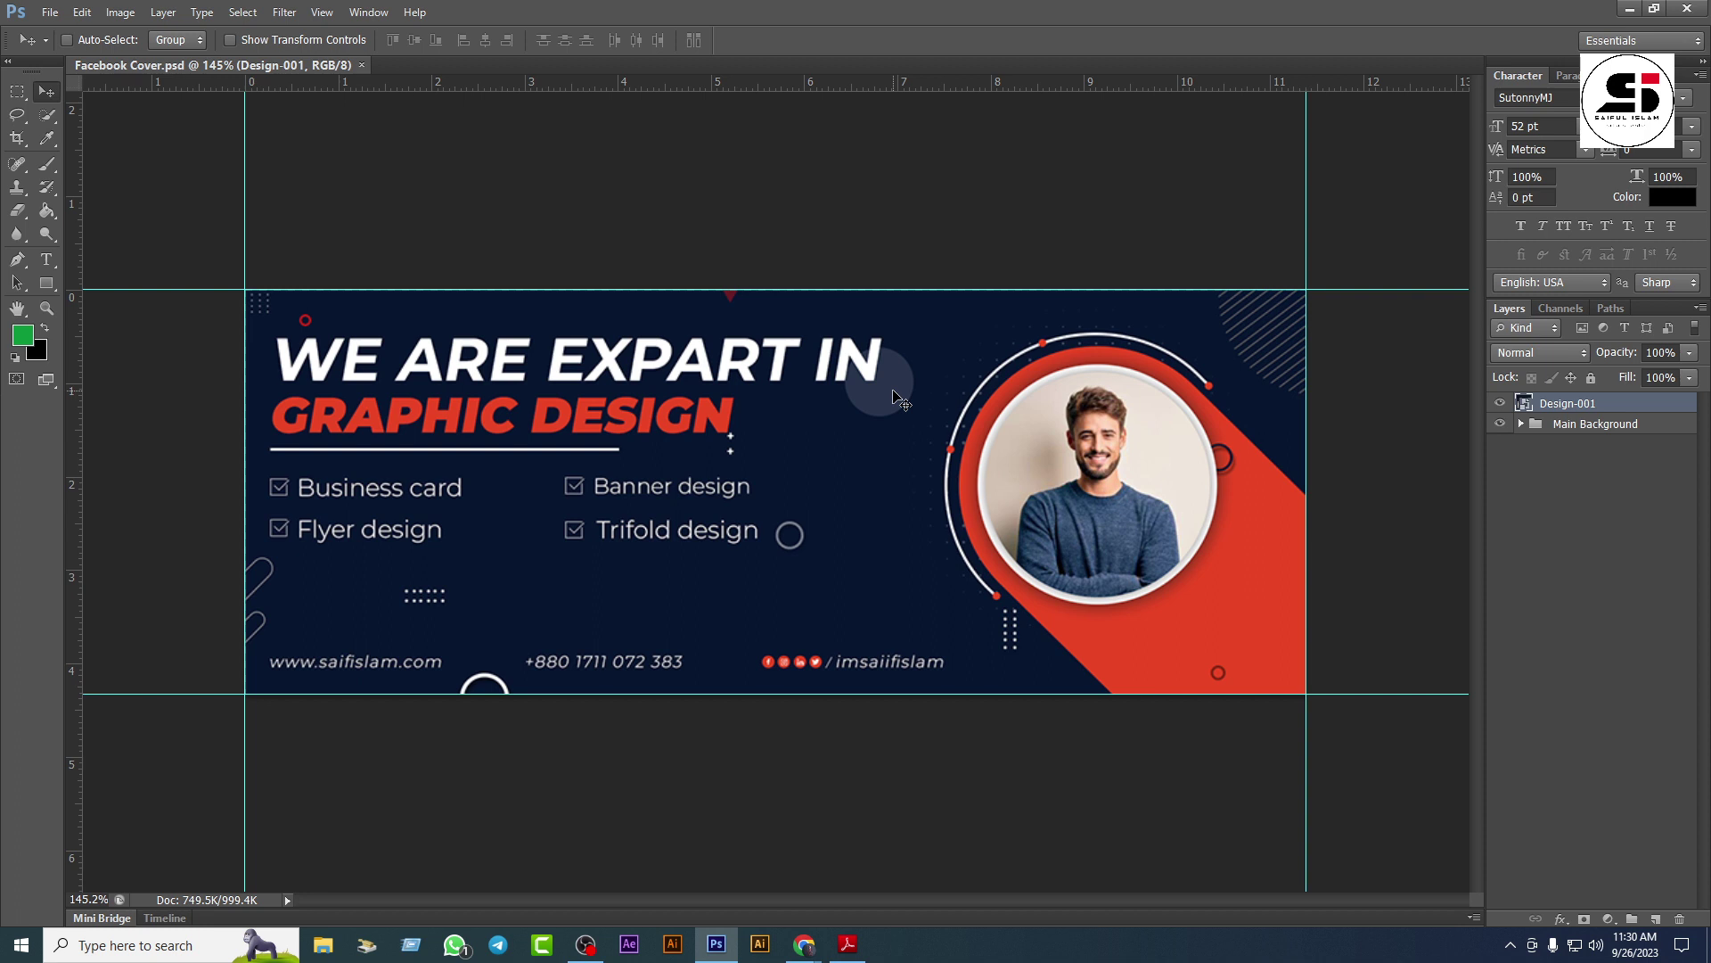
mouse_move(716, 944)
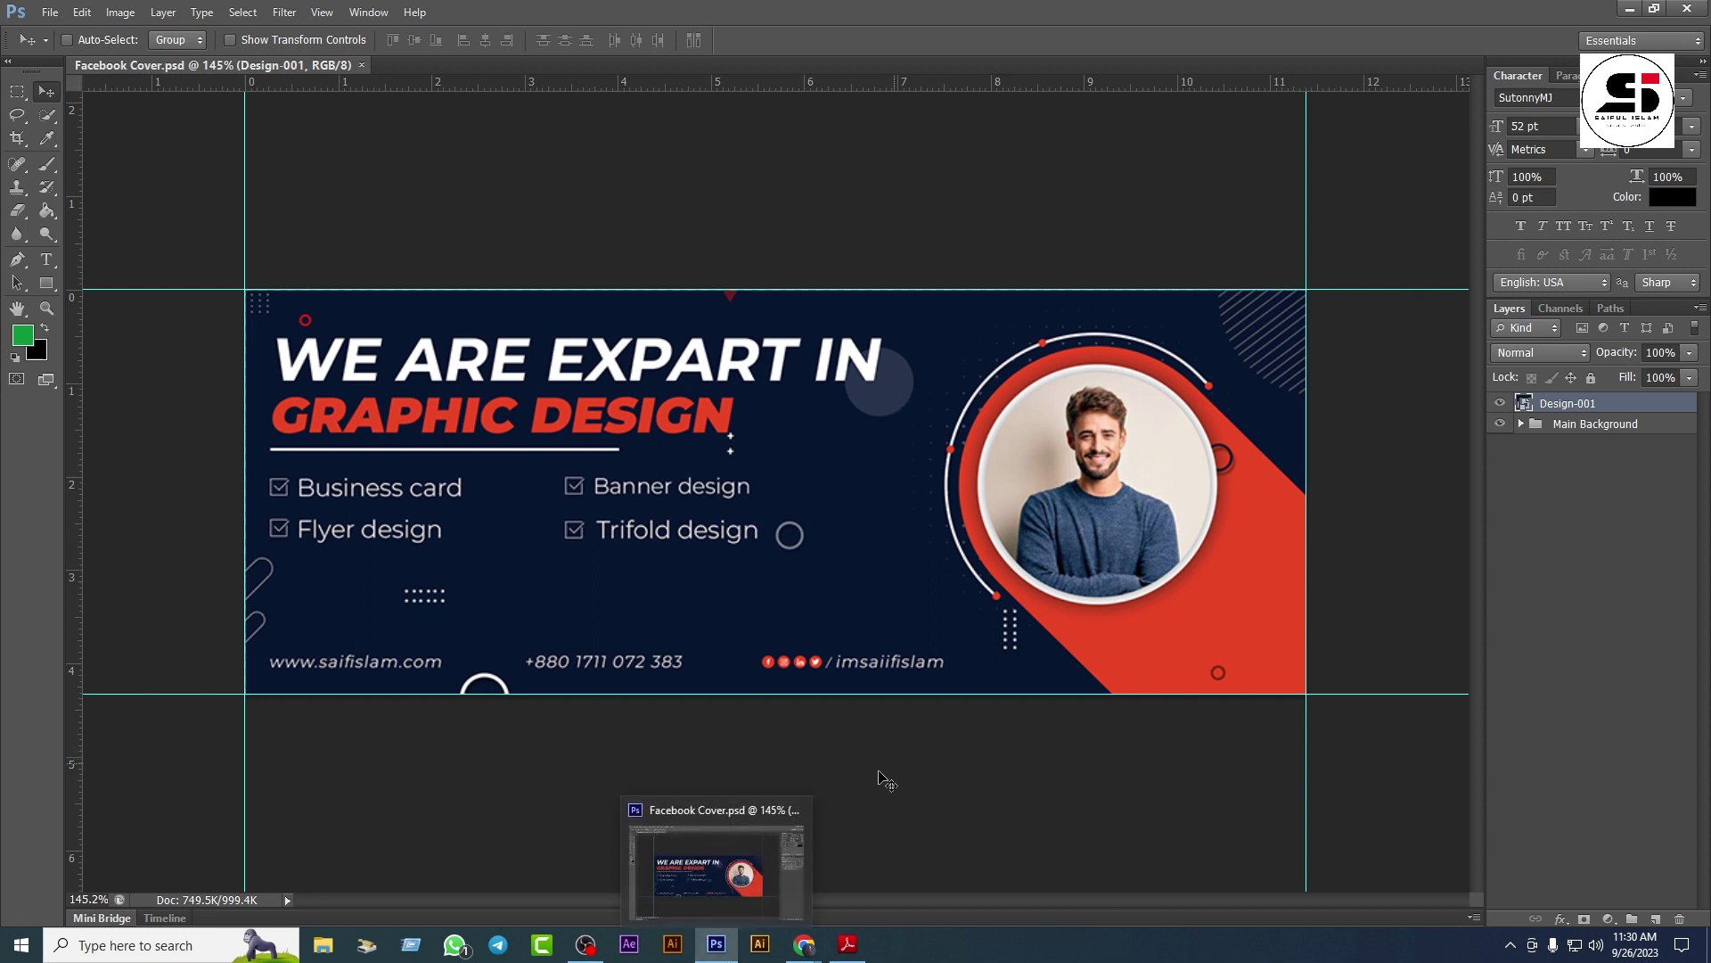
Step: Try Yandex Images in a new Chrome tab, then close it and return to the Google results
mouse_move(805, 943)
click(750, 884)
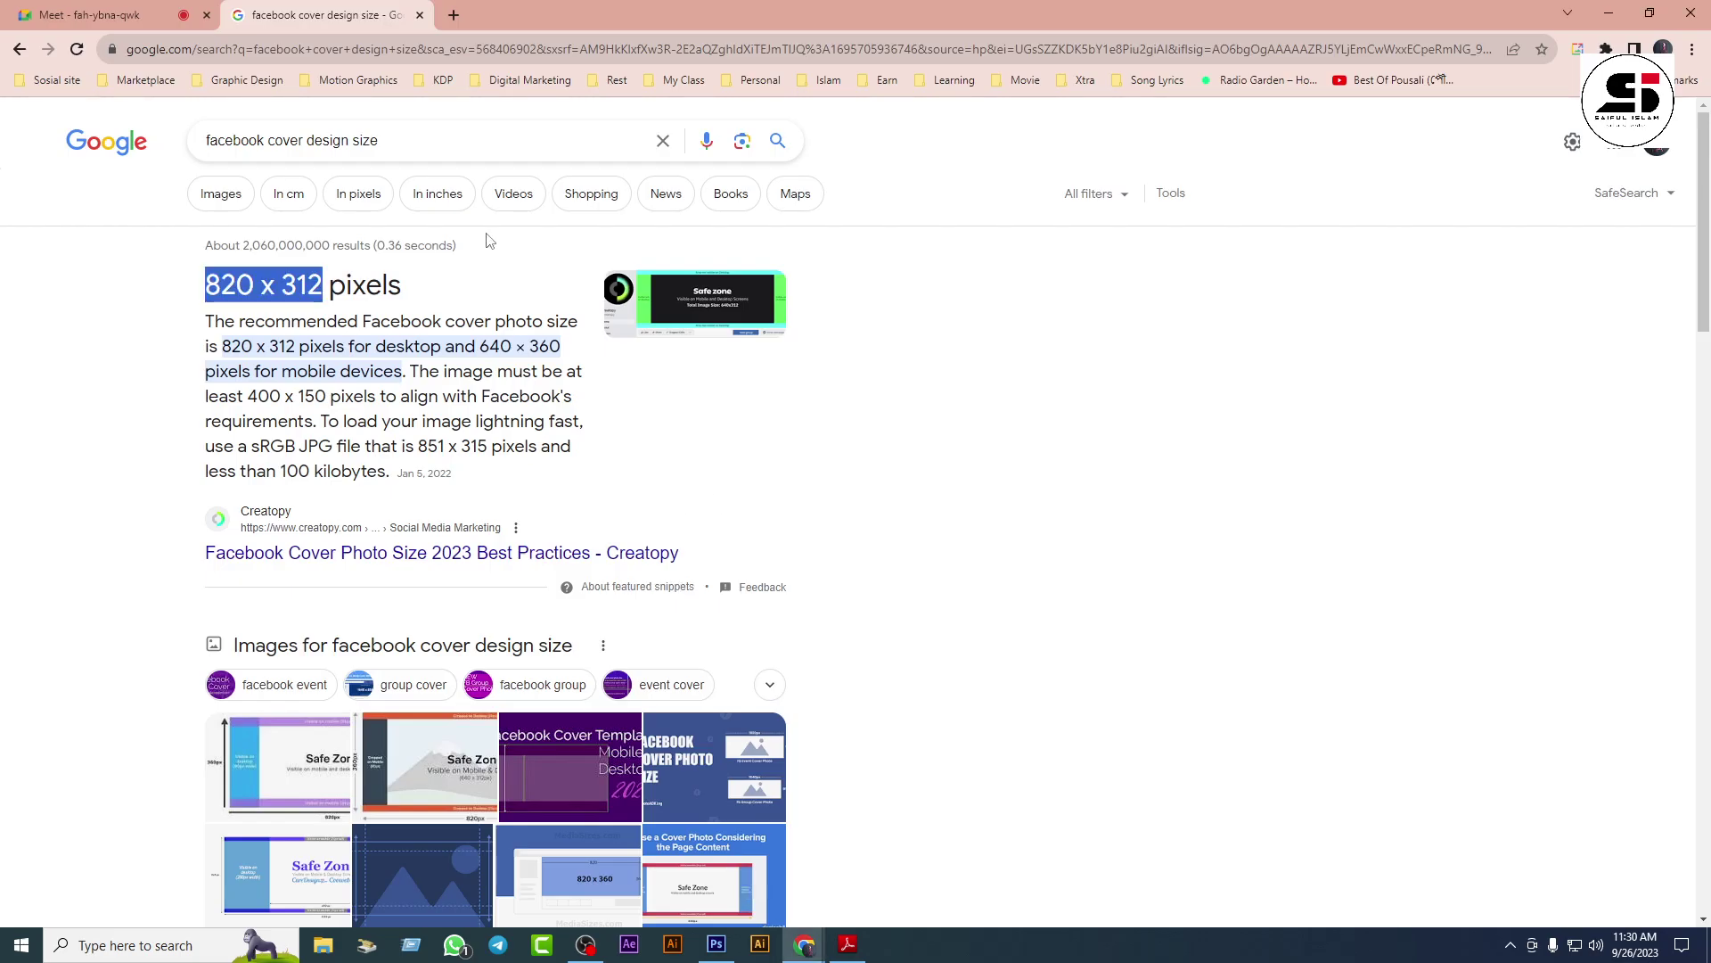
click(454, 15)
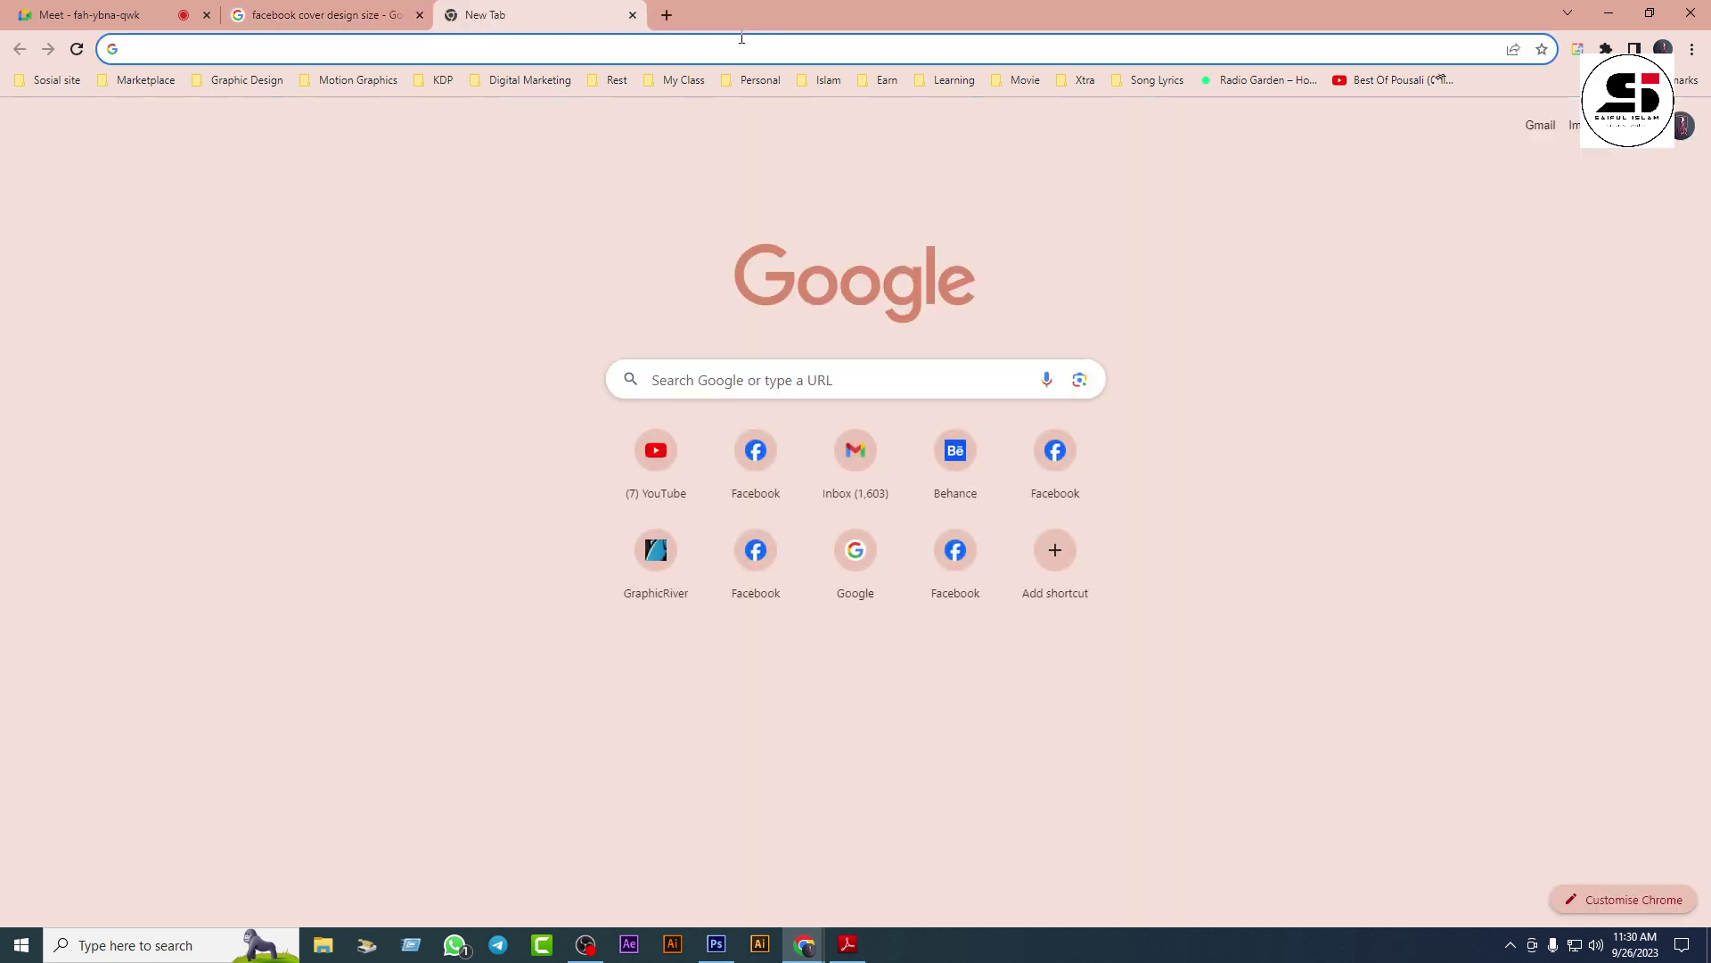
text(yandex.com/images/)
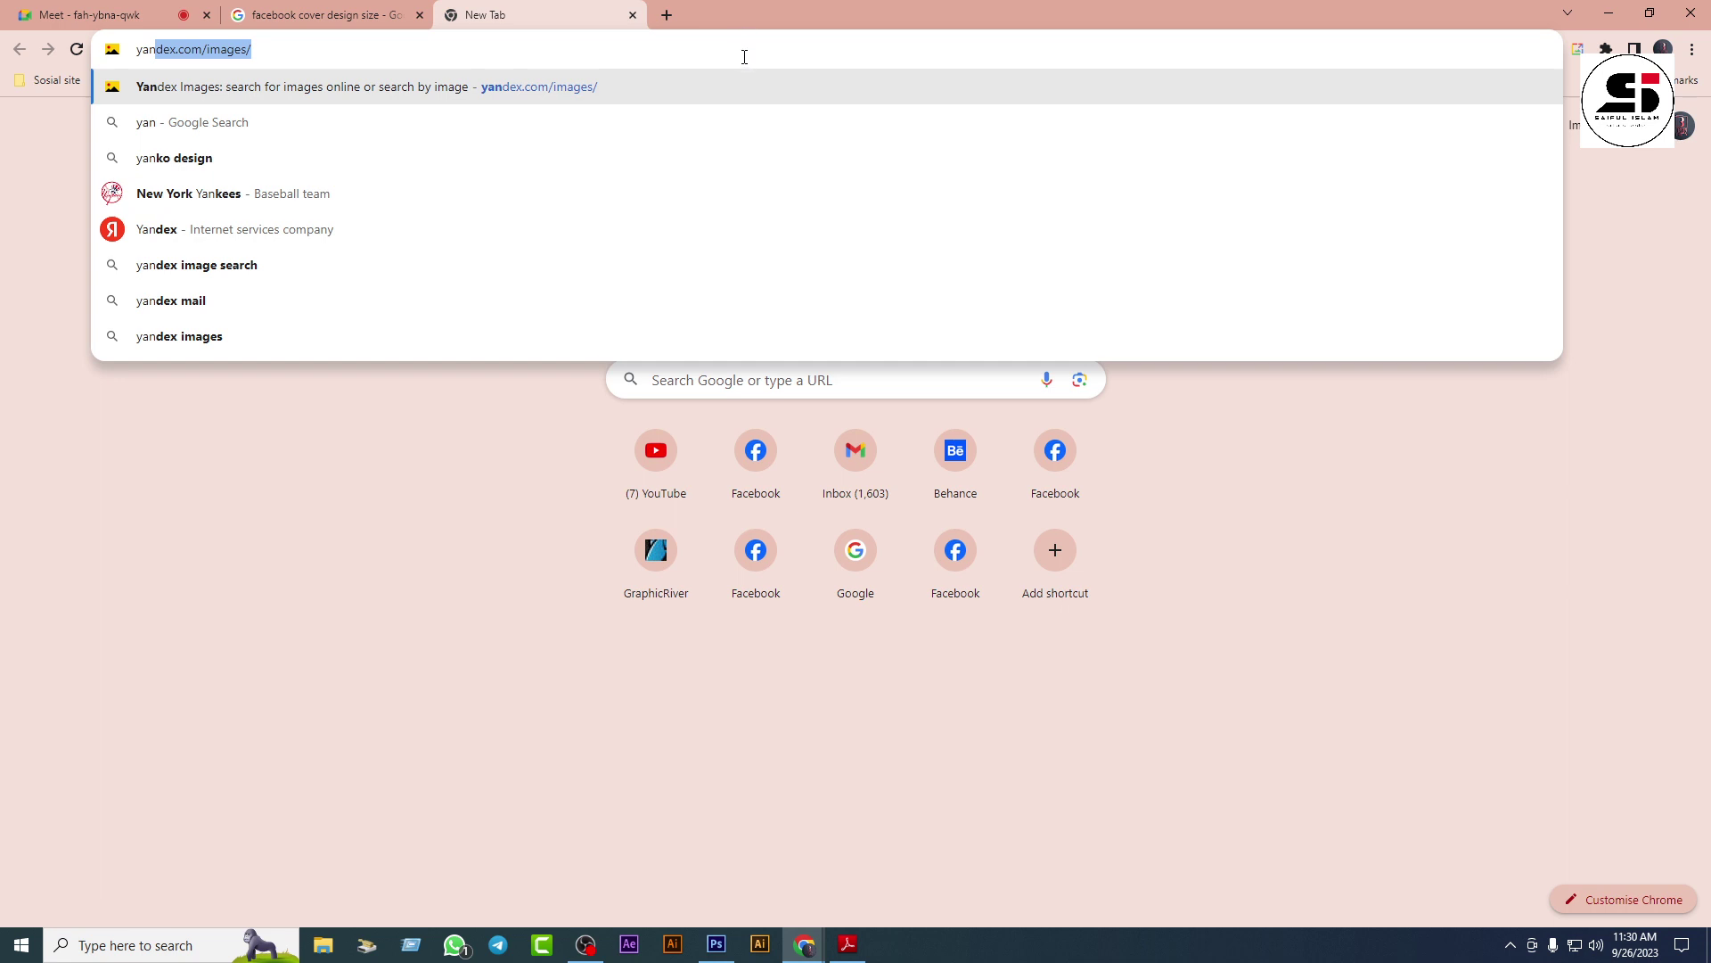
key(Return)
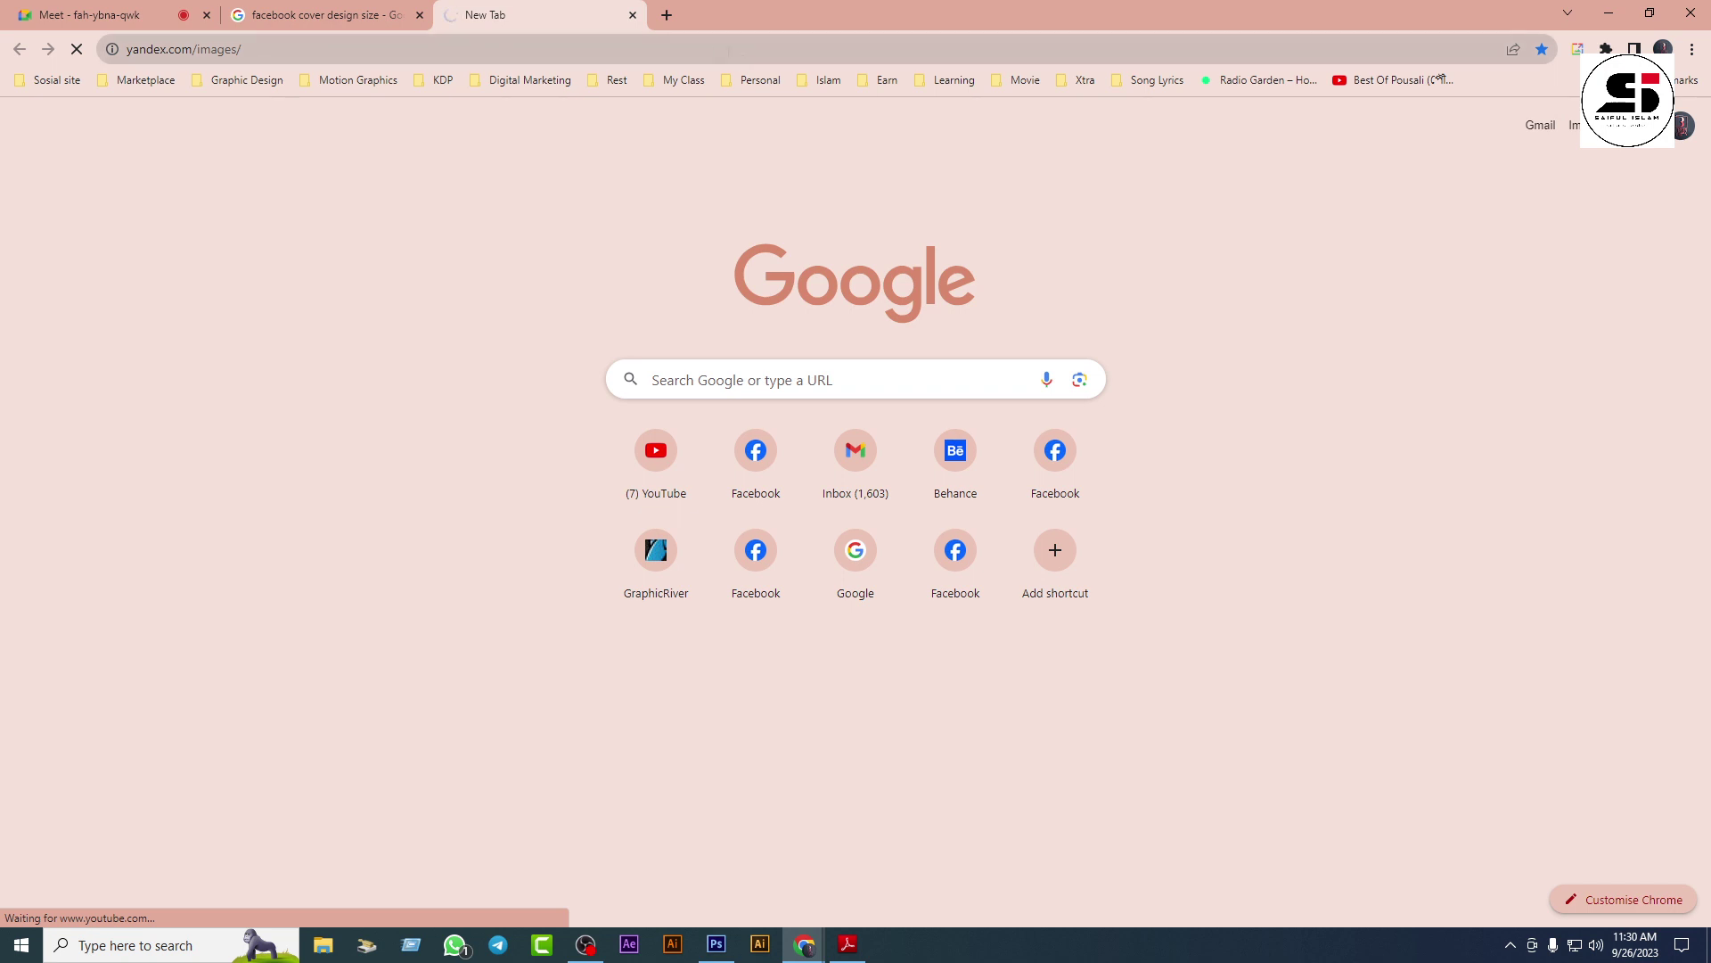
click(347, 7)
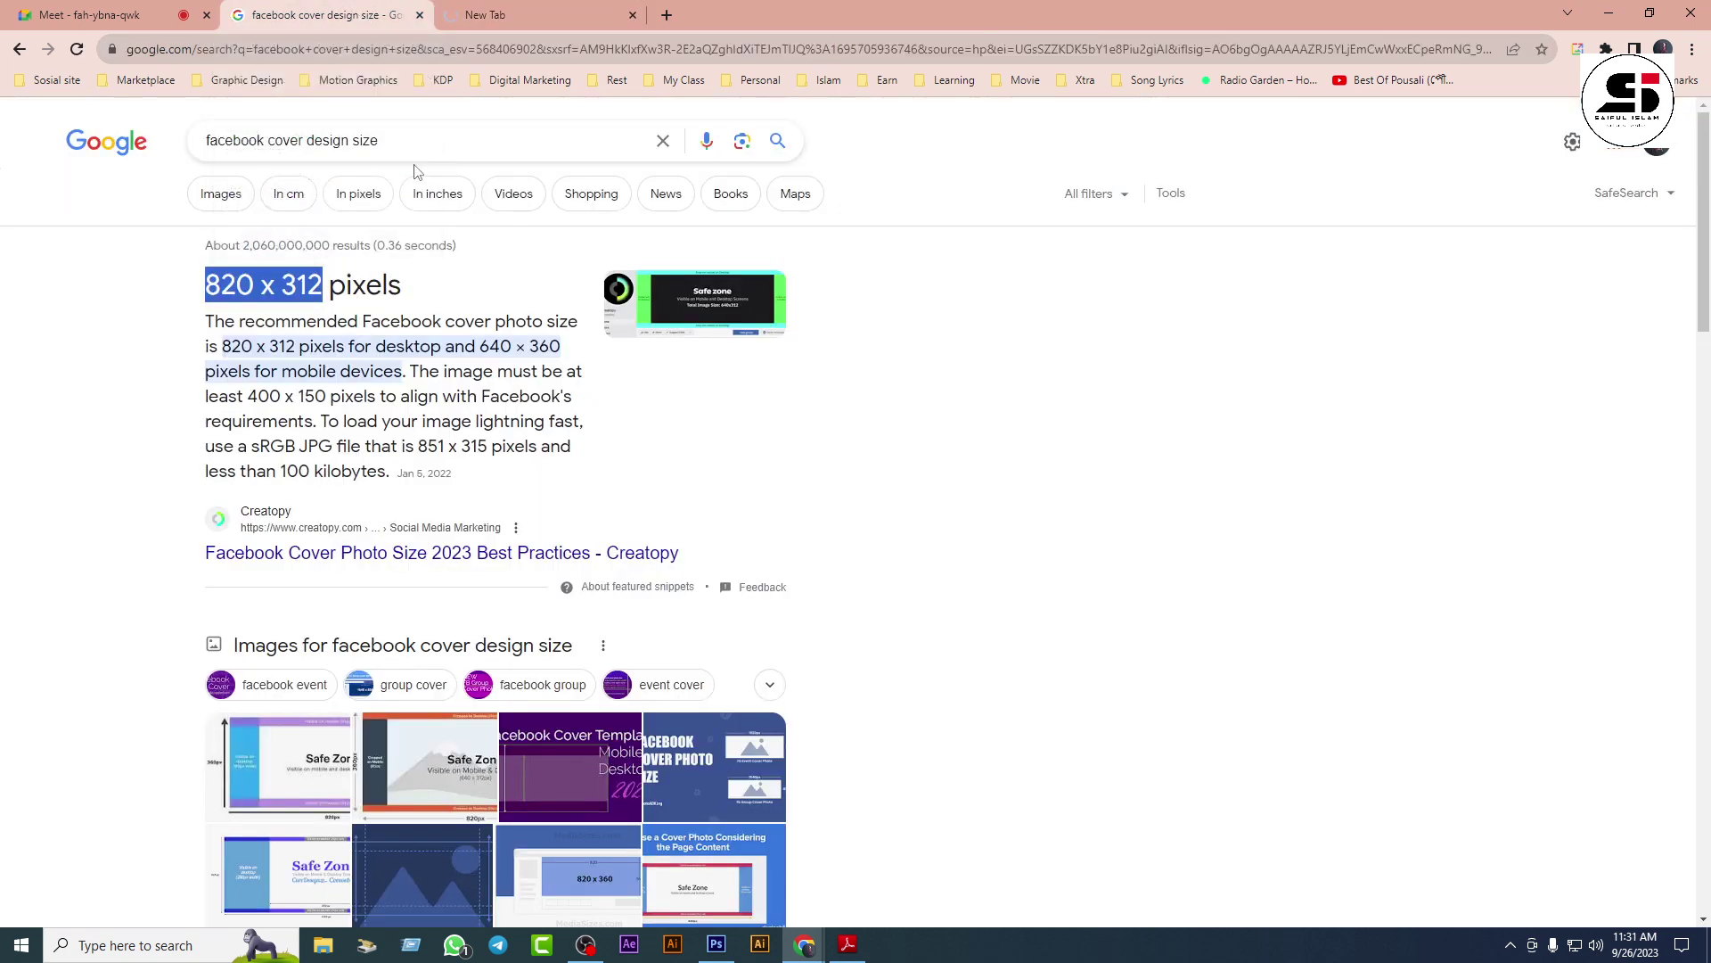
click(528, 17)
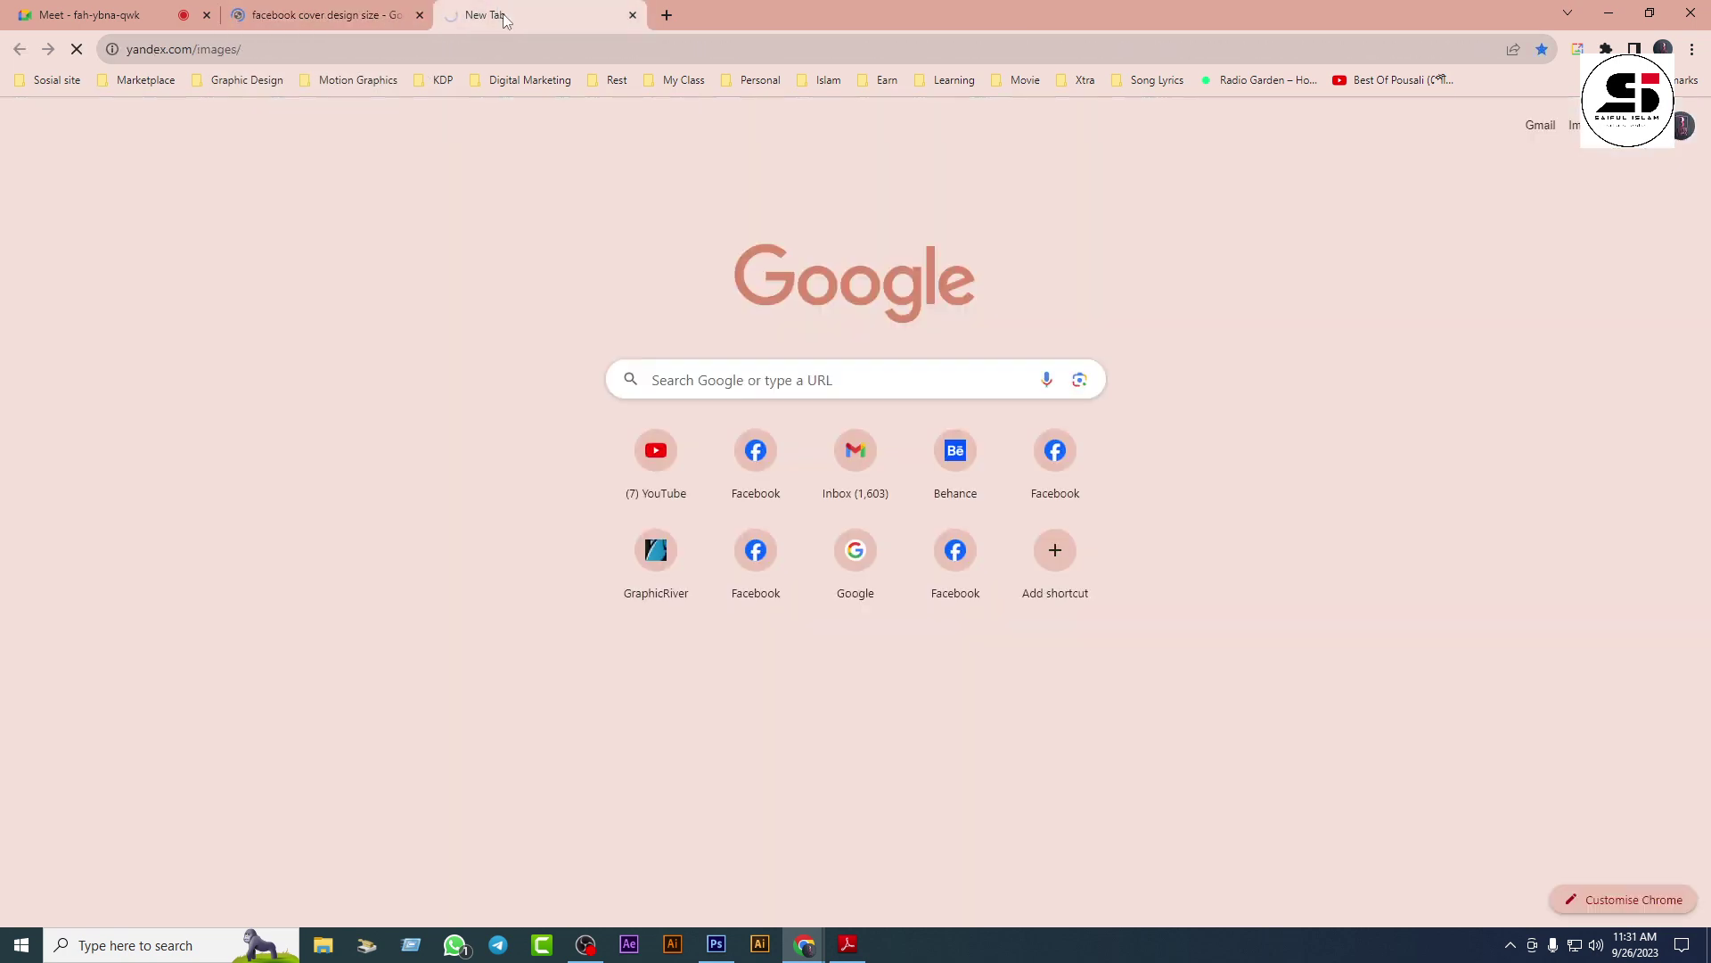
click(632, 15)
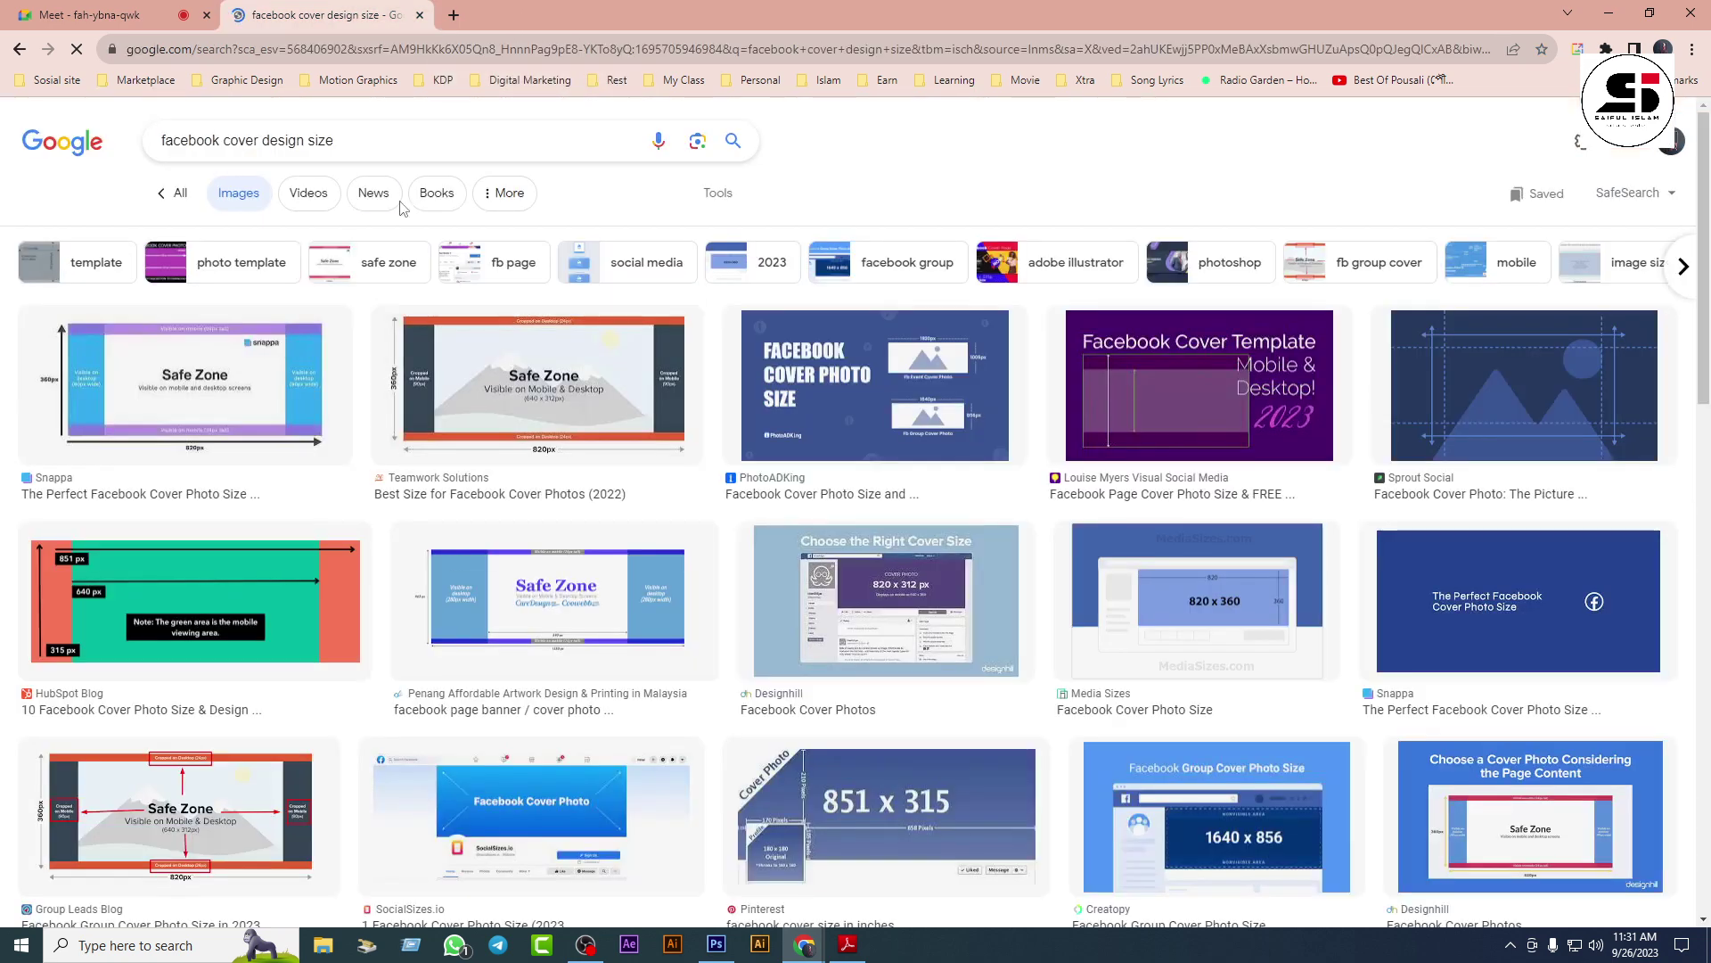
click(385, 140)
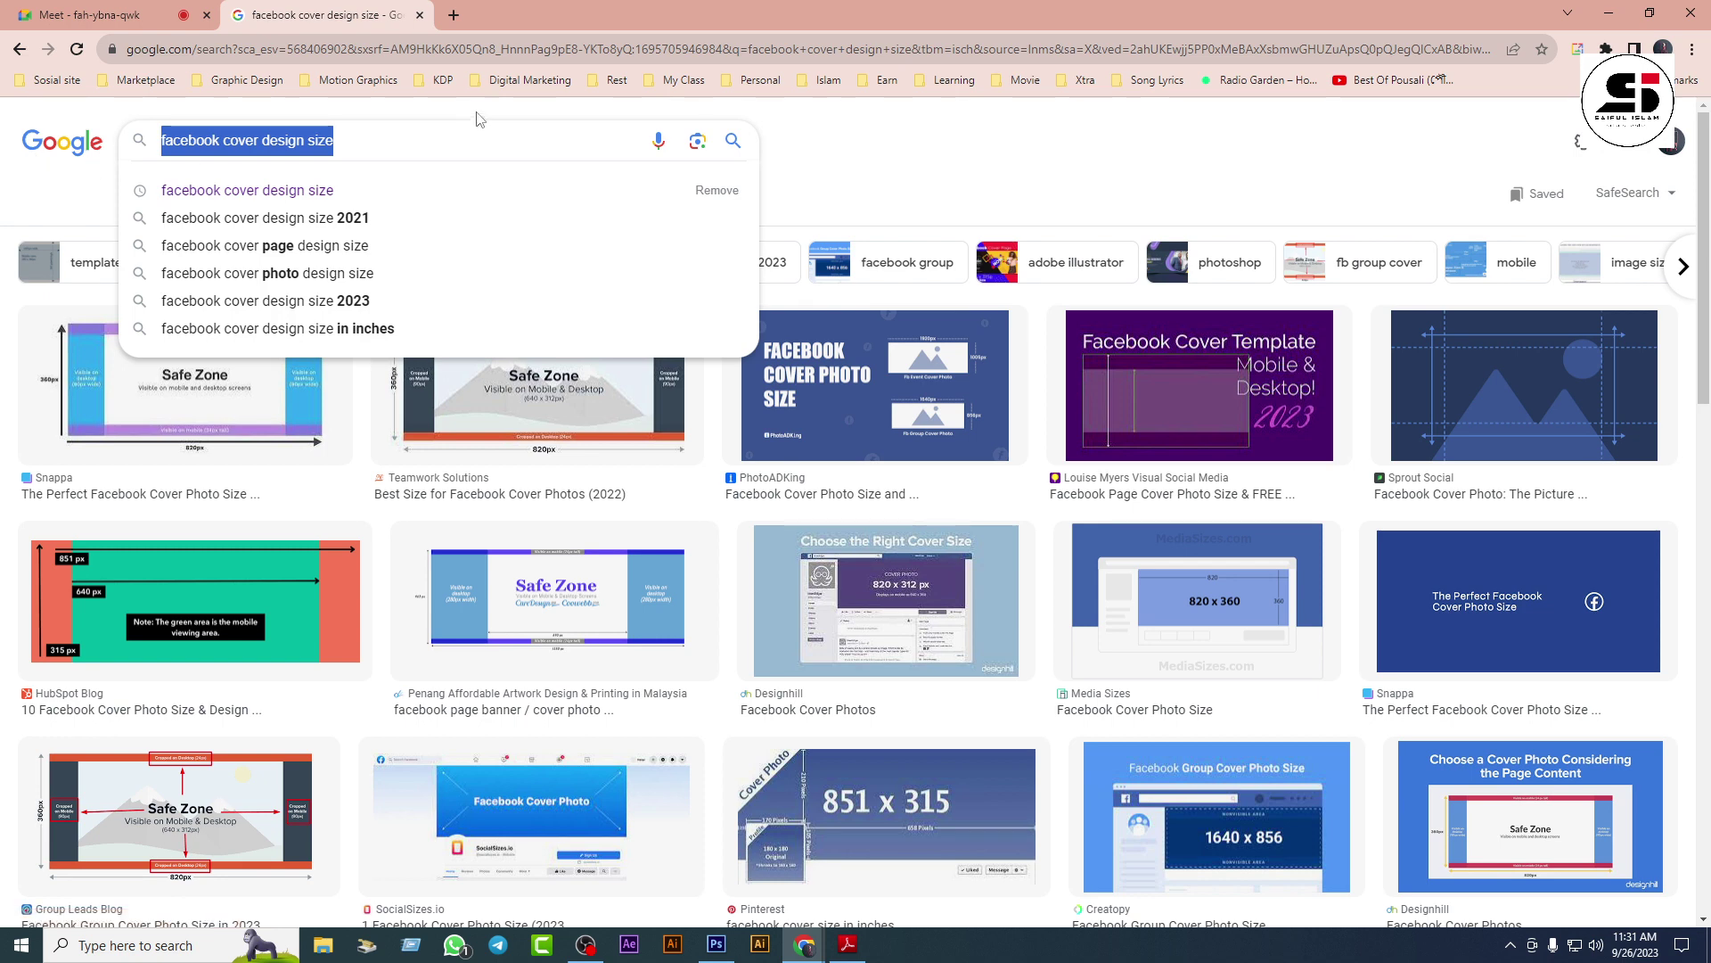
Step: Search Google Images for 'official man image' and preview several Freepik and stock photos
text(offic)
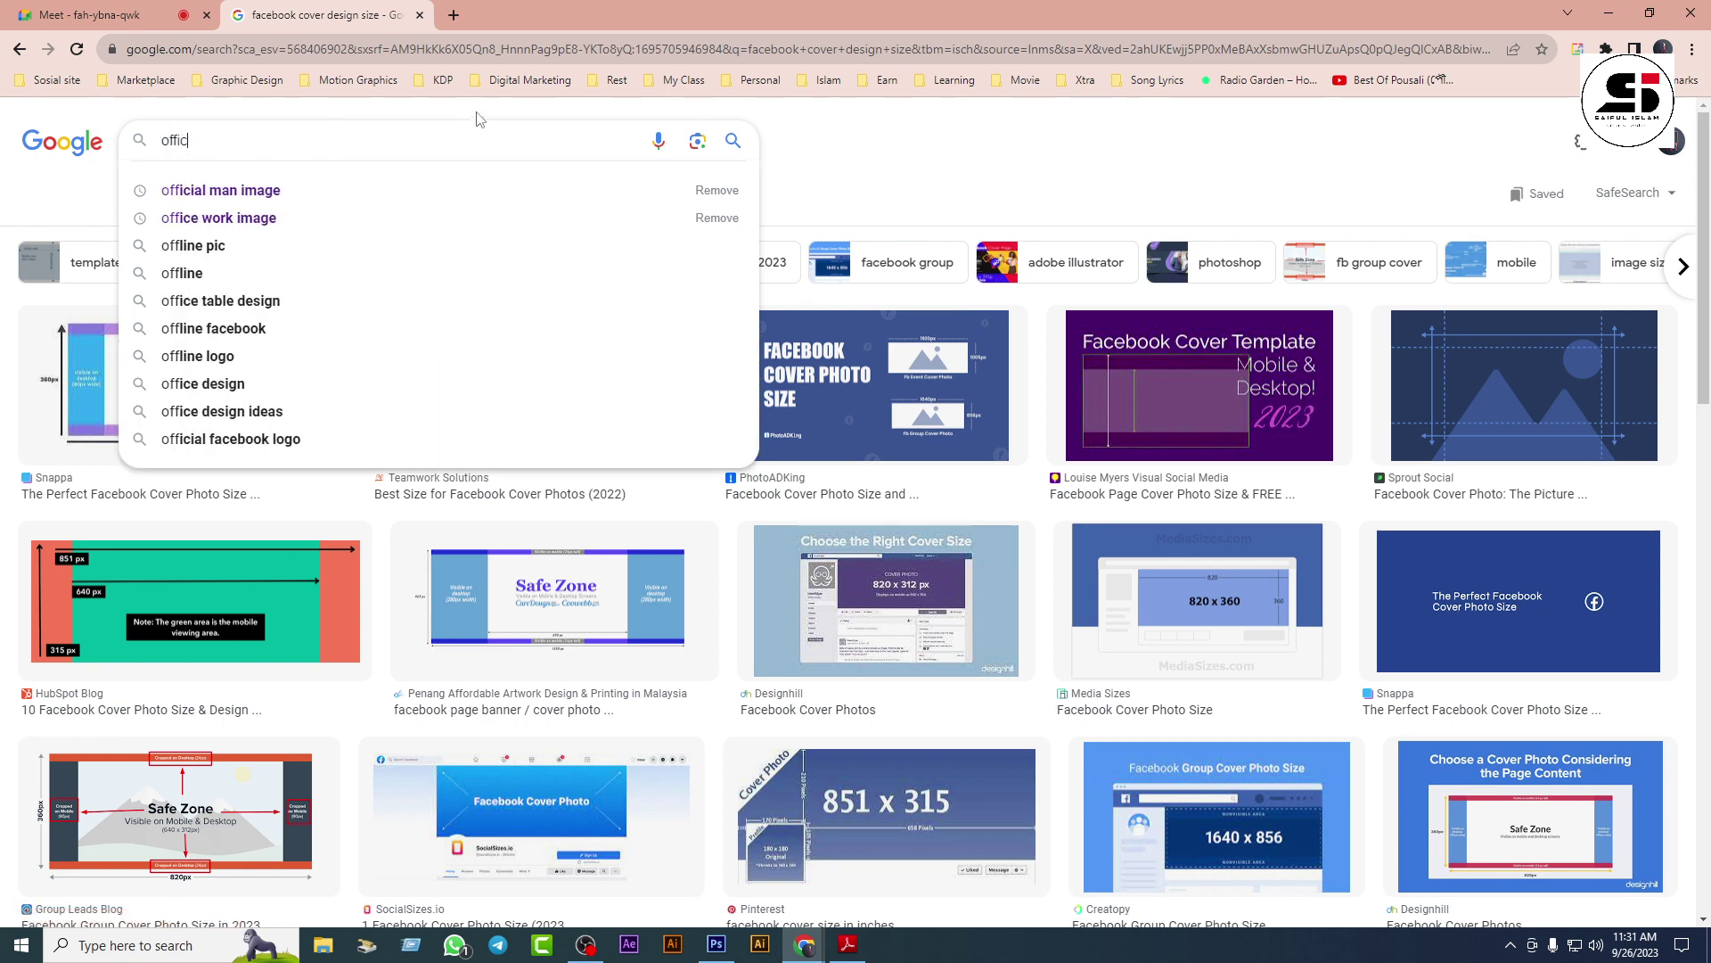
text(ial)
key(Down)
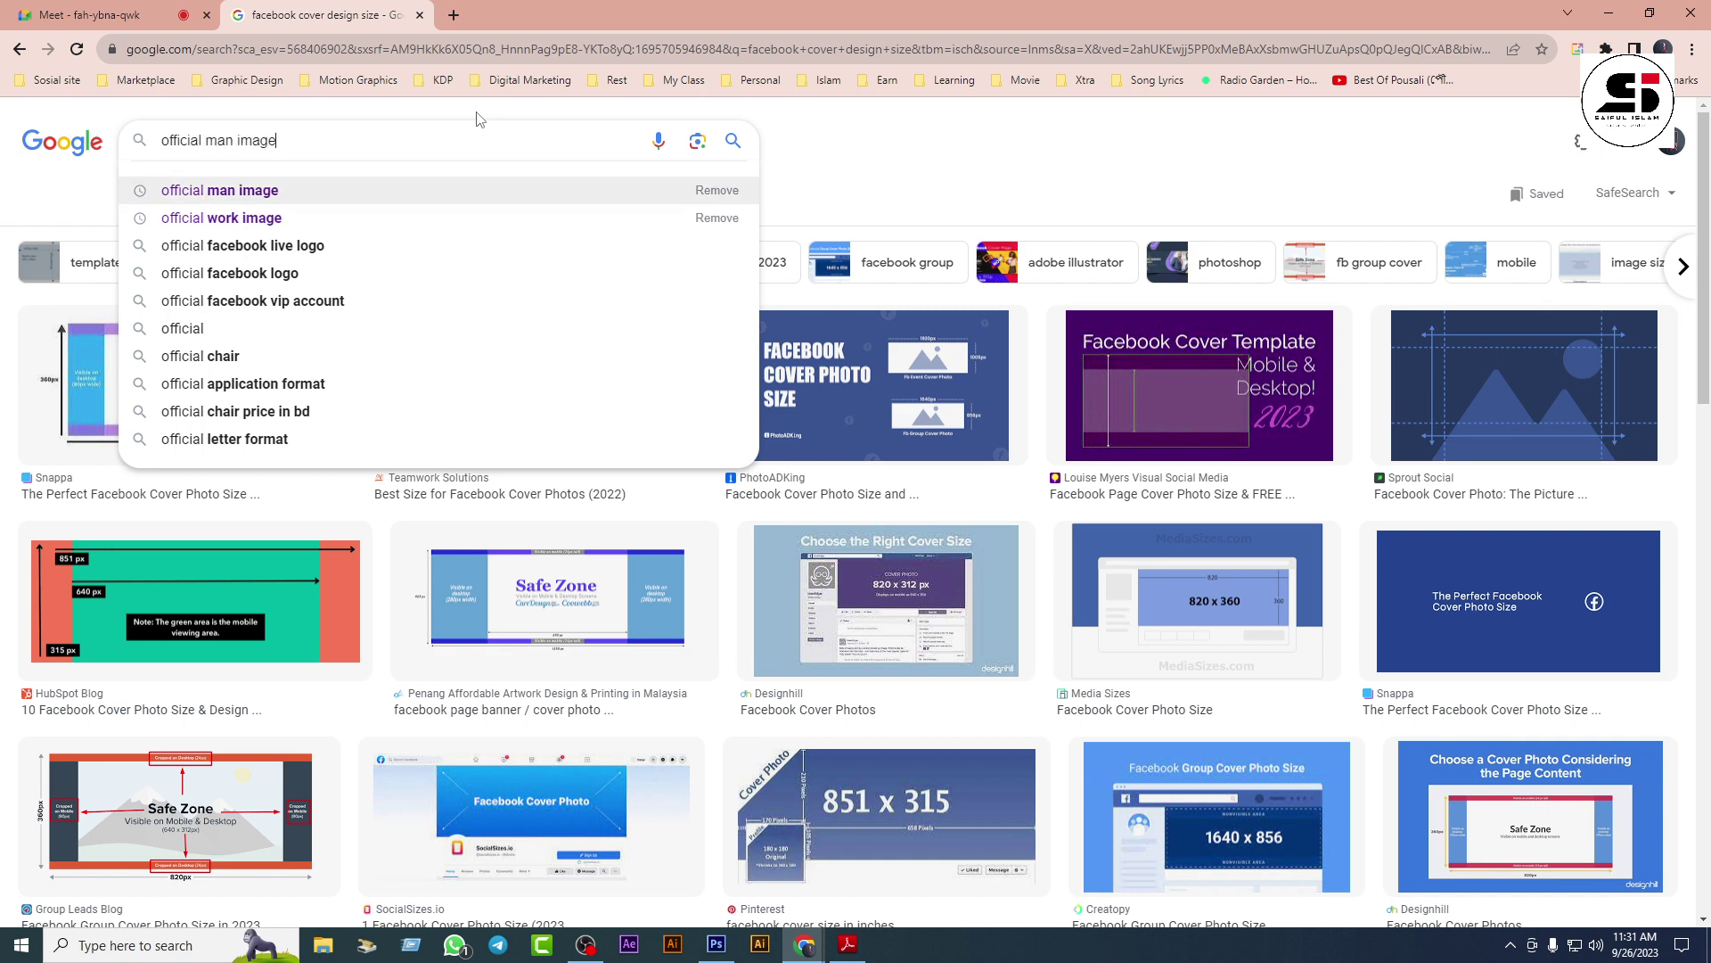
key(Return)
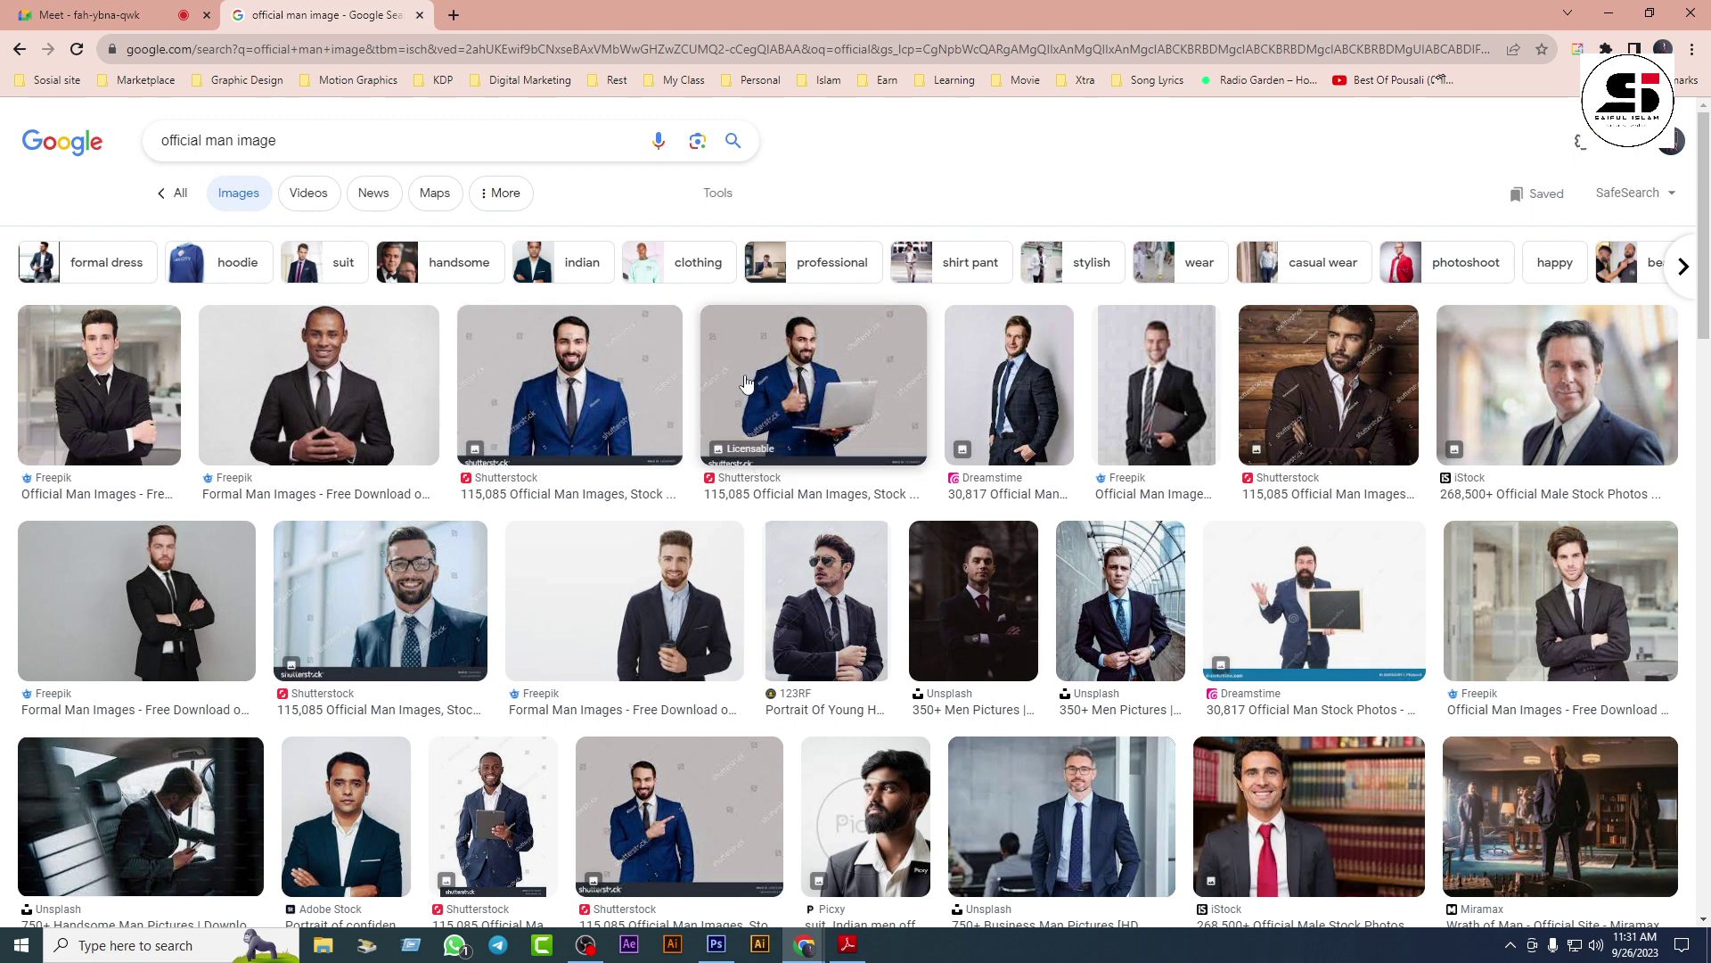
click(309, 346)
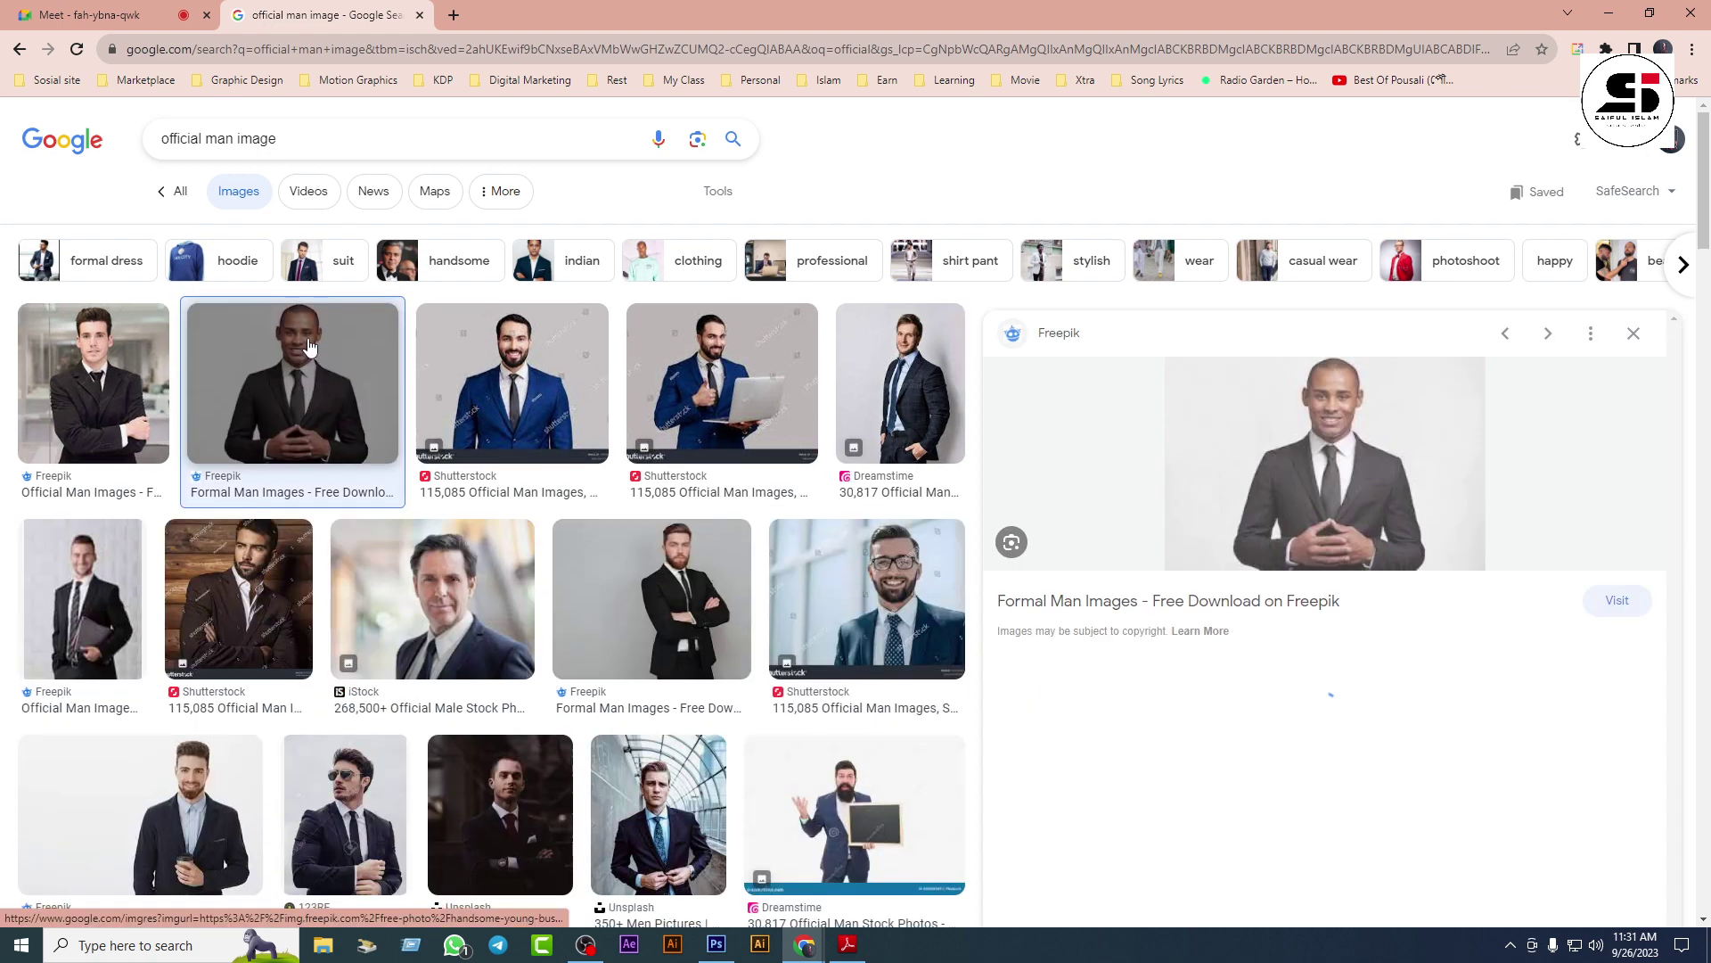
click(102, 437)
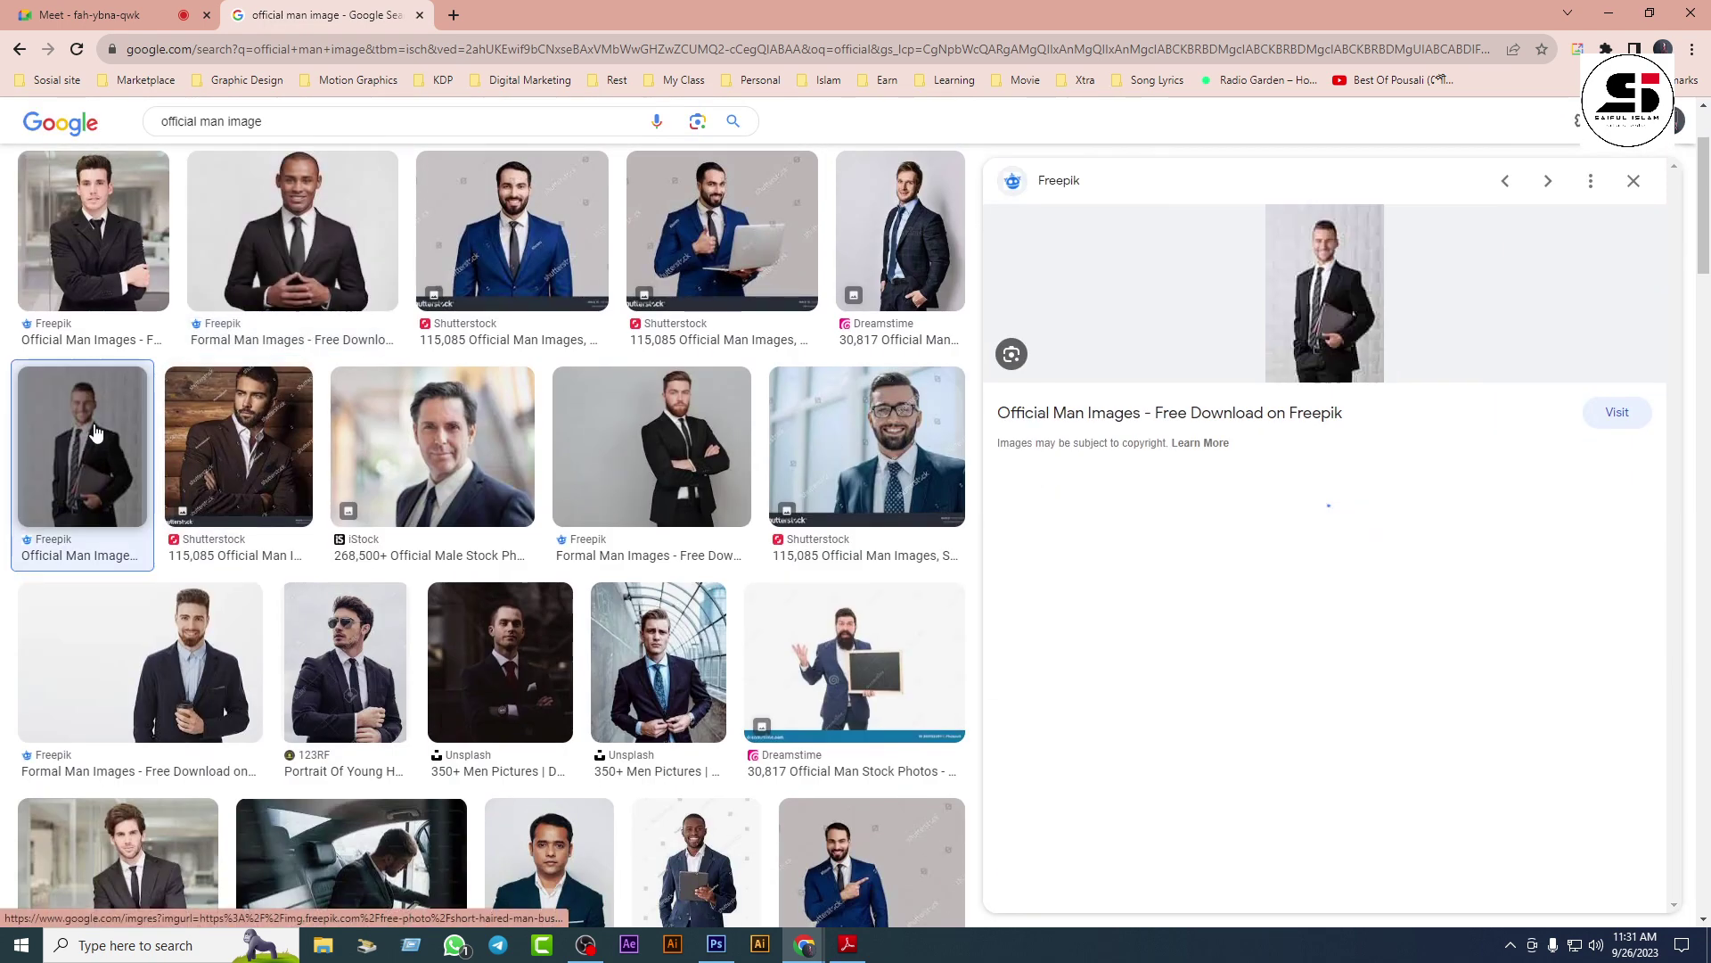
click(1084, 554)
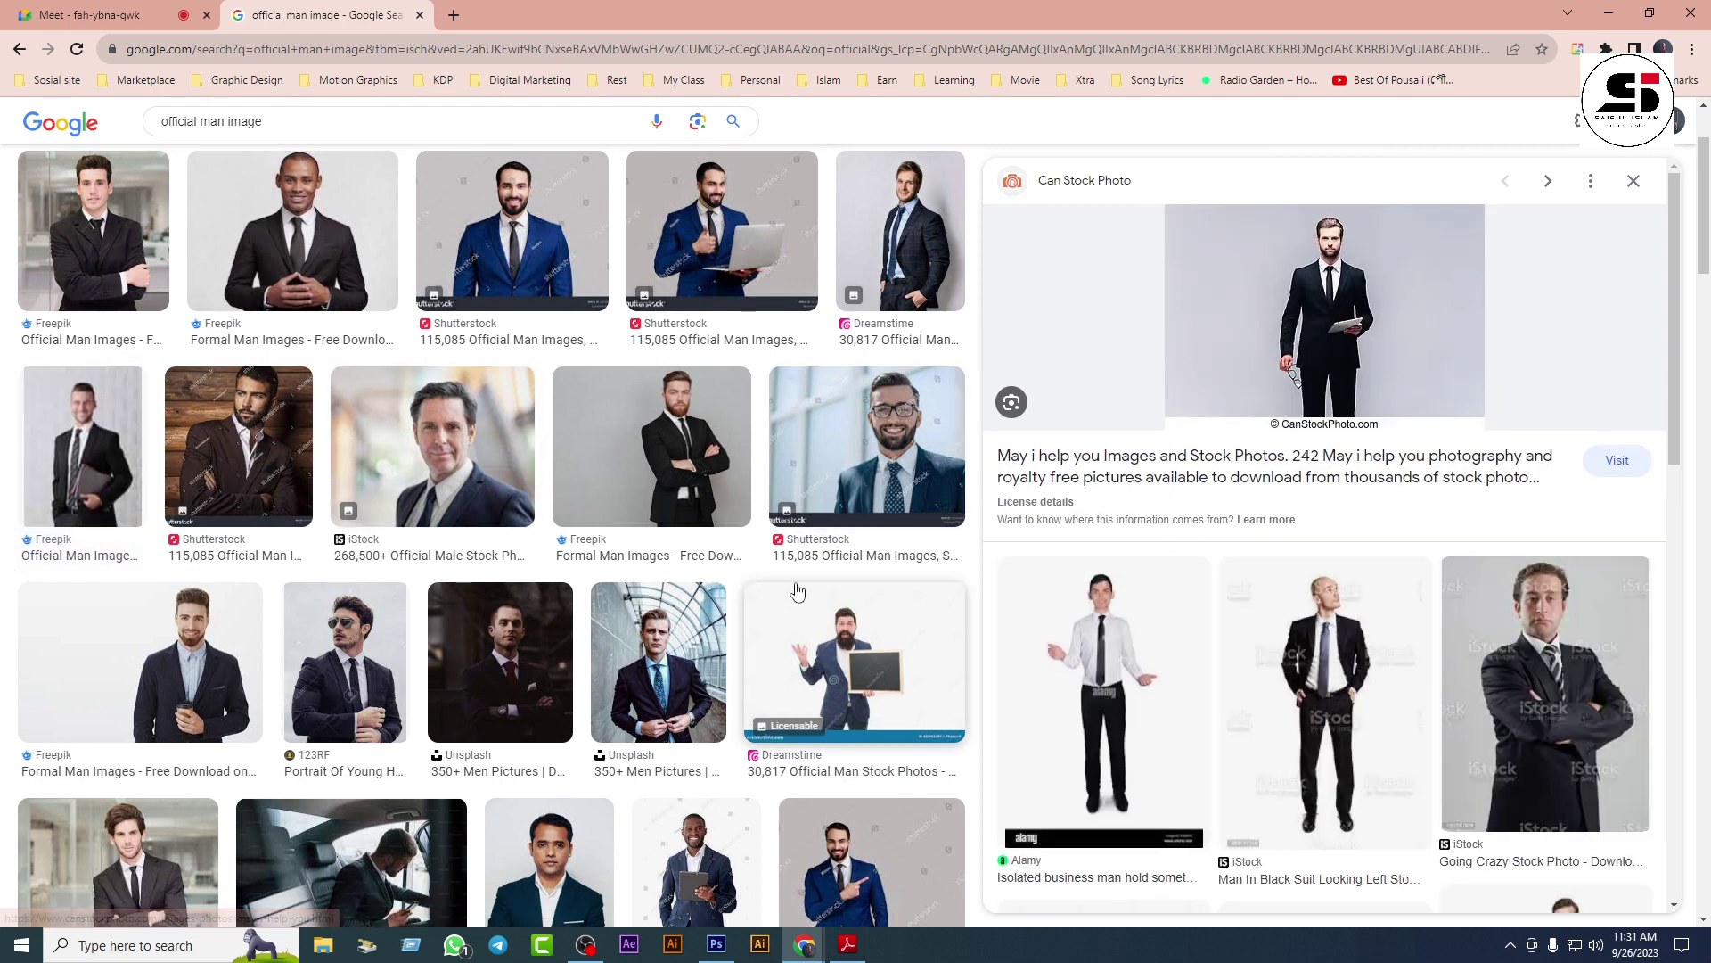
click(709, 414)
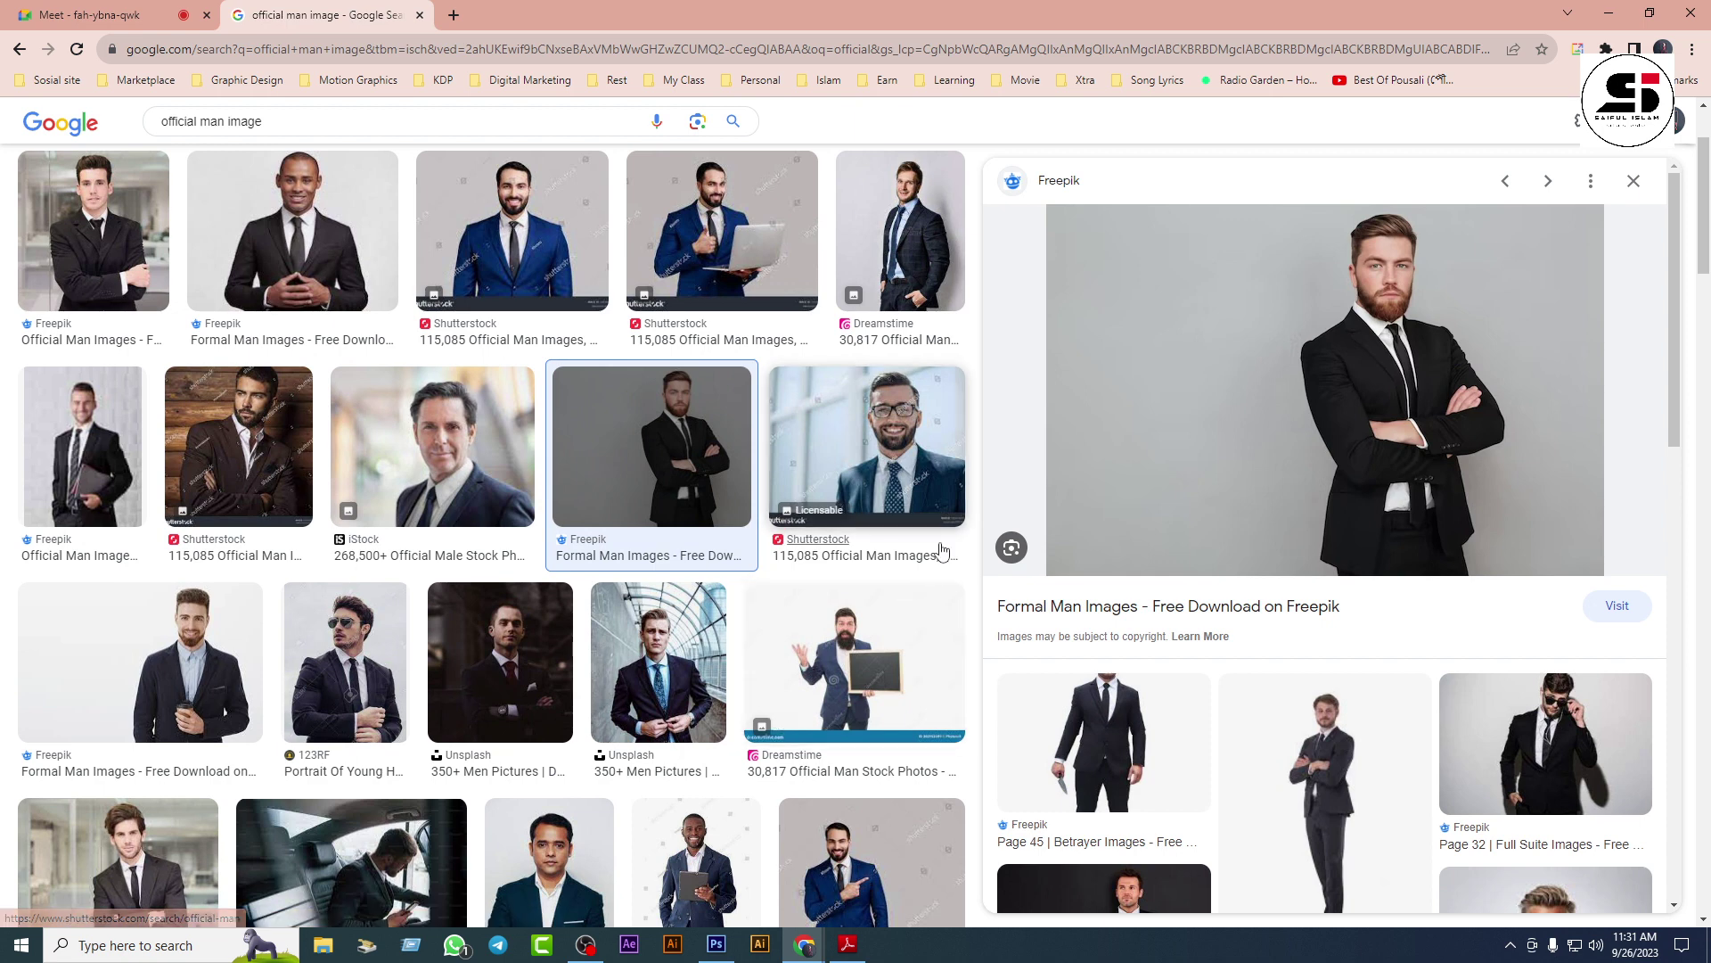
Step: Start saving the folded-arms Freepik photo to the Desktop as 'dddddd', then cancel
right_click(1364, 366)
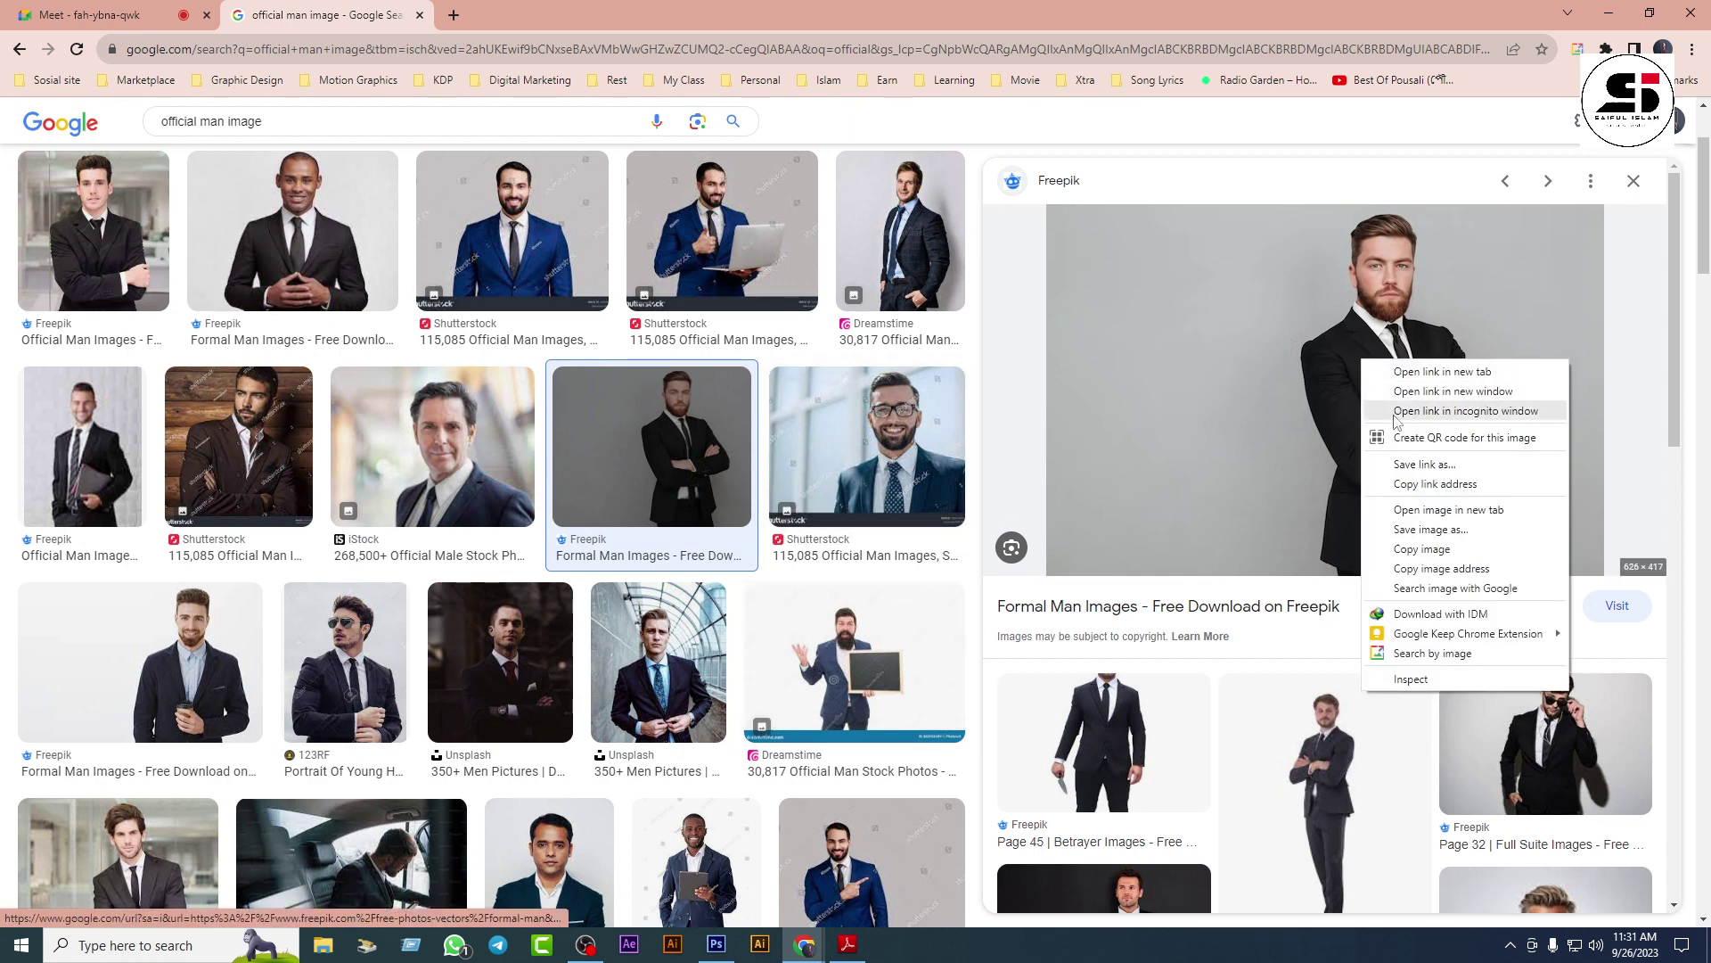
click(1421, 548)
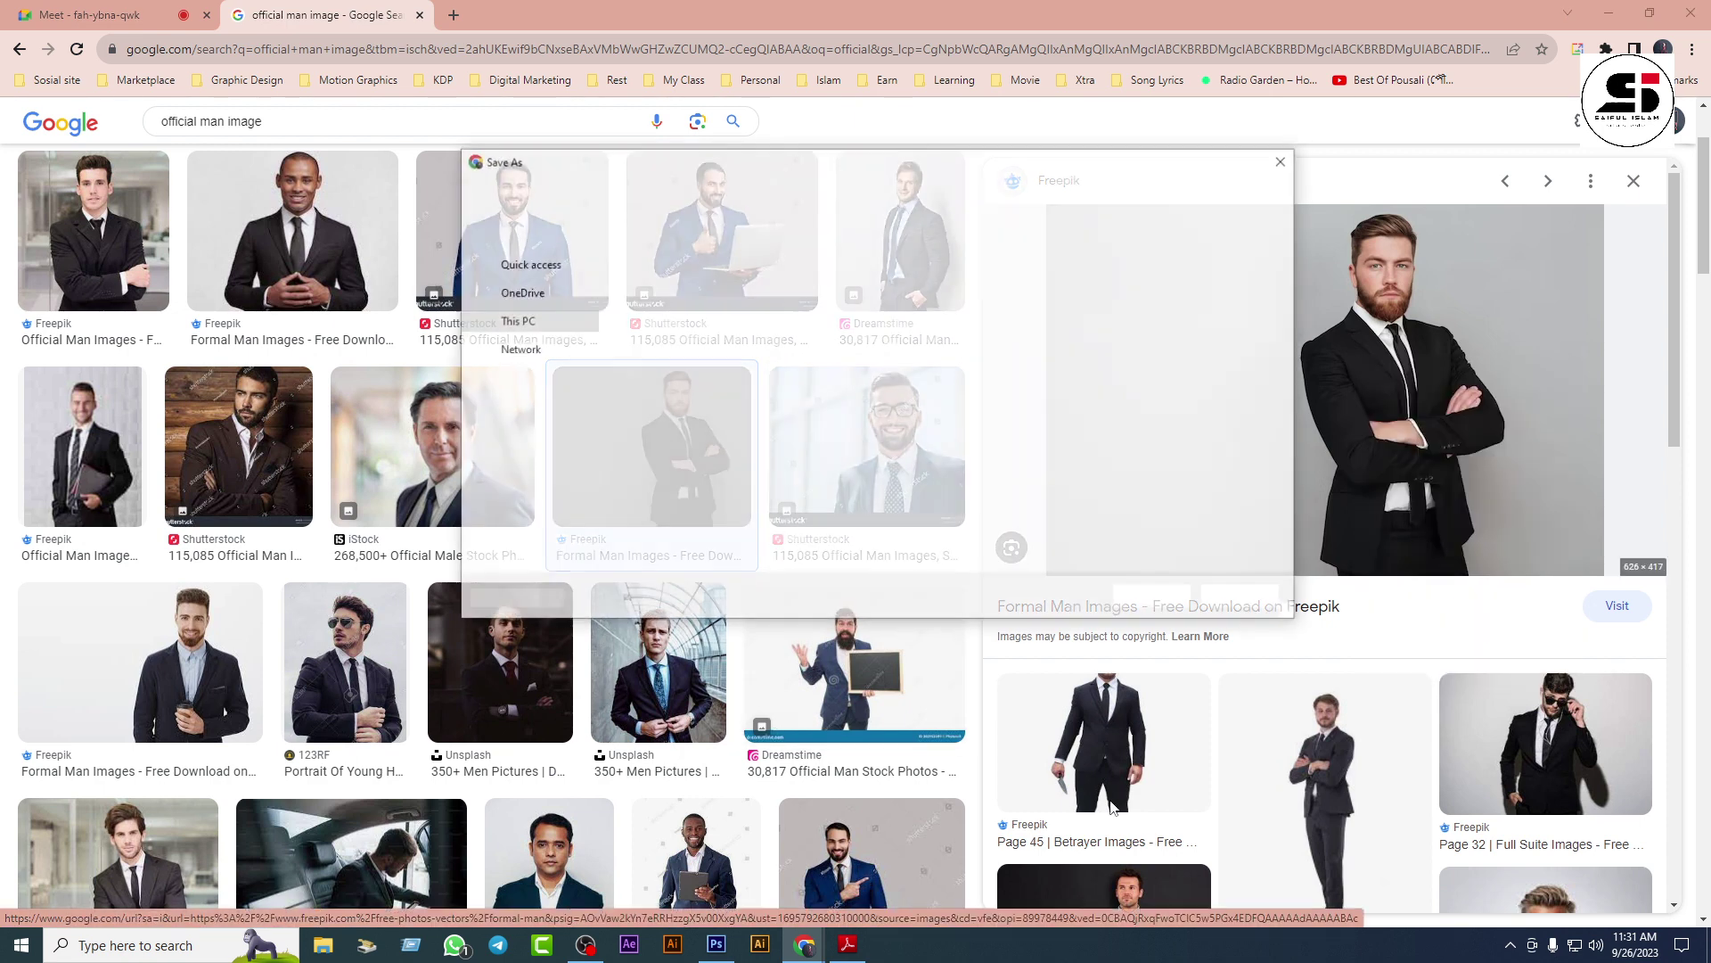
click(531, 299)
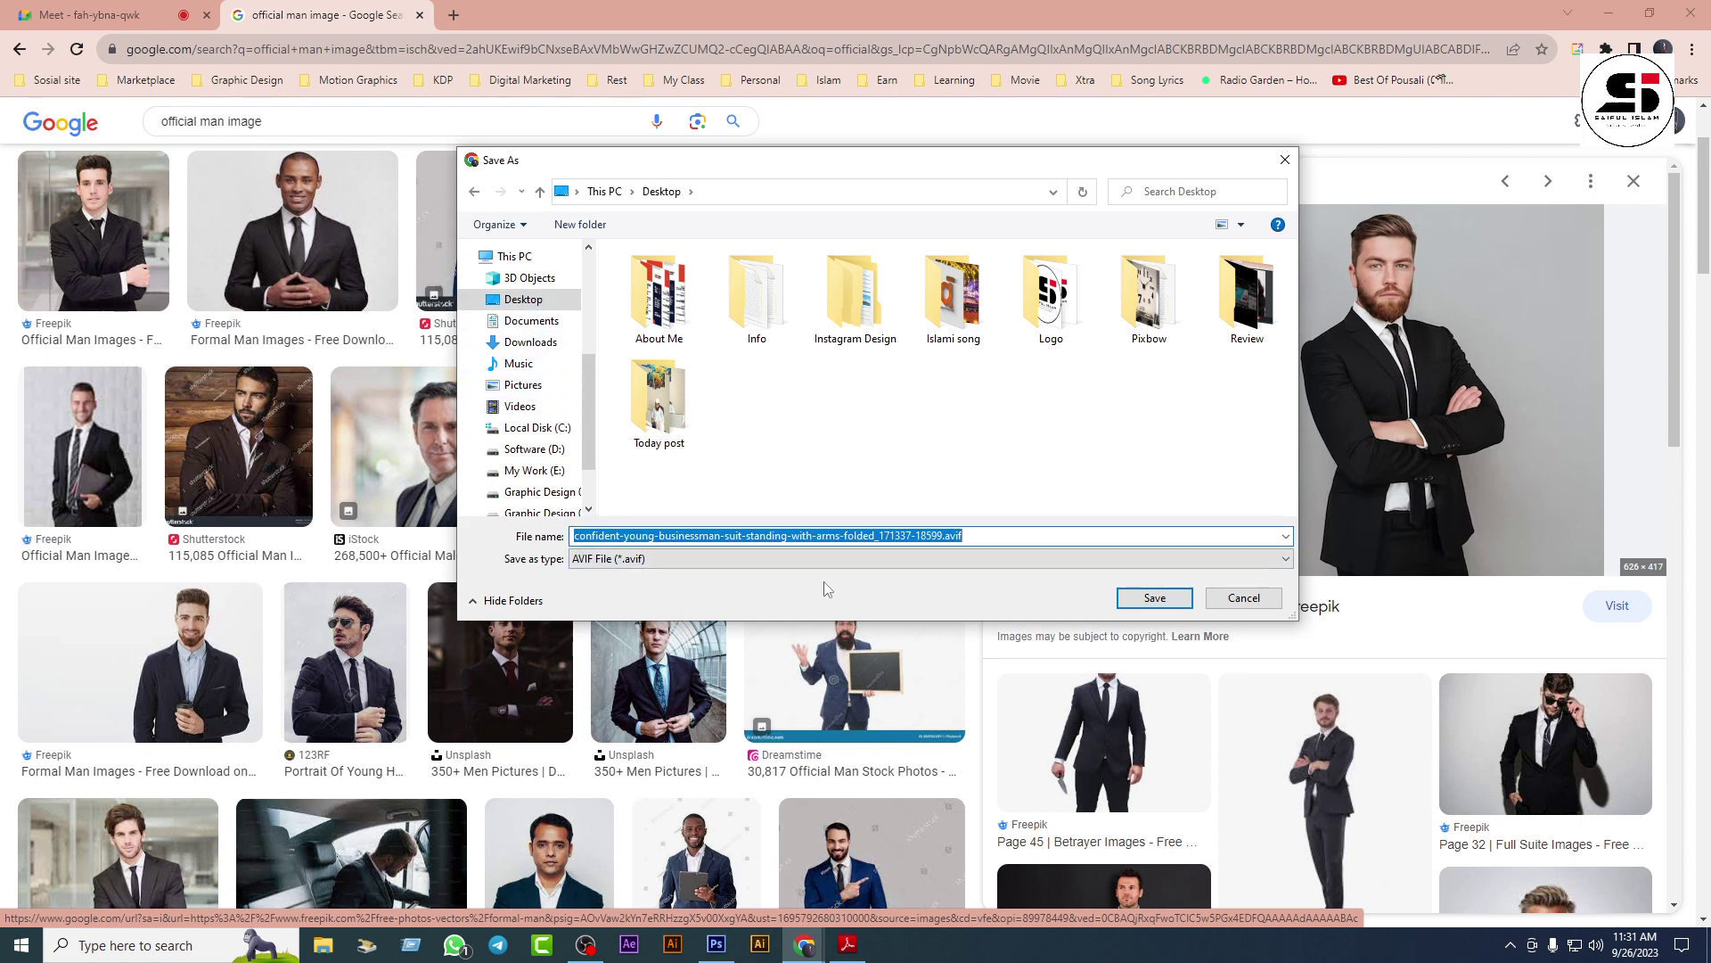
text(dddddd)
click(1258, 598)
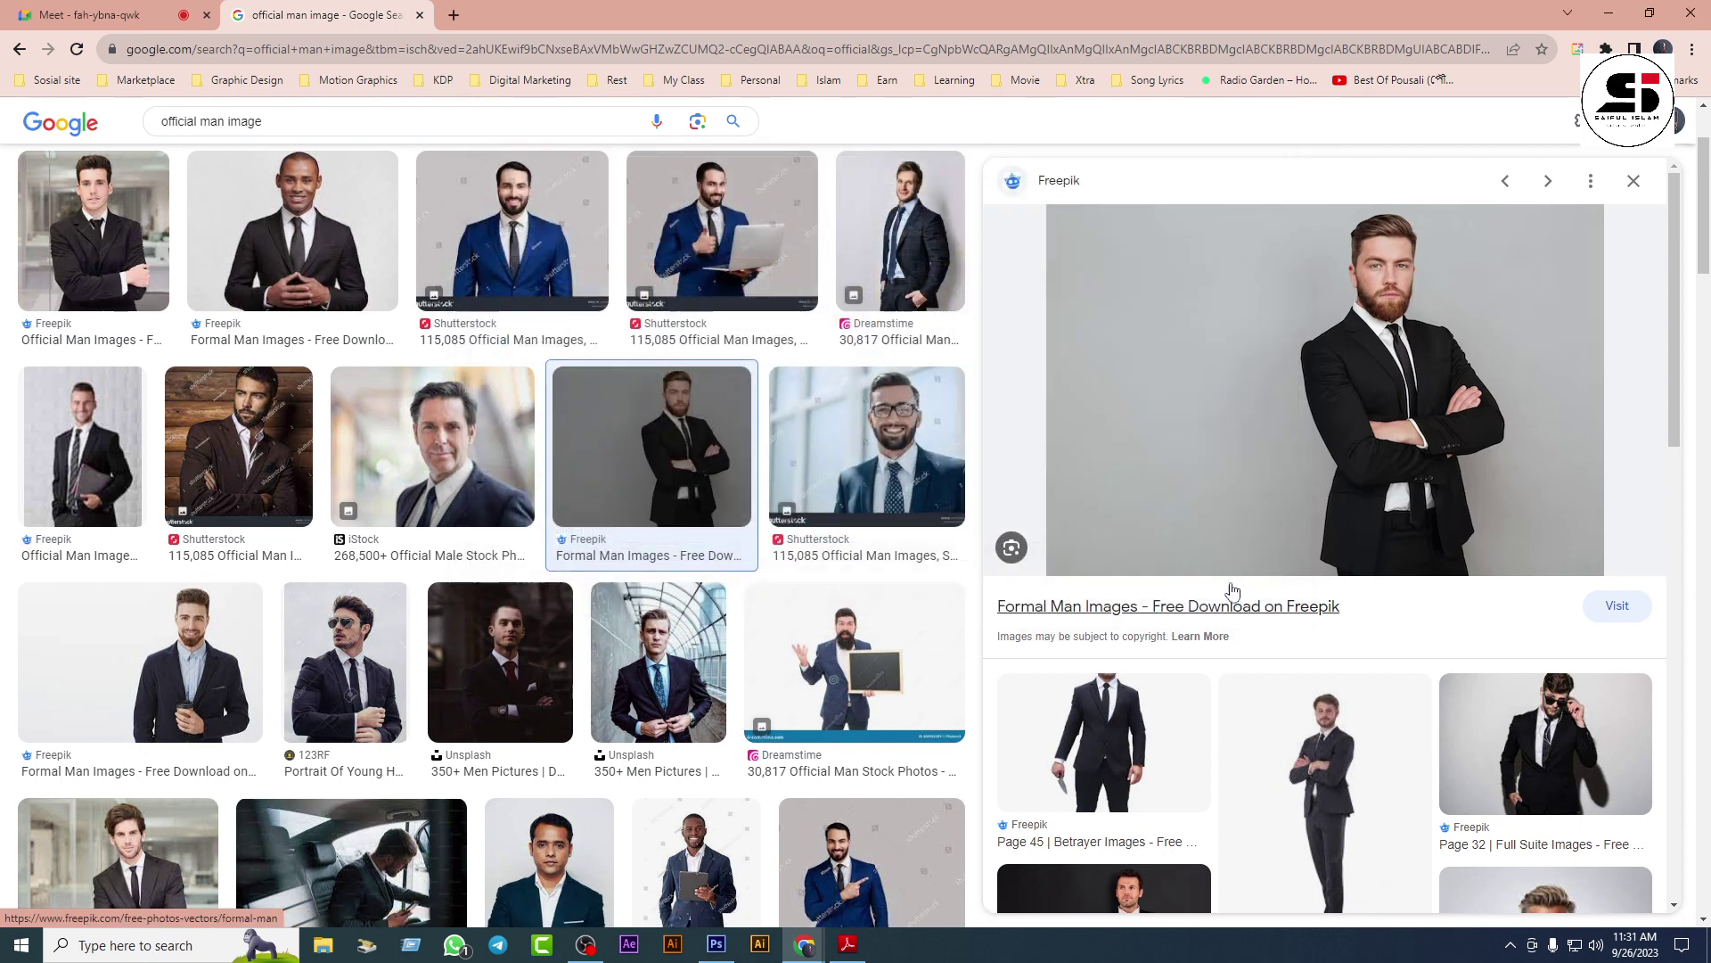
Step: Start saving the coffee-cup photo, try the All Files and AVIF file types, then cancel
click(173, 667)
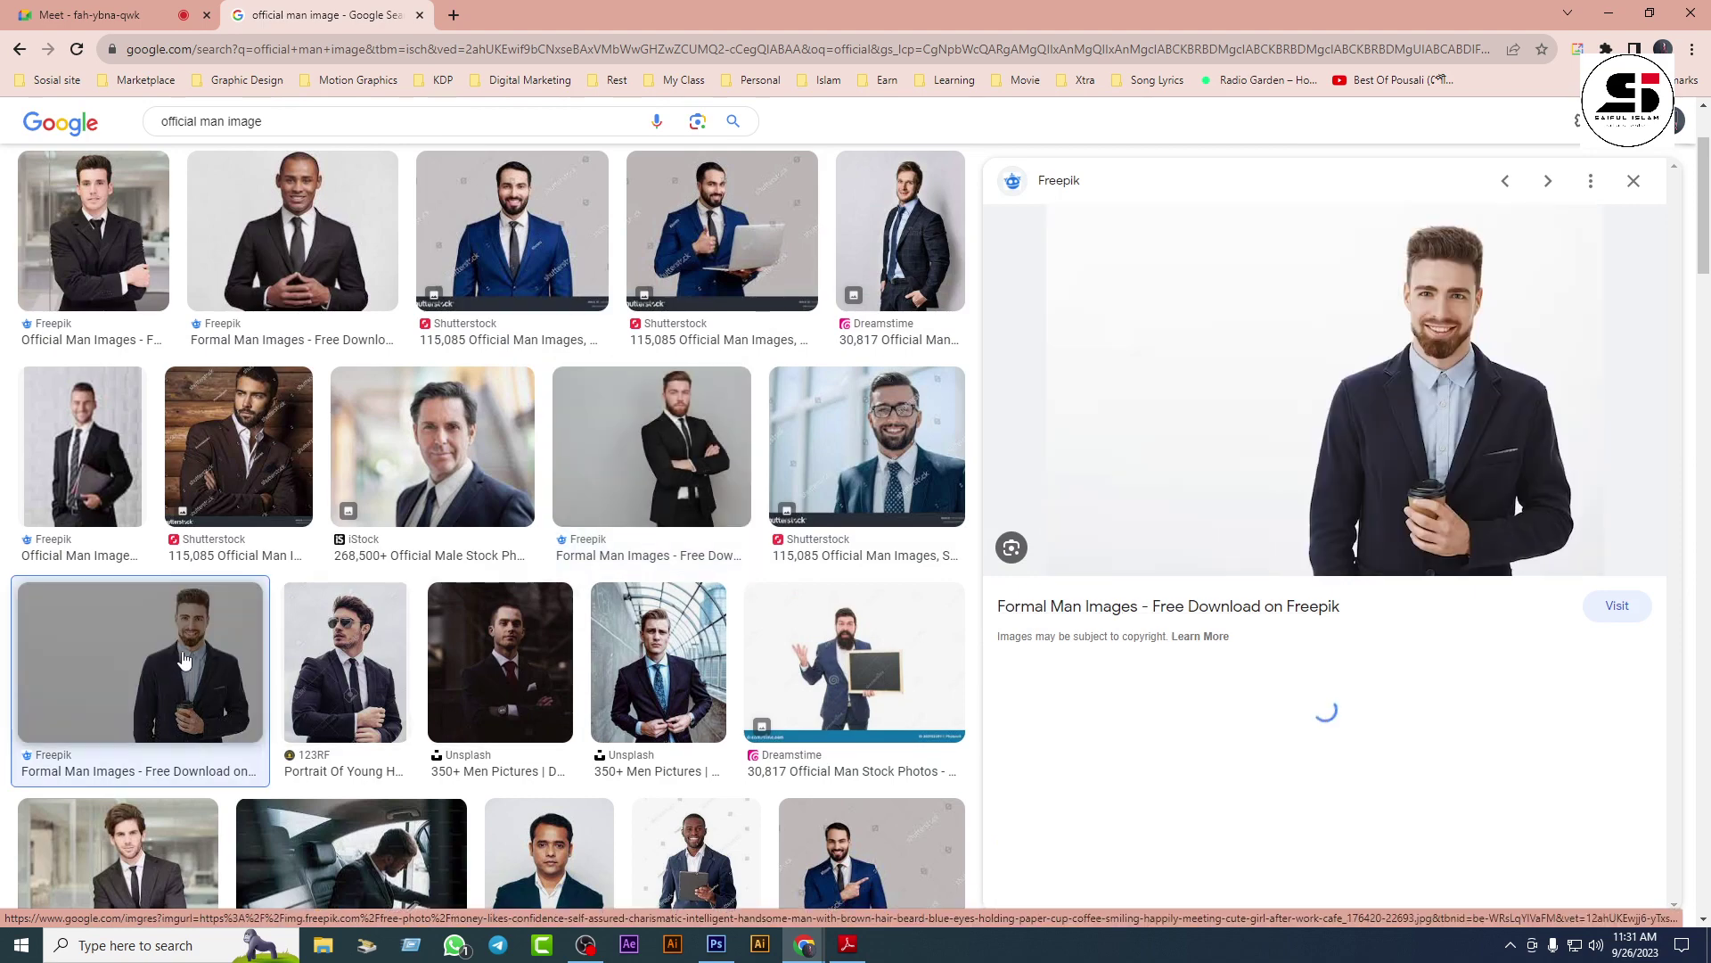
right_click(1257, 322)
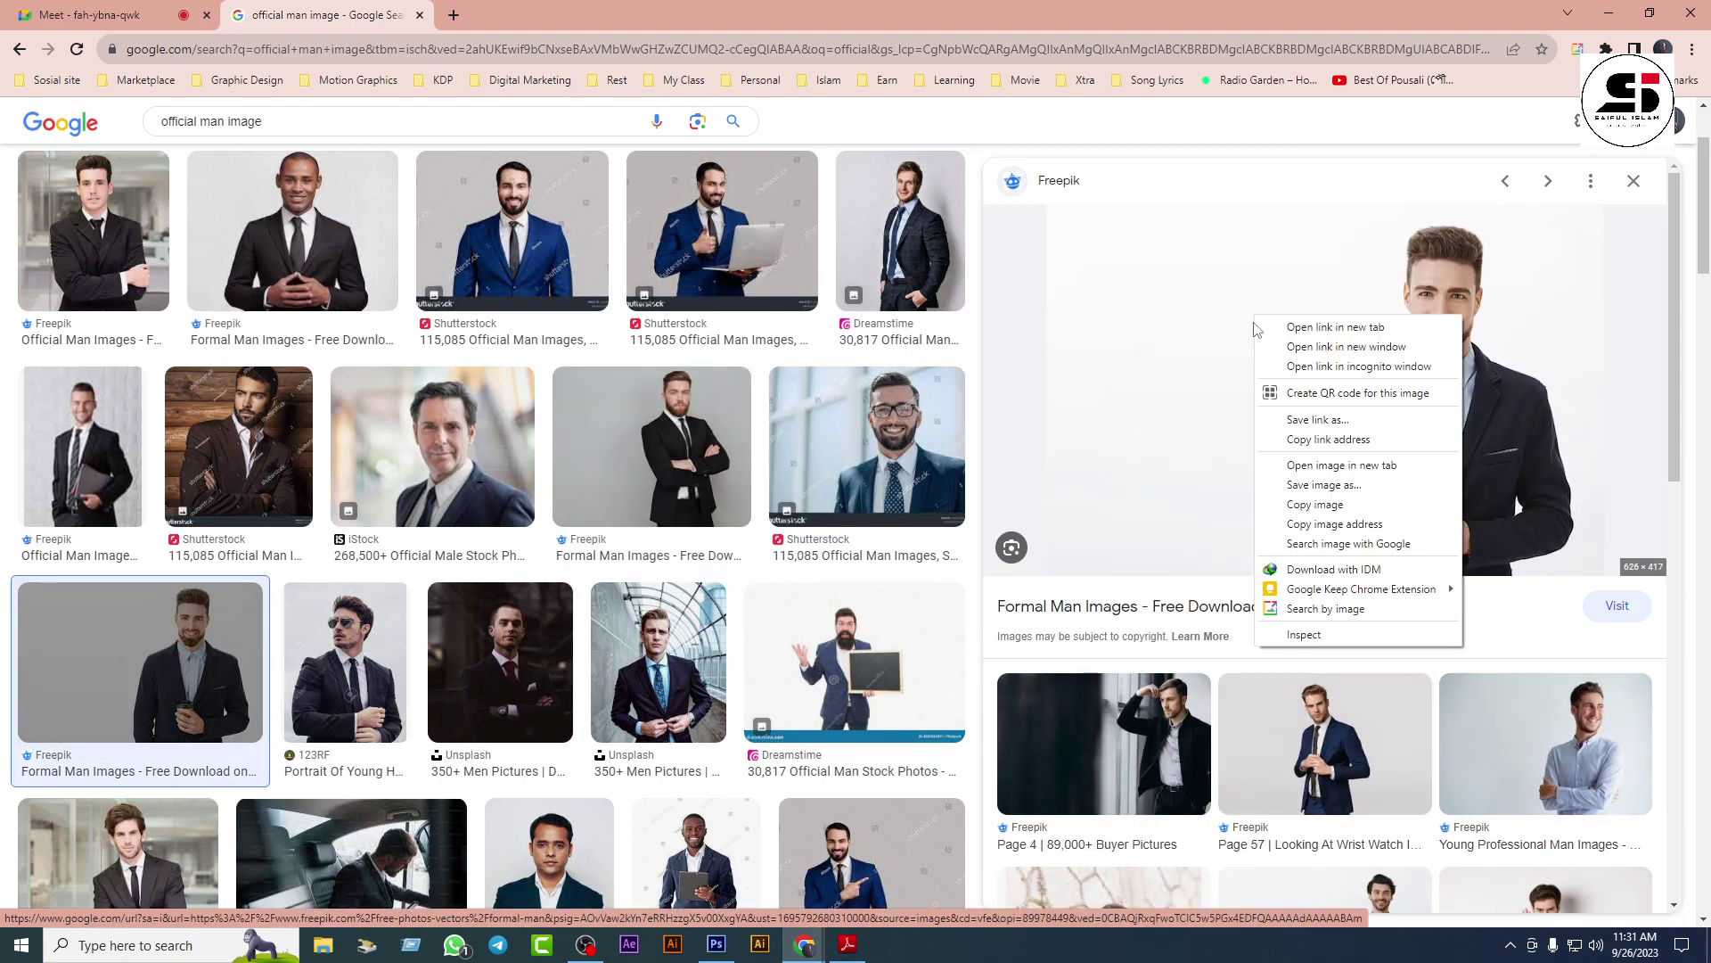
click(1296, 488)
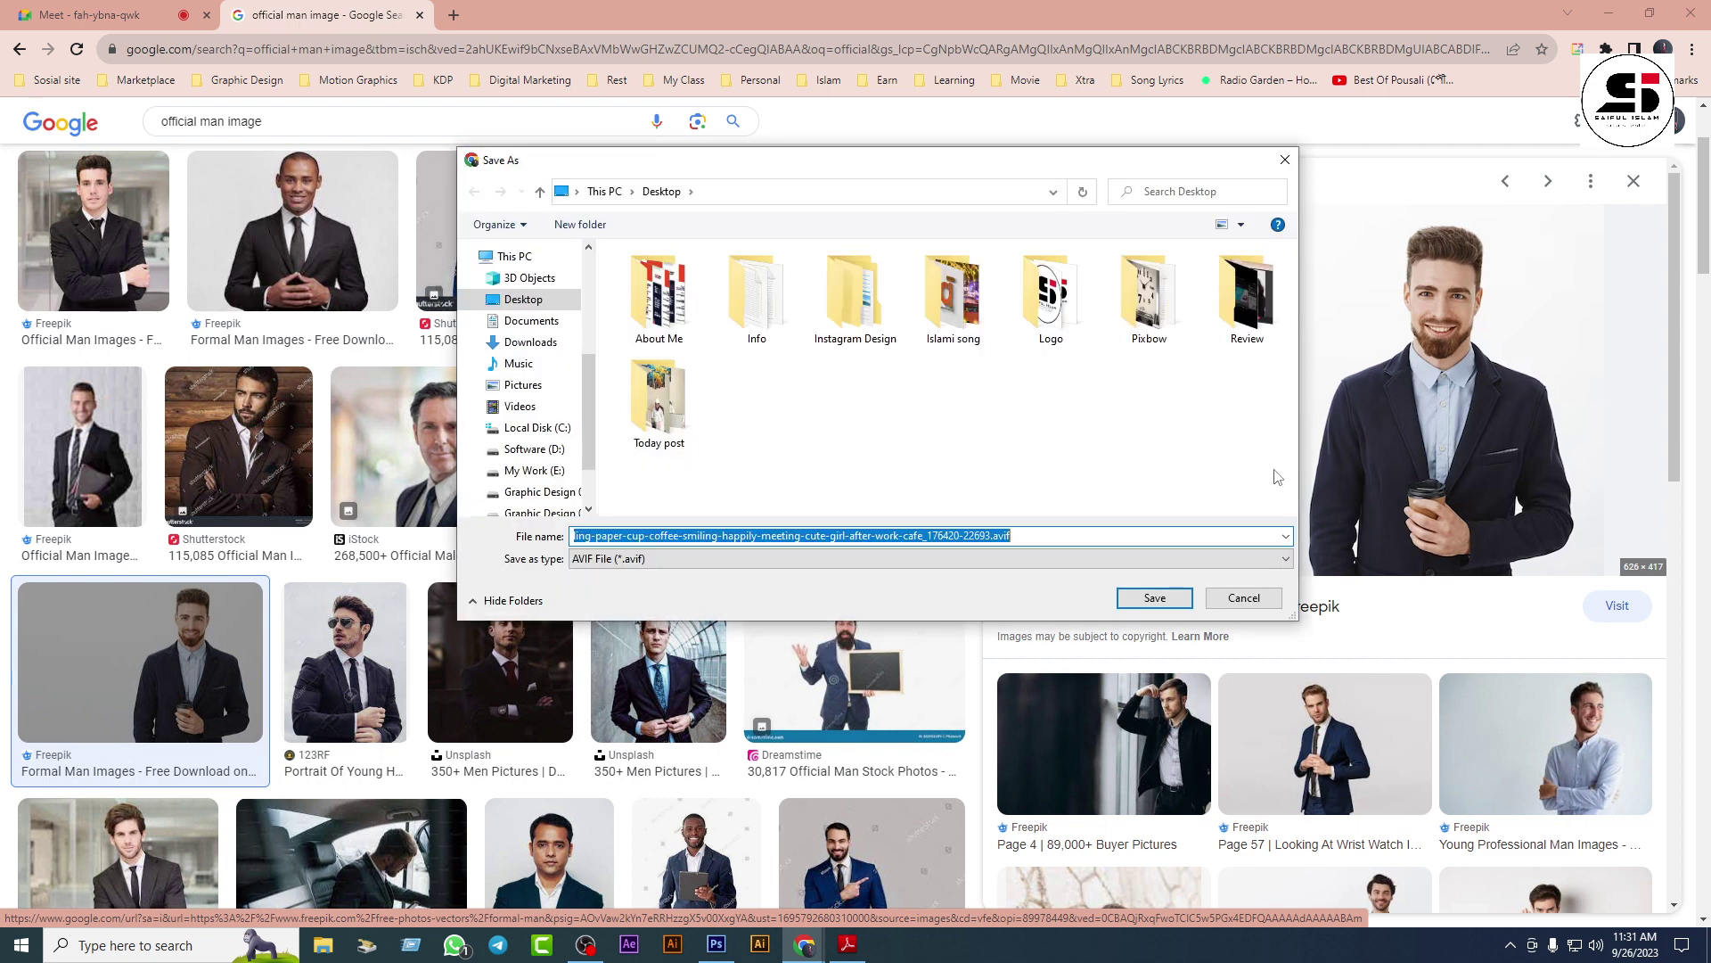
click(1271, 559)
click(1182, 590)
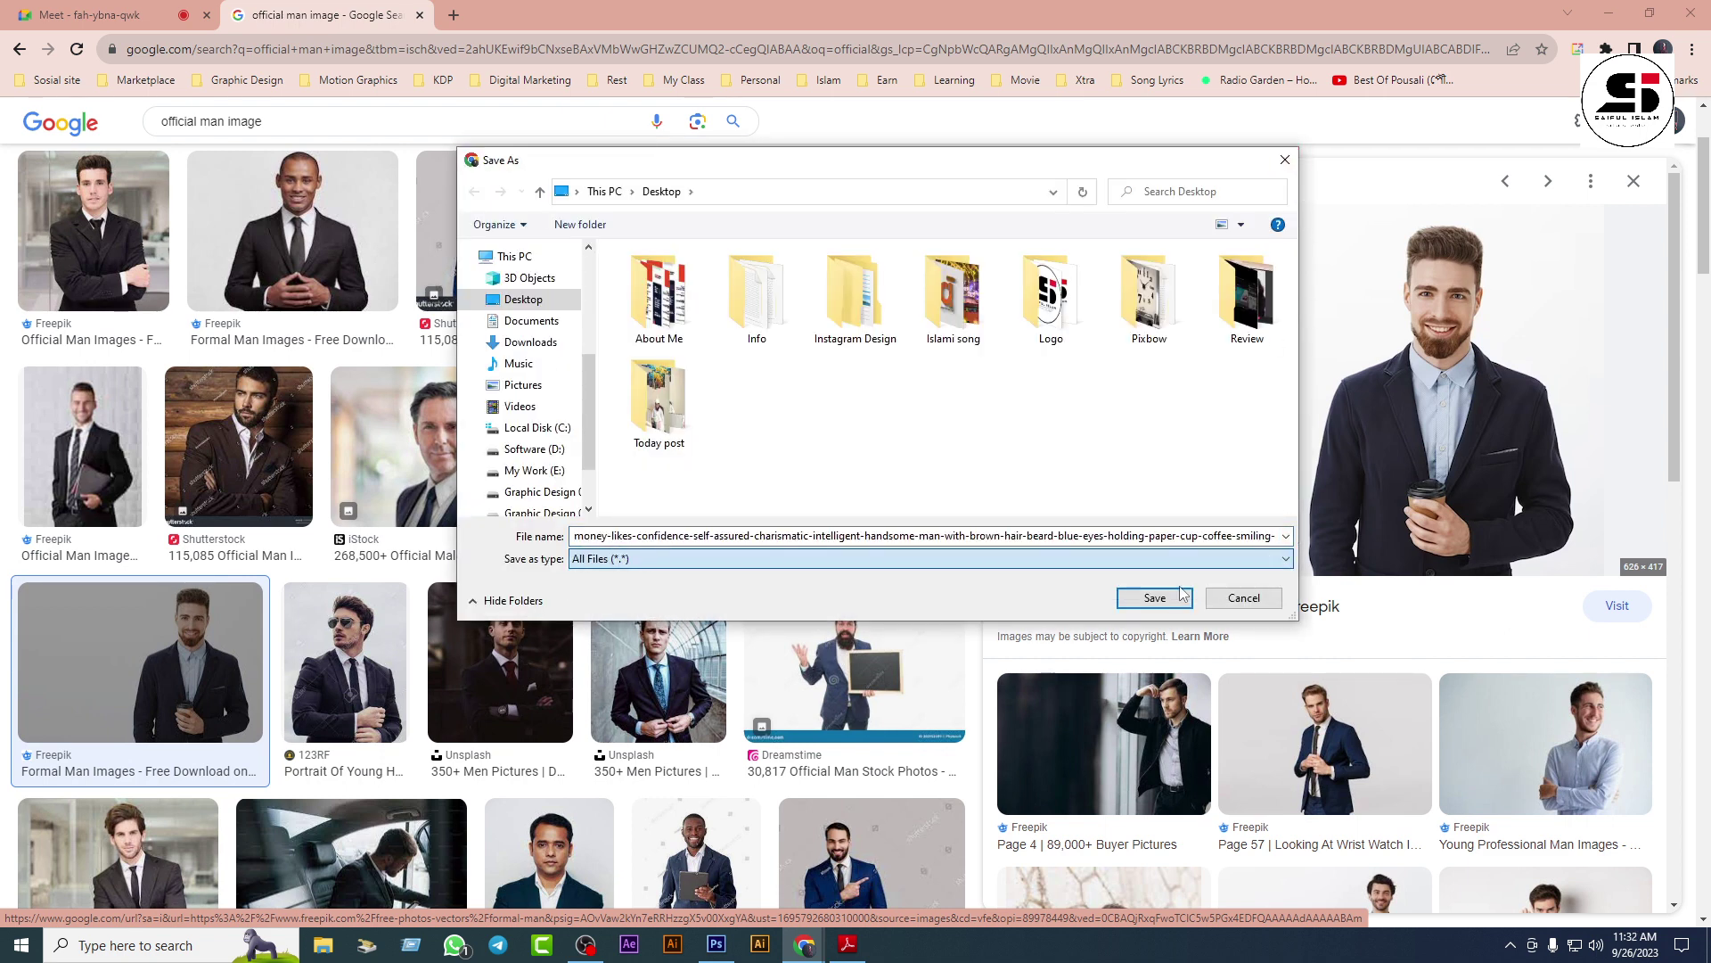
click(1256, 560)
click(1182, 574)
click(1284, 160)
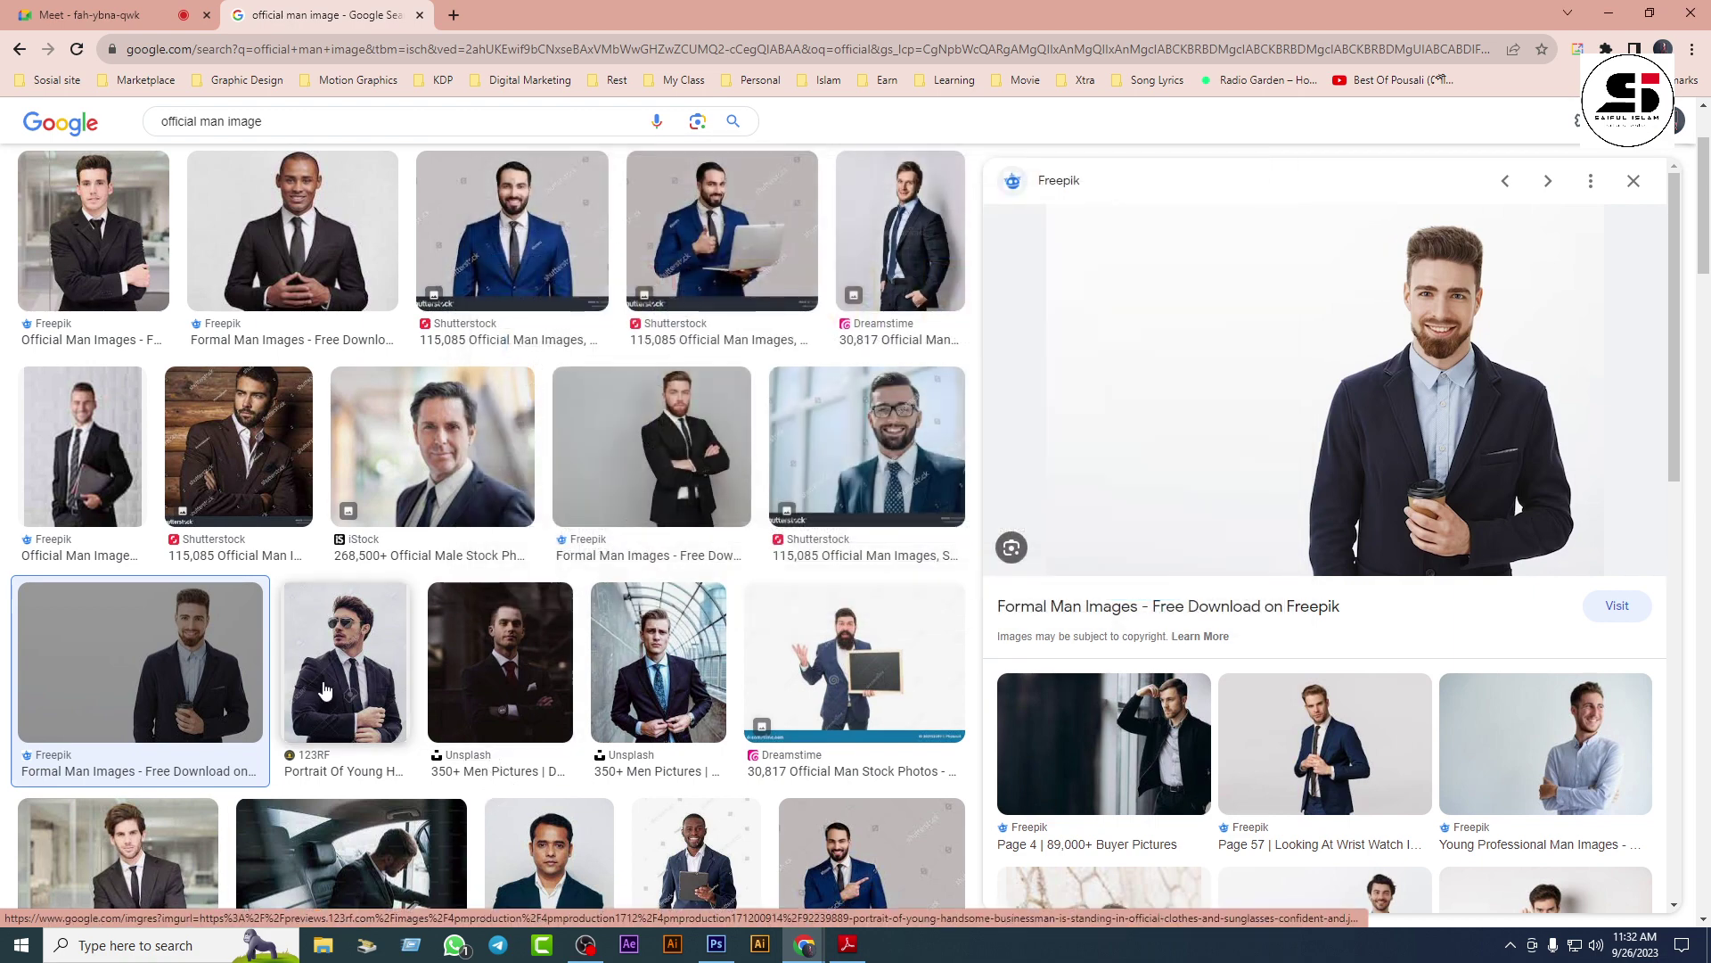
Step: Filter results to suit images and save the Unsplash blue-suit photo to the Desktop as 'dssss'
click(346, 664)
scroll(1293, 450, down, 3)
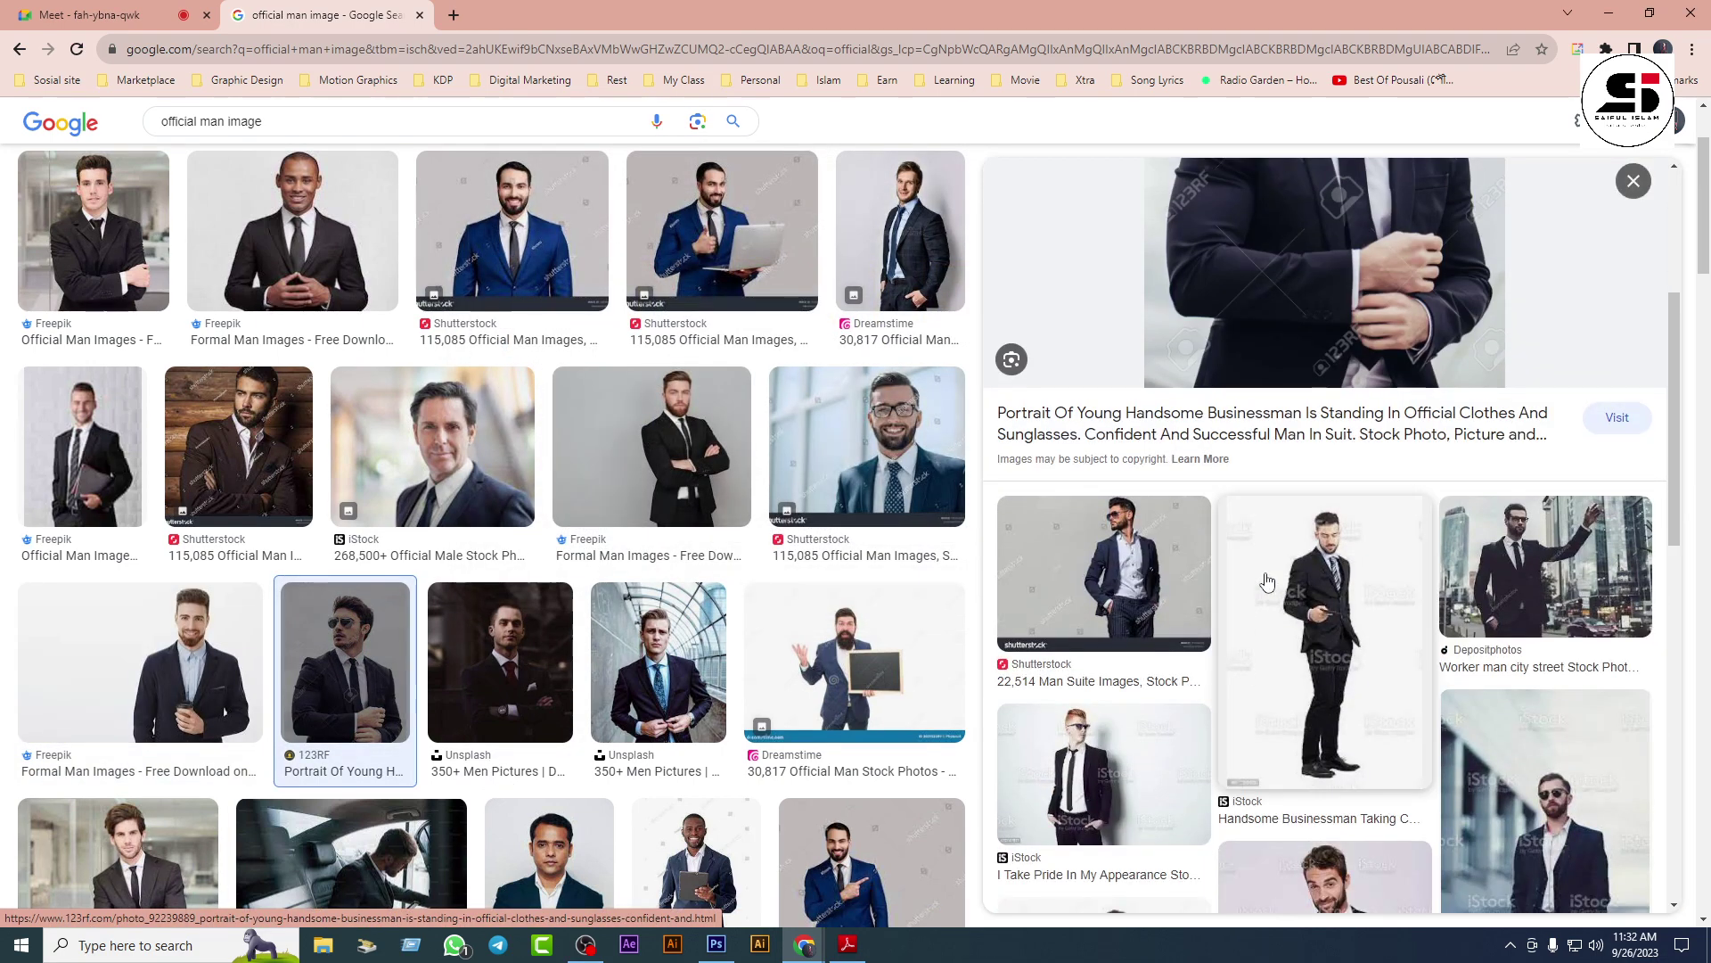
scroll(698, 701, up, 2)
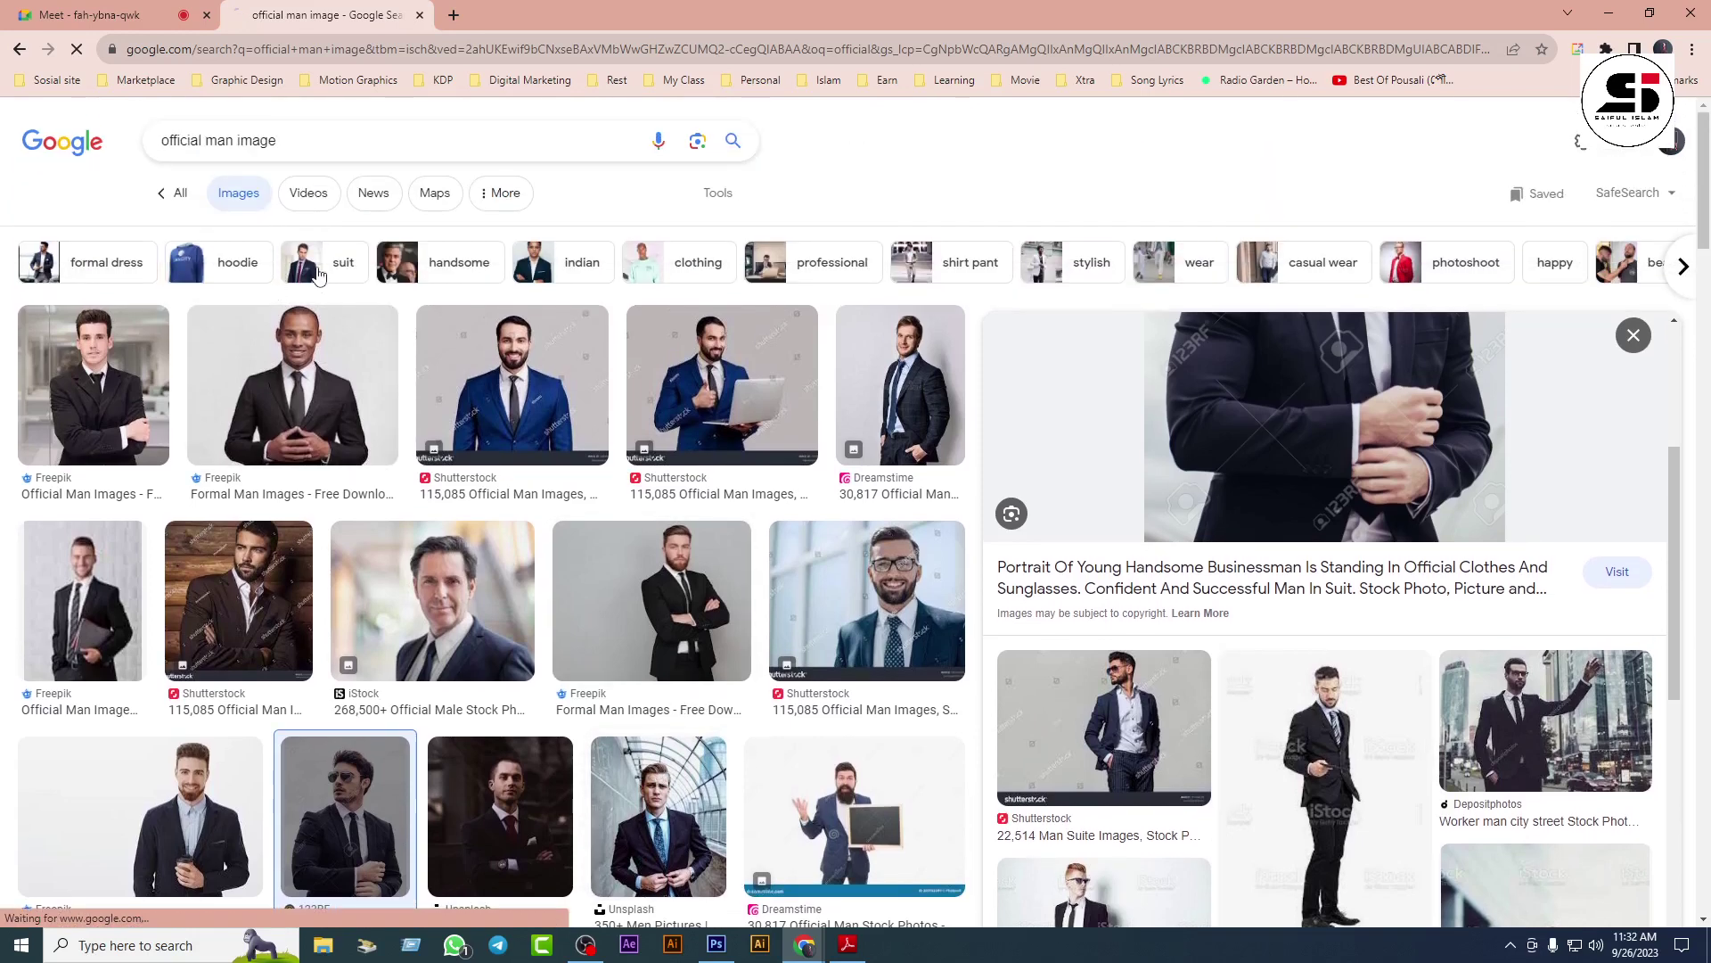
click(319, 271)
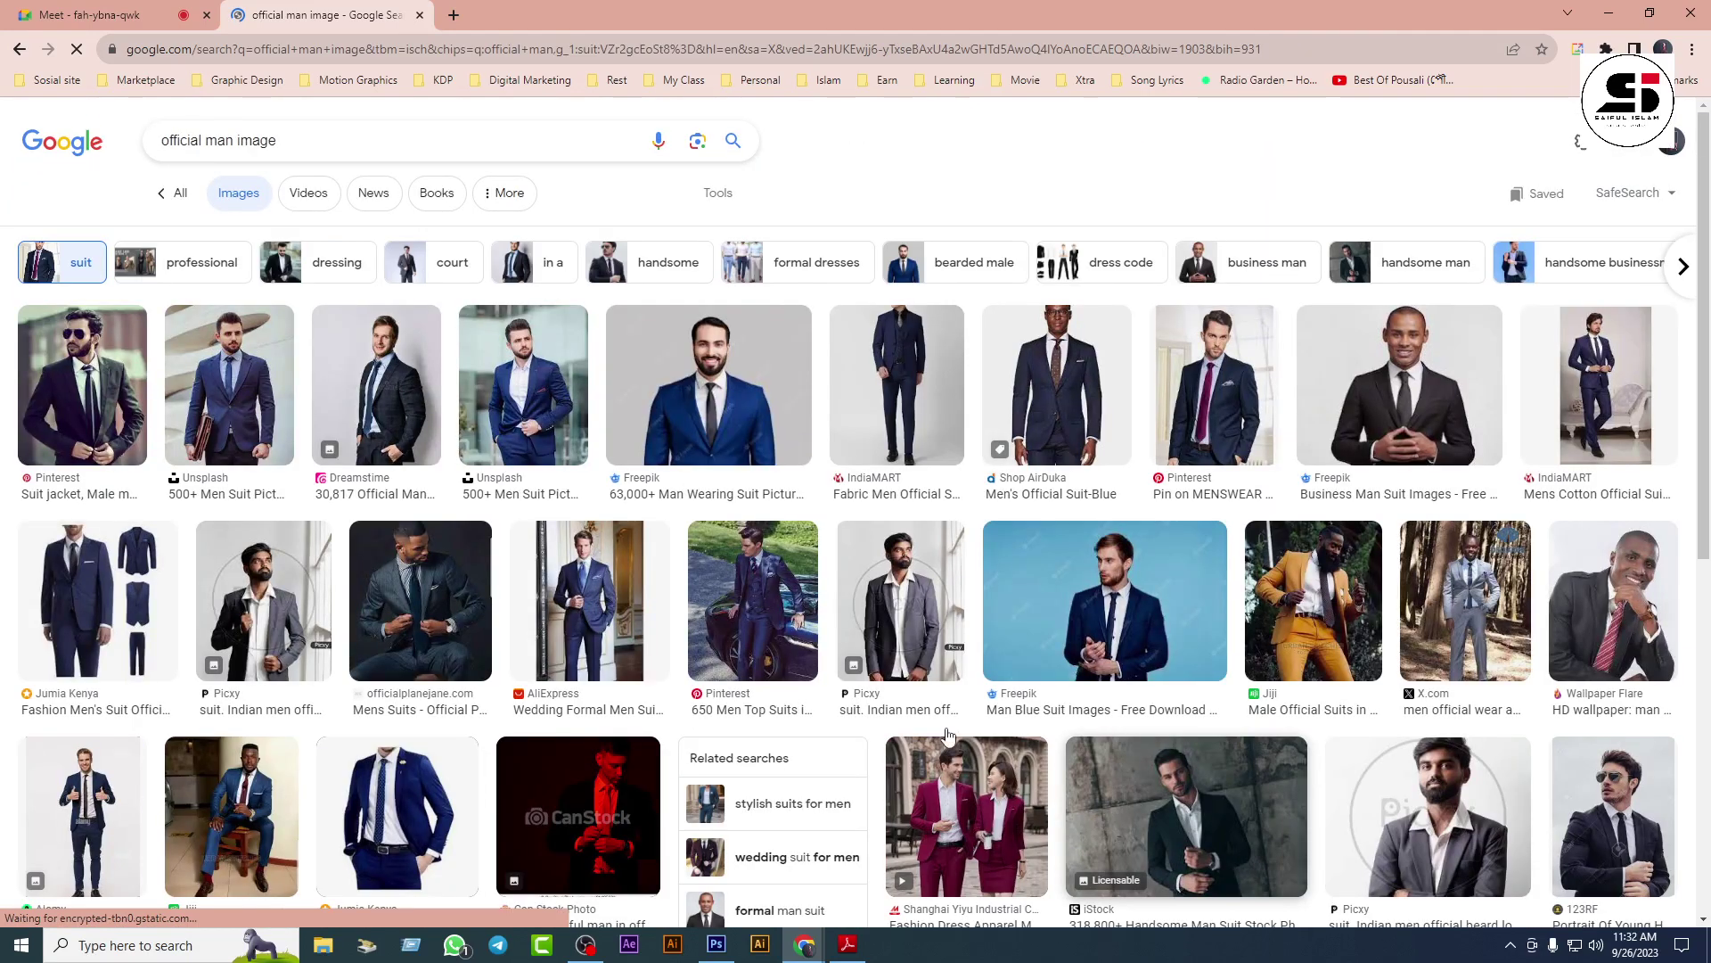
click(171, 358)
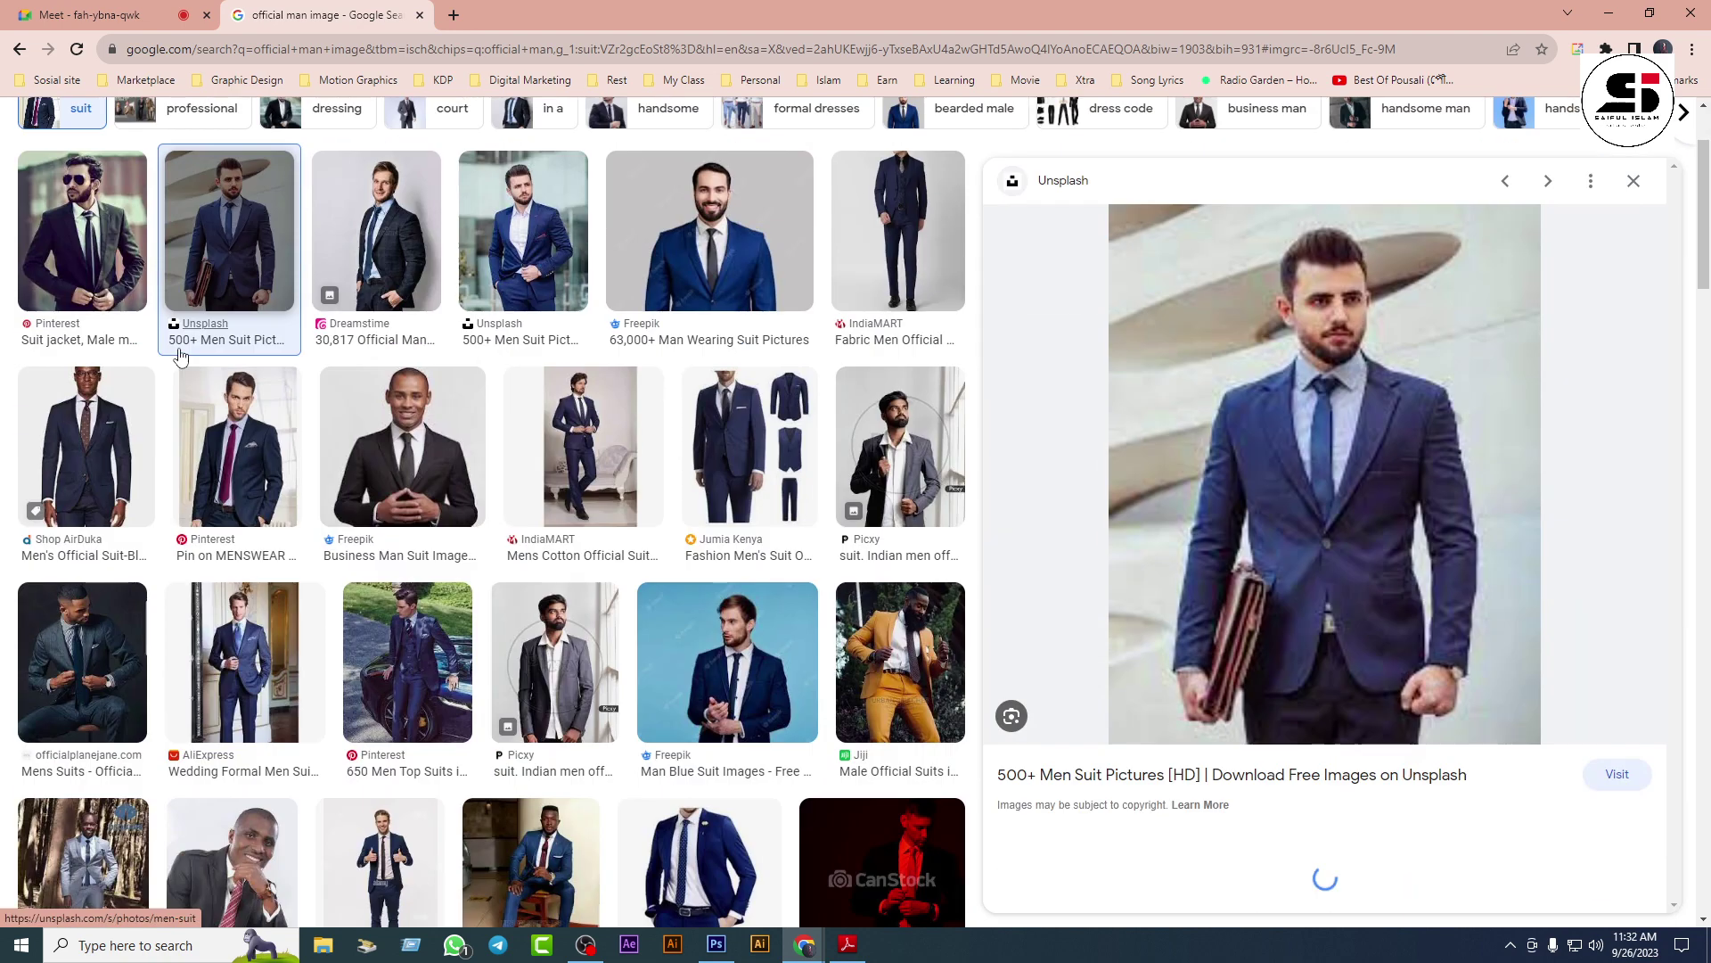
right_click(1355, 439)
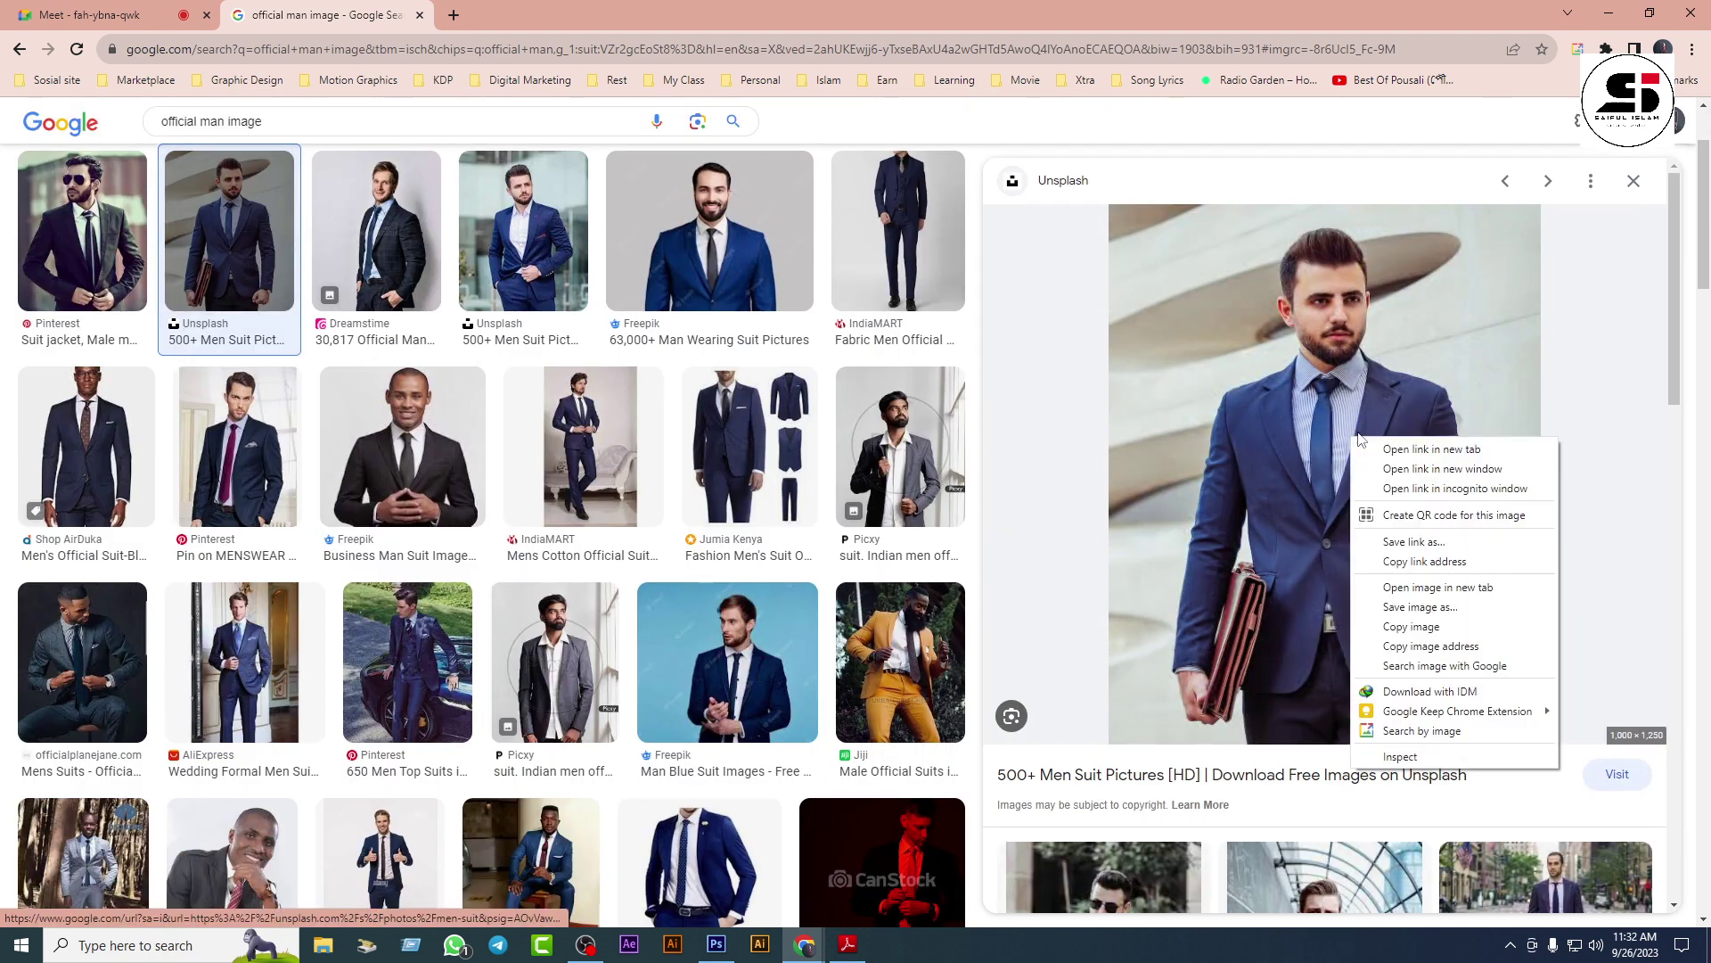
click(1406, 608)
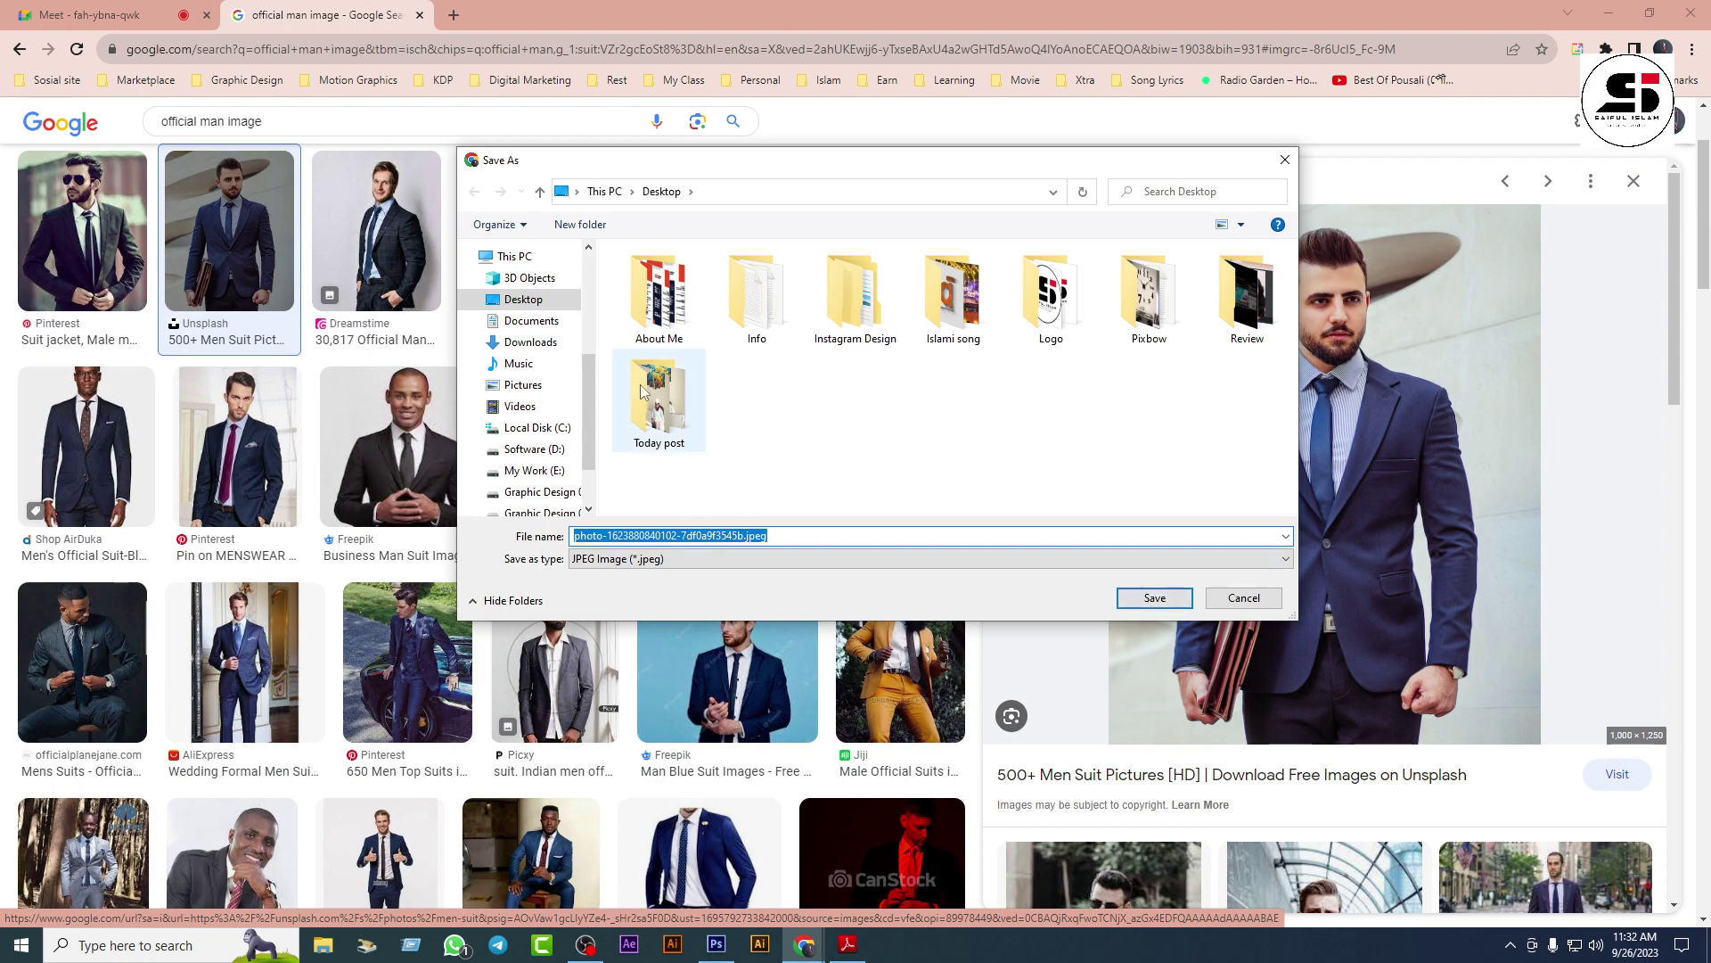
text(dssss)
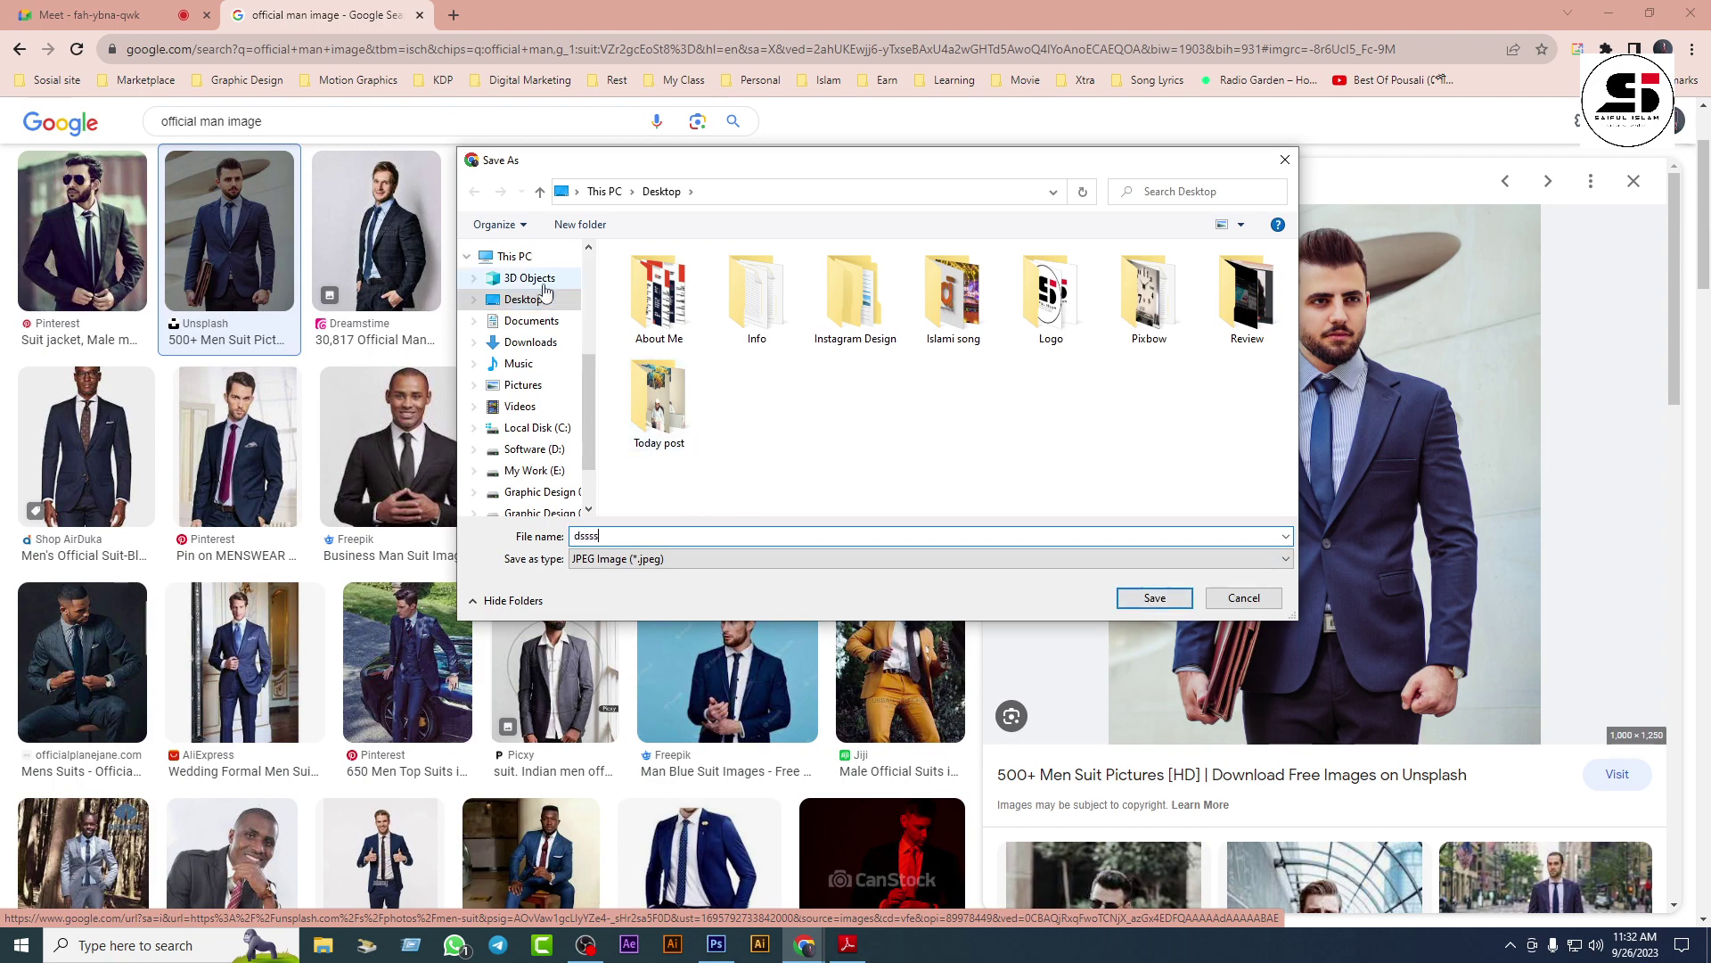
click(1152, 598)
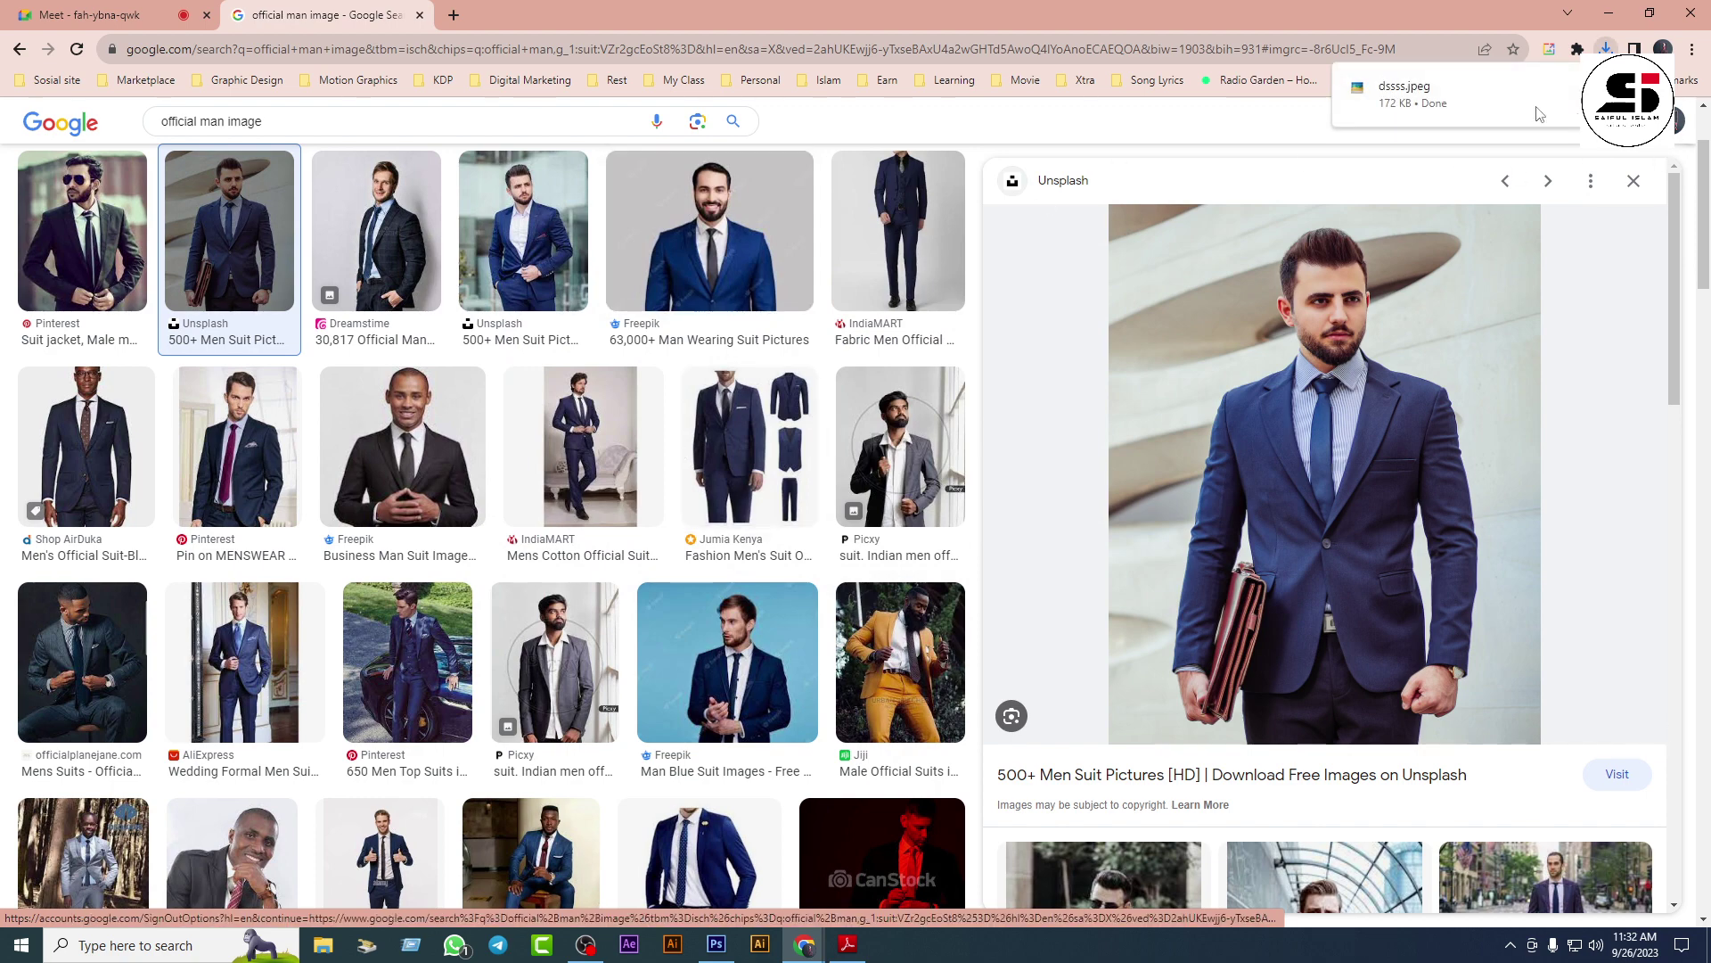
key(alt+Tab)
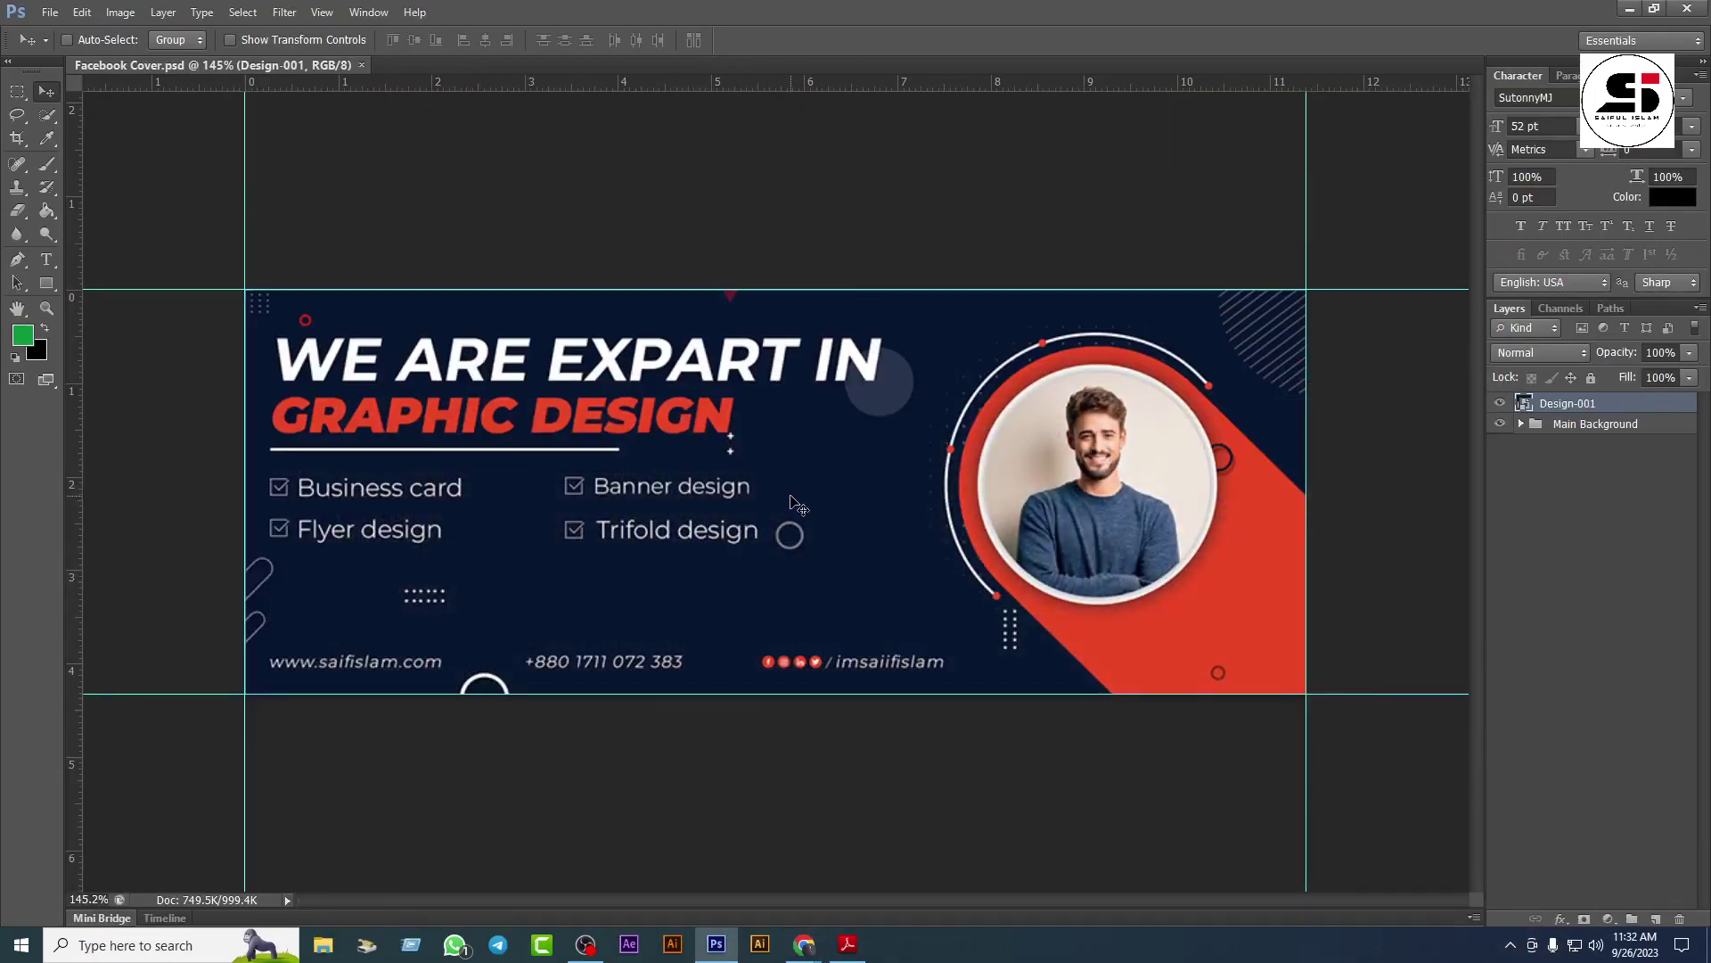
Step: Place dssss.jpeg, move its hidden layer below Design-001, and select the Design-001 layer
click(50, 13)
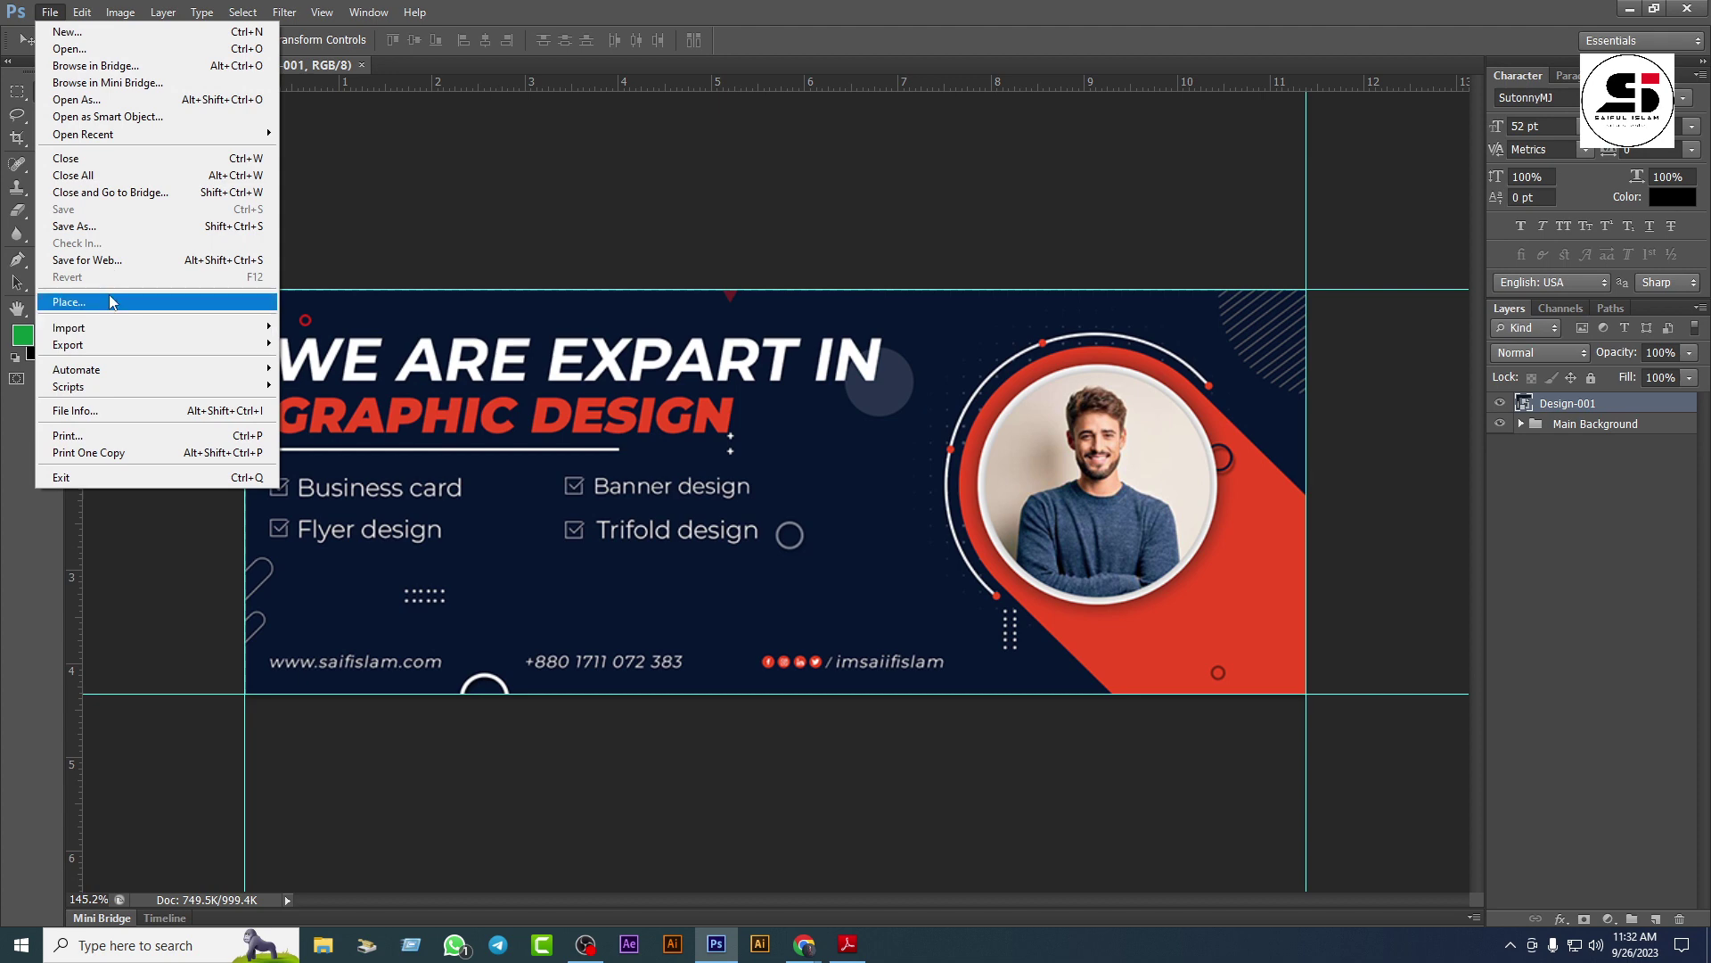
click(109, 301)
click(839, 560)
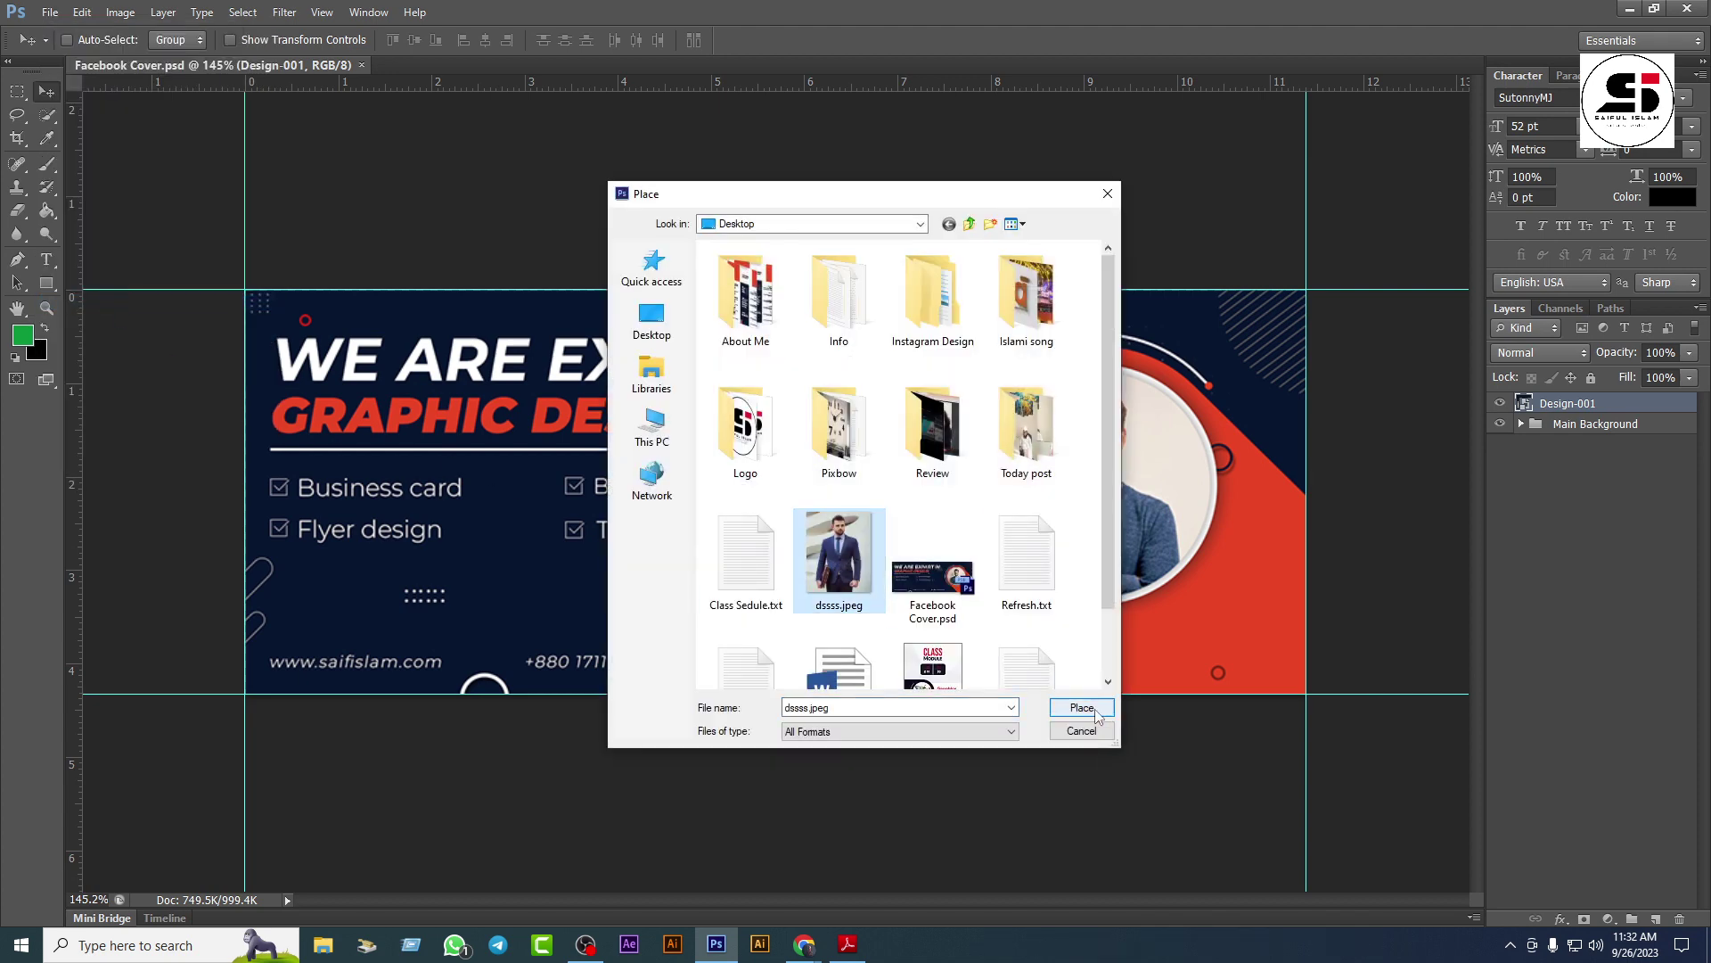
double_click(839, 560)
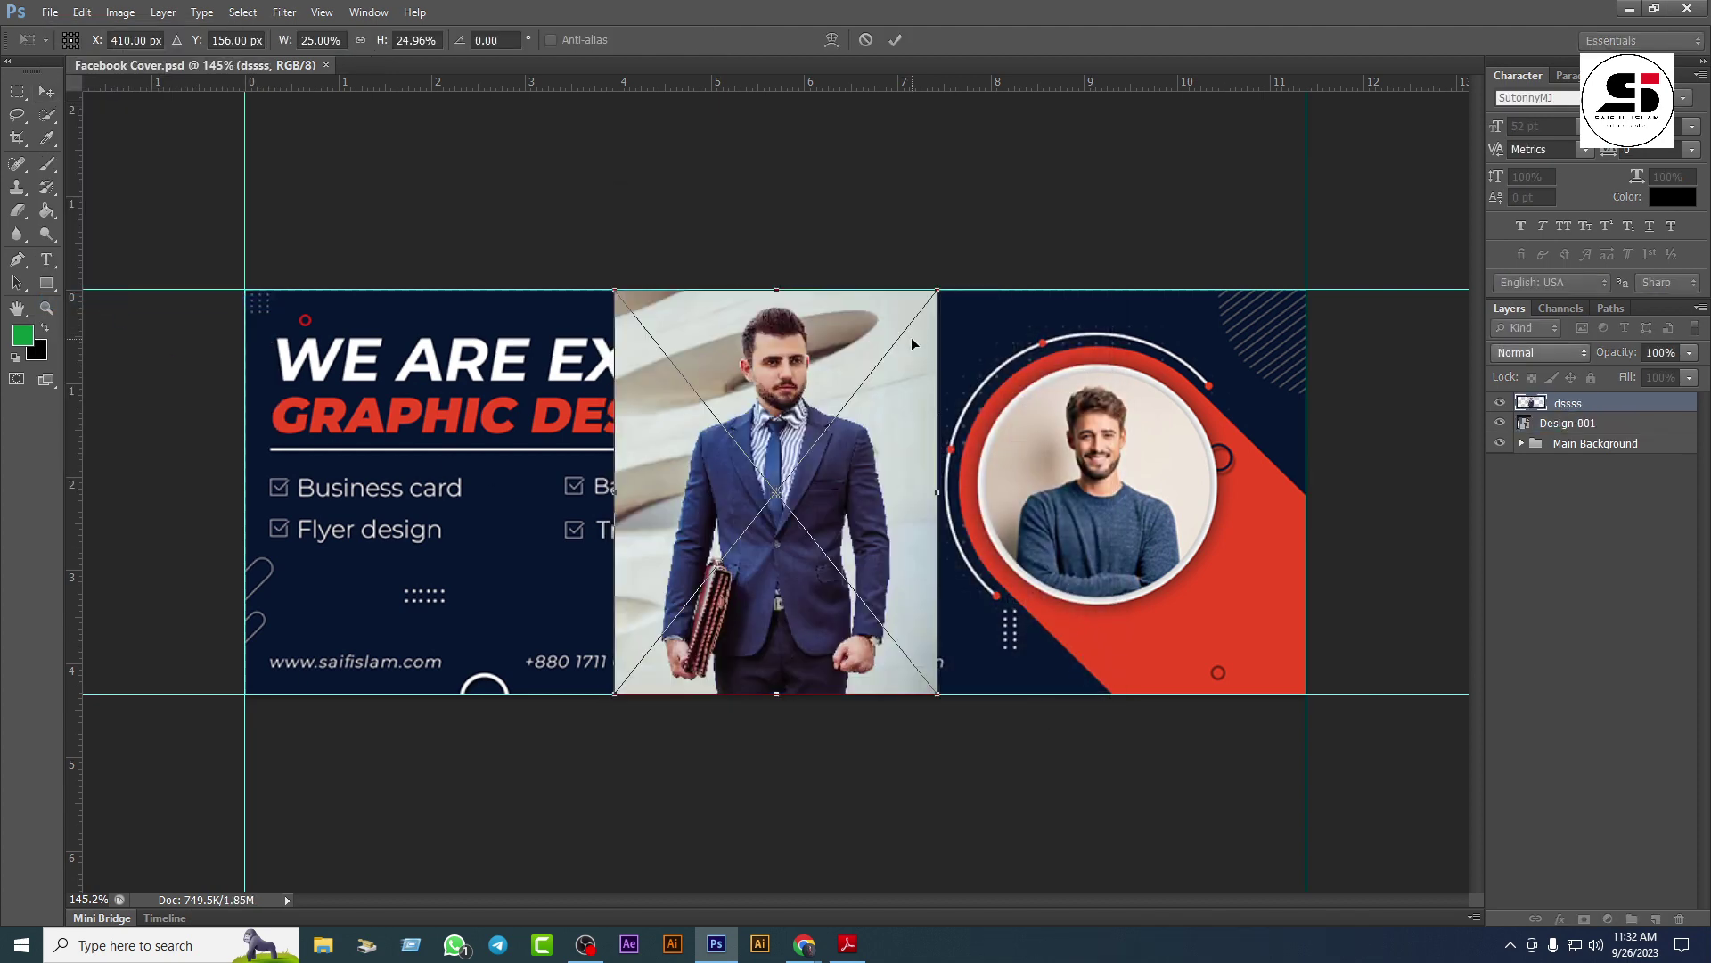
key(Return)
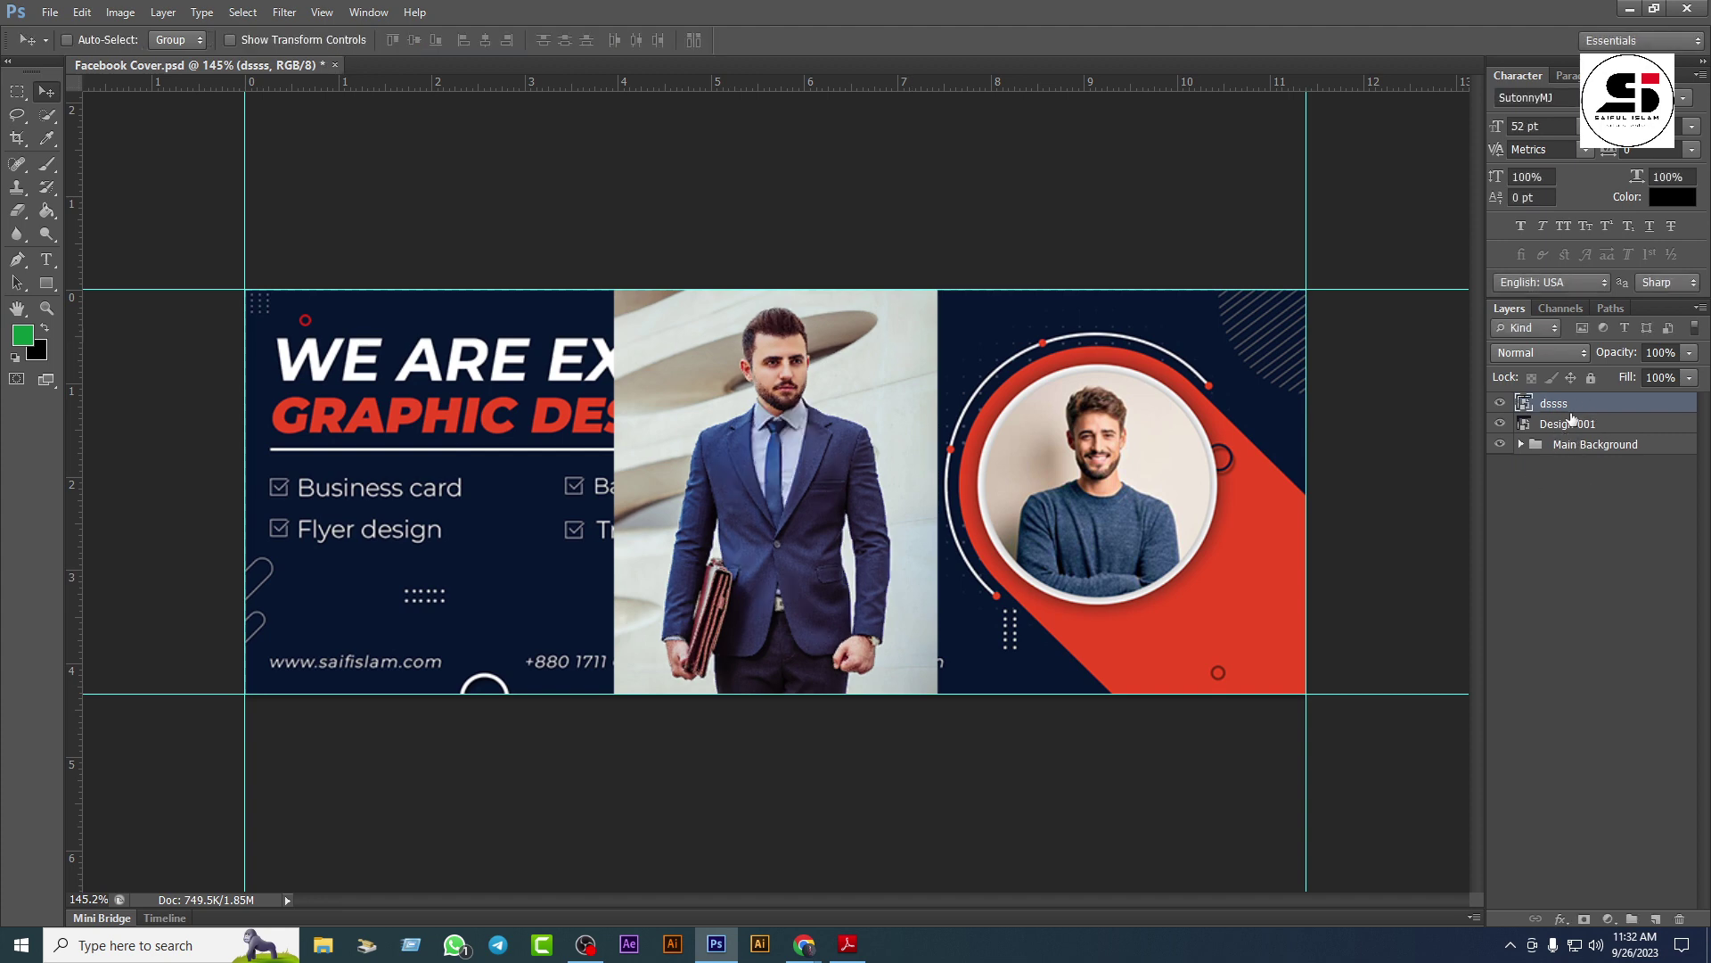
drag(1573, 417, 1562, 437)
click(1565, 413)
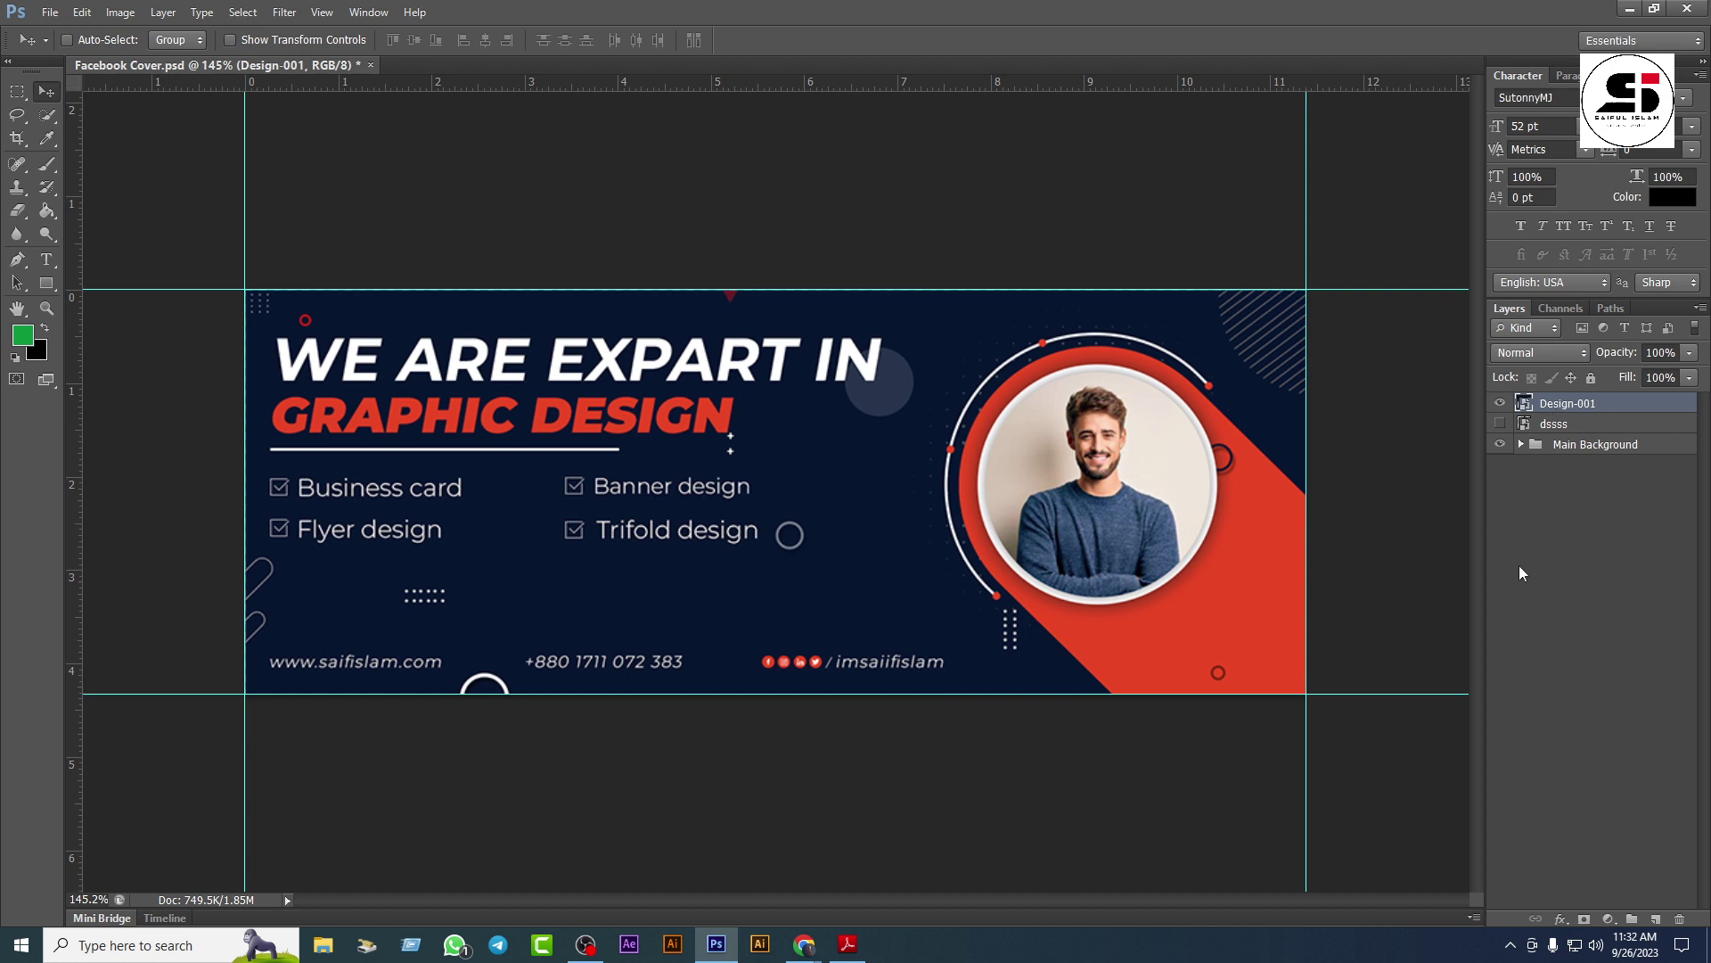
Step: Lower the Design-001 layer's opacity to 26%
click(1690, 354)
drag(1650, 378, 1622, 374)
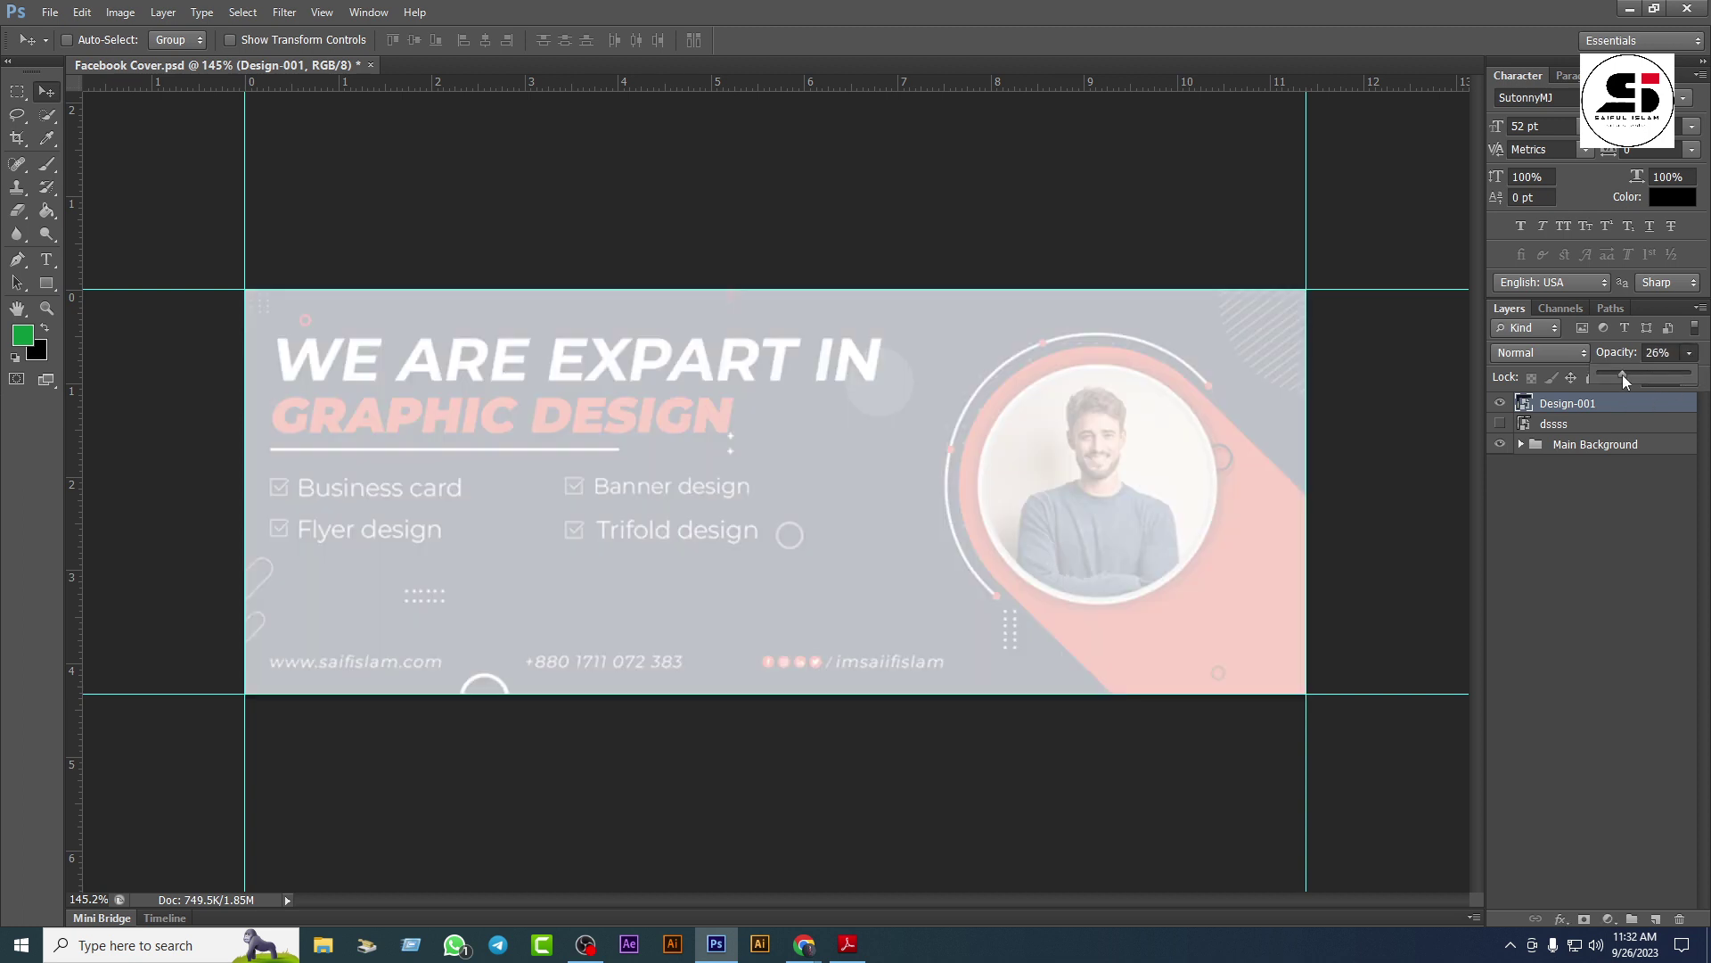
click(1612, 389)
Step: Zoom out and pick the Rounded Rectangle Tool from the shape tools
scroll(991, 559, down, 3)
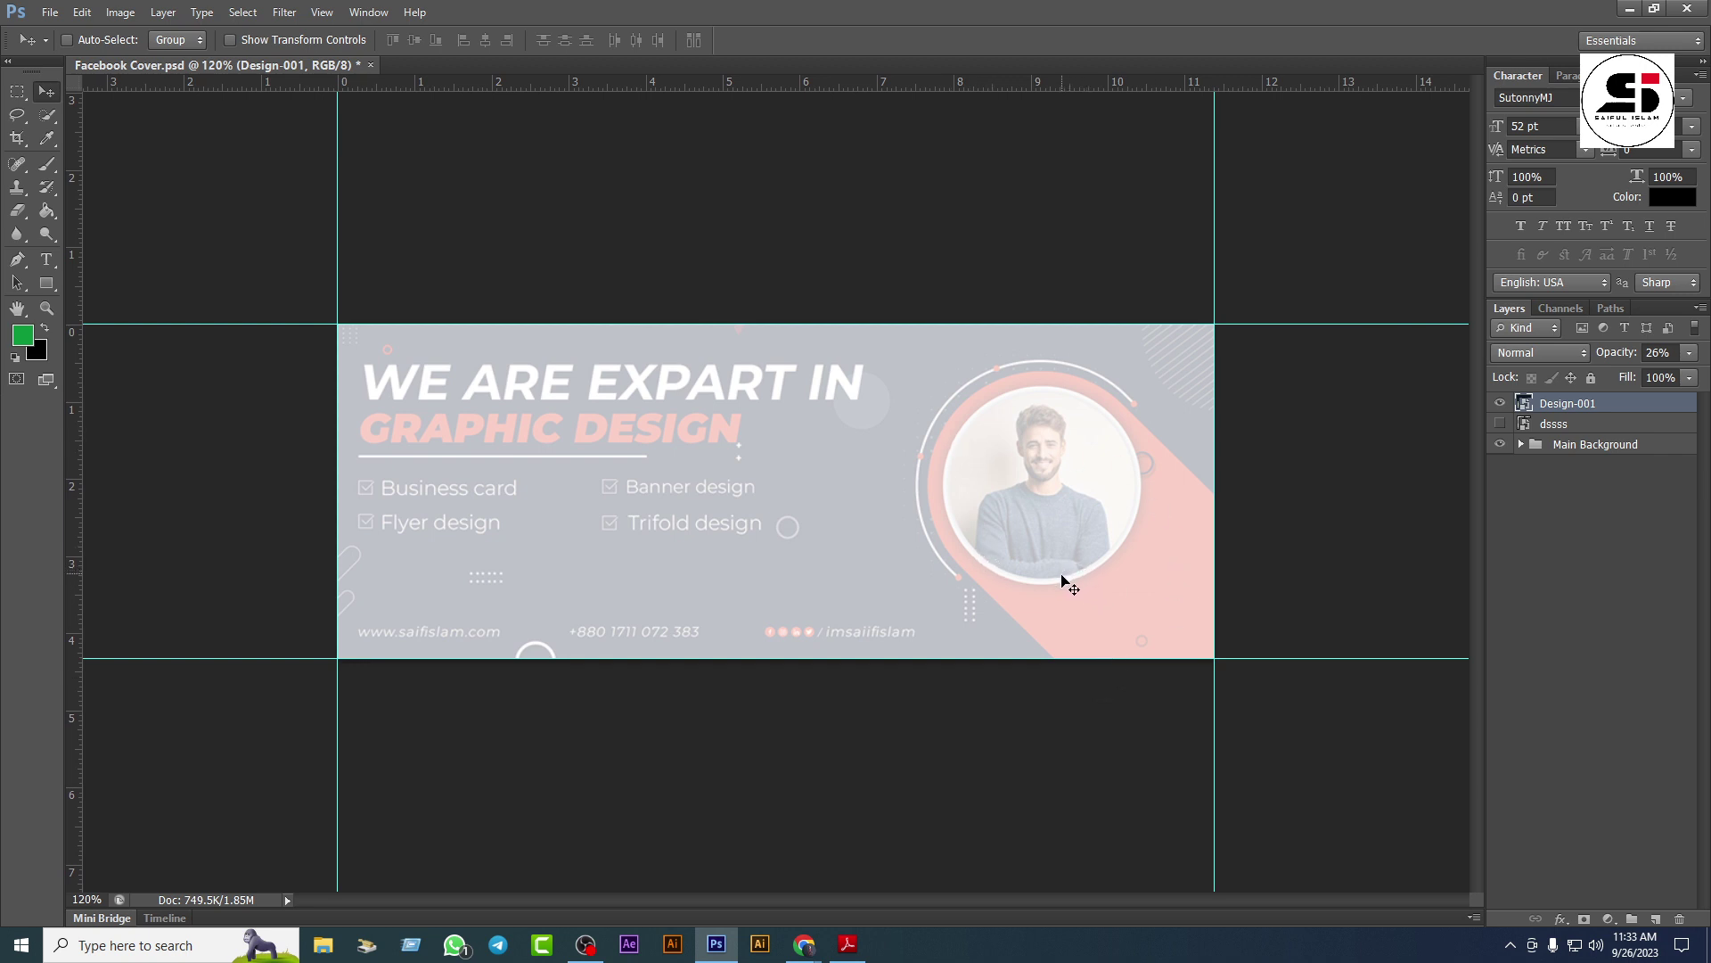
click(52, 281)
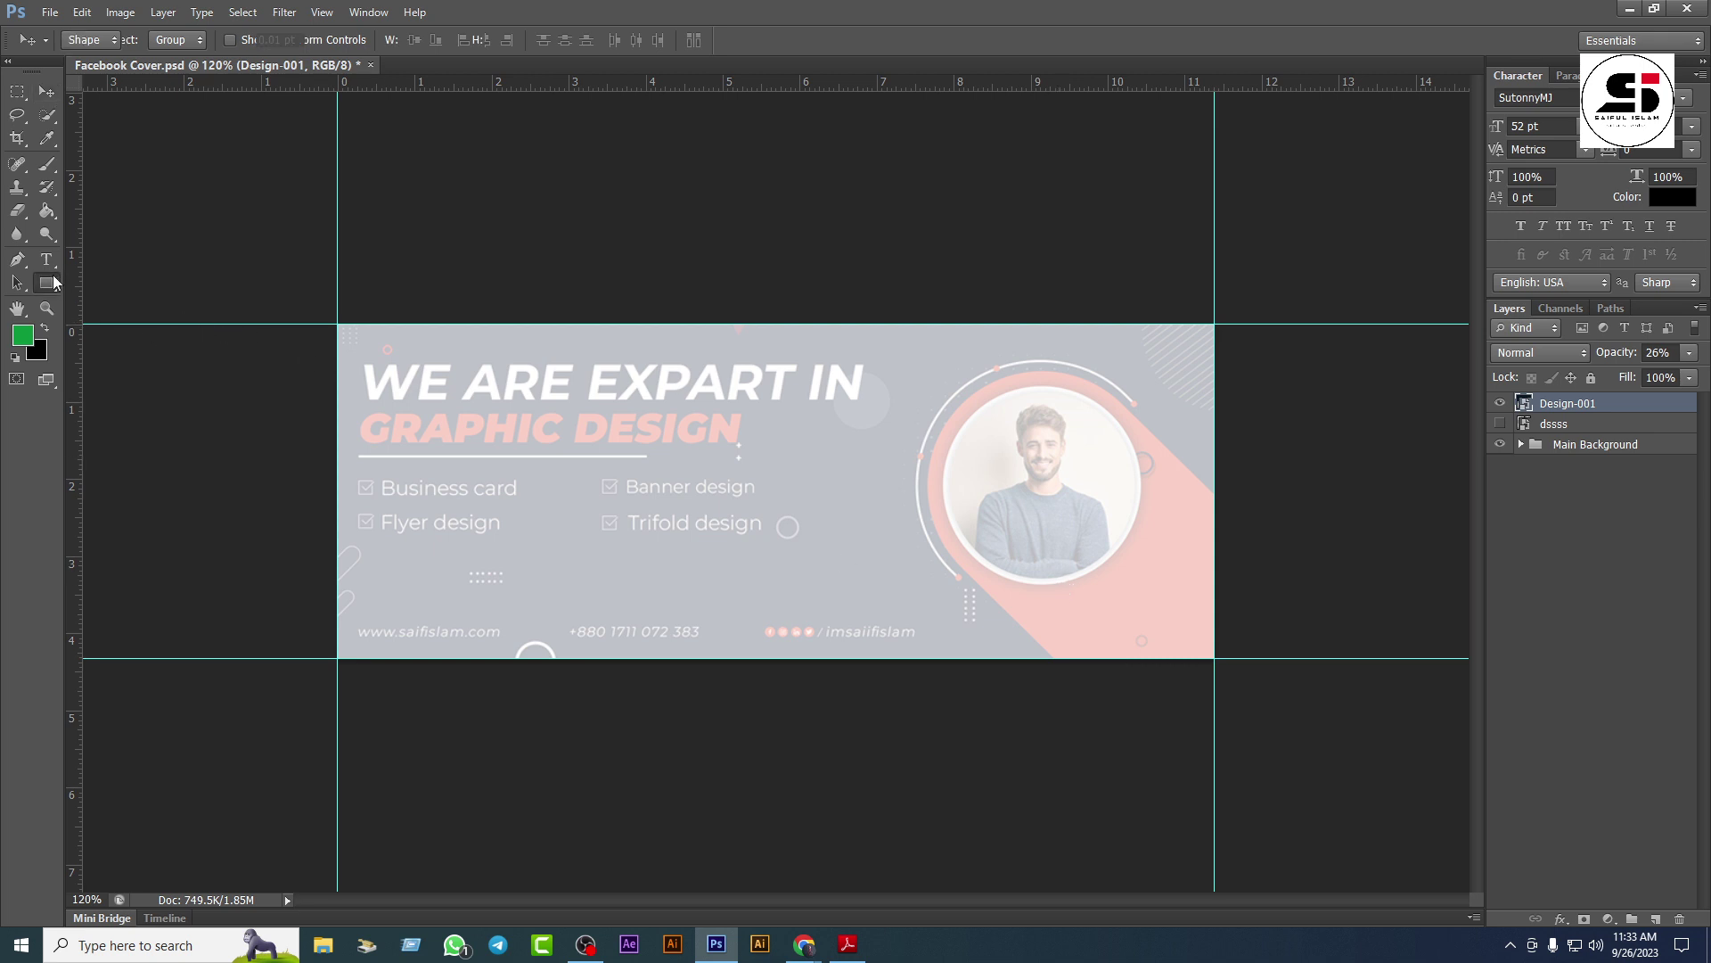
click(135, 297)
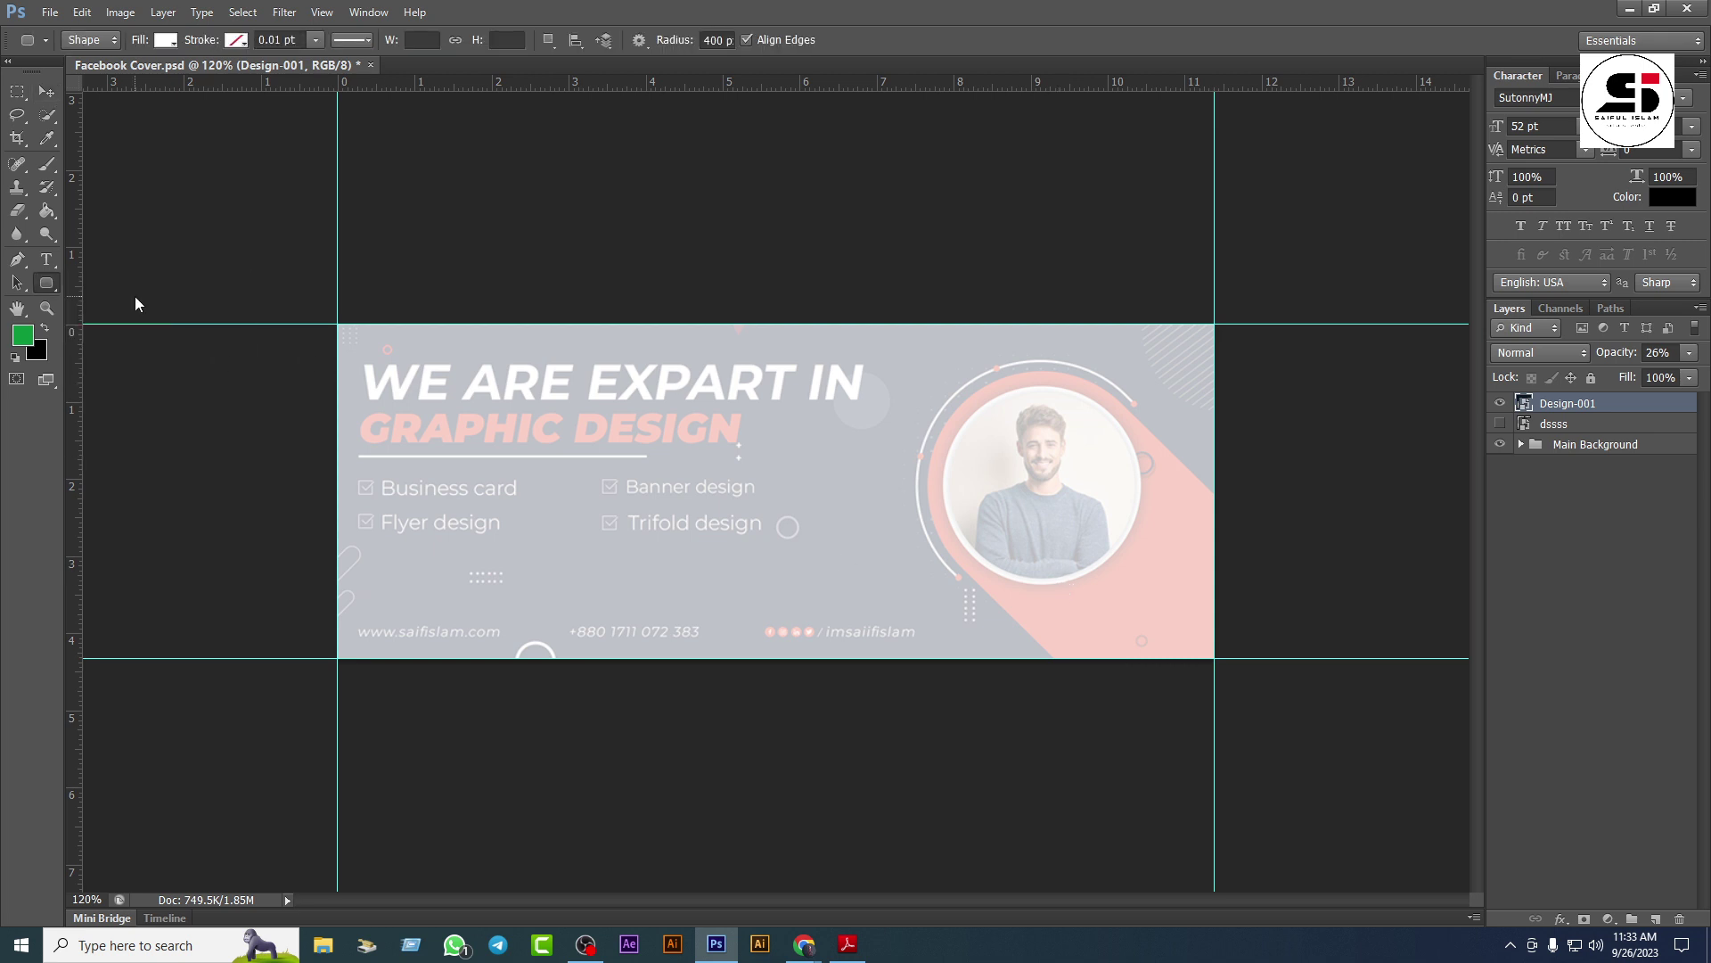
click(47, 285)
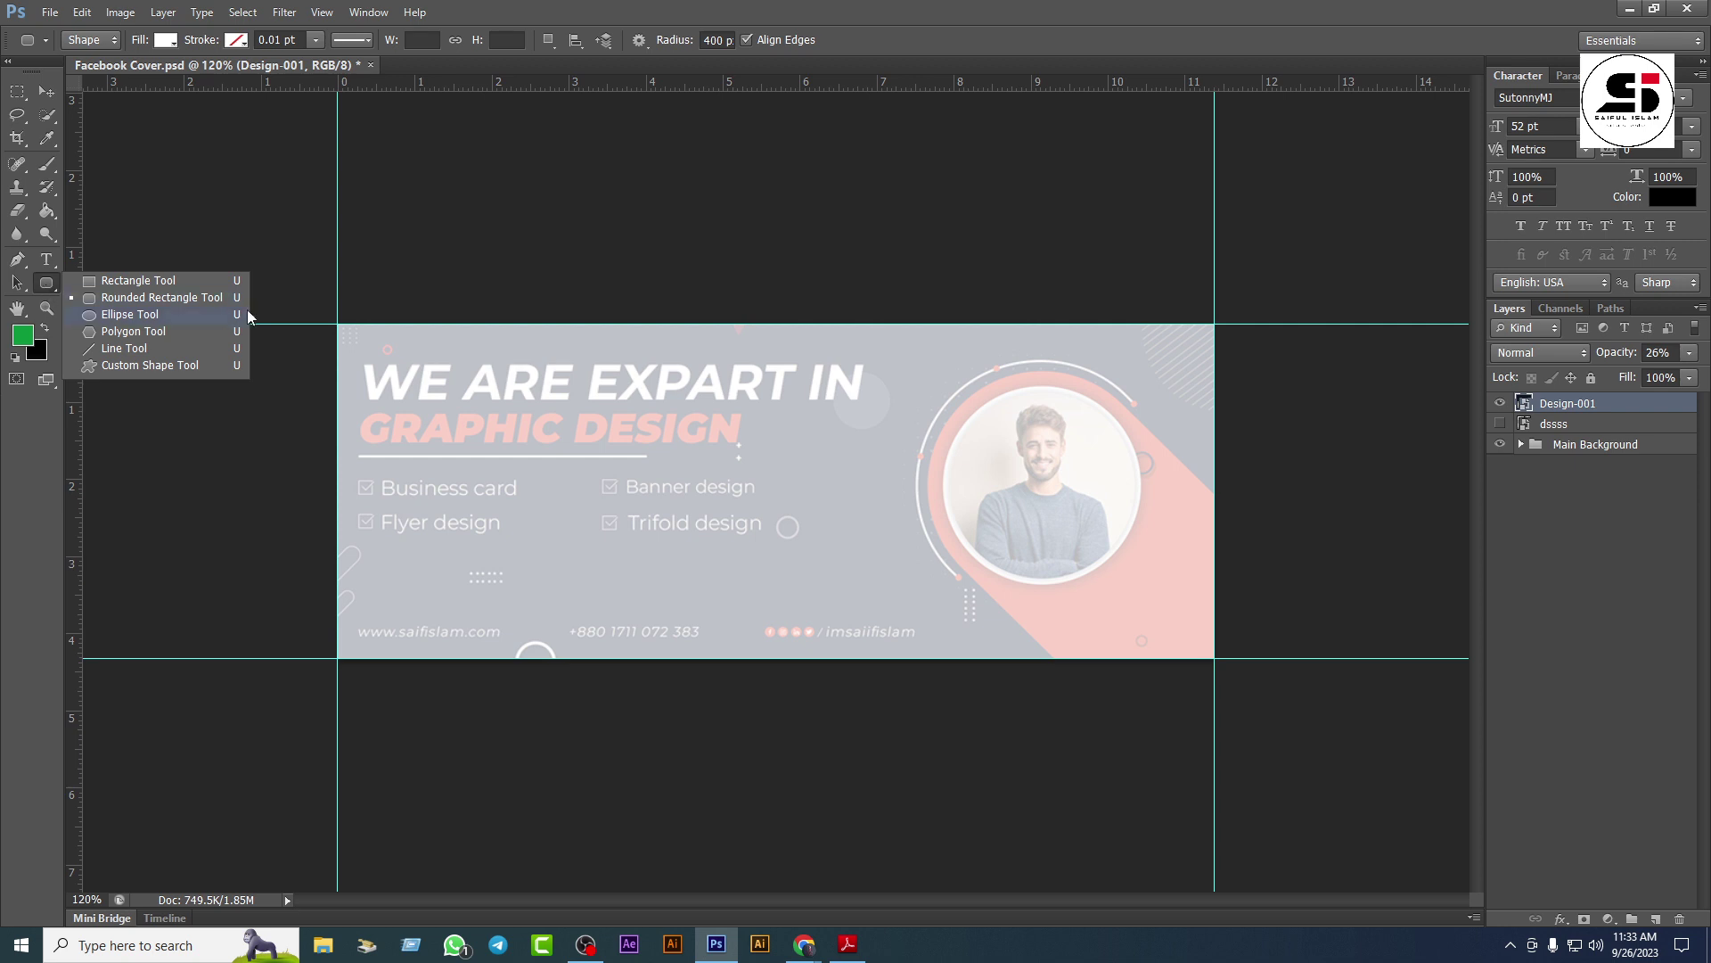
Step: Set the rounded rectangle radius to 400 px and draw a tall 209 x 483 px white pill over the portrait
click(175, 297)
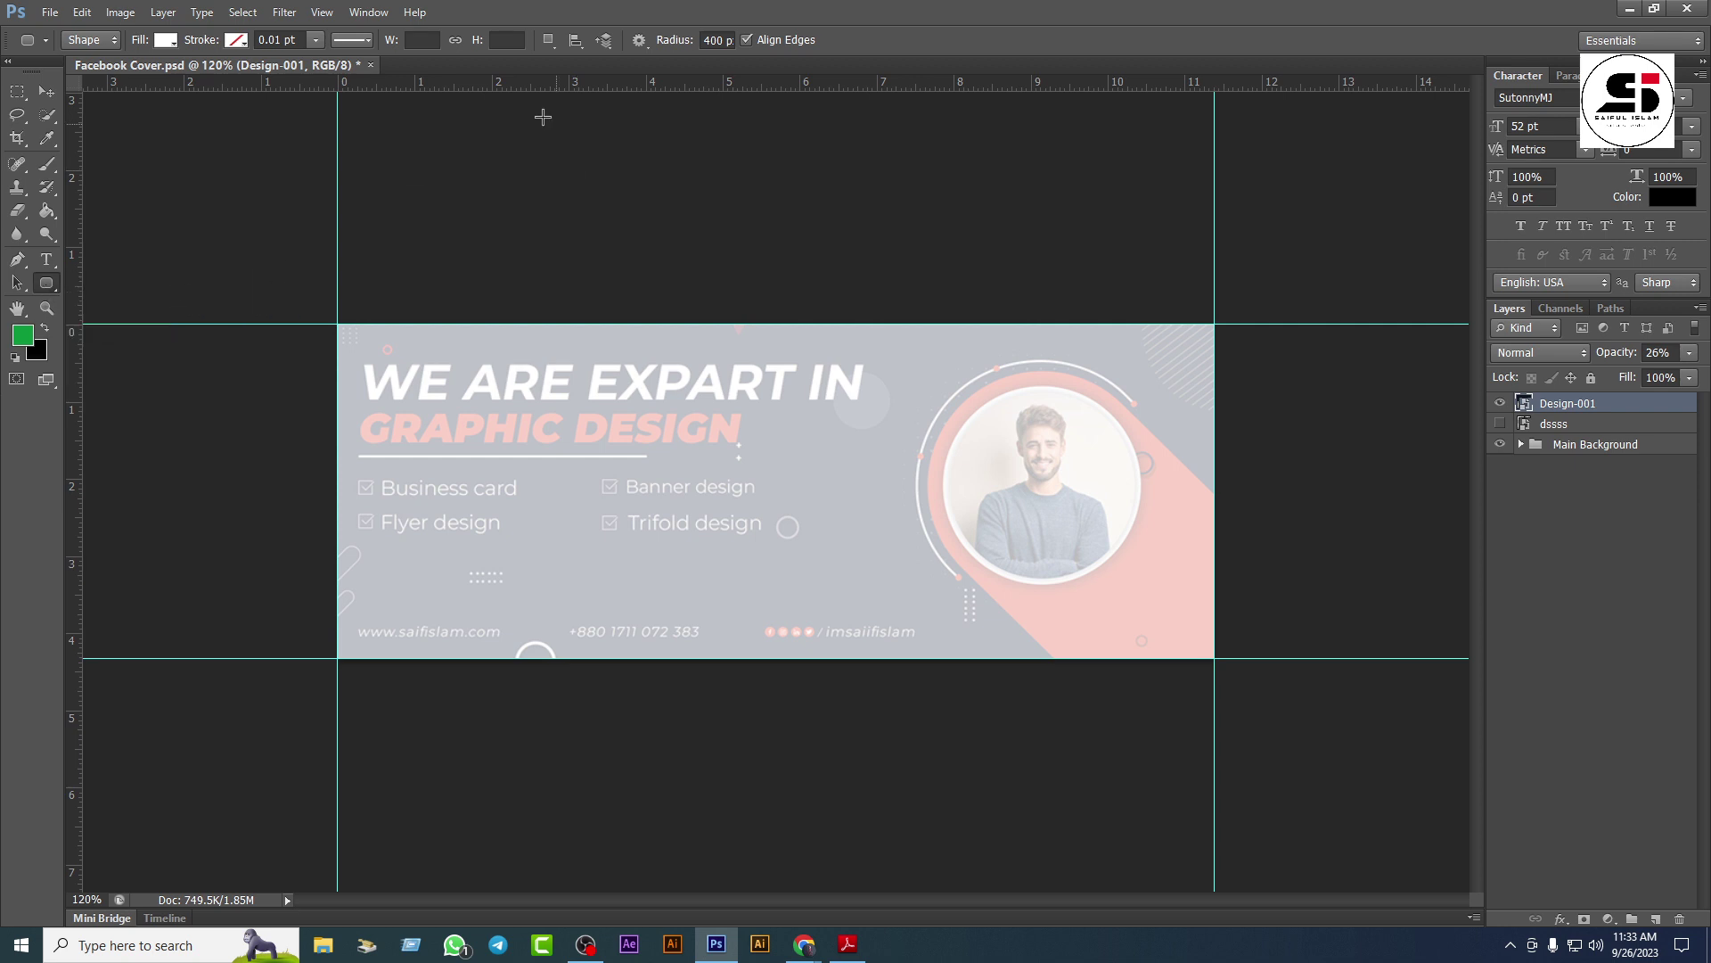
click(706, 40)
text(400)
key(Return)
drag(974, 391, 1152, 887)
key(space)
key(space)
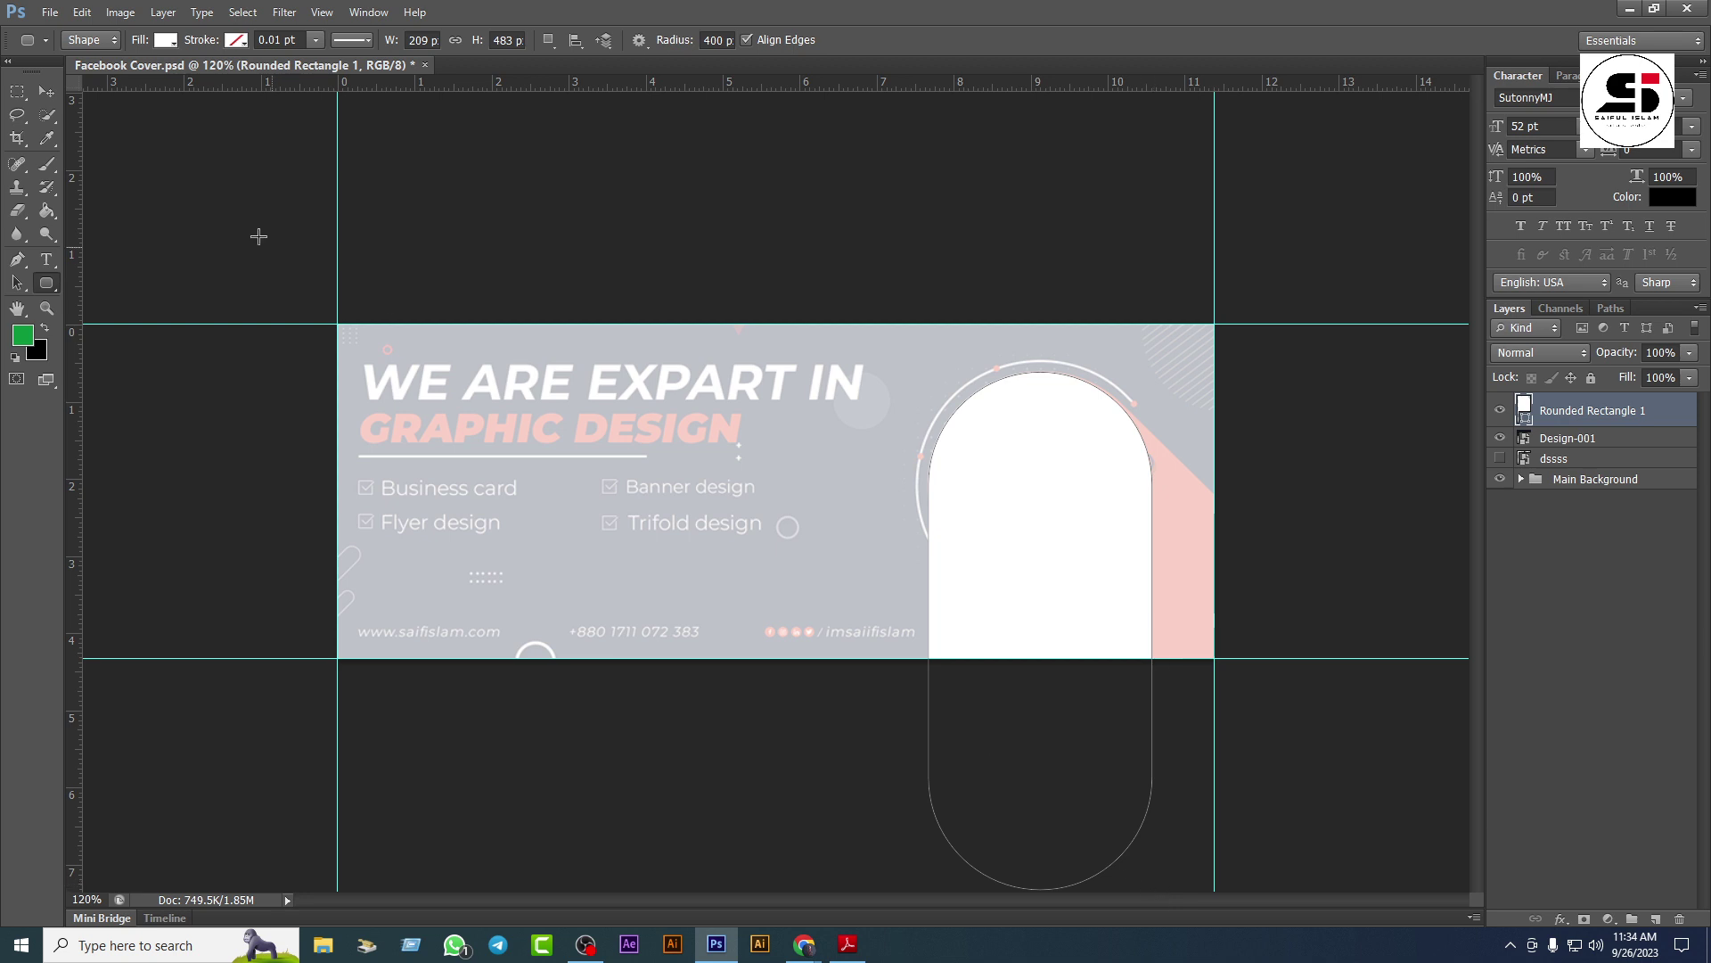
Step: Rotate the pill shape to -45° and drag it up over the portrait circle
key(v)
scroll(709, 441, down, 3)
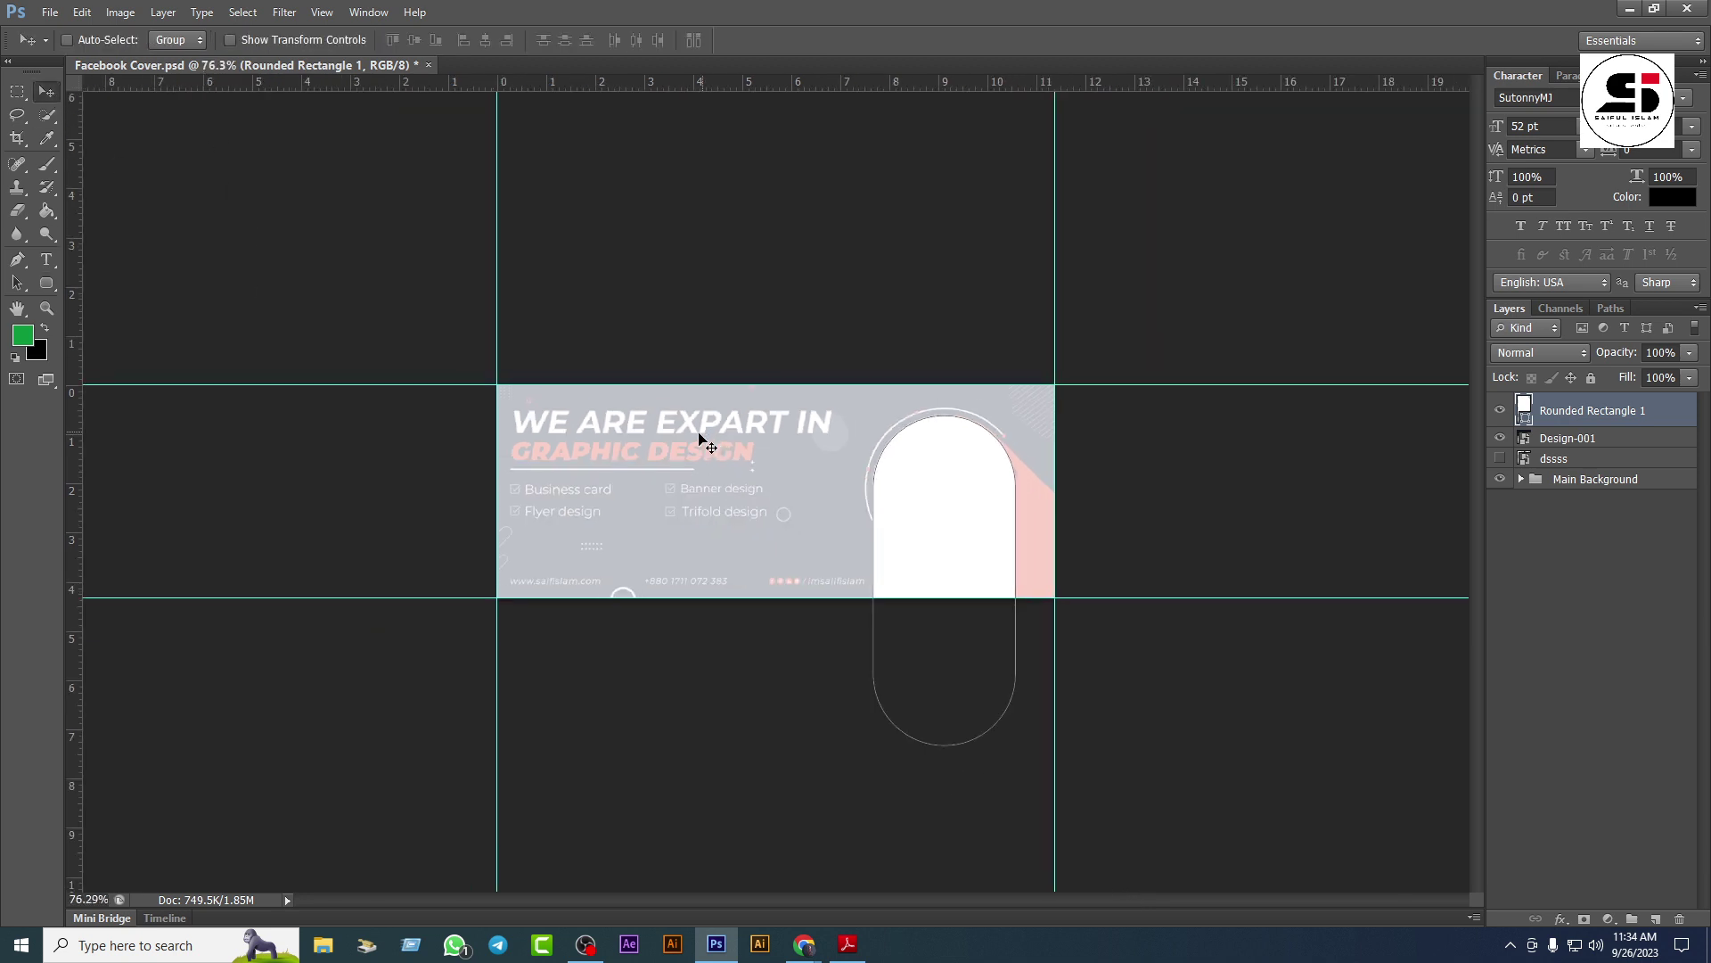
key(ctrl+t)
drag(1096, 630, 1063, 545)
drag(937, 536, 1008, 510)
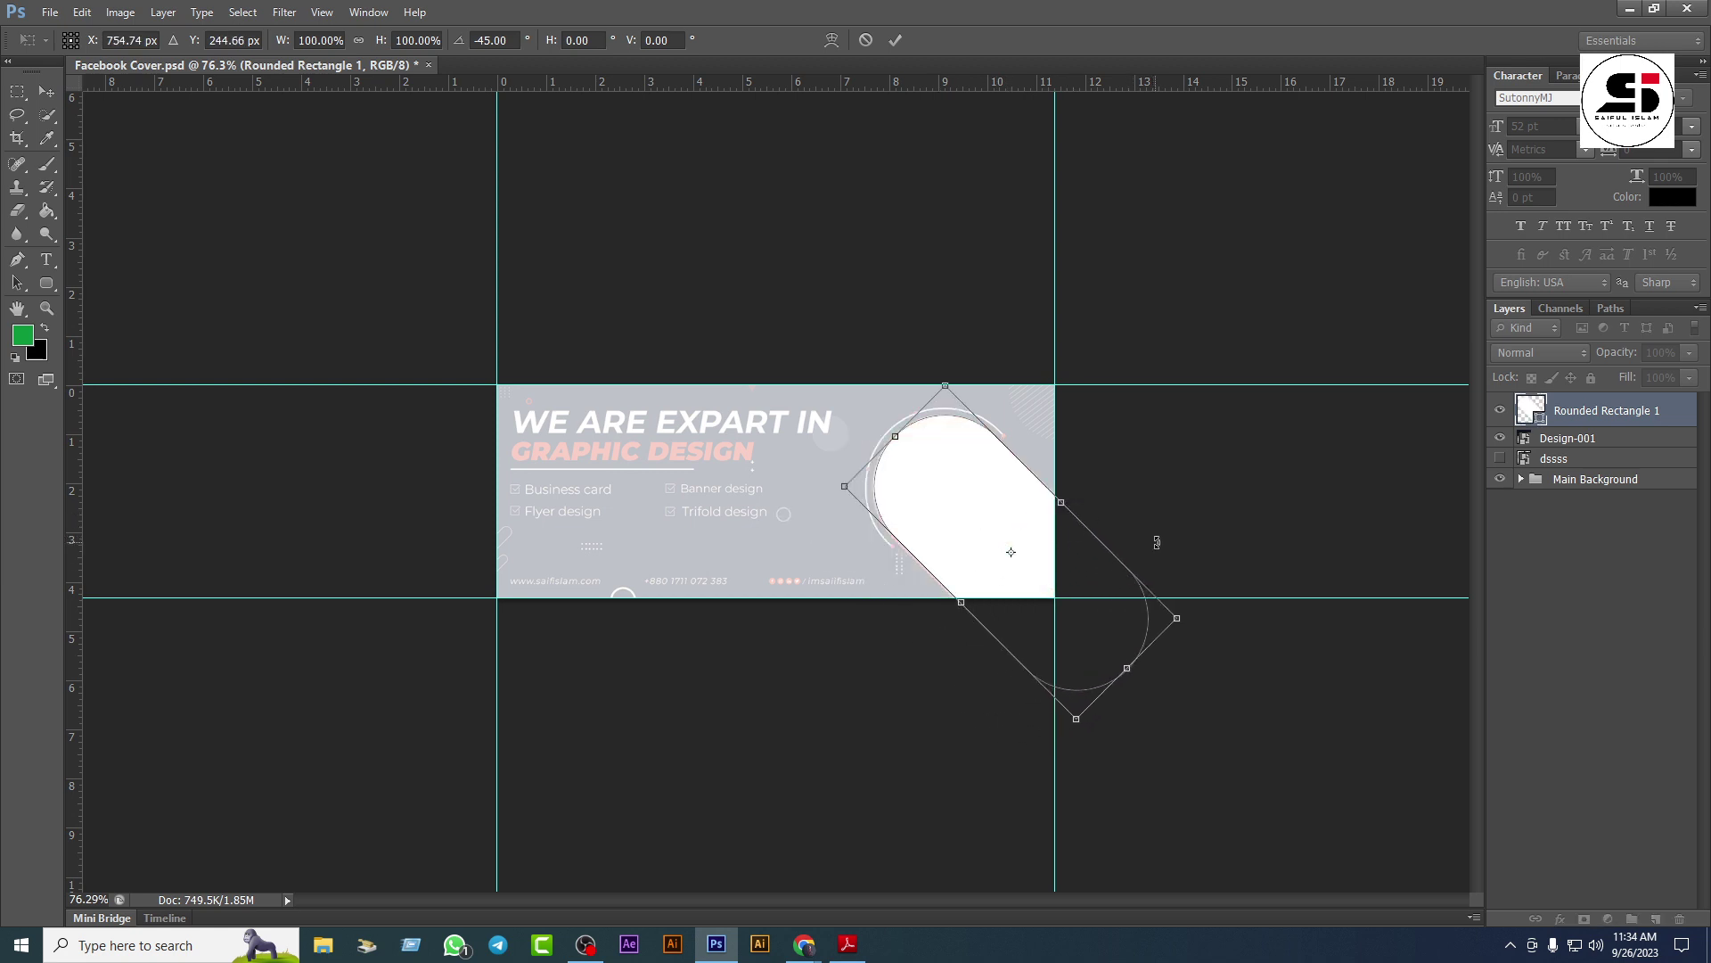
Step: Fine-tune the tilted pill's position with one-pixel arrow nudges and commit the transform
key(Left)
key(Down)
key(Down)
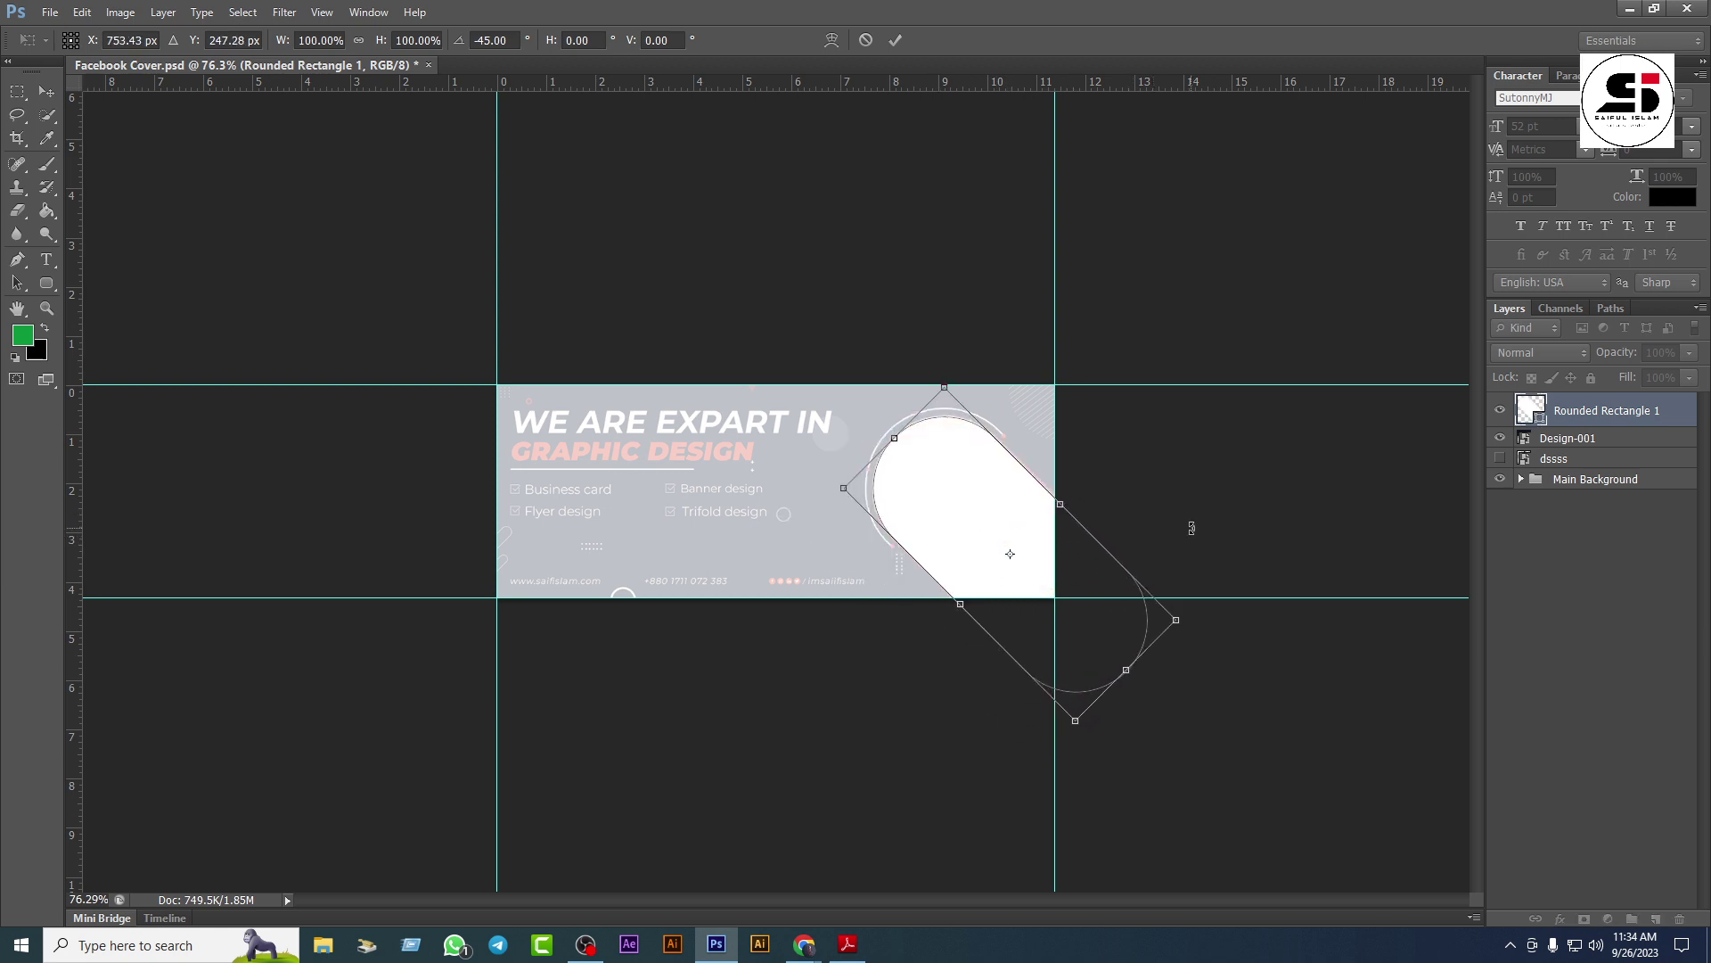
key(Right)
key(Up)
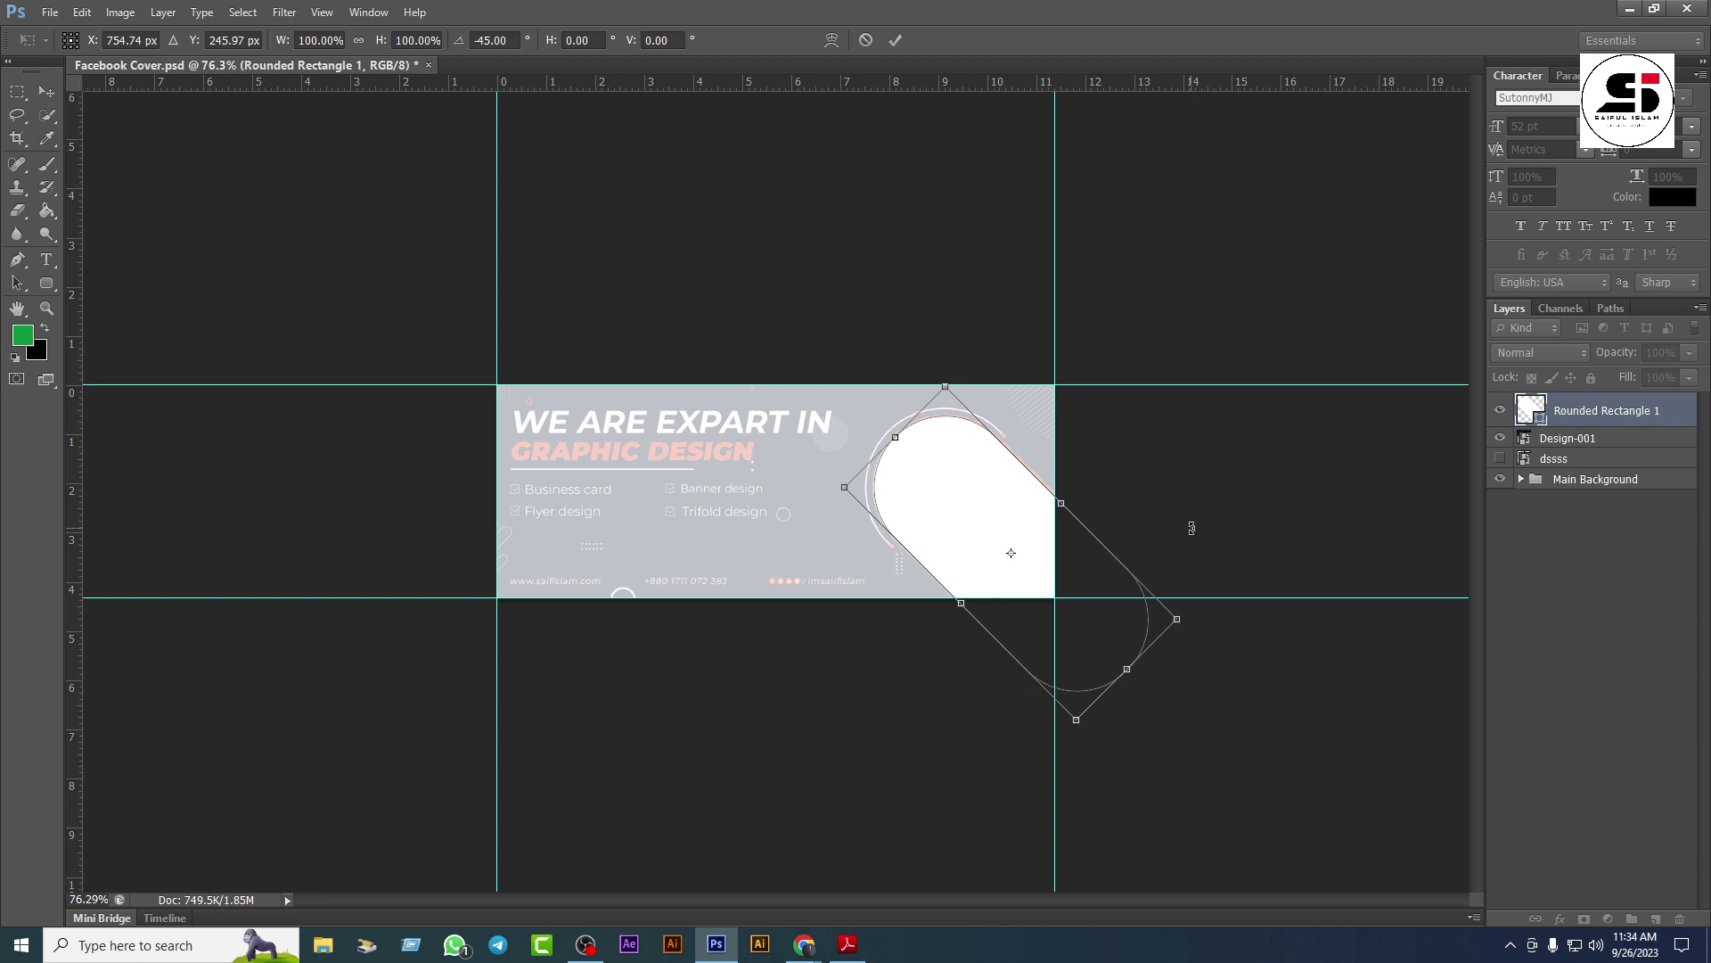
key(Left)
key(Up)
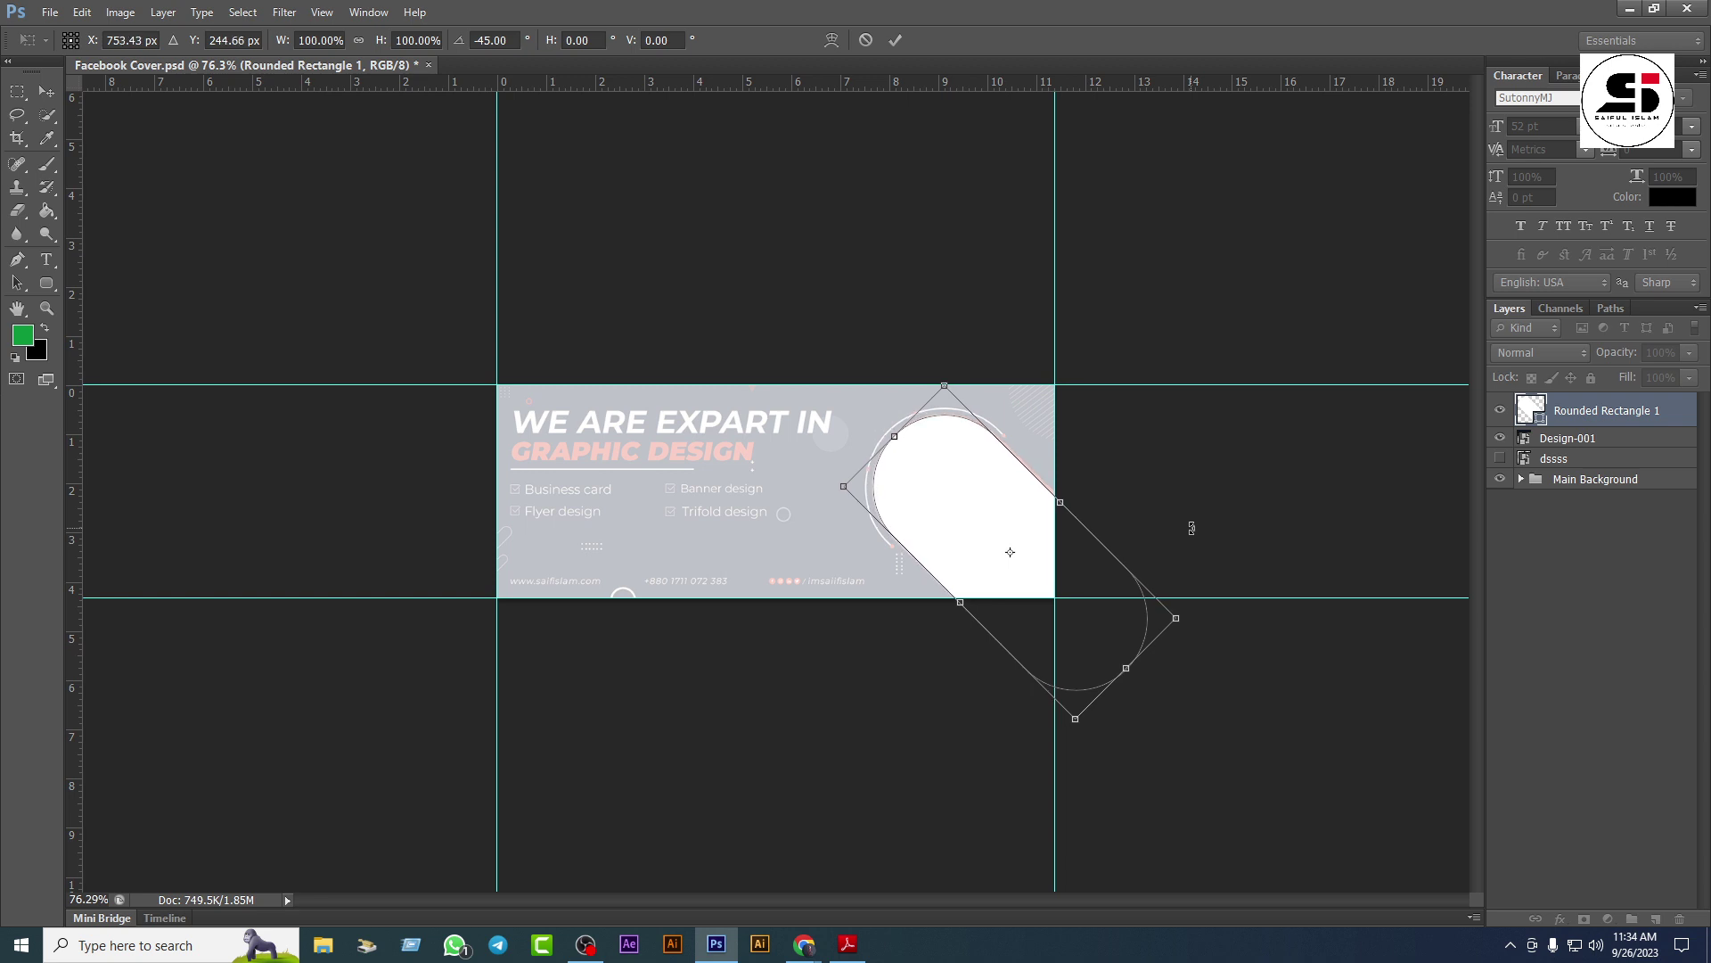
key(Return)
scroll(1056, 548, up, 3)
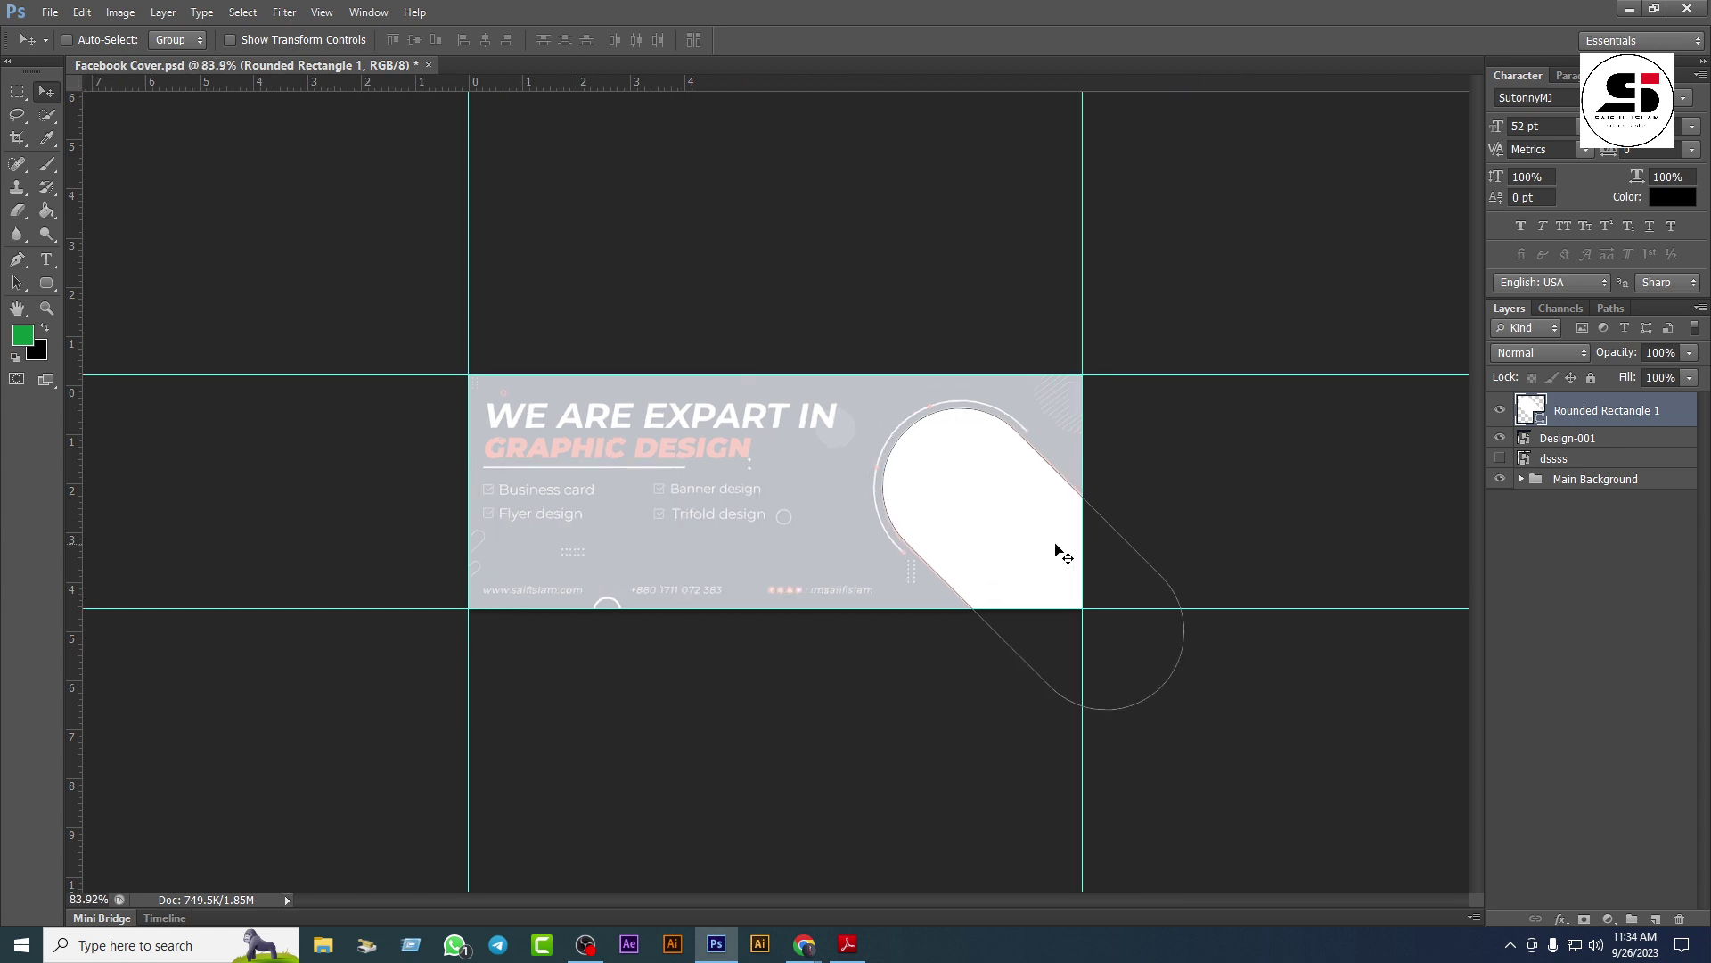
scroll(1054, 546, up, 2)
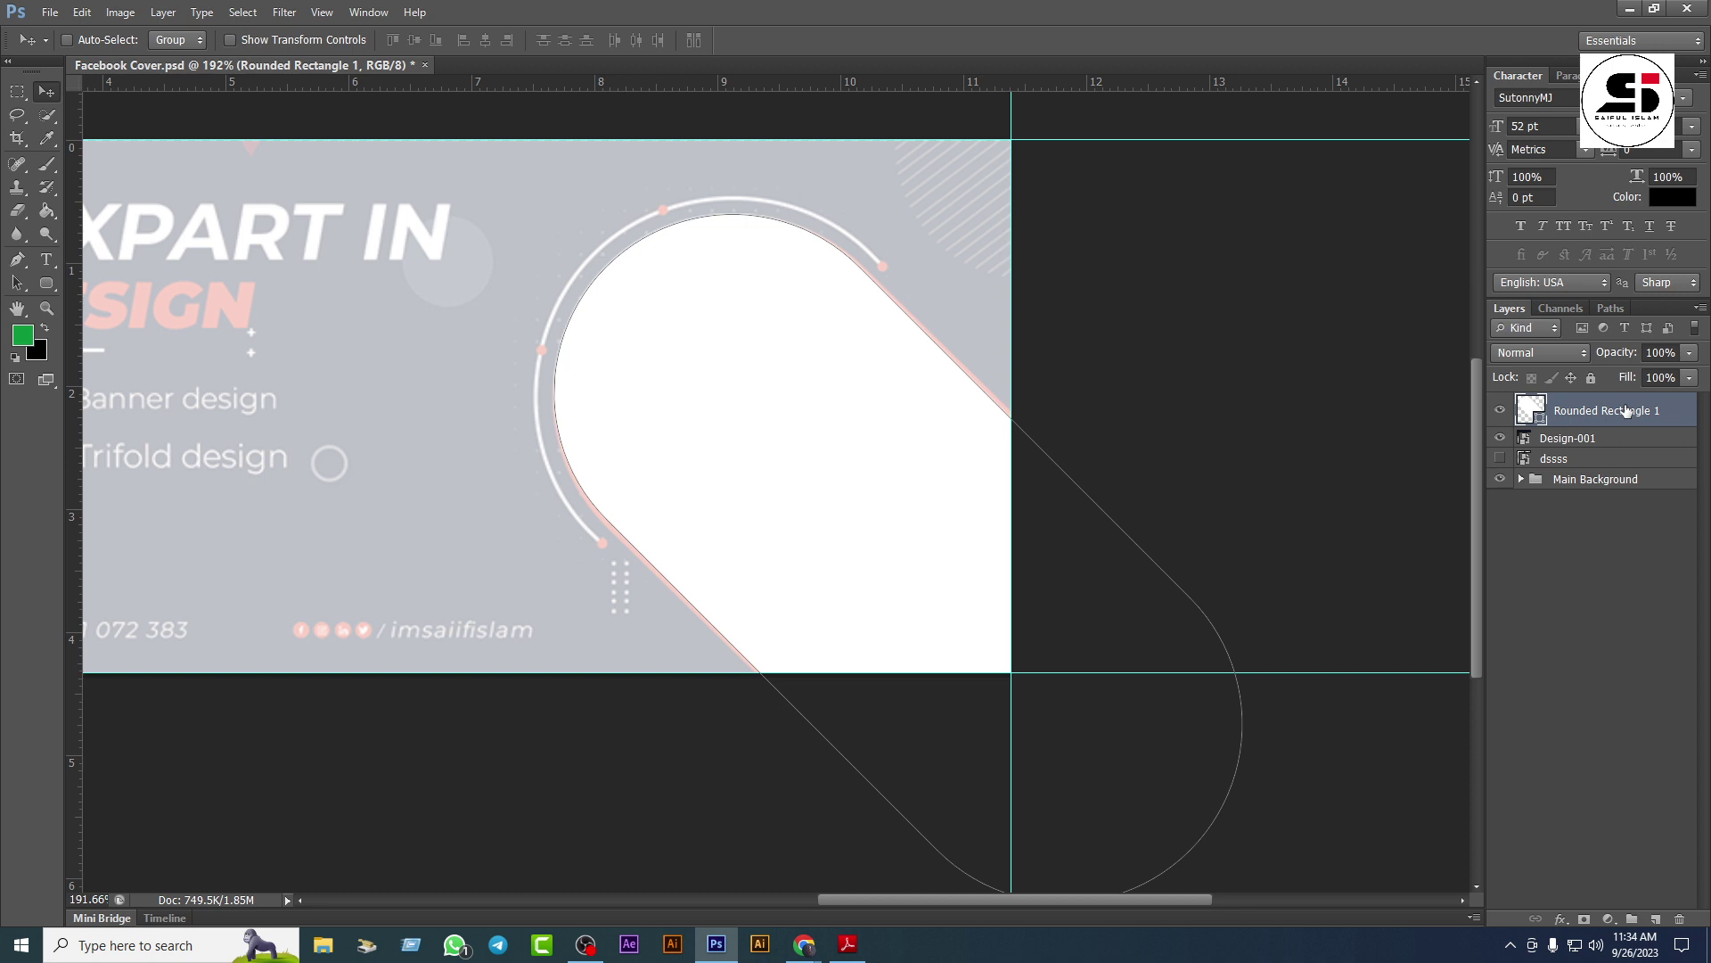
Step: Duplicate the pill layer and enlarge the copy to about 104%
key(ctrl+j)
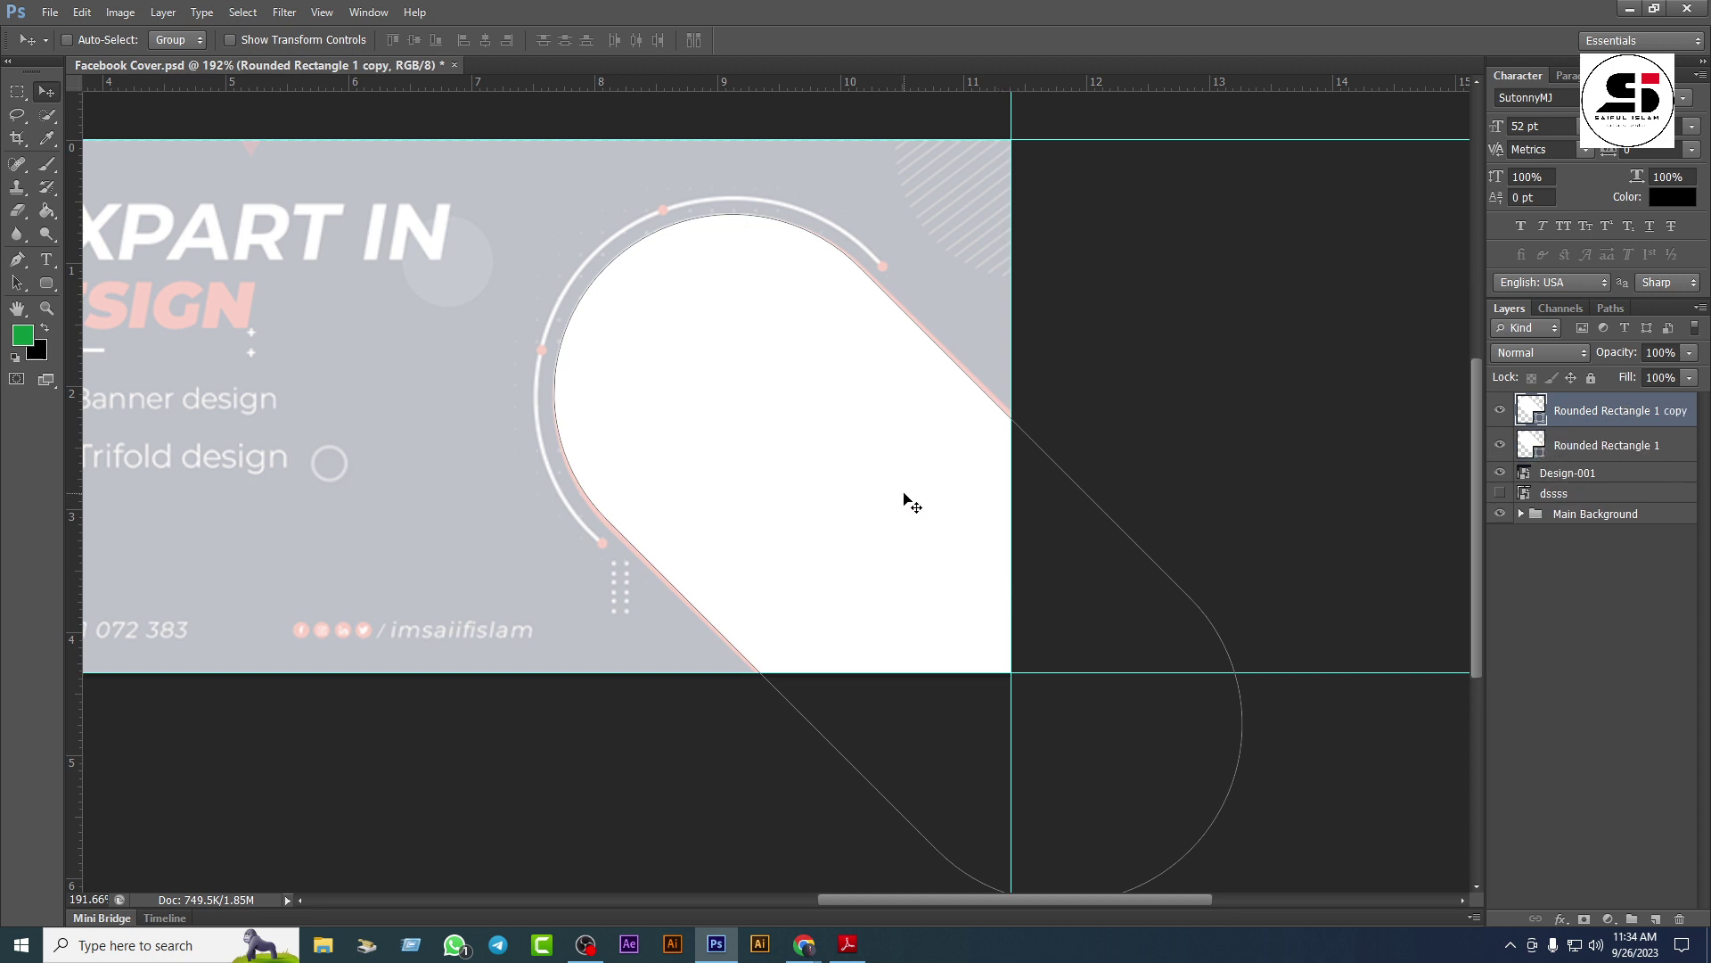
key(ctrl+t)
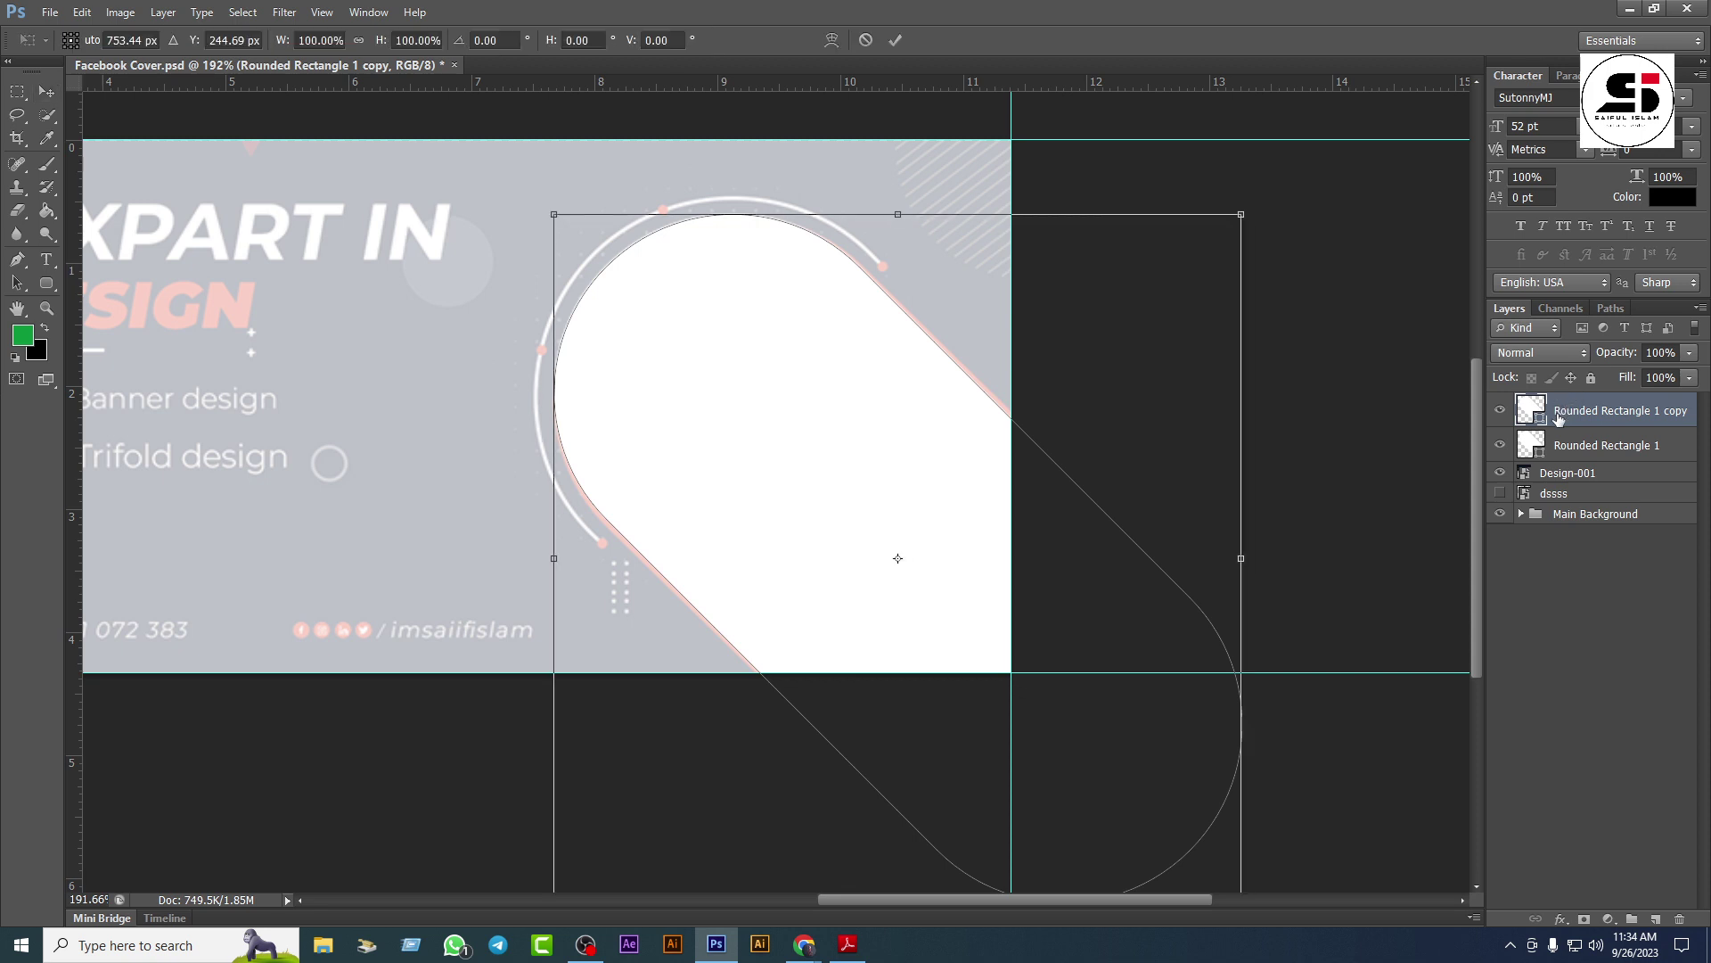
drag(547, 210, 531, 202)
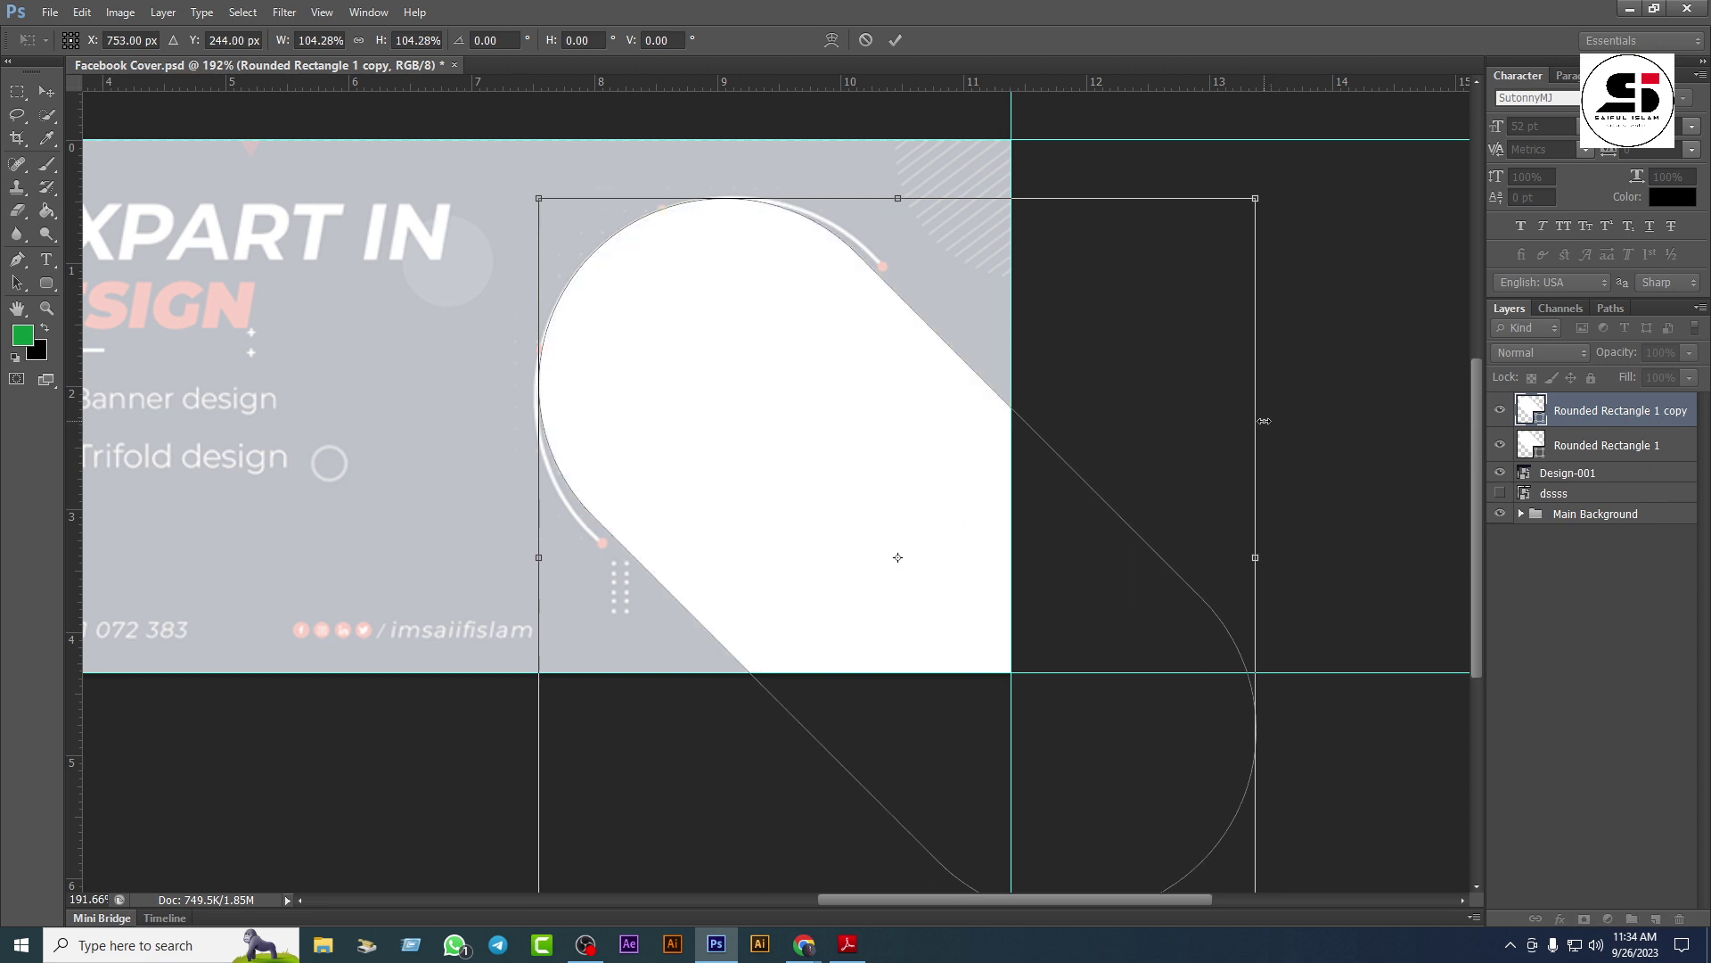
key(Return)
Step: Give the pill copy no fill and a white stroke
click(45, 283)
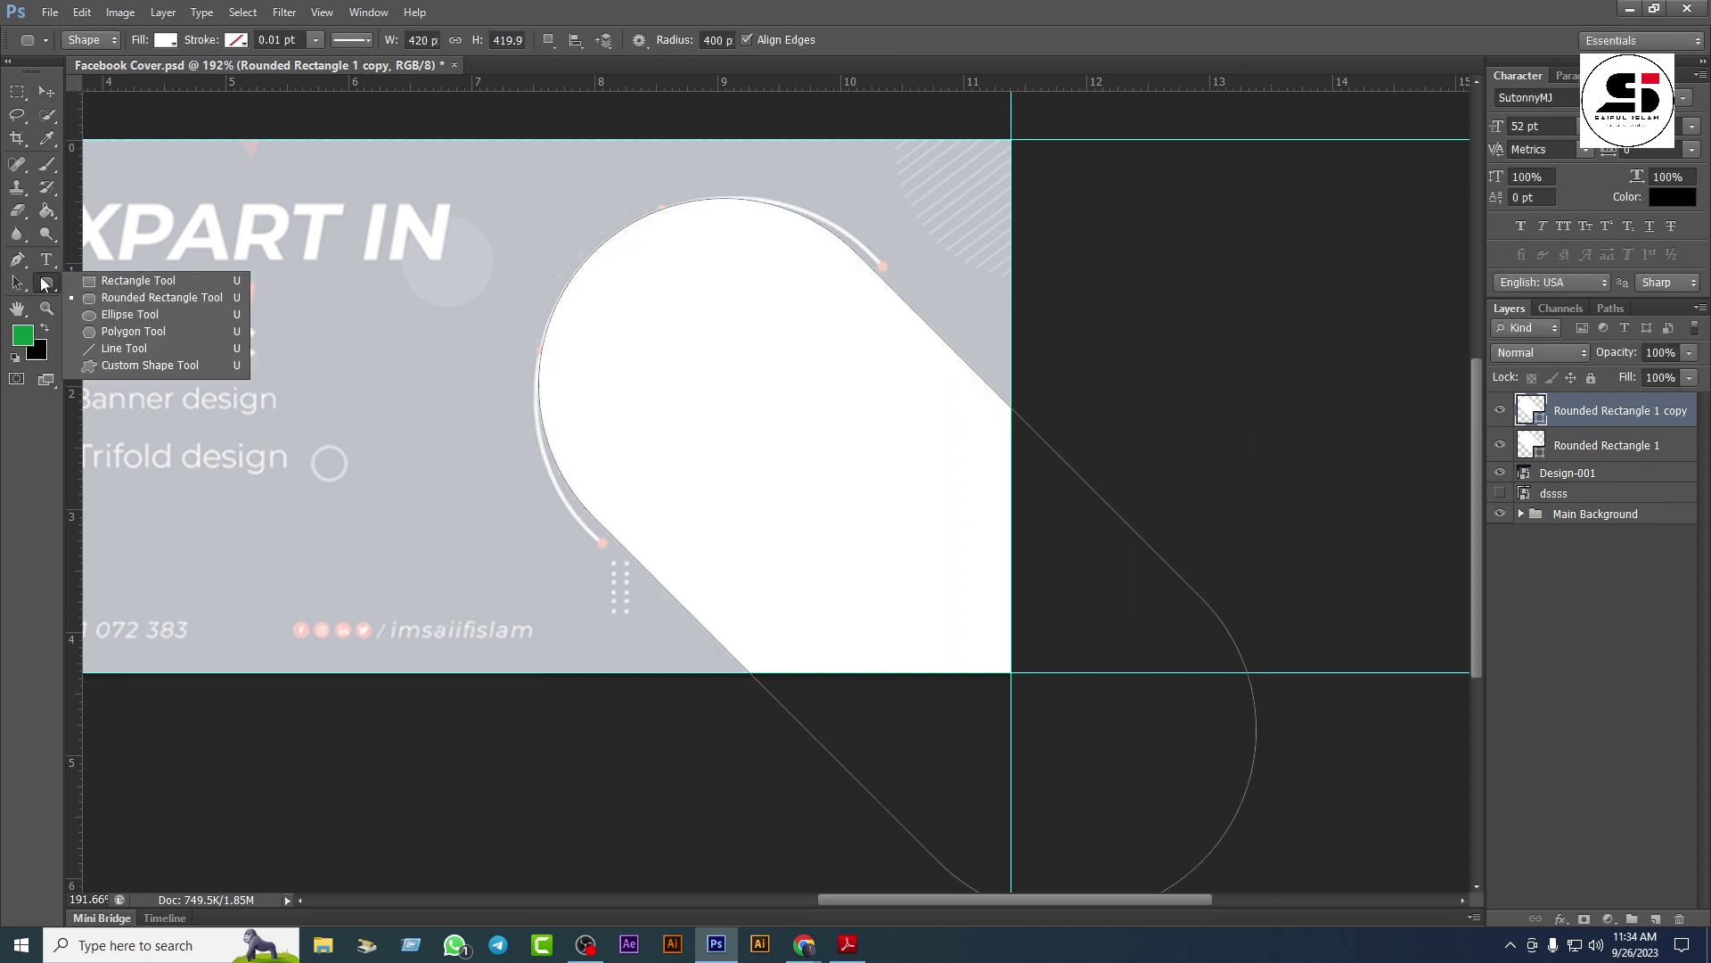
click(134, 281)
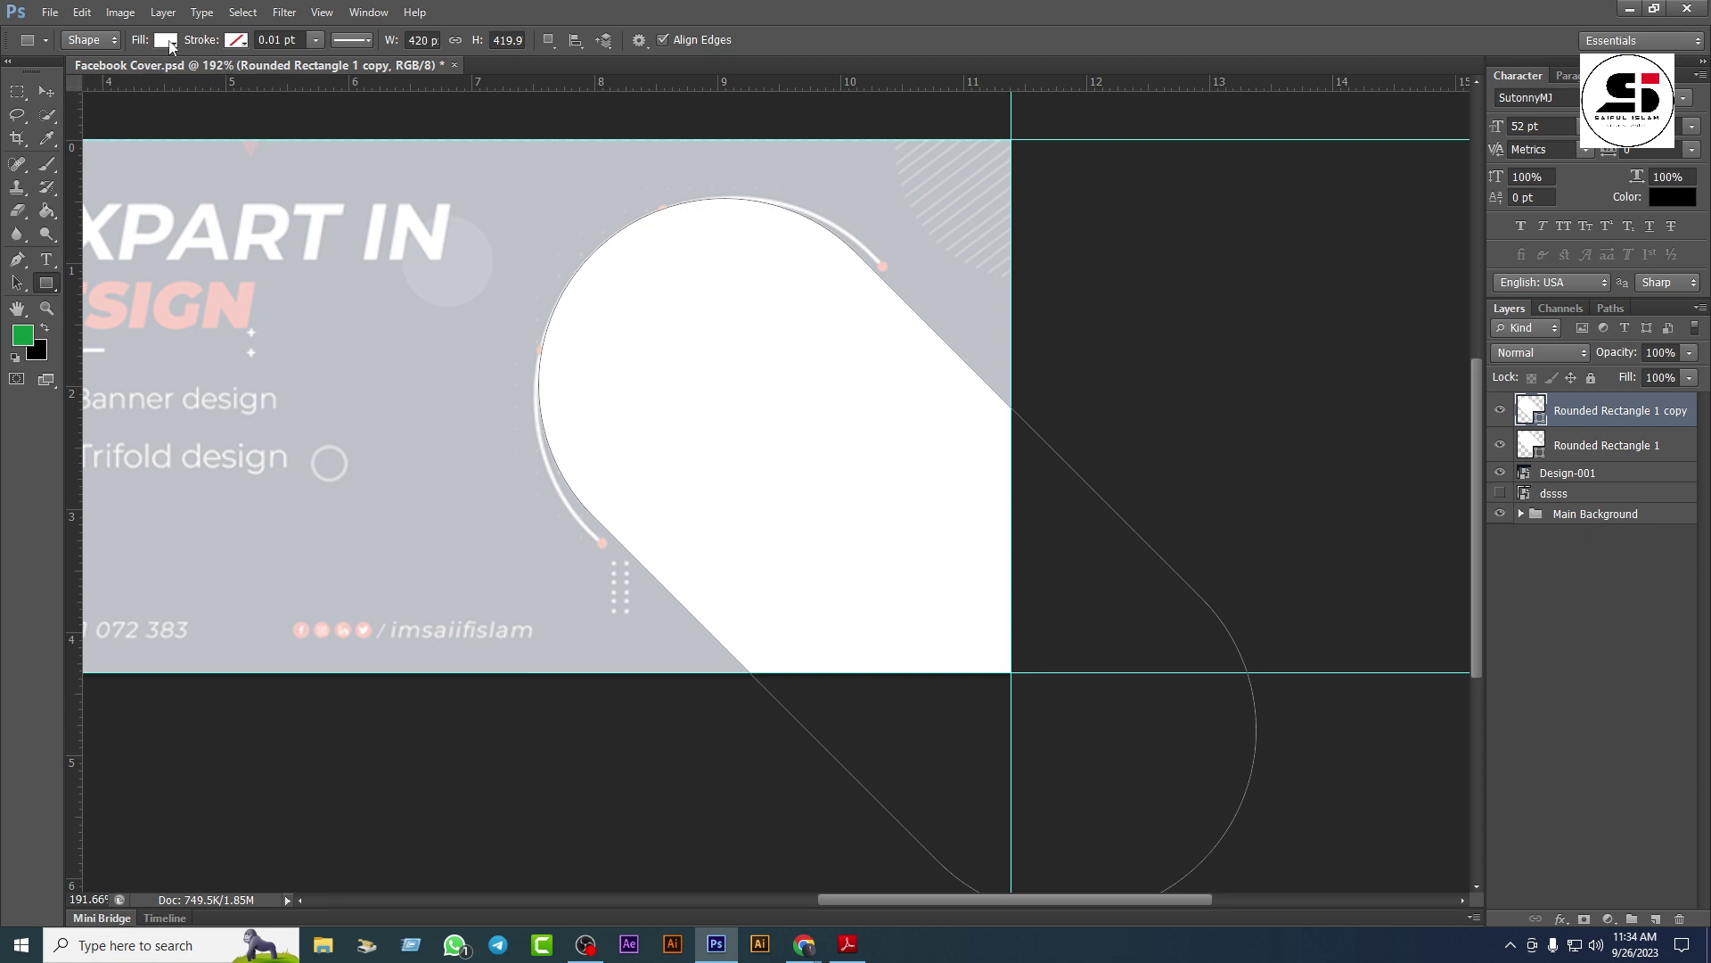
click(168, 41)
click(84, 77)
click(234, 42)
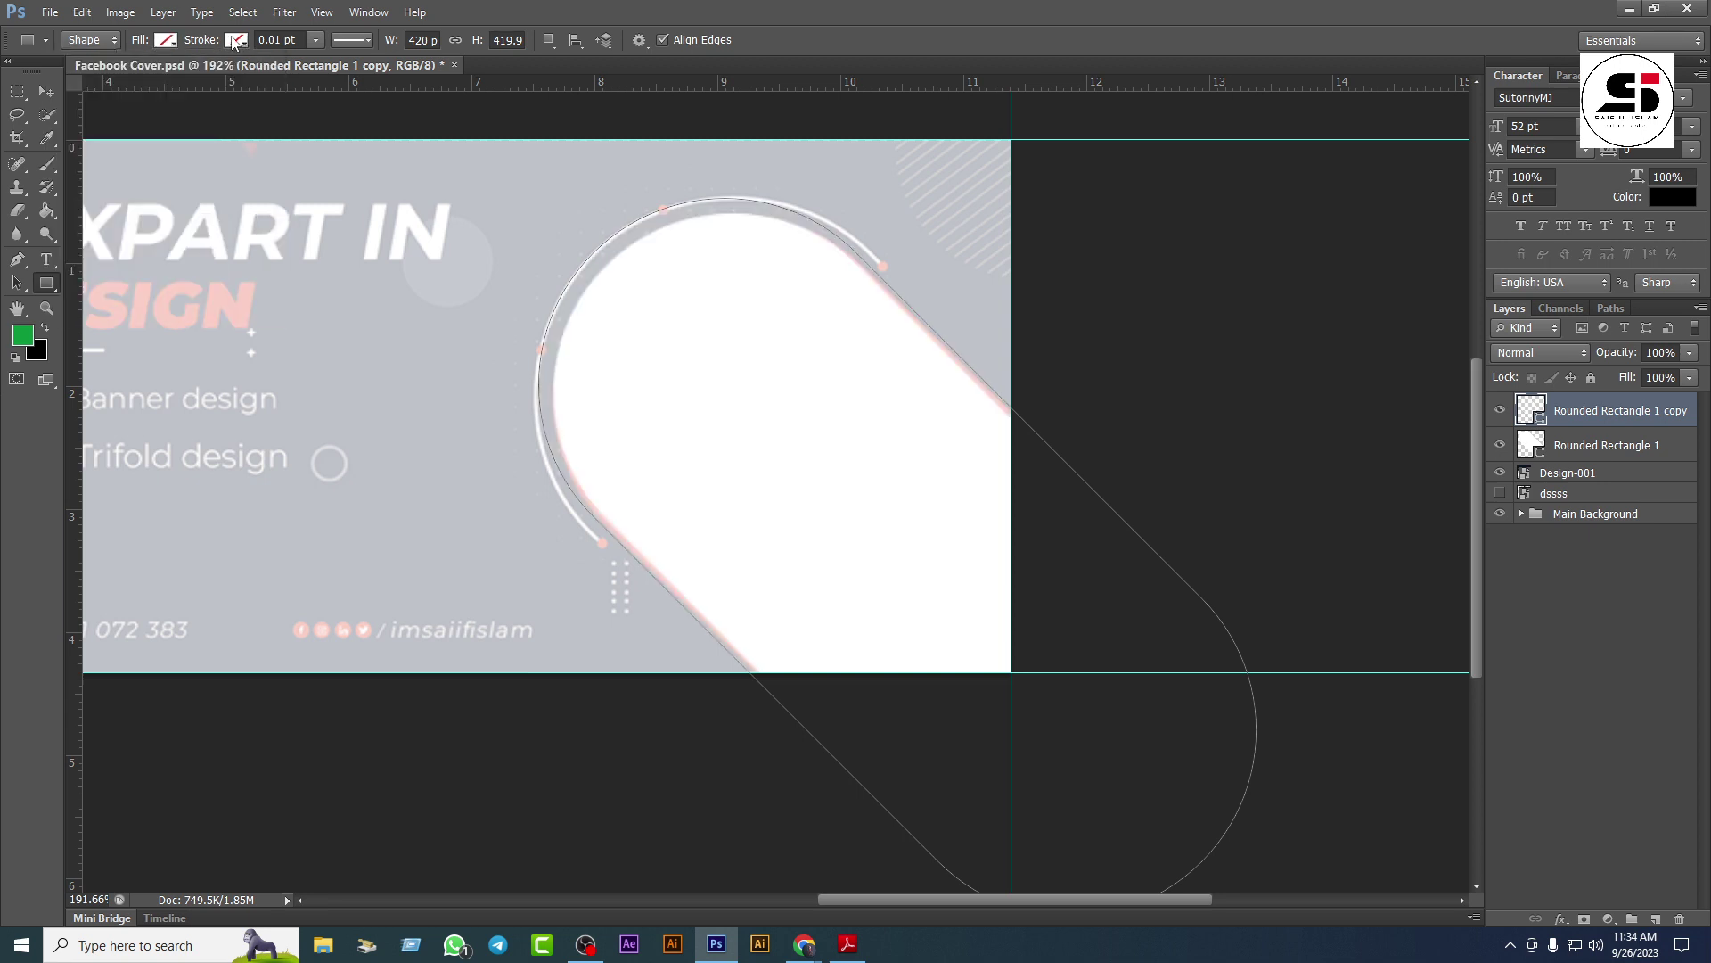
click(234, 42)
click(212, 144)
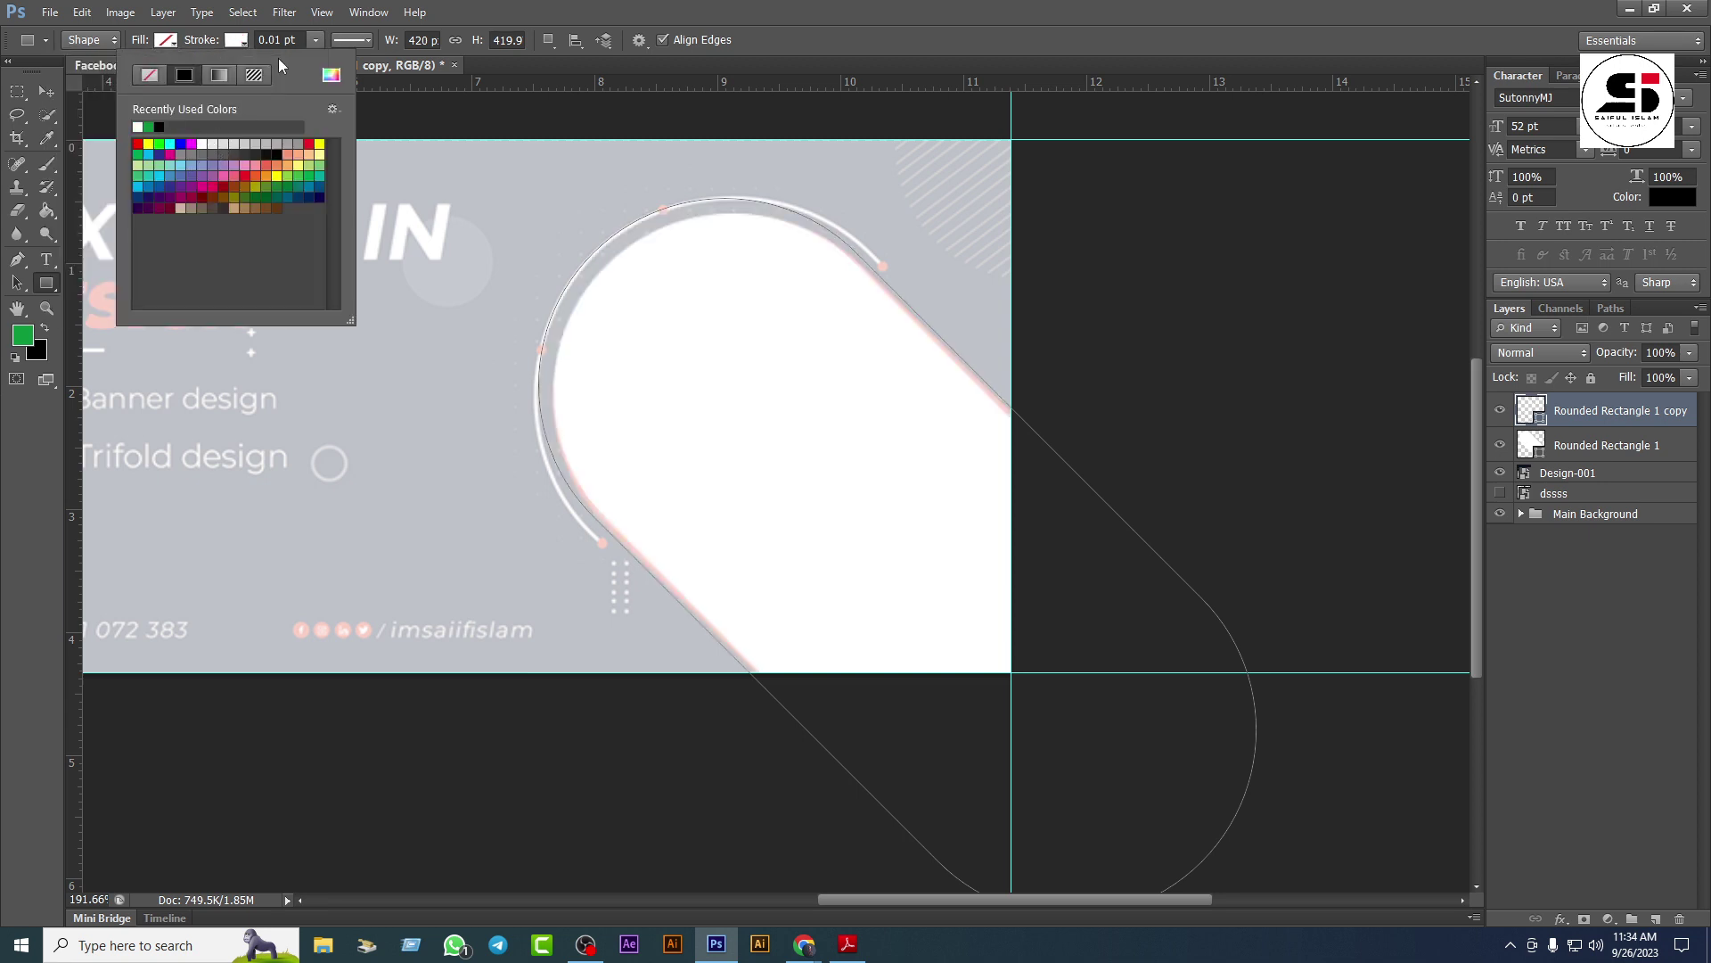
Step: Set the copy's stroke width to 2 pt
click(301, 45)
drag(297, 40, 256, 40)
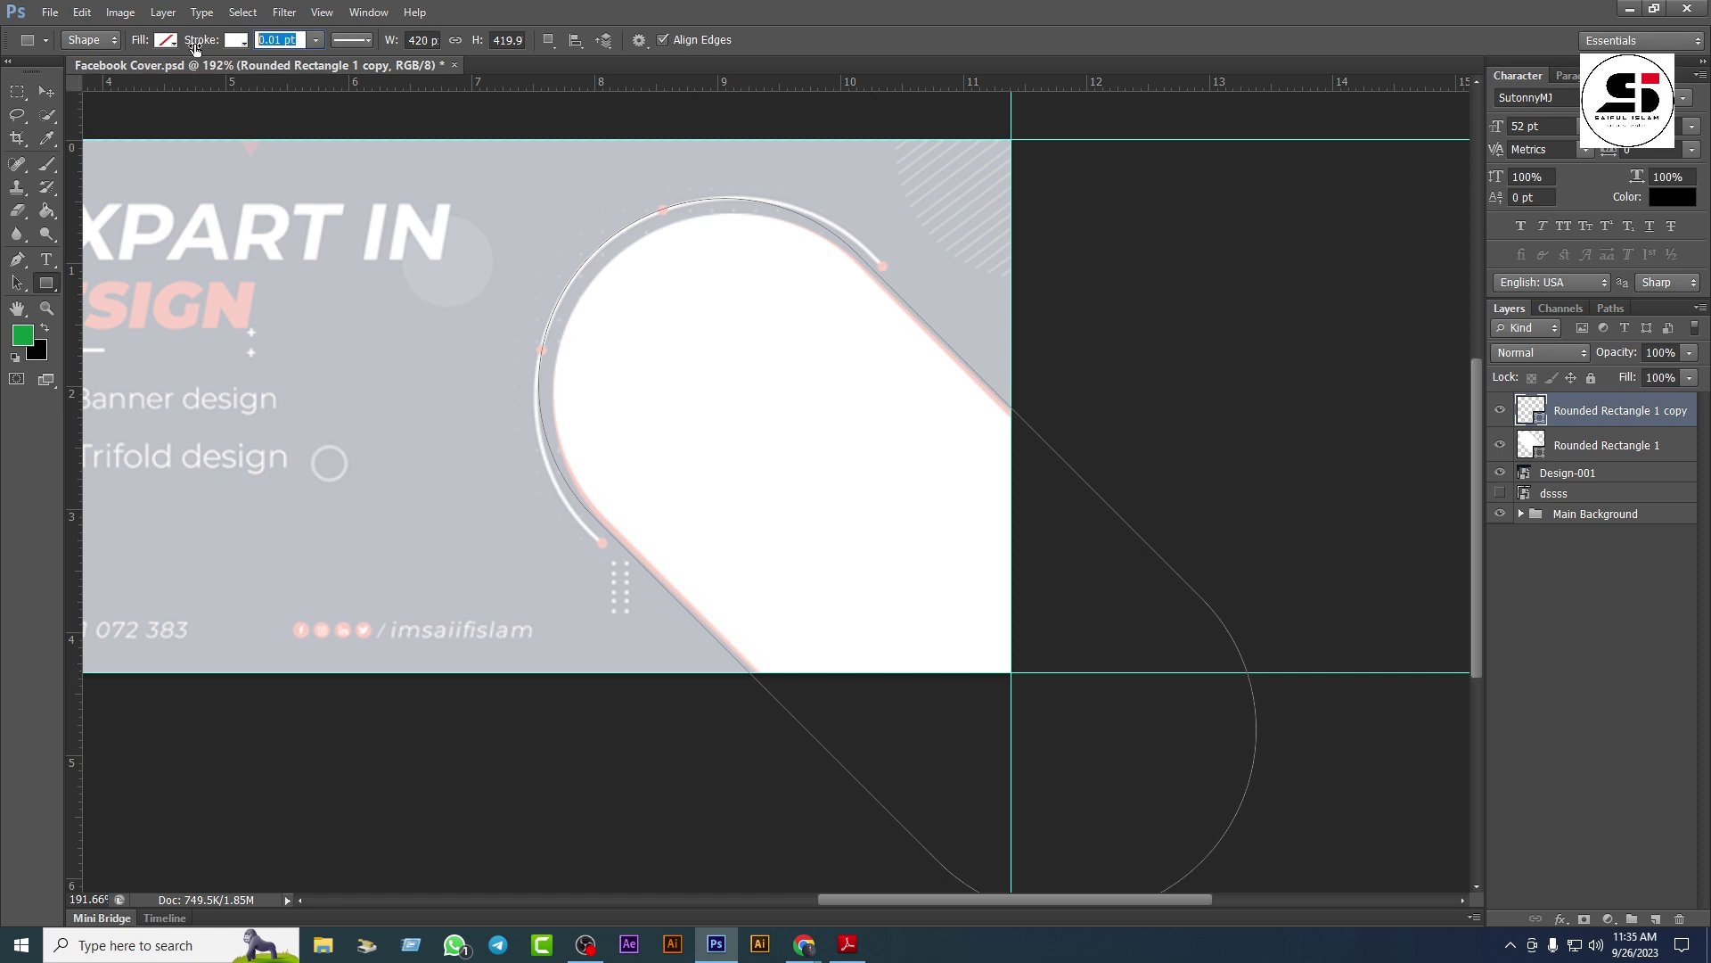
text(1)
key(Return)
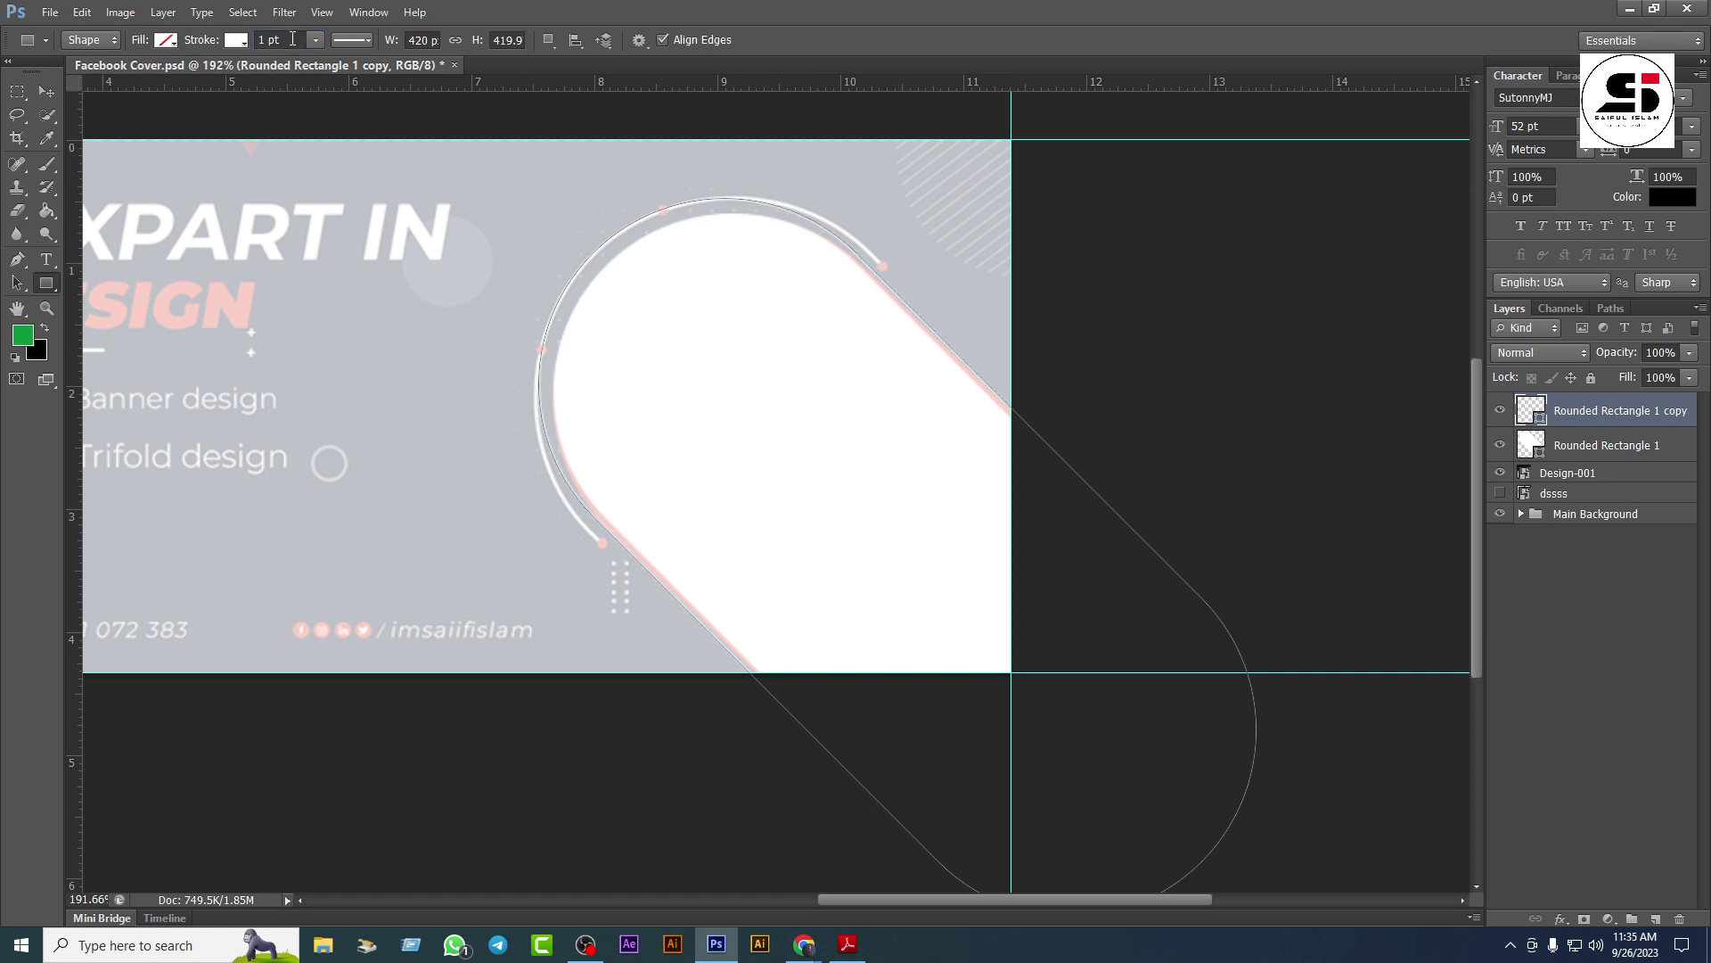
drag(292, 39, 197, 29)
key(Return)
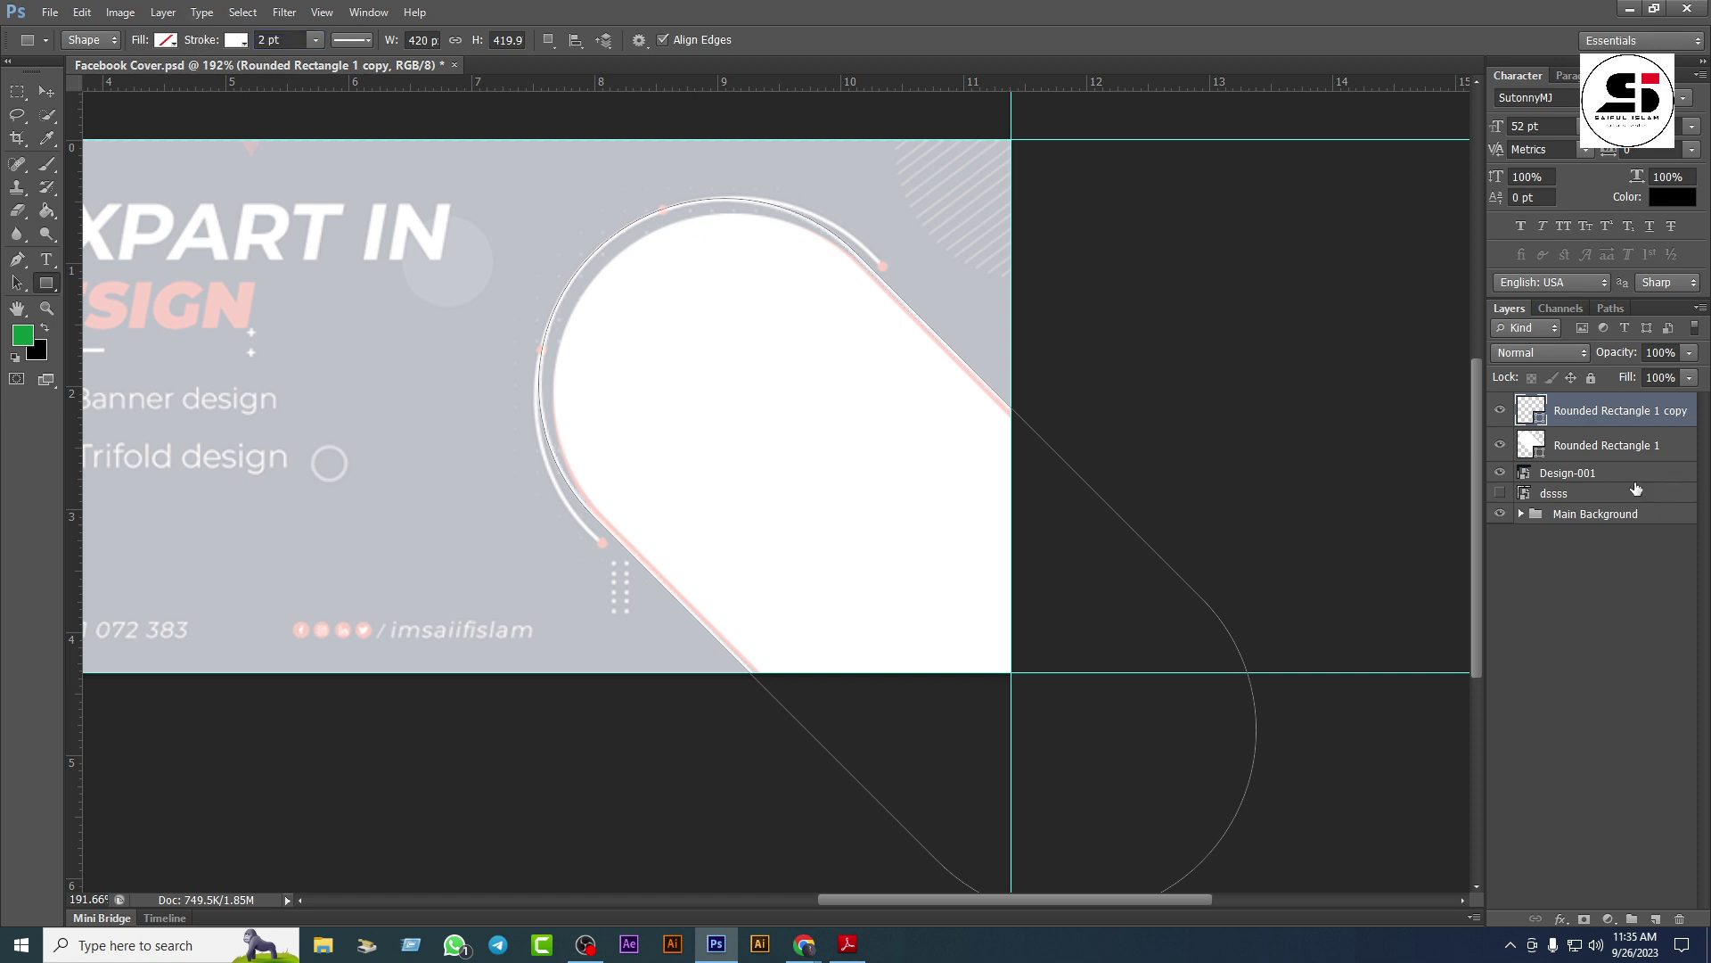
click(1578, 449)
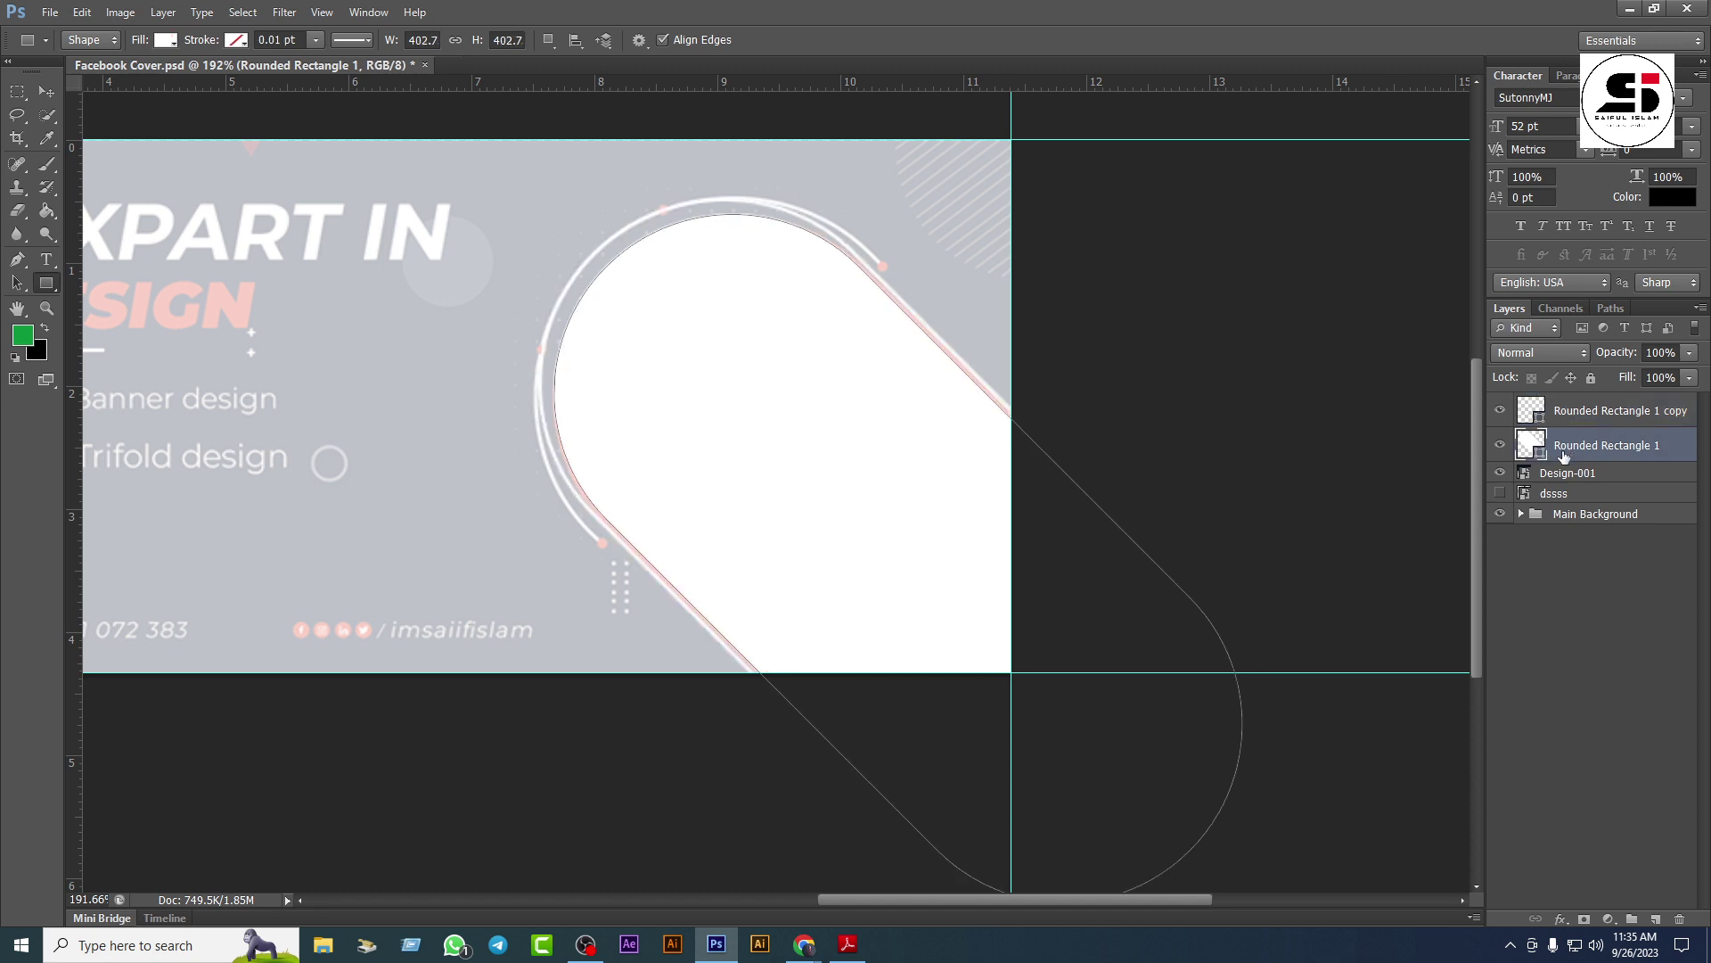
Step: Hide the filled Rounded Rectangle 1 layer and rename the outline copy layer 'Stocke'
click(1501, 445)
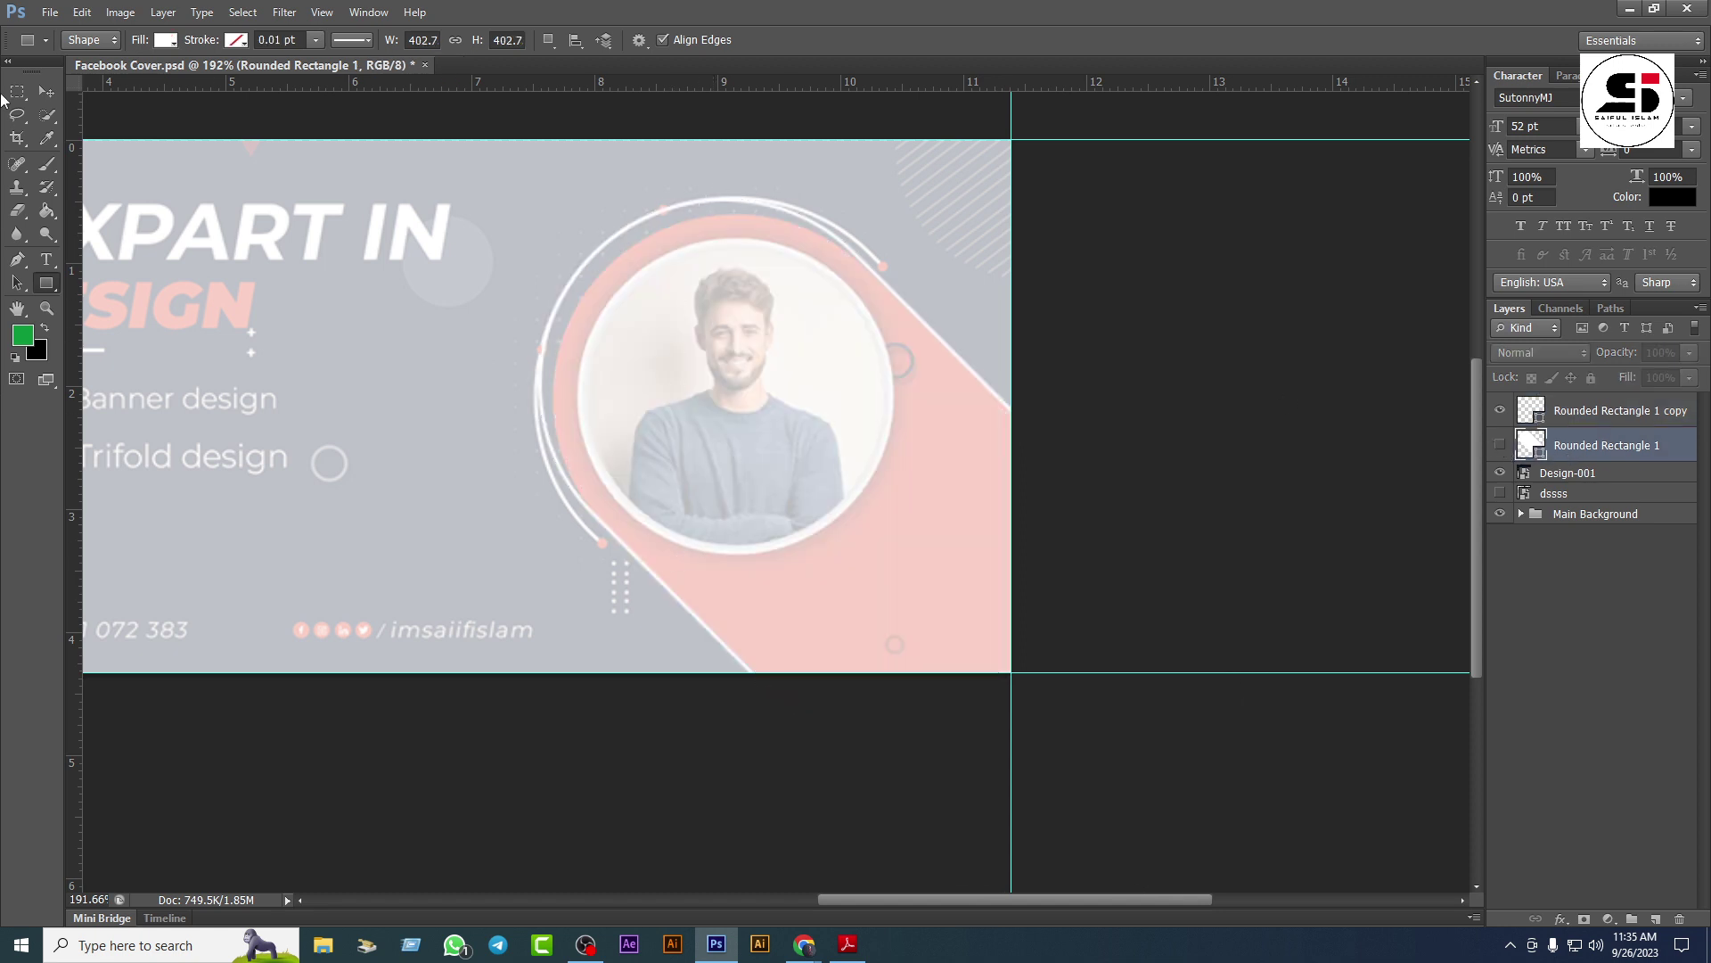
click(44, 90)
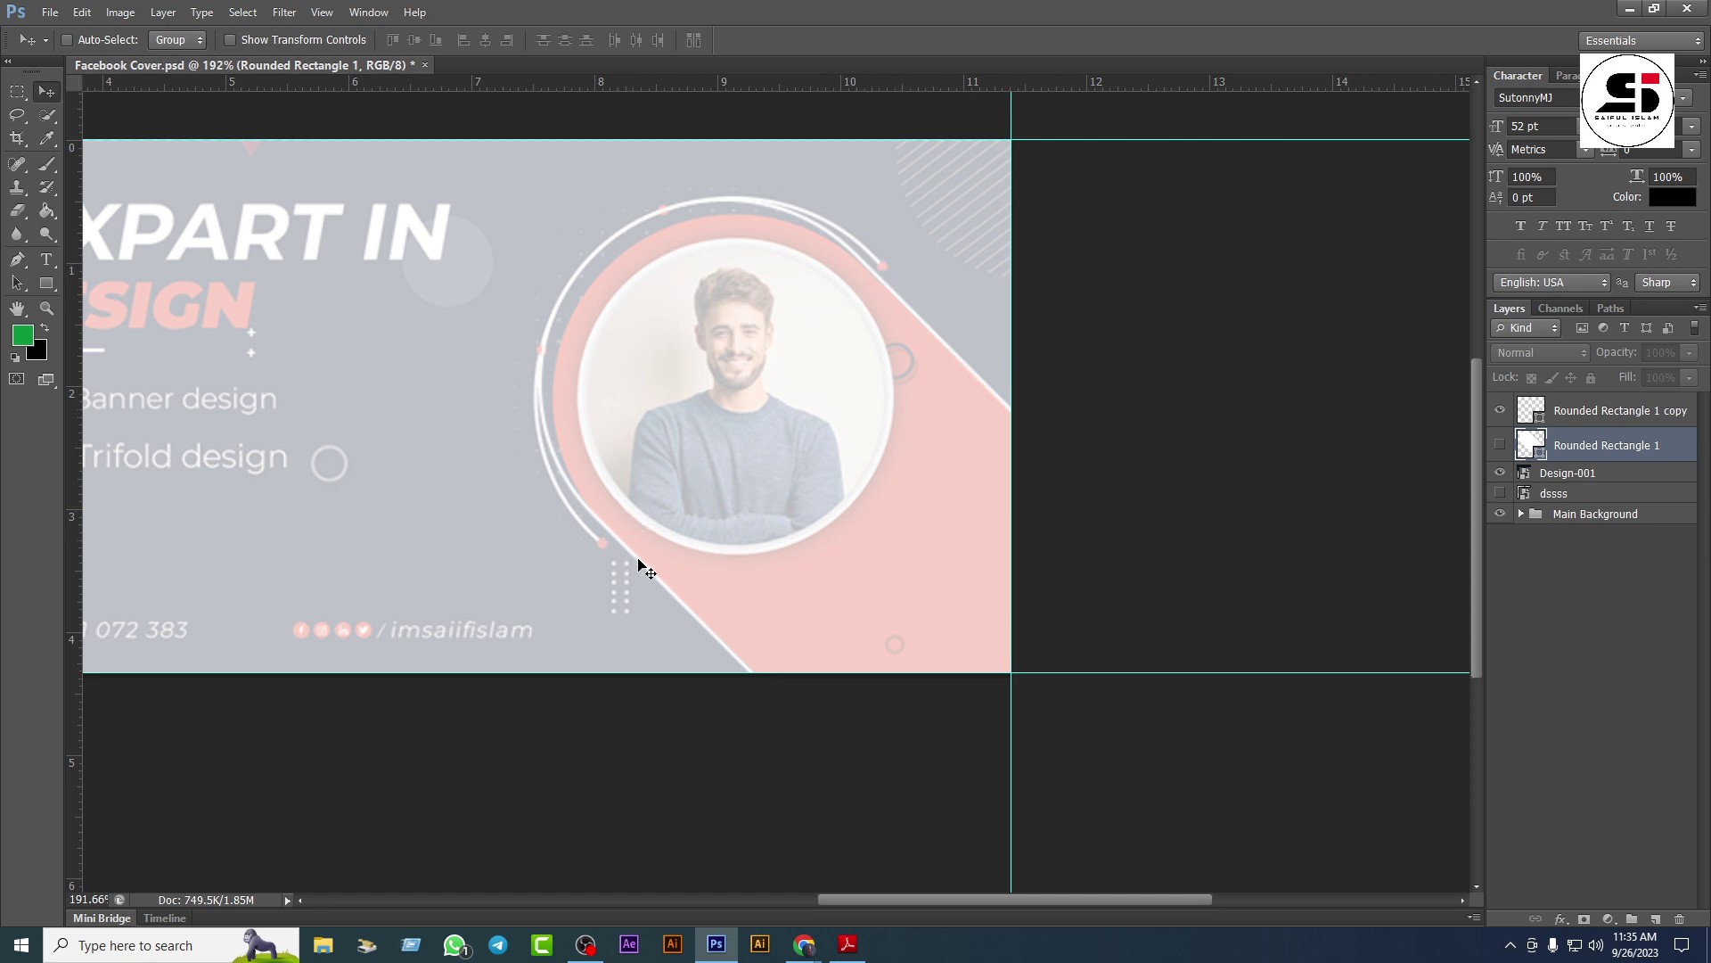
click(1576, 410)
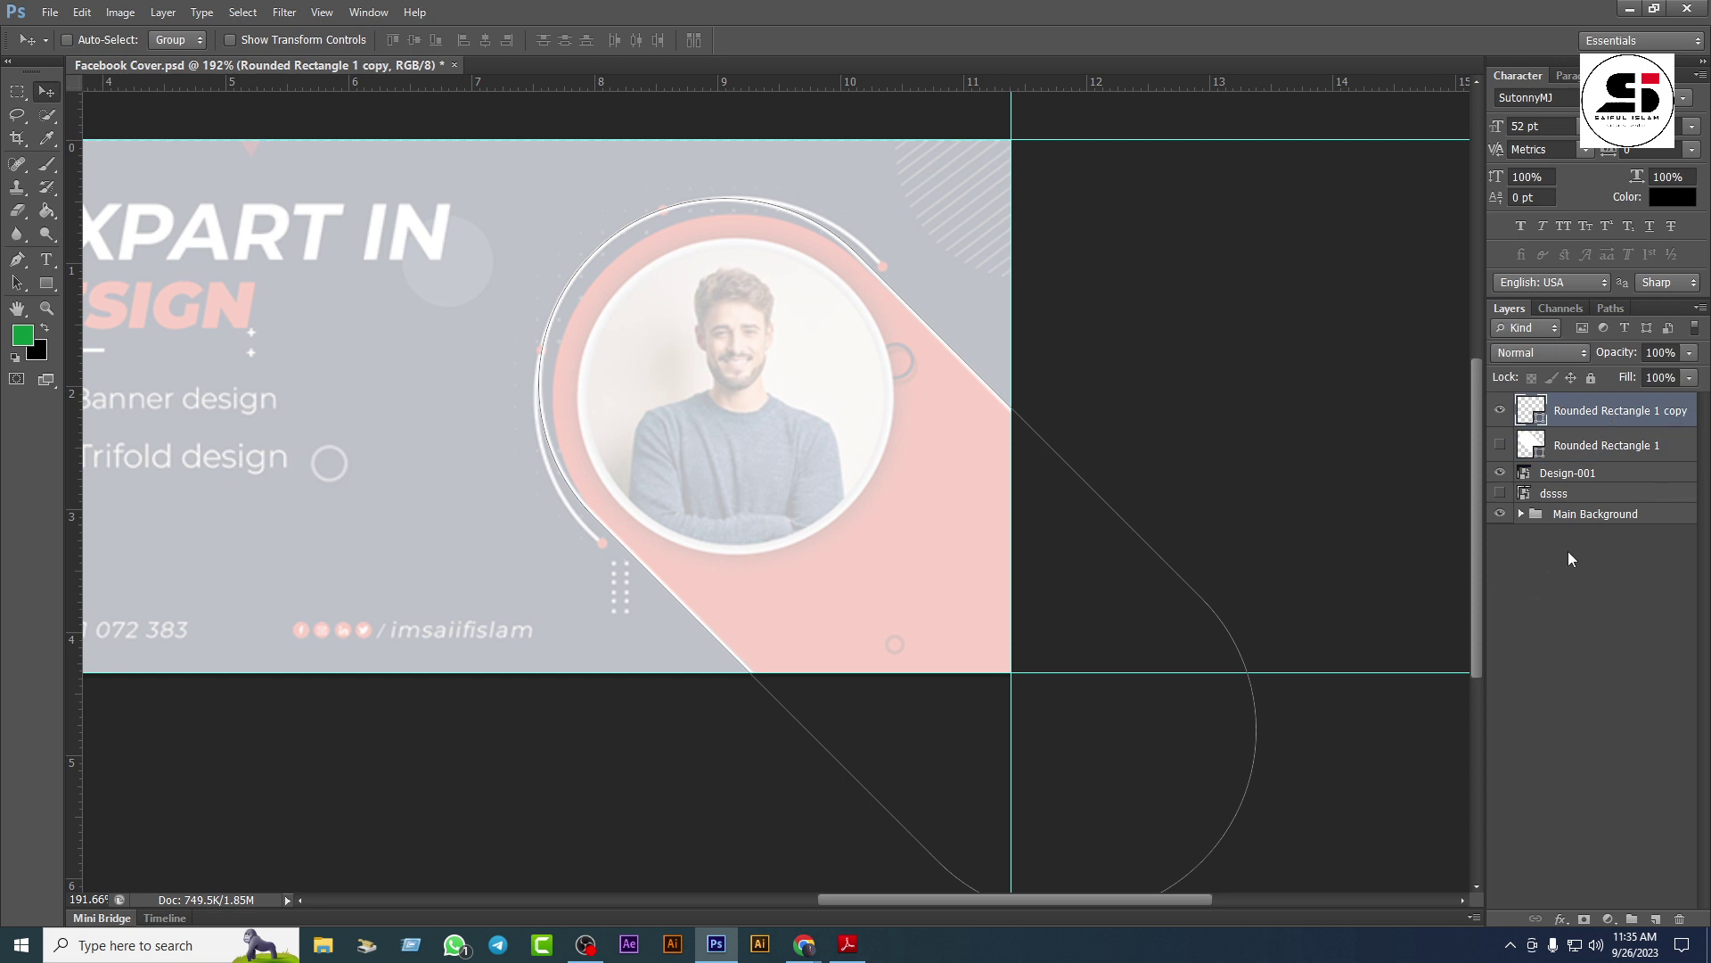
double_click(1616, 410)
text(Stocke)
key(Return)
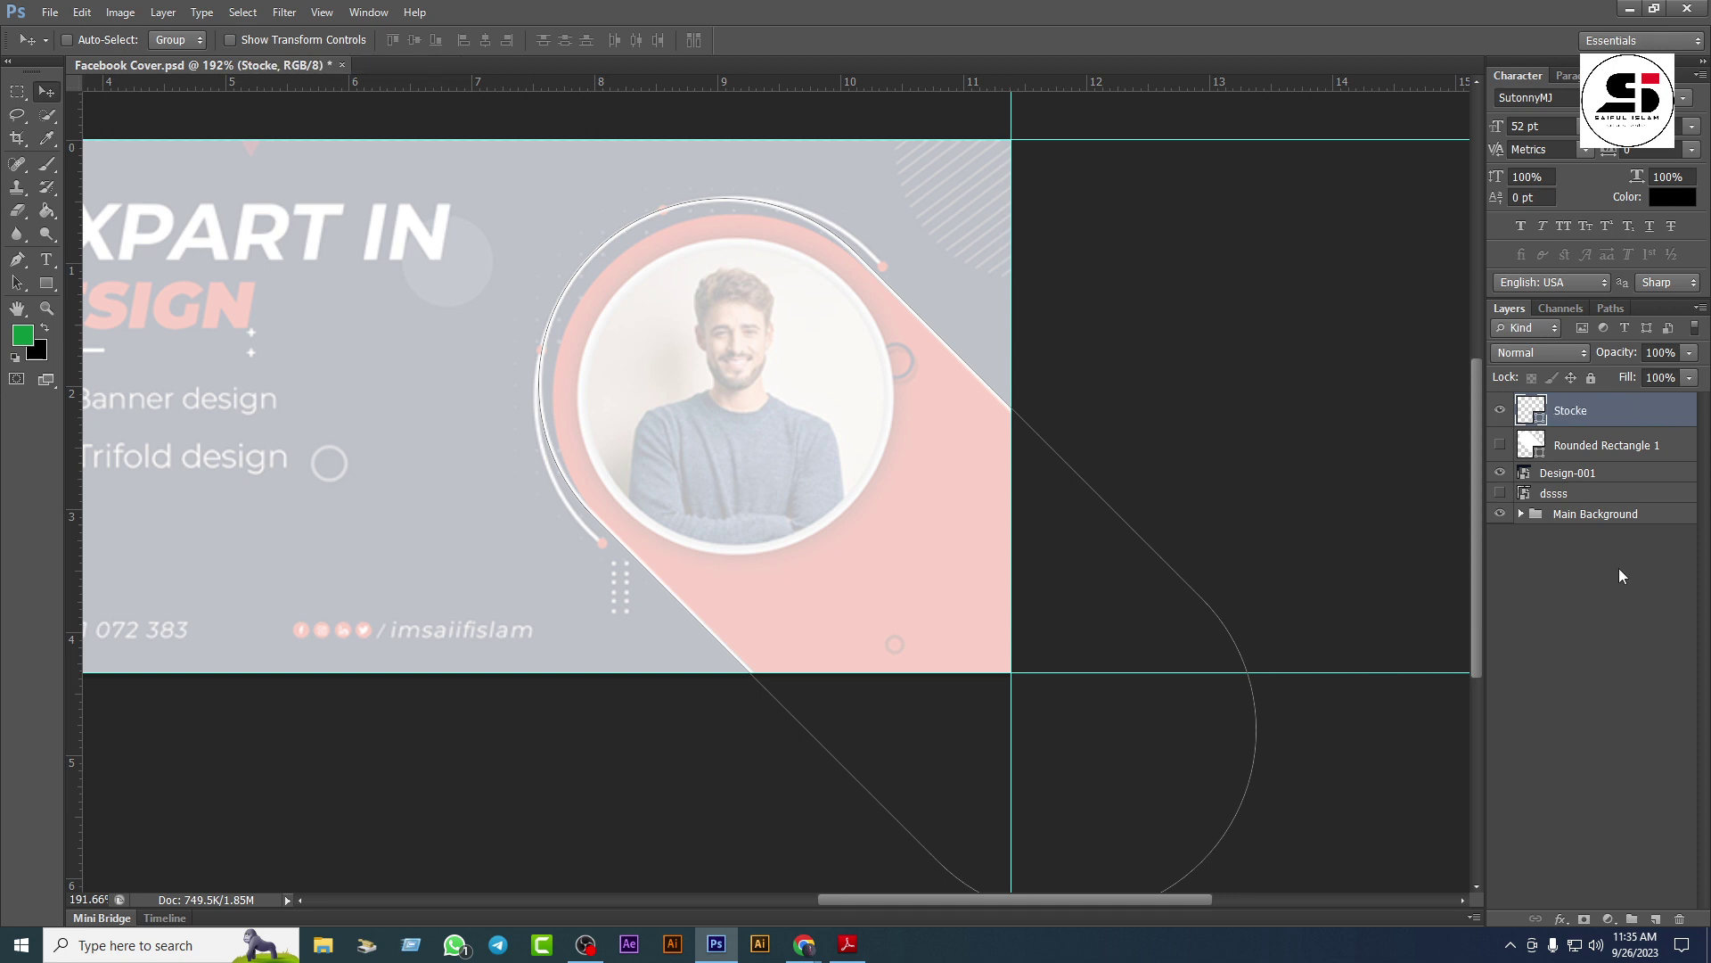
Step: Add a layer mask to the Stocke layer
click(1591, 921)
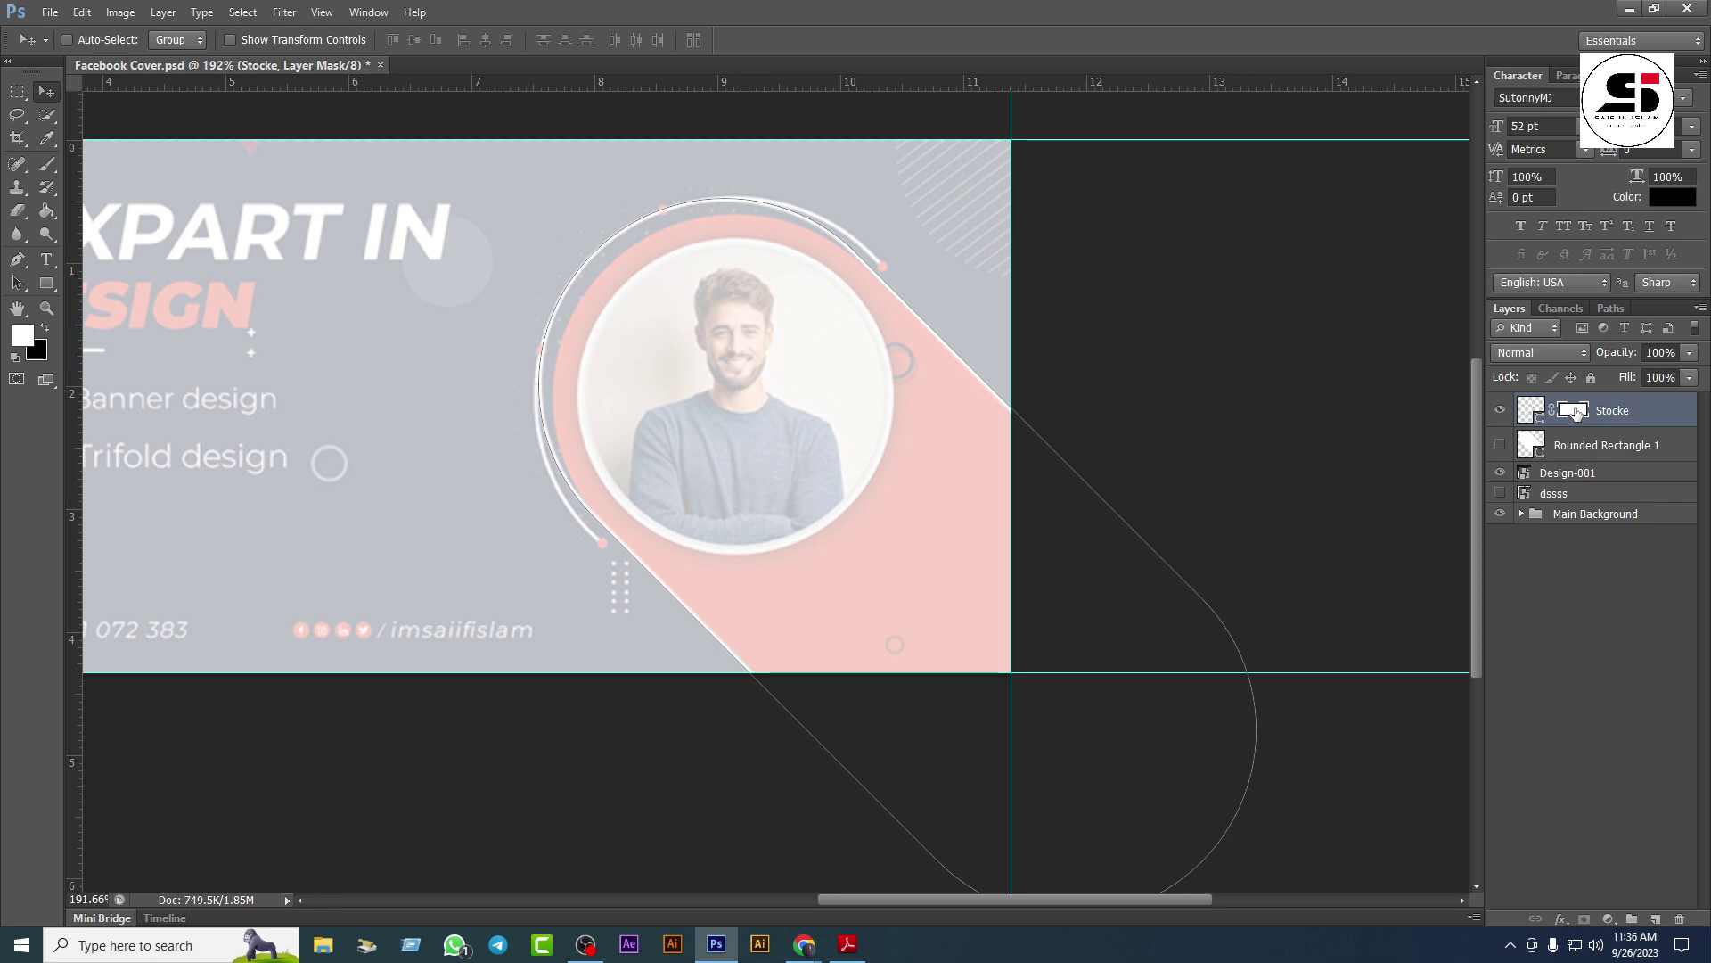
click(586, 945)
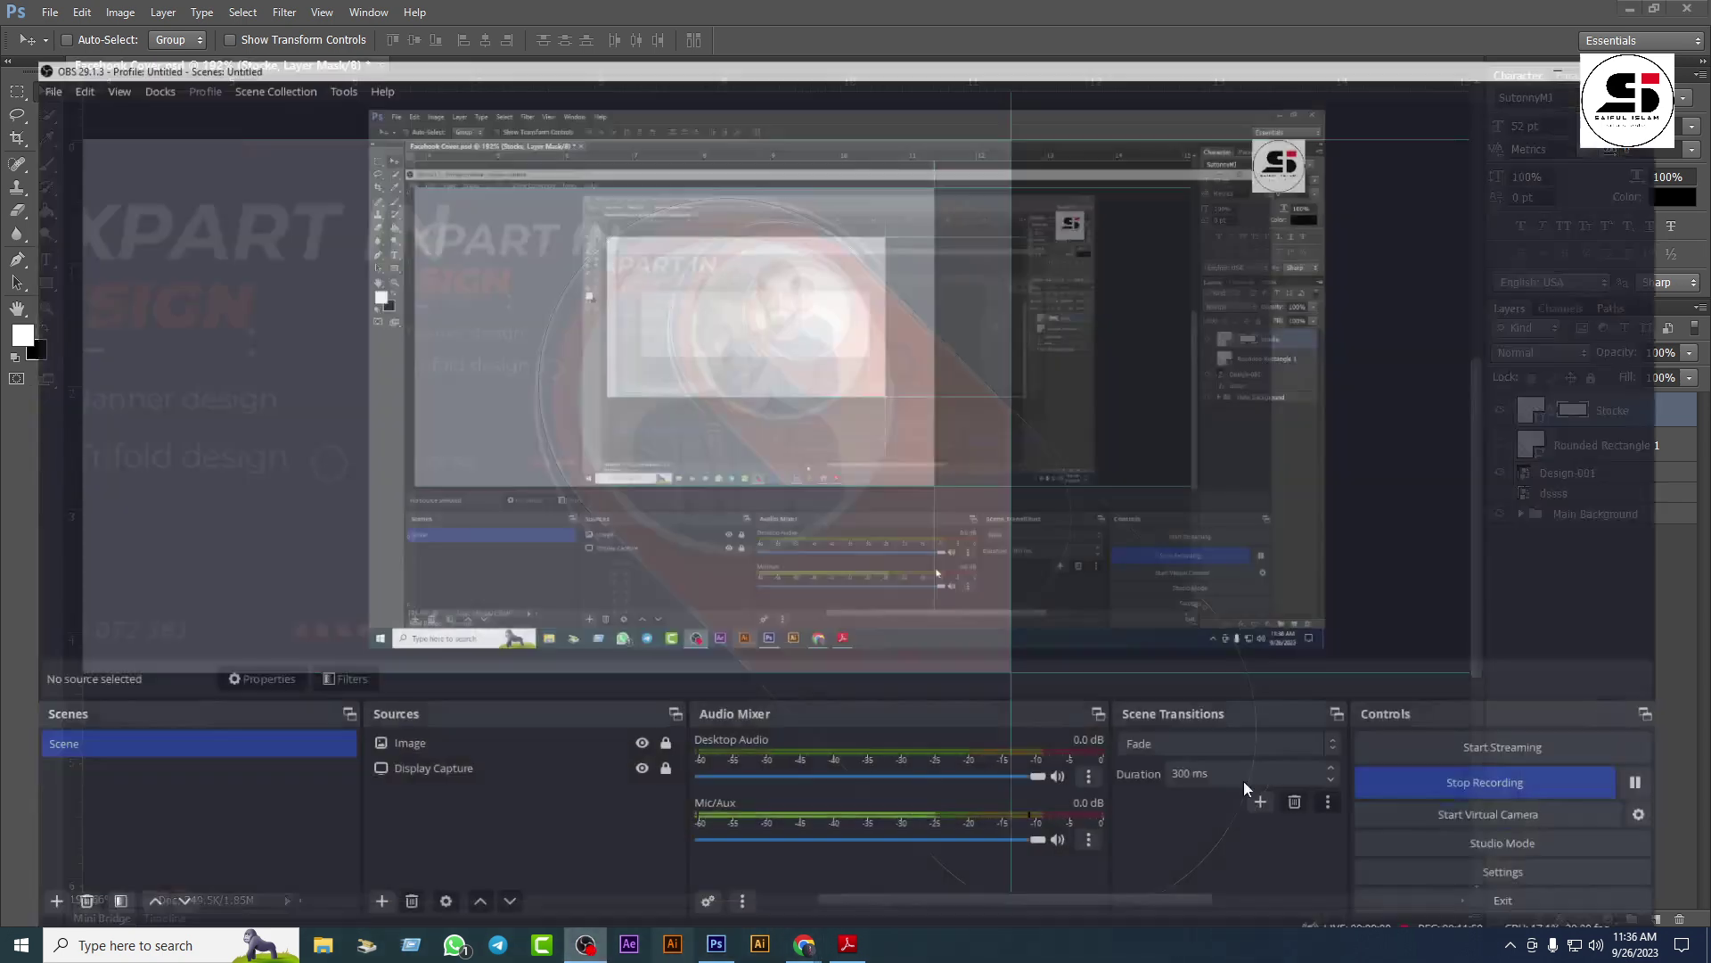
click(1690, 764)
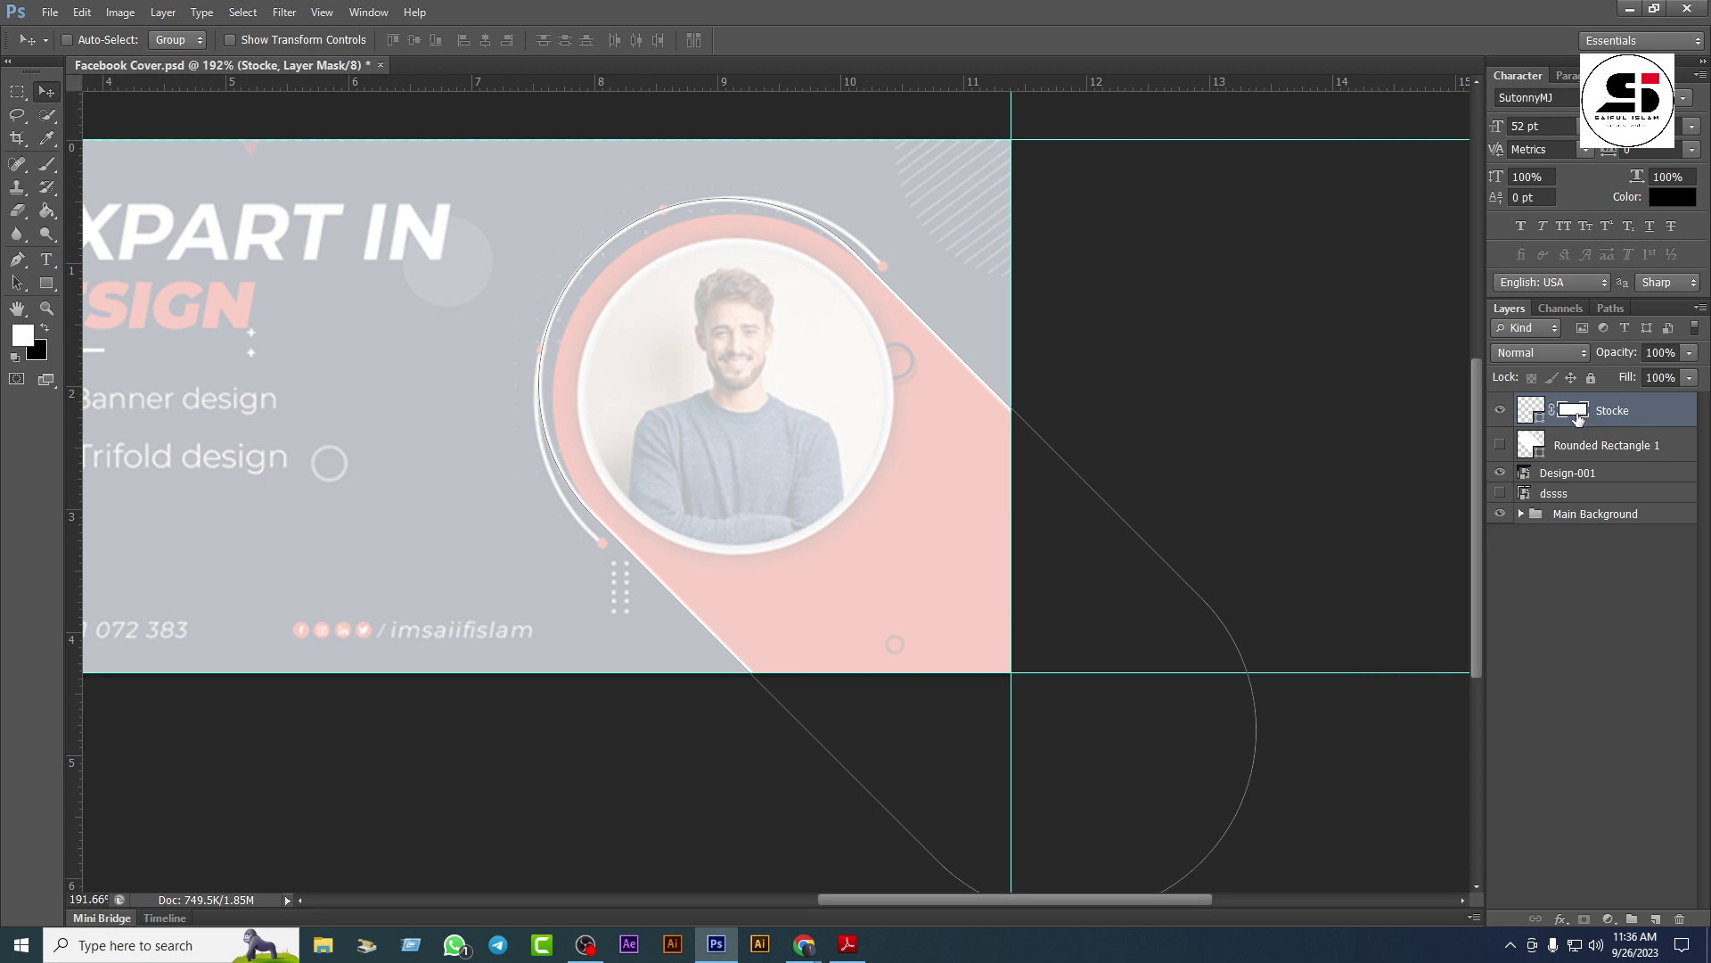
Step: Paint black with a 35 px brush over the white line along the diagonal edge
click(50, 166)
click(139, 164)
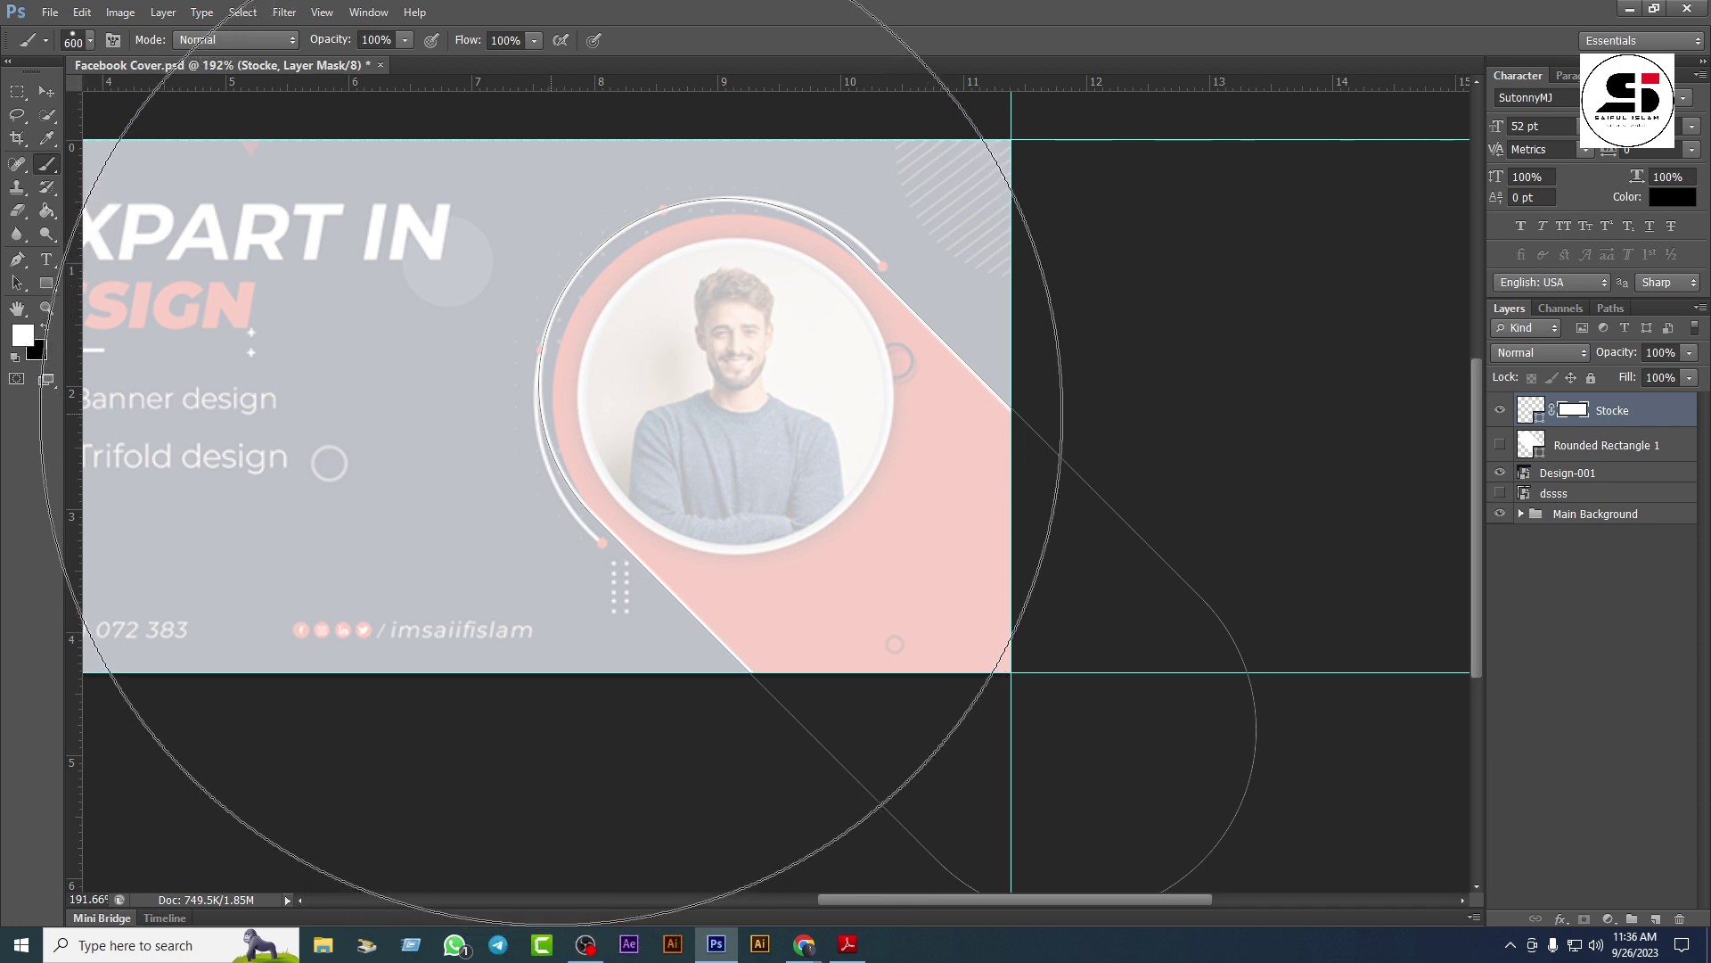
key(bracketleft)
key(bracketleft)
key(bracketleft)
key(bracketleft)
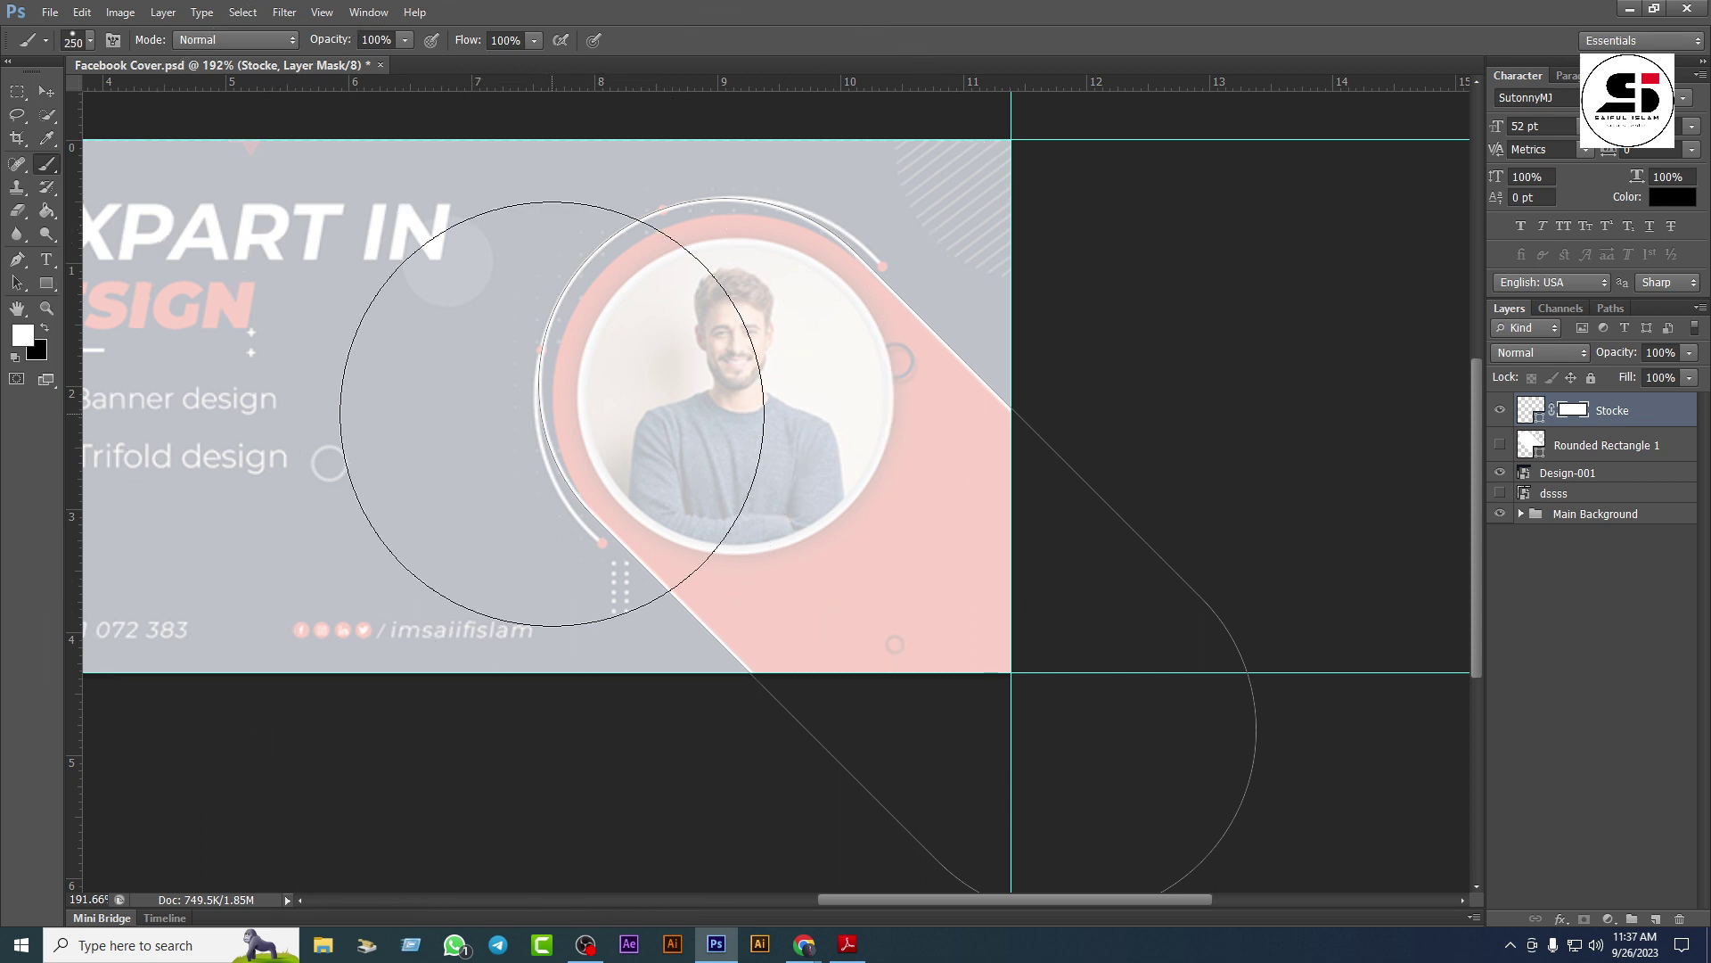
key(bracketleft)
key(bracketleft)
key(bracketleft)
key(bracketleft)
key(bracketleft)
key(bracketleft)
key(bracketleft)
key(bracketleft)
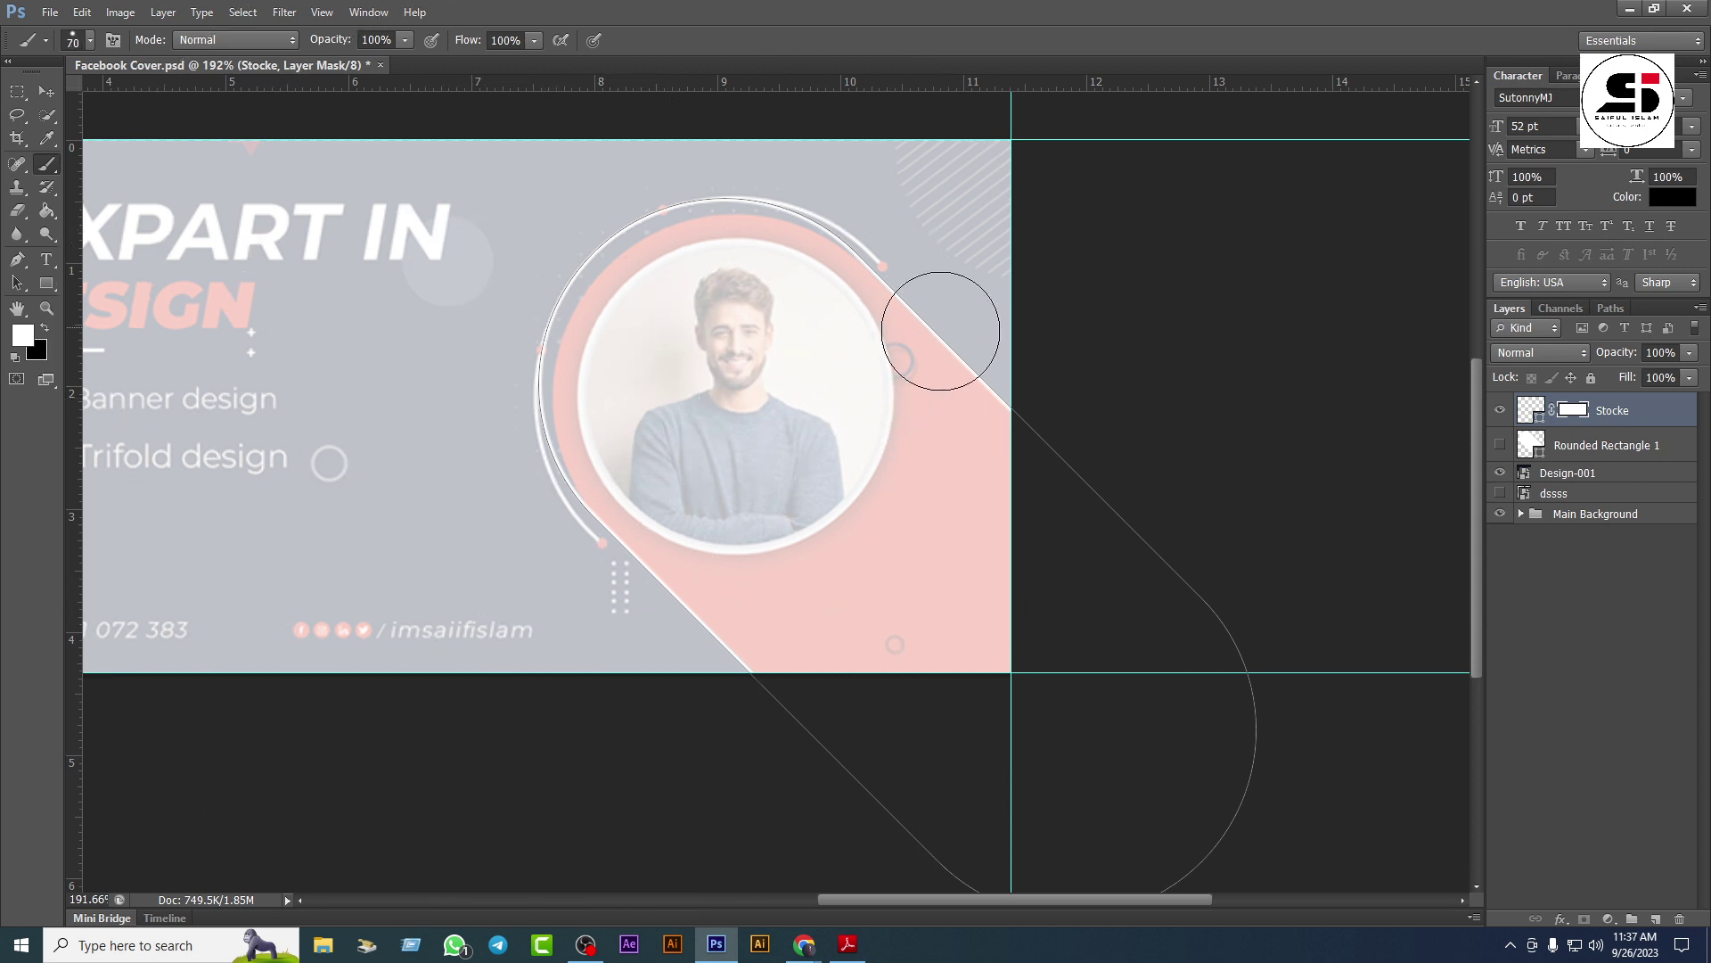
key(bracketleft)
key(bracketleft)
key(bracketleft)
key(bracketleft)
key(bracketleft)
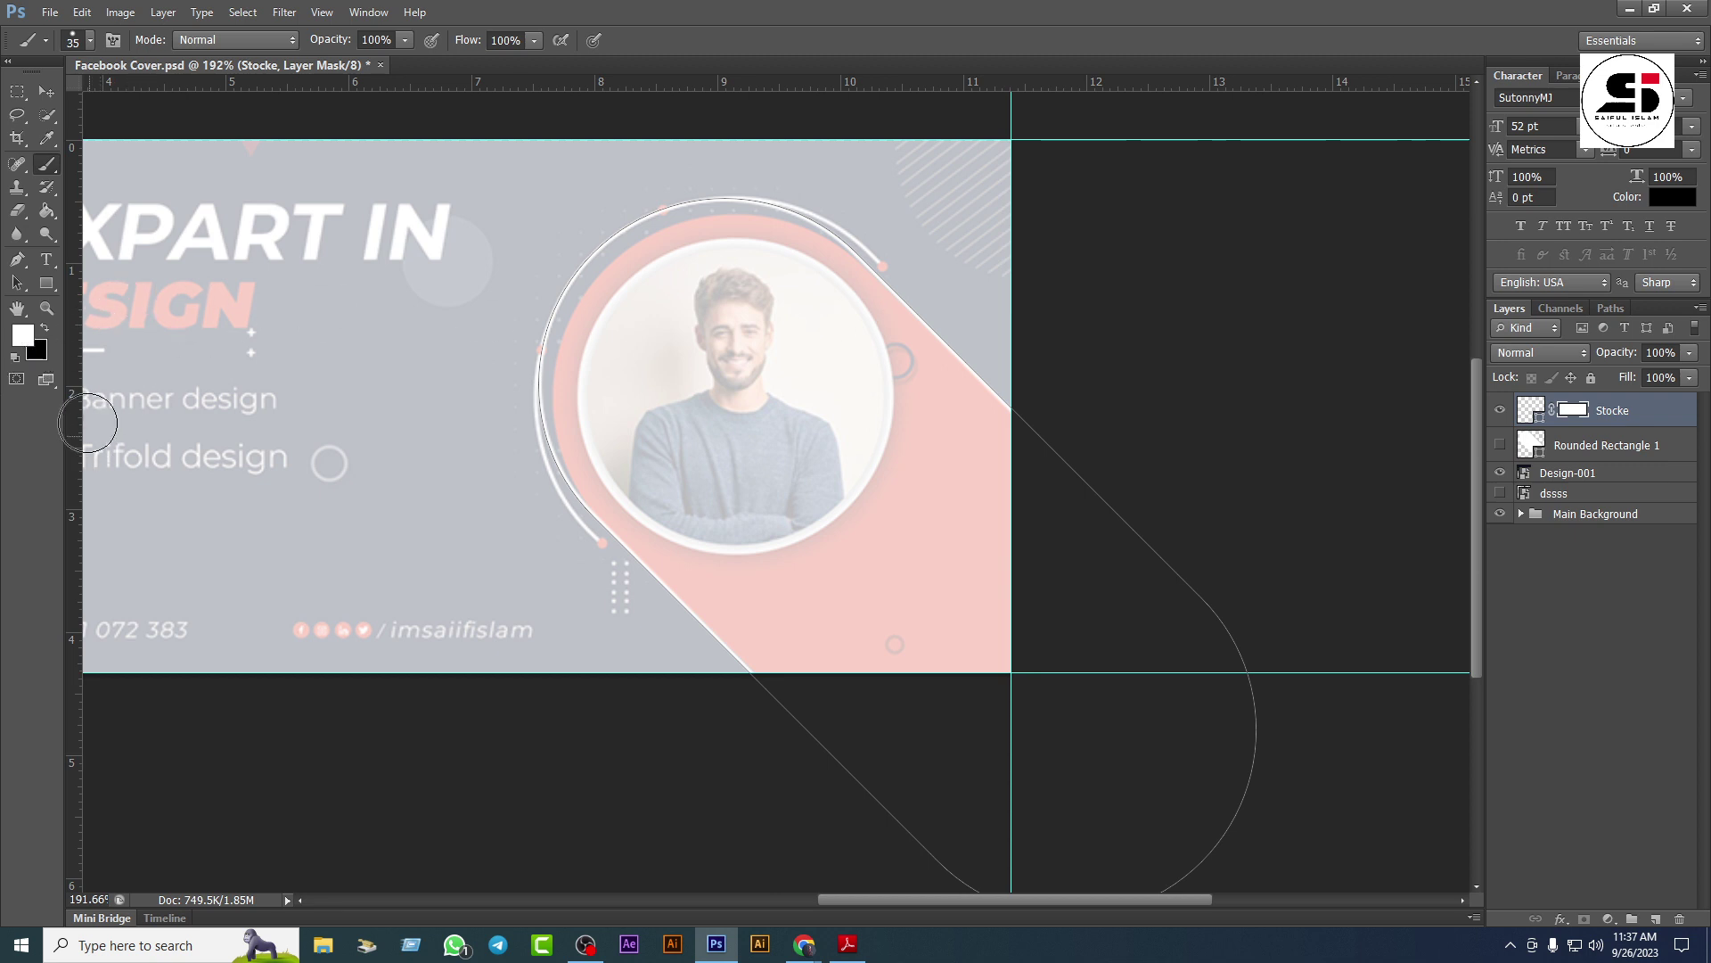
click(44, 327)
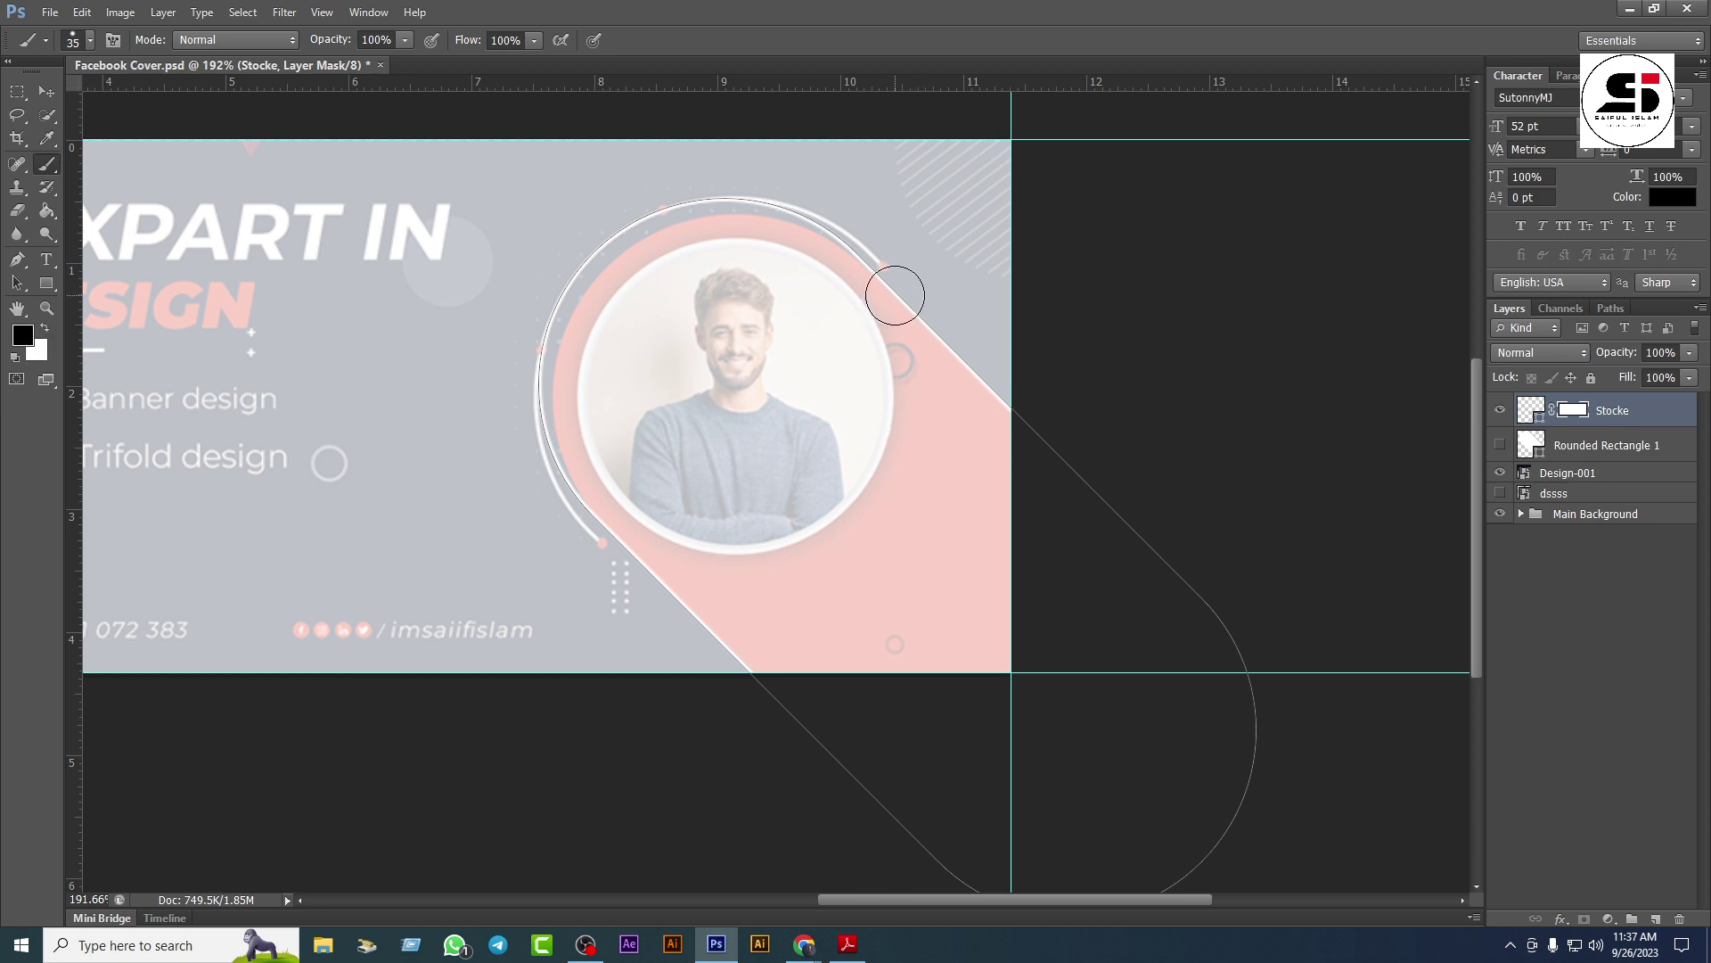
mouse_move(895, 295)
mouse_down()
mouse_move(1165, 542)
mouse_move(1250, 718)
mouse_move(1260, 789)
mouse_move(1225, 857)
mouse_move(1160, 886)
mouse_move(1043, 904)
mouse_move(967, 886)
mouse_move(807, 691)
mouse_move(624, 586)
mouse_move(652, 575)
mouse_move(636, 555)
mouse_move(746, 671)
mouse_up()
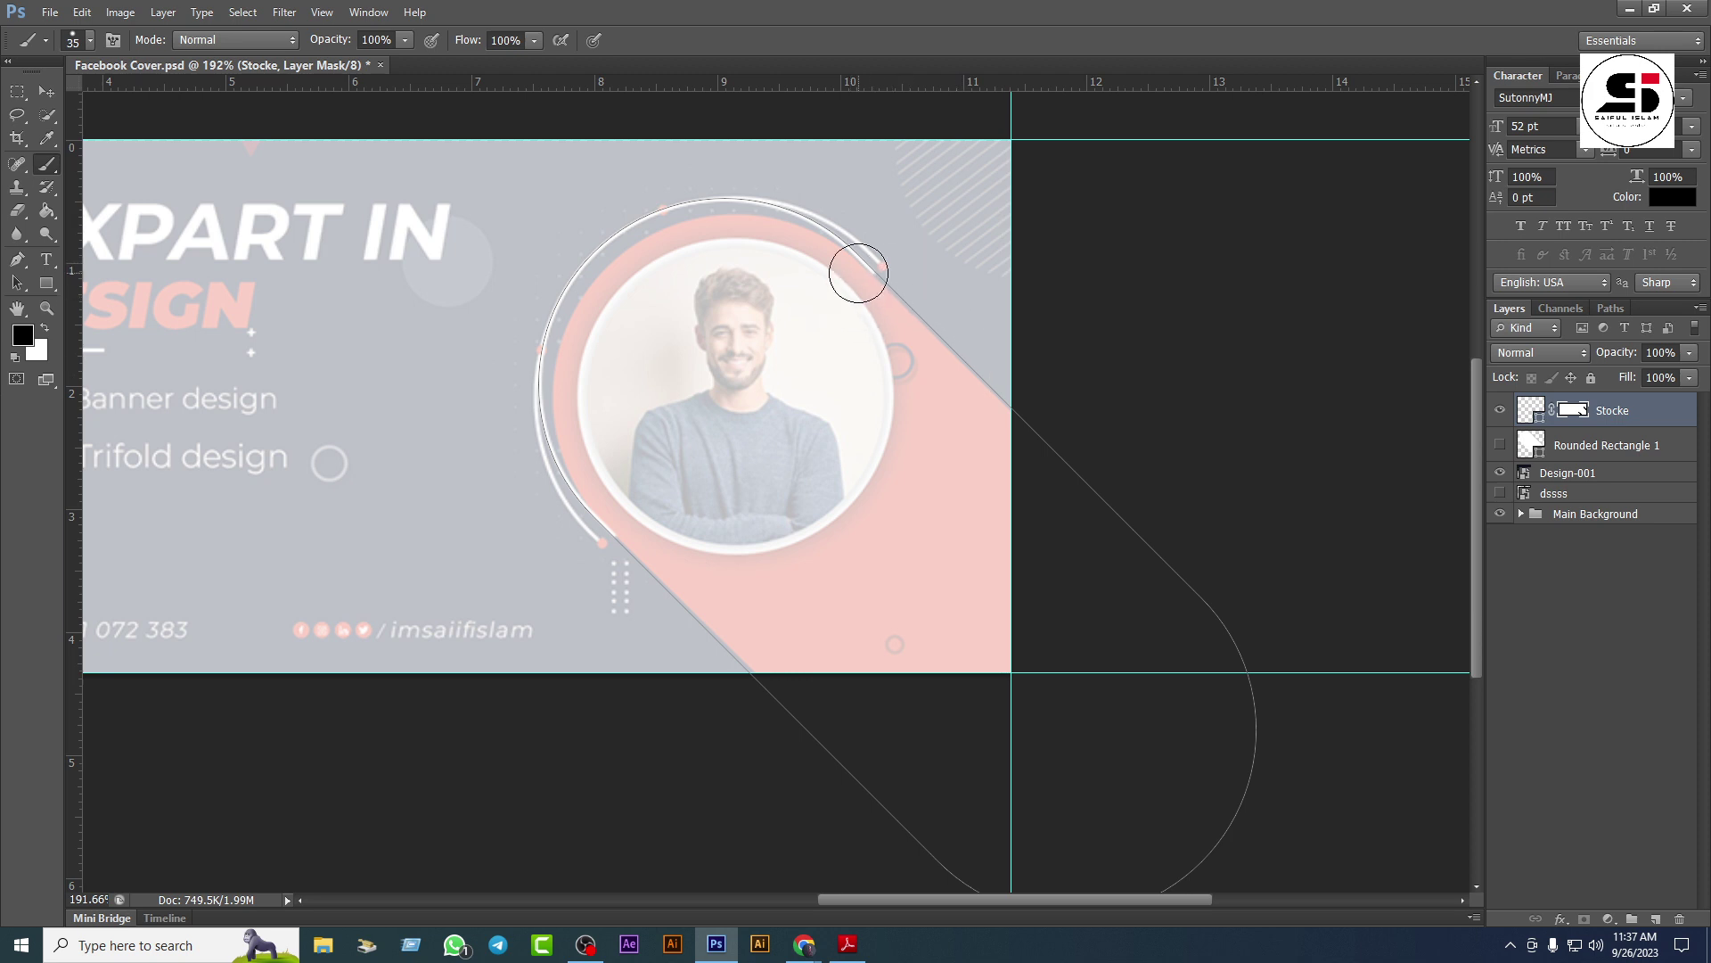
Step: With Direct Selection, drag the arc's upper anchor up-right and lower-left anchor slightly down-left
click(18, 282)
click(104, 297)
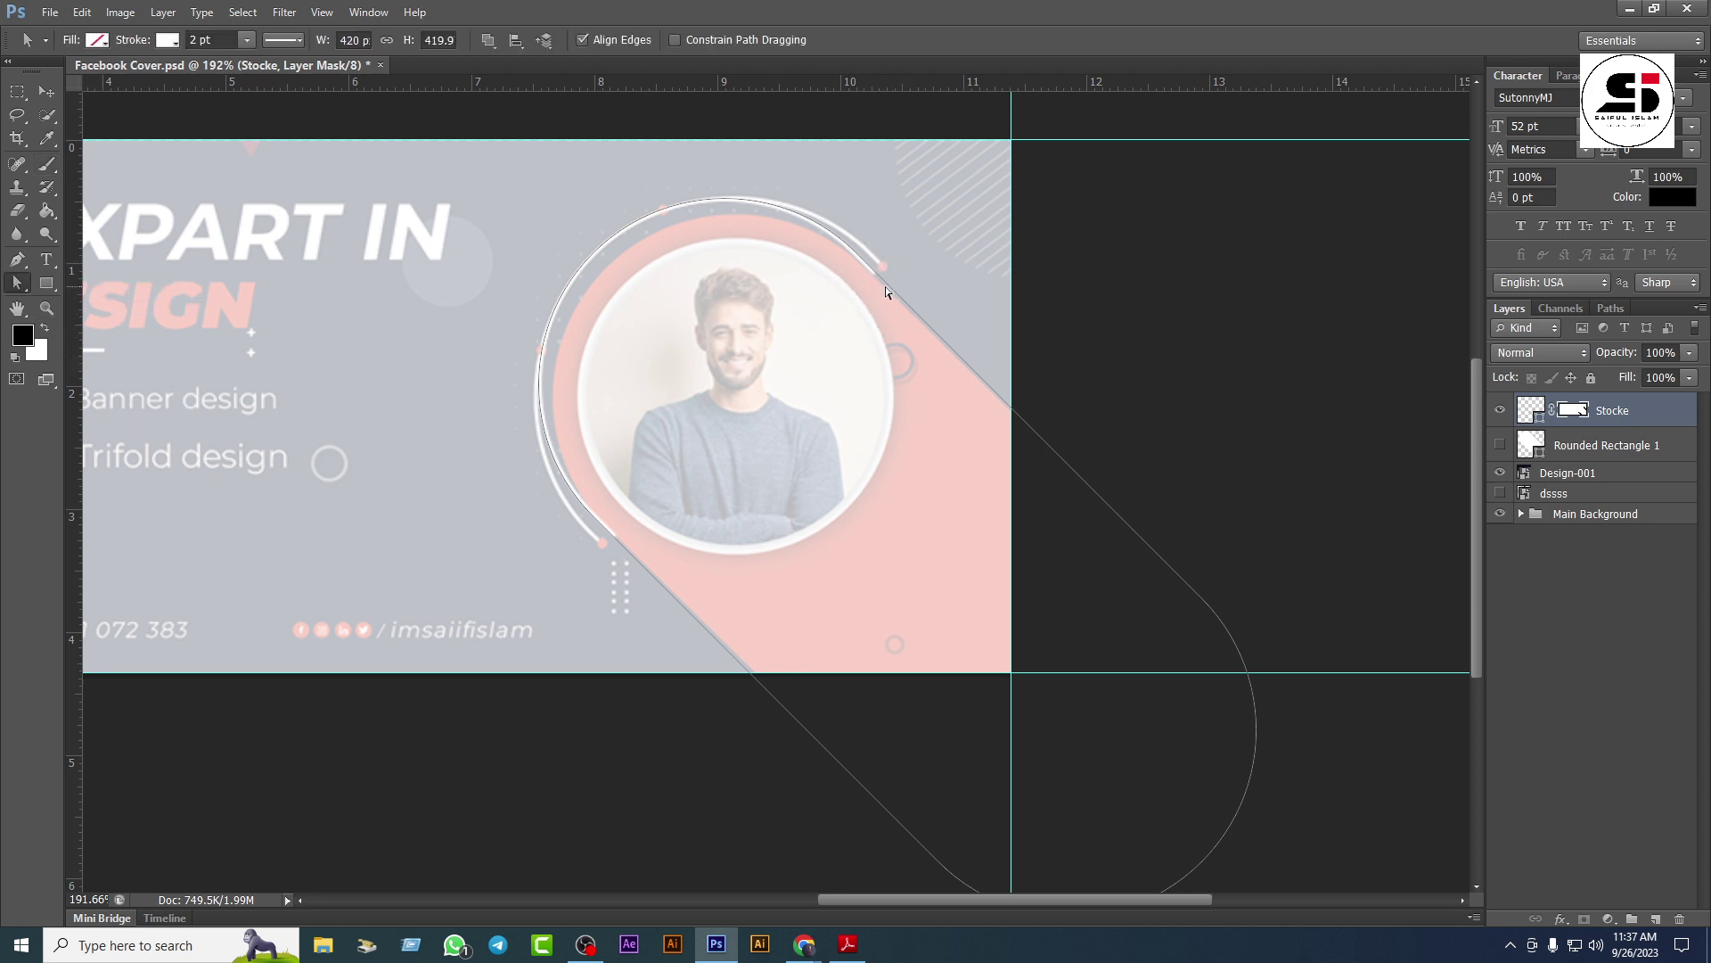
click(855, 256)
click(857, 254)
click(858, 255)
drag(859, 254, 867, 250)
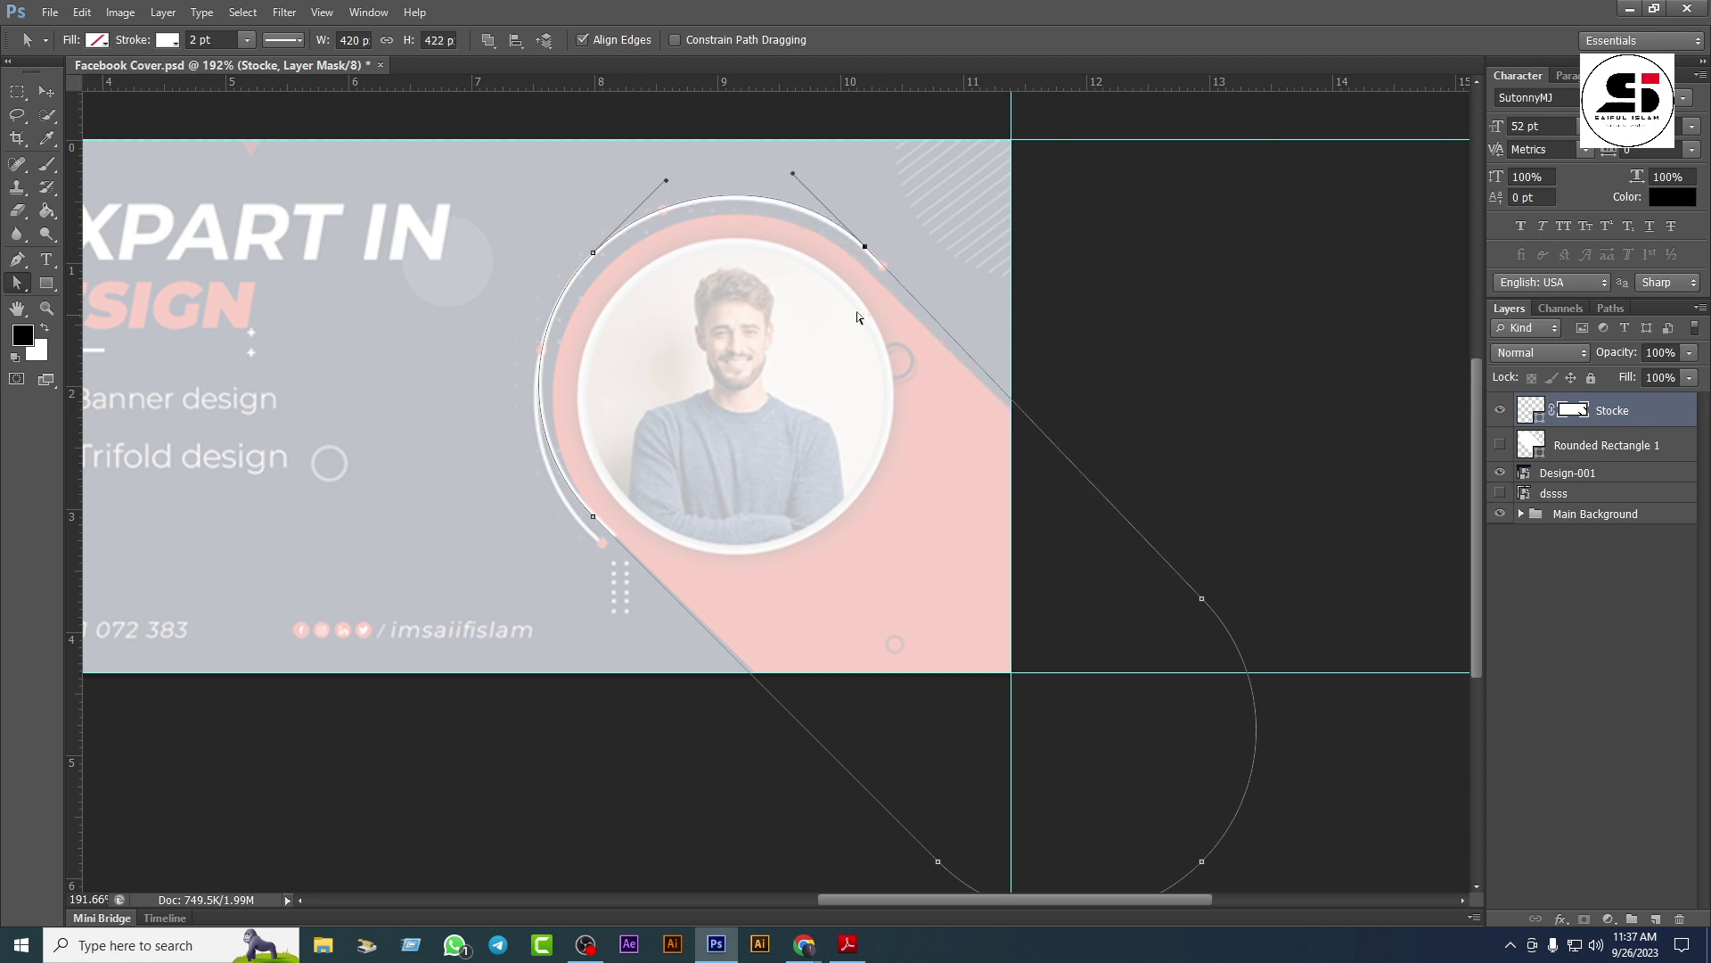
click(593, 516)
drag(592, 515, 584, 527)
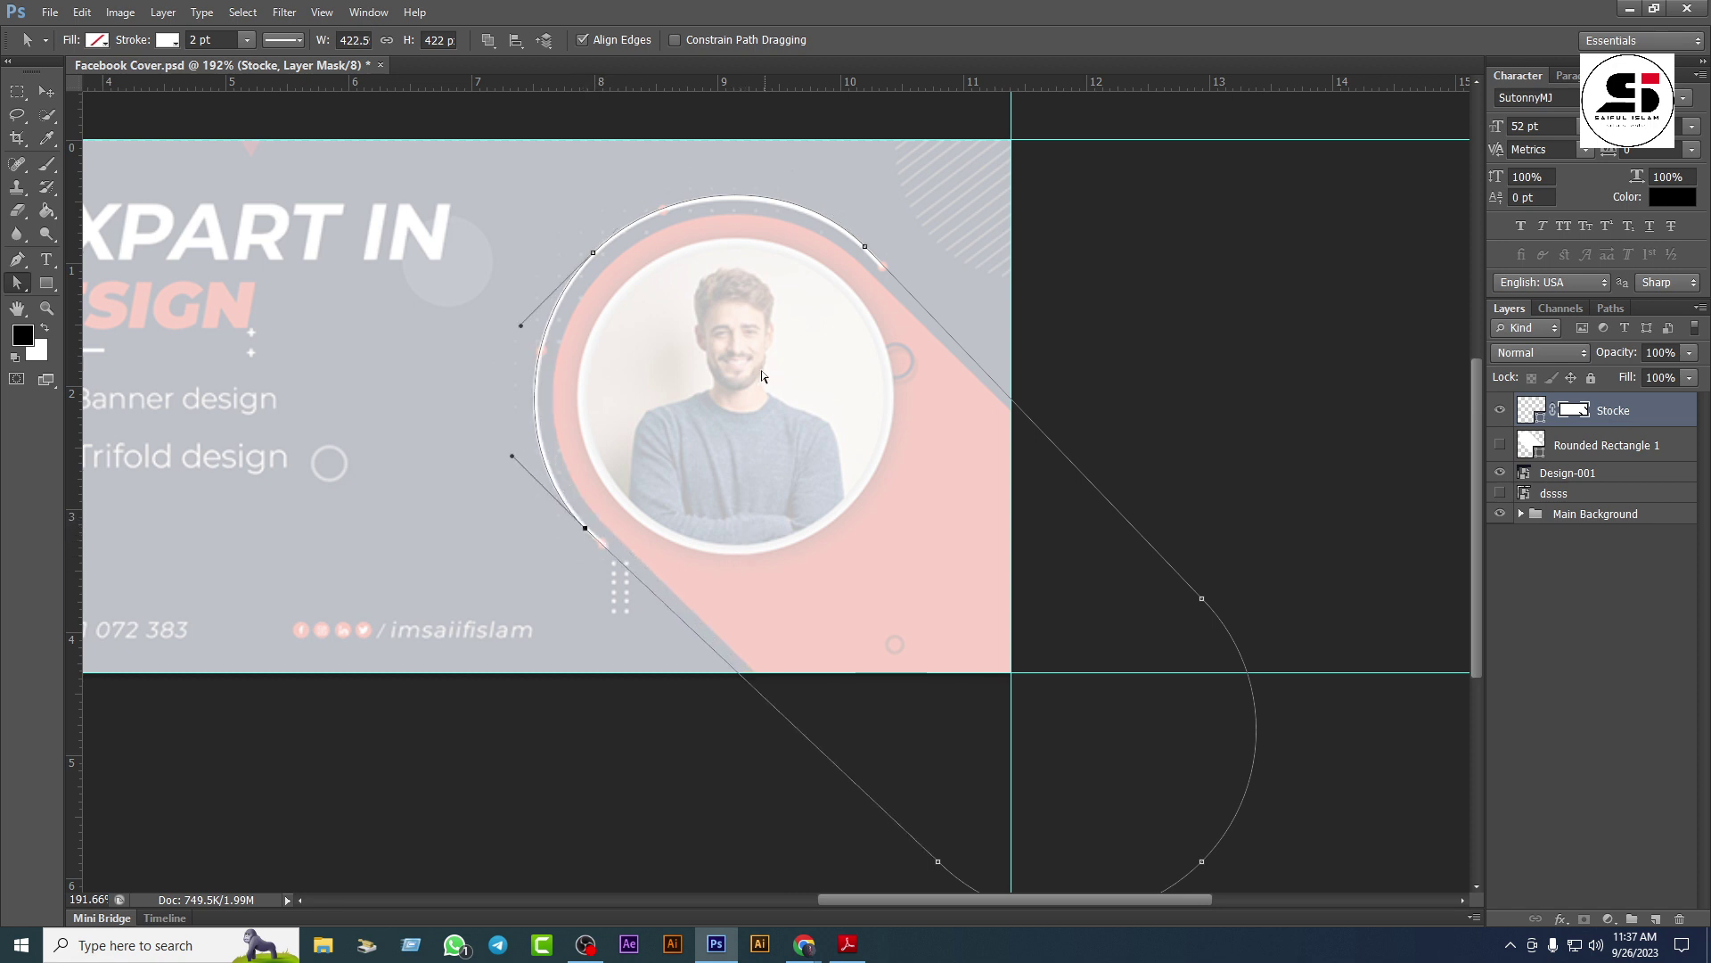
click(870, 269)
click(47, 91)
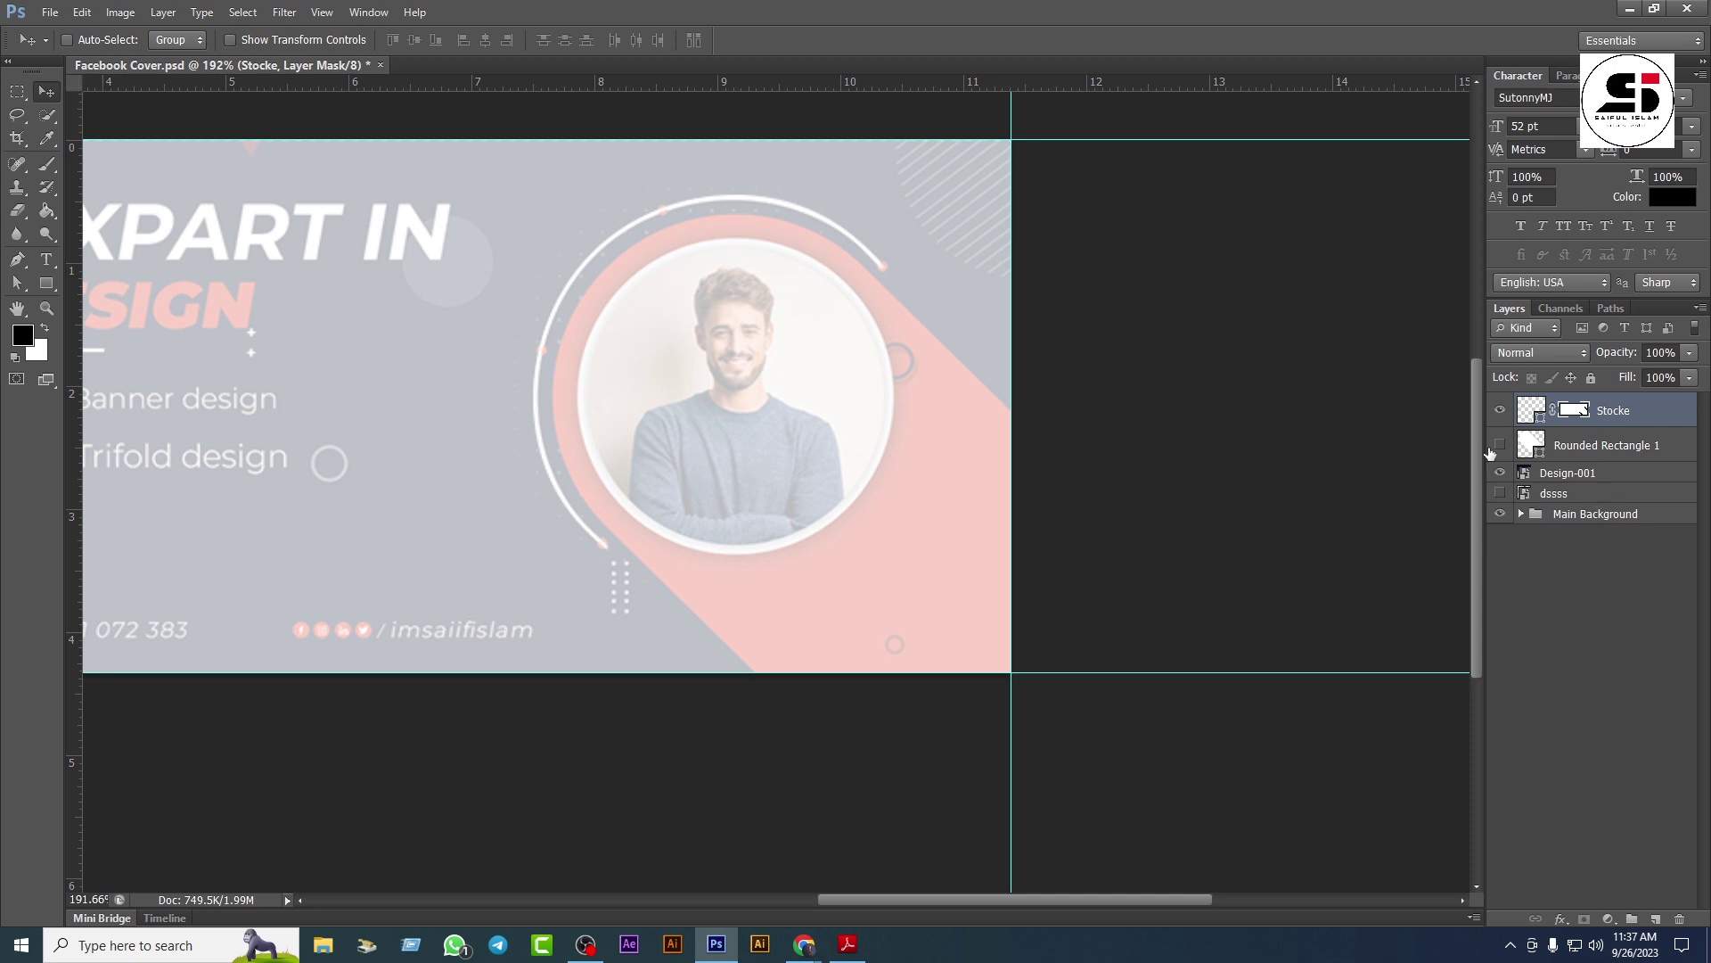
Step: Return the Design-001 layer to 100% opacity
click(1551, 478)
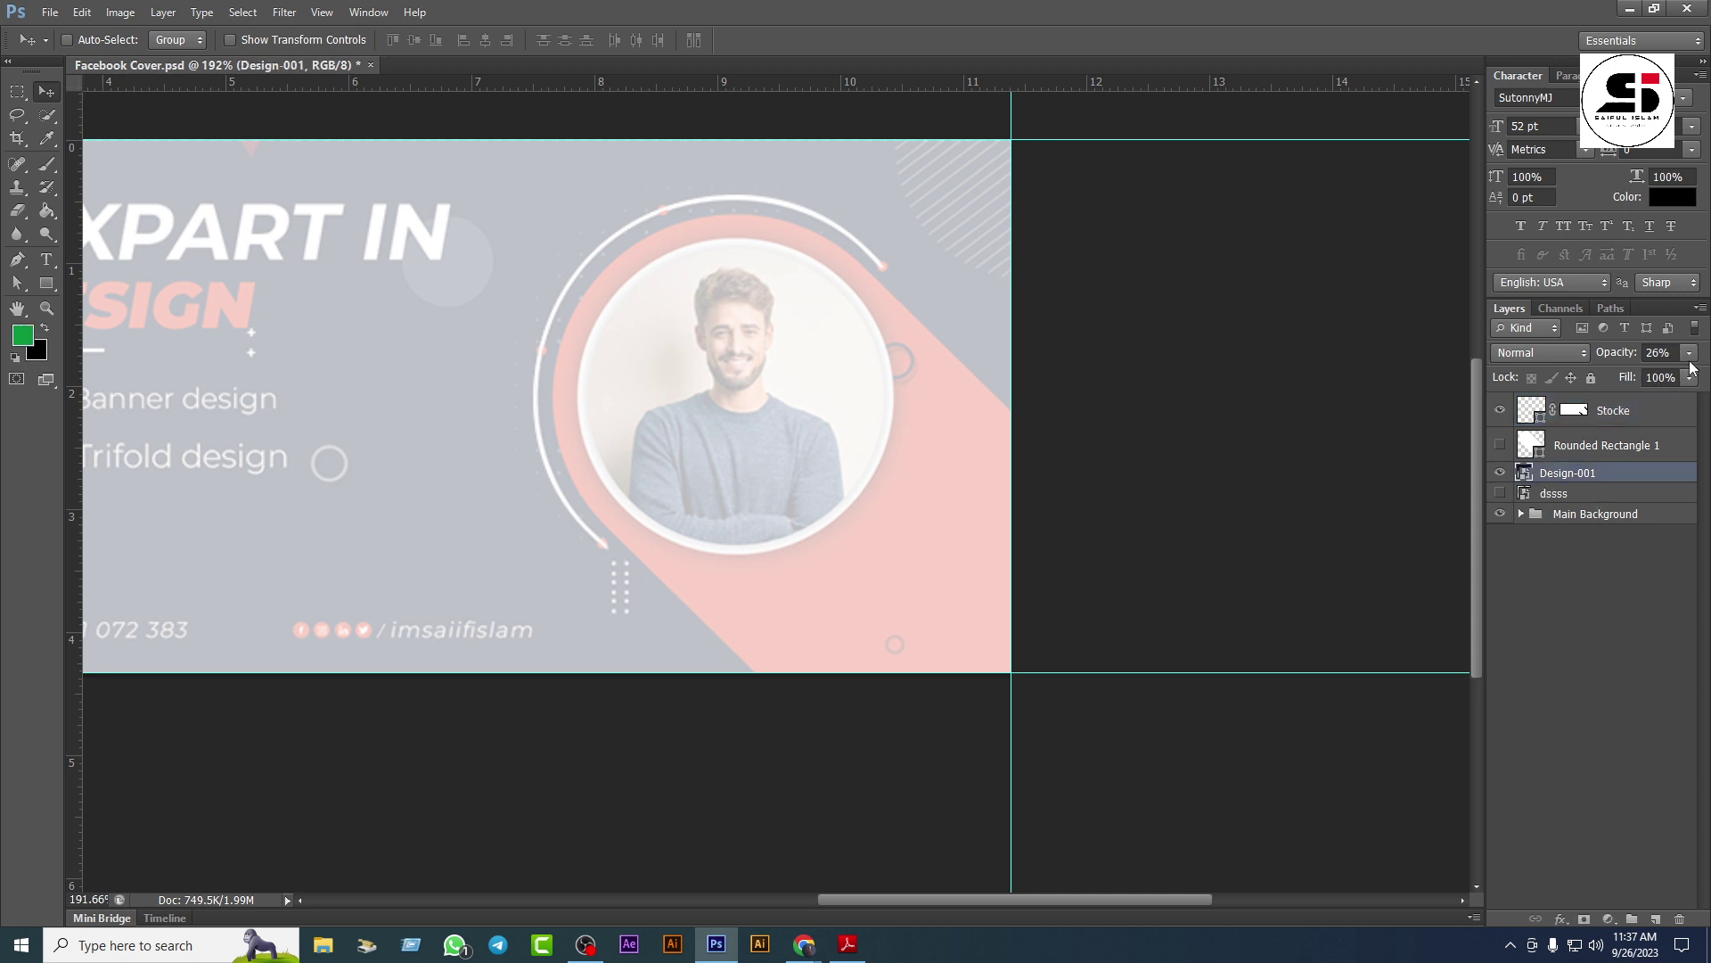
drag(1689, 352, 1663, 366)
key(Escape)
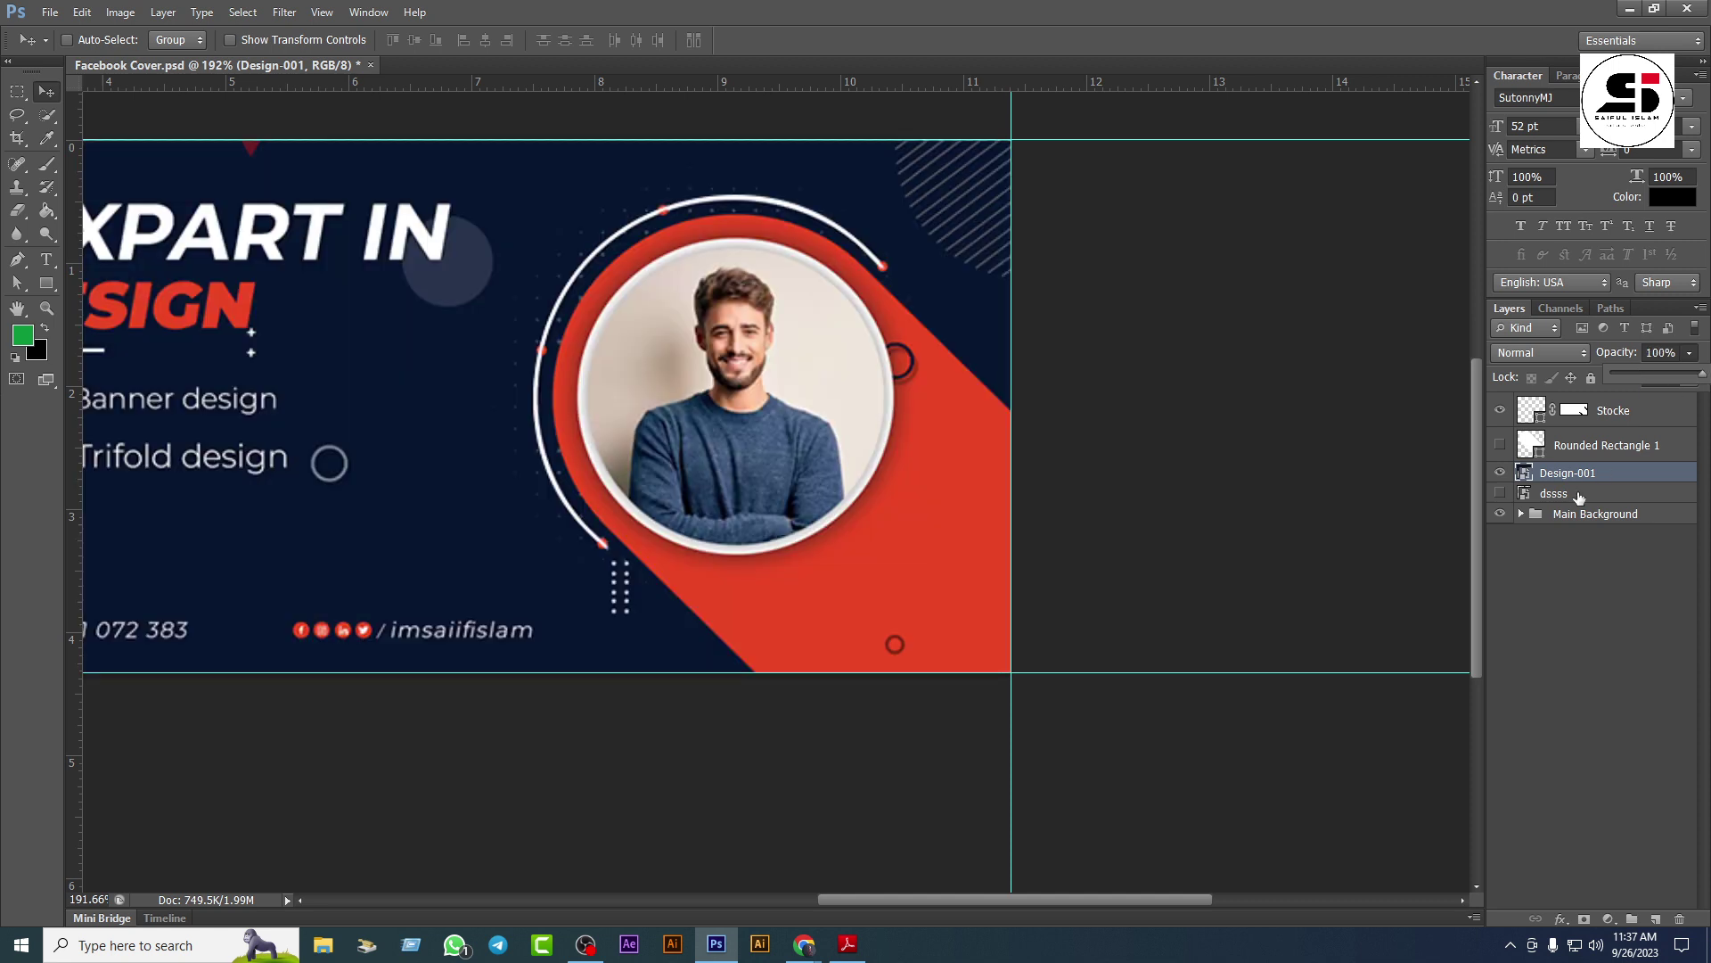
Step: Show Rounded Rectangle 1 again and fill it with the design's red, eb4724
click(1566, 448)
click(1500, 444)
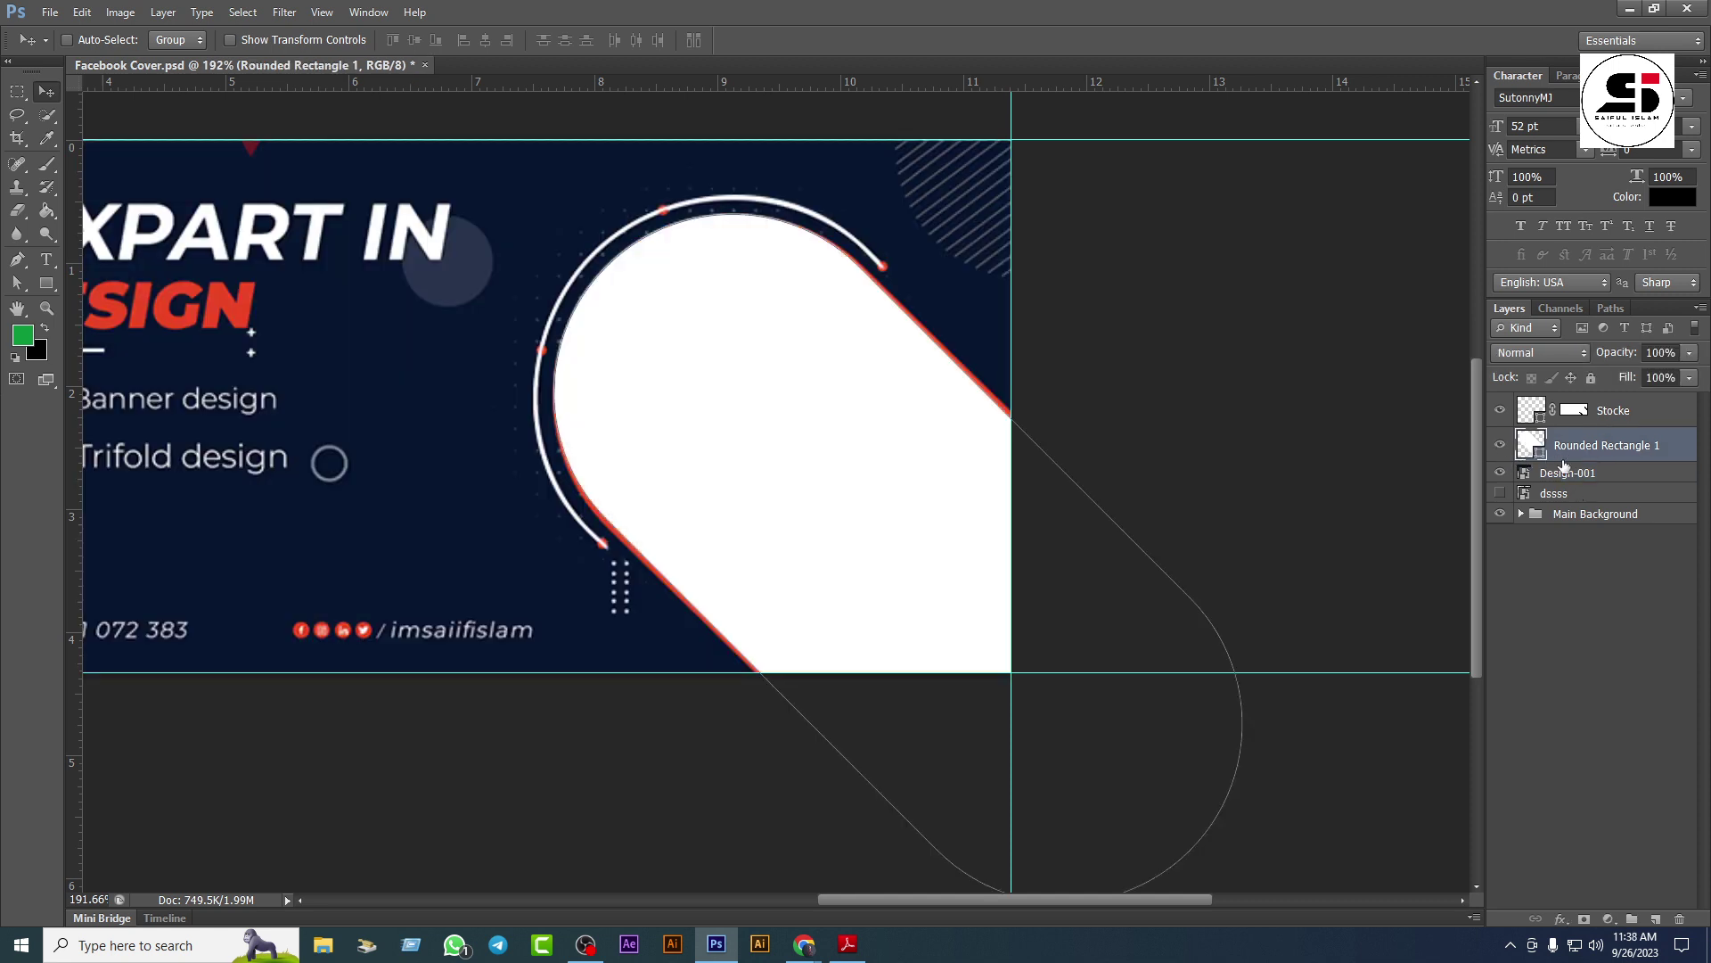
double_click(1542, 457)
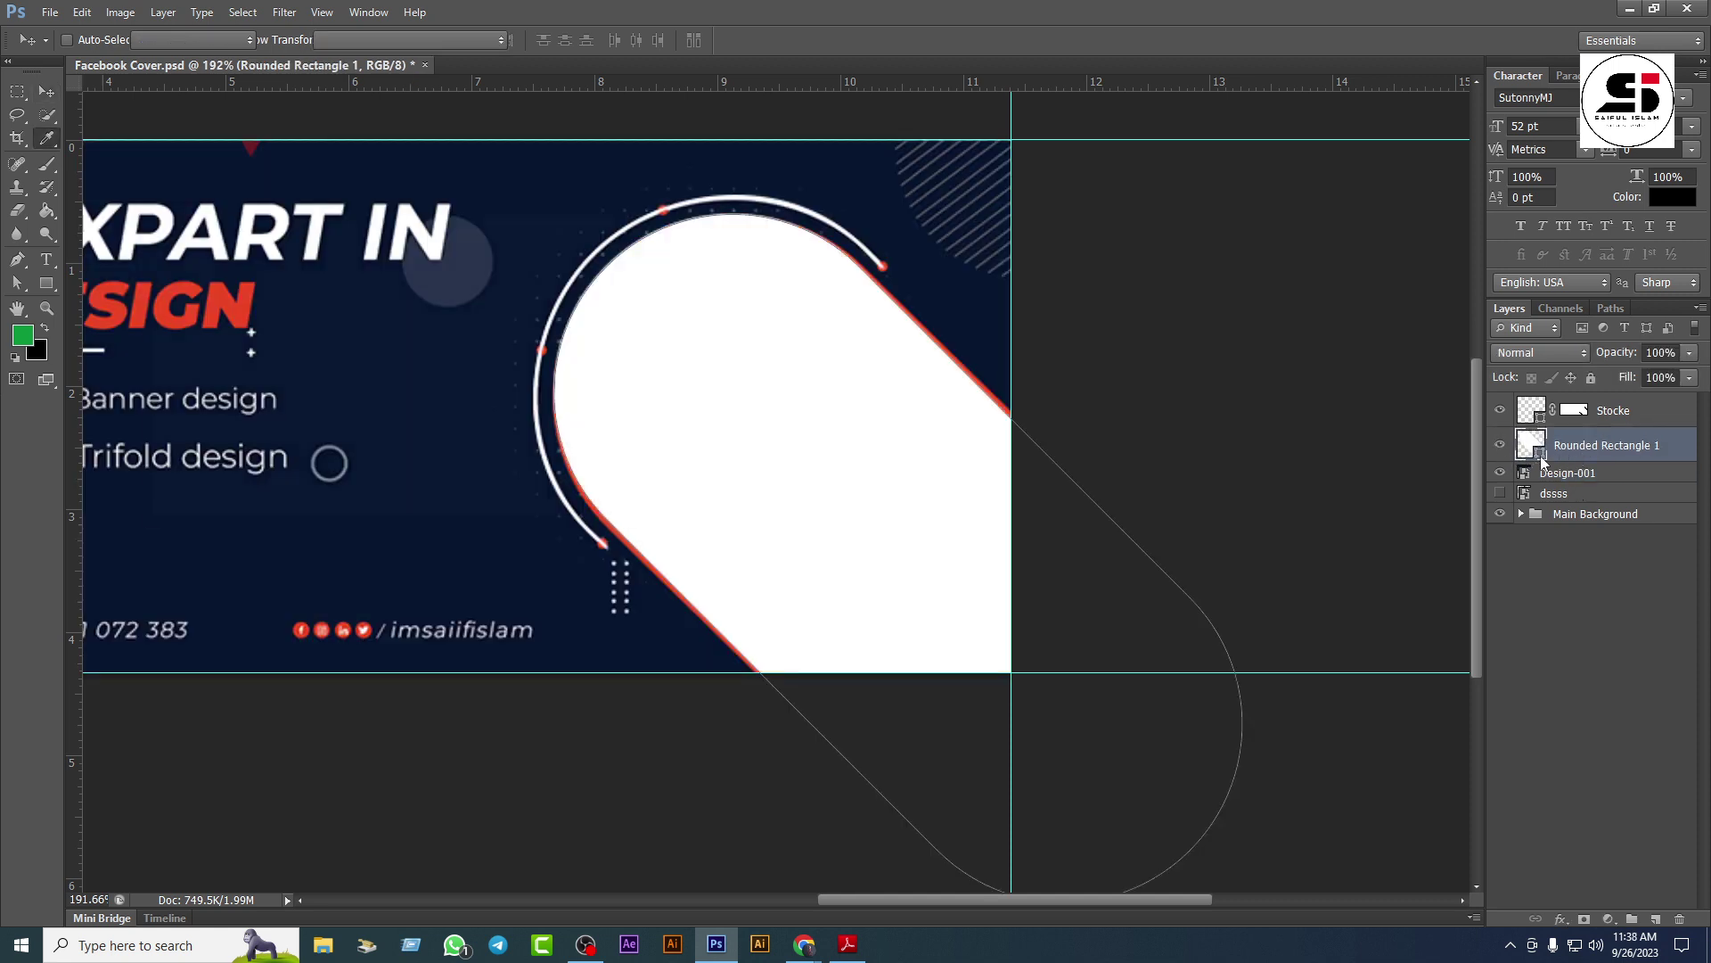
click(125, 301)
click(599, 254)
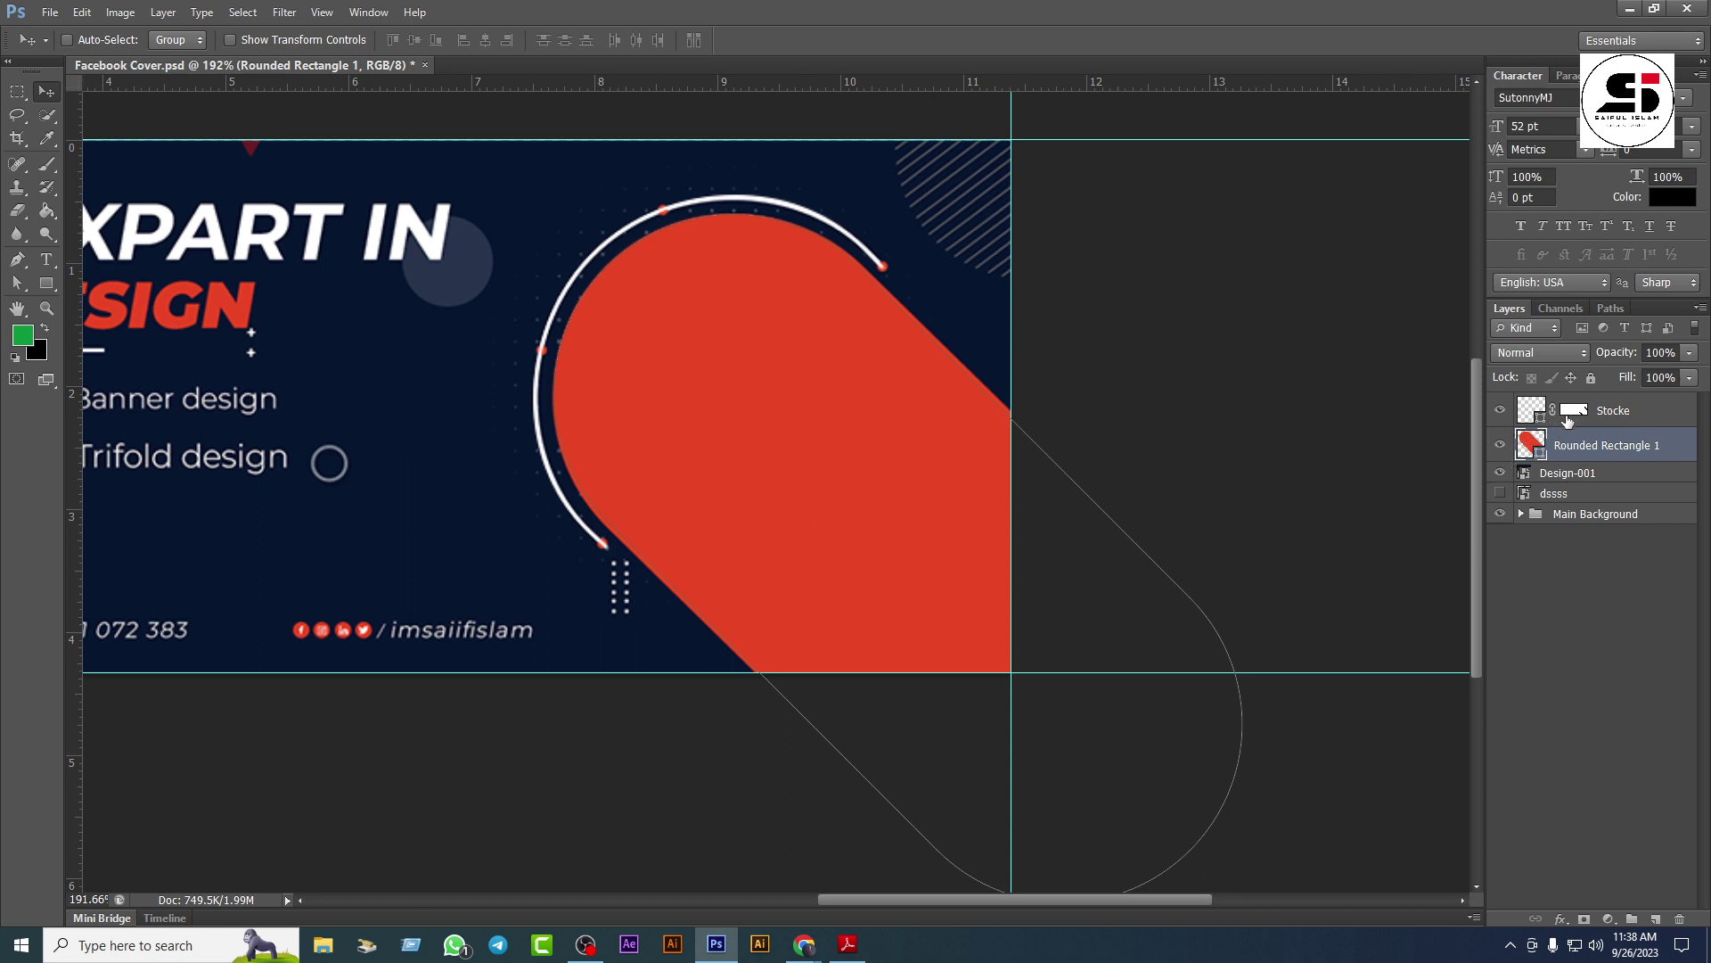
click(1568, 419)
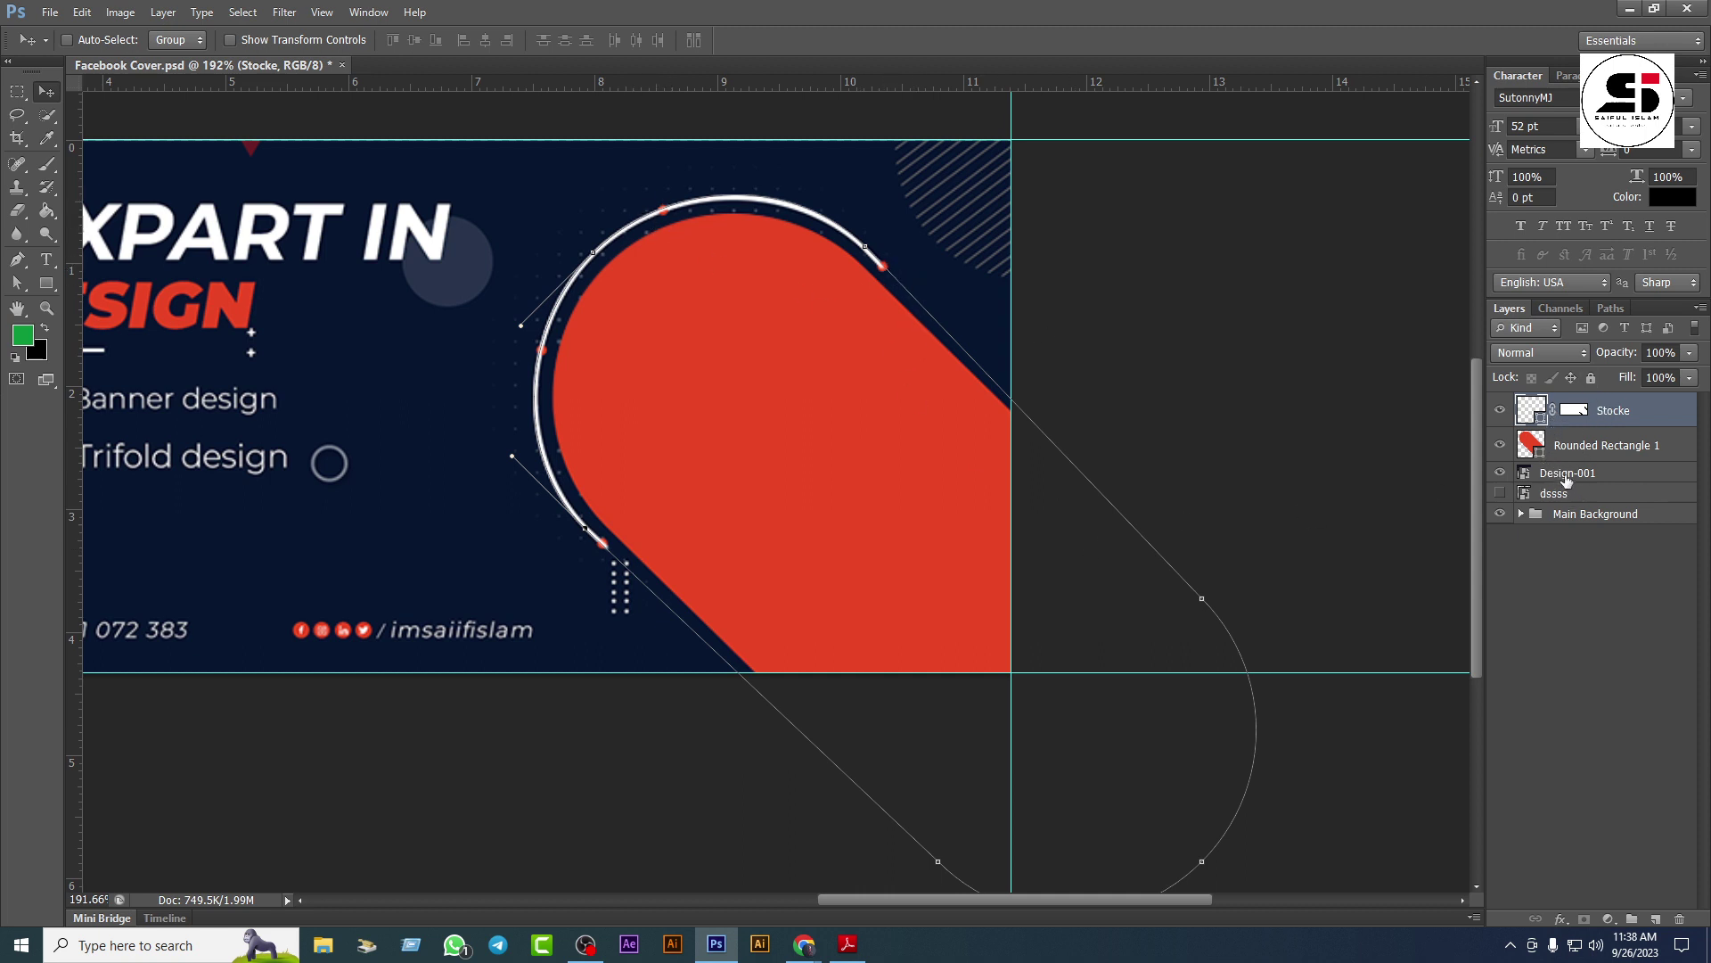
click(1567, 479)
Step: Draw a 7 px ellipse dot at the white arc's upper end
click(45, 284)
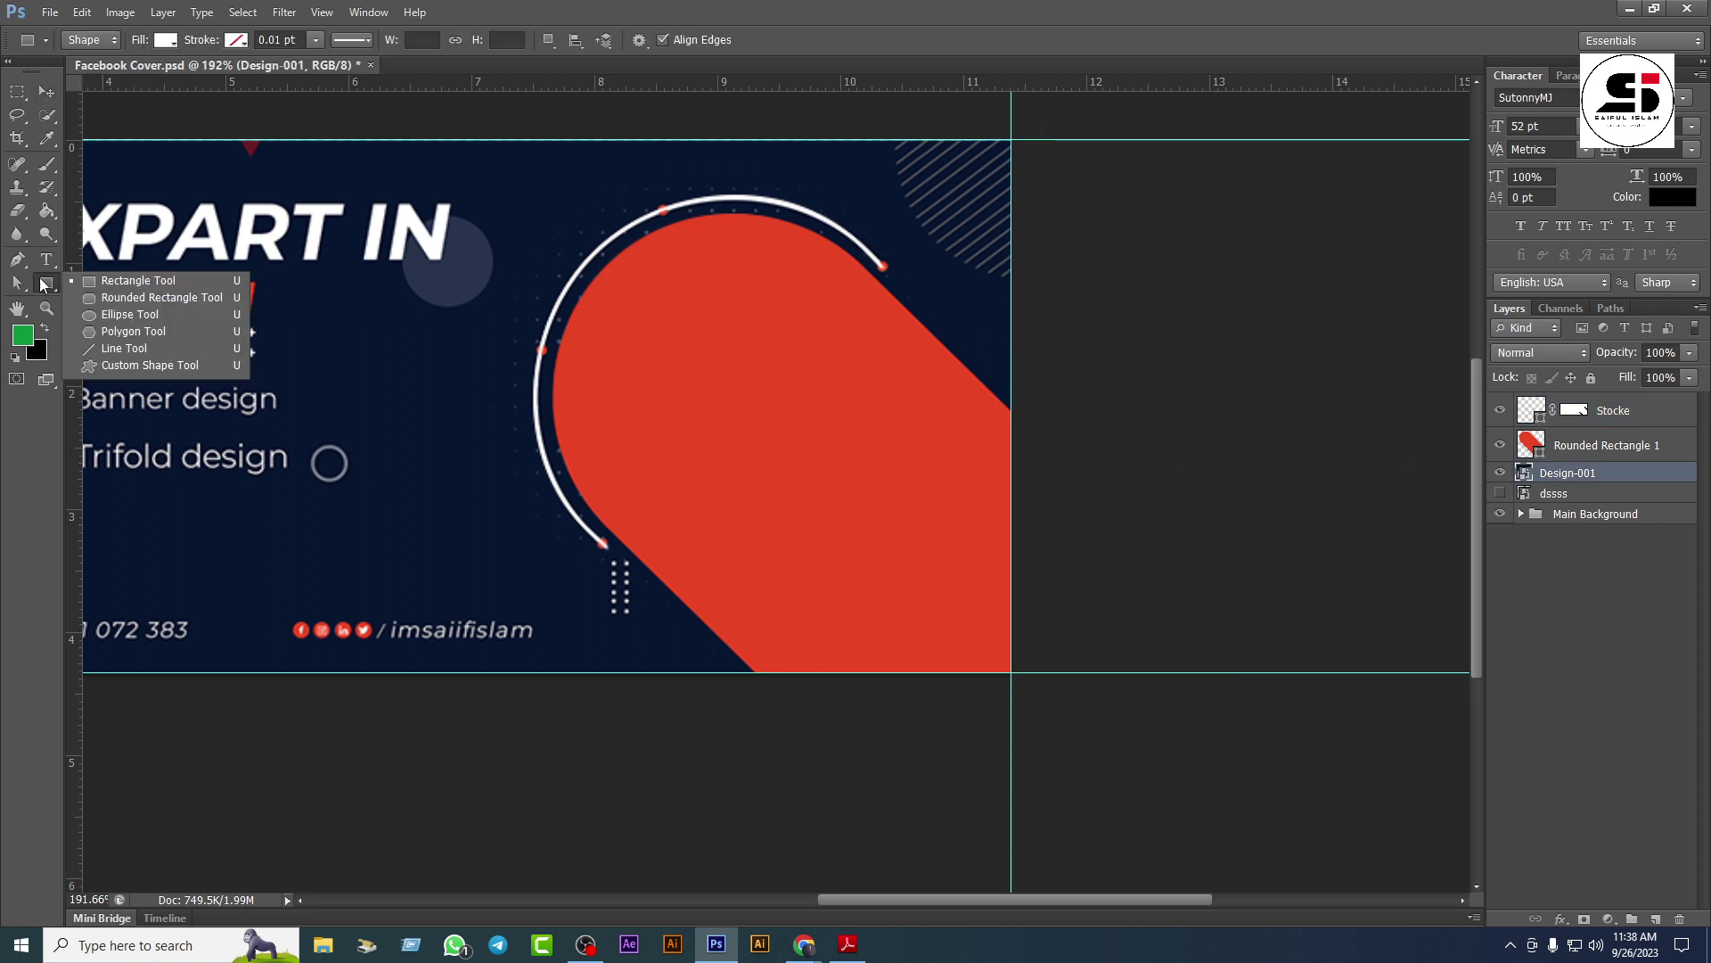
click(119, 313)
drag(883, 265, 884, 269)
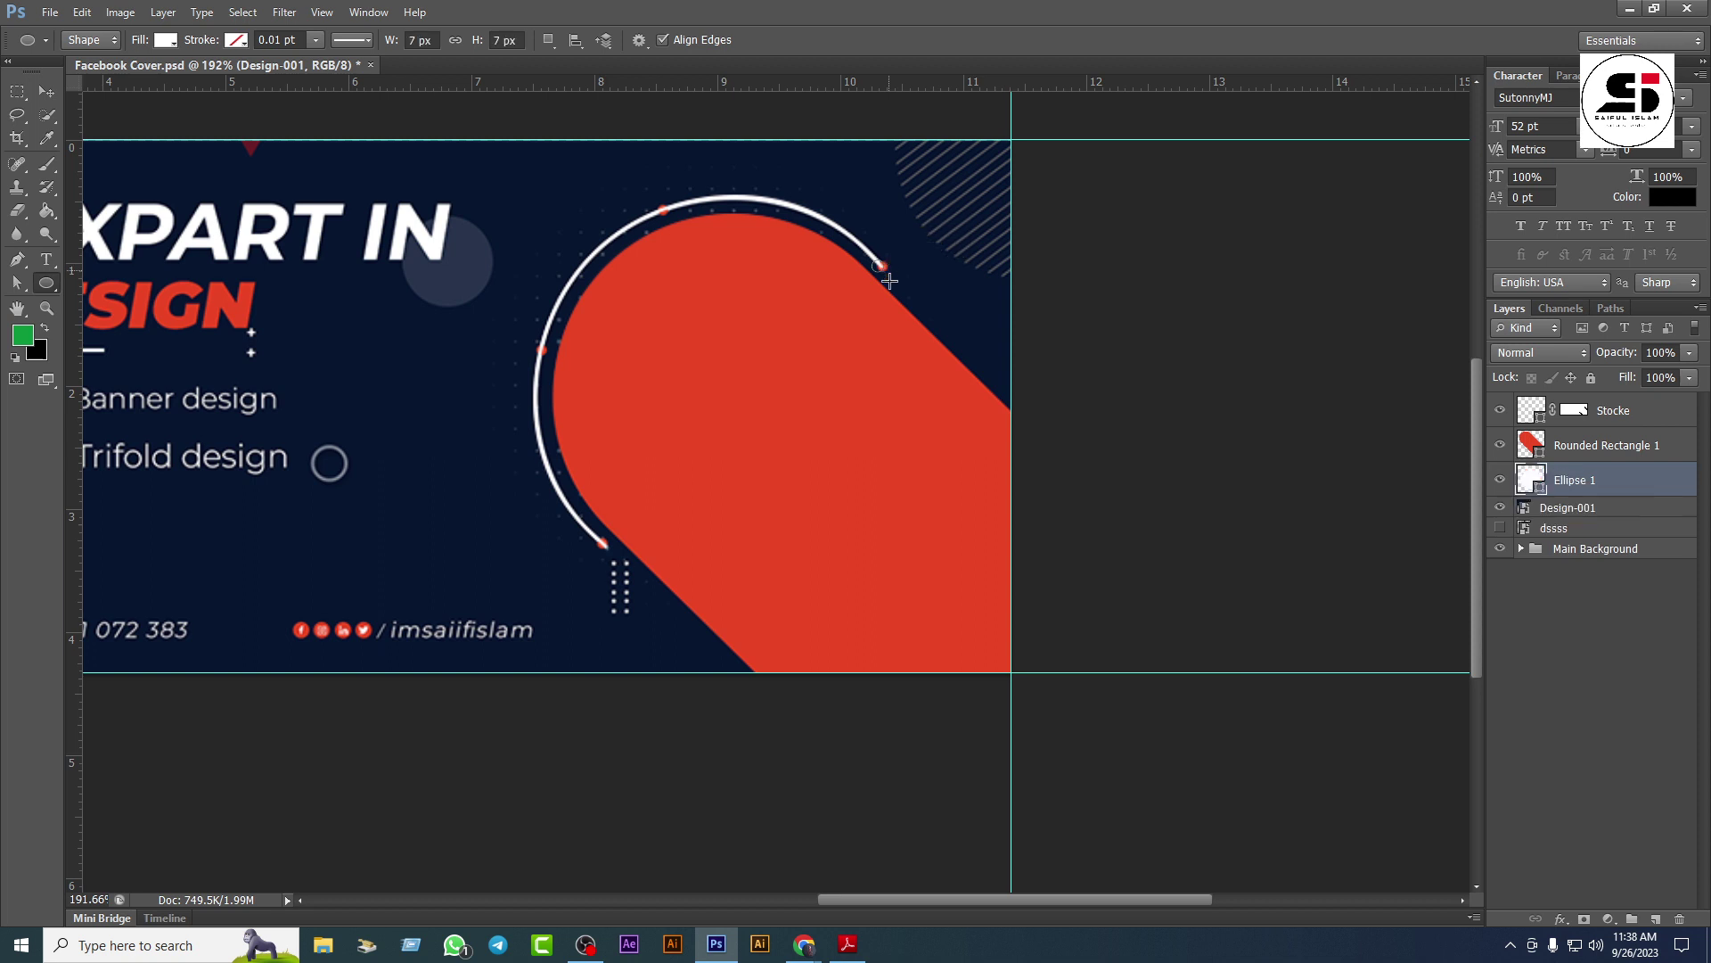
Step: Colour the Ellipse 1 dot red eb4724 and move it to the top of the layer stack
click(46, 92)
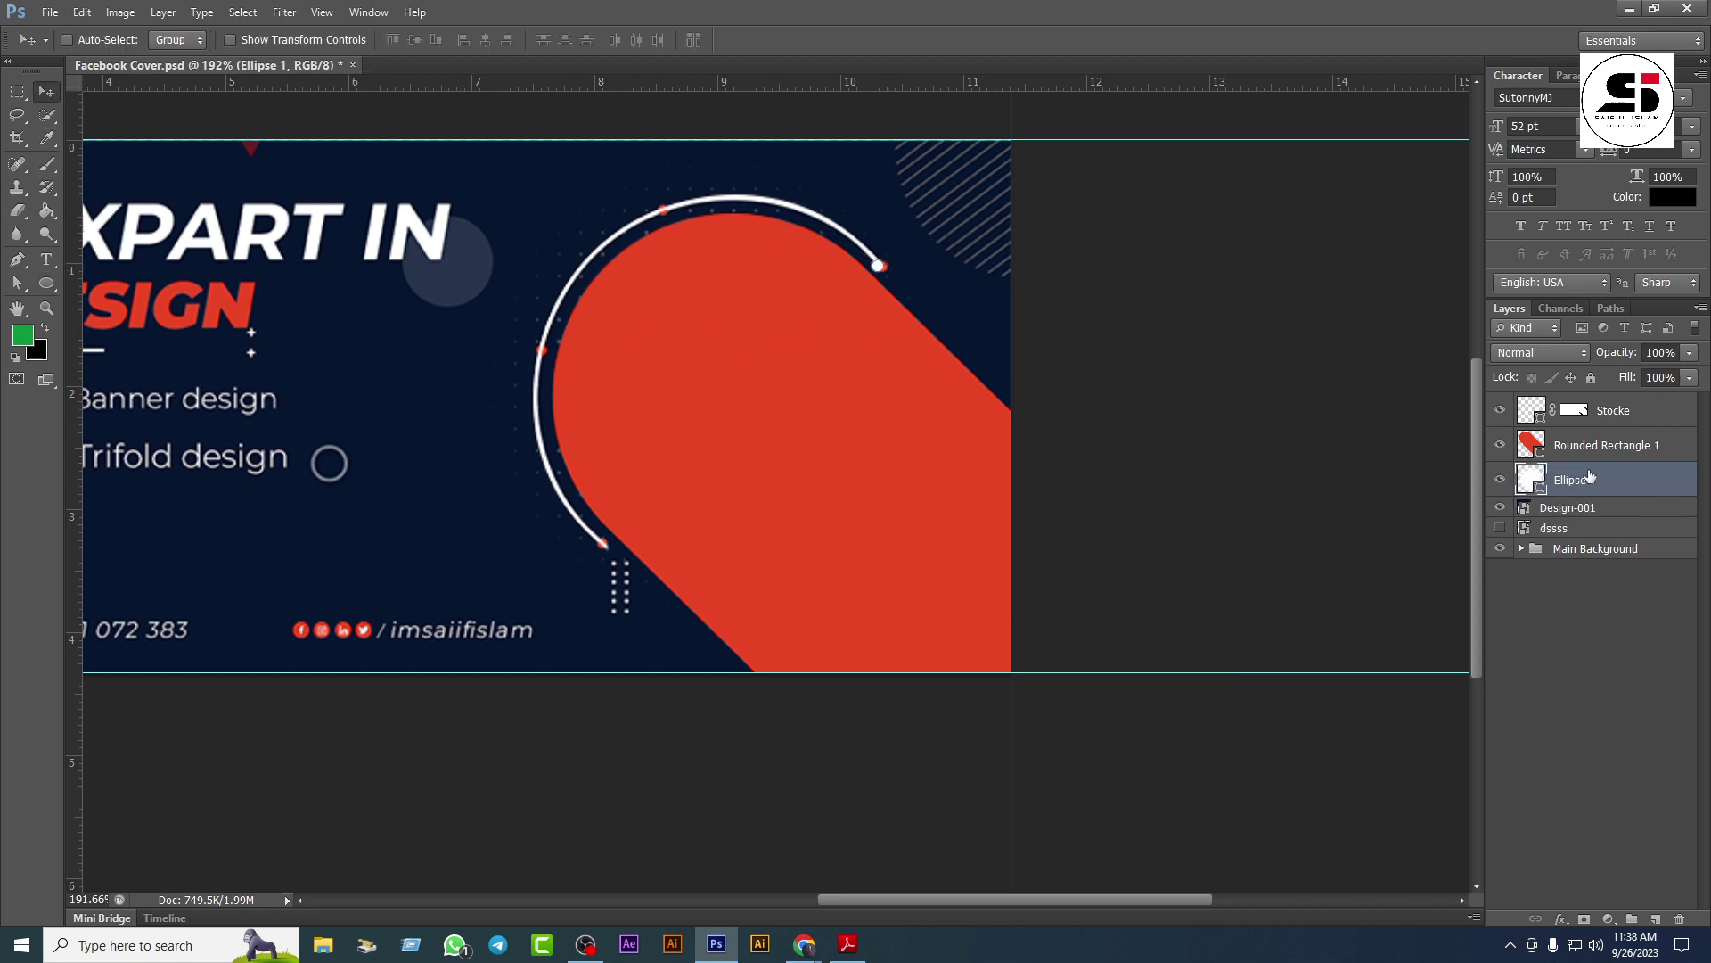
double_click(1544, 493)
click(895, 503)
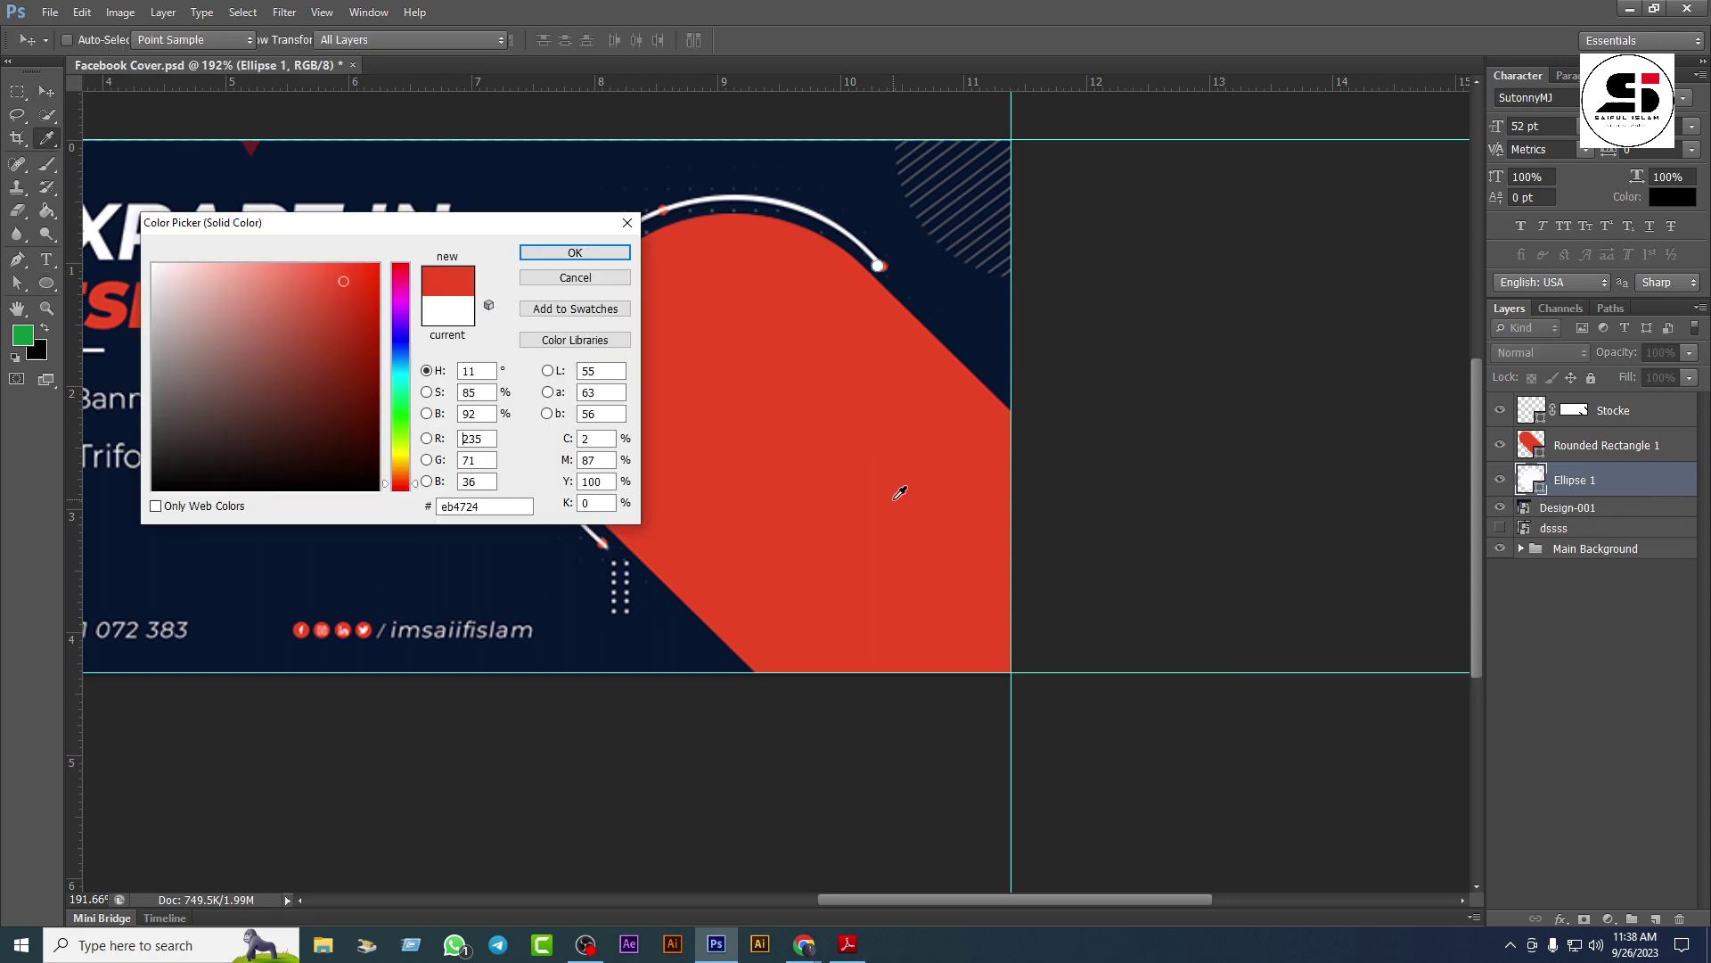
click(561, 253)
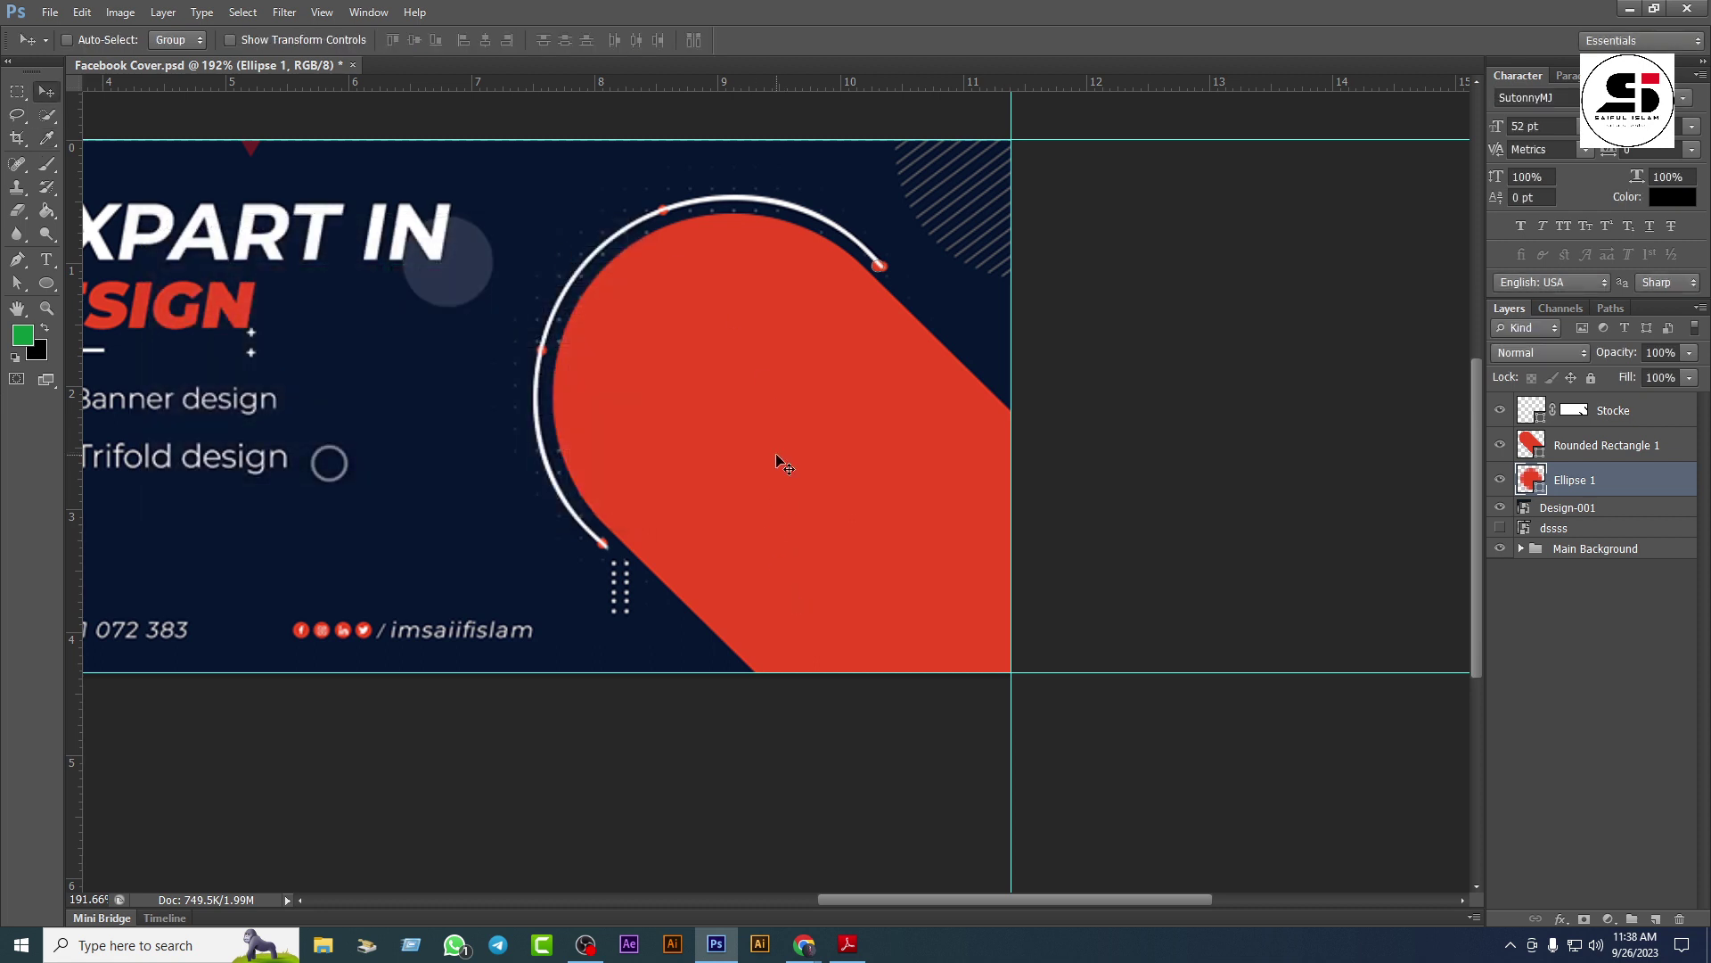
drag(1574, 483, 1557, 403)
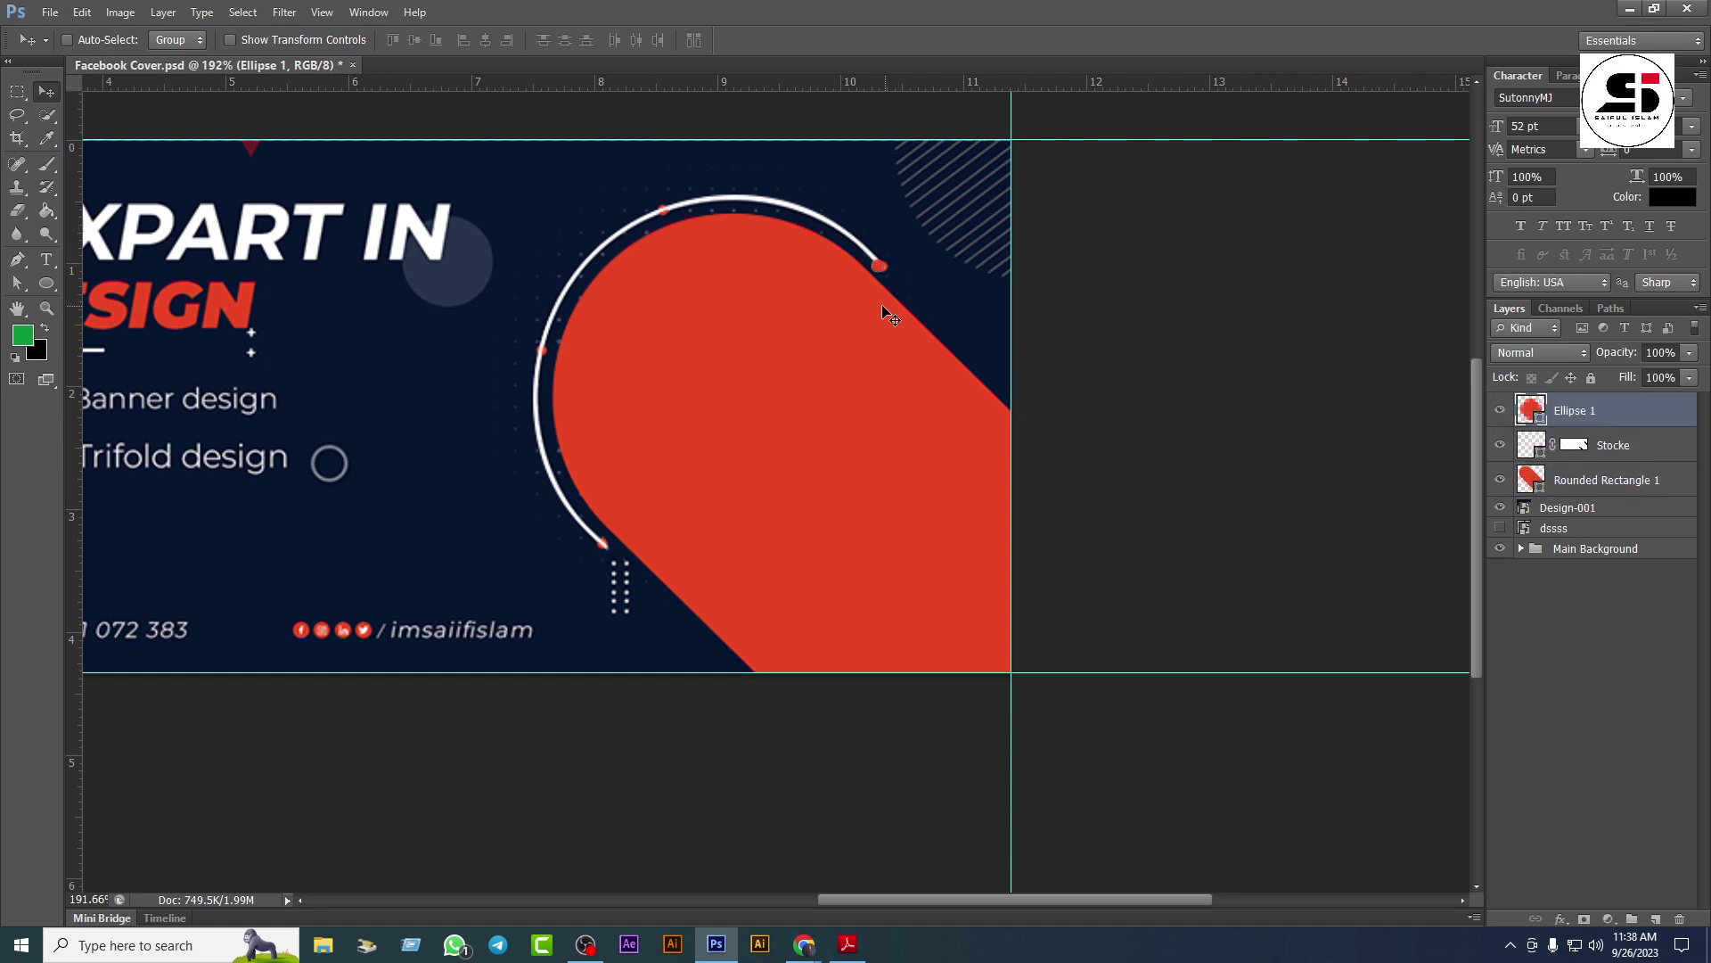
scroll(839, 475, up, 3)
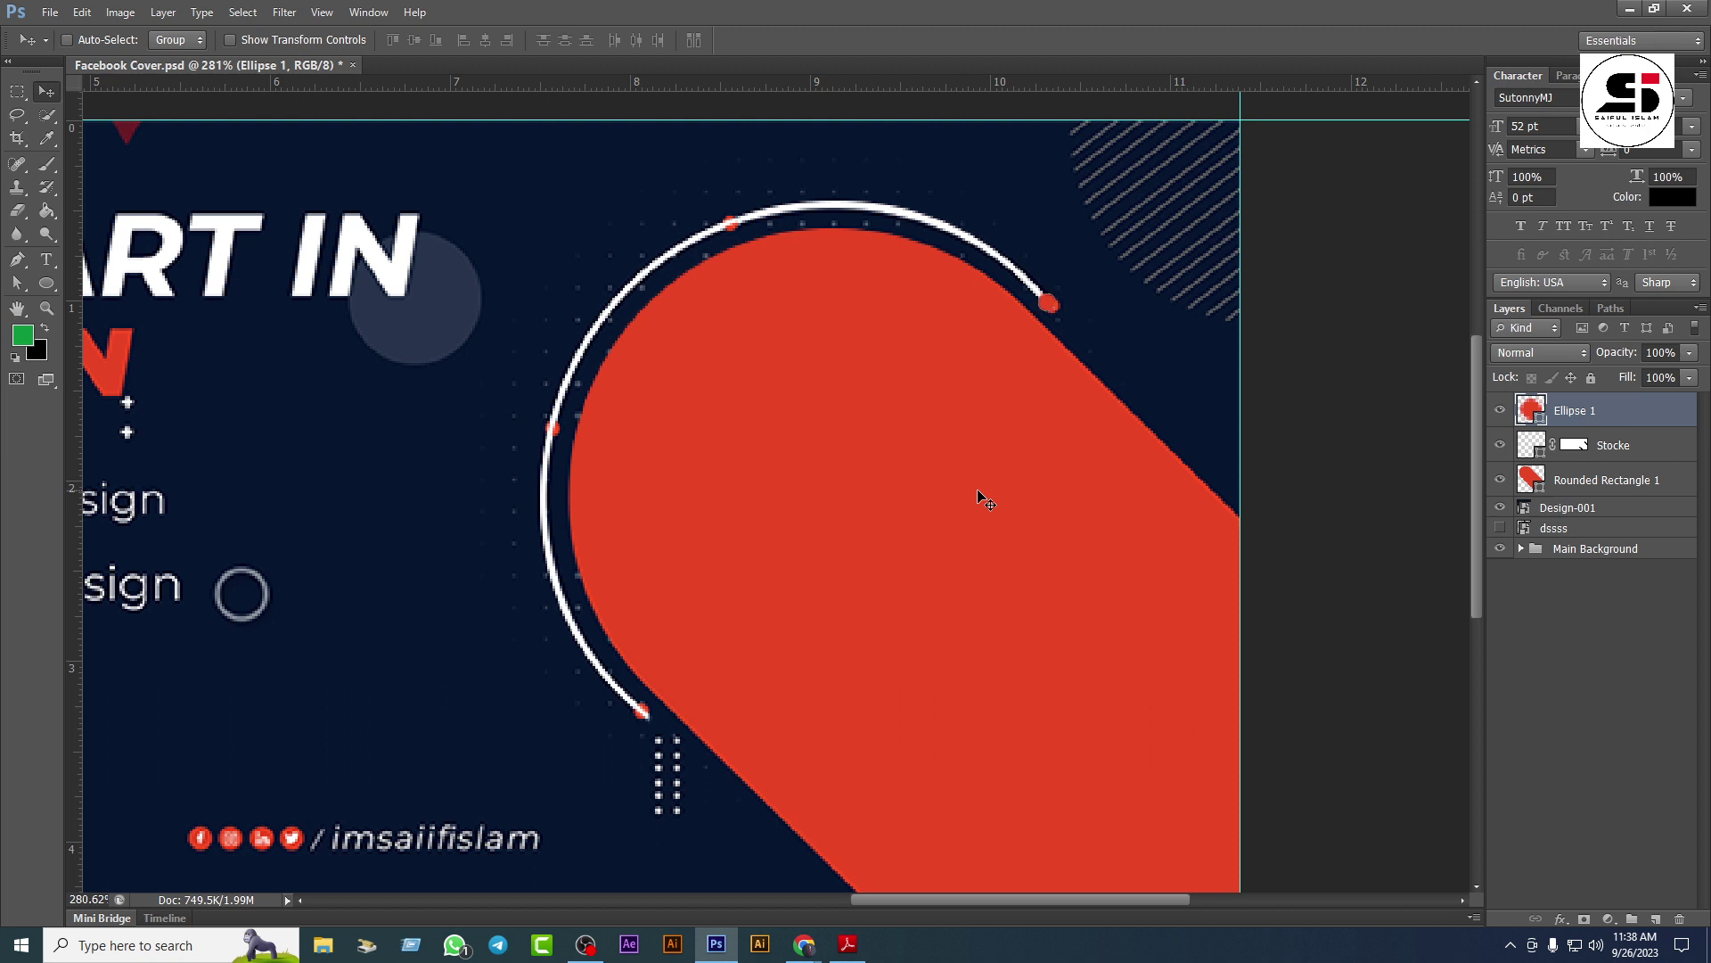
Step: Place three red dot copies along the arc—top, left side and lower end—nudging them into position
drag(1023, 317, 719, 237)
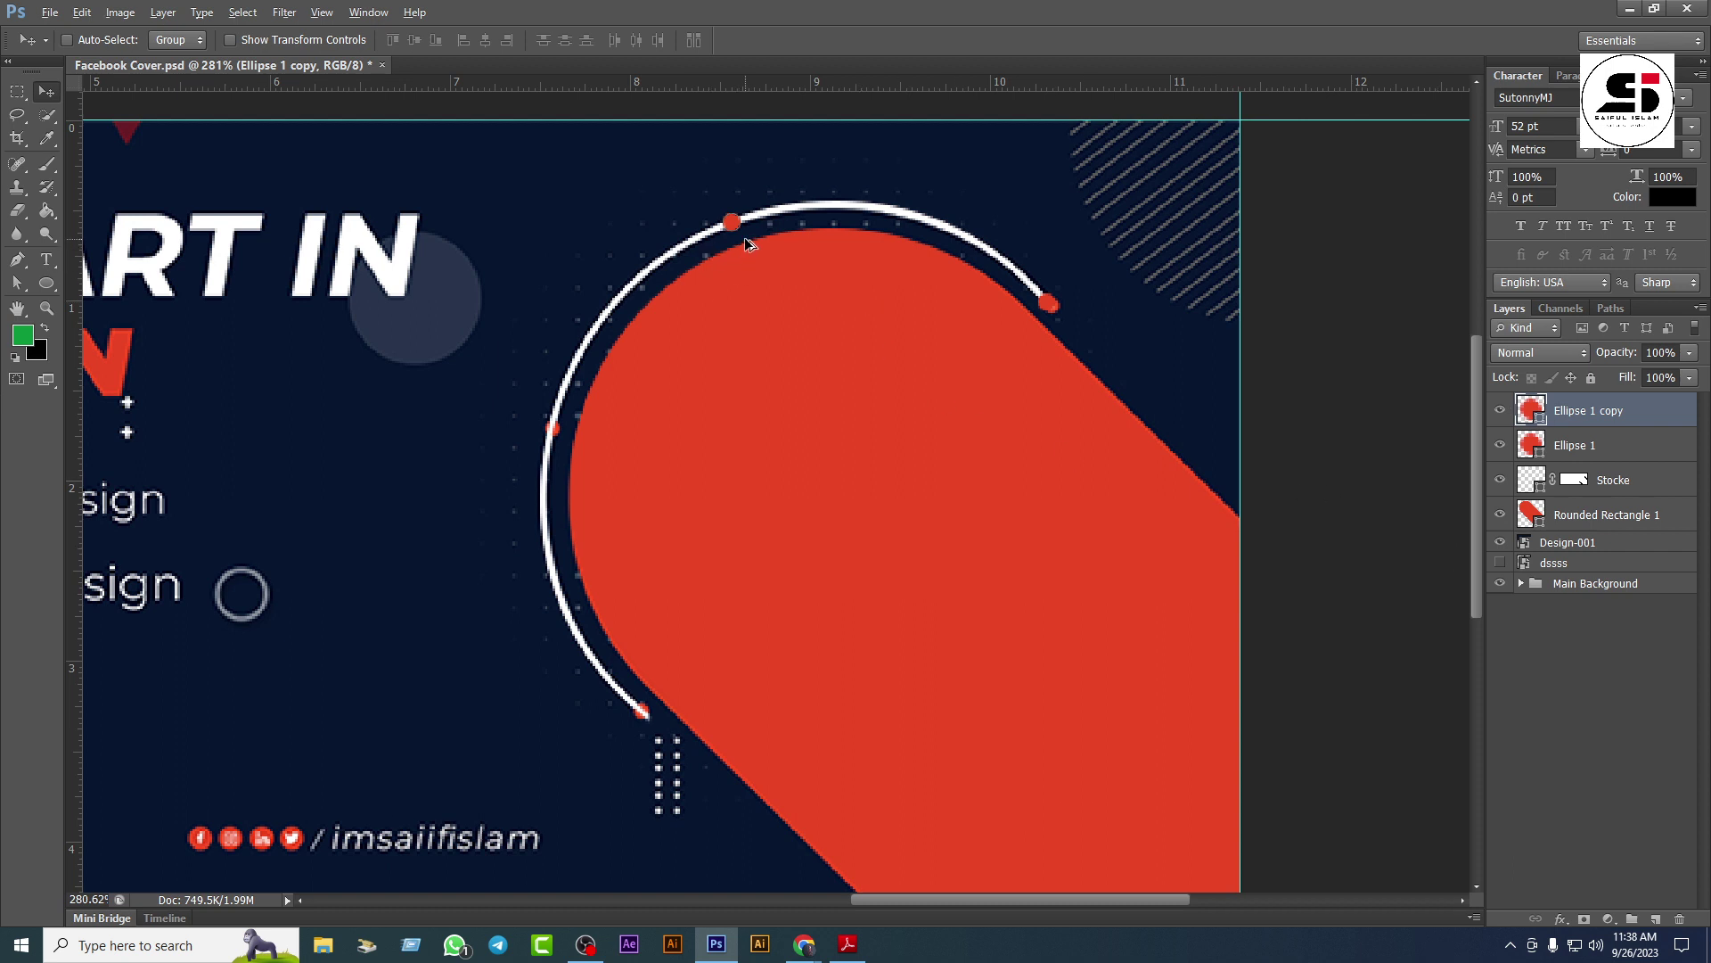
drag(745, 241, 572, 446)
key(Left)
key(Left)
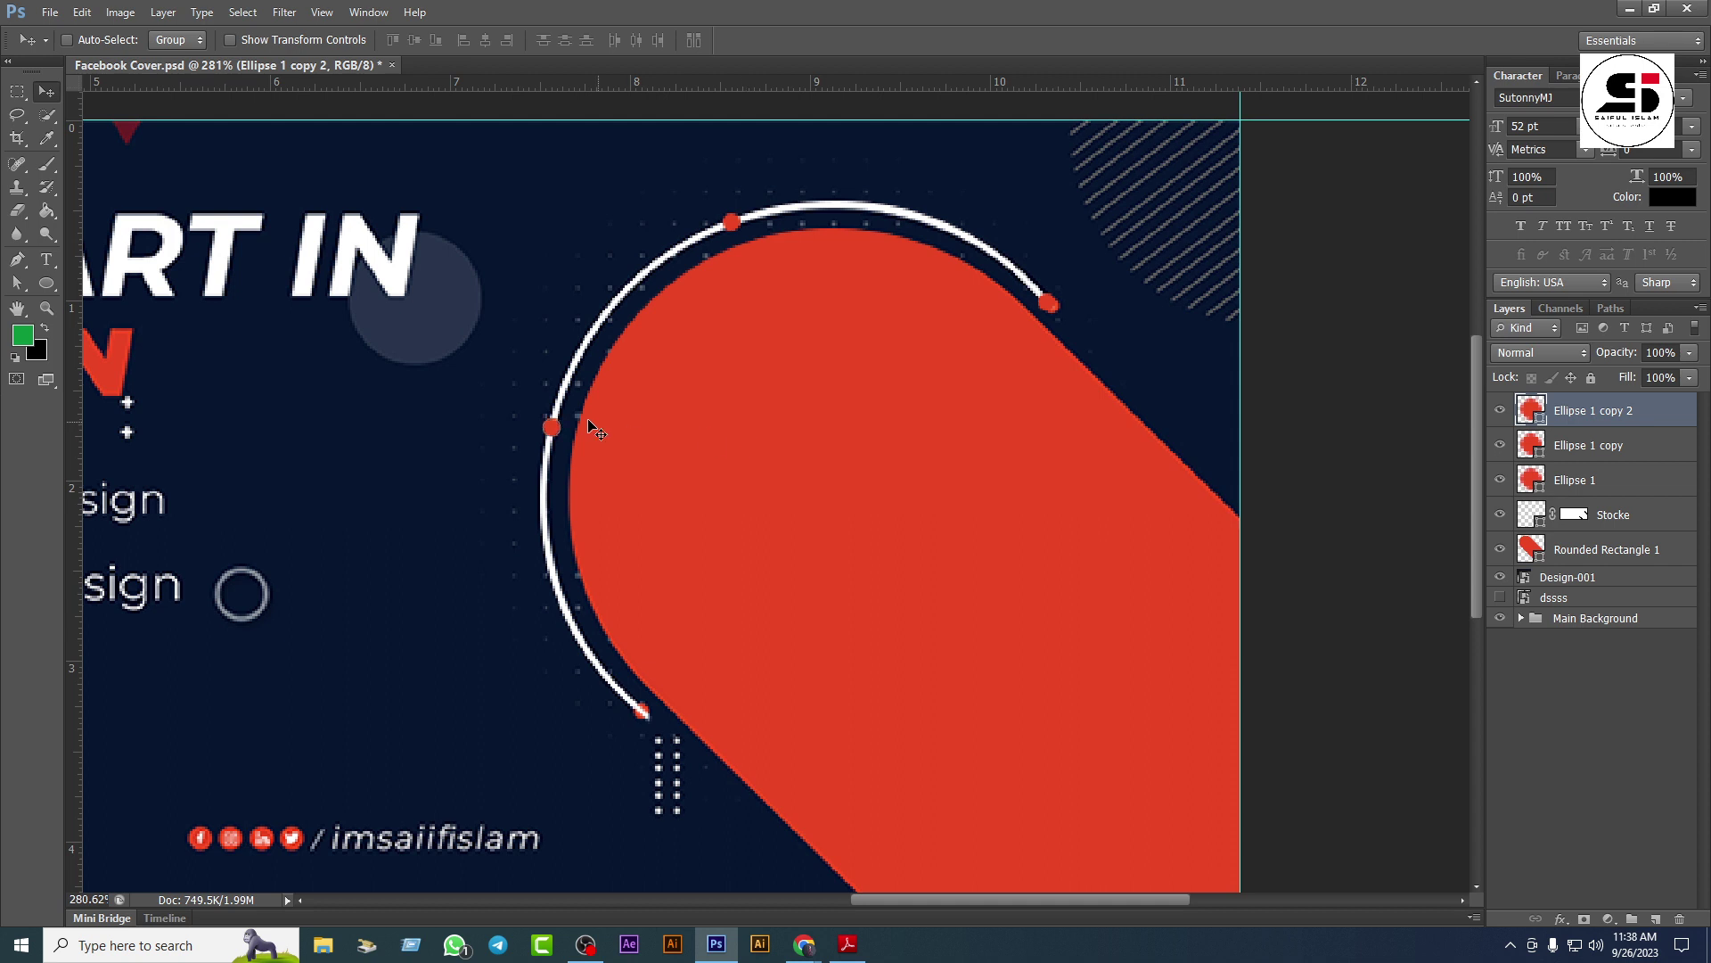
drag(560, 432, 655, 716)
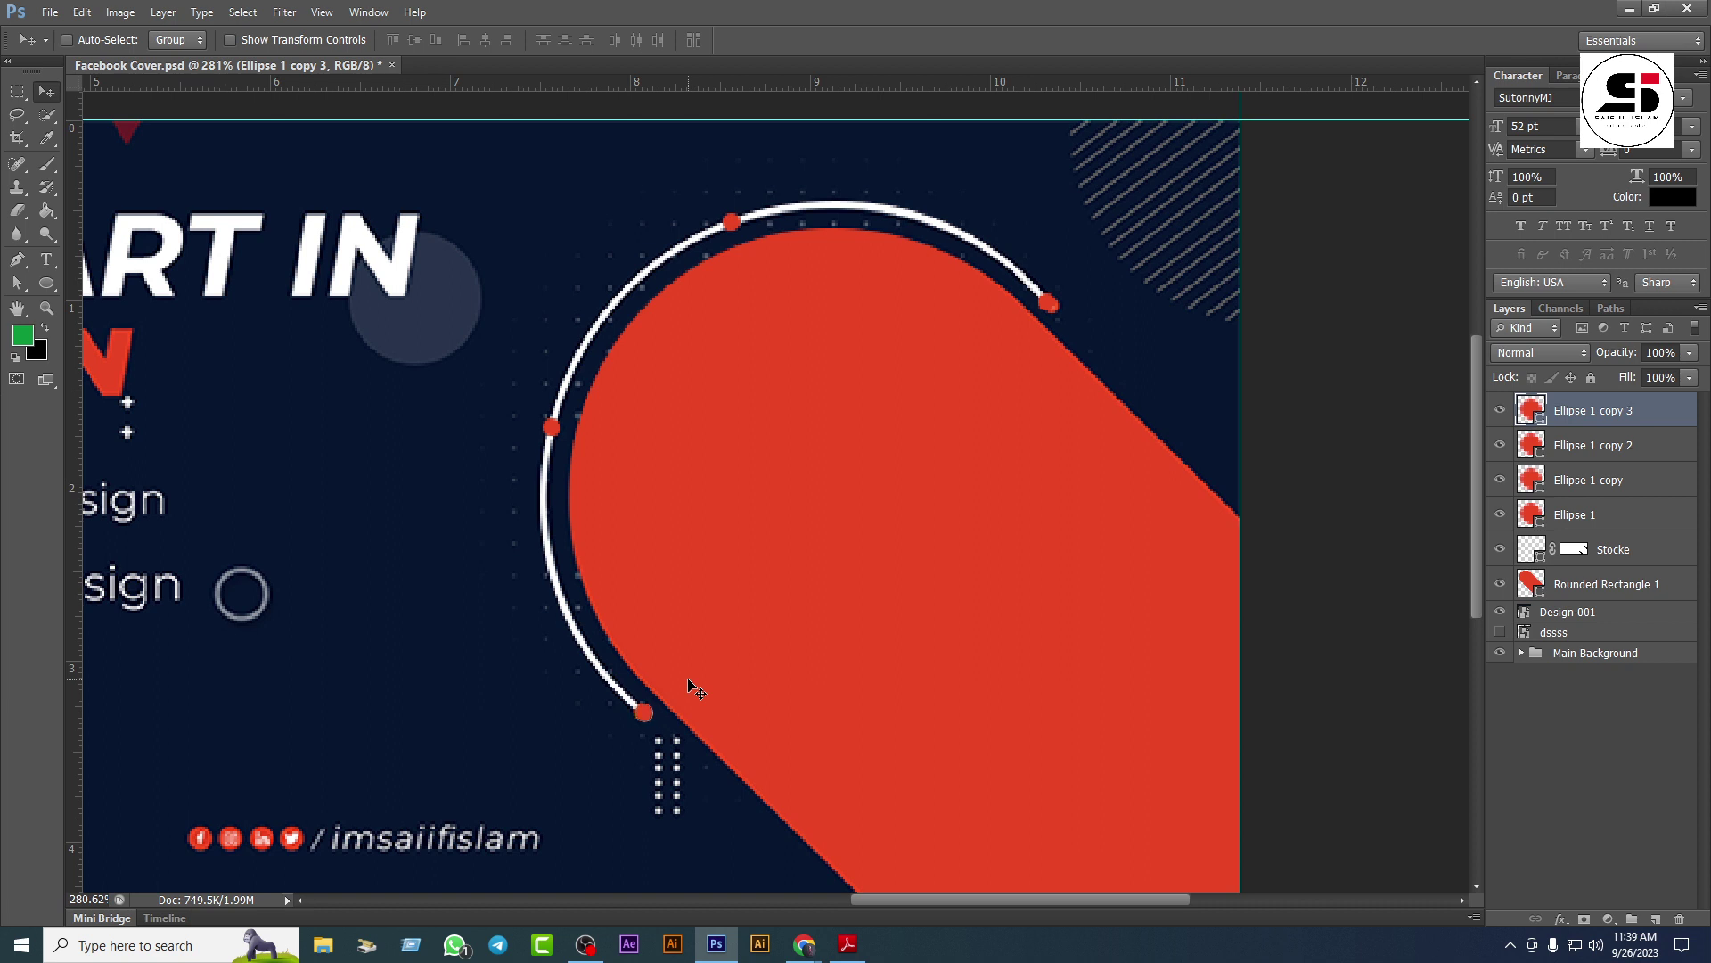
key(Up)
shift+click(1586, 517)
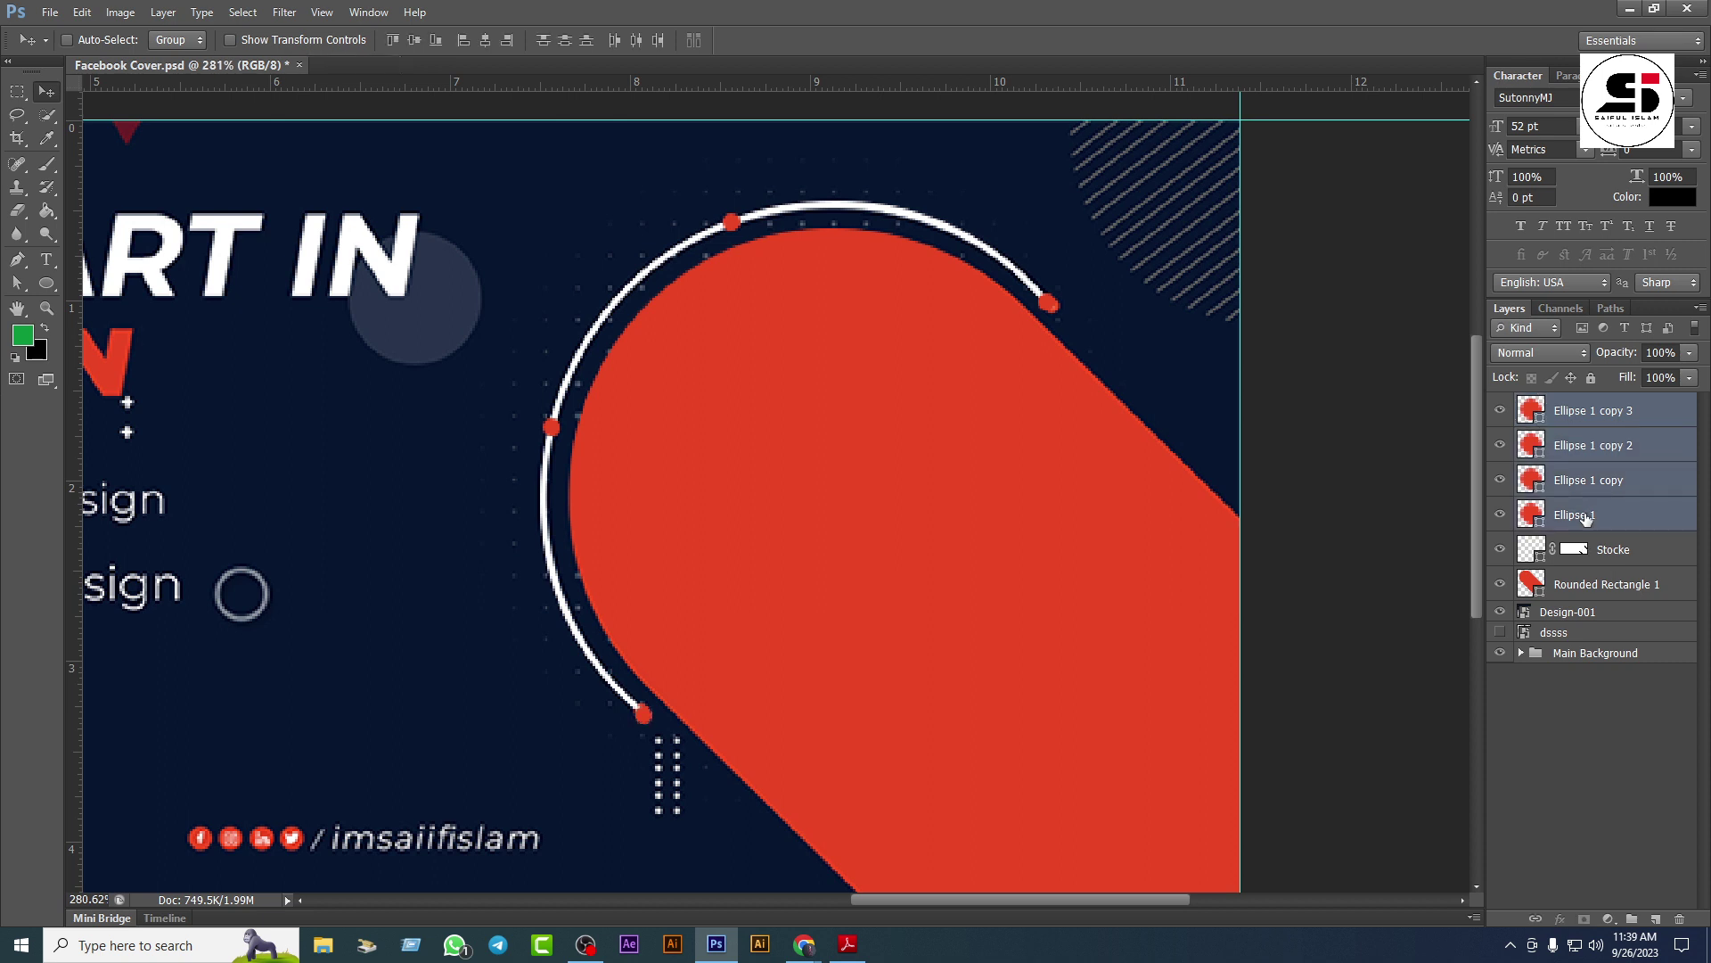
Step: Group the four dot ellipse layers and name the group Round
key(ctrl+g)
double_click(1574, 403)
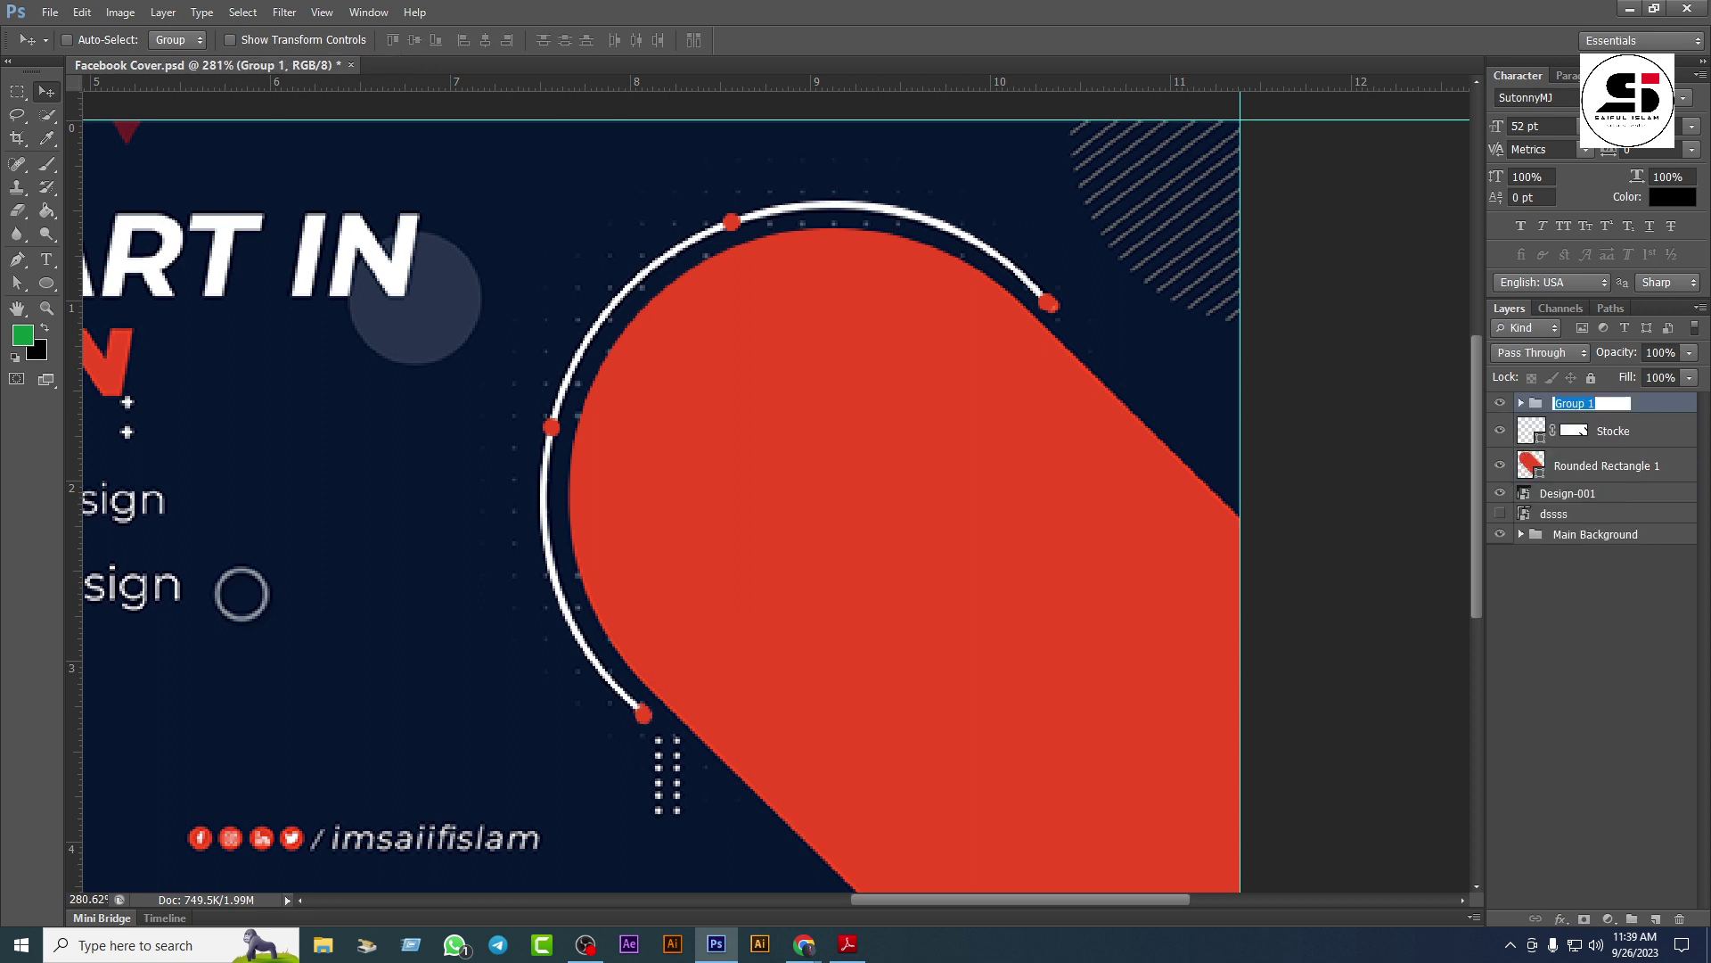
text(Round)
Step: Group Round, Stocke and Rounded Rectangle 1 into a group named Design
shift+click(1586, 474)
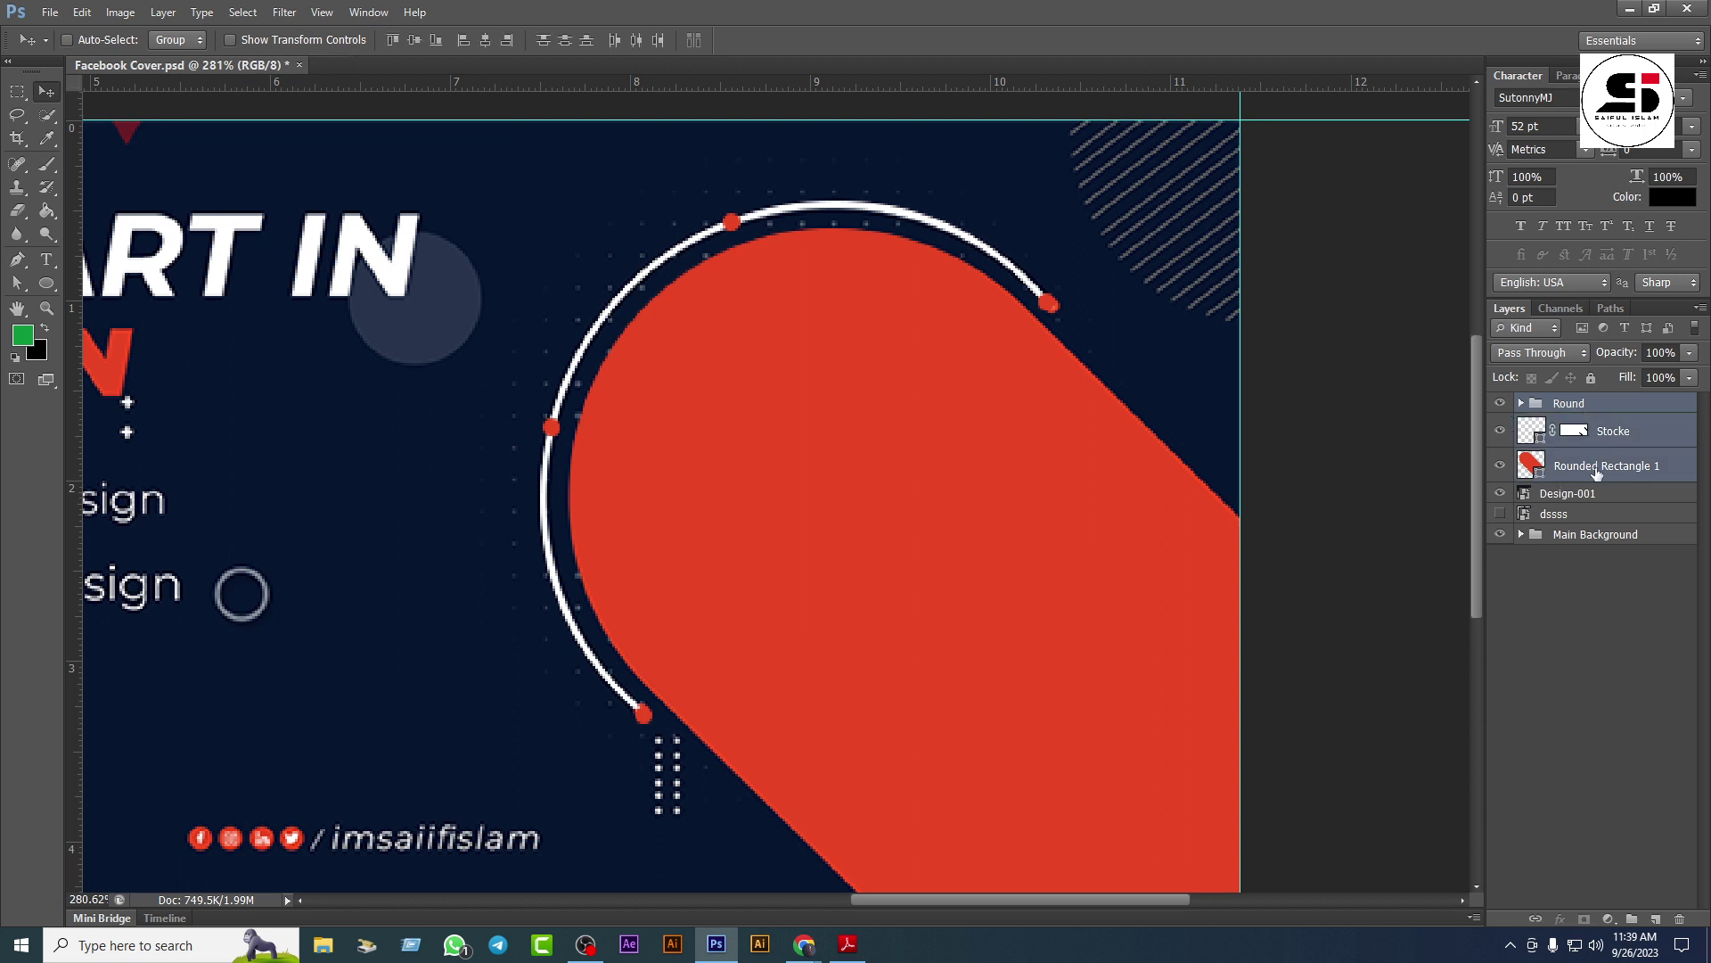
key(ctrl+g)
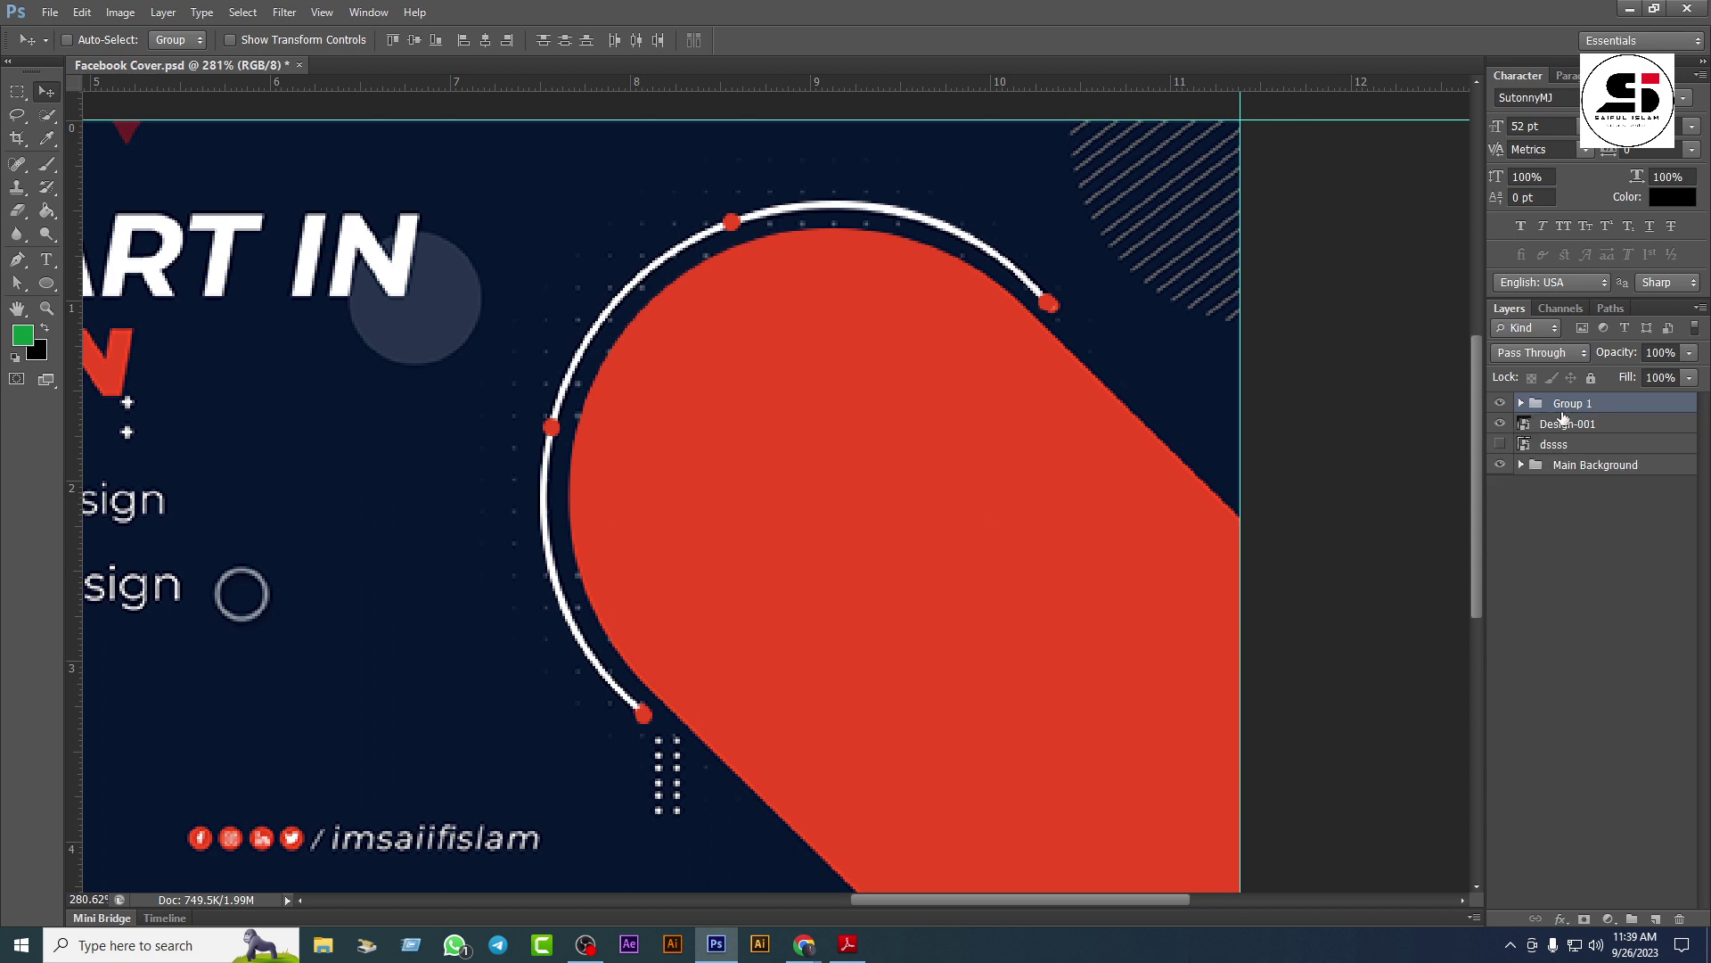
click(1501, 404)
click(1501, 403)
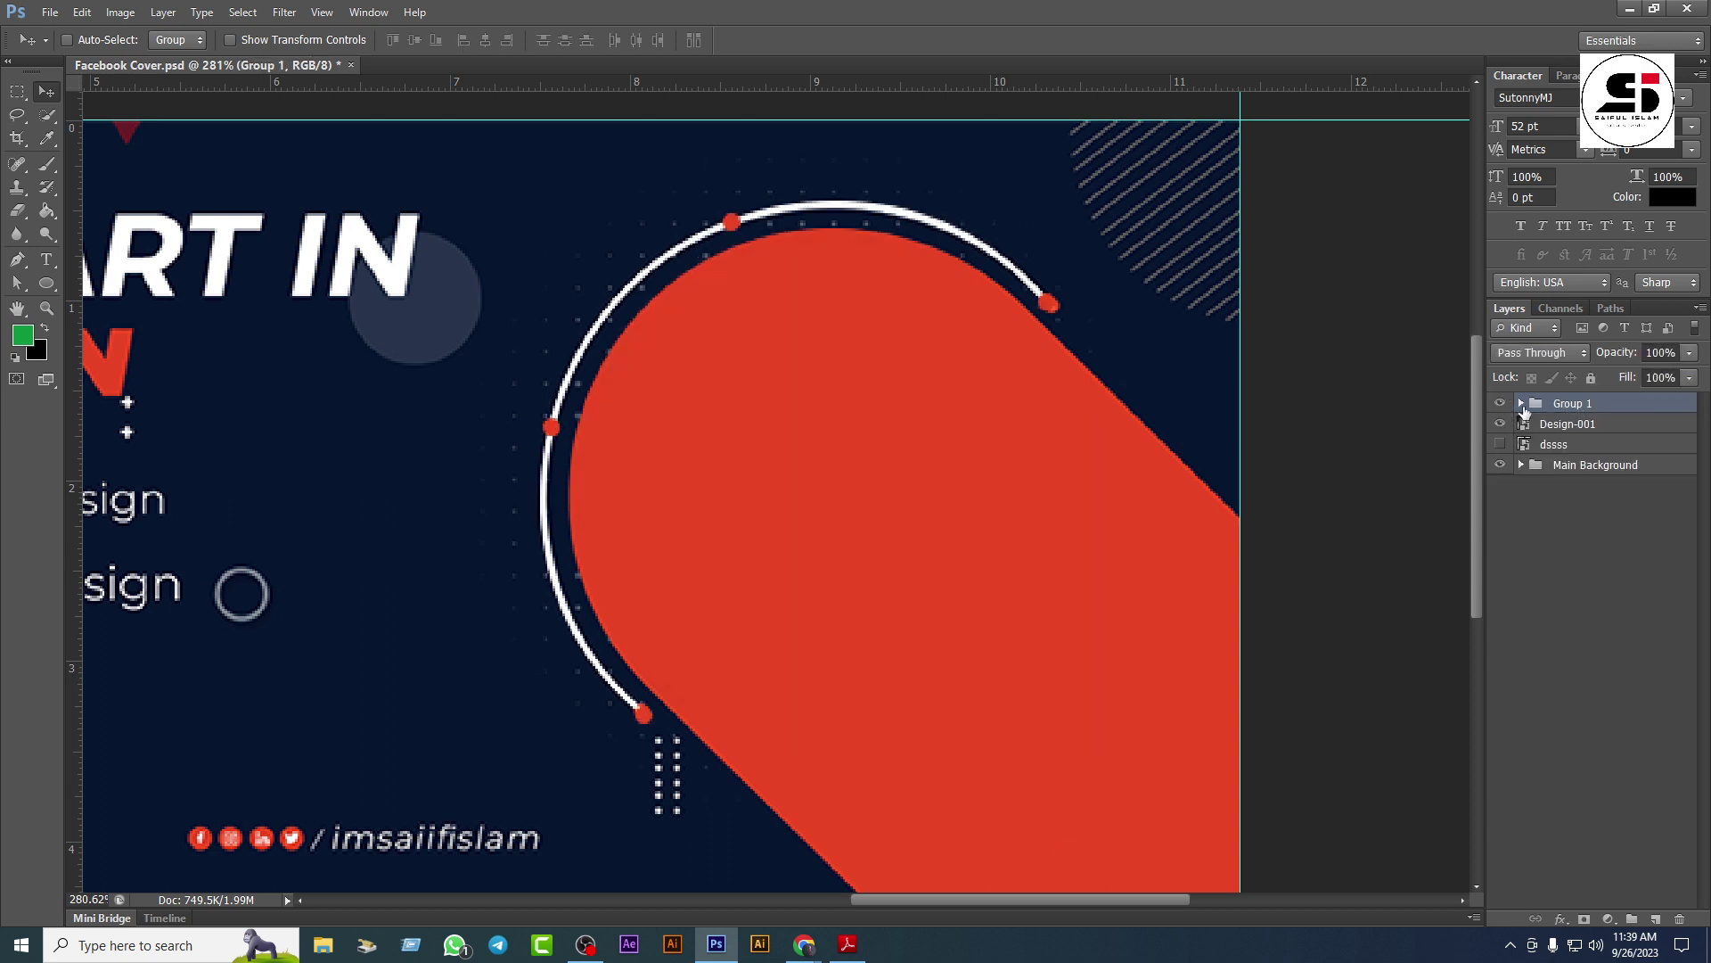
double_click(1574, 403)
text(Design)
key(Return)
Step: Lower the Design-001 layer's opacity to 20%
click(1501, 424)
click(1501, 424)
click(1562, 428)
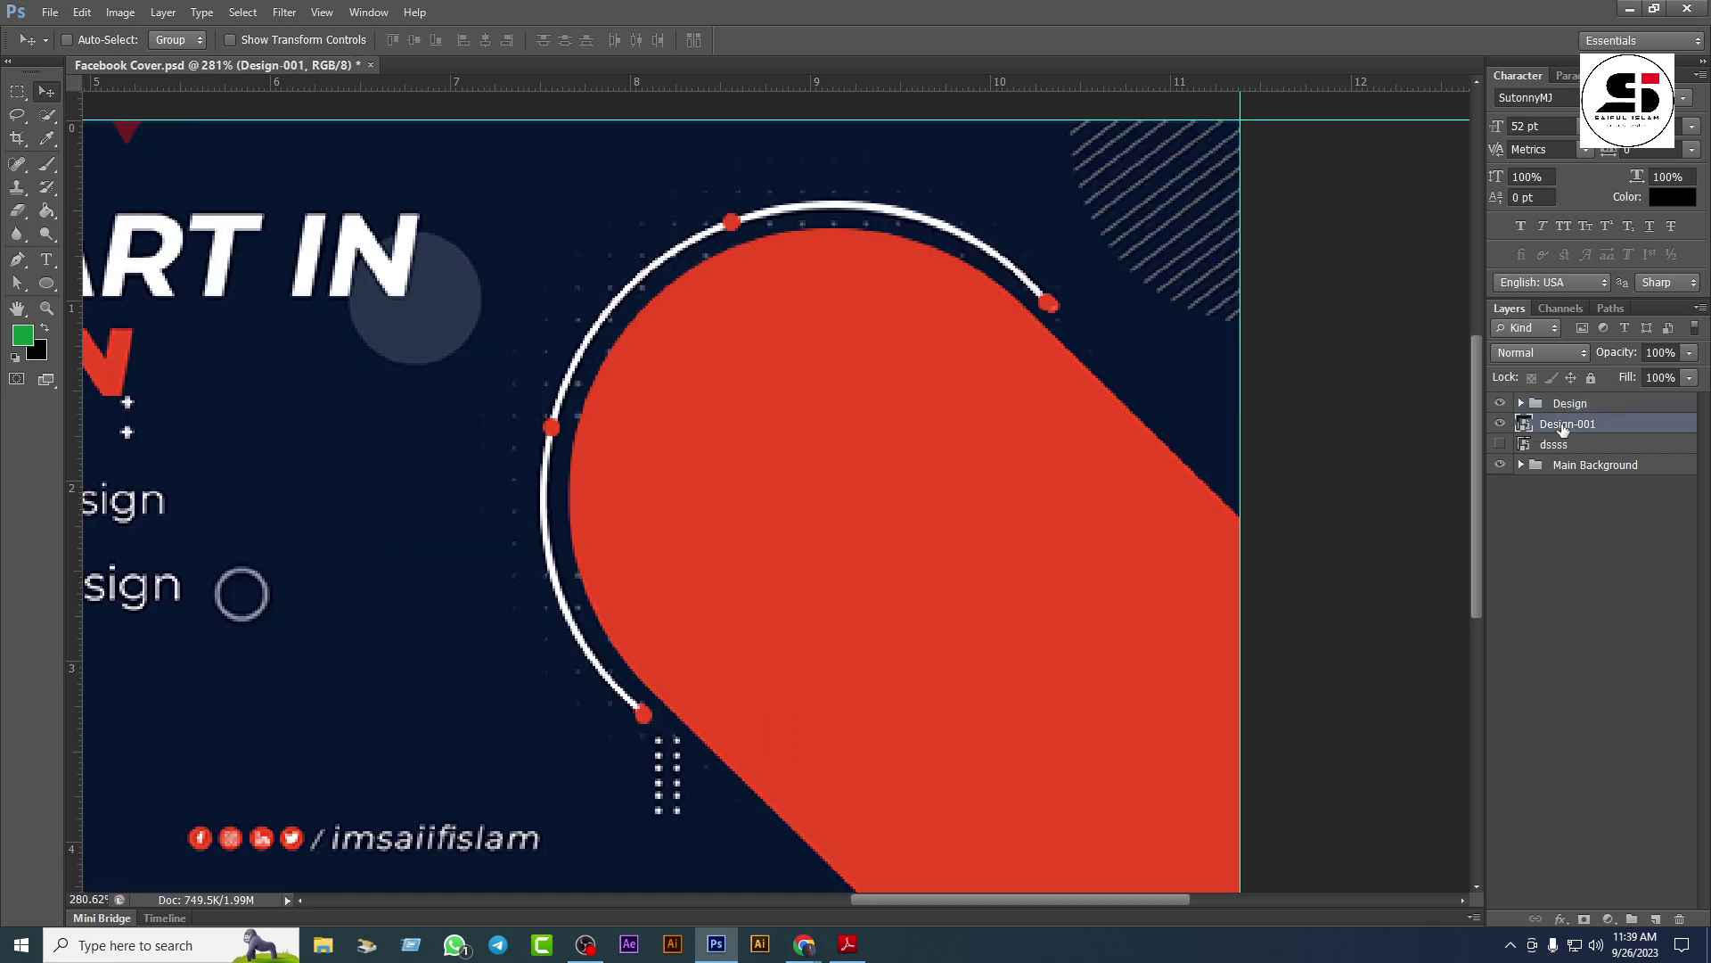
click(1689, 378)
drag(1631, 378, 1618, 378)
click(1604, 430)
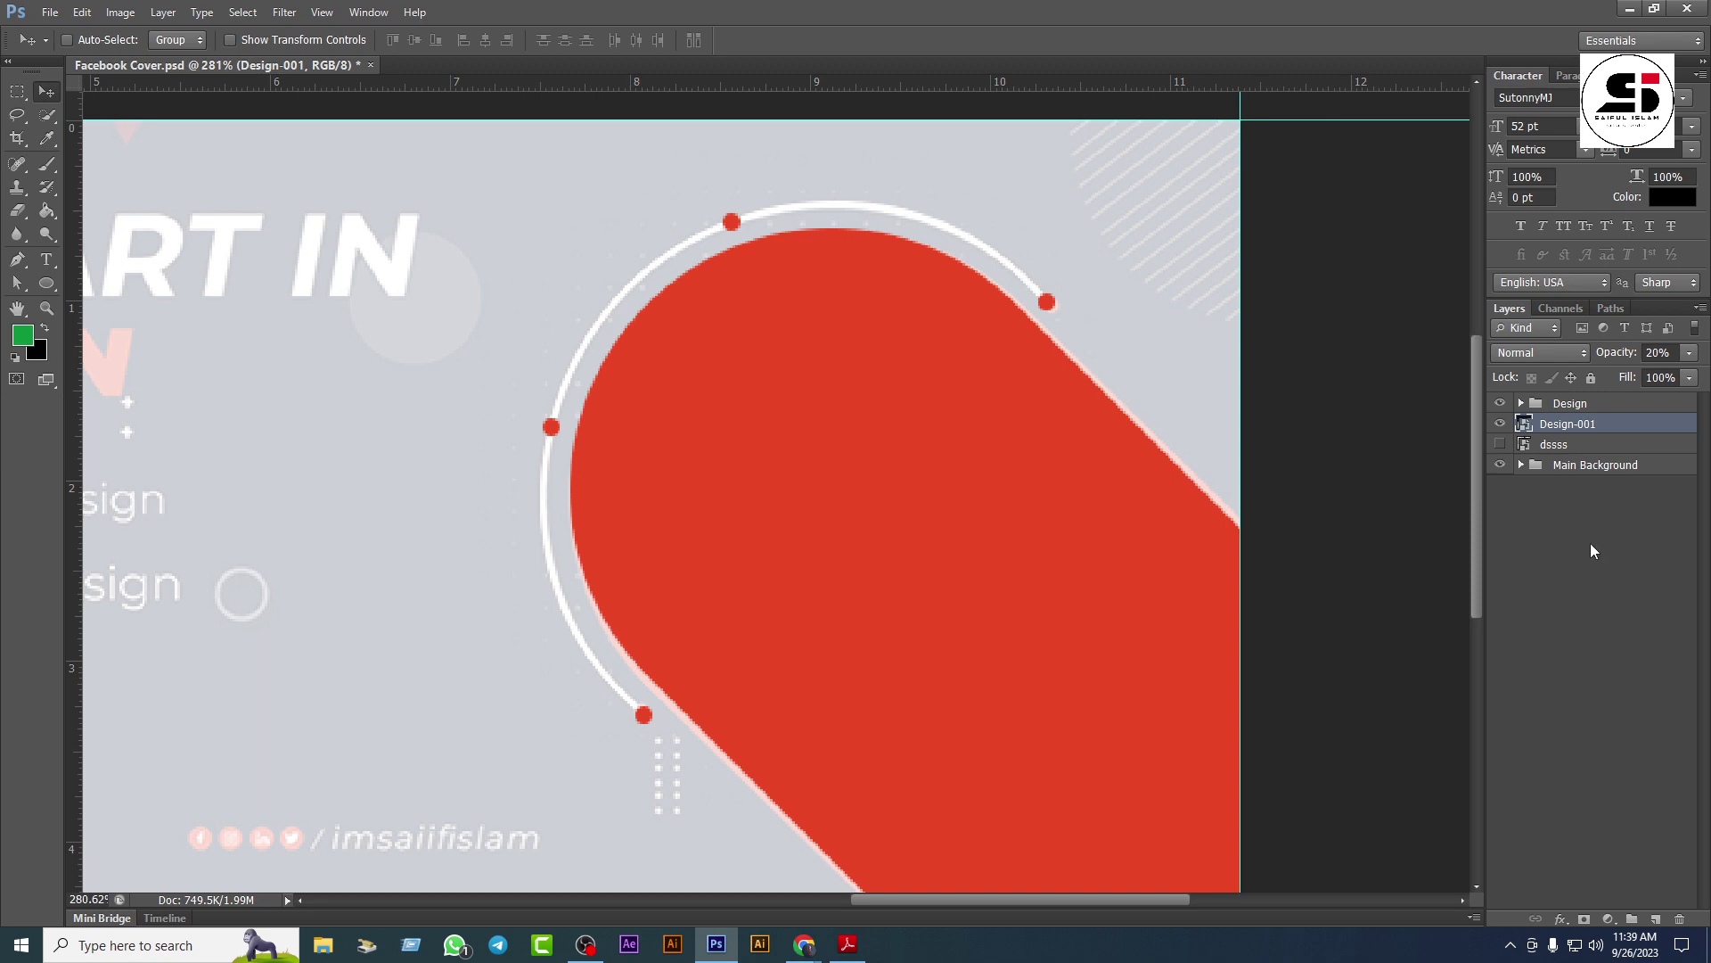
click(1500, 443)
click(1501, 445)
click(1573, 406)
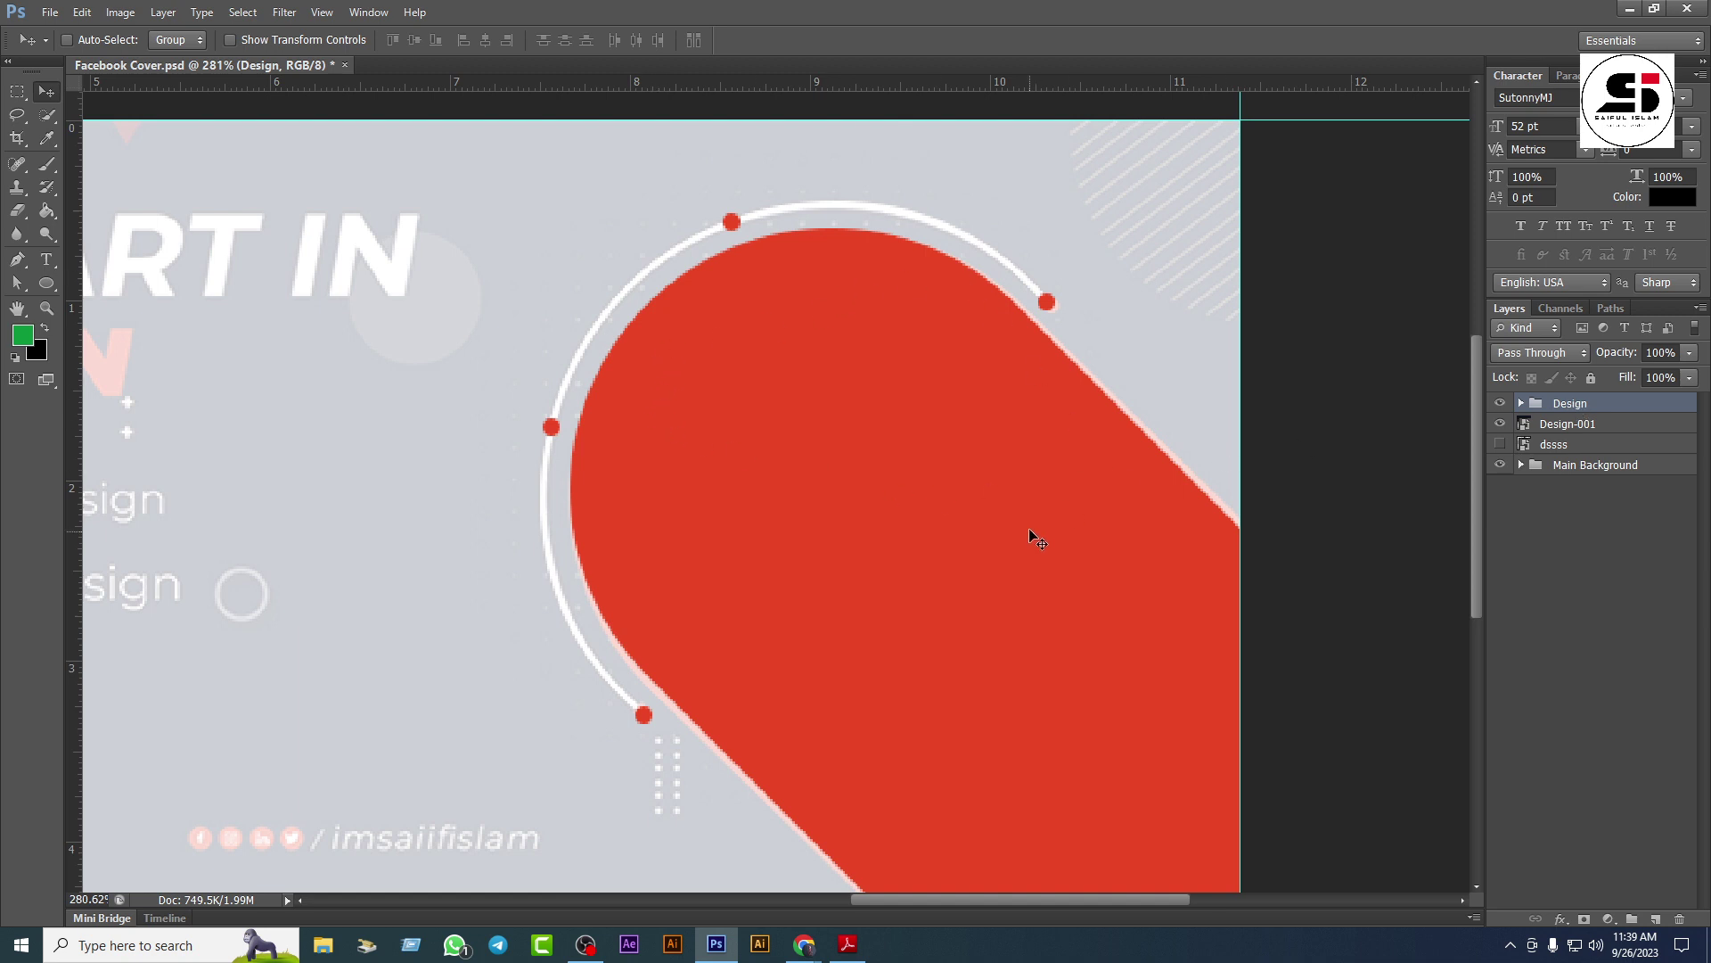
click(50, 283)
Step: Draw a white circle over the red shape and nudge it into place
mouse_move(629, 288)
mouse_down()
mouse_move(1099, 713)
mouse_move(1083, 695)
mouse_up()
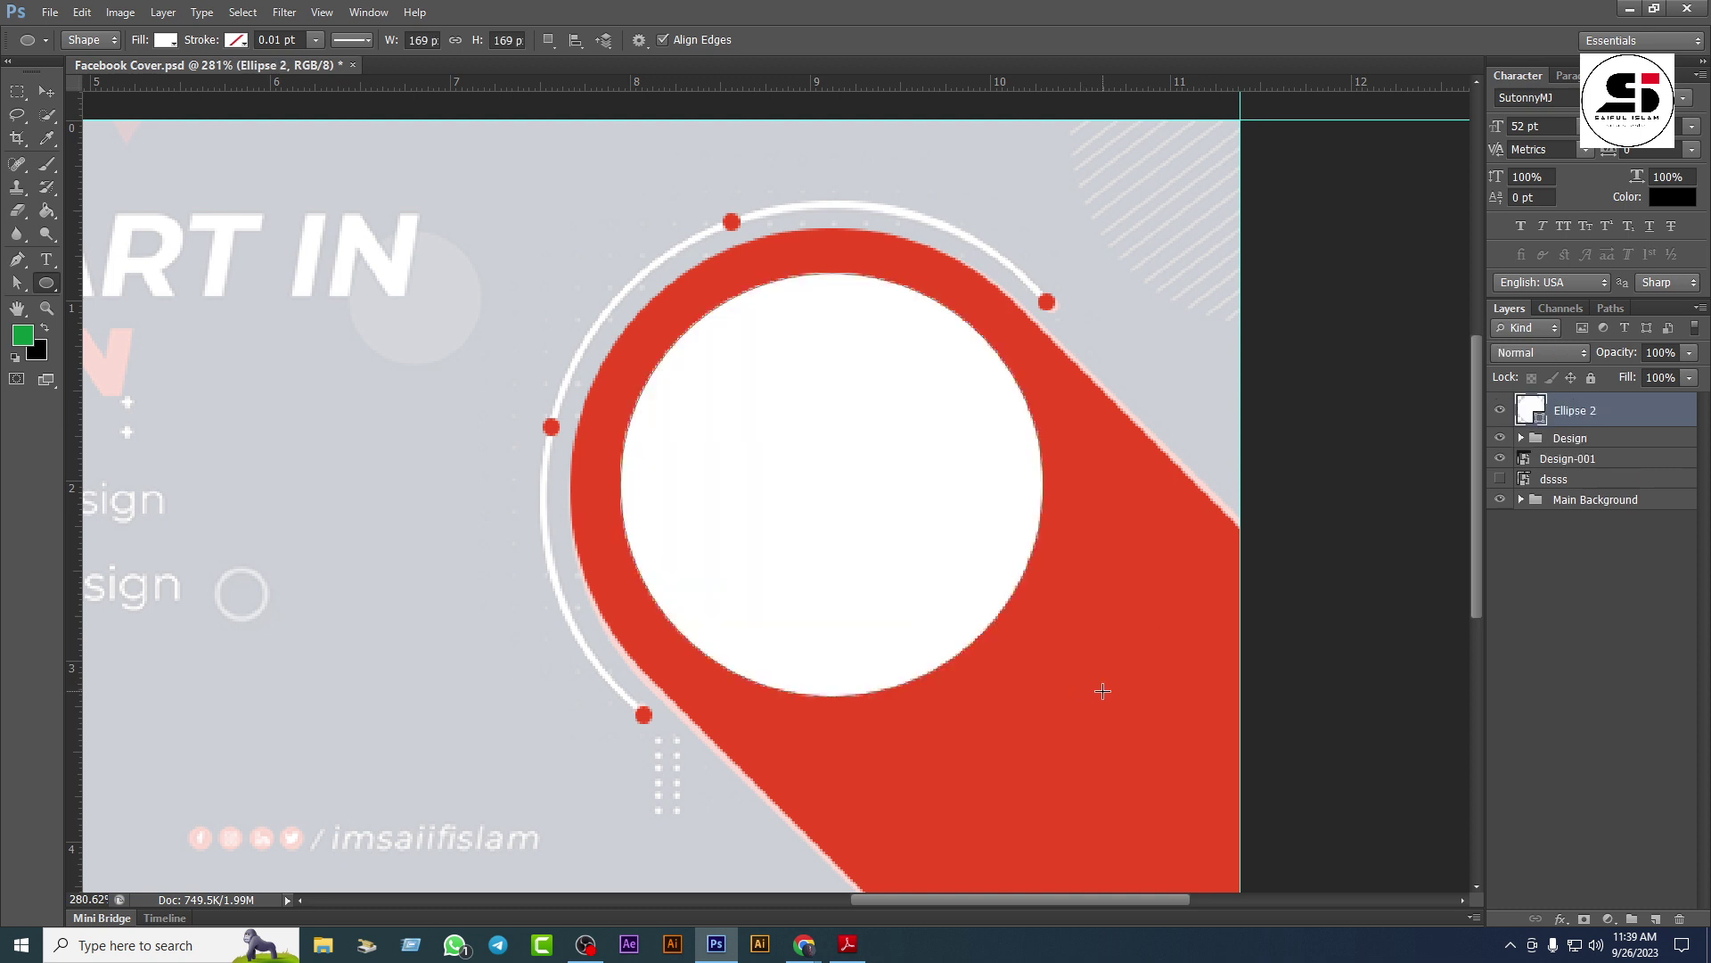
click(46, 92)
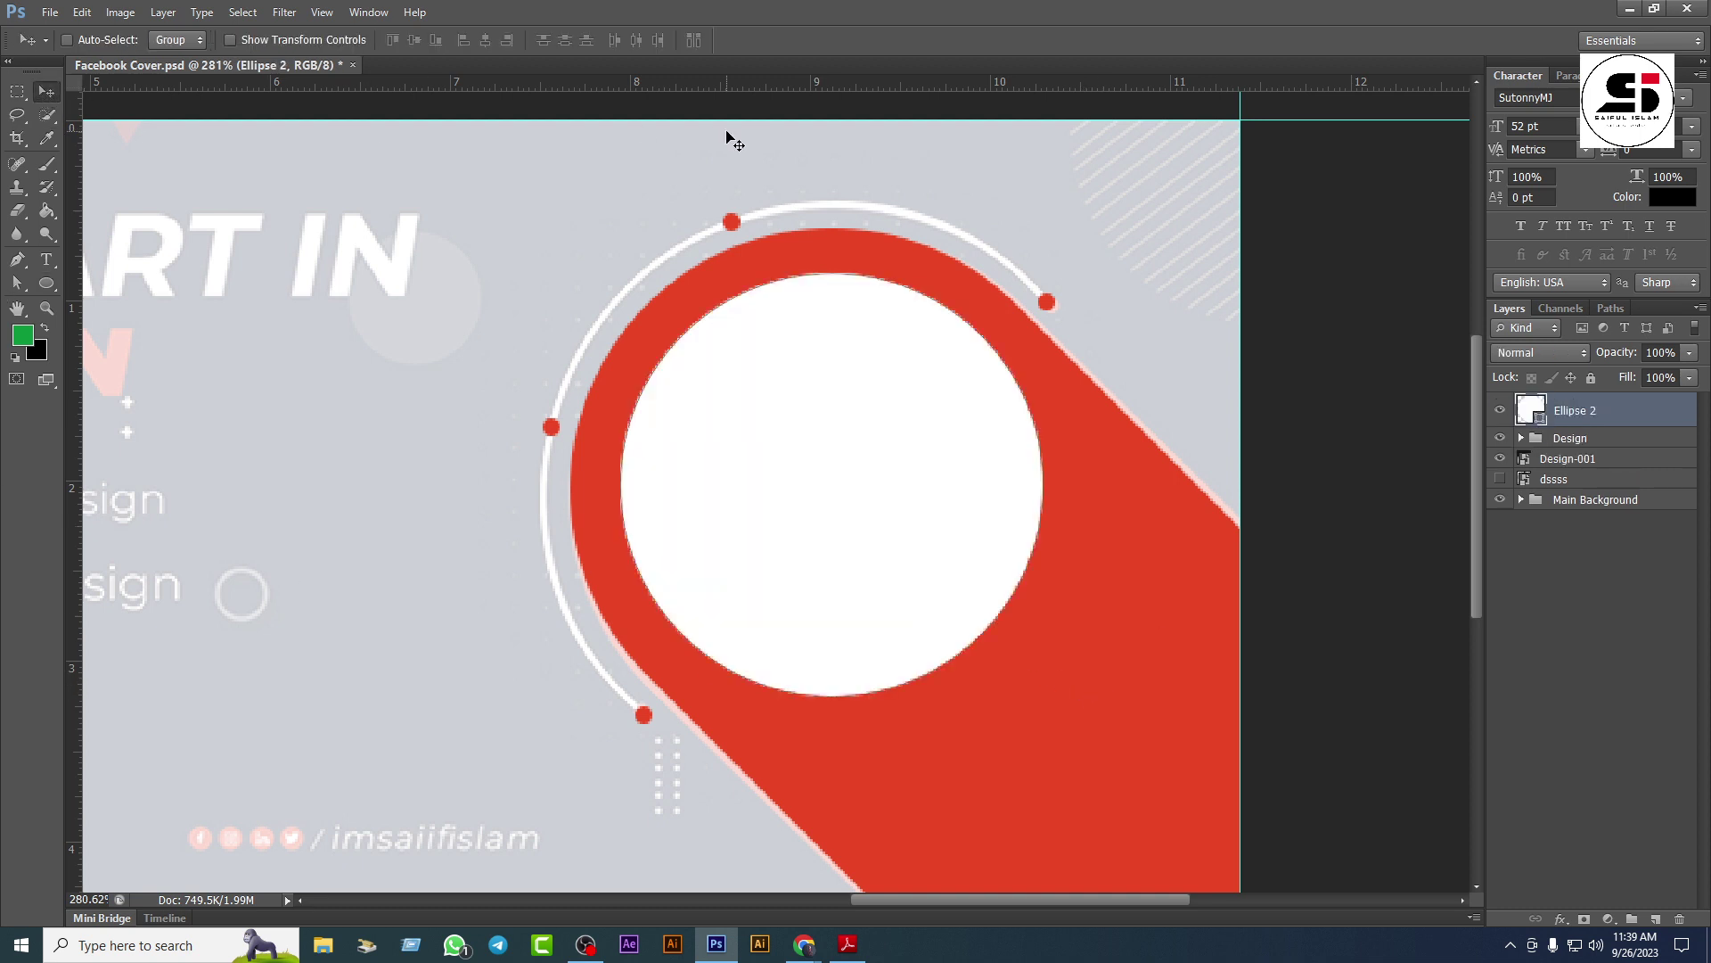
key(Left)
key(Left)
key(Right)
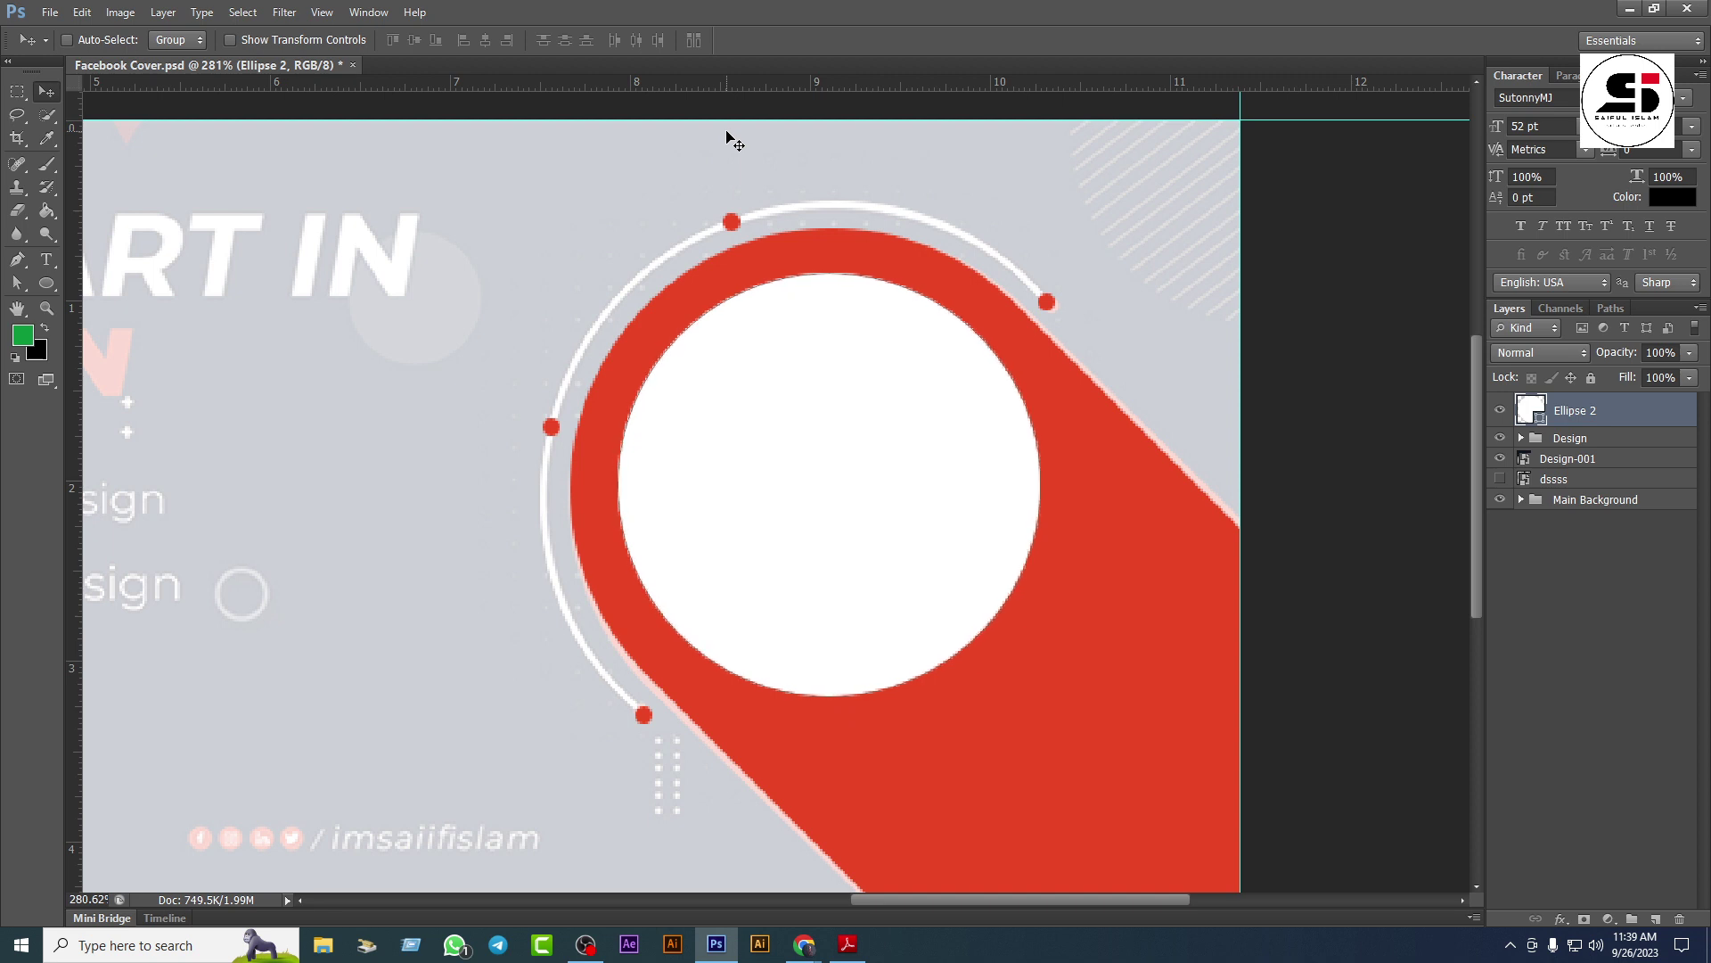
key(Down)
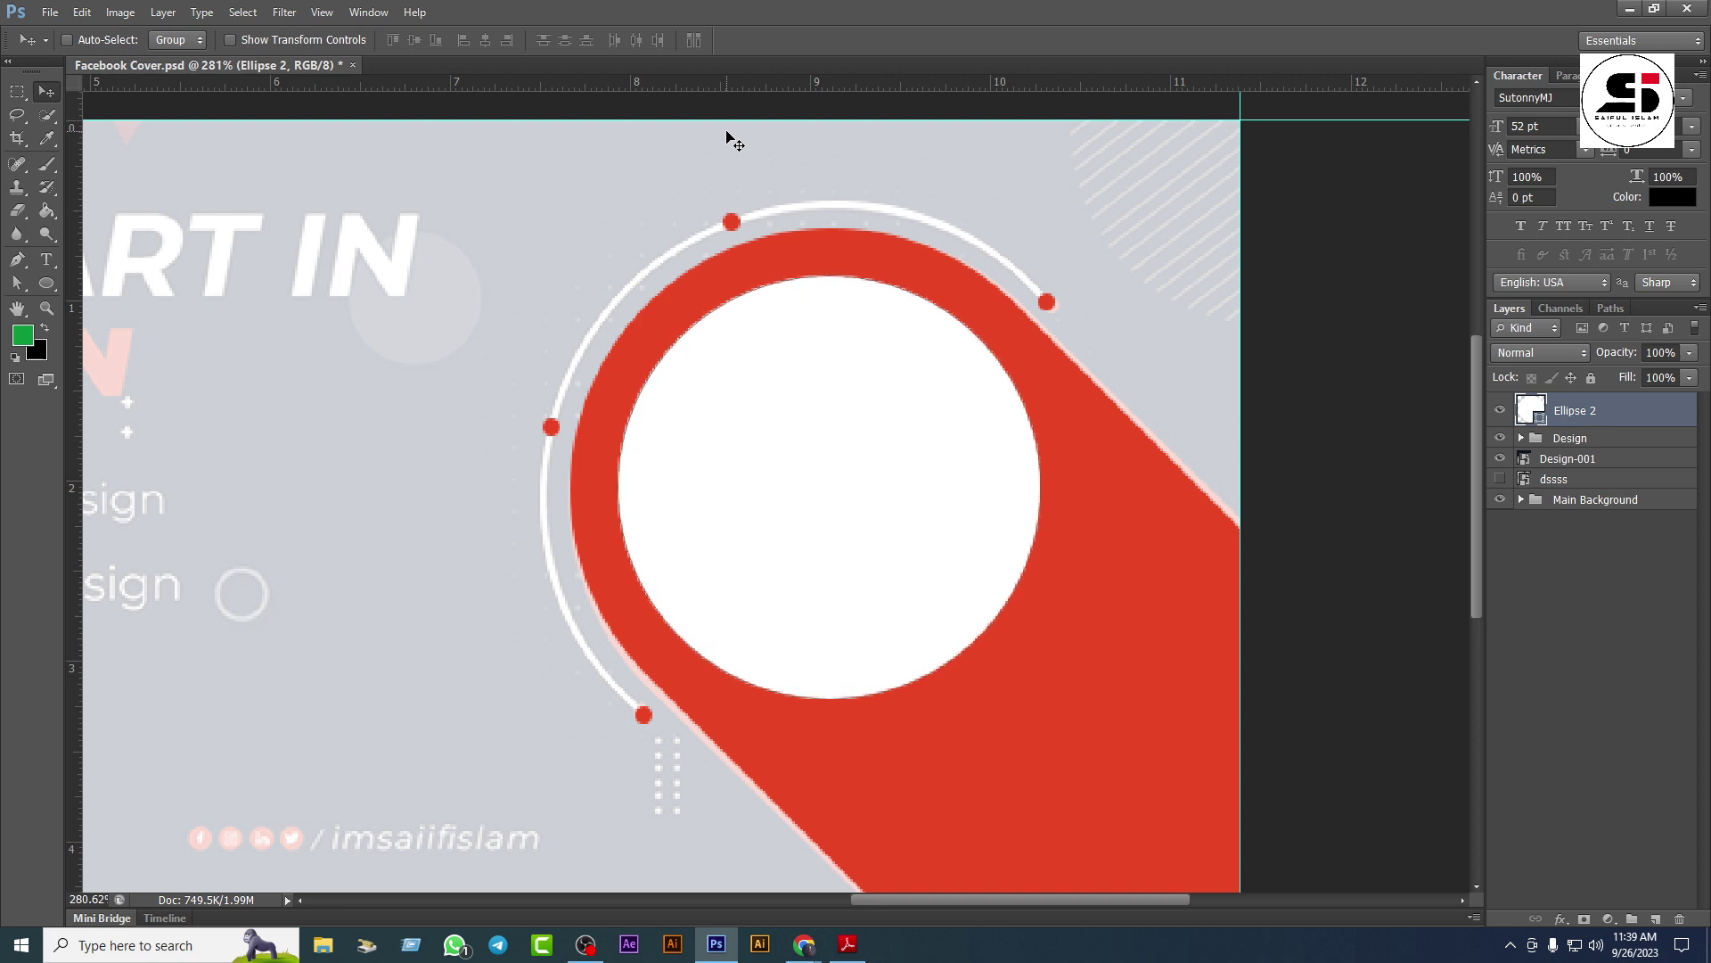
key(Right)
key(Left)
Step: Duplicate the circle, scale the copy to 92.9% around its centre, and colour it black
key(ctrl+j)
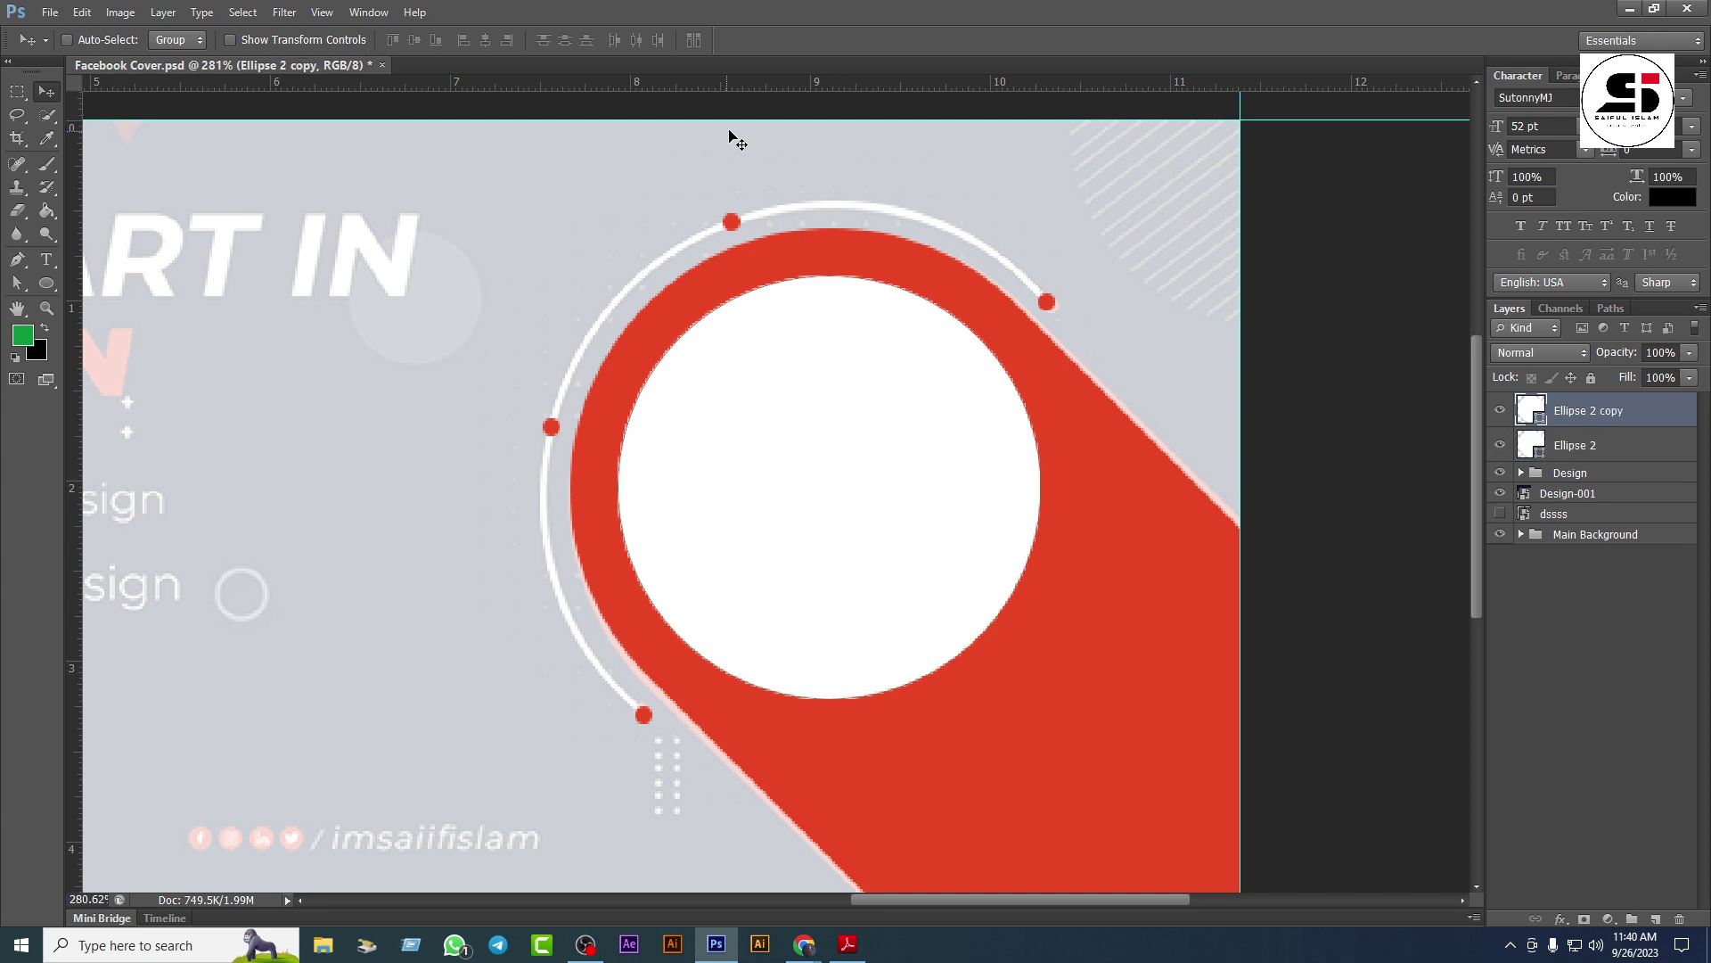
key(ctrl+t)
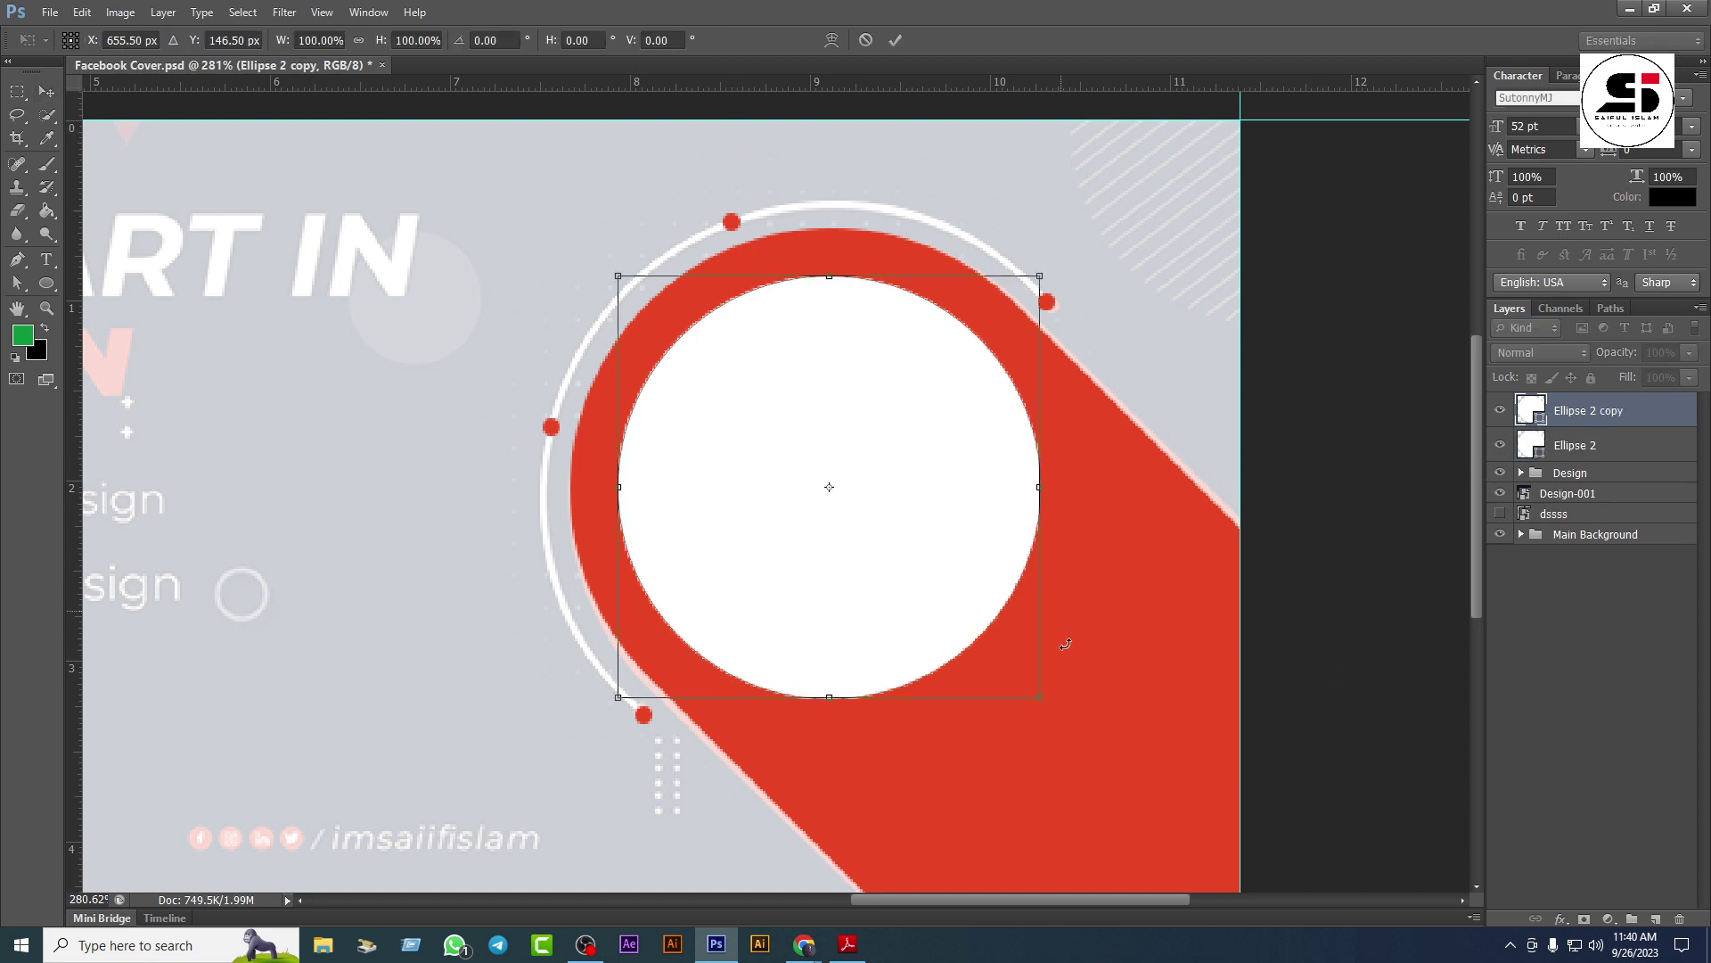
drag(1040, 700, 1022, 694)
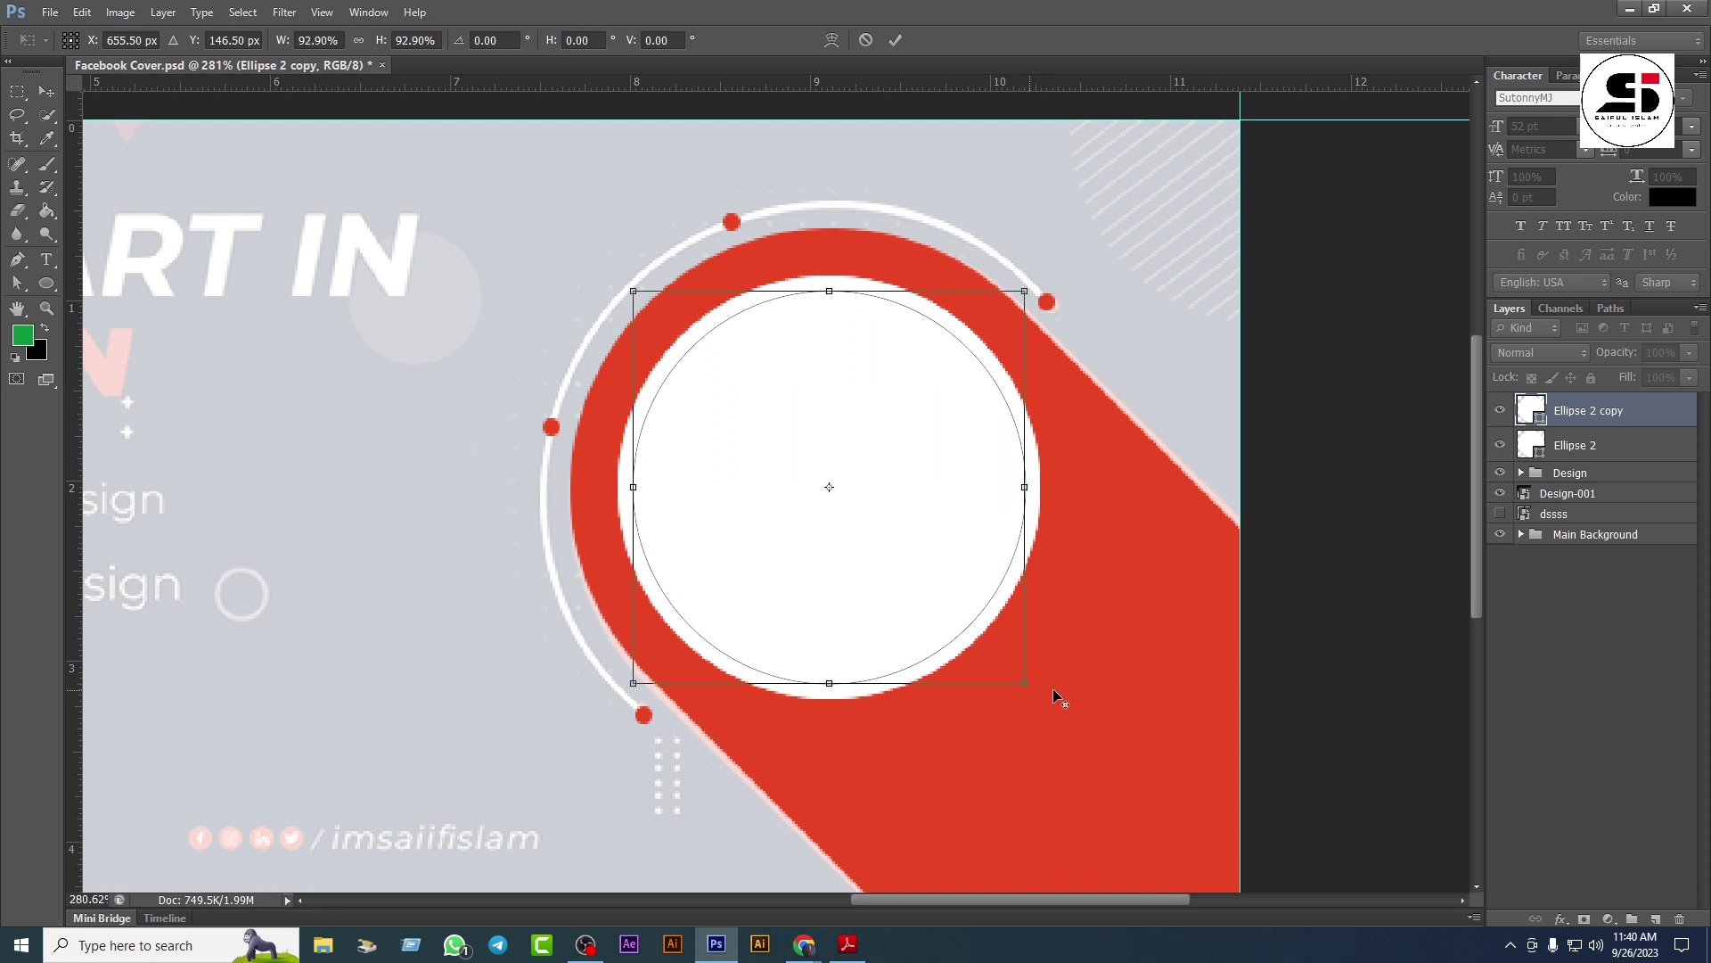
key(Return)
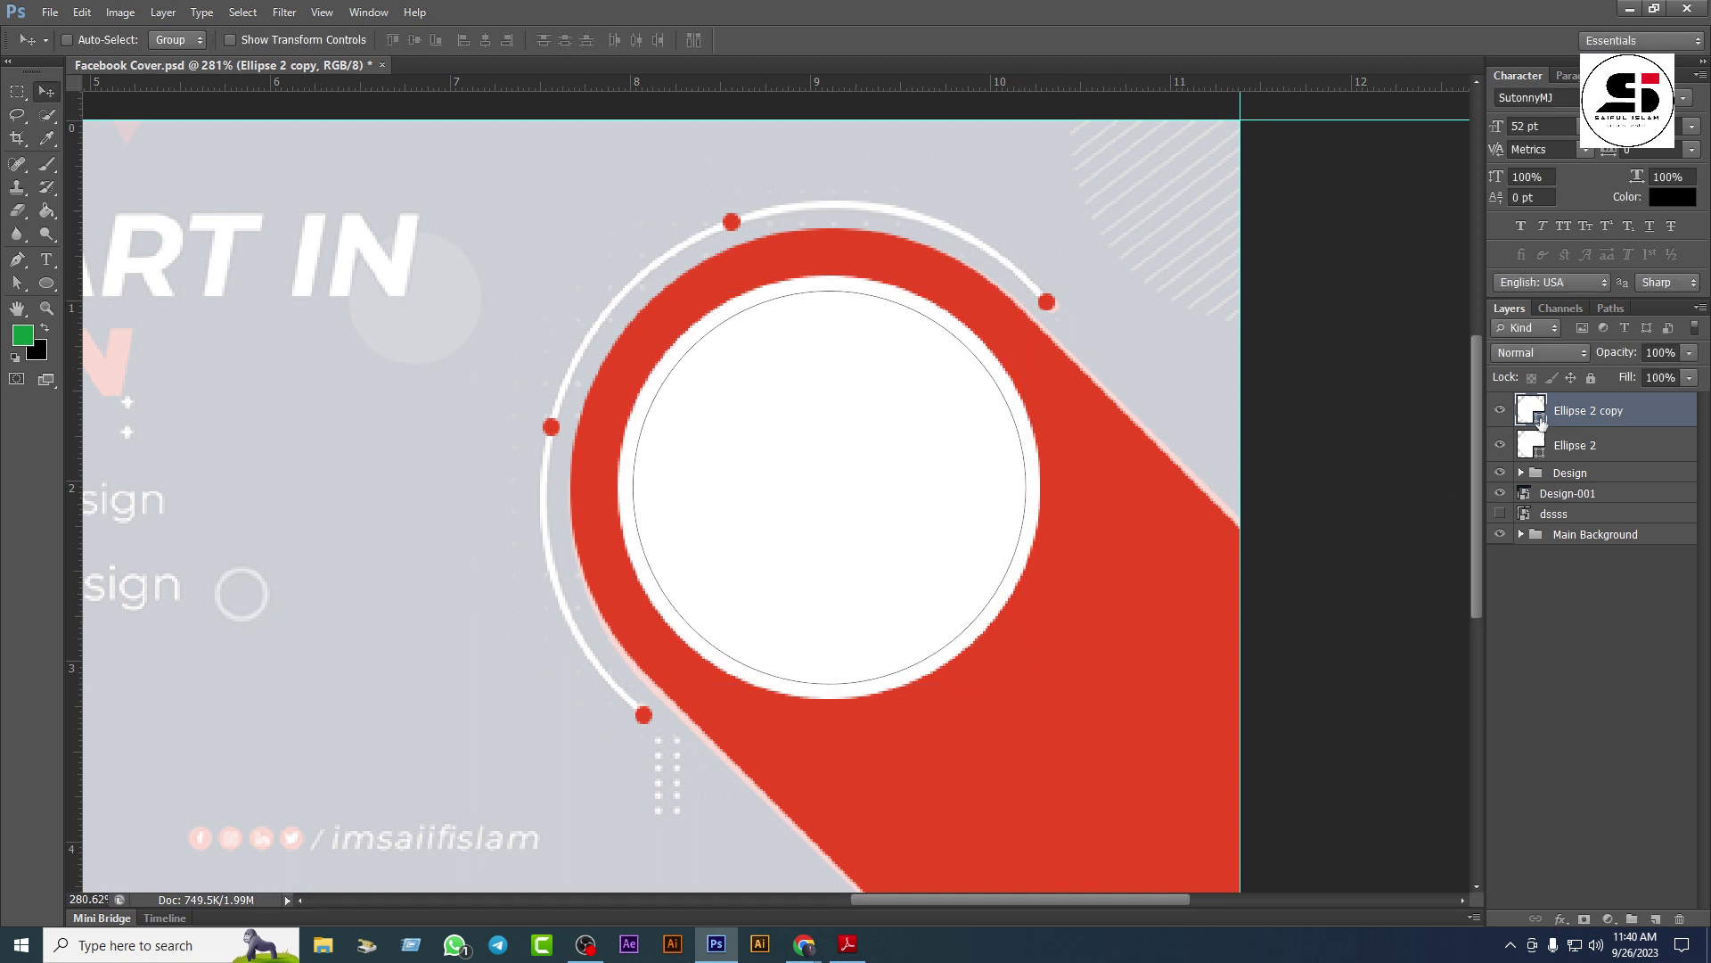
double_click(1537, 419)
click(154, 489)
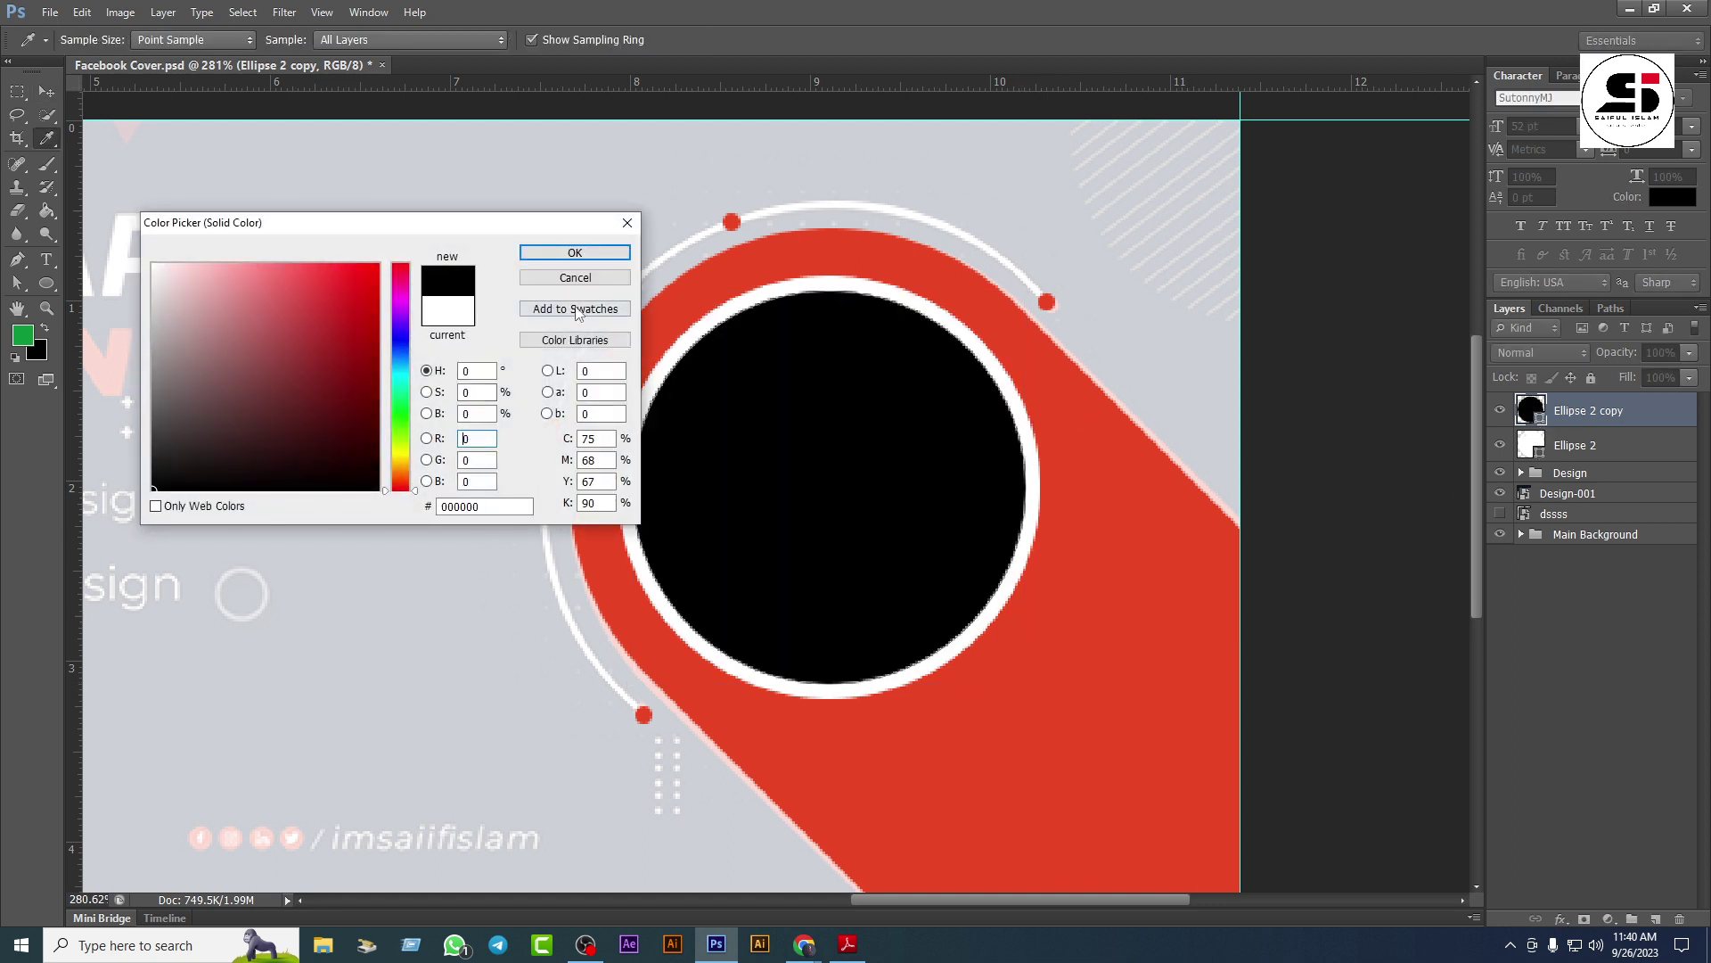
click(575, 253)
Step: Show the dssss photo layer and move it above the black circle
click(1500, 513)
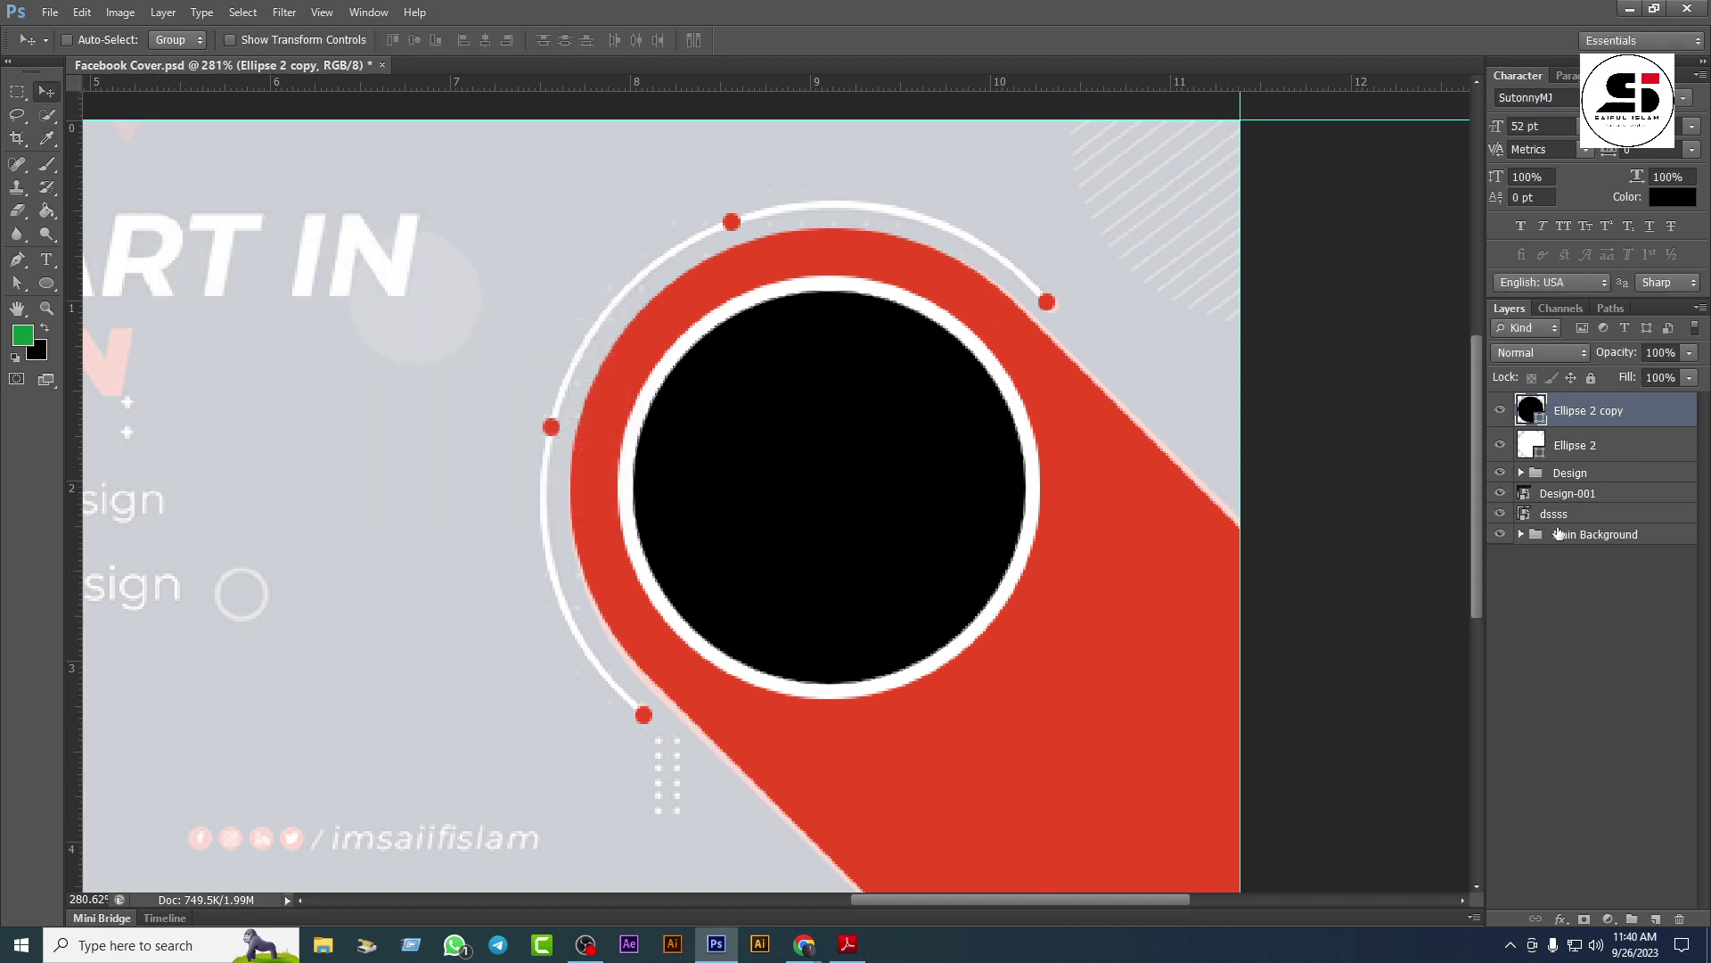
click(1555, 515)
drag(1555, 515, 1549, 399)
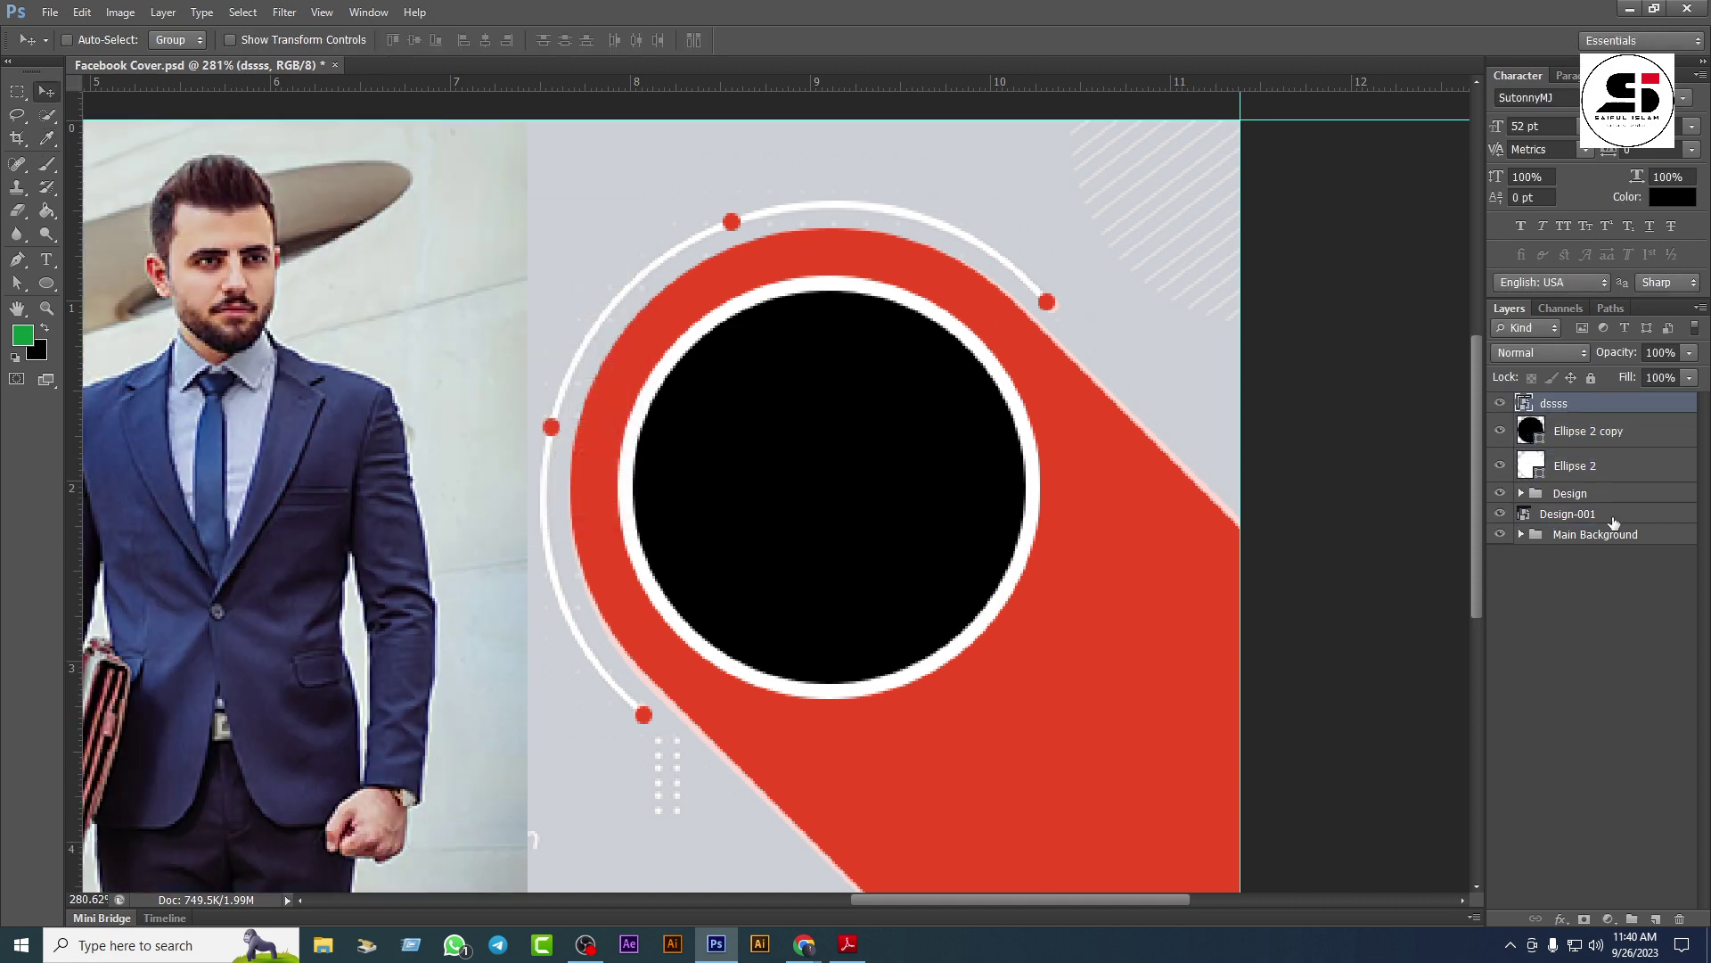
Step: Clip the dssss photo into the black circle and position the man's face inside it
right_click(1617, 404)
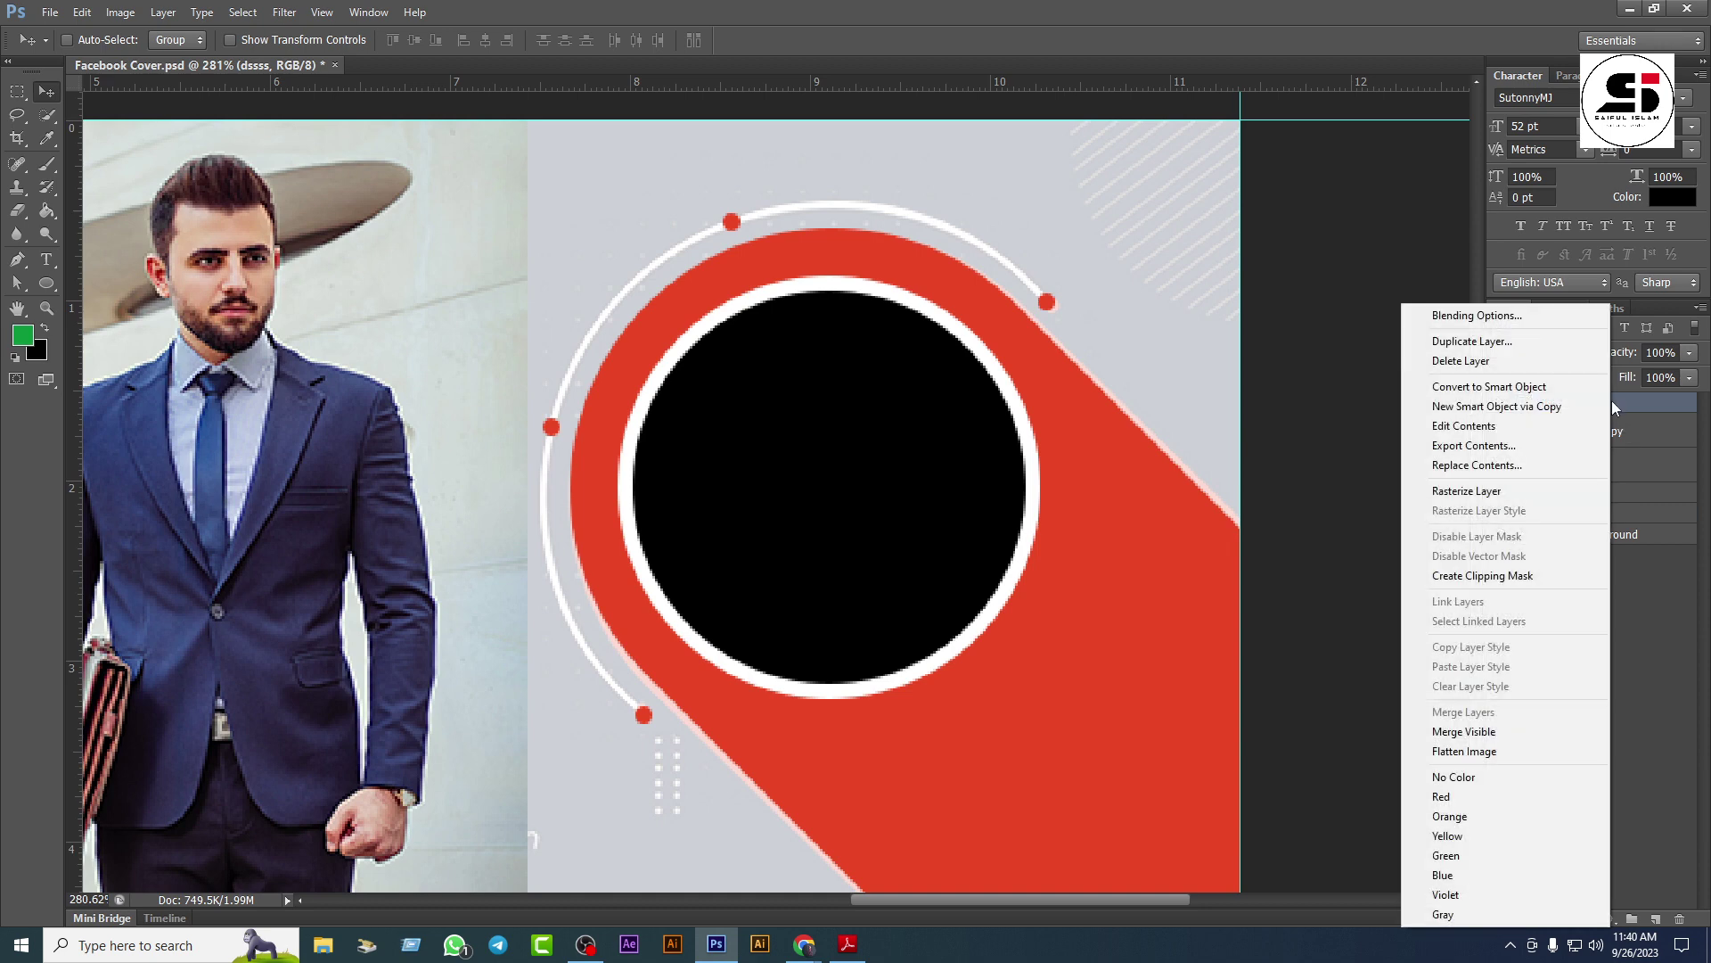
click(1484, 576)
drag(357, 539, 950, 687)
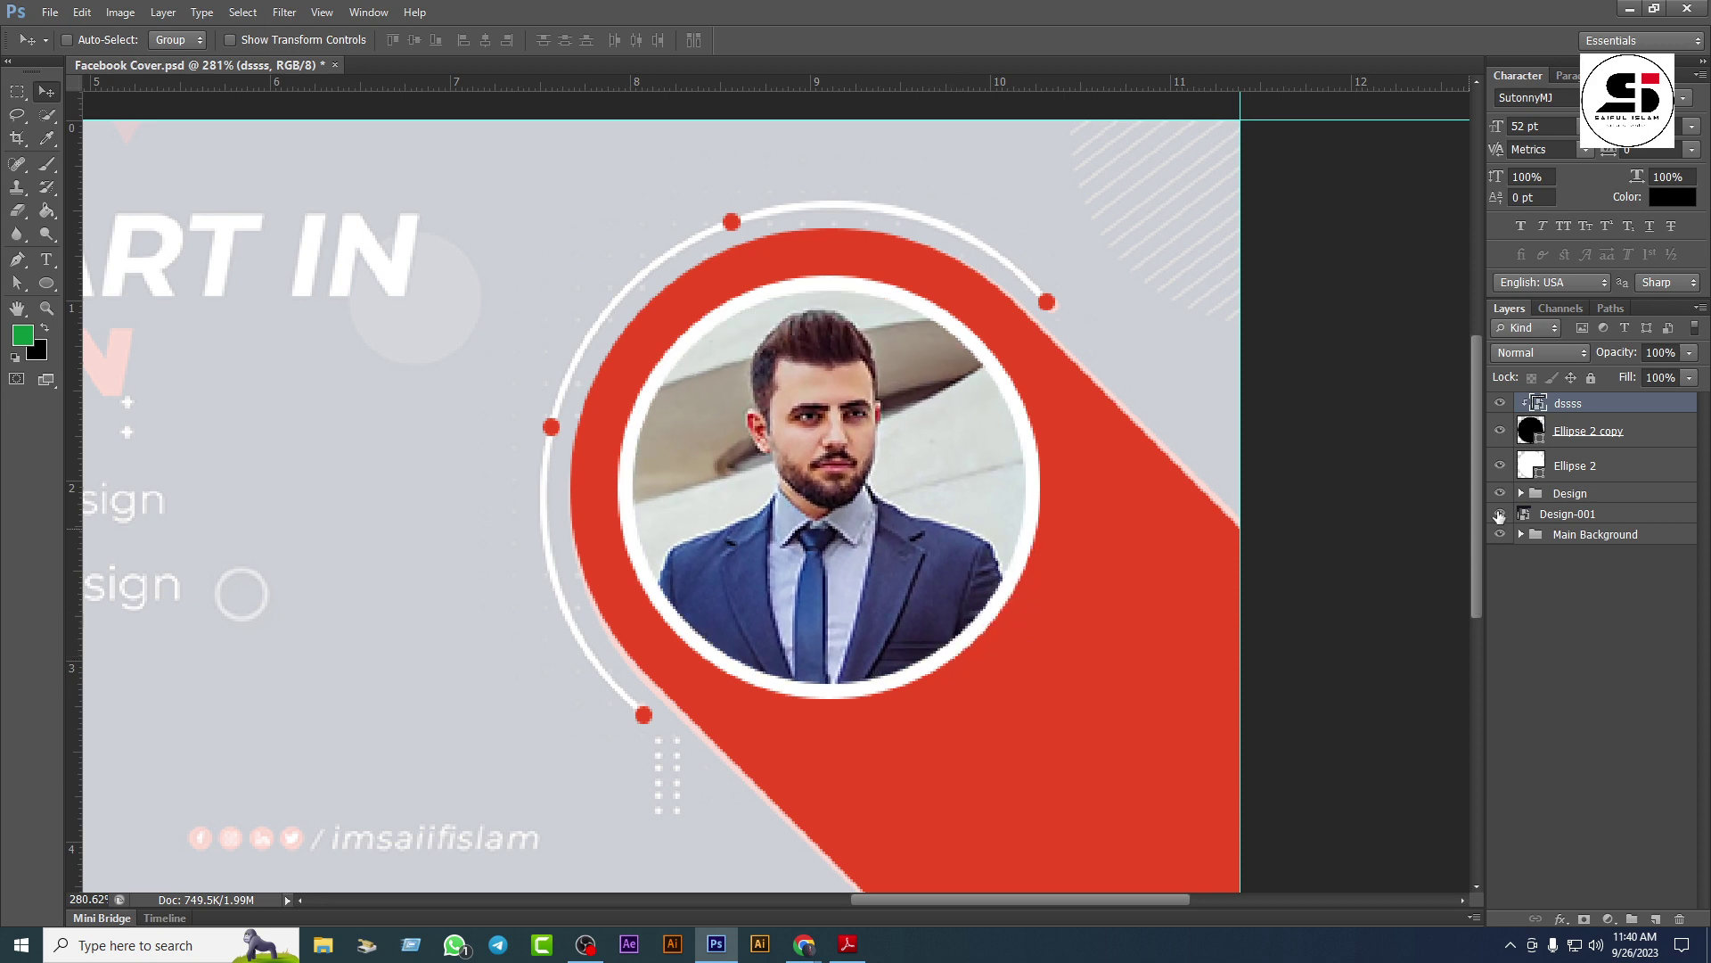
Step: Group the photo with the black circle and name the group 'Image'
shift+click(1649, 434)
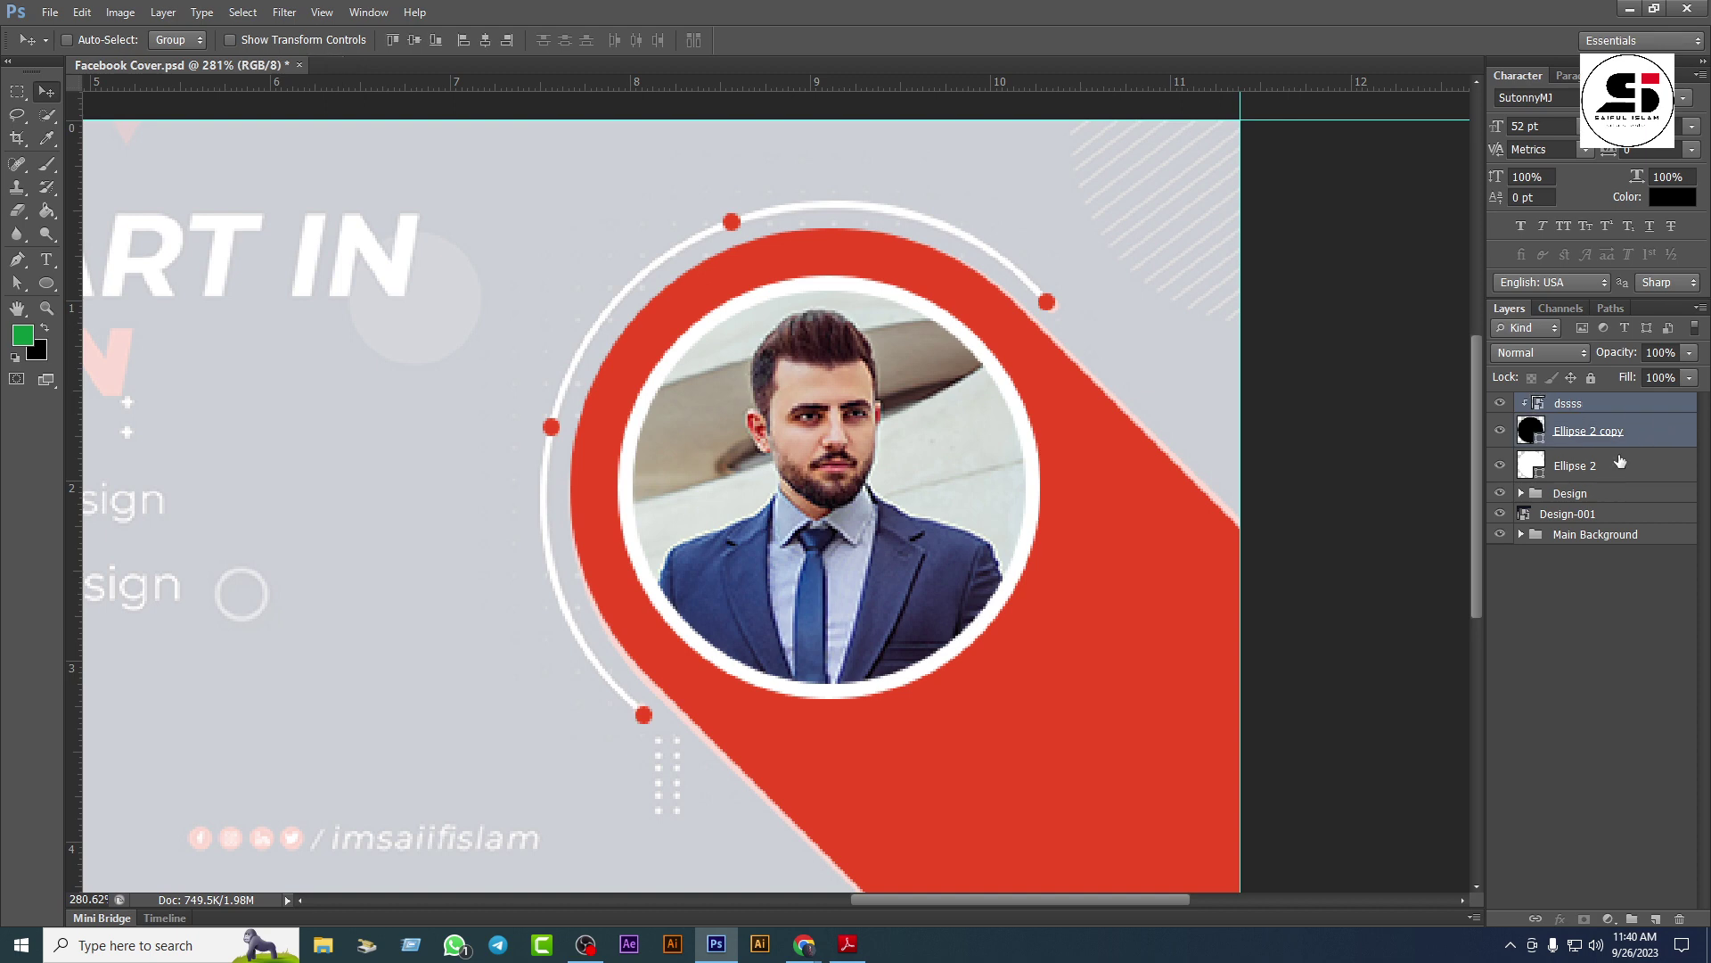
key(ctrl+g)
double_click(1573, 405)
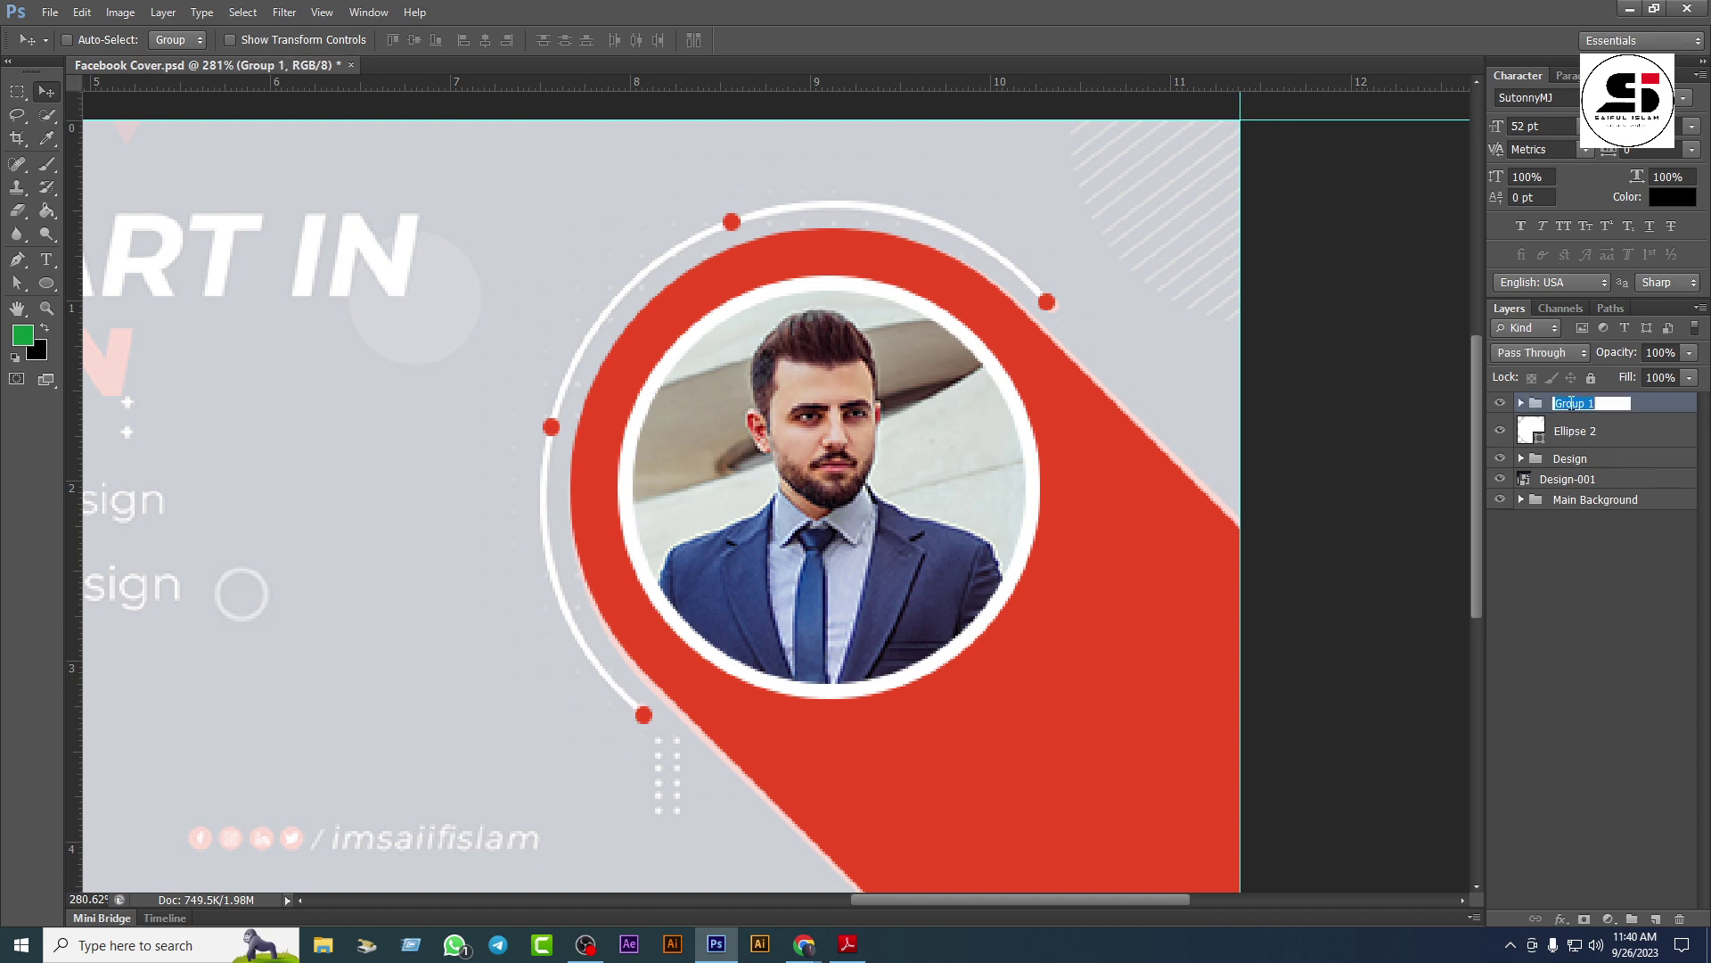
key(BackSpace)
text(Image)
key(Return)
Step: Add a Normal-blend drop shadow to the Image group with 0 px distance and 45% opacity
double_click(1660, 408)
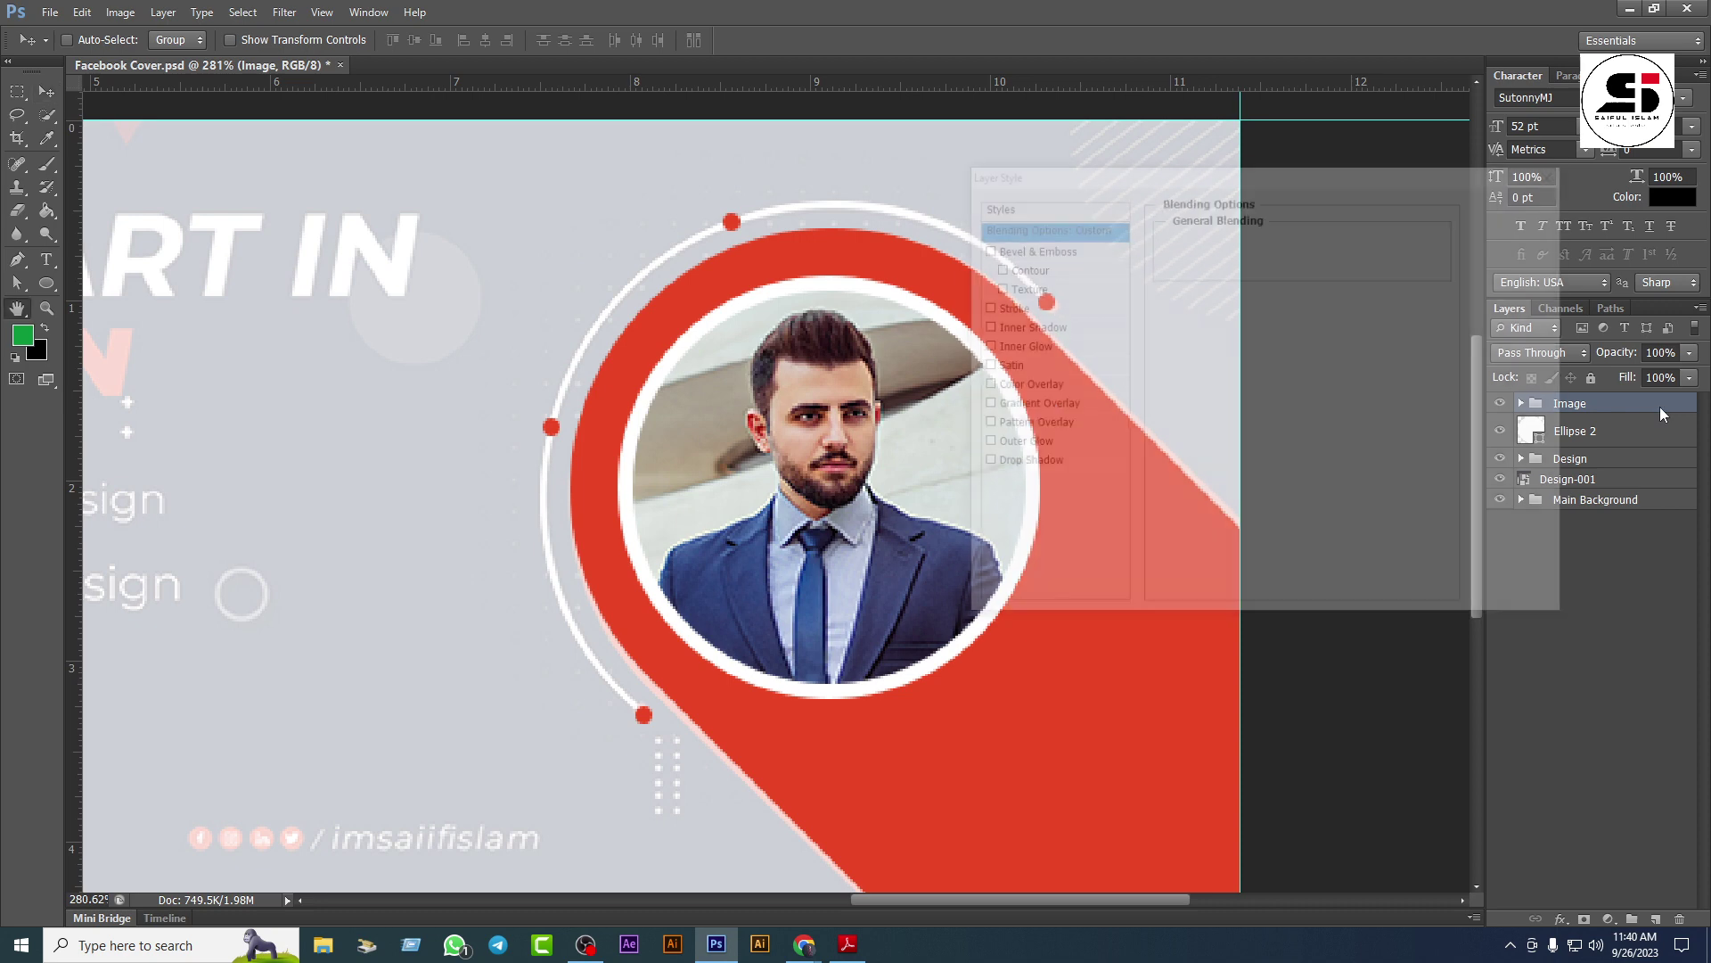
drag(1089, 180, 1130, 162)
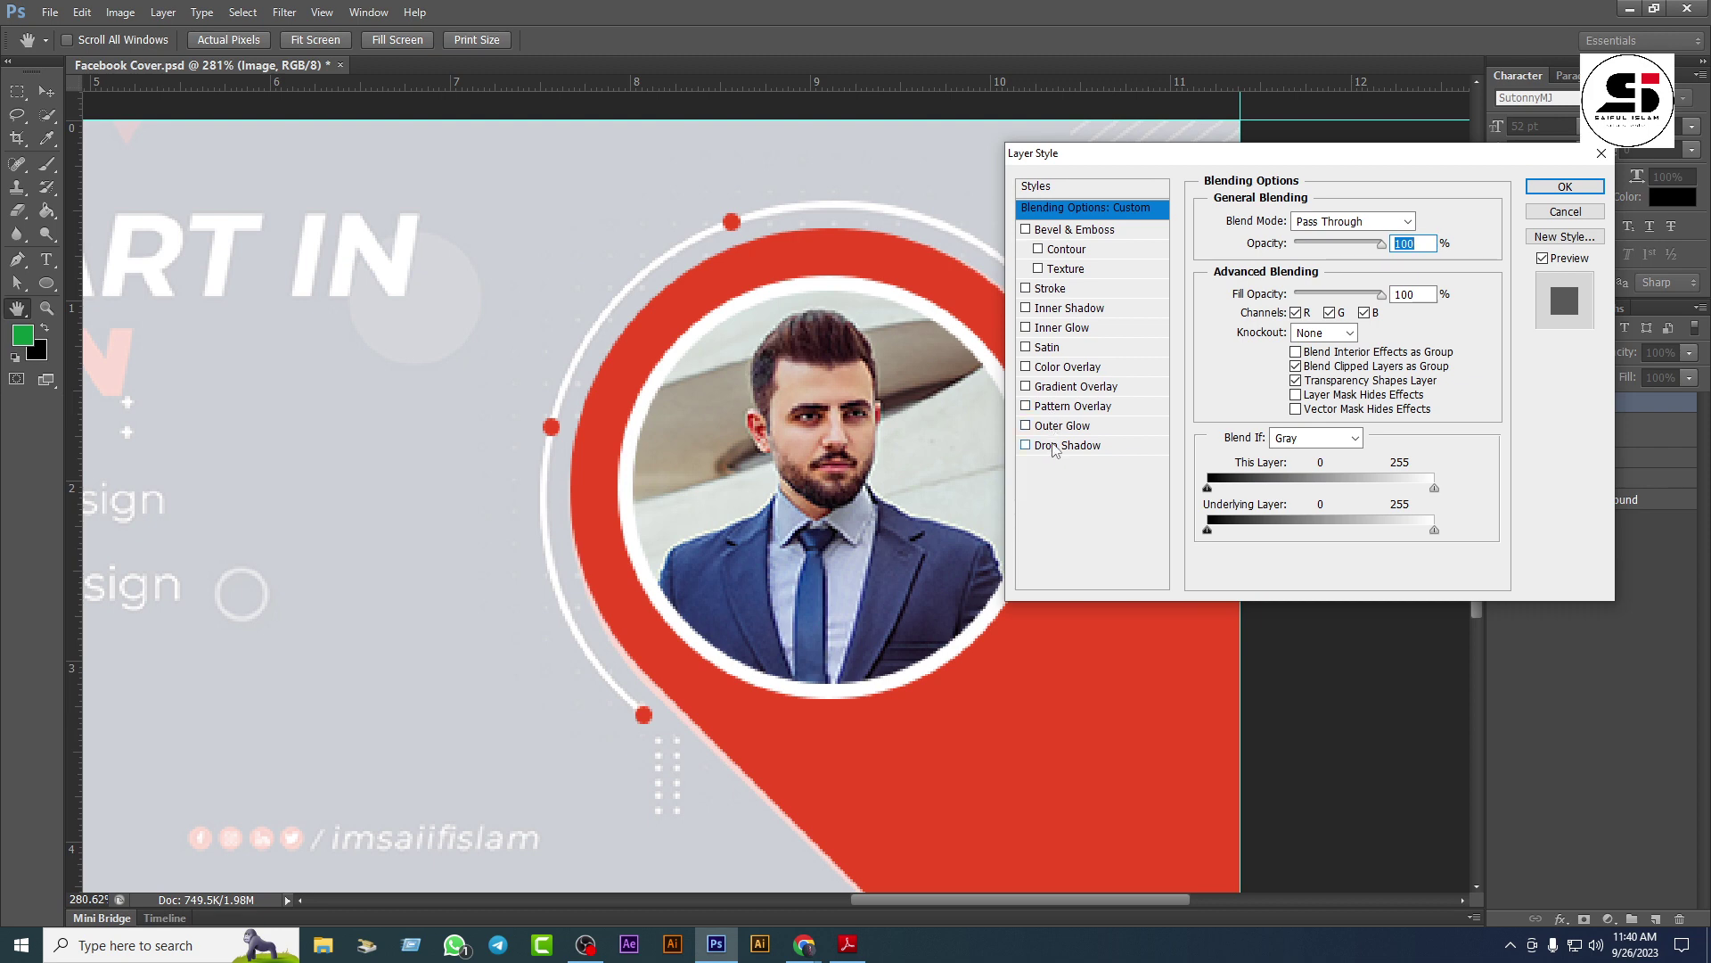
click(1084, 444)
click(1337, 221)
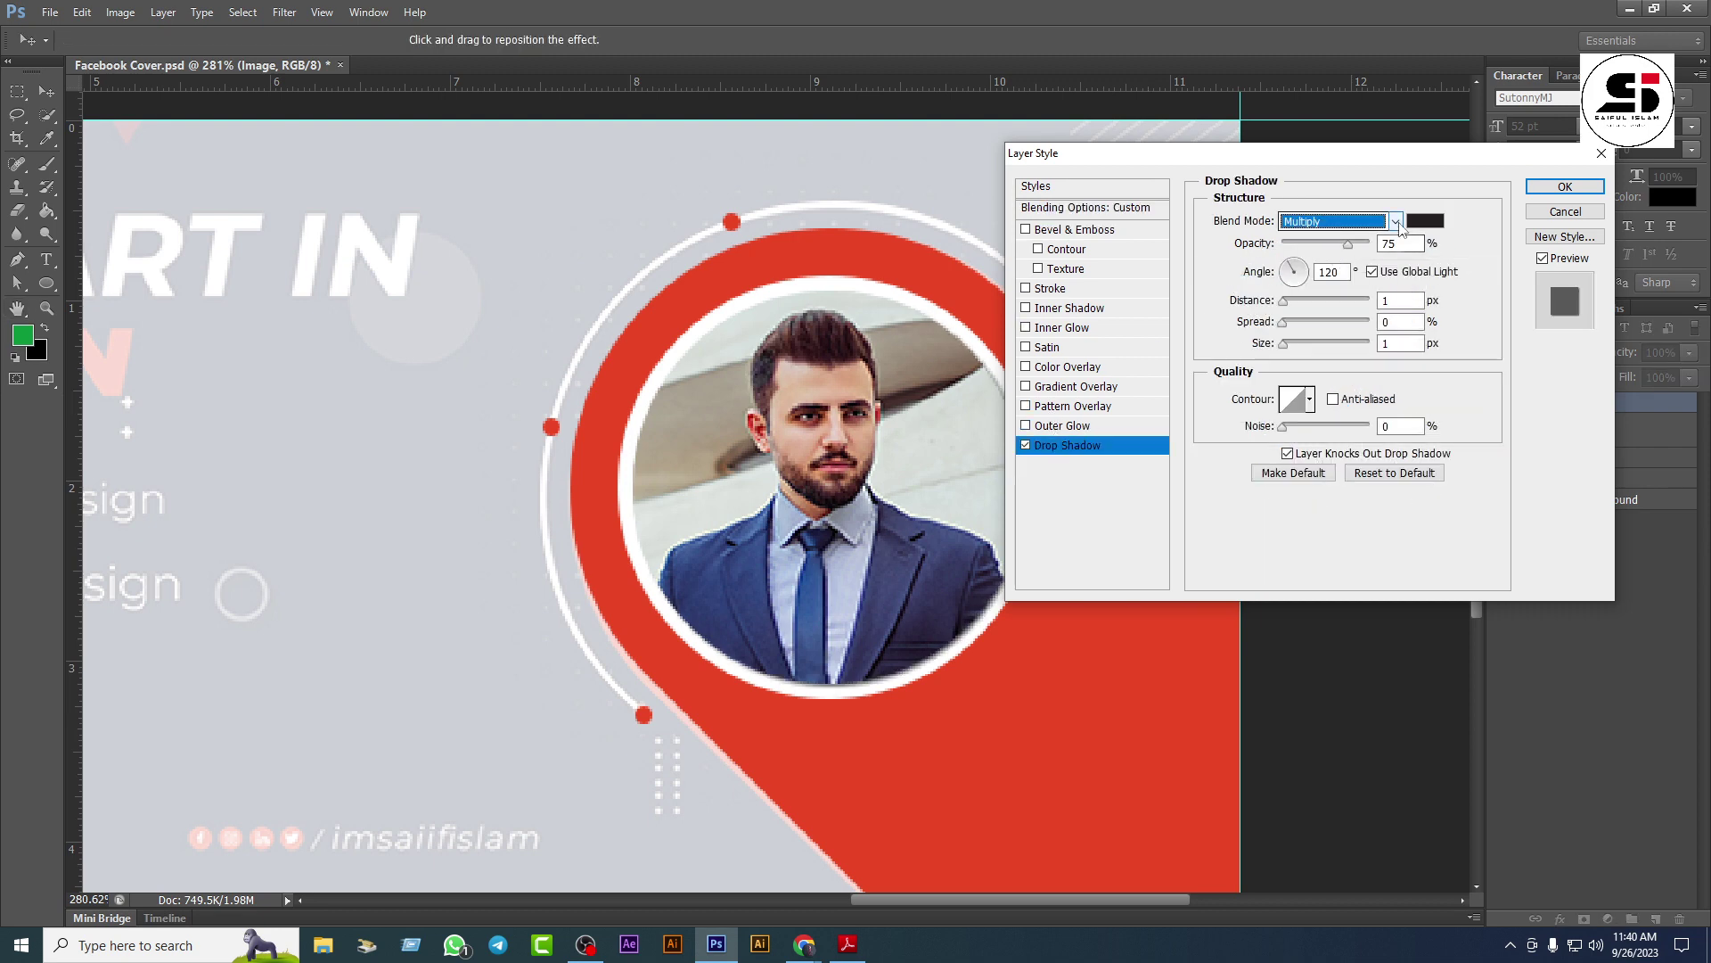
click(1332, 220)
drag(1284, 301, 1292, 344)
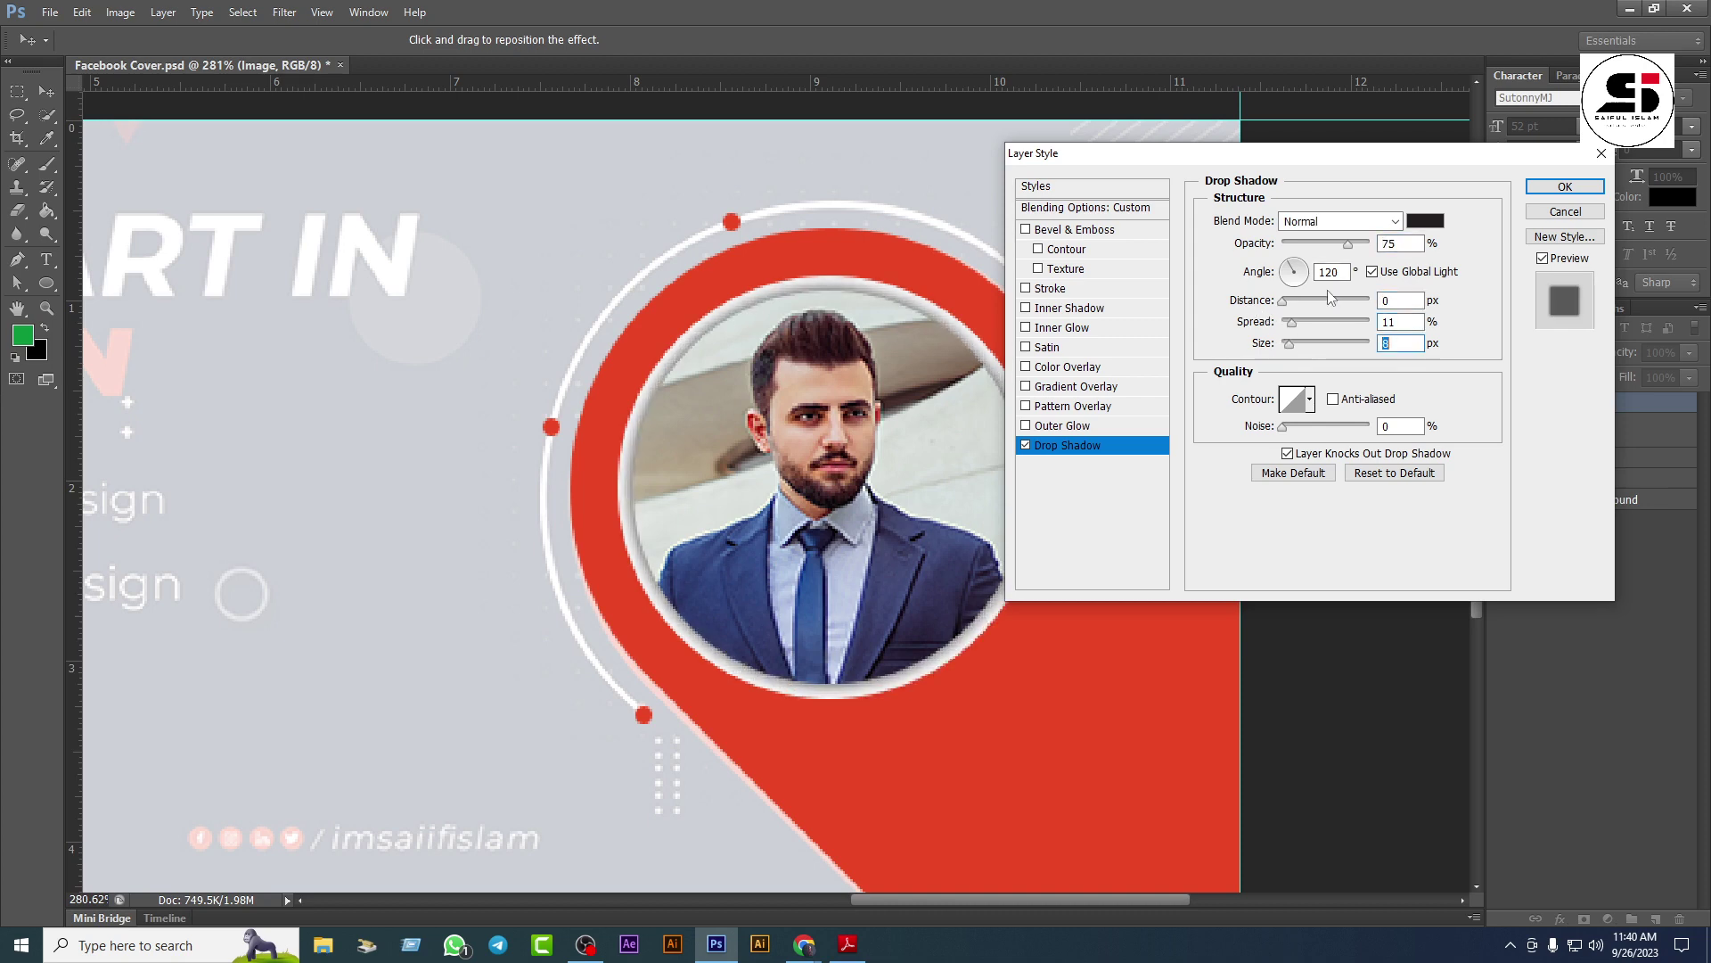
drag(1351, 249, 1318, 254)
click(1581, 190)
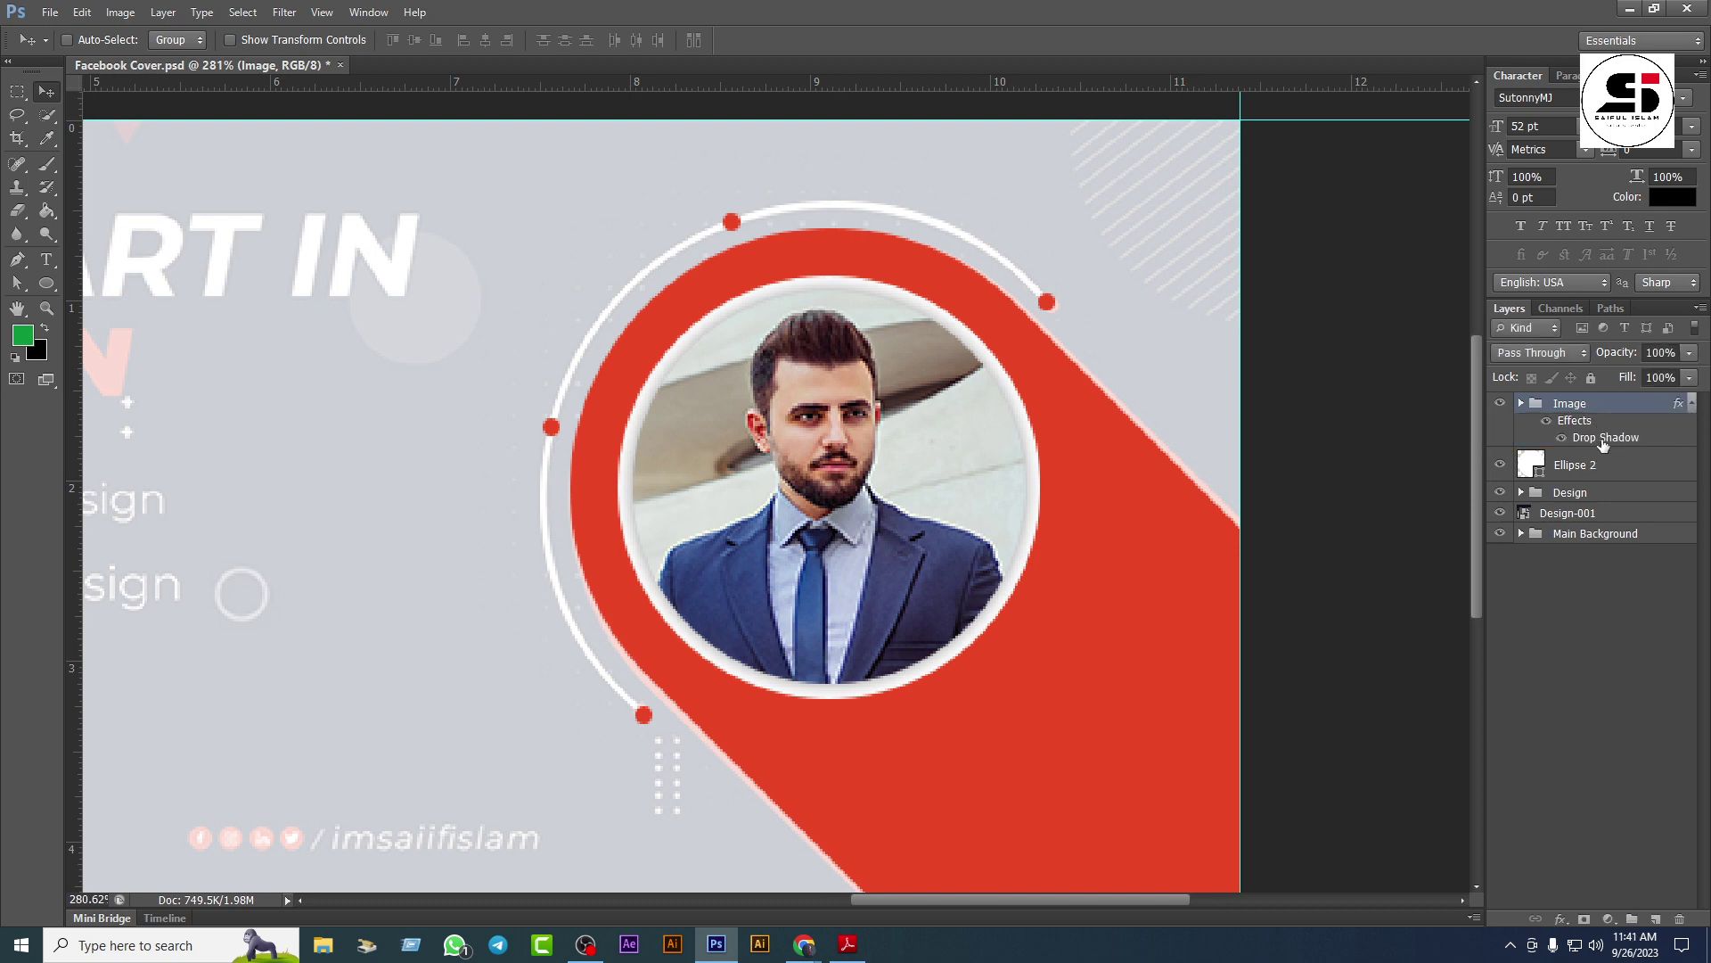
click(1690, 405)
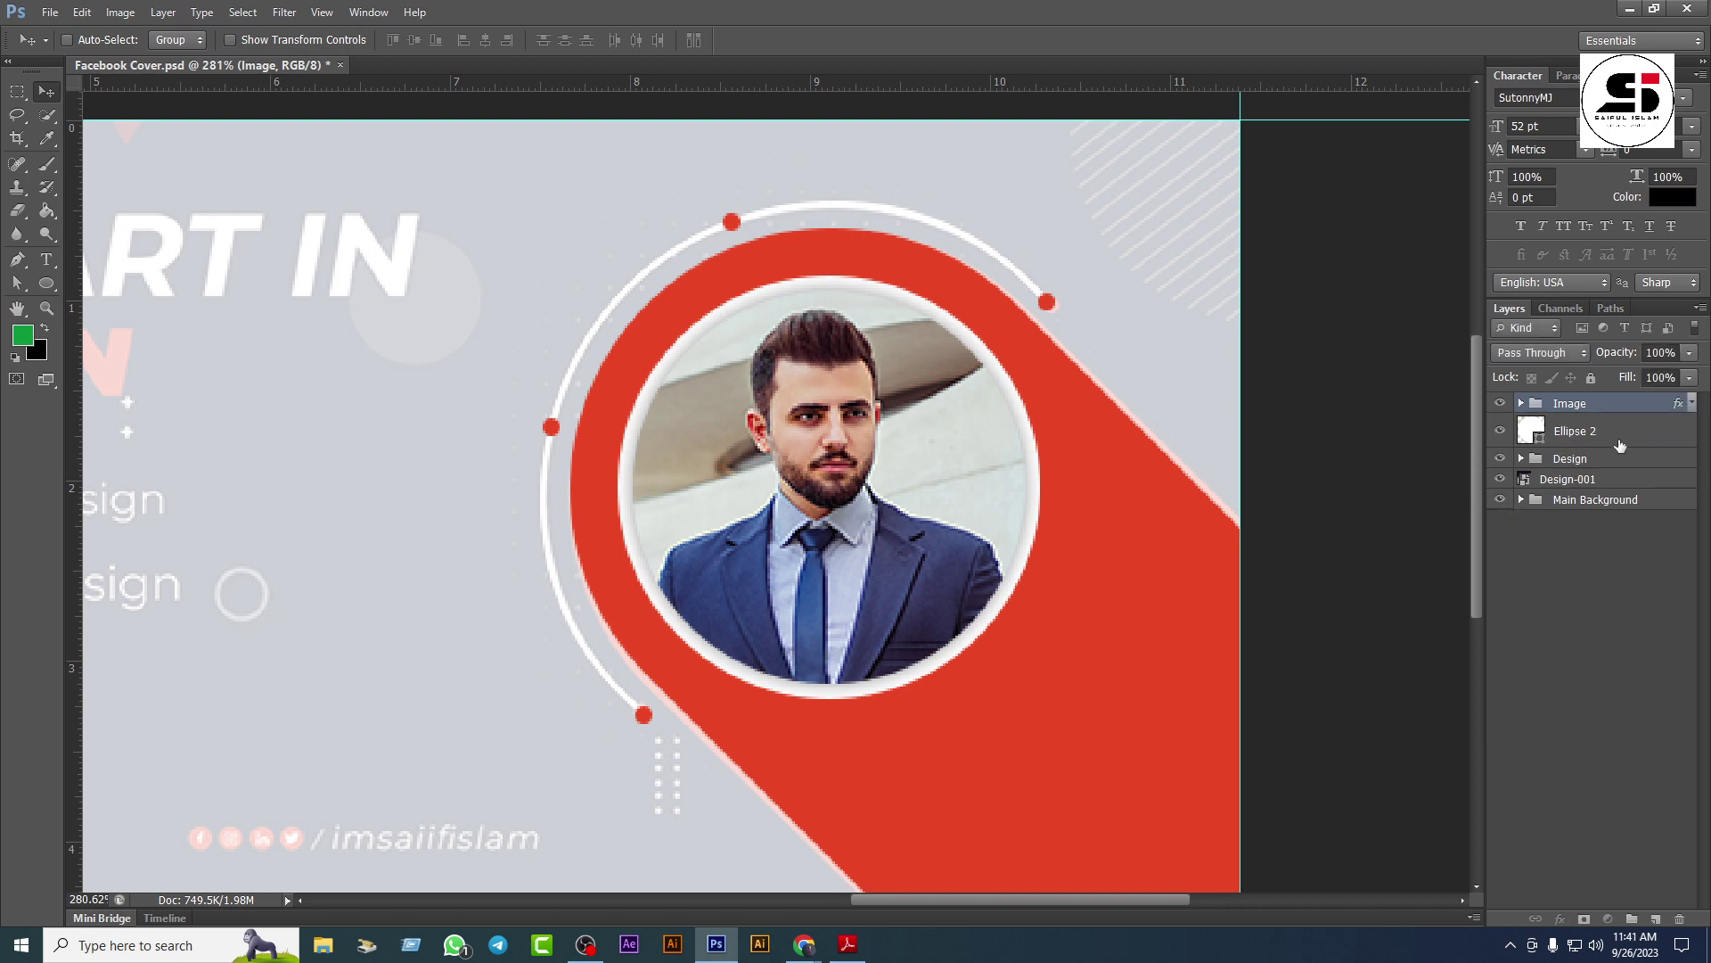
Step: Copy the Image group's drop shadow onto the Ellipse 2 ring
click(1690, 405)
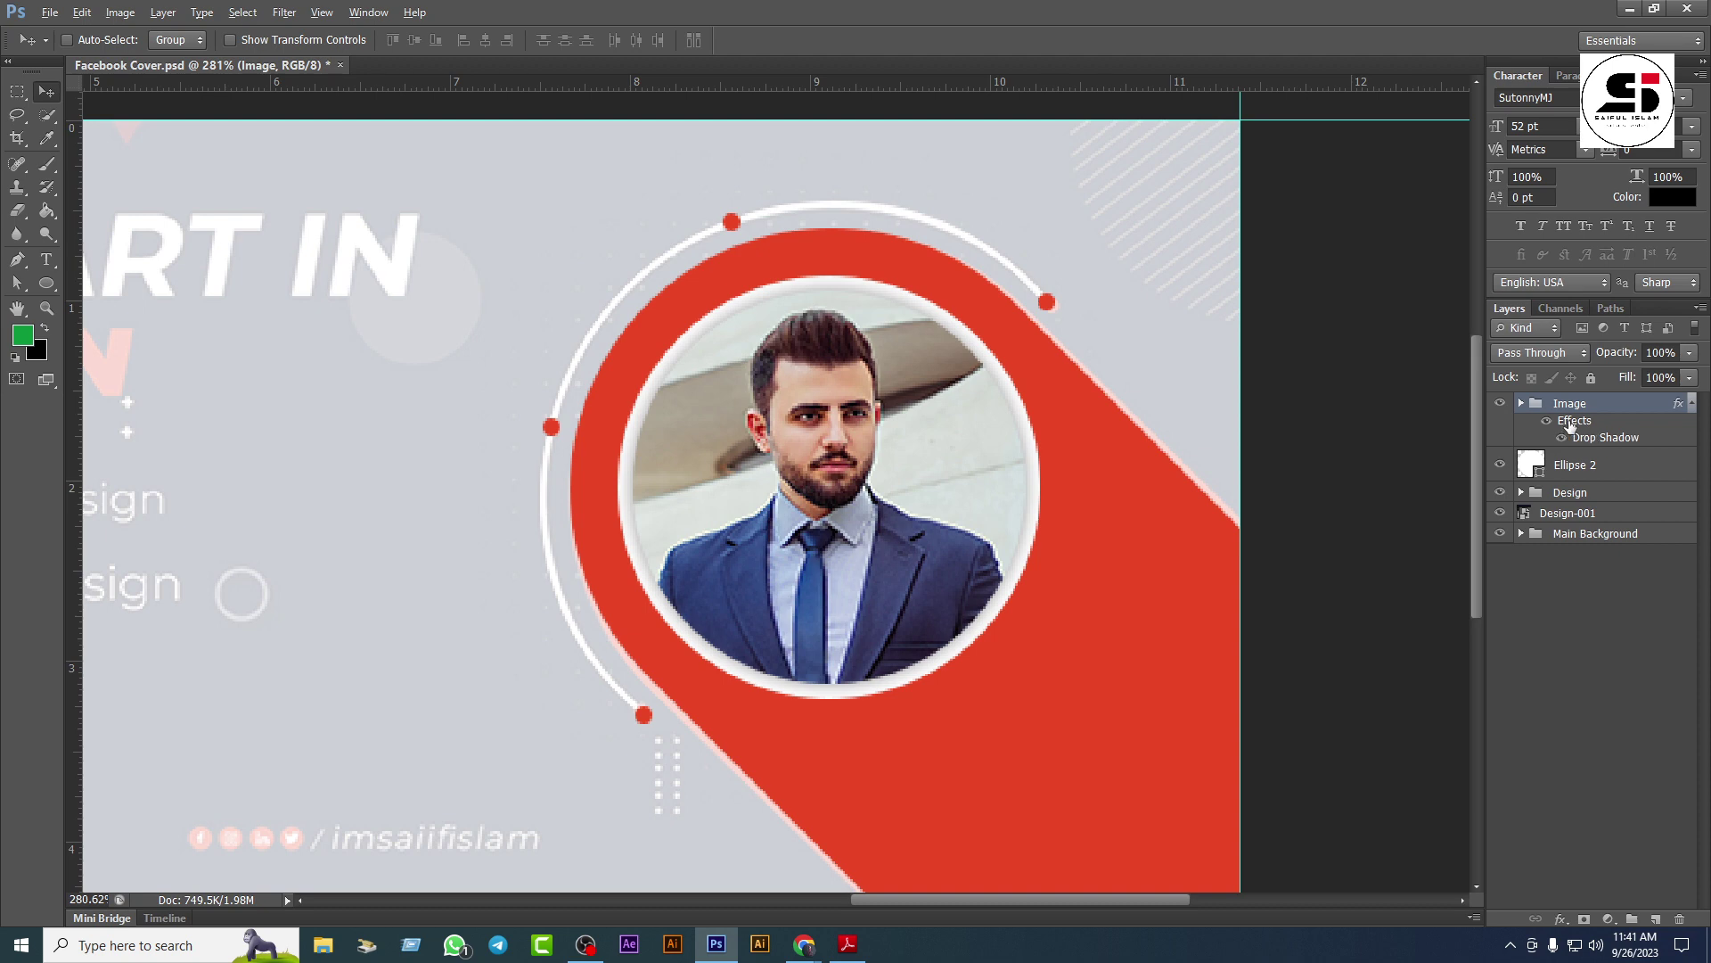
drag(1570, 426, 1598, 472)
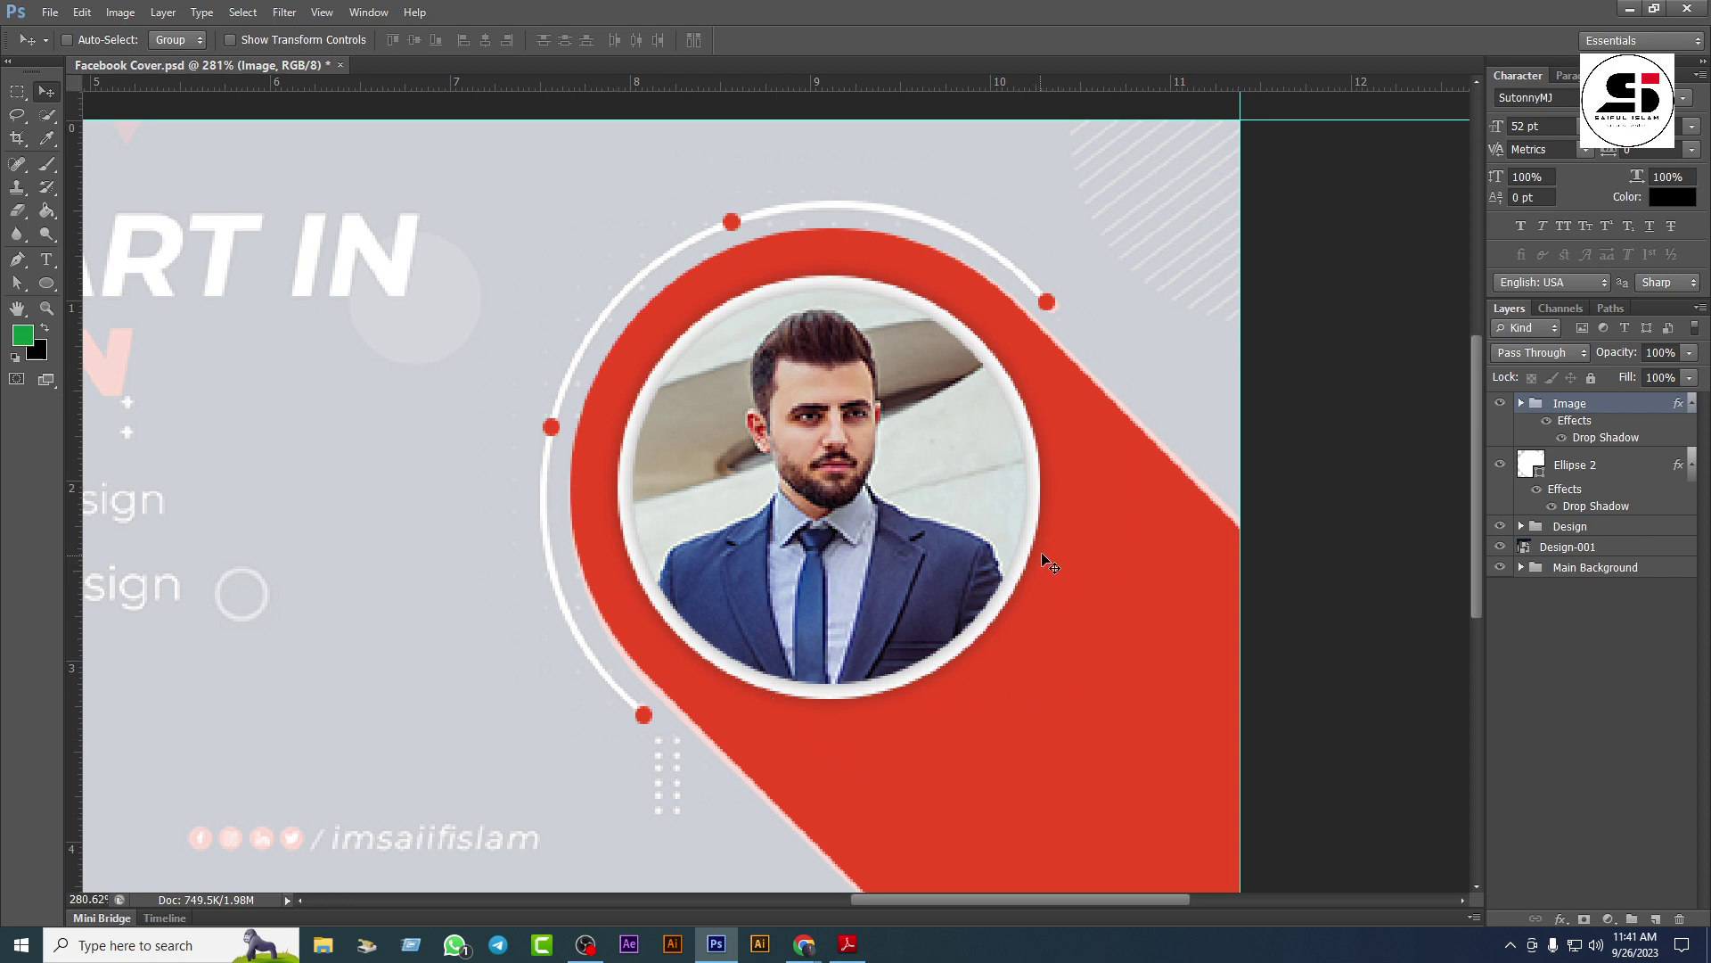
click(1691, 465)
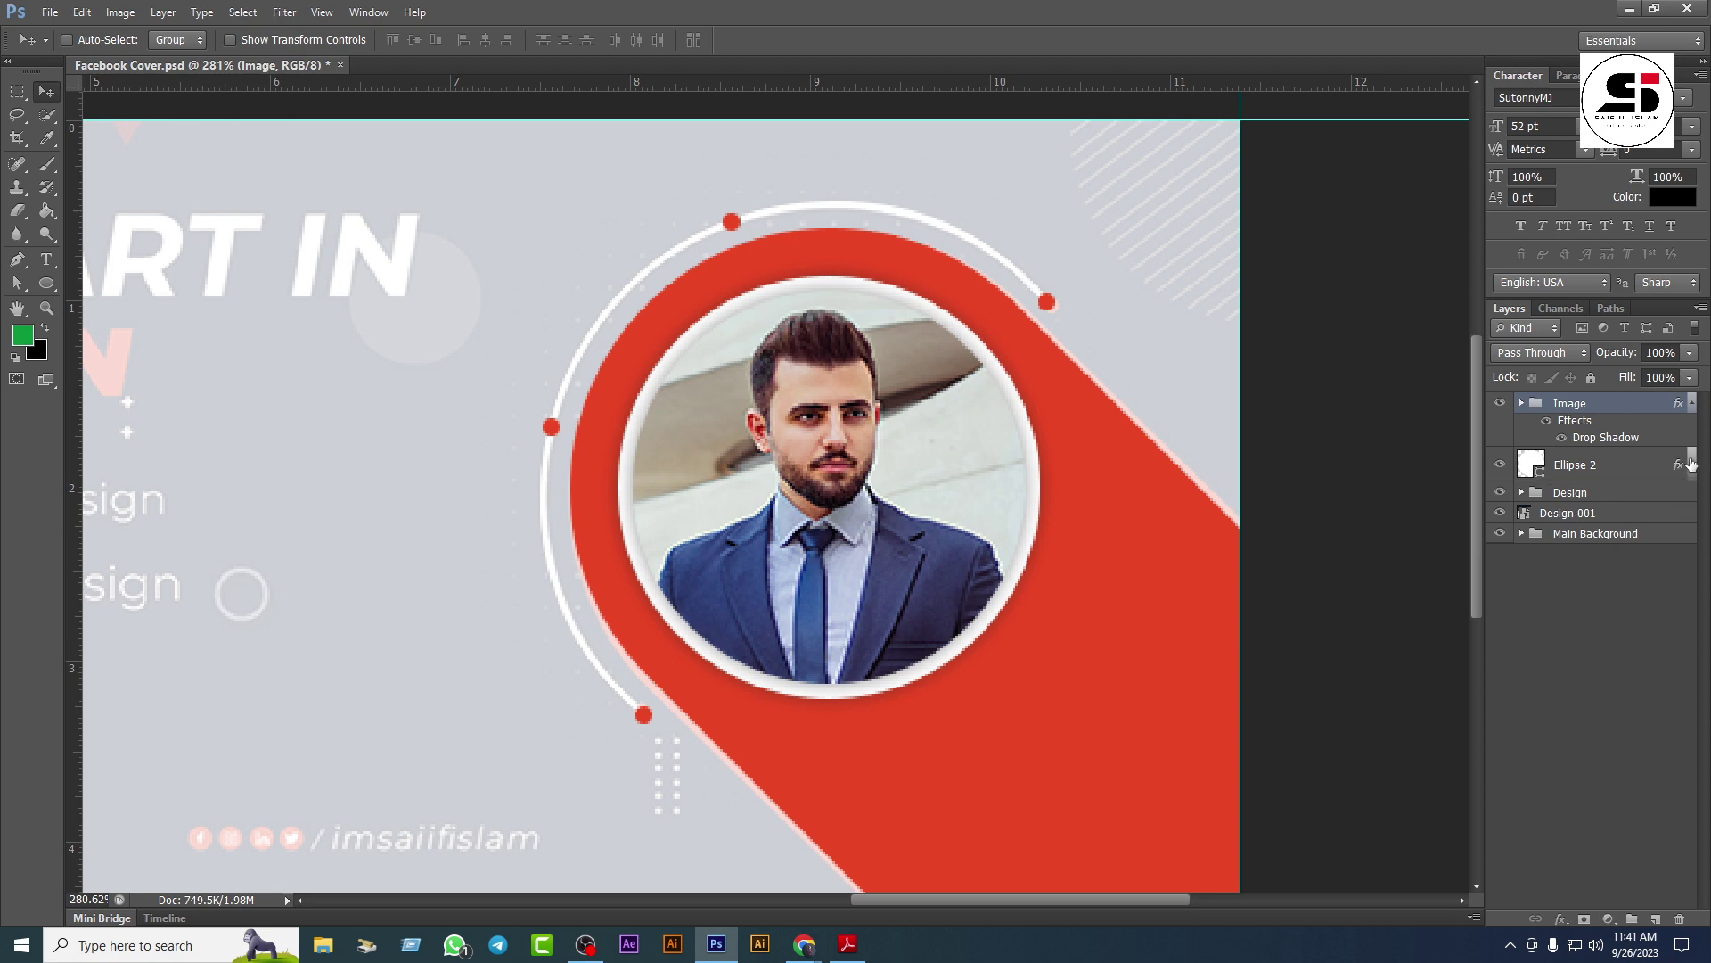
click(1691, 403)
Step: Group Image and Ellipse 2 together and rename the group 'Image'
ctrl+click(1617, 432)
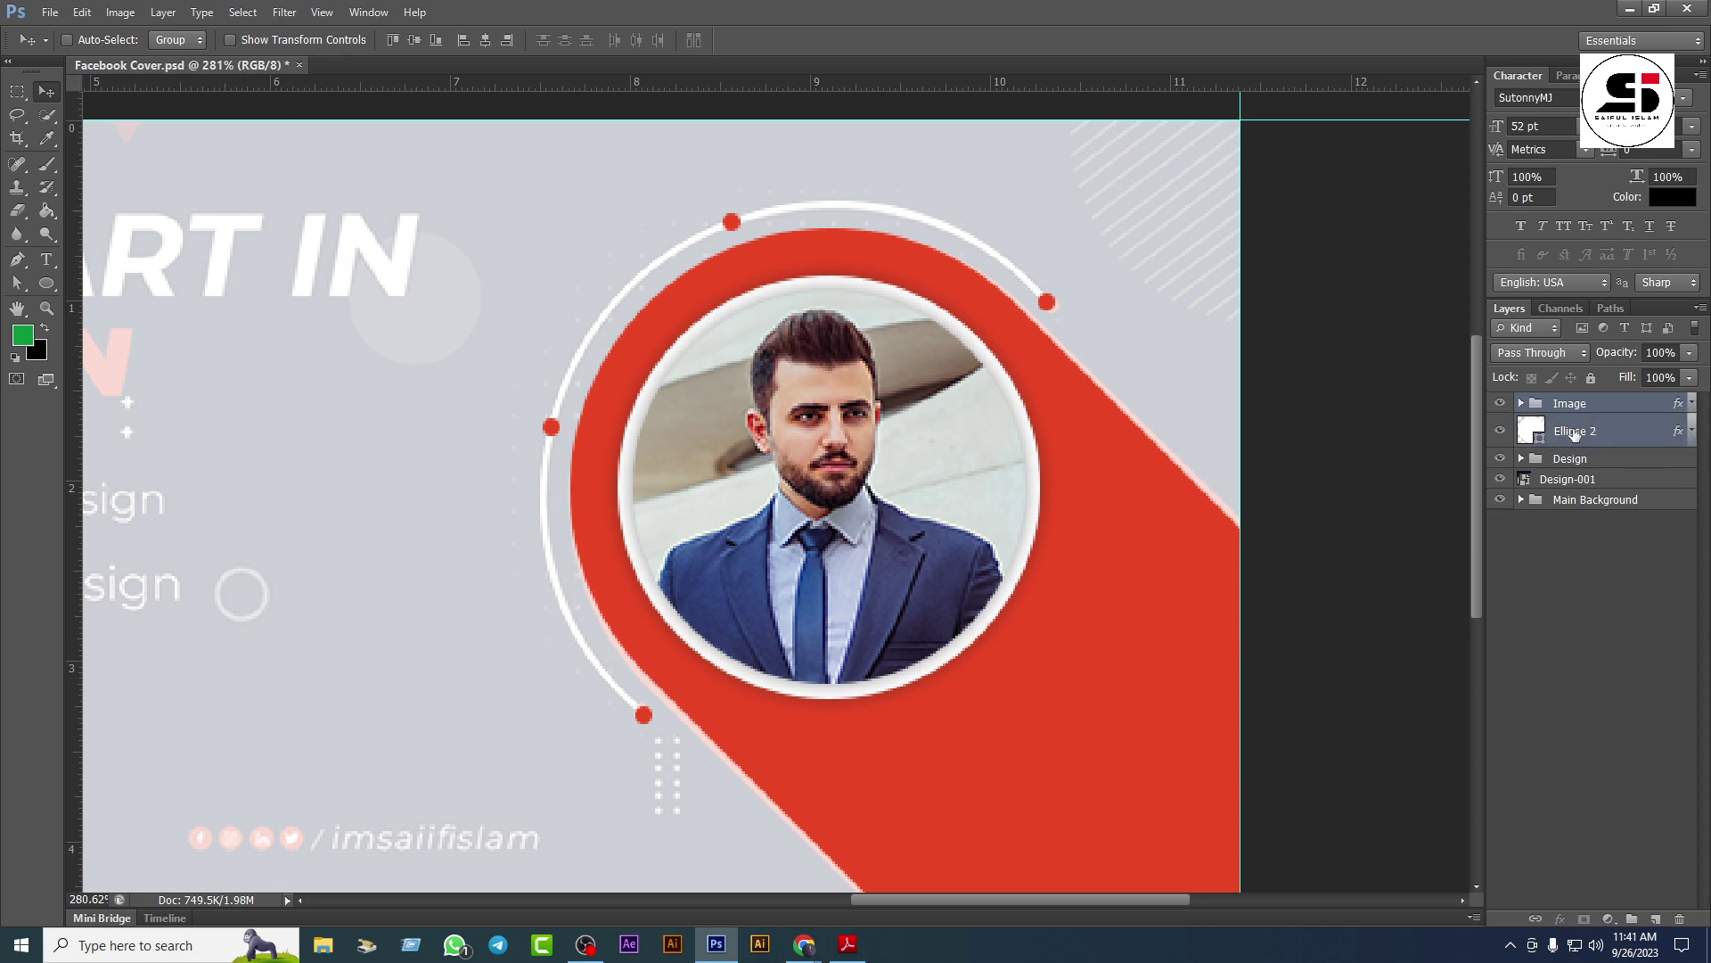
key(ctrl+g)
double_click(1578, 409)
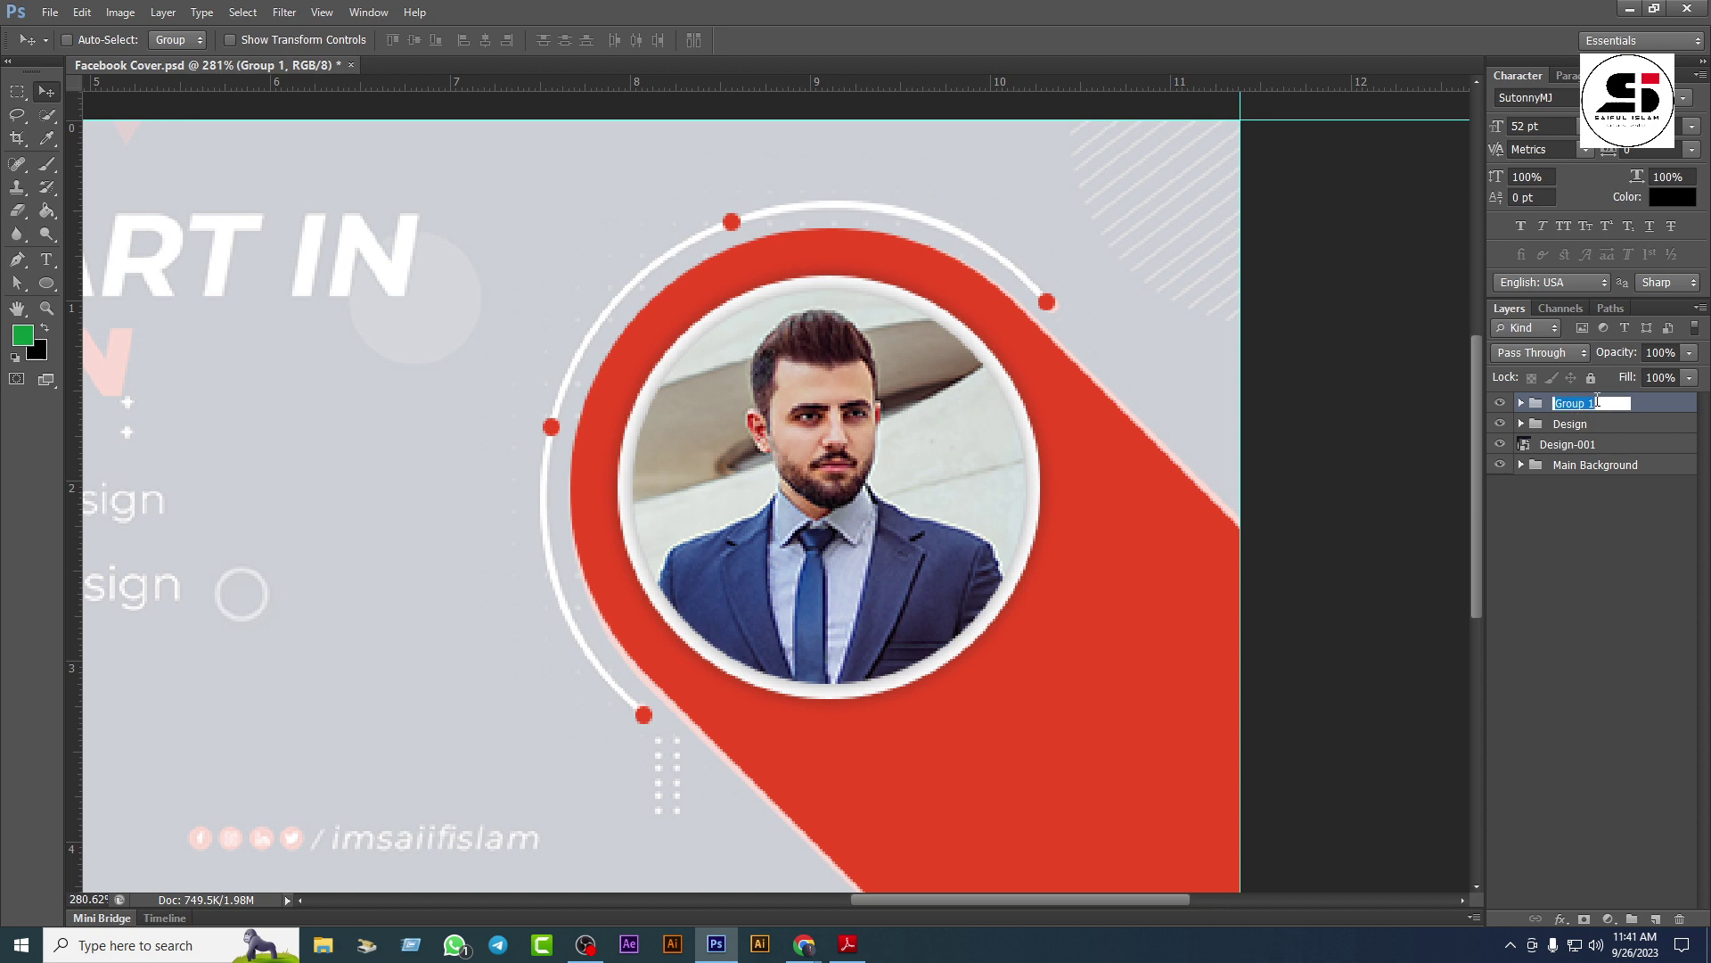
key(BackSpace)
text(Image)
key(Return)
Step: Toggle the Image and Design groups' visibility to check the cover
click(1500, 404)
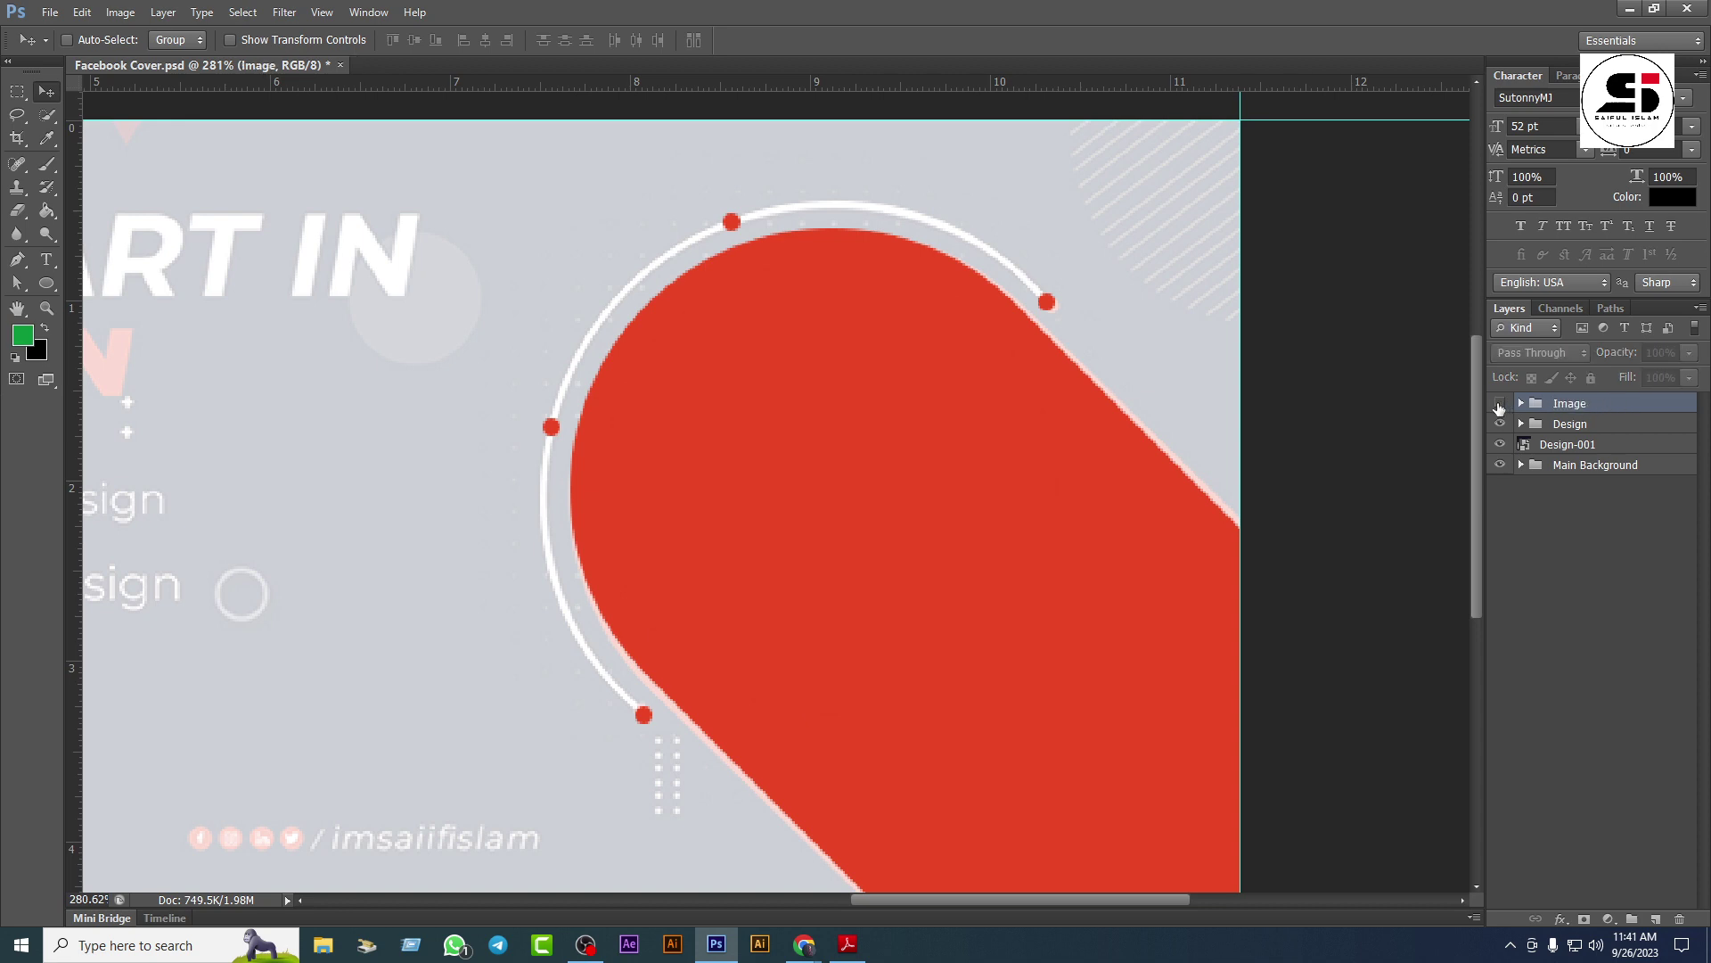
click(1500, 403)
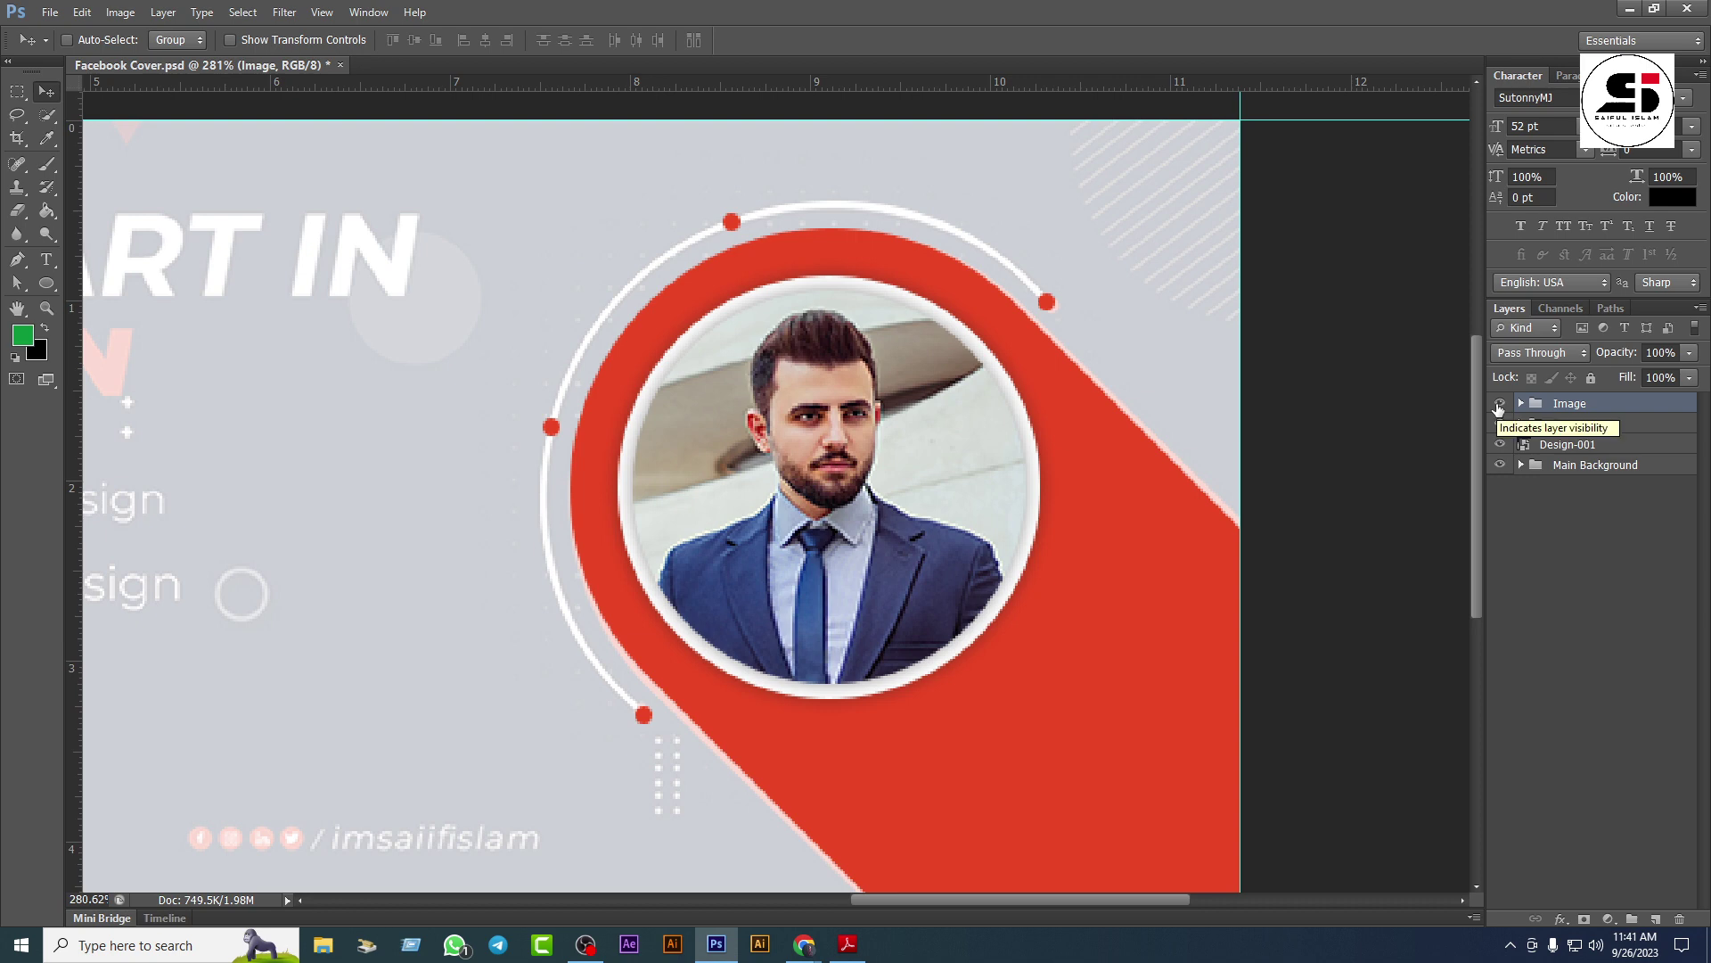
click(1500, 404)
click(1500, 404)
click(1501, 425)
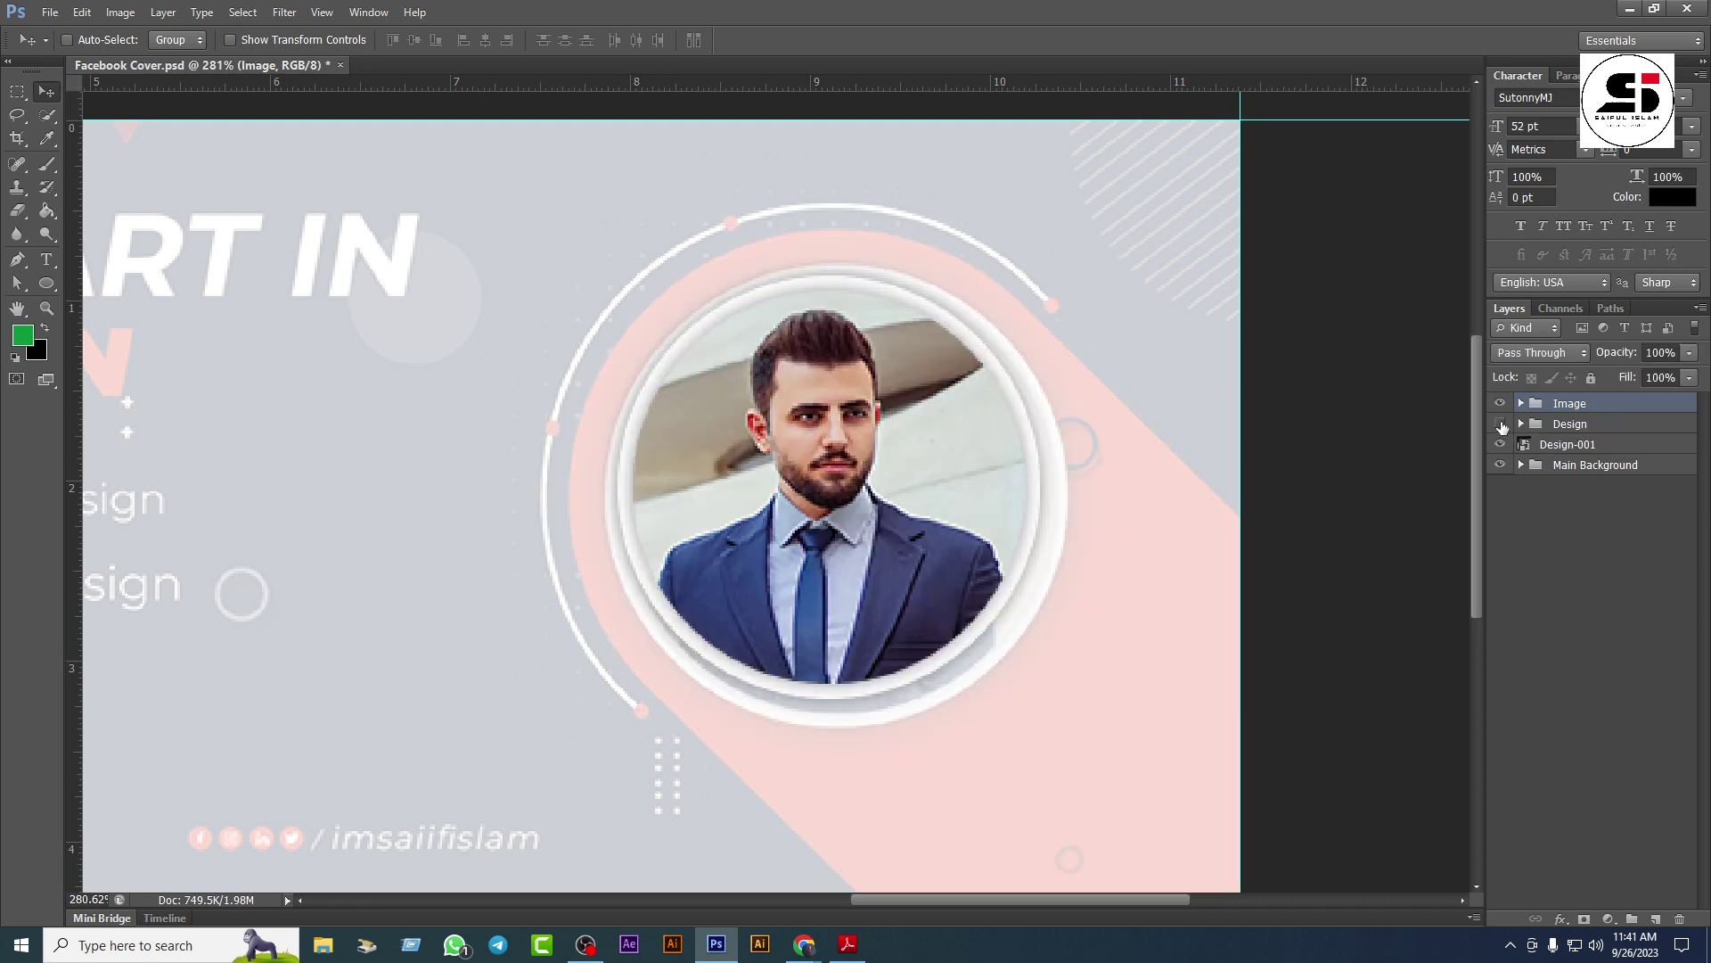
click(1501, 425)
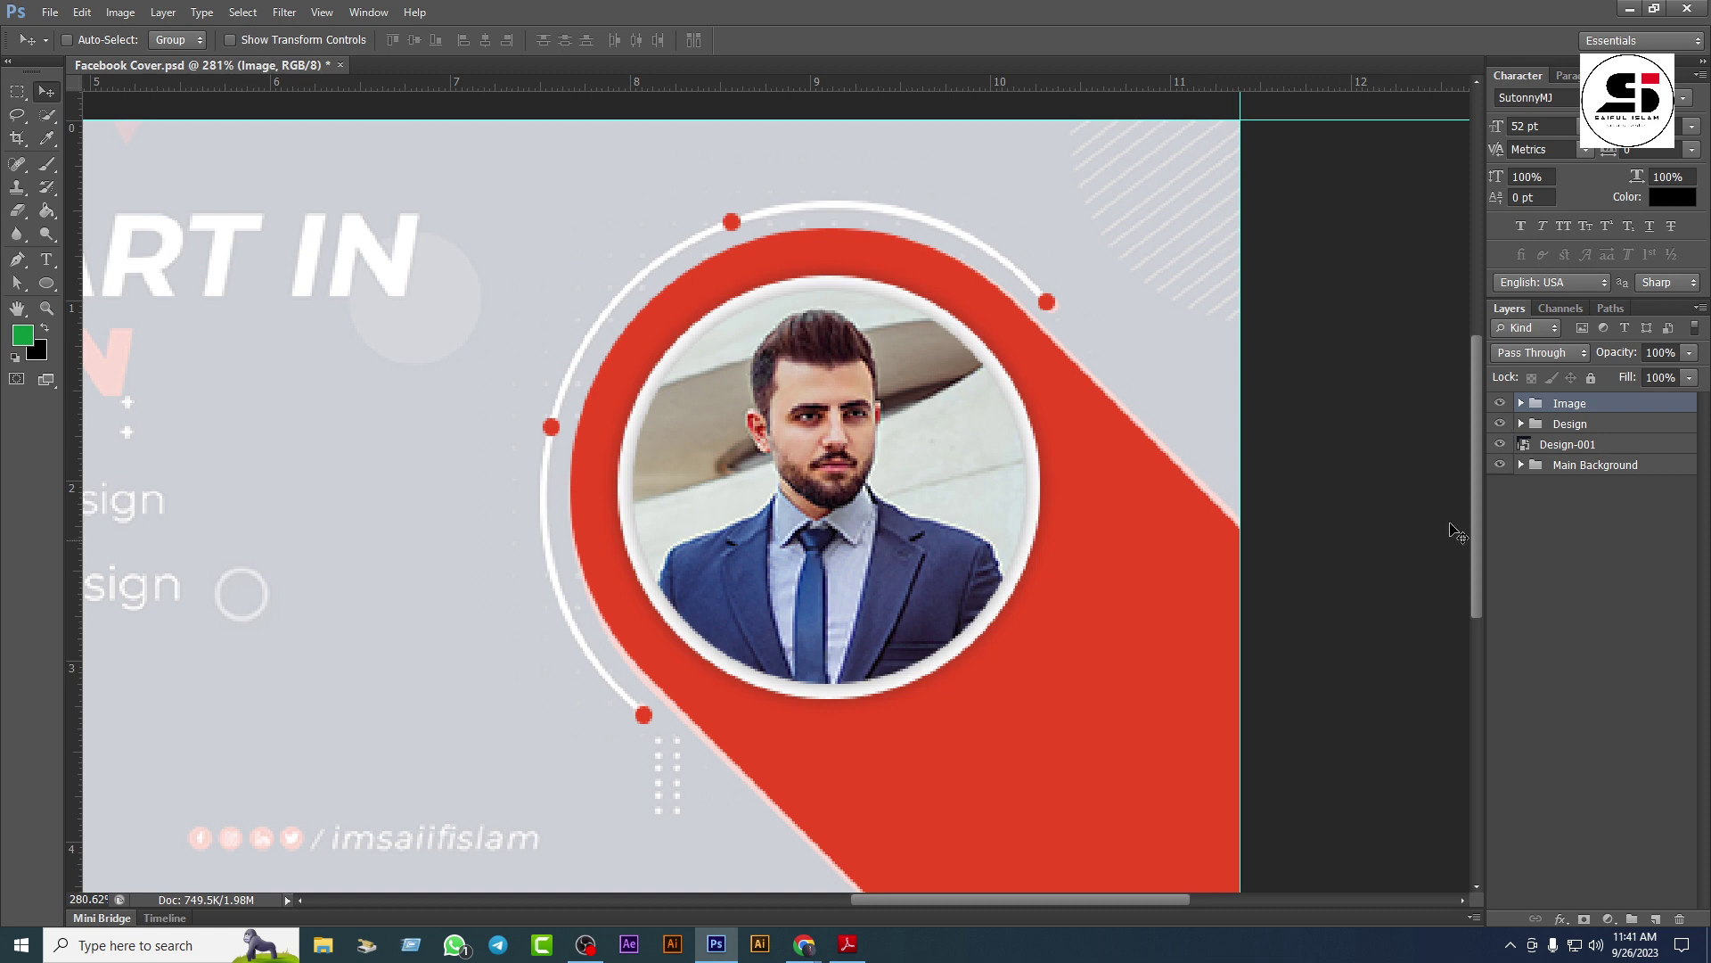
scroll(943, 481, down, 3)
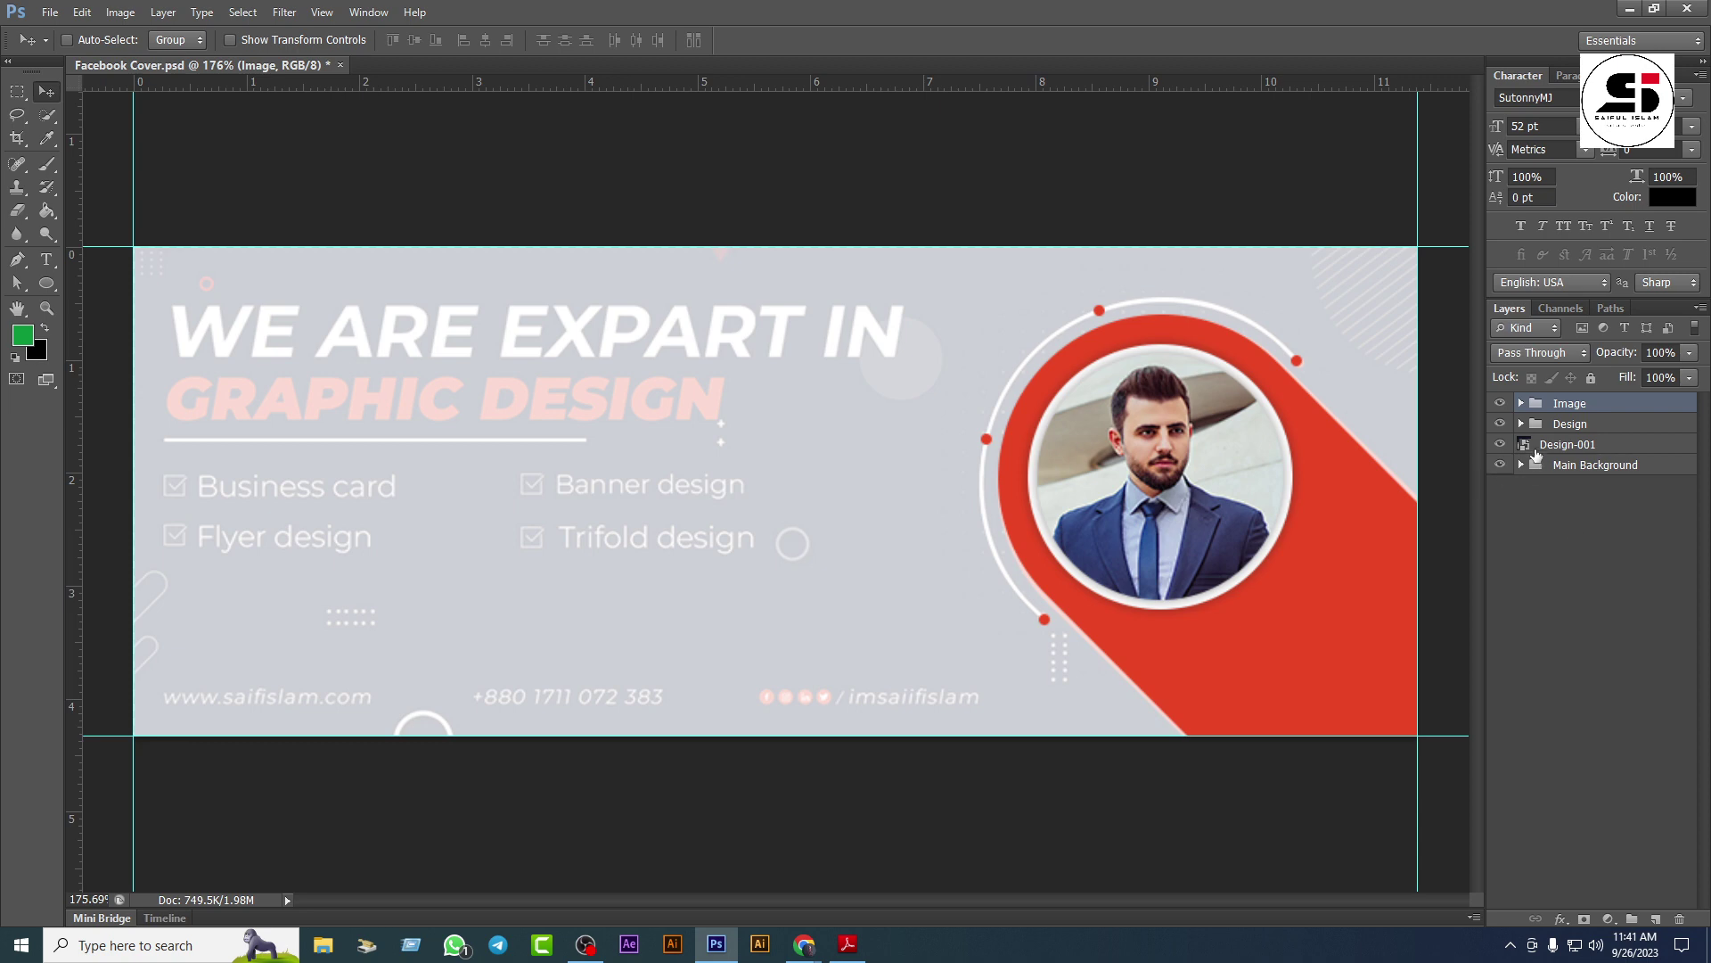
Step: Raise the Design-001 layer's opacity to 100%
click(1567, 444)
click(1689, 353)
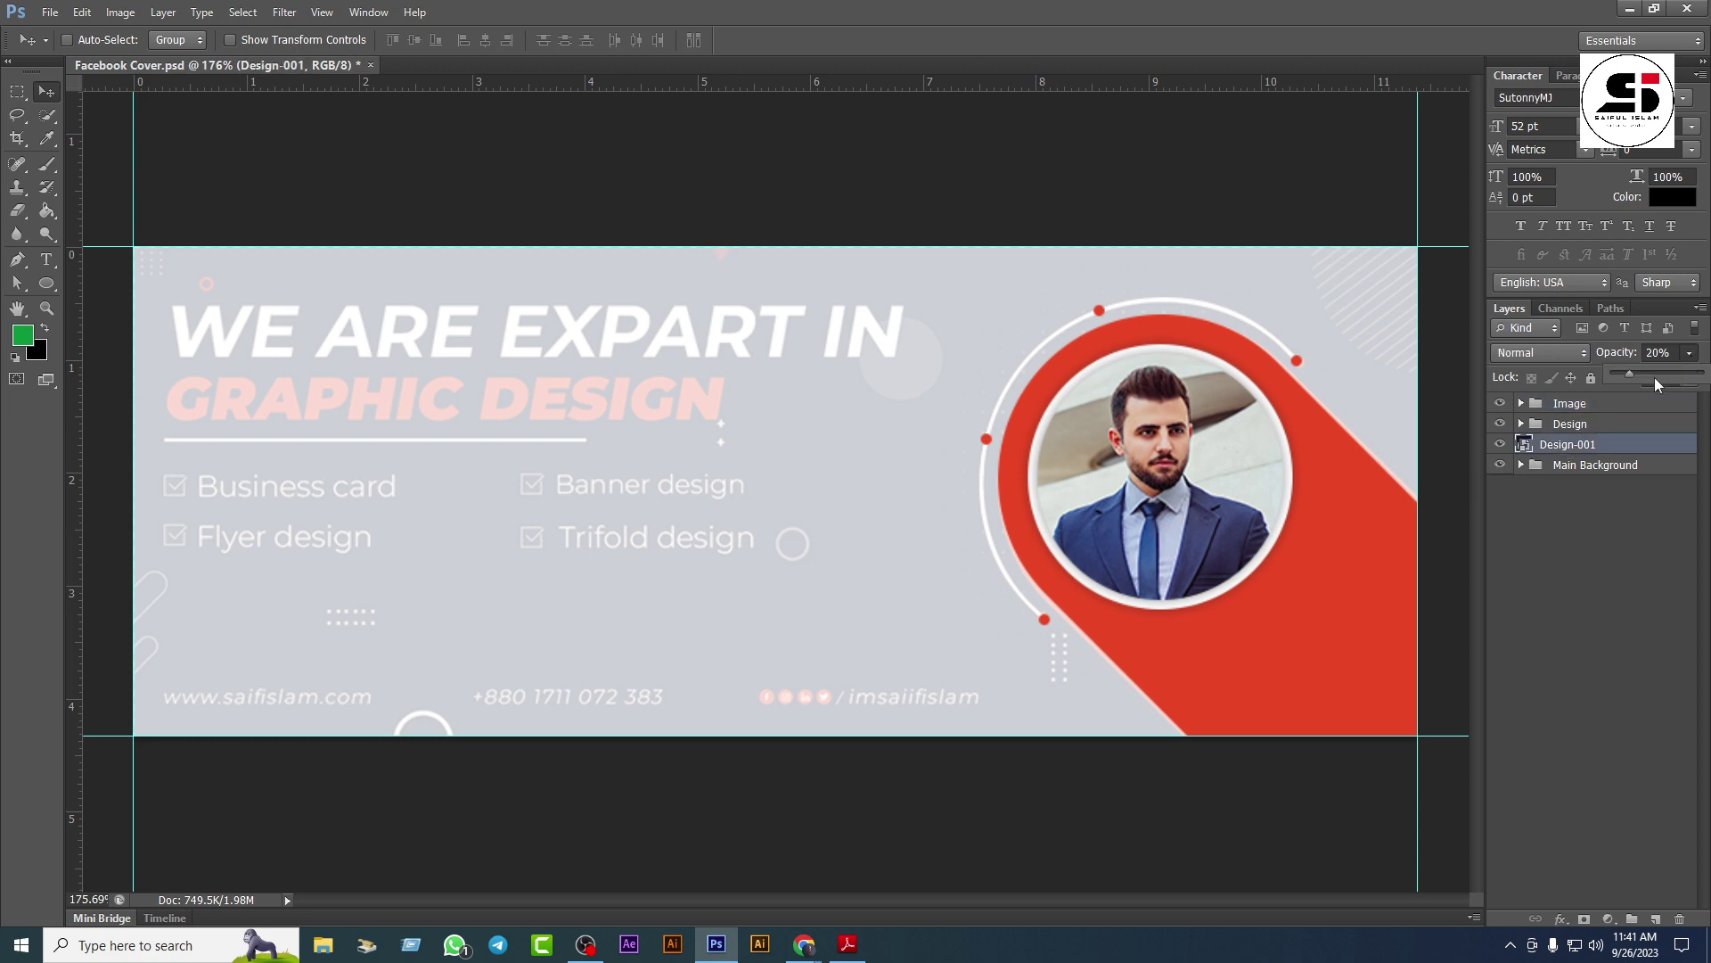
drag(1630, 376, 1708, 381)
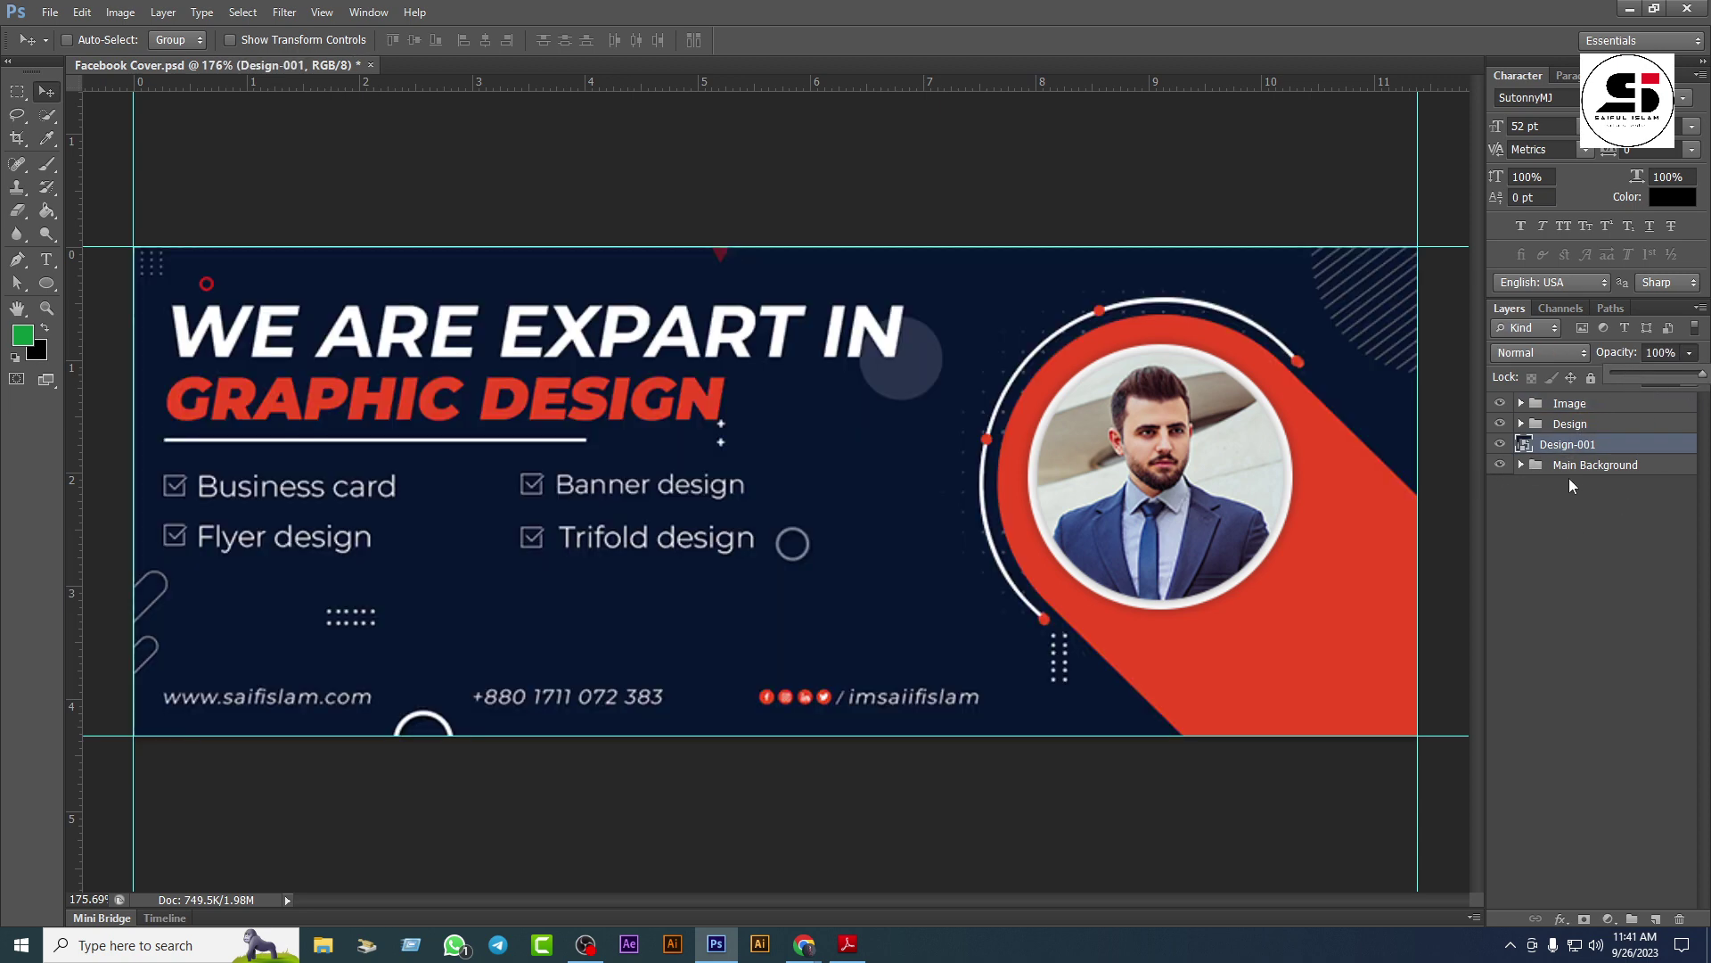
Step: Fill the Main Bg layer with navy 071731 sampled from the canvas
click(1520, 467)
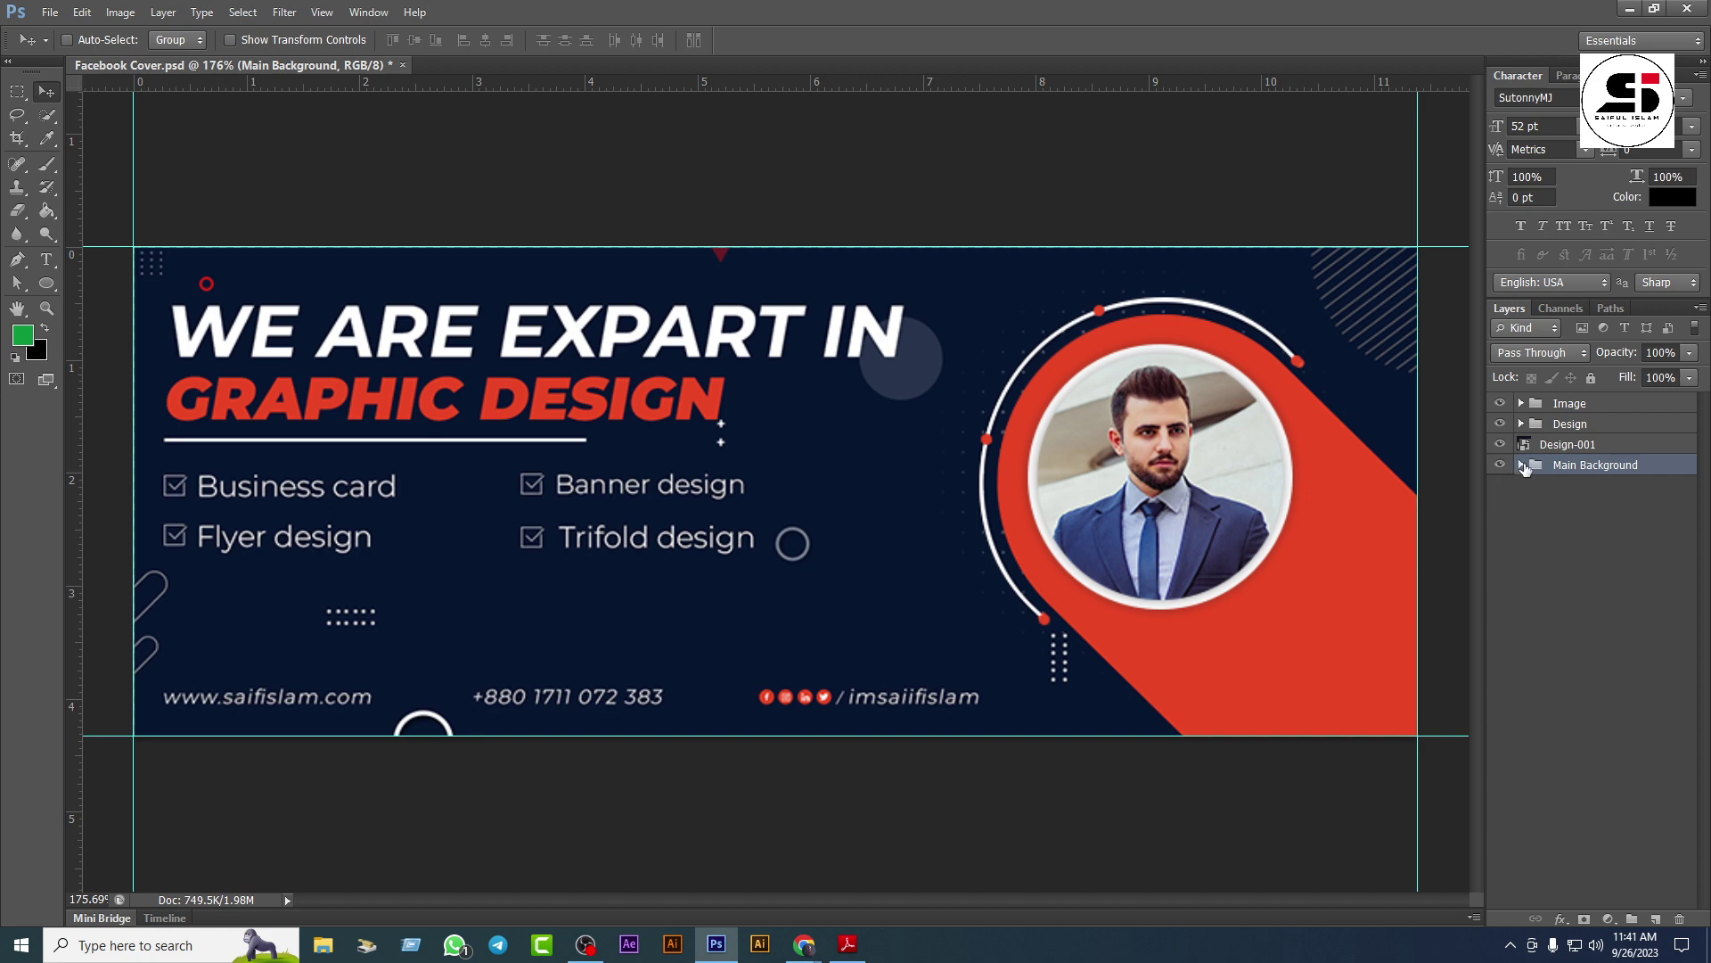
click(1521, 465)
double_click(1538, 492)
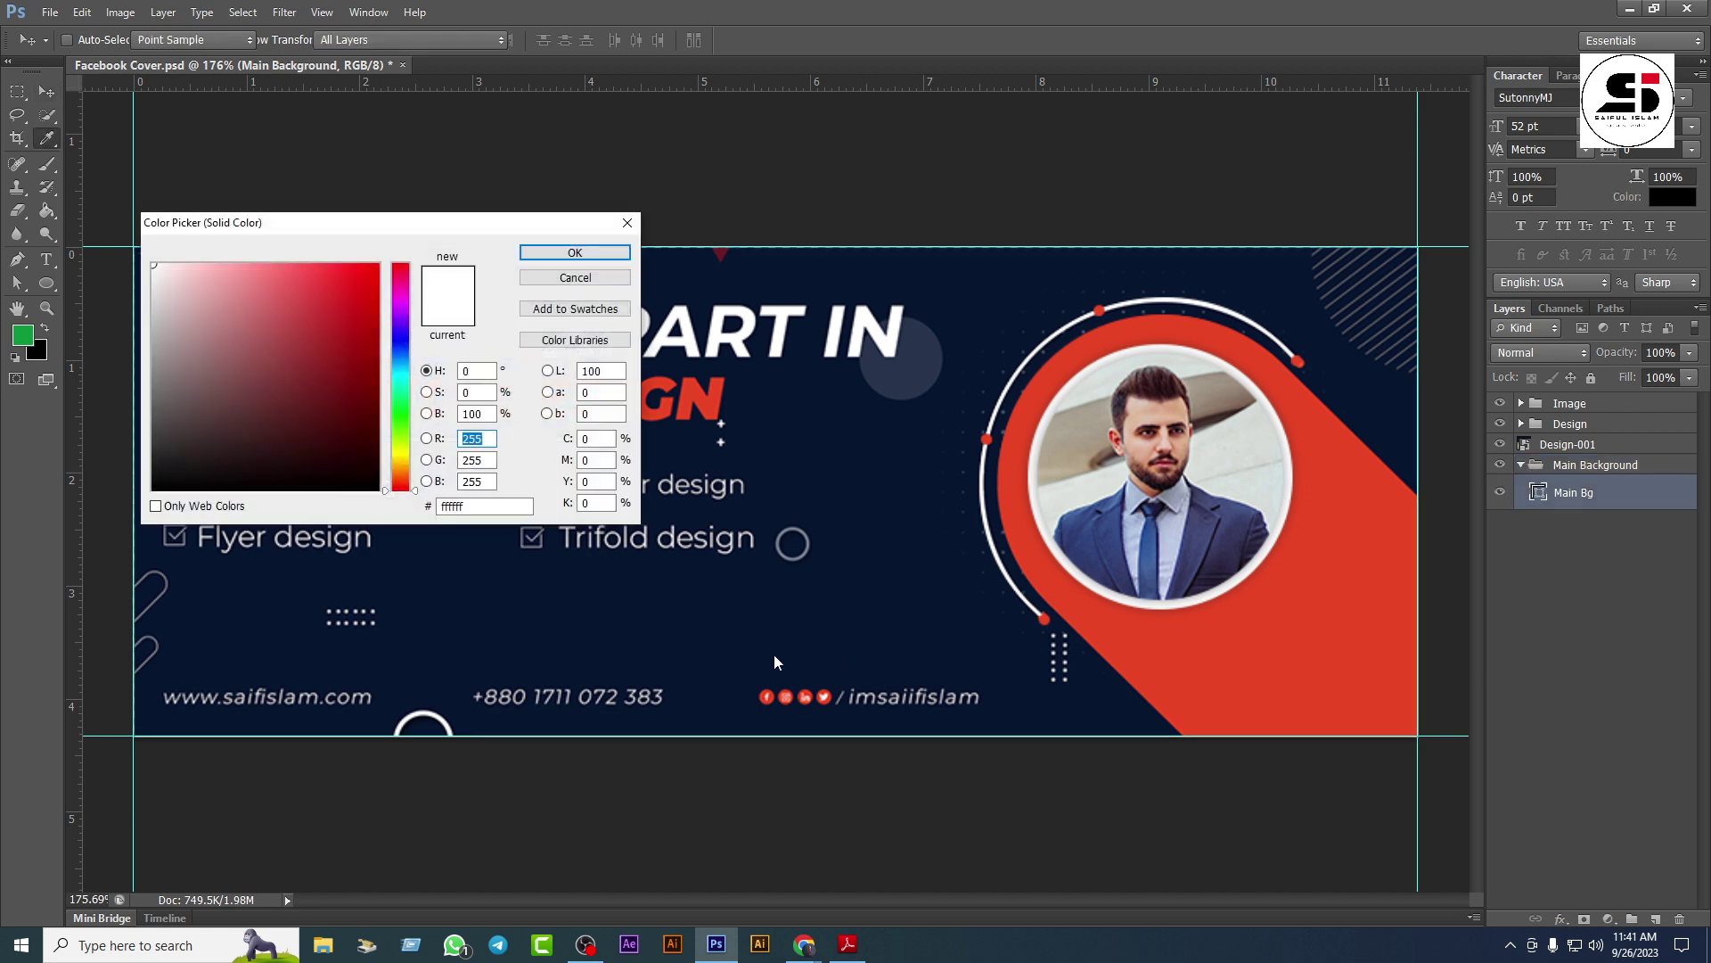
click(547, 607)
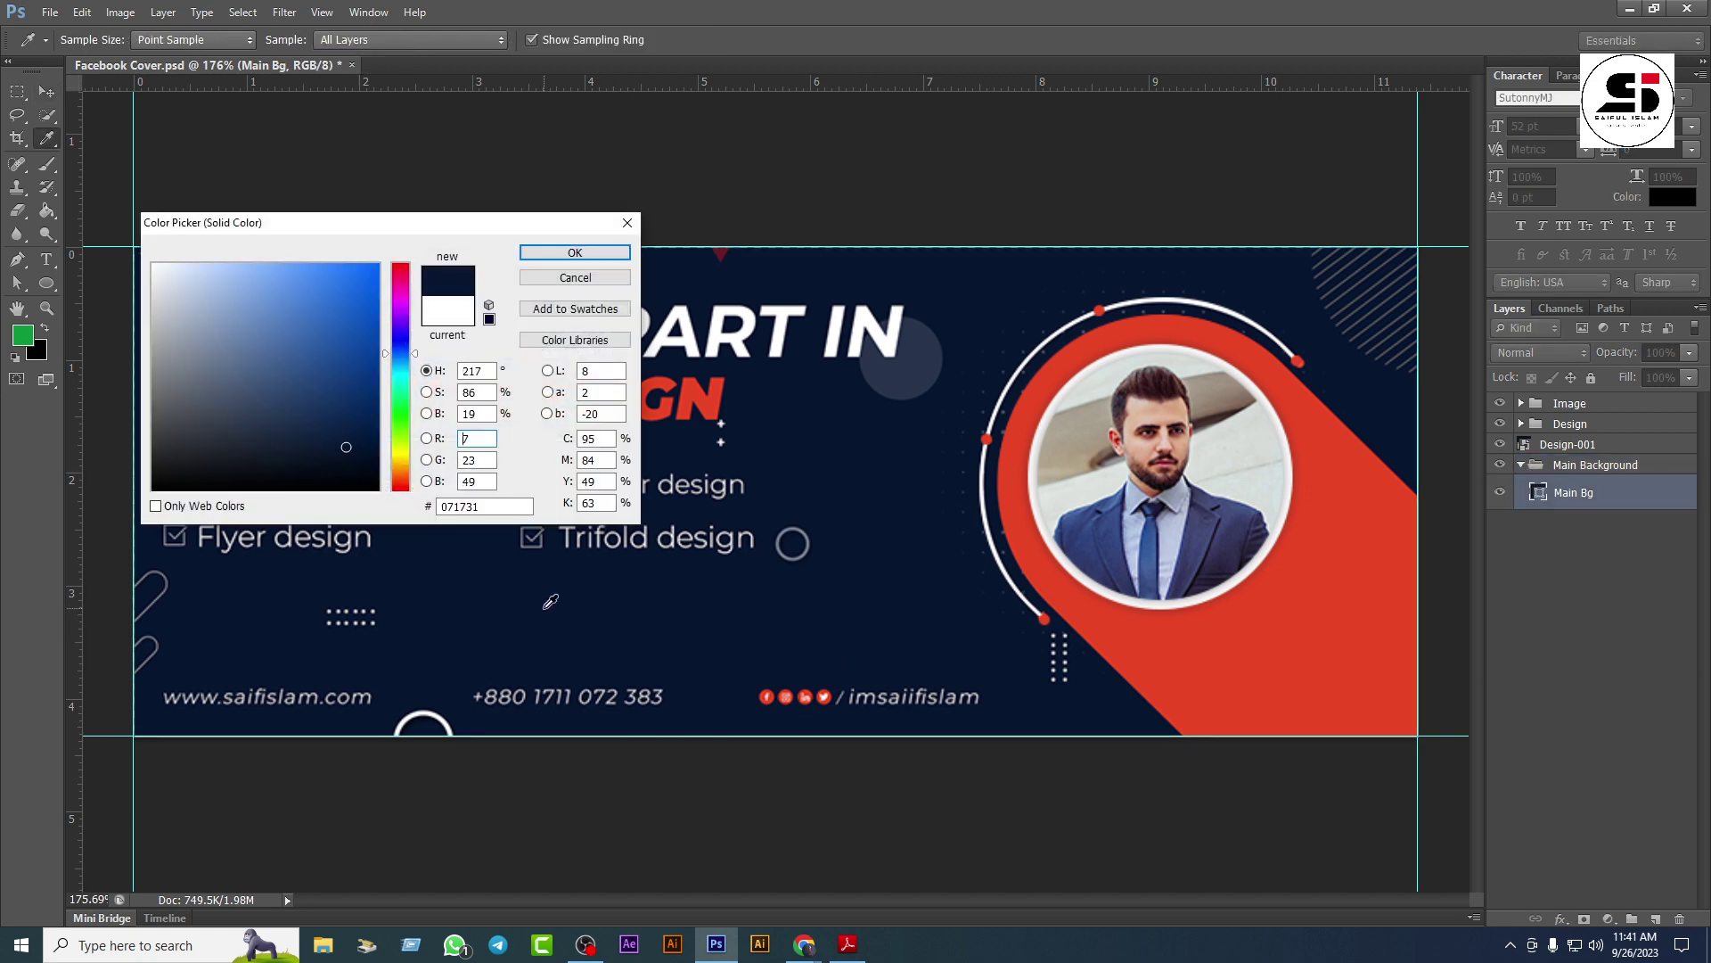
click(581, 253)
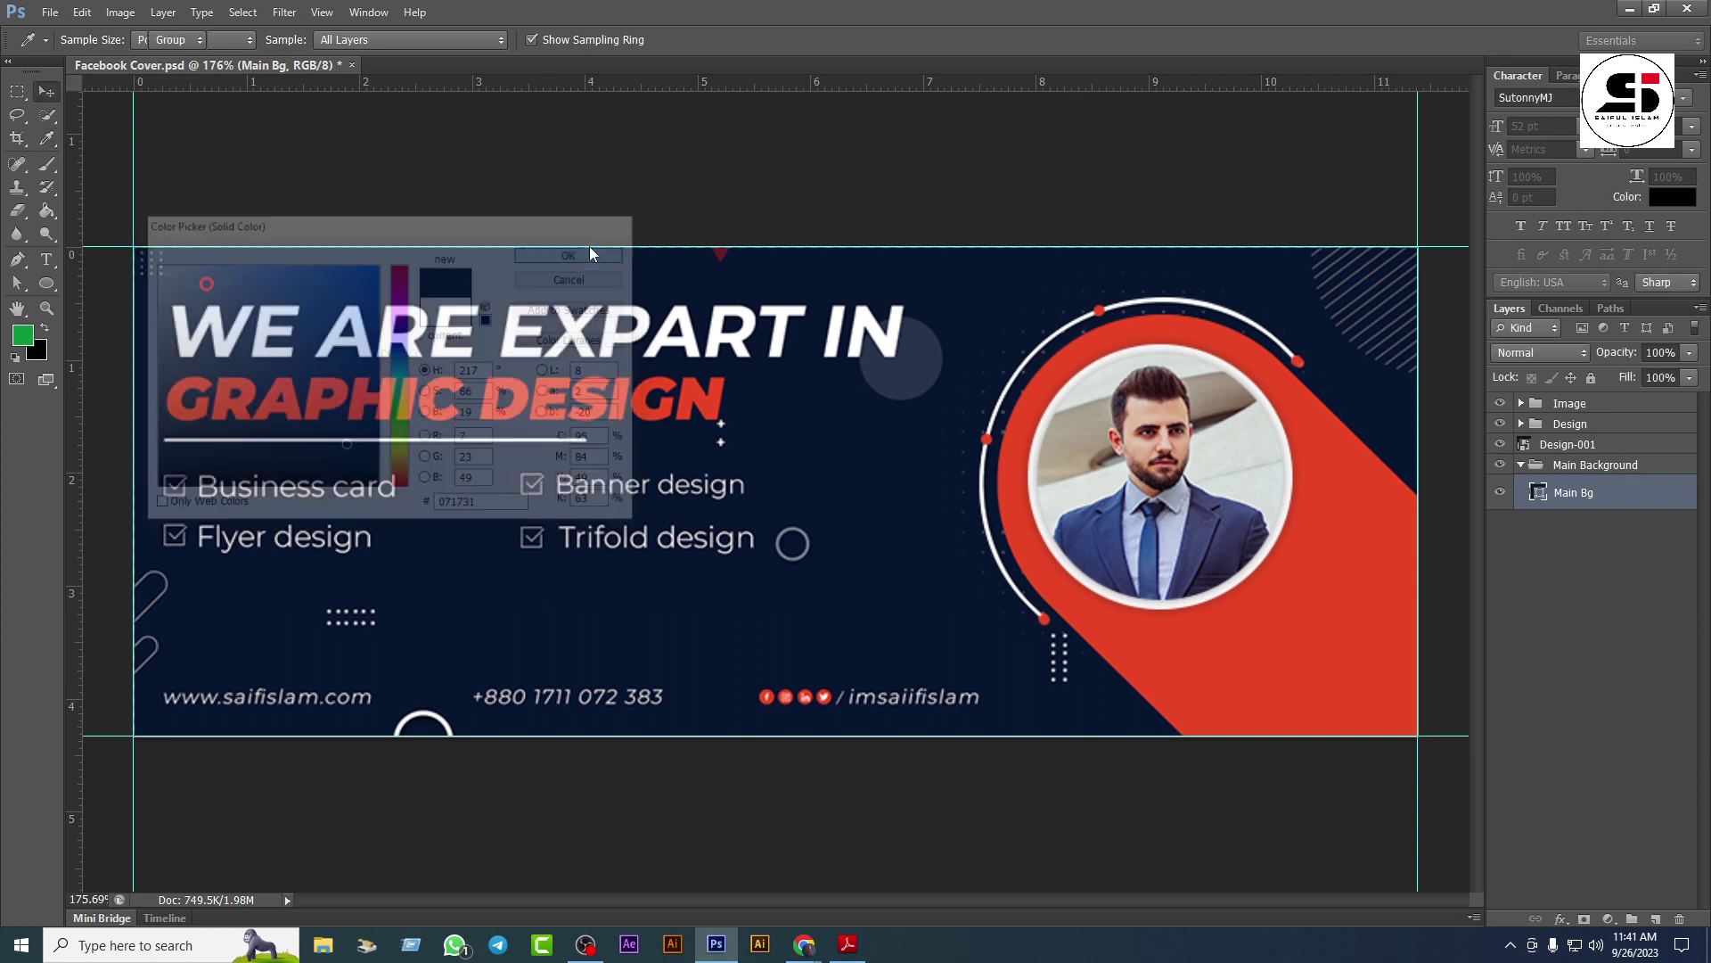
key(v)
click(1521, 466)
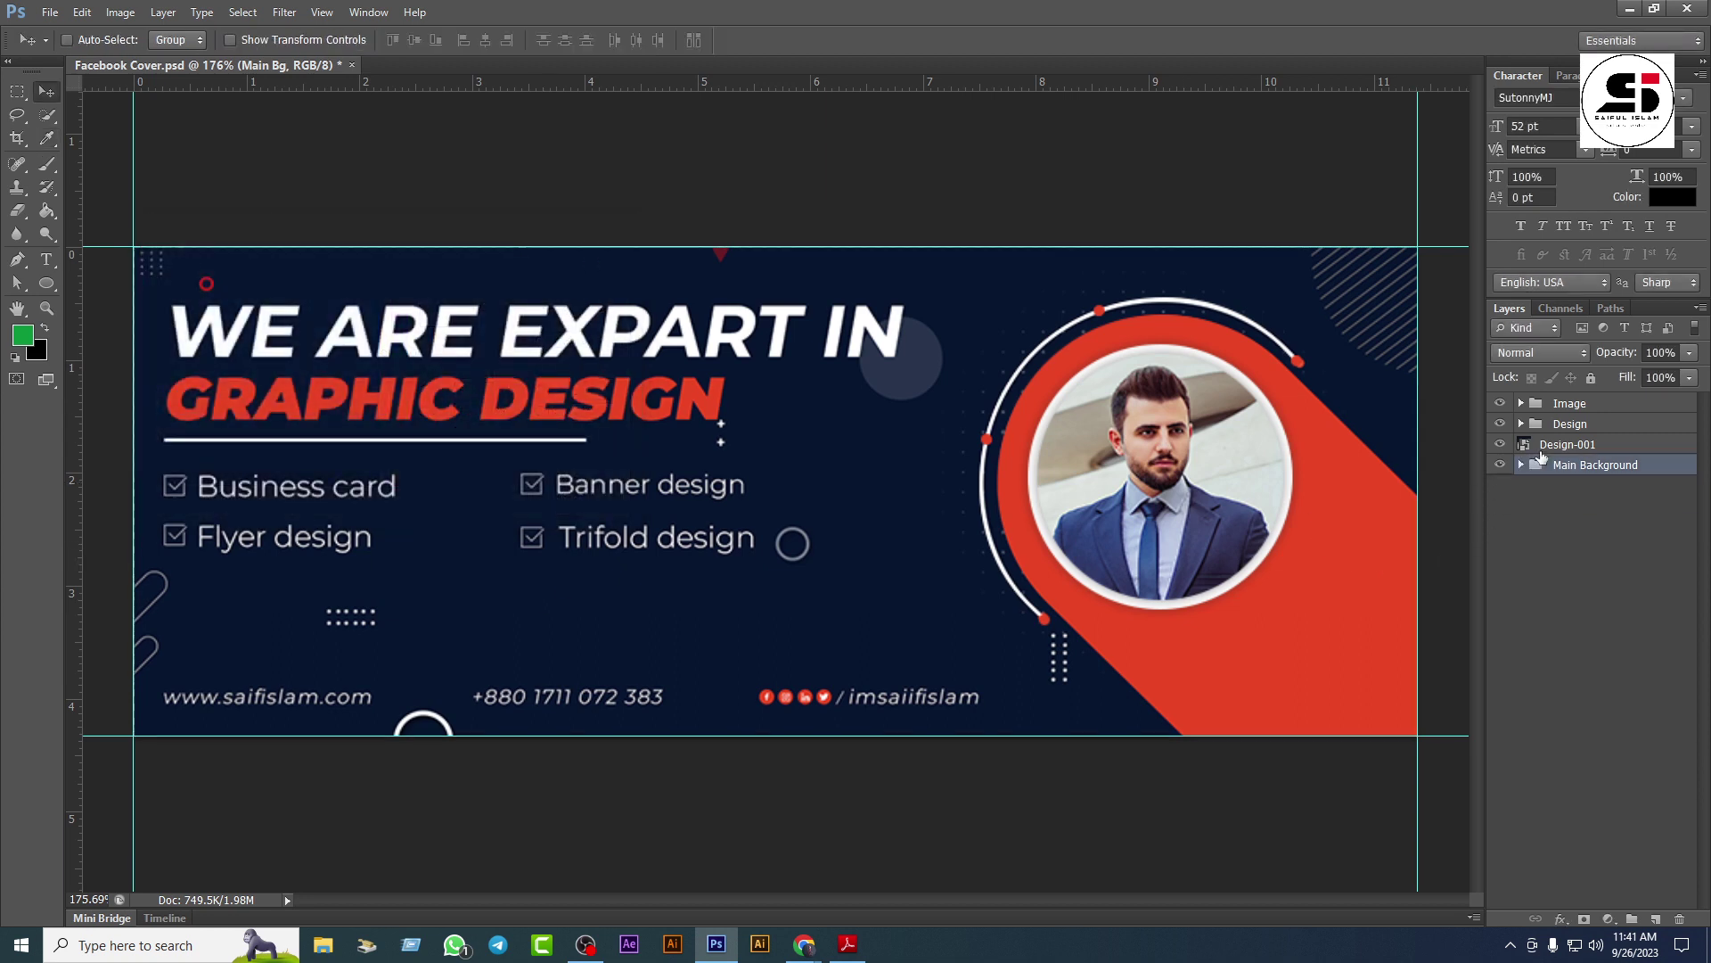
Step: Fade the Design-001 layer down to 23% opacity
click(1586, 444)
click(1689, 353)
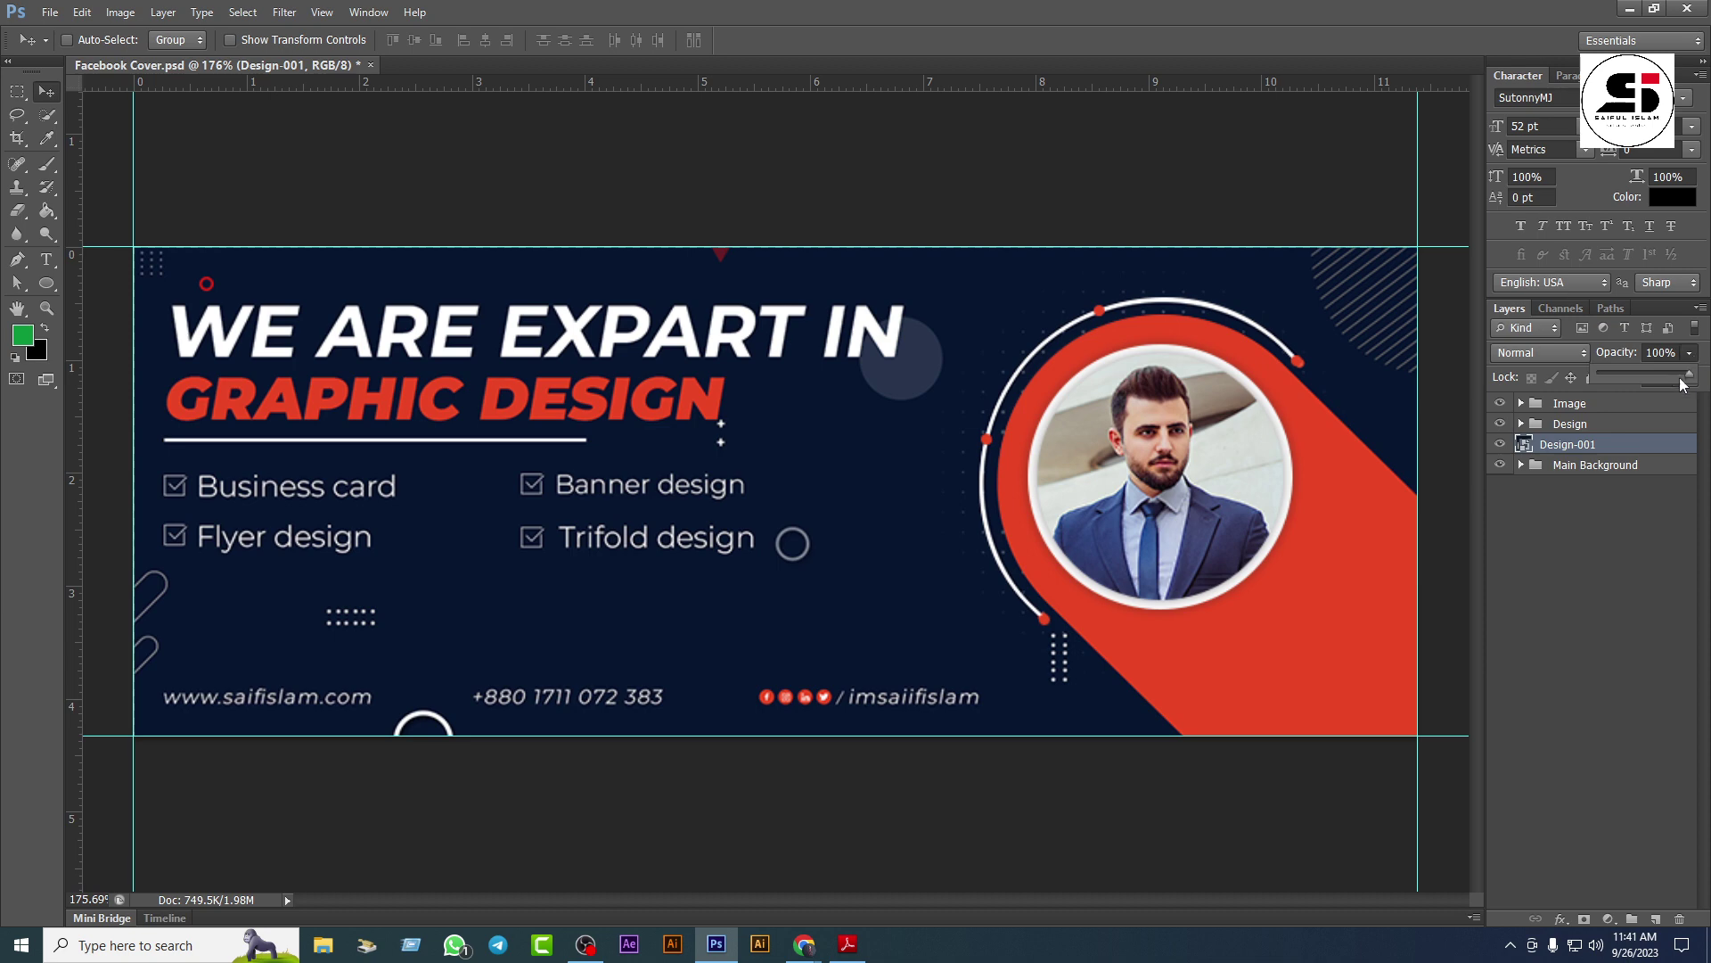
drag(1614, 376, 1627, 376)
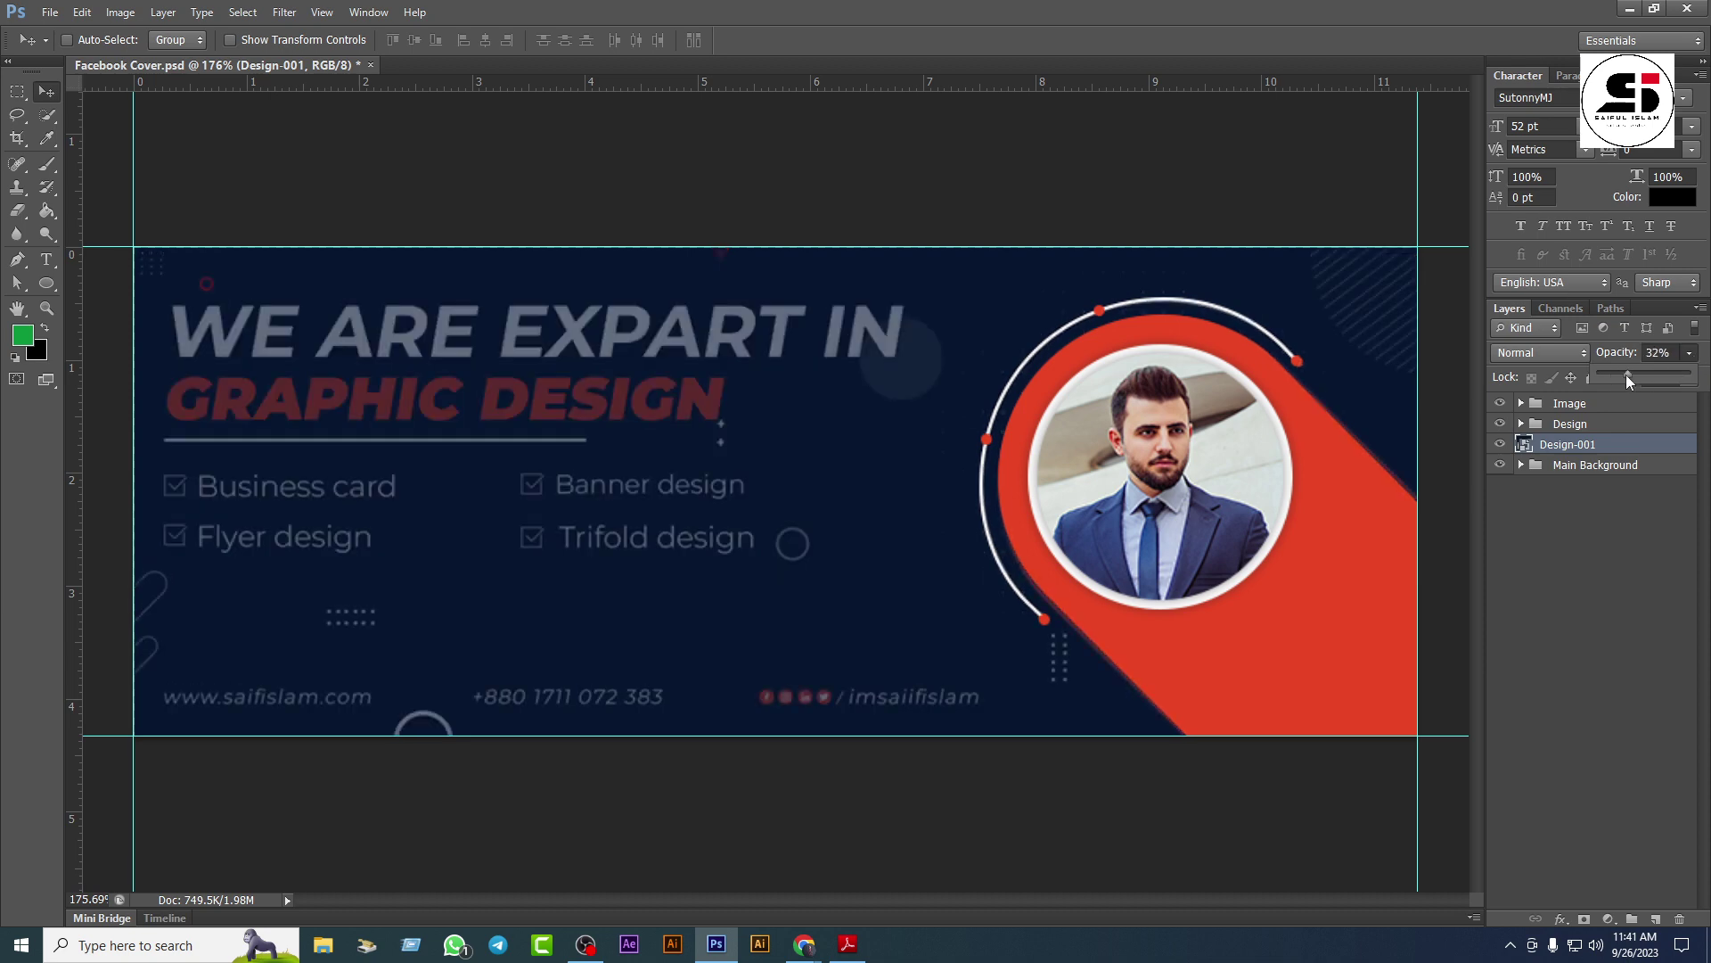
click(1589, 465)
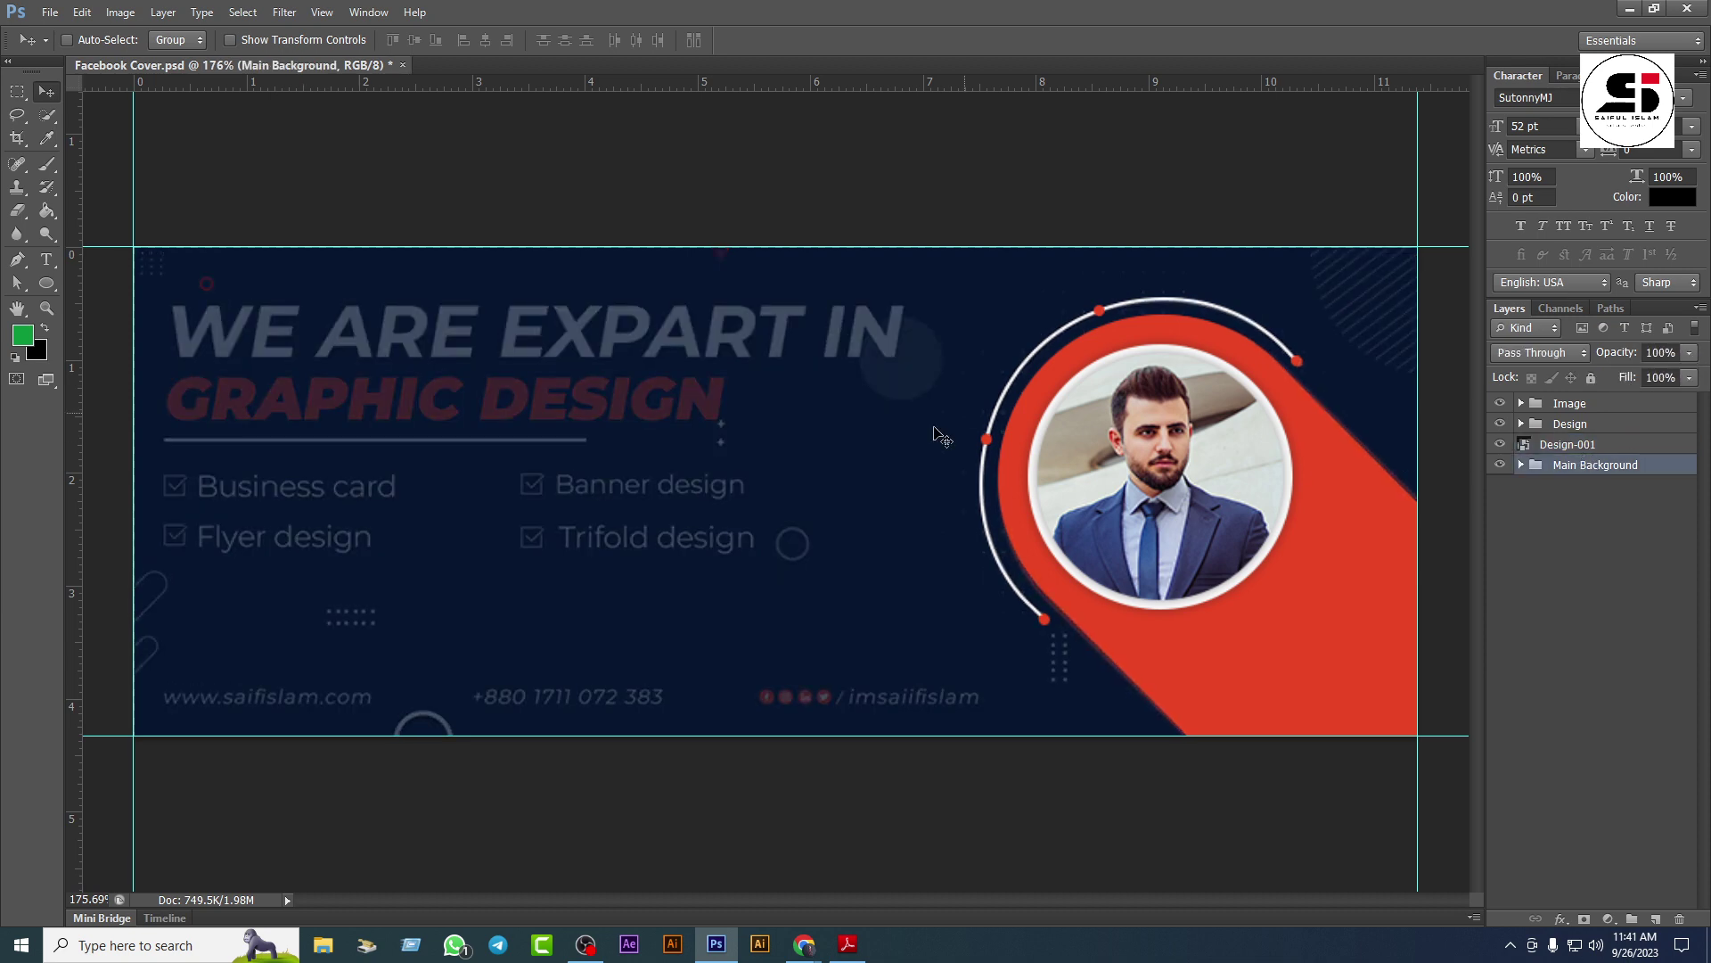
mouse_move(804, 947)
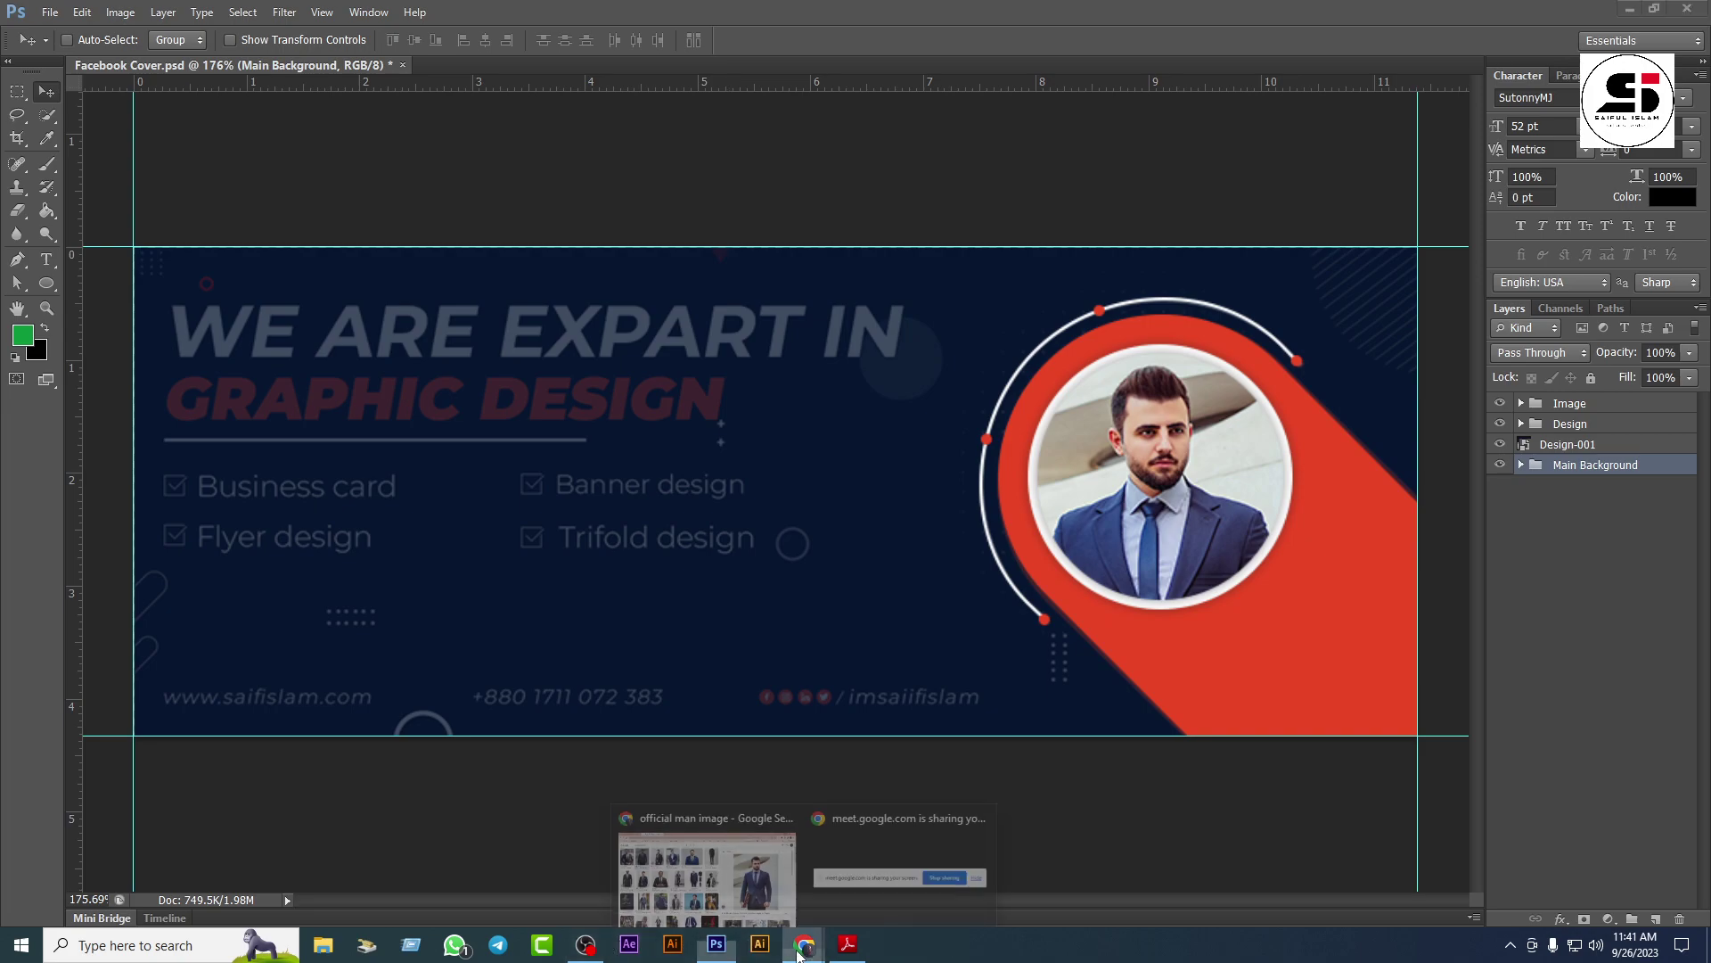
click(707, 902)
click(83, 11)
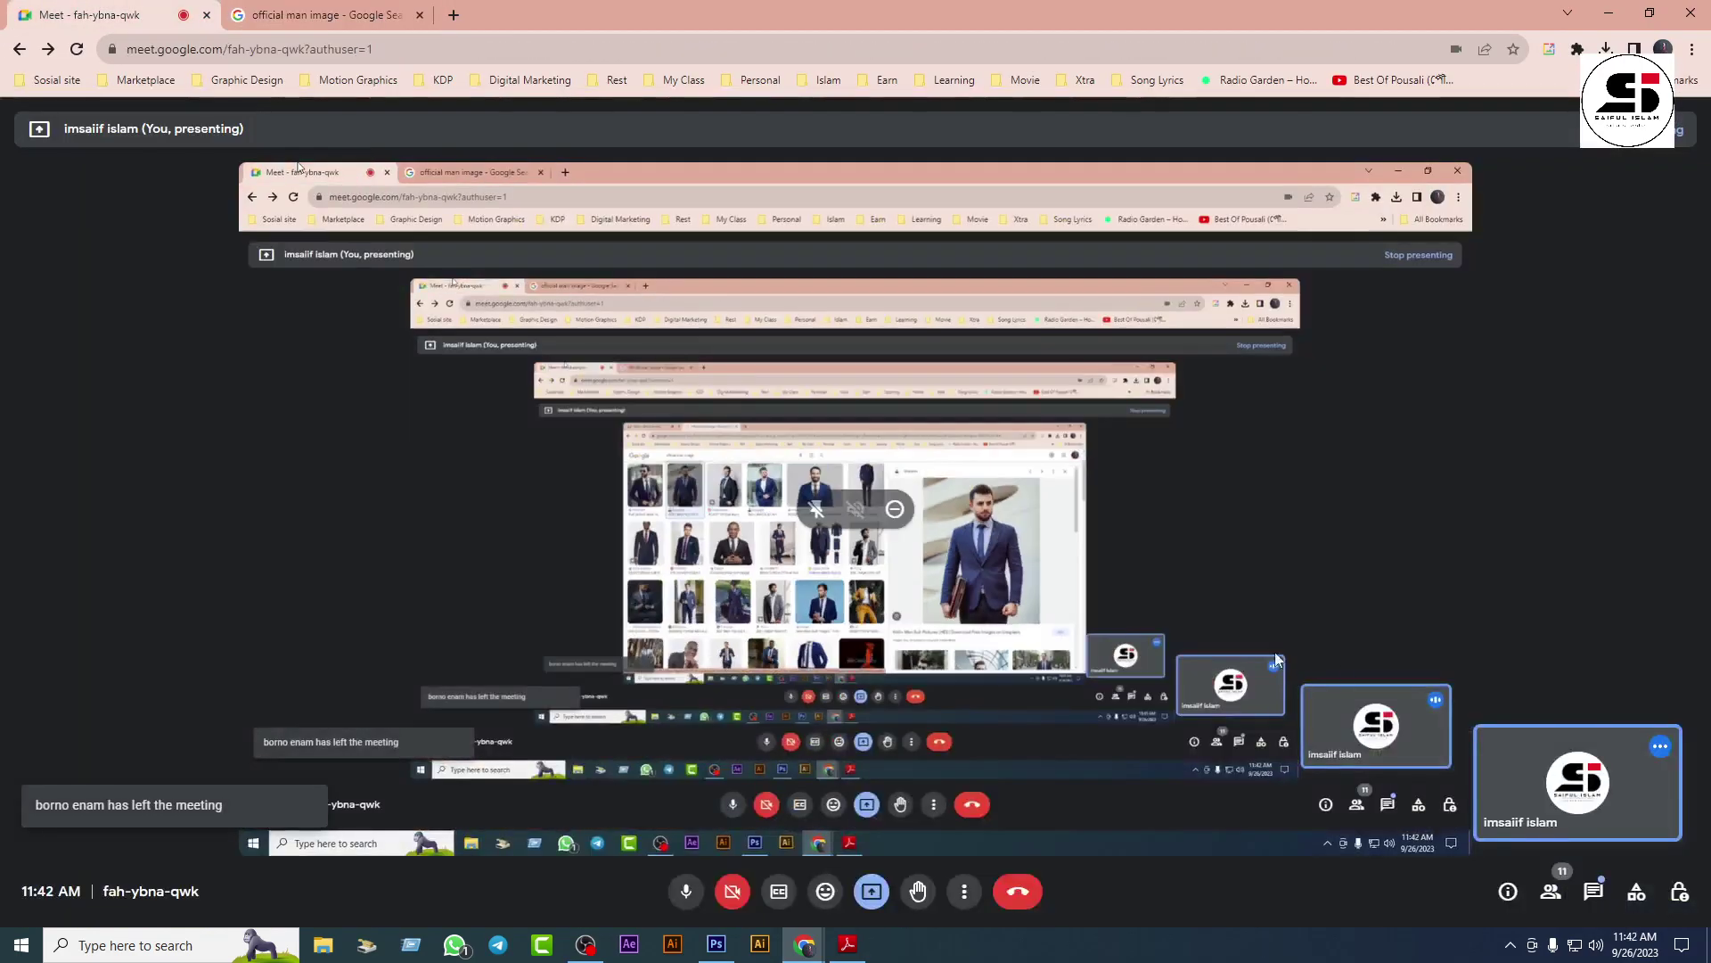
click(1593, 890)
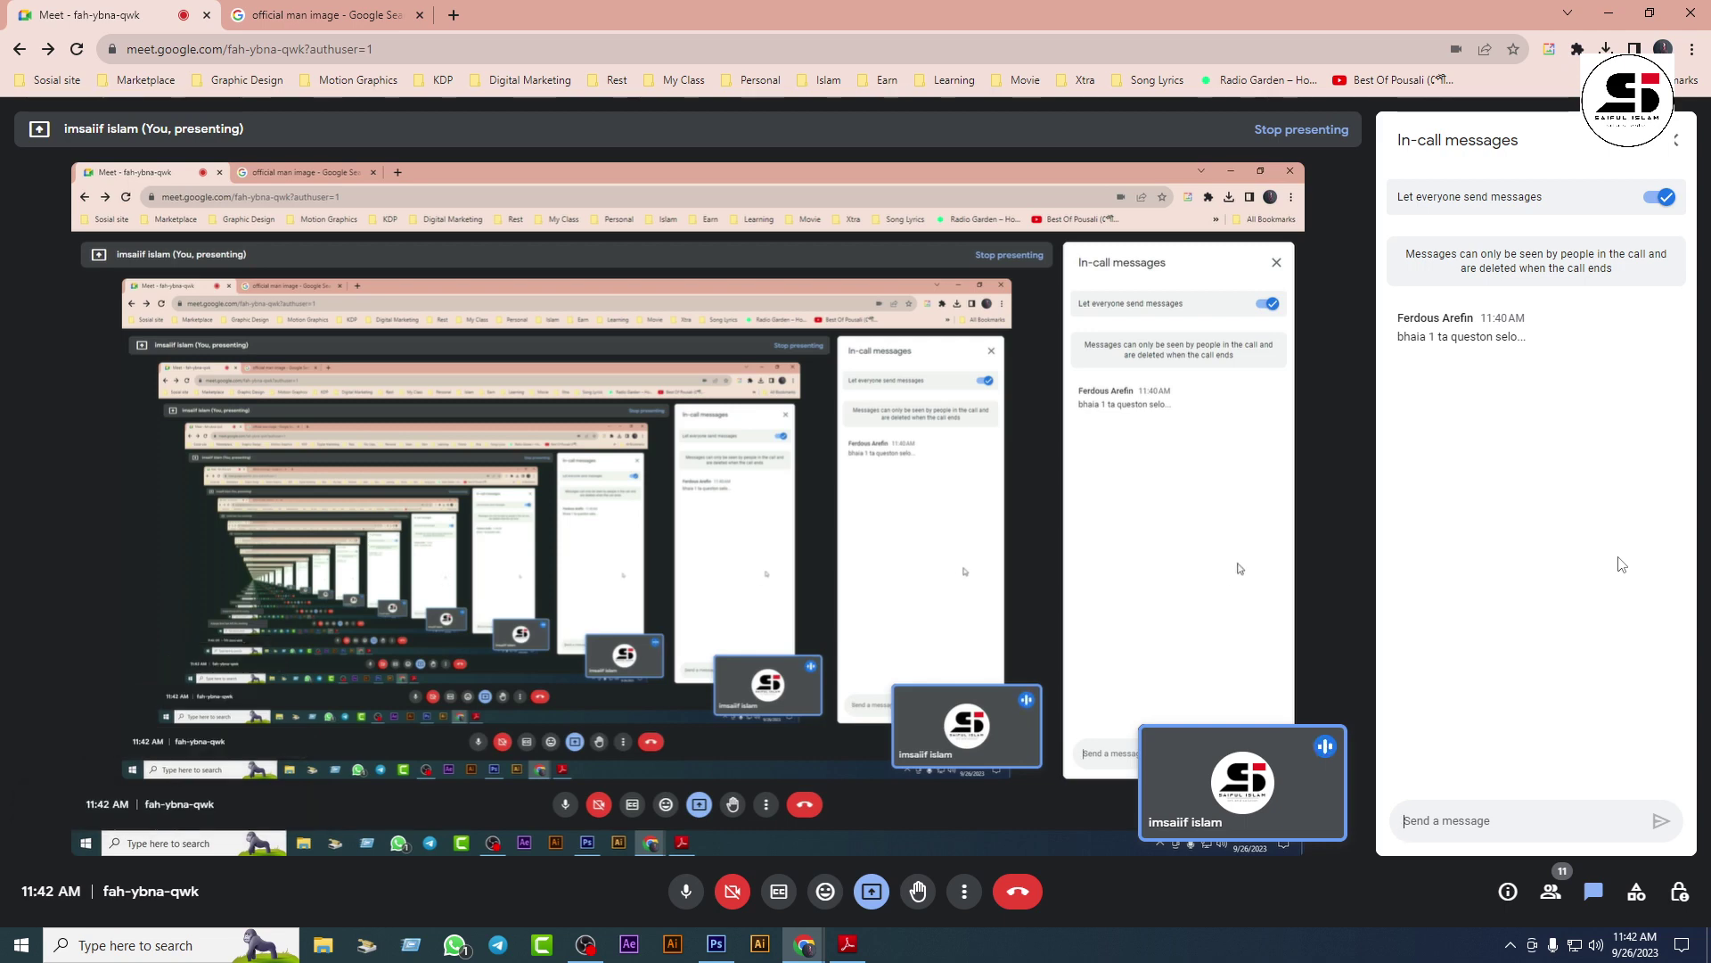
click(1675, 140)
click(1615, 12)
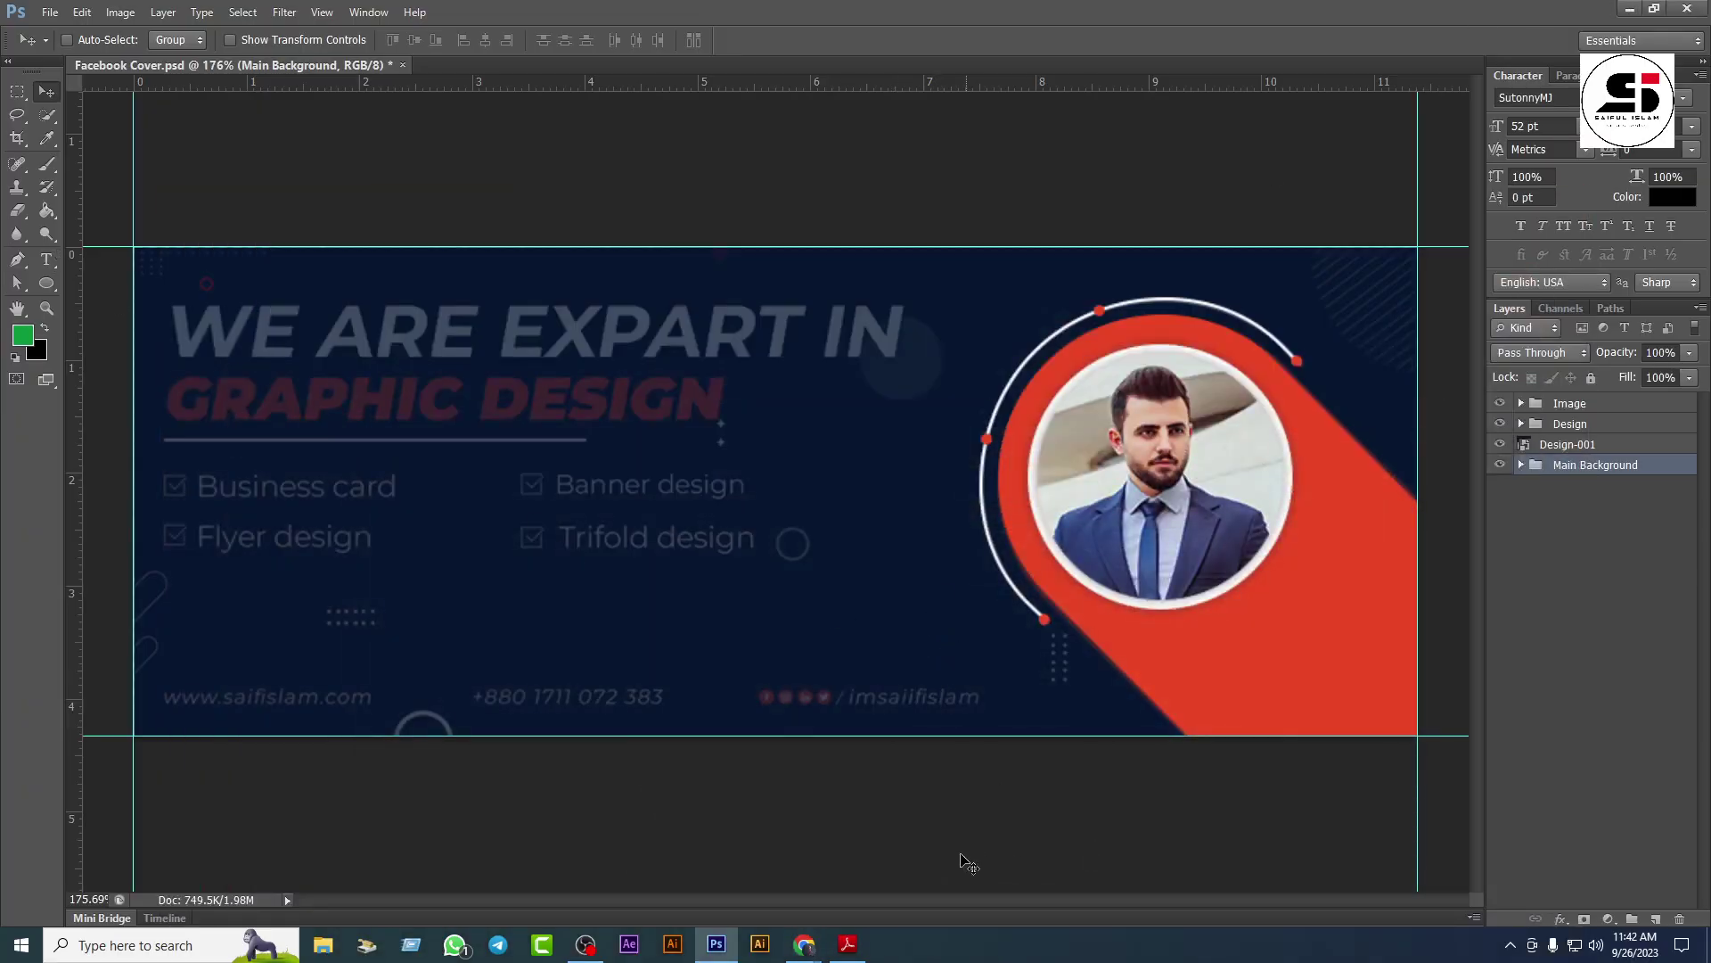
mouse_move(804, 944)
click(683, 893)
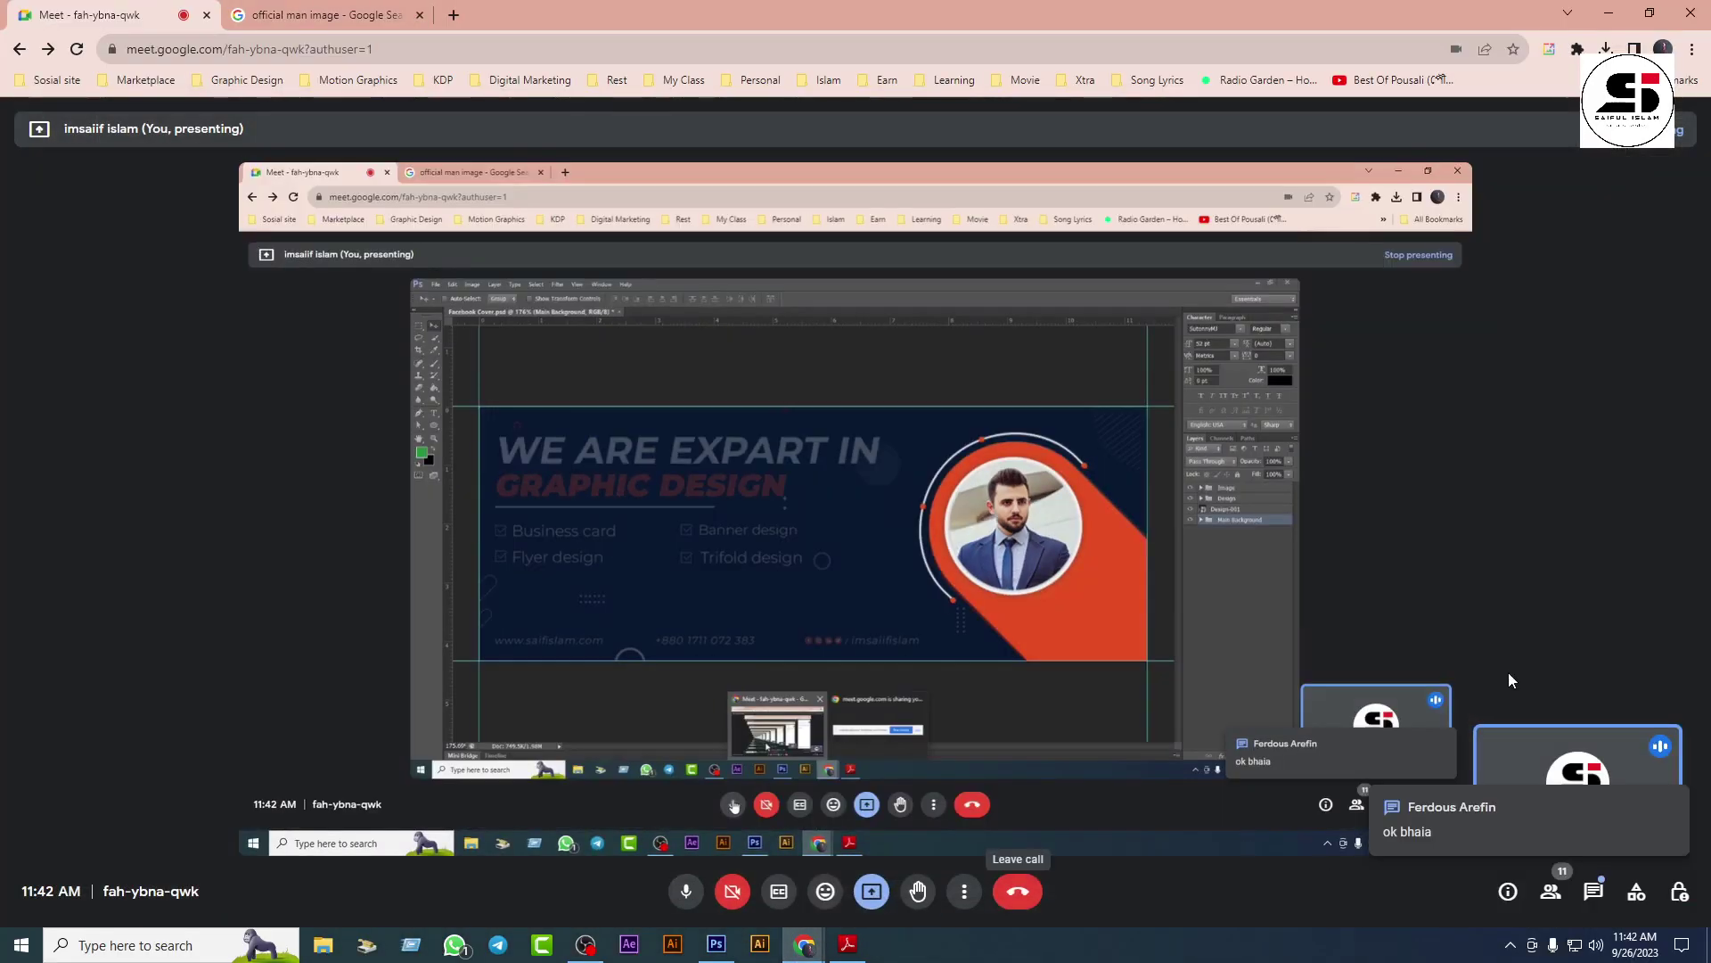
click(1609, 12)
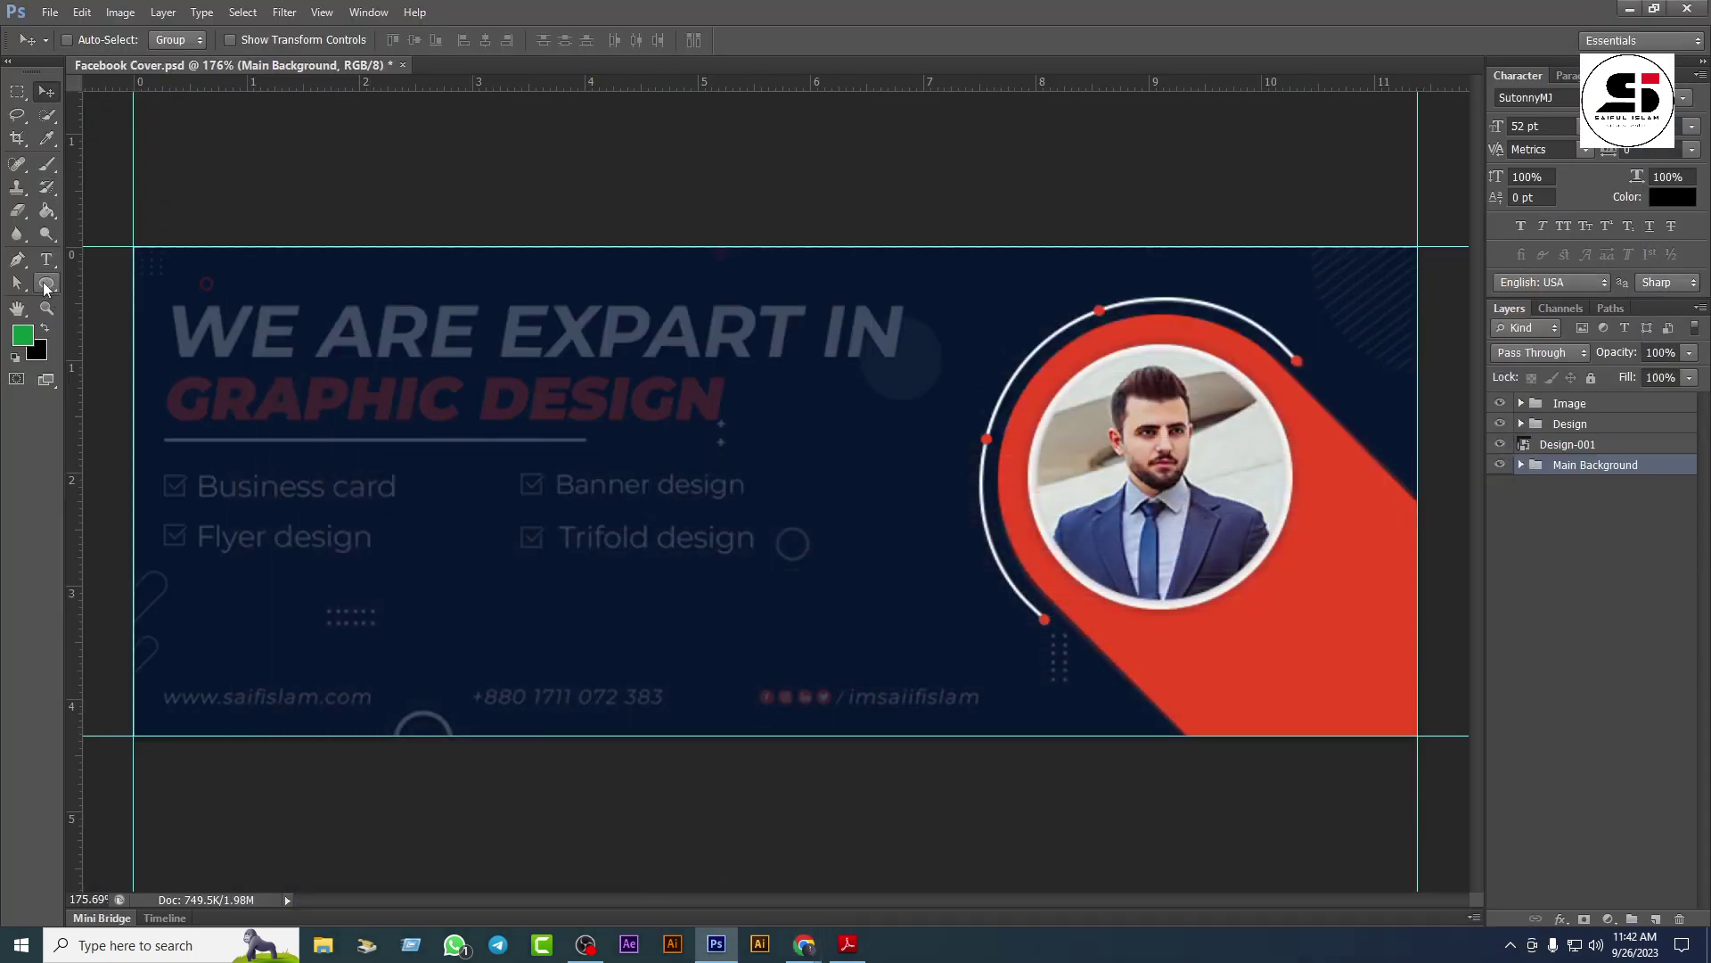
Step: Add a two-line text layer 'we are expart in graphic design' left of the portrait
click(47, 258)
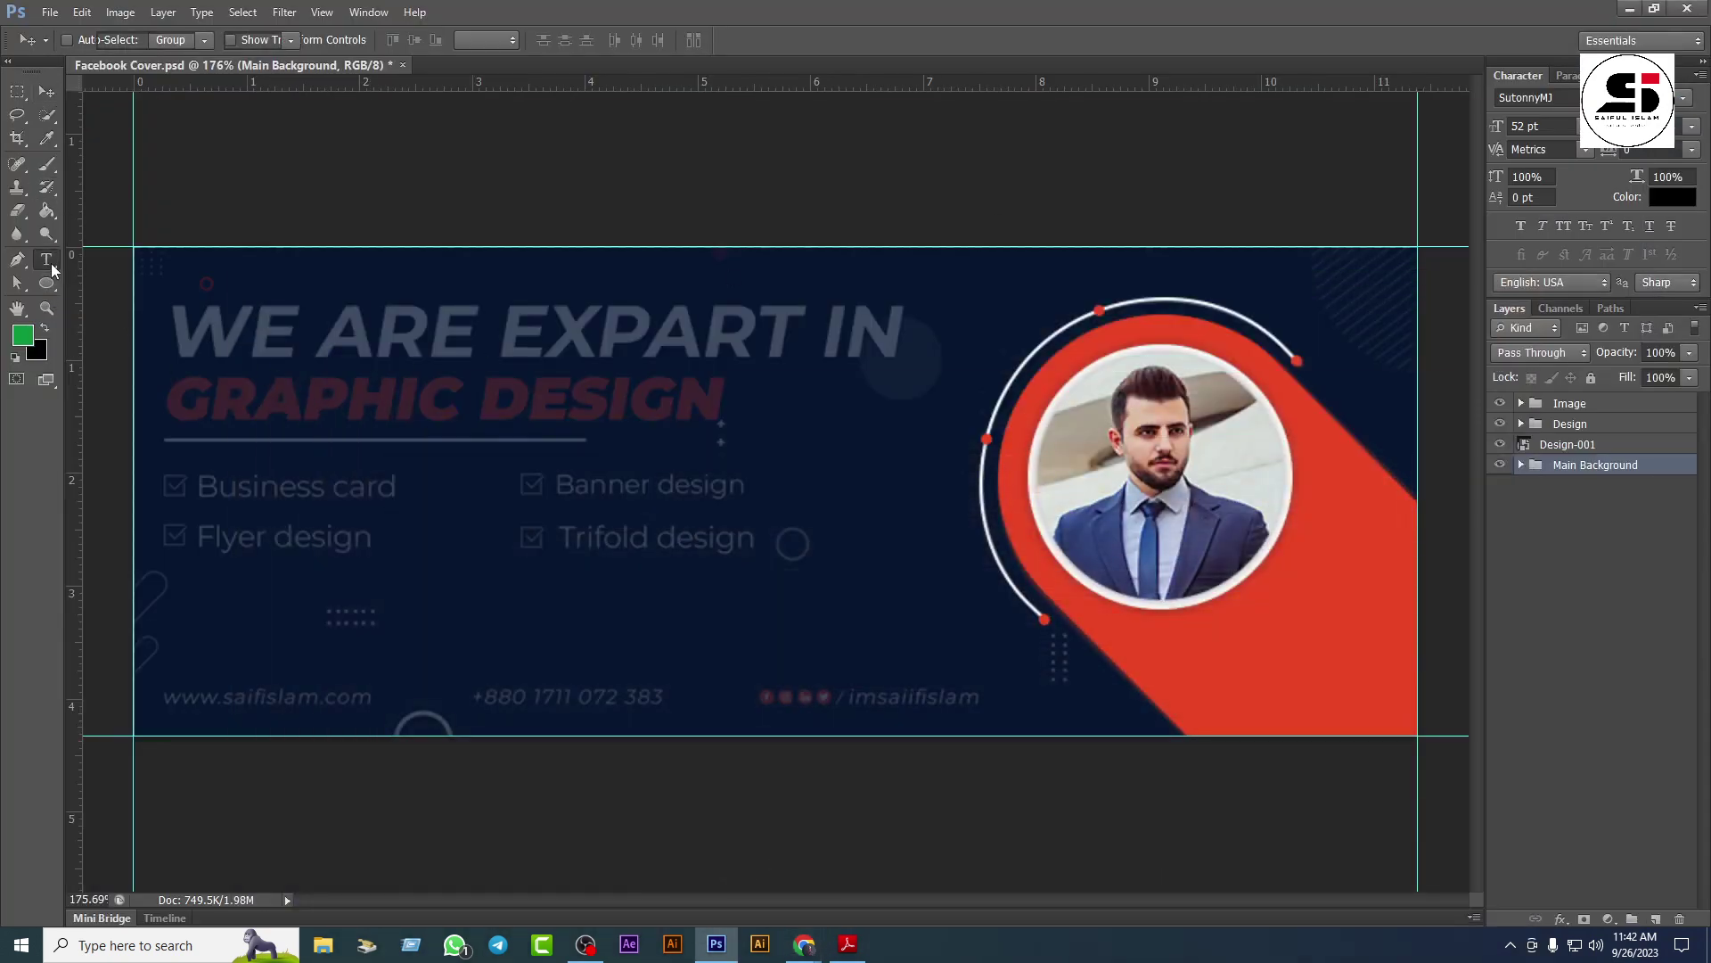
click(373, 416)
text(Av)
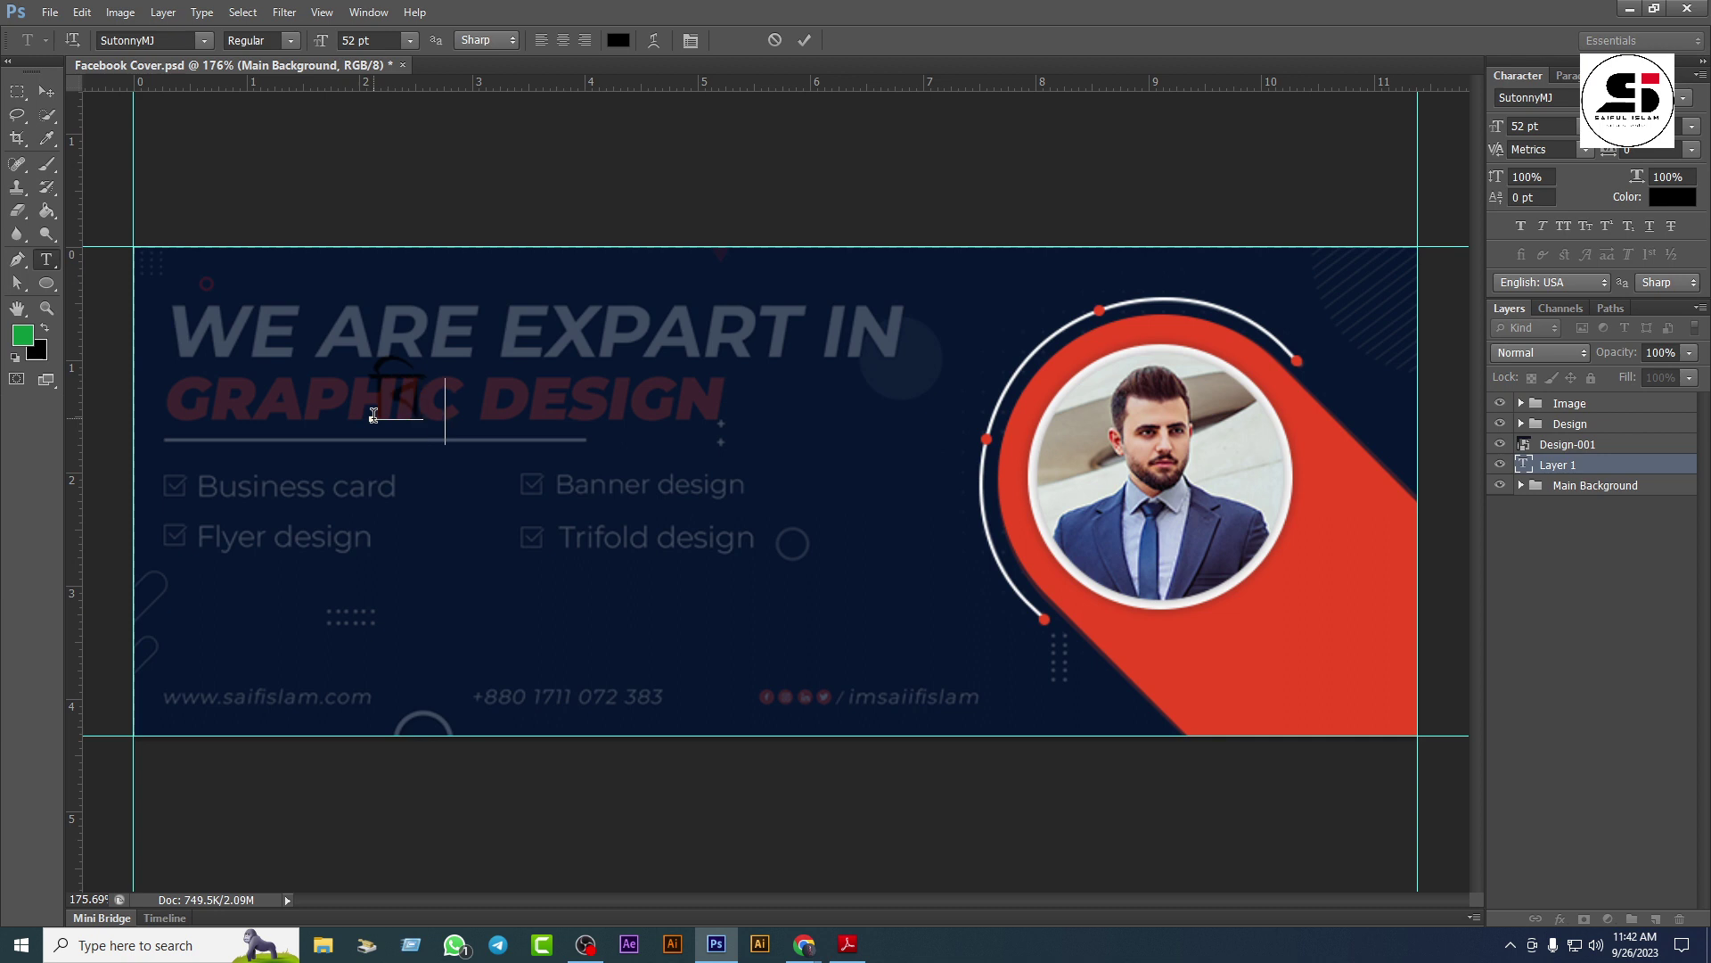
text(giv MÖvwdK)
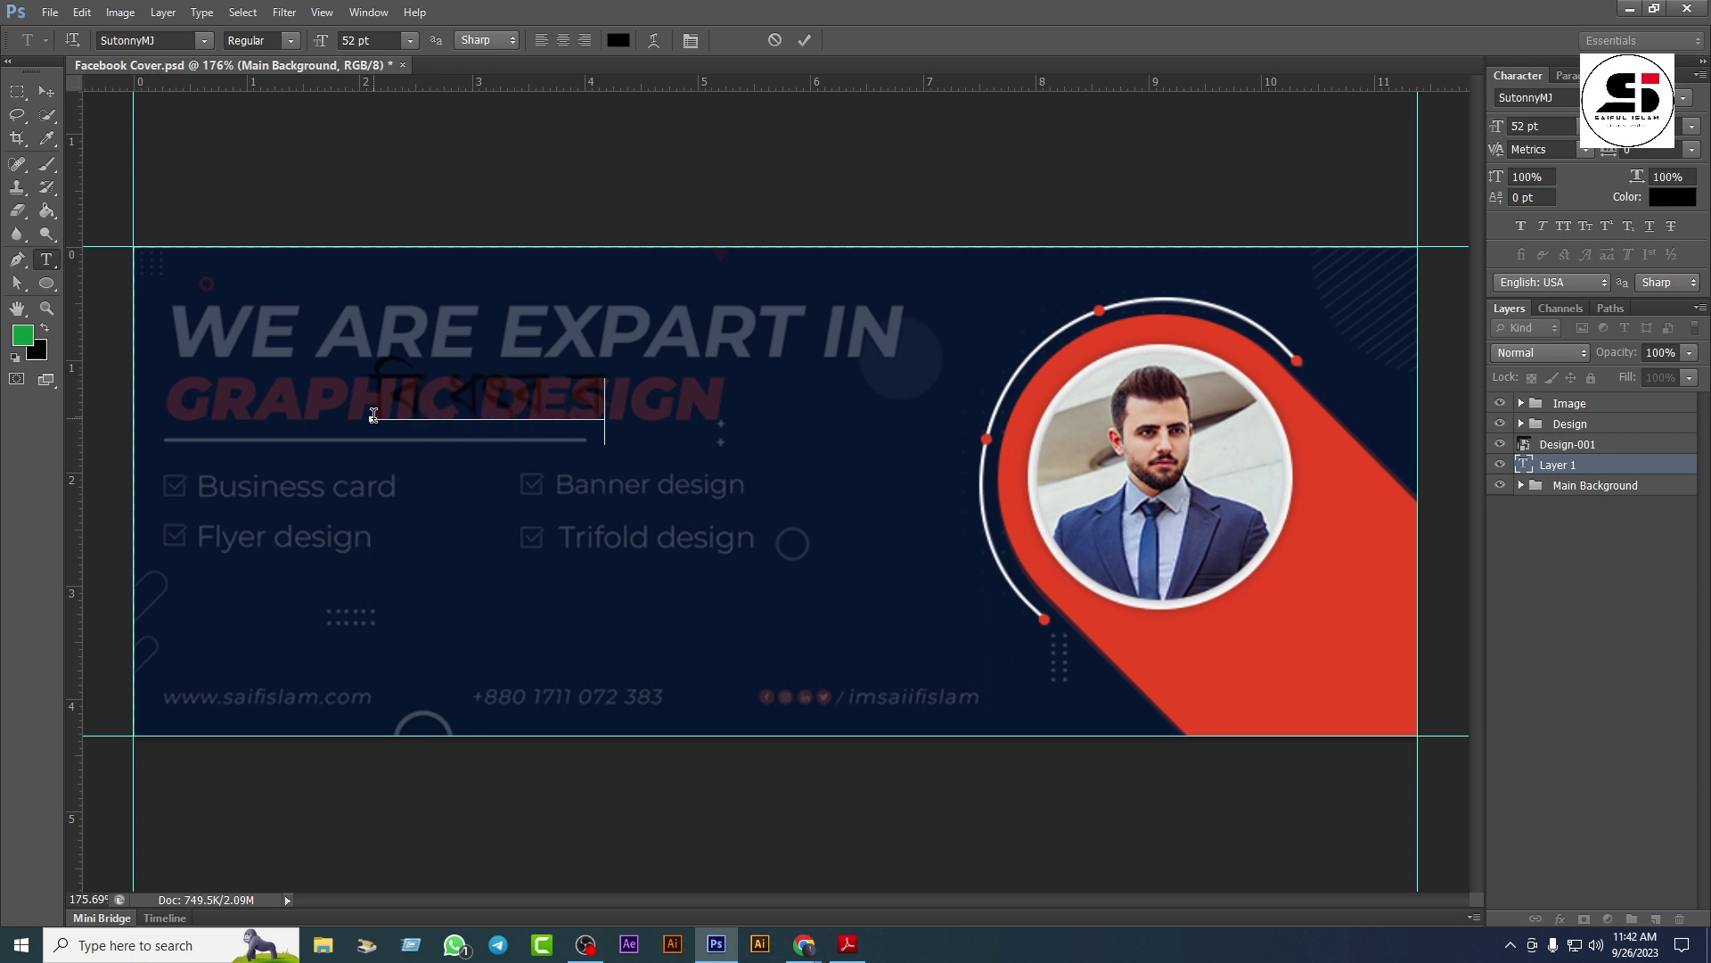
text(t in)
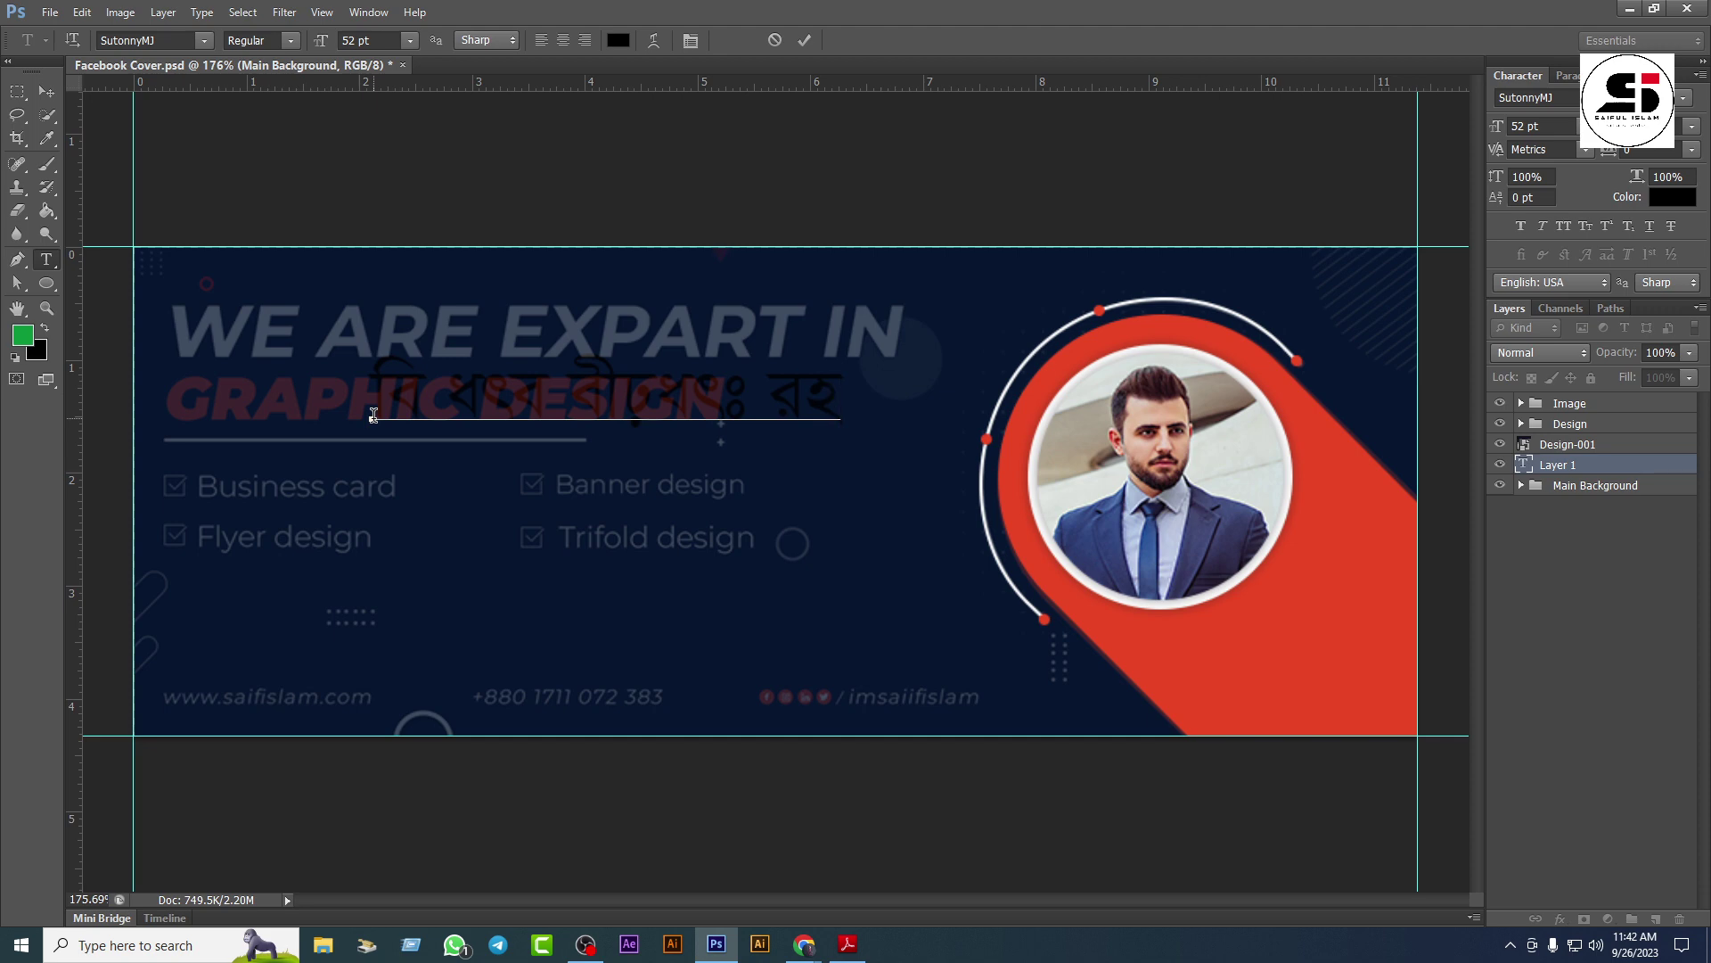
key(Return)
text(gsa)
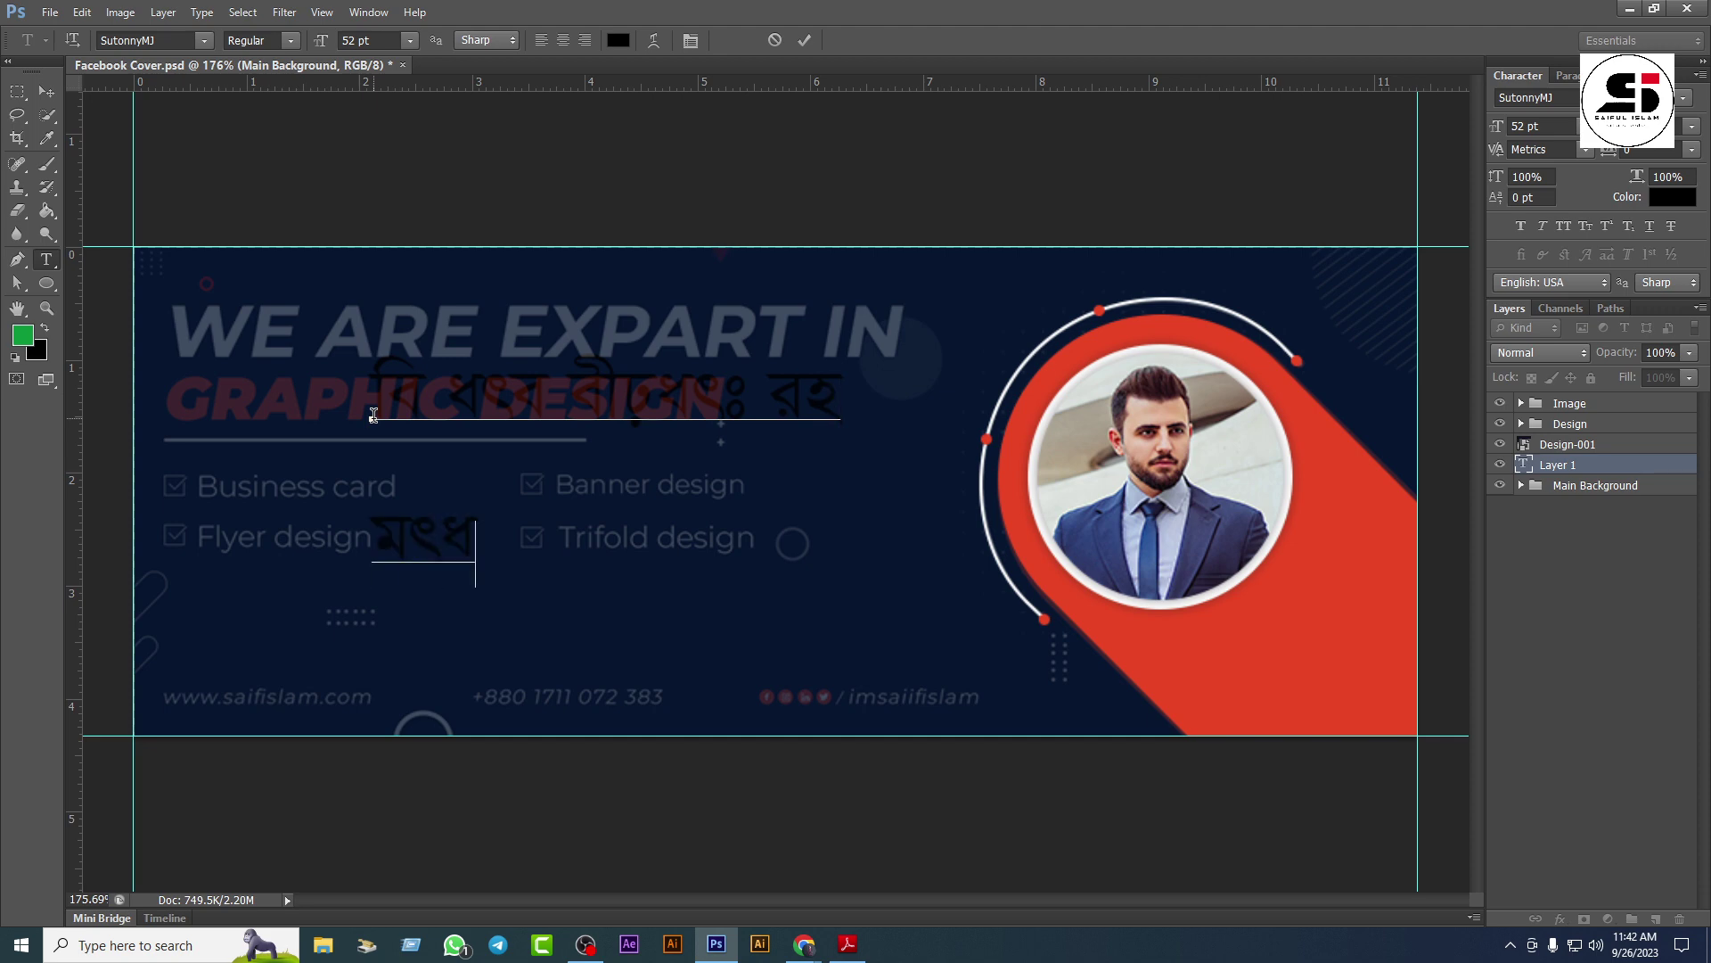
text(PzeiY)
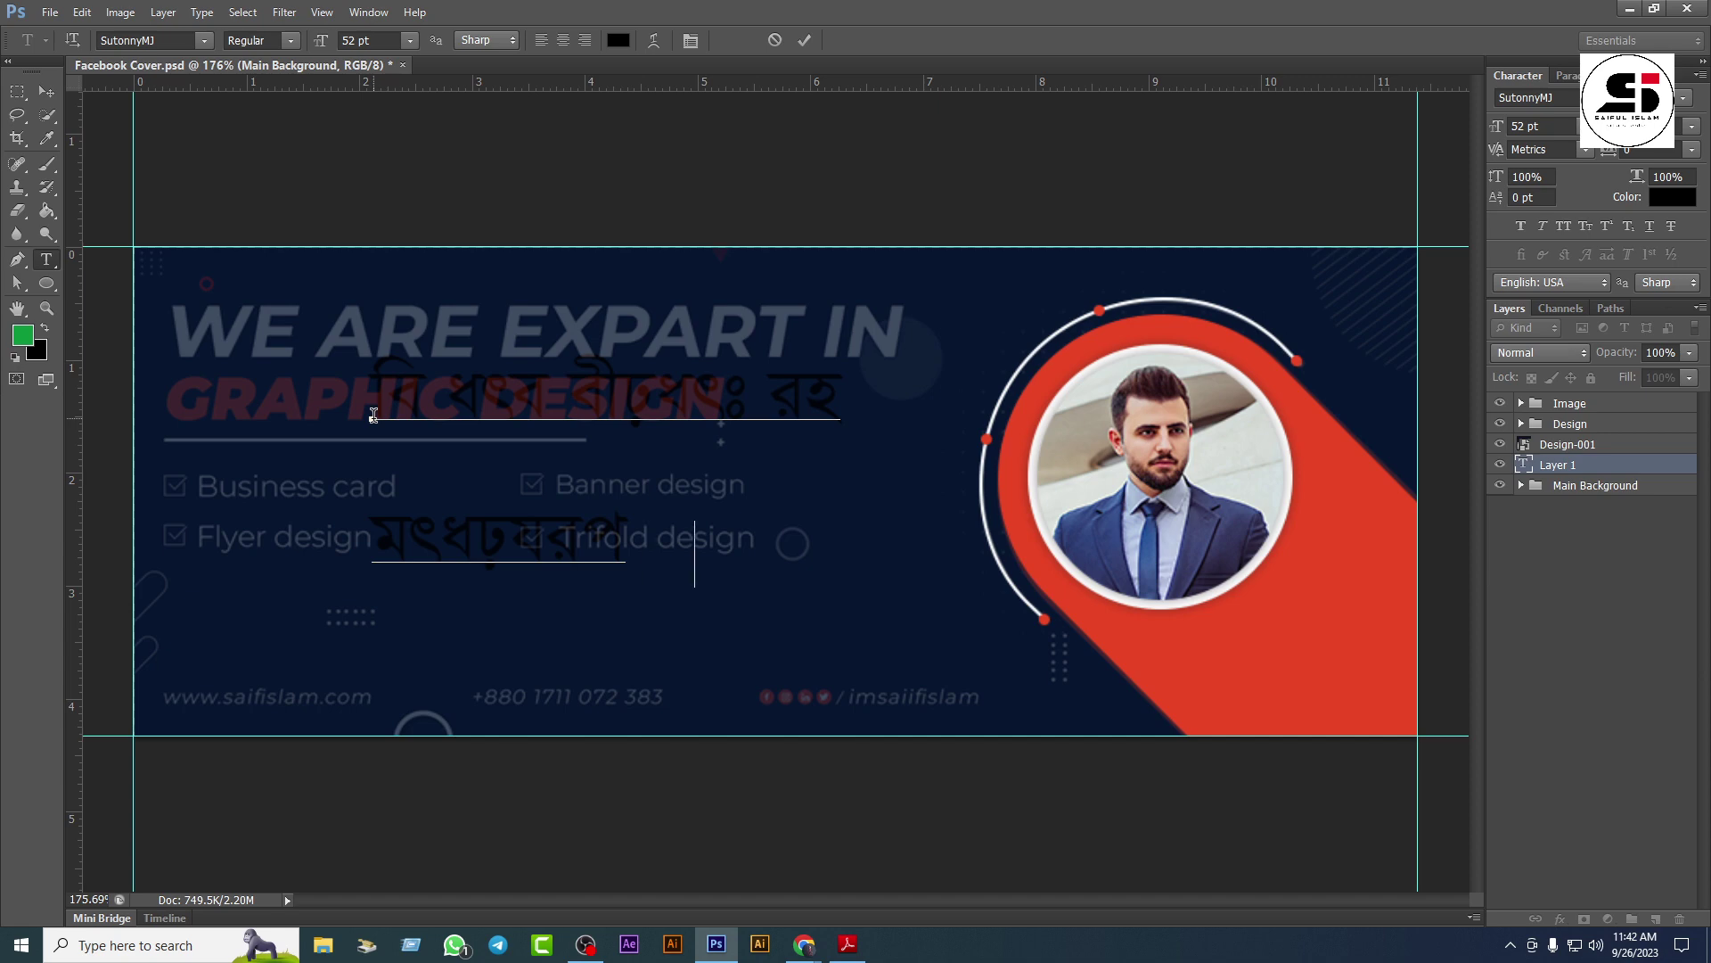
text(designes)
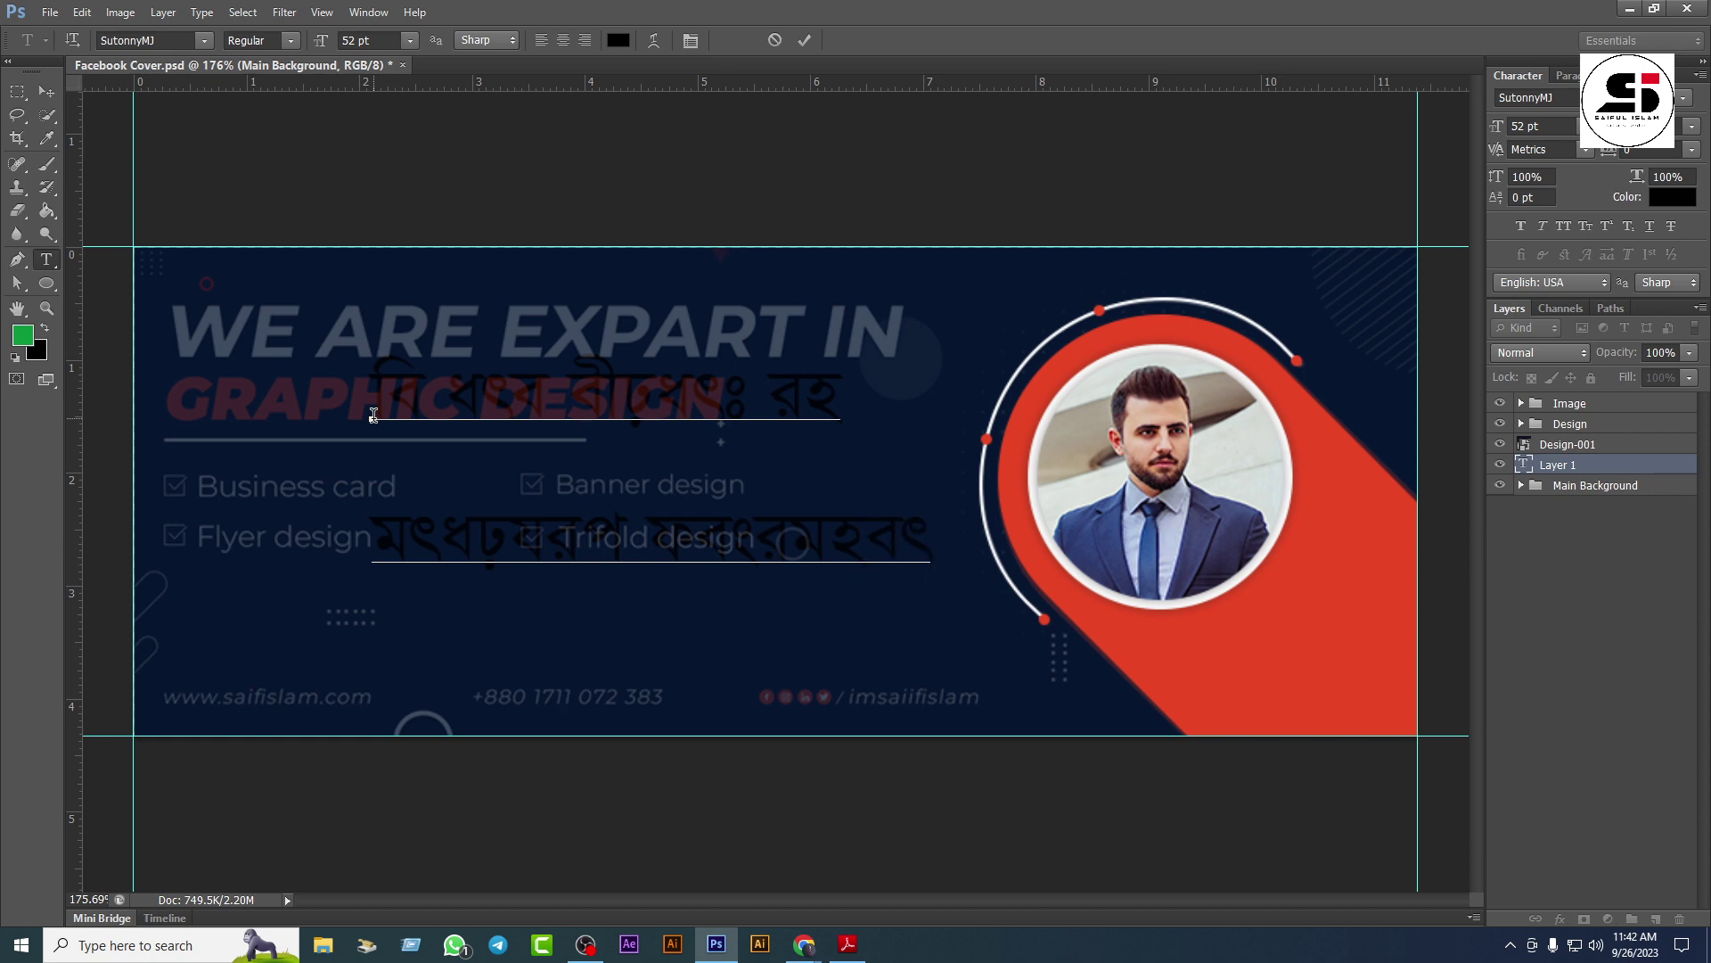
key(BackSpace)
key(BackSpace)
click(47, 91)
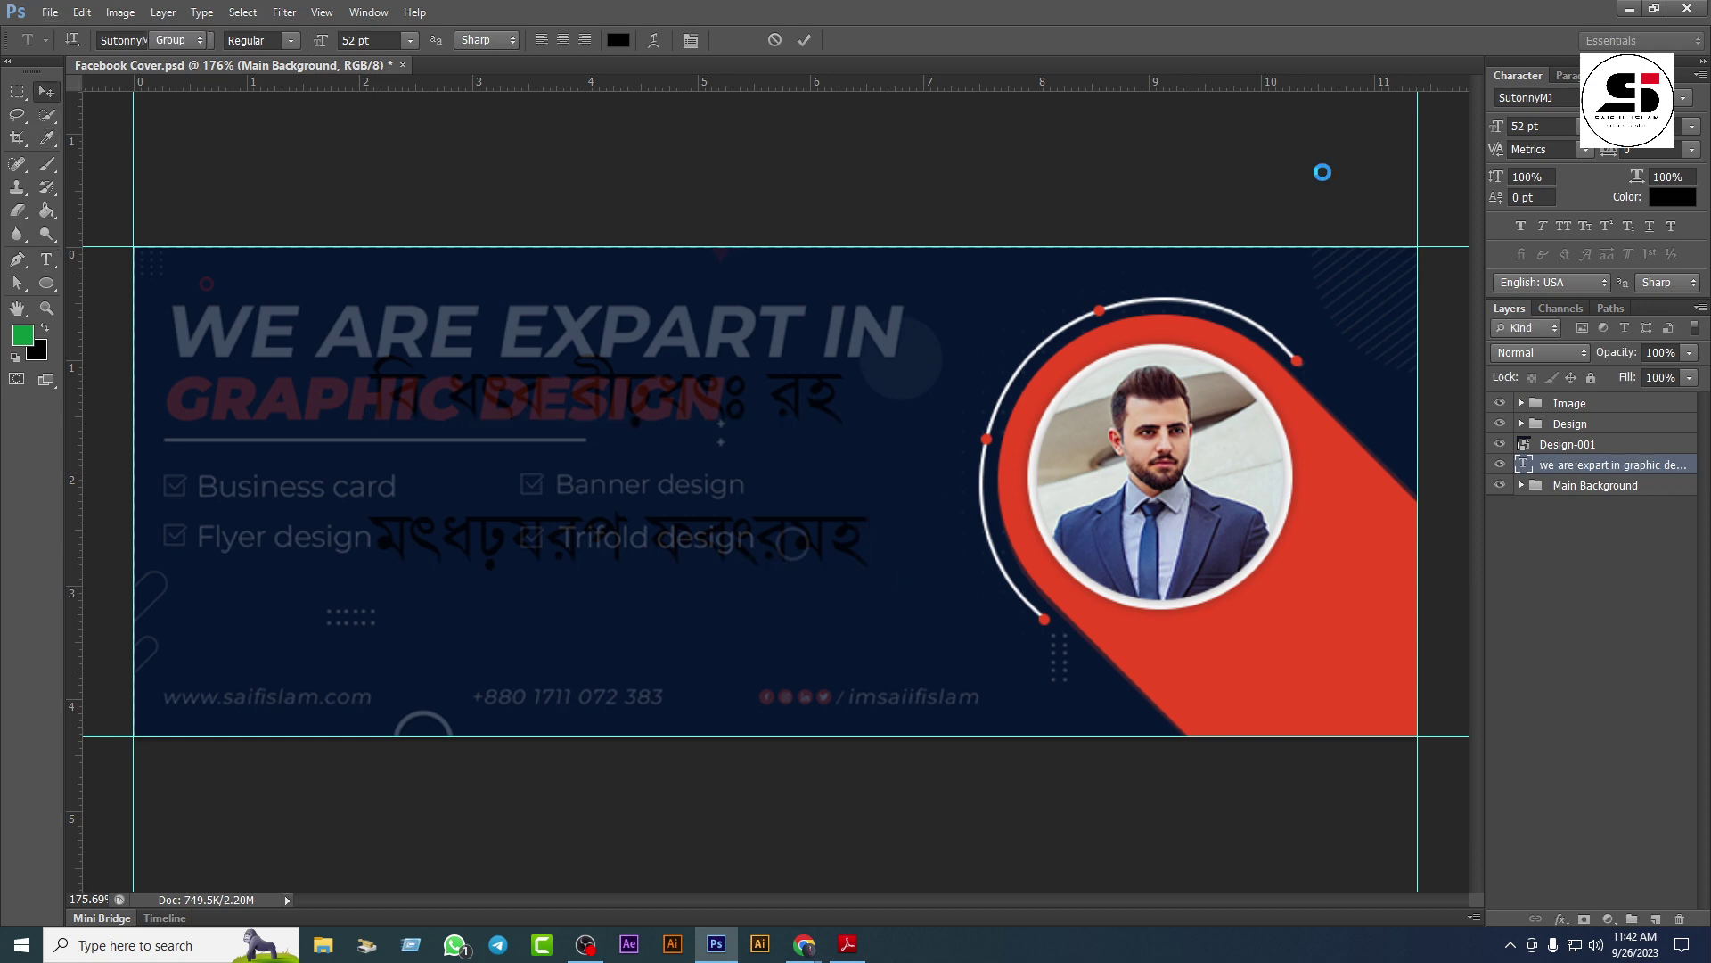
Step: Set the headline text colour to white (ffffff)
click(1659, 207)
drag(267, 356, 153, 264)
click(554, 256)
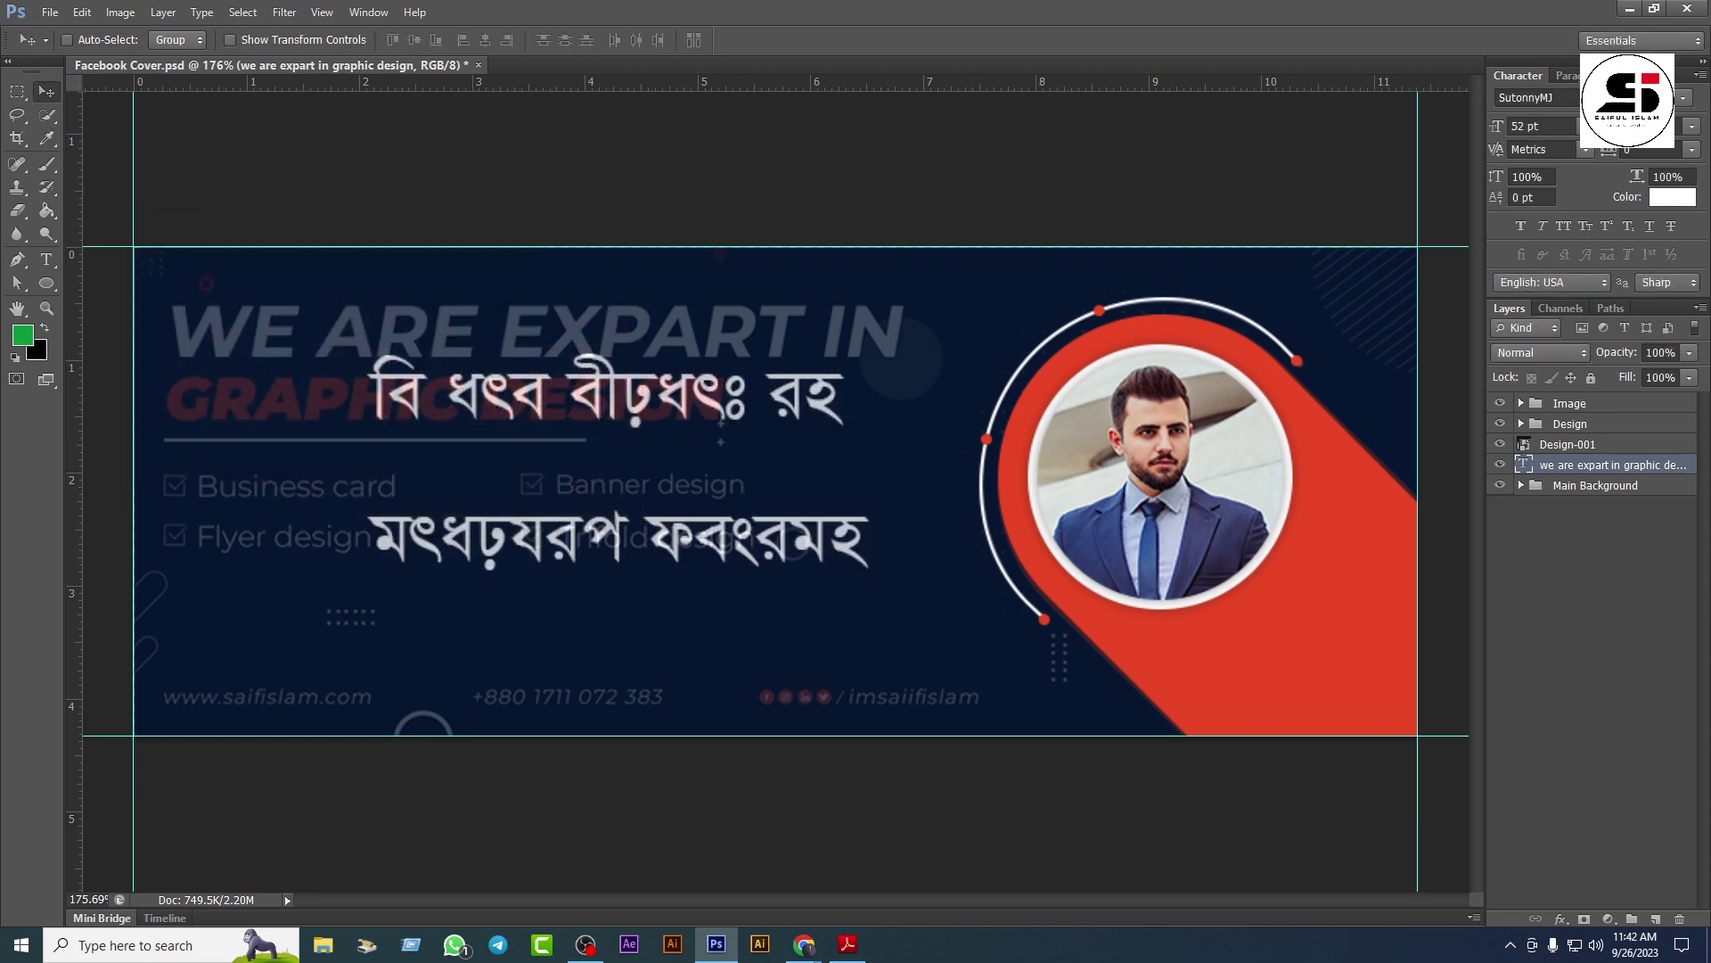
Step: Set the headline font to Montserrat in a heavier weight with All Caps
click(1571, 100)
text(Montserrat (O...)
key(Return)
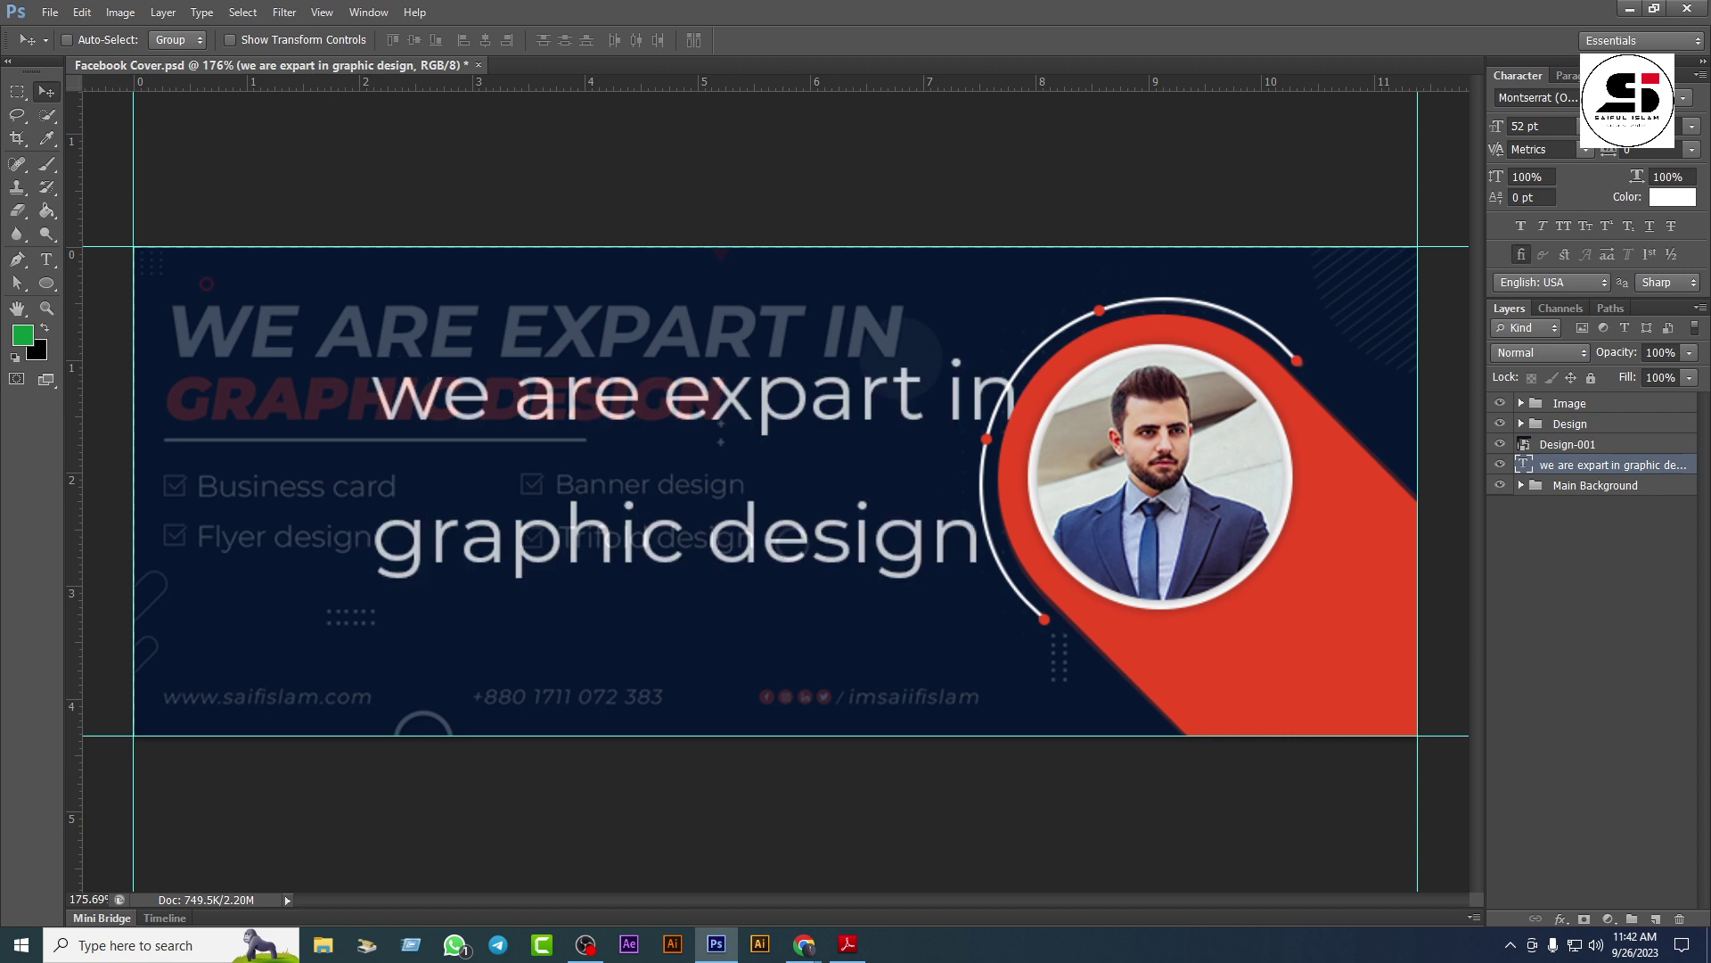
click(1685, 104)
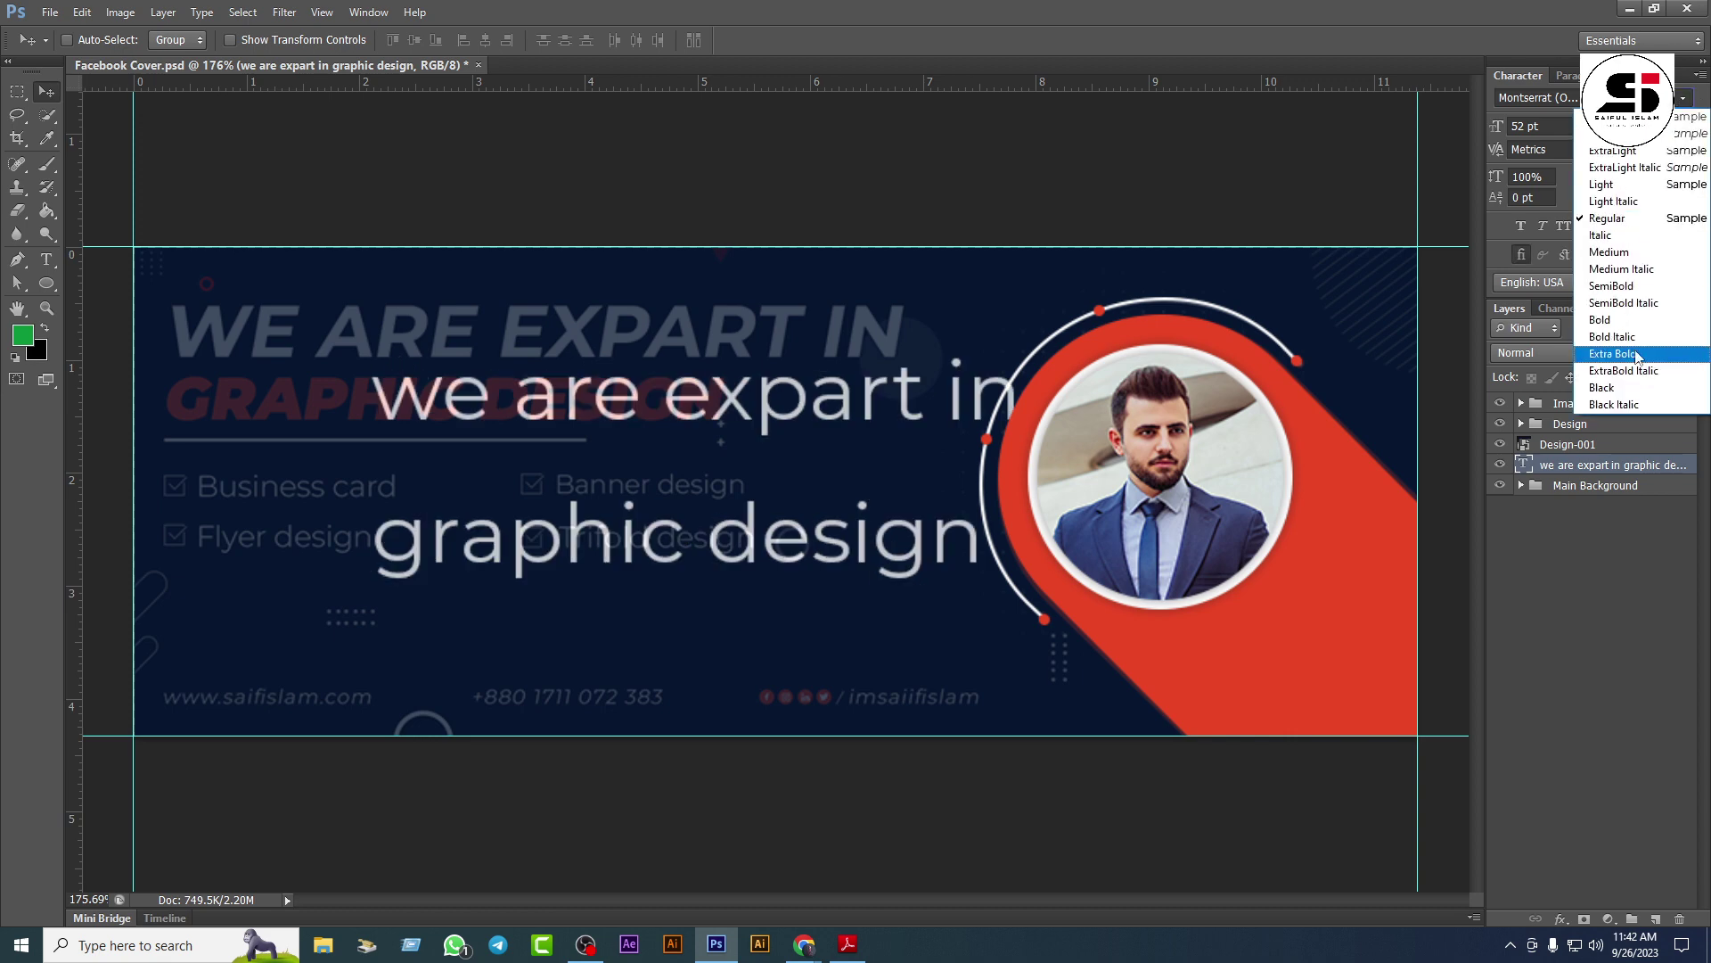
click(1640, 324)
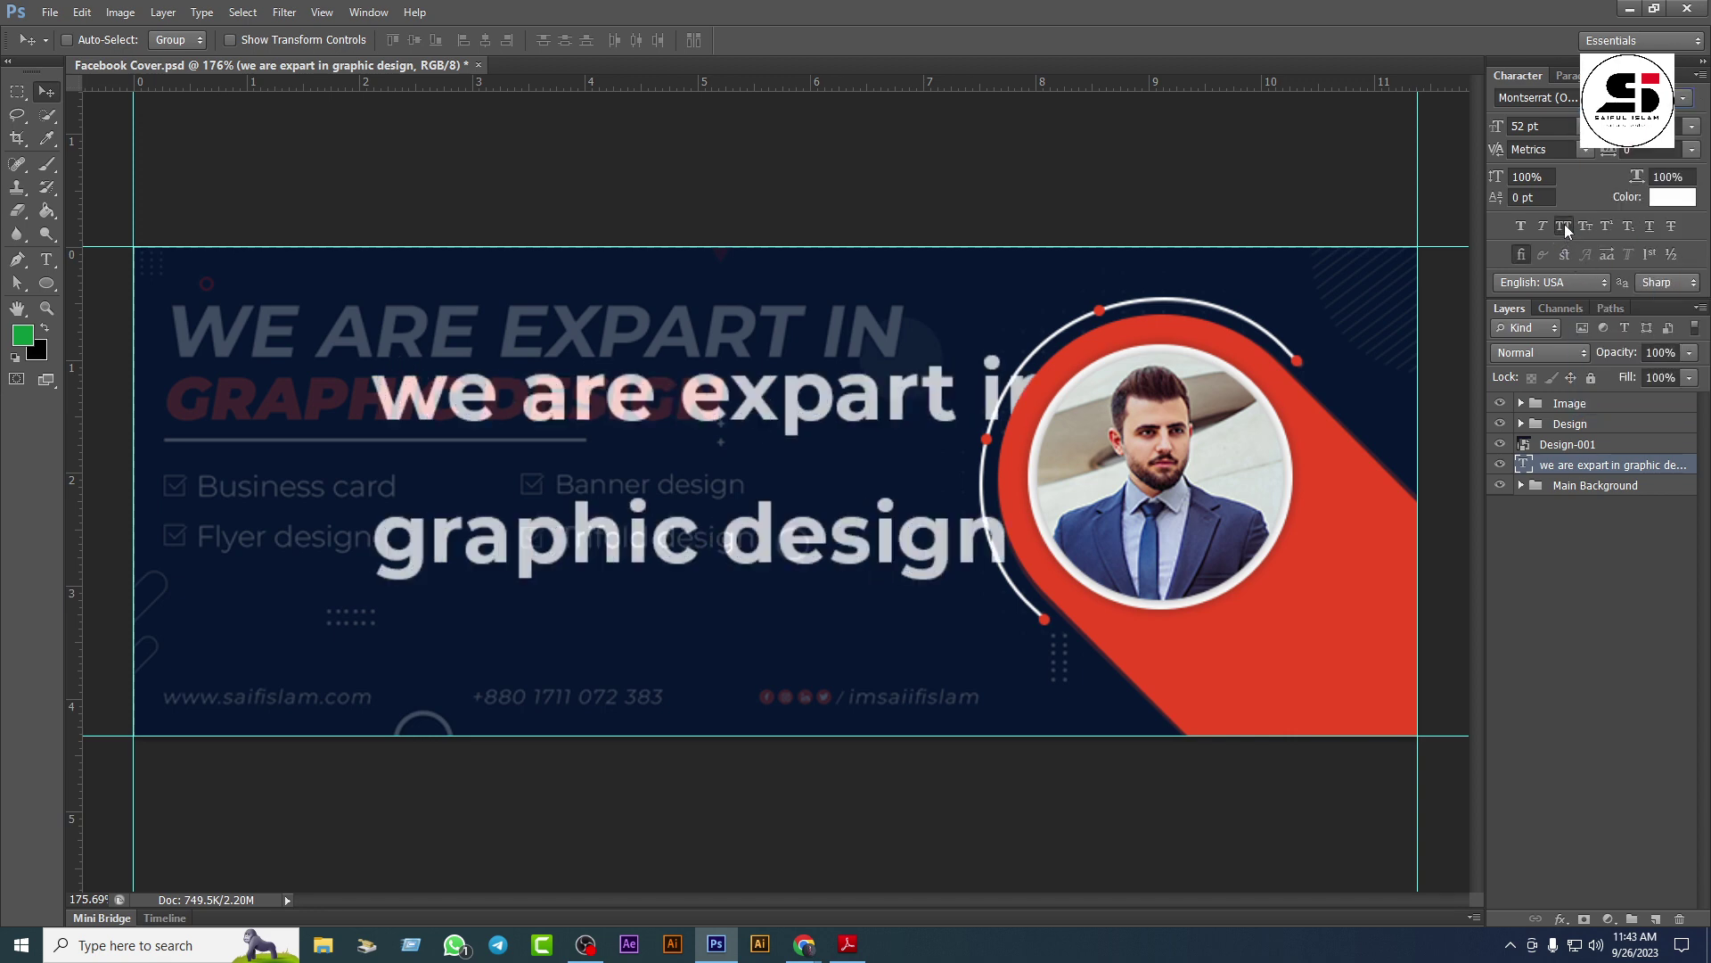
click(1564, 225)
Step: Move the headline up and left and switch it to Montserrat Extra Bold
drag(668, 409, 468, 361)
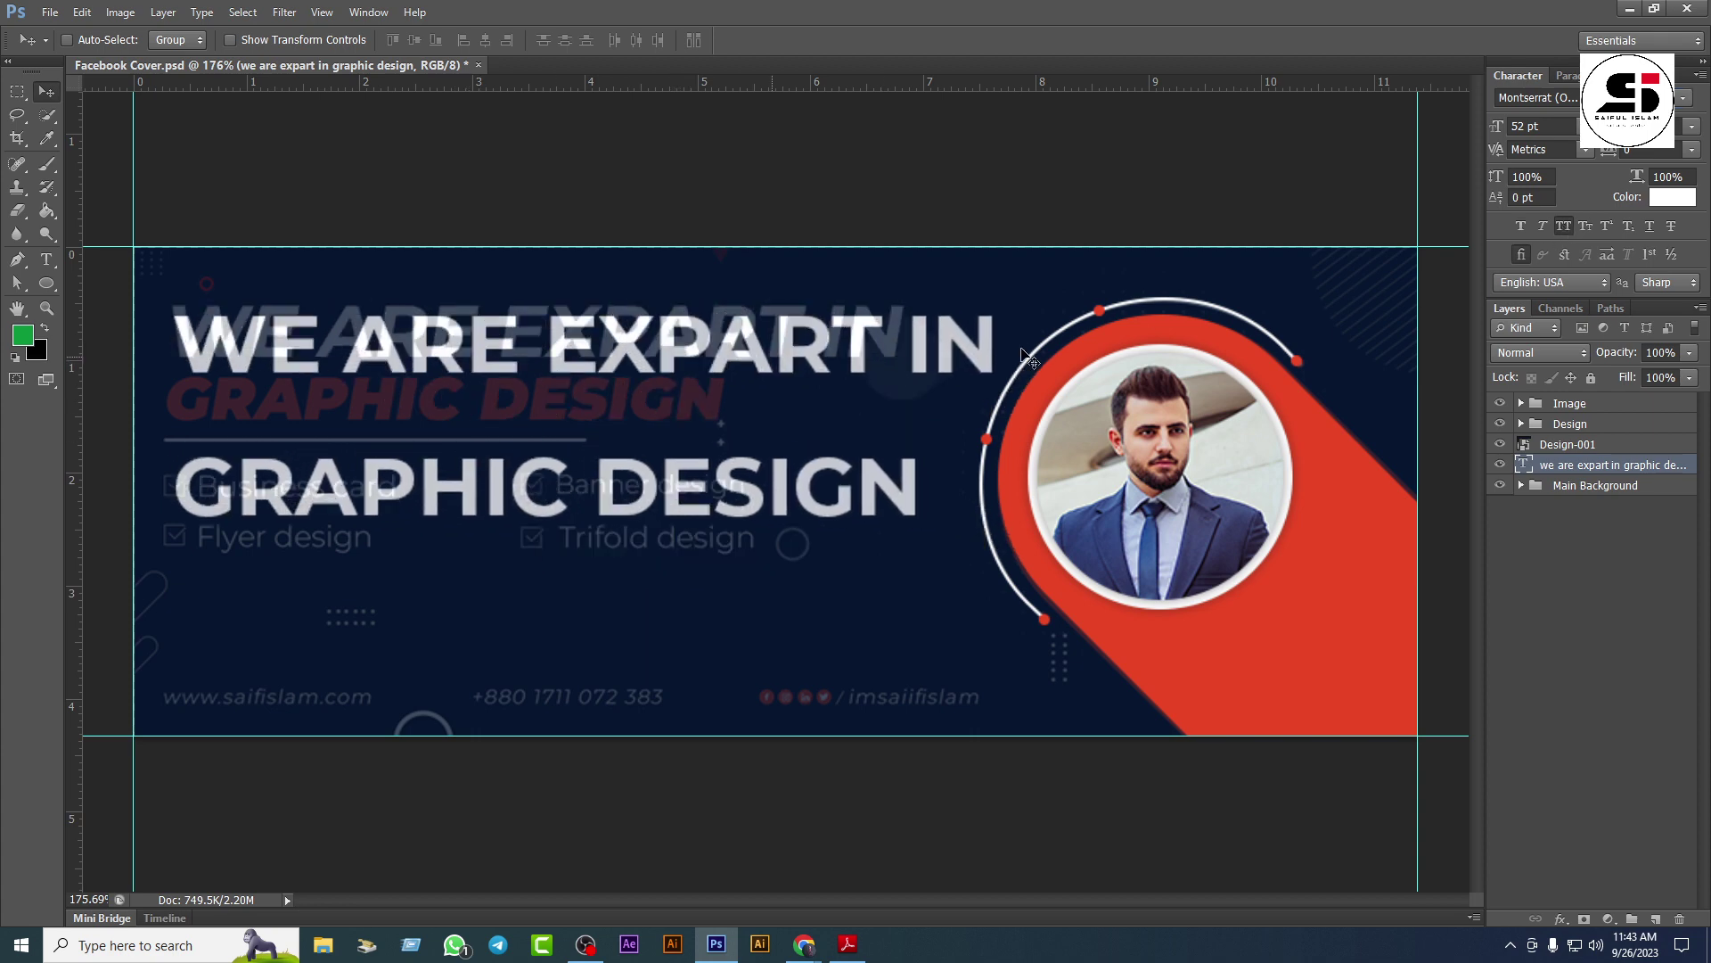
click(1680, 98)
click(1631, 297)
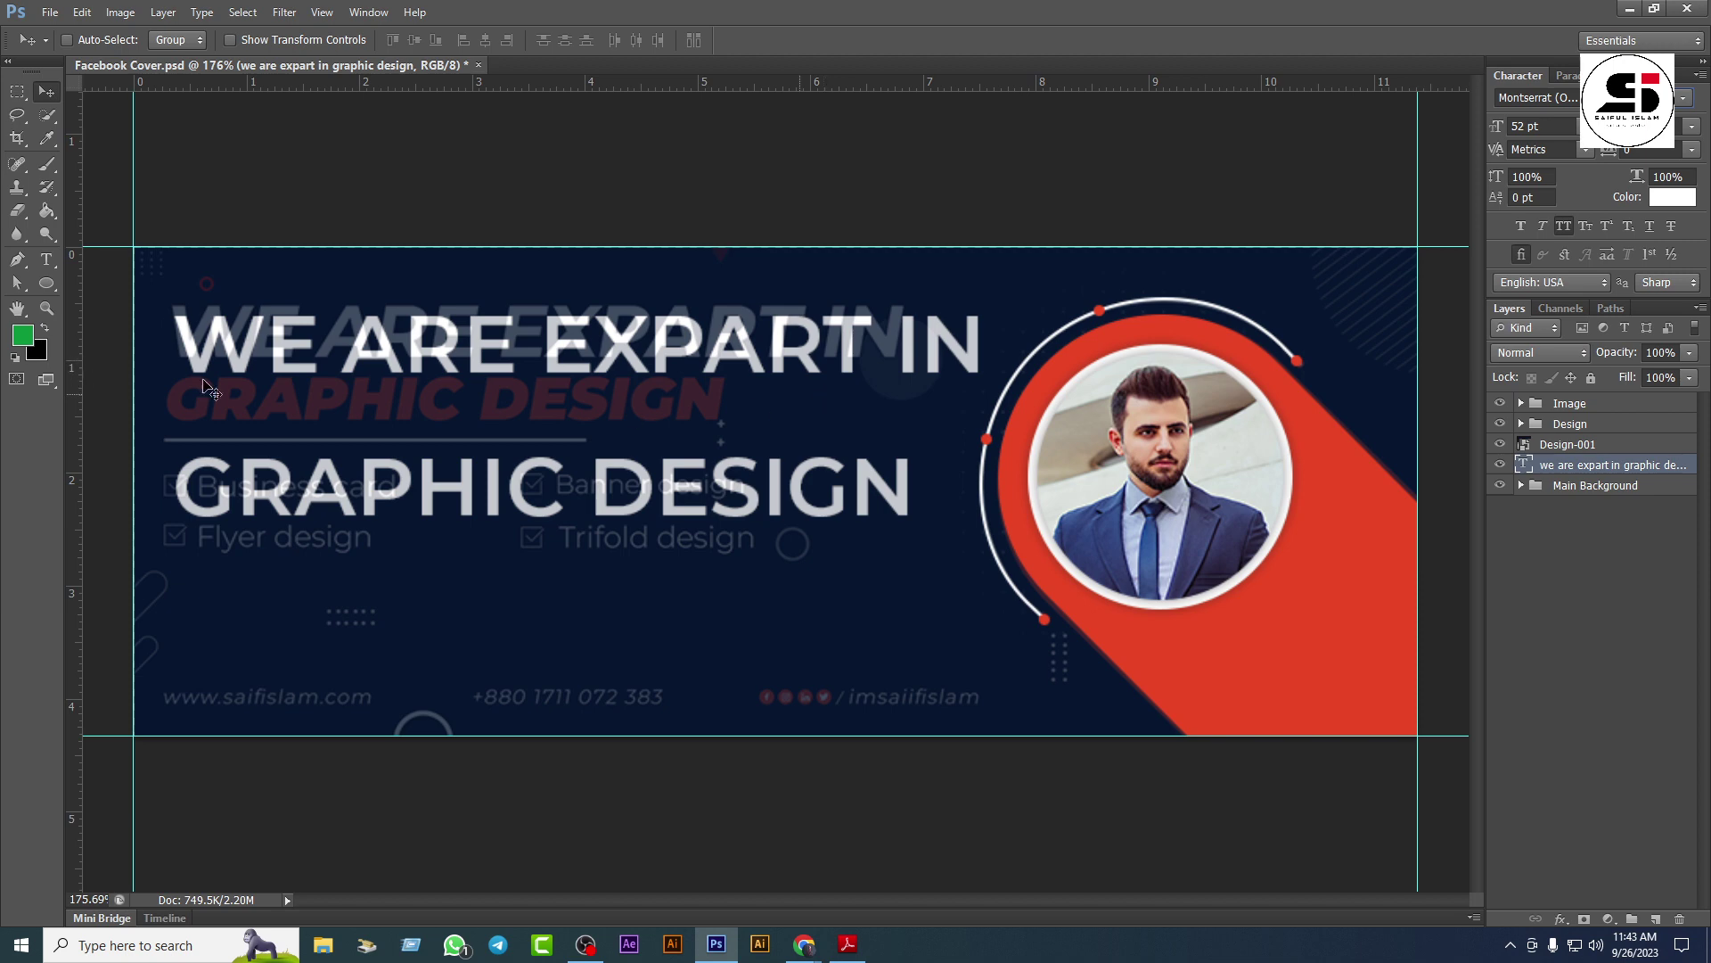
key(ctrl+t)
Step: Nudge the headline slightly up-left and slant it into italic
drag(268, 366, 258, 359)
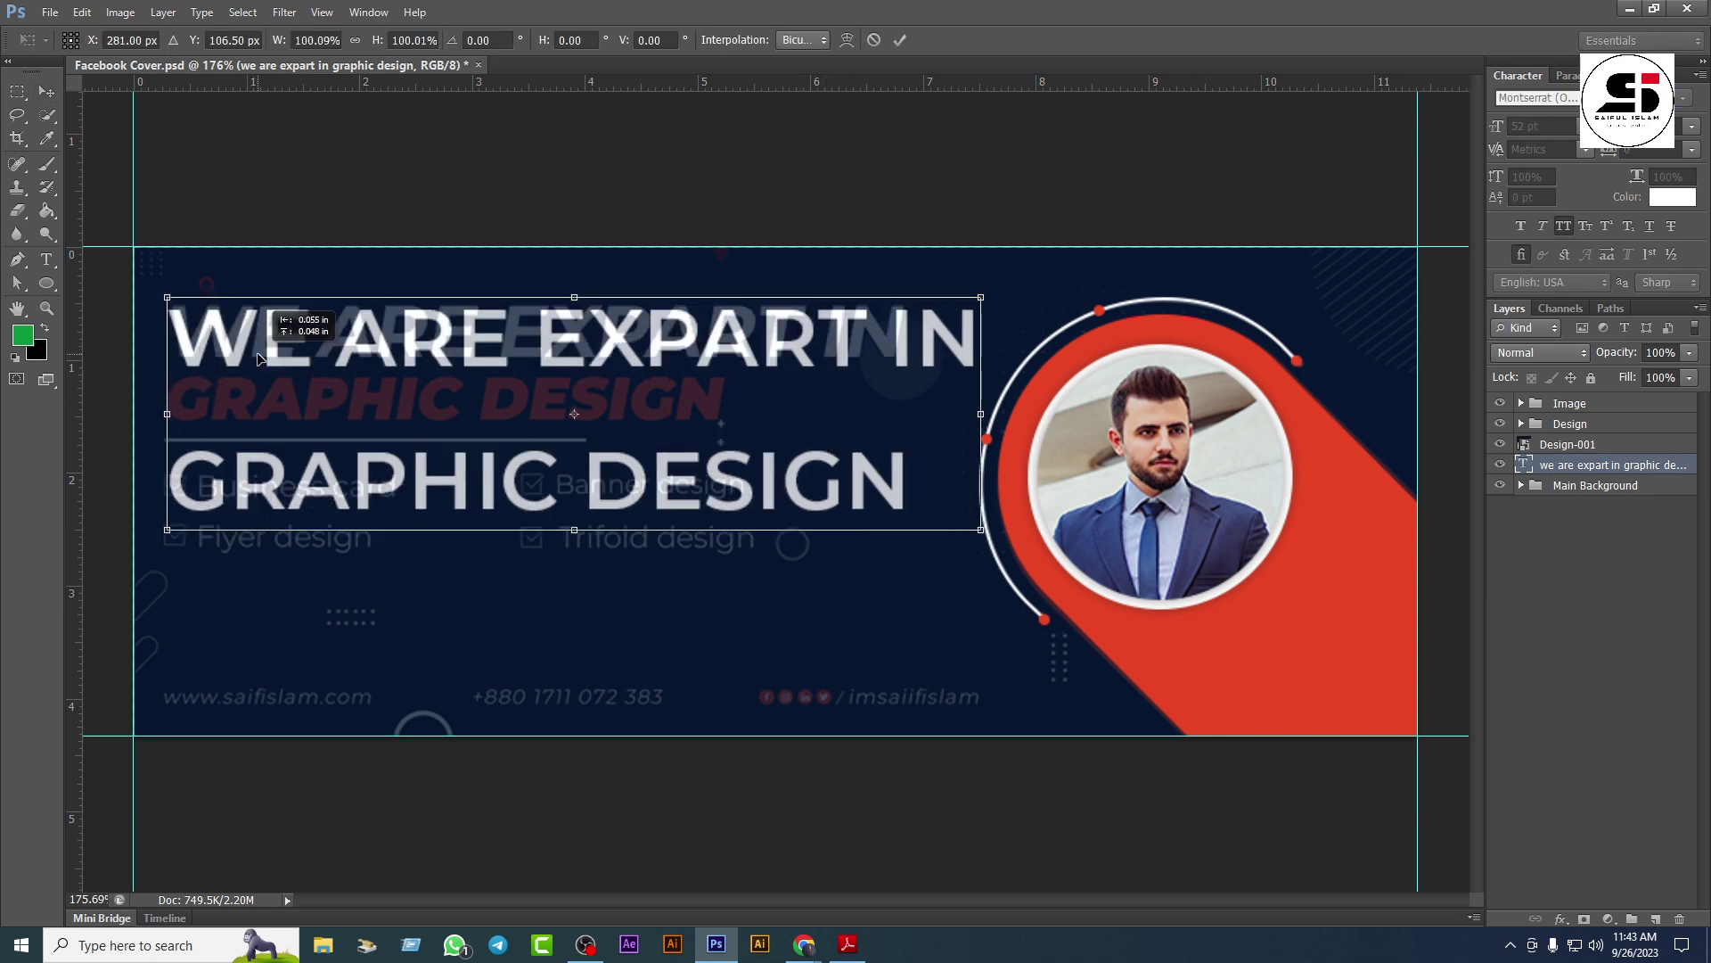
key(Return)
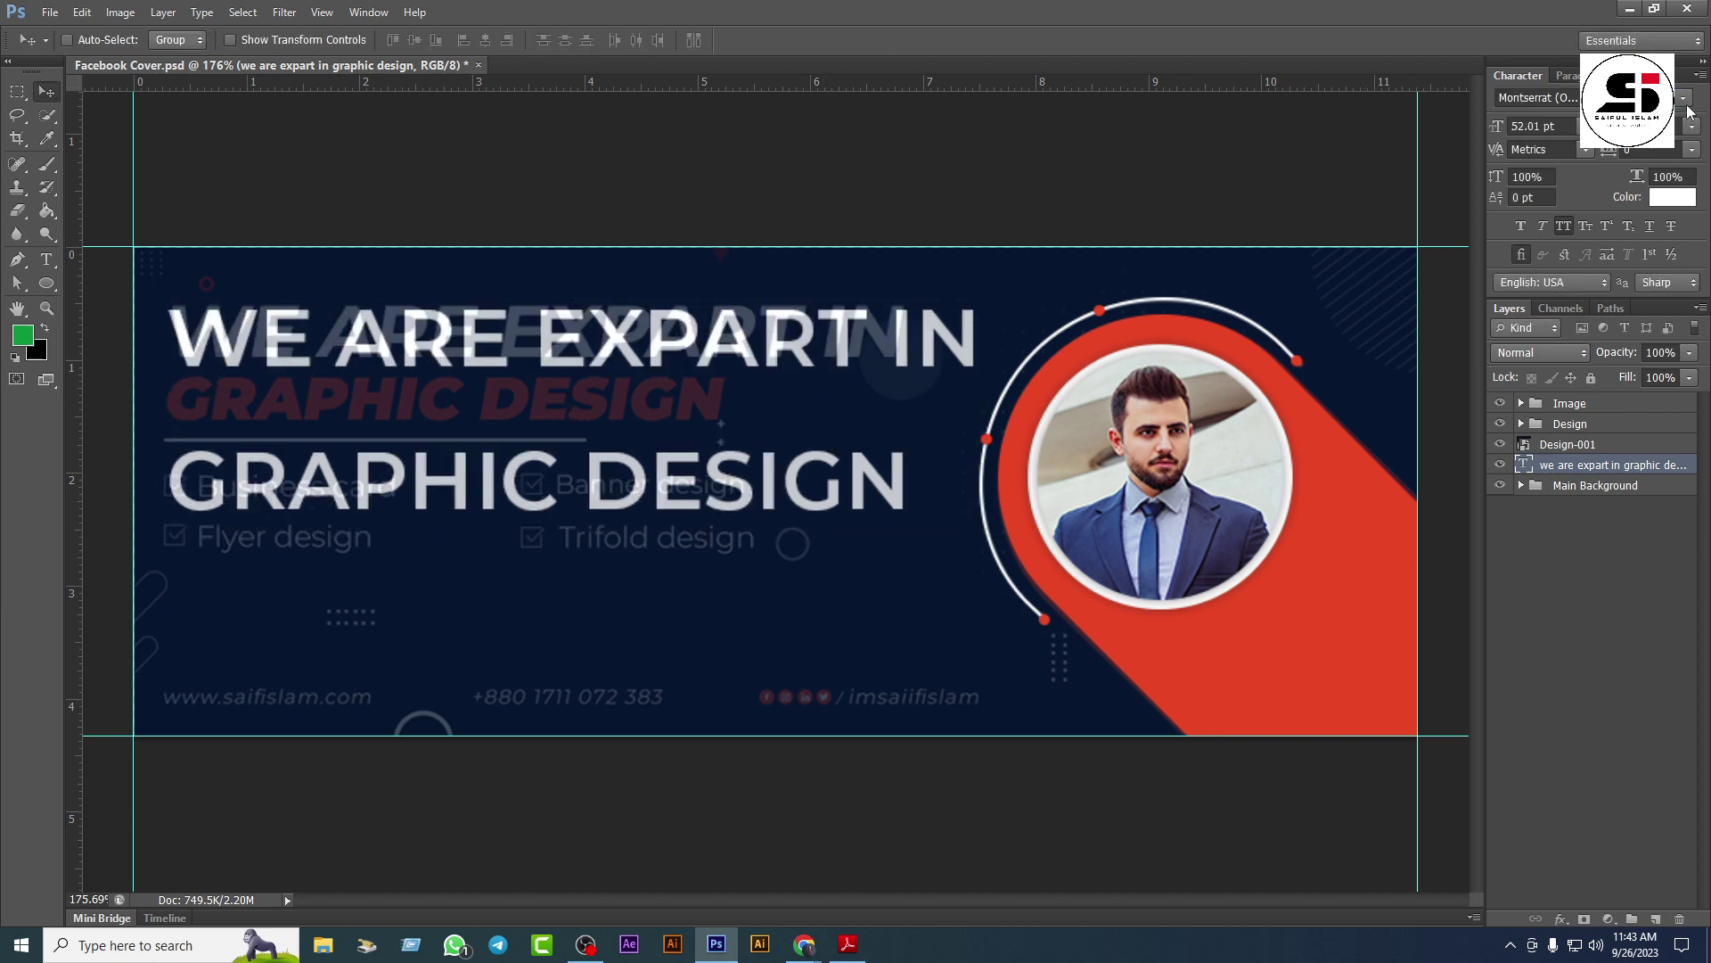
click(1683, 97)
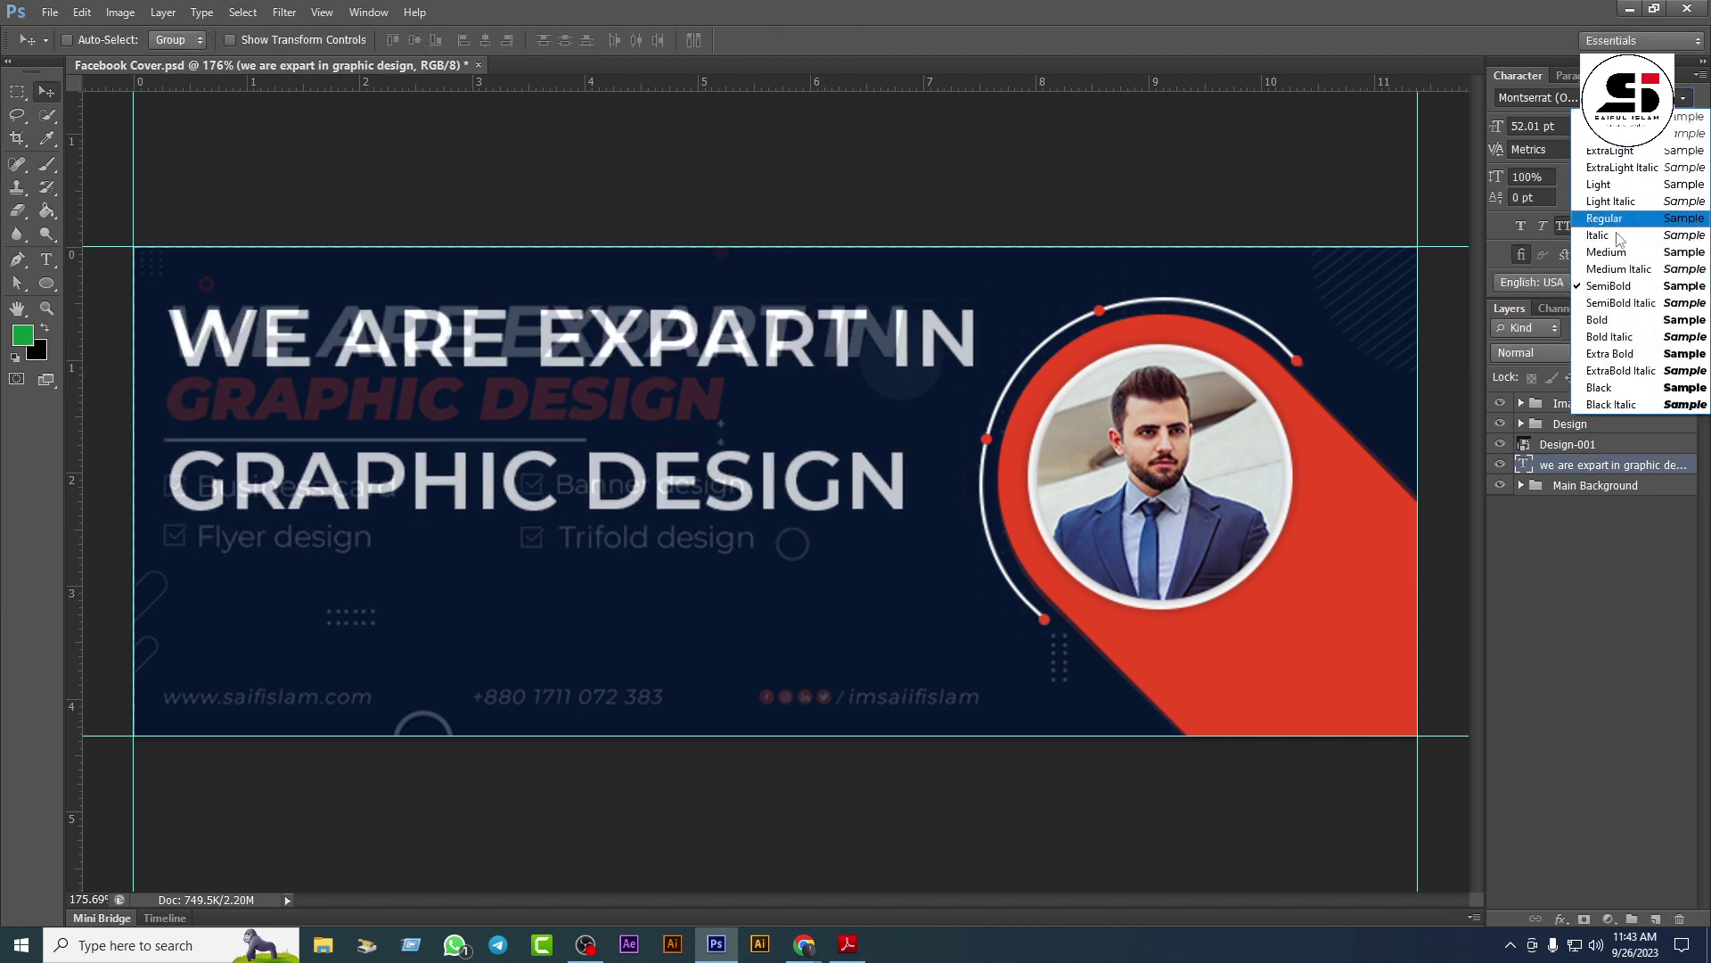
click(1610, 285)
key(ctrl+shift+i)
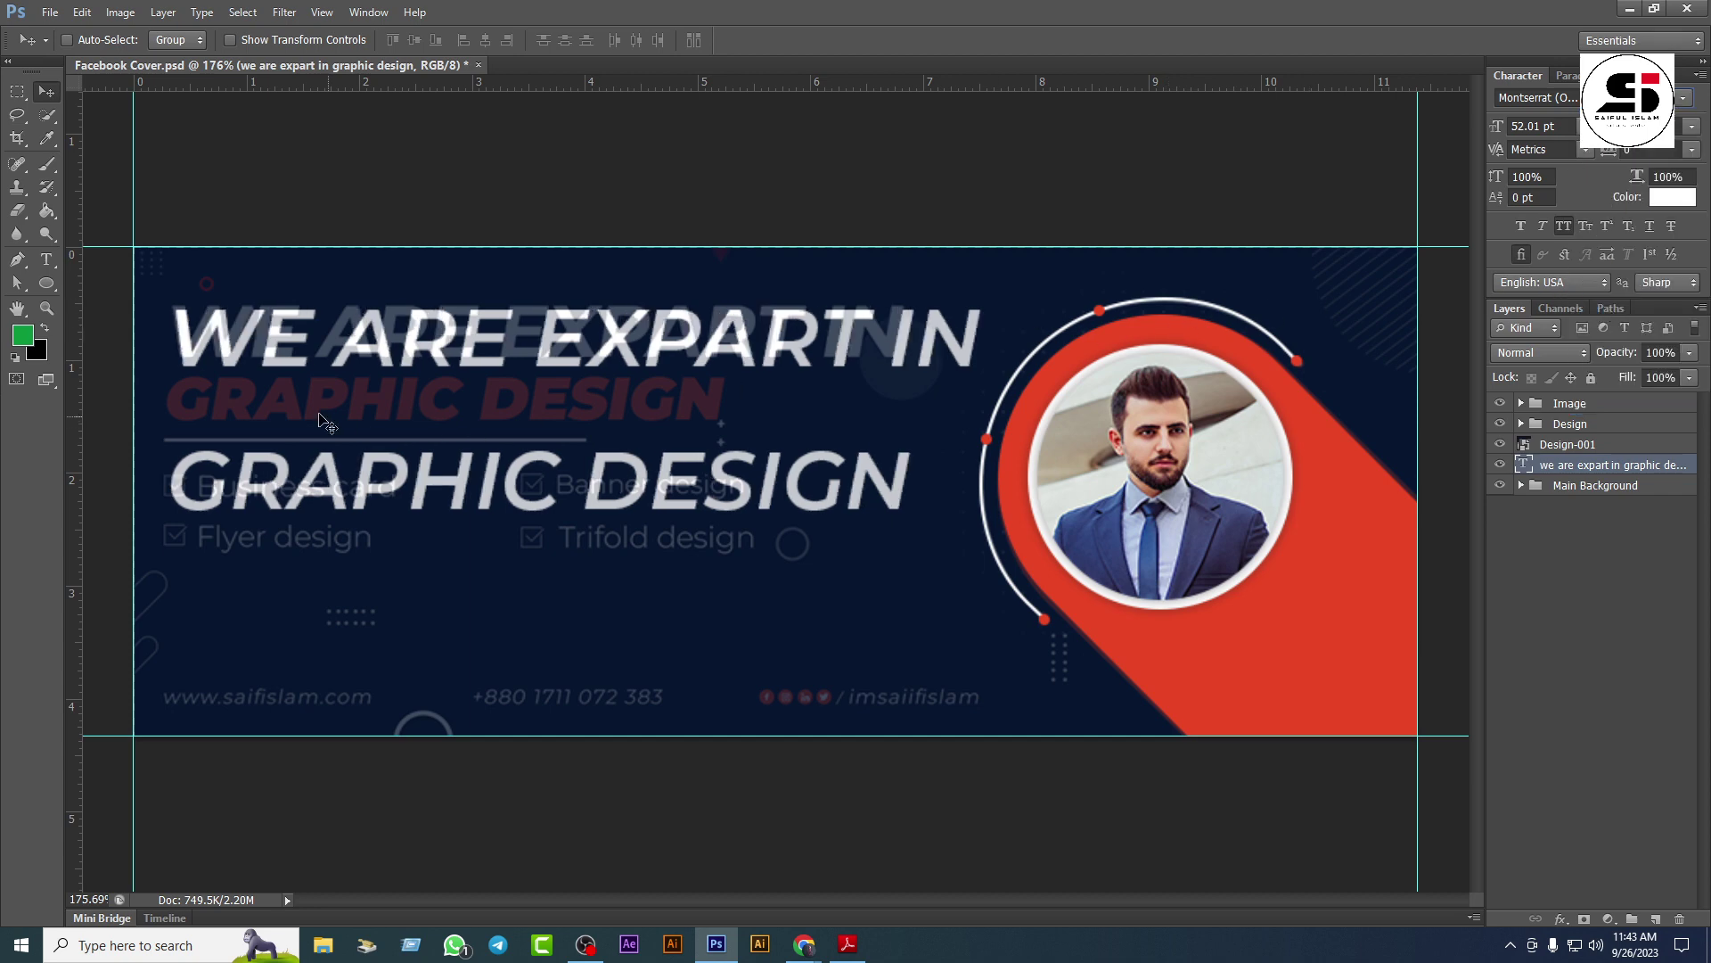
drag(261, 341, 258, 346)
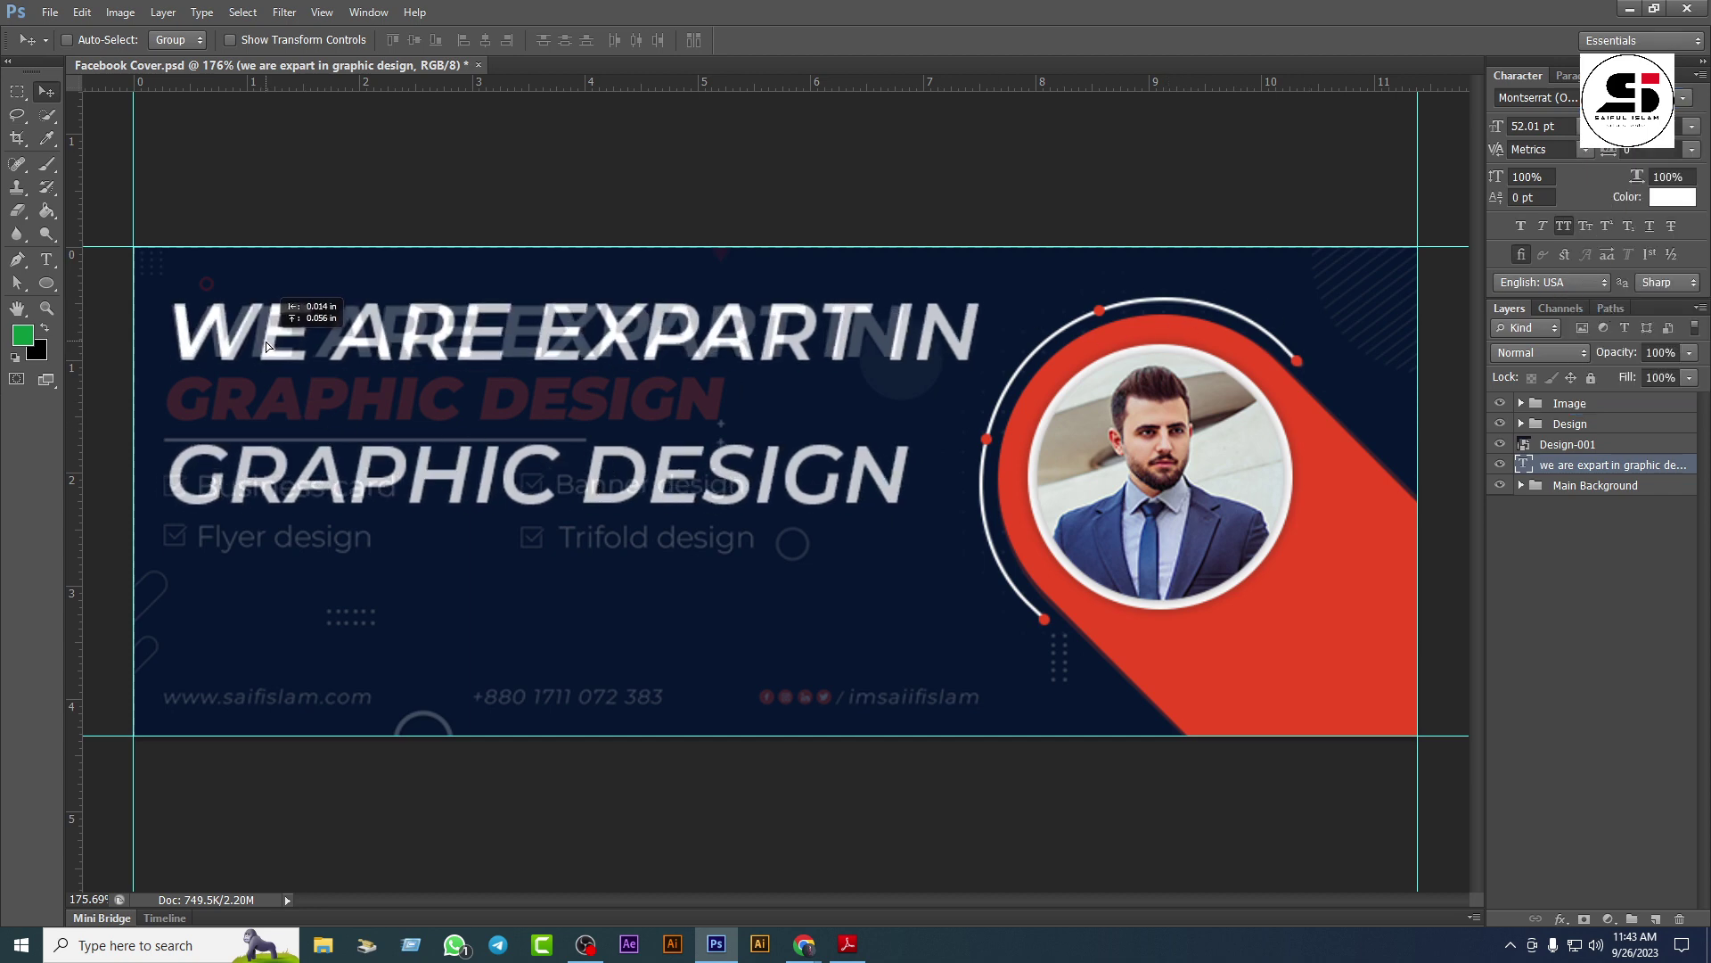
Step: Change the headline to Bold Italic and move it down about 69 px
click(1686, 105)
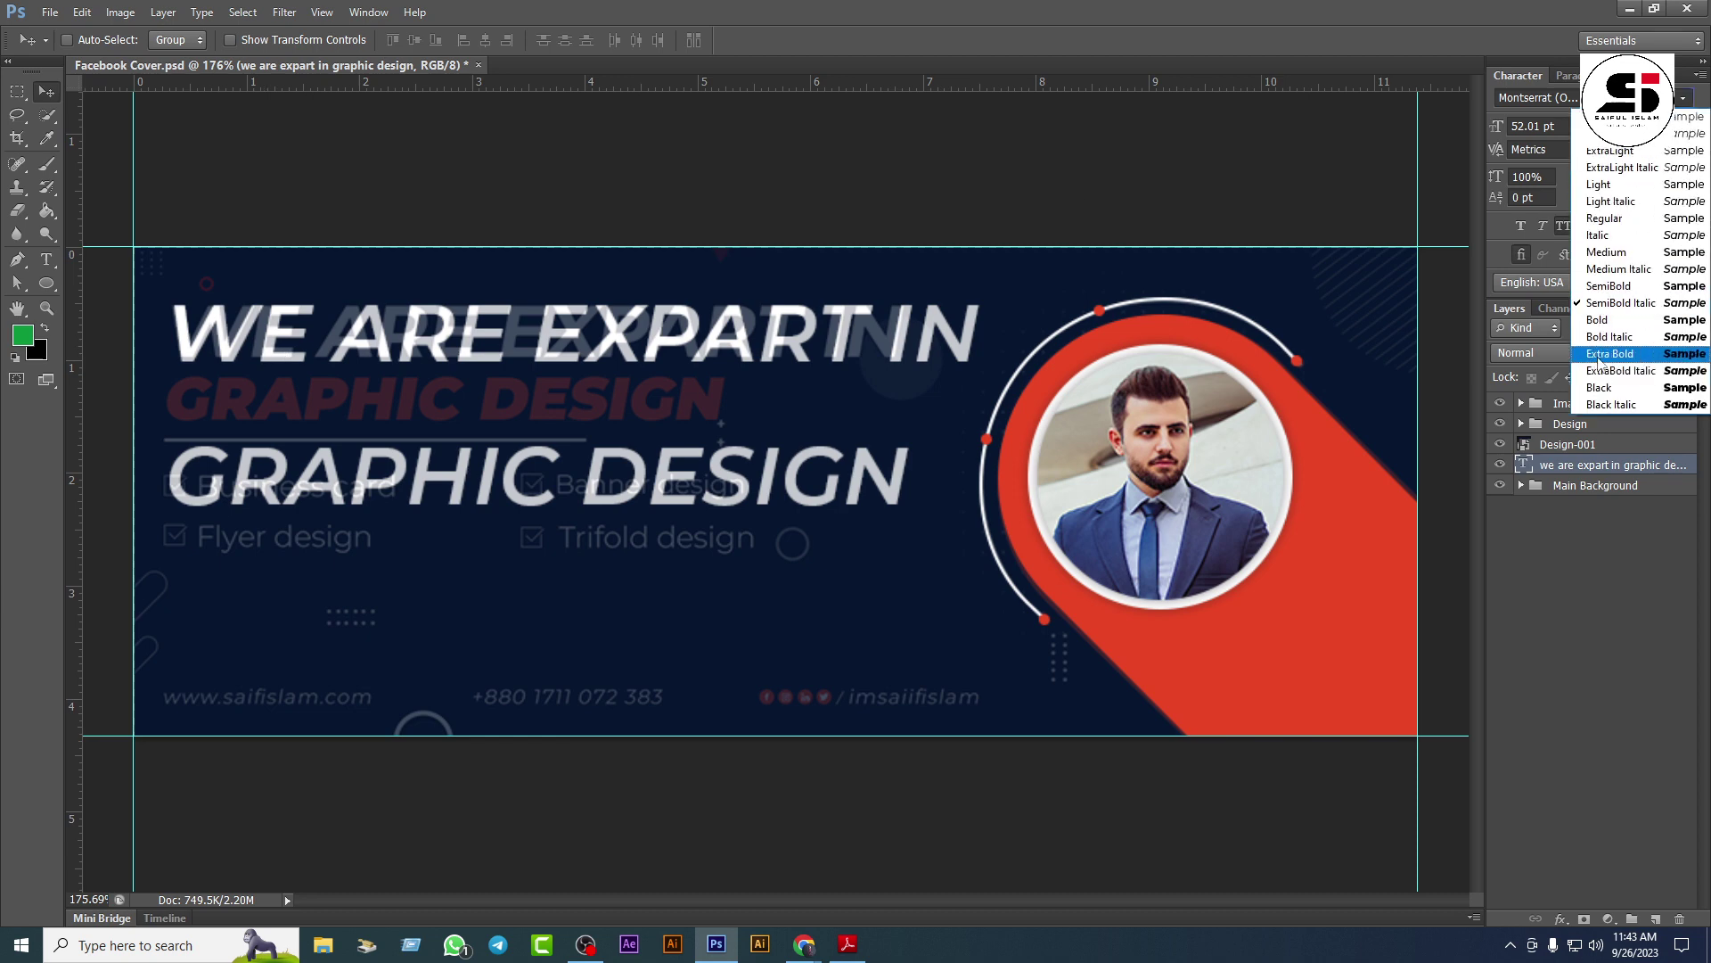
click(1620, 320)
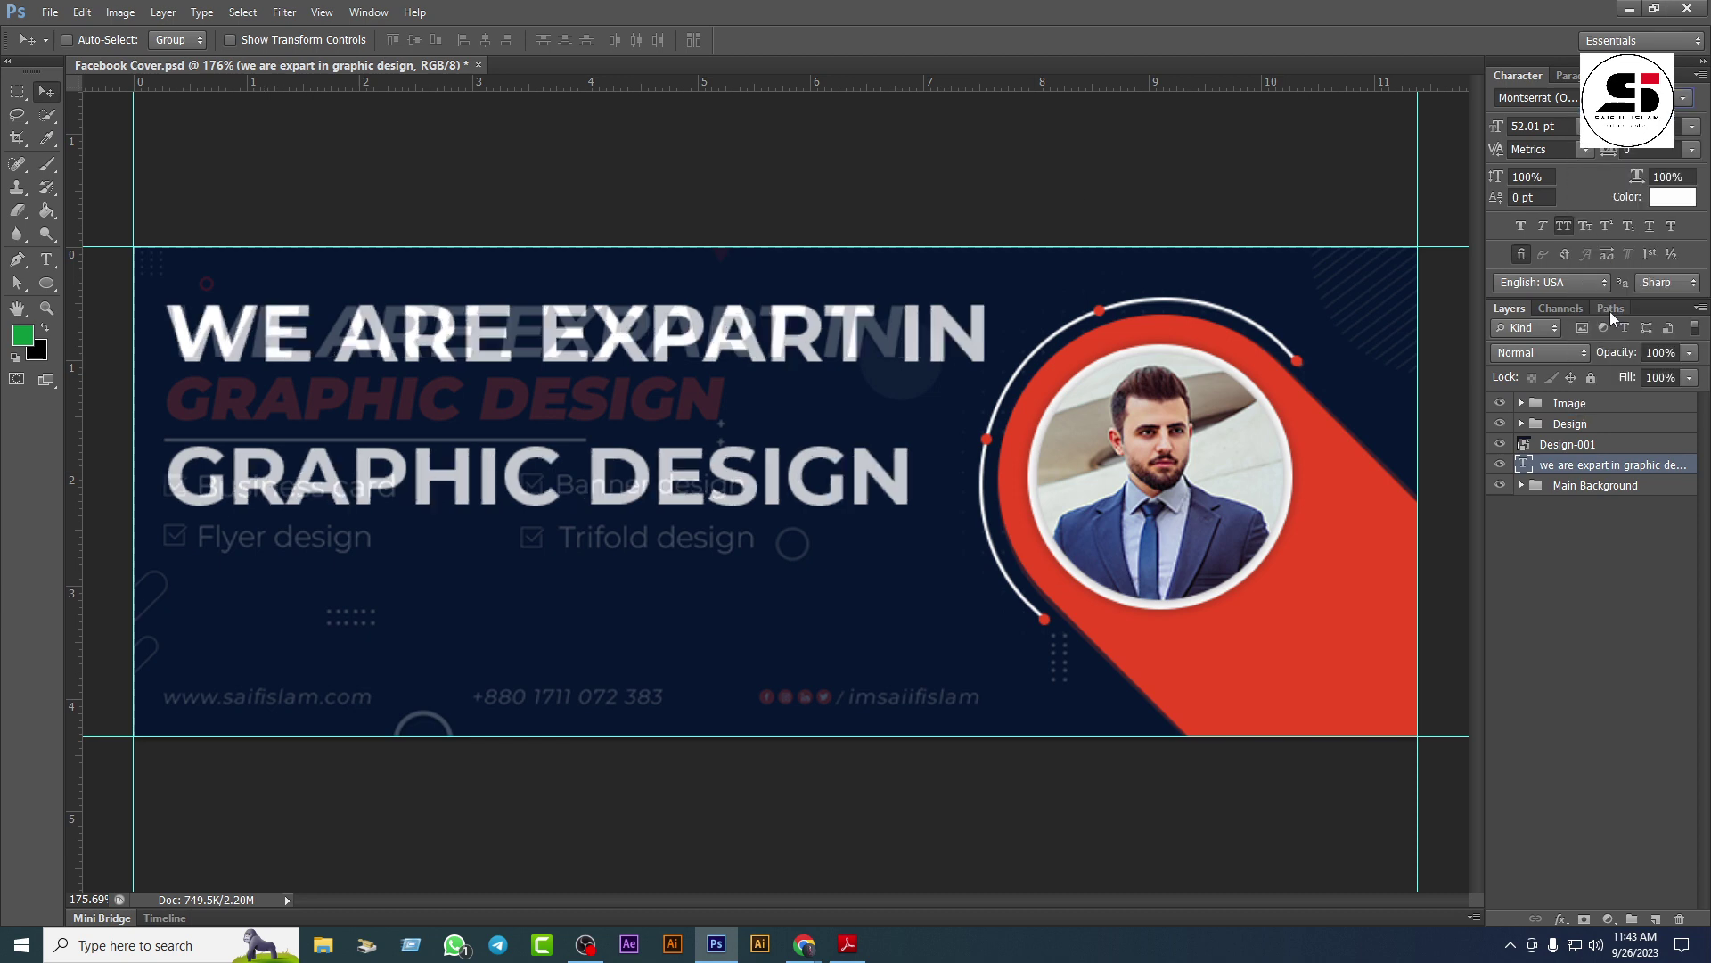
click(1684, 100)
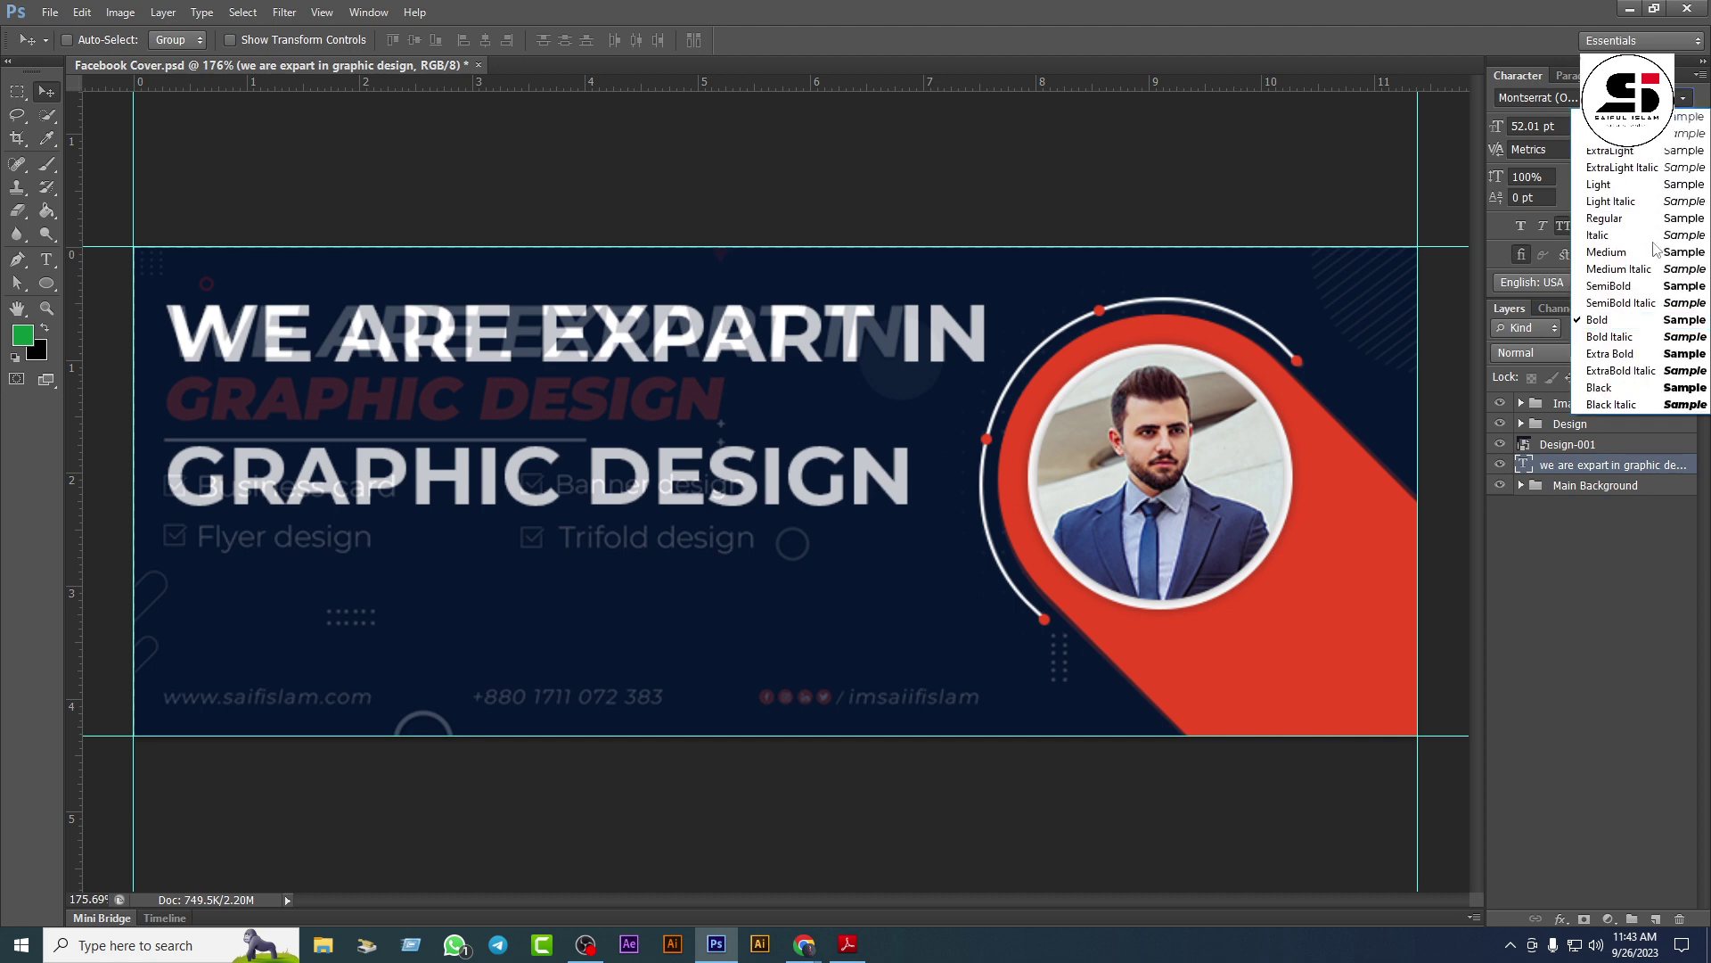
click(1637, 339)
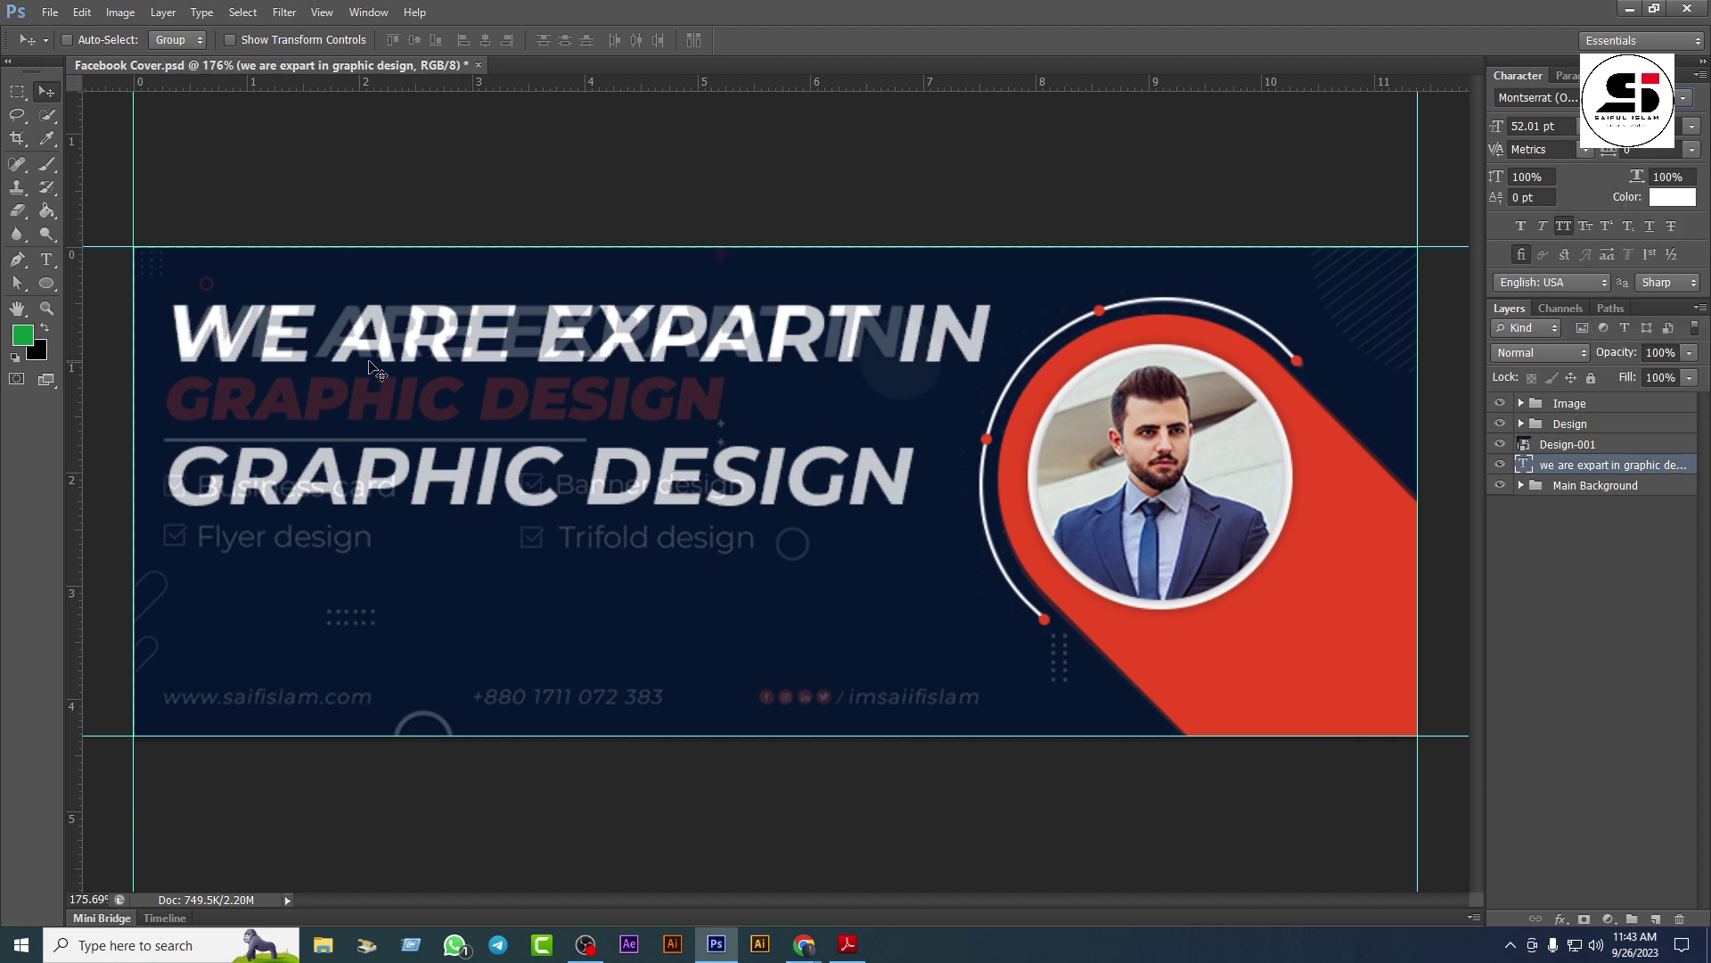
drag(339, 341, 326, 382)
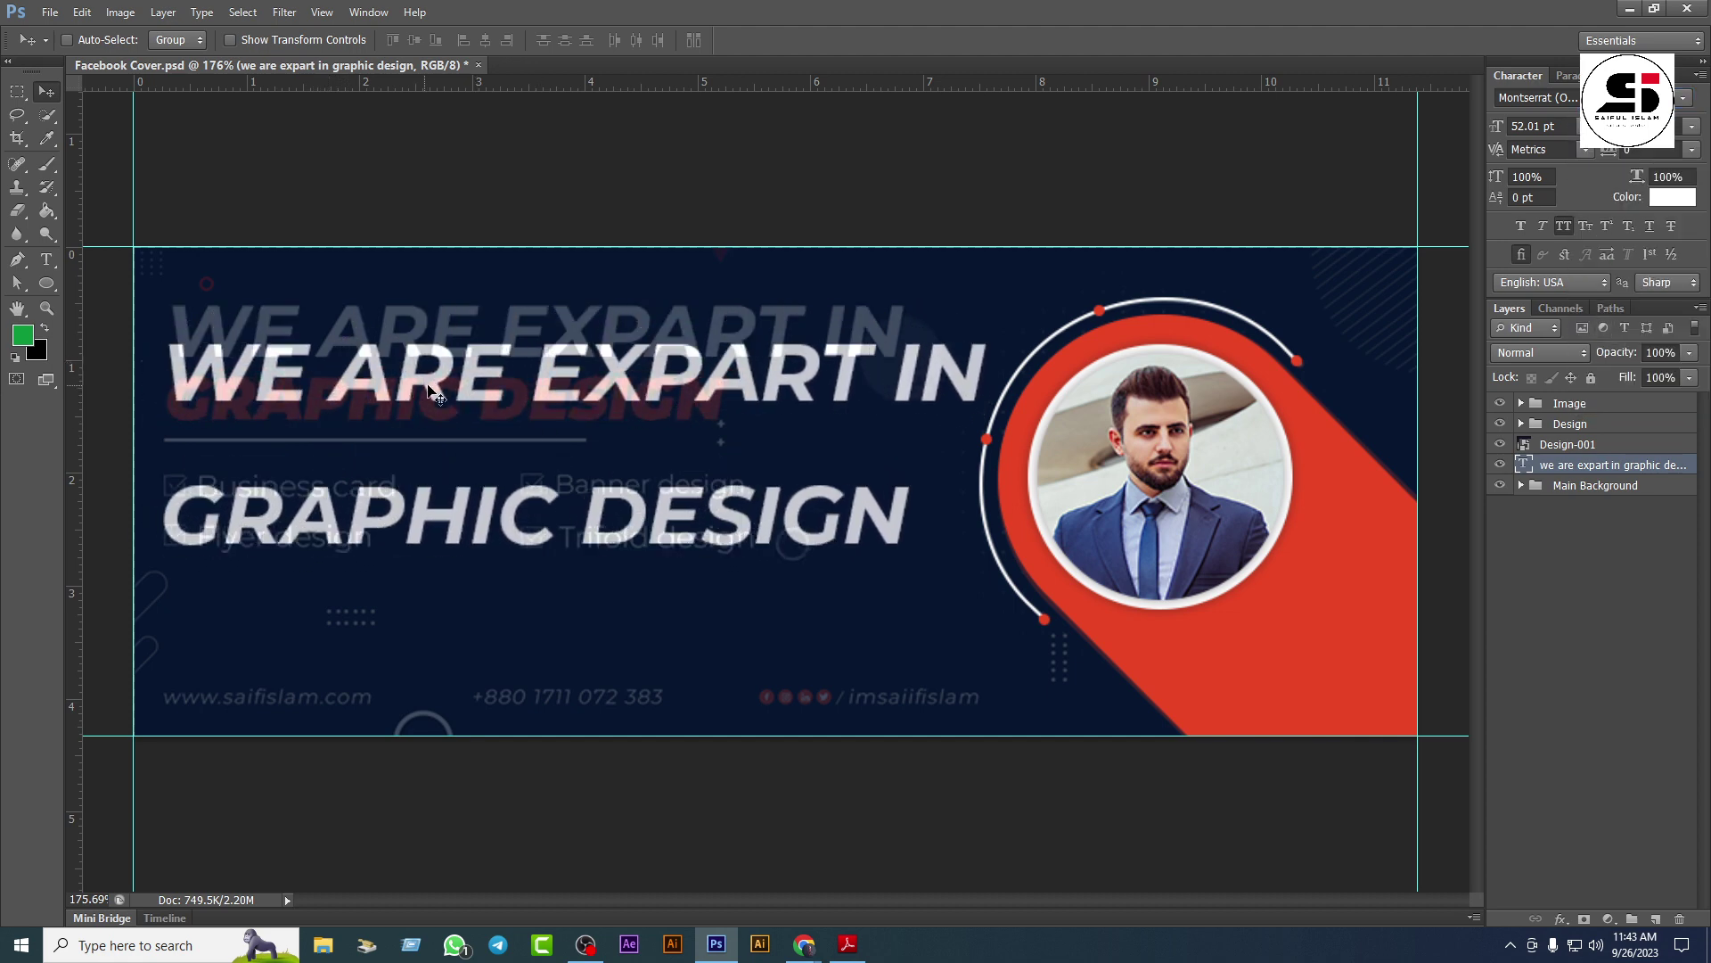
Step: Scale the headline to about 91%, shift it up-right, then enlarge it to 101.5%
key(ctrl+t)
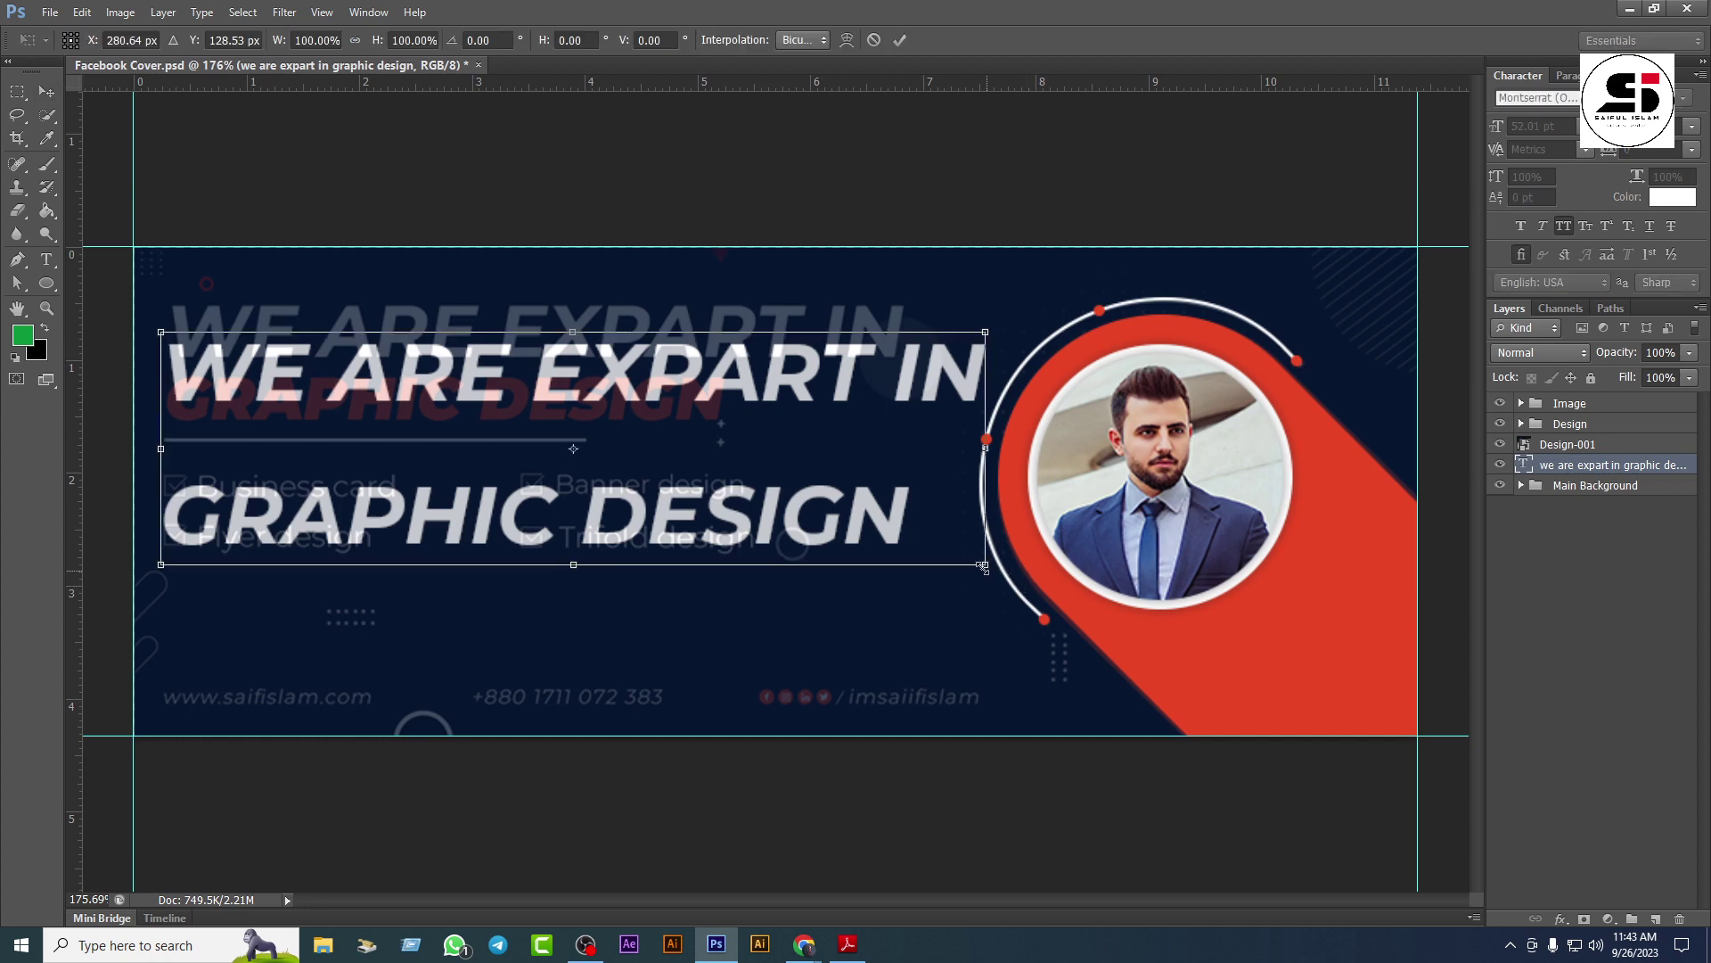
drag(968, 564, 894, 532)
key(Return)
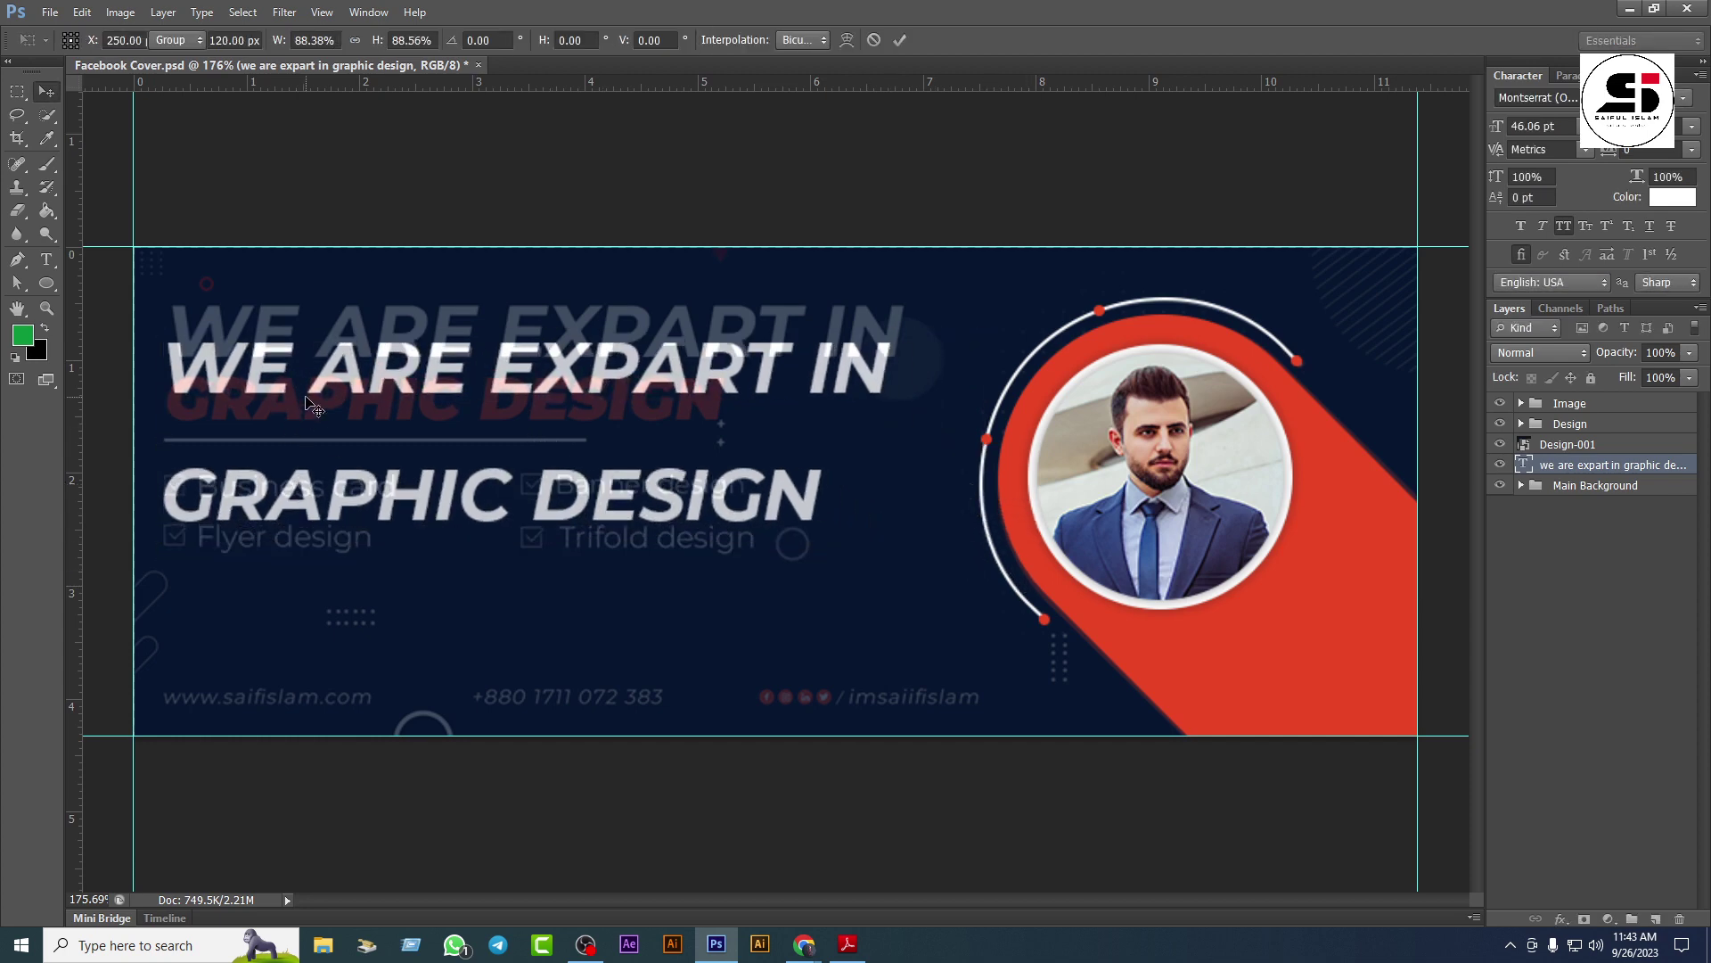
drag(303, 399, 310, 361)
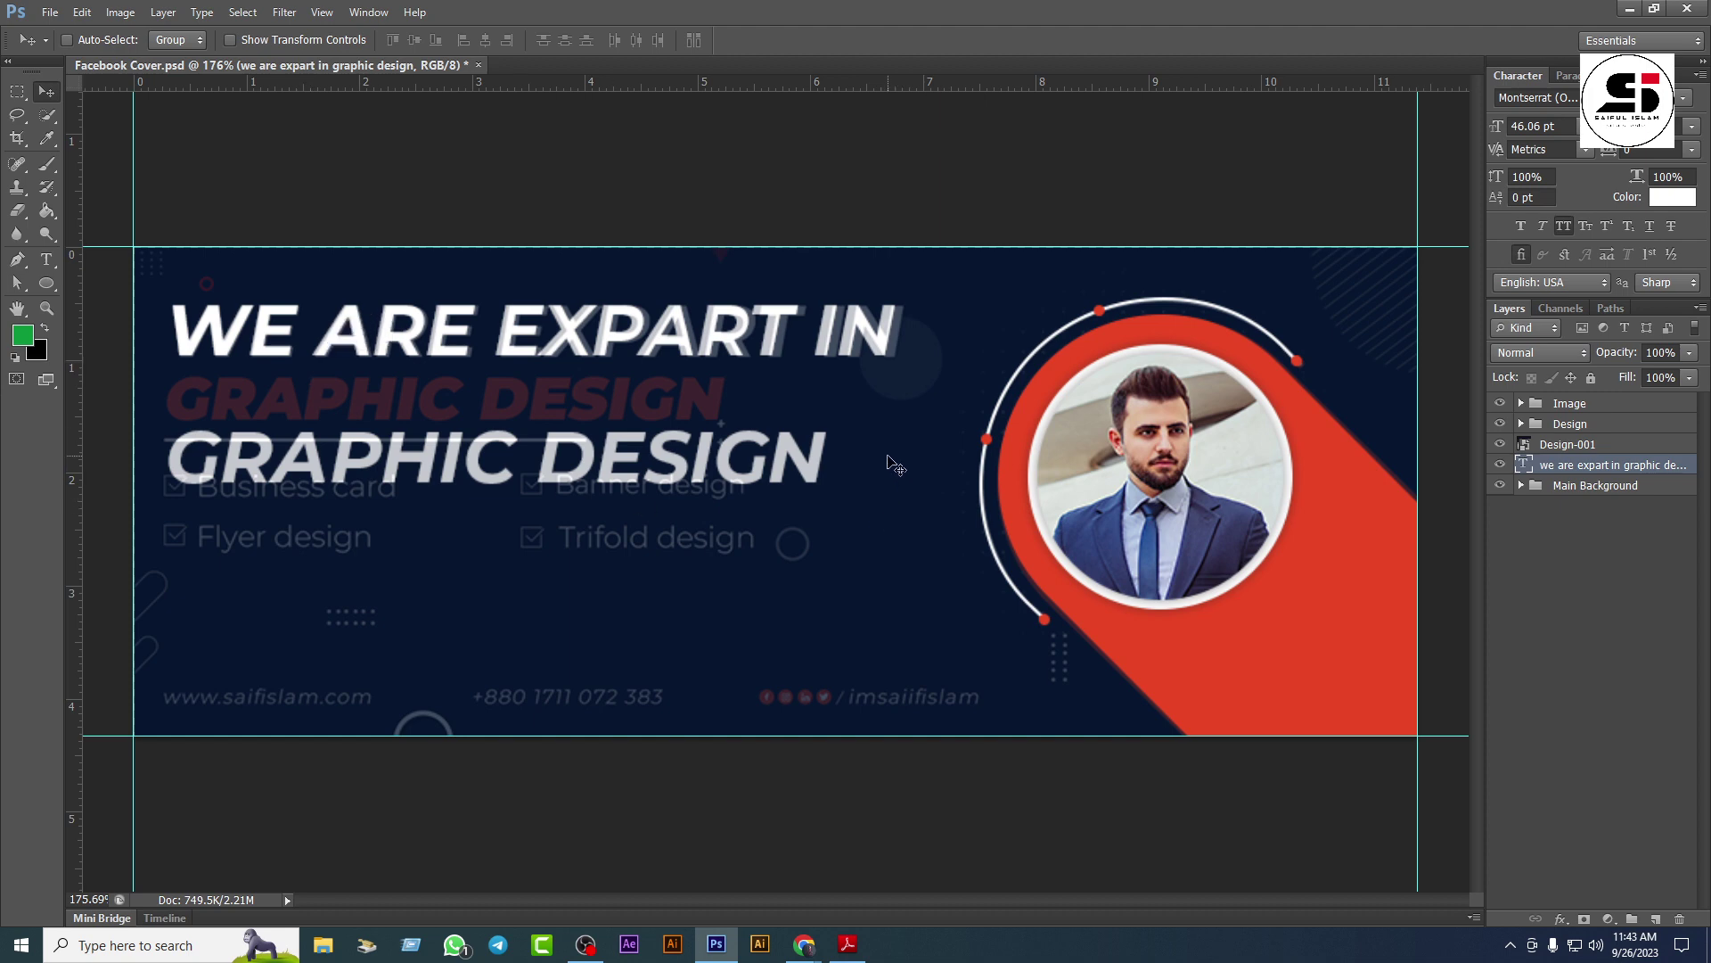
key(ctrl+t)
drag(895, 501, 909, 512)
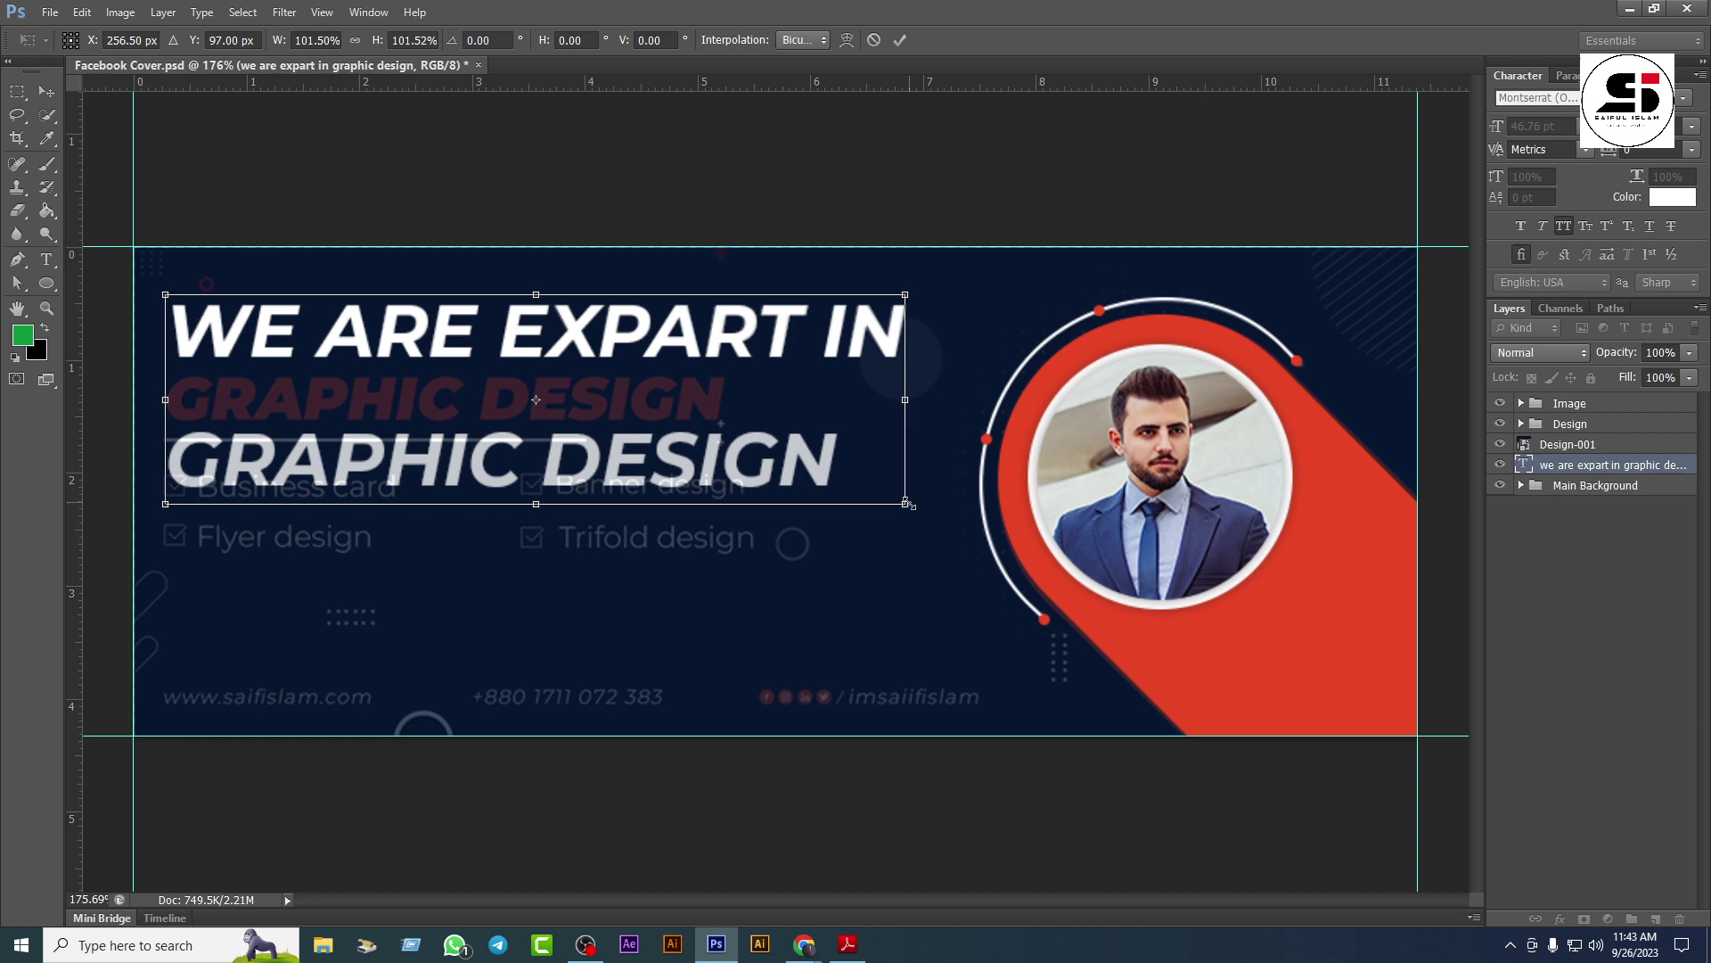
key(Return)
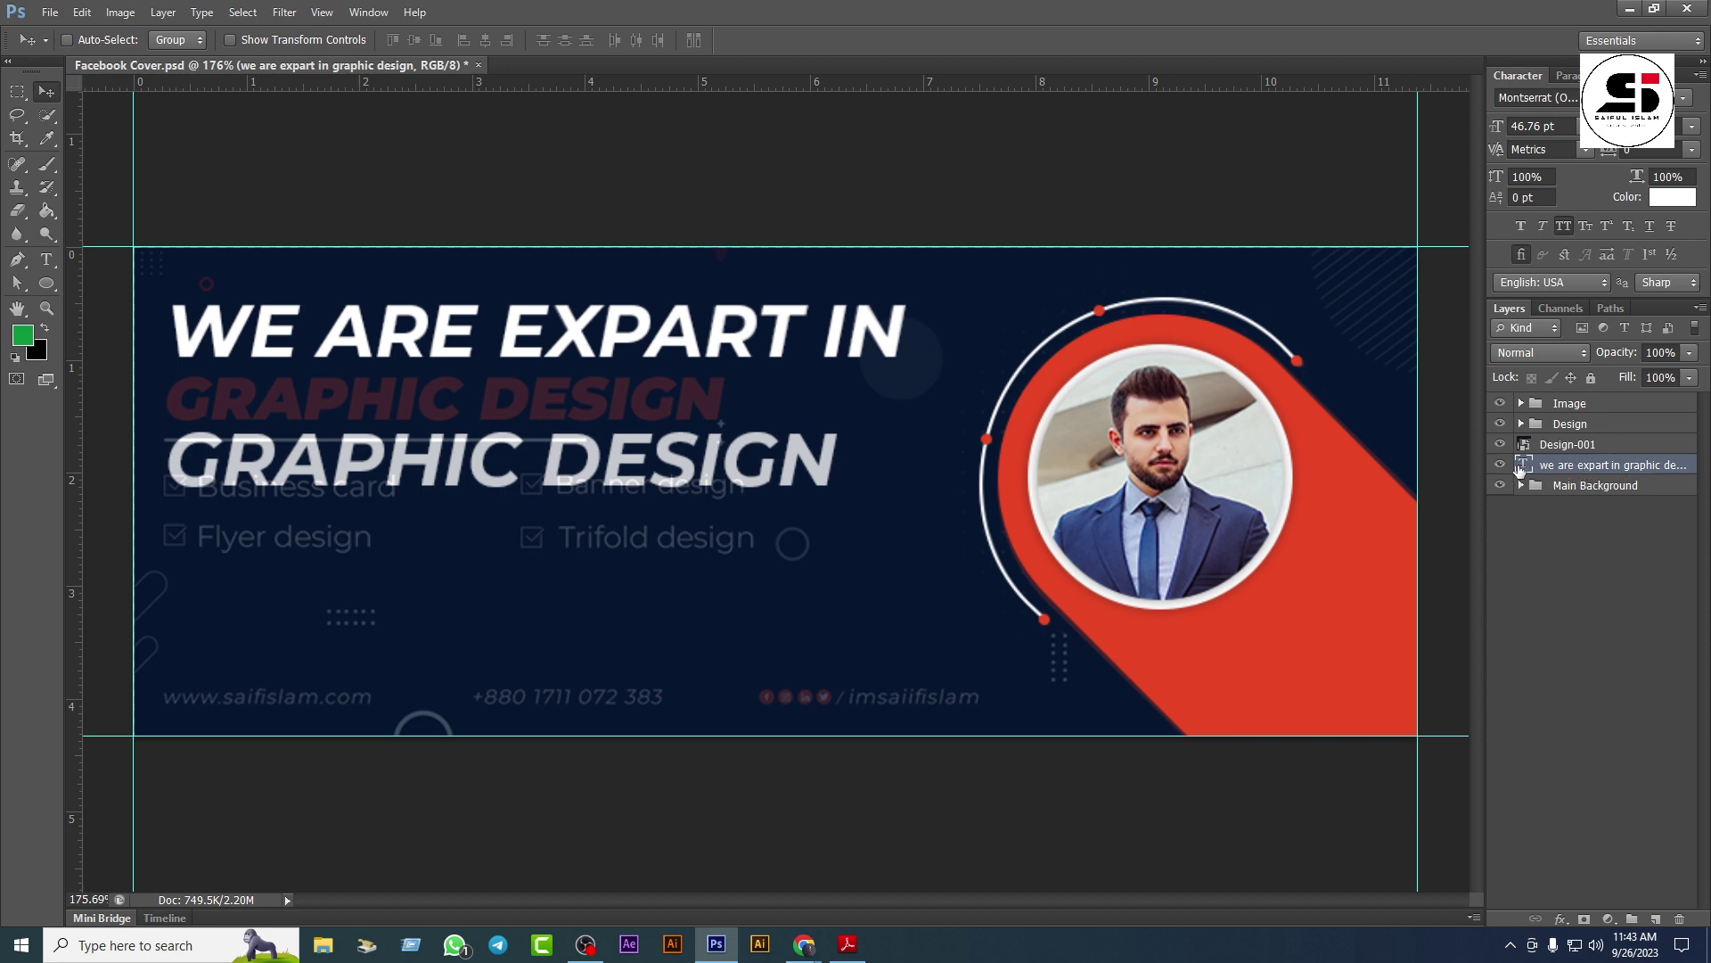
Step: Set the whole headline's line spacing to 30 pt
key(t)
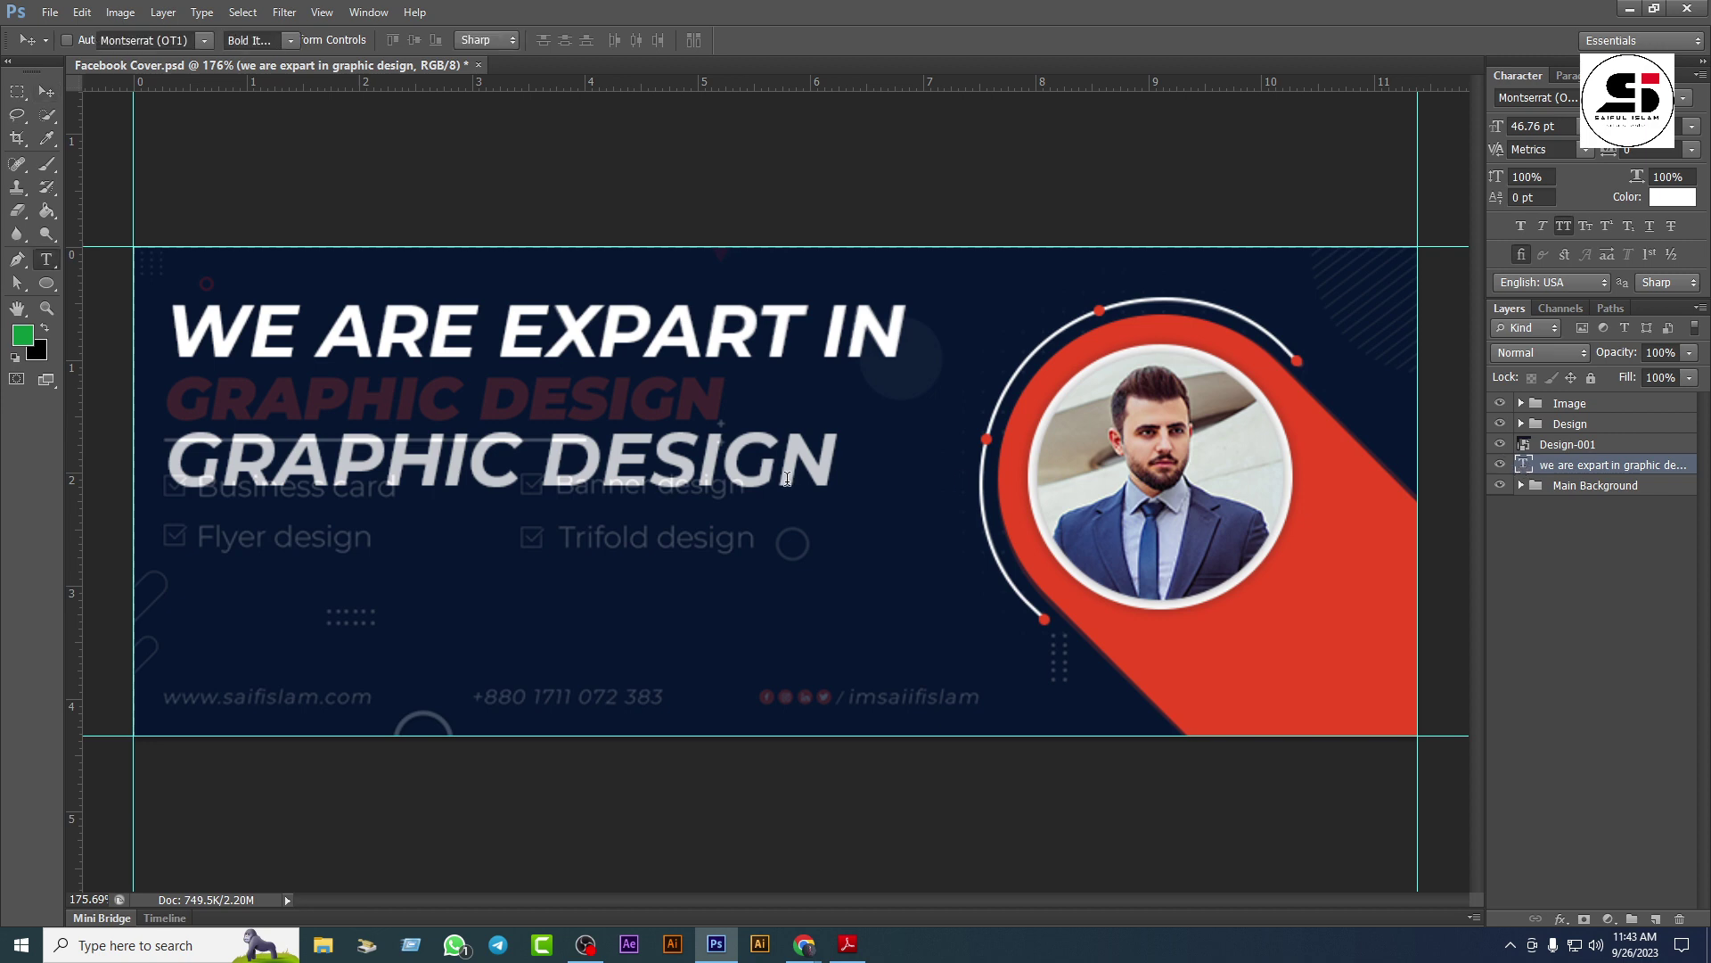
click(606, 473)
key(ctrl+a)
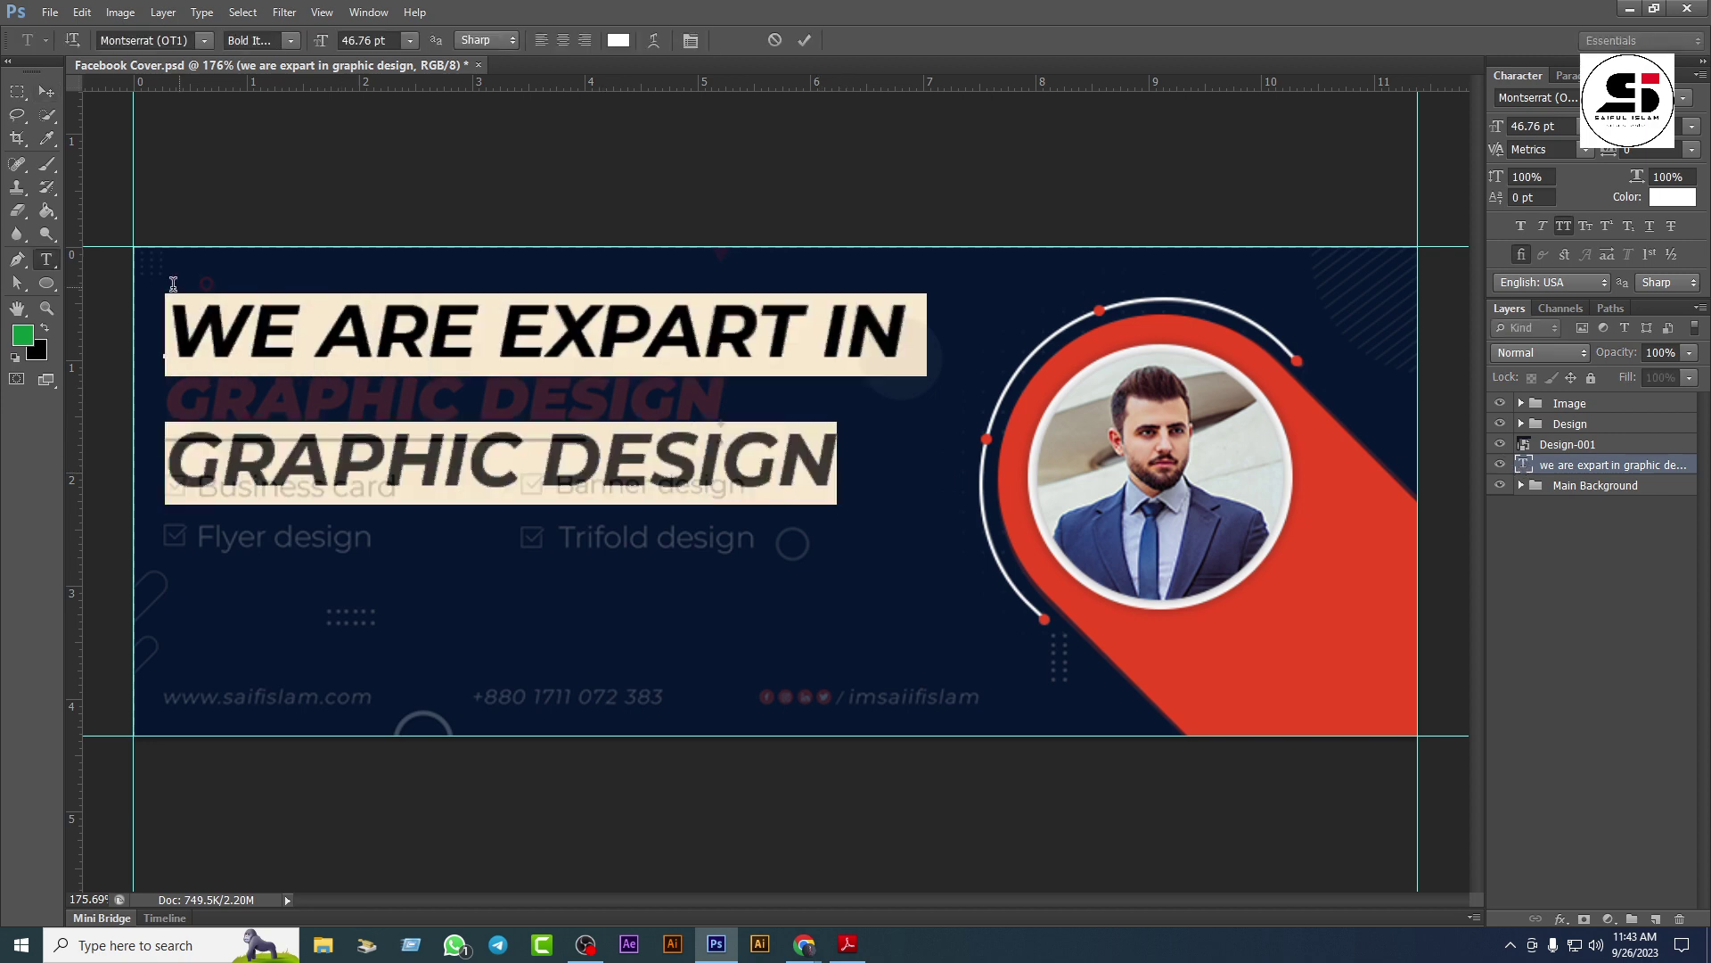
click(1691, 126)
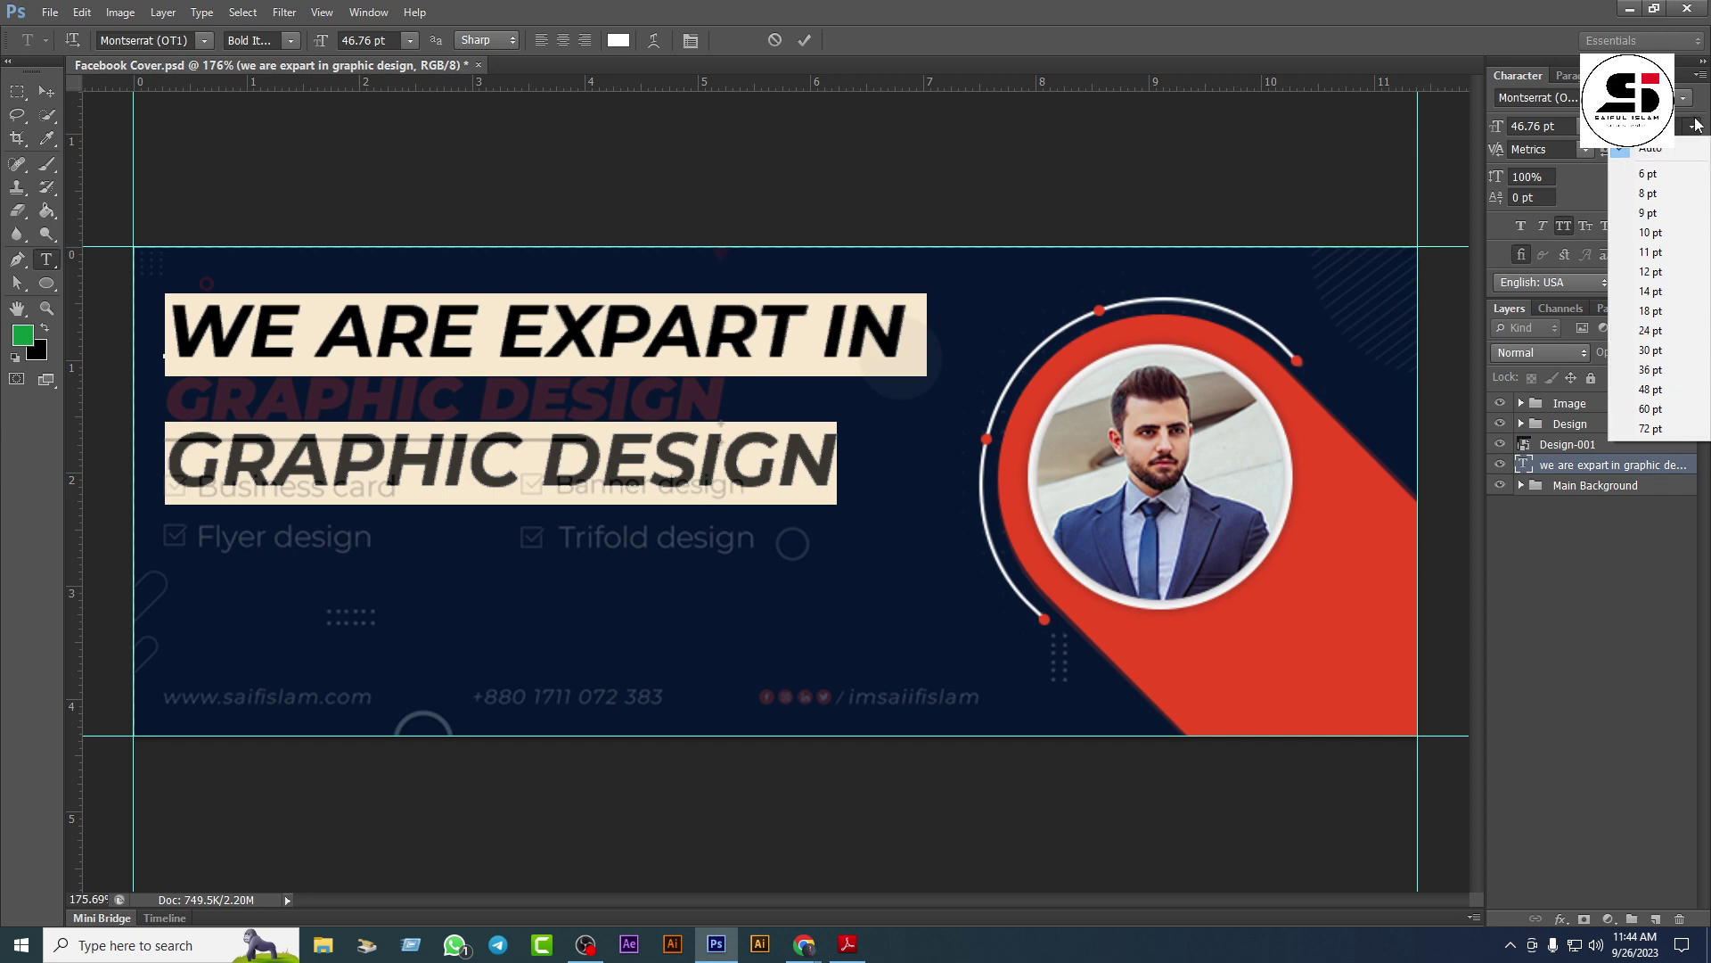
click(1651, 349)
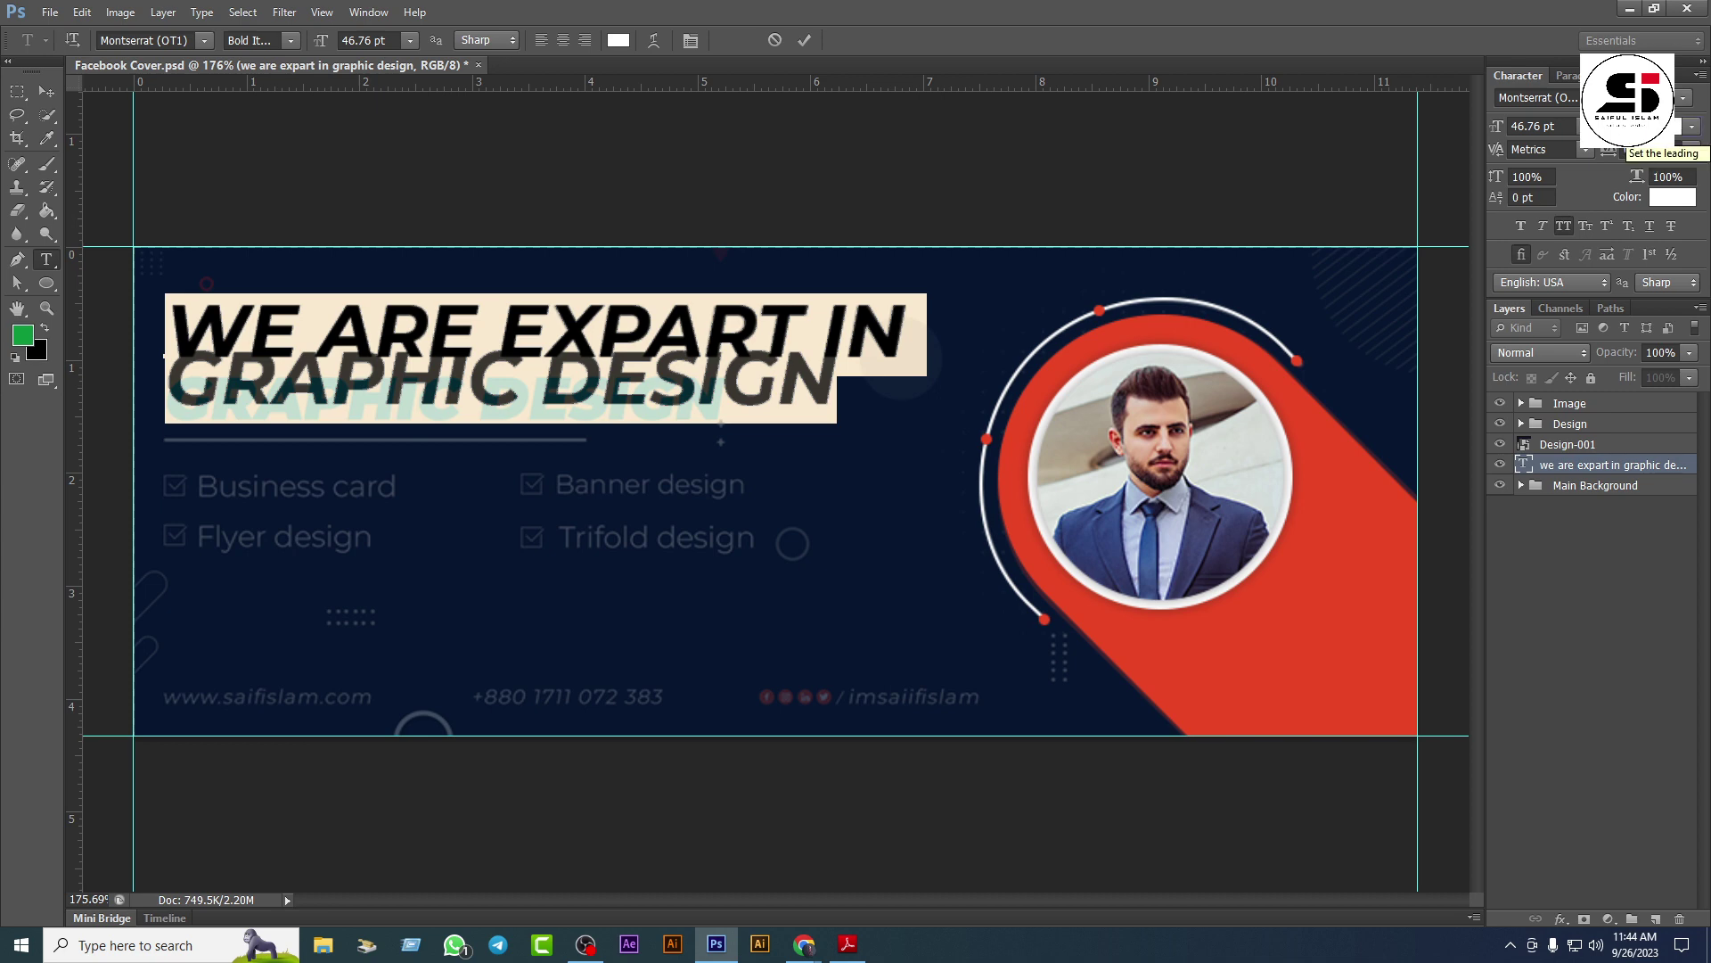
scroll(1631, 126, up, 10)
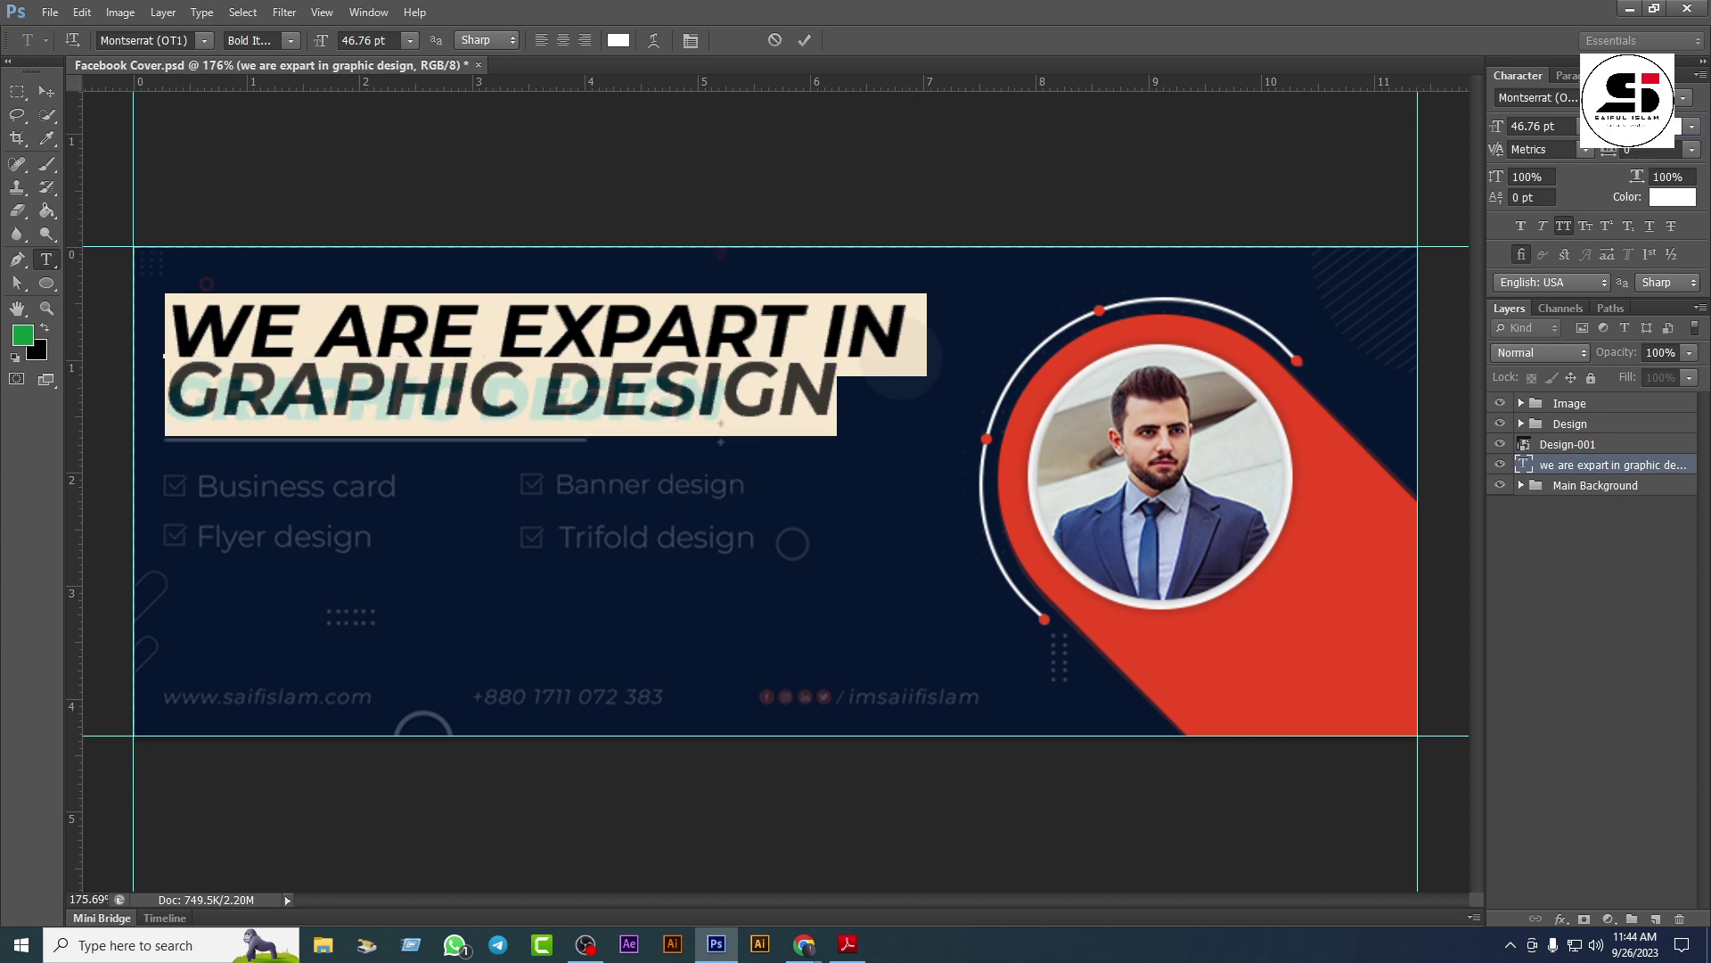
scroll(1631, 126, up, 6)
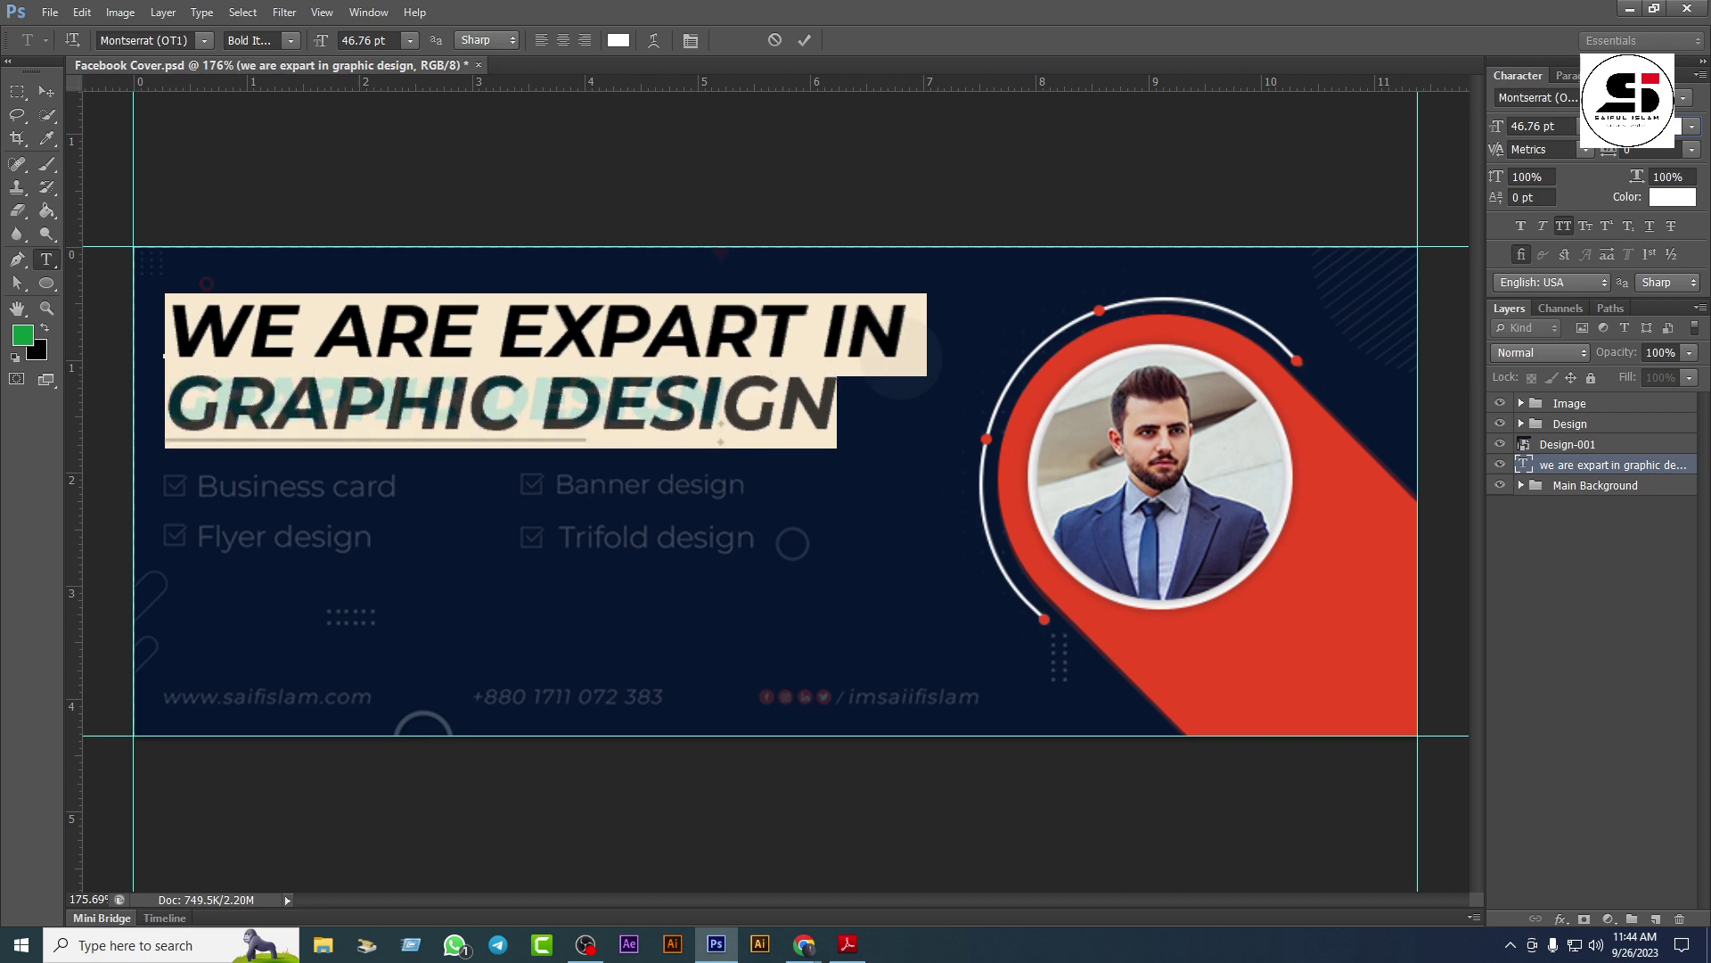
scroll(1631, 126, down, 1)
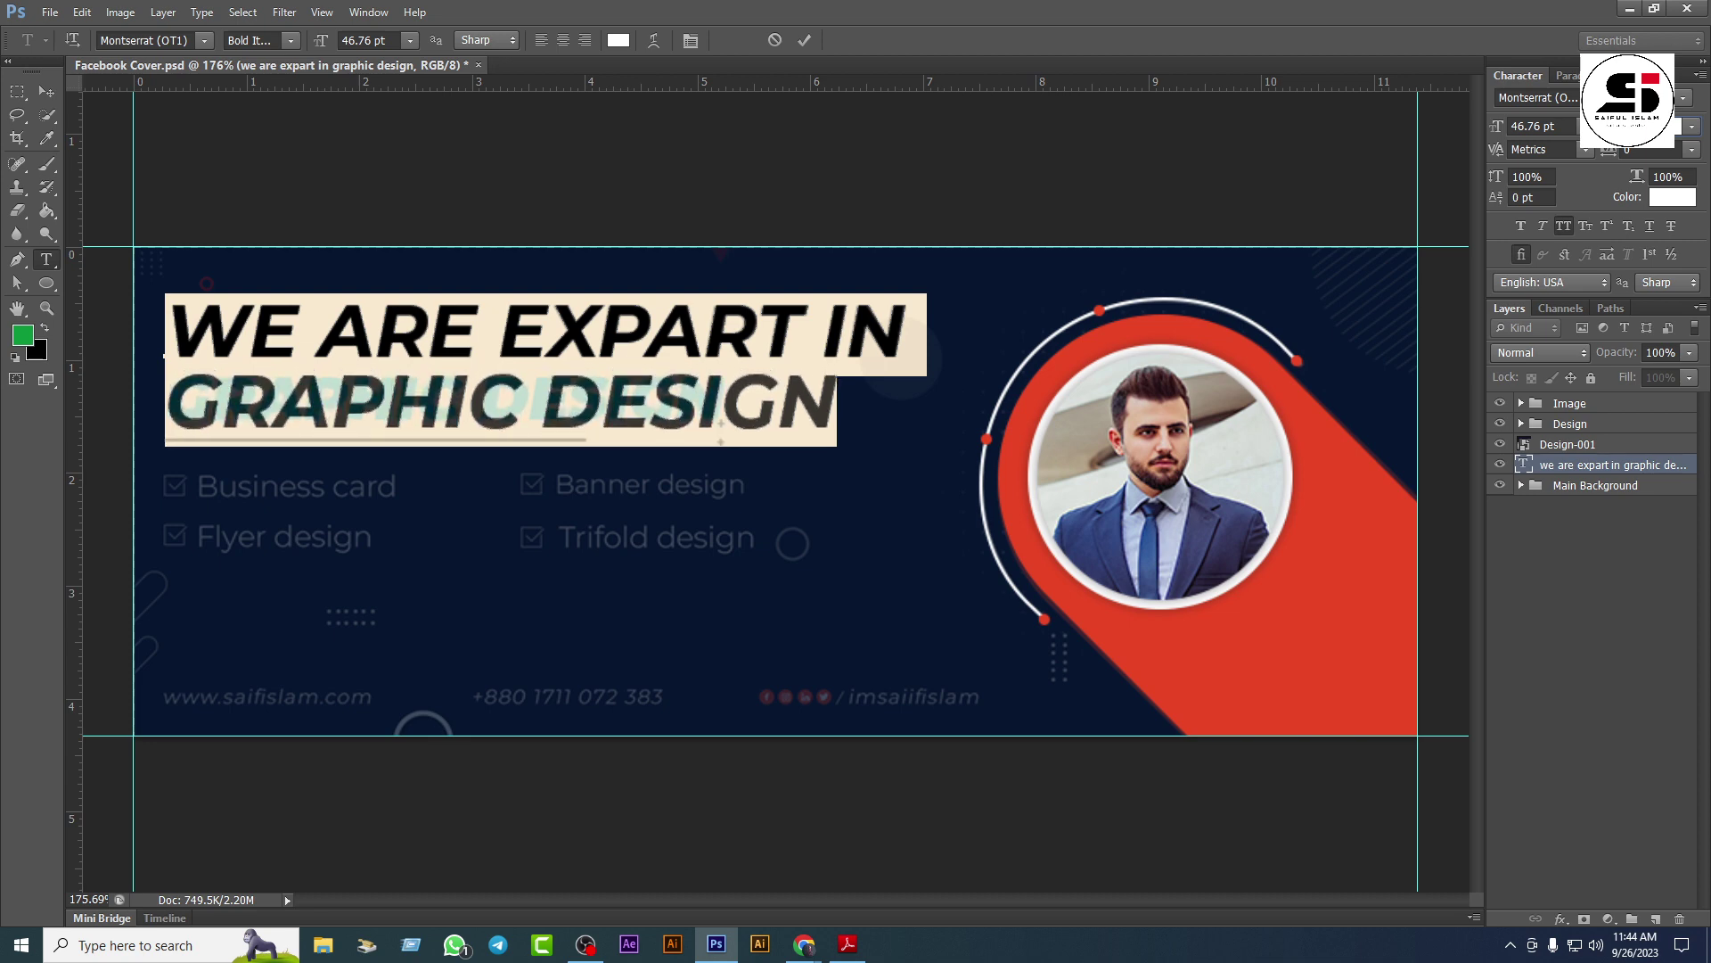
scroll(1631, 126, down, 1)
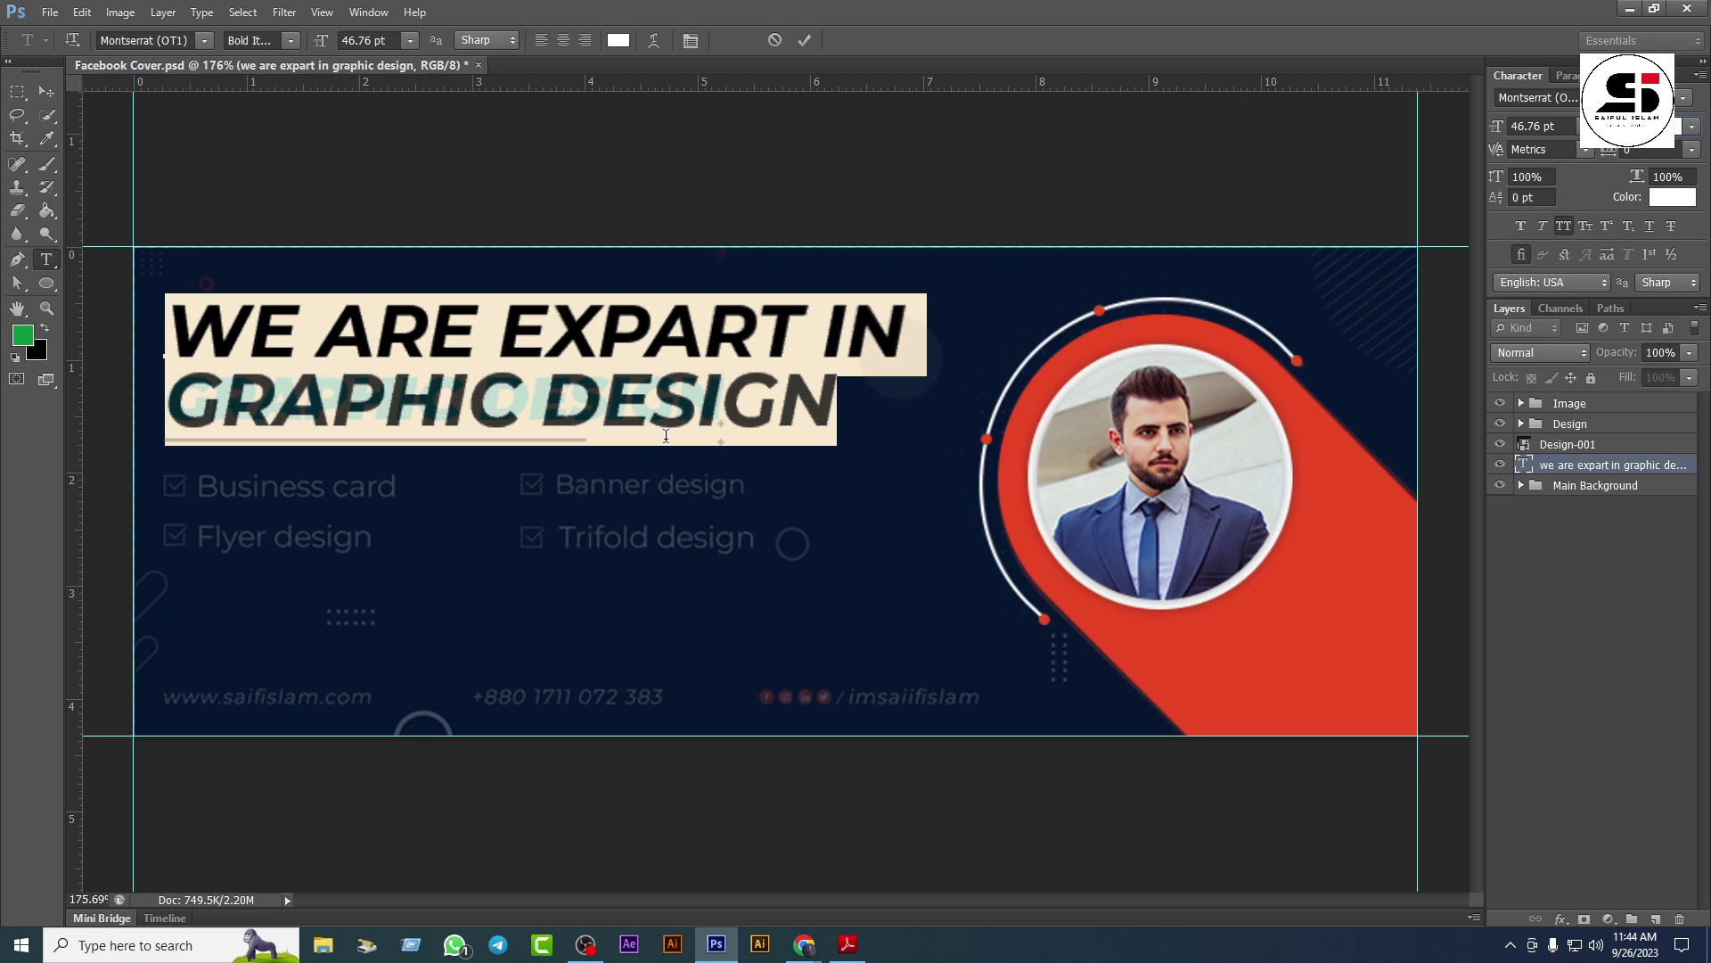
Step: Make the GRAPHIC DESIGN line Montserrat ExtraBold at 38.76 pt
click(697, 405)
drag(834, 404, 174, 389)
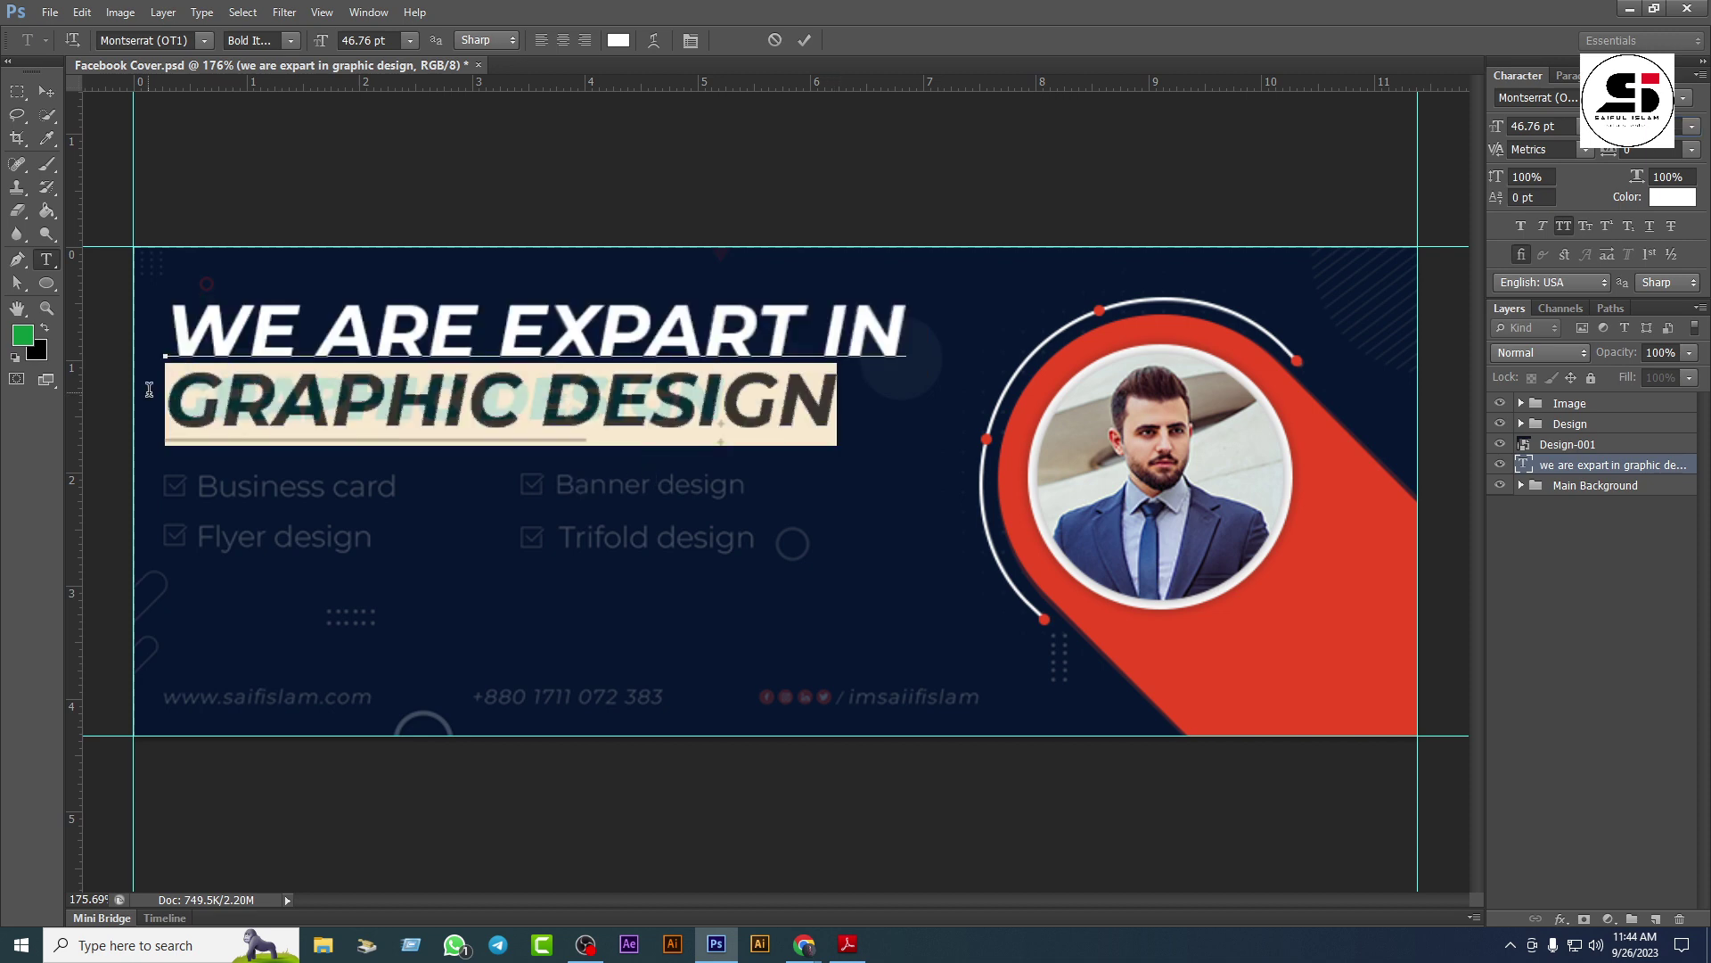
click(1687, 121)
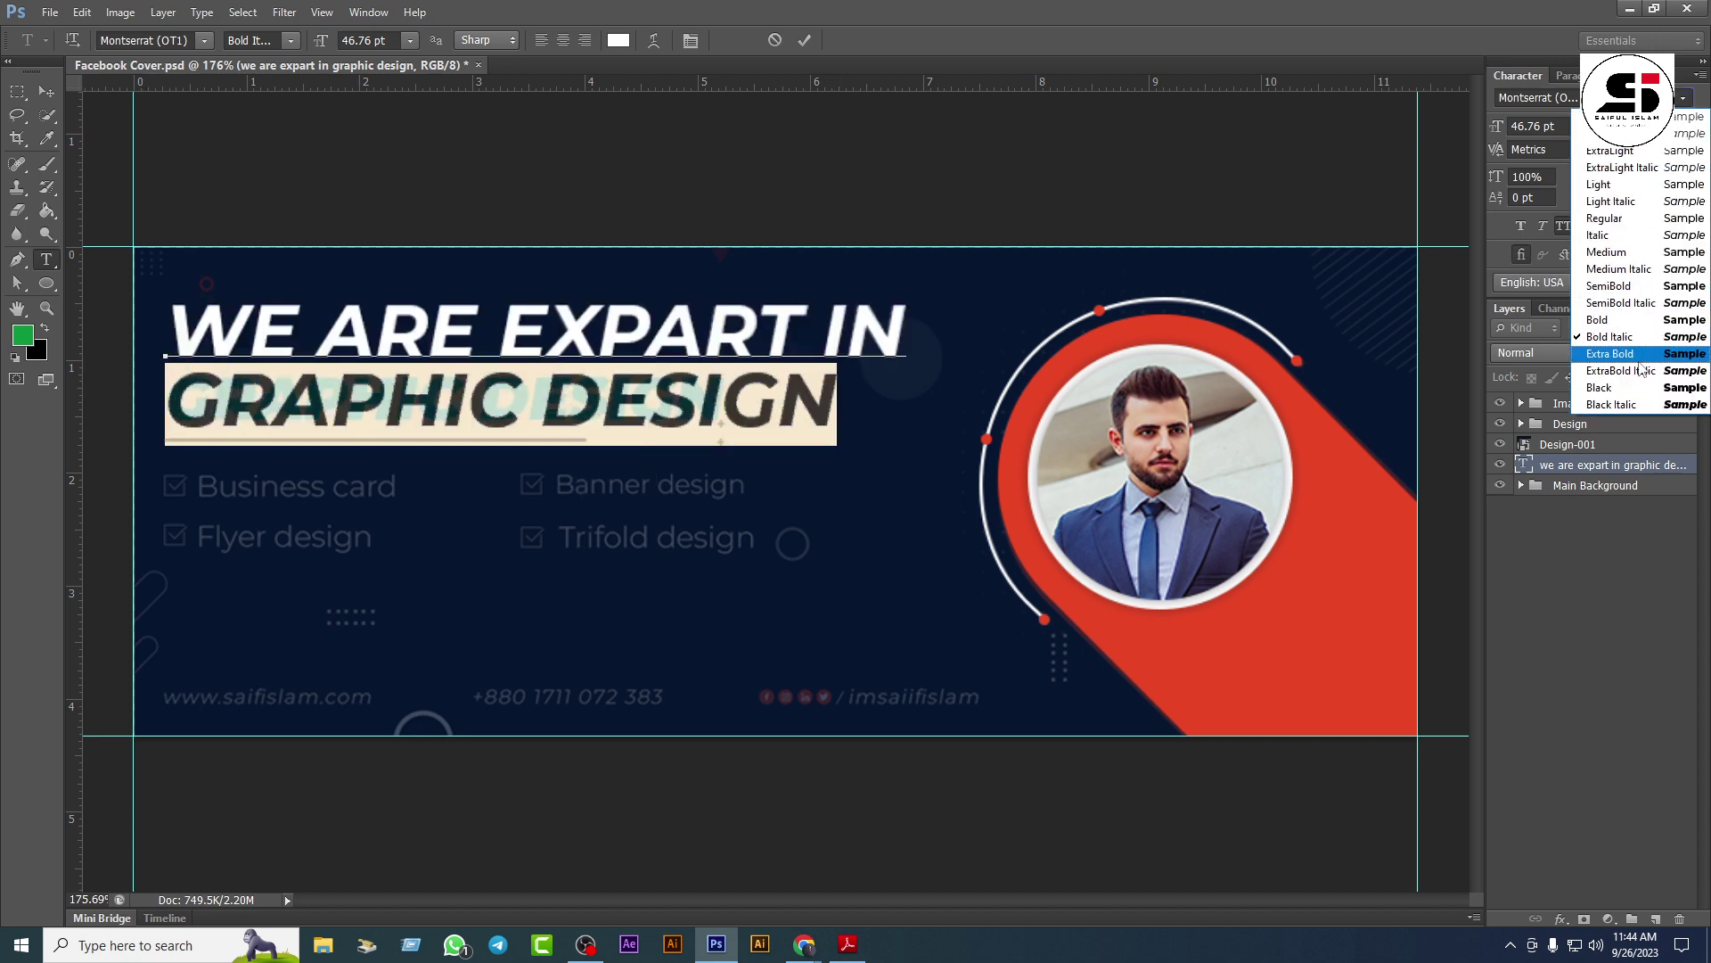
key(Escape)
key(Down)
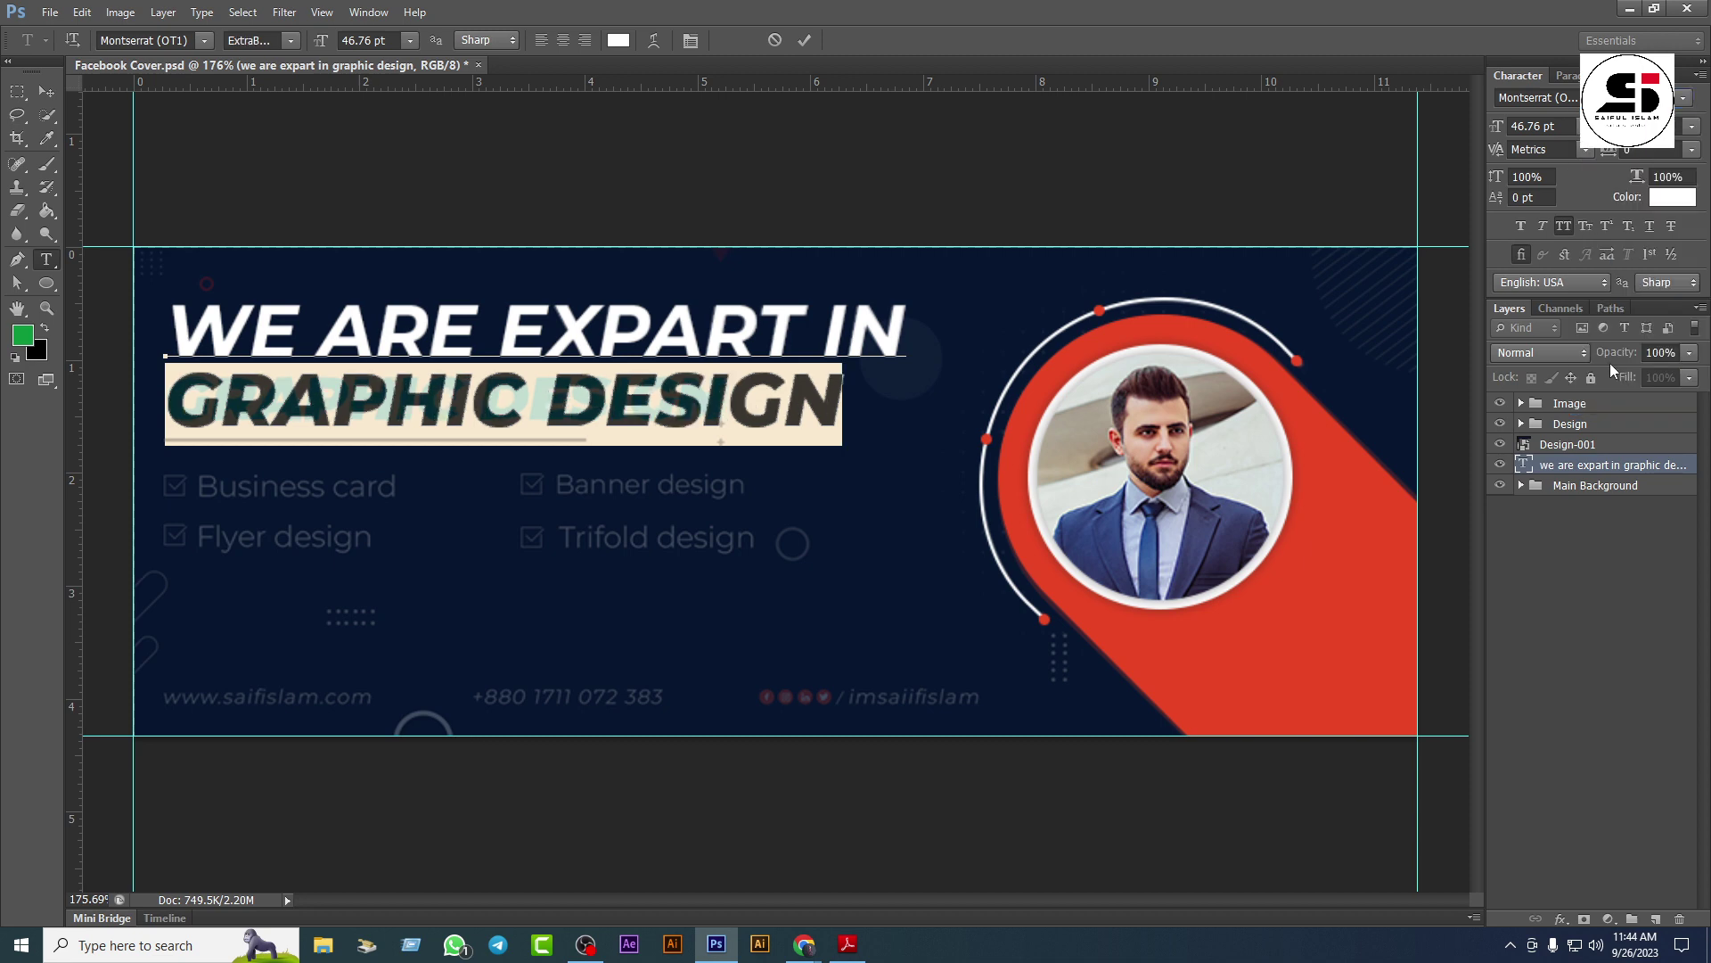
click(1566, 119)
key(Down)
key(Down)
key(Down)
key(Down)
key(Down)
key(Down)
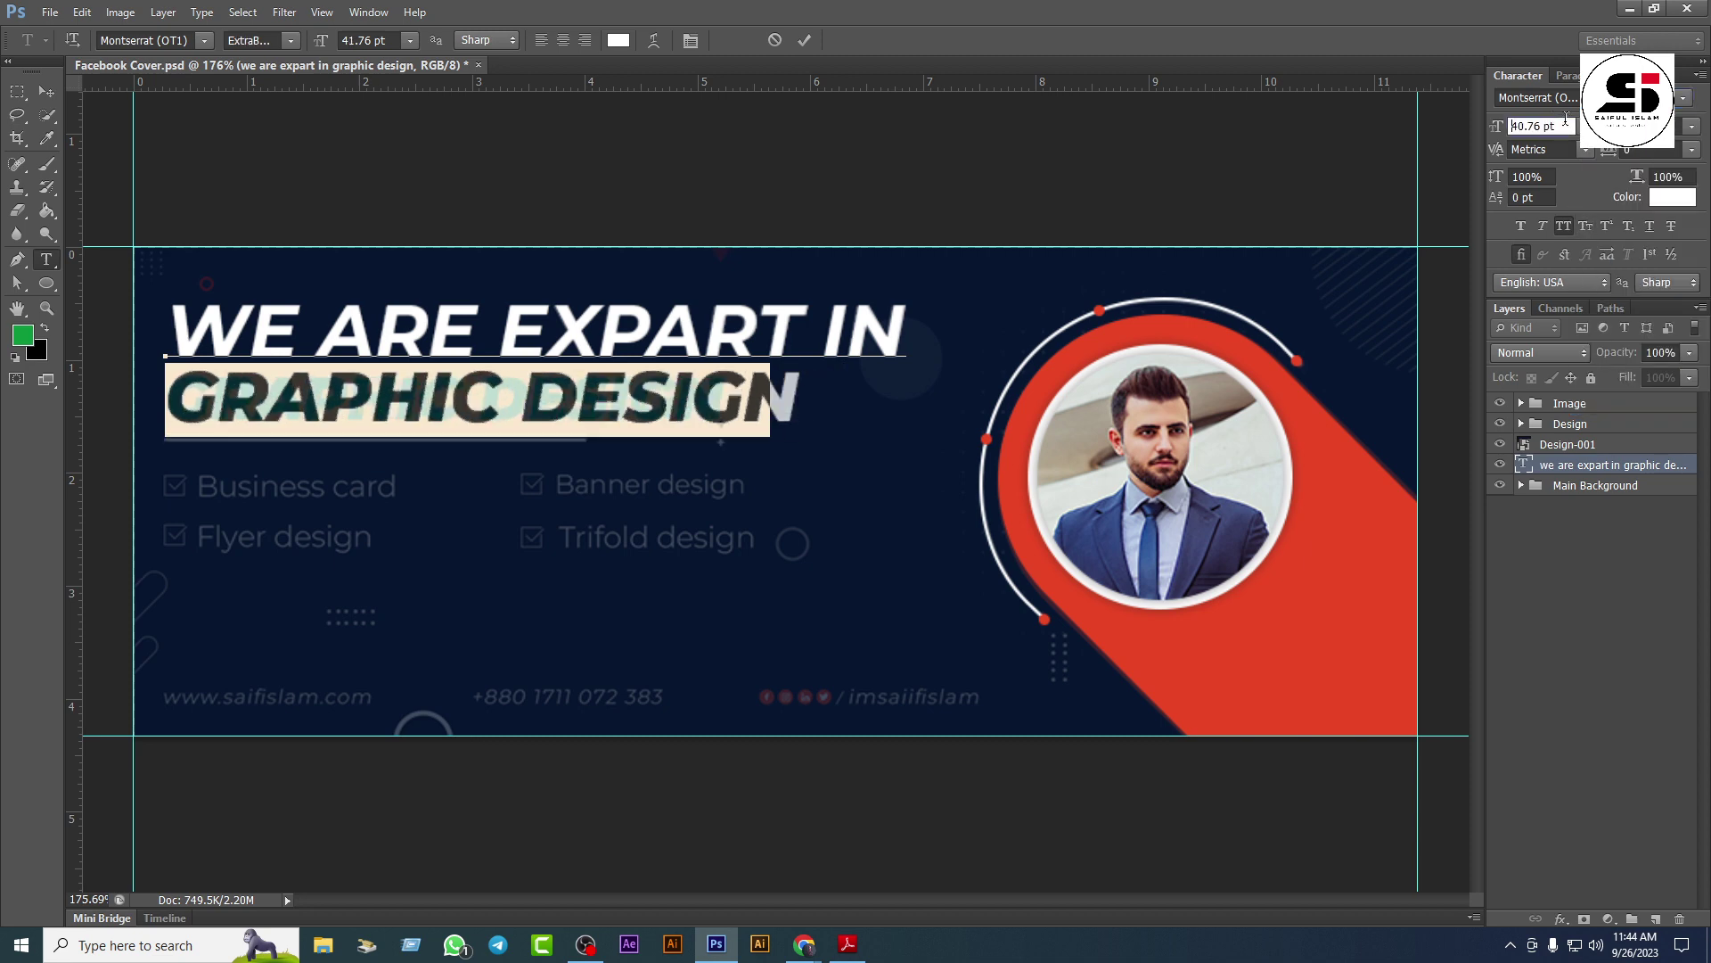
key(Down)
key(Down)
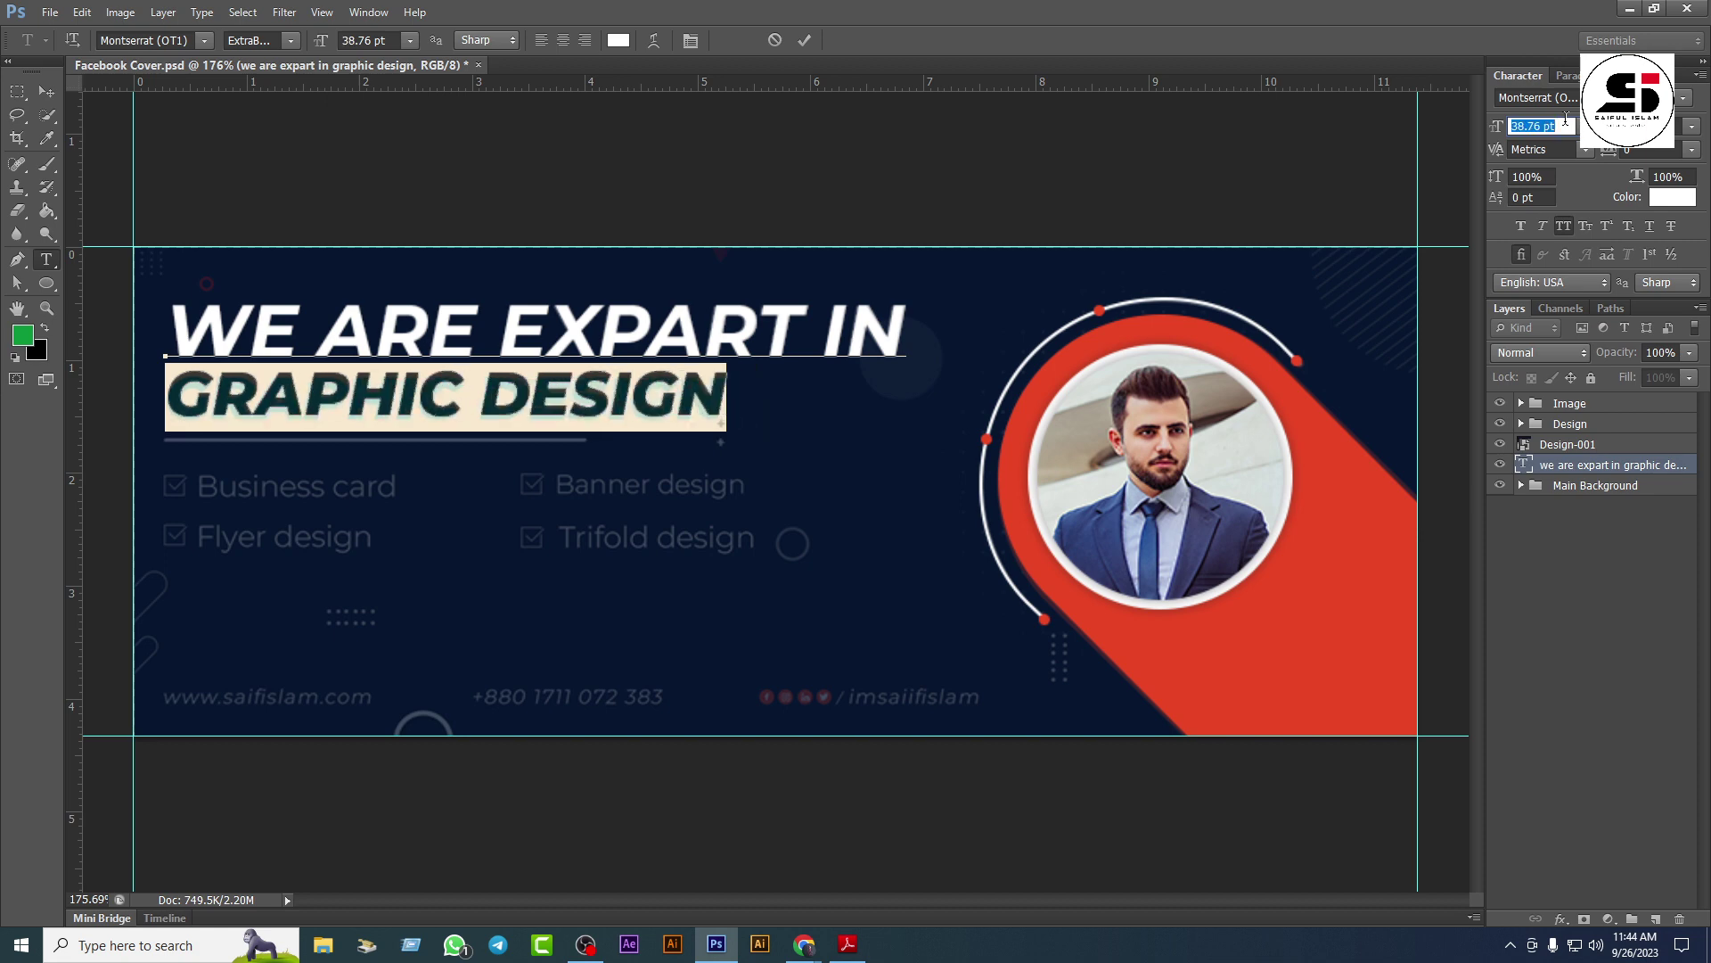
key(Down)
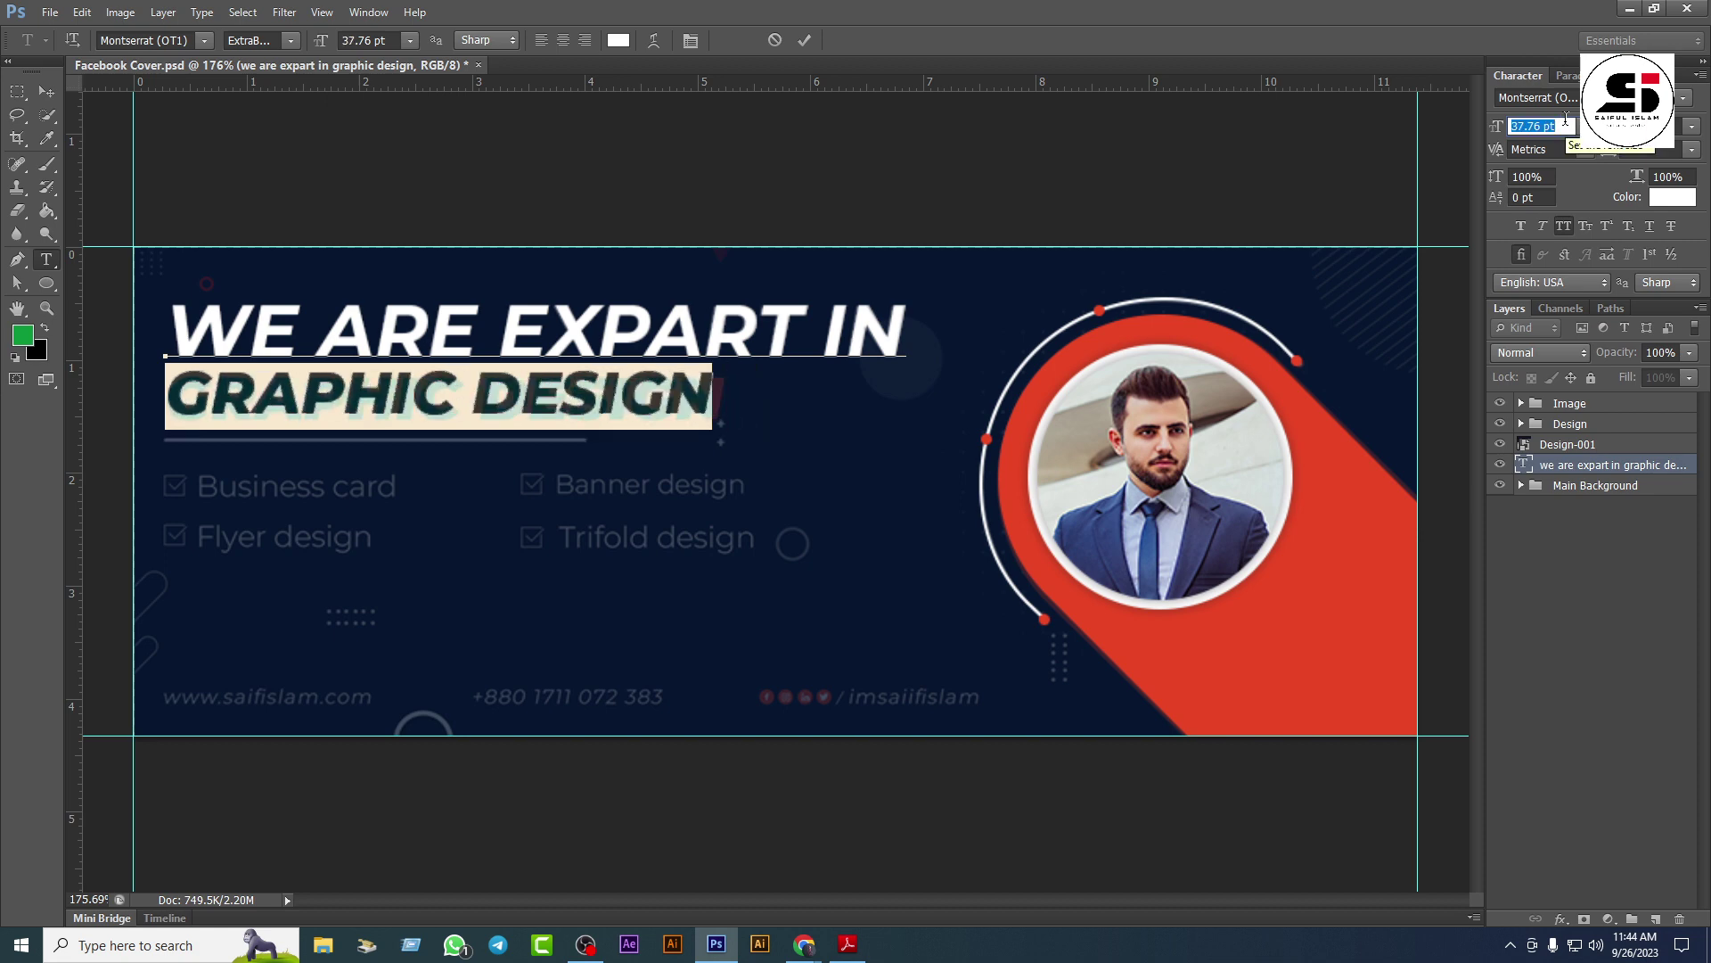
key(Up)
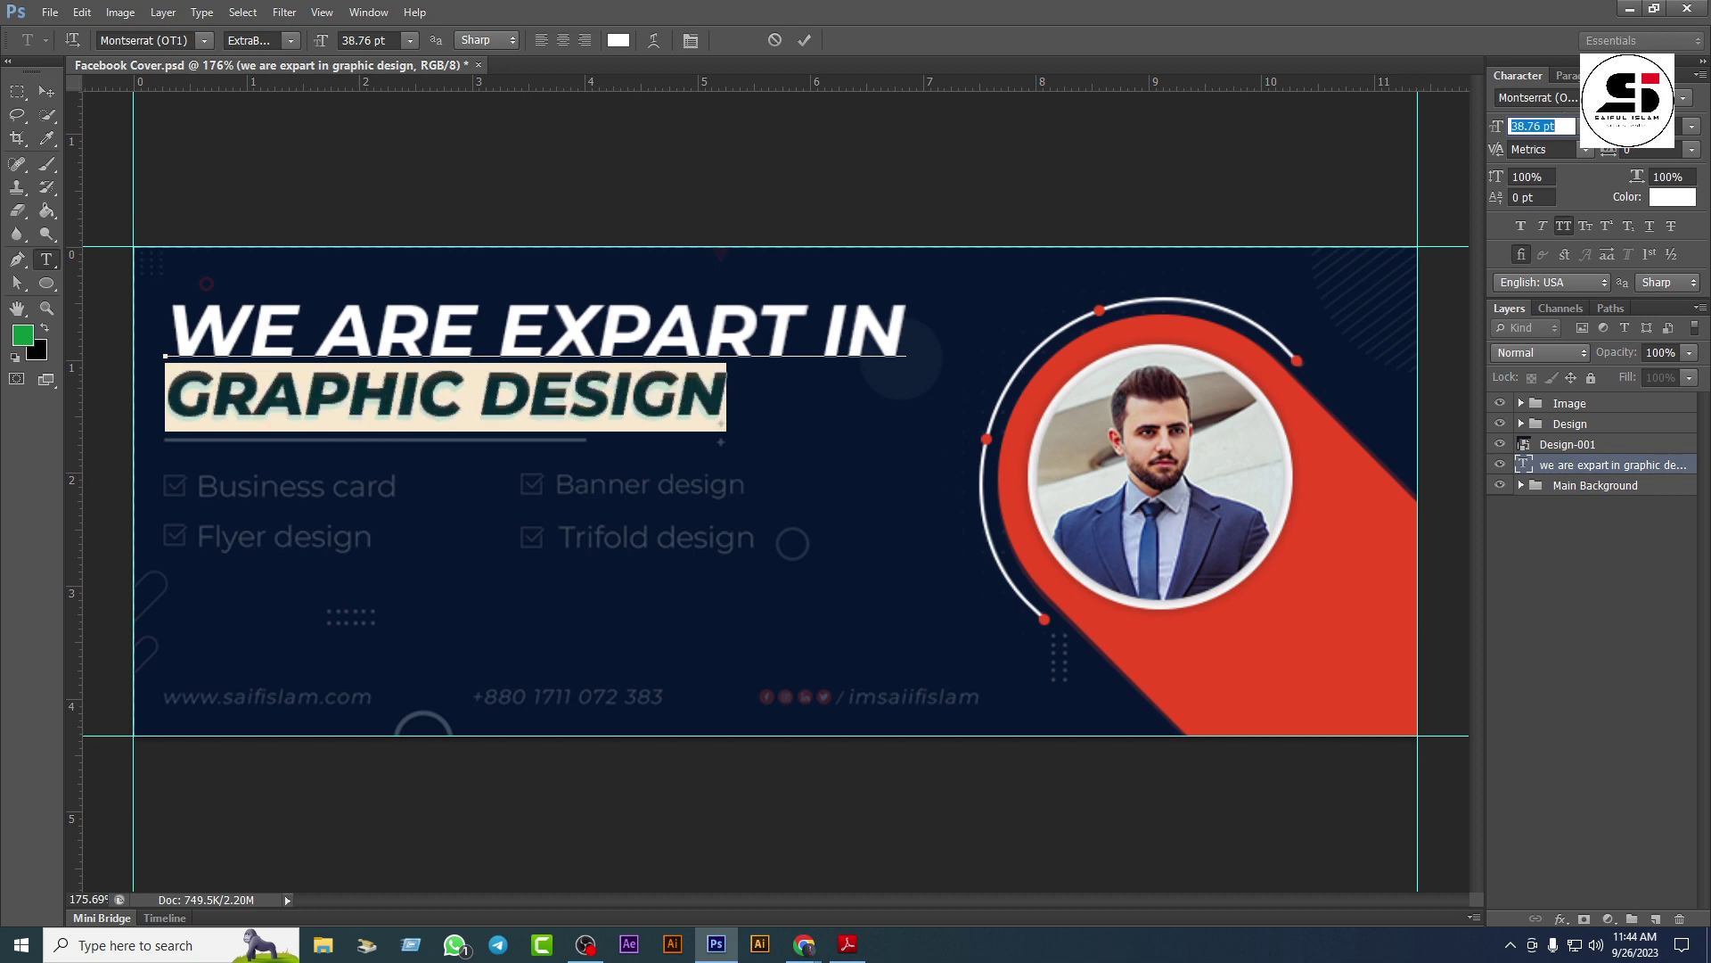
key(Tab)
Step: Give both headline lines a slightly larger line spacing, then reselect GRAPHIC DESIGN
key(ctrl+a)
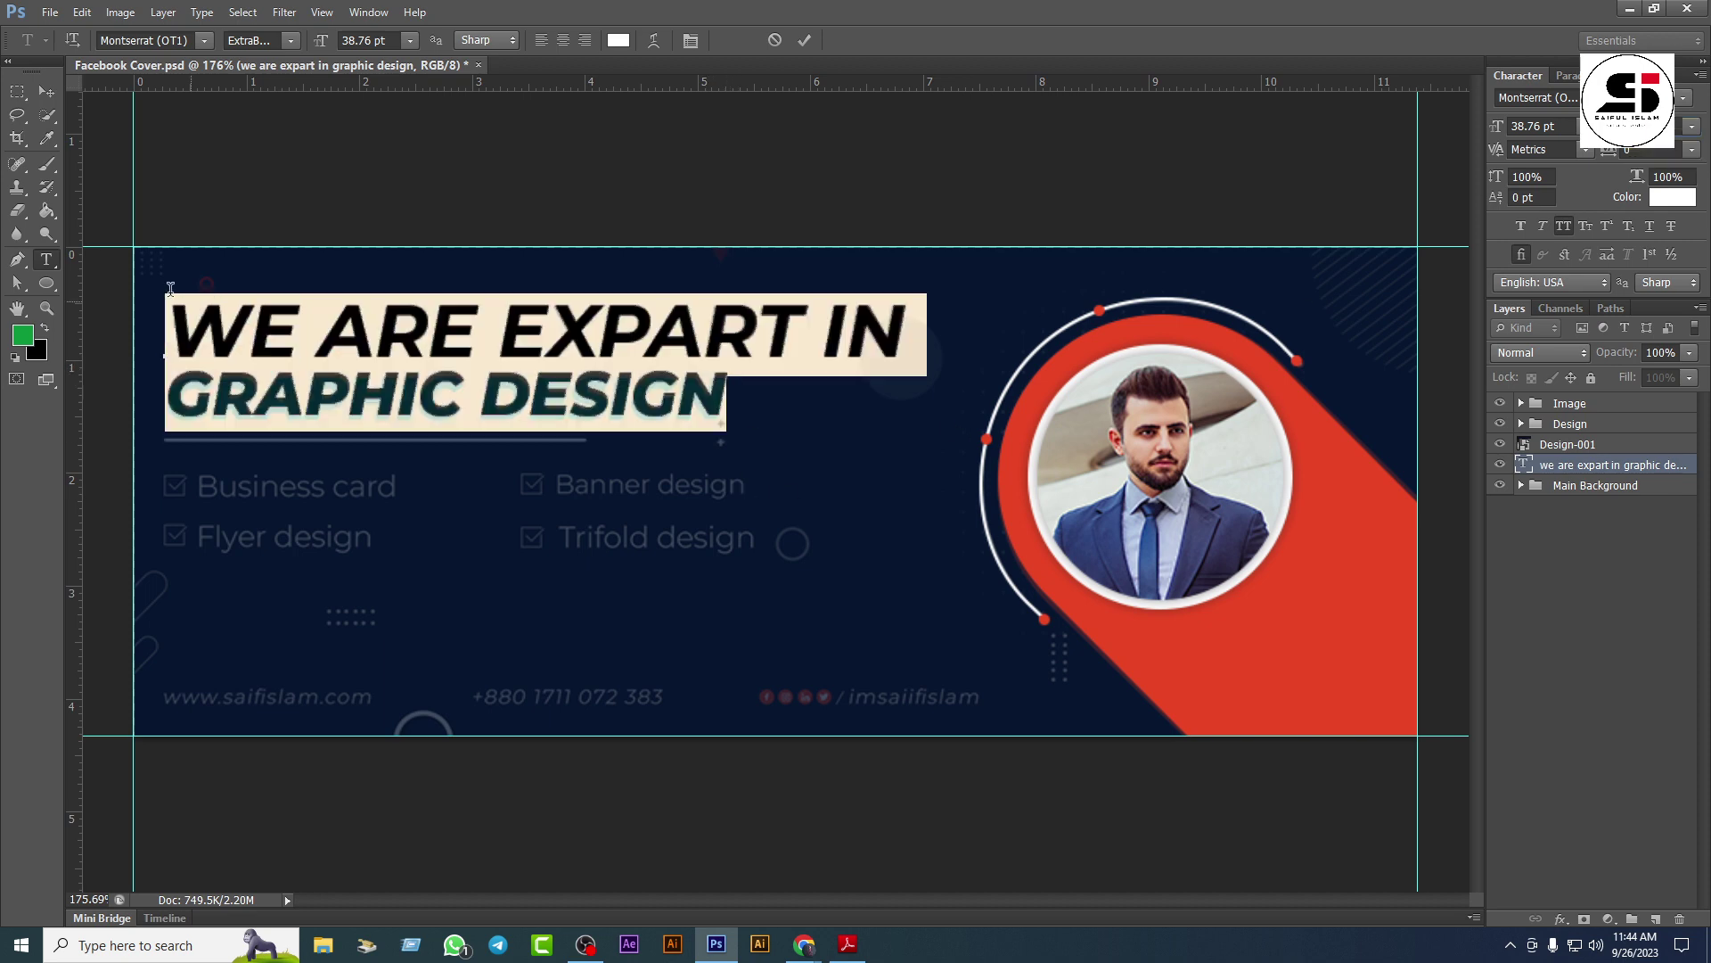
click(1692, 126)
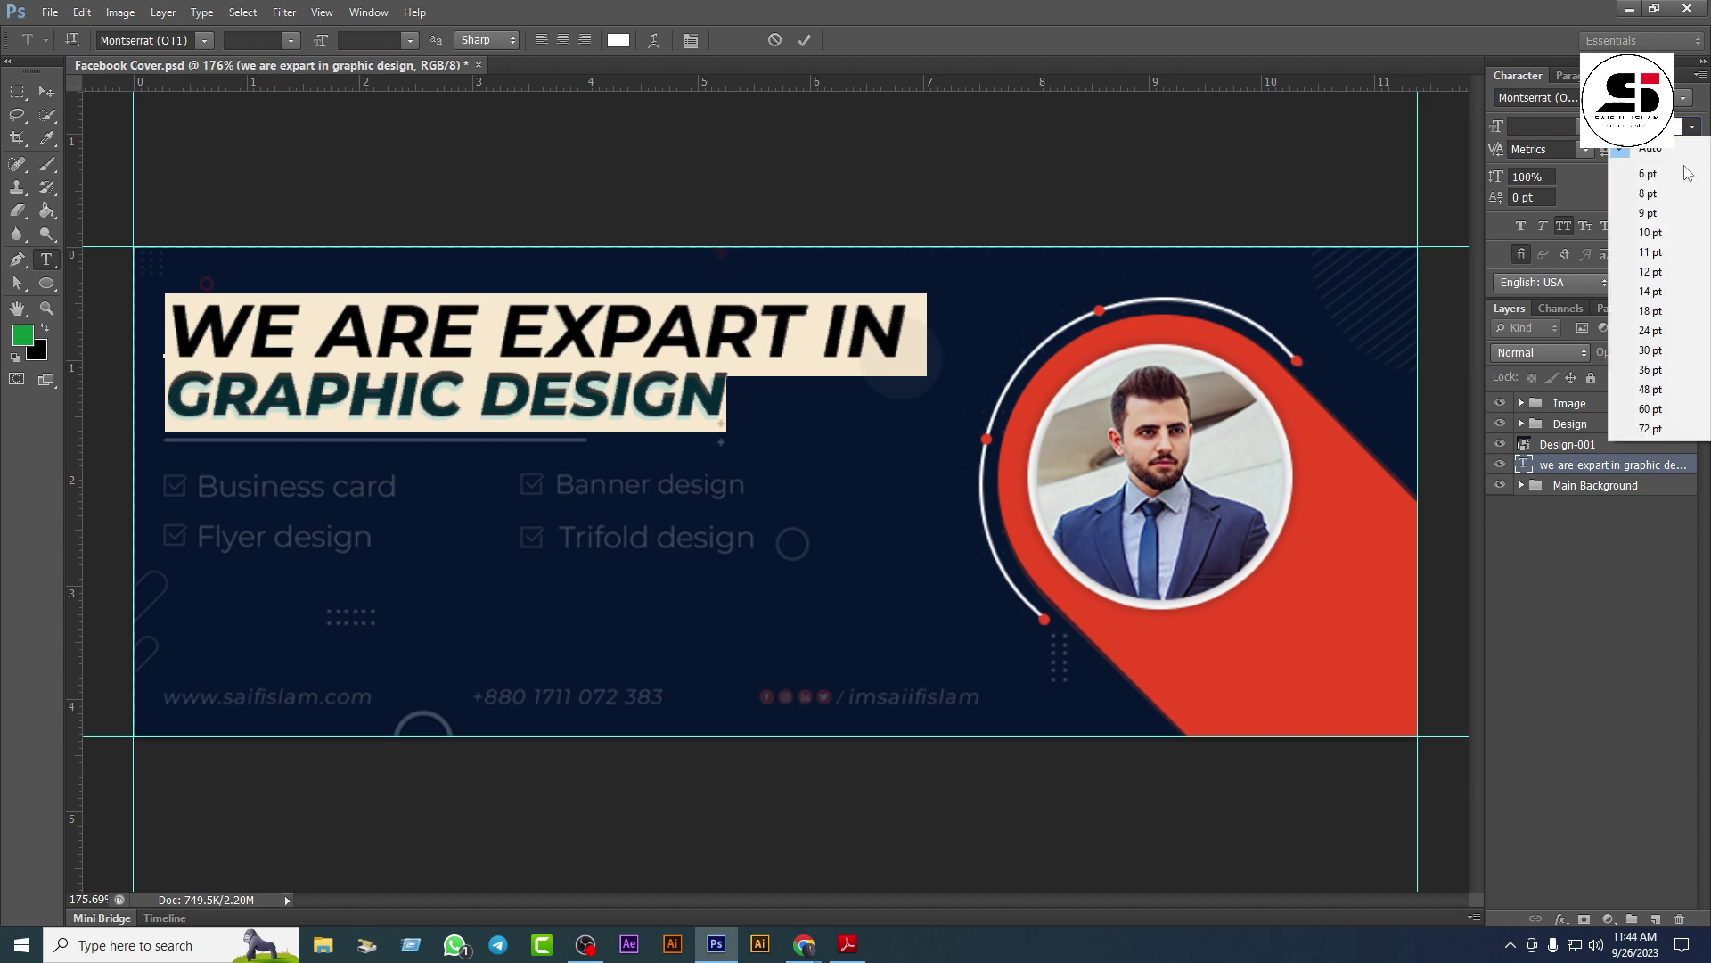
click(1658, 392)
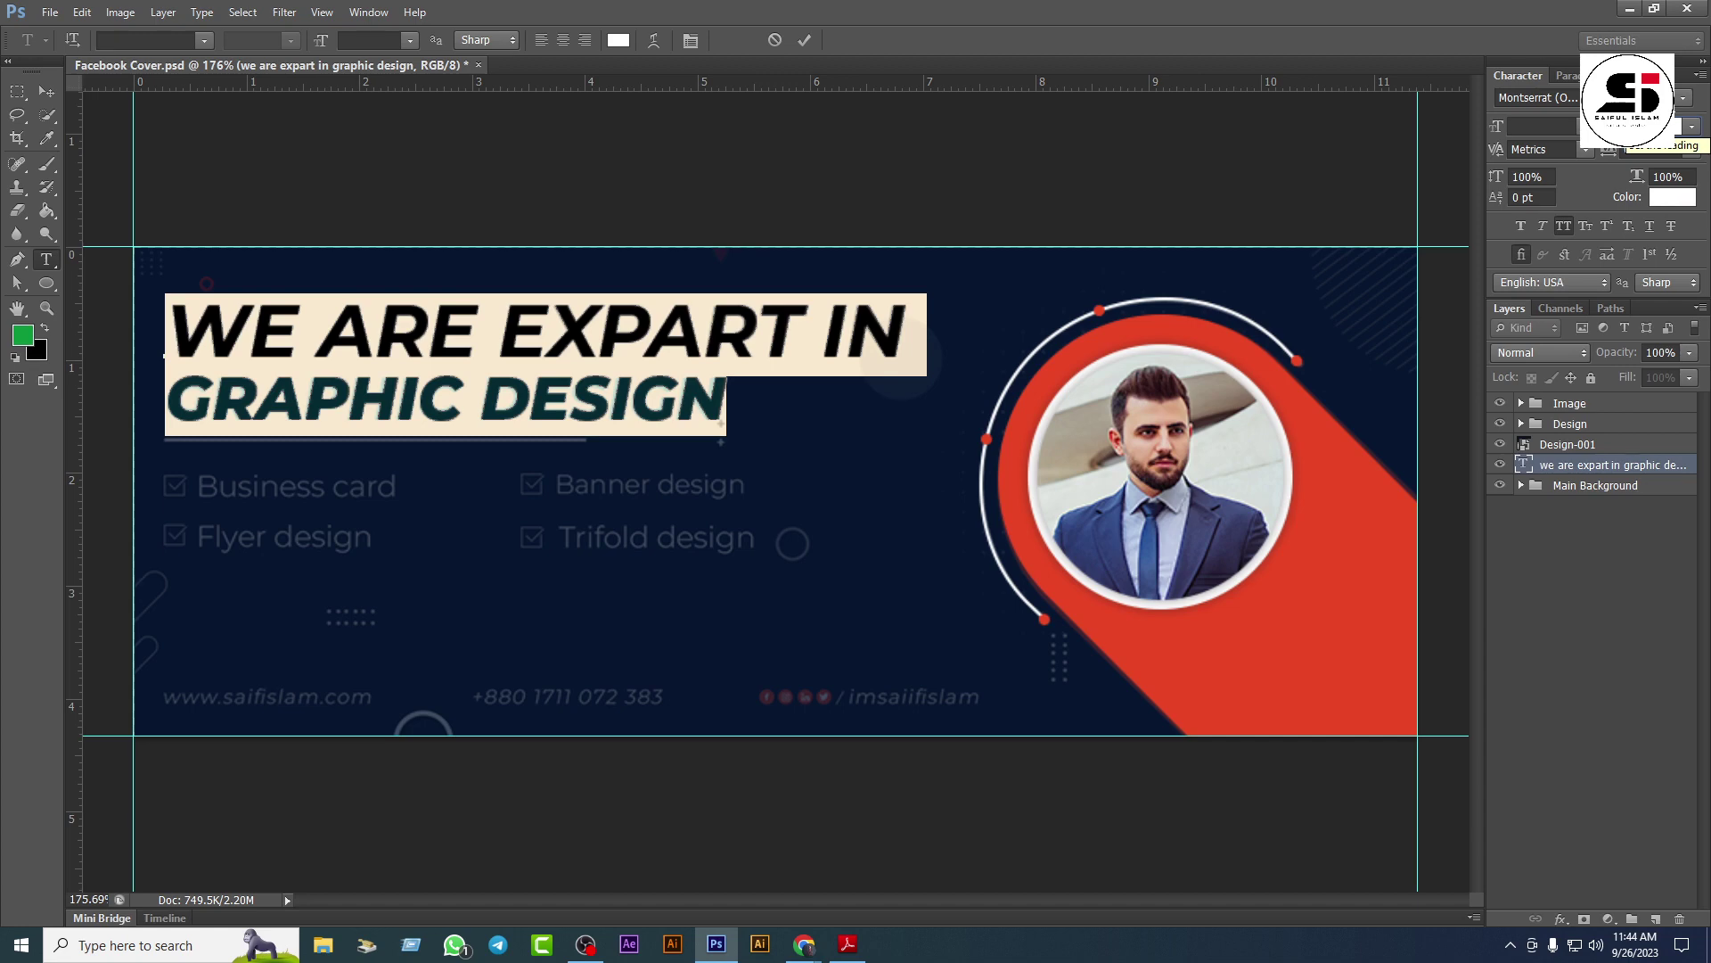
click(701, 399)
drag(733, 399, 183, 403)
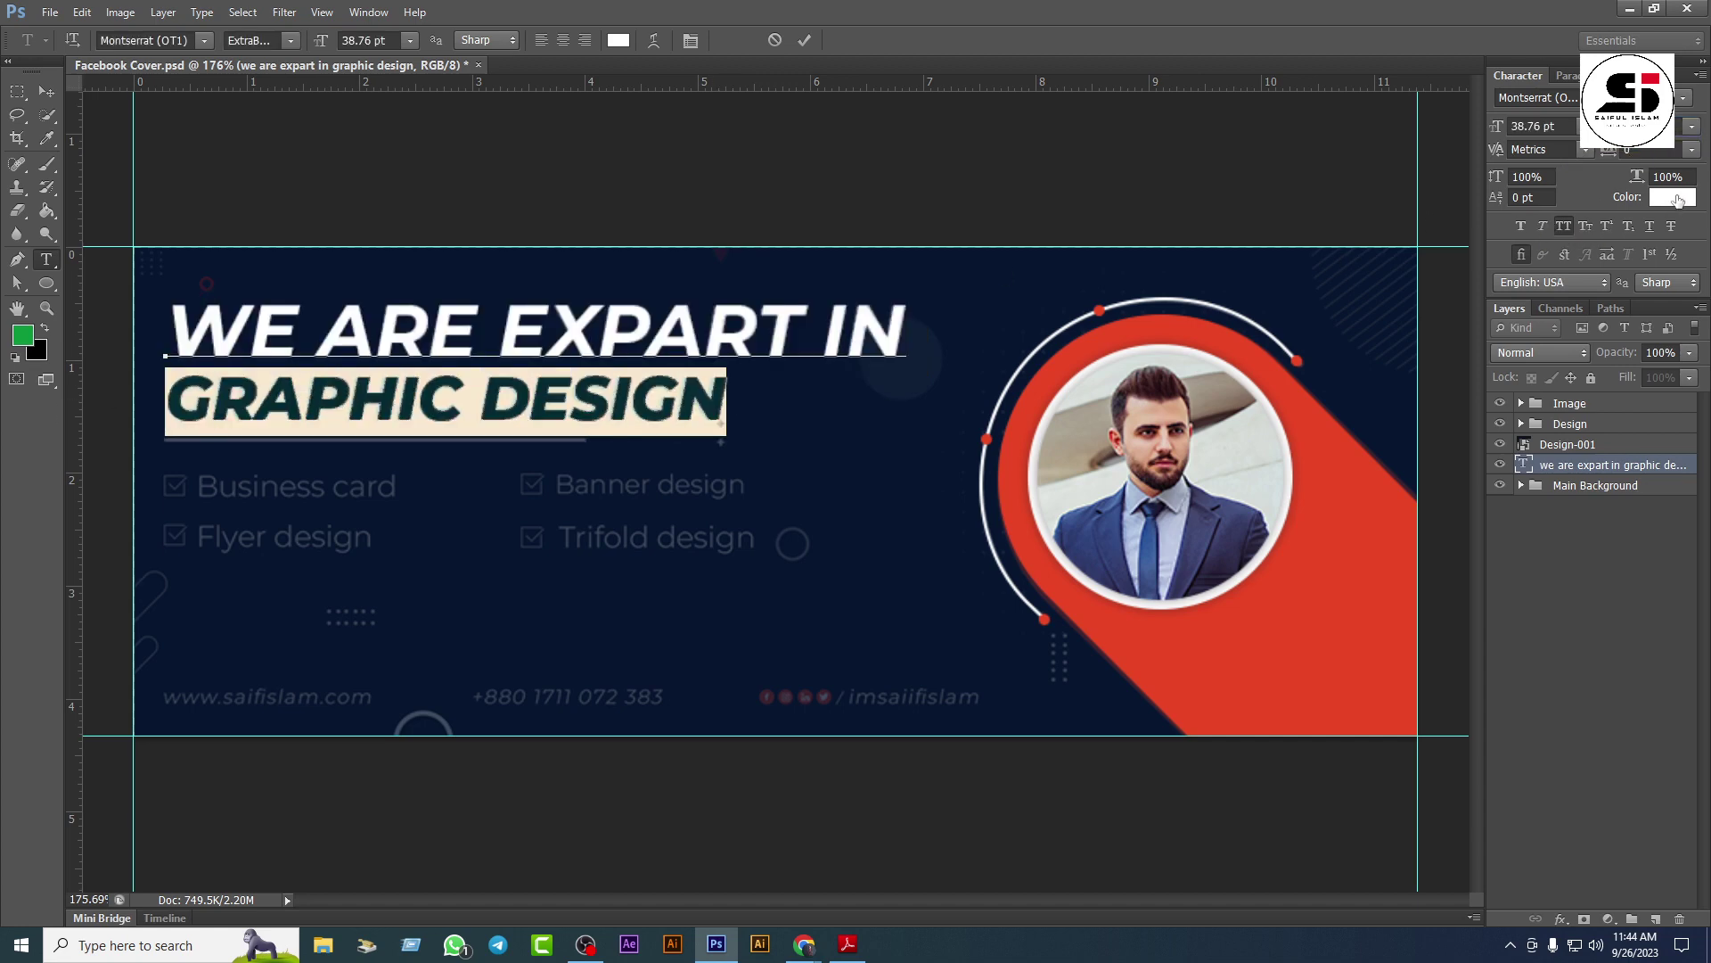
Step: Colour the GRAPHIC DESIGN line red and commit the text edit
click(1679, 200)
click(1337, 552)
click(575, 254)
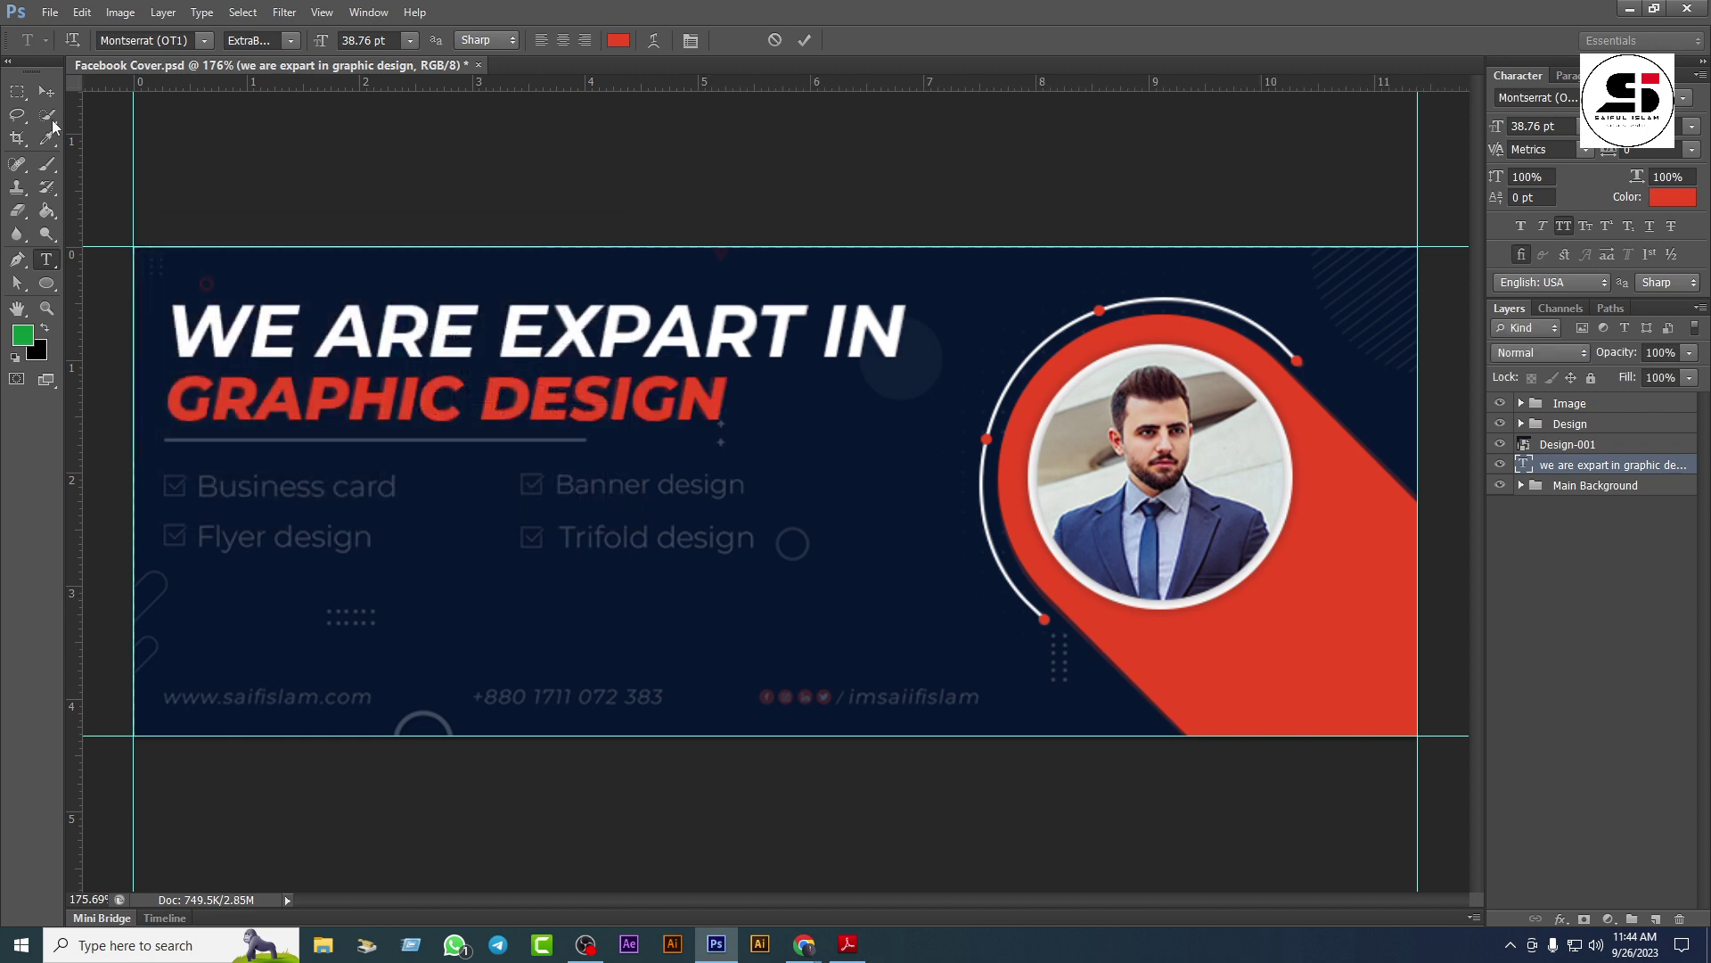
click(48, 91)
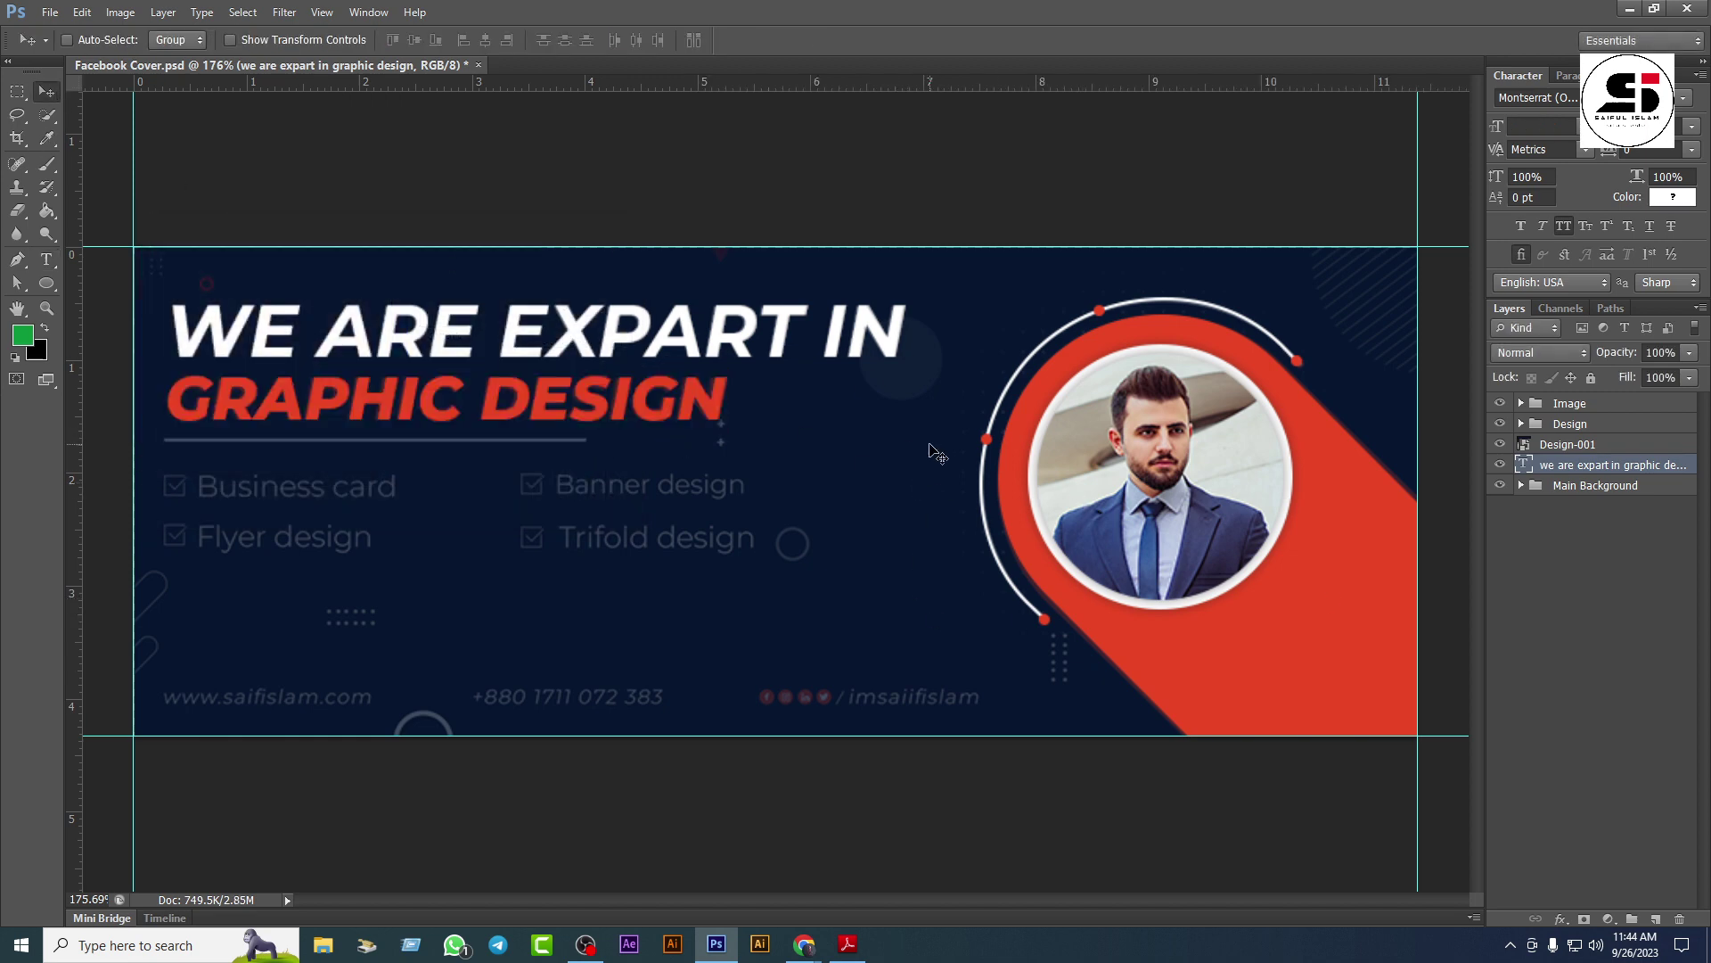
Step: Group the headline layer, name the group 'Main text', and collapse it
key(ctrl+g)
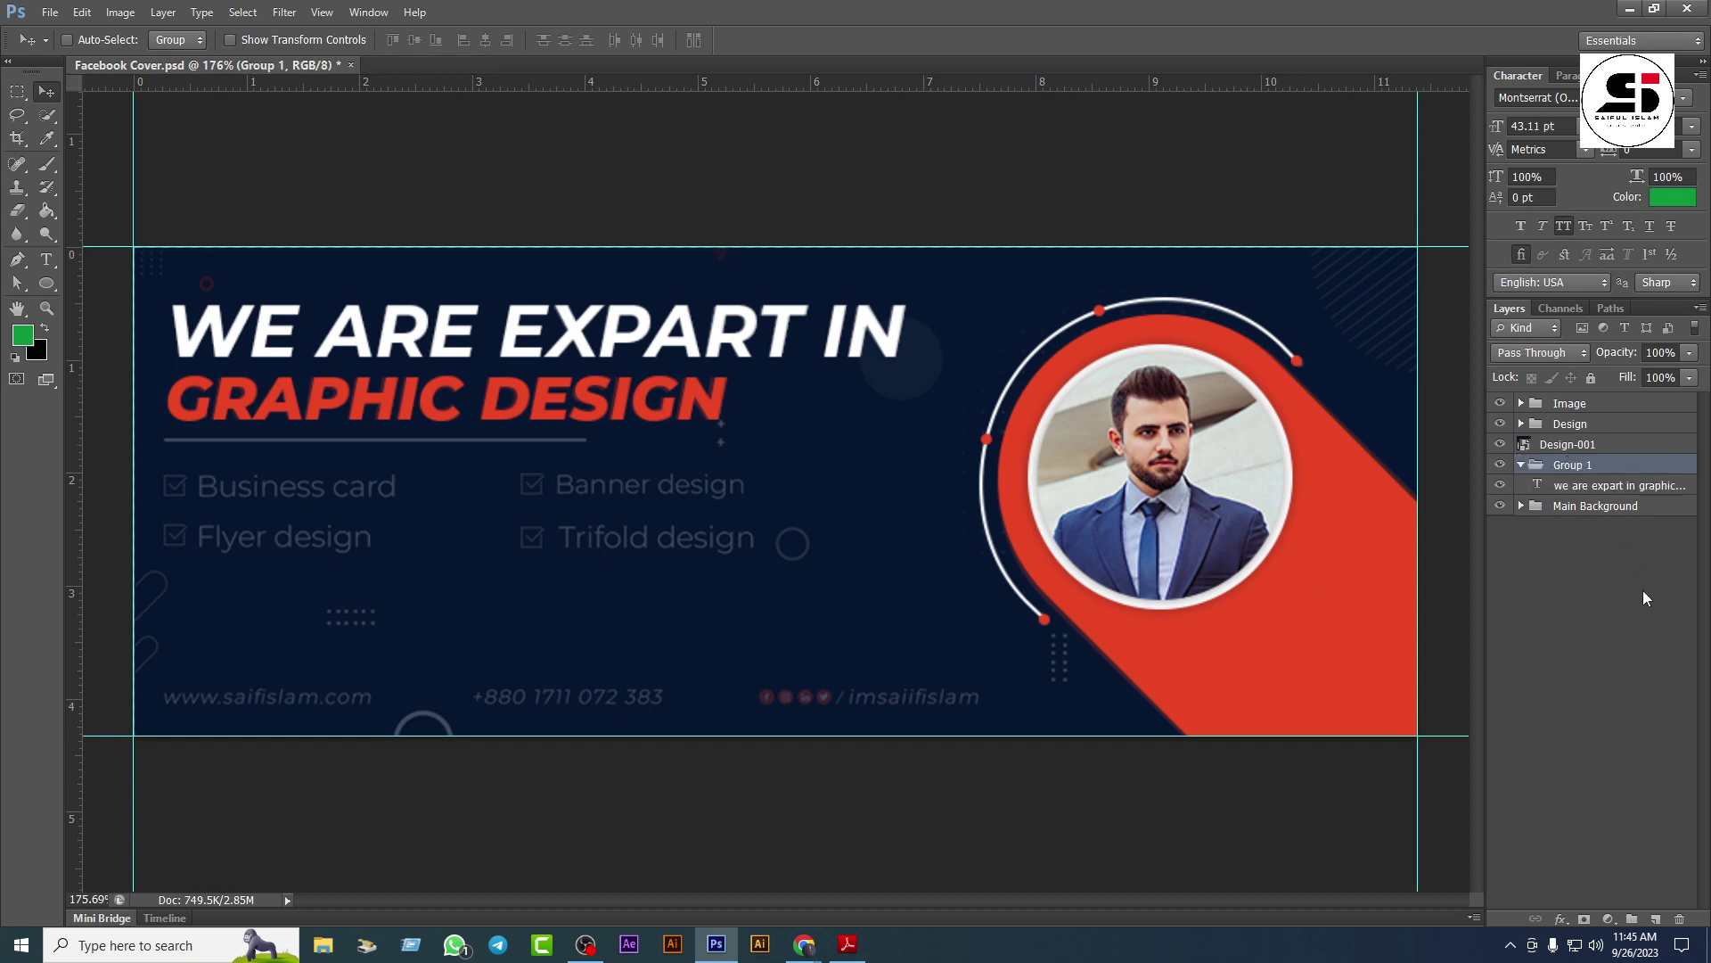
double_click(1565, 466)
text(Main text)
key(Return)
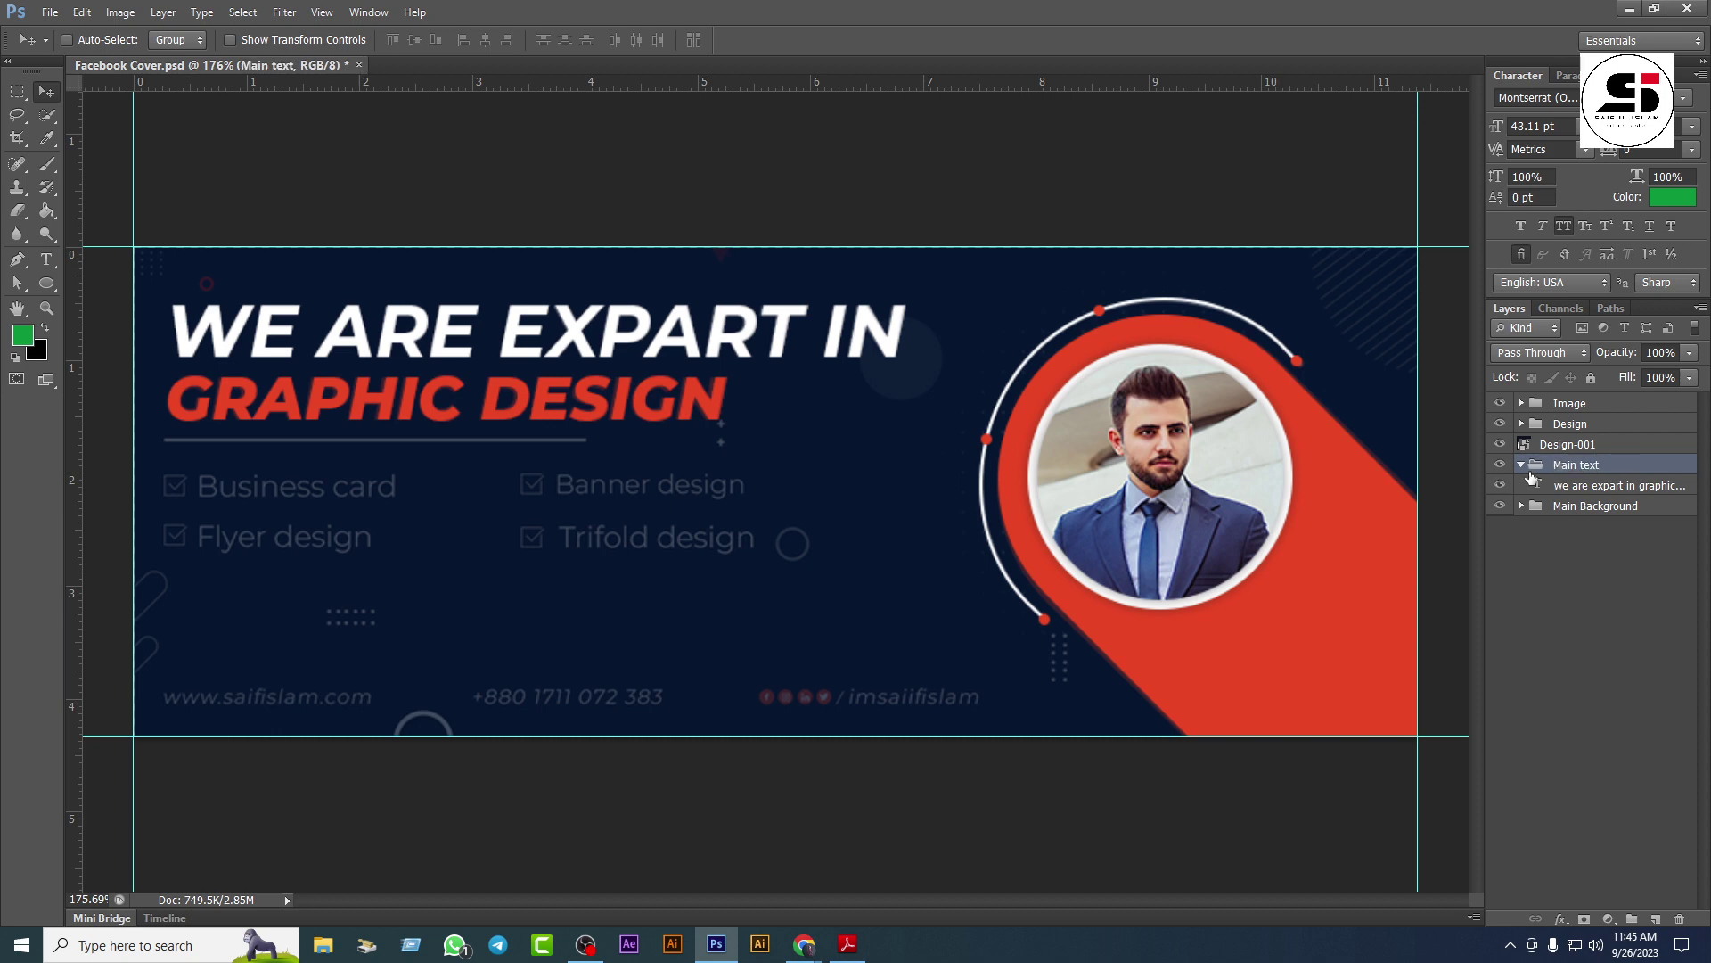
click(1523, 466)
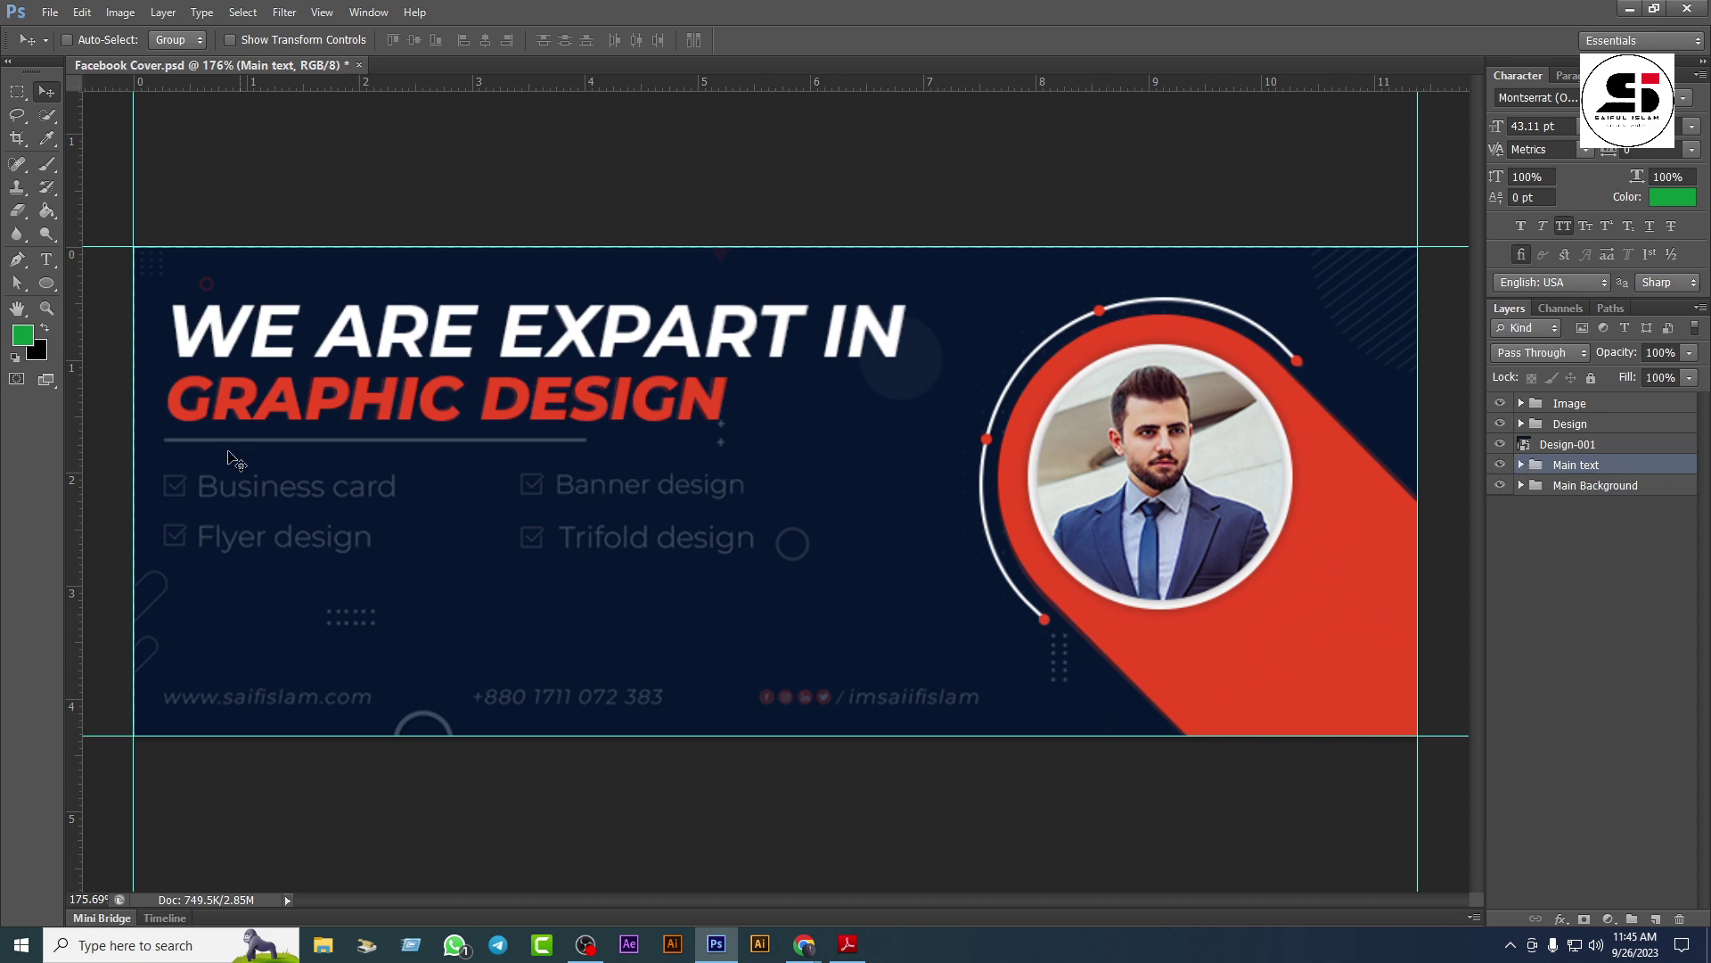
Step: Draw a thin rectangle along the divider line under the headline
click(42, 283)
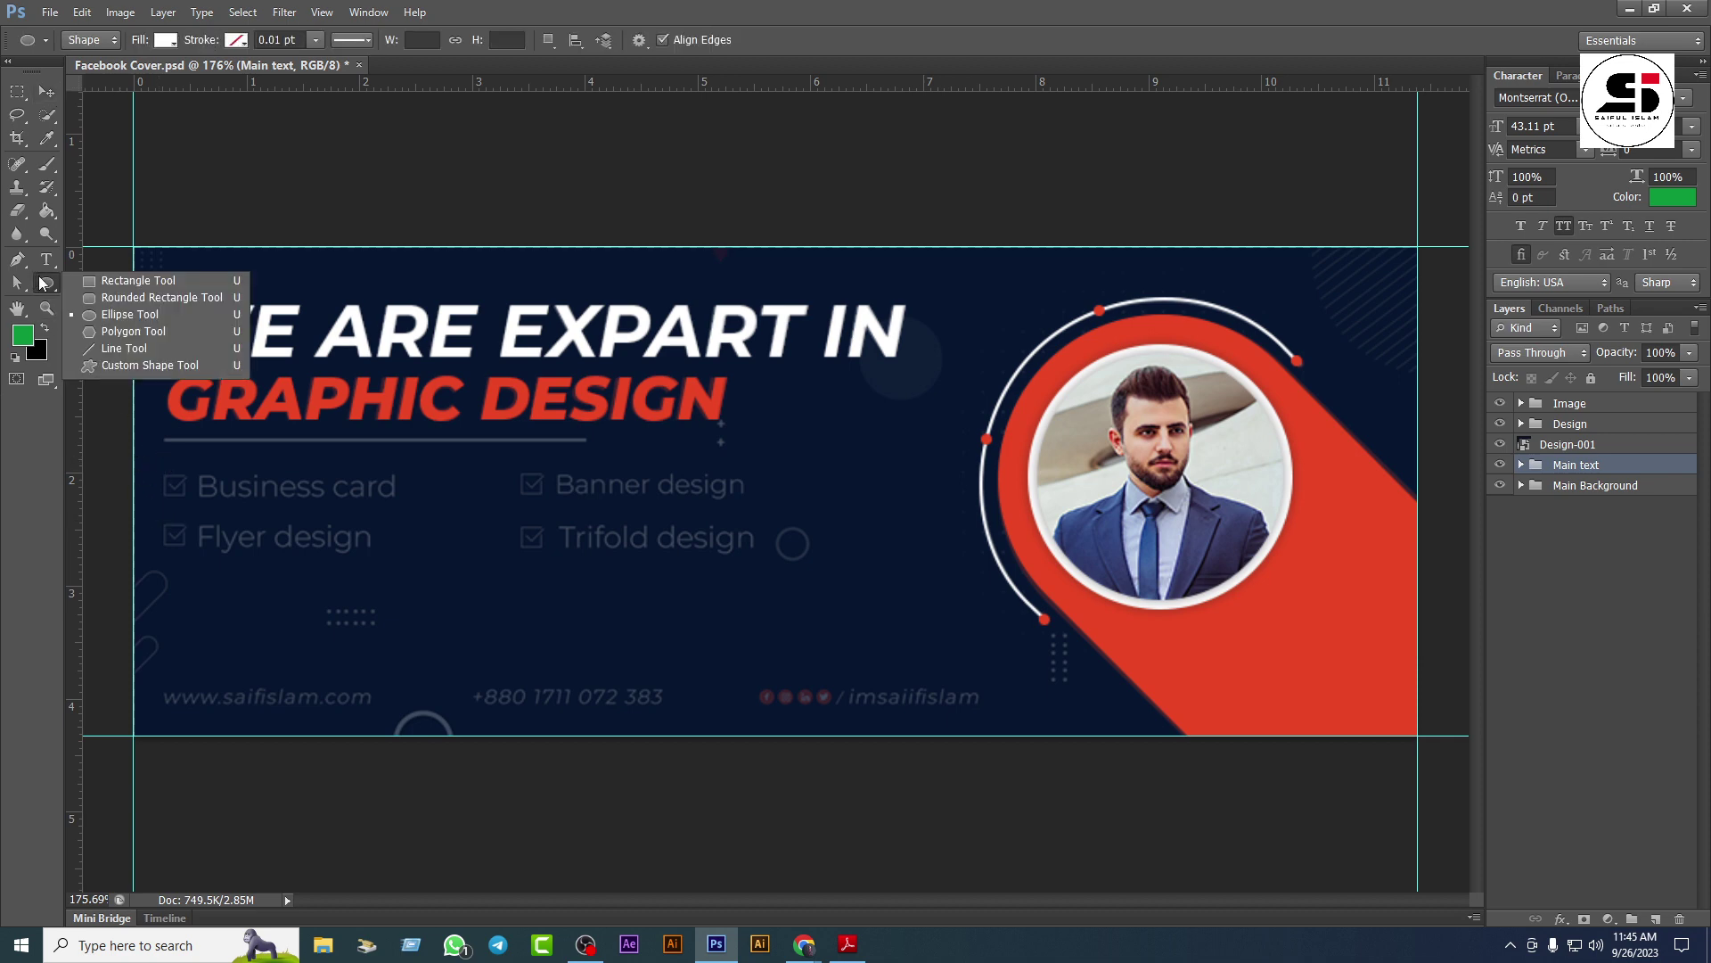
click(114, 285)
scroll(303, 506, up, 2)
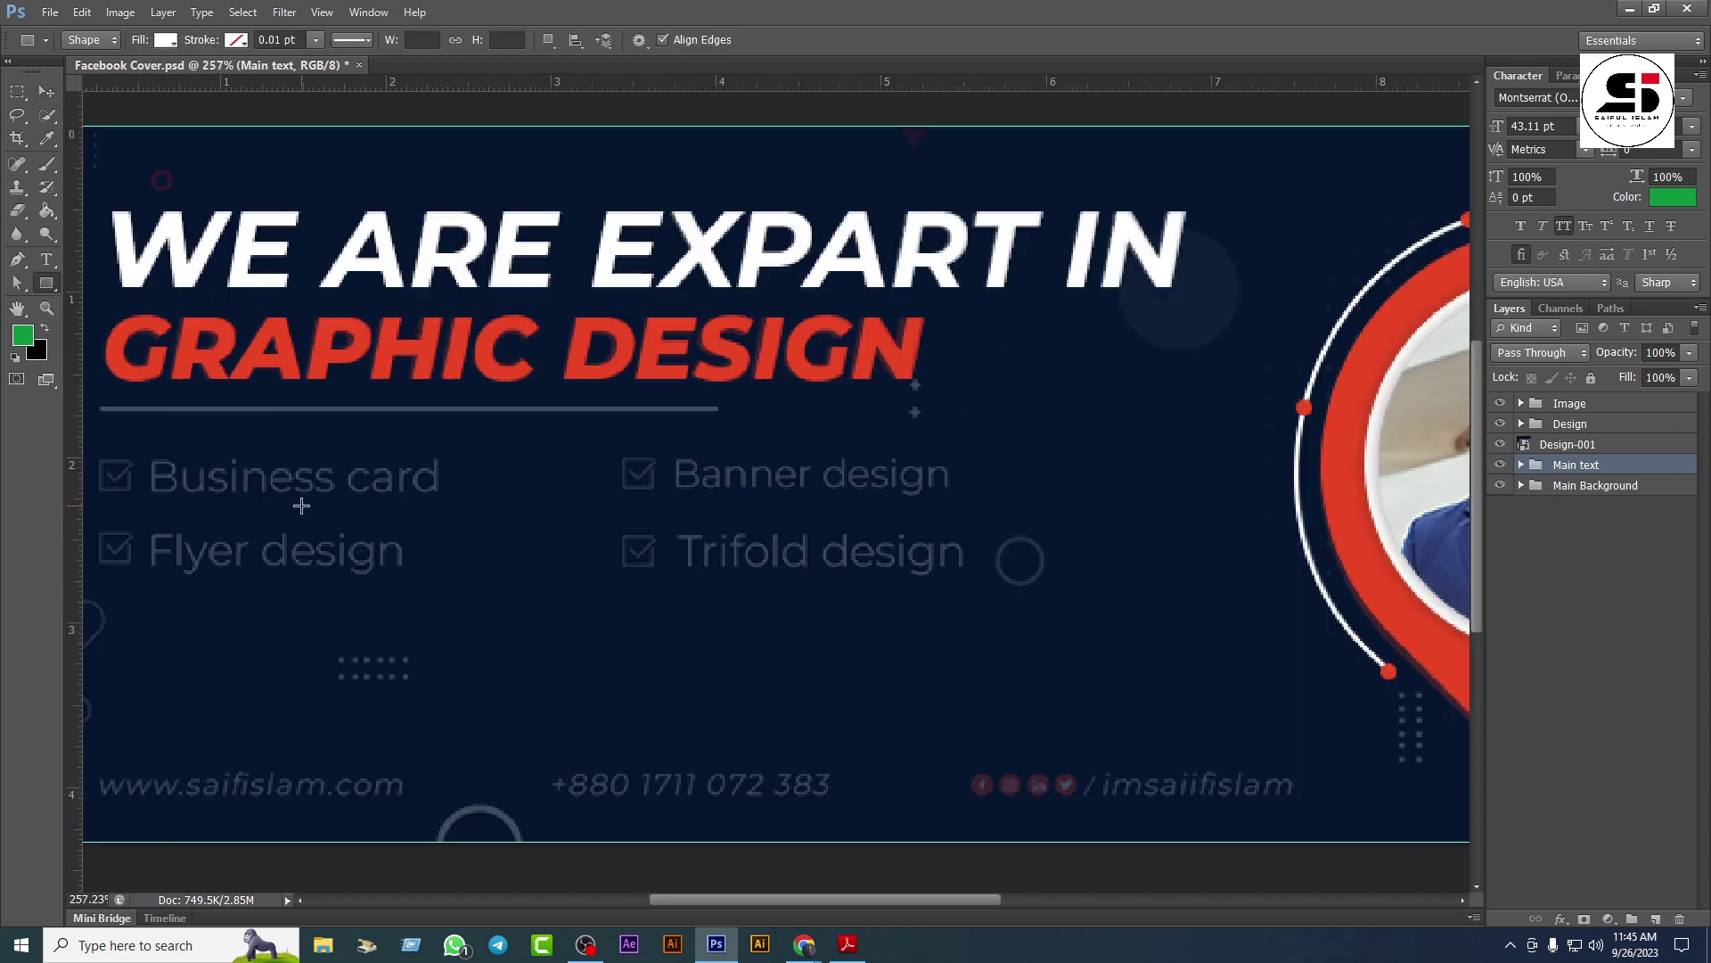
drag(561, 526, 853, 561)
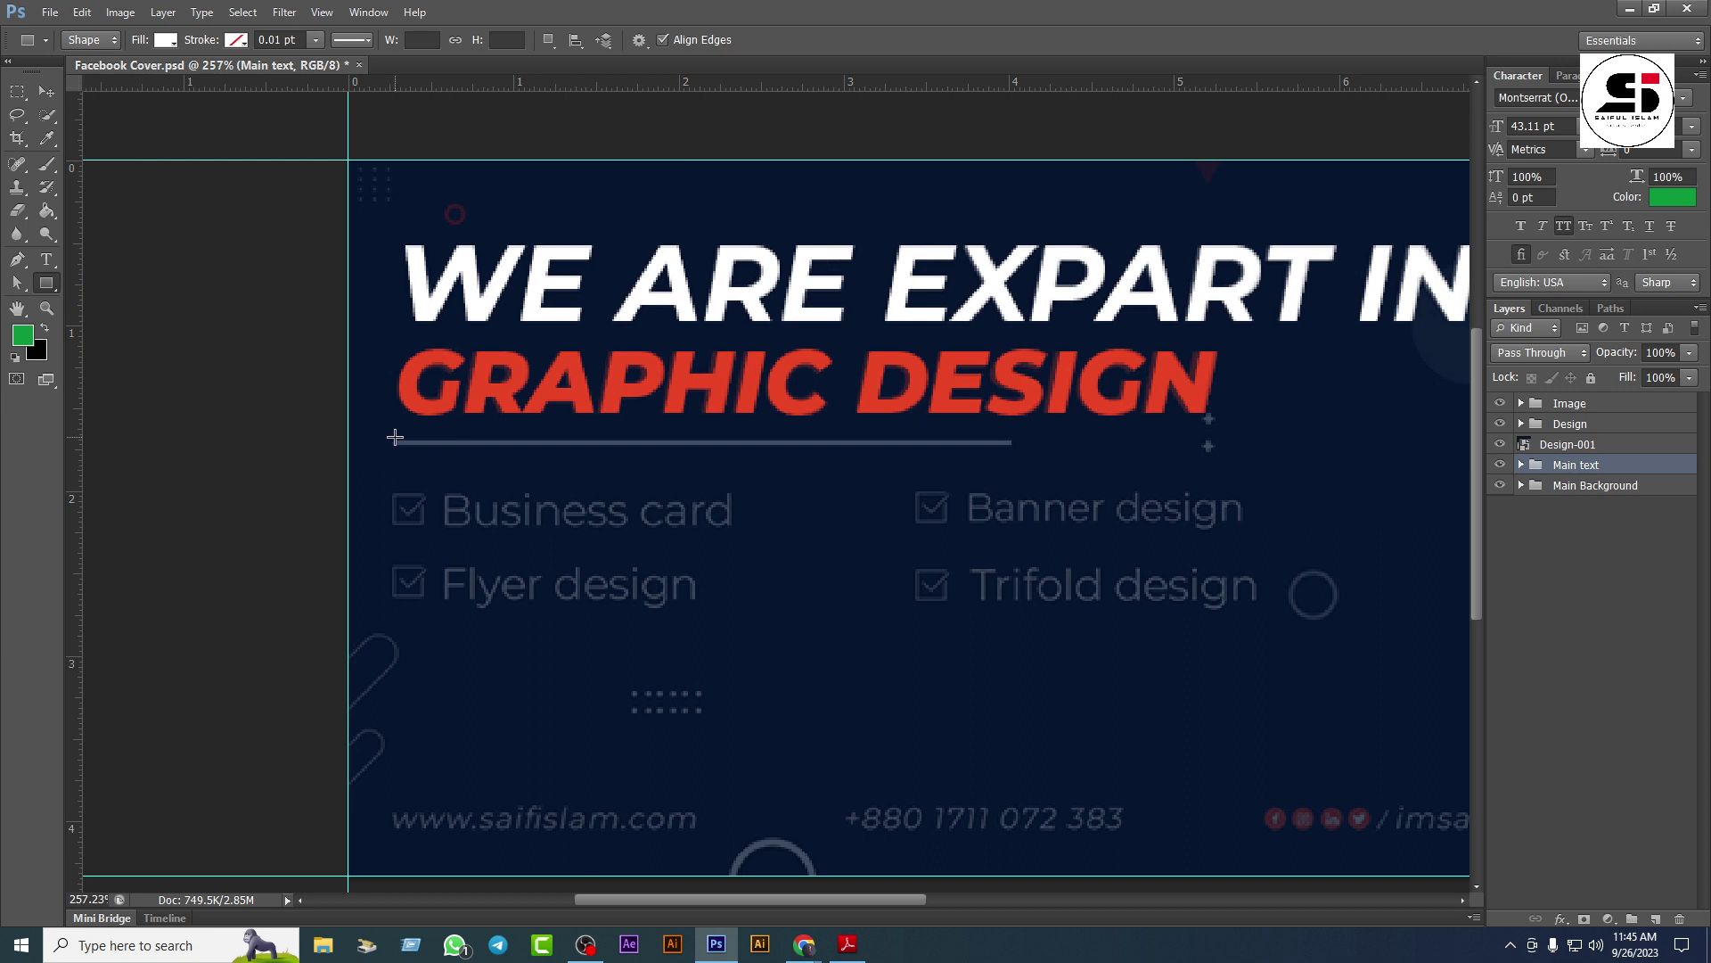
drag(391, 436, 1009, 436)
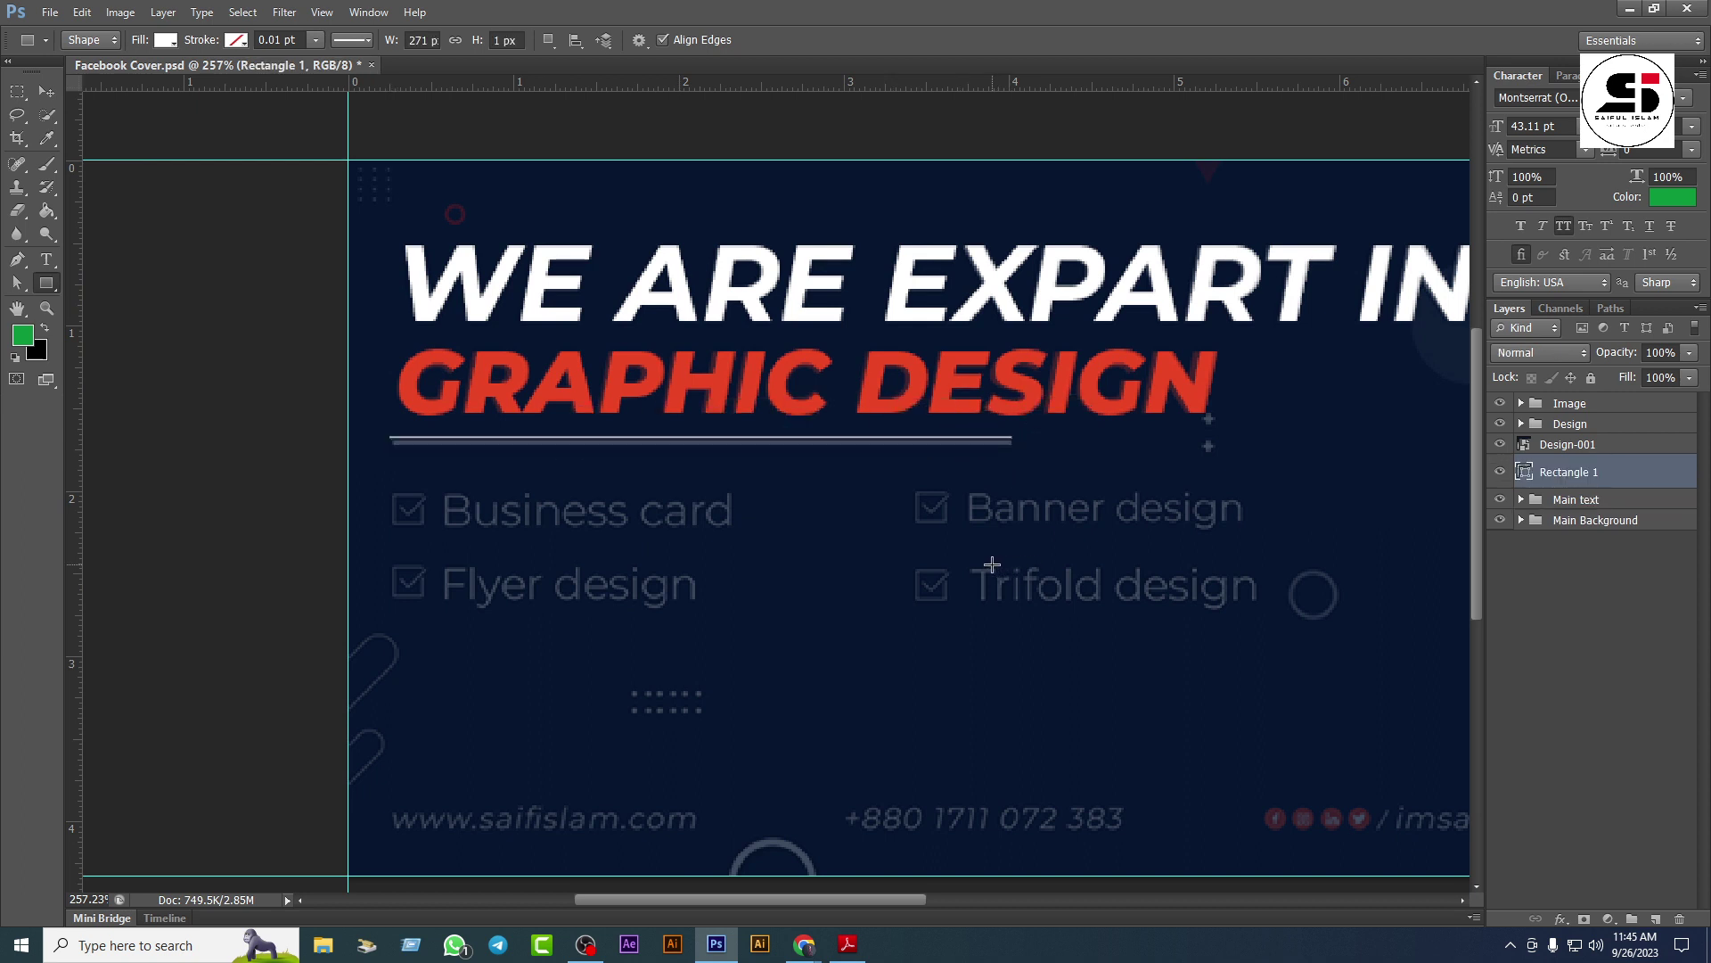
click(47, 96)
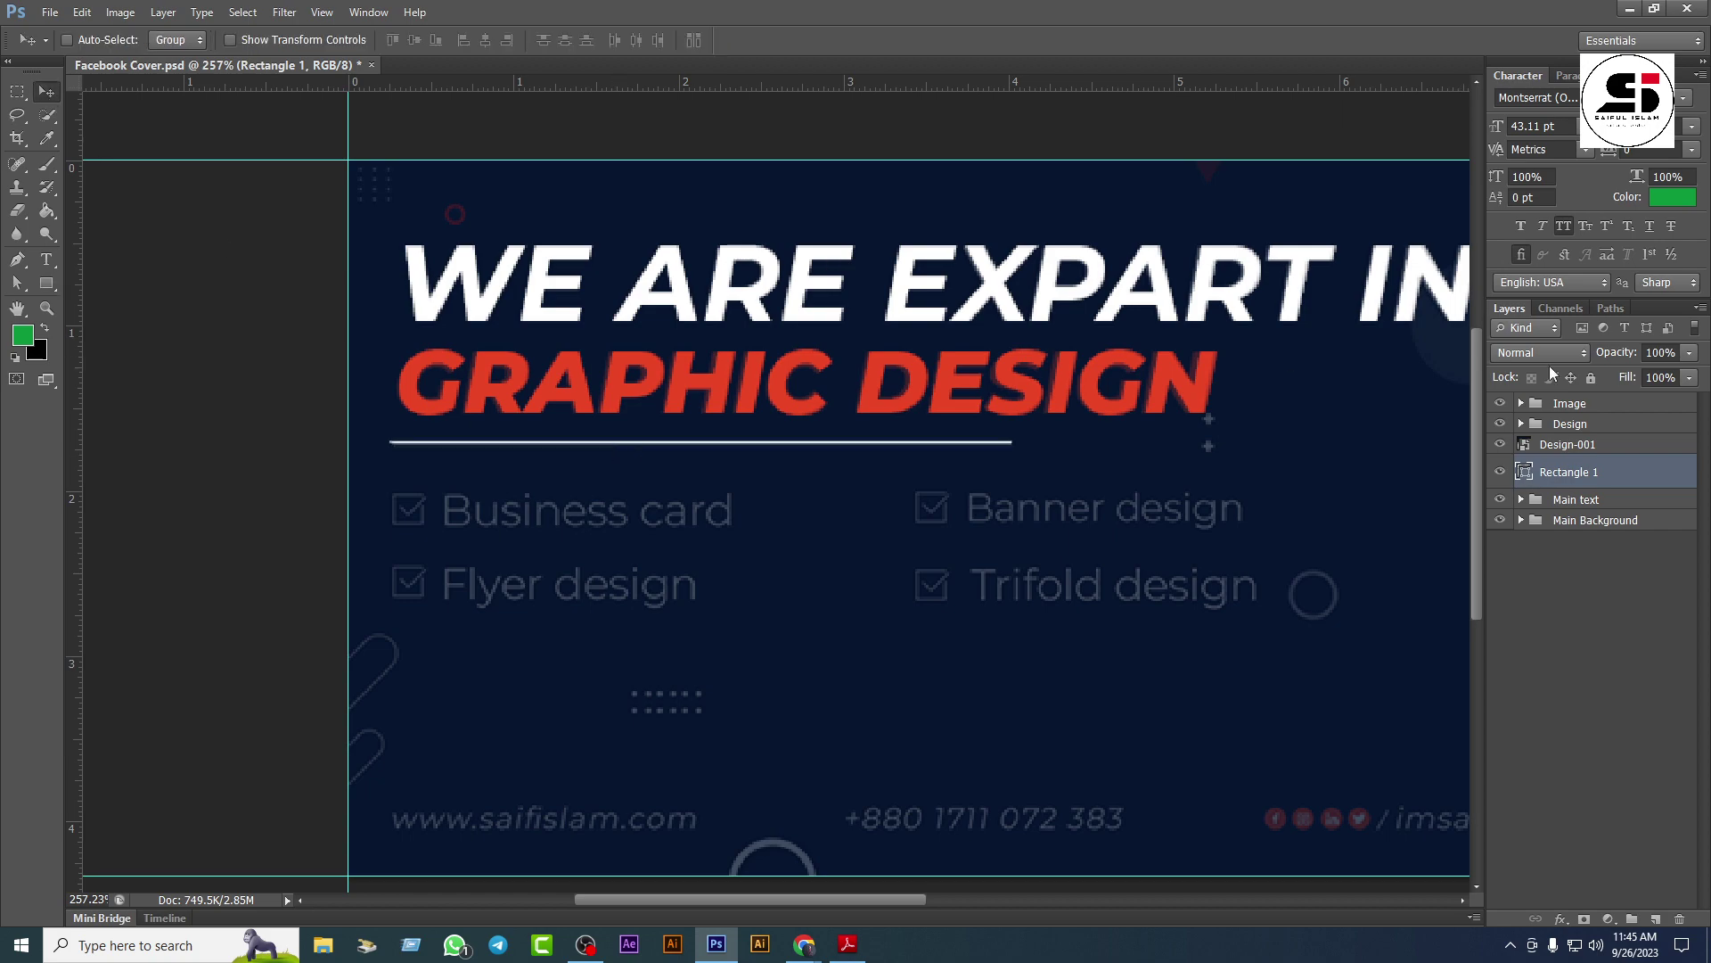
Step: Stretch the divider to 400% height and nudge it over the original line
scroll(851, 457, up, 5)
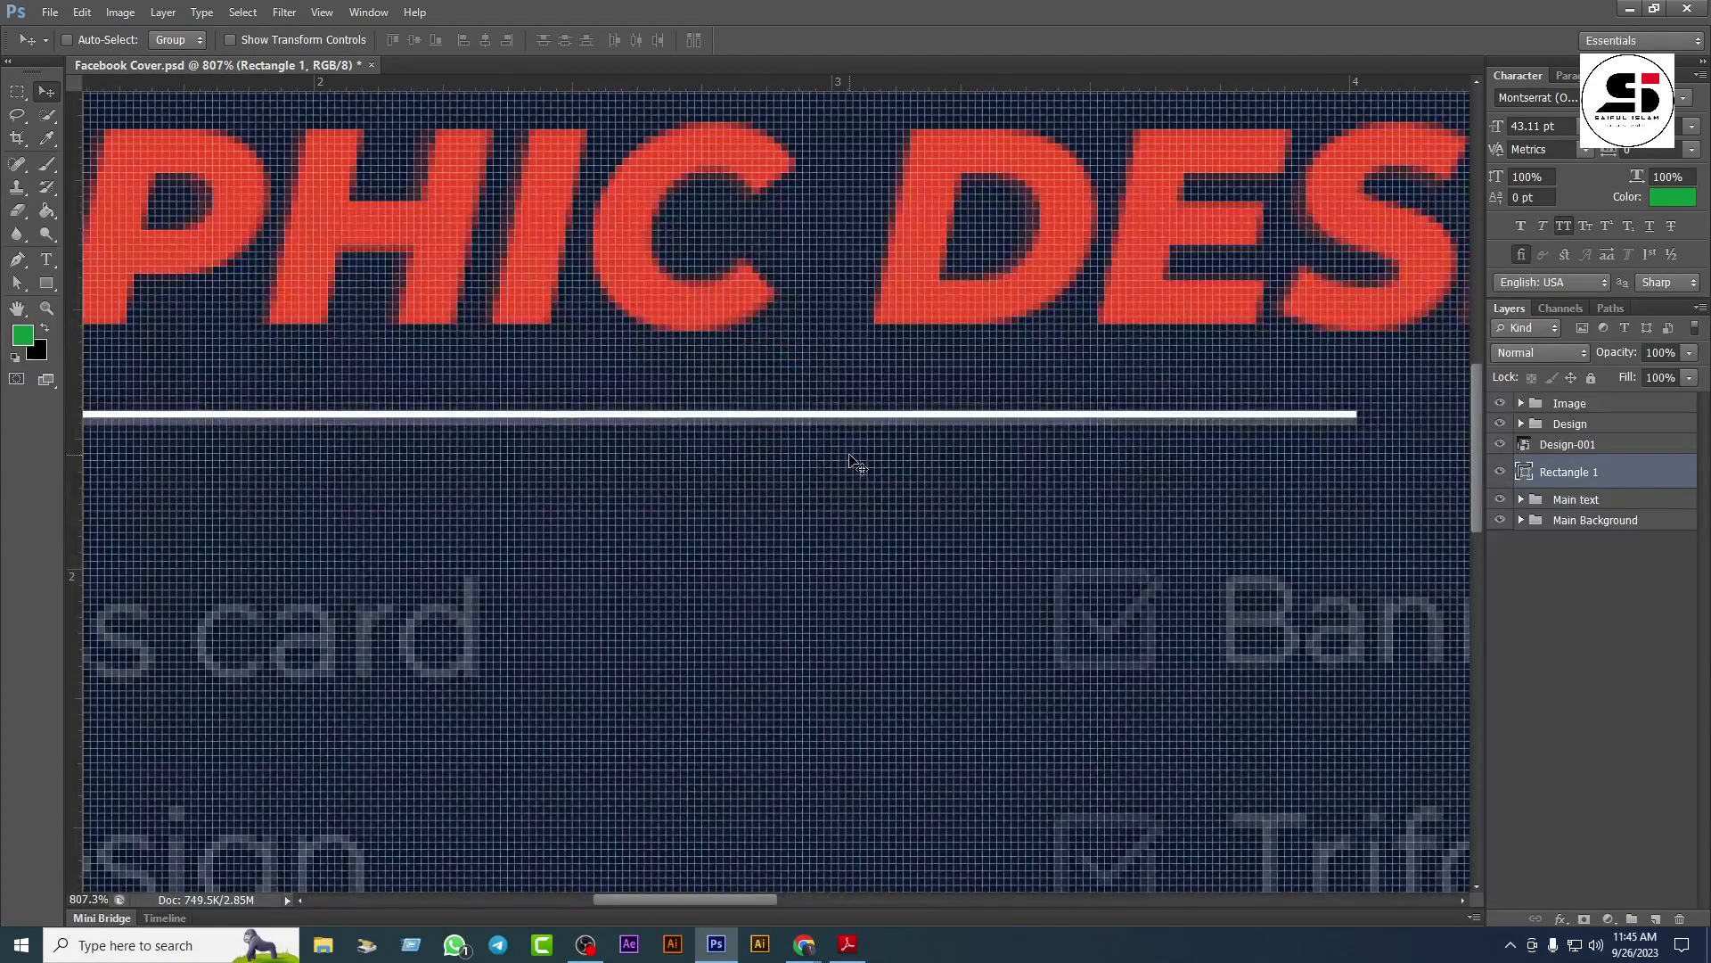
key(ctrl+t)
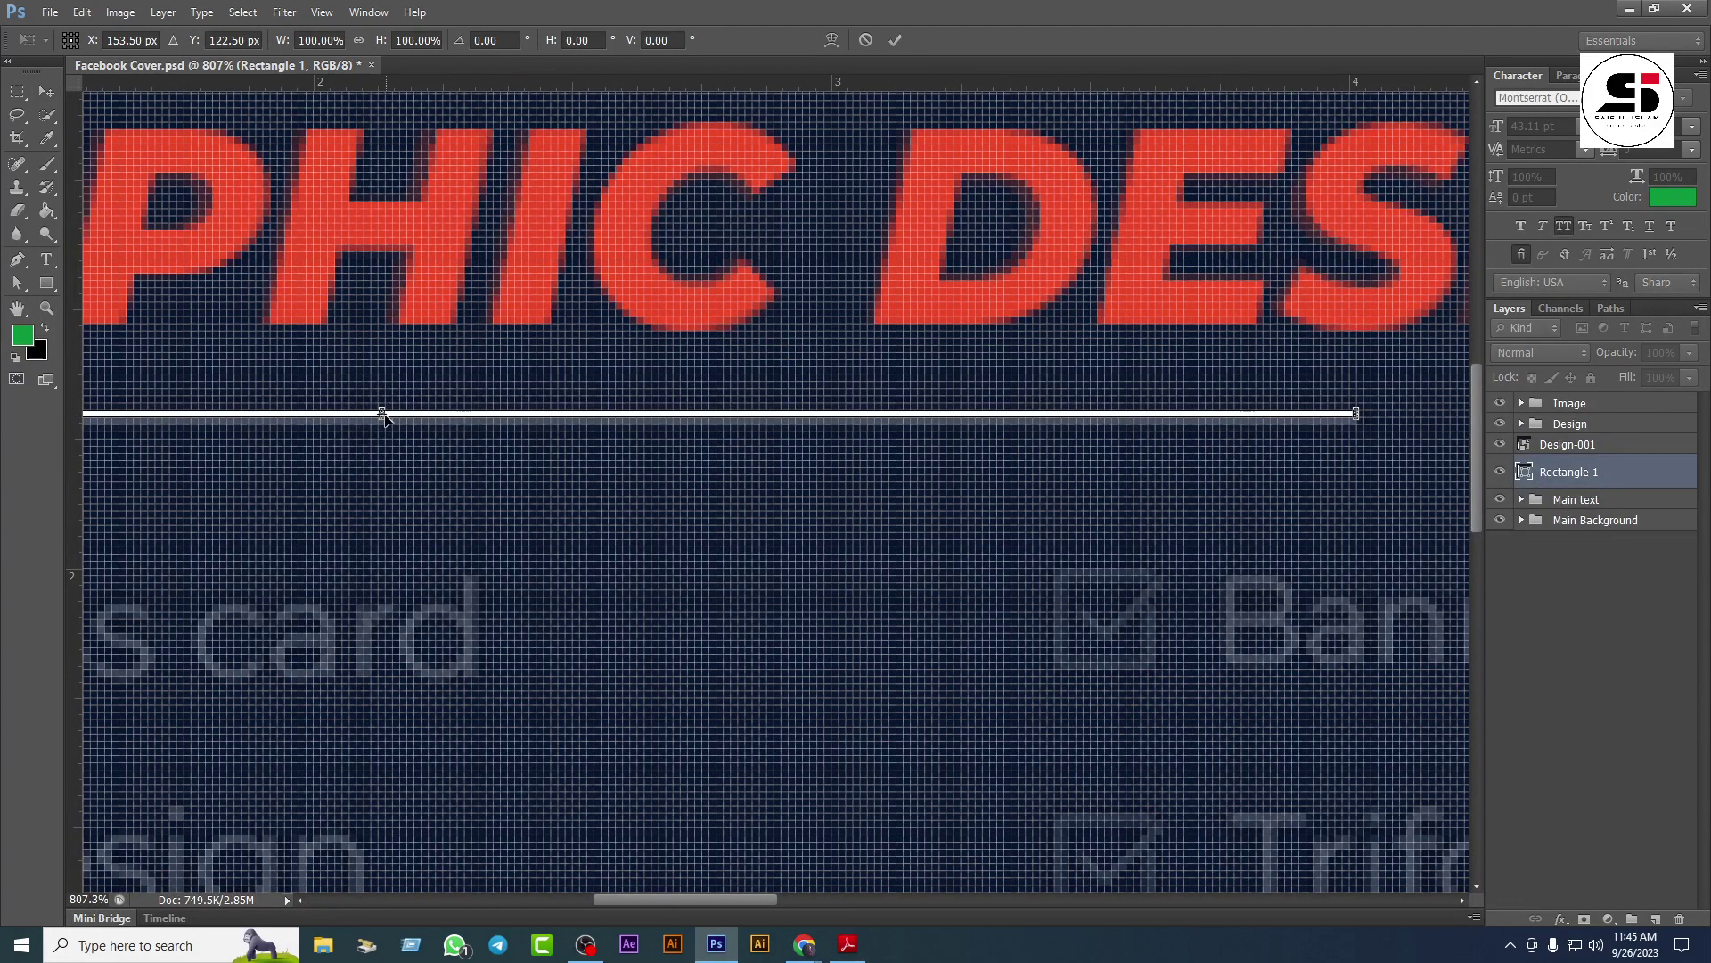
drag(381, 415, 381, 438)
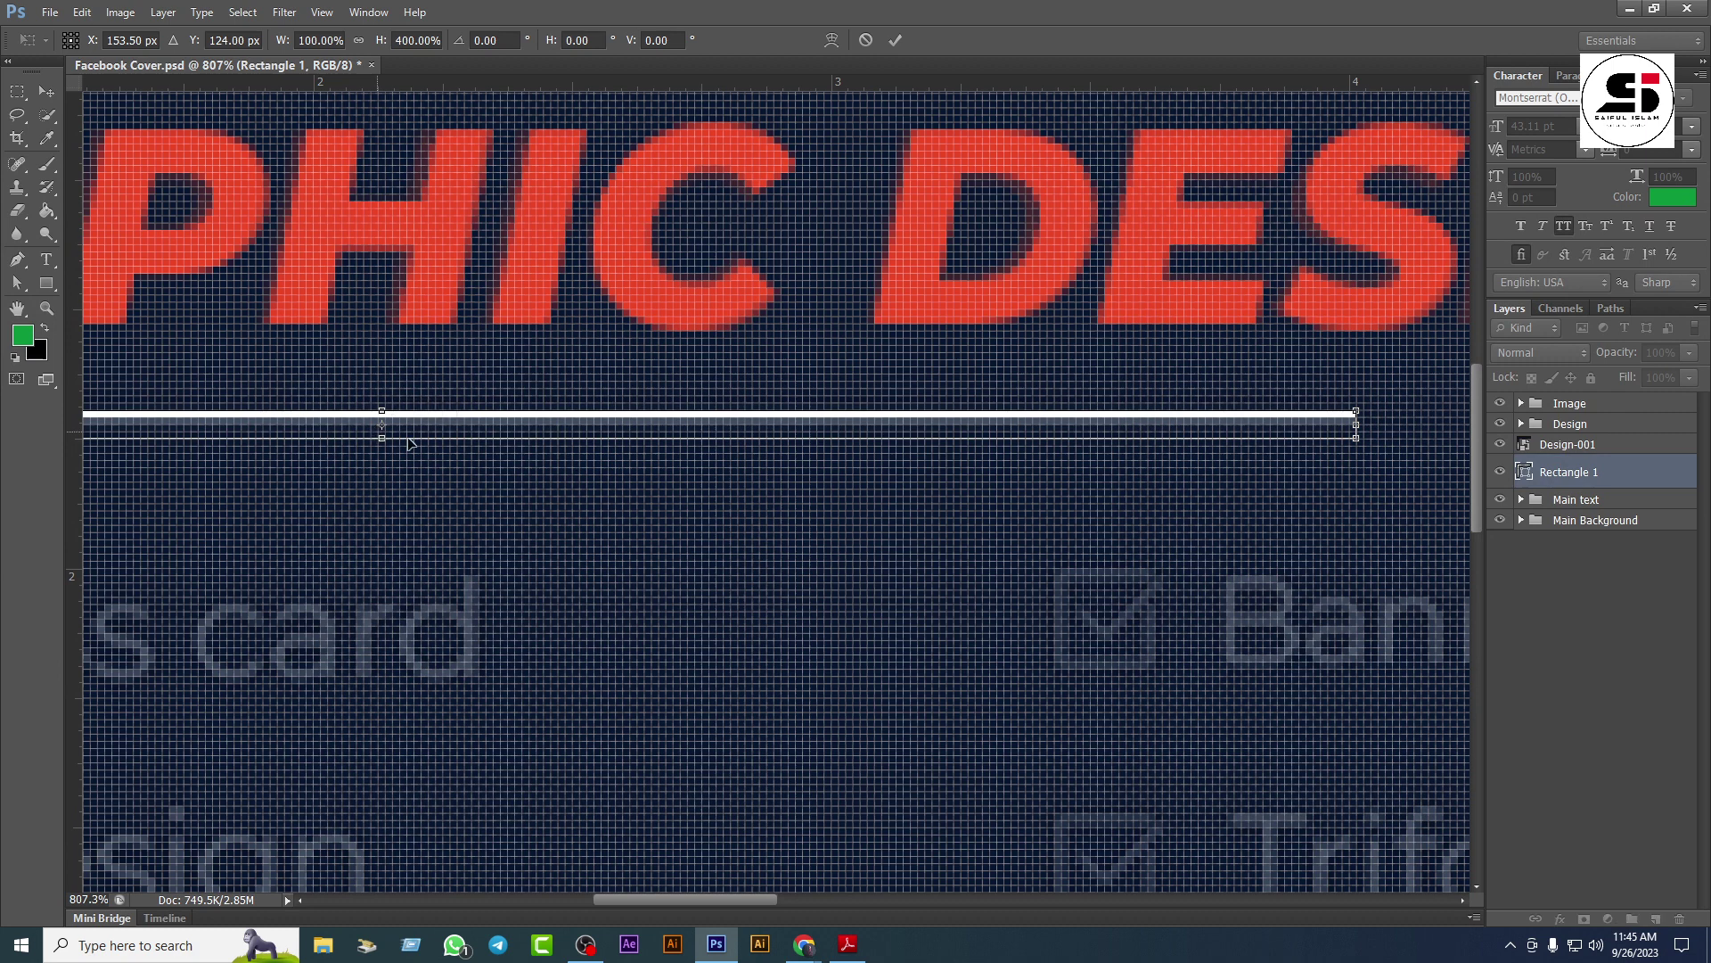
key(Return)
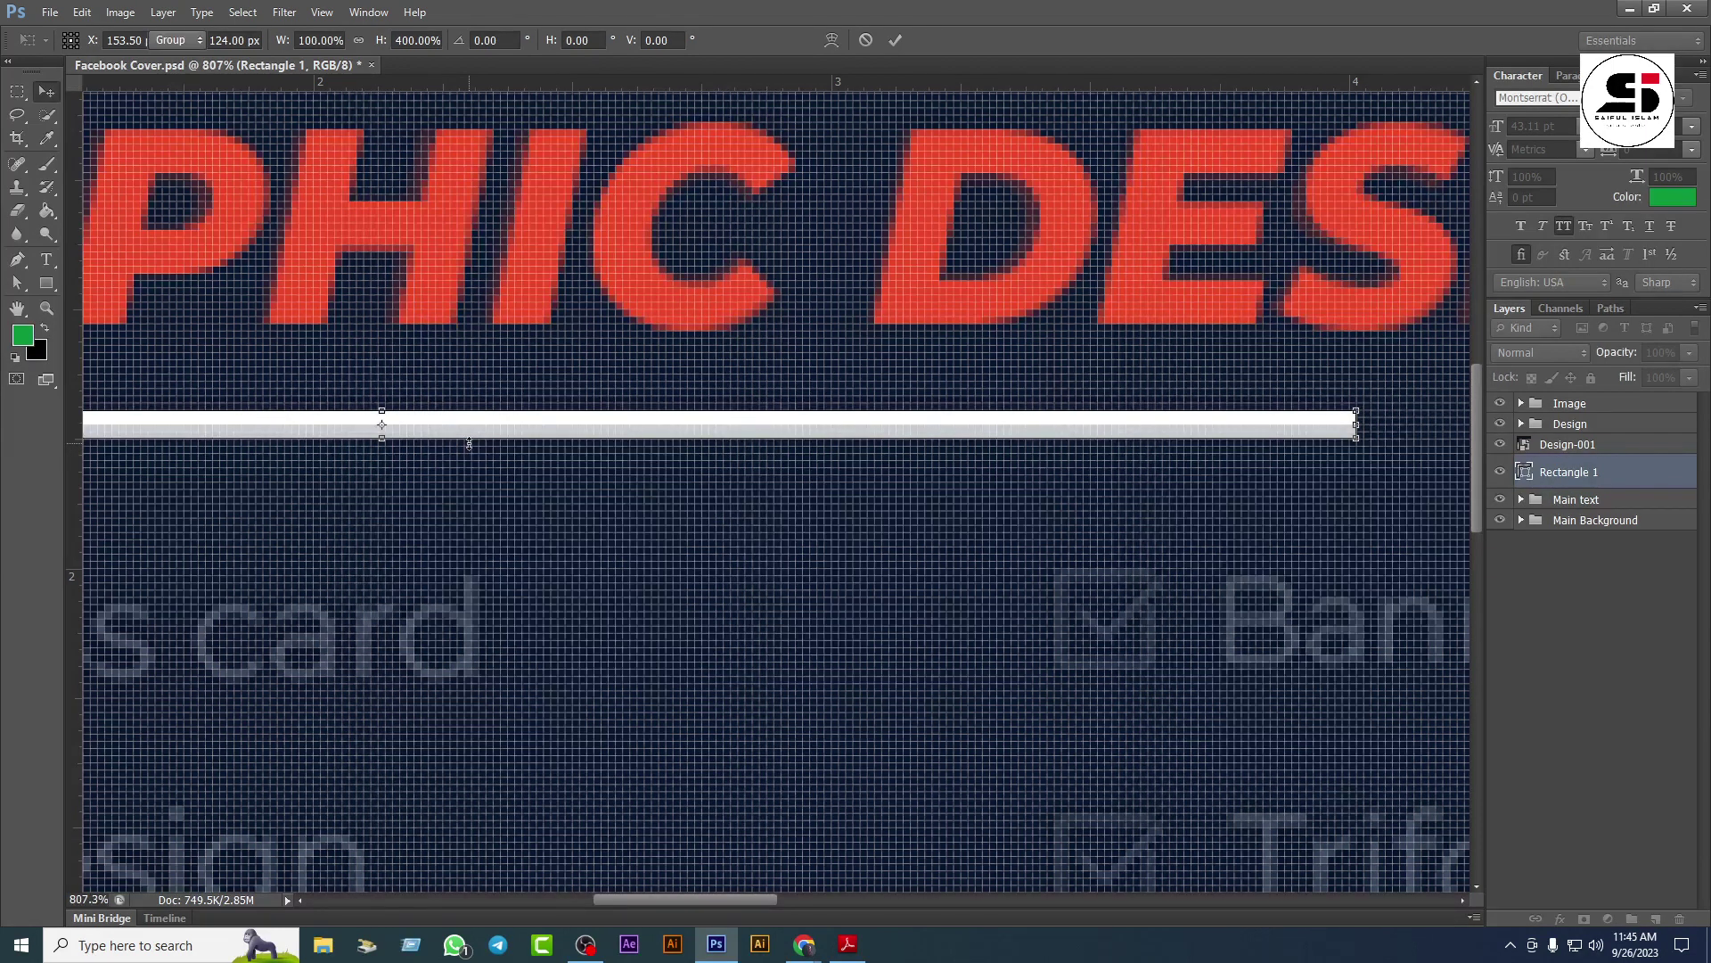
scroll(469, 450, down, 6)
scroll(468, 462, down, 2)
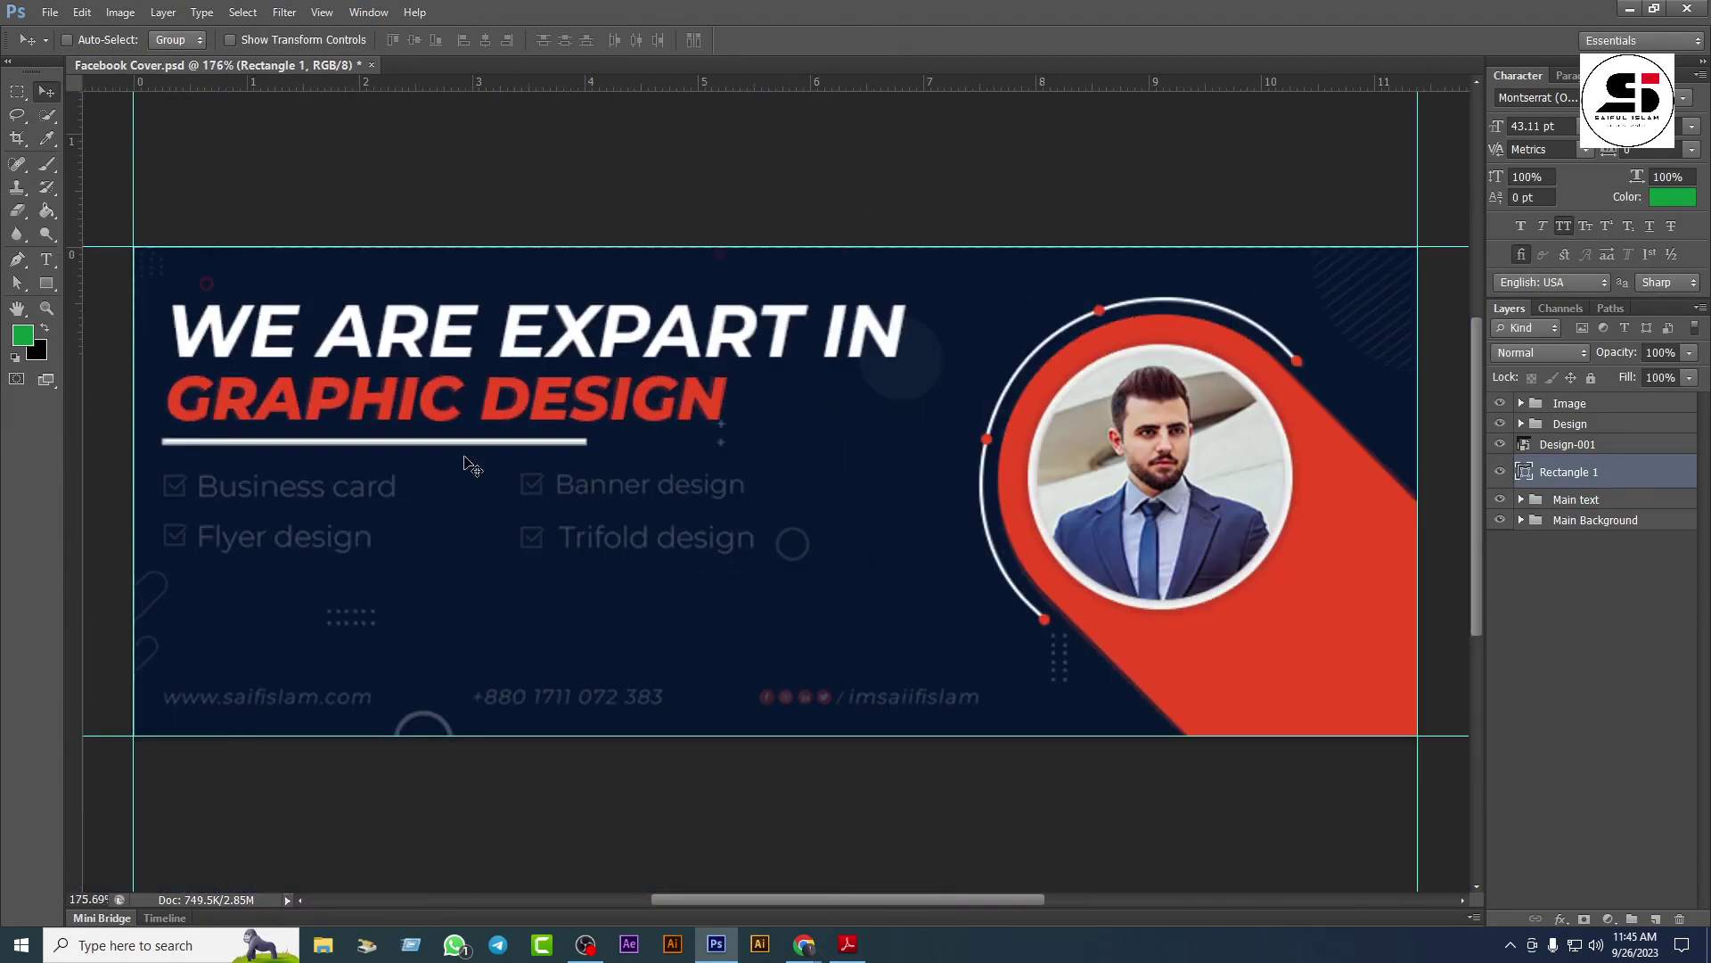
drag(496, 462, 503, 491)
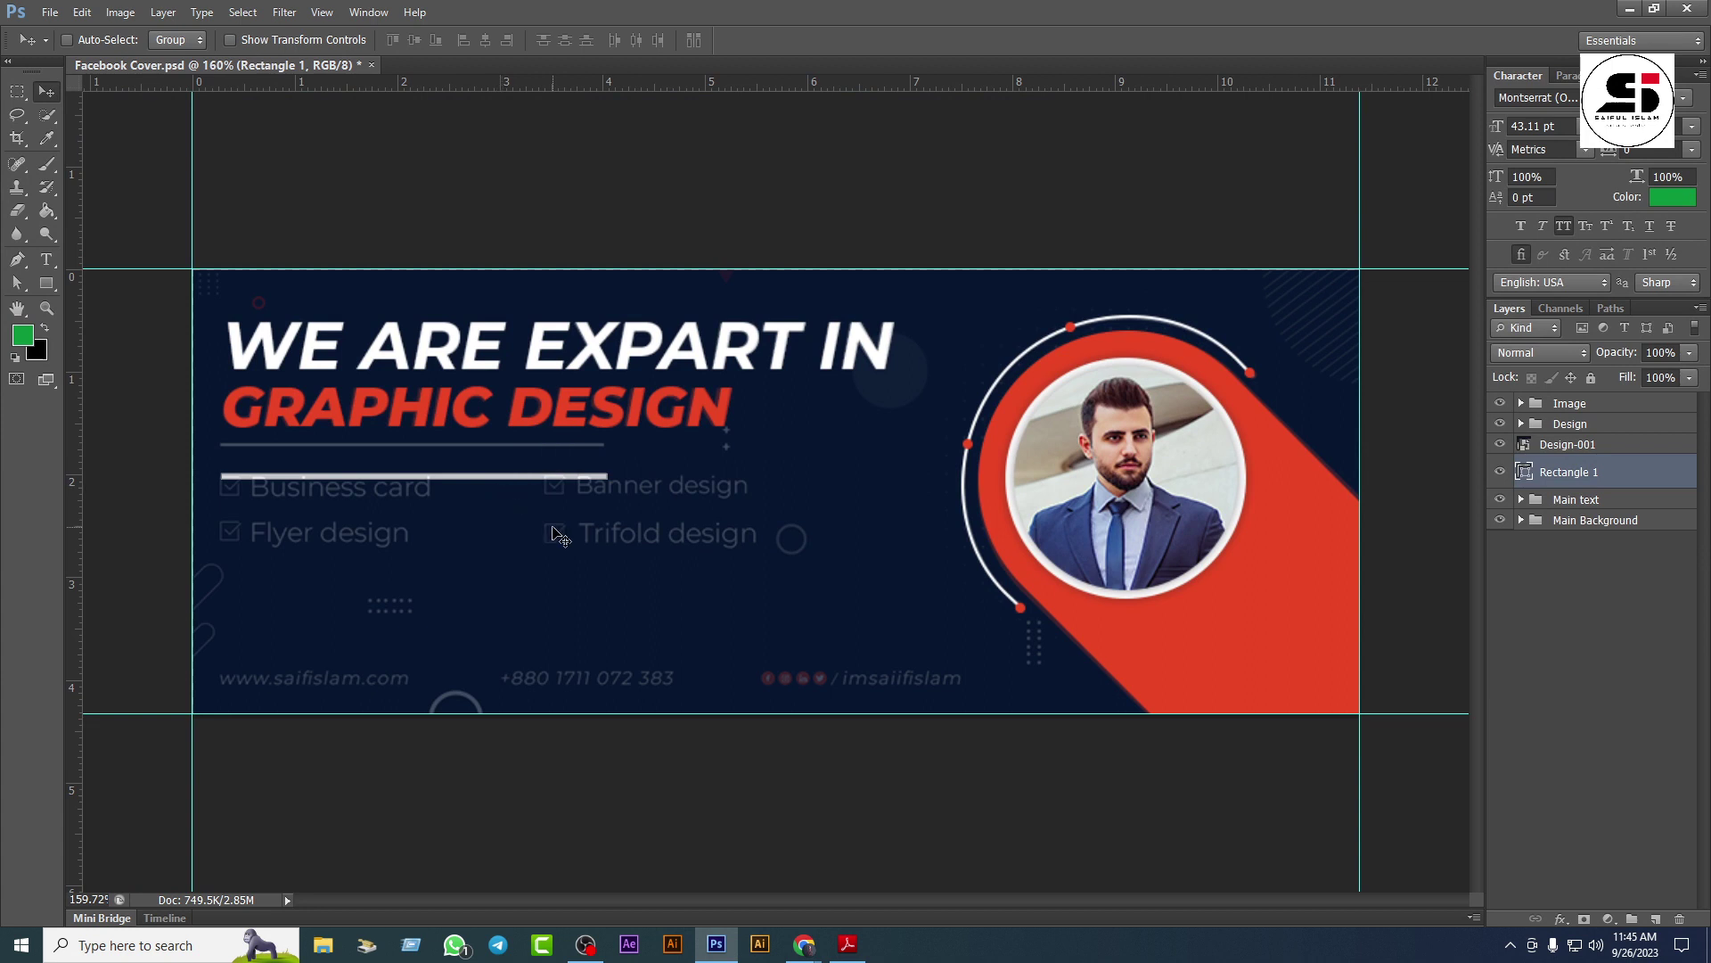
key(Up)
key(Up)
key(Up)
key(Up)
key(Up)
key(Up)
key(Up)
key(Up)
key(Up)
key(Up)
key(Up)
key(Up)
key(Up)
key(Up)
key(Up)
key(Up)
key(Up)
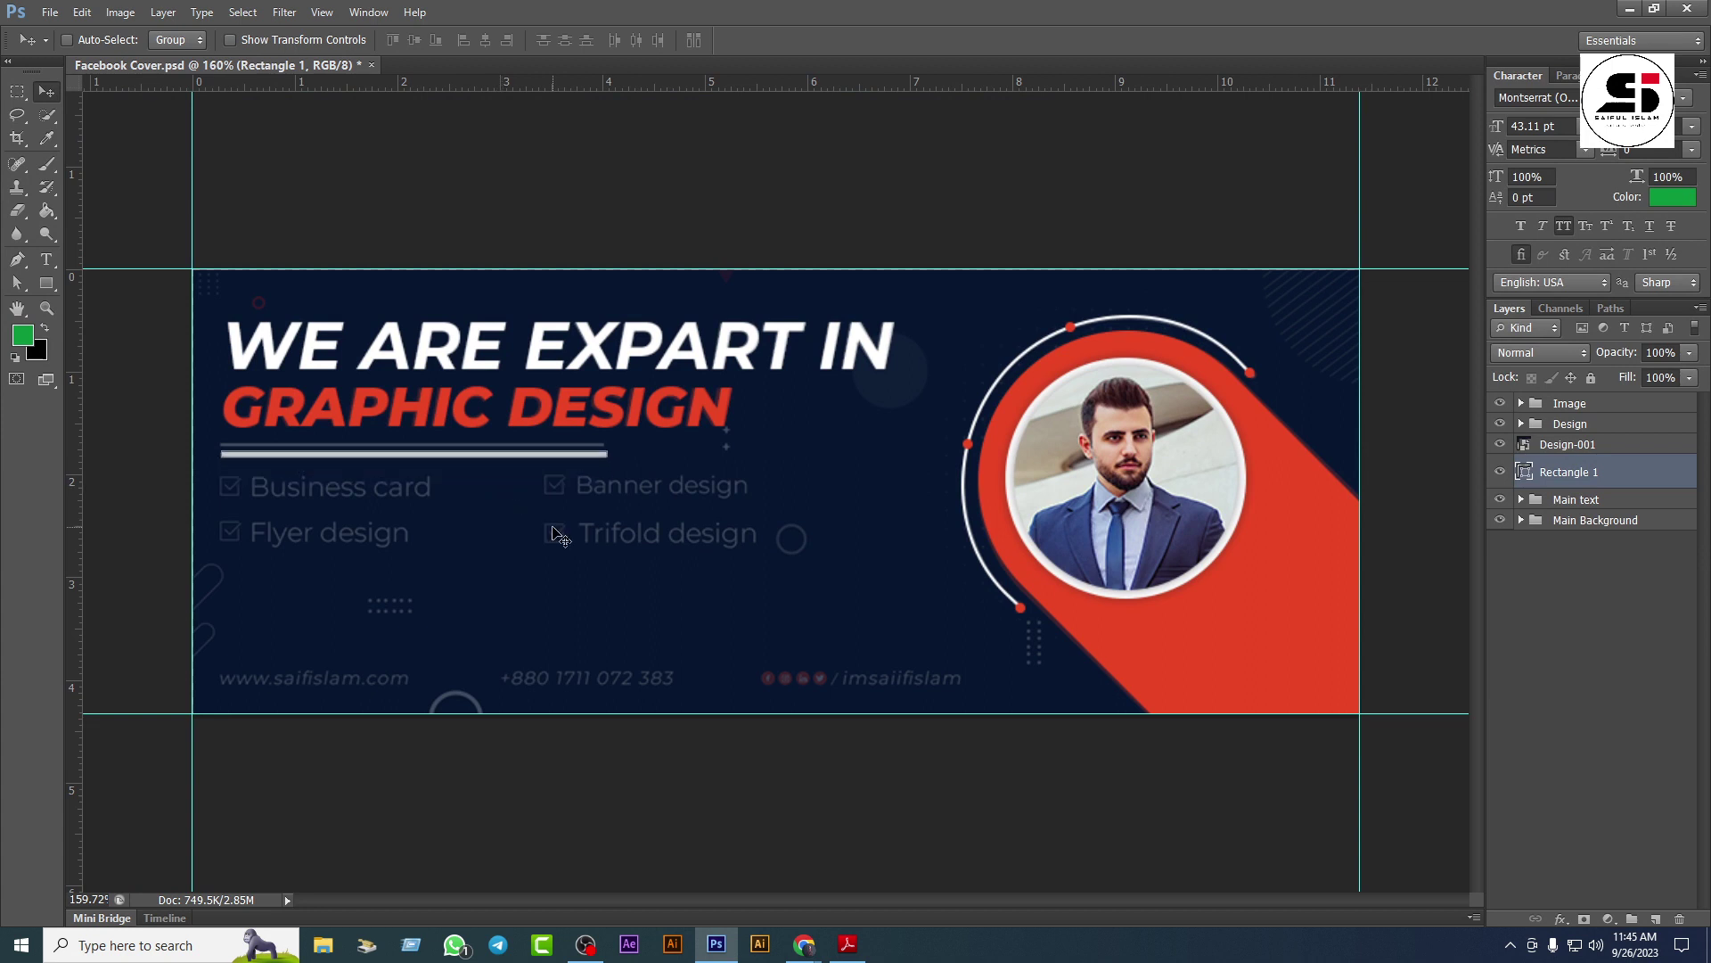
key(Up)
key(Up)
key(Up)
key(Up)
key(Up)
key(Up)
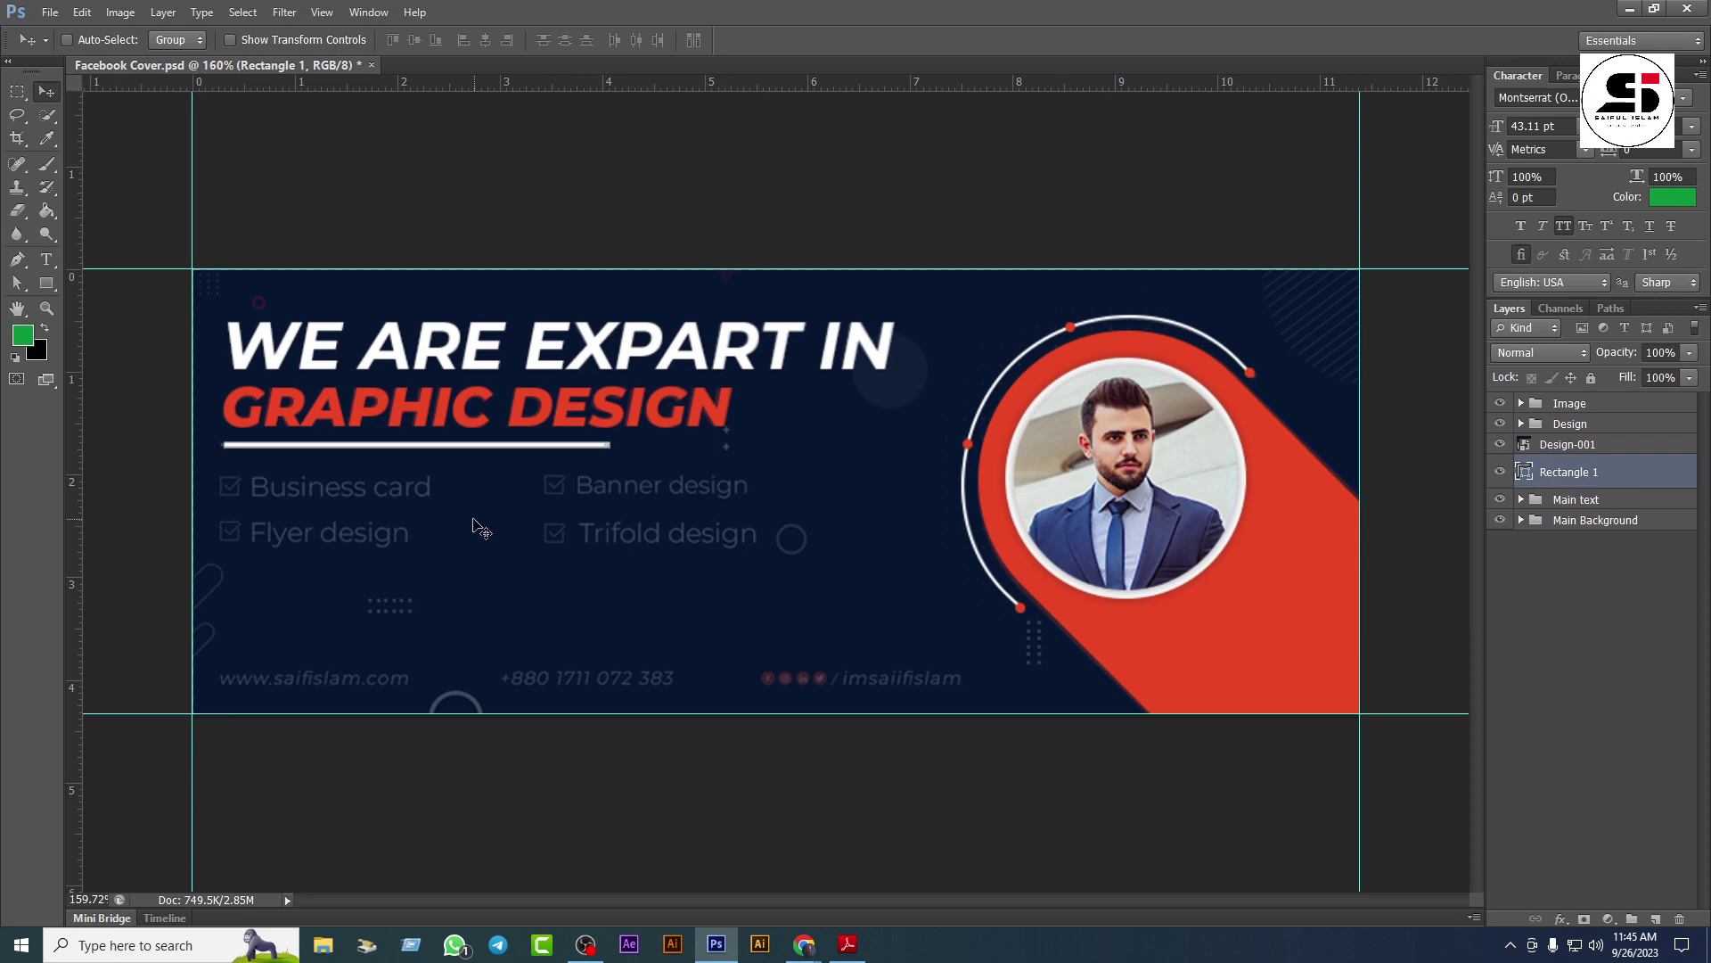
key(Left)
key(Left)
Step: Bring up the Chrome window with the 'official man image' results
scroll(363, 554, up, 4)
drag(667, 538, 431, 484)
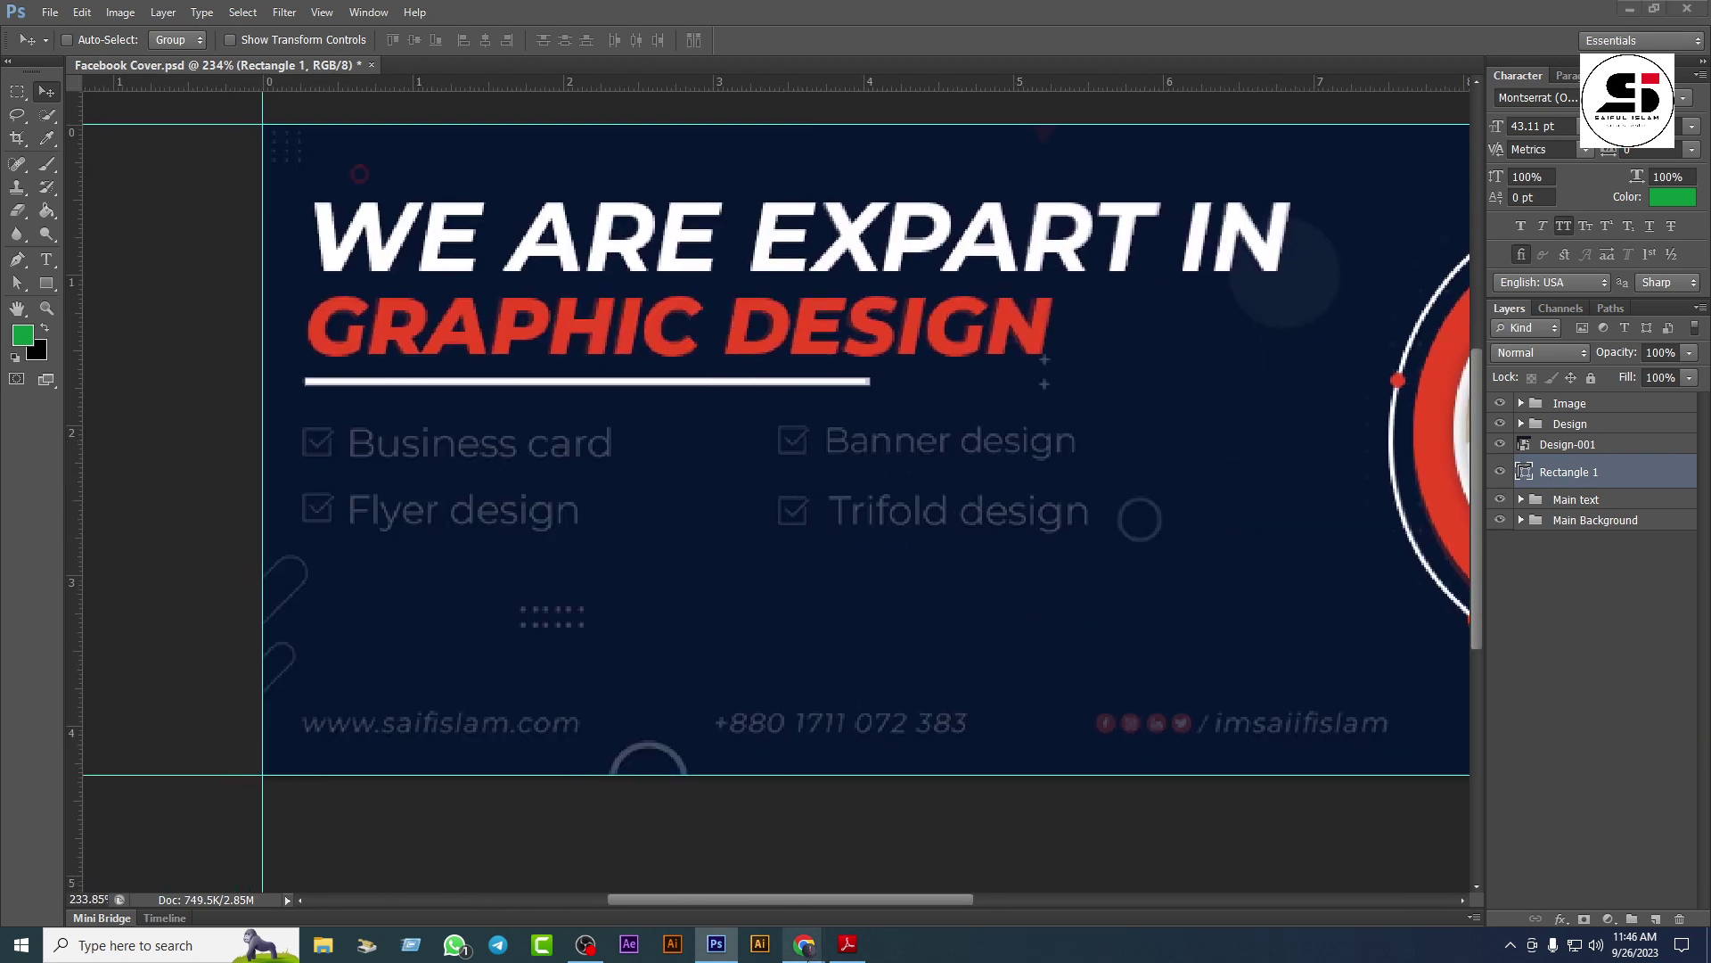
mouse_move(804, 944)
click(718, 818)
Step: Search Google for 'flaticon' from the address bar and open the Flaticon site
click(320, 15)
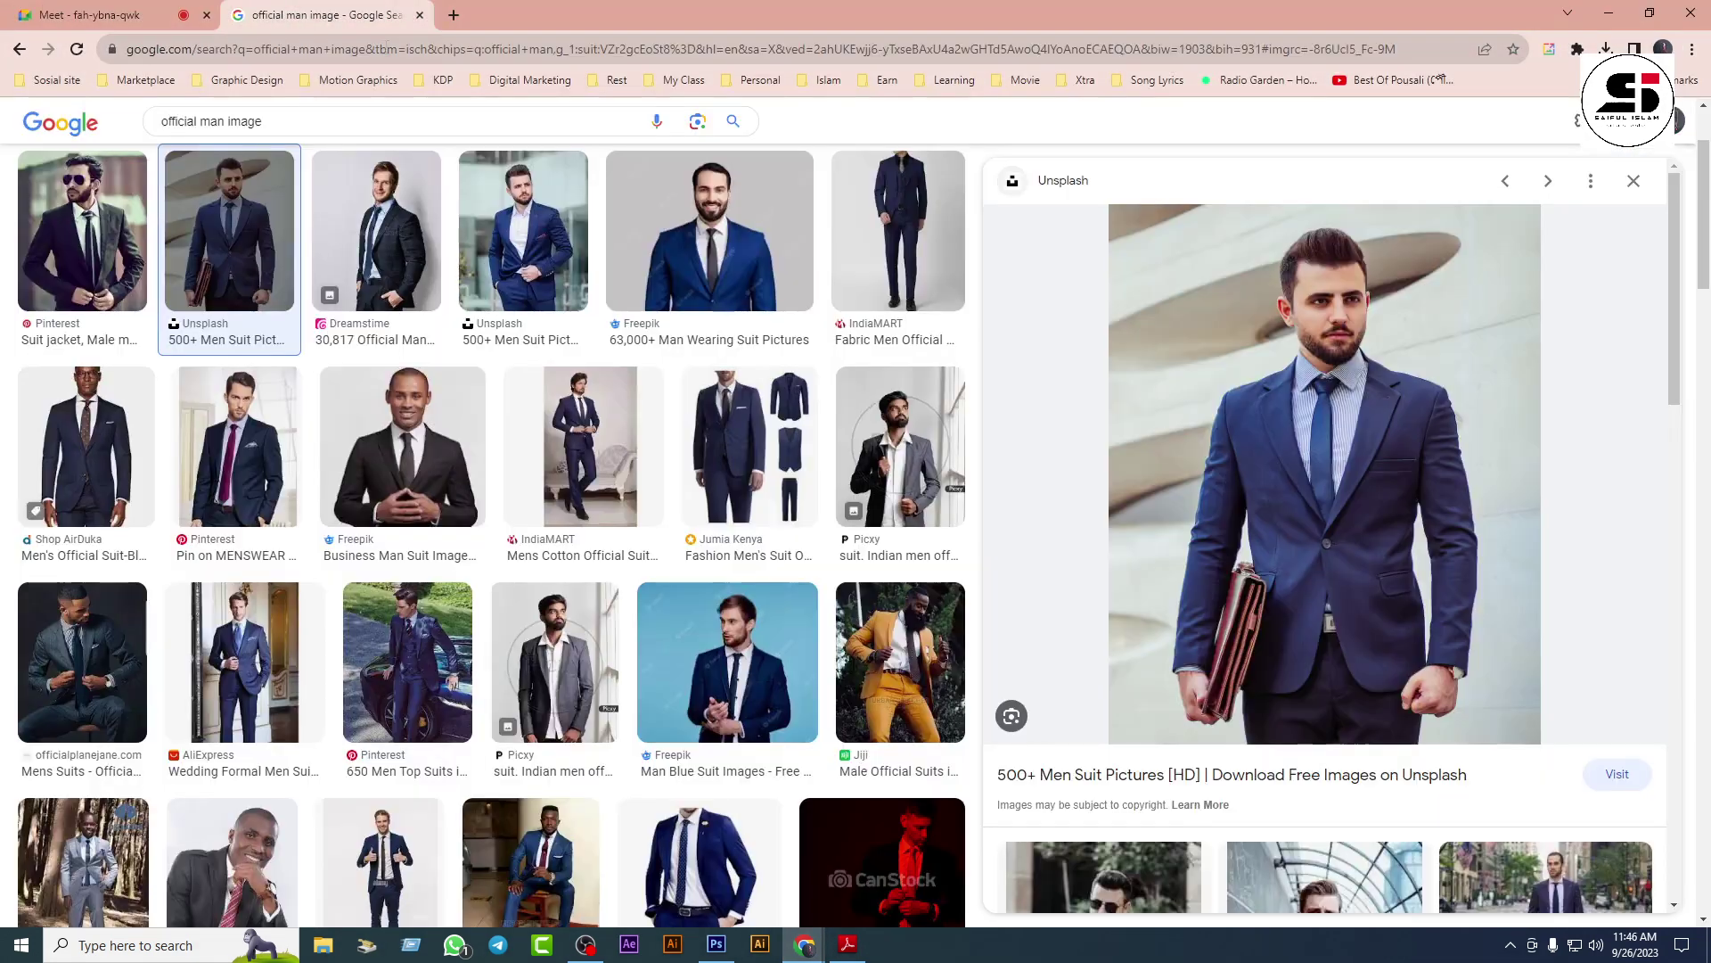
click(404, 50)
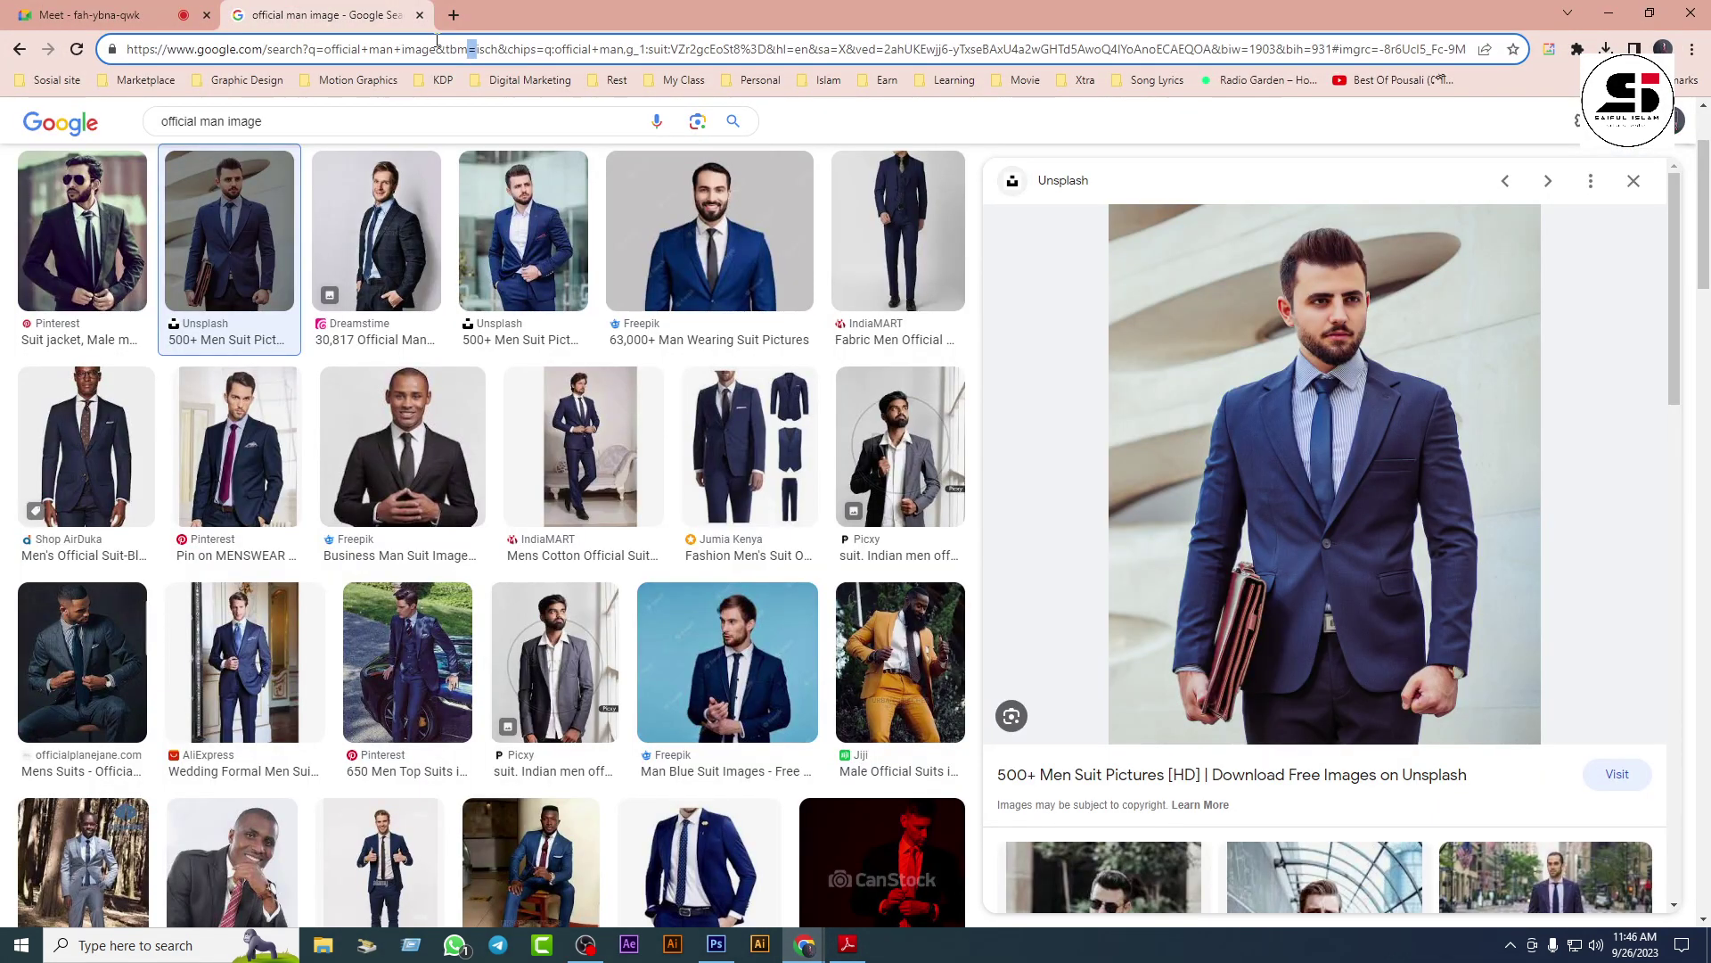
key(ctrl+a)
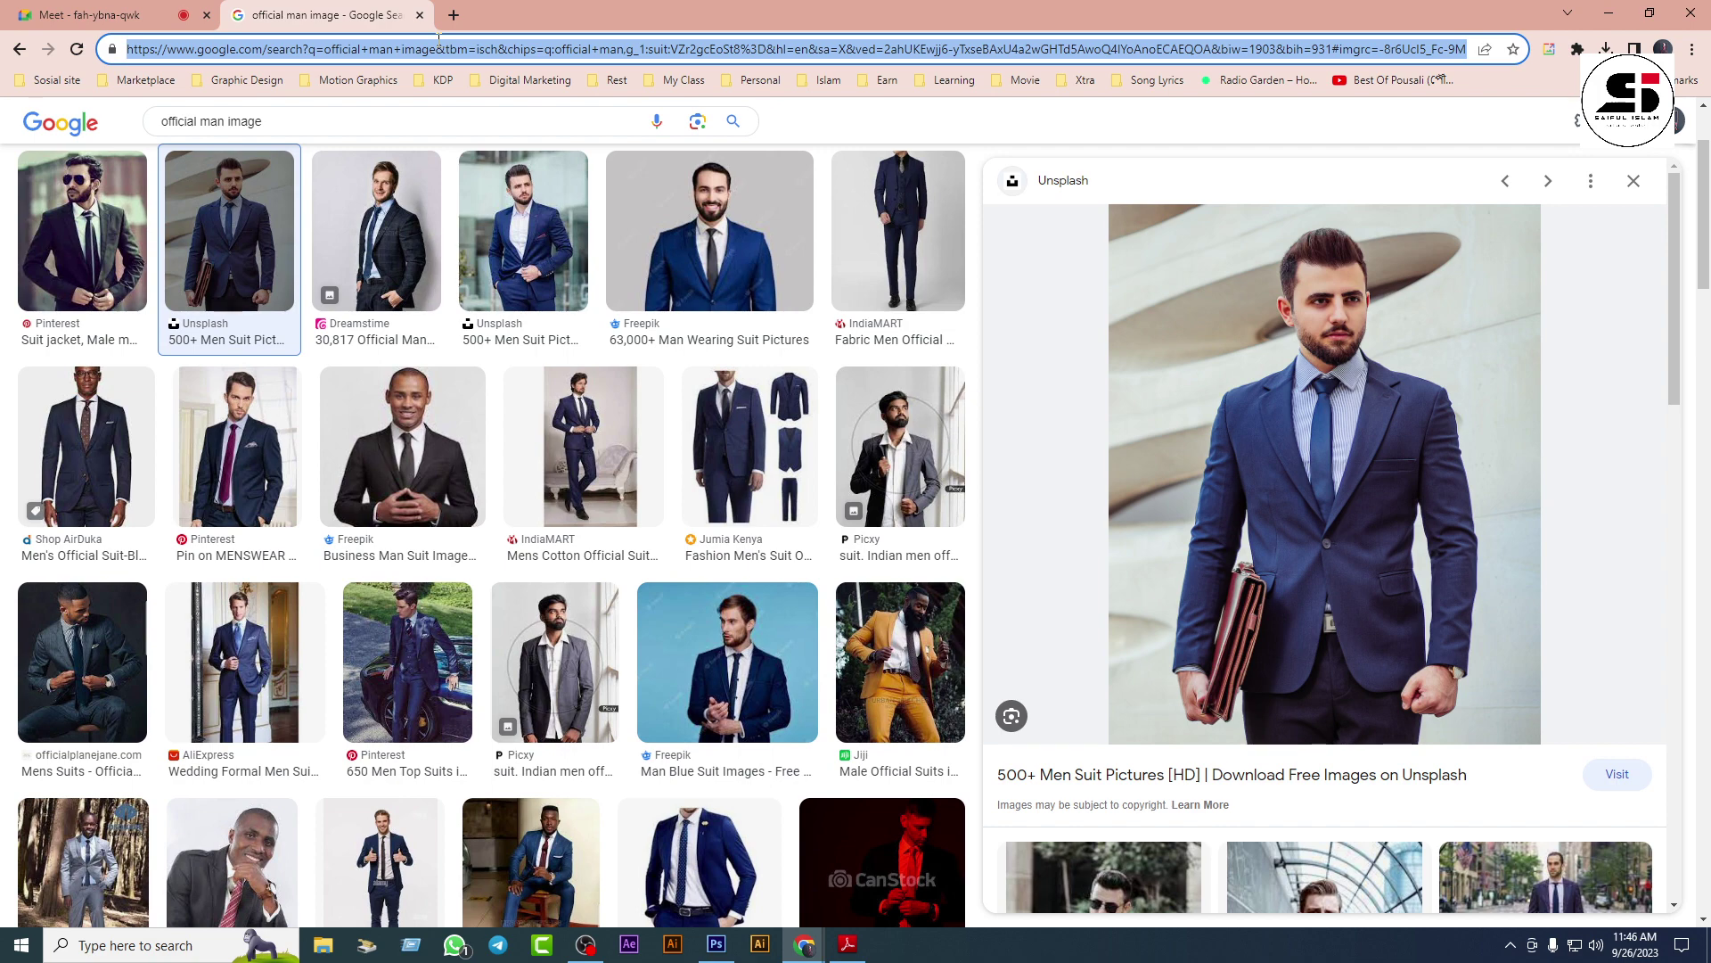
text(fla)
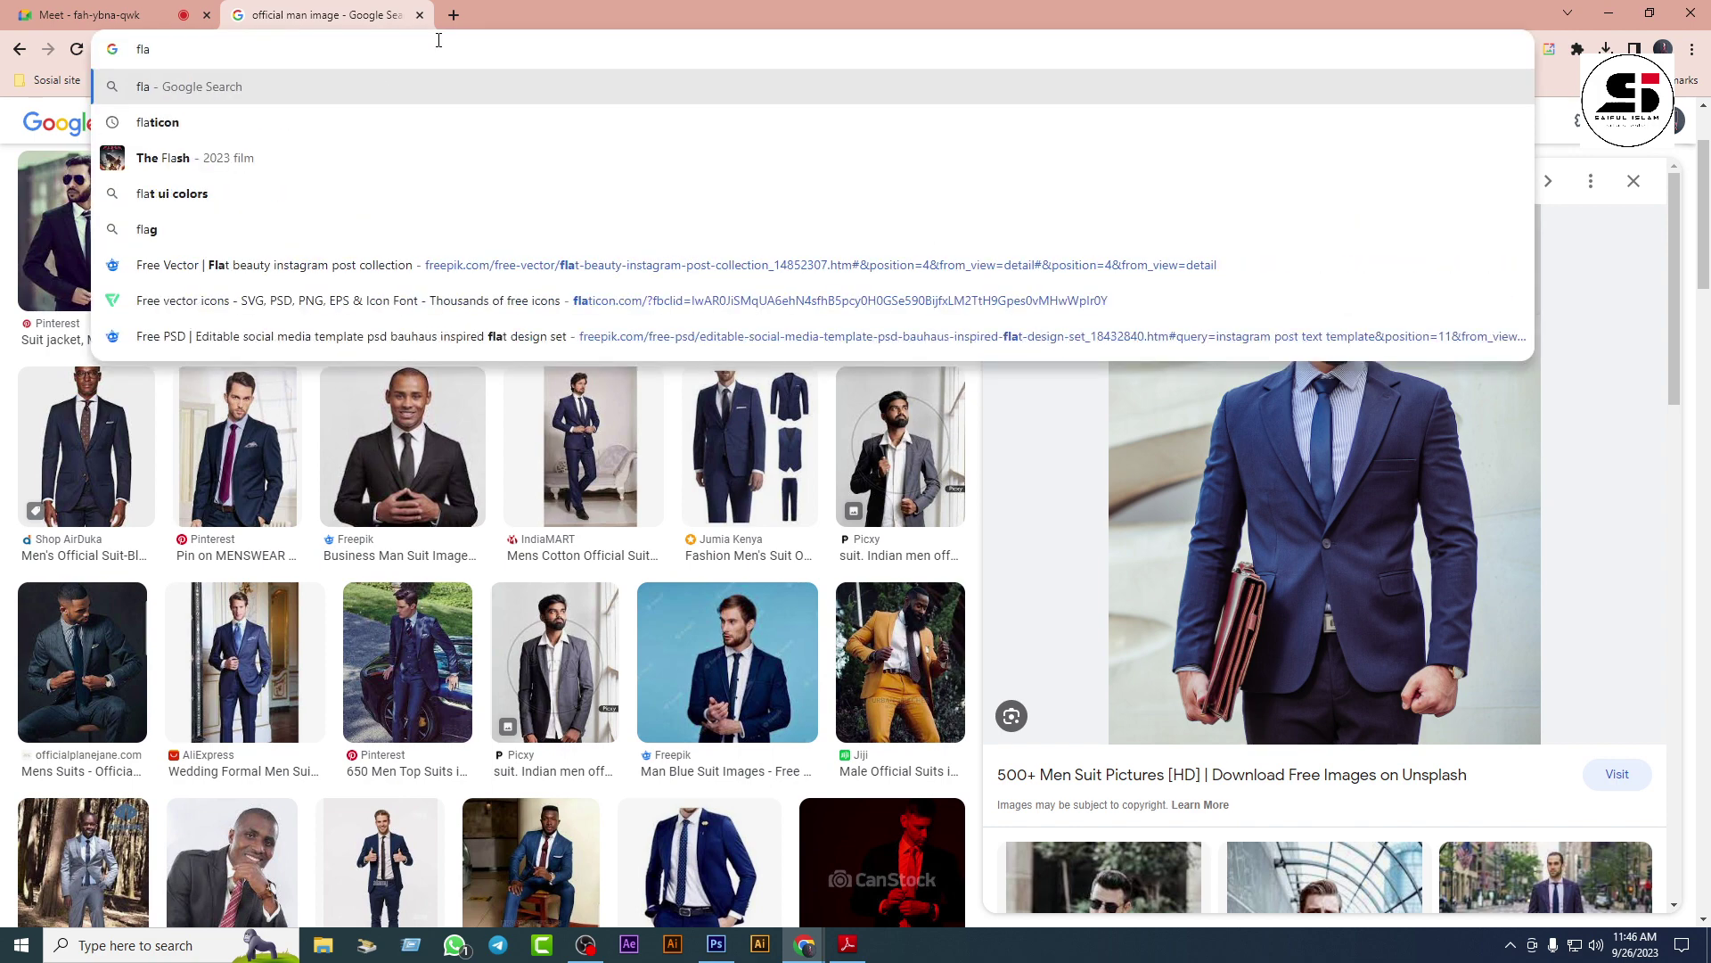
click(181, 132)
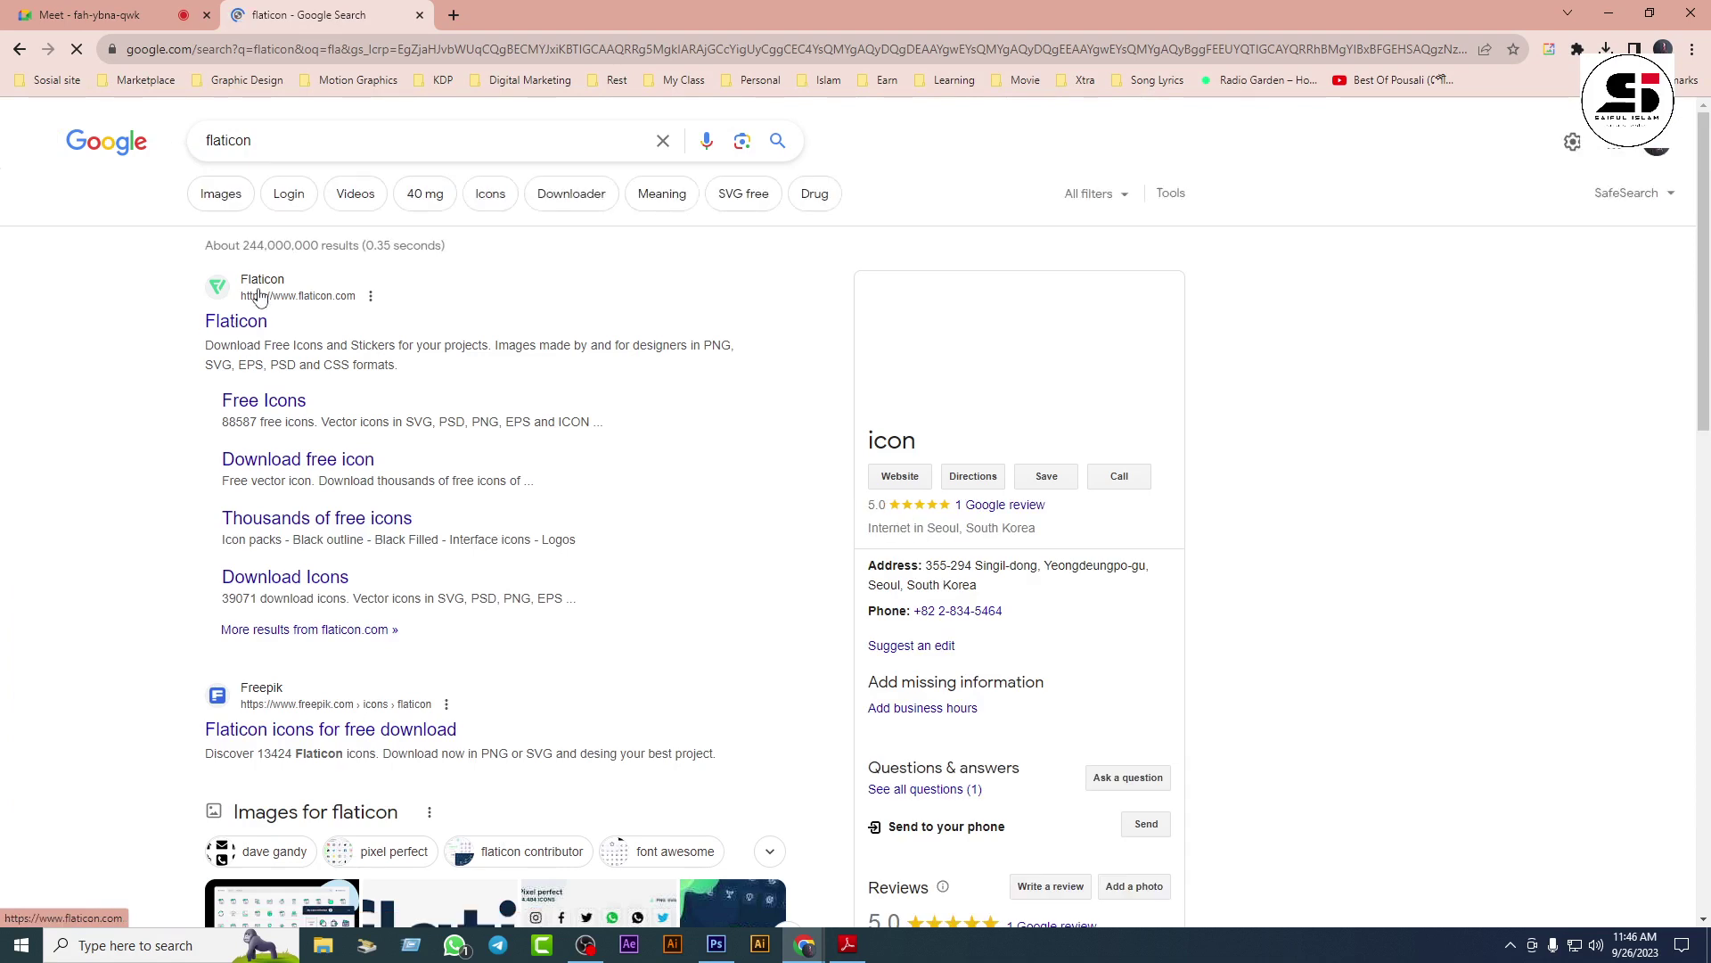
click(259, 288)
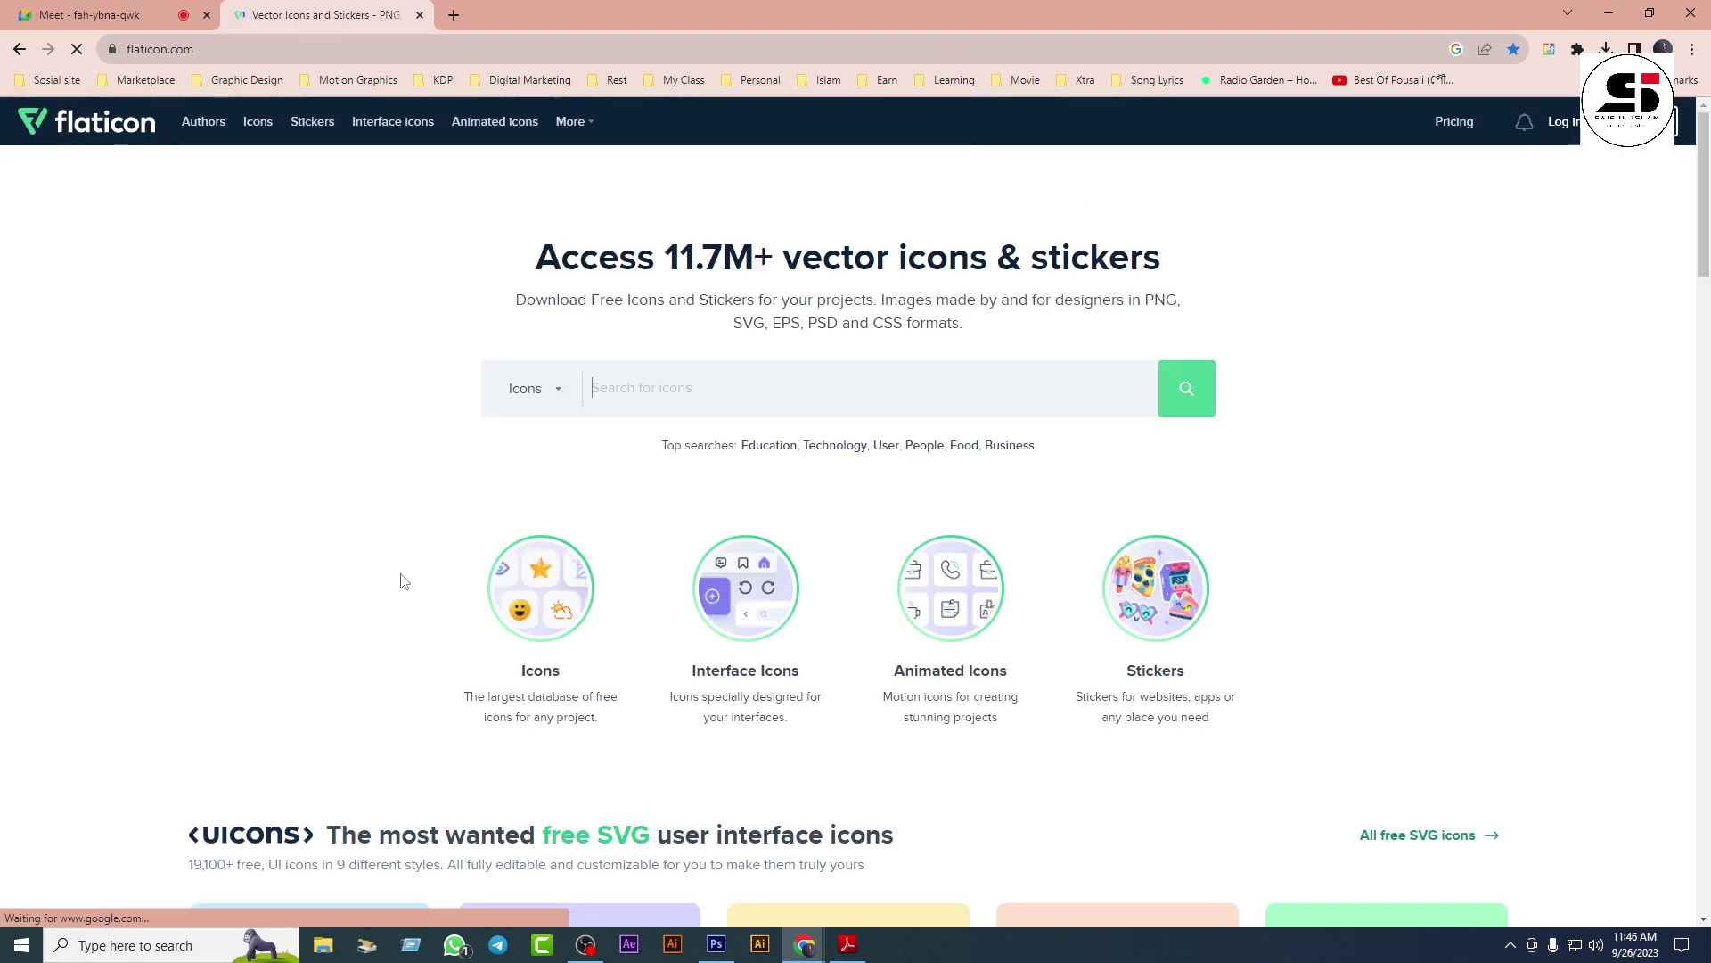
Step: Search Flaticon for 'check mark' and download the square checkbox icon as a free PNG
click(879, 382)
text(ch)
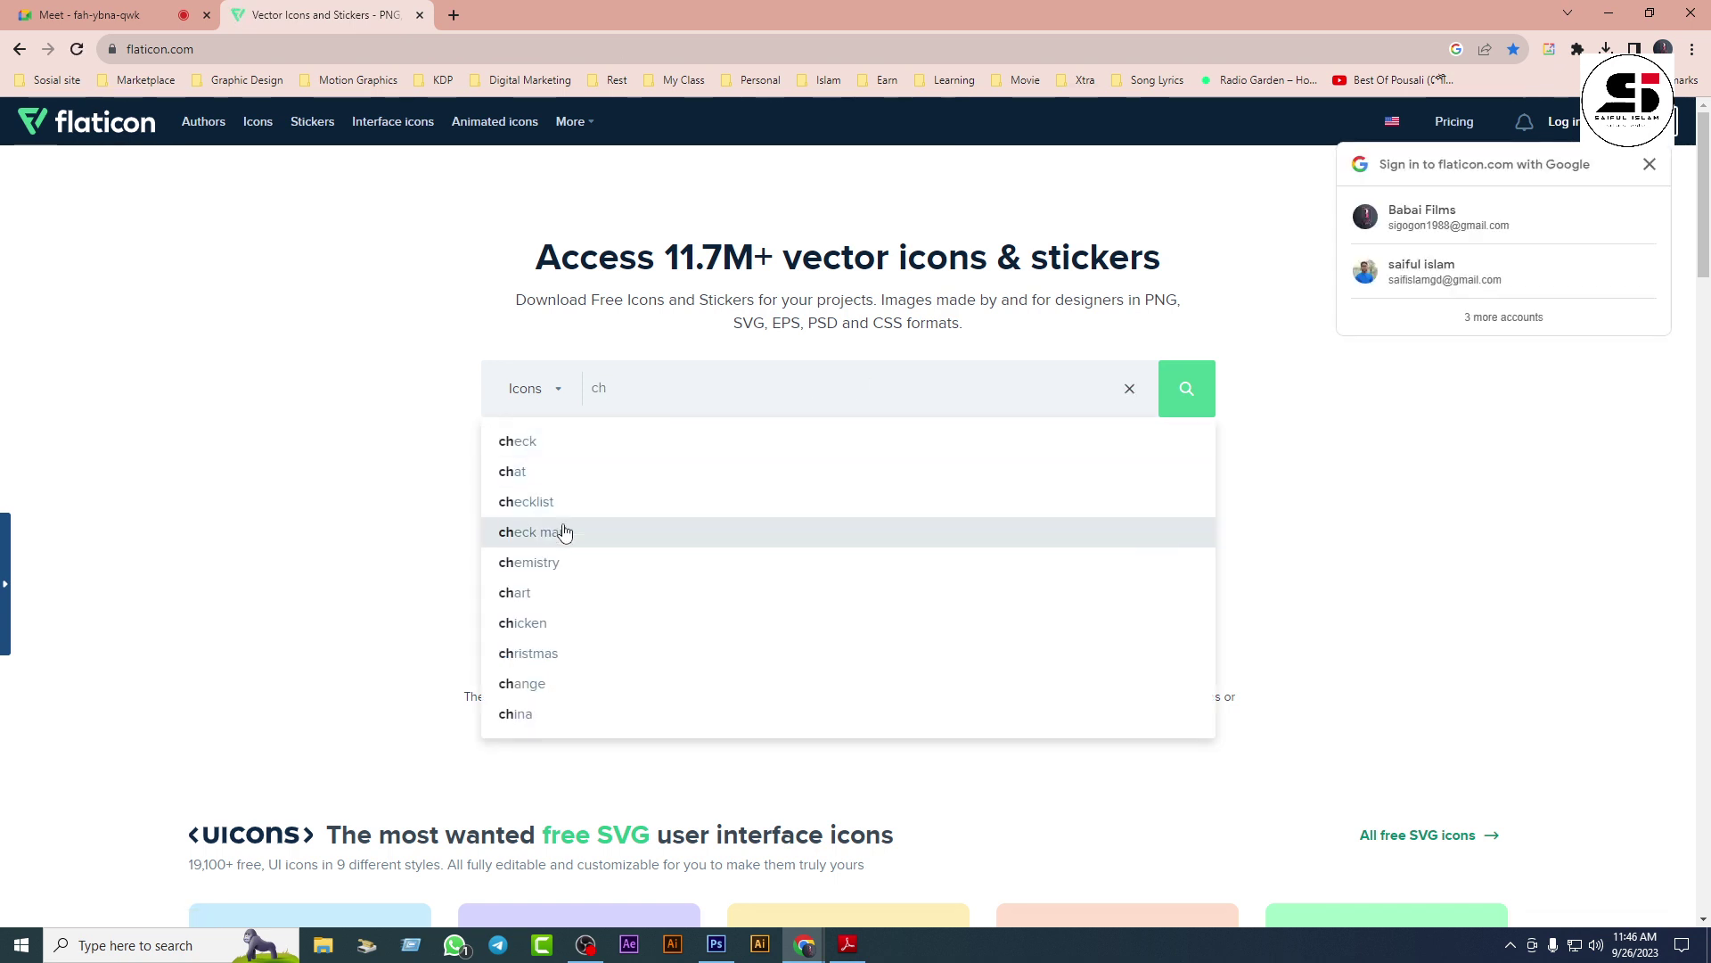
click(564, 532)
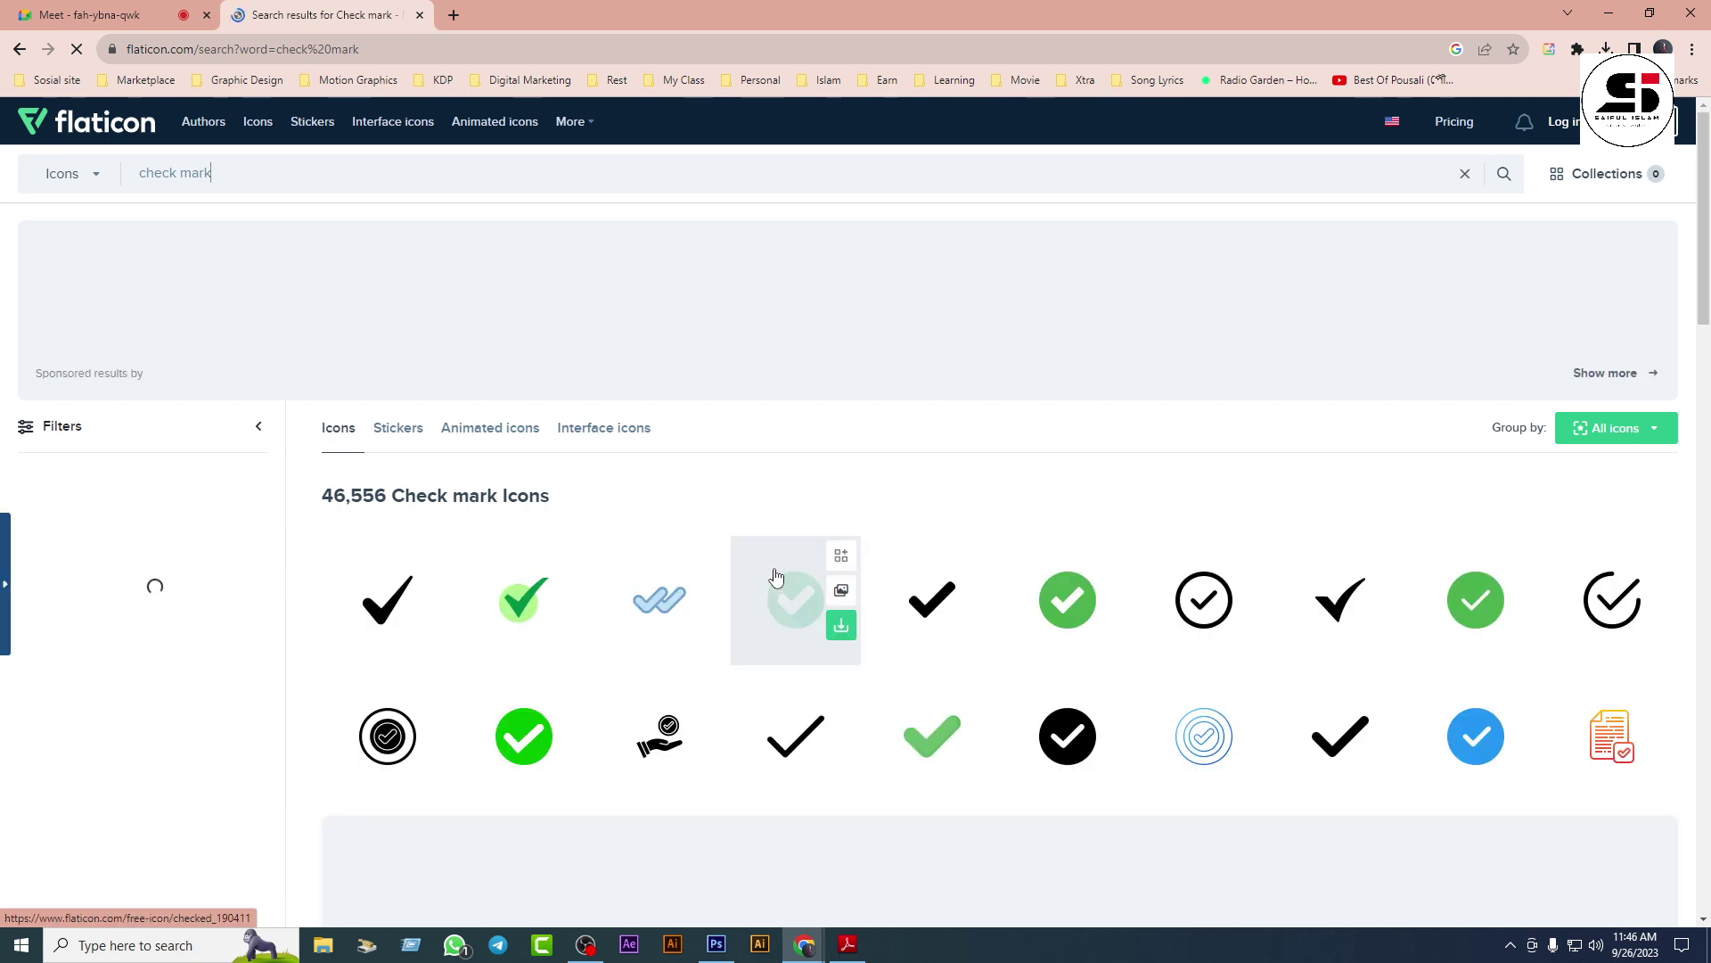
scroll(776, 577, down, 9)
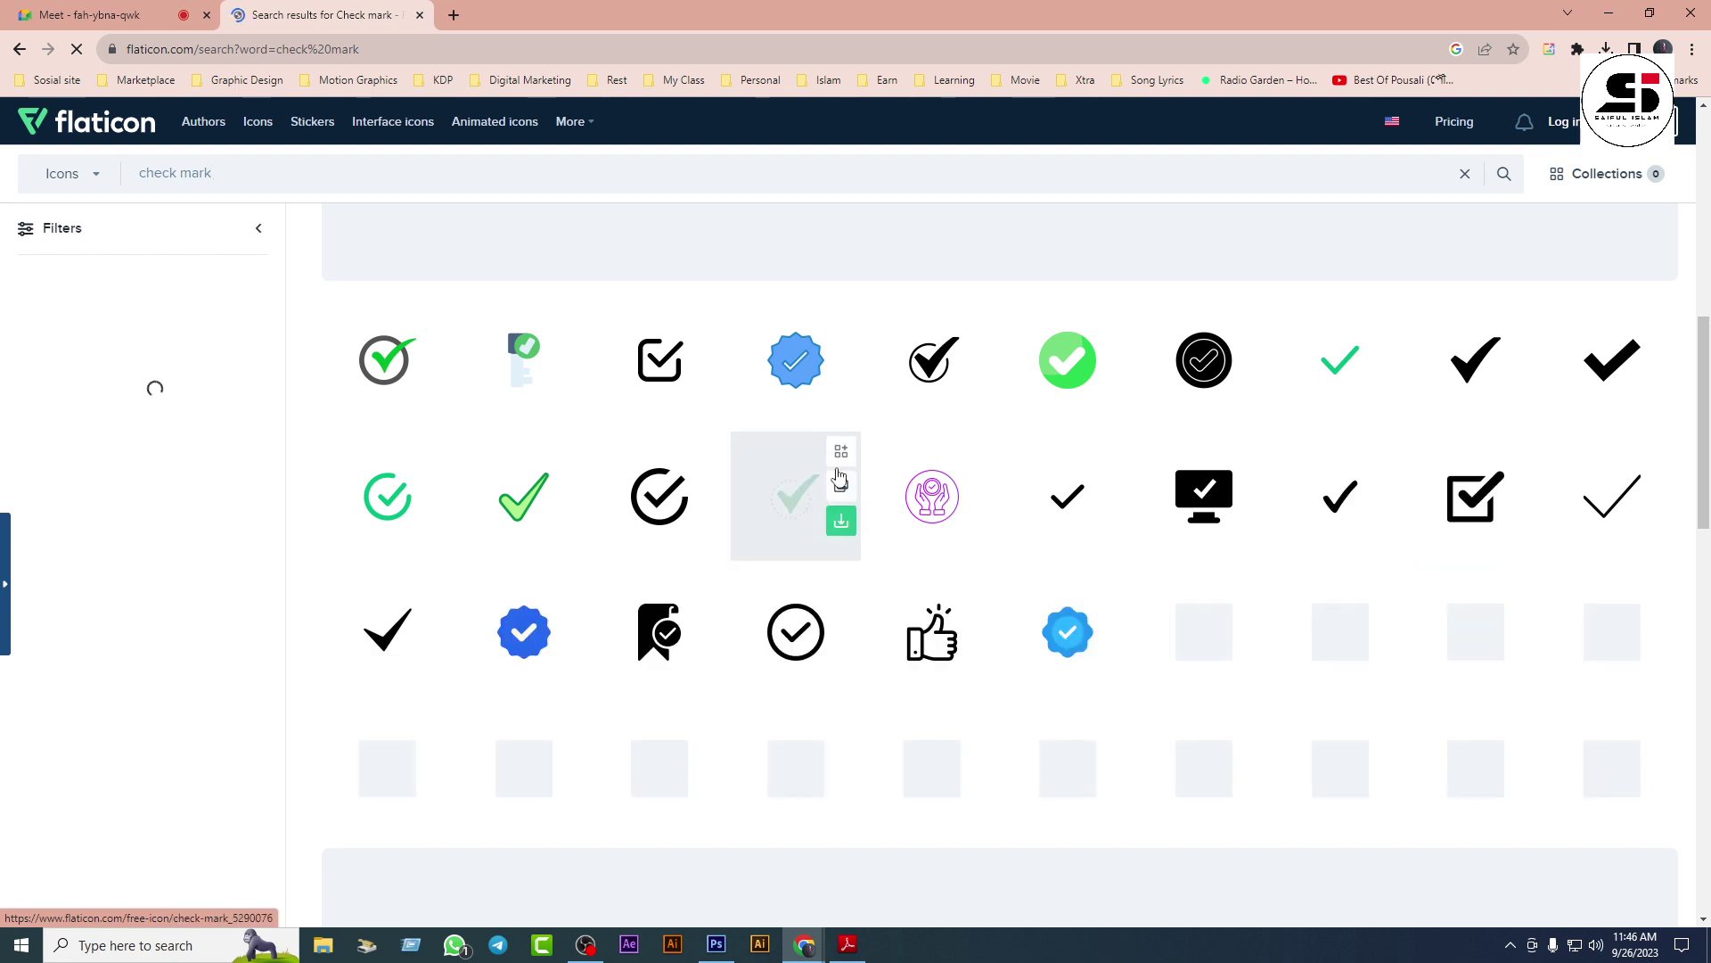
scroll(736, 561, down, 4)
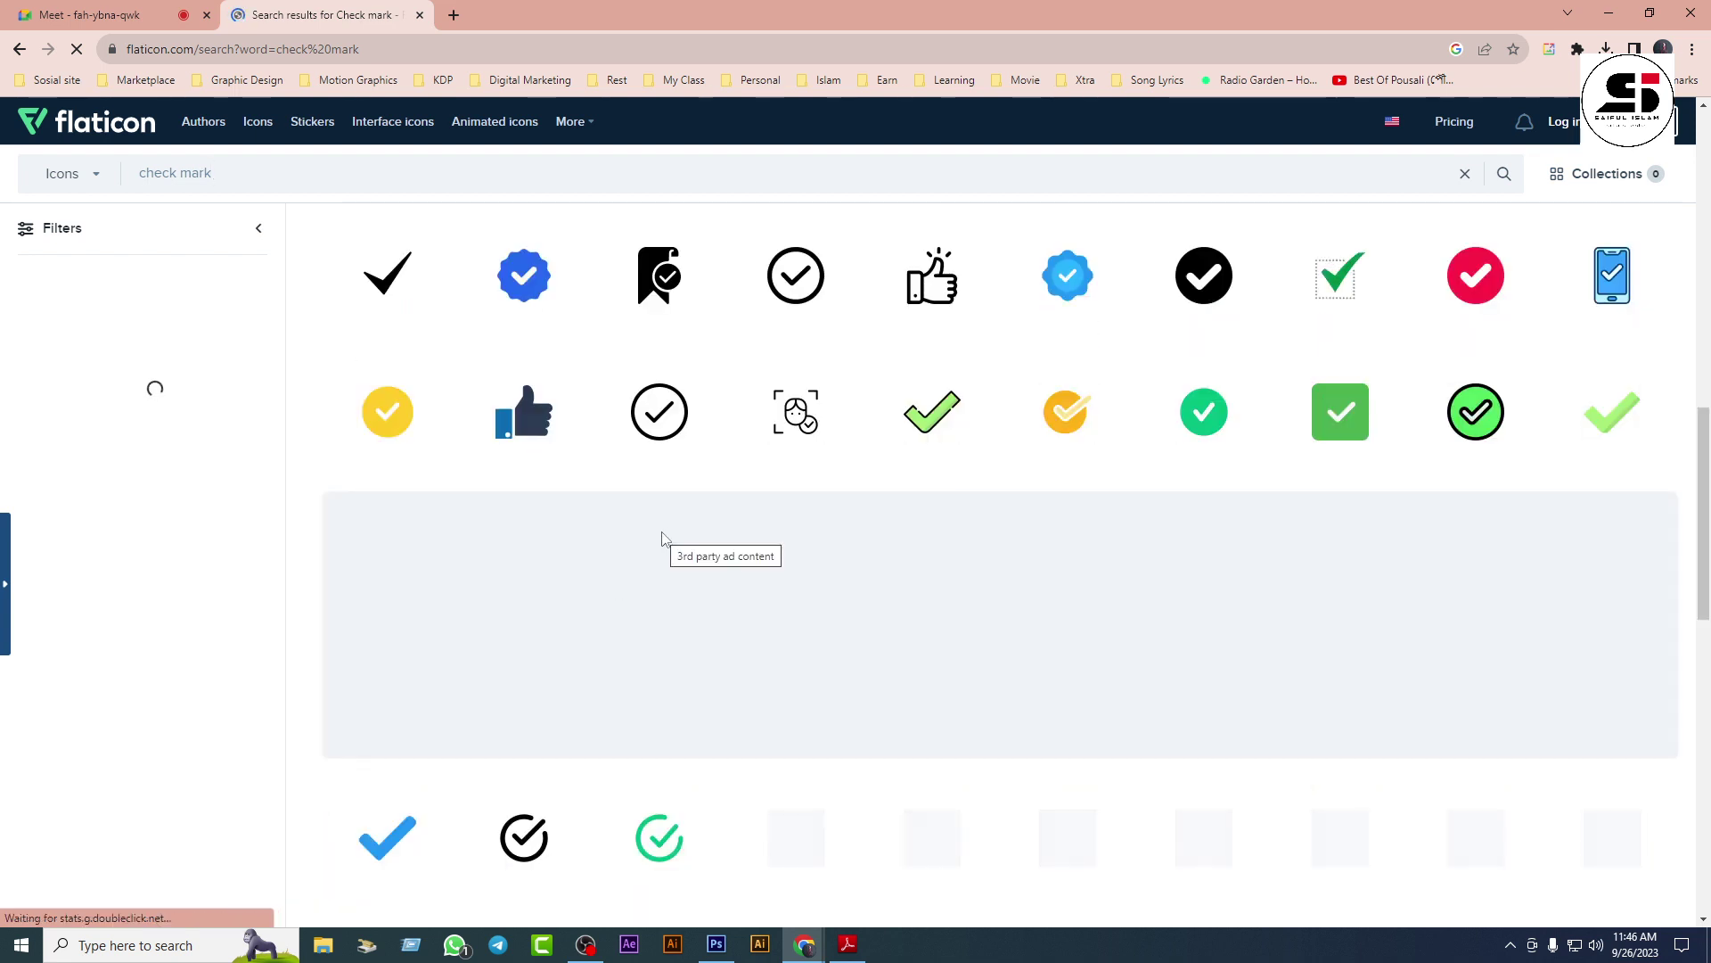
scroll(662, 538, down, 4)
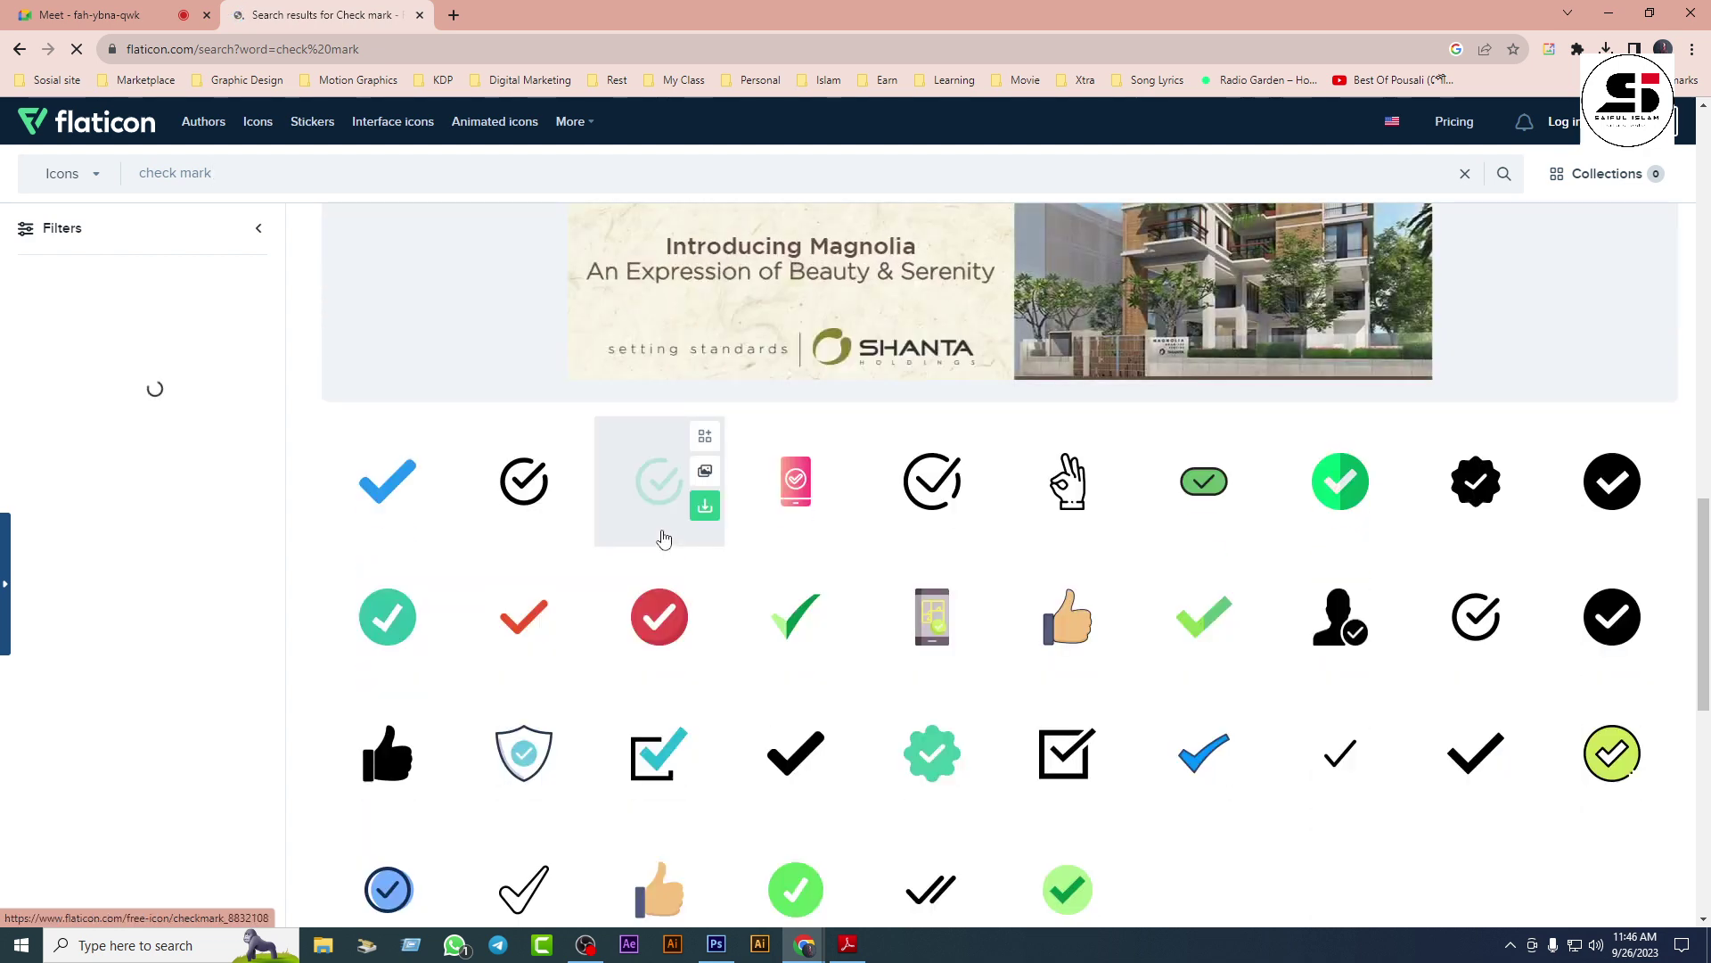
scroll(662, 536, down, 2)
click(1031, 579)
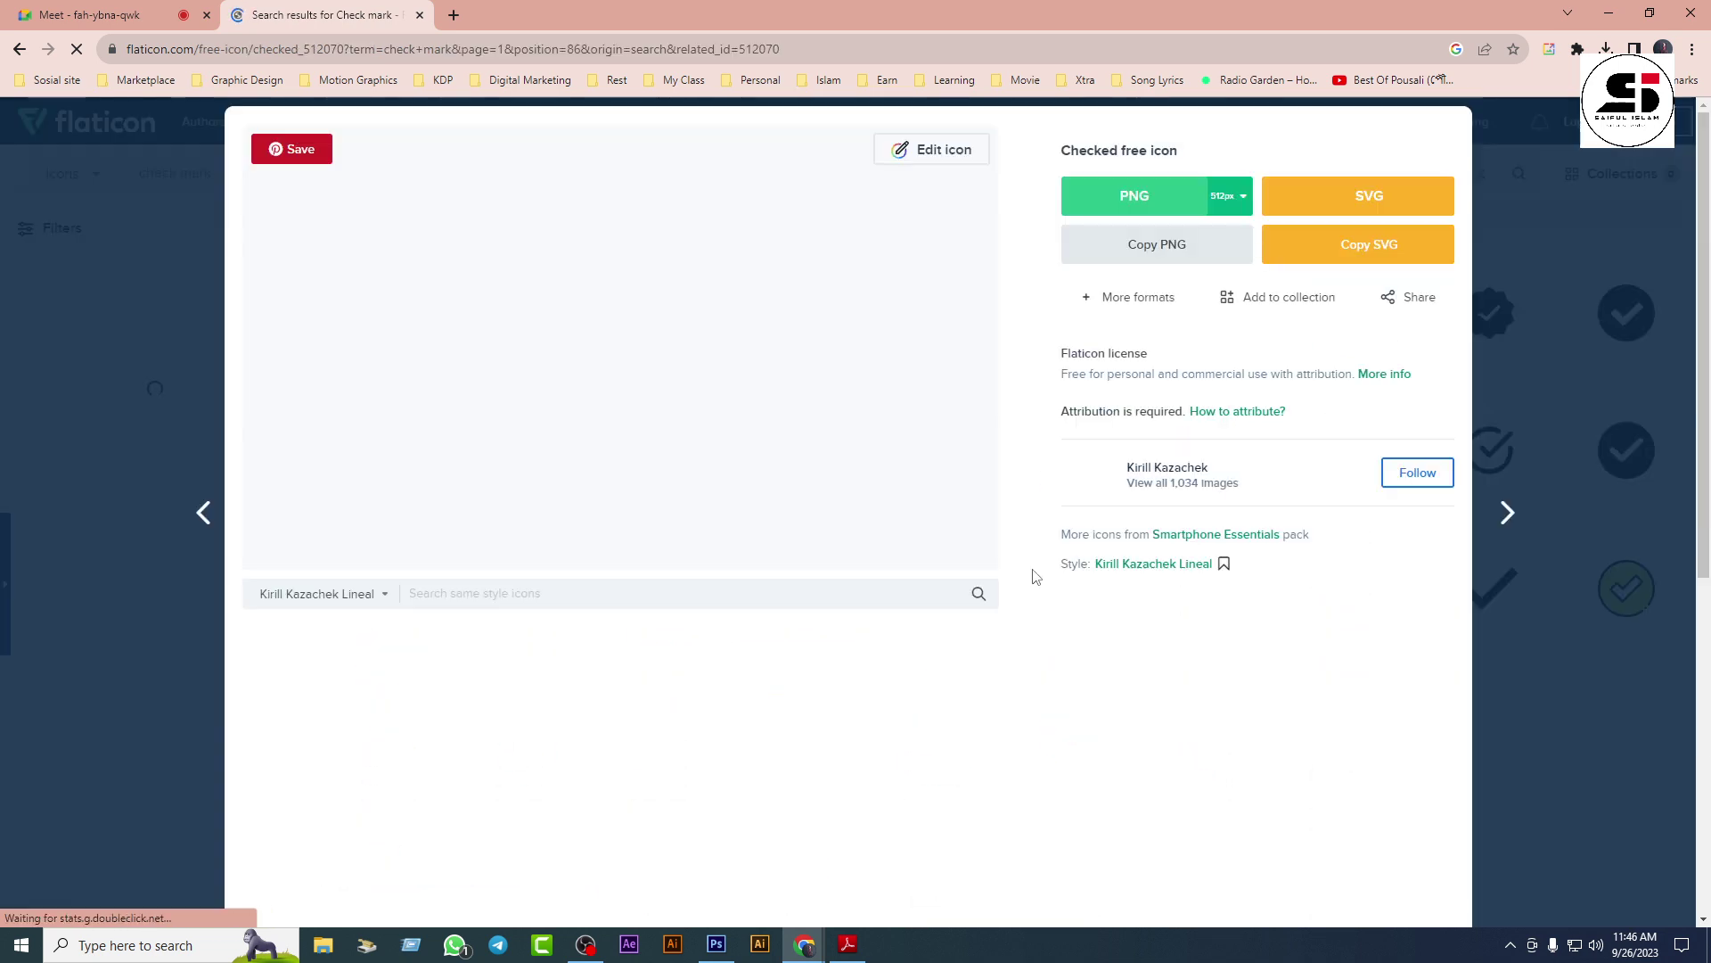
click(1146, 193)
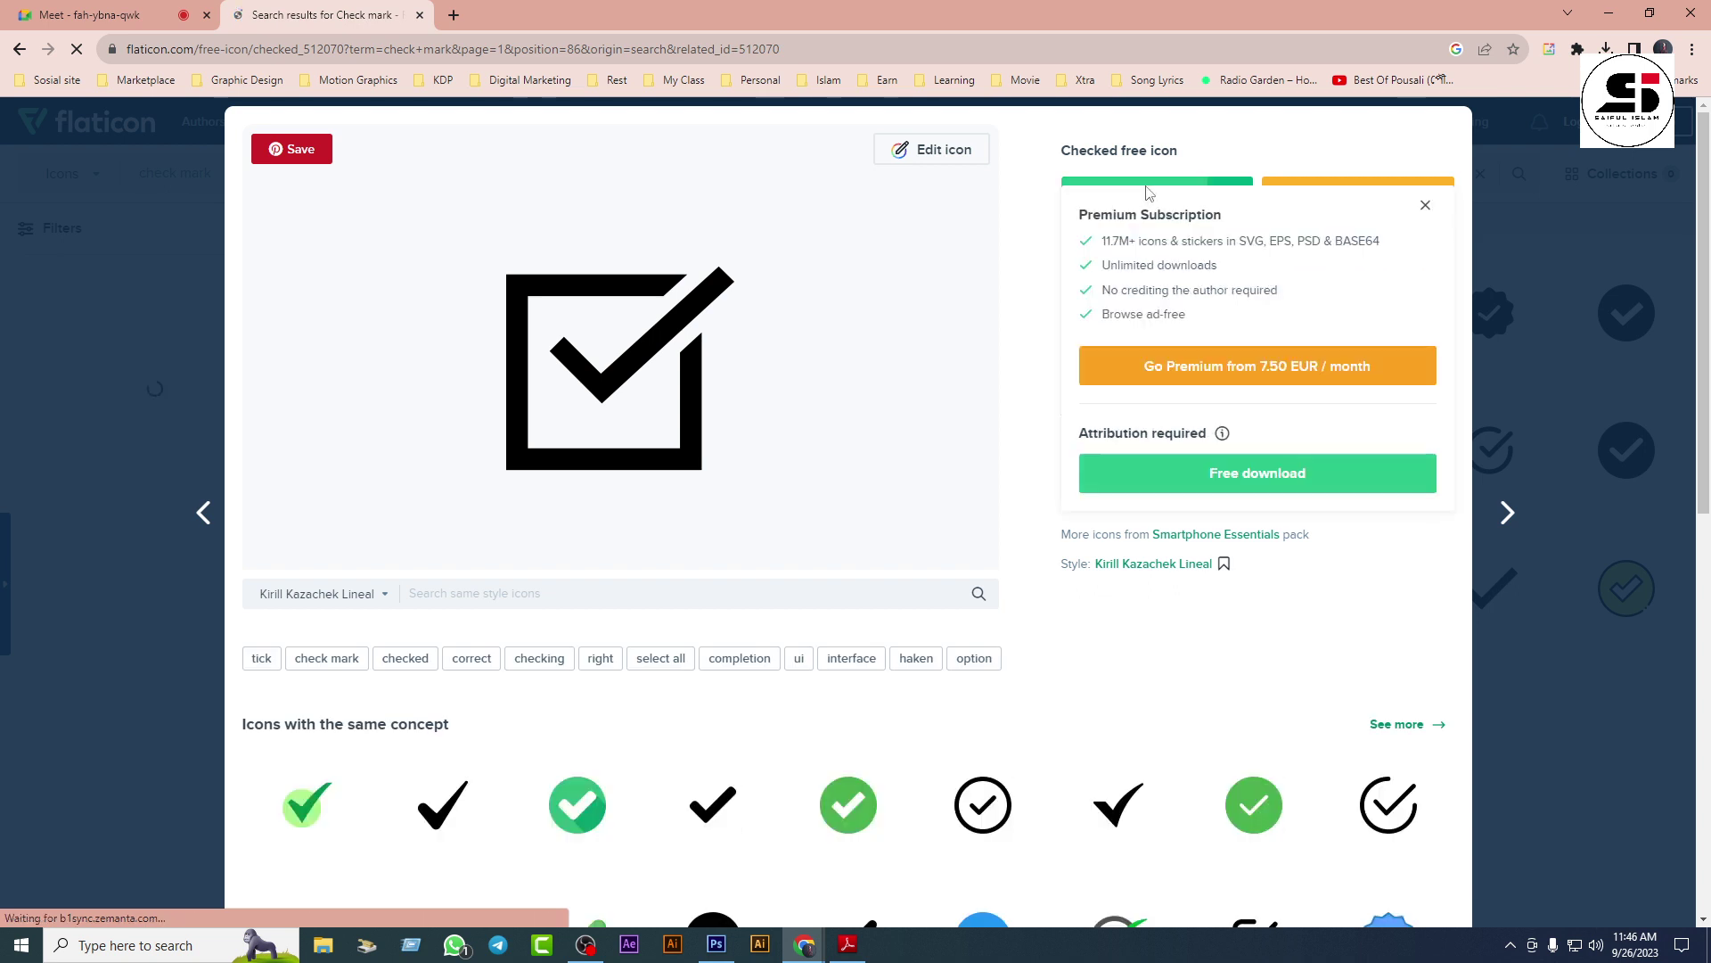
click(1246, 476)
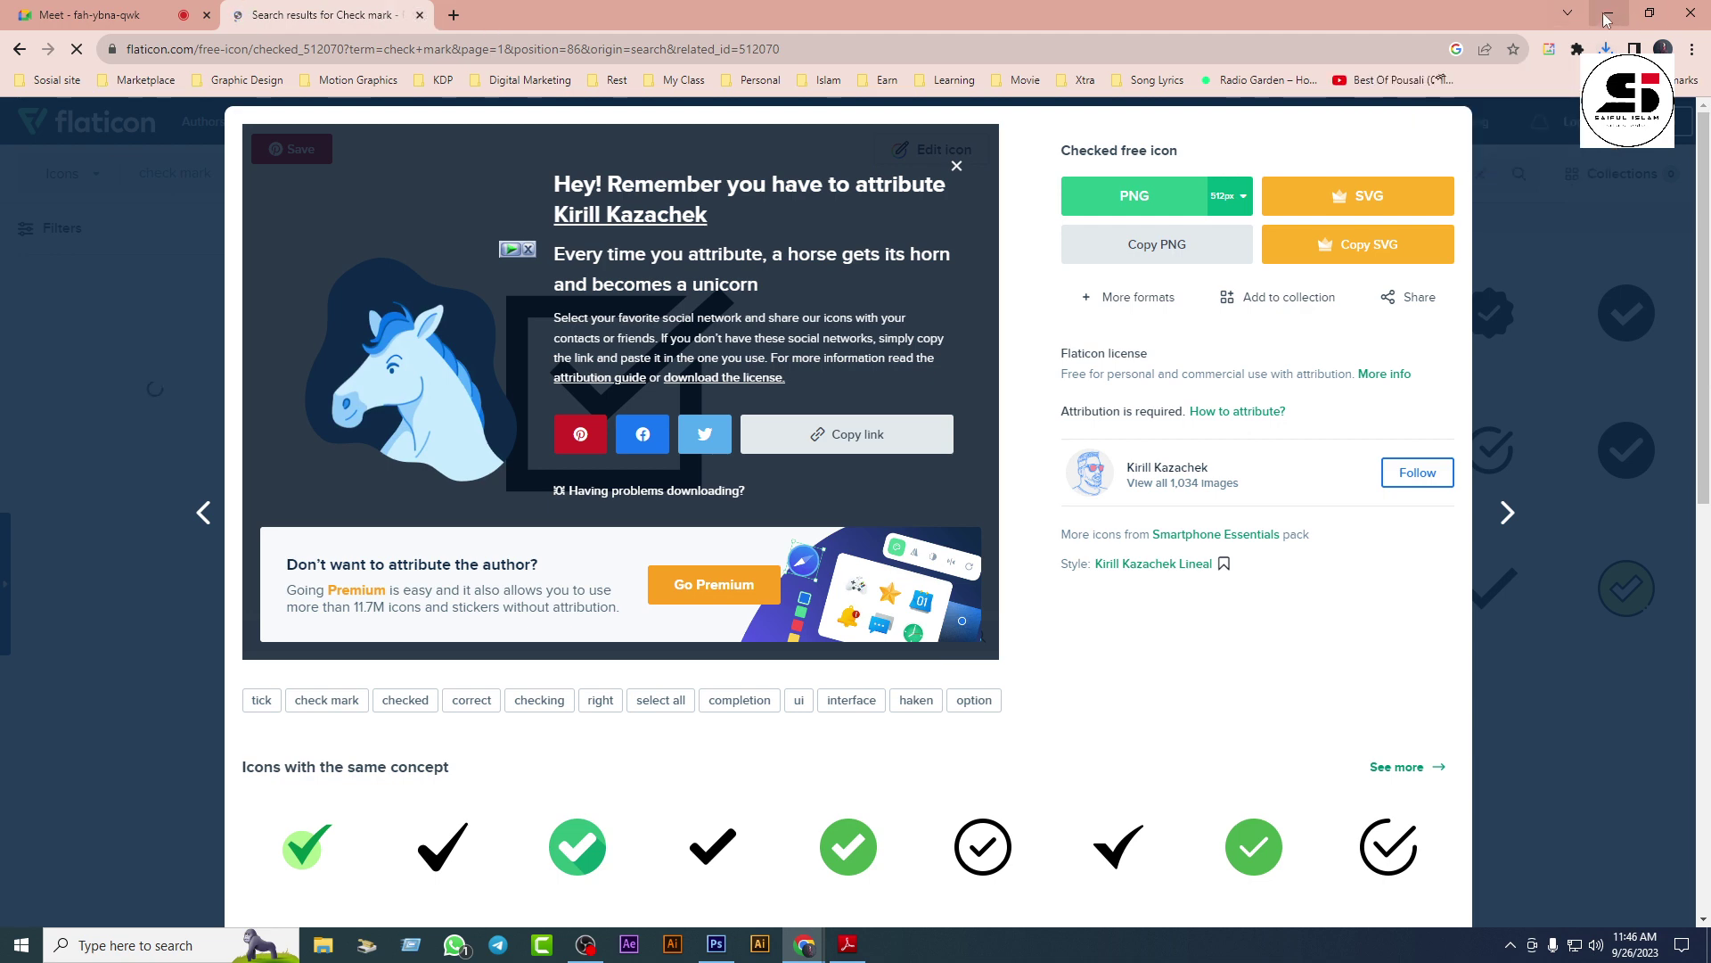
Step: Dismiss the download notice and return to Photoshop
click(419, 15)
key(alt+Tab)
click(50, 12)
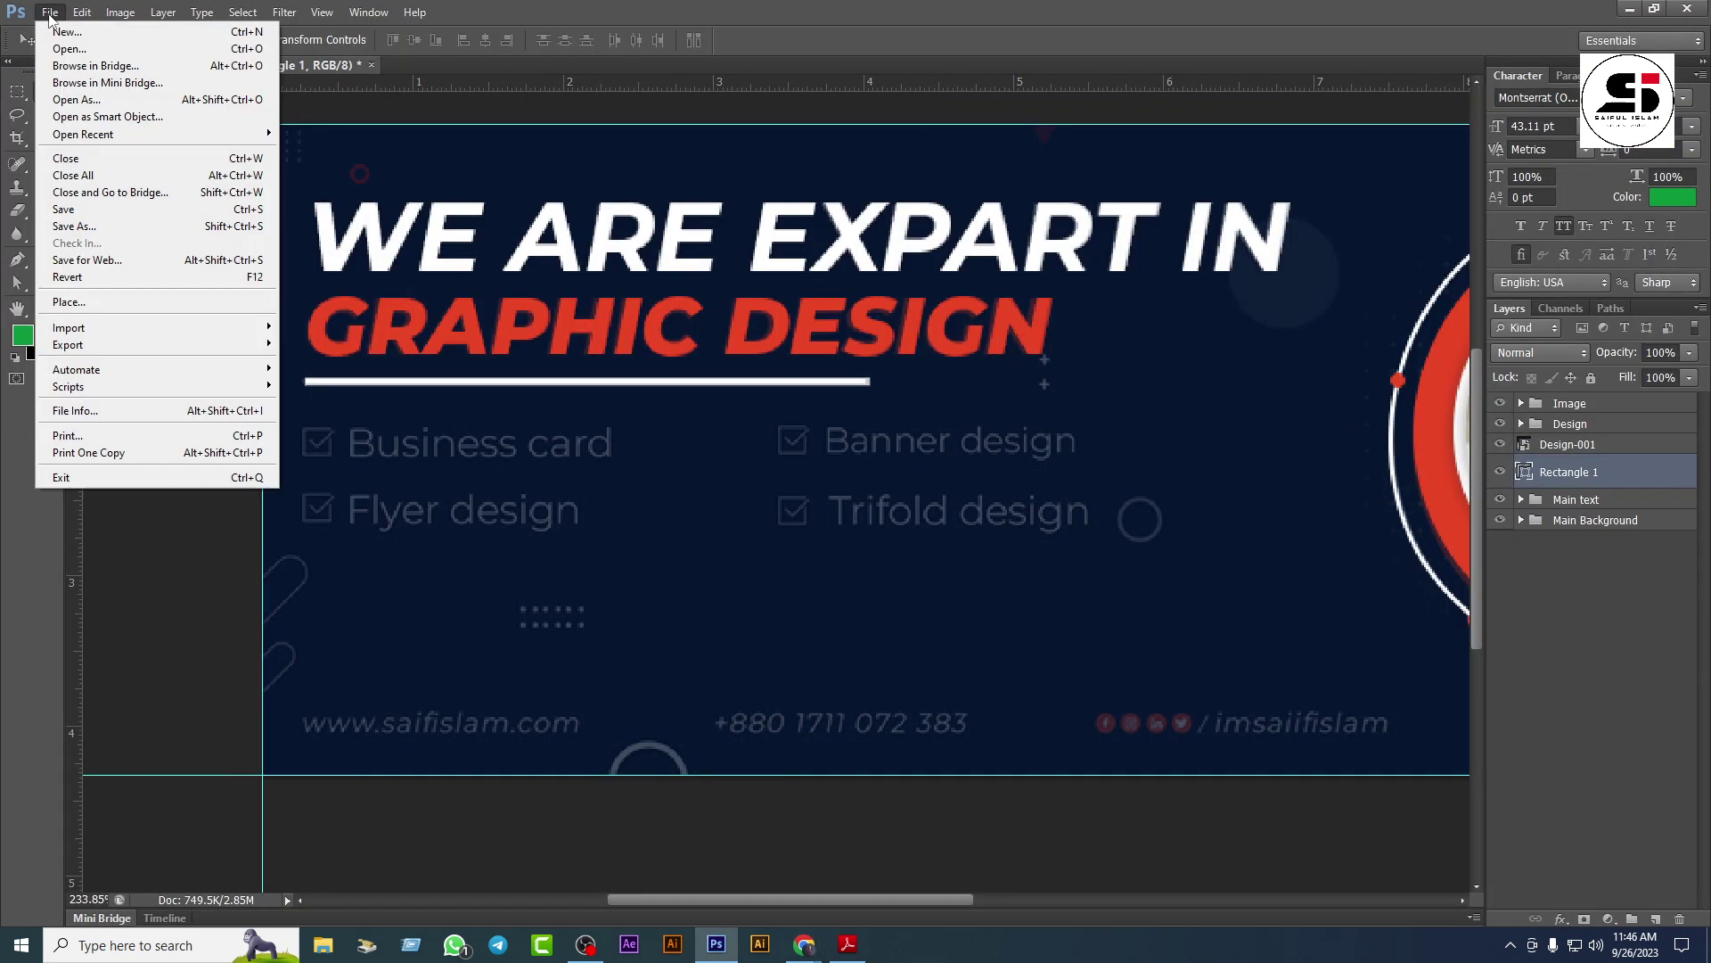
Step: Place checked.png from the Downloads folder into the cover design
click(121, 302)
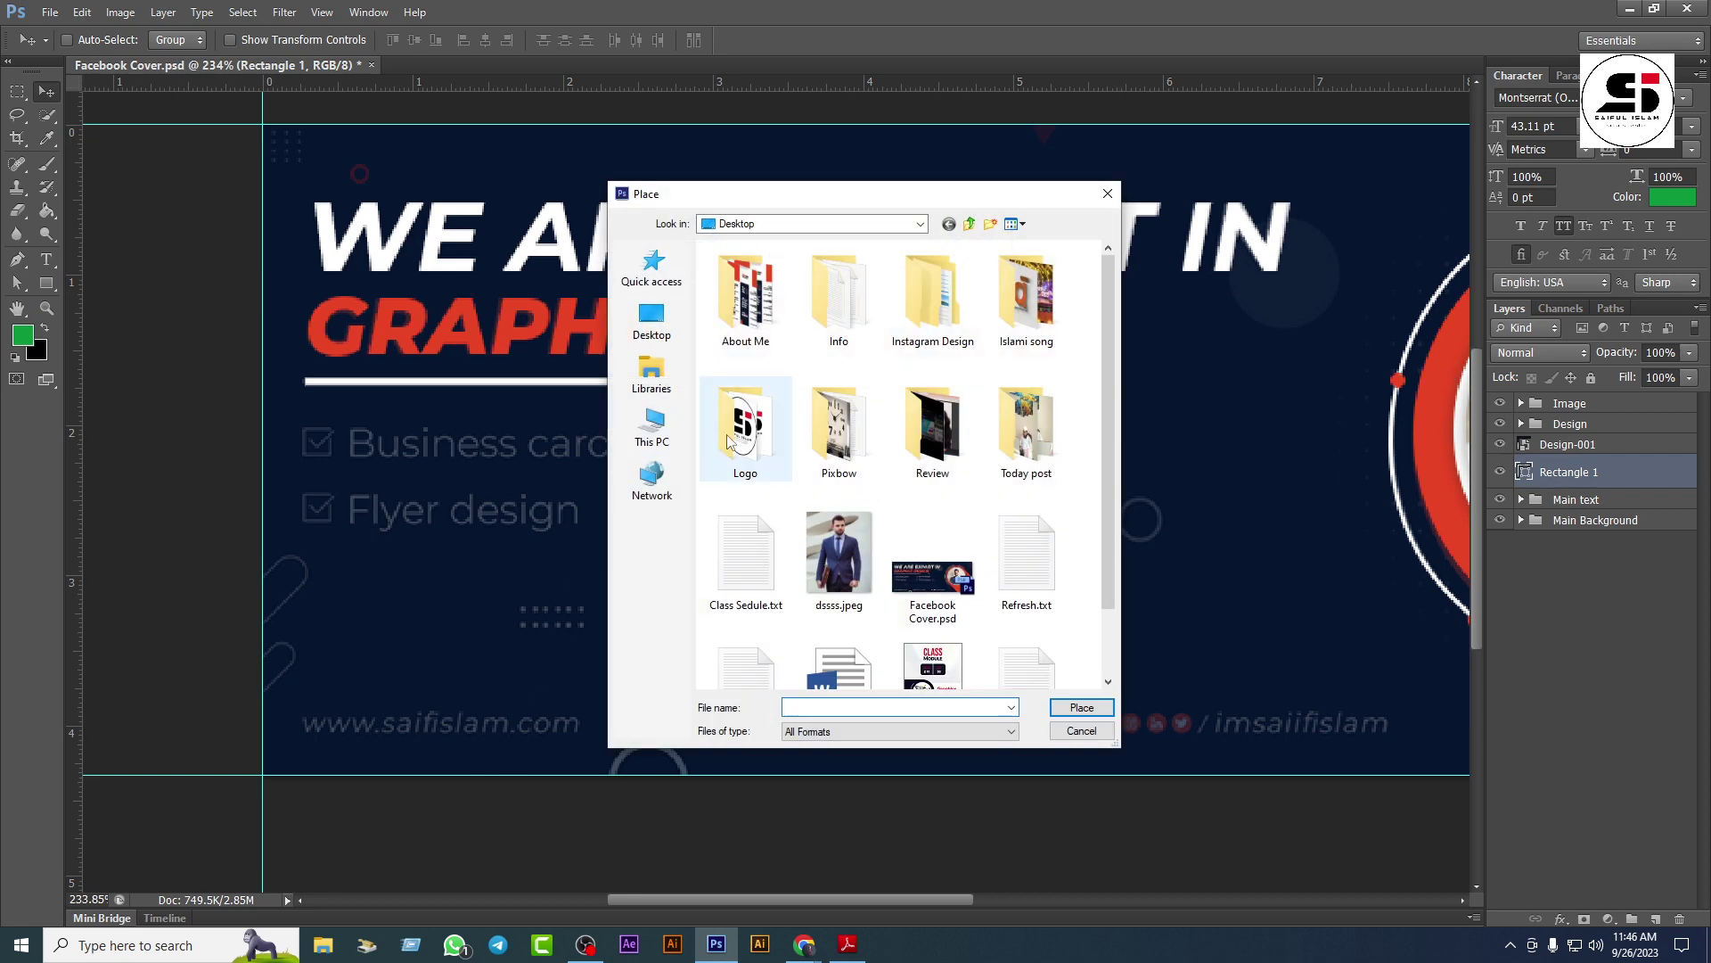
click(656, 334)
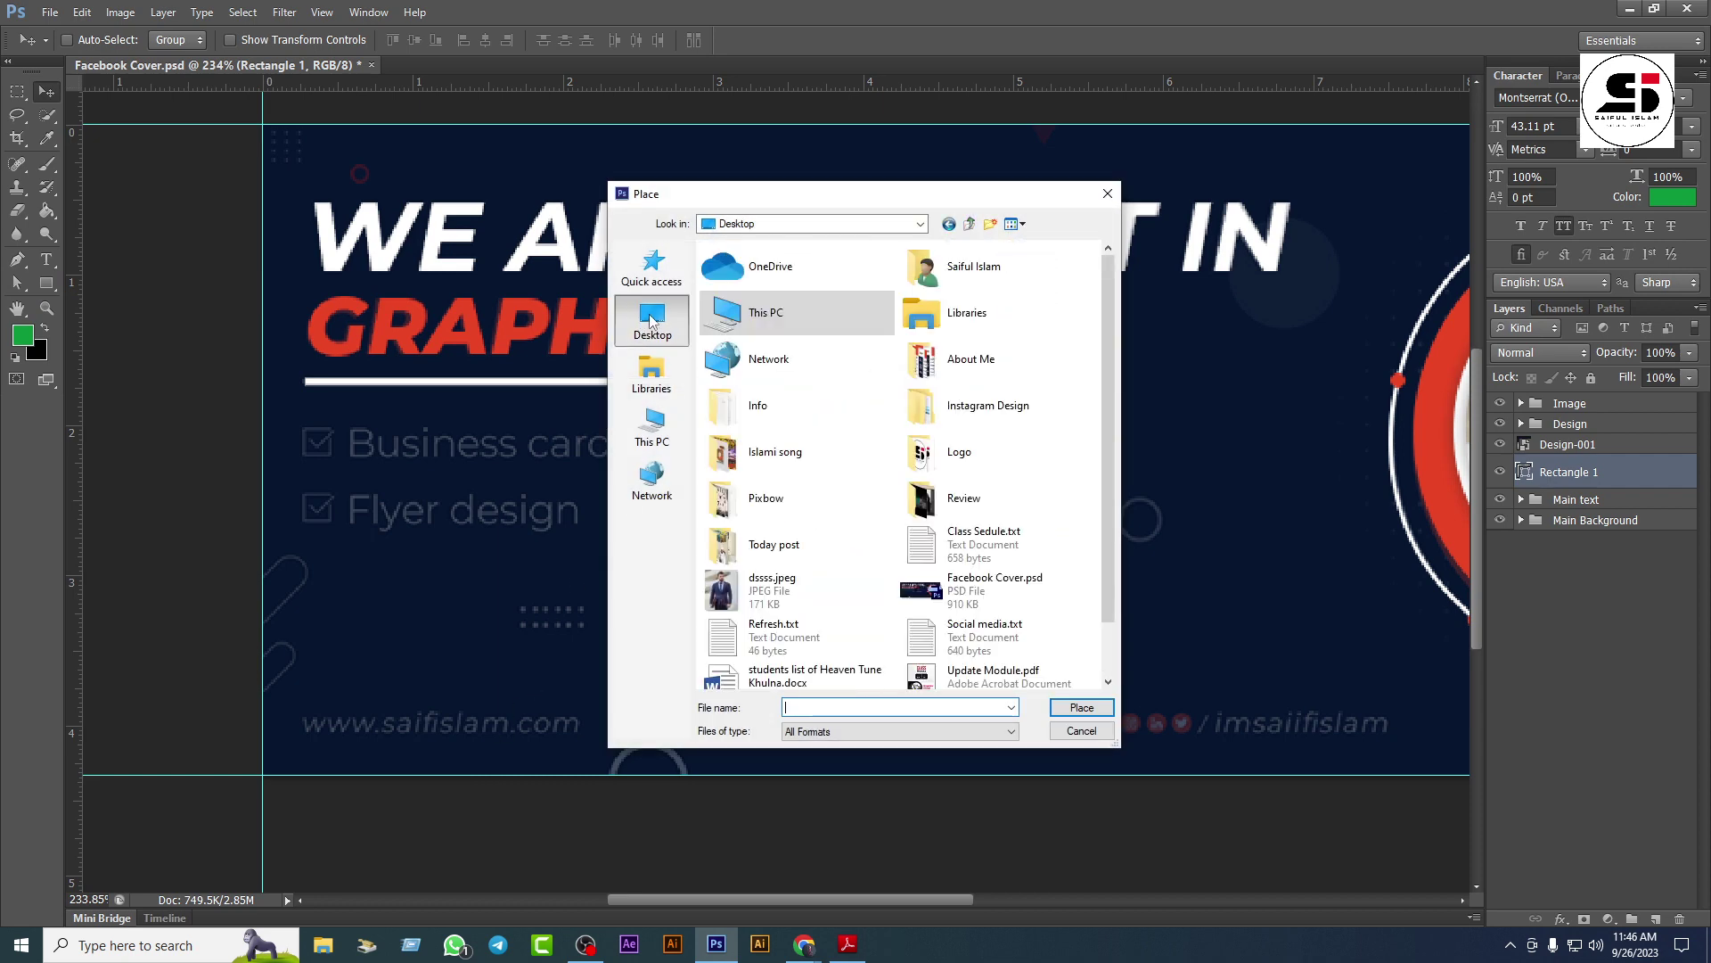
click(922, 224)
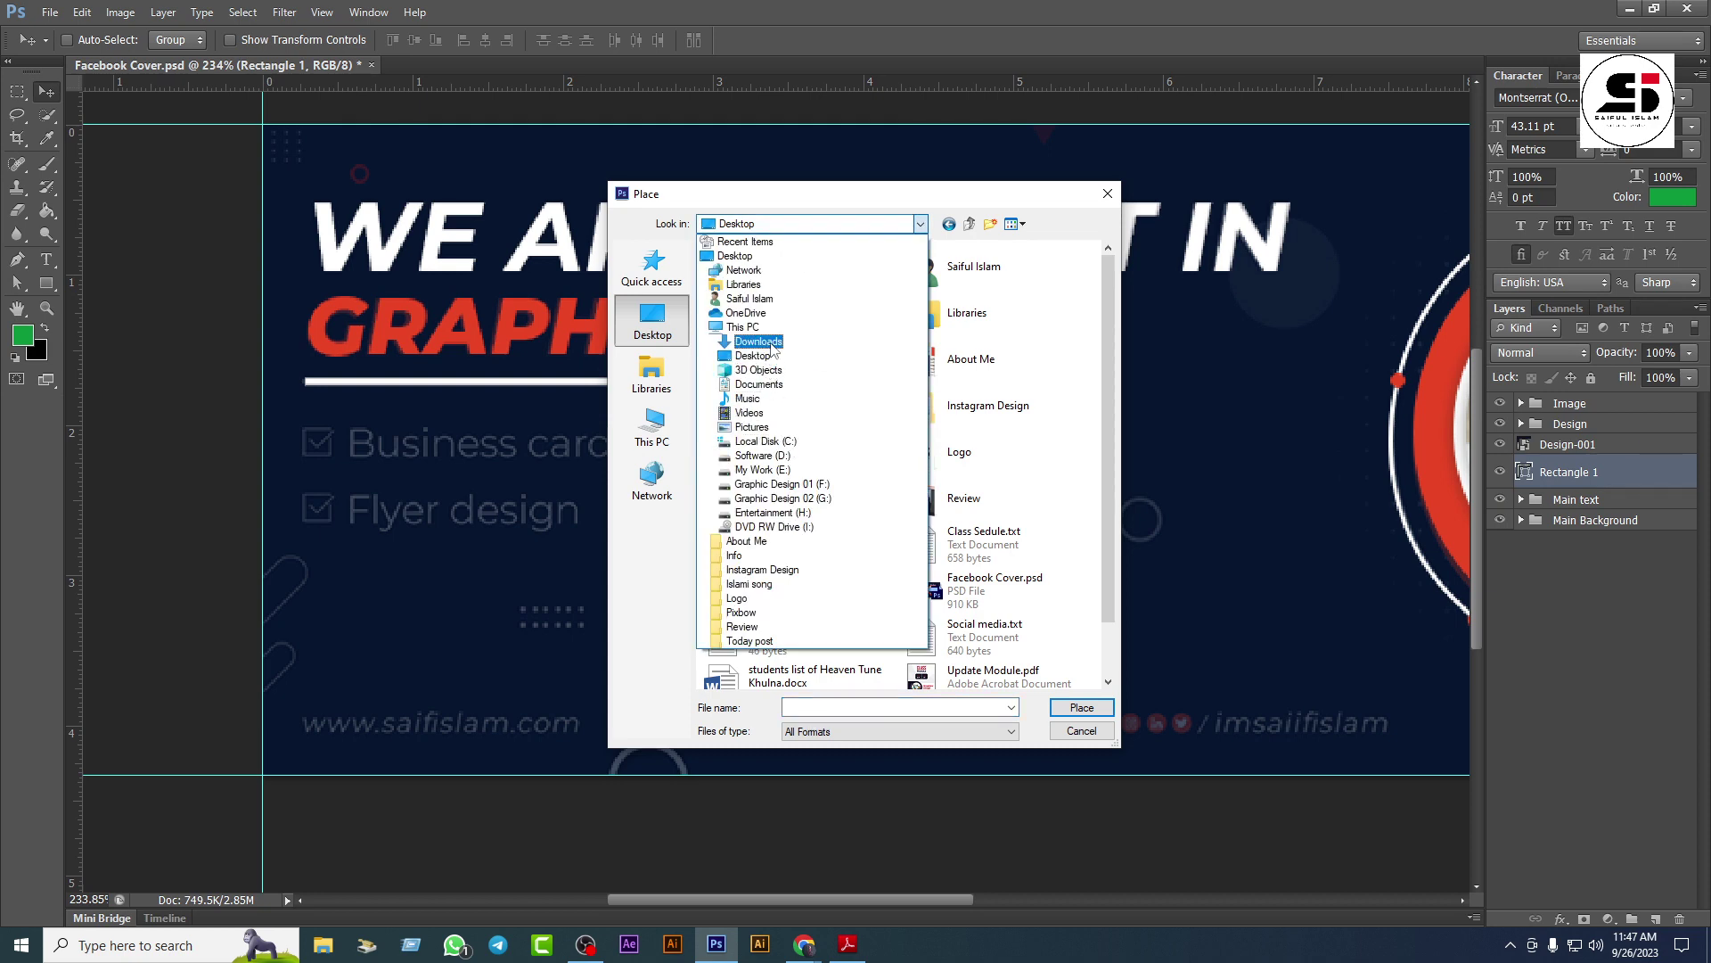
click(771, 346)
click(745, 310)
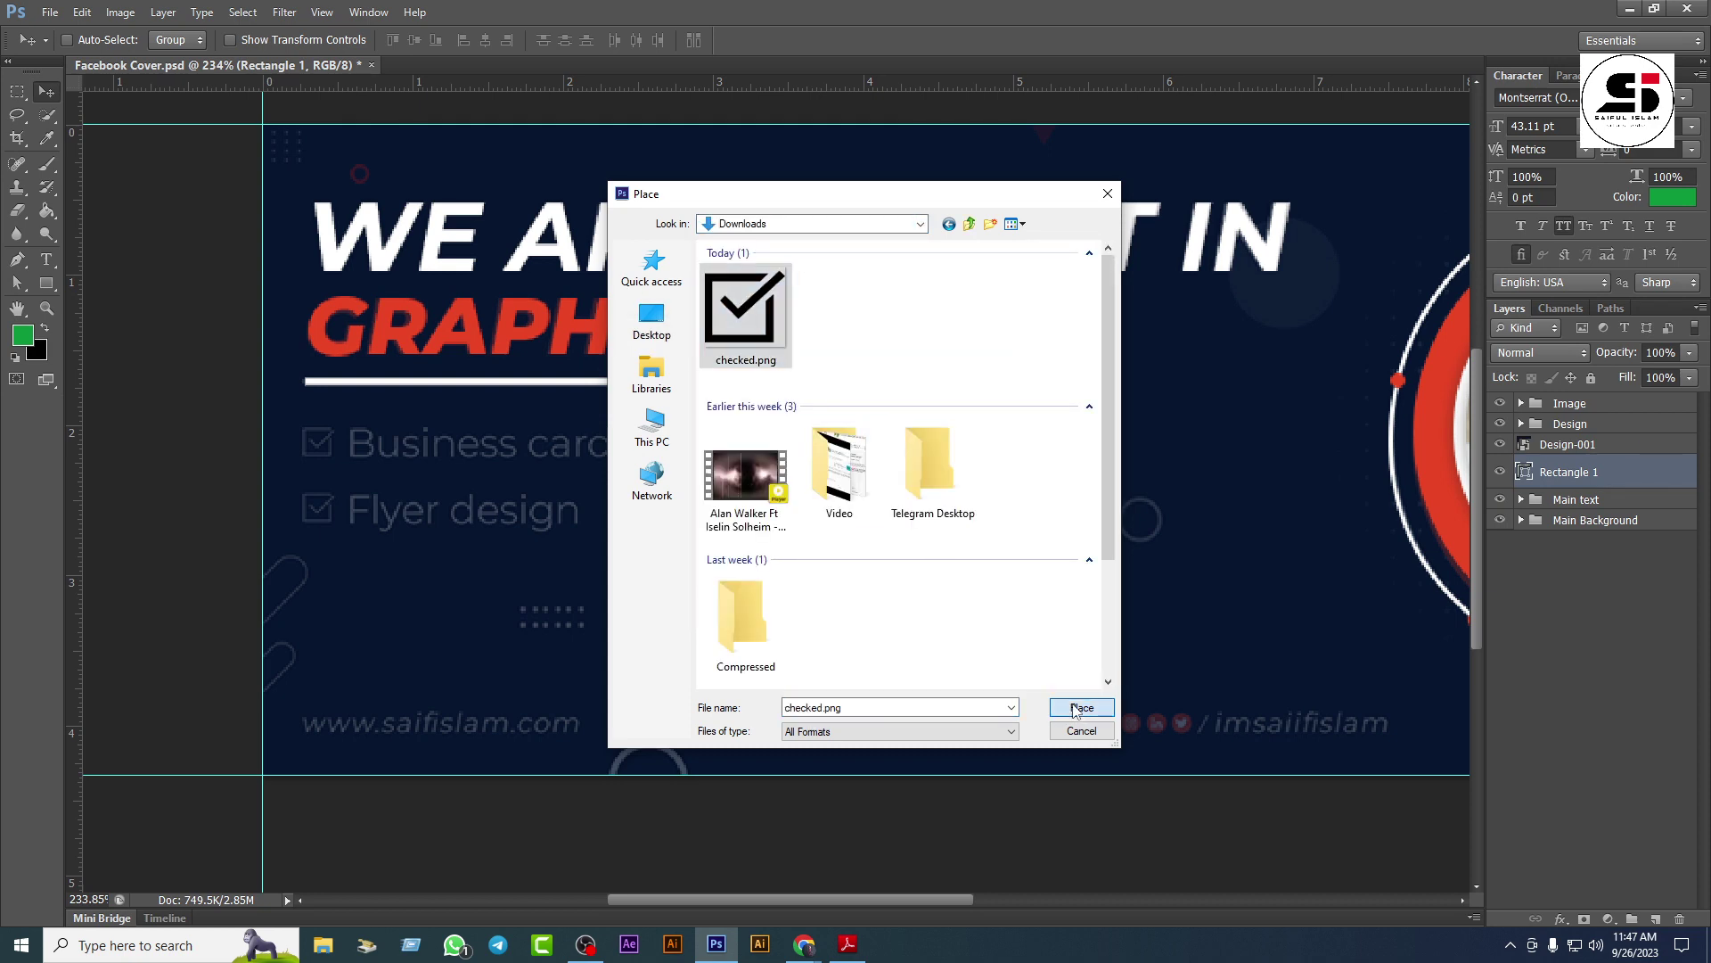
click(1081, 707)
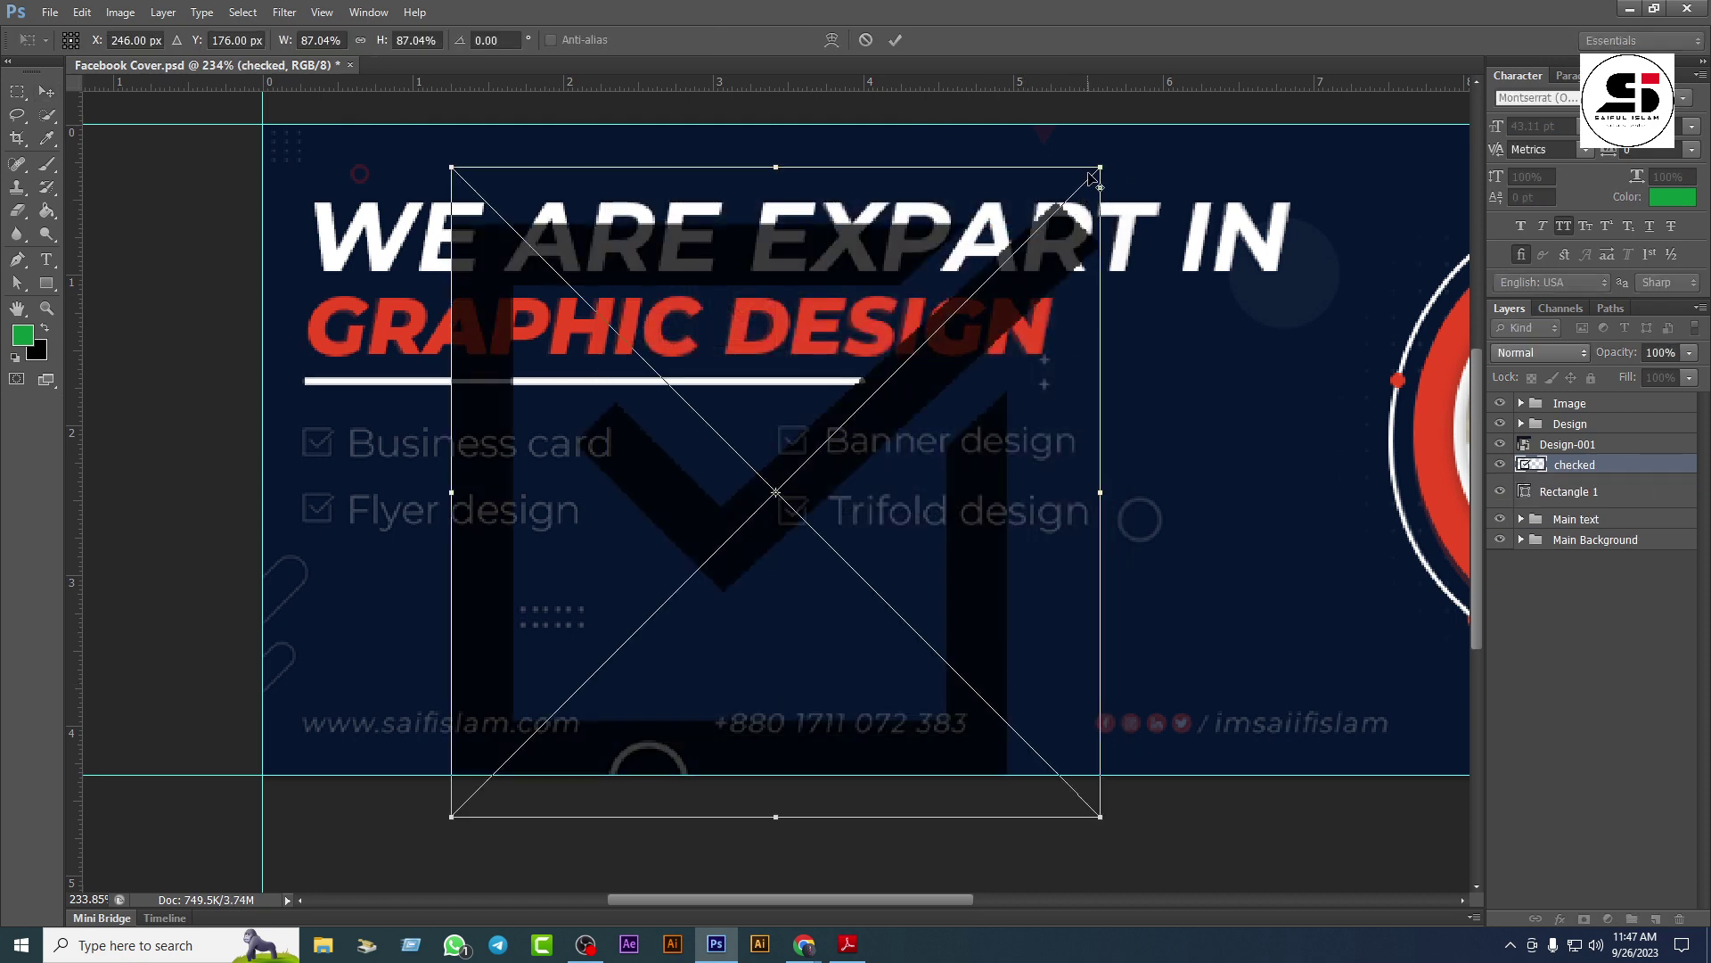
Step: Shrink the check icon to about 5% and move it onto the Business card checkbox
drag(1102, 168, 819, 492)
key(Return)
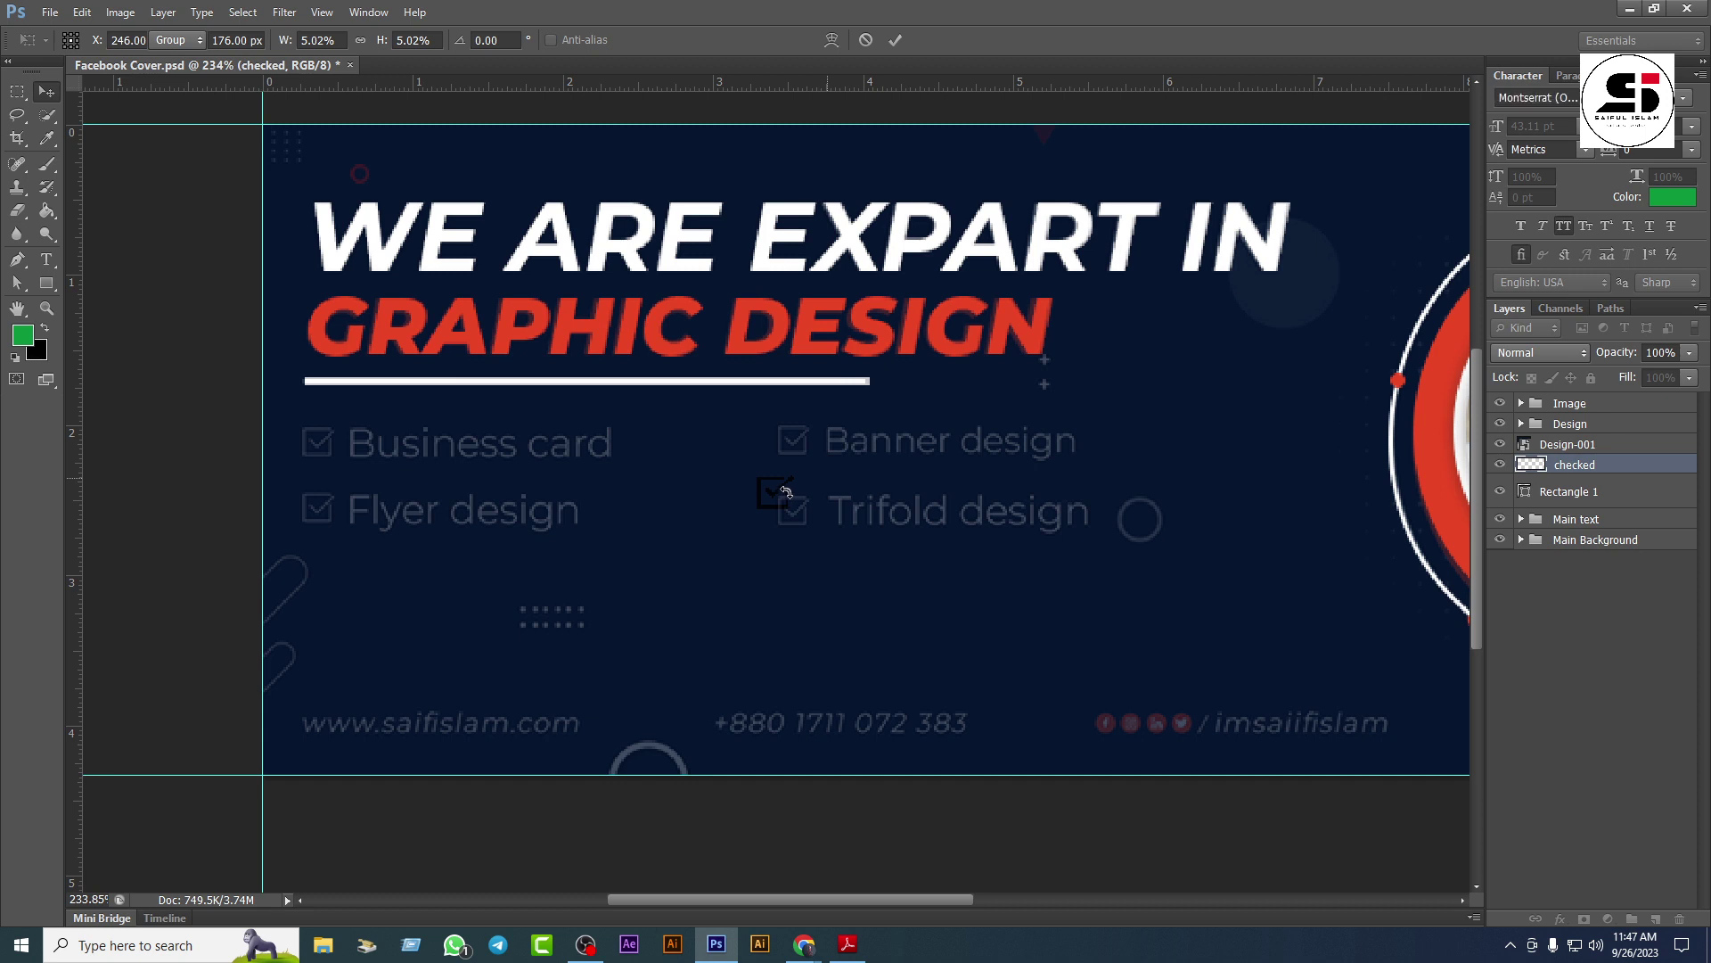
drag(788, 493, 330, 490)
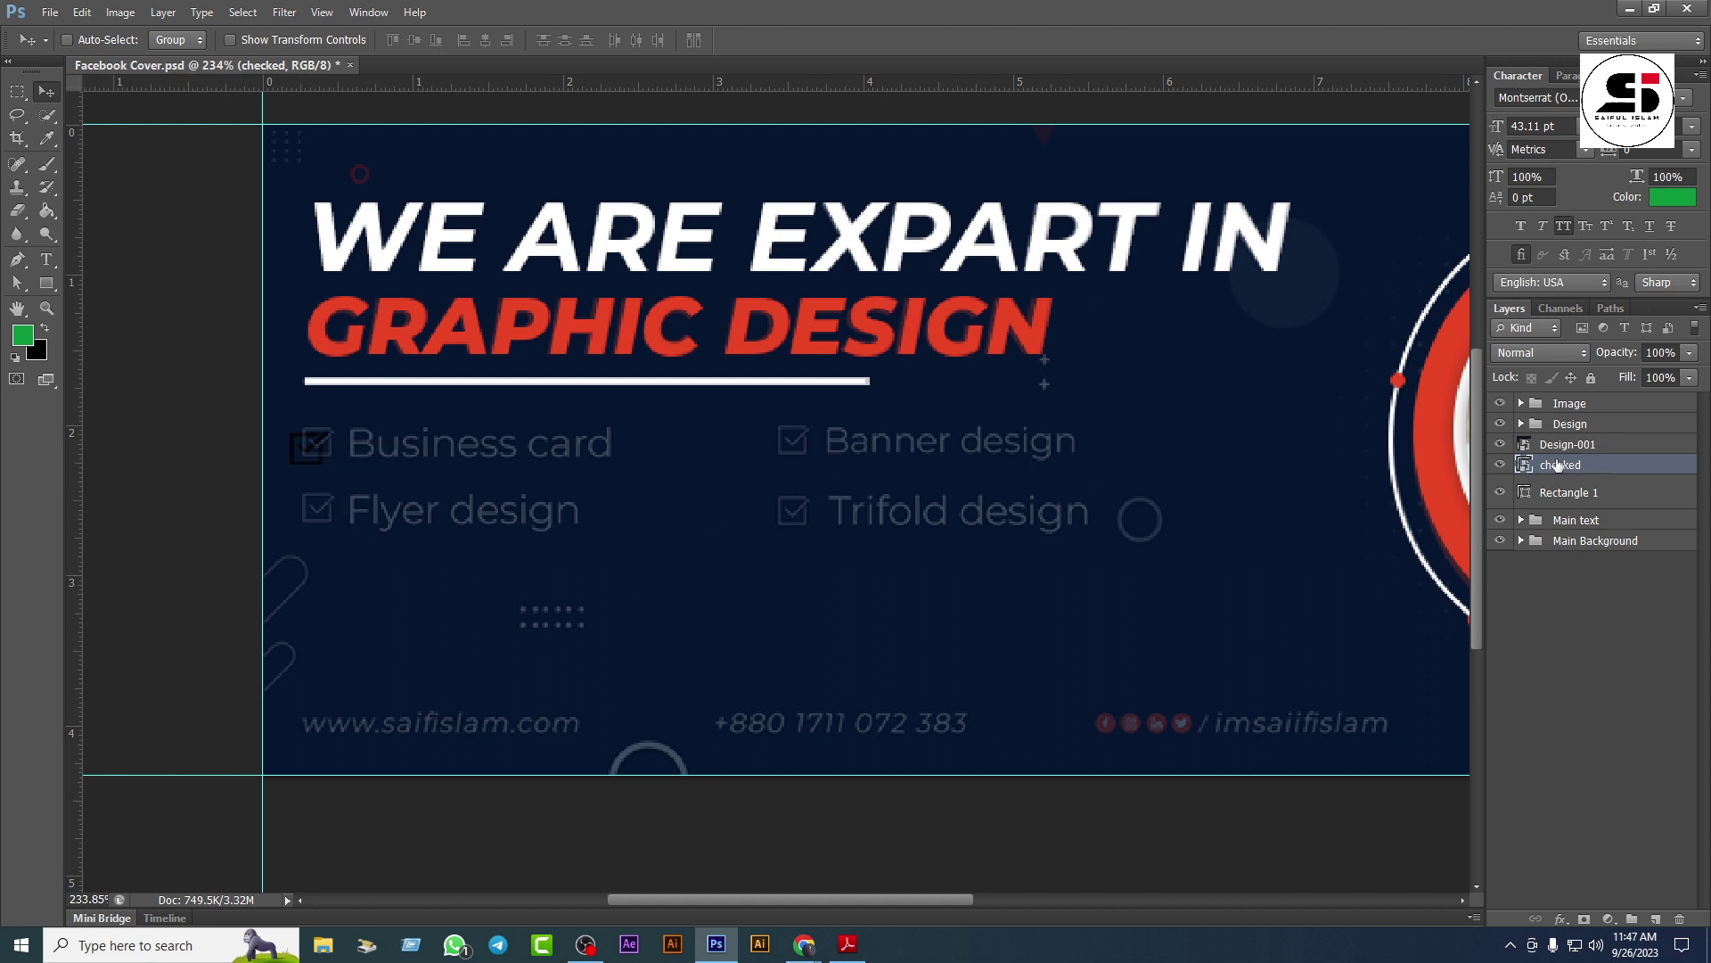
Step: Give the checked layer a white (ffffff) Color Overlay at 100% opacity
double_click(1673, 470)
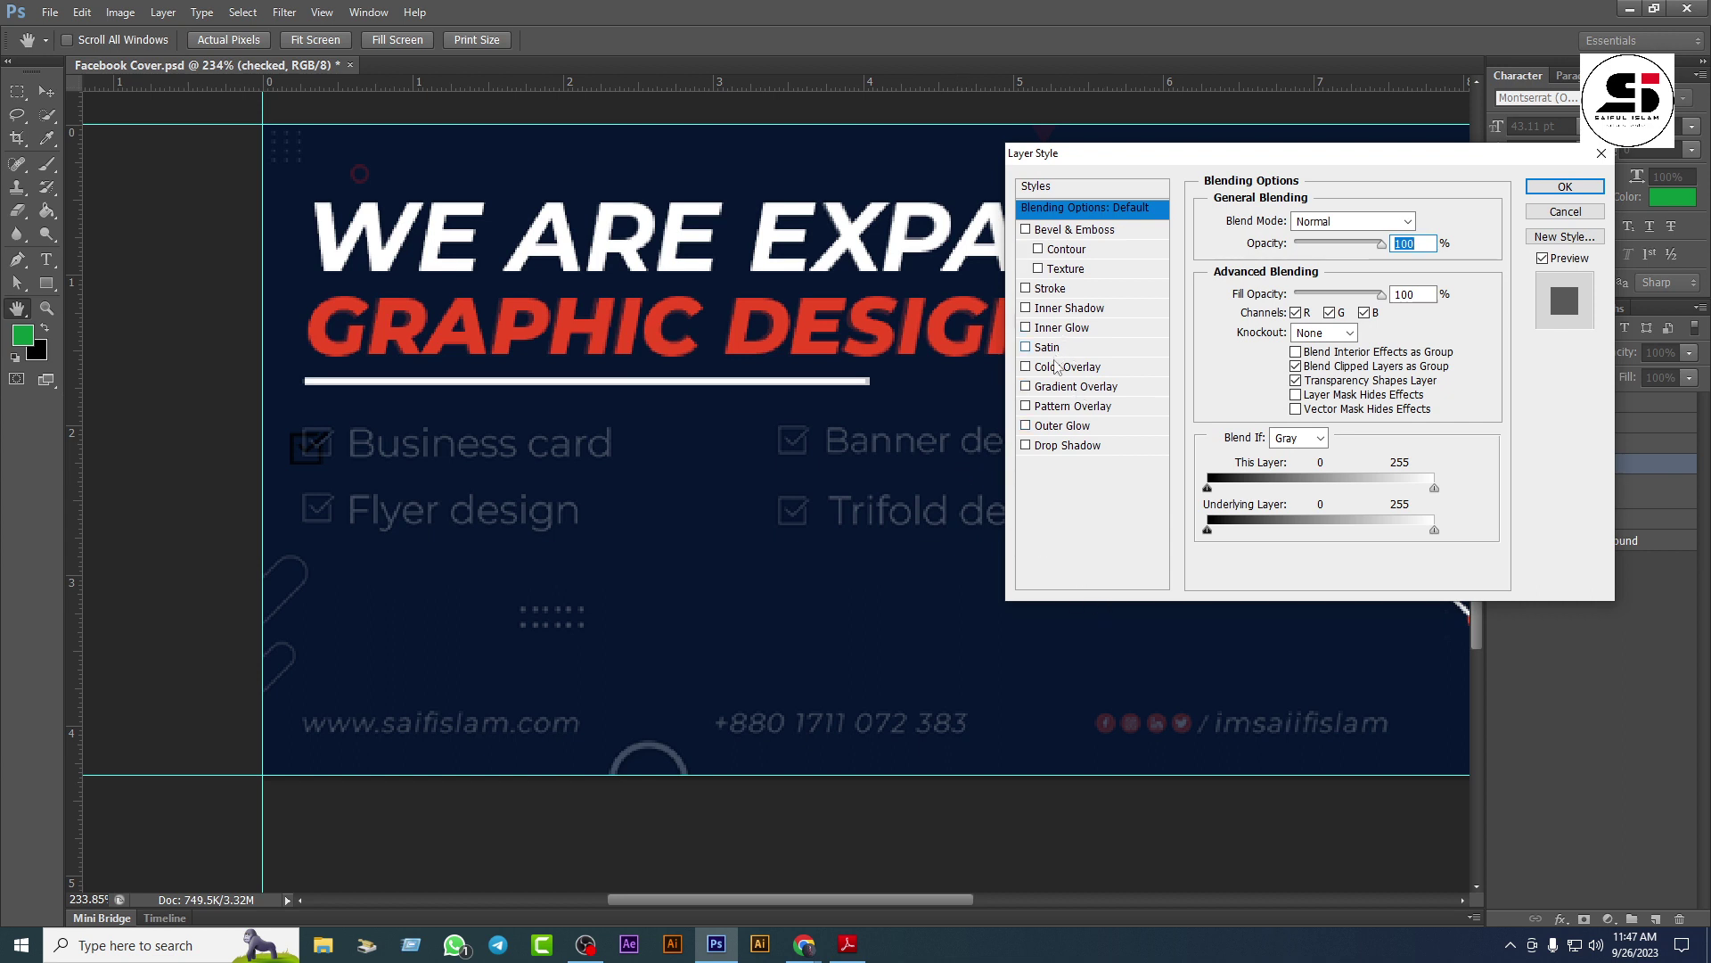
click(1069, 368)
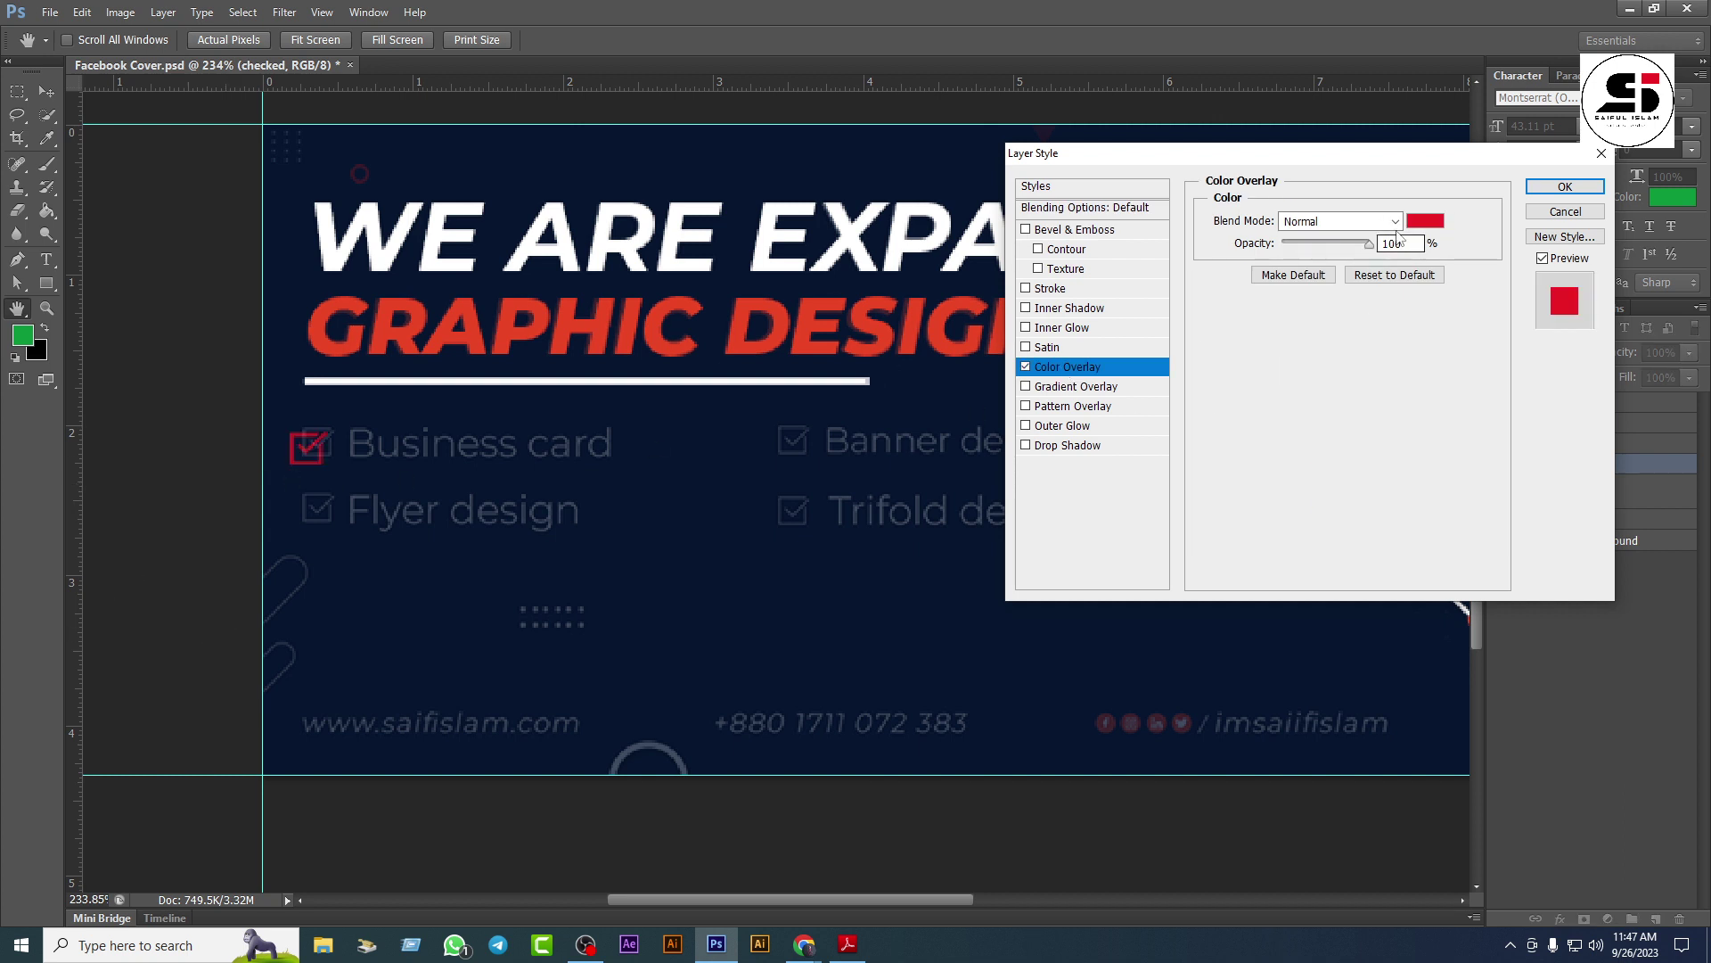
click(1426, 220)
click(208, 334)
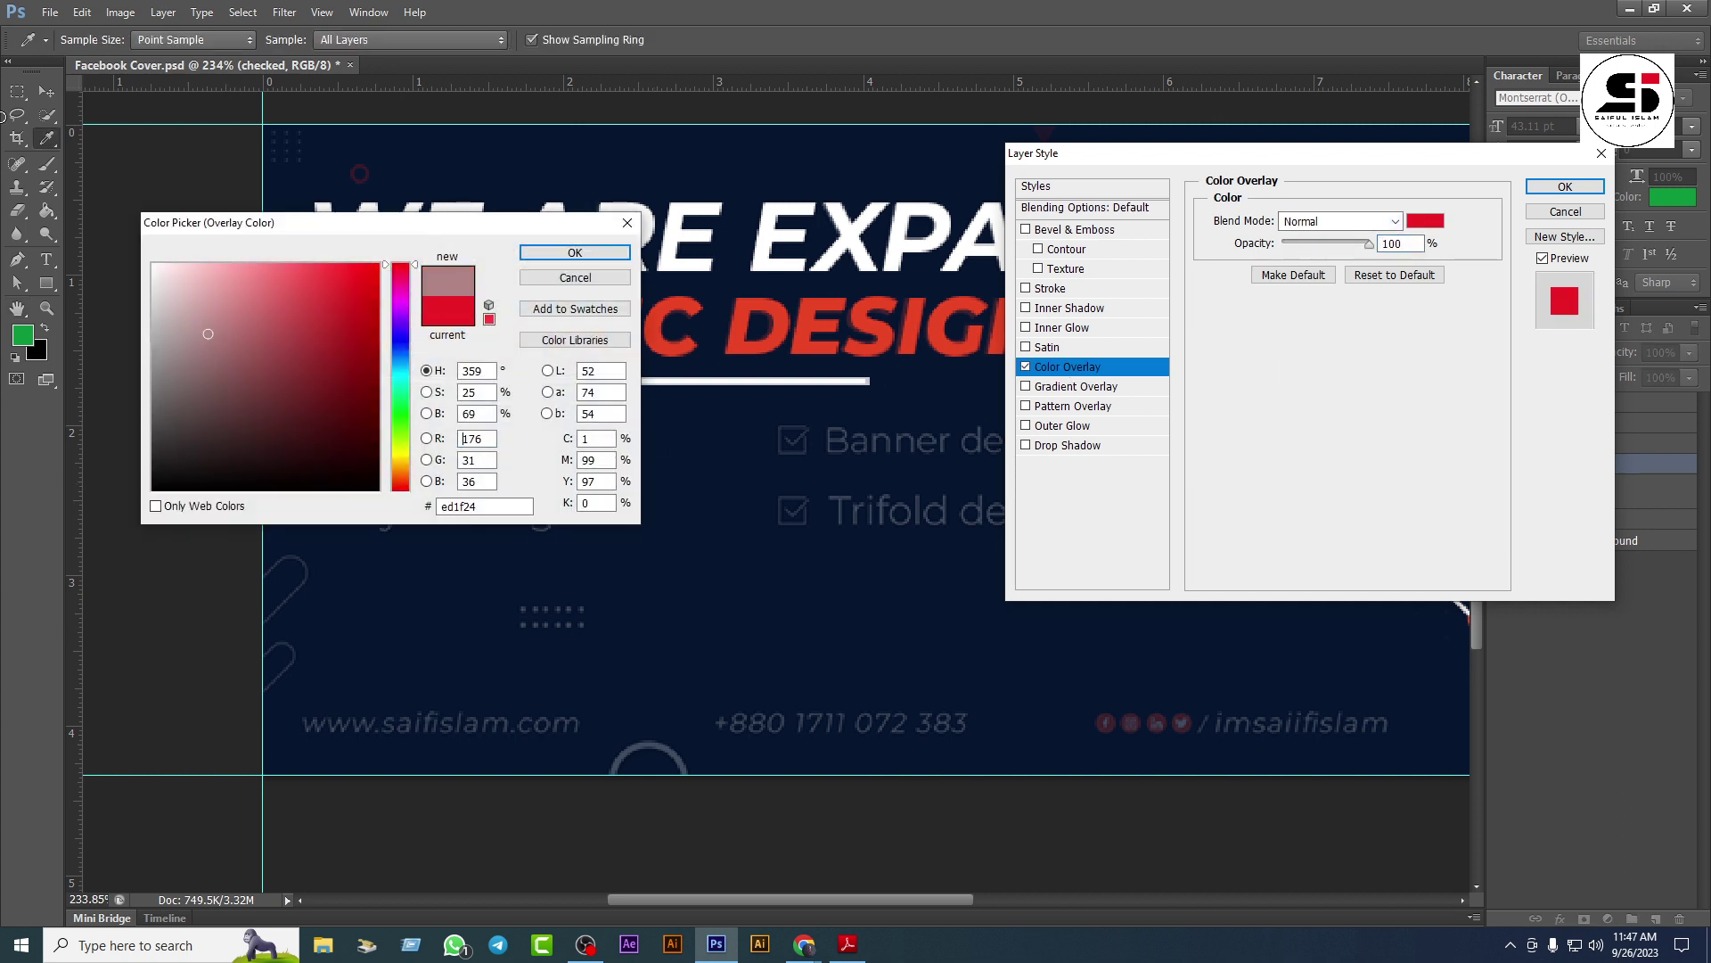
drag(208, 333, 152, 263)
click(575, 252)
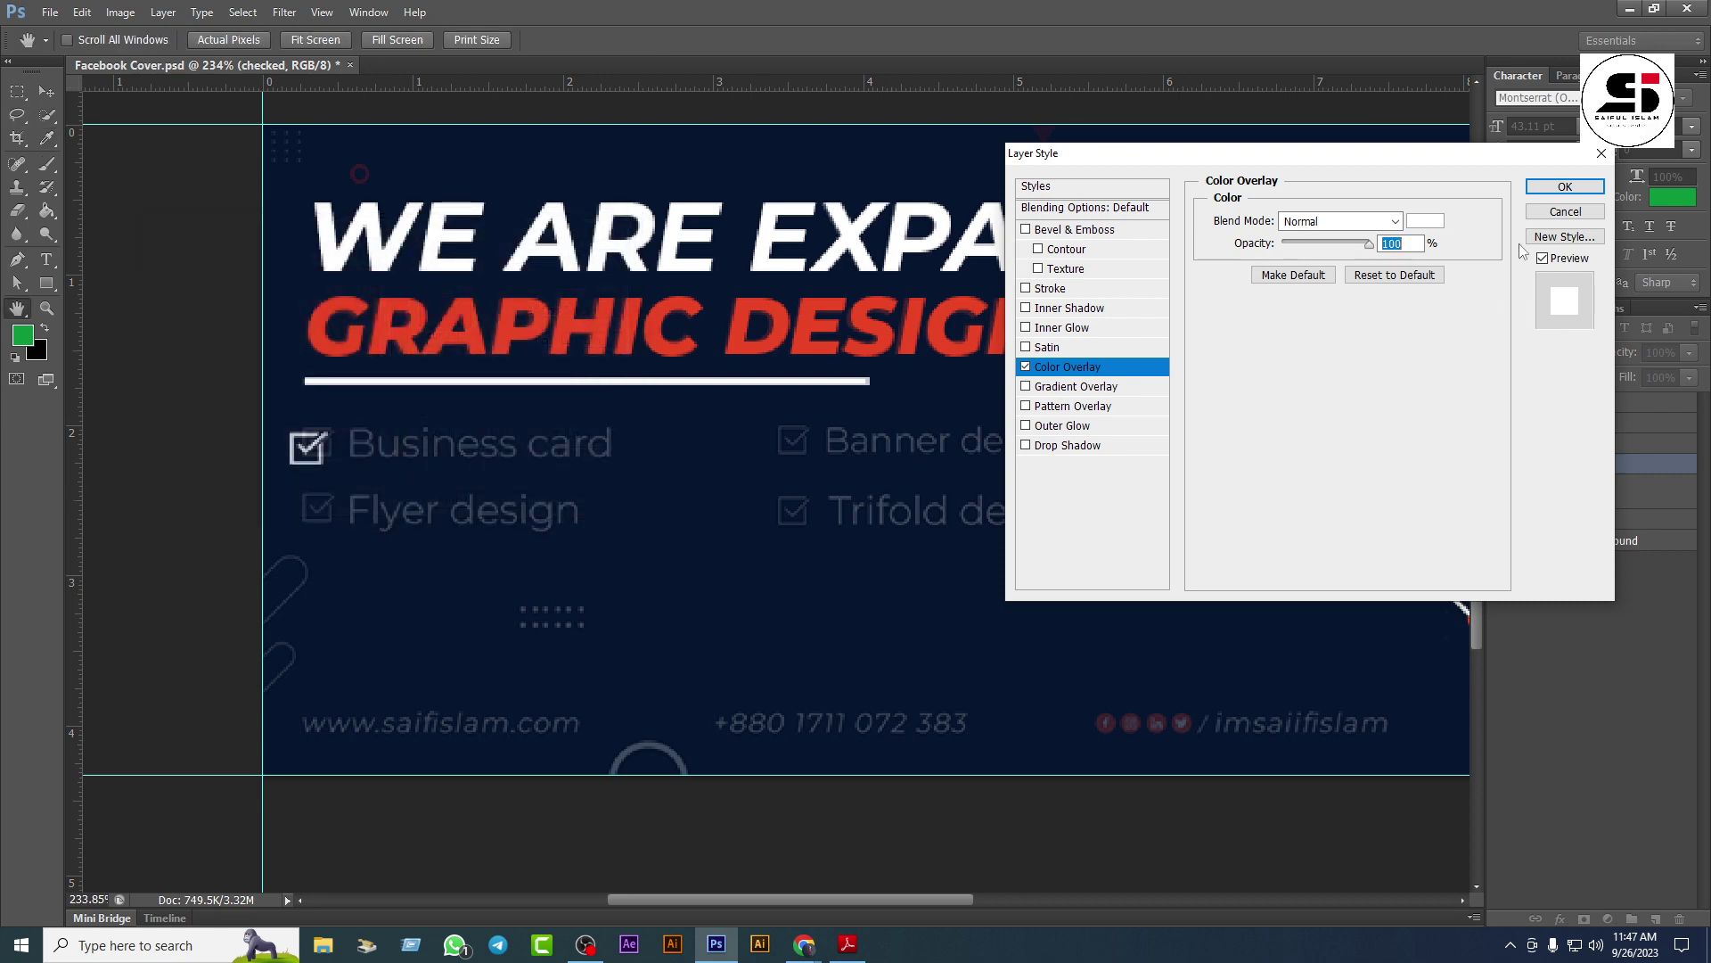
click(1565, 186)
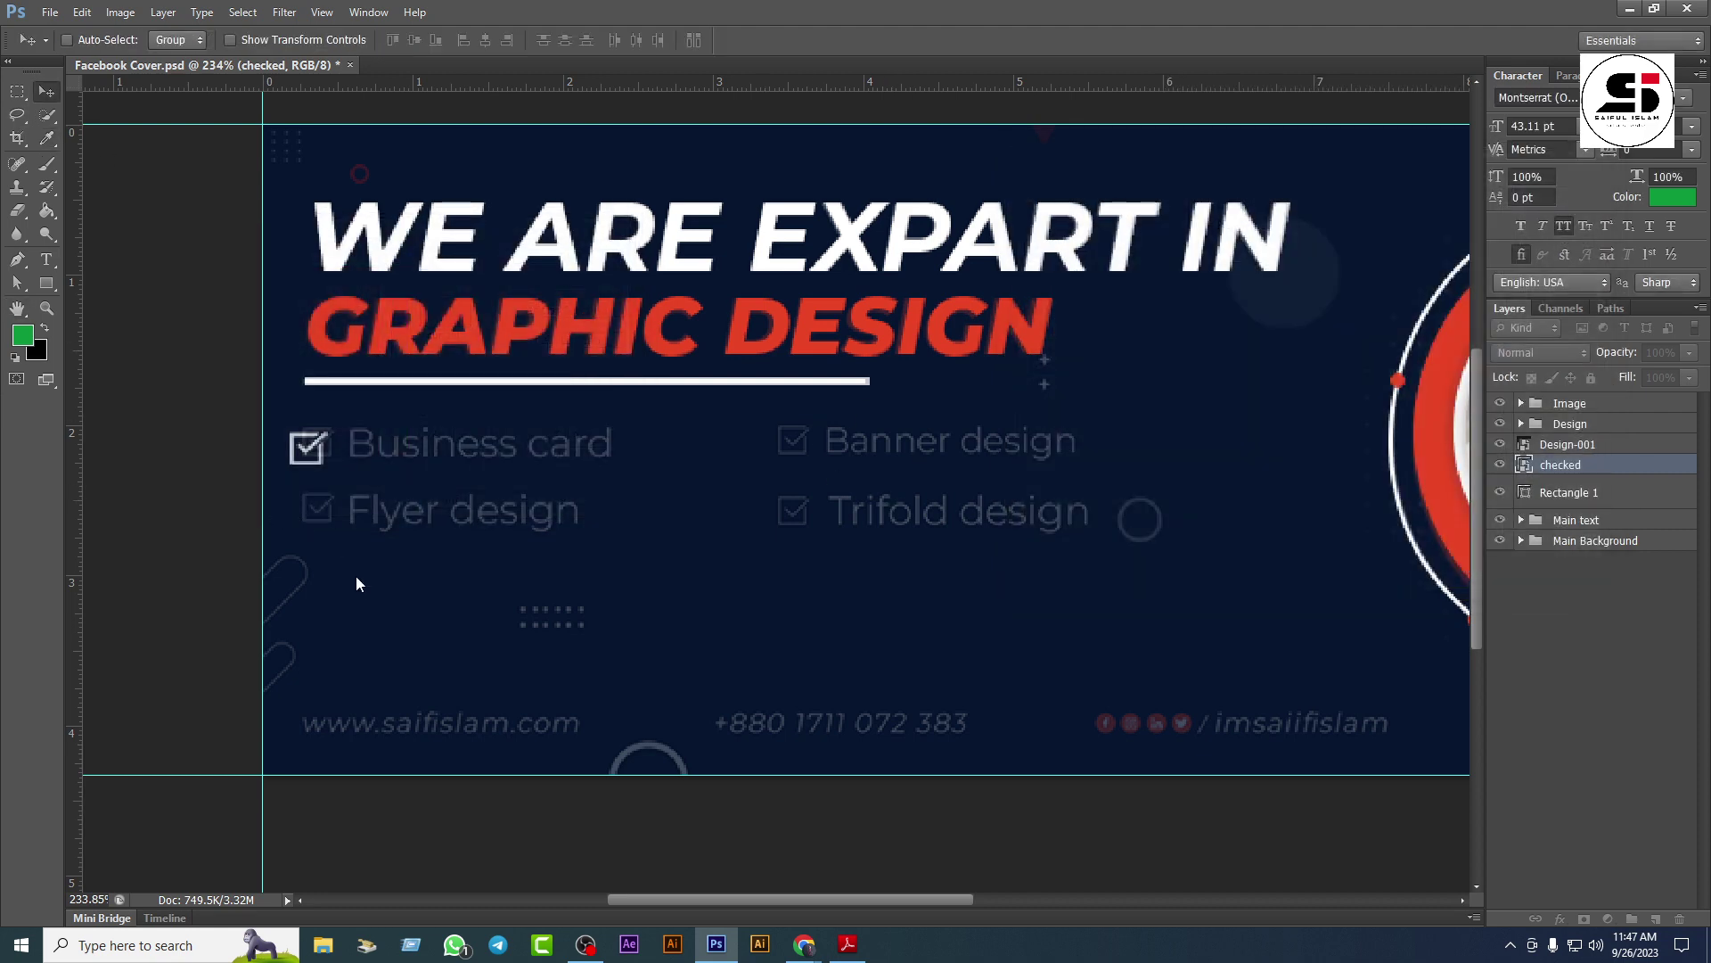
Step: Scale the white check icon to 4.75% and align it squarely over the Business card checkbox
scroll(372, 559, up, 1)
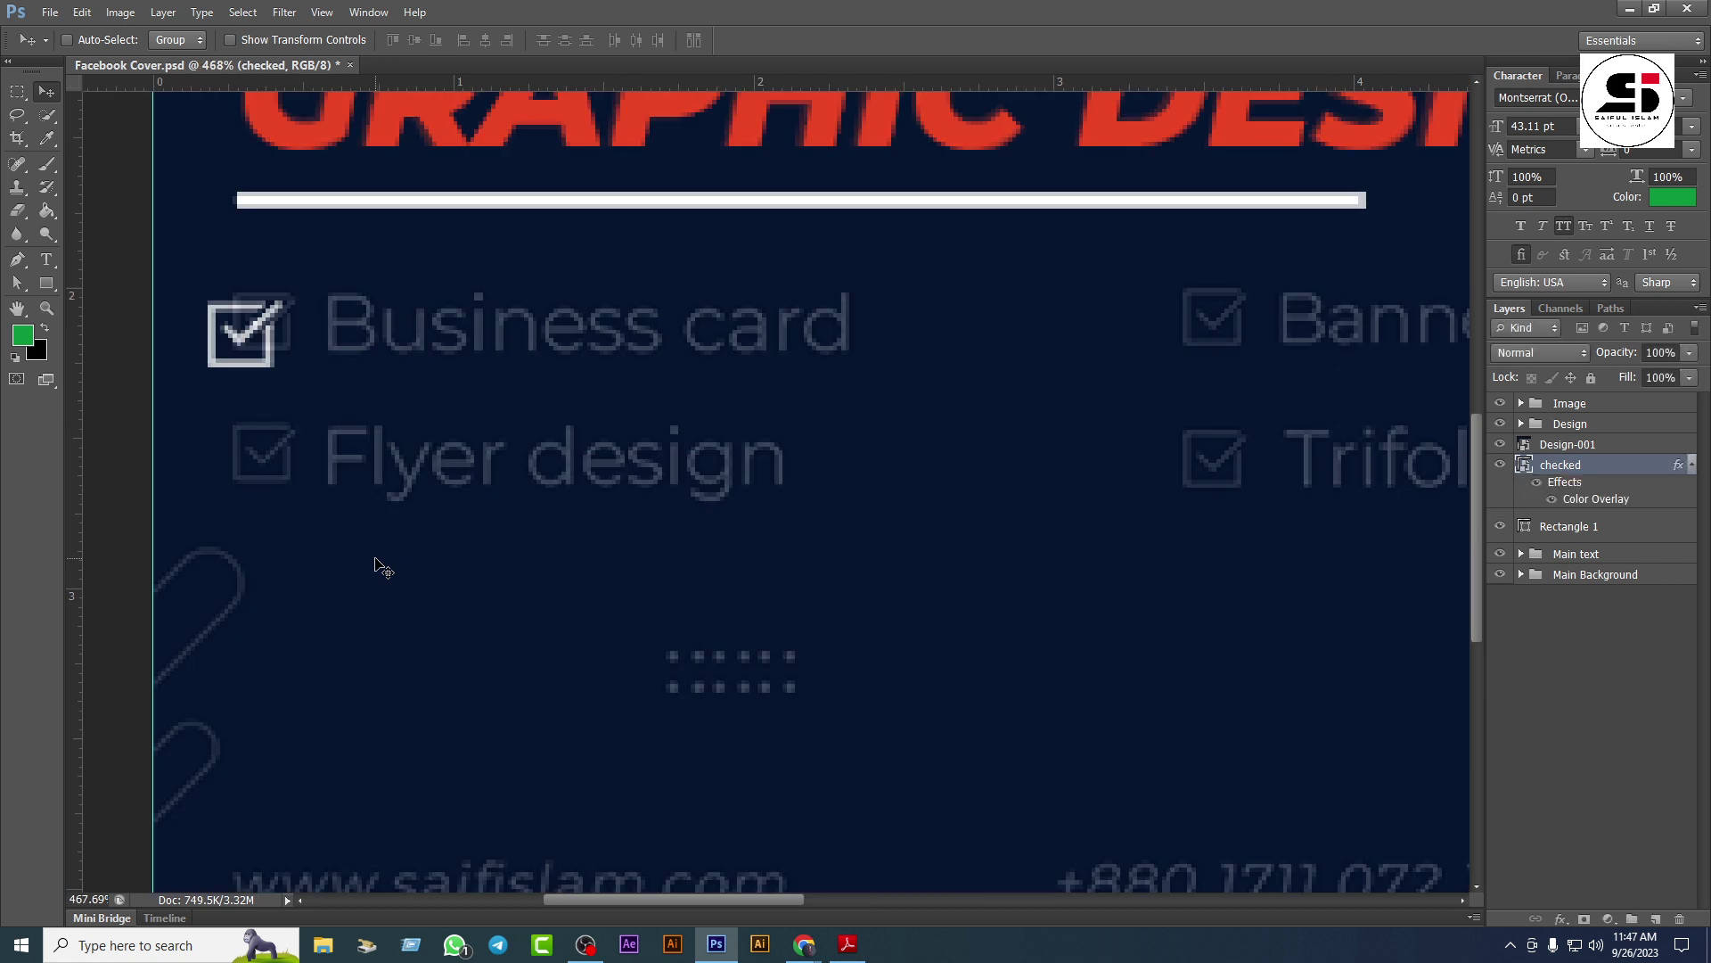
key(ctrl+t)
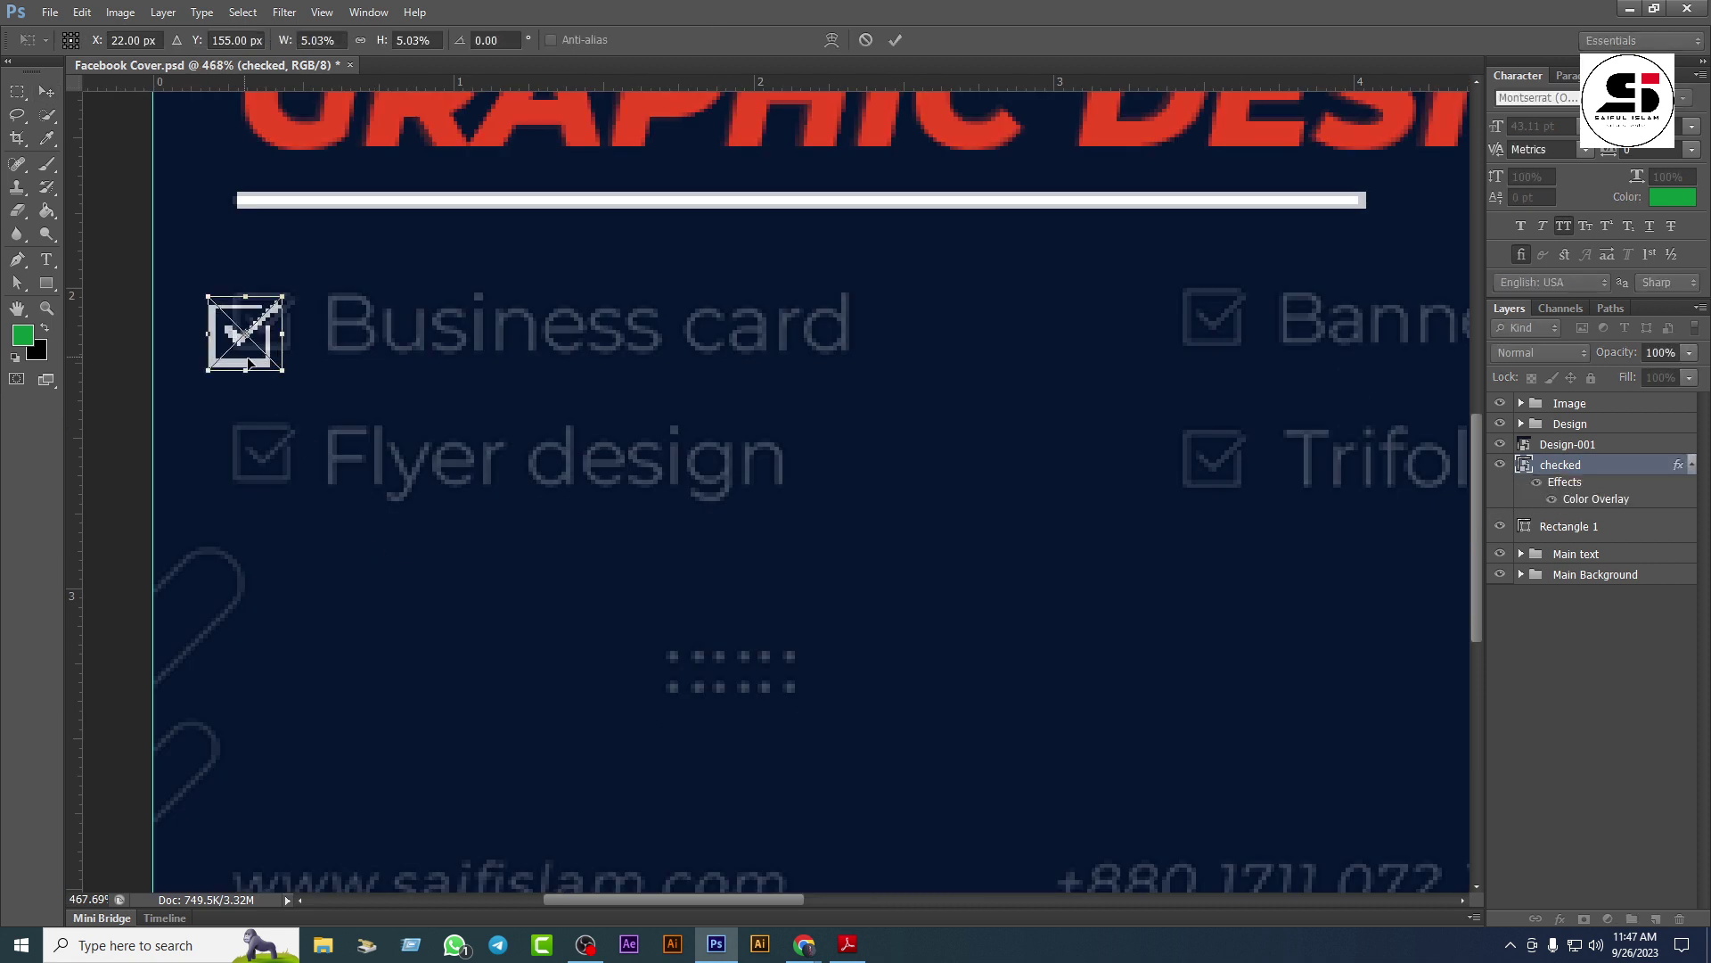
drag(240, 352, 259, 333)
key(Up)
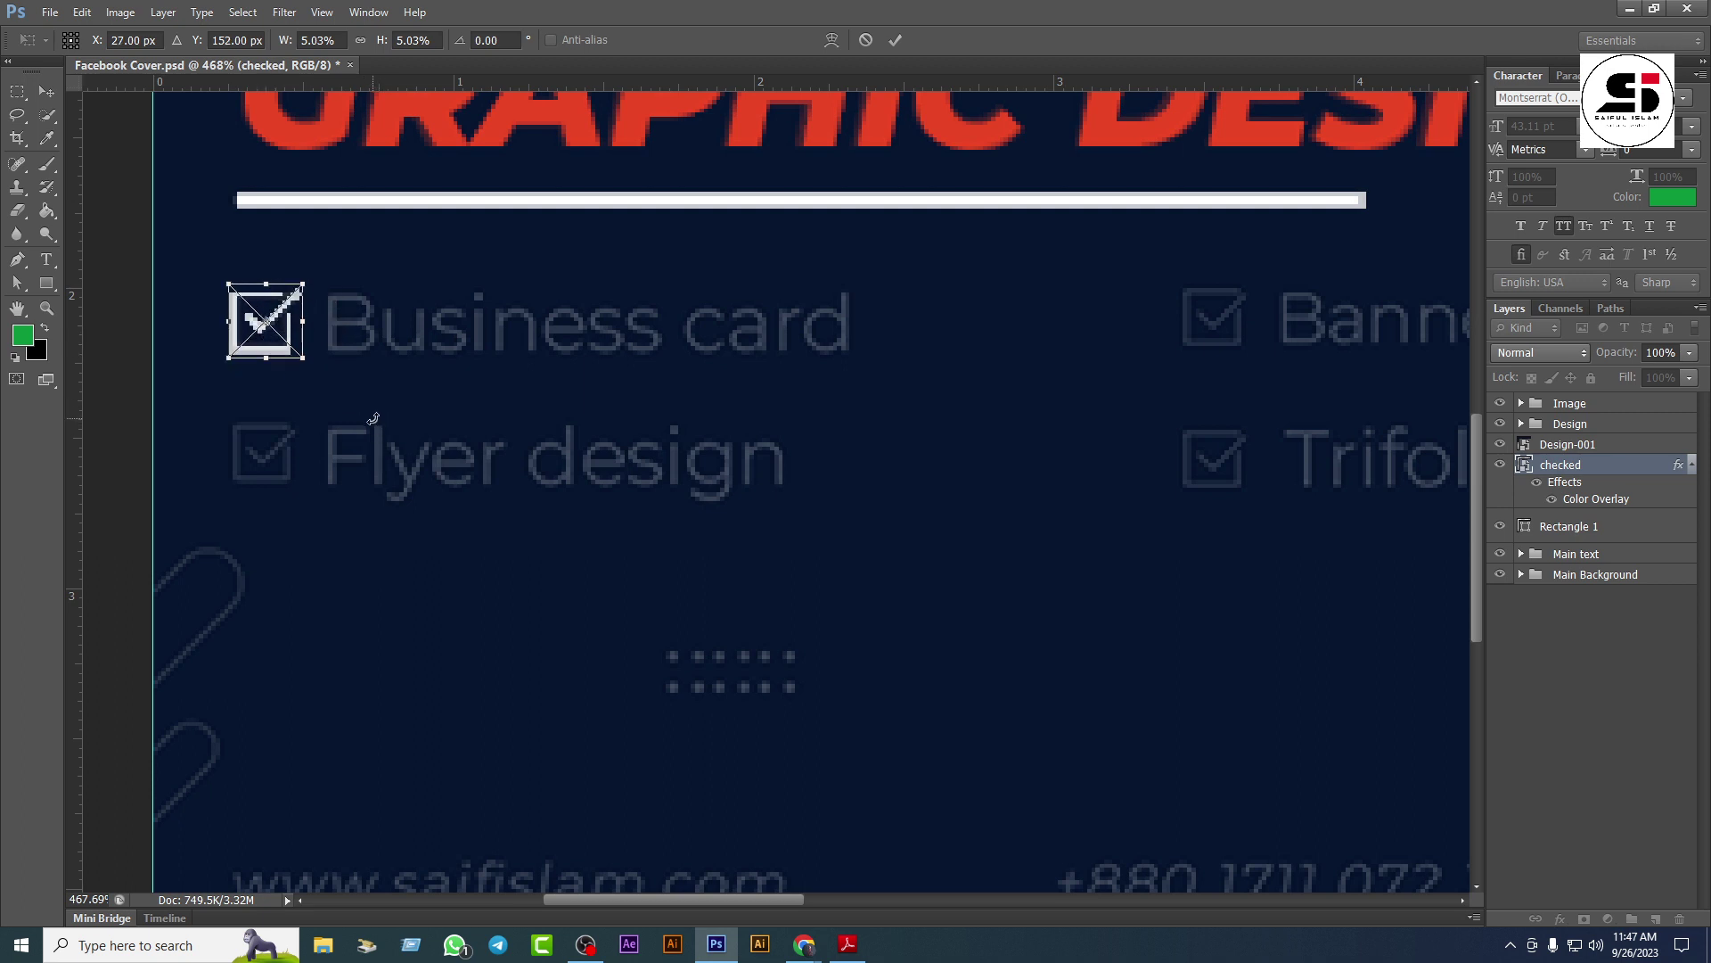
drag(304, 359, 296, 360)
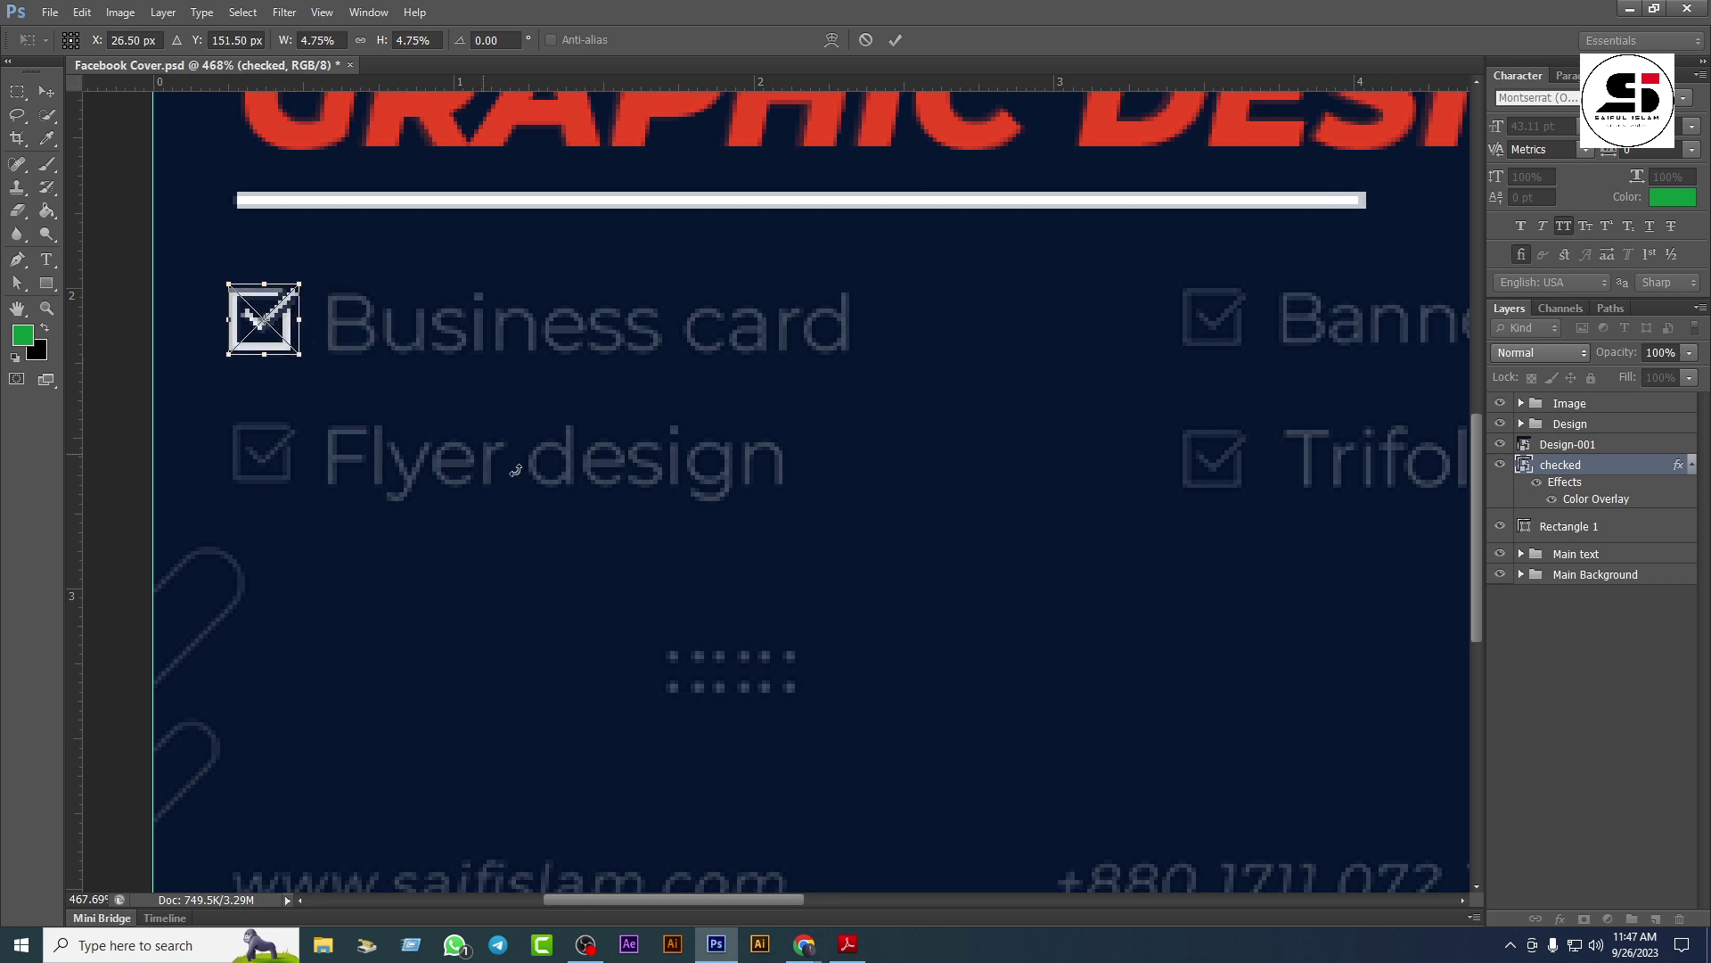
key(Return)
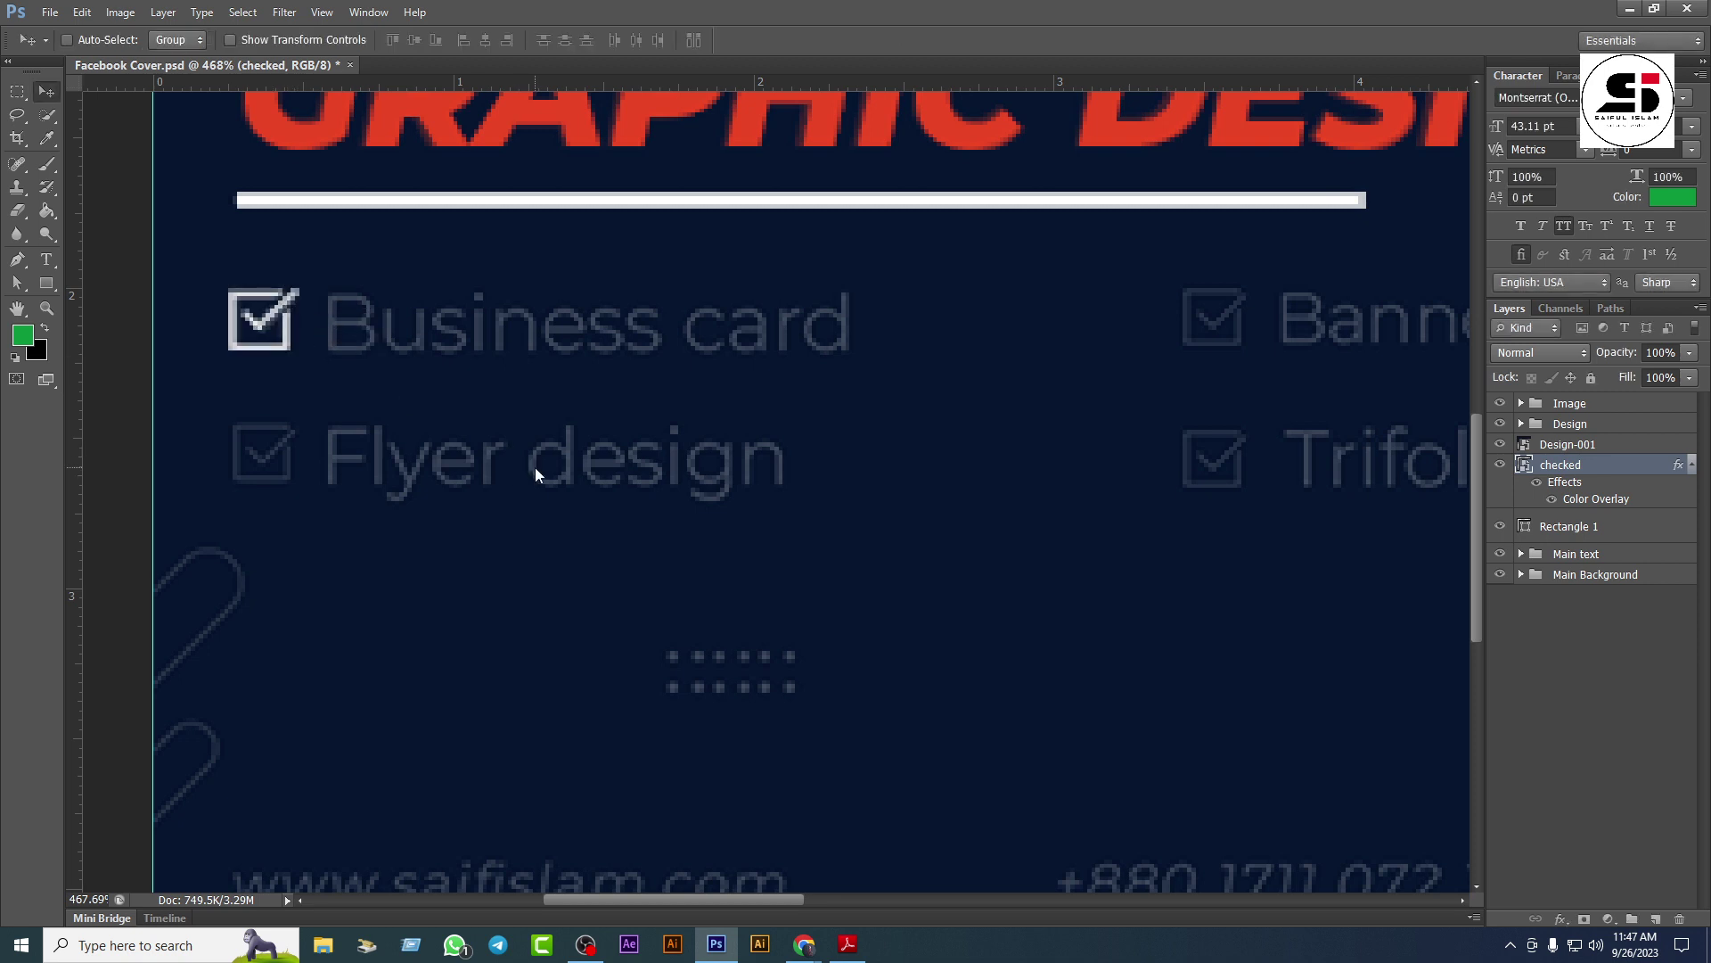
key(Up)
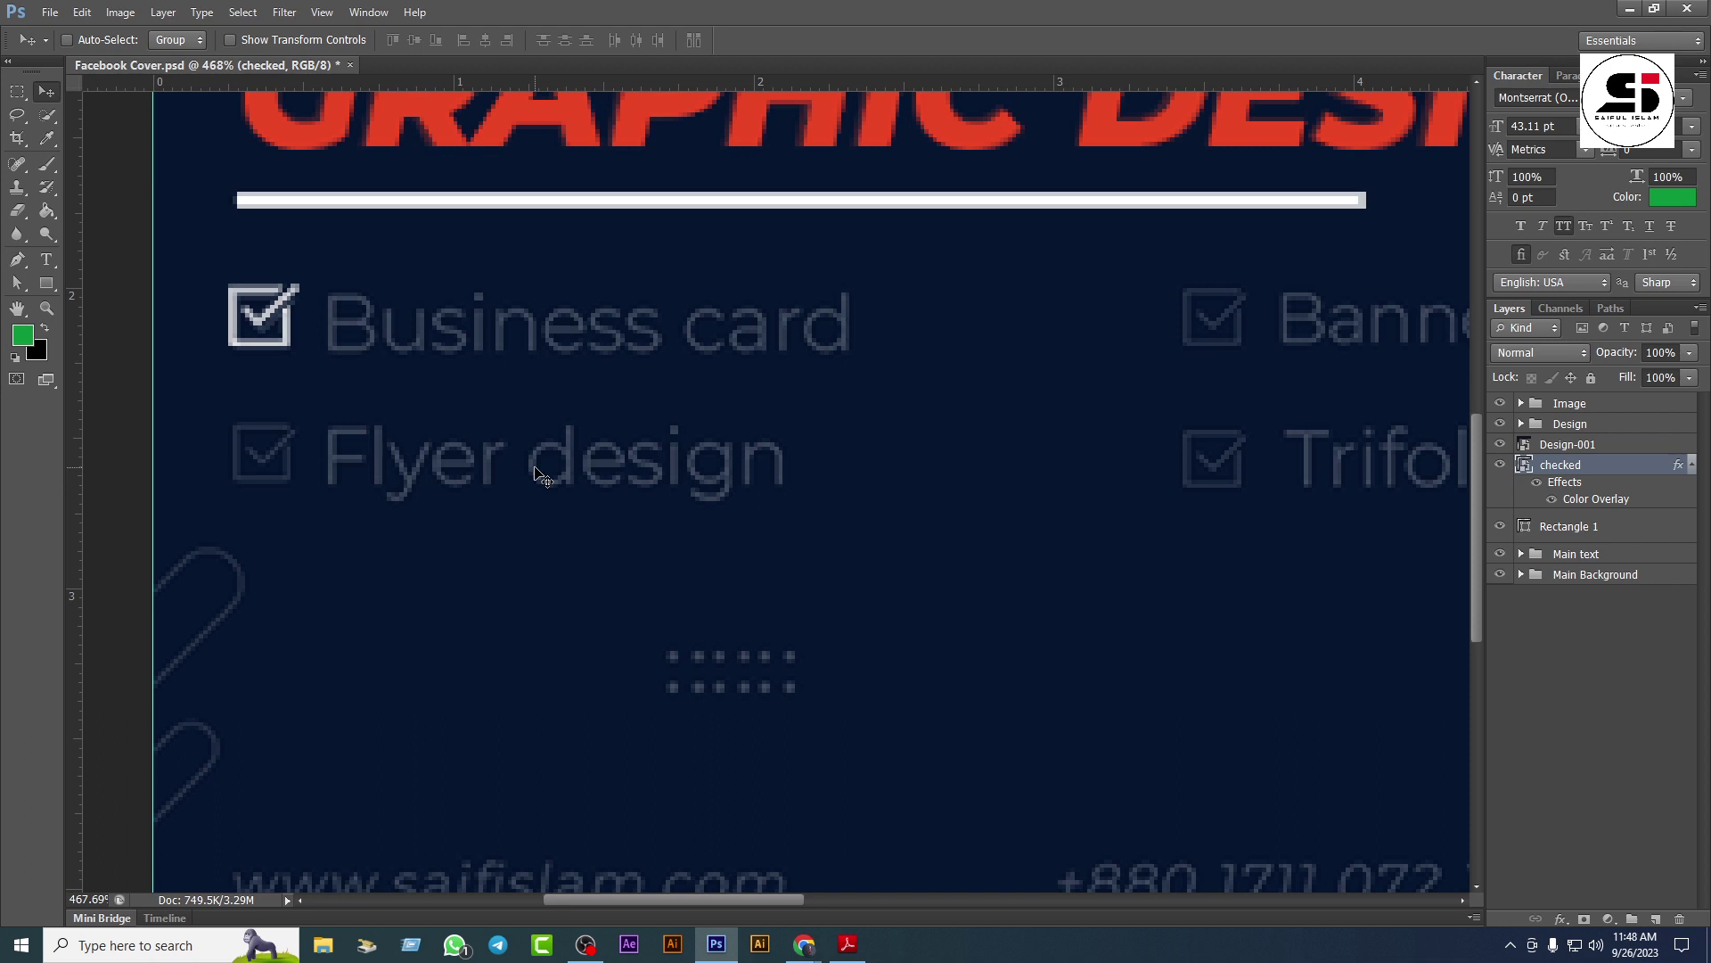
key(Down)
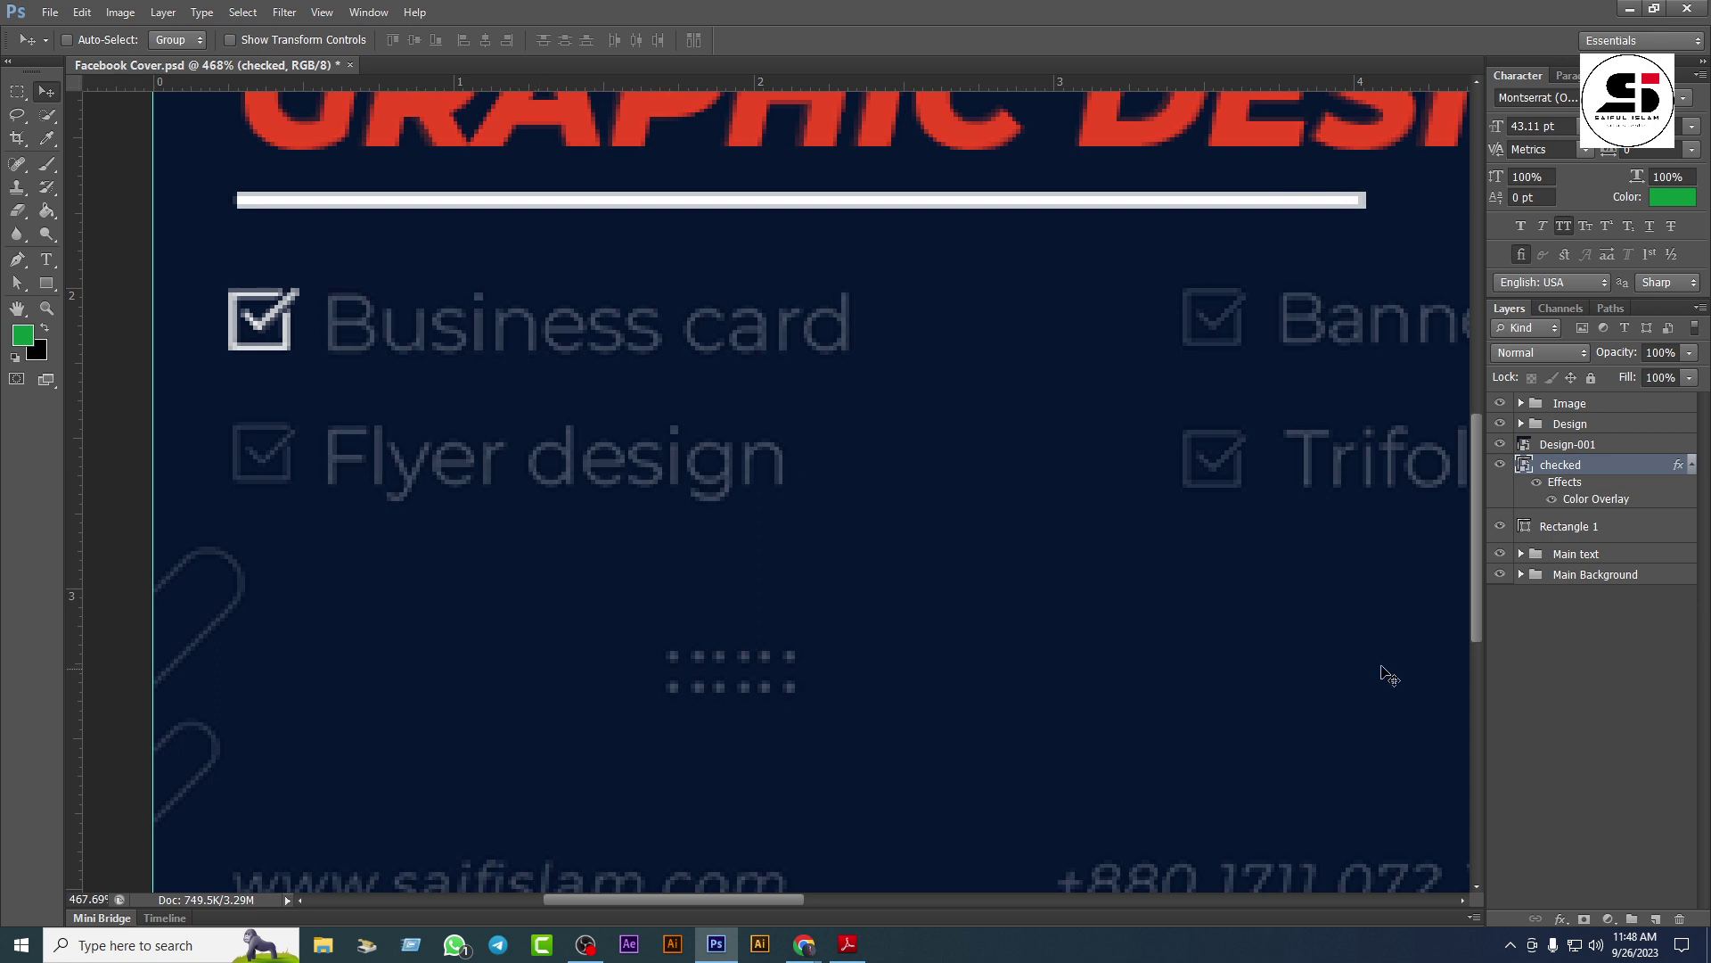
click(1692, 467)
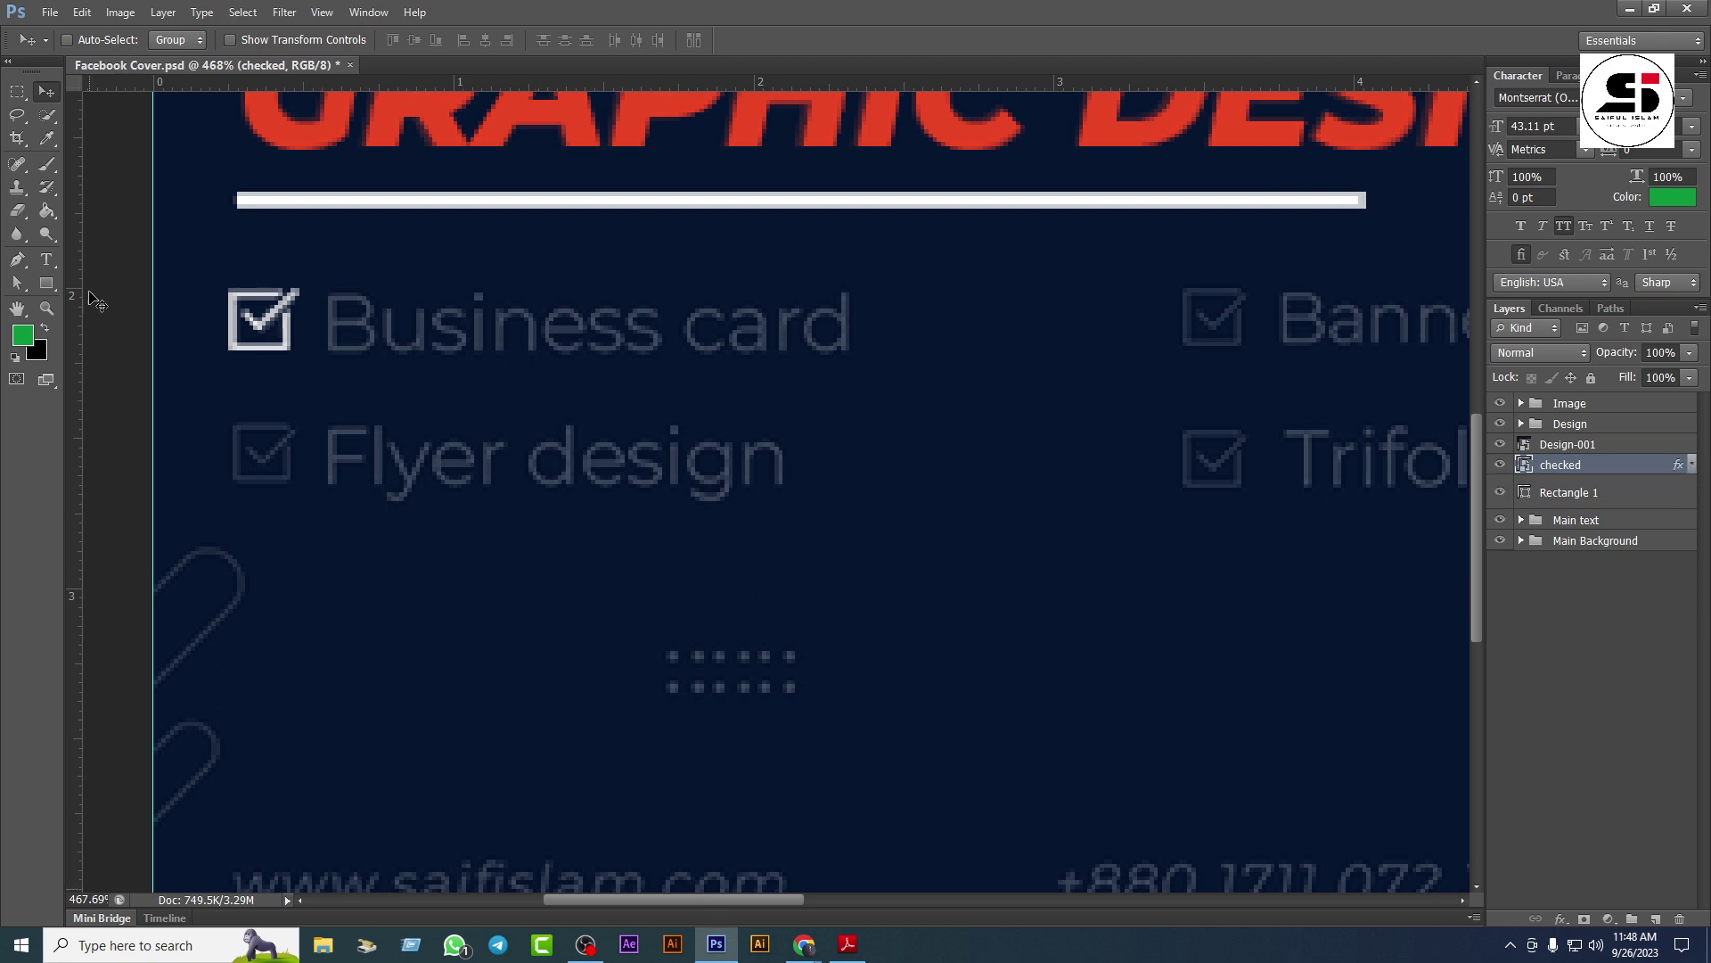
Step: Type the 'Business Card' label with All Caps off and colour it white
click(46, 259)
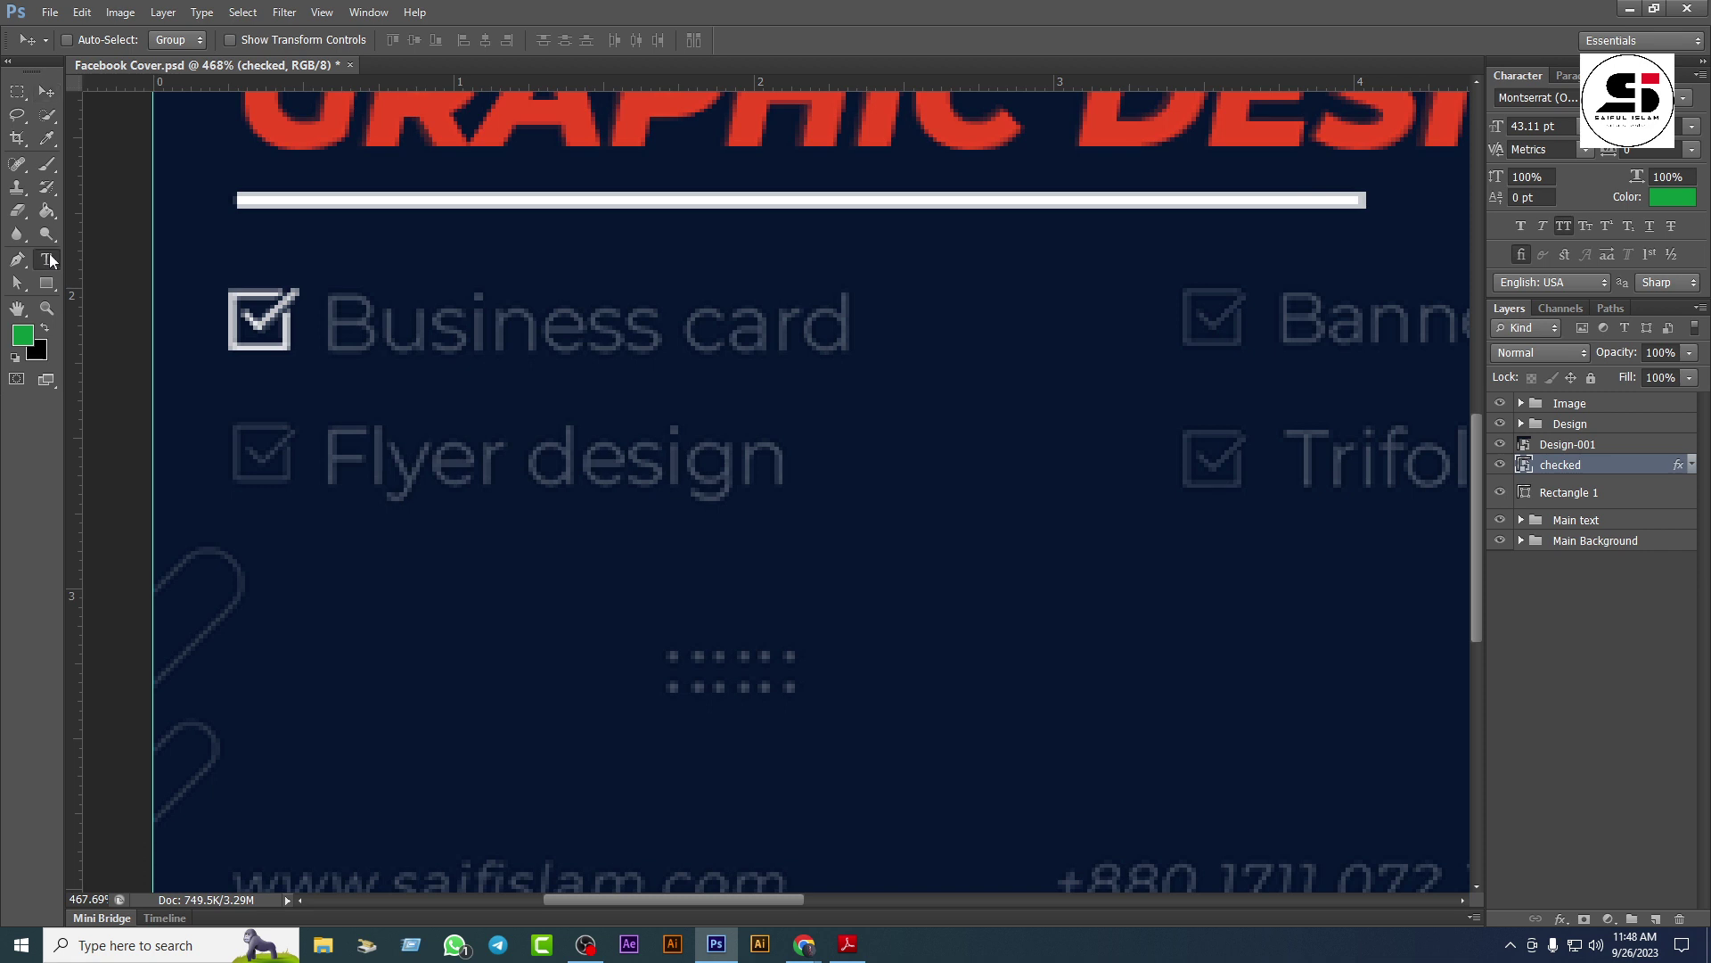
click(629, 451)
text(BUS)
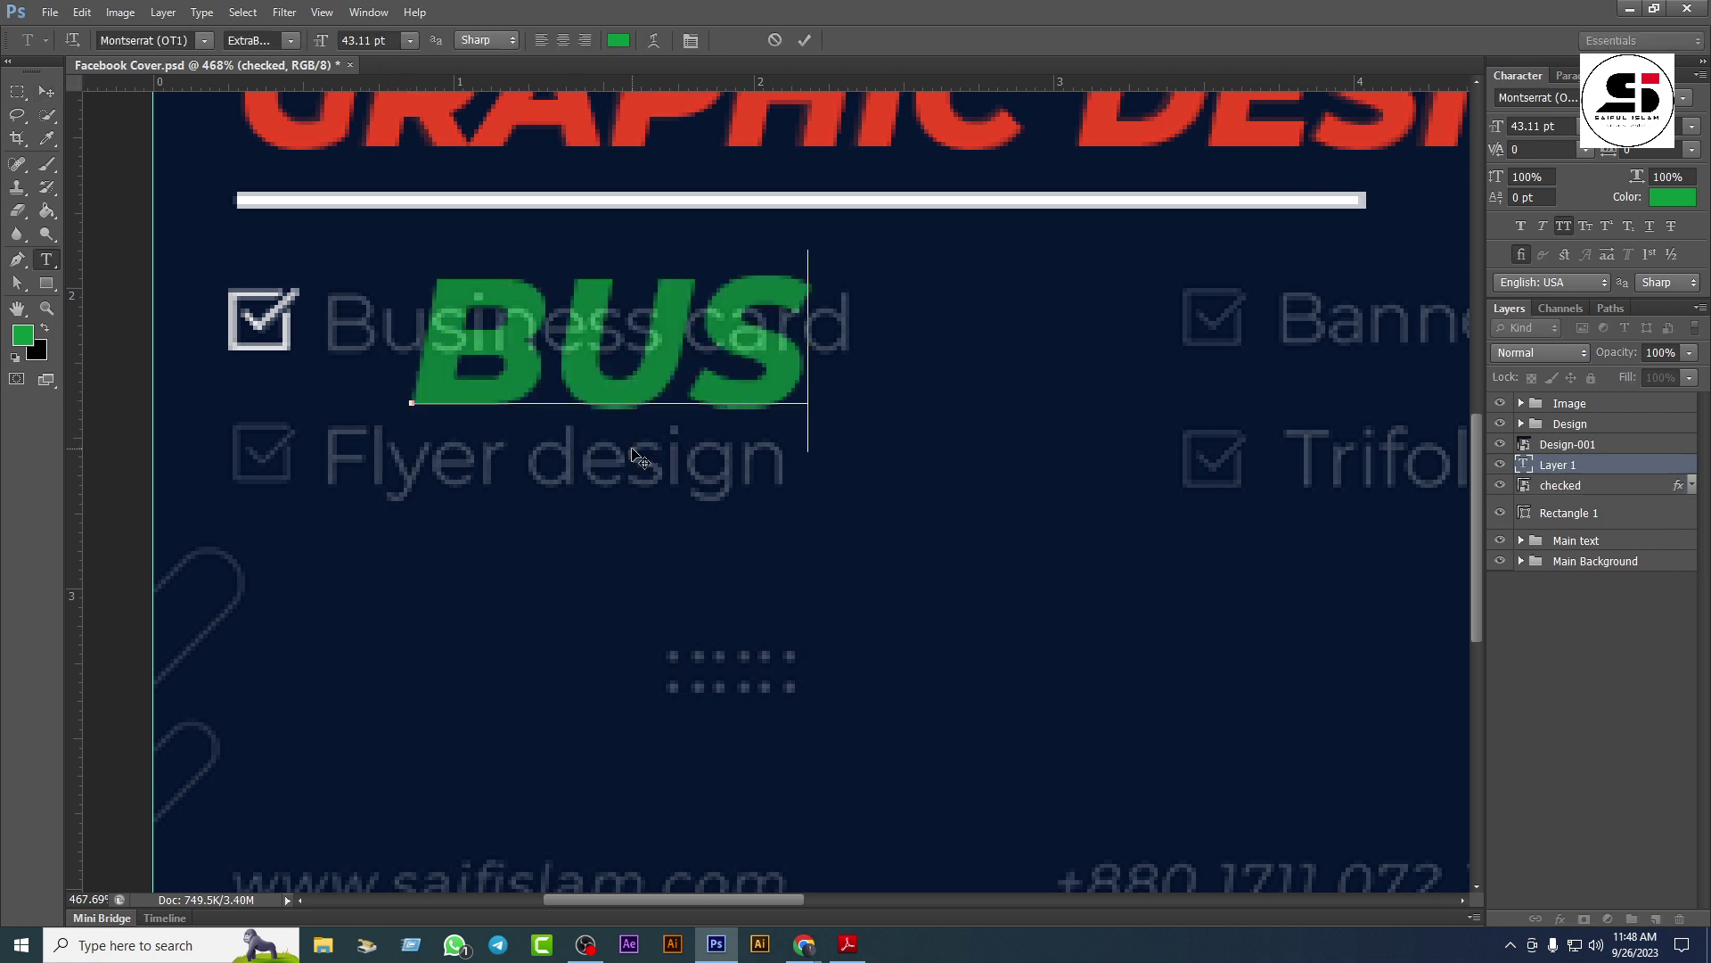
text(INESS)
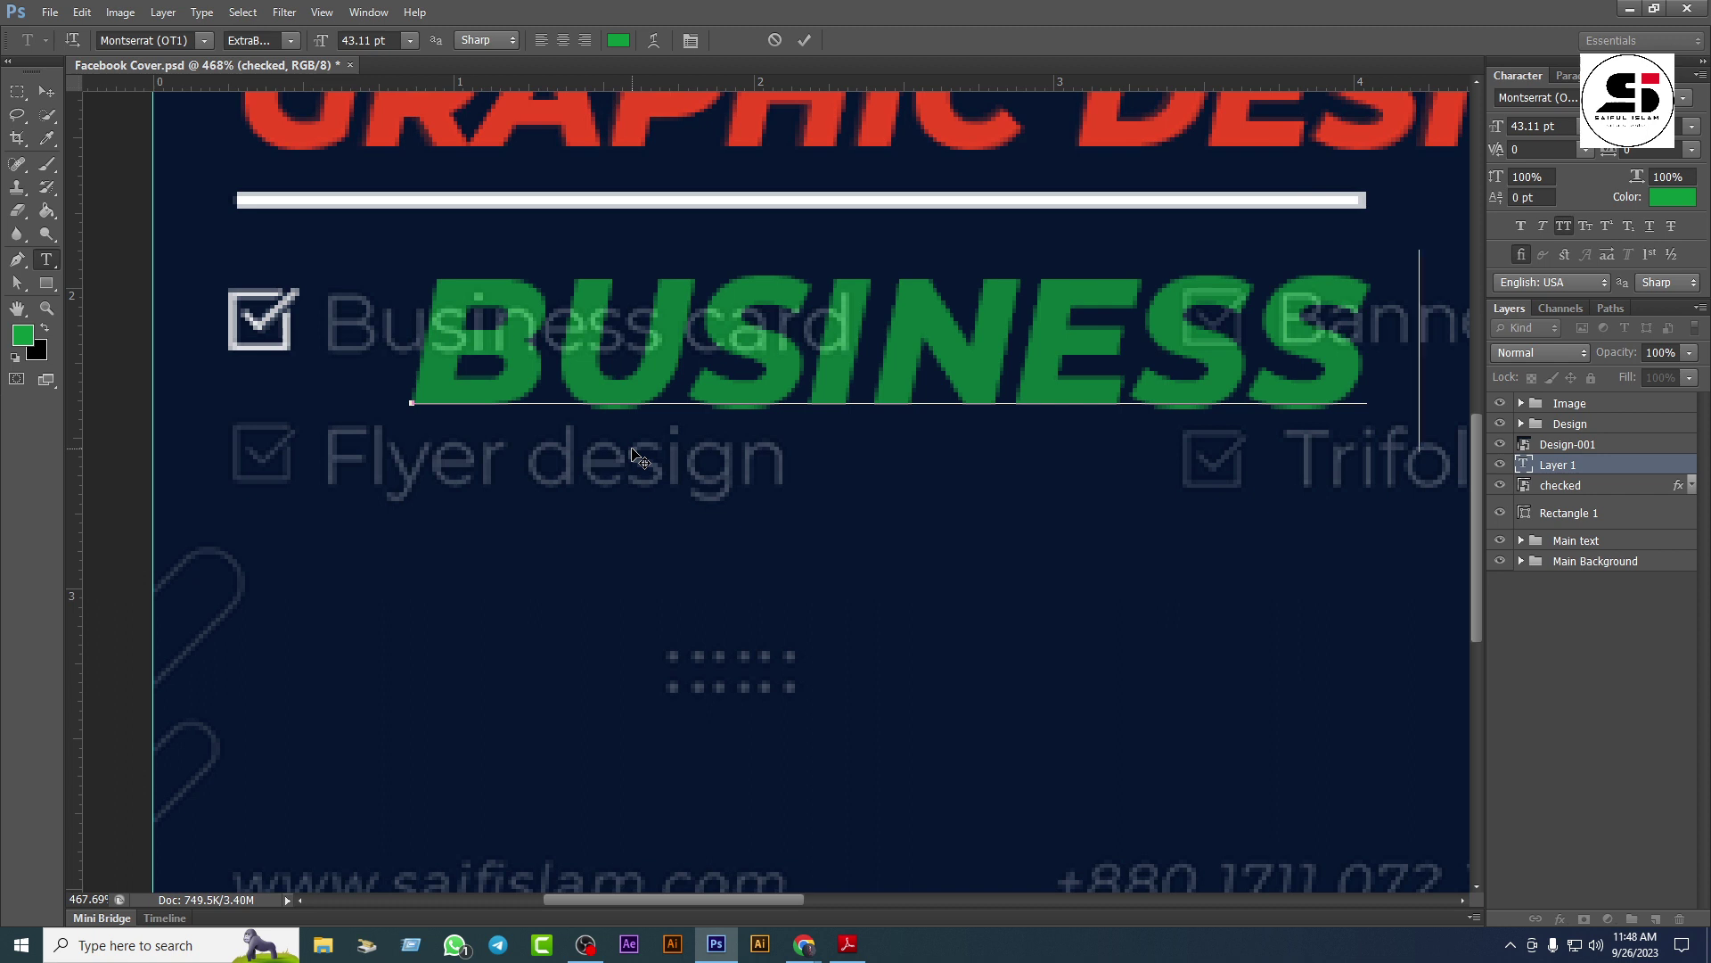
text( C)
key(ctrl+a)
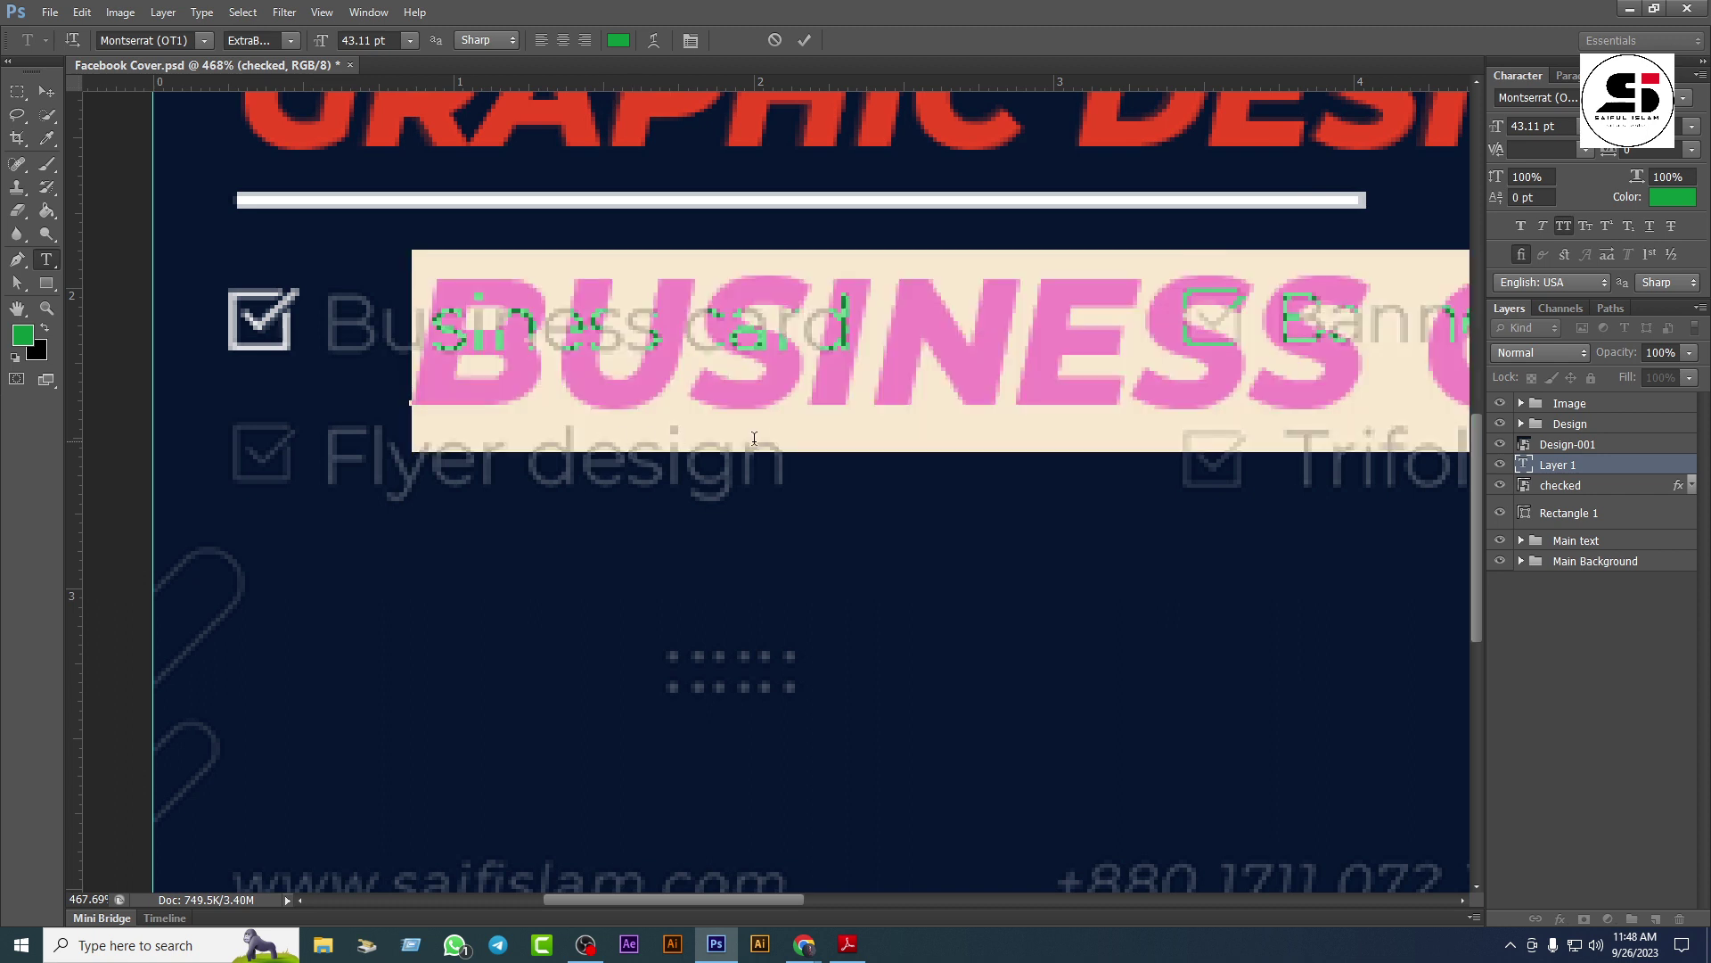
click(1563, 226)
click(1671, 197)
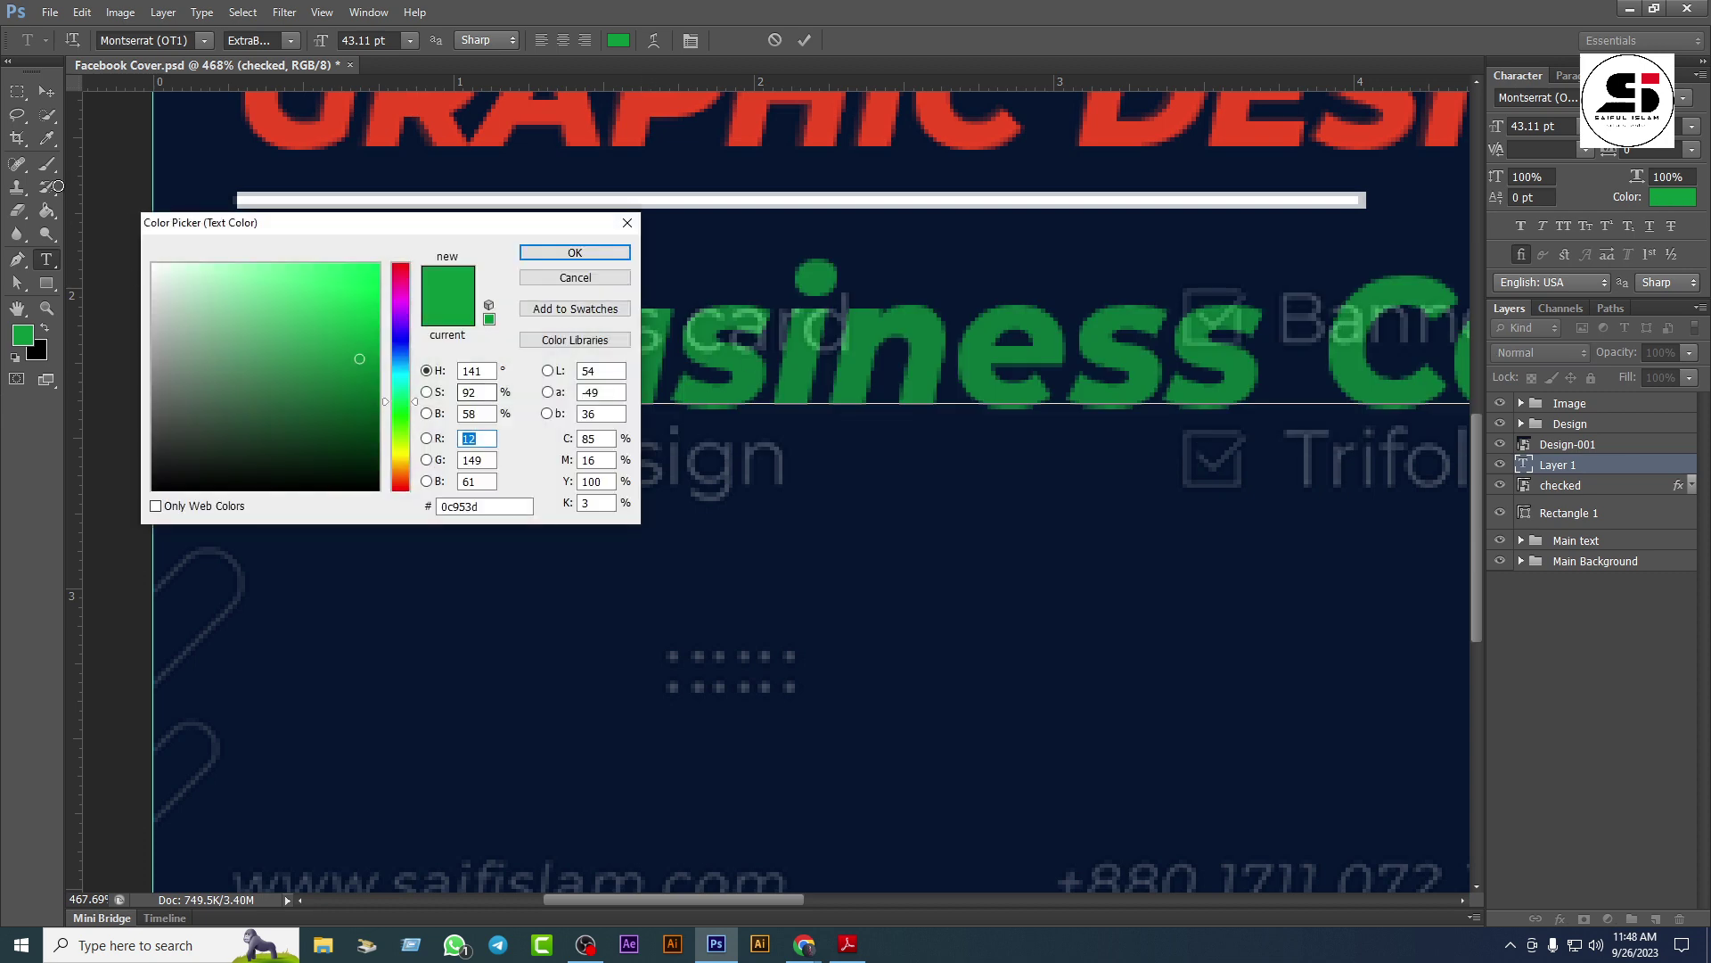
click(212, 349)
click(178, 281)
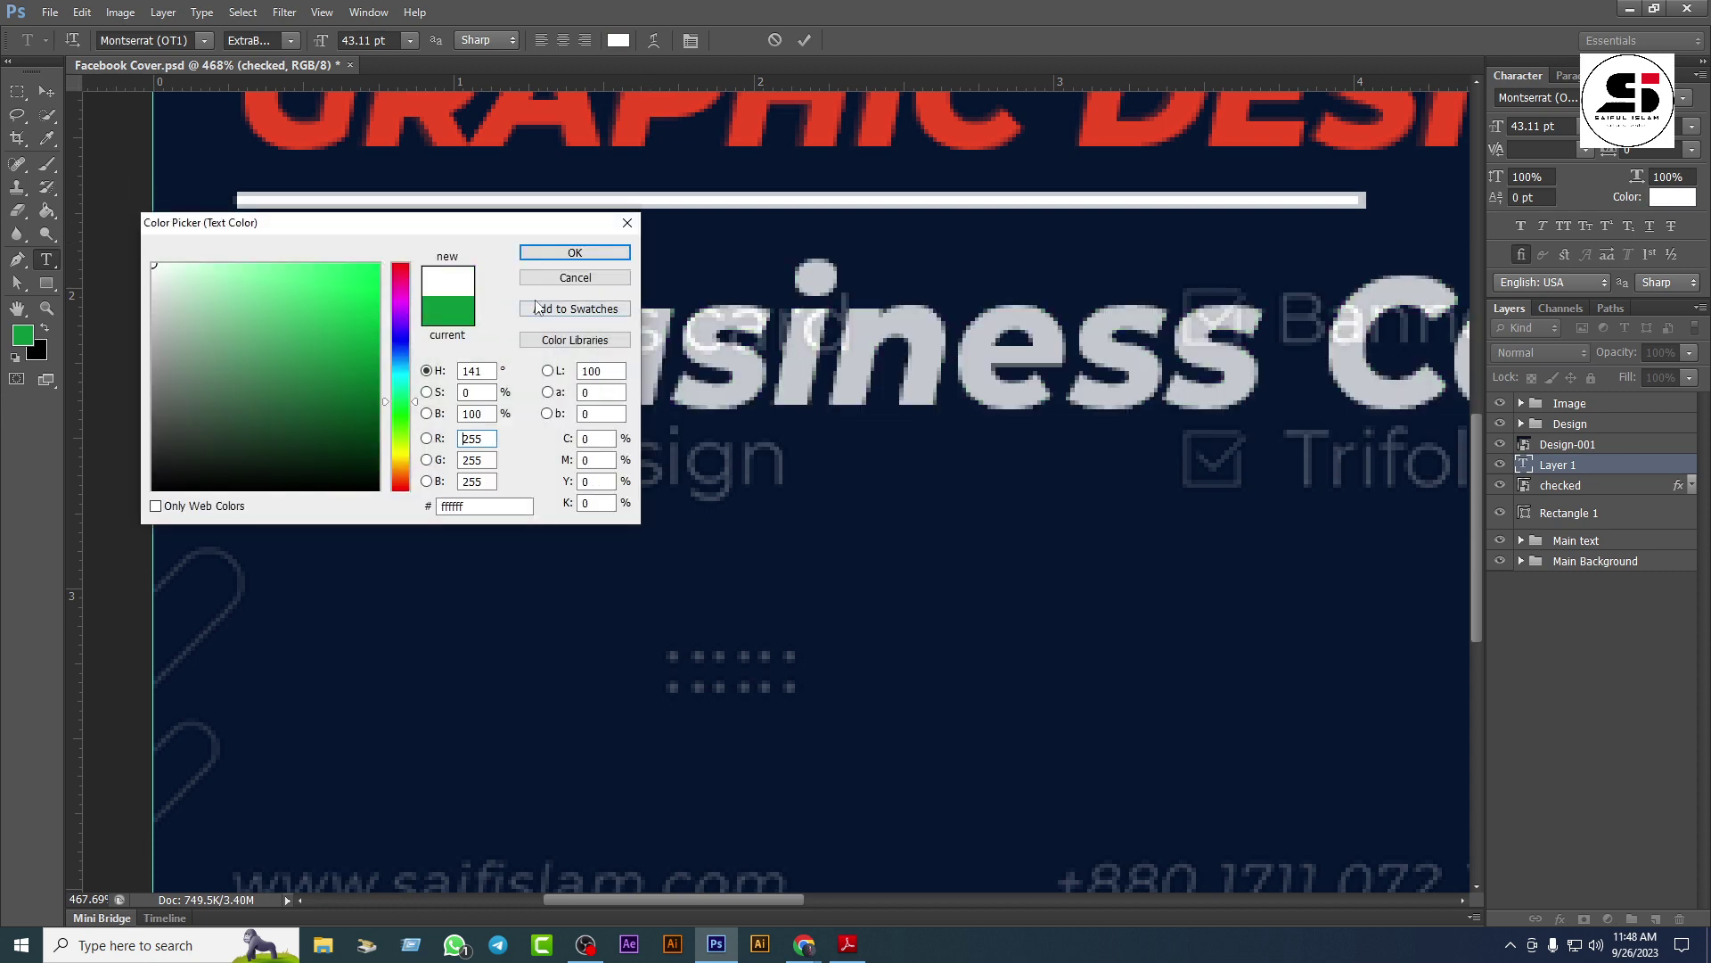
click(575, 252)
Step: Set the label to Montserrat Regular 18.11 pt and move it onto the first checkbox row
key(ctrl+a)
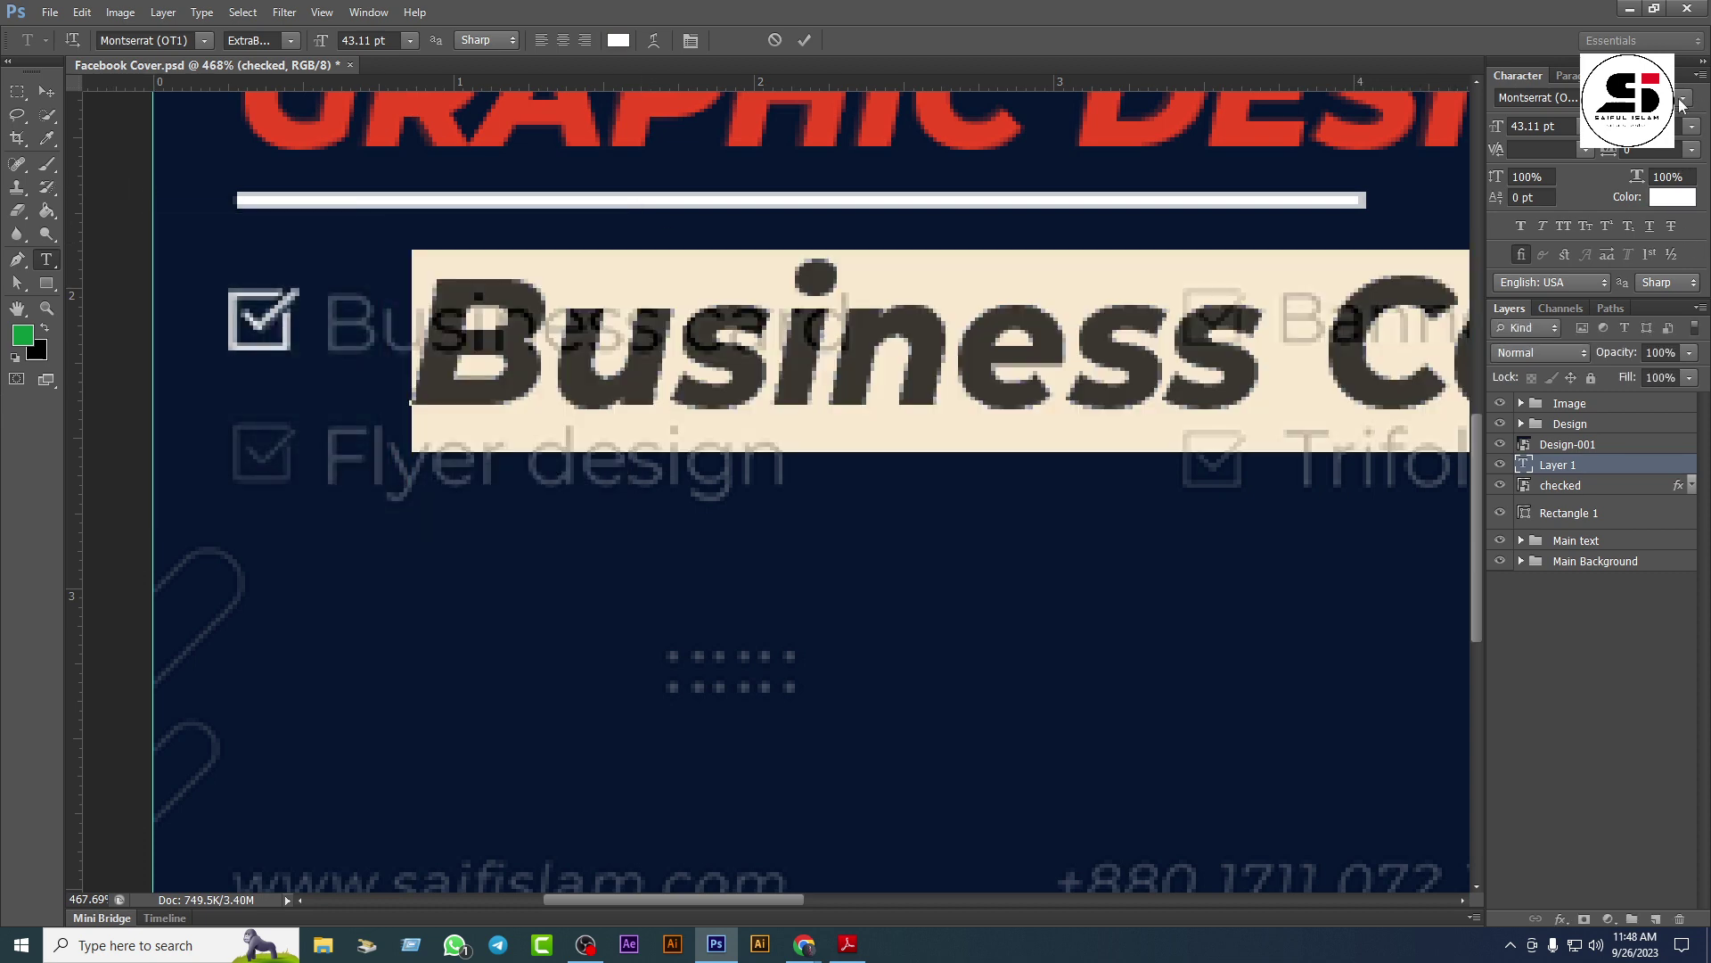
click(1681, 101)
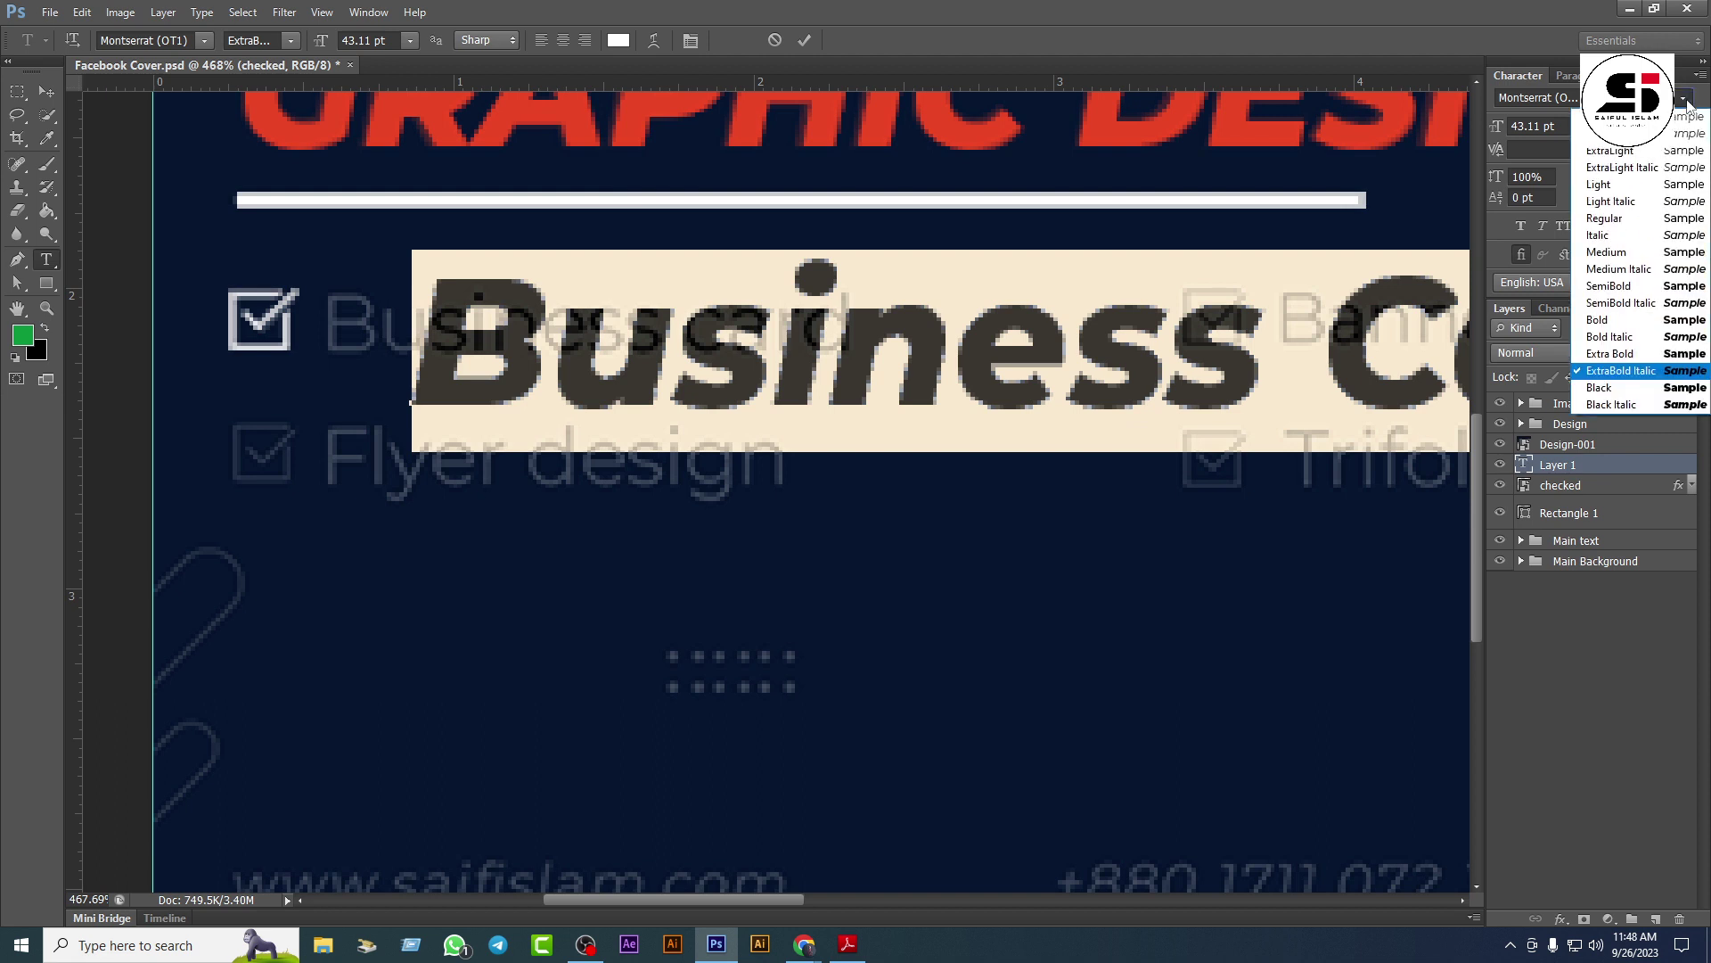
click(1614, 234)
click(1681, 98)
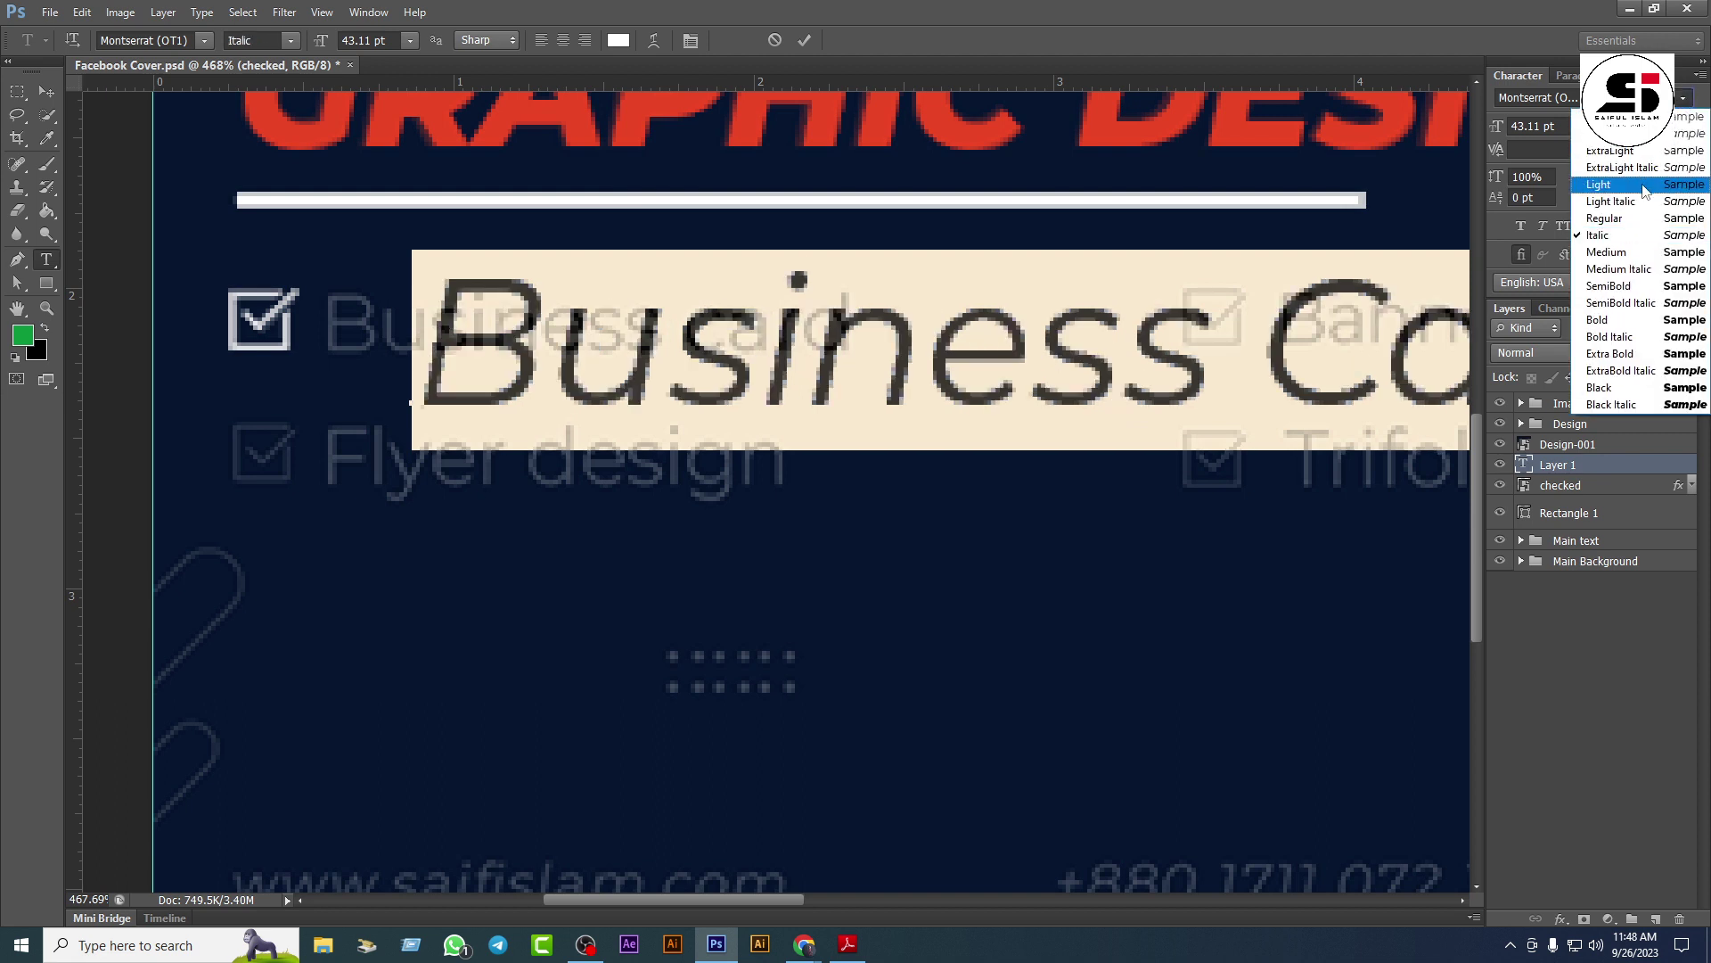
click(1632, 217)
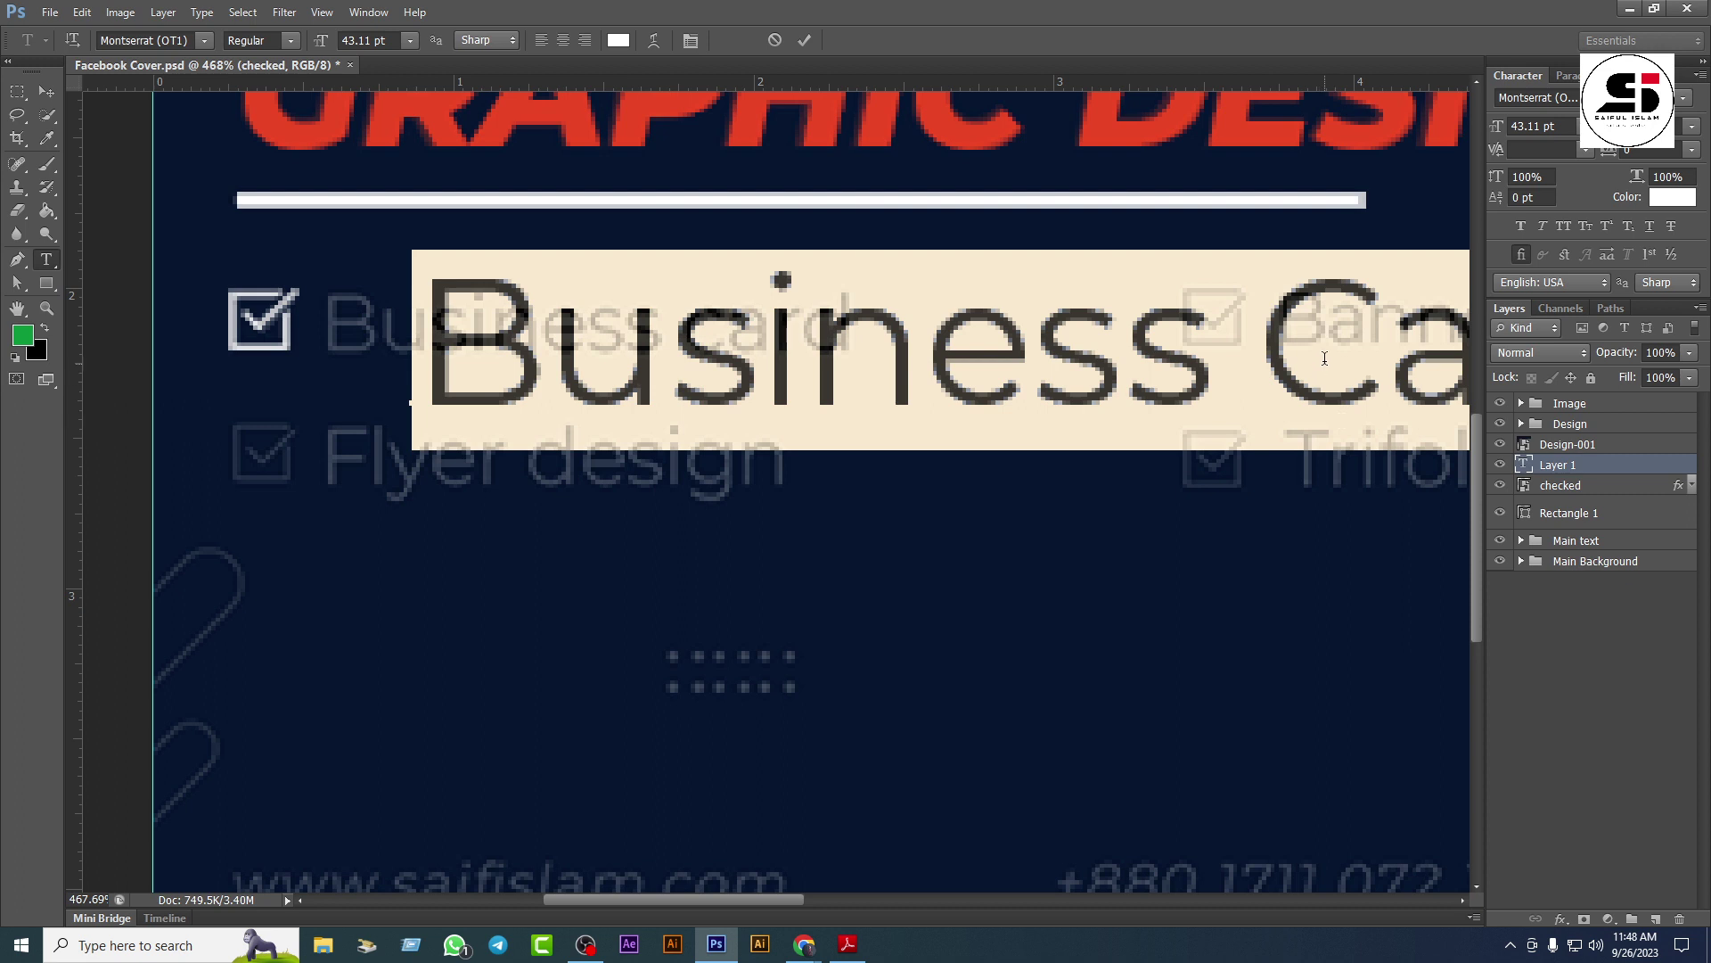
click(1565, 125)
key(shift+Down)
key(shift+Down)
key(shift+Down)
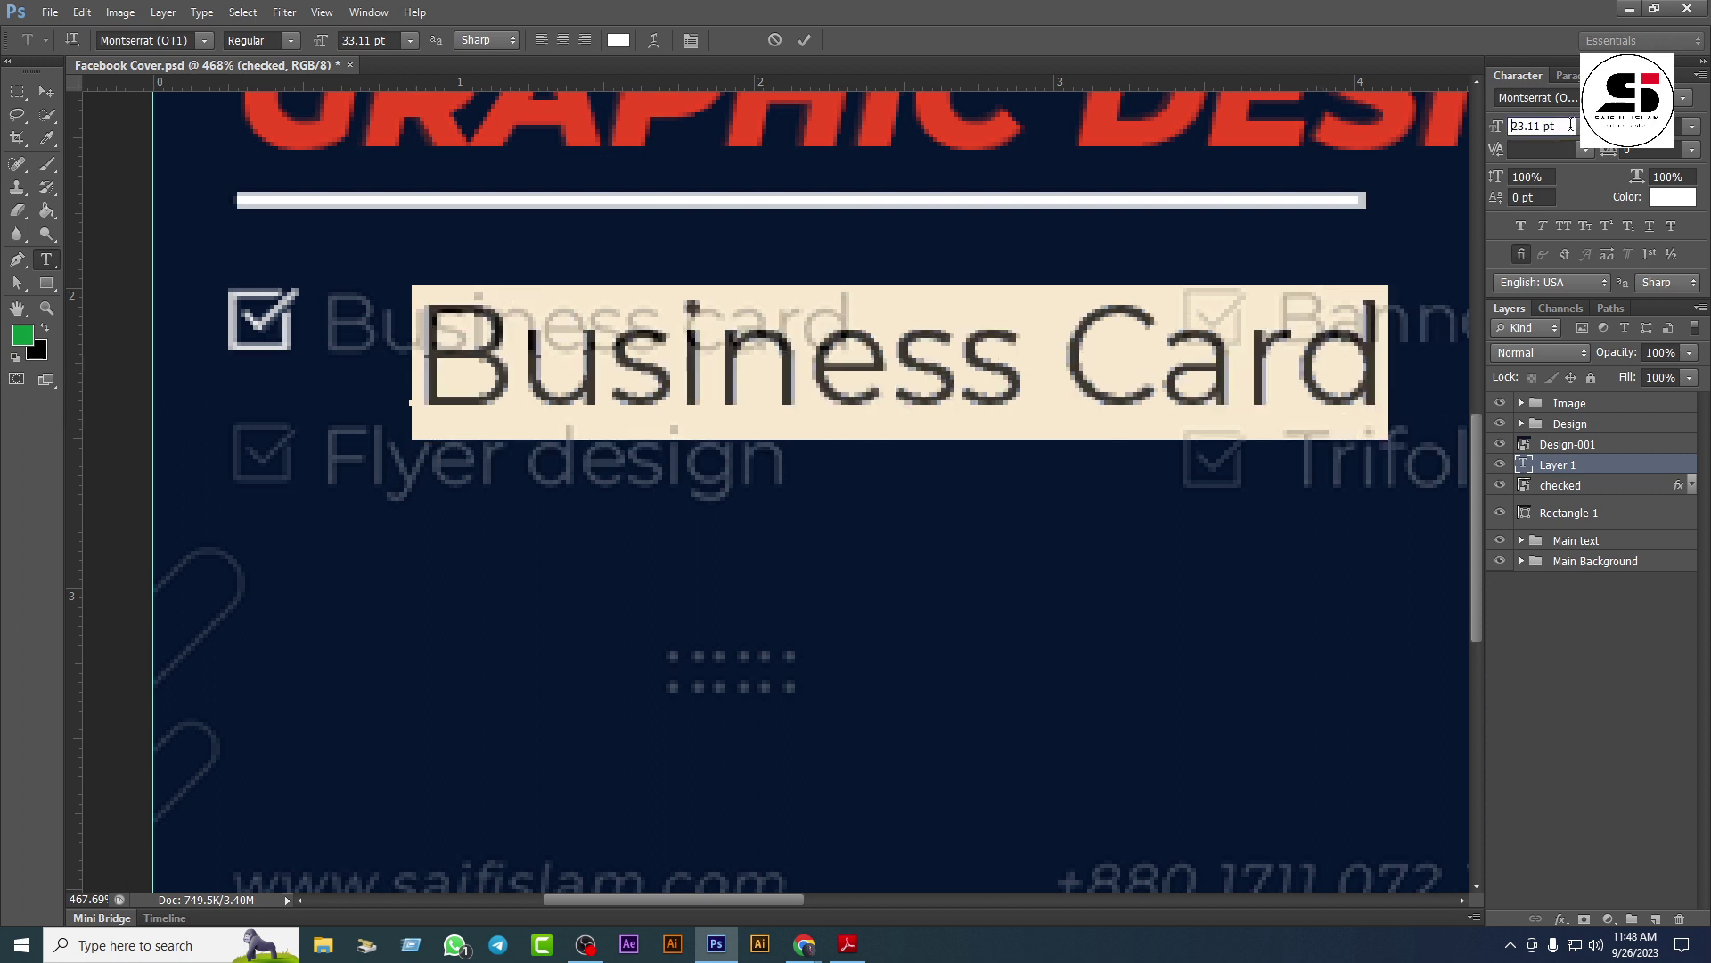
key(Up)
key(Up)
key(Up)
key(Up)
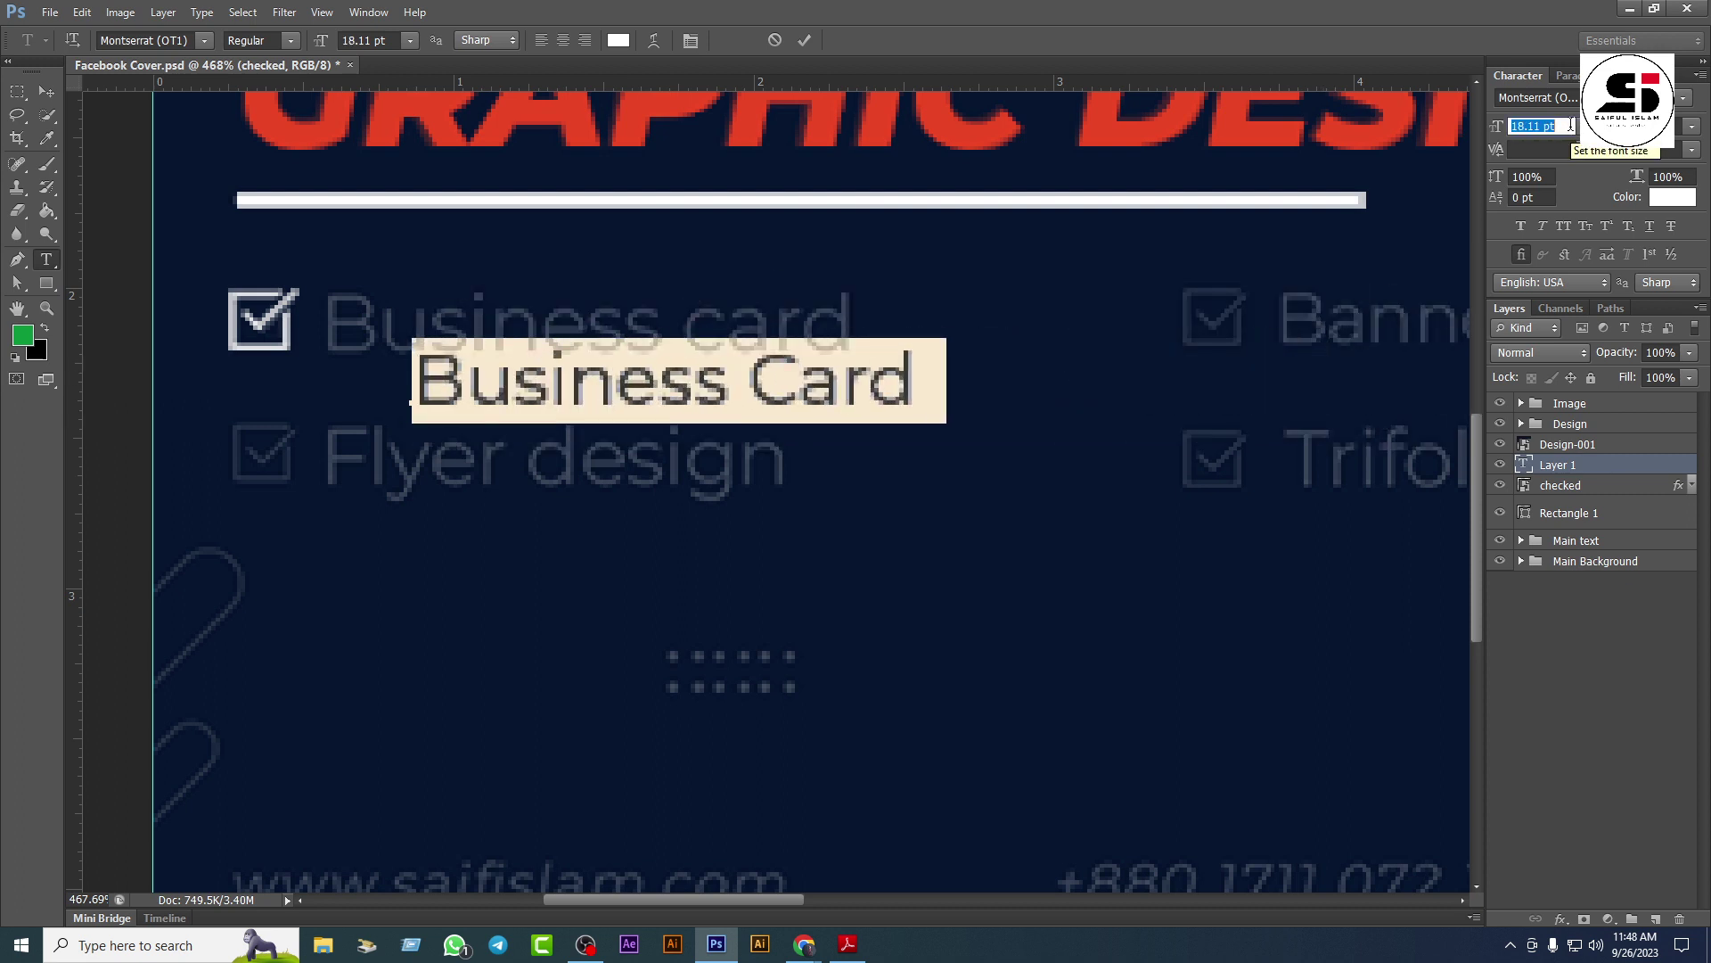
click(46, 91)
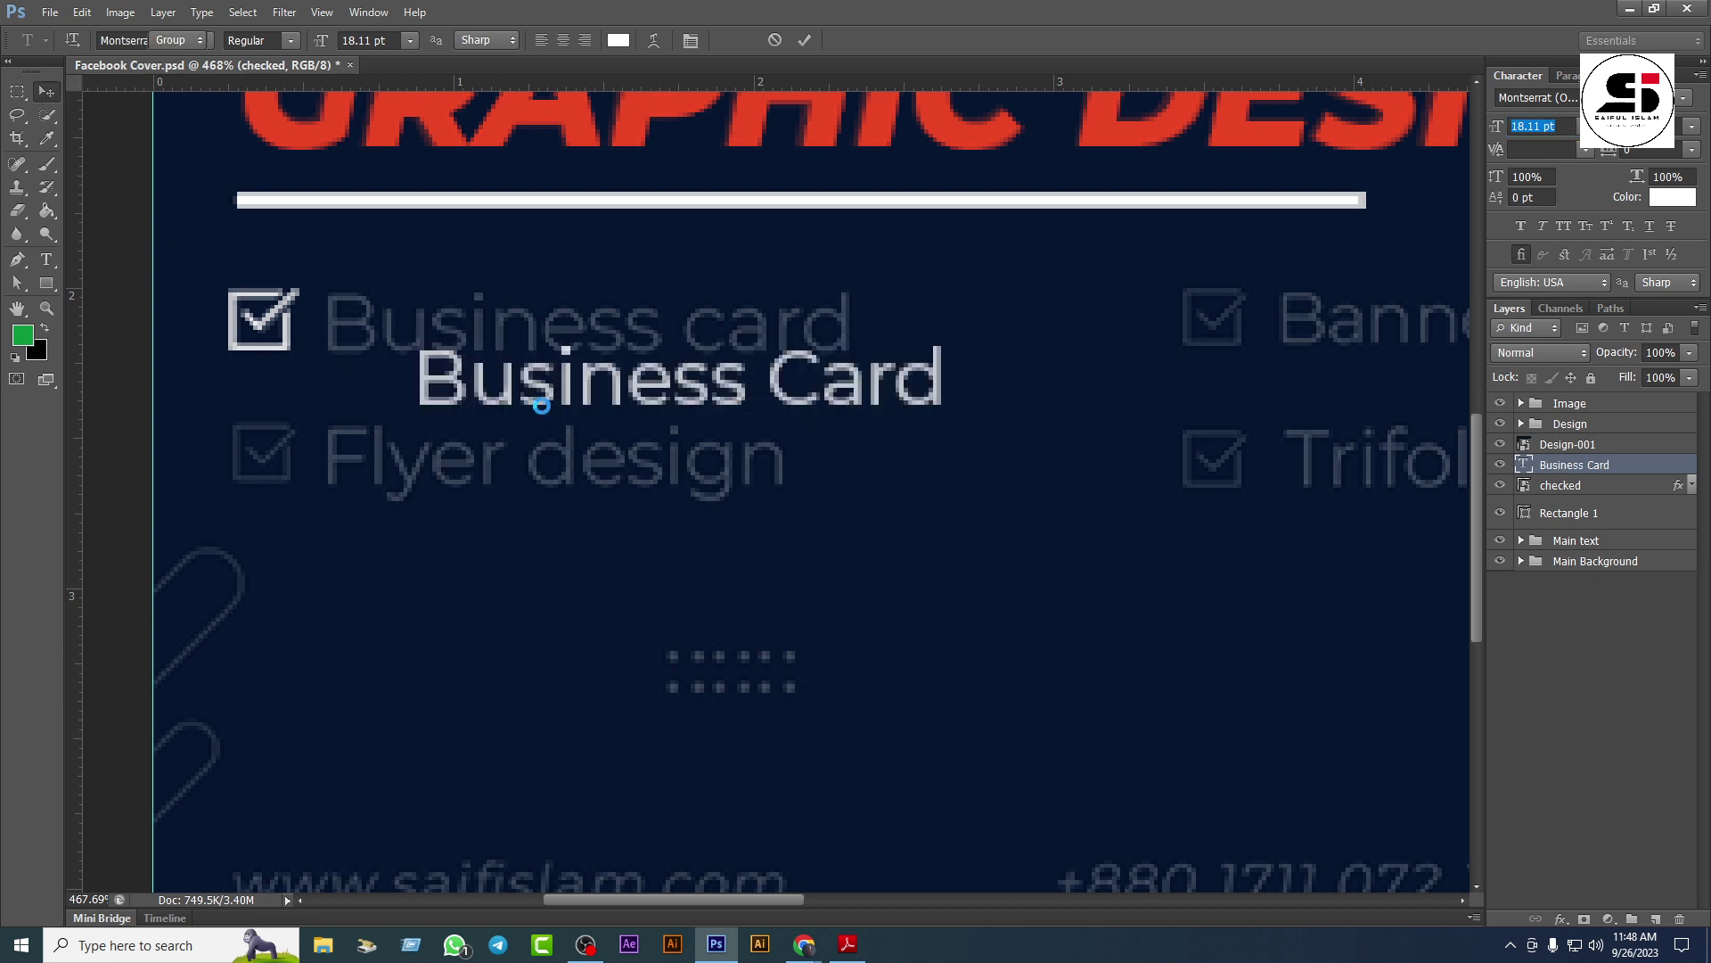
drag(533, 392, 442, 334)
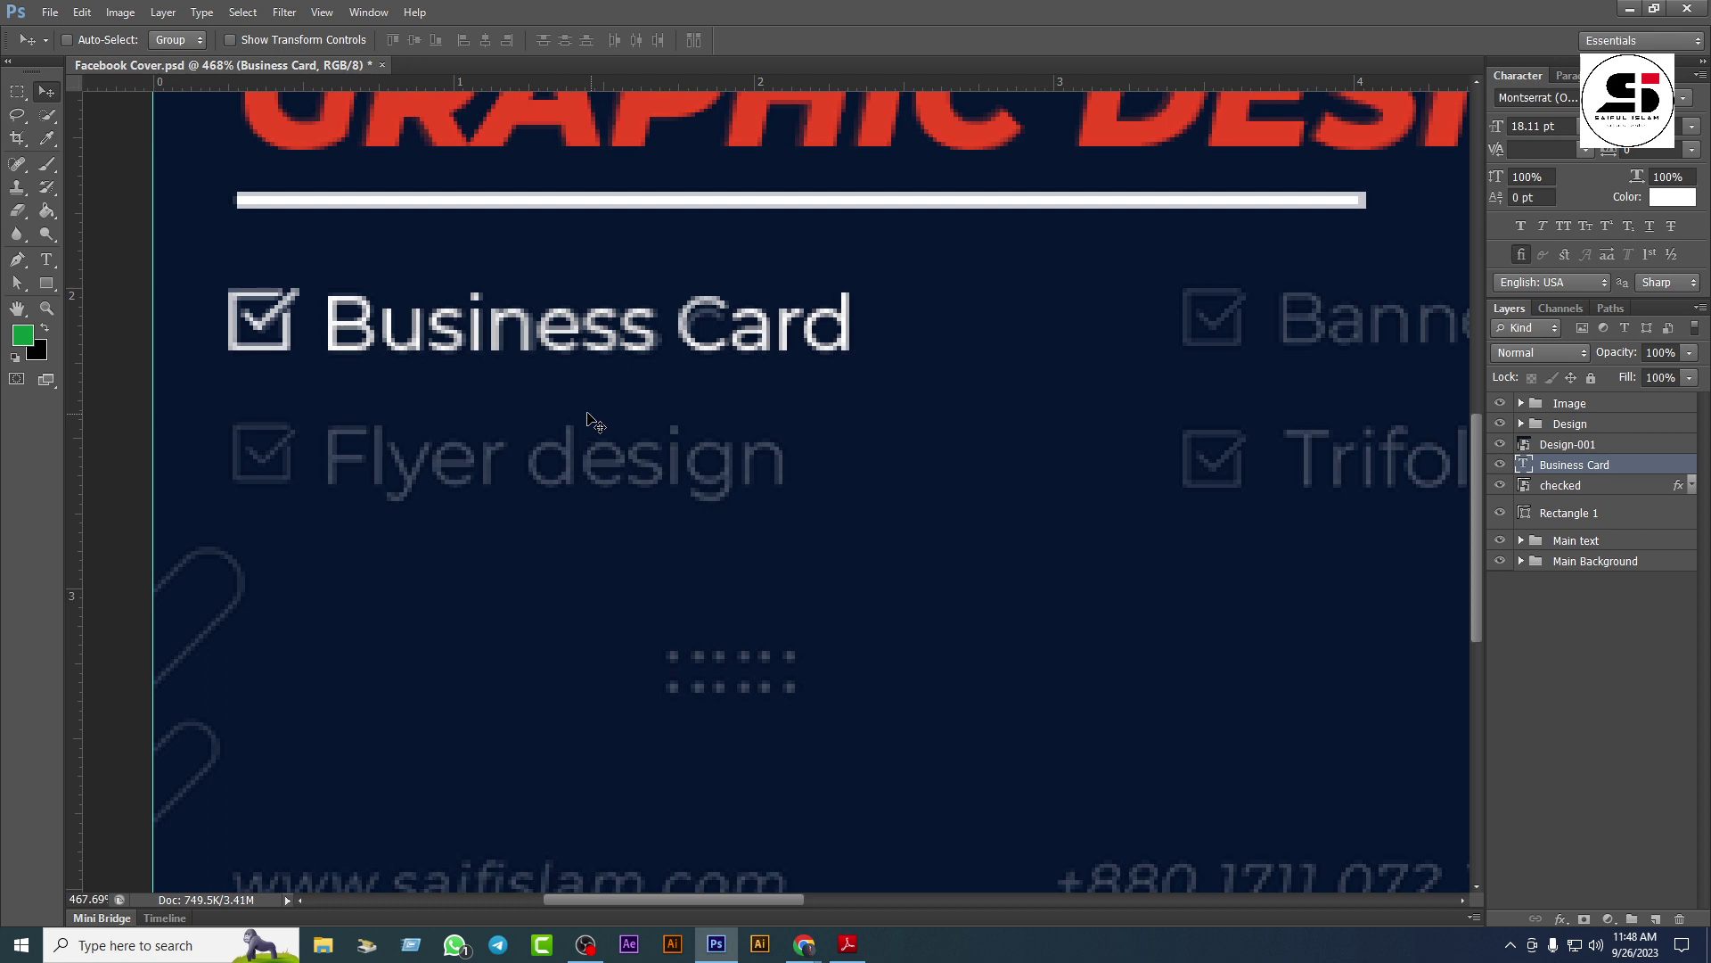
Step: Scale the Business Card label slightly and change its font weight
key(ctrl+t)
drag(860, 370, 854, 369)
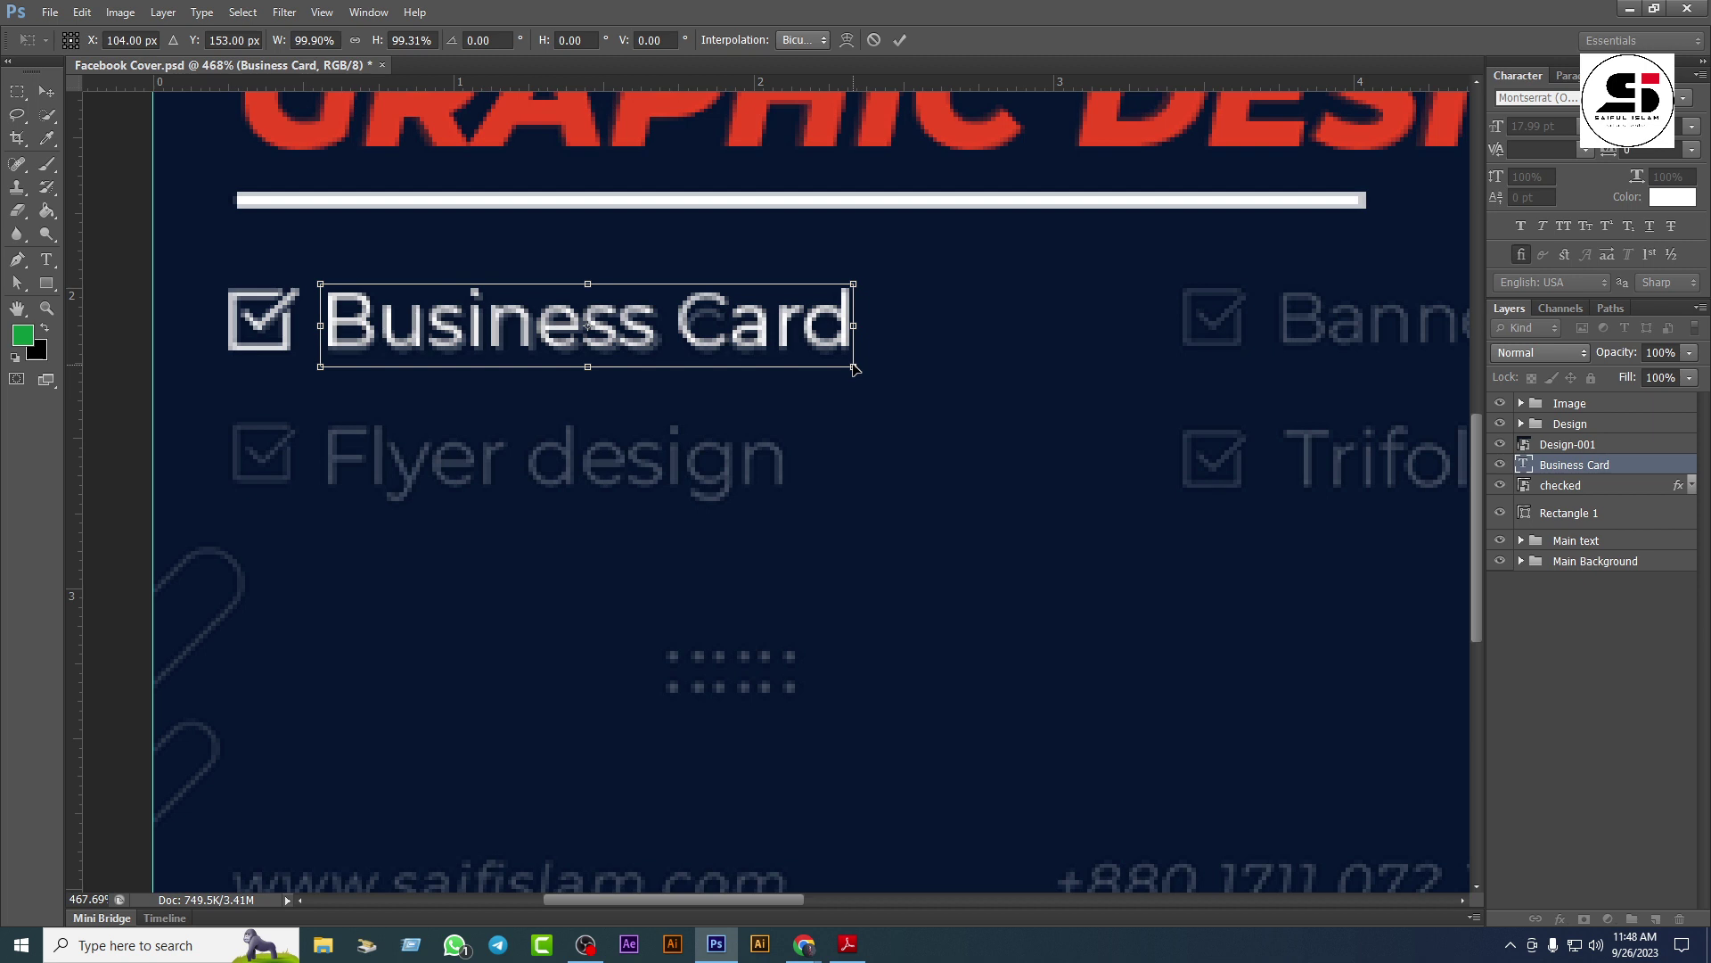
key(Return)
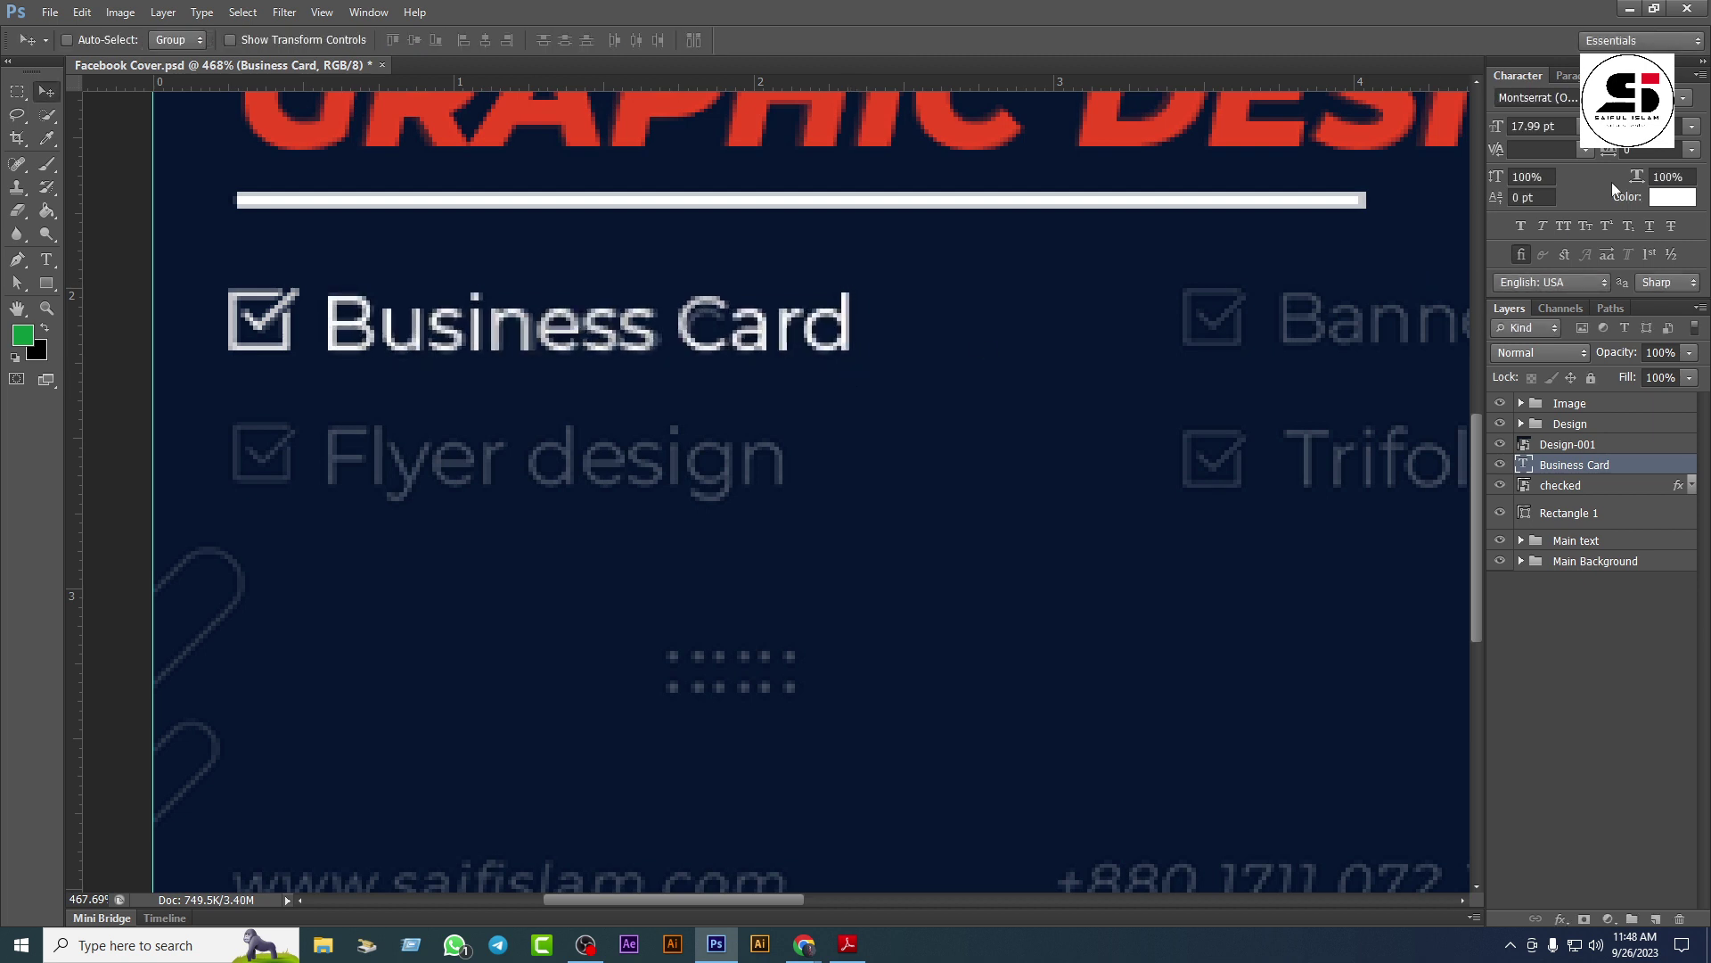
click(1681, 105)
click(1616, 185)
Step: Align the checkmark and Business Card label on vertical centres and group them as '01'
shift+click(1582, 487)
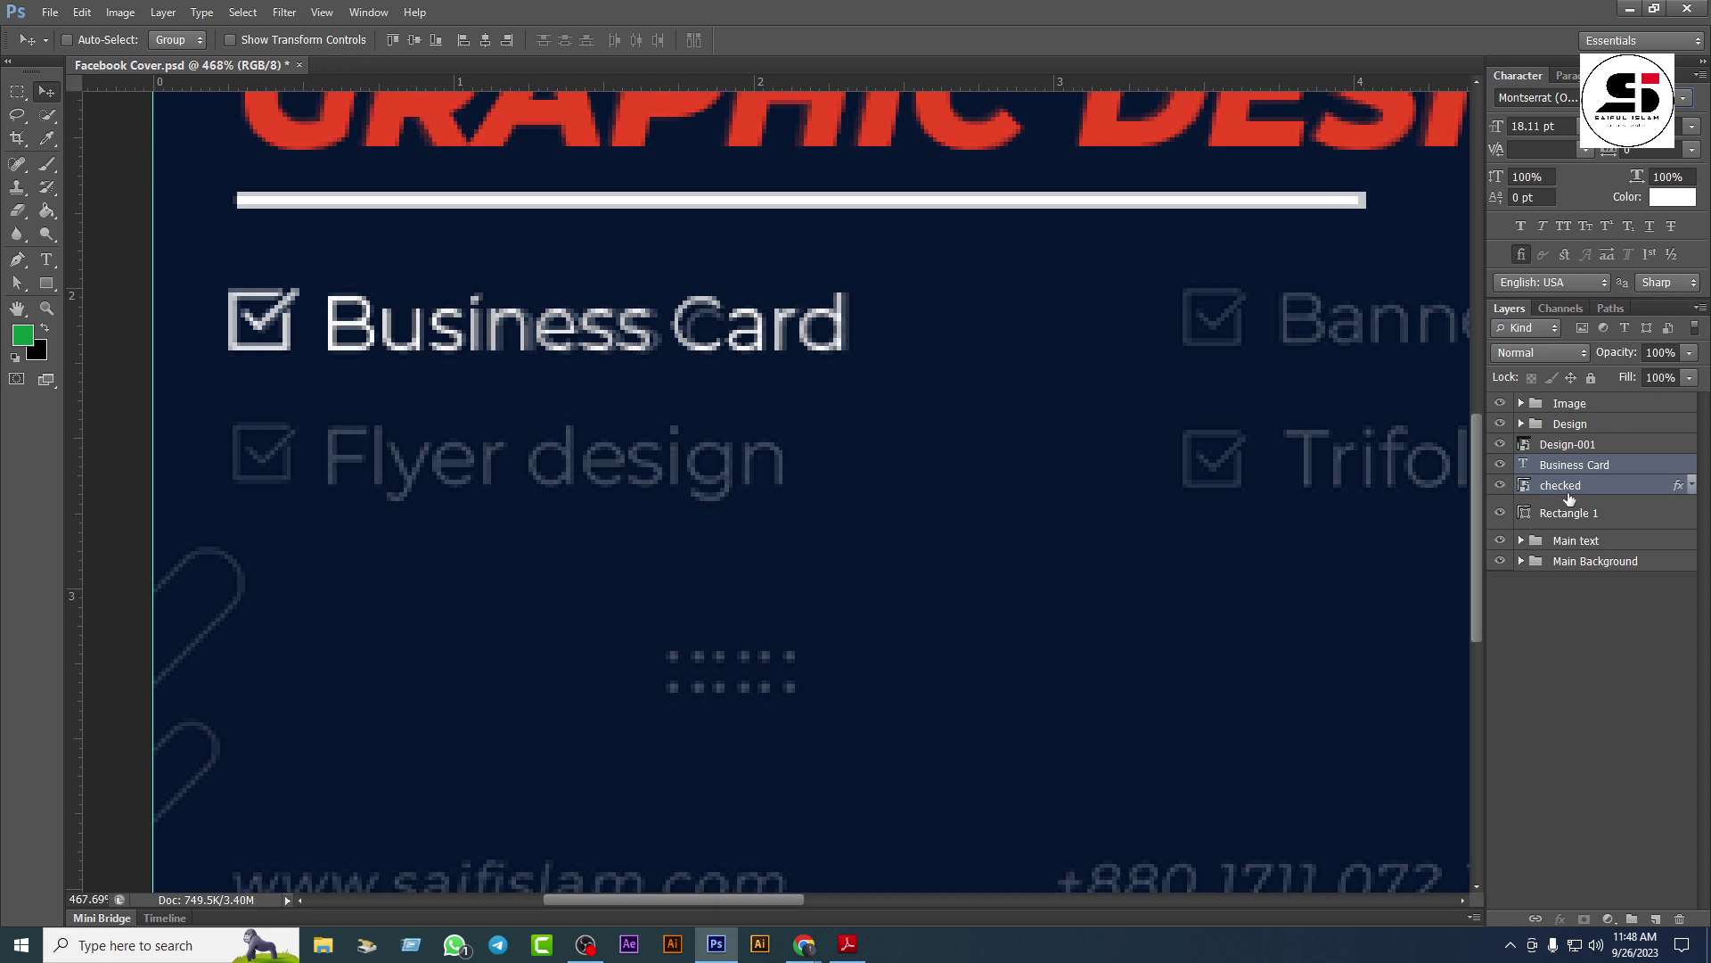
click(415, 39)
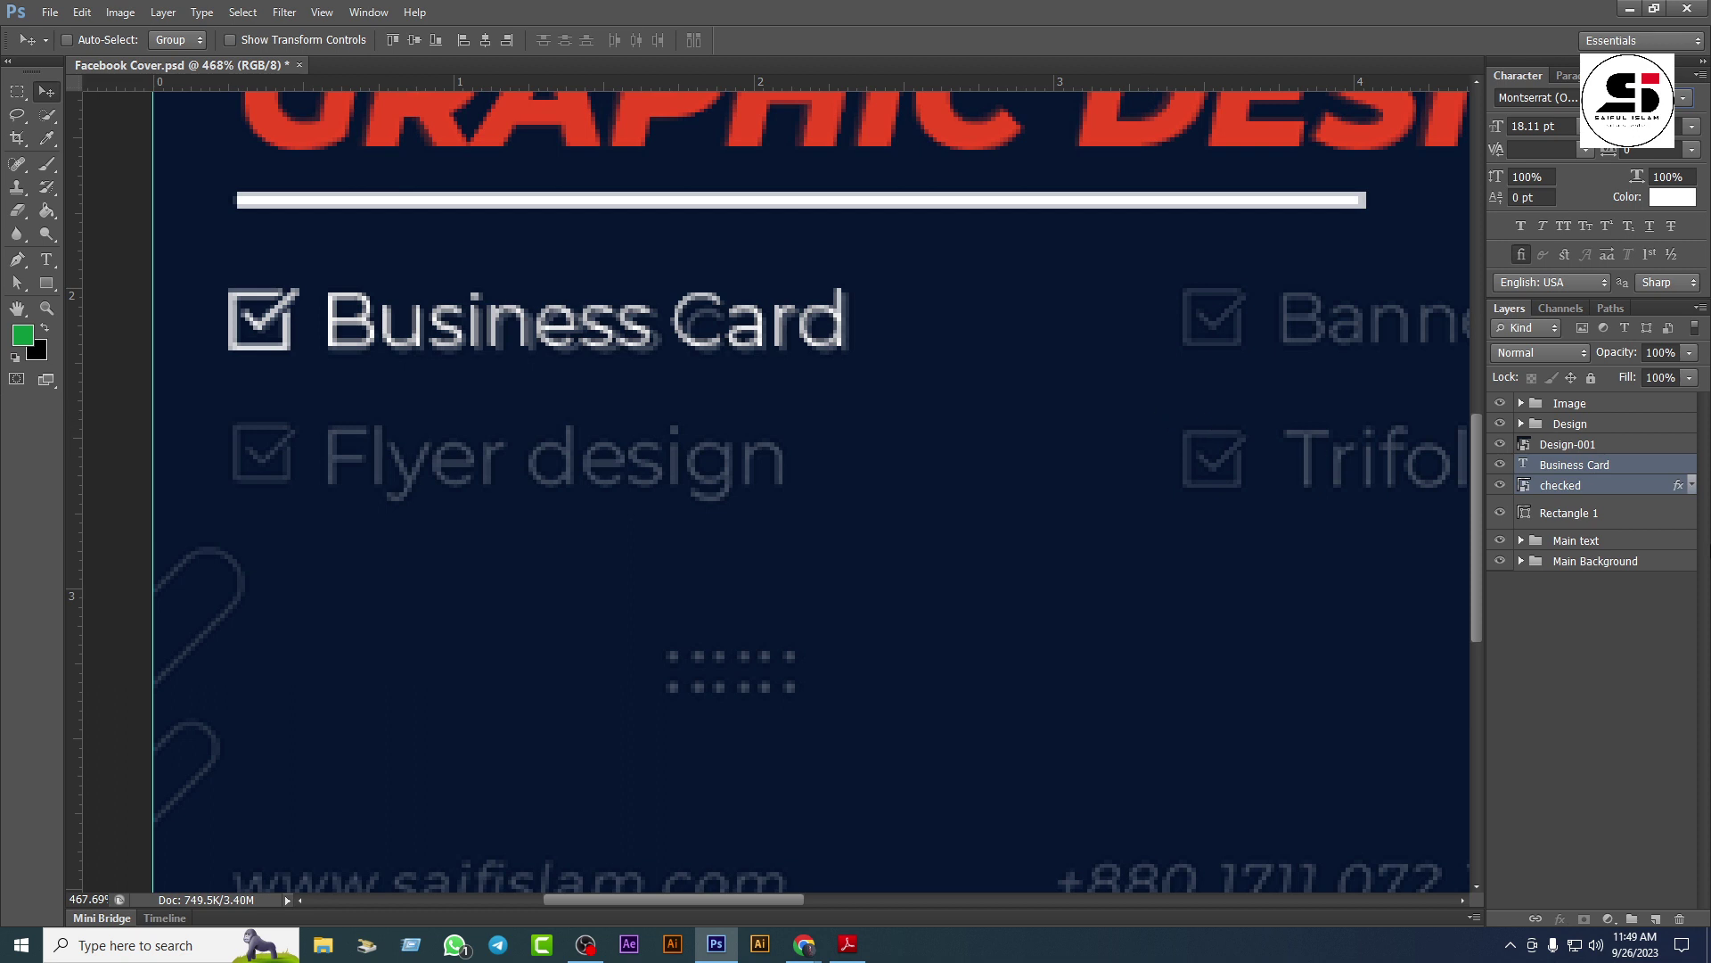
key(ctrl+g)
double_click(1573, 465)
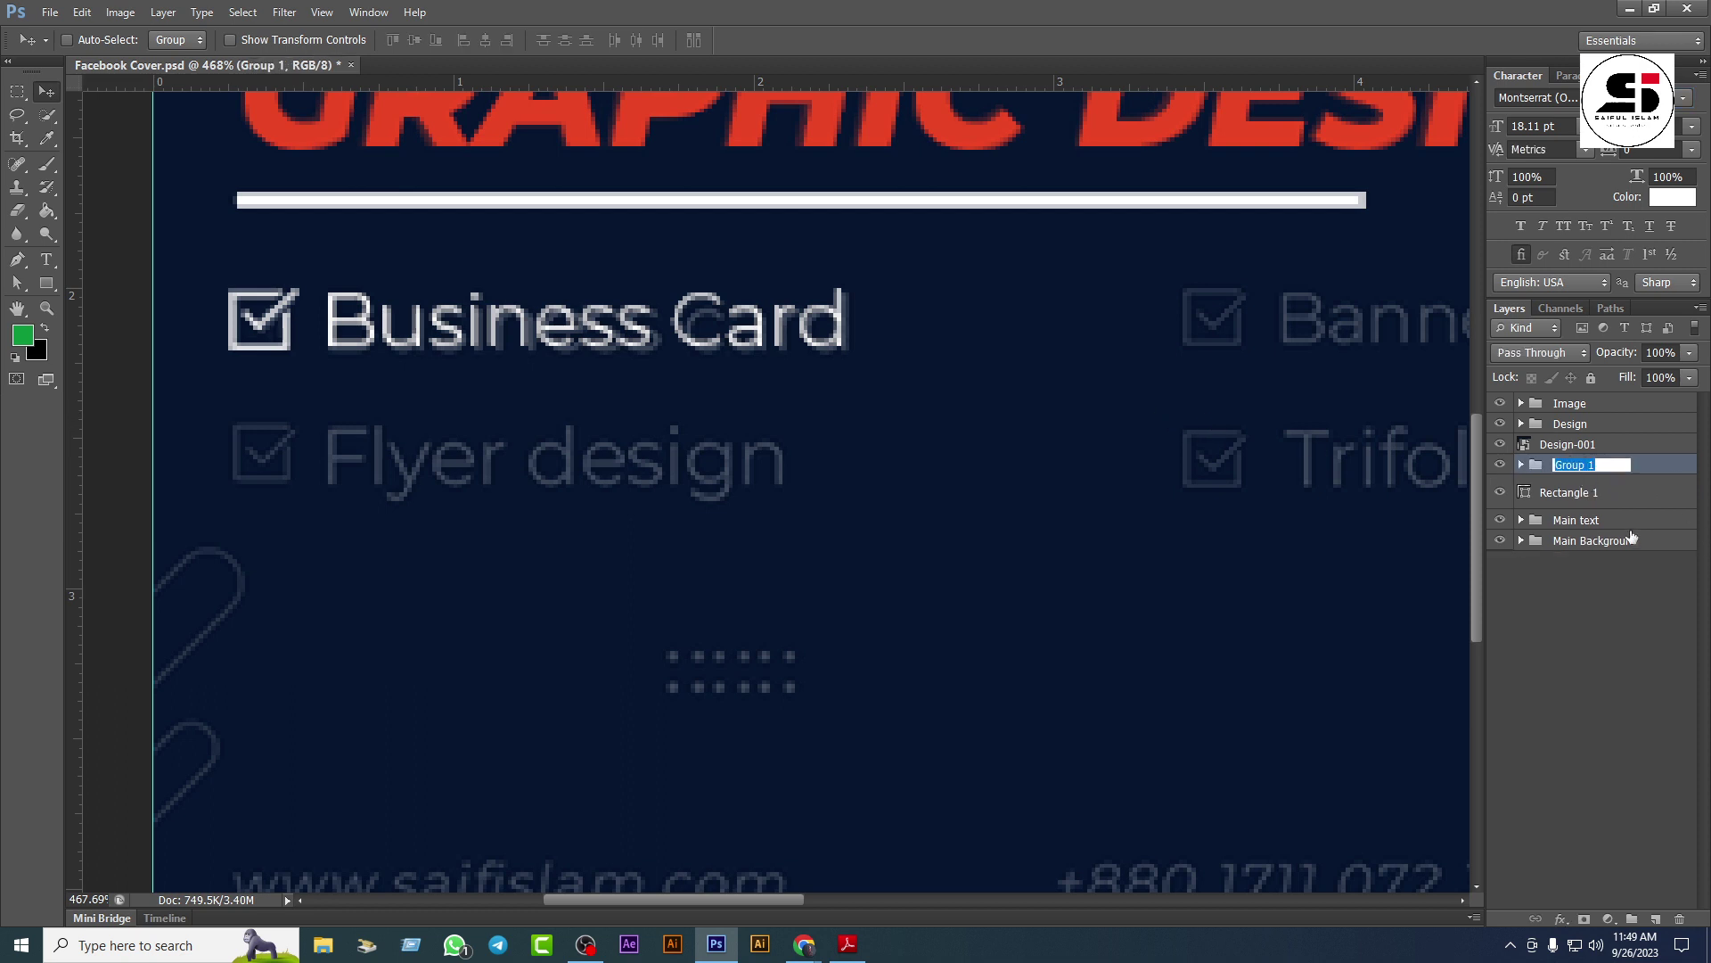
text()1)
key(Return)
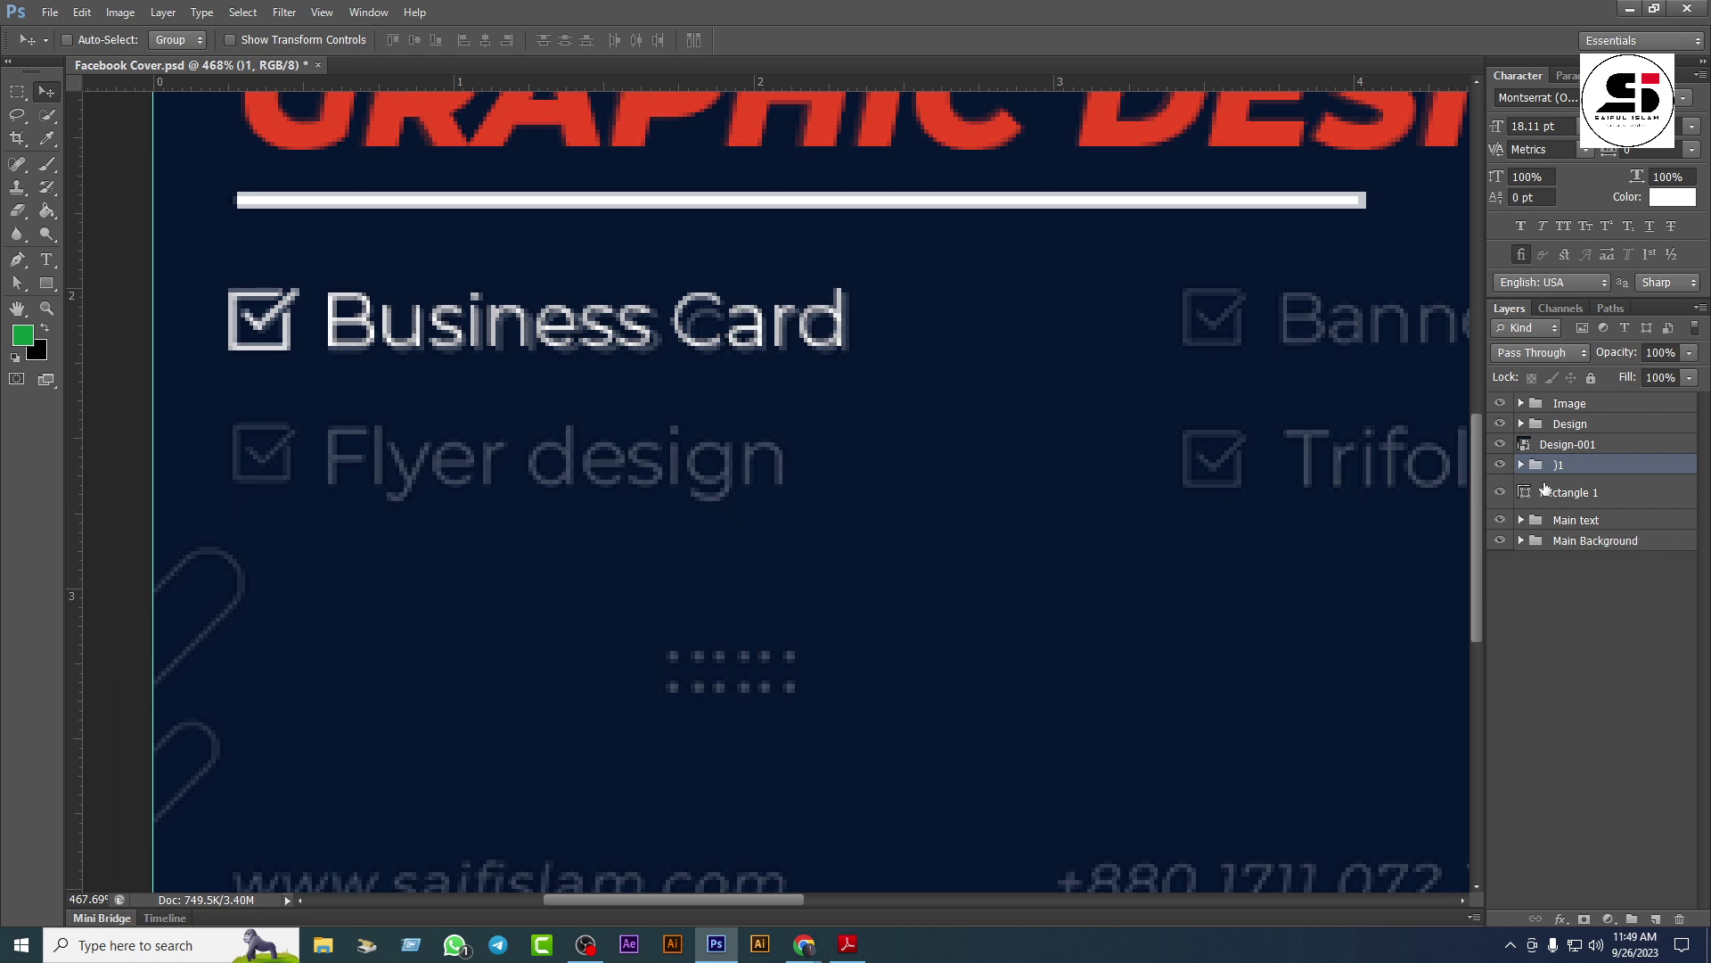
double_click(1560, 467)
key(Return)
Step: Nest group 01 inside a group named 'Topic' and drag a copy onto the Flyer design row
key(ctrl+g)
double_click(1574, 465)
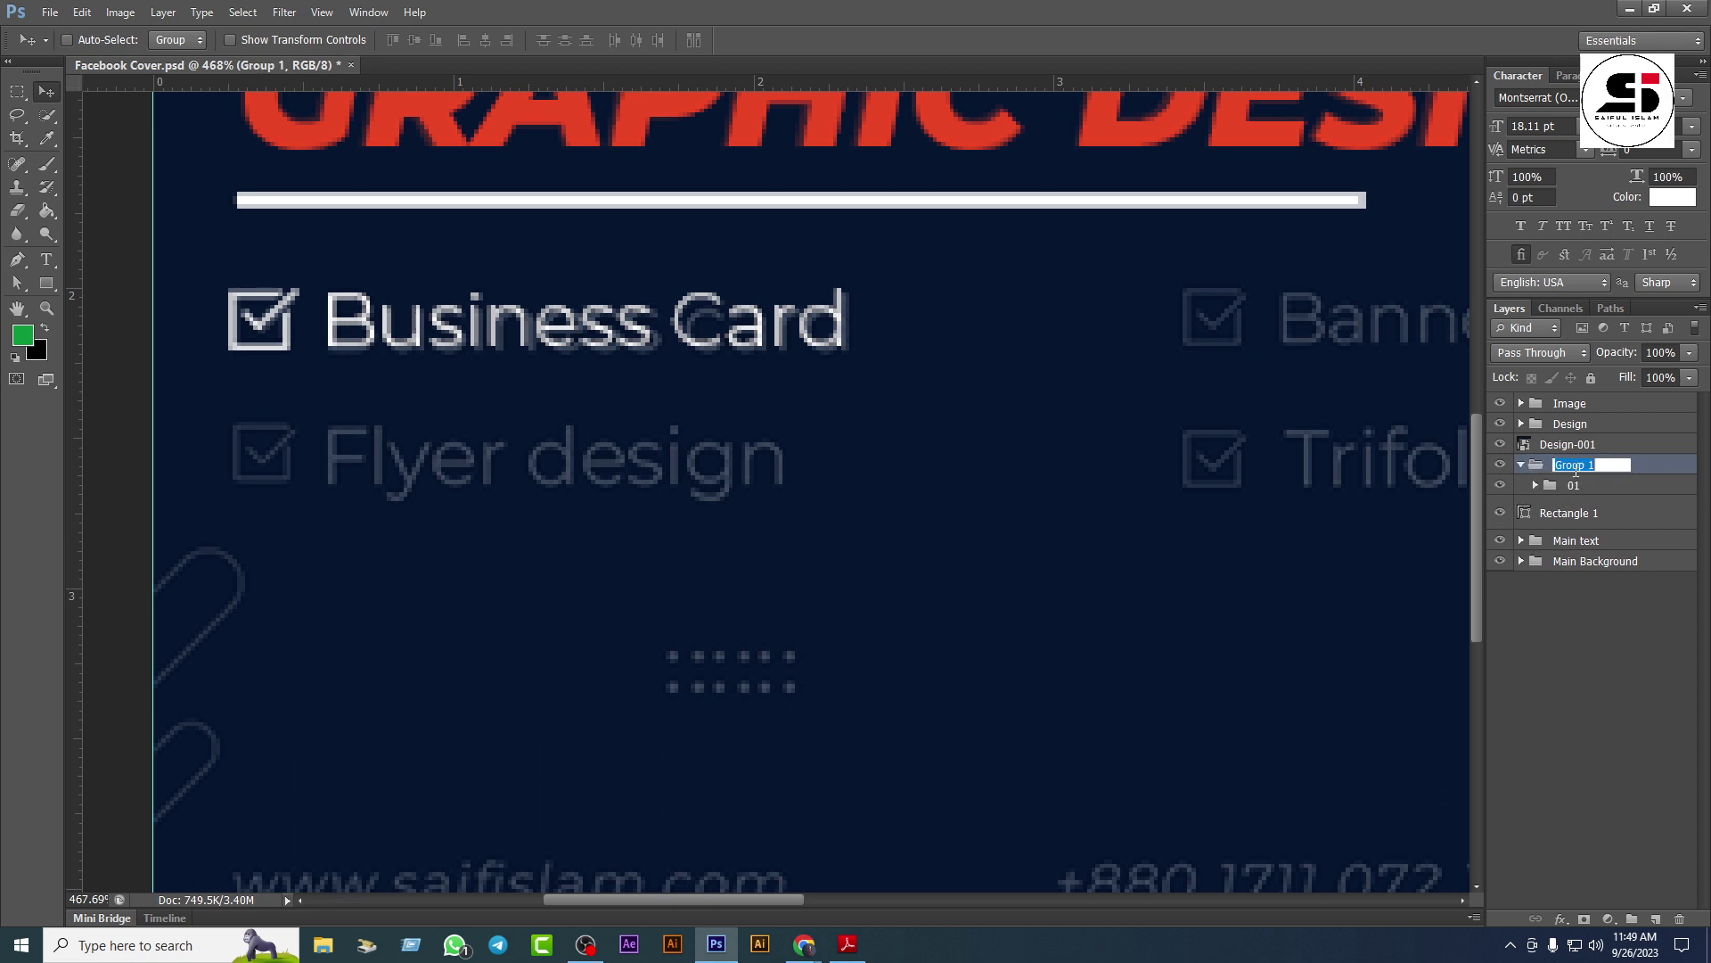
text(Topic)
key(Return)
click(1586, 487)
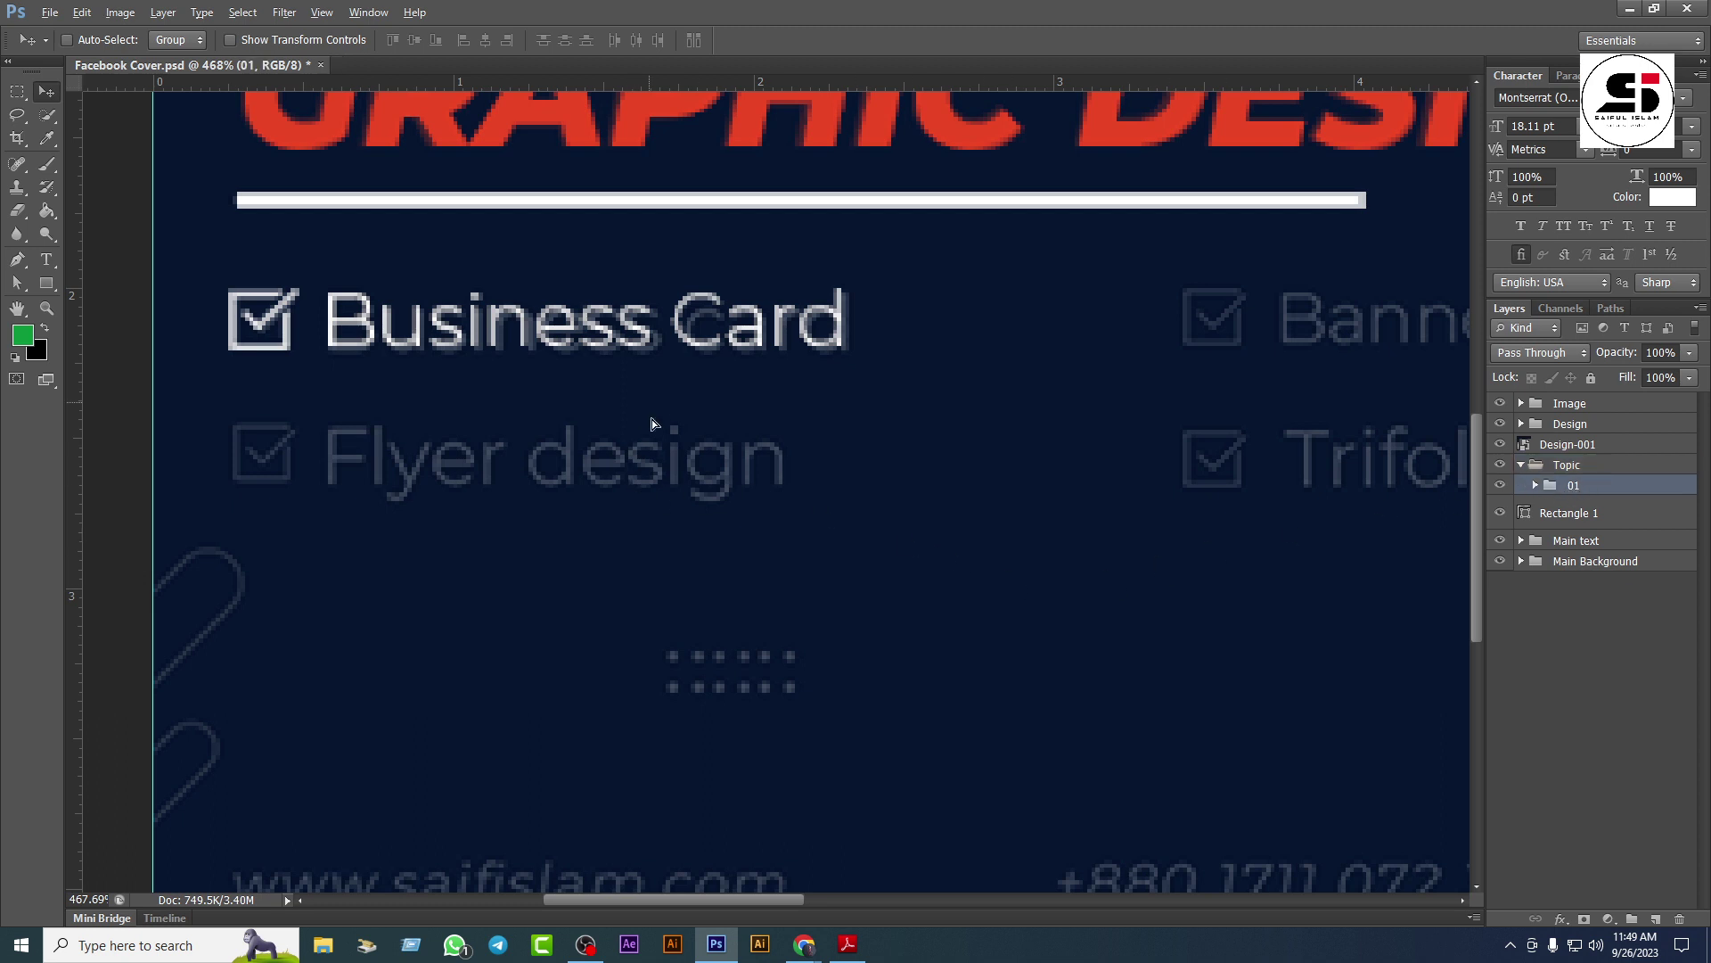
drag(489, 357, 1464, 347)
Step: Alt-drag copies into a two-by-two grid and reorder the three copy groups in the Layers panel
drag(1324, 337, 1311, 471)
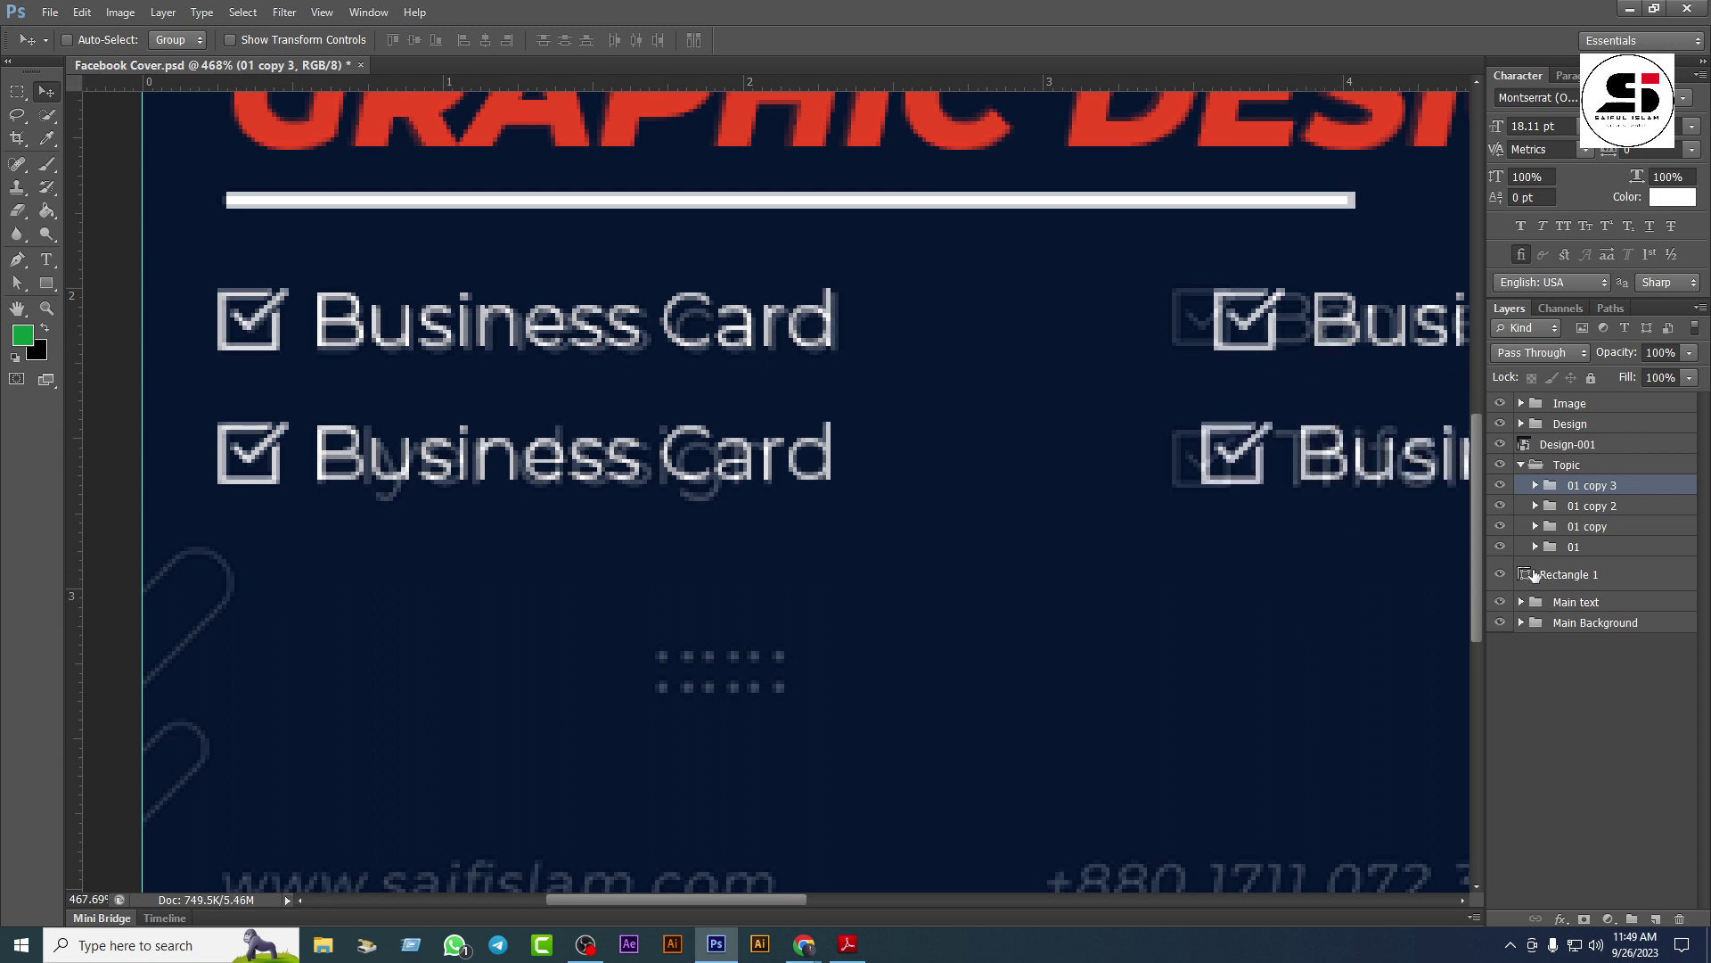
click(1499, 485)
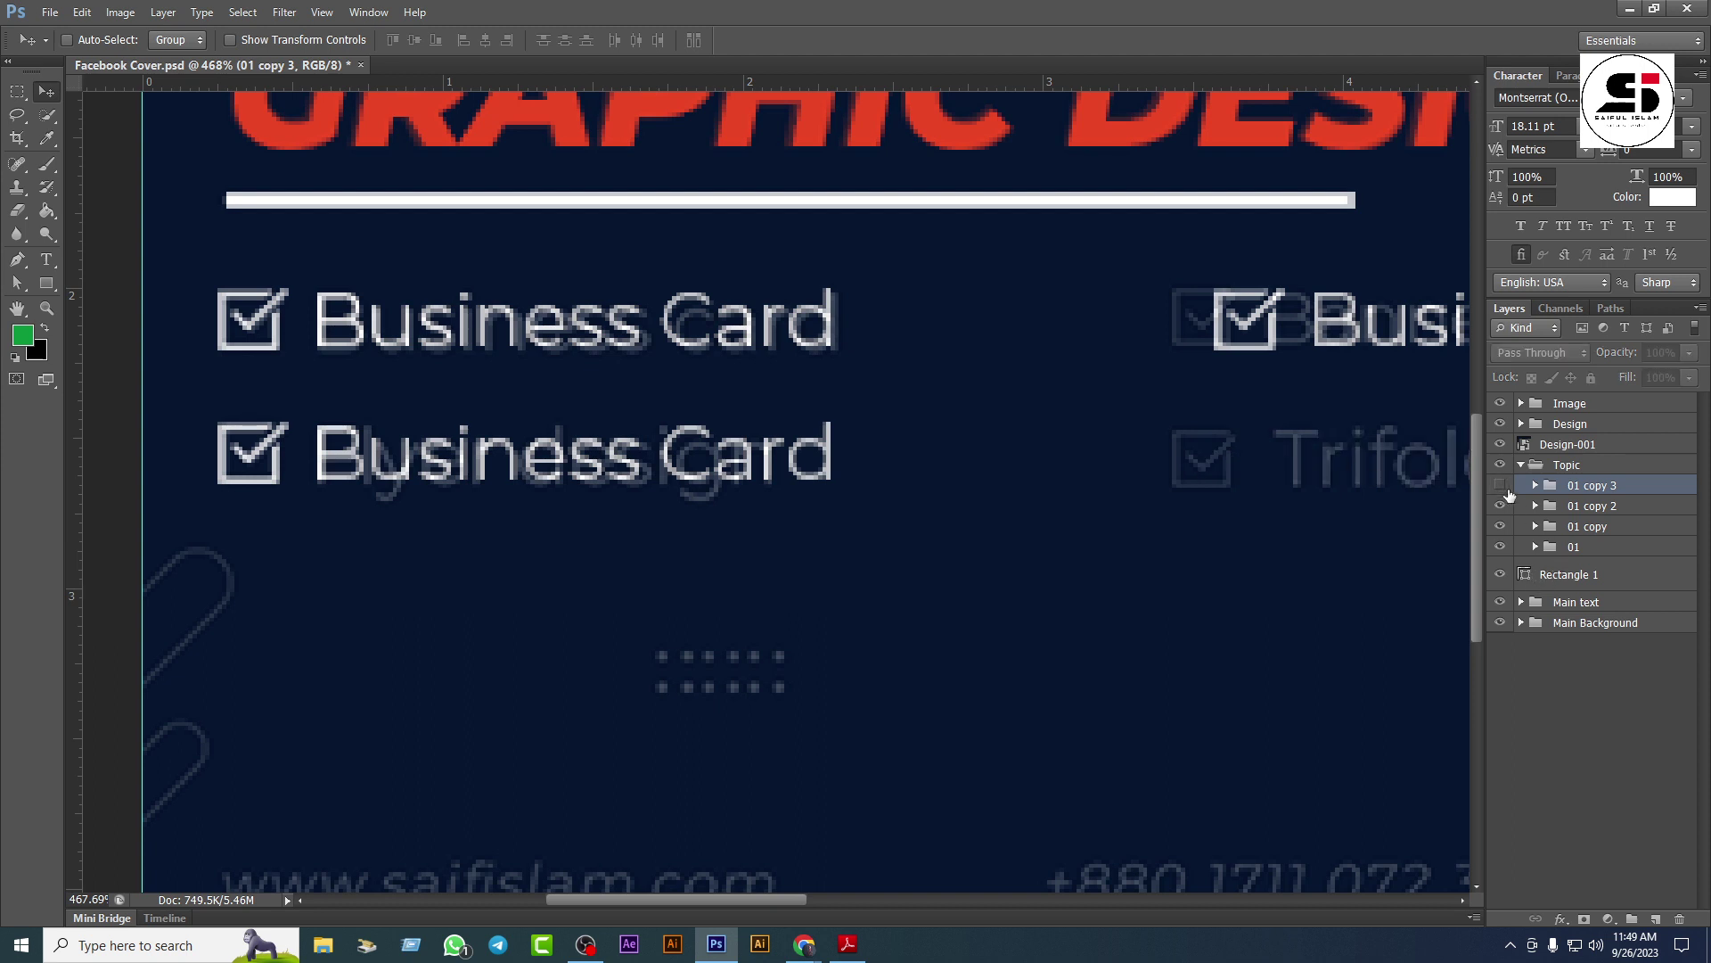
click(1499, 484)
drag(1586, 488, 1592, 540)
click(1500, 486)
click(1501, 485)
click(1580, 524)
key(ctrl+z)
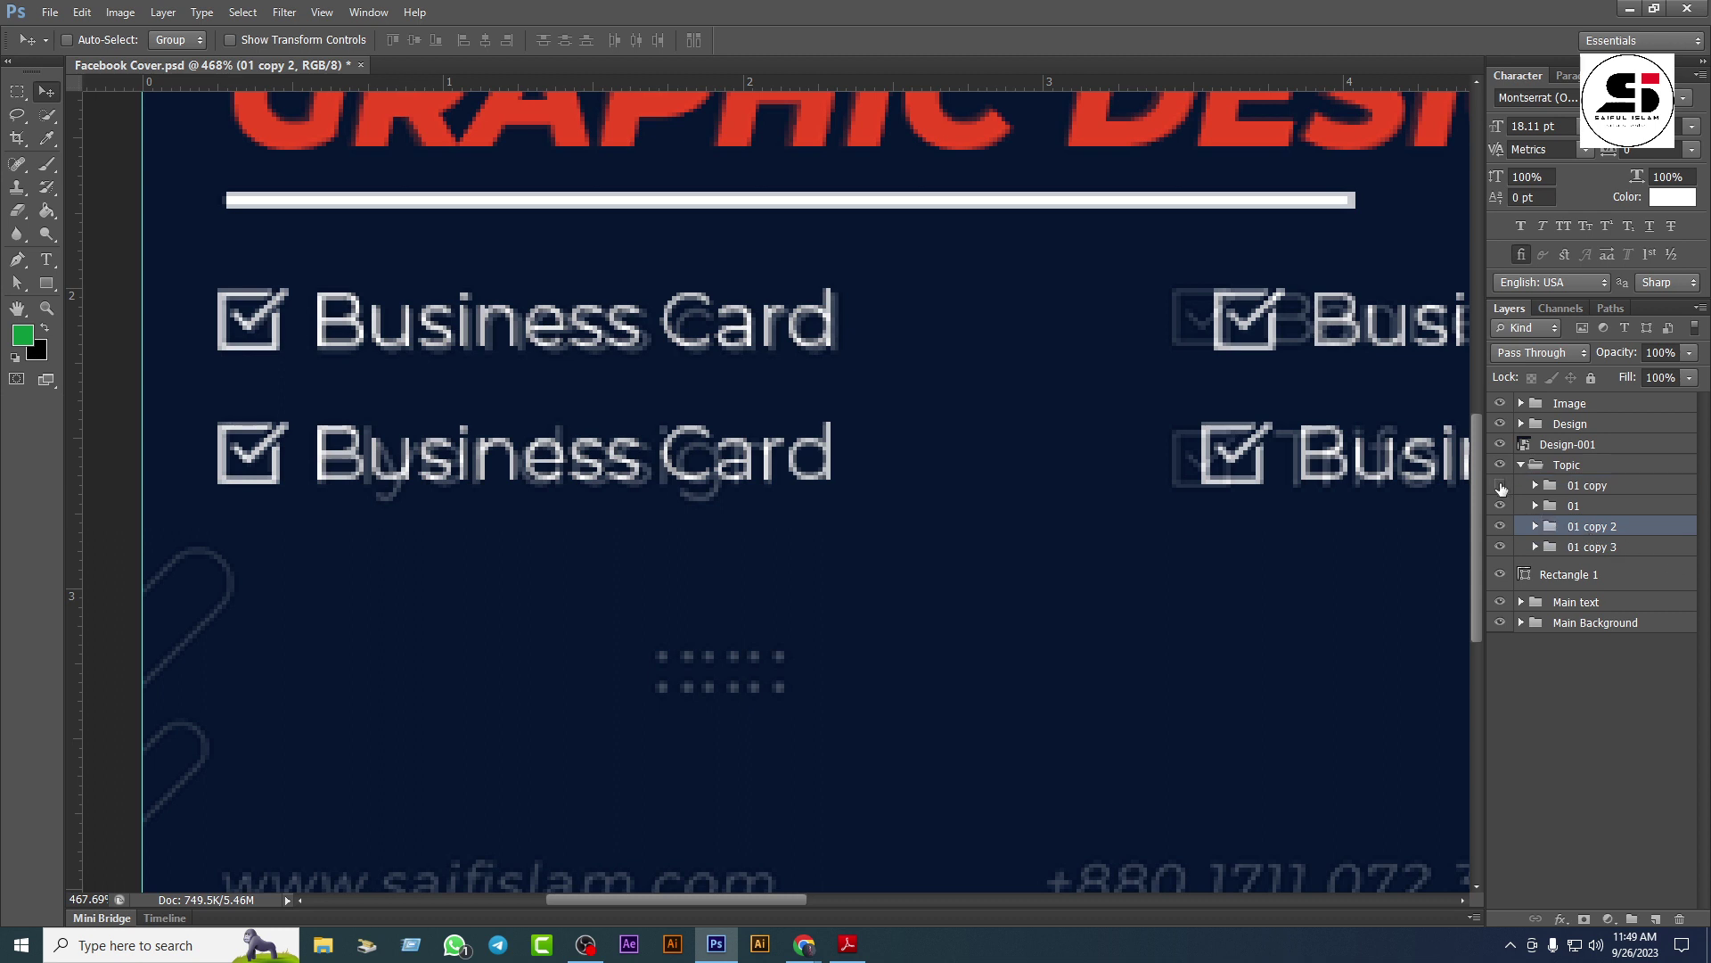
click(1501, 485)
click(1501, 484)
drag(1593, 488, 1598, 523)
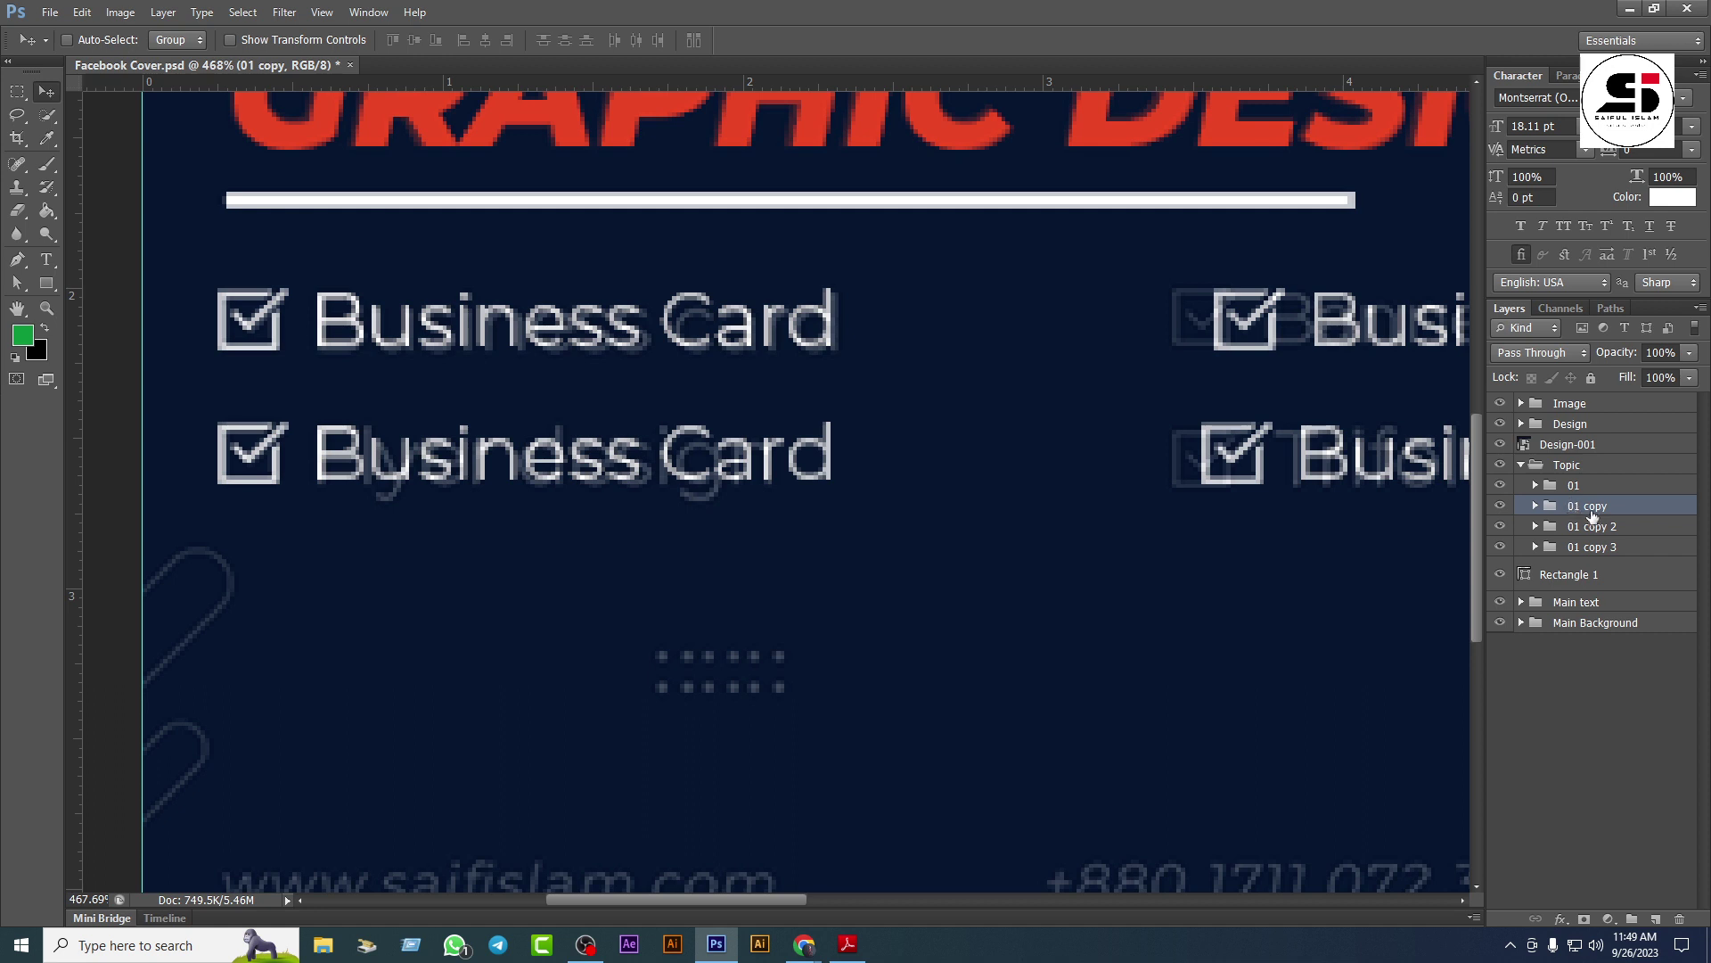
Step: Rename the three copied groups 02, 03 and 04
click(1537, 506)
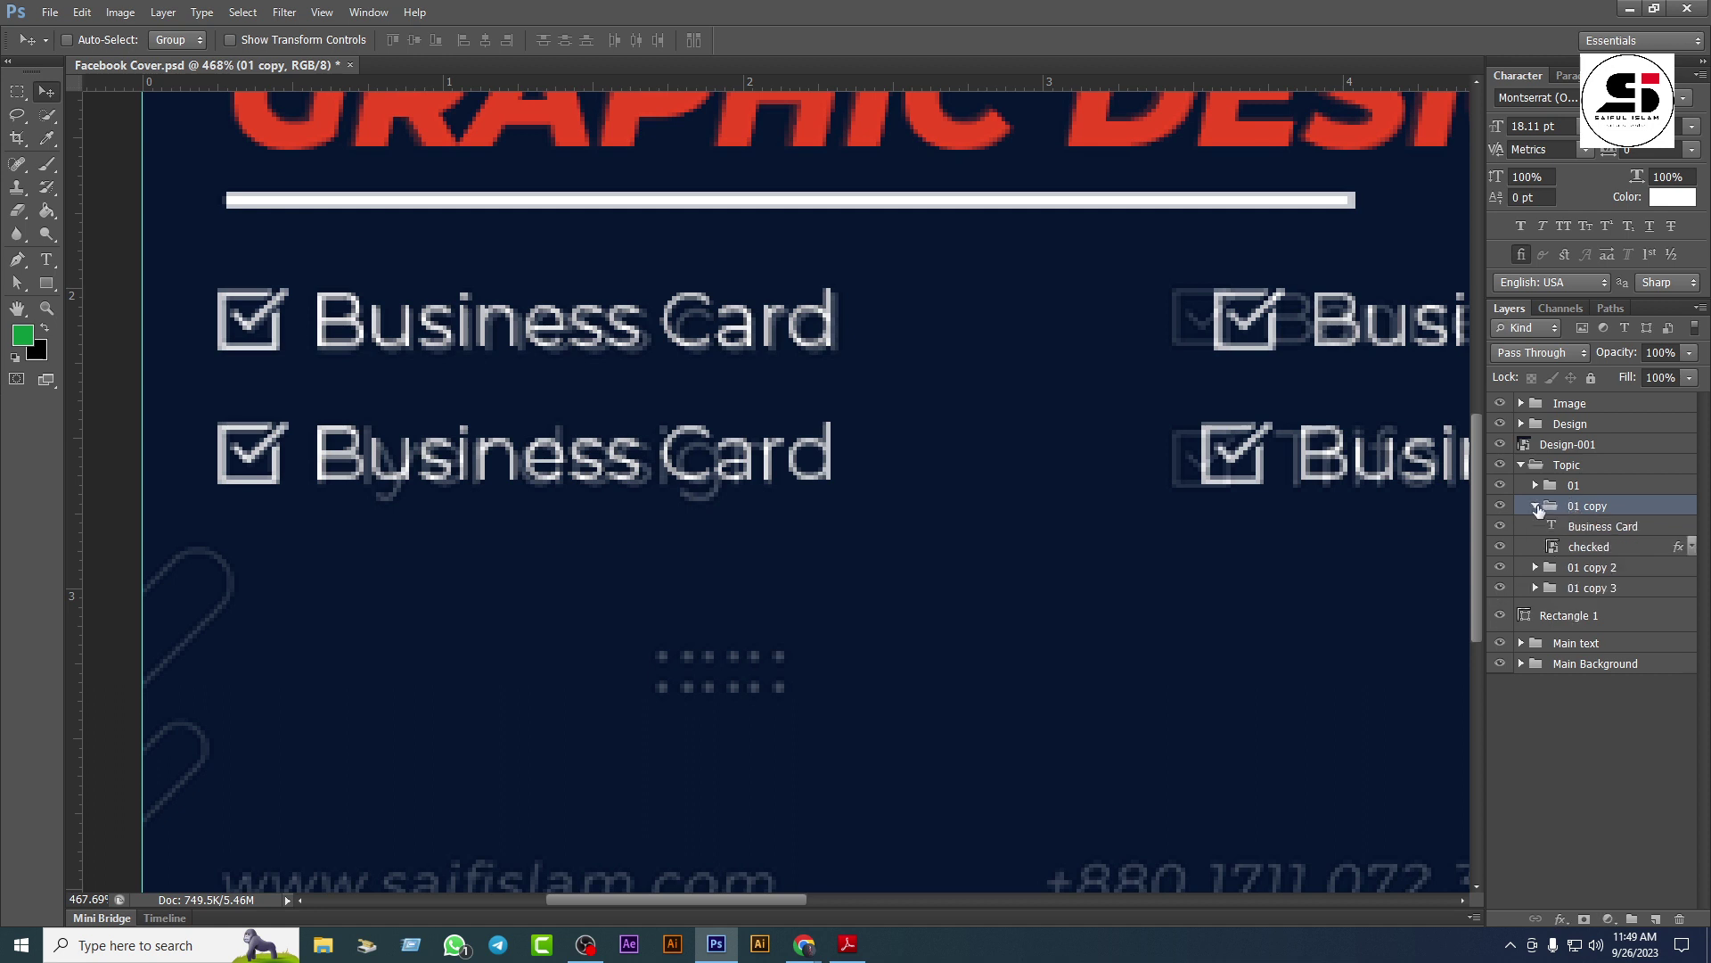
double_click(1591, 505)
text(02)
key(Return)
double_click(1580, 568)
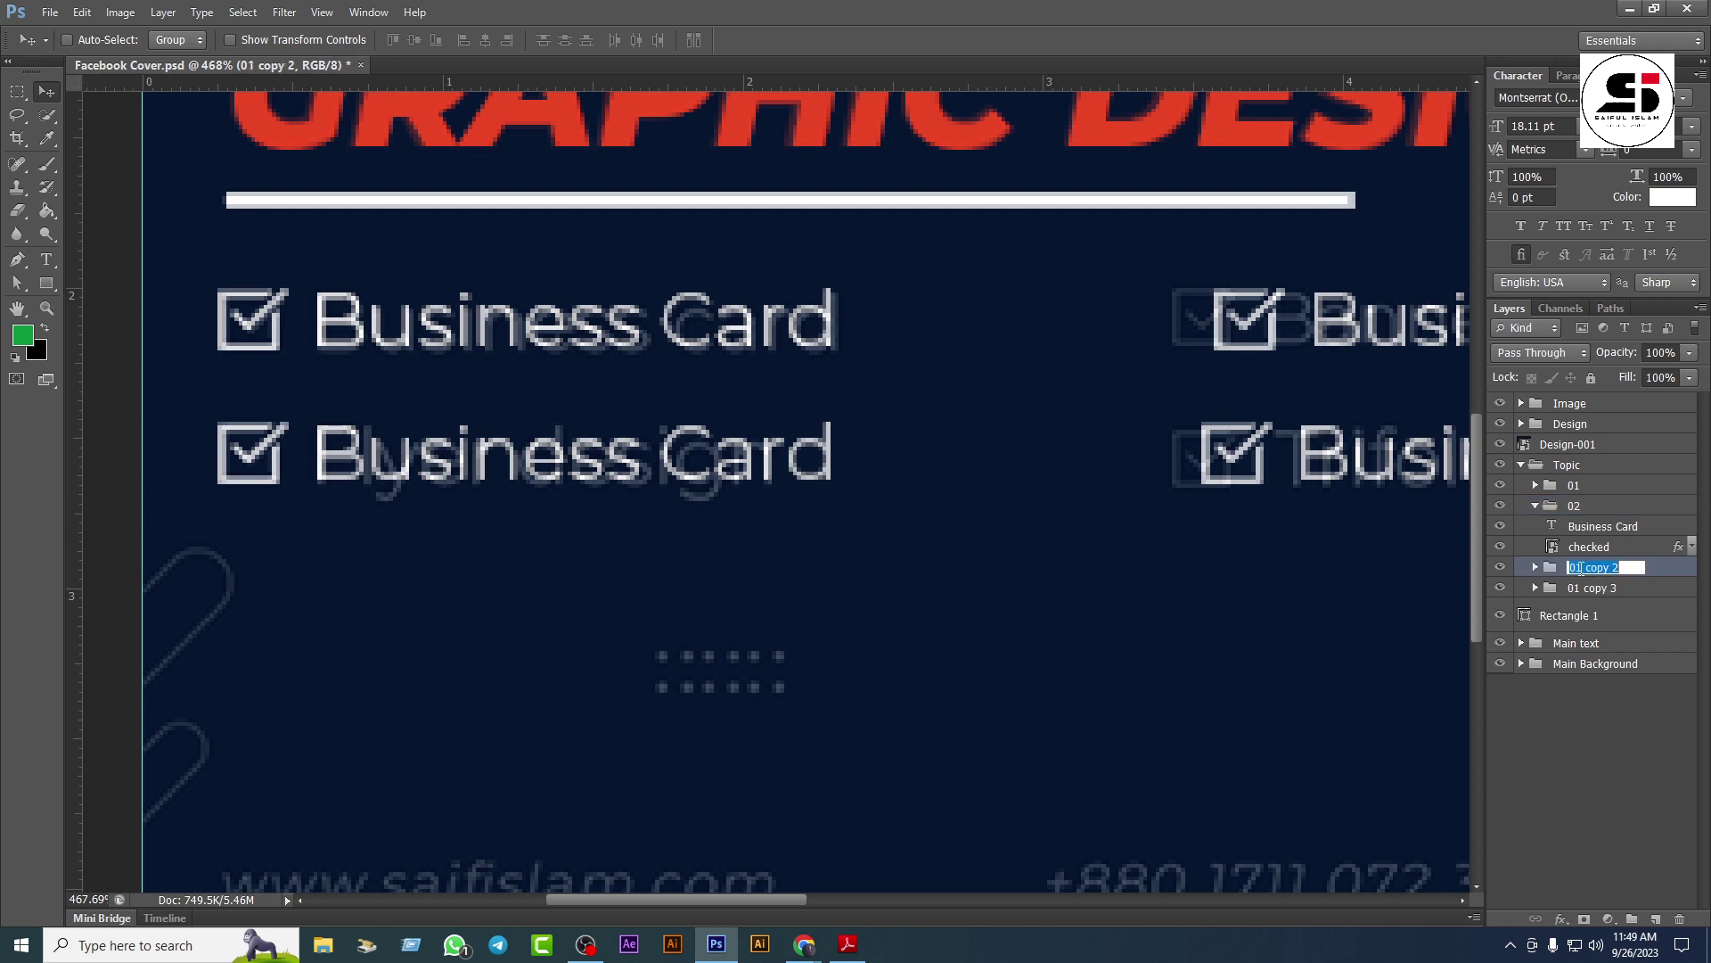
text(03)
key(Return)
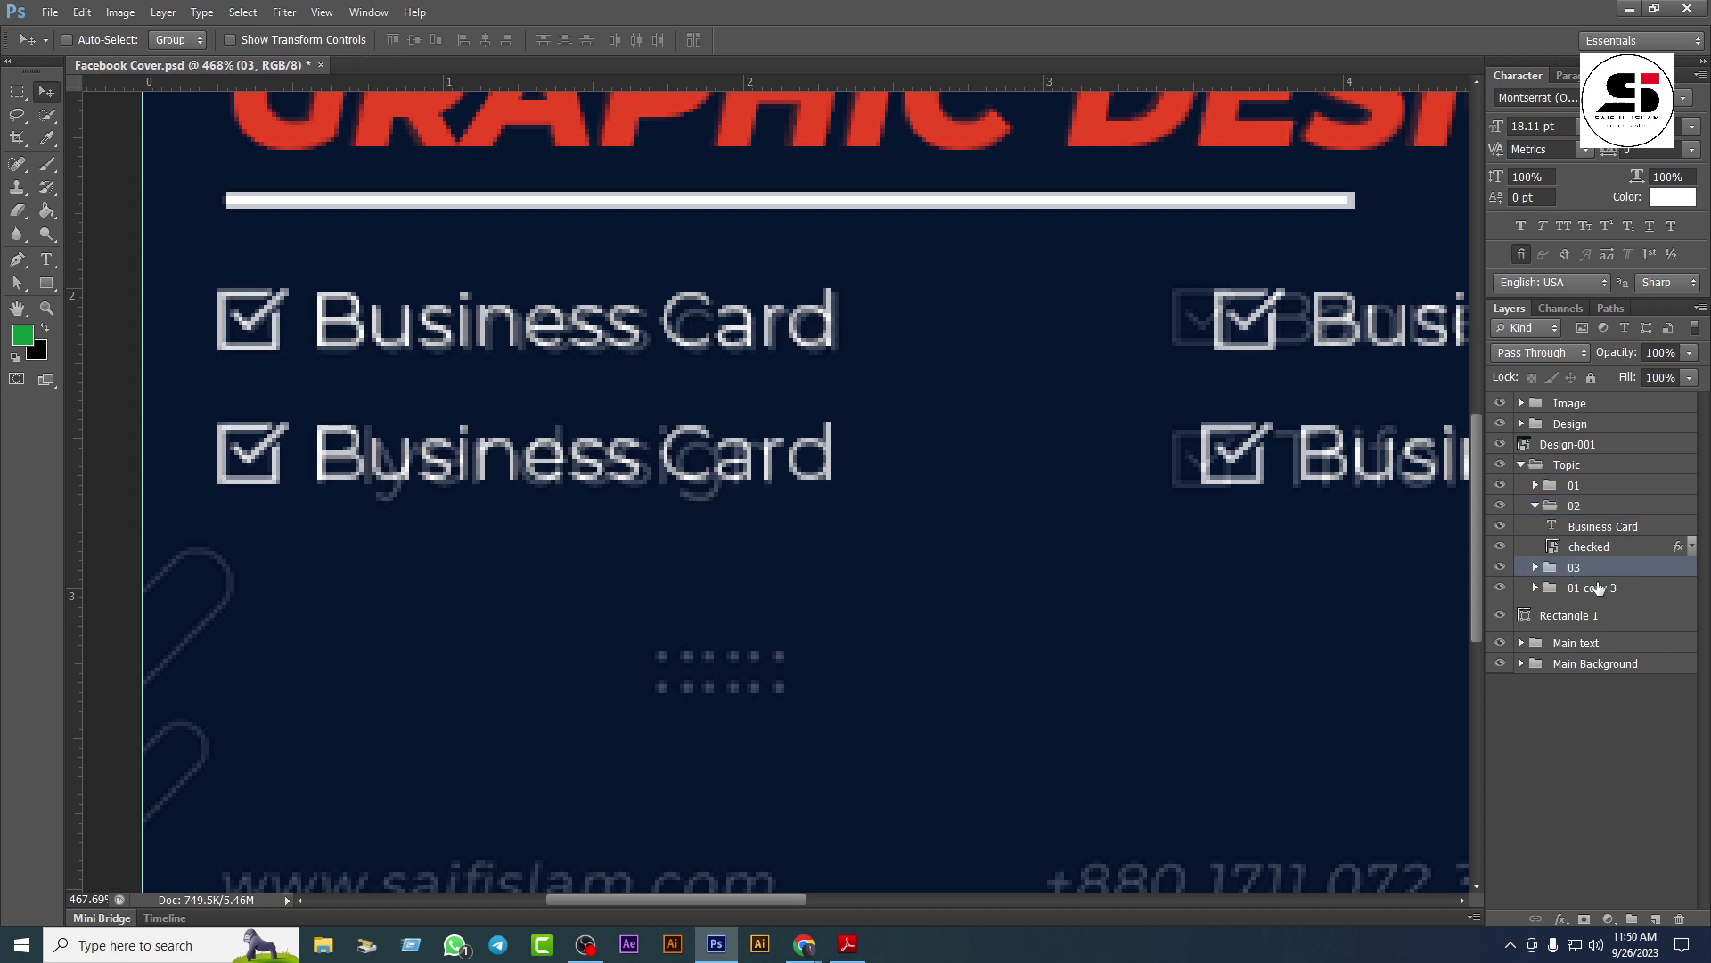
double_click(1600, 589)
text(04)
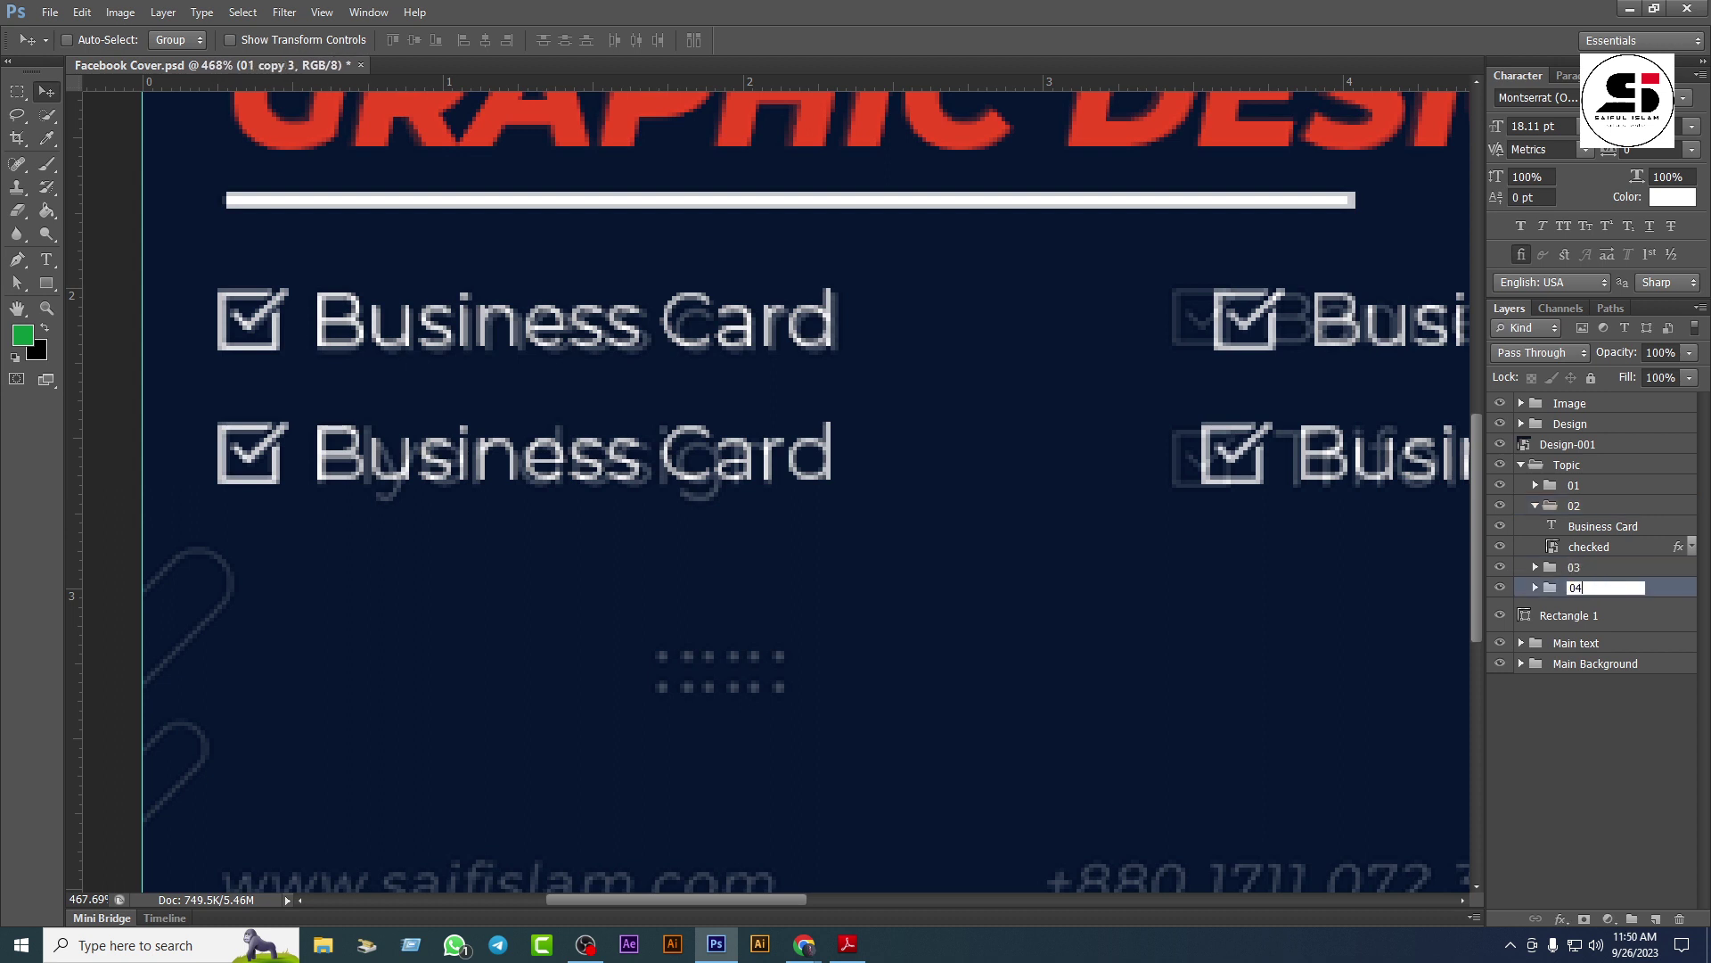
key(Return)
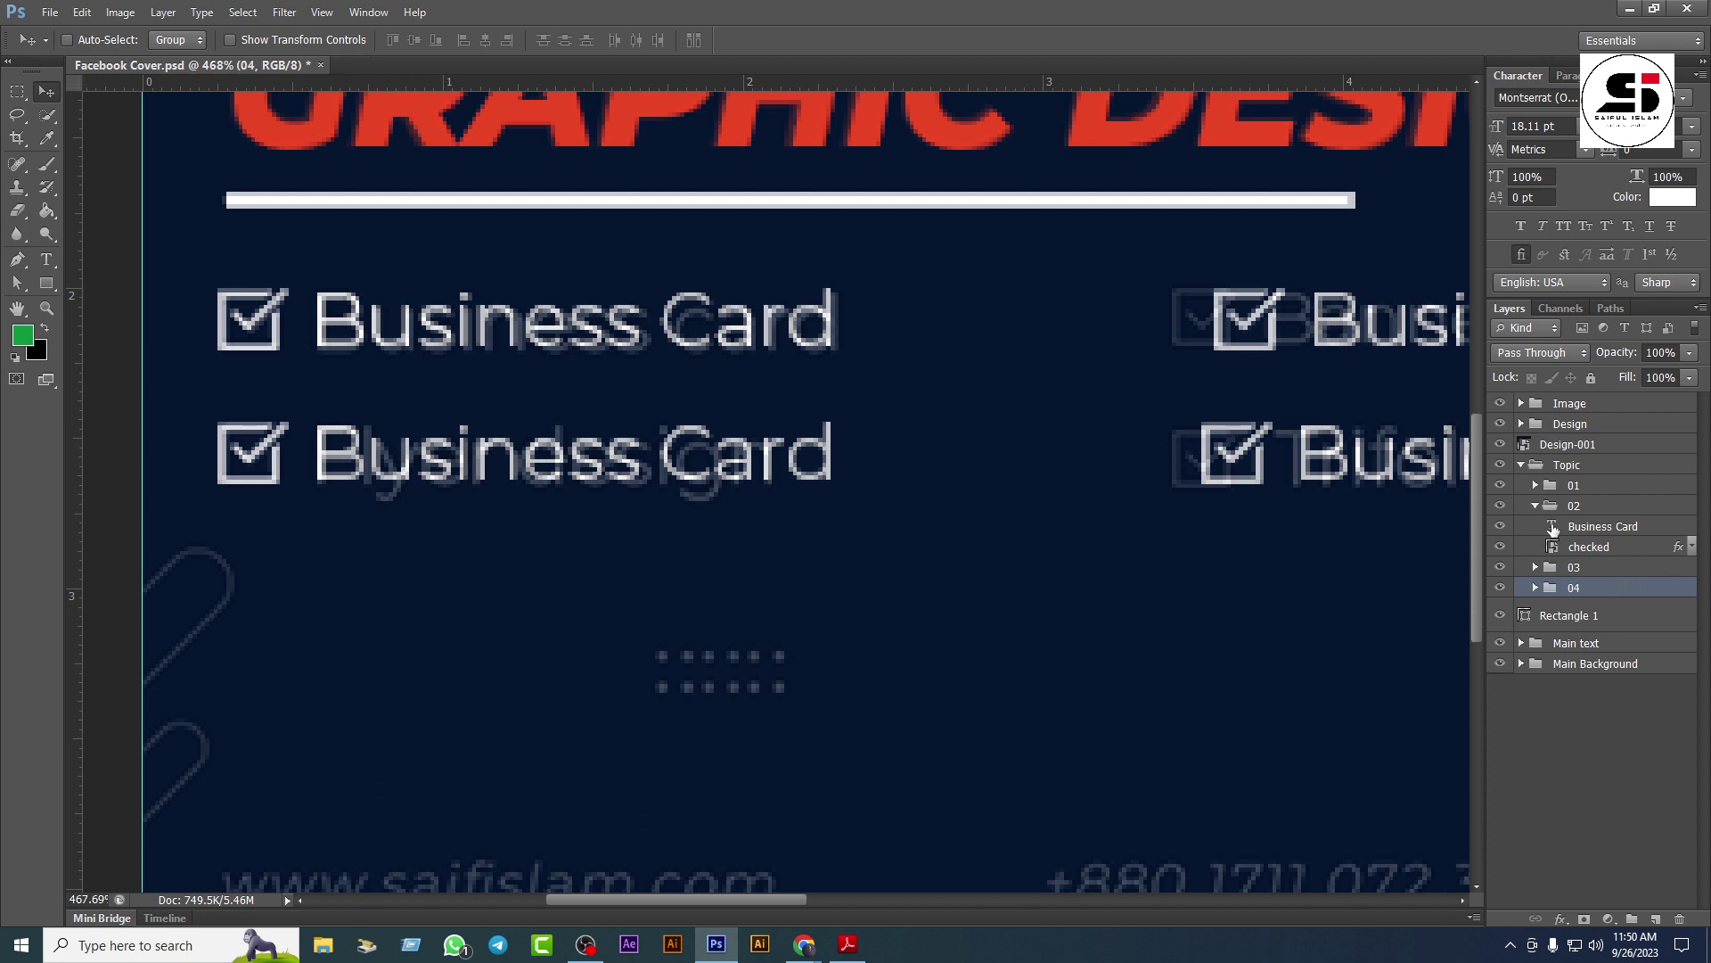
Step: Change the second-row left item's text to 'Flyer Design' and collapse group 02
double_click(1553, 529)
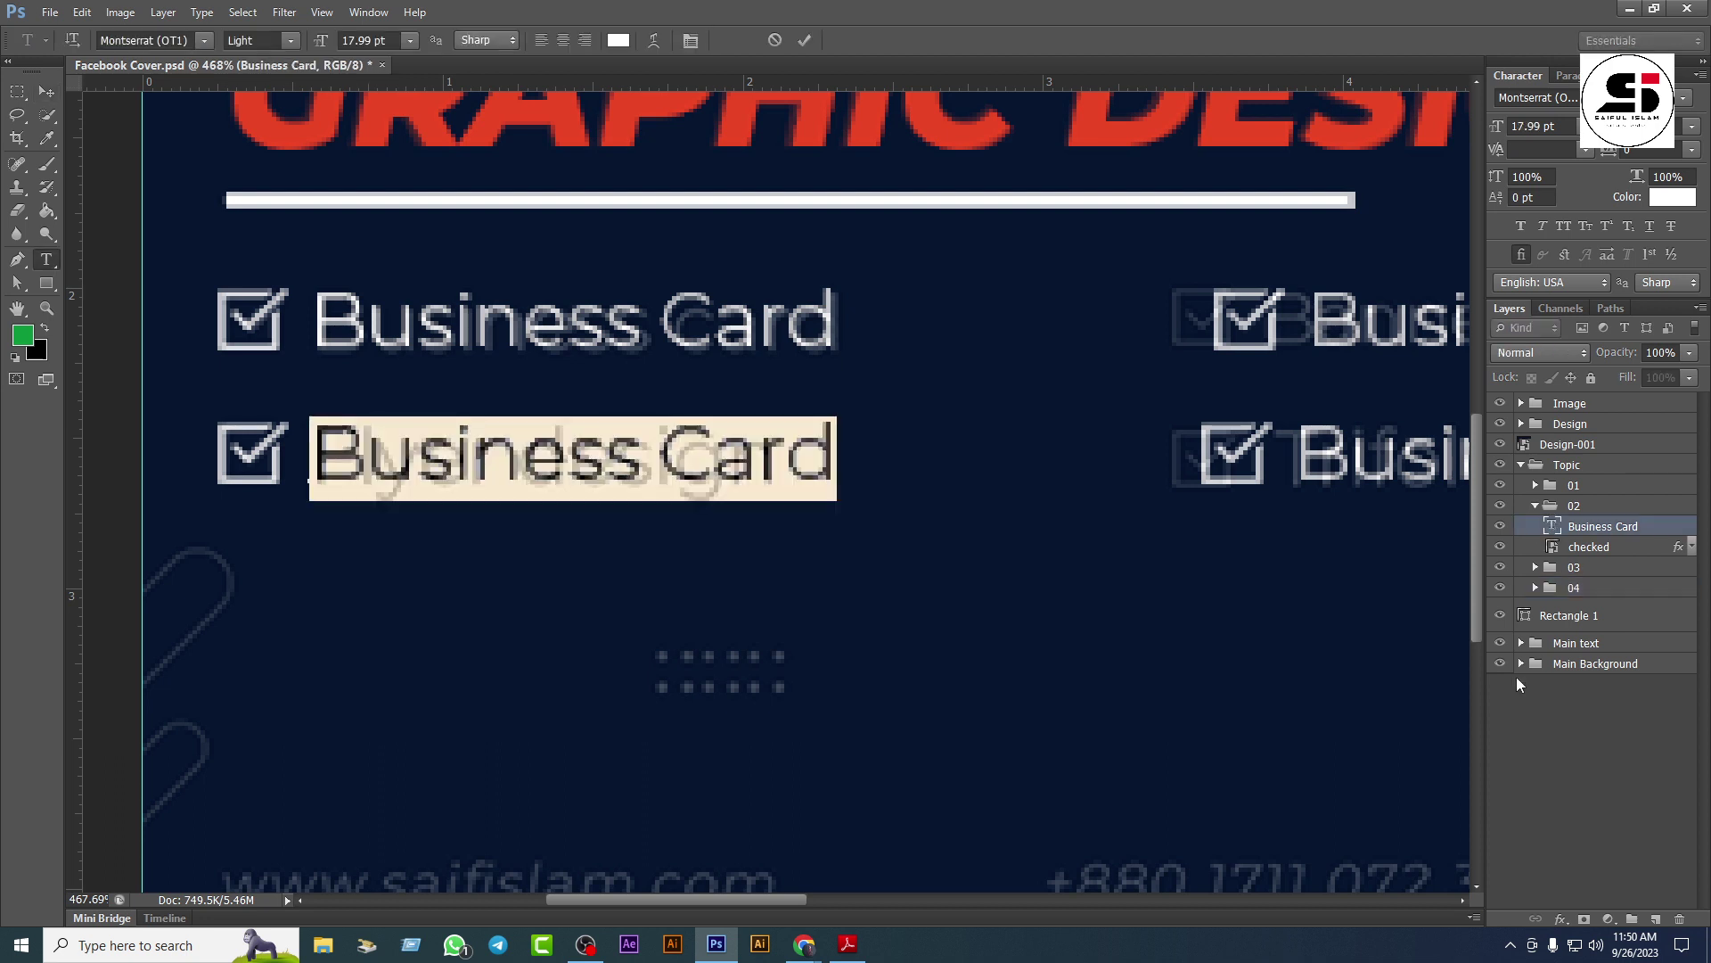
text(Fly)
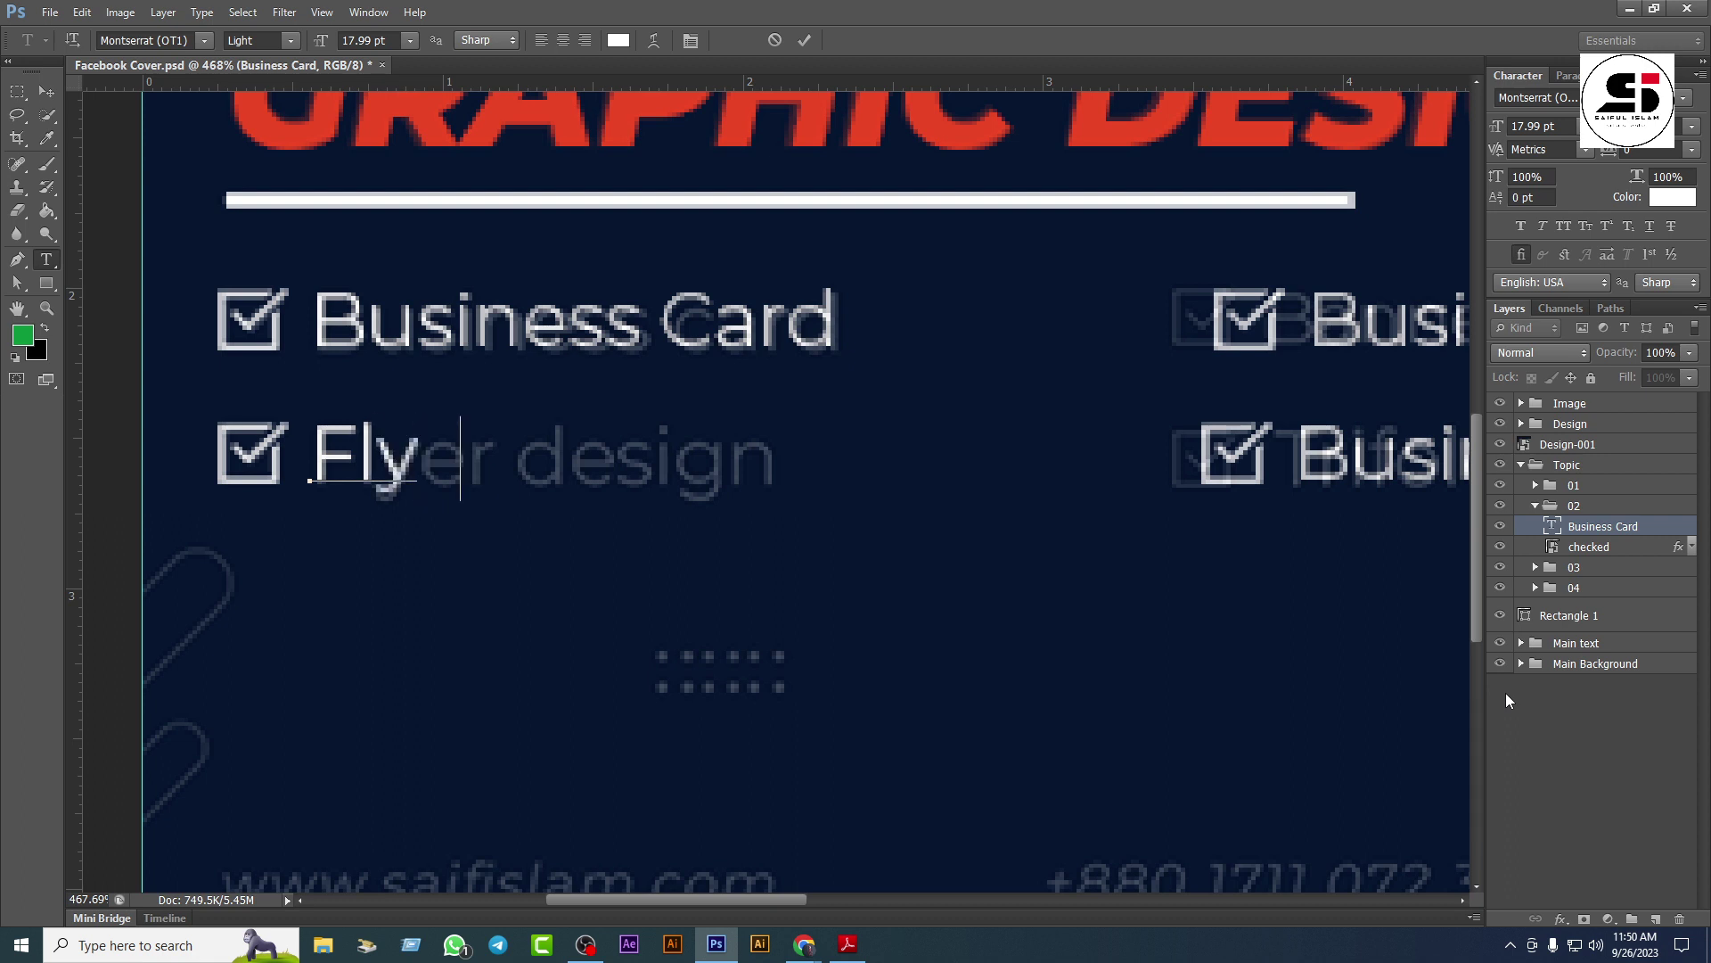
text(er Ds)
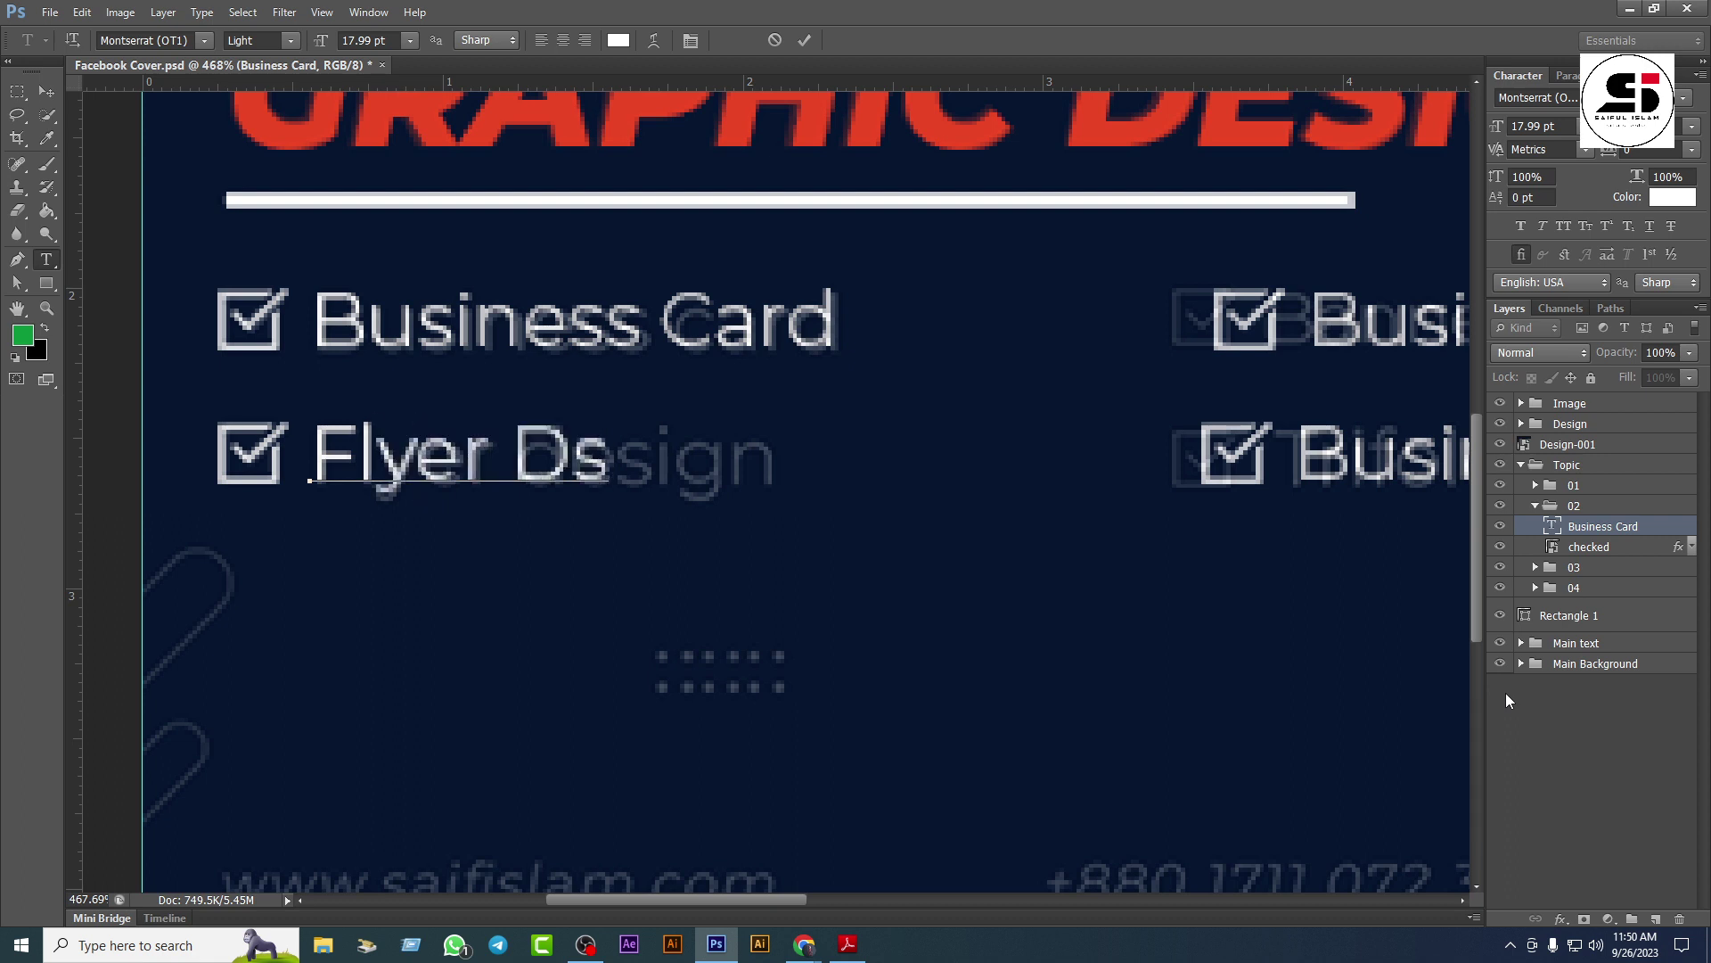
key(Left)
text(e)
key(Right)
text(ign)
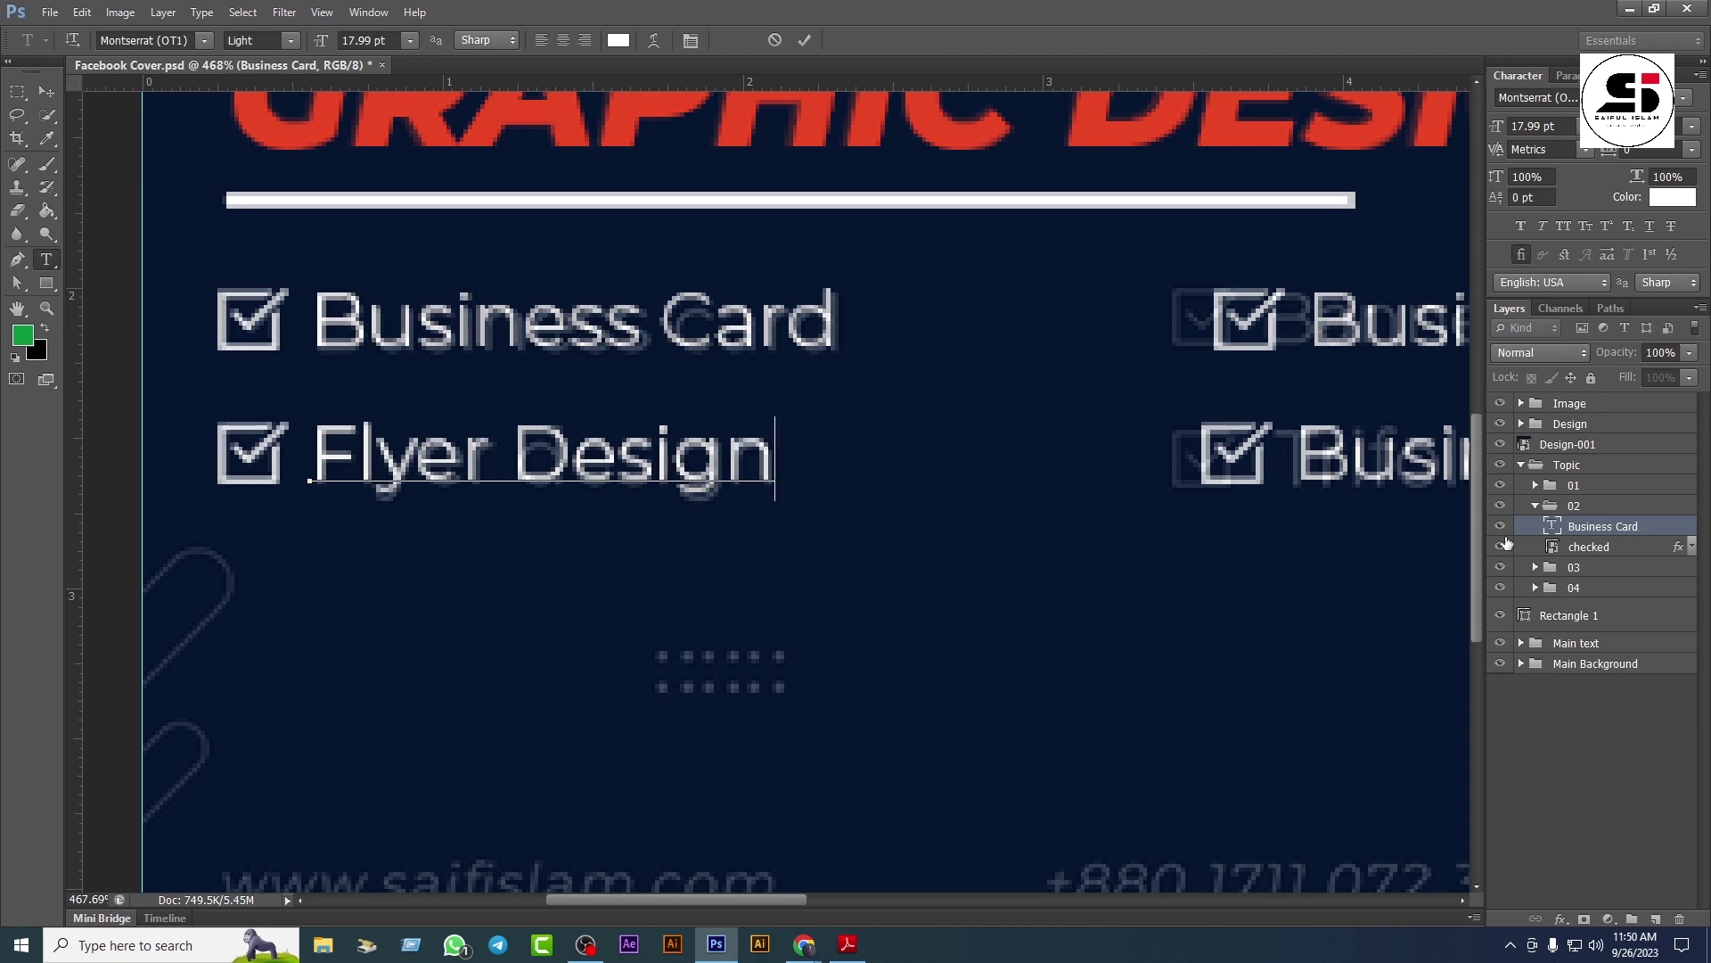
click(1539, 504)
click(1535, 505)
key(v)
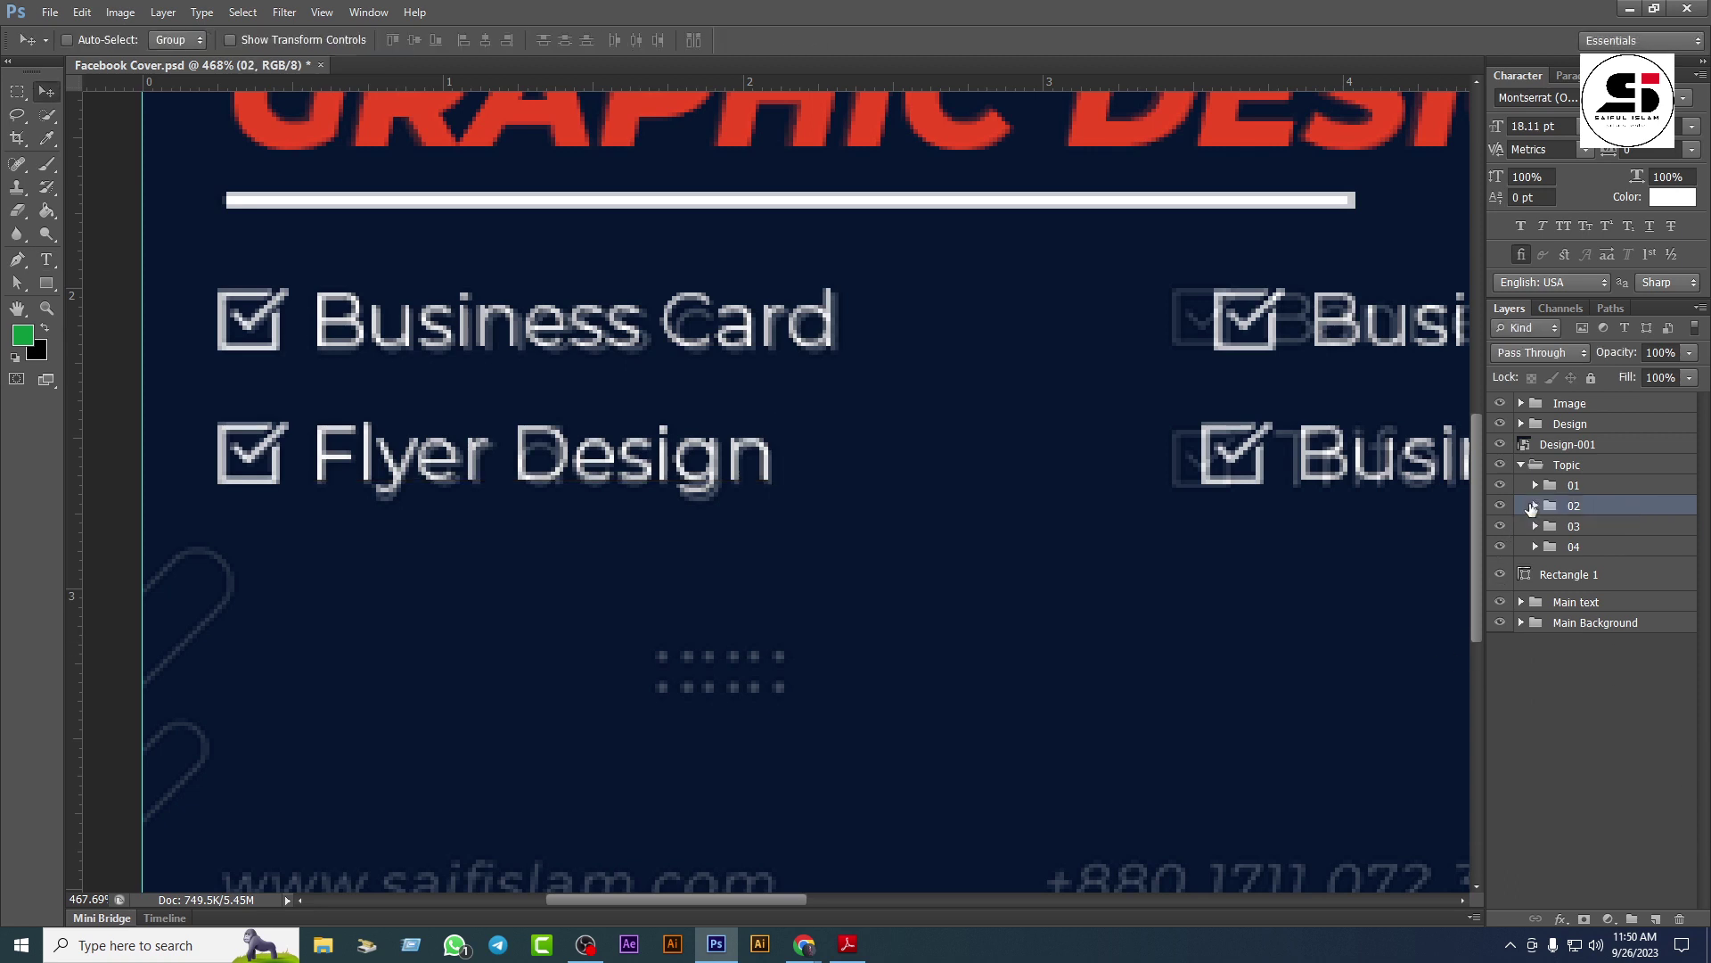
Step: Line up the top-right item (group 03) and retype its label as 'Banner Design'
drag(1465, 550, 749, 505)
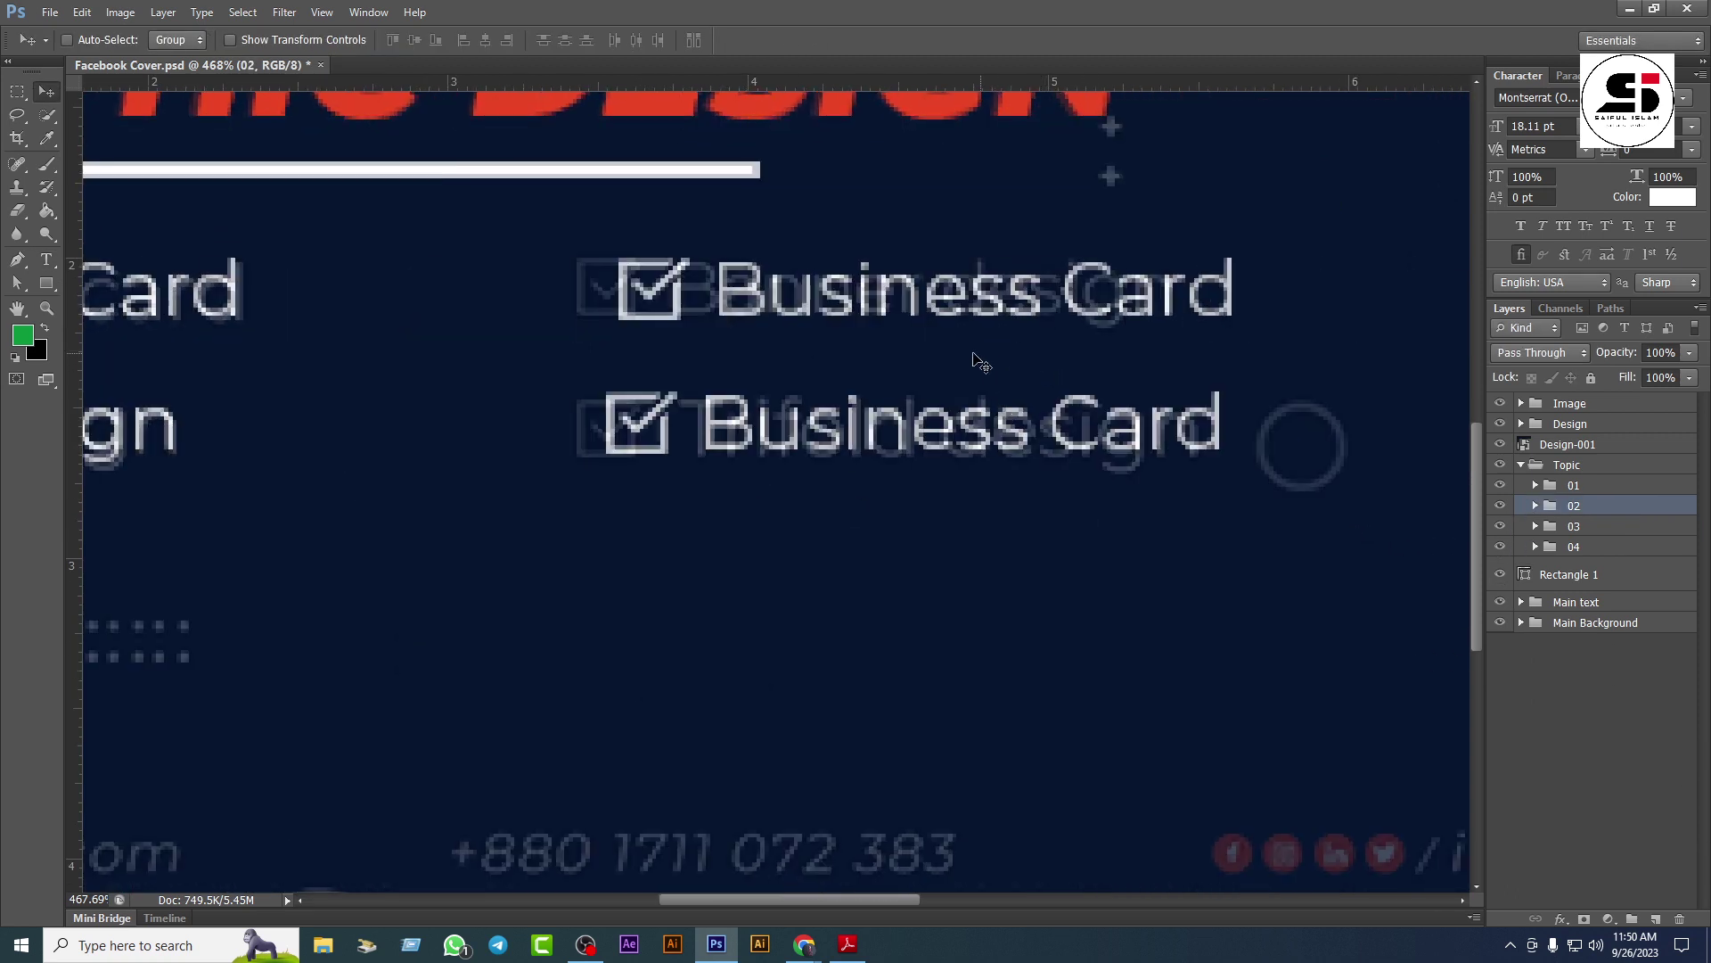
click(1580, 527)
drag(887, 331, 841, 333)
click(1534, 527)
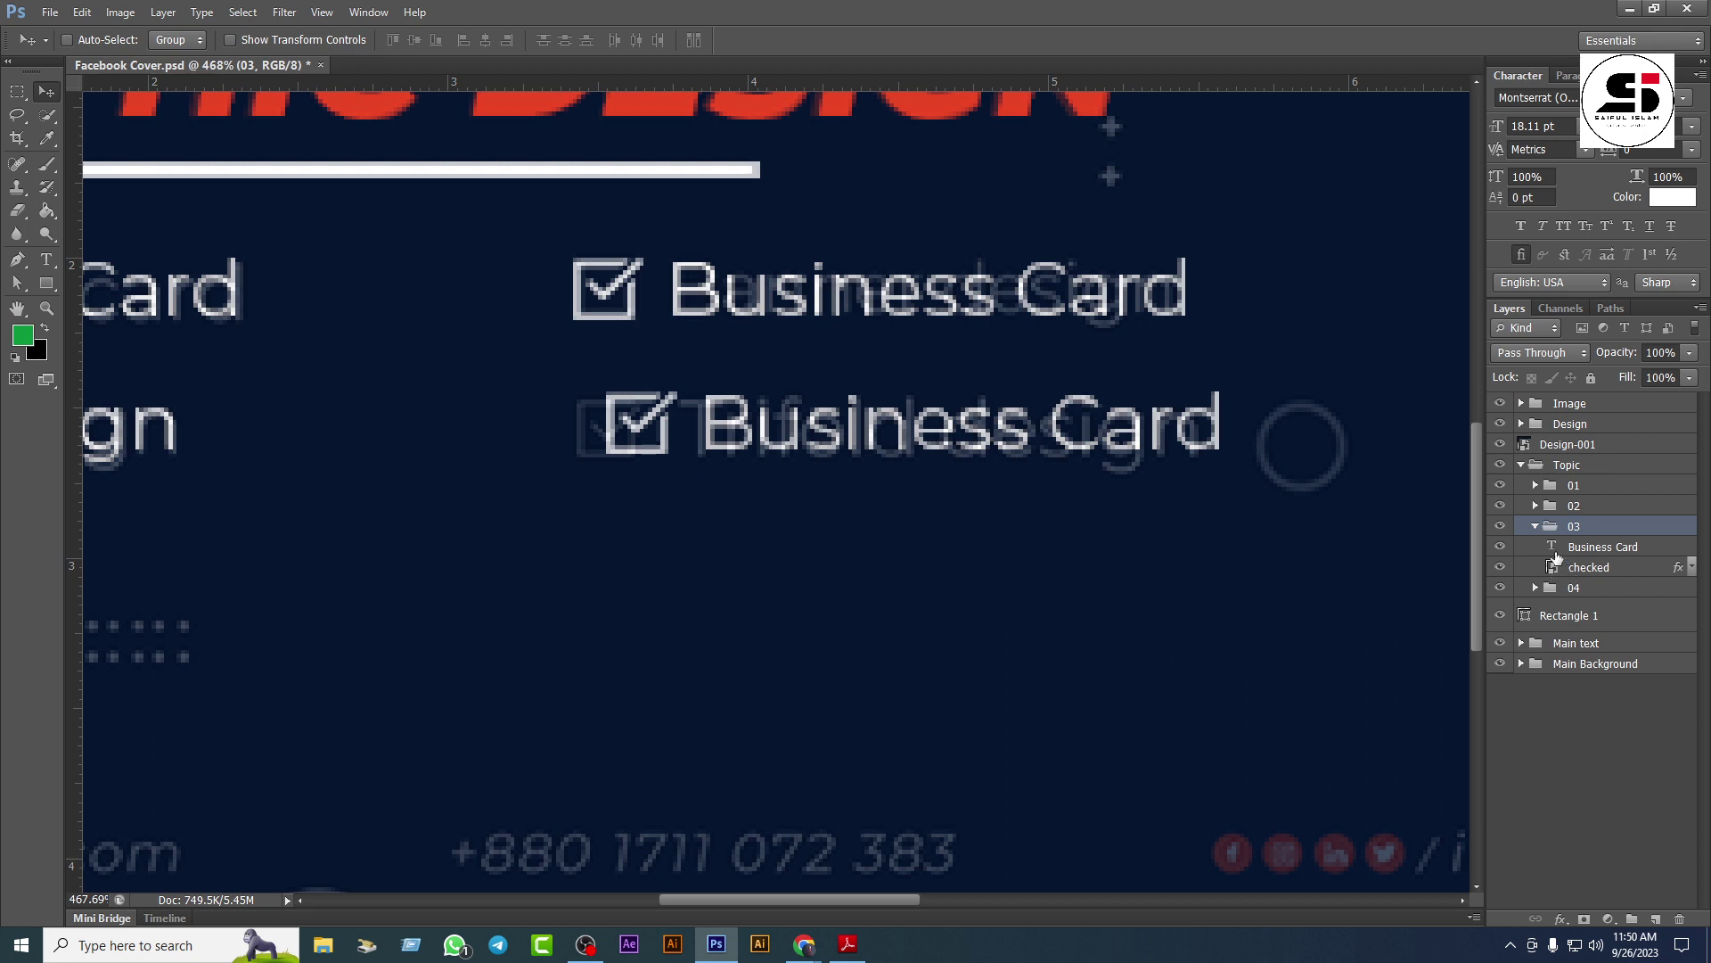
double_click(1552, 548)
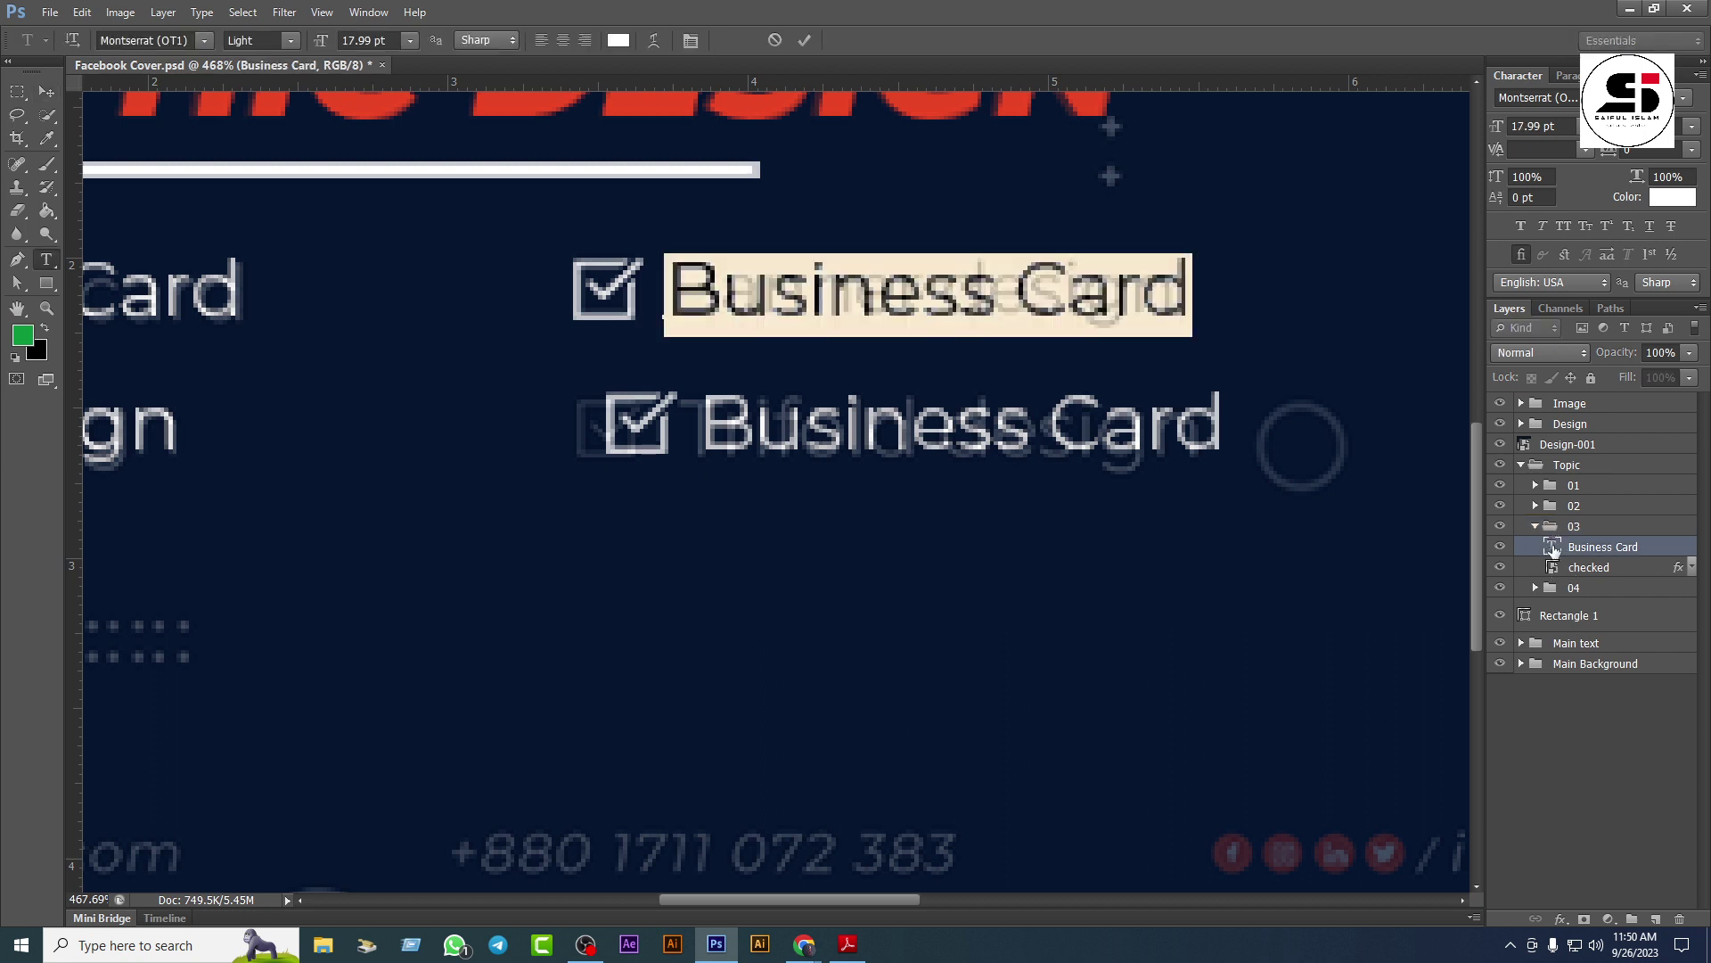
text(Banne)
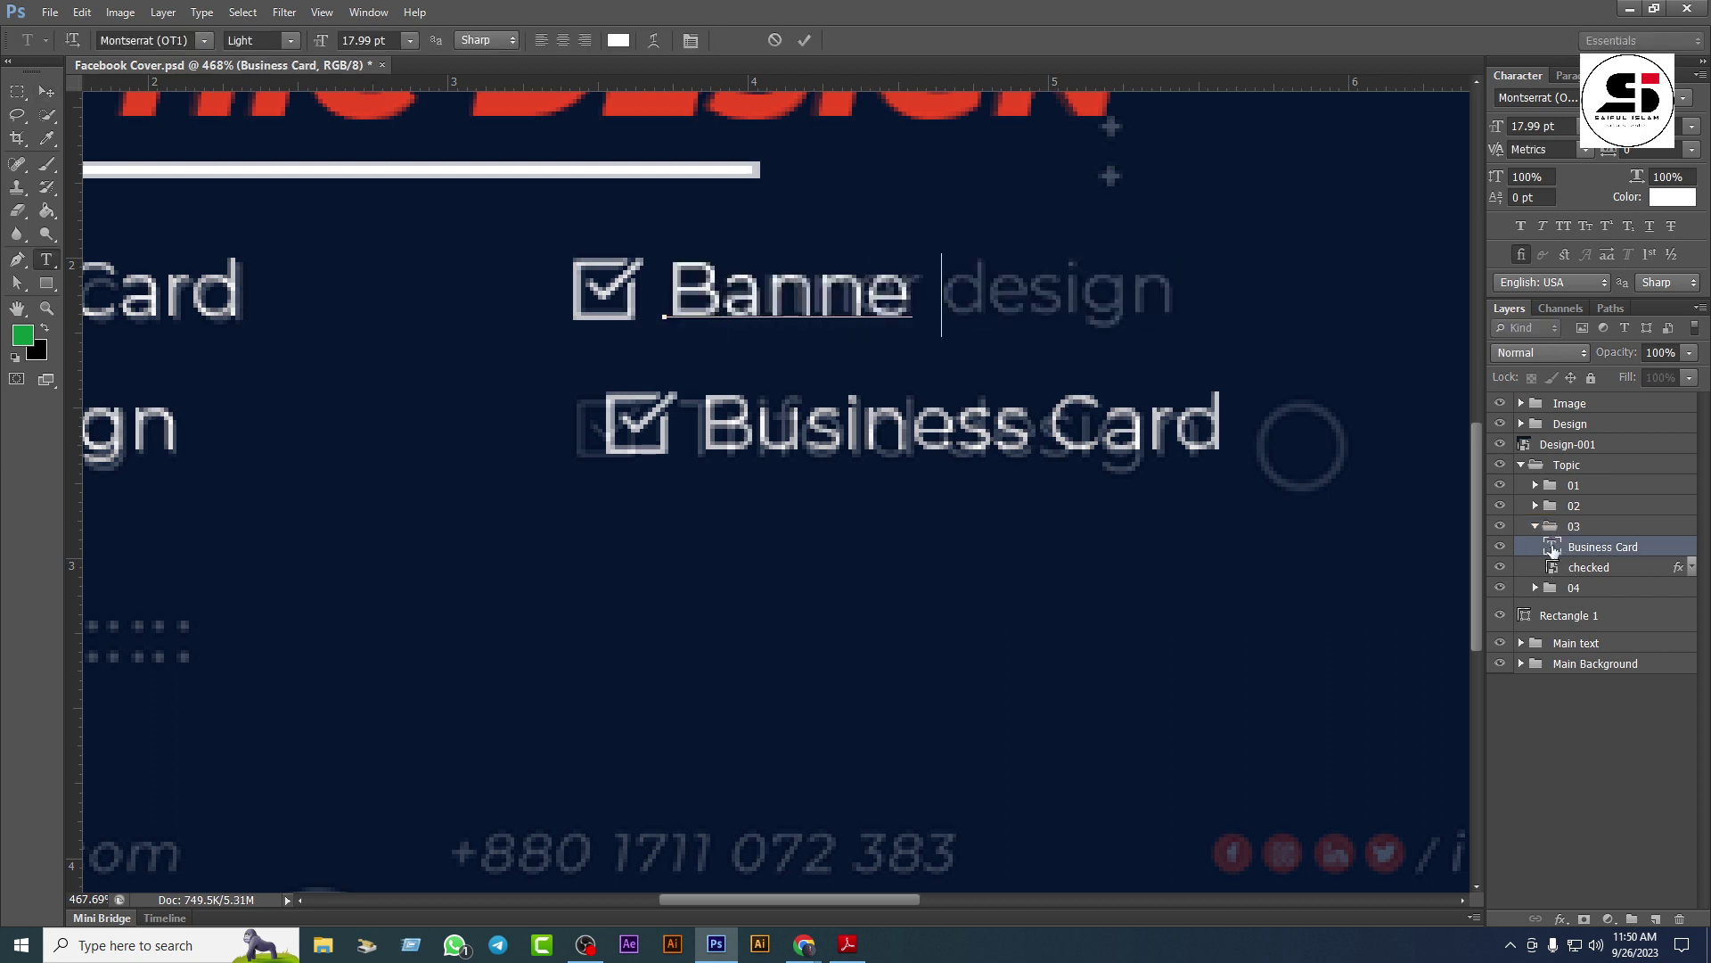
text(r Design)
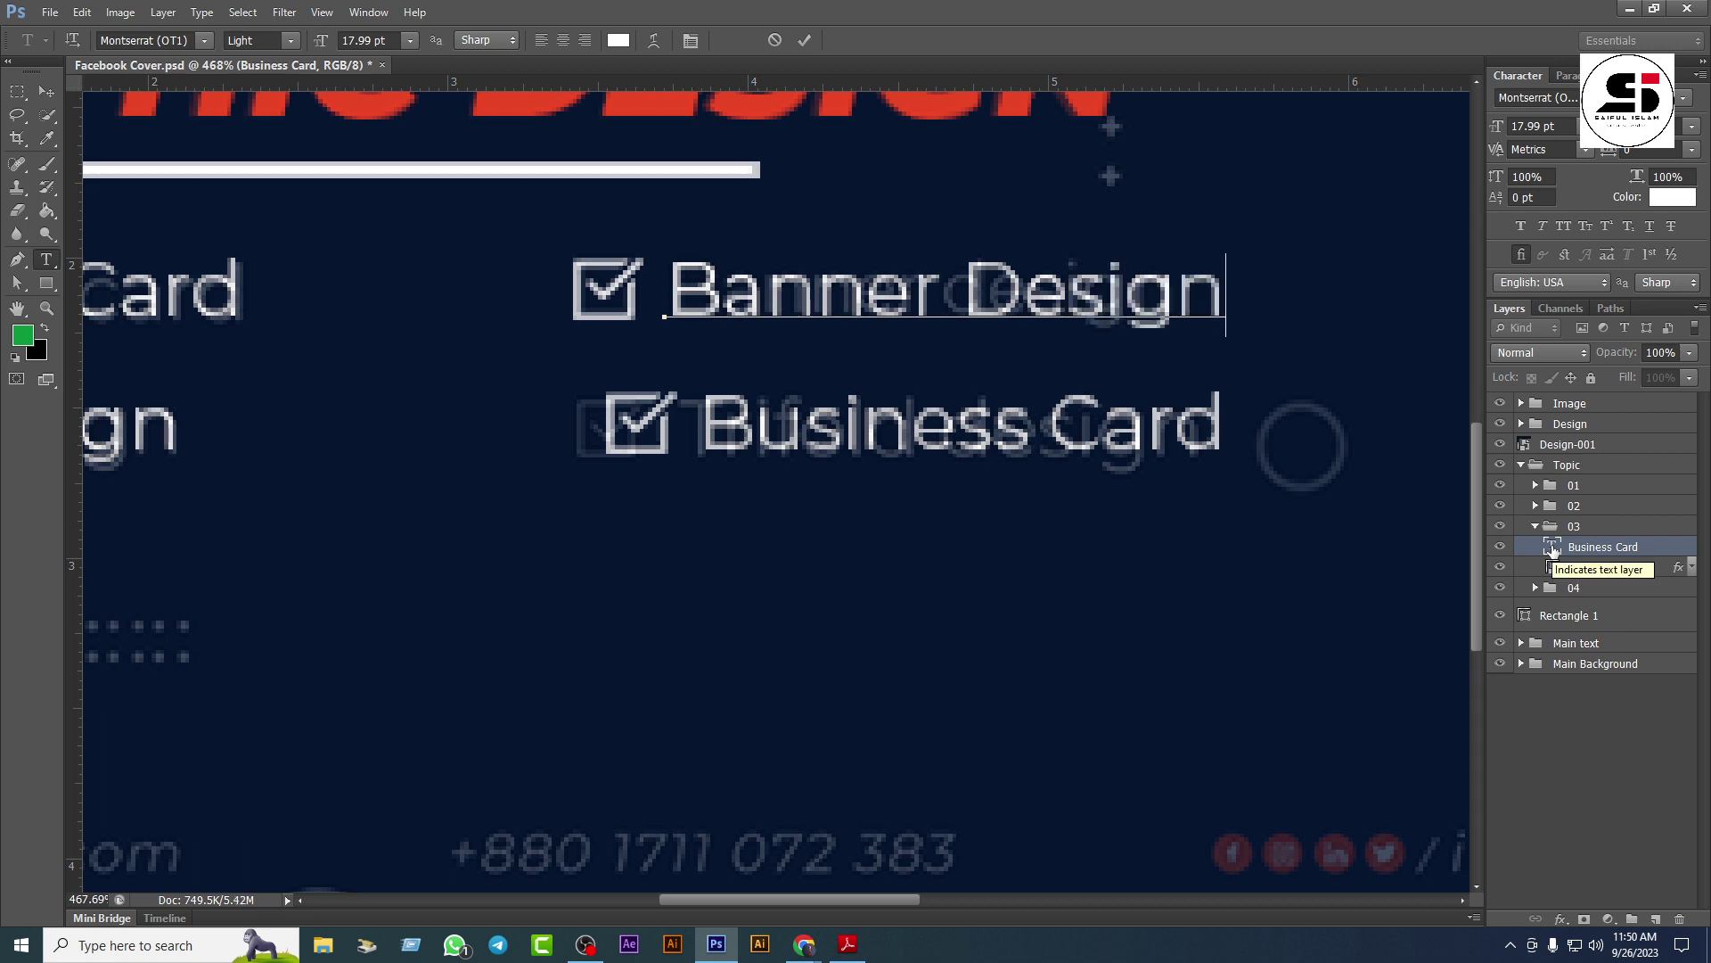
click(1543, 533)
key(v)
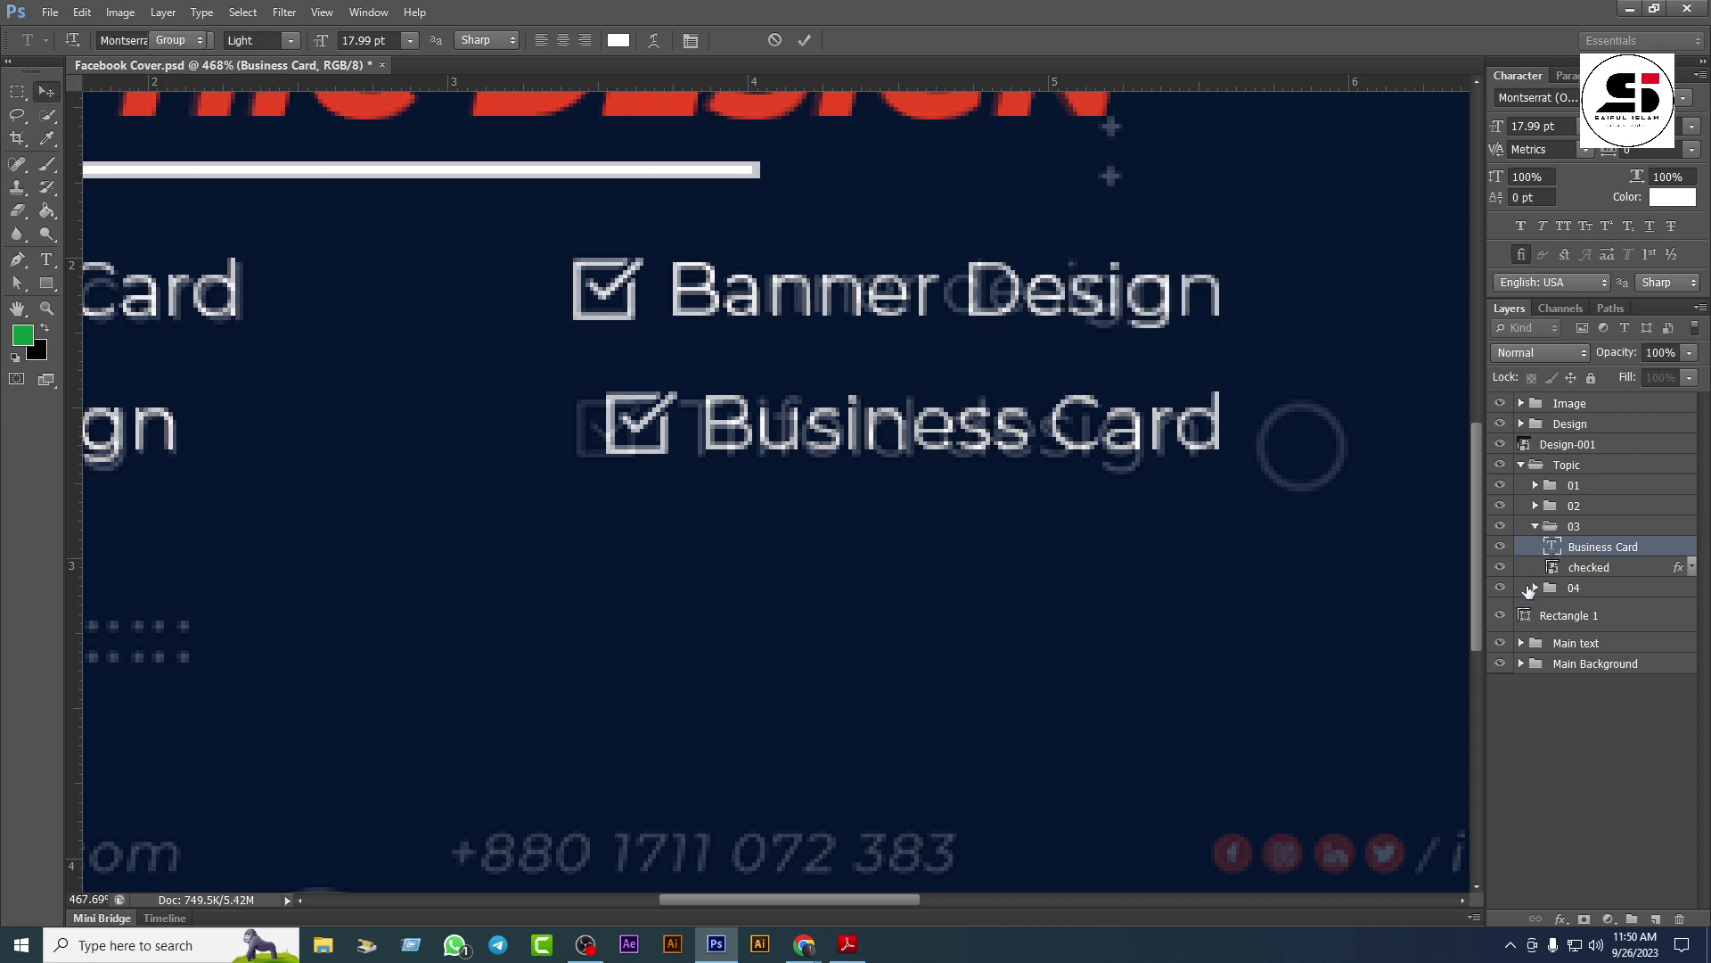
Step: Line up the bottom-right item (group 04) and retype its label as 'Trifold Design'
click(1574, 546)
drag(927, 485, 922, 468)
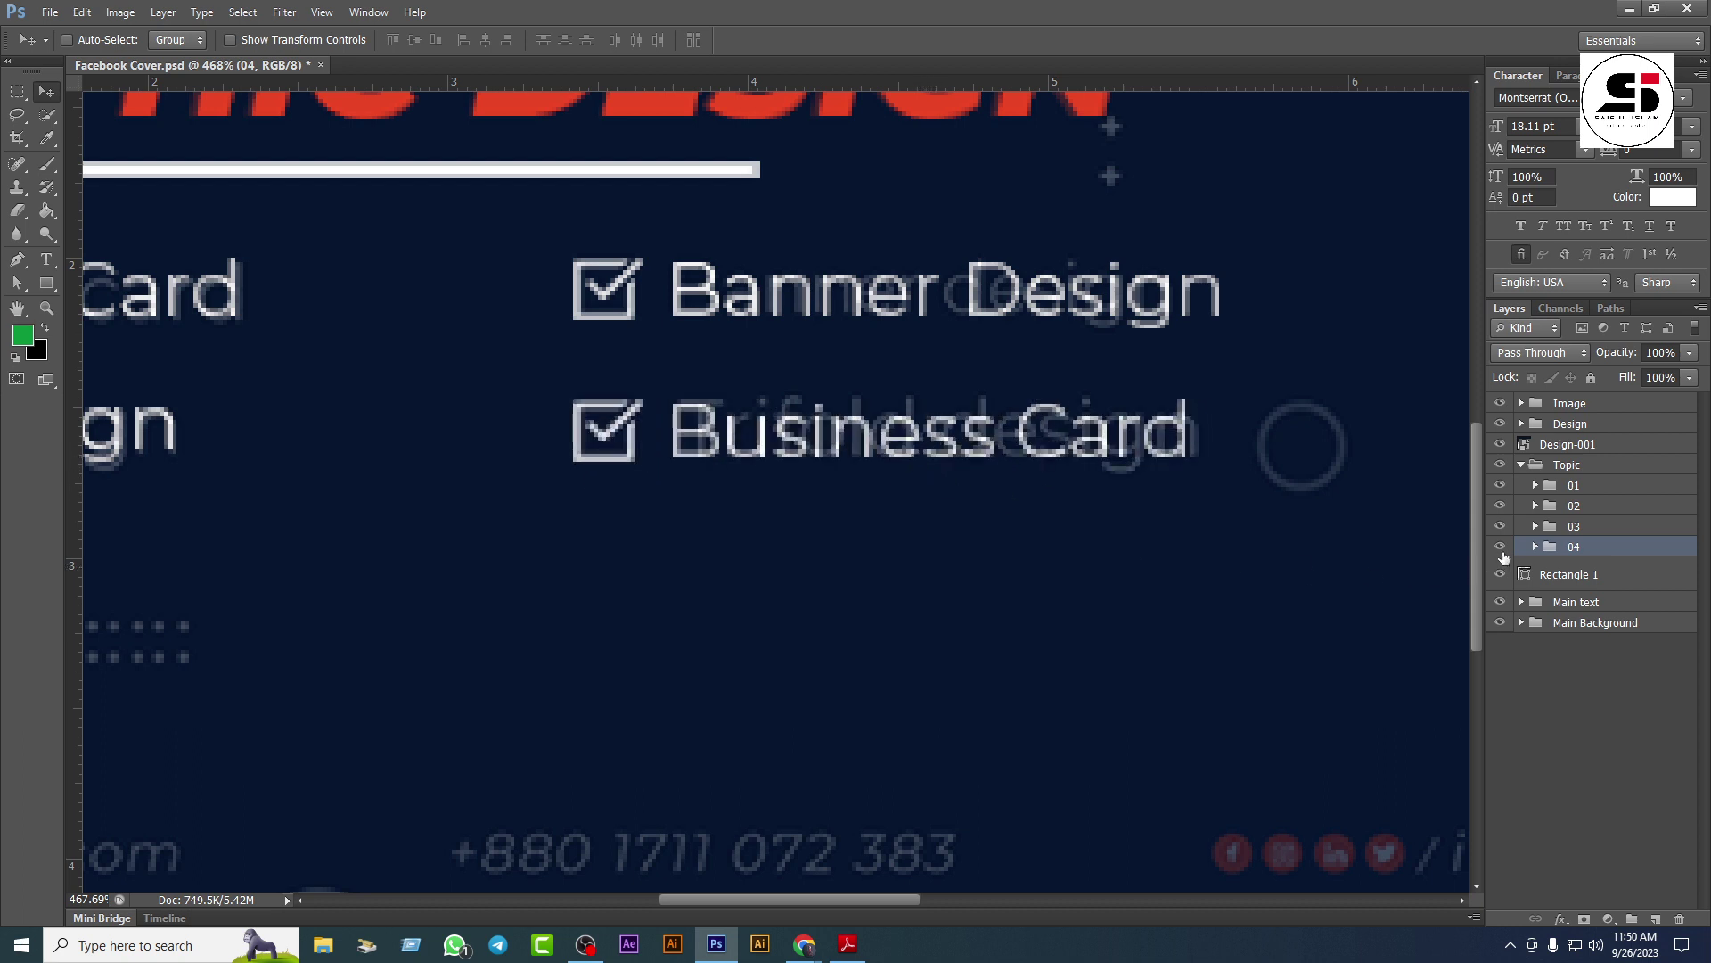
click(1535, 548)
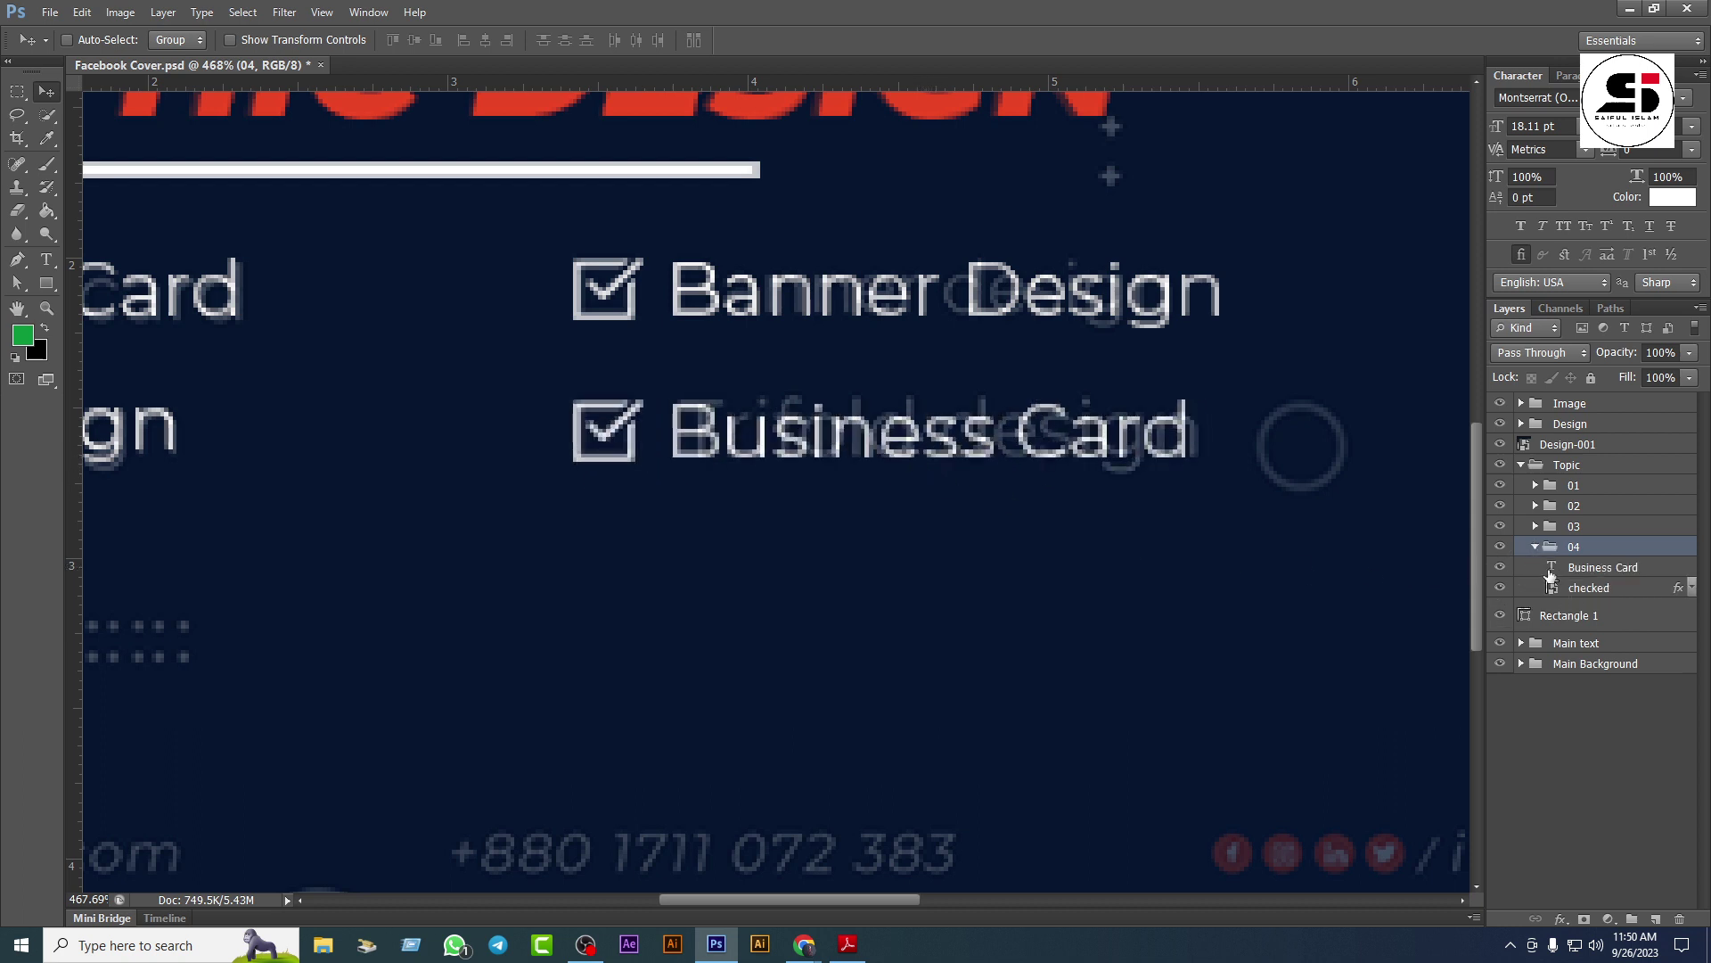
double_click(1551, 567)
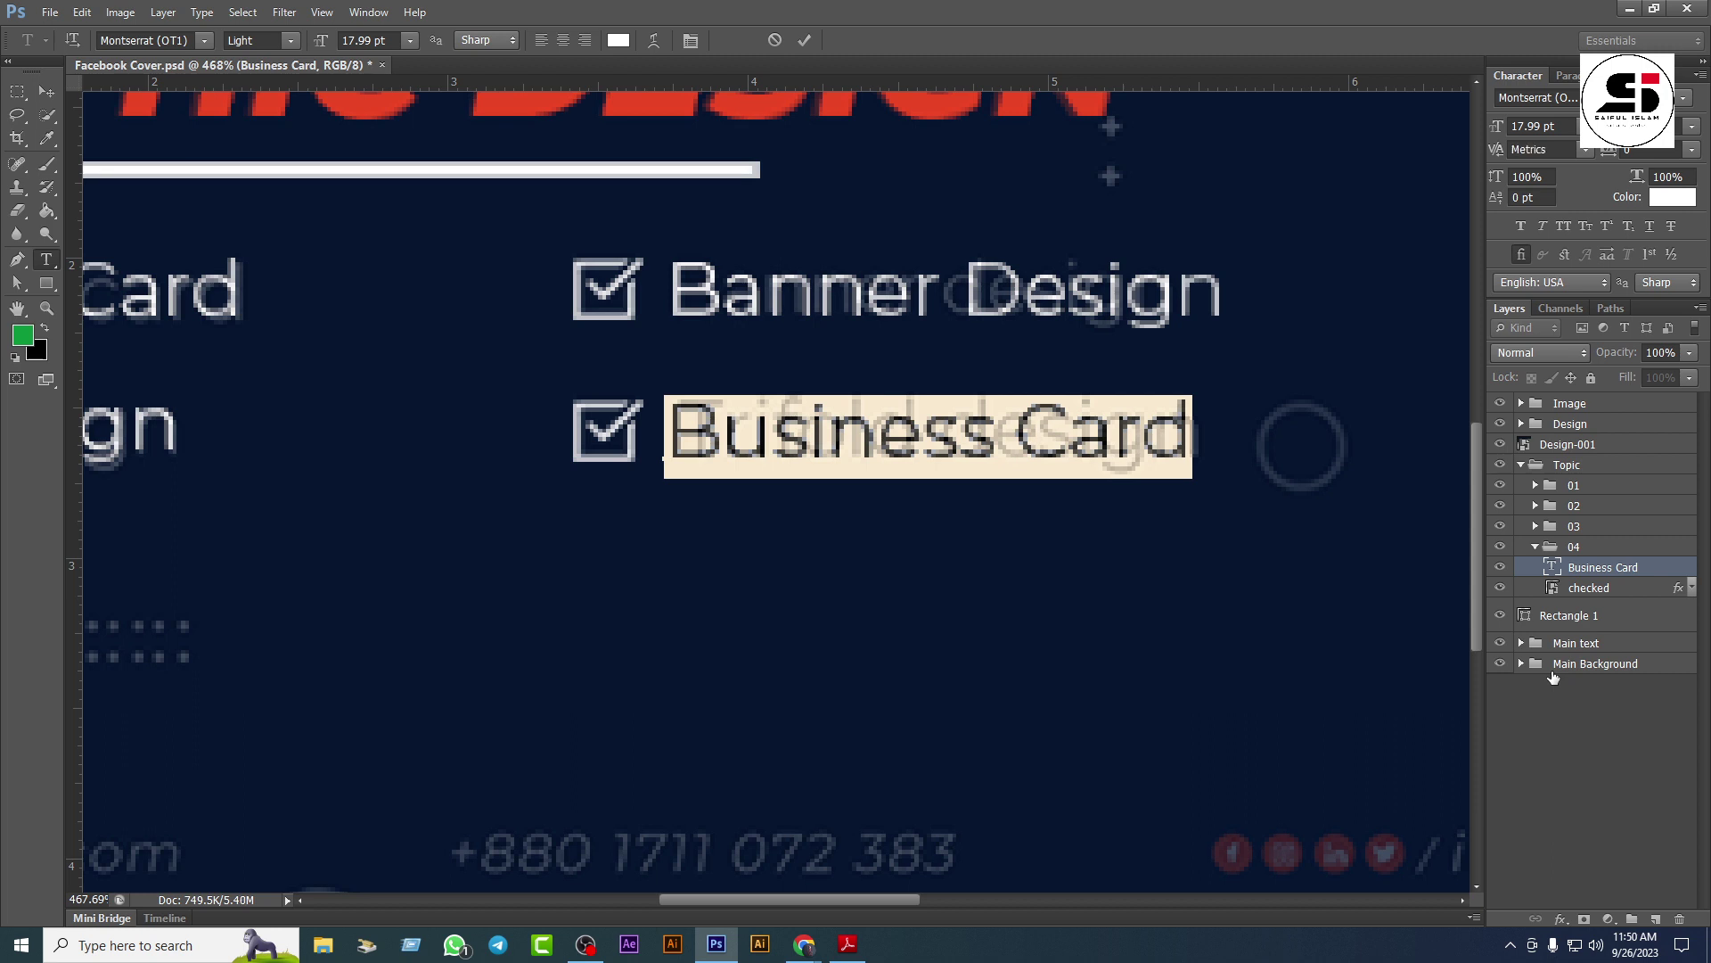
text(Trifold)
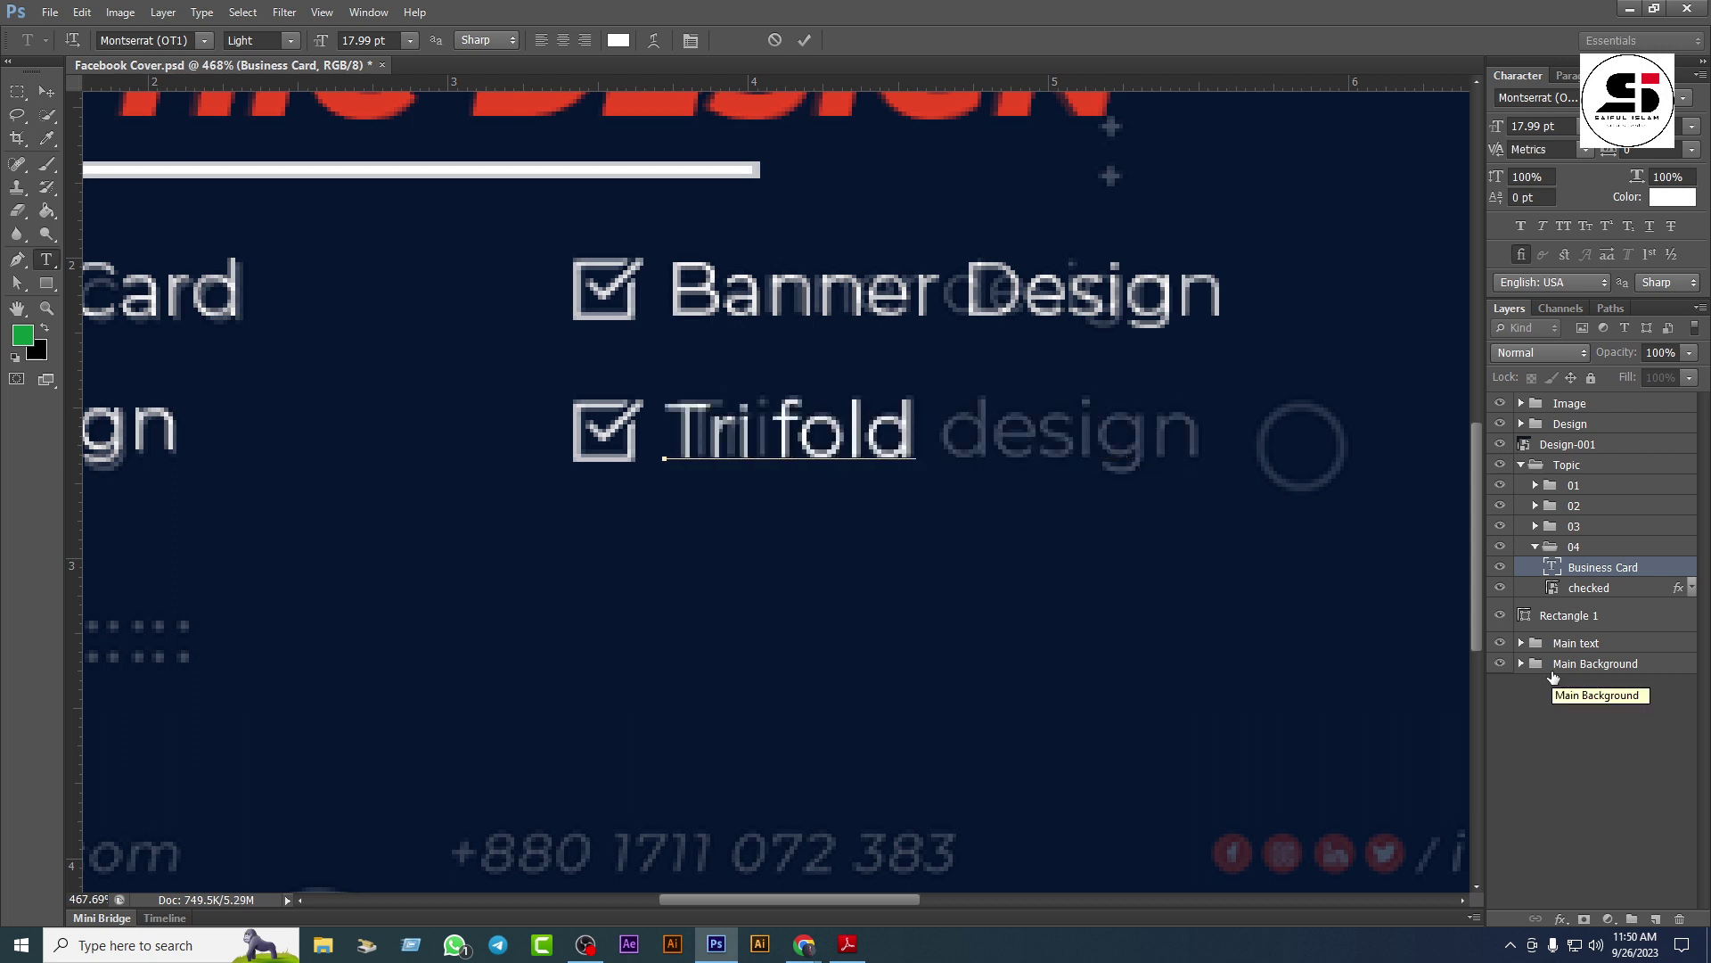
text( Design)
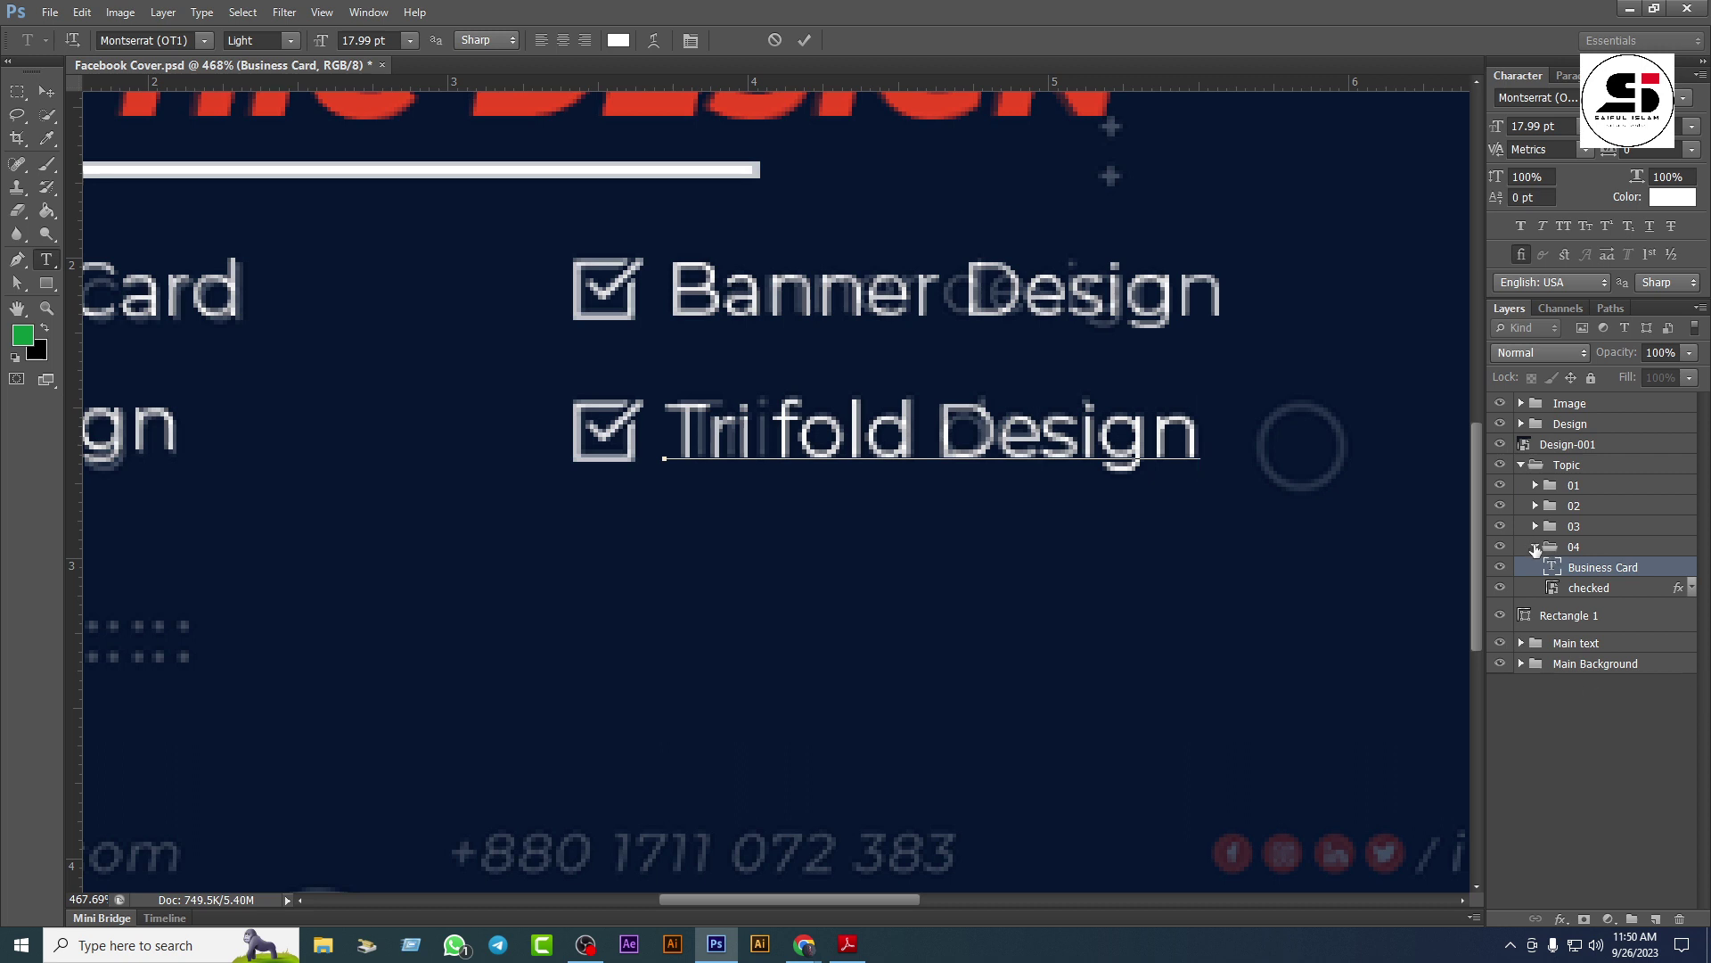
key(ctrl+Return)
click(1536, 546)
shift+click(1576, 526)
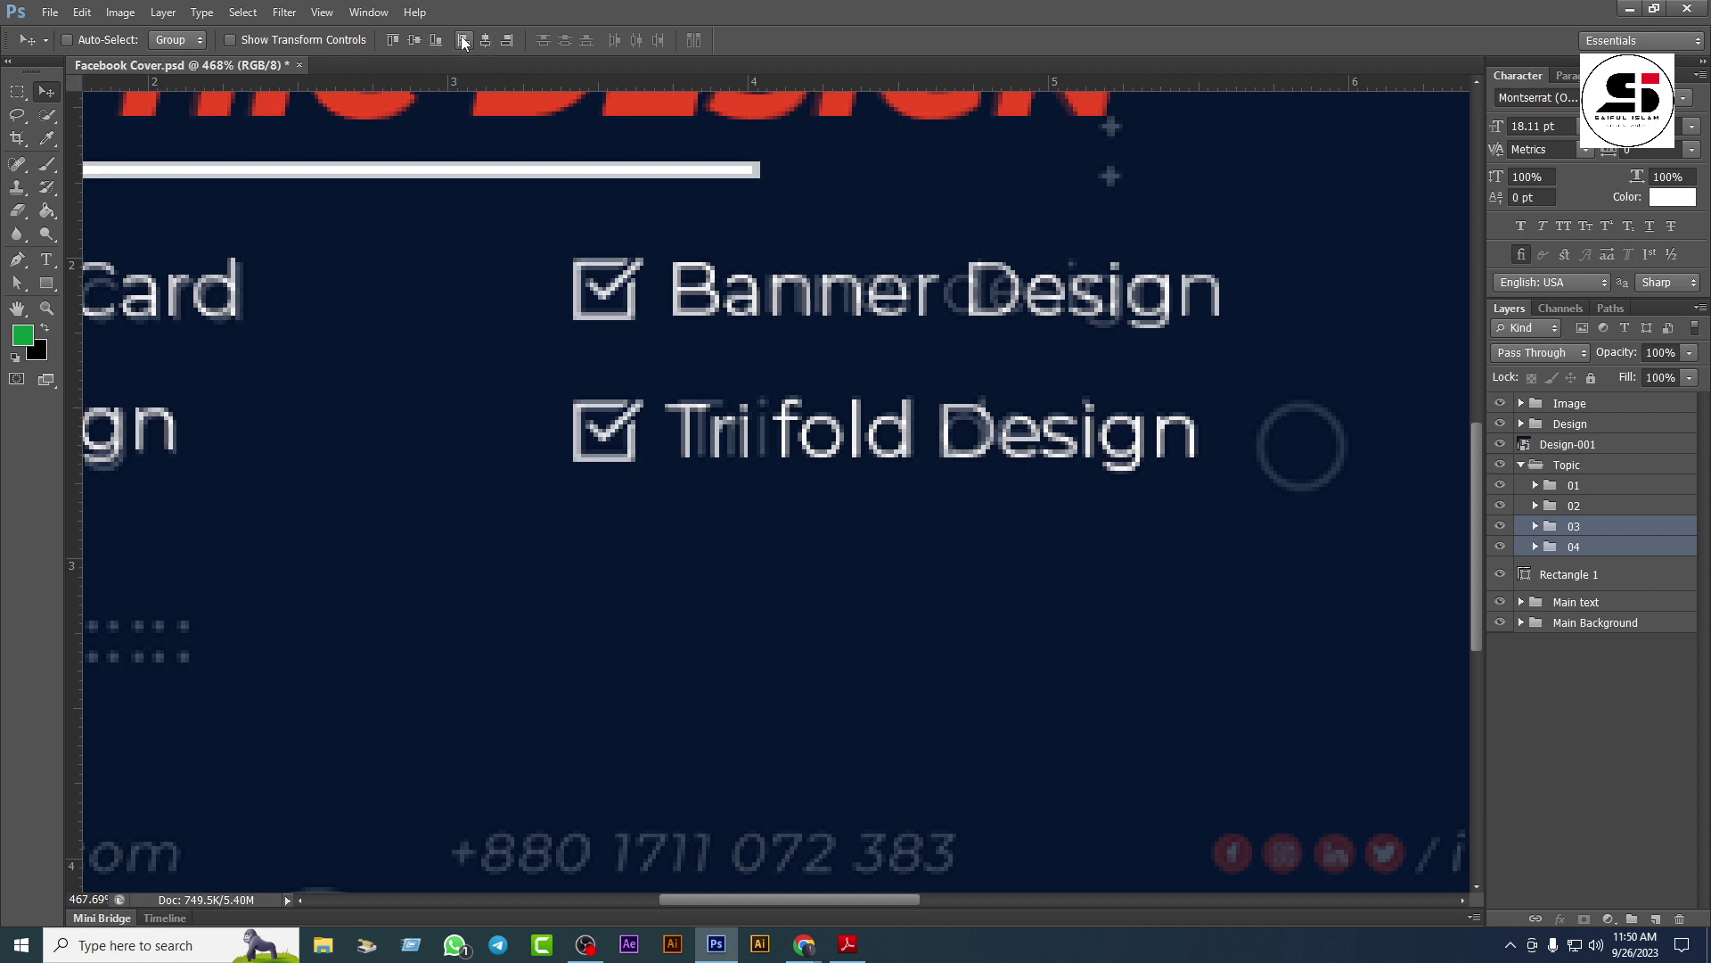
Step: Left-align groups 03 and 04, then collapse the Topic group holding all four items
click(464, 42)
click(1574, 506)
shift+click(1575, 486)
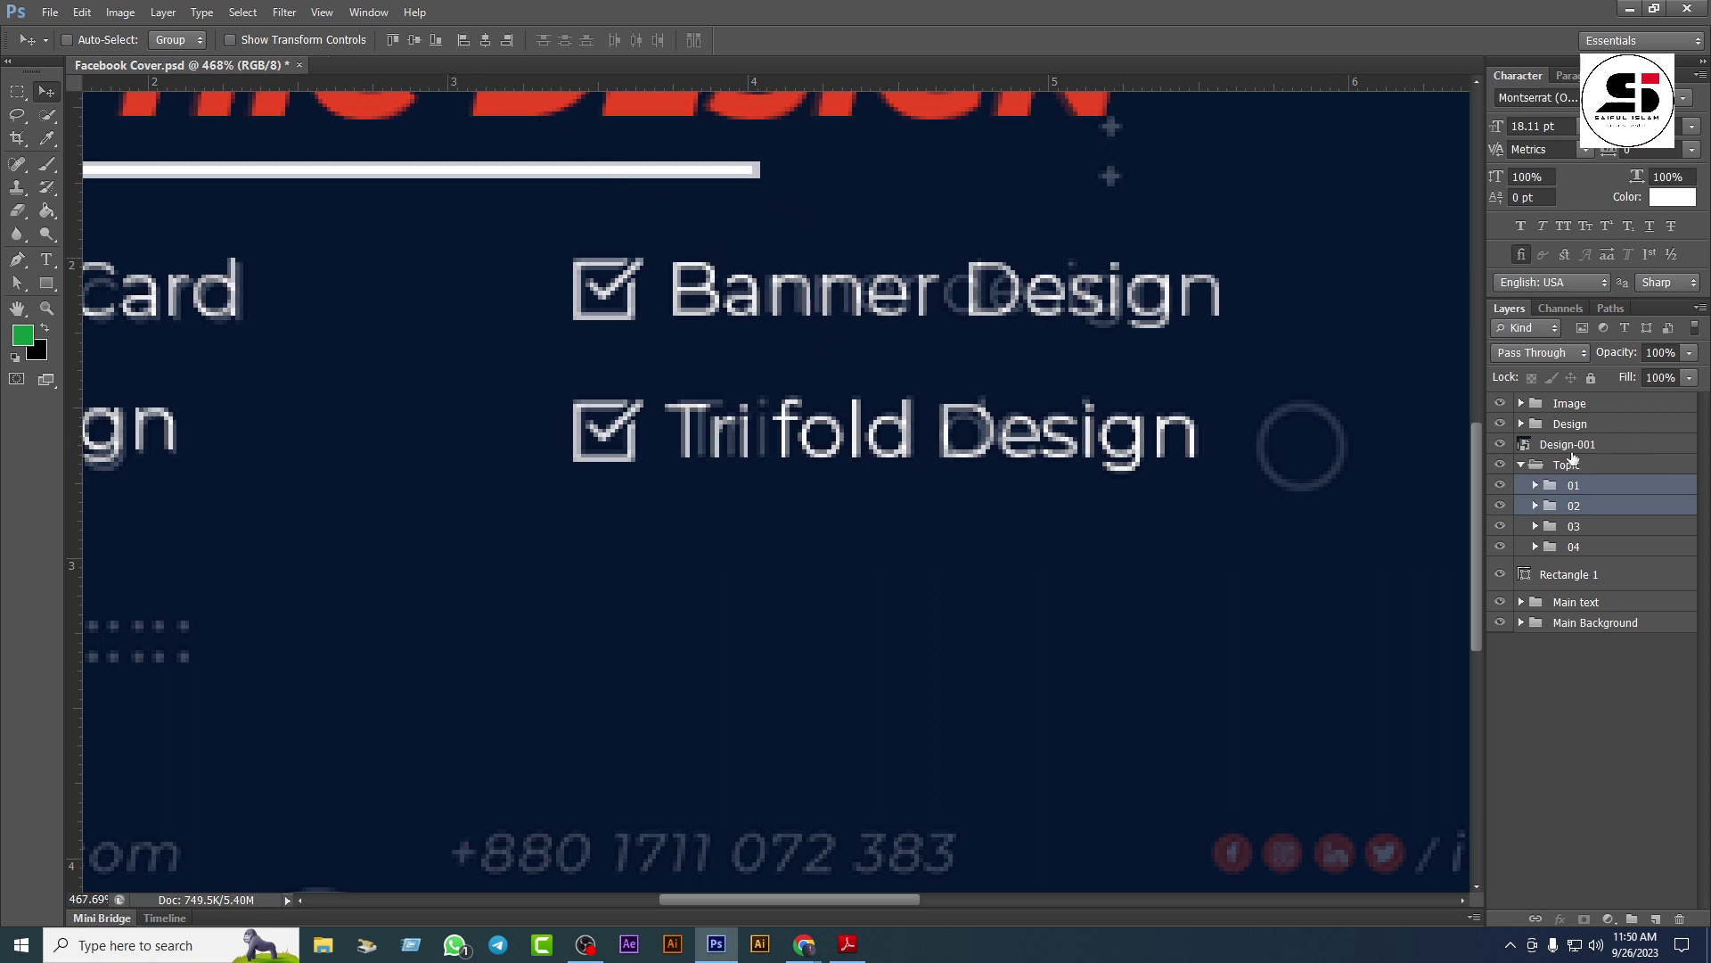
click(1522, 465)
Step: Move the Rectangle 1 divider layer into the Design group
scroll(1073, 566, down, 3)
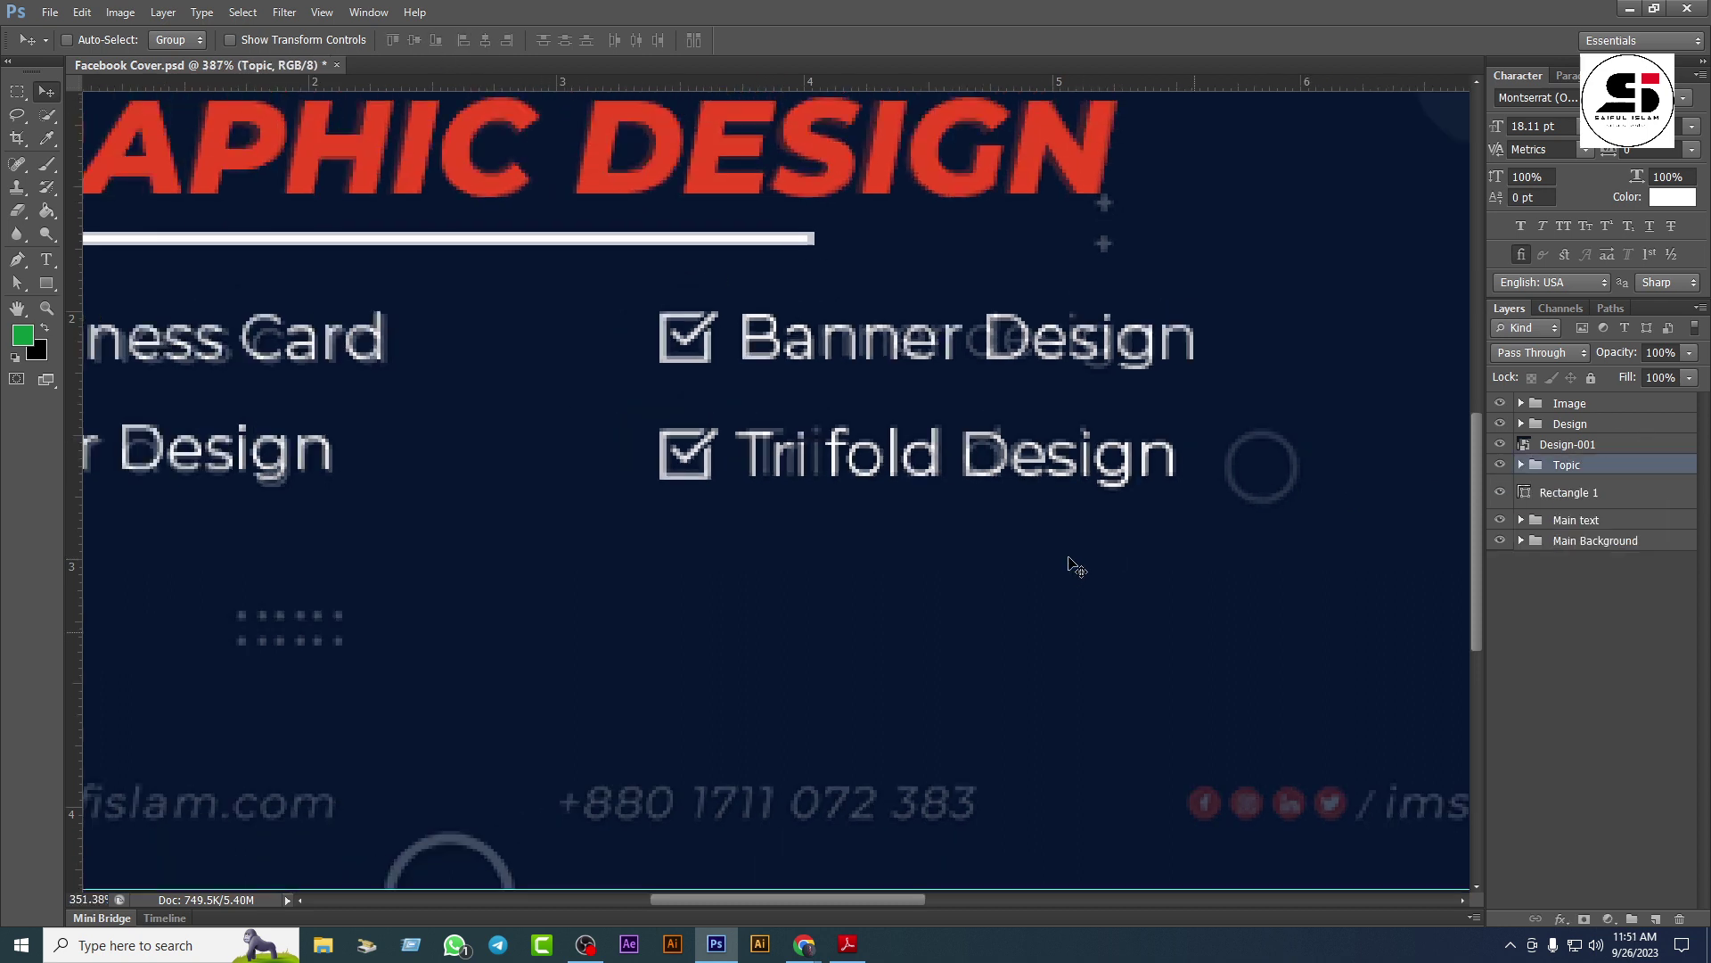
drag(691, 585, 883, 430)
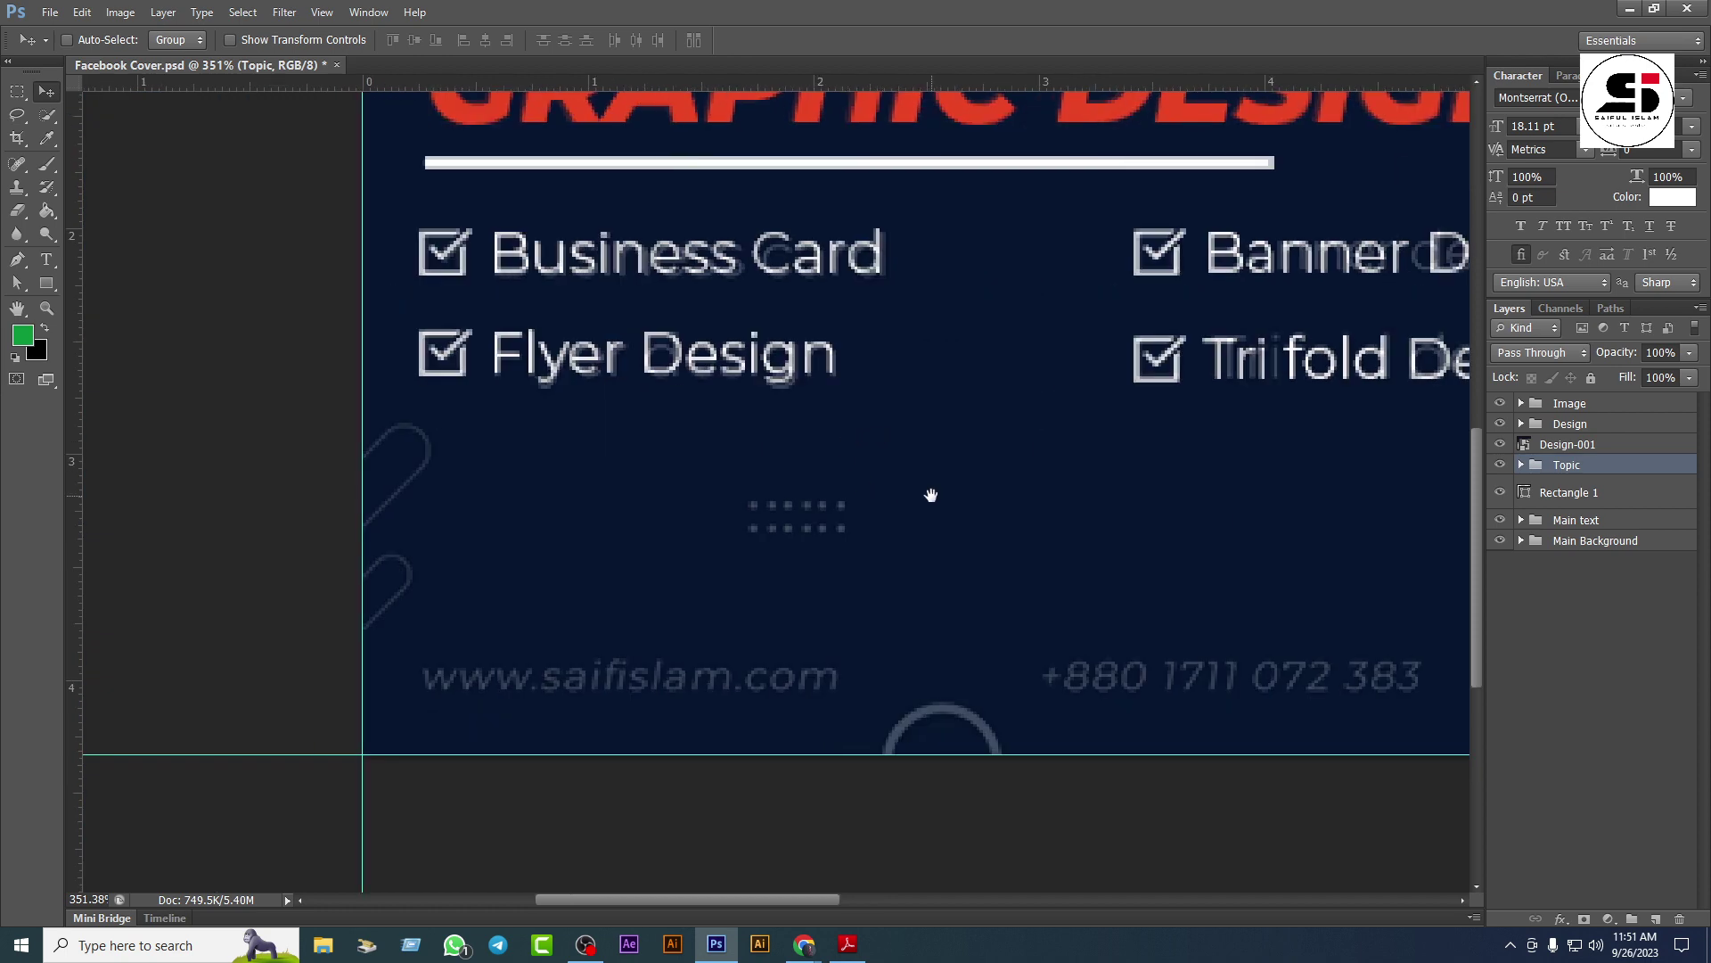
drag(928, 493, 719, 365)
scroll(760, 455, down, 2)
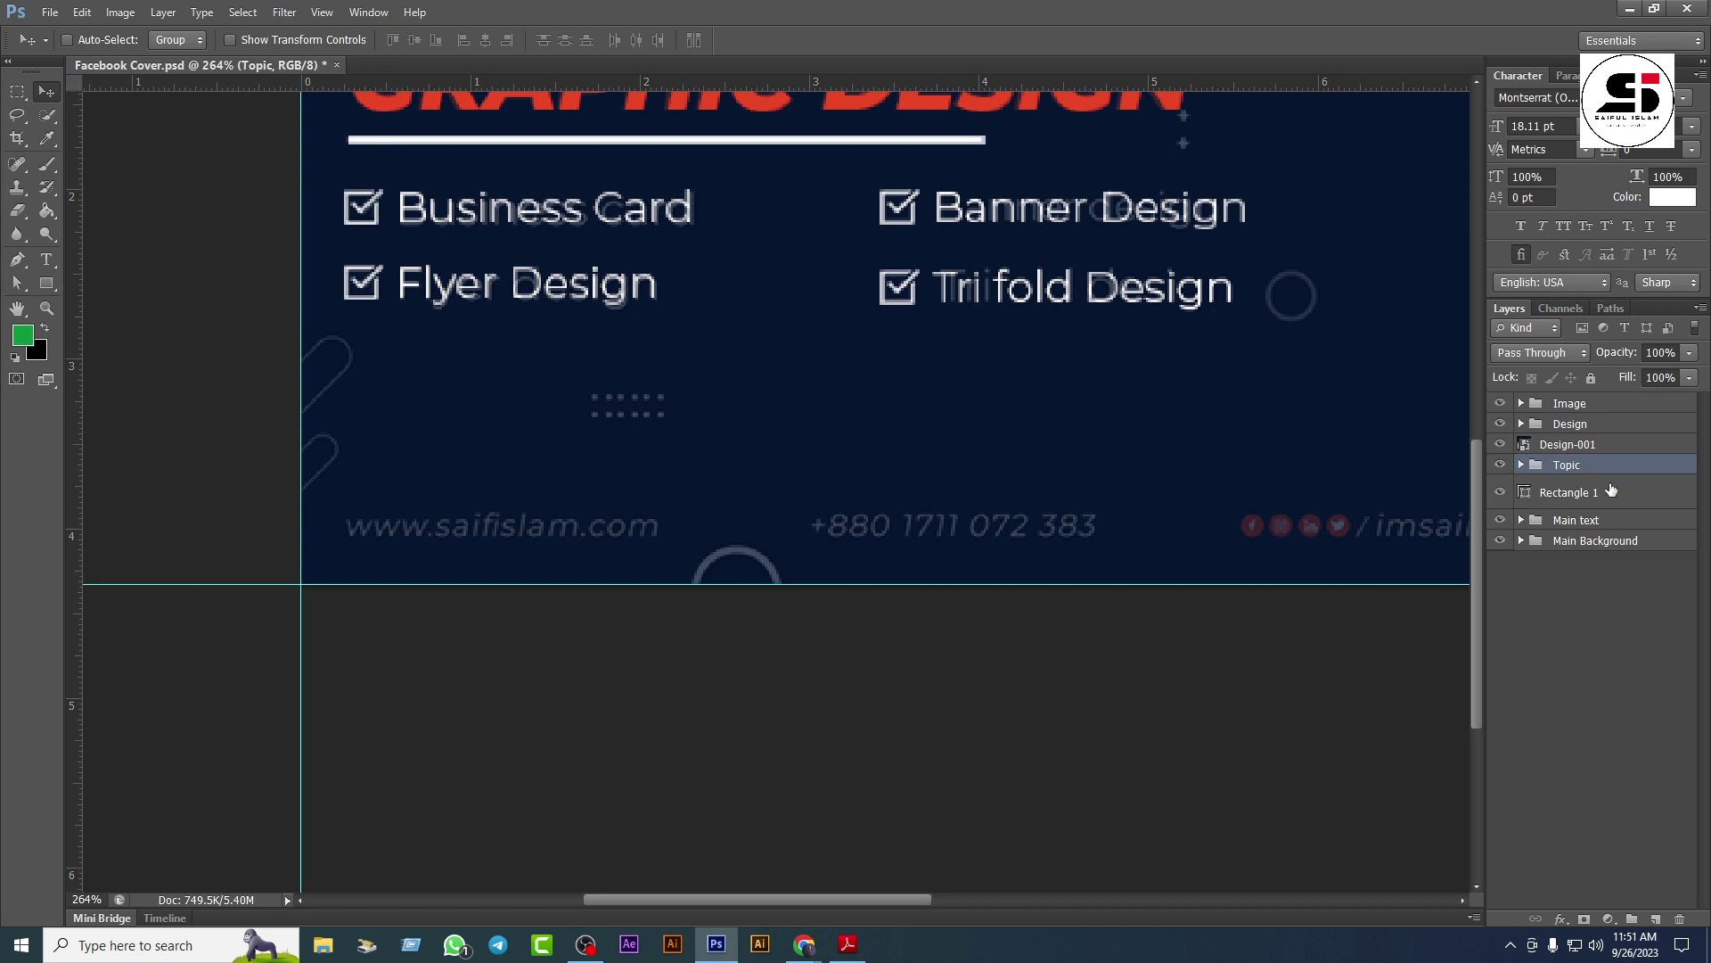
click(1575, 496)
drag(1575, 496, 1585, 434)
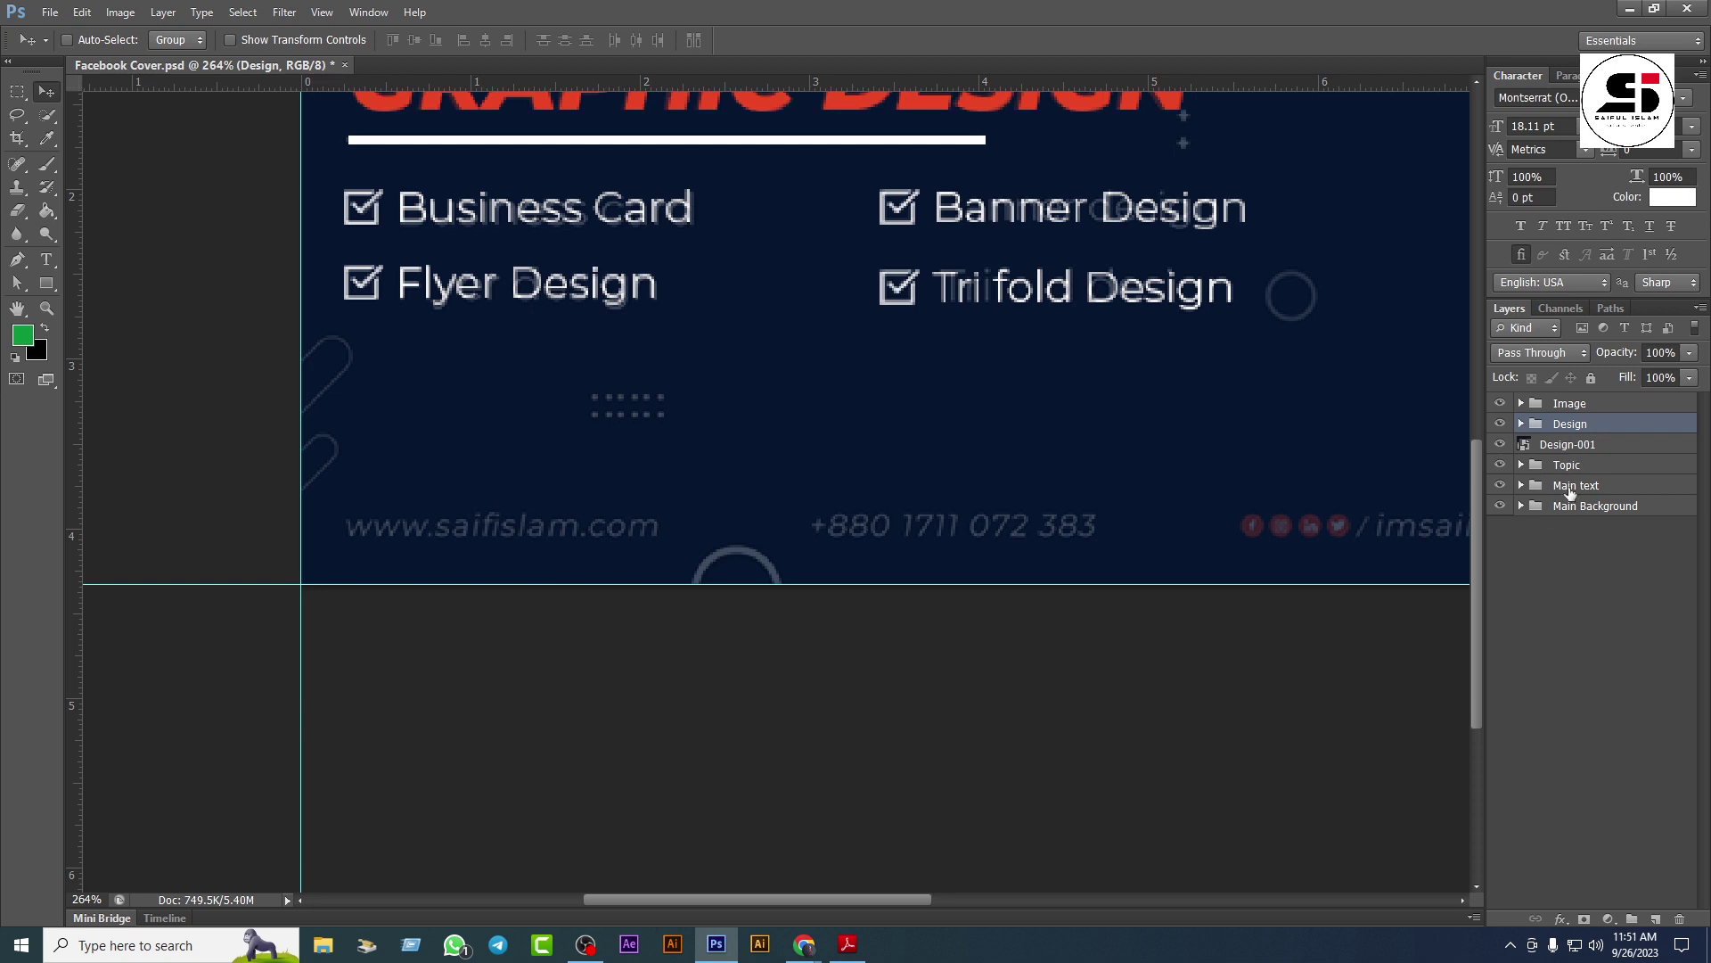
click(1575, 446)
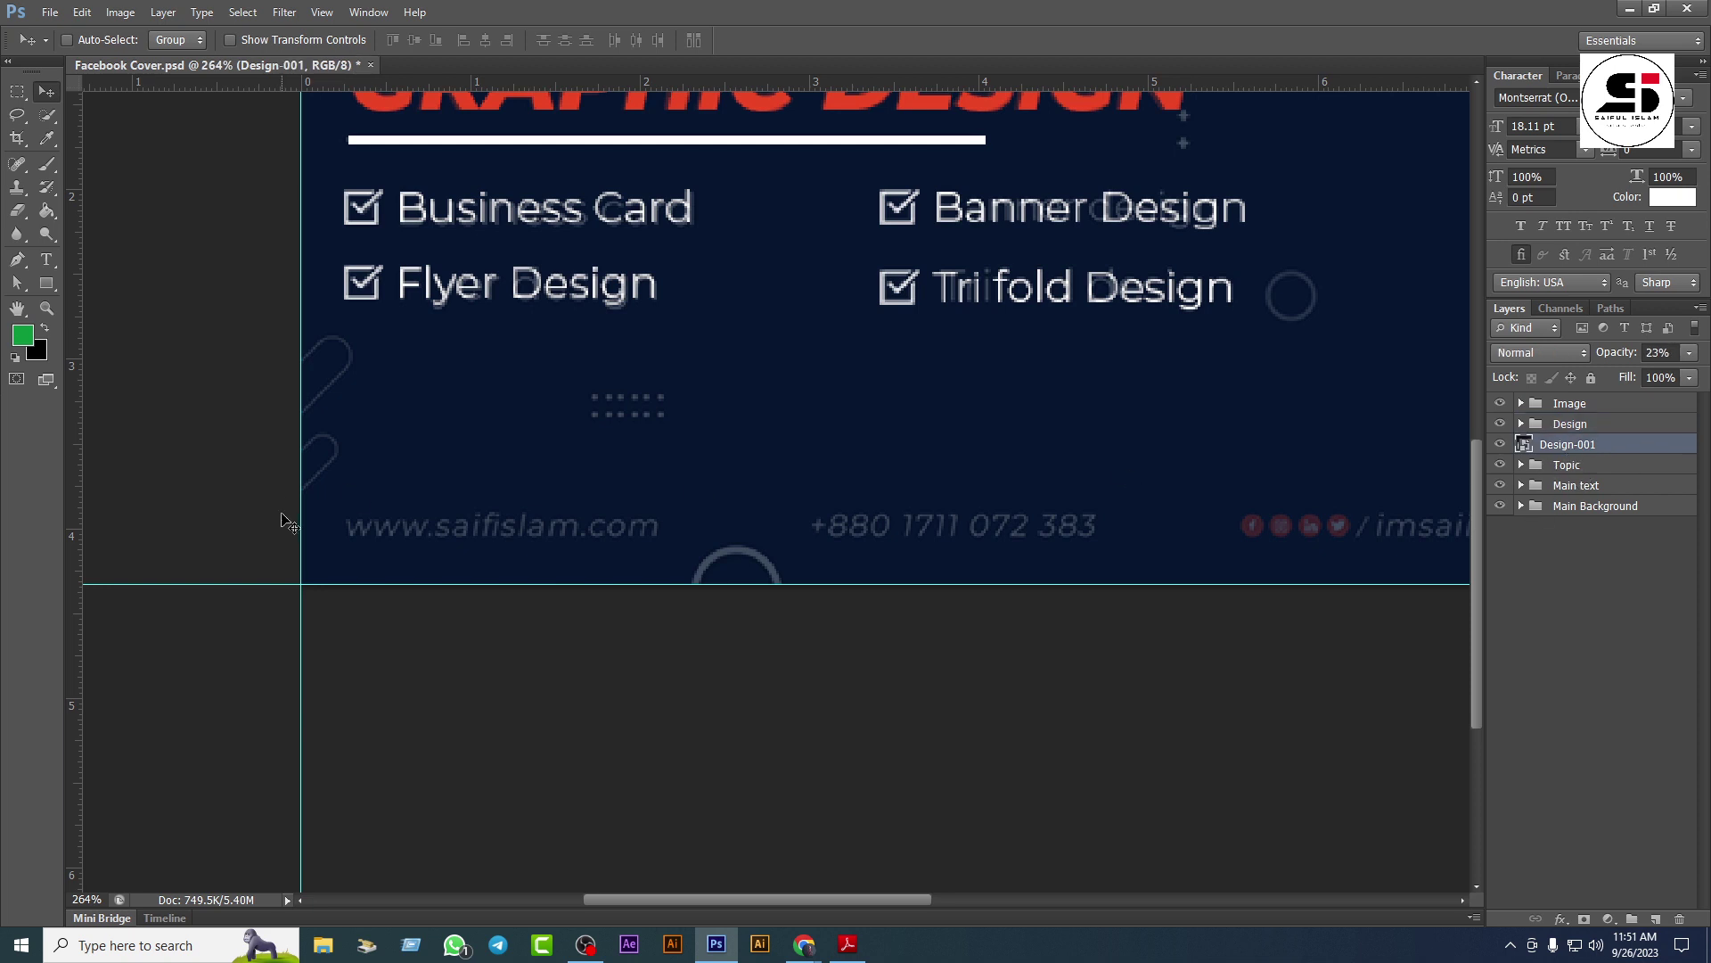
Step: Type the website address as a new text line and set it to Light Italic
click(47, 260)
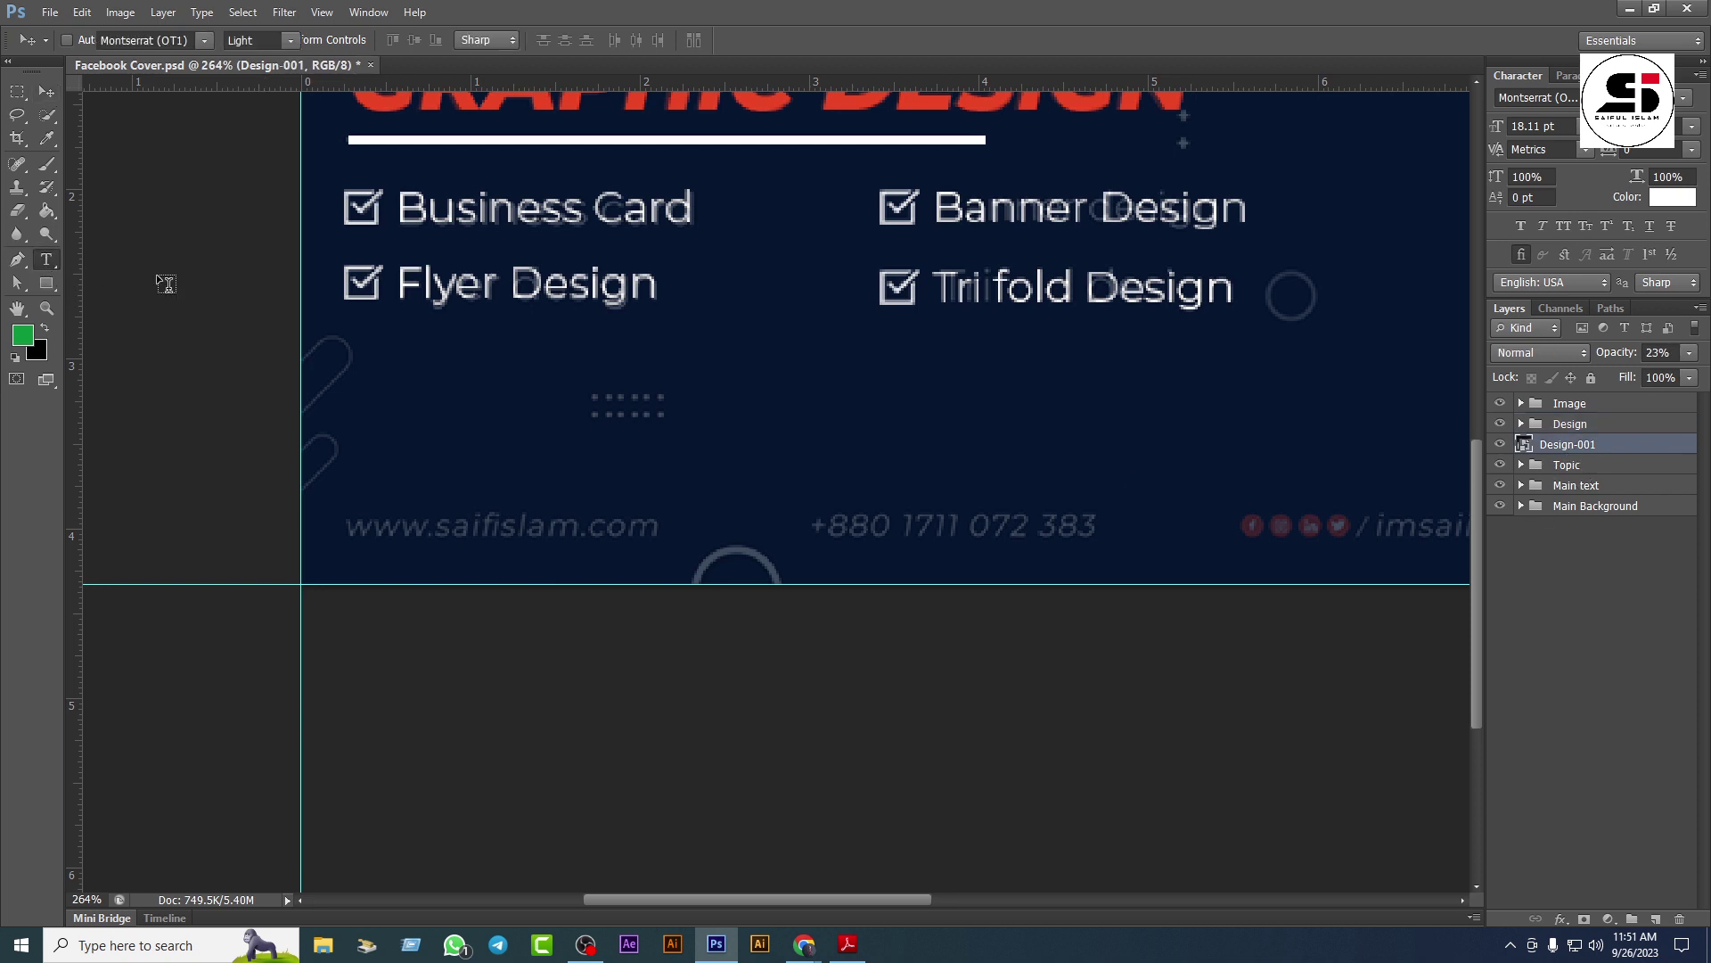
click(490, 459)
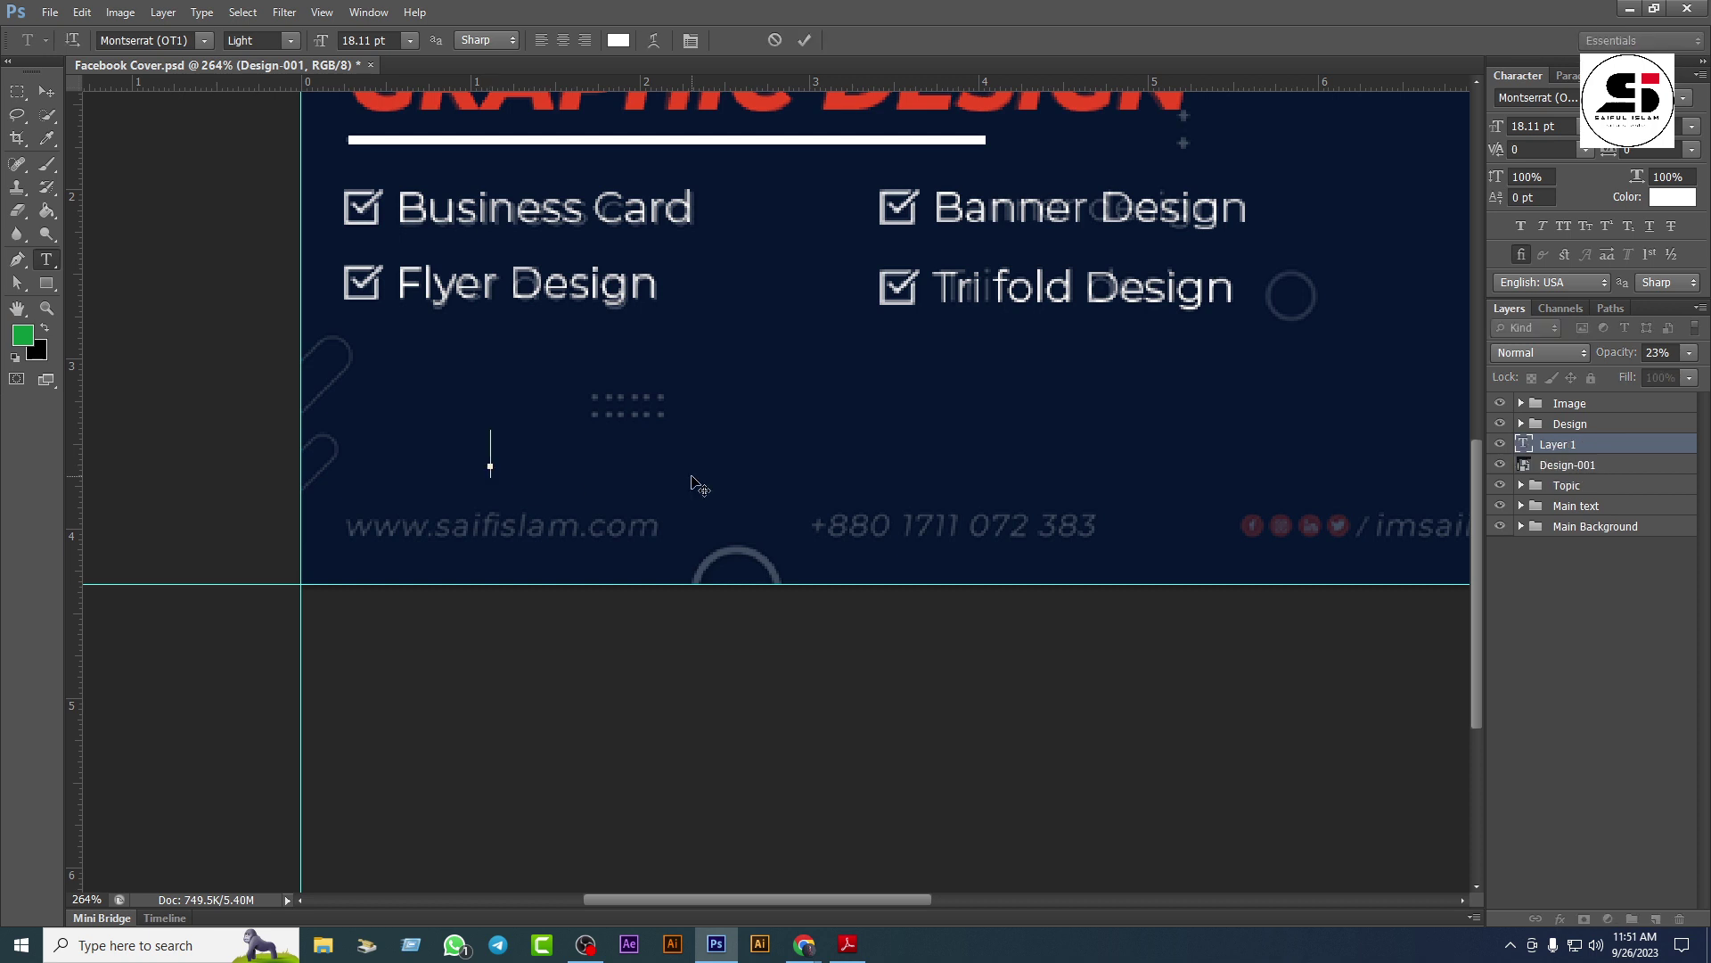
text(www)
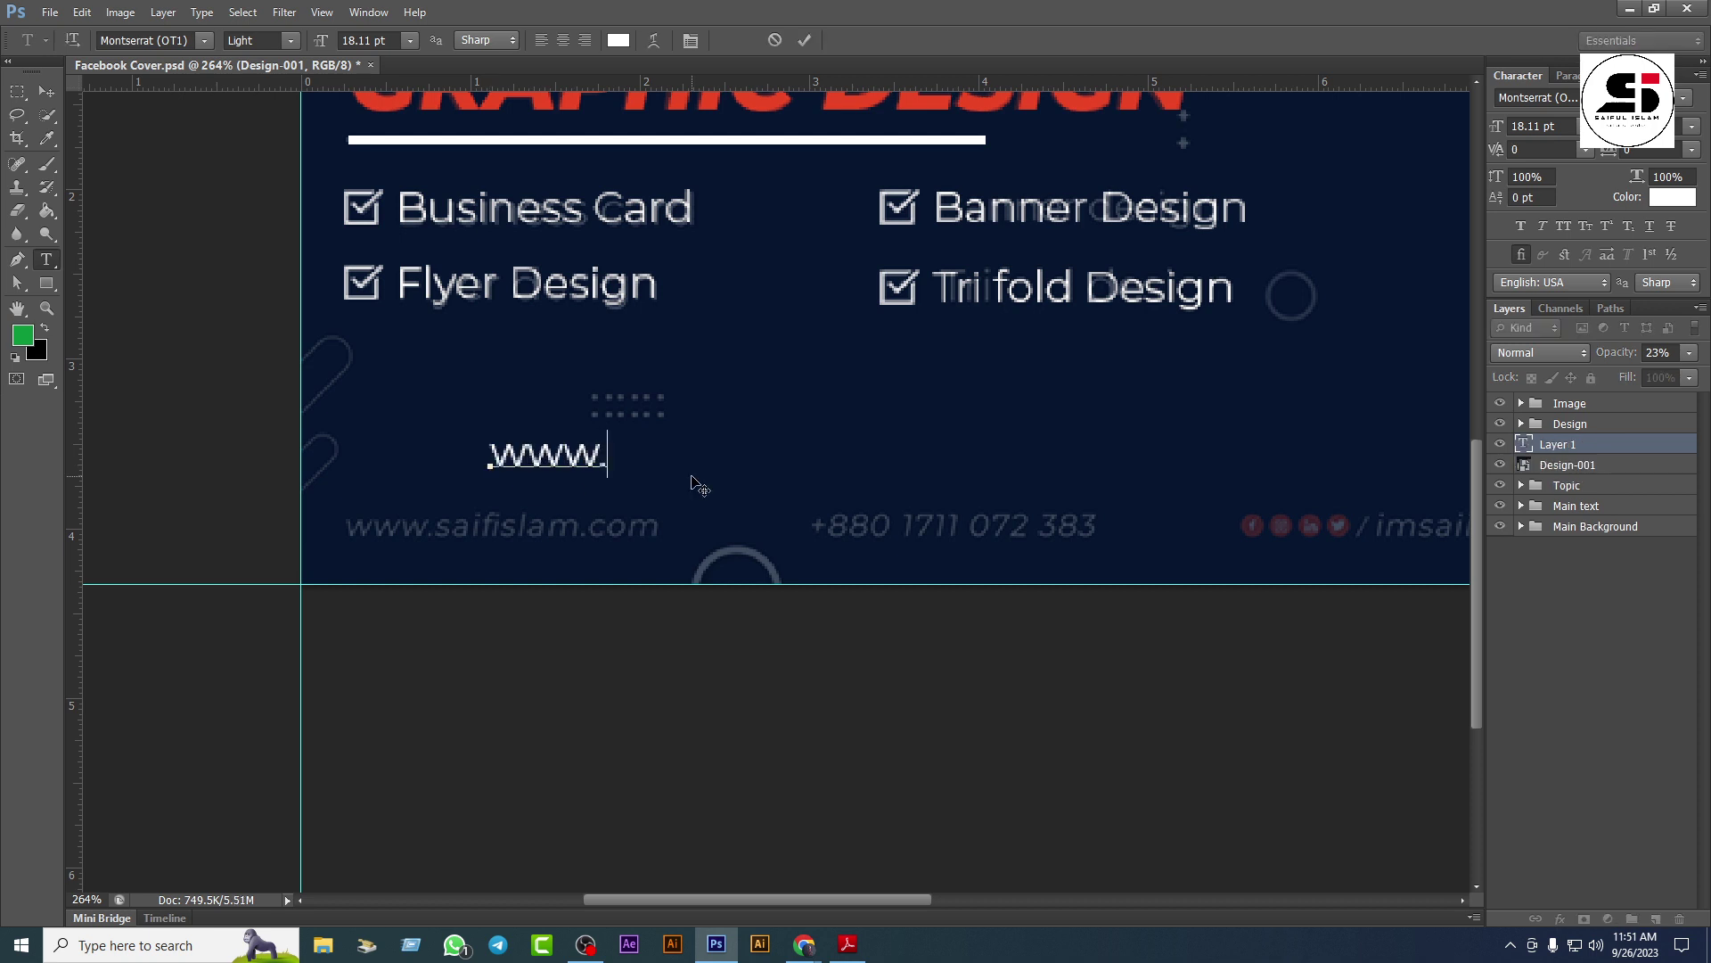
text(.saifislam)
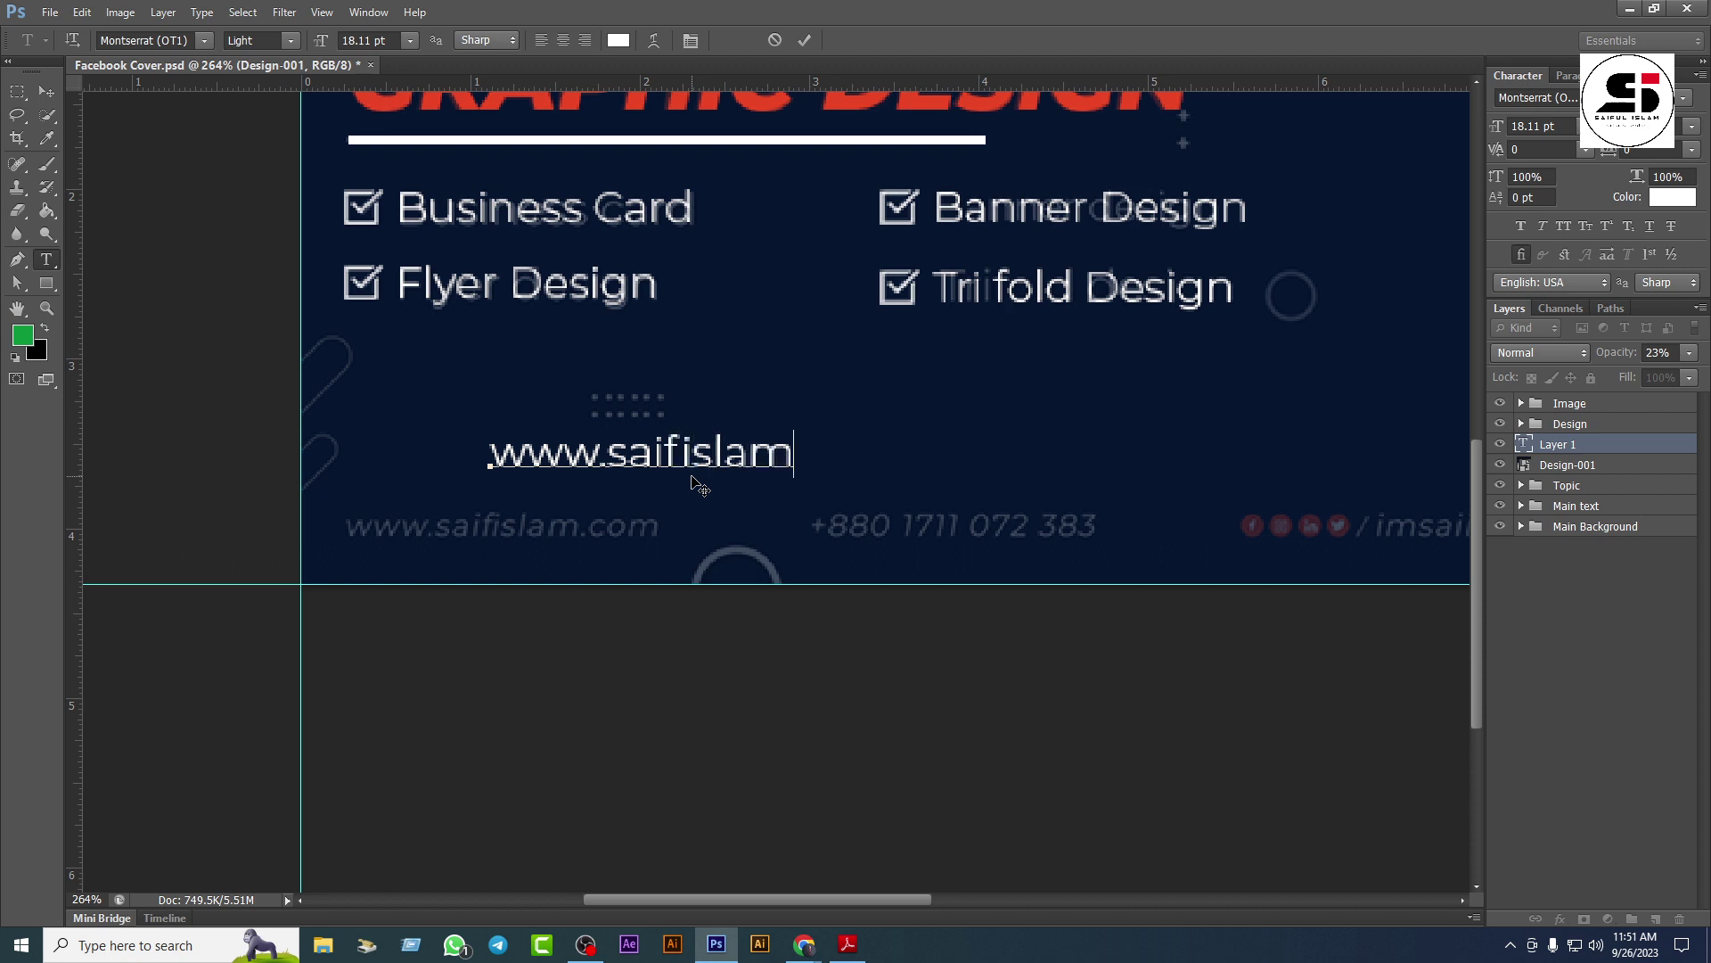
text(.com)
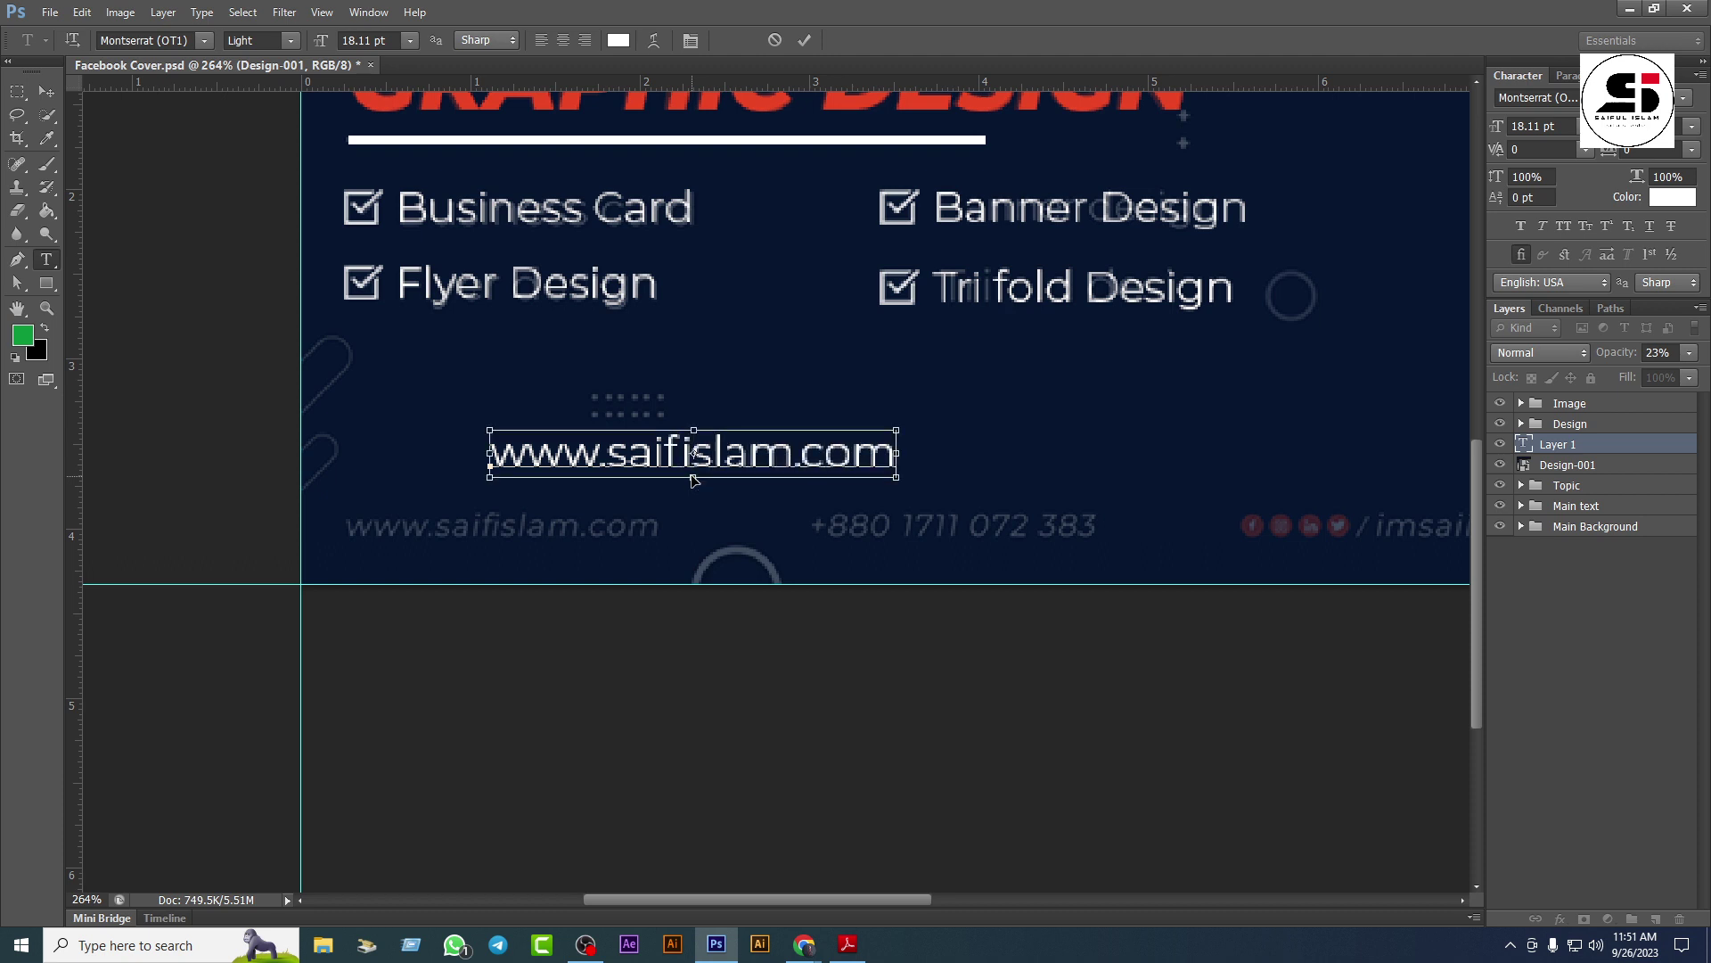
key(ctrl+a)
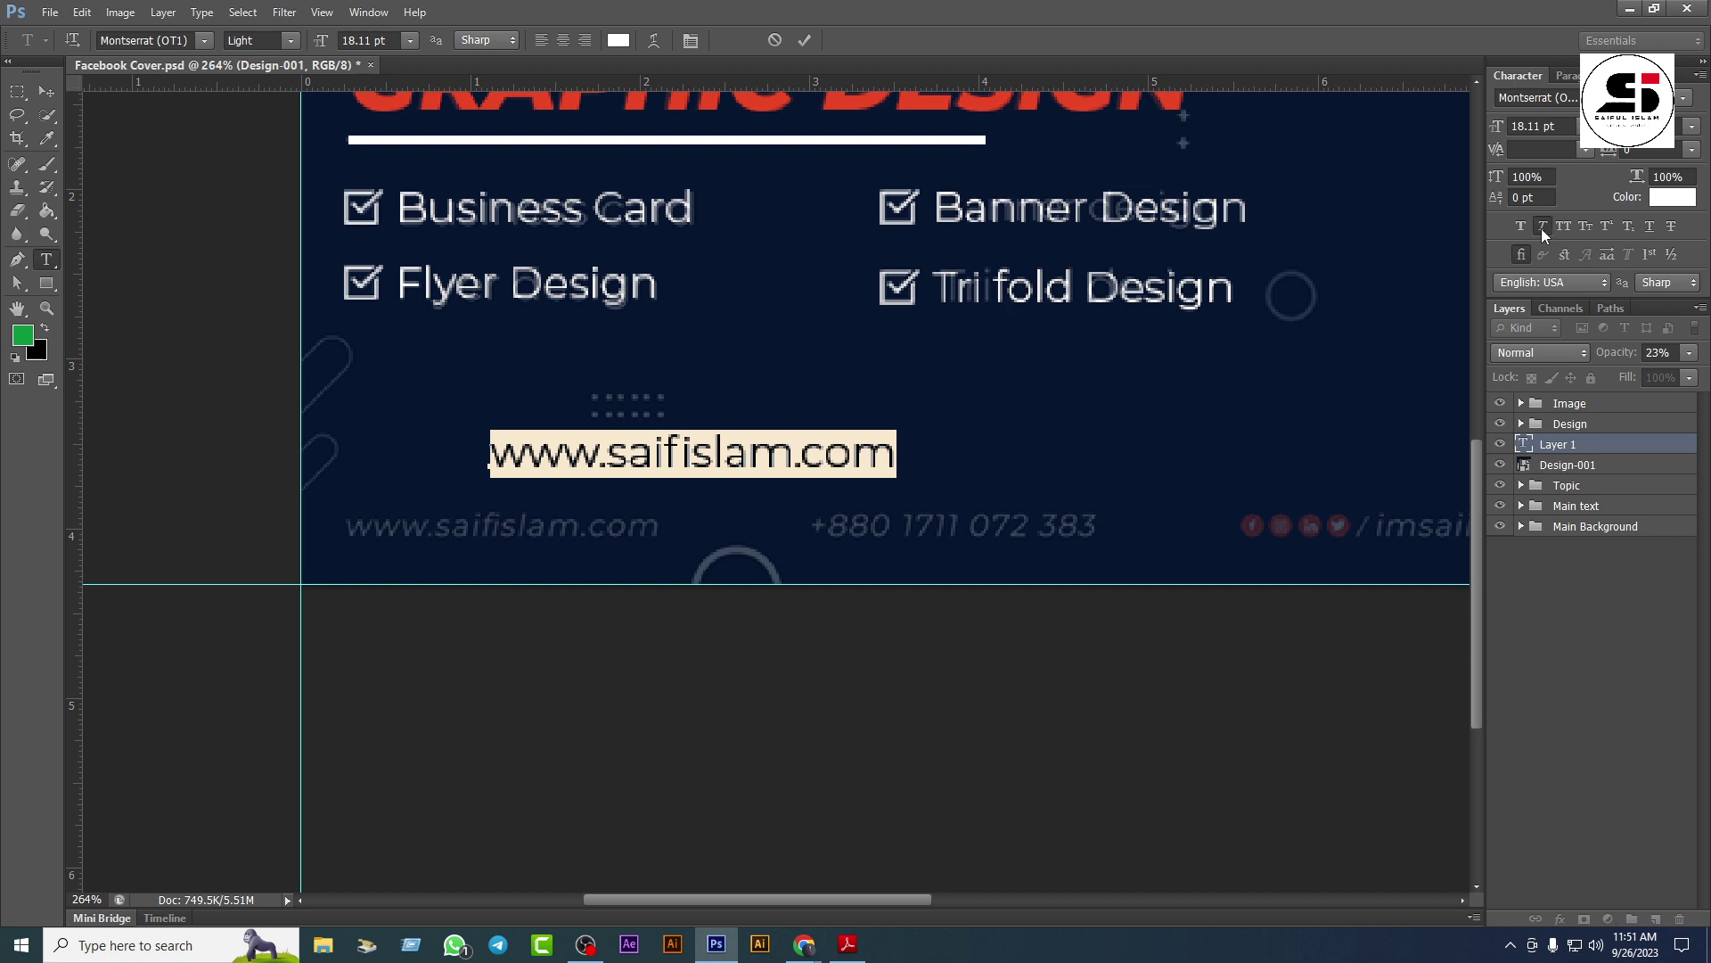
click(1542, 228)
click(1537, 232)
click(1682, 98)
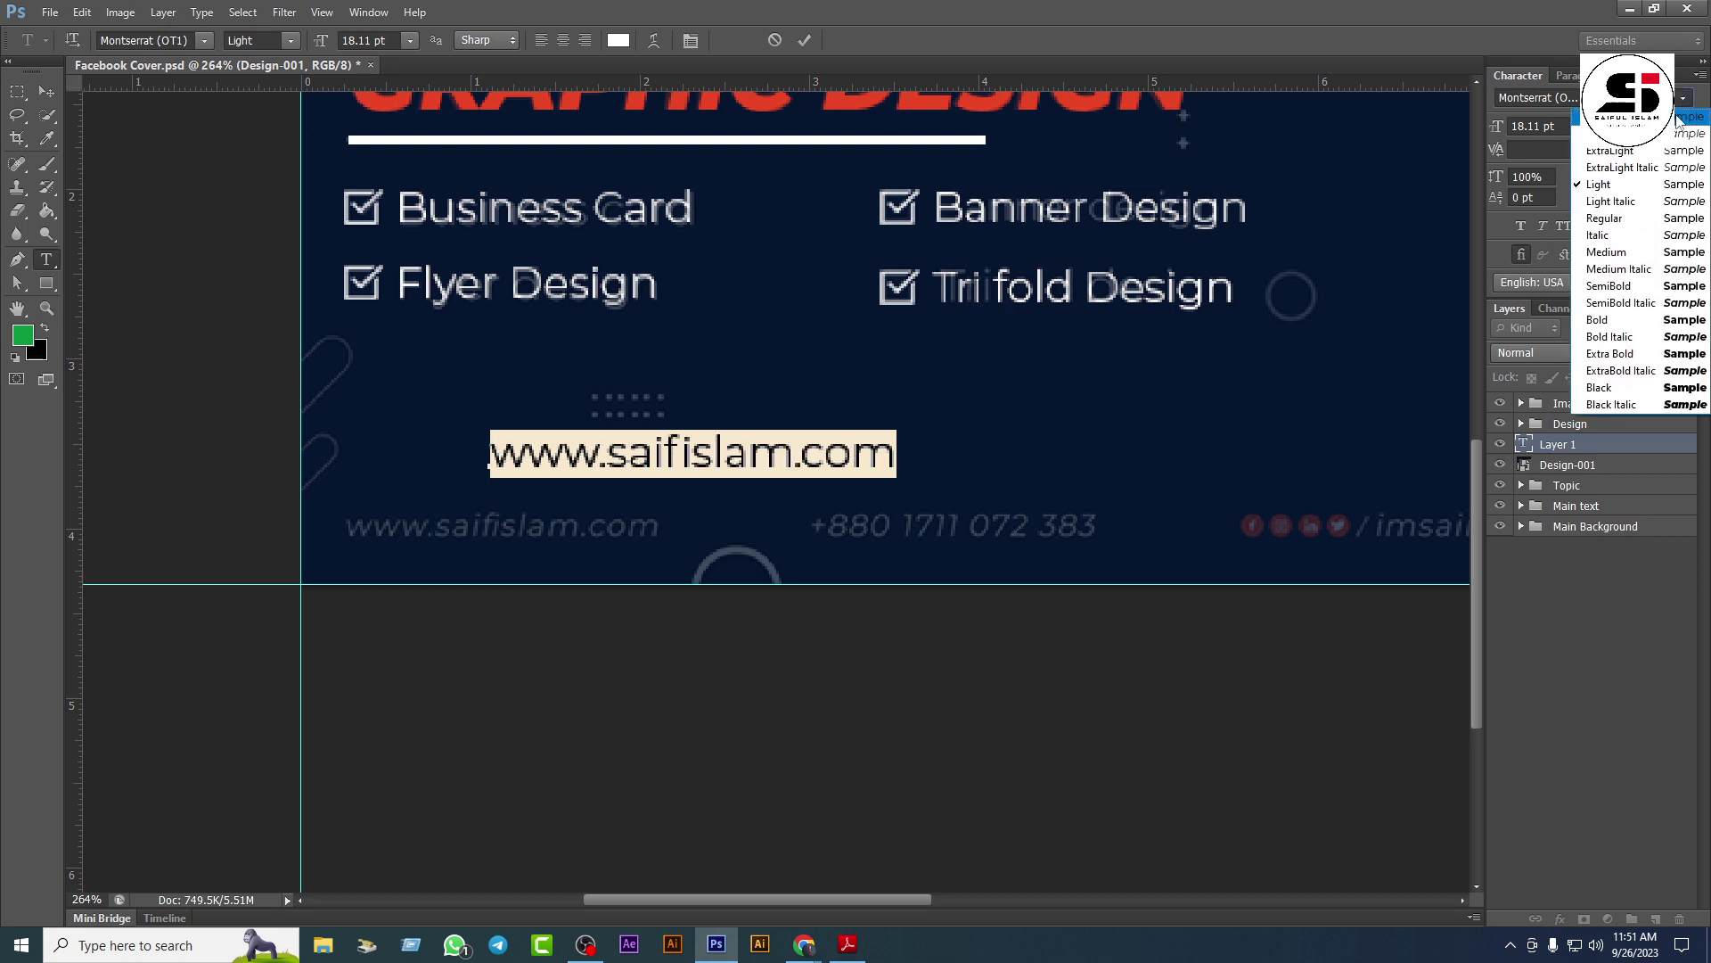
click(1622, 201)
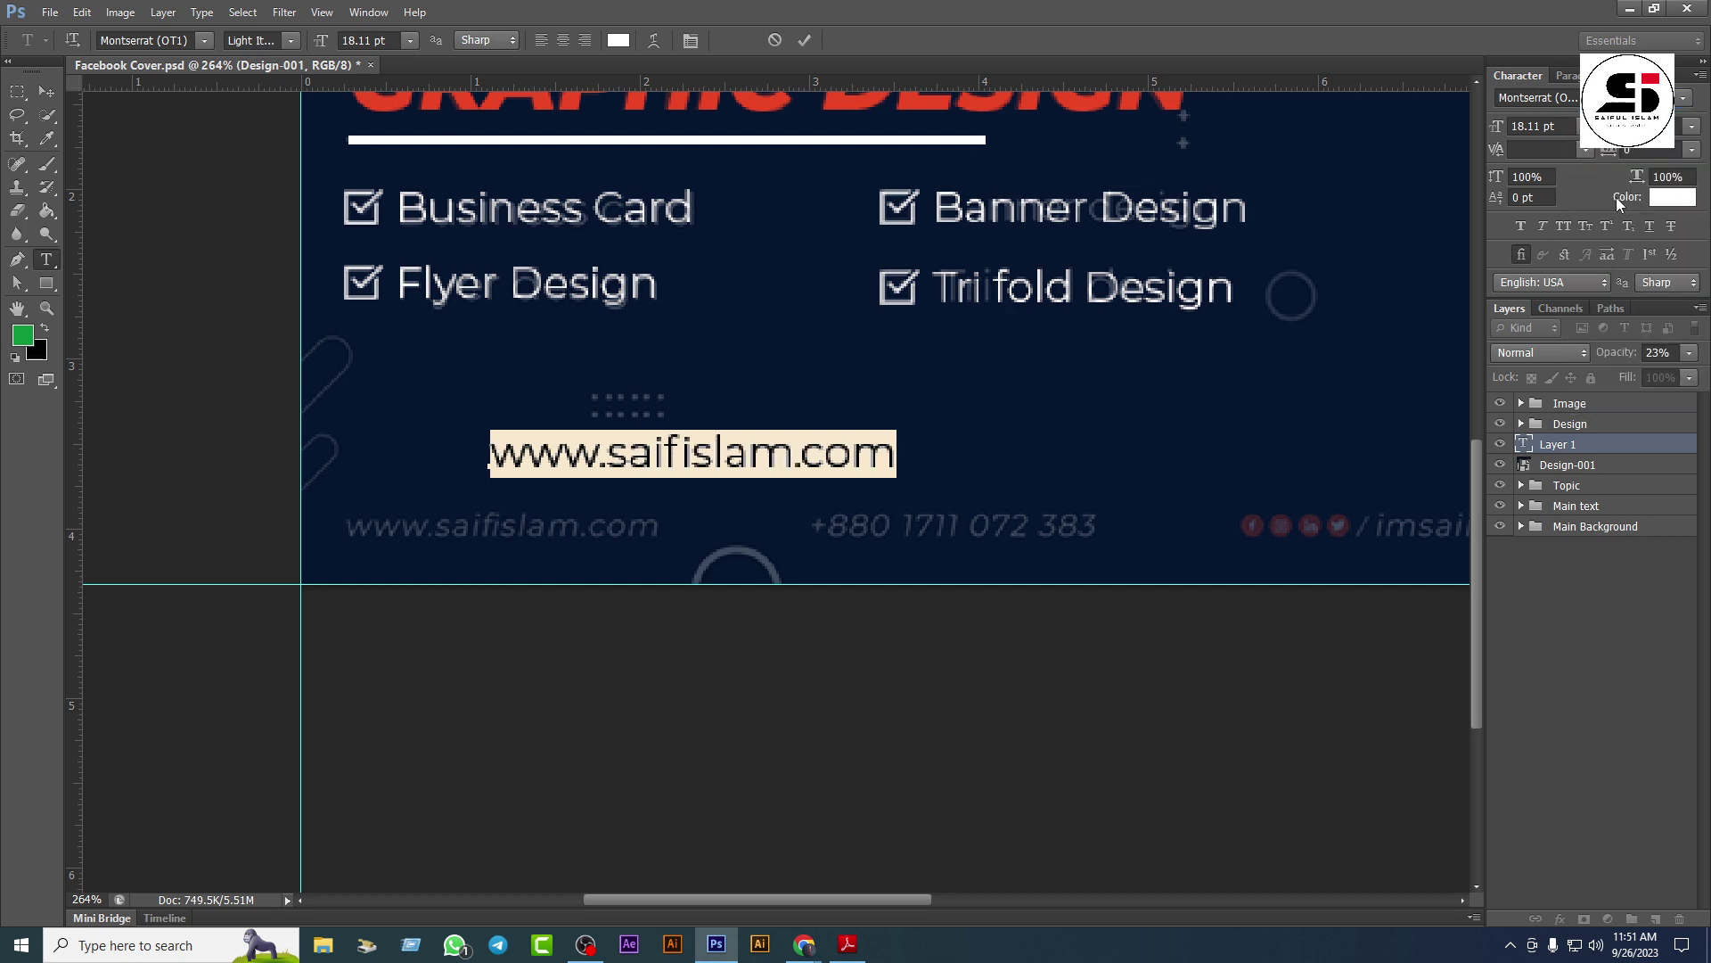
Step: Set the website text to 11.11 pt with letter spacing 50
click(1557, 125)
key(Down)
key(Down)
key(Down)
key(Down)
key(Down)
key(Down)
key(Down)
key(Down)
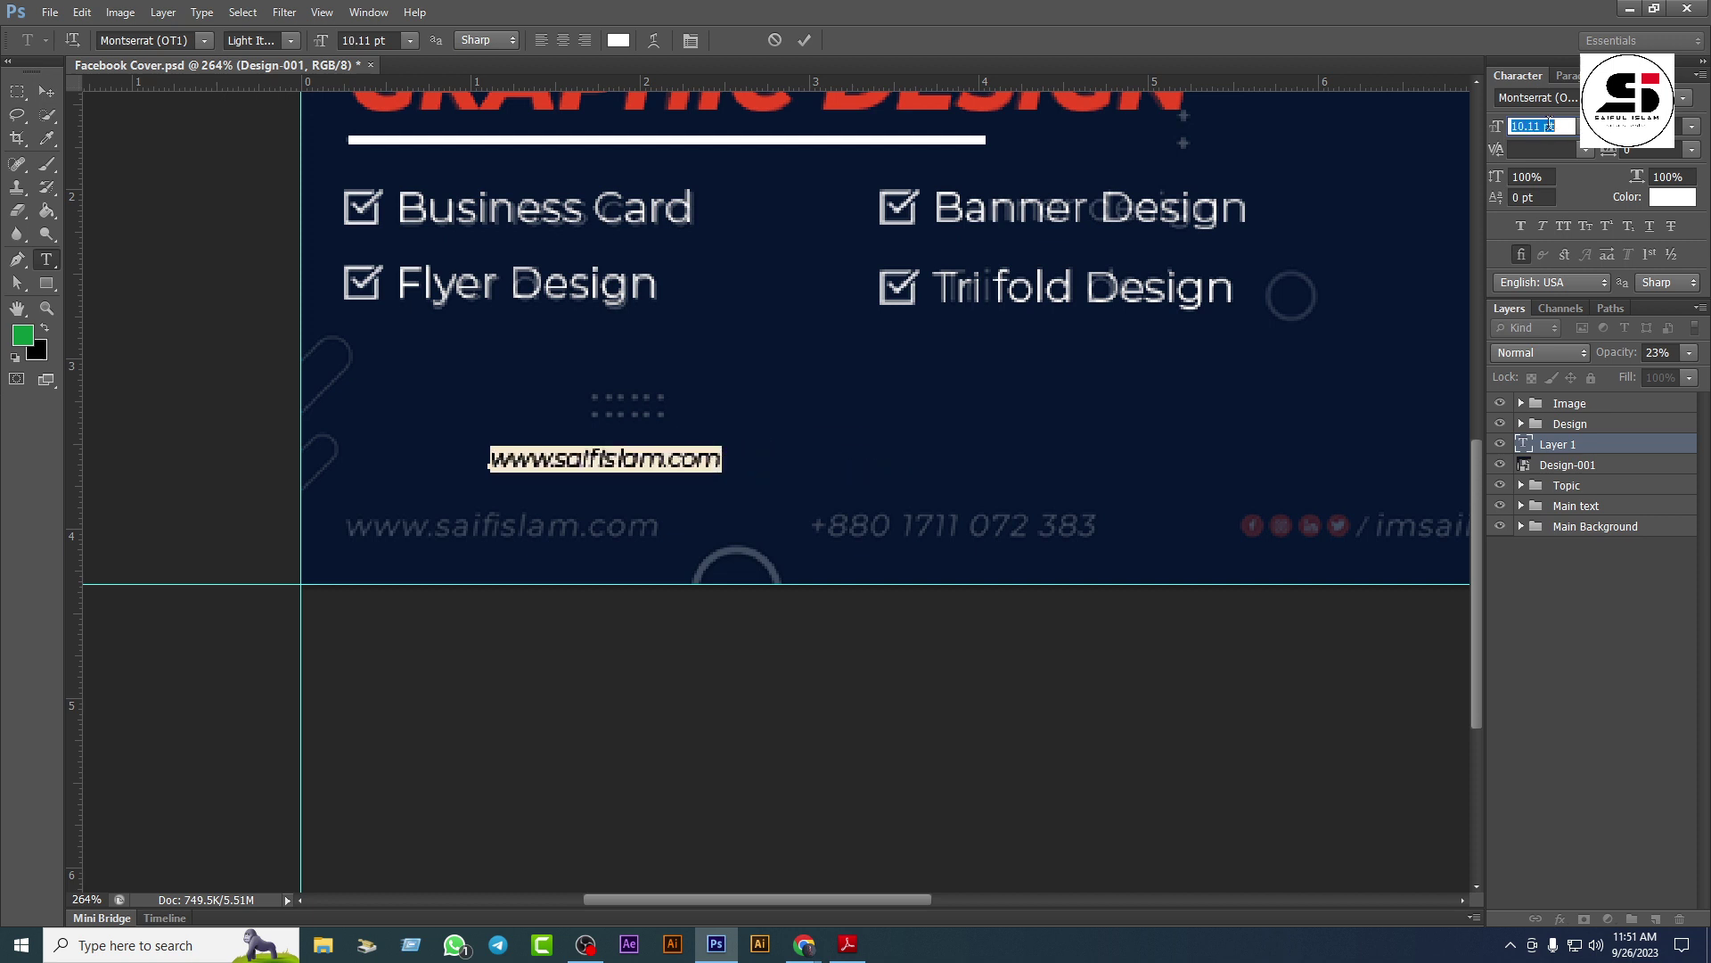
key(Up)
click(1663, 148)
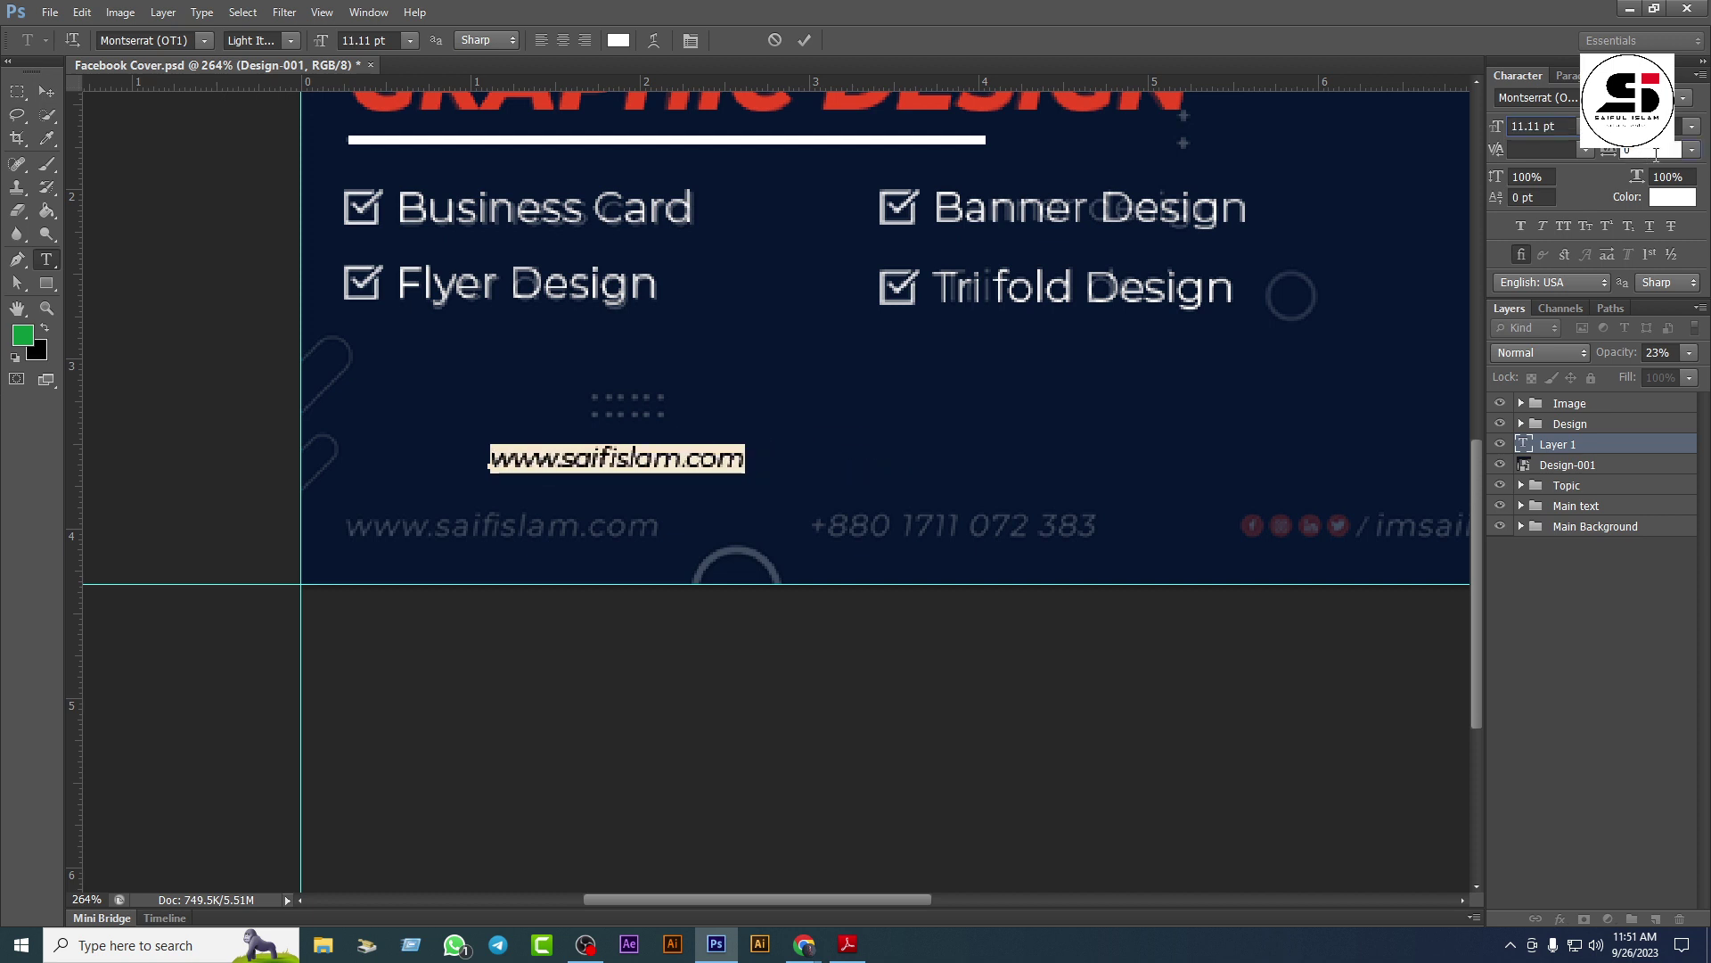
key(Up)
key(Up)
key(Up)
key(Up)
key(Up)
key(Up)
key(Up)
key(Up)
key(Up)
key(Up)
key(Up)
key(Up)
key(Up)
key(Up)
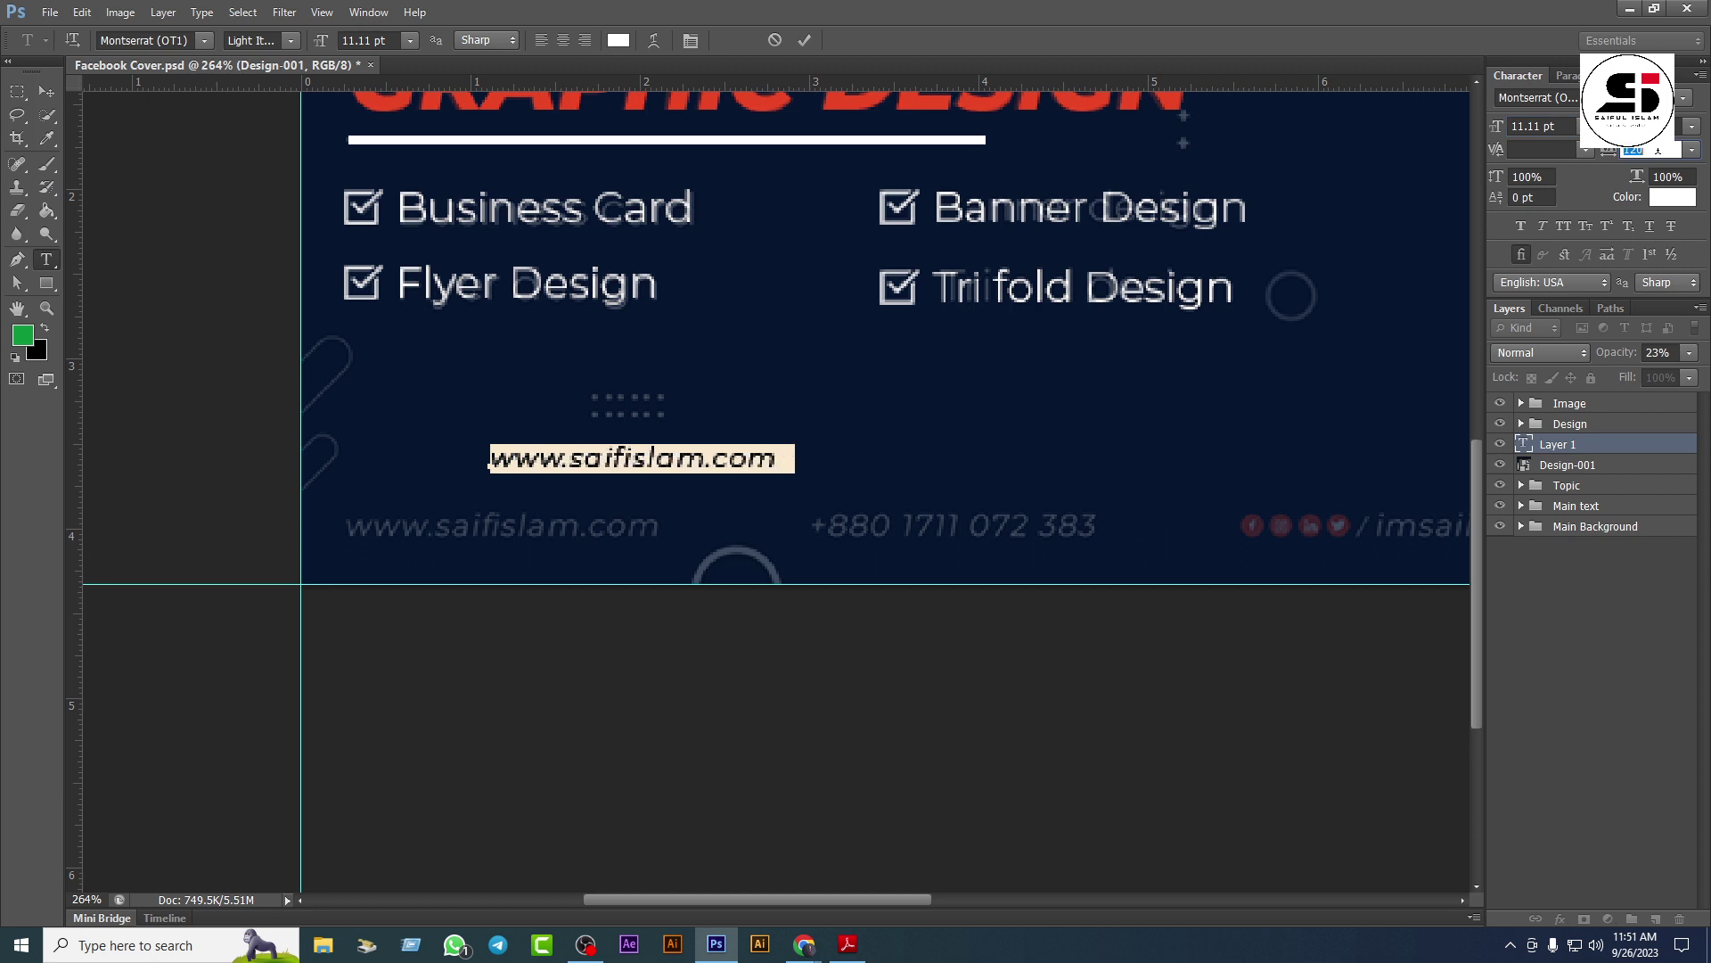
click(46, 90)
Step: Place the website text over the faded footer address and duplicate the layer
drag(603, 462, 929, 501)
key(ctrl+j)
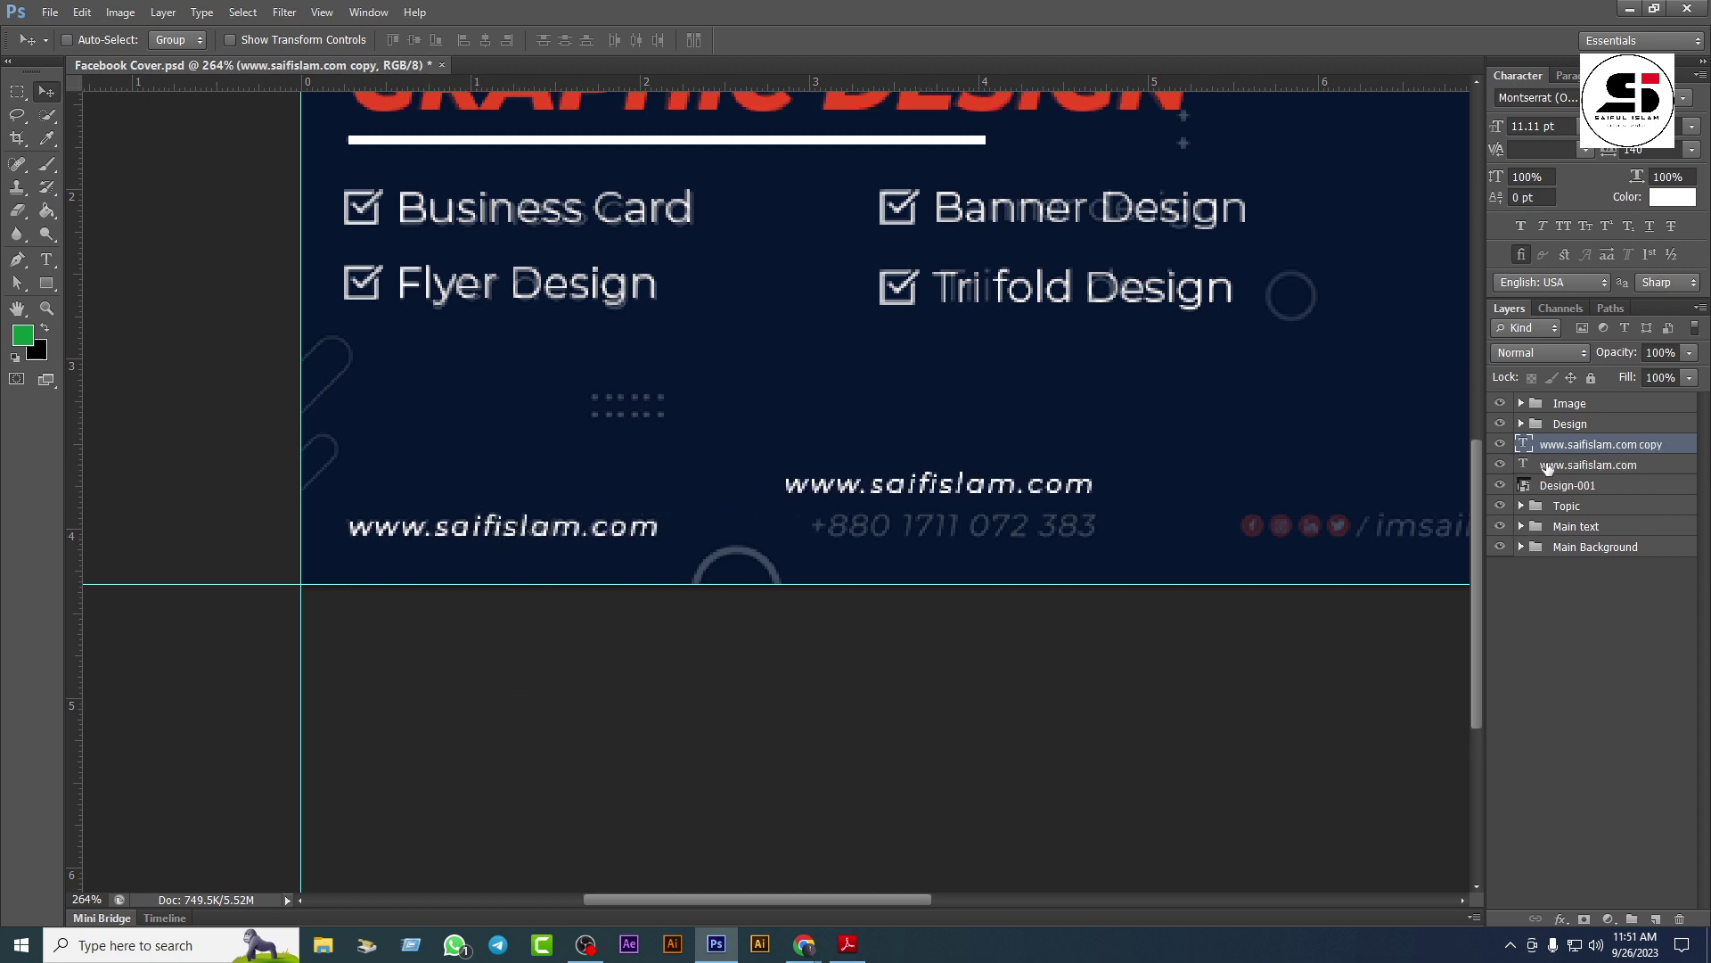
double_click(1524, 444)
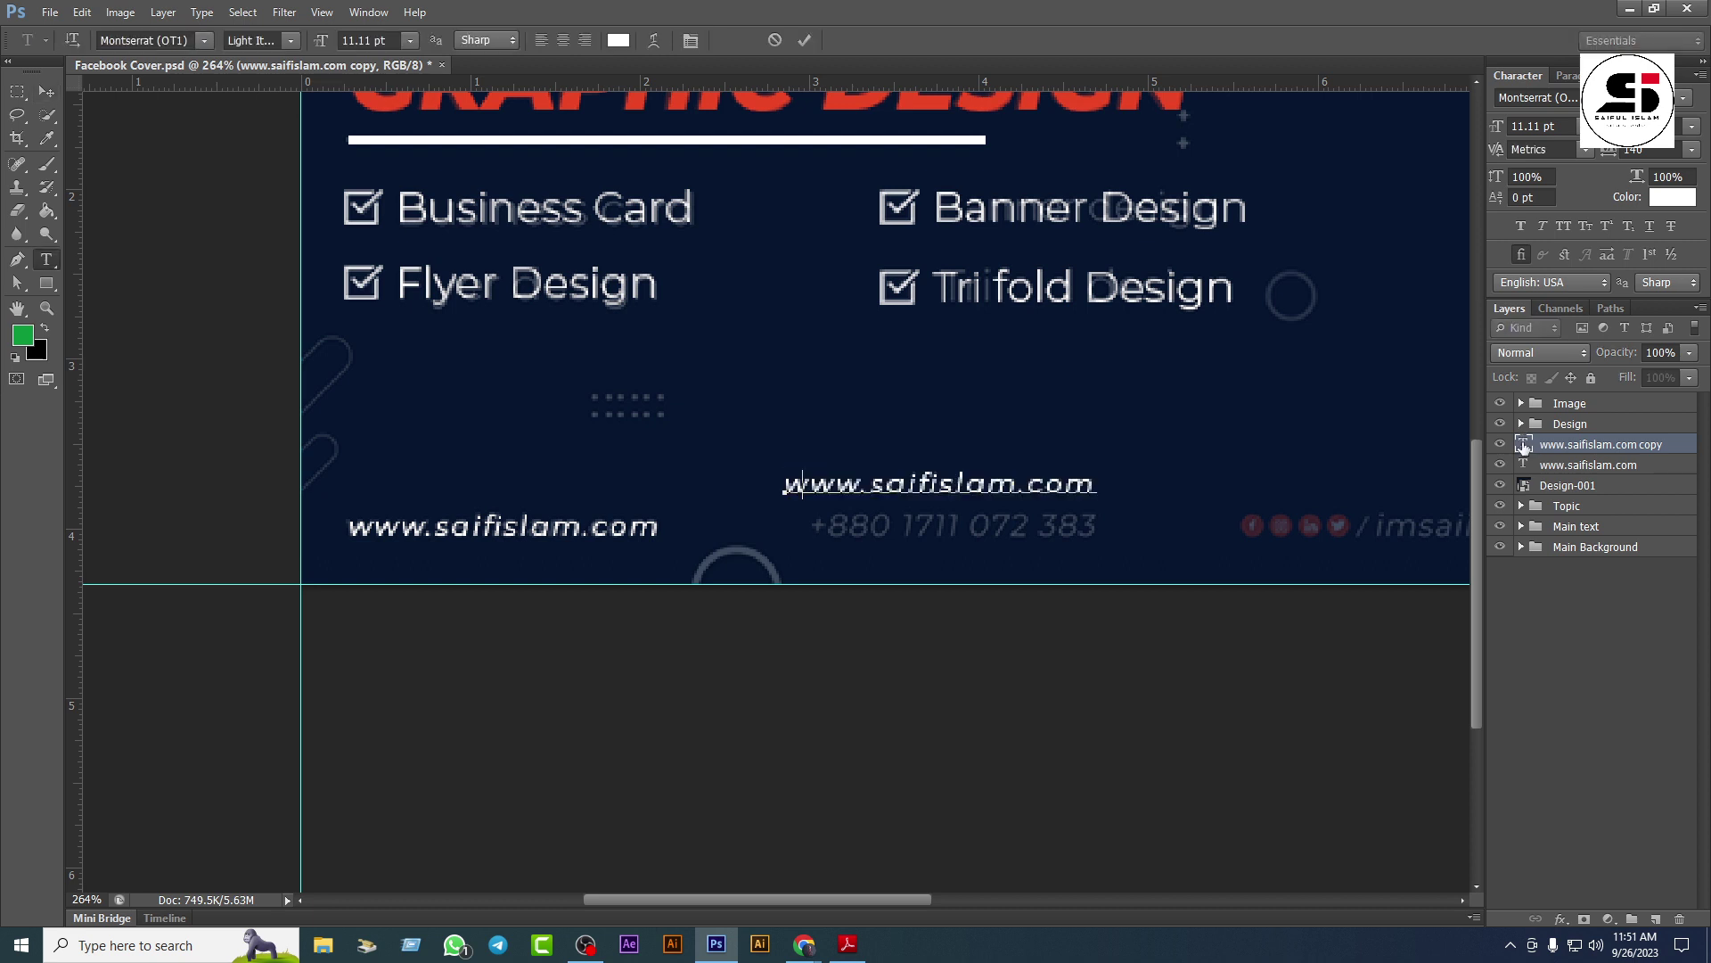
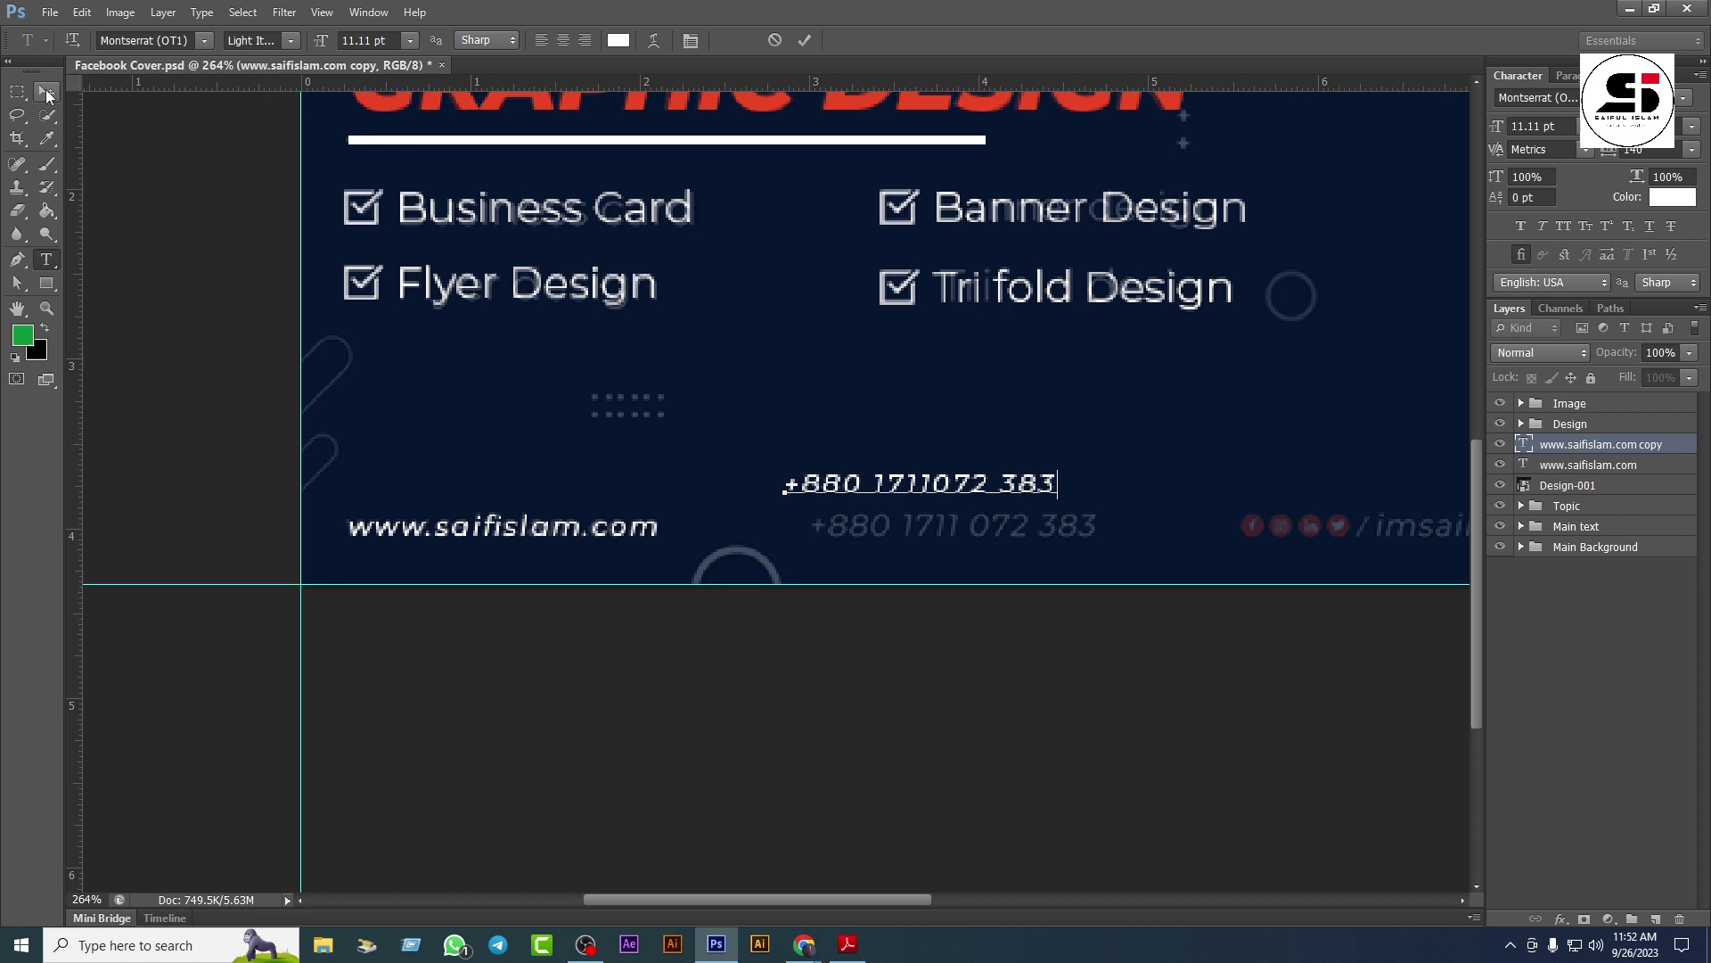
Step: Retype the copied layer as the phone number and place it over the faded footer number
click(47, 91)
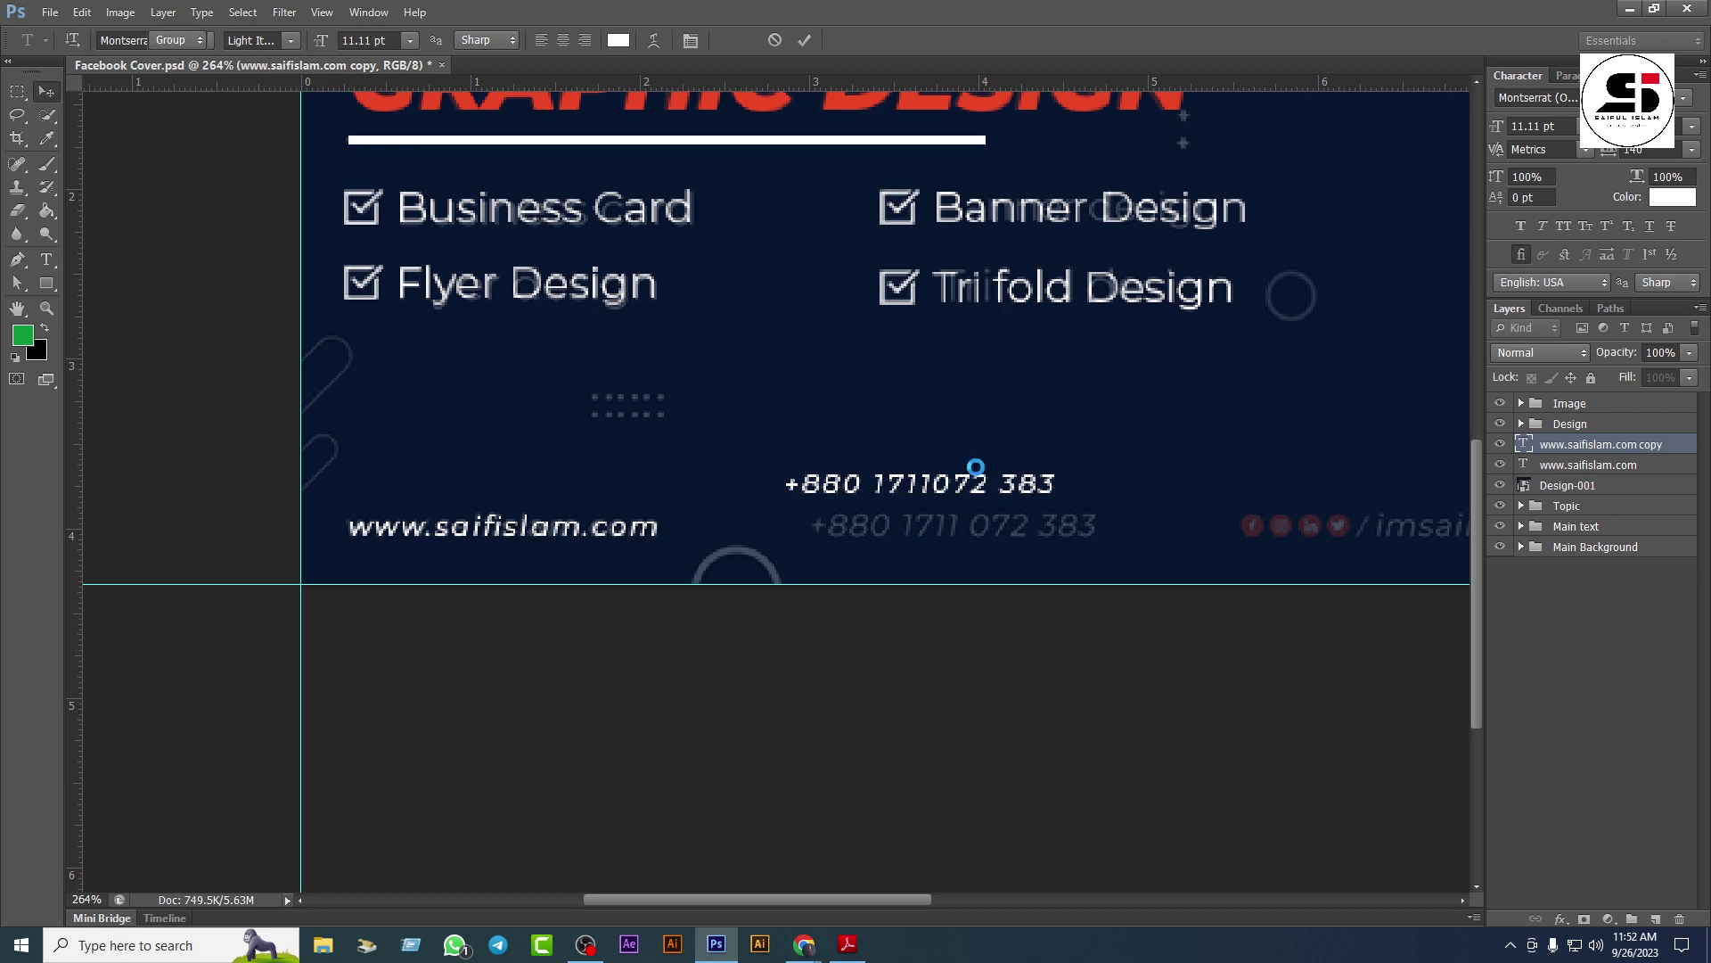
drag(955, 481, 821, 434)
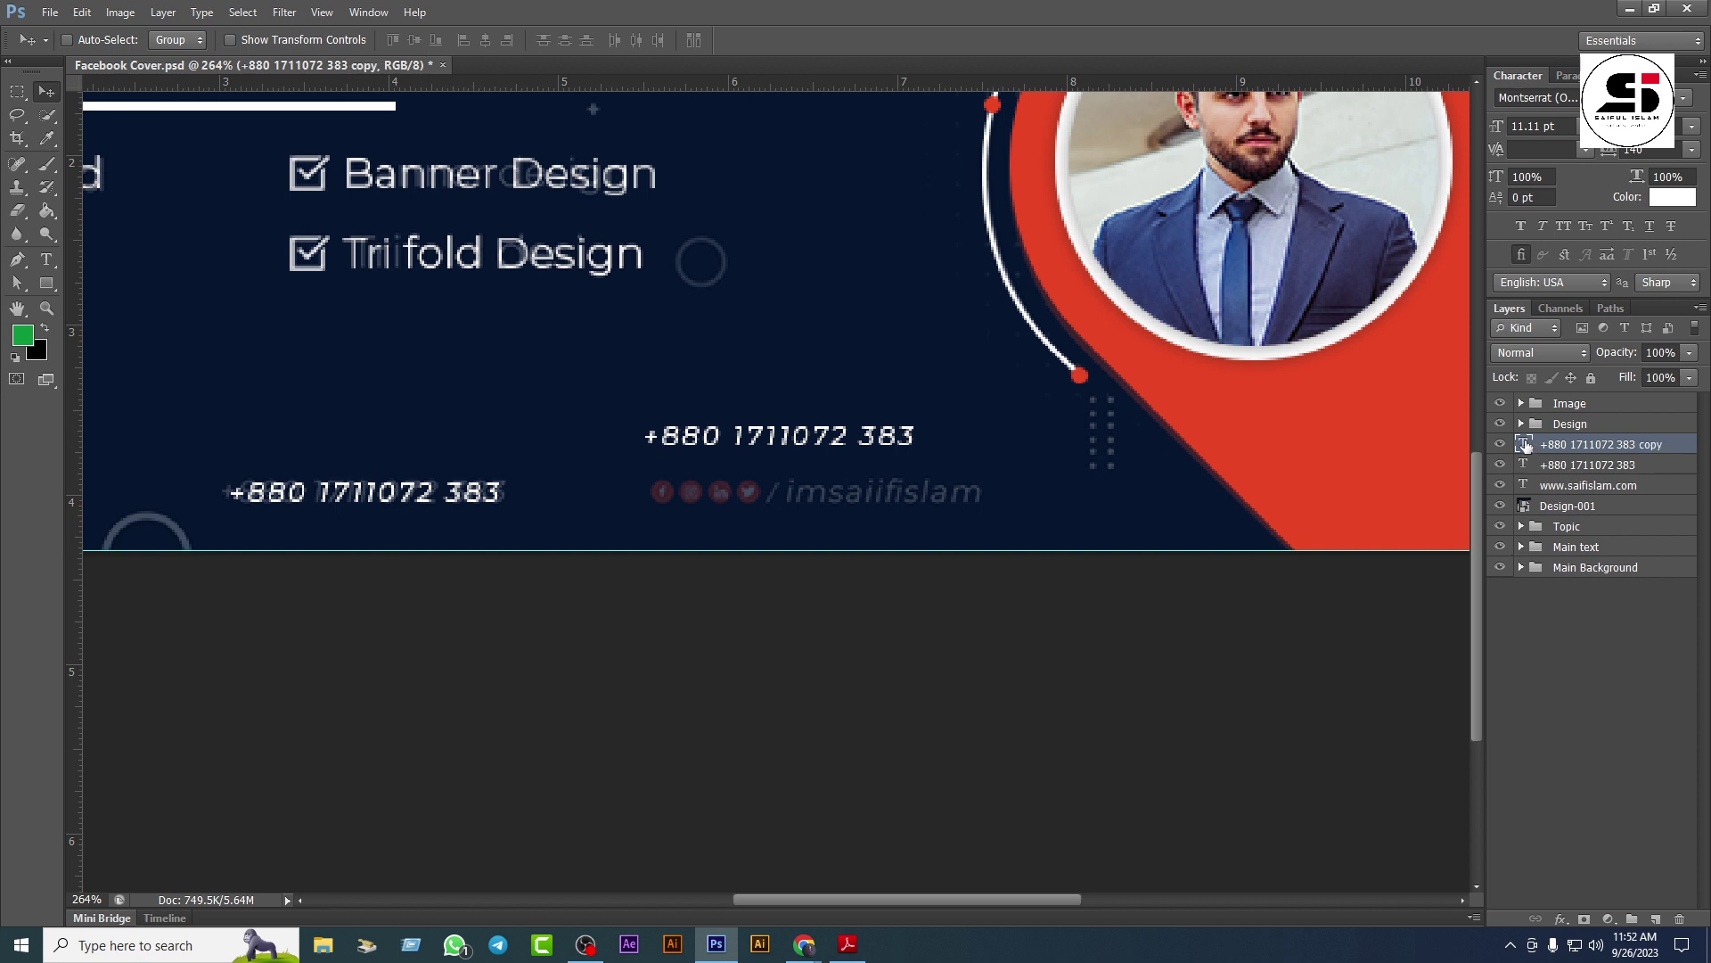
Step: Retype a duplicate as the contact e-mail address, move it into the contact row, and select all three
double_click(1526, 445)
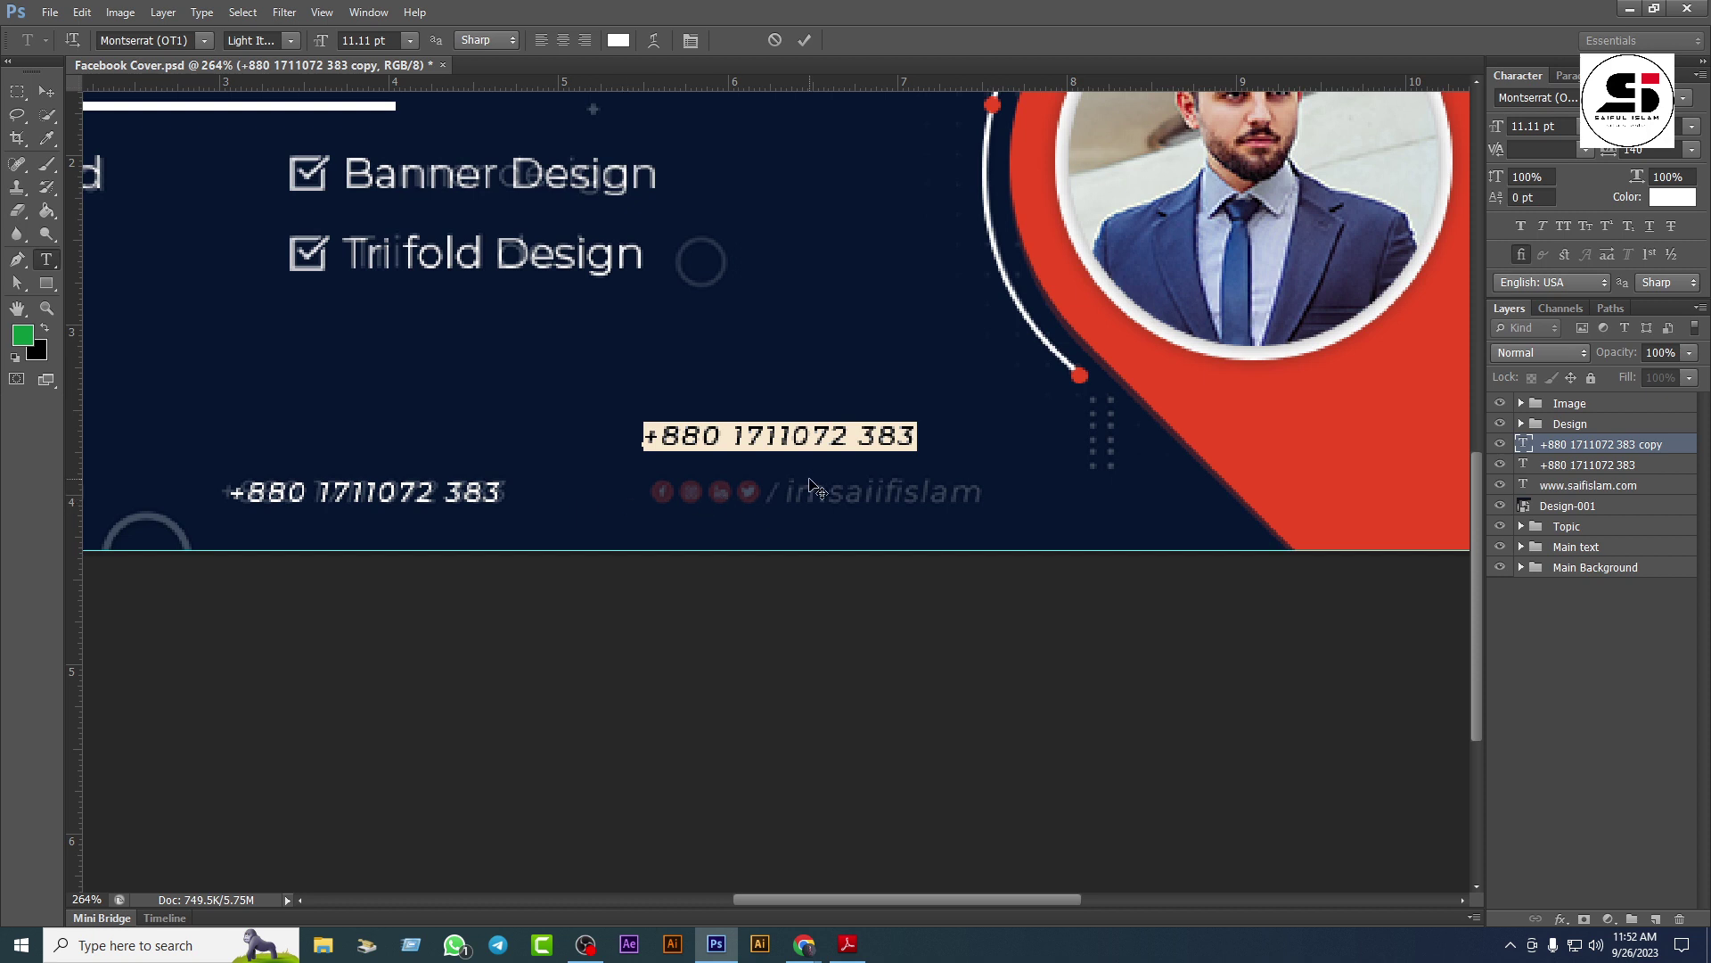
text(mail)
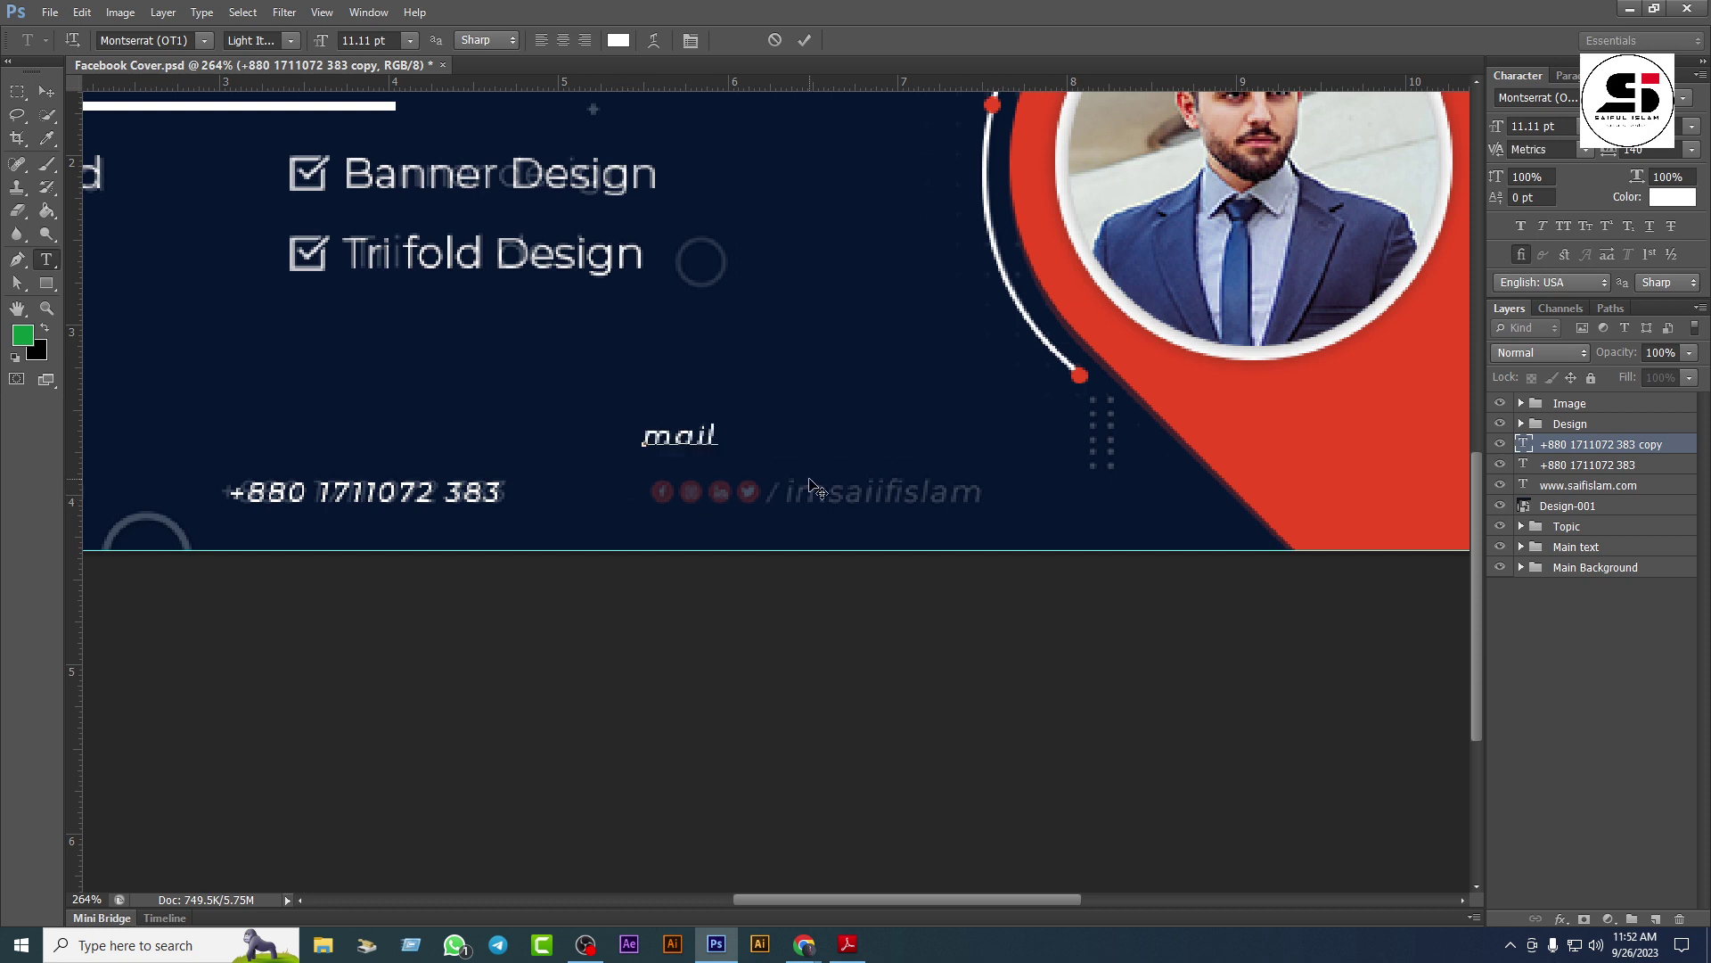
key(BackSpace)
key(BackSpace)
key(BackSpace)
key(BackSpace)
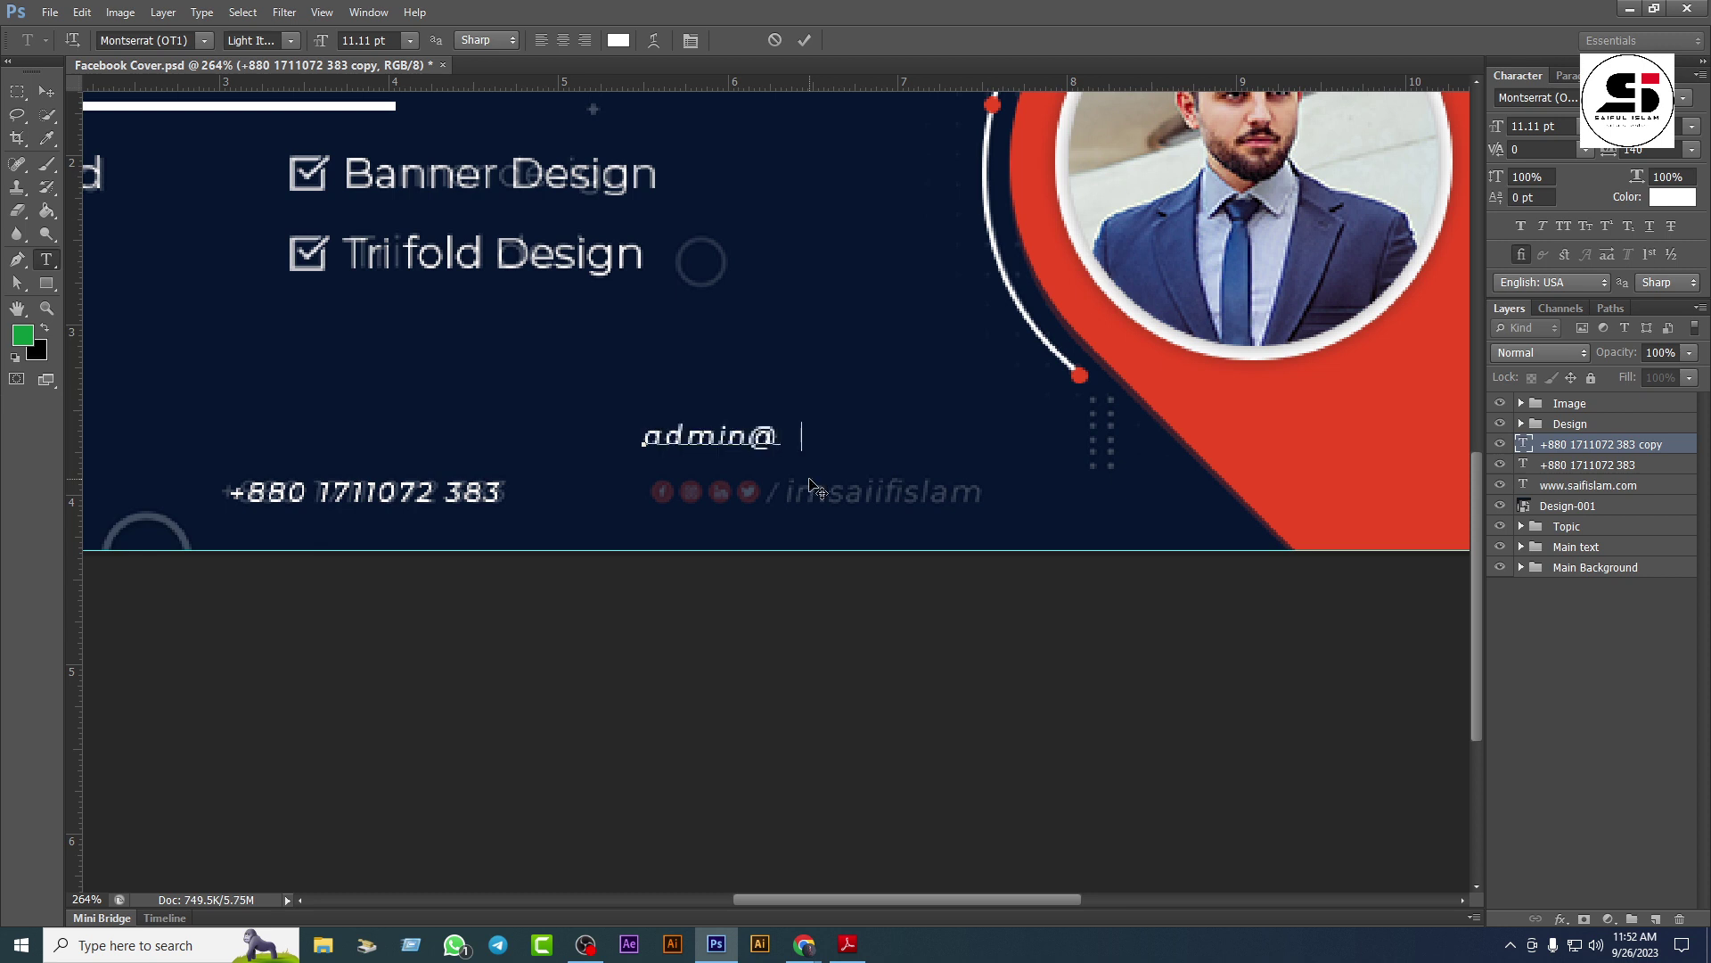
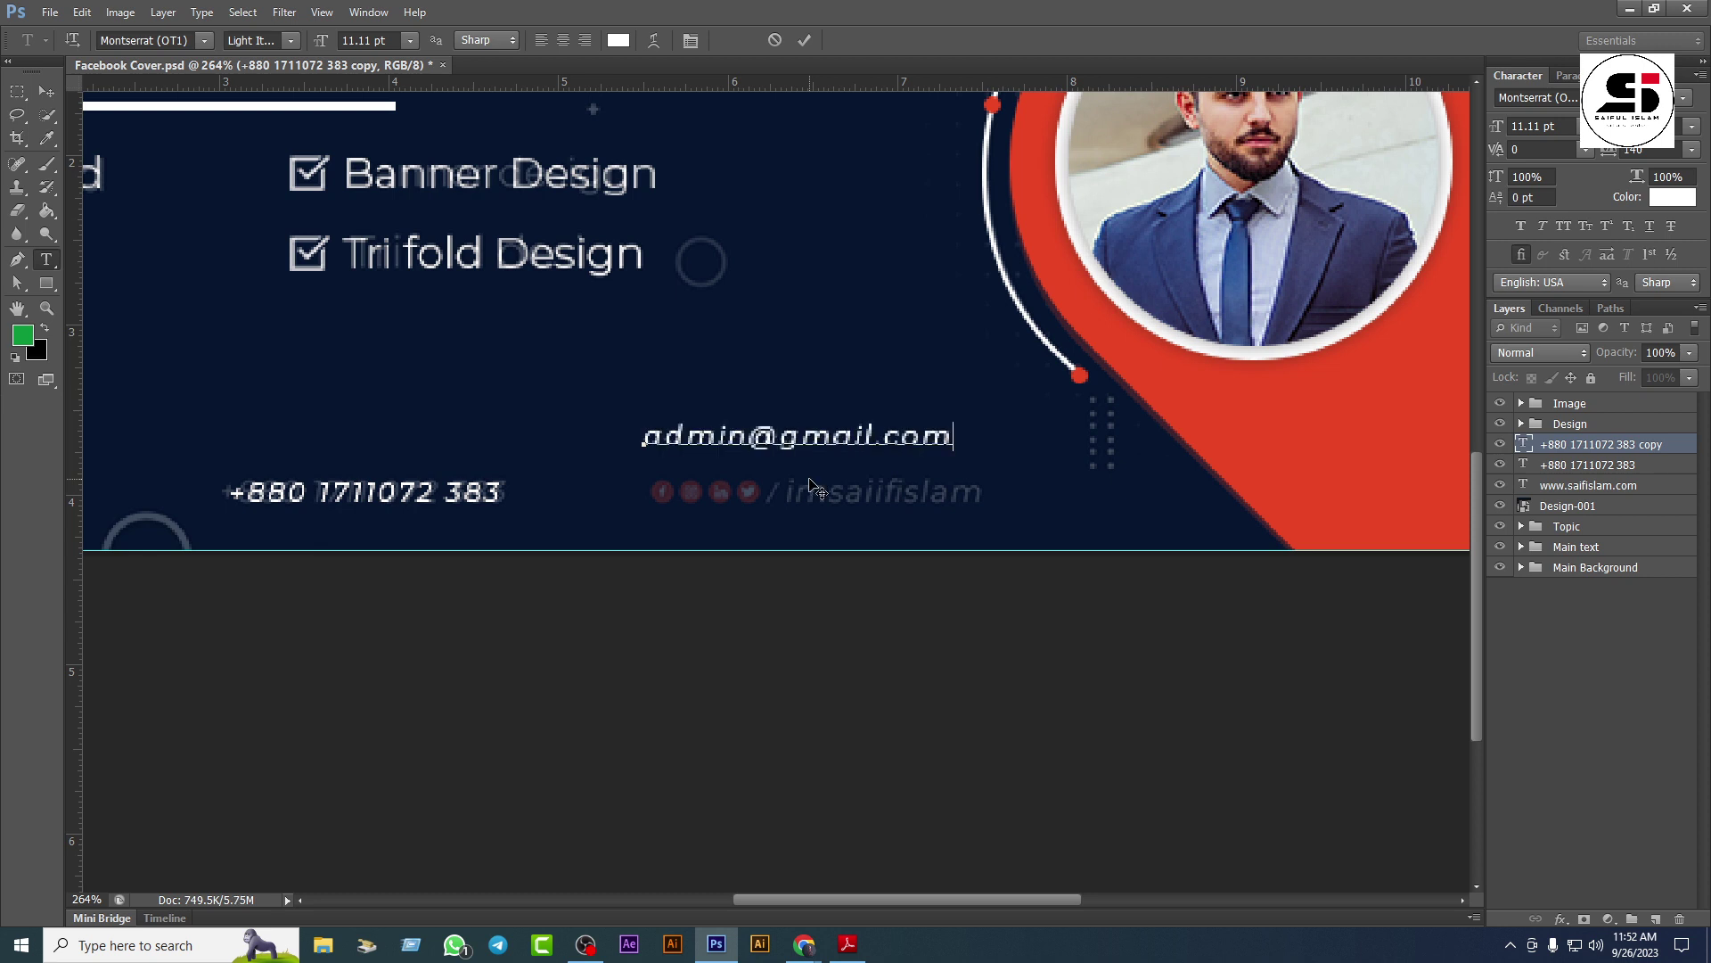
click(46, 91)
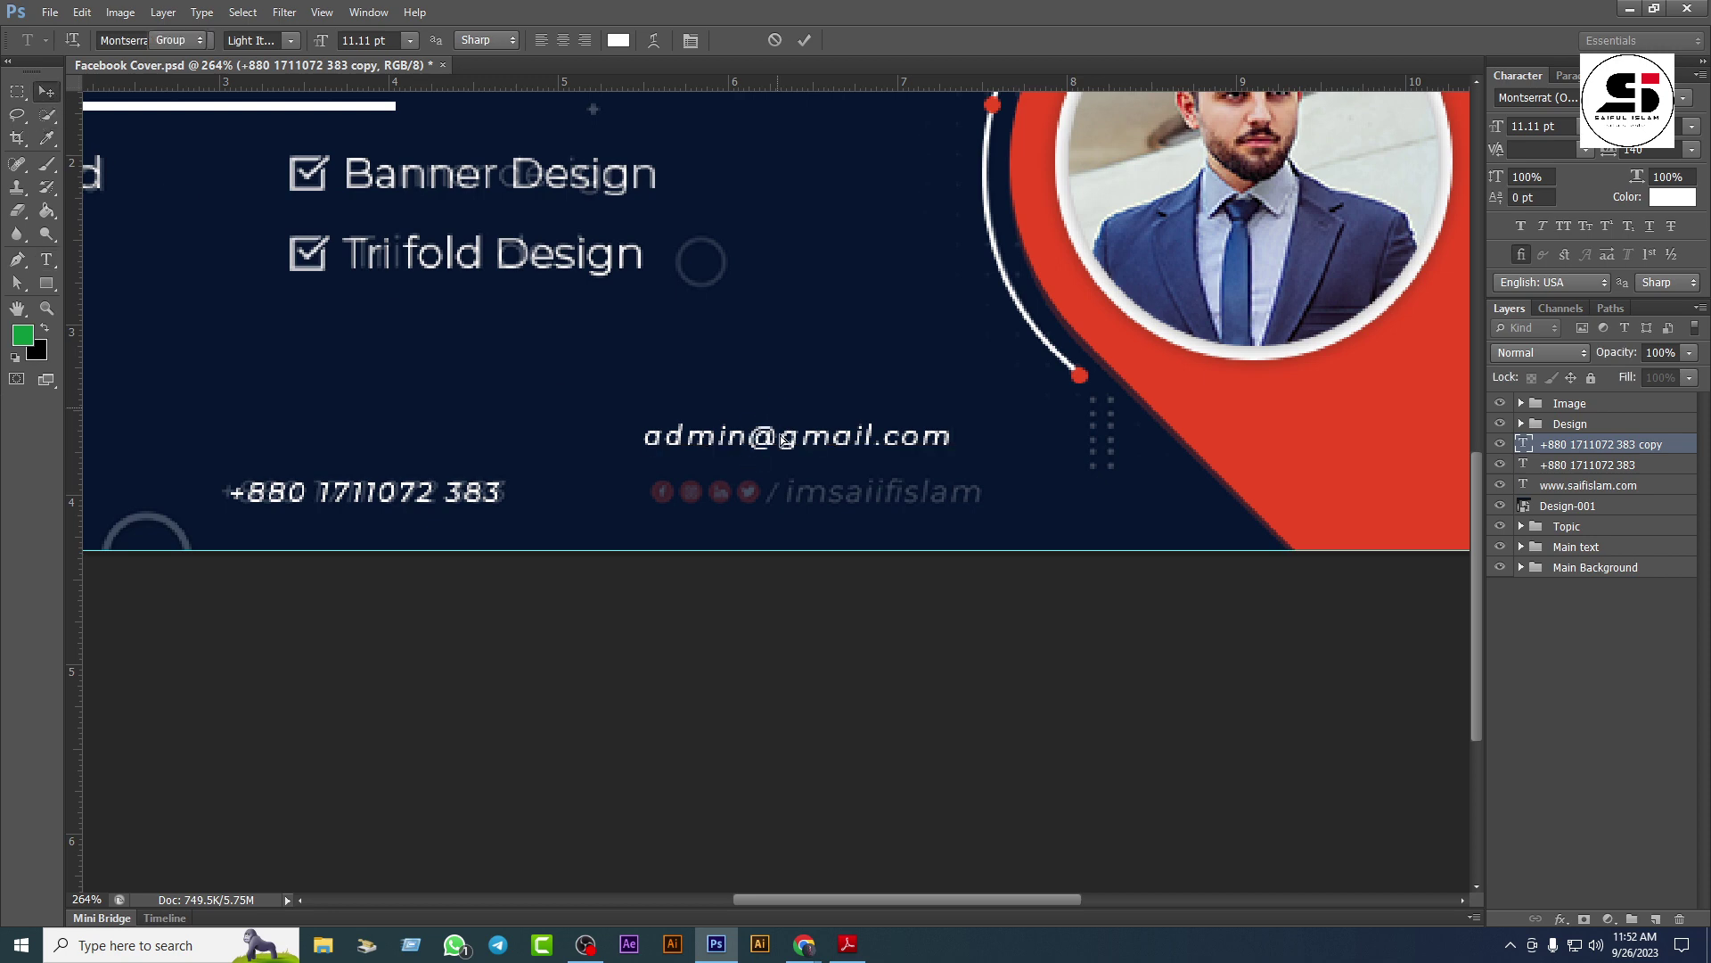
drag(785, 436, 800, 484)
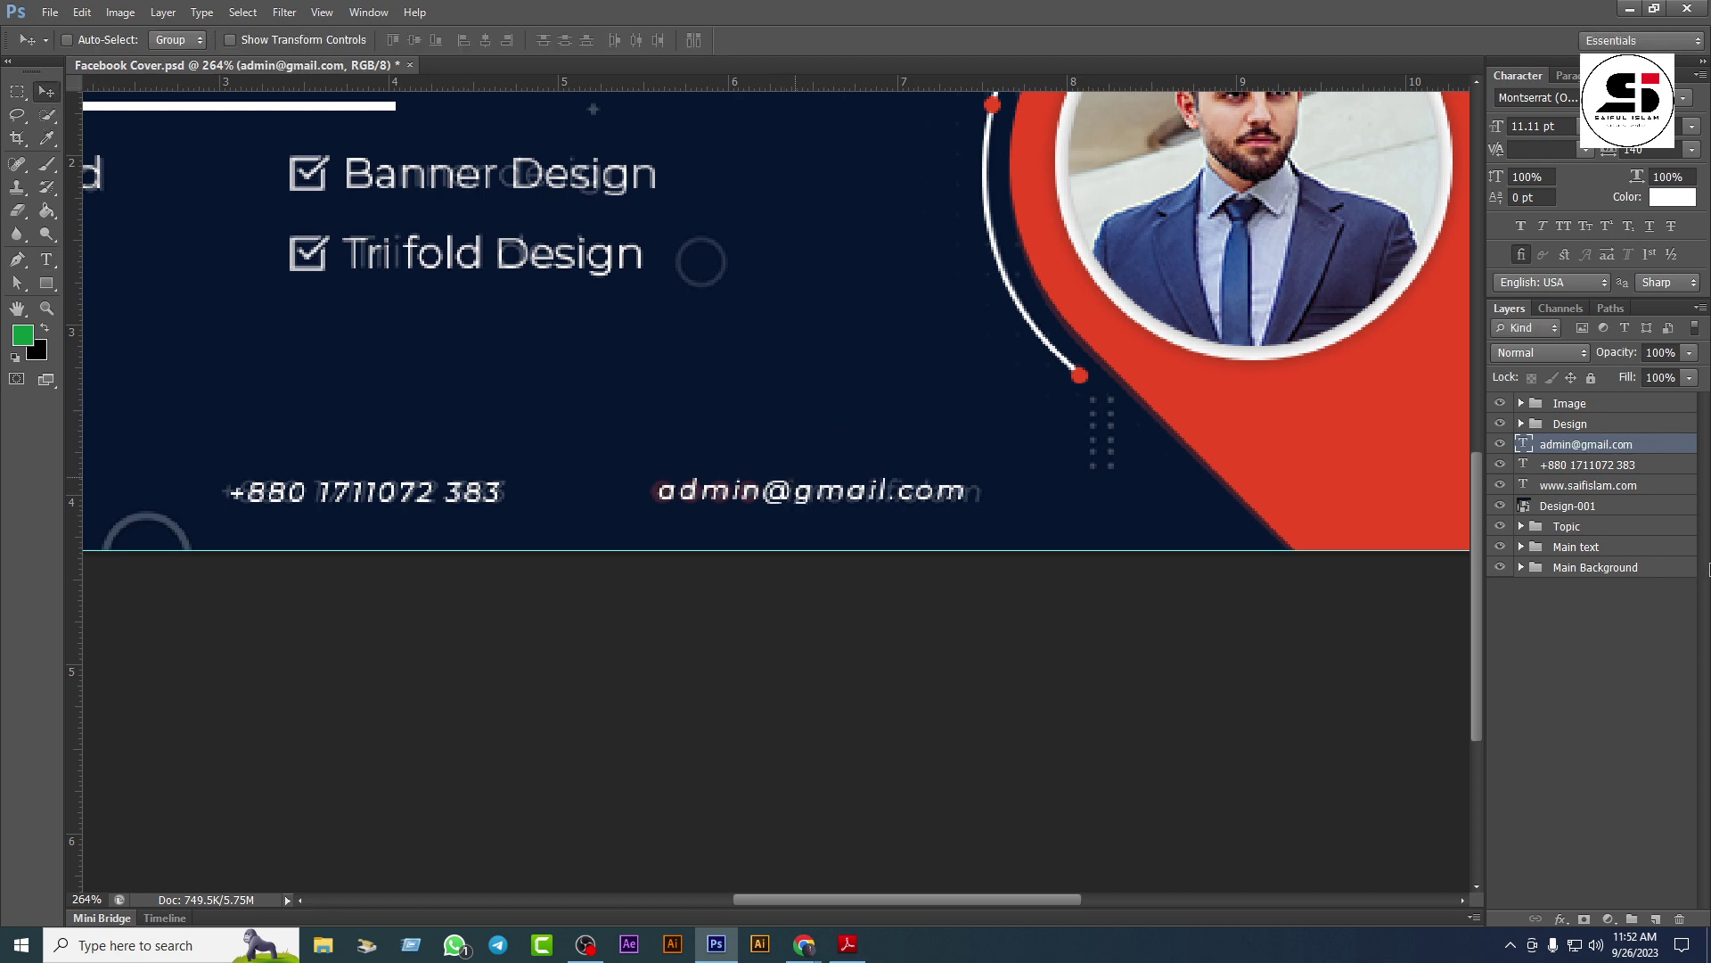
shift+click(1607, 489)
scroll(757, 463, down, 3)
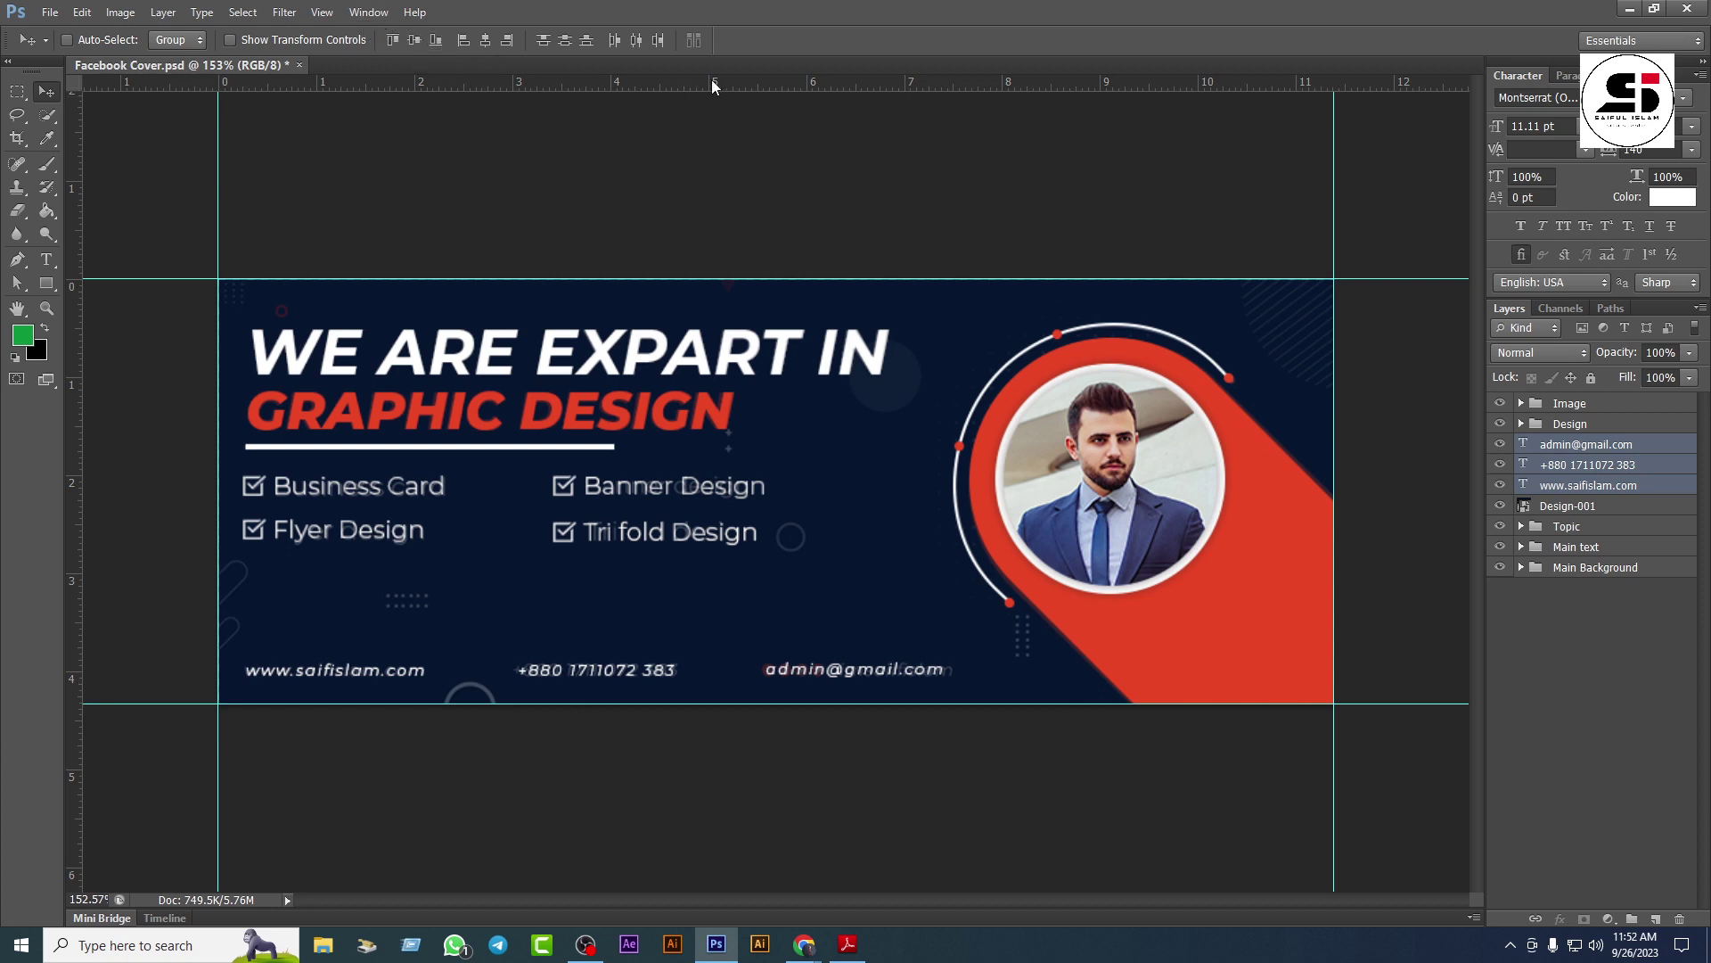
Step: Distribute the contact items by horizontal centers, group them as 'Info', then move Design-001 to the top, hidden
click(636, 41)
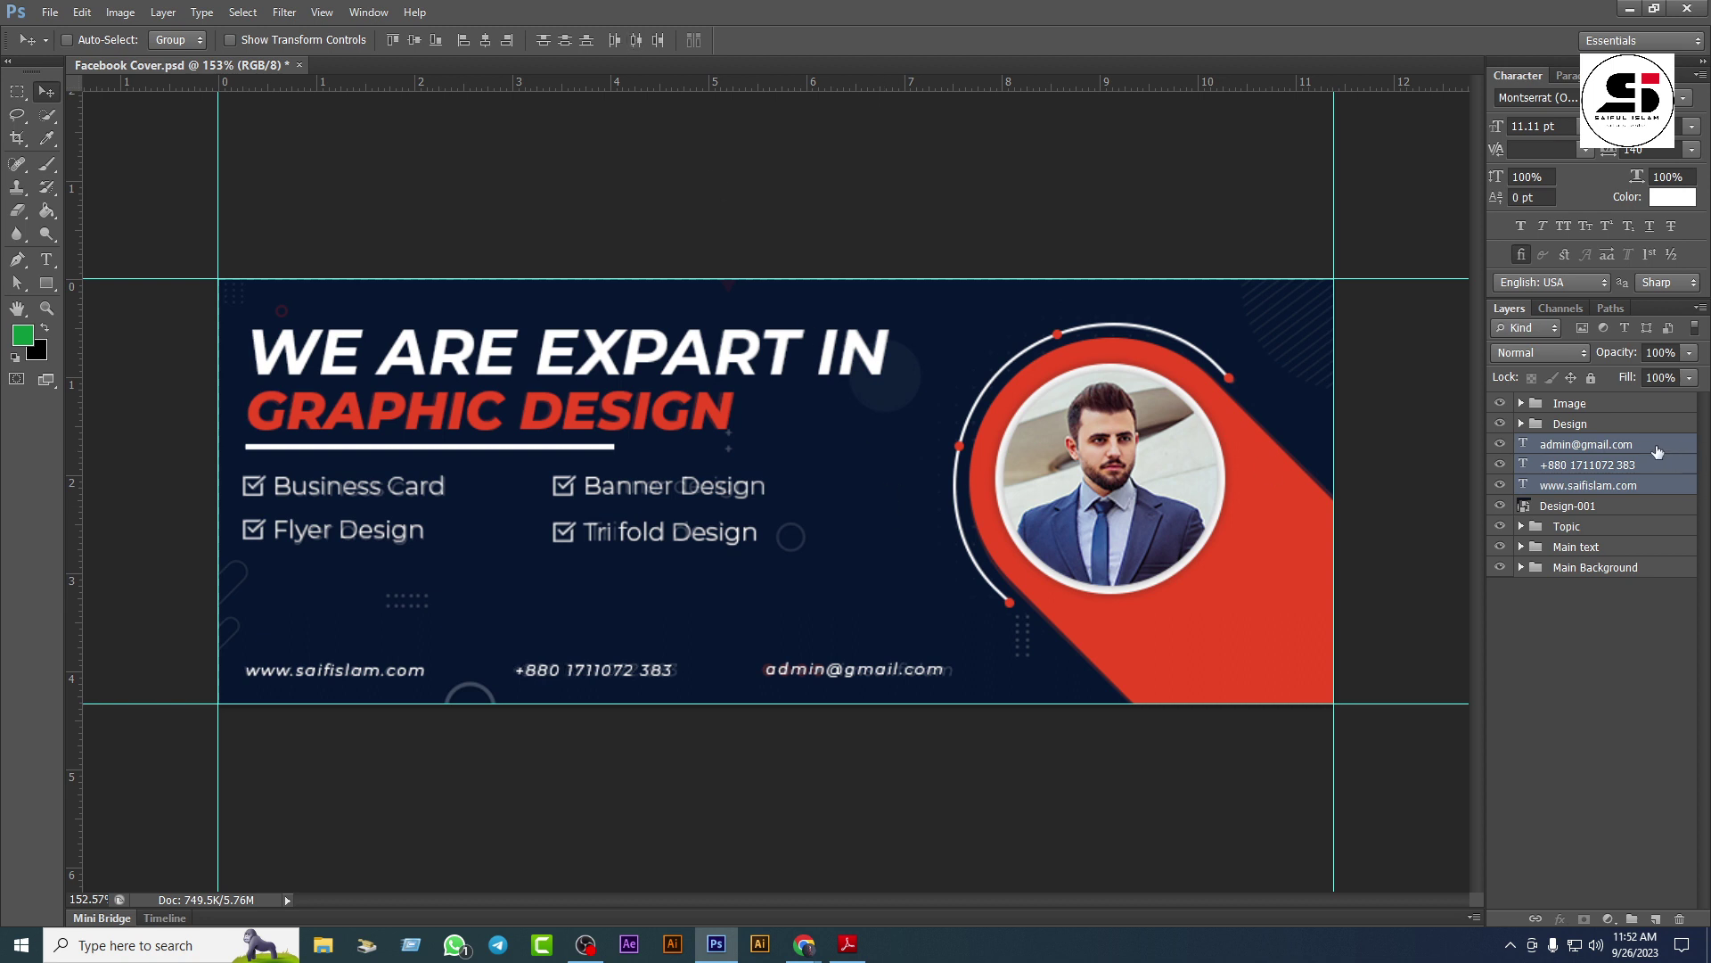
key(ctrl+g)
double_click(1574, 444)
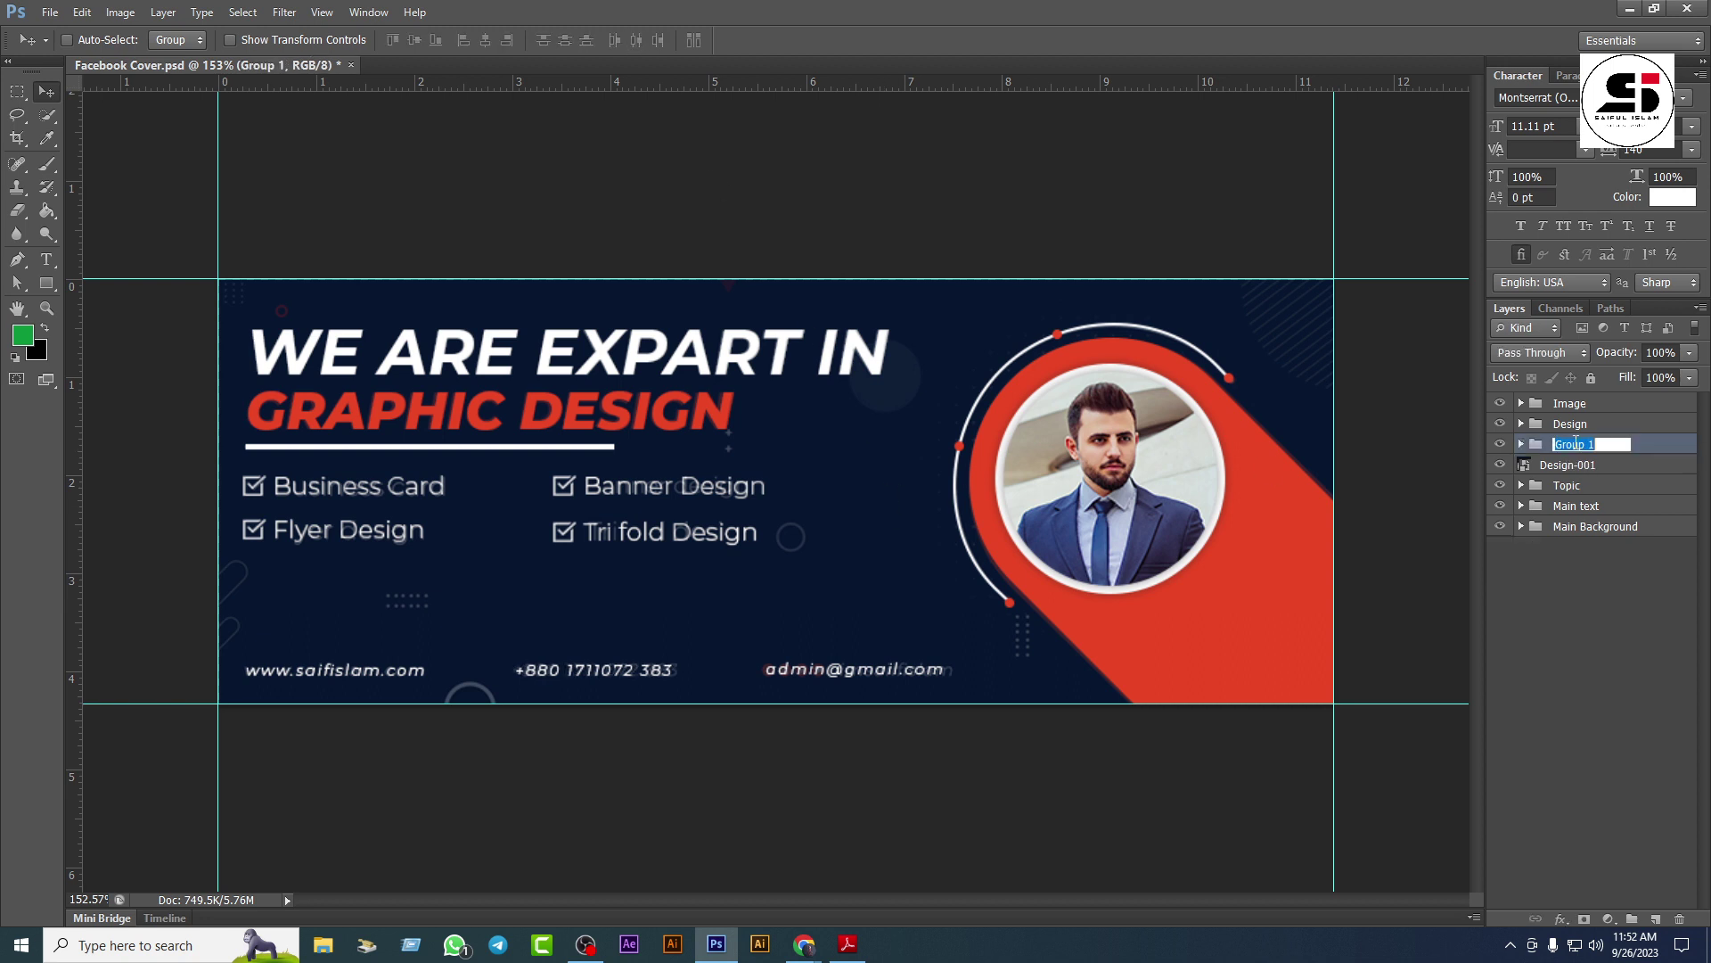
text(Info)
key(Return)
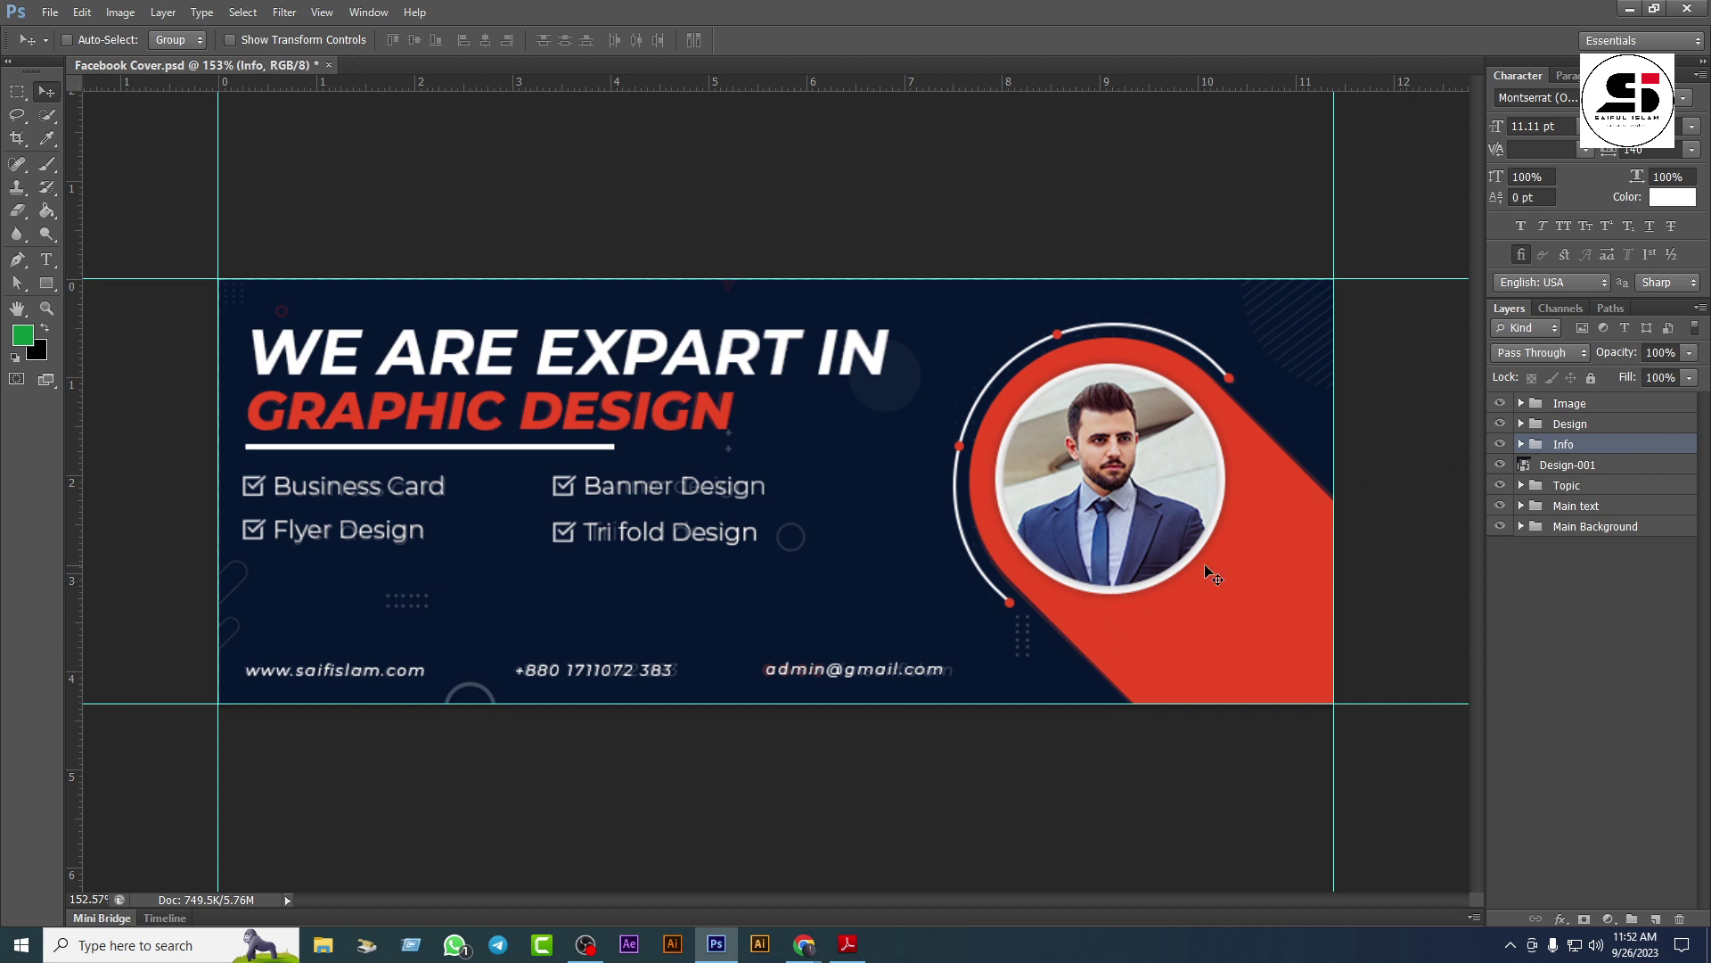
drag(1580, 467, 1538, 414)
click(1500, 405)
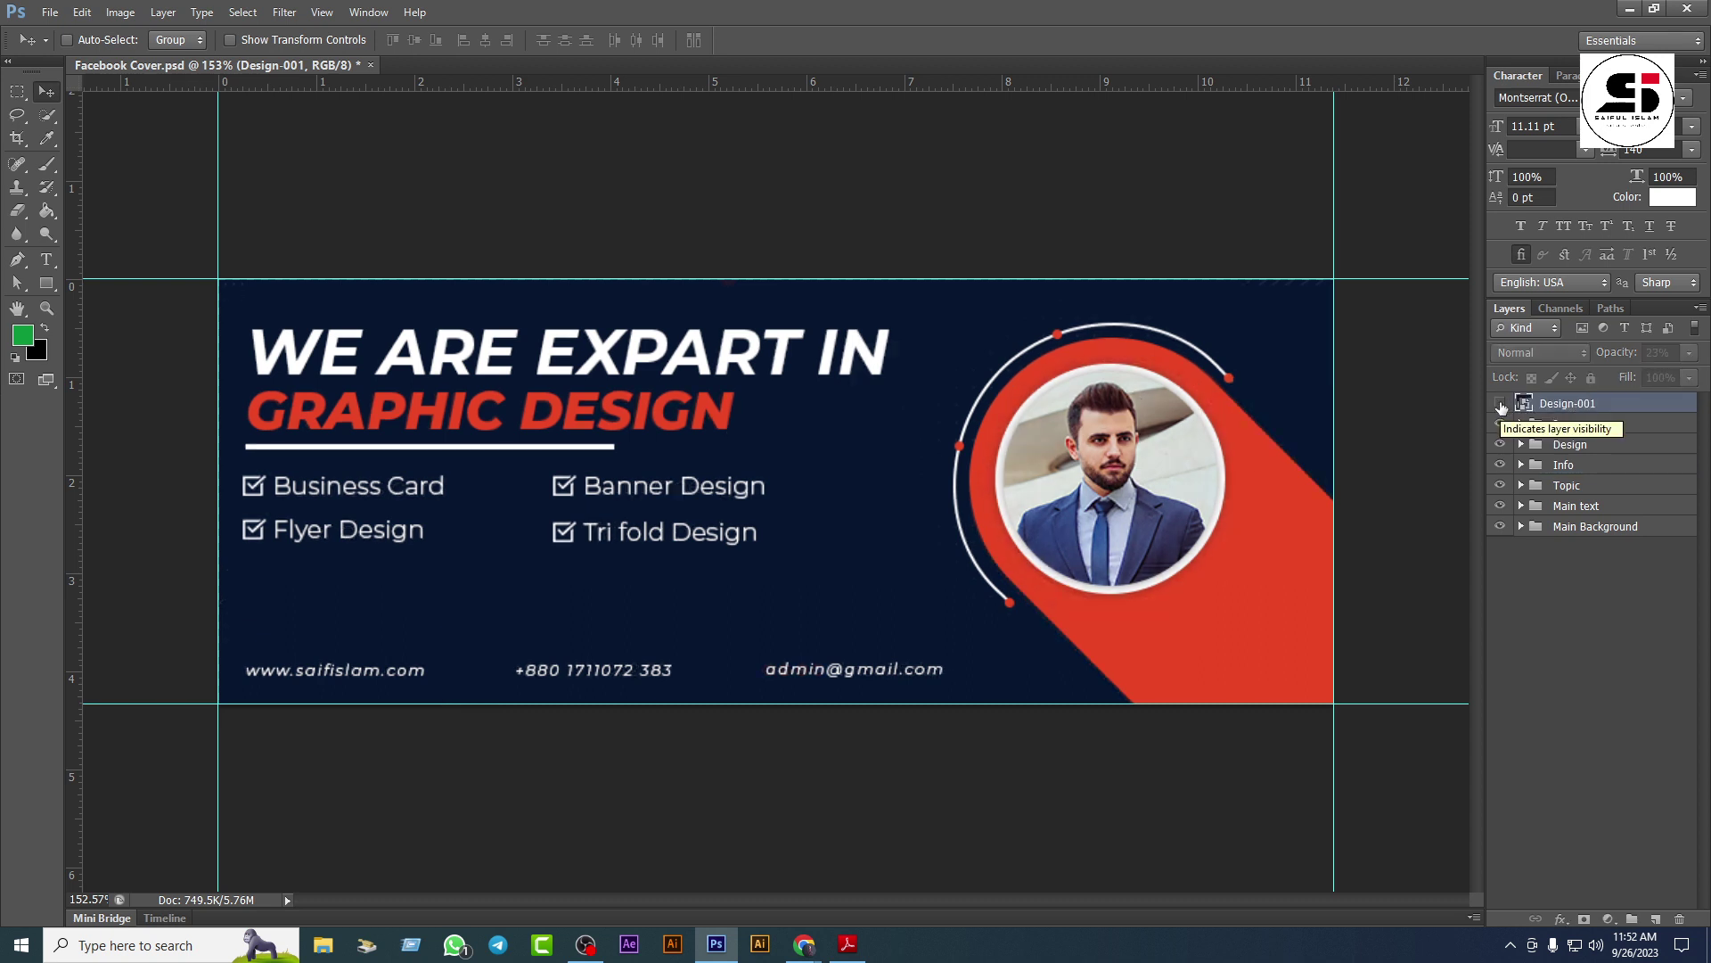
Step: Show the Design-001 overlay and toggle the portrait photo to compare it with the reference
click(1501, 406)
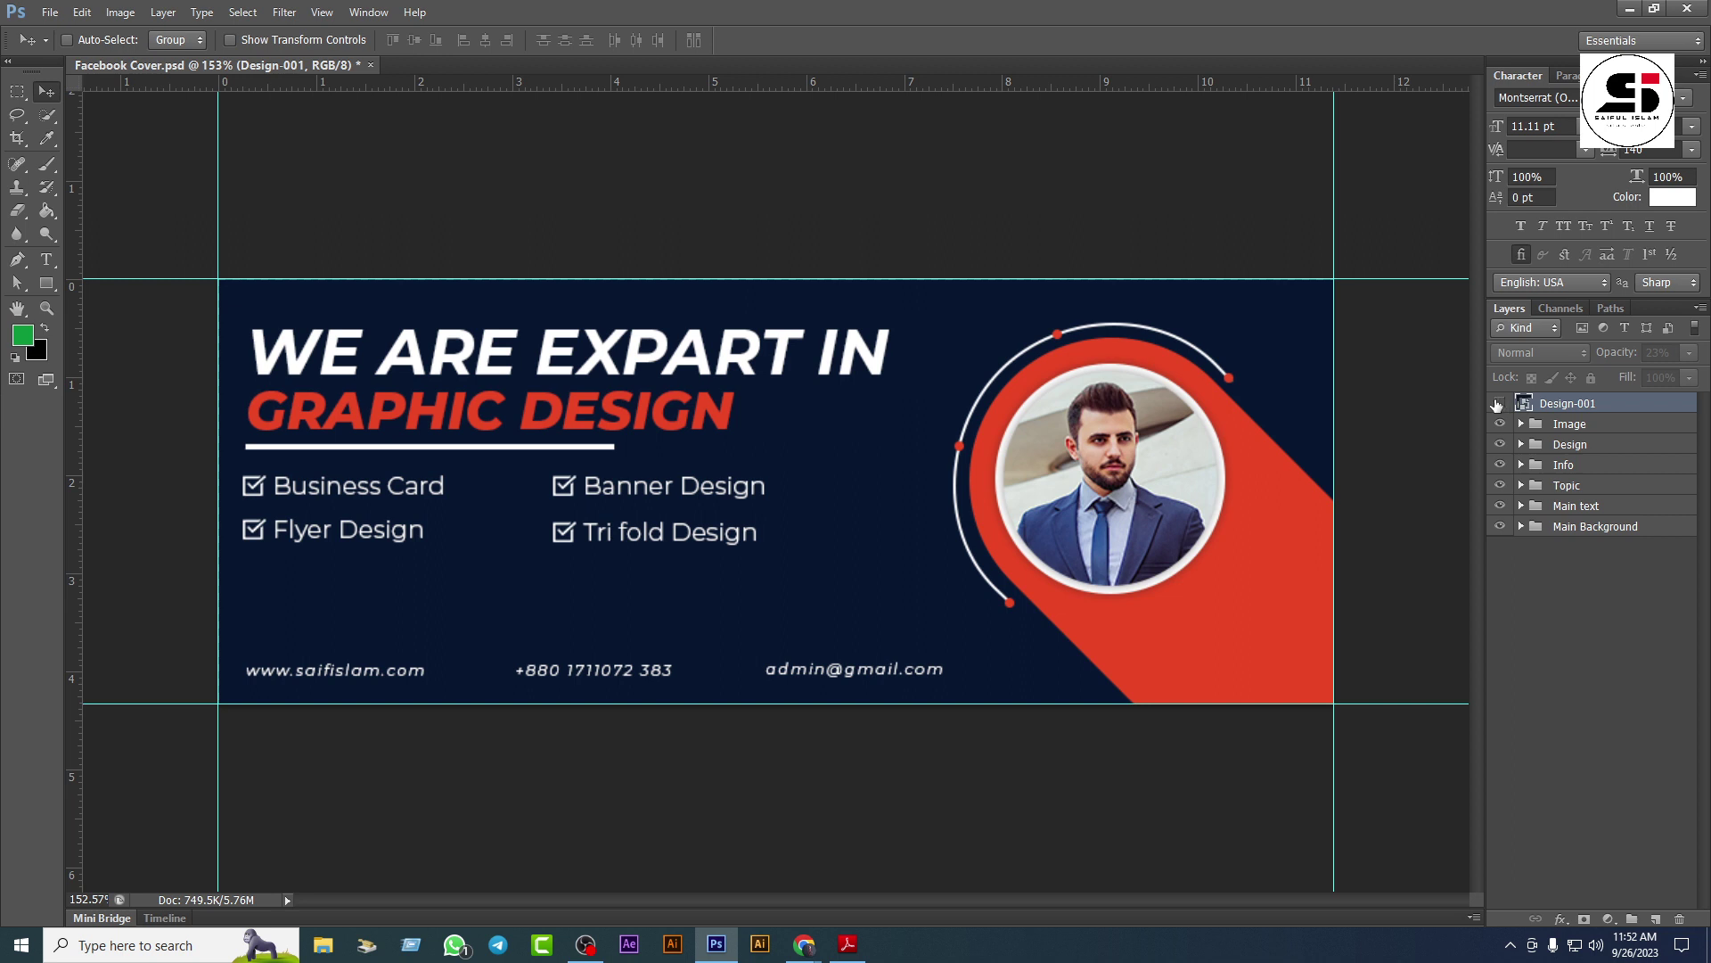
click(1499, 404)
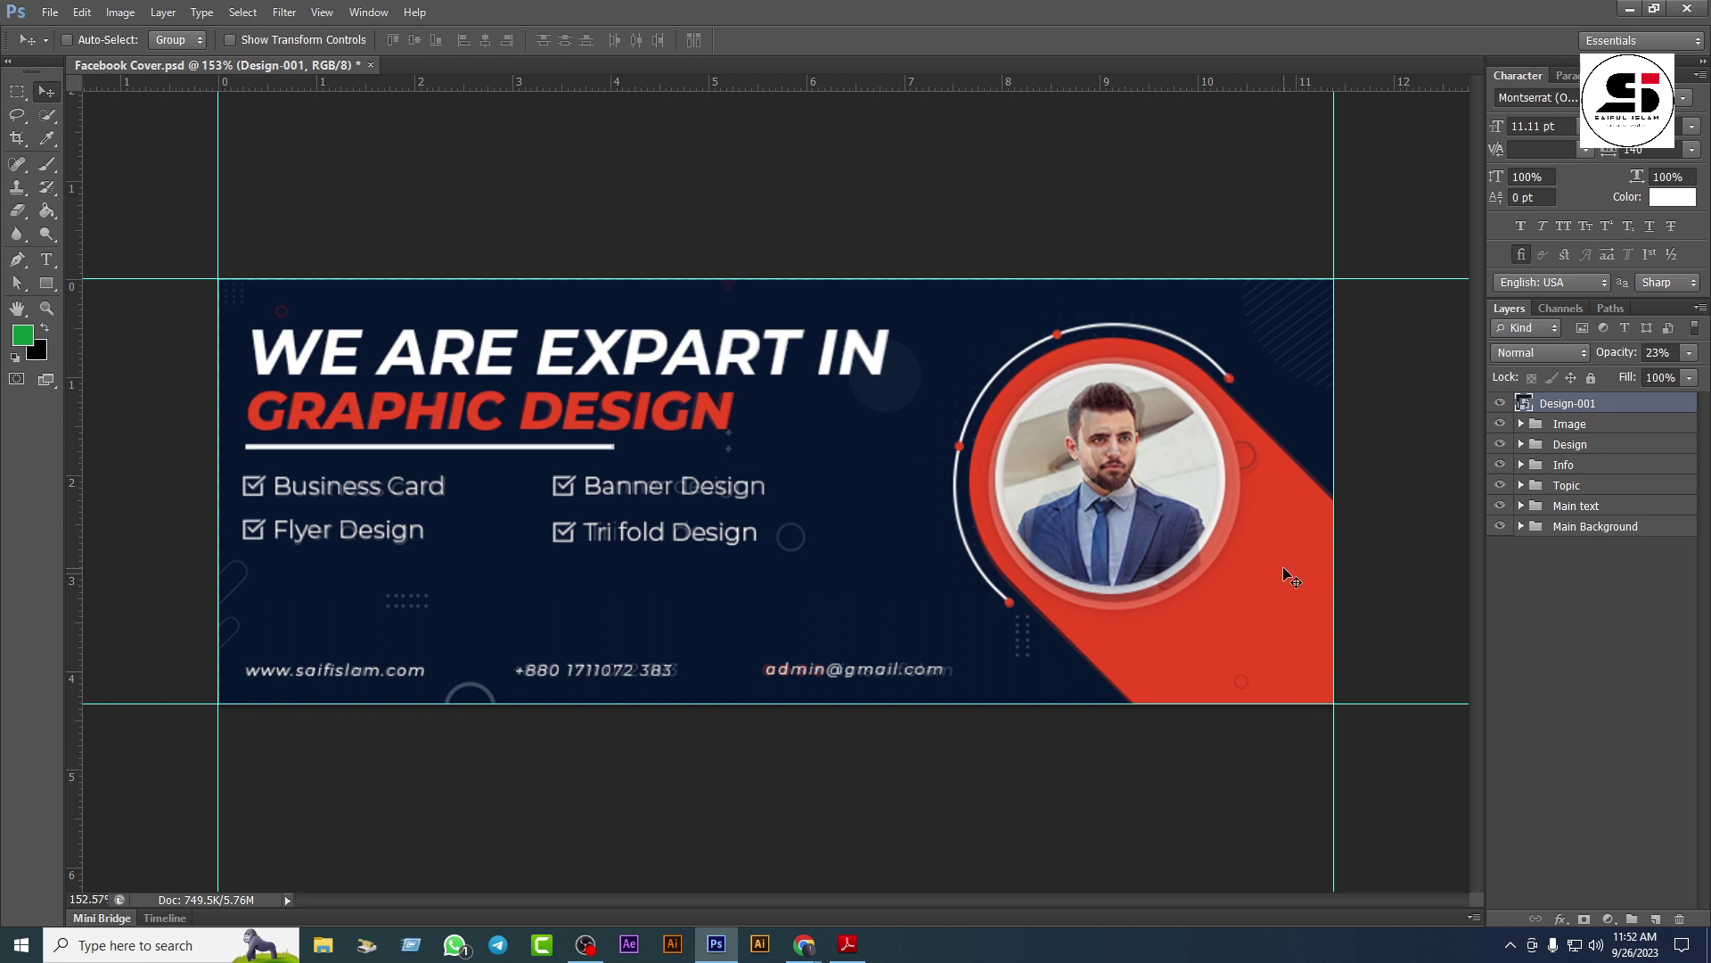
click(1500, 424)
click(1500, 424)
key(ctrl+t)
key(Return)
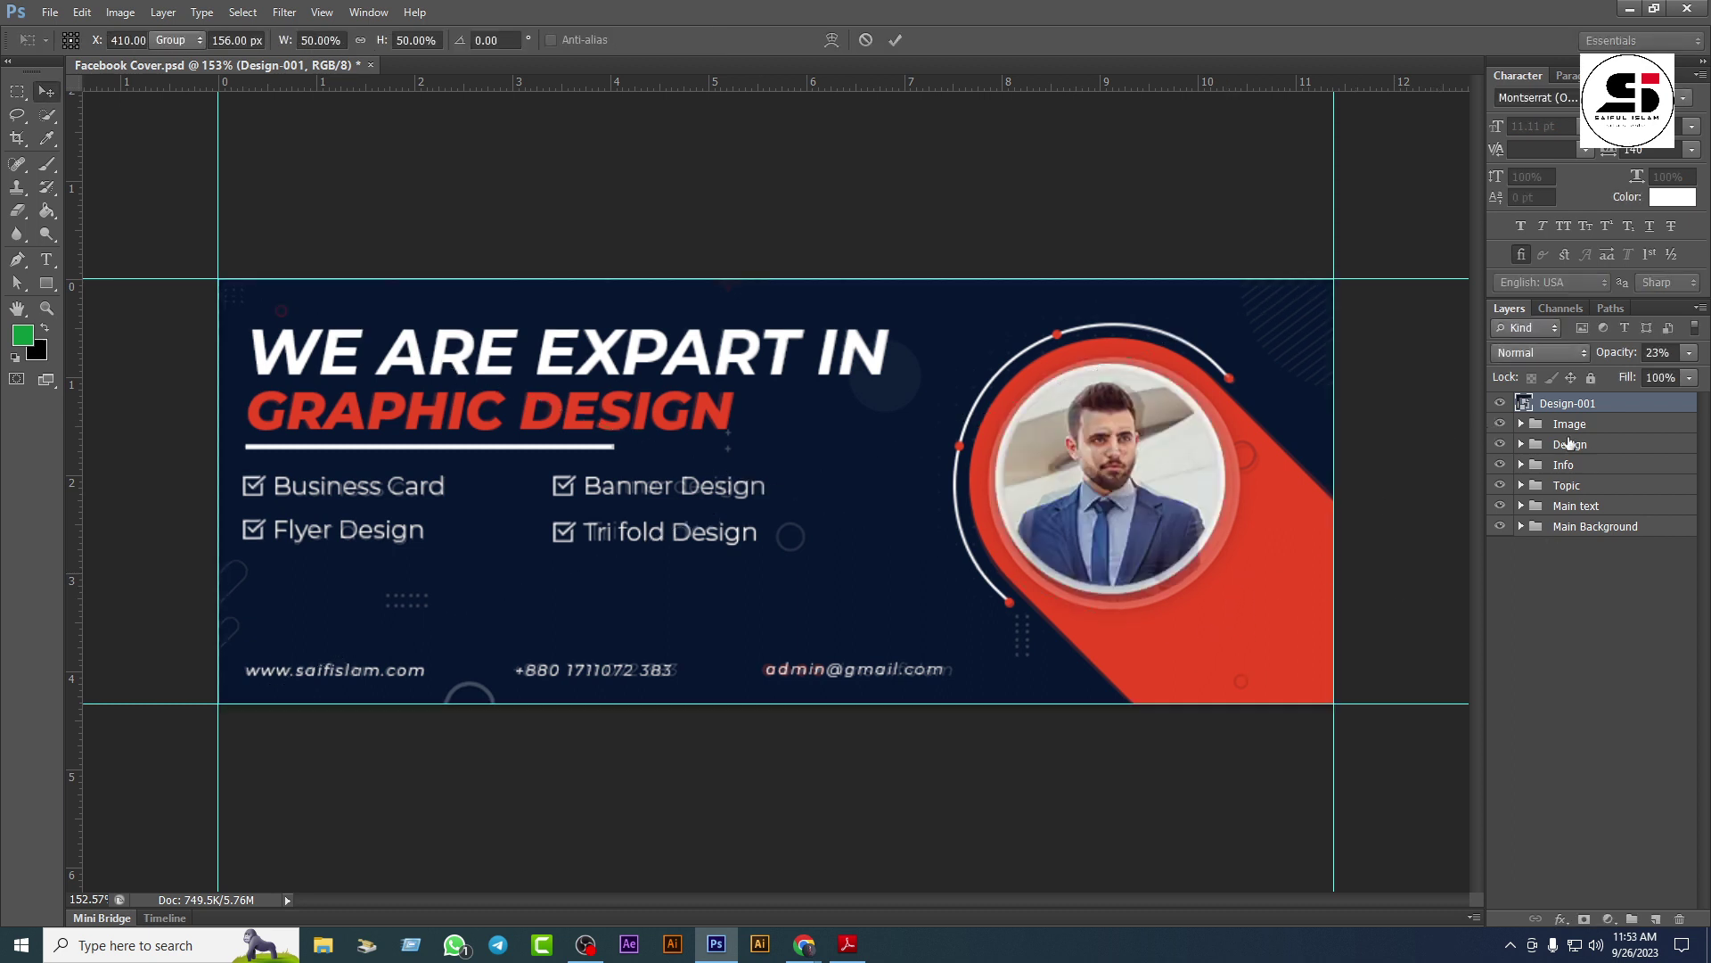
Step: Scale the Image group to about 106% and shift the photo to match the reference circle
click(1572, 425)
key(ctrl+t)
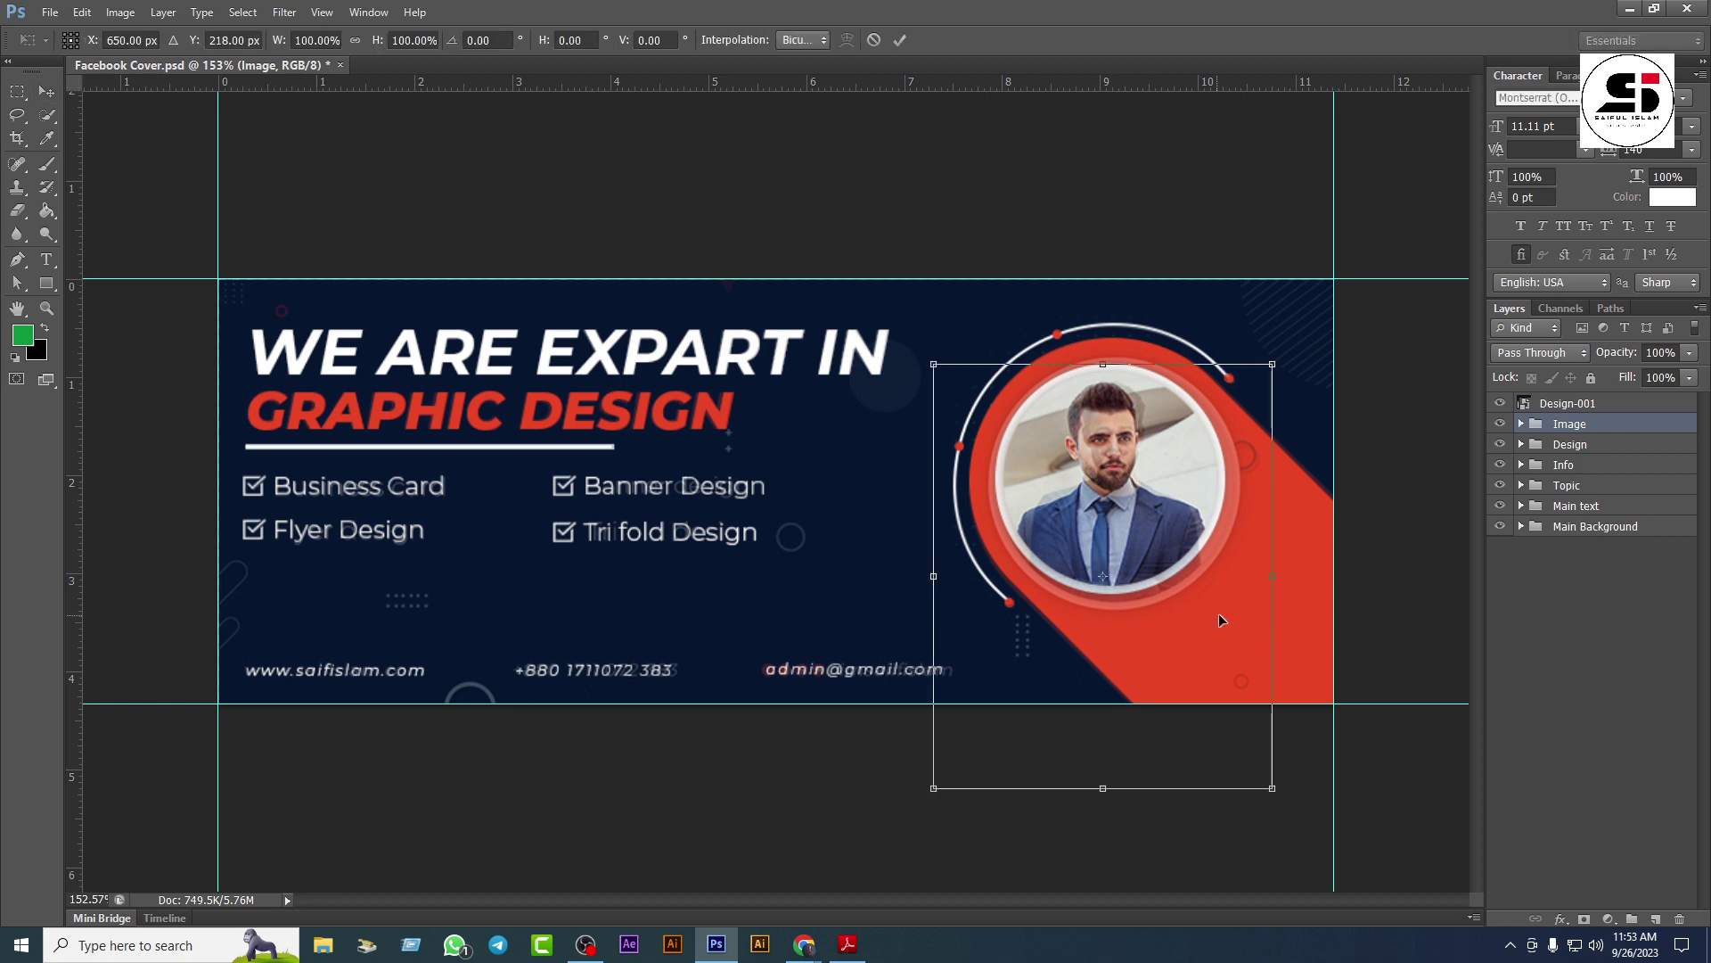
drag(1278, 791, 1302, 812)
key(Return)
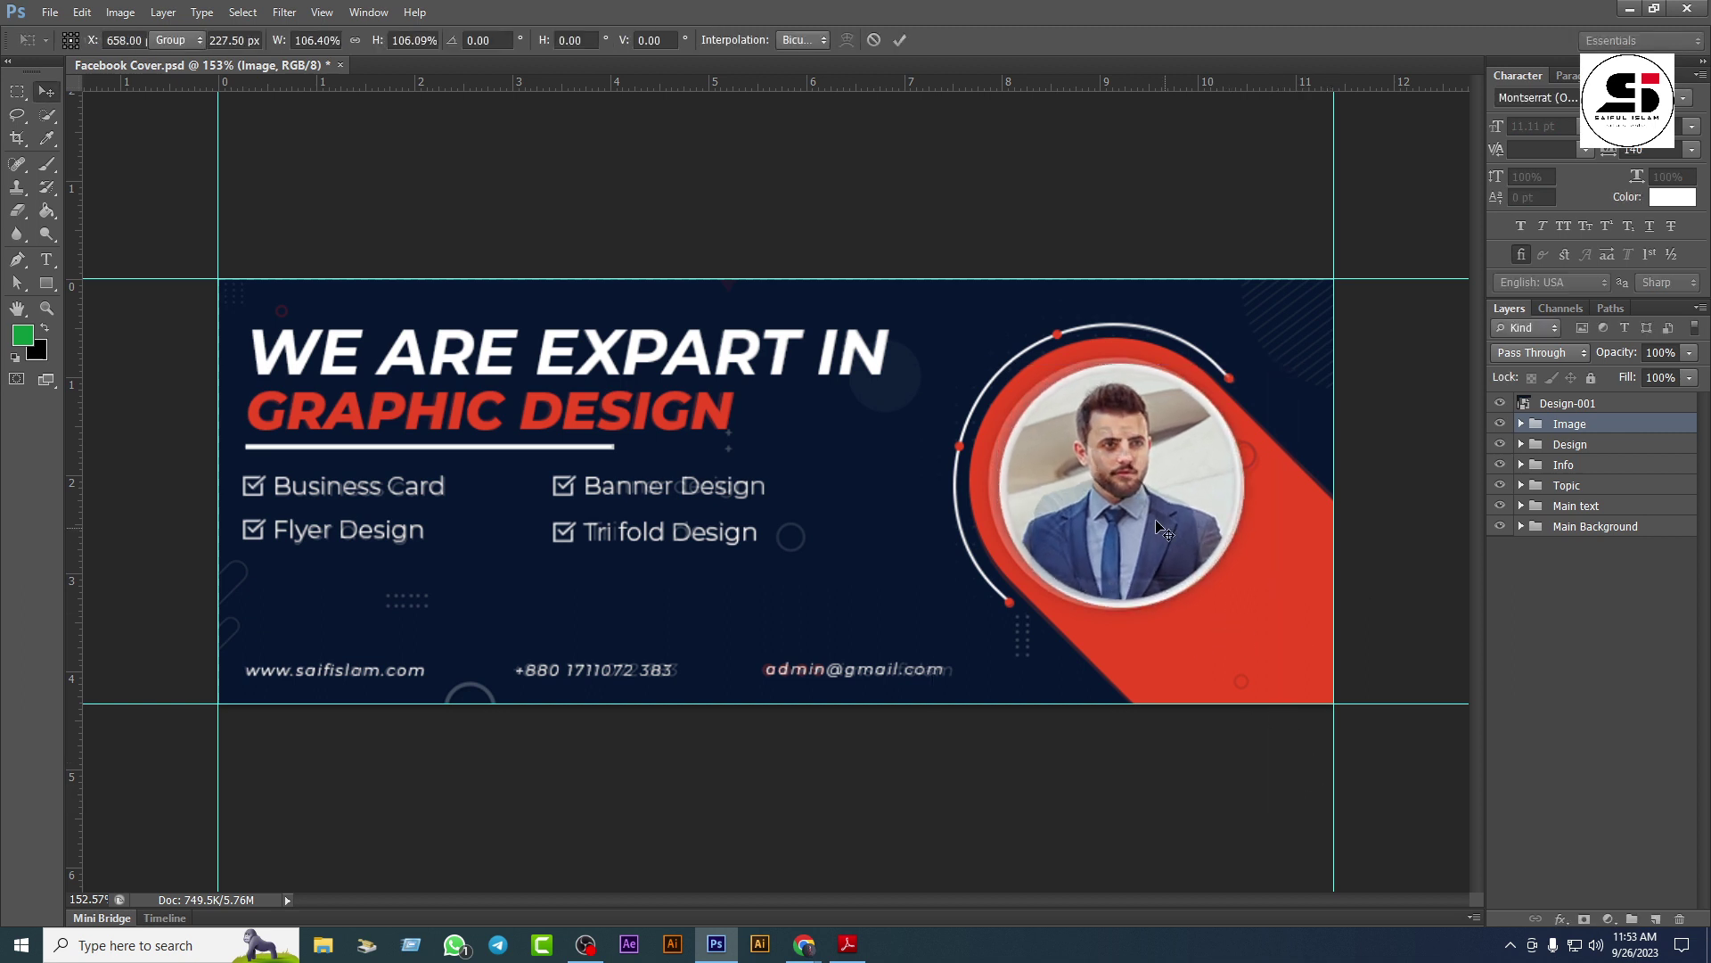
drag(1137, 521, 1147, 516)
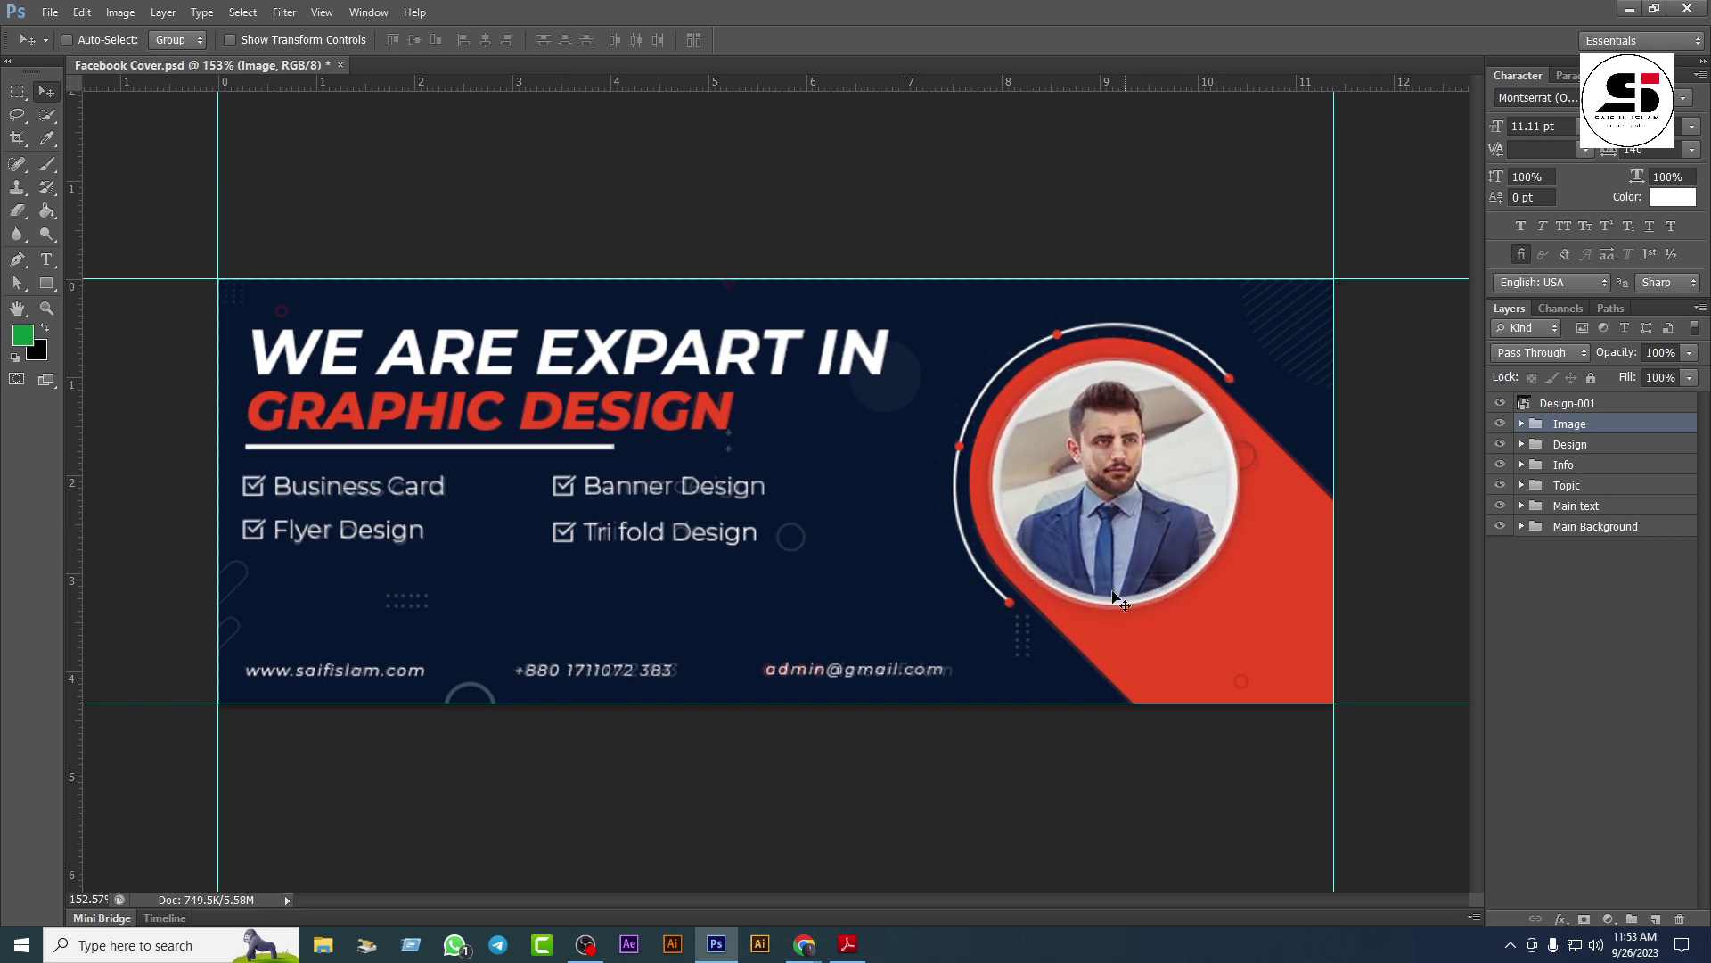
scroll(755, 552, up, 2)
scroll(899, 605, down, 1)
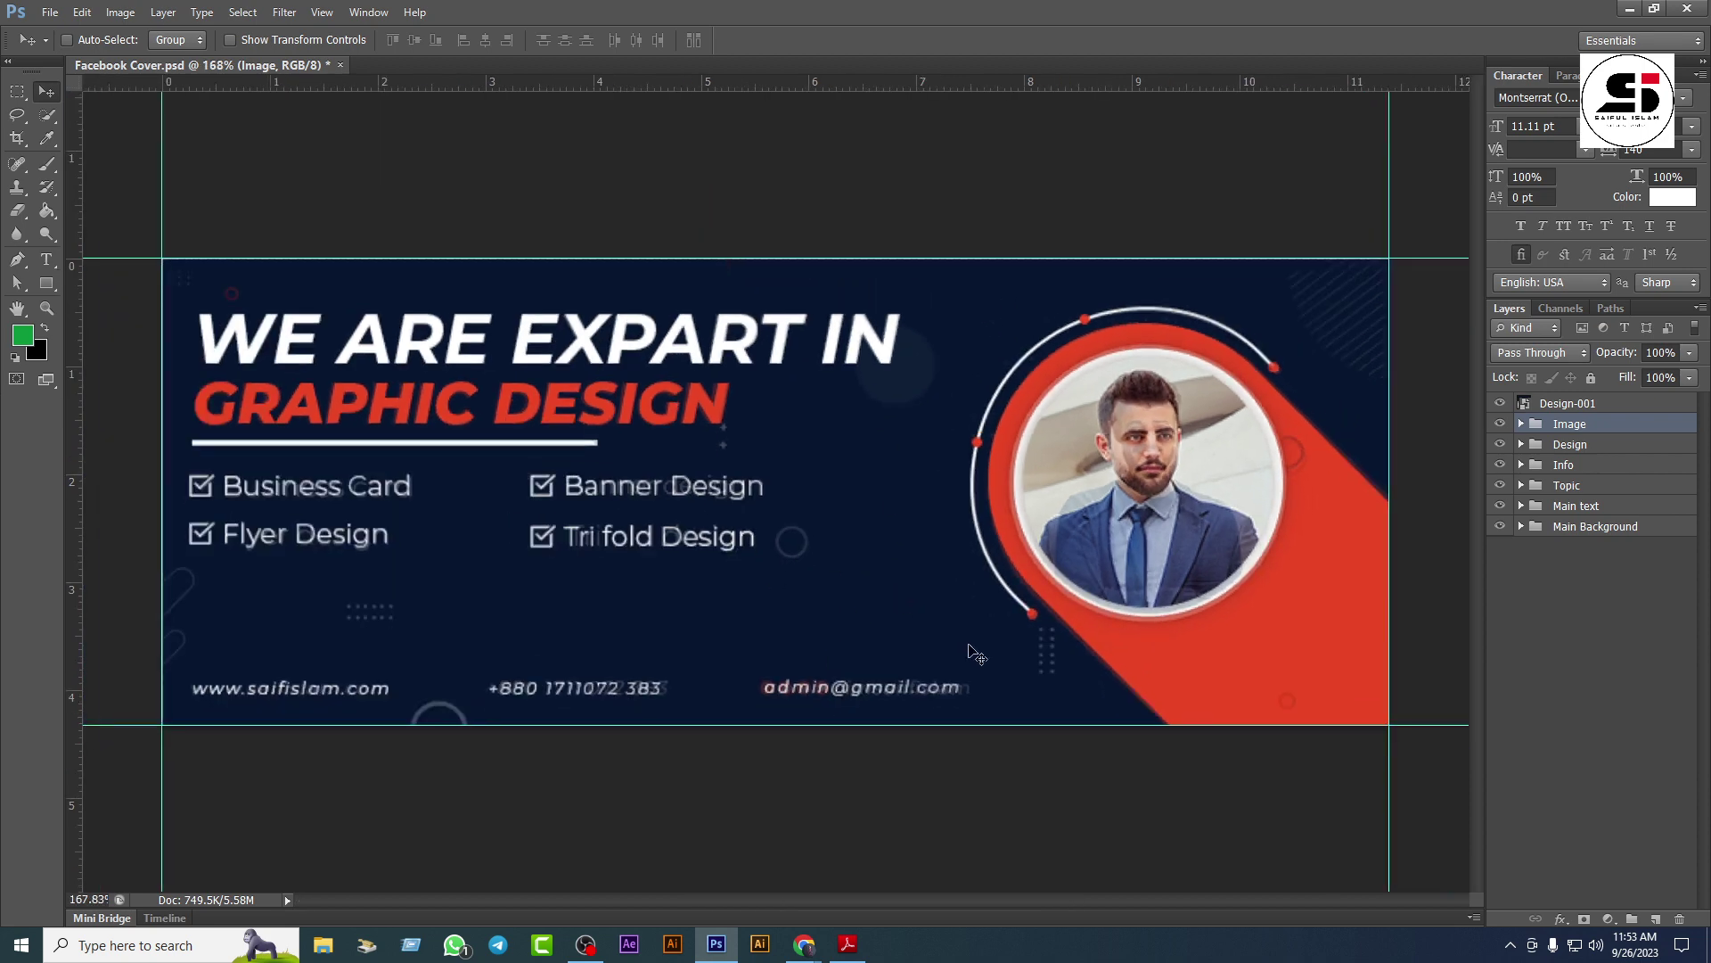
click(50, 13)
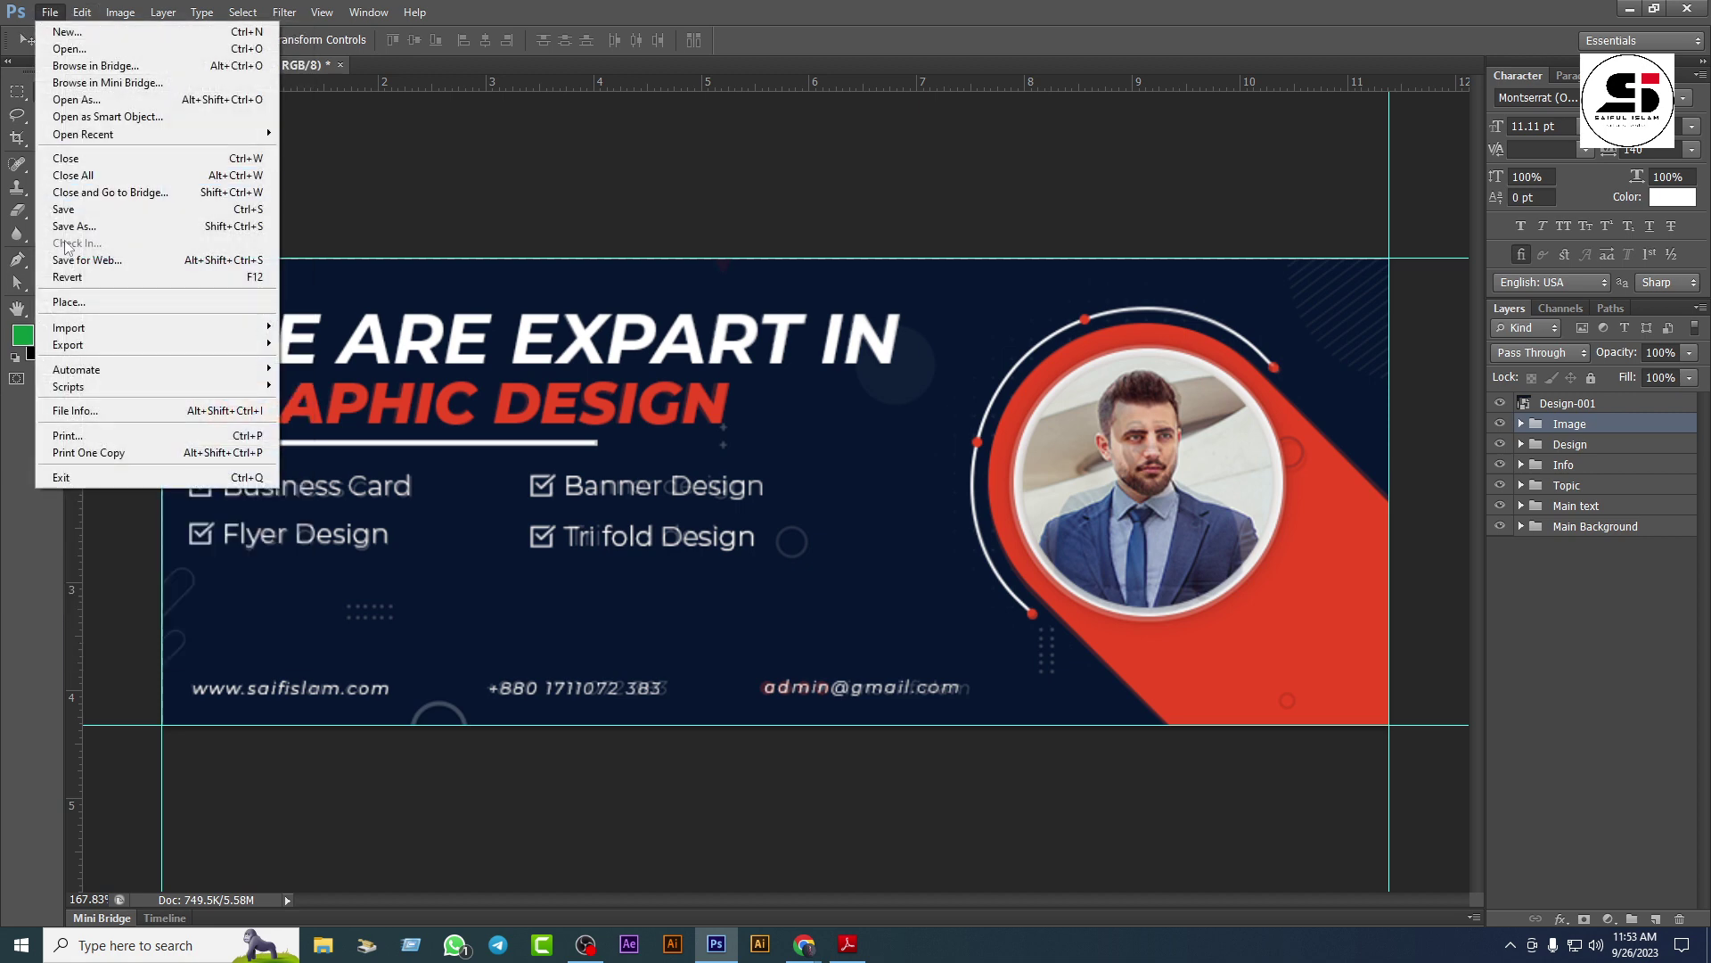
Step: Open Effect.psd from E:\New graphic module\Class 06\Facebook cover
click(141, 48)
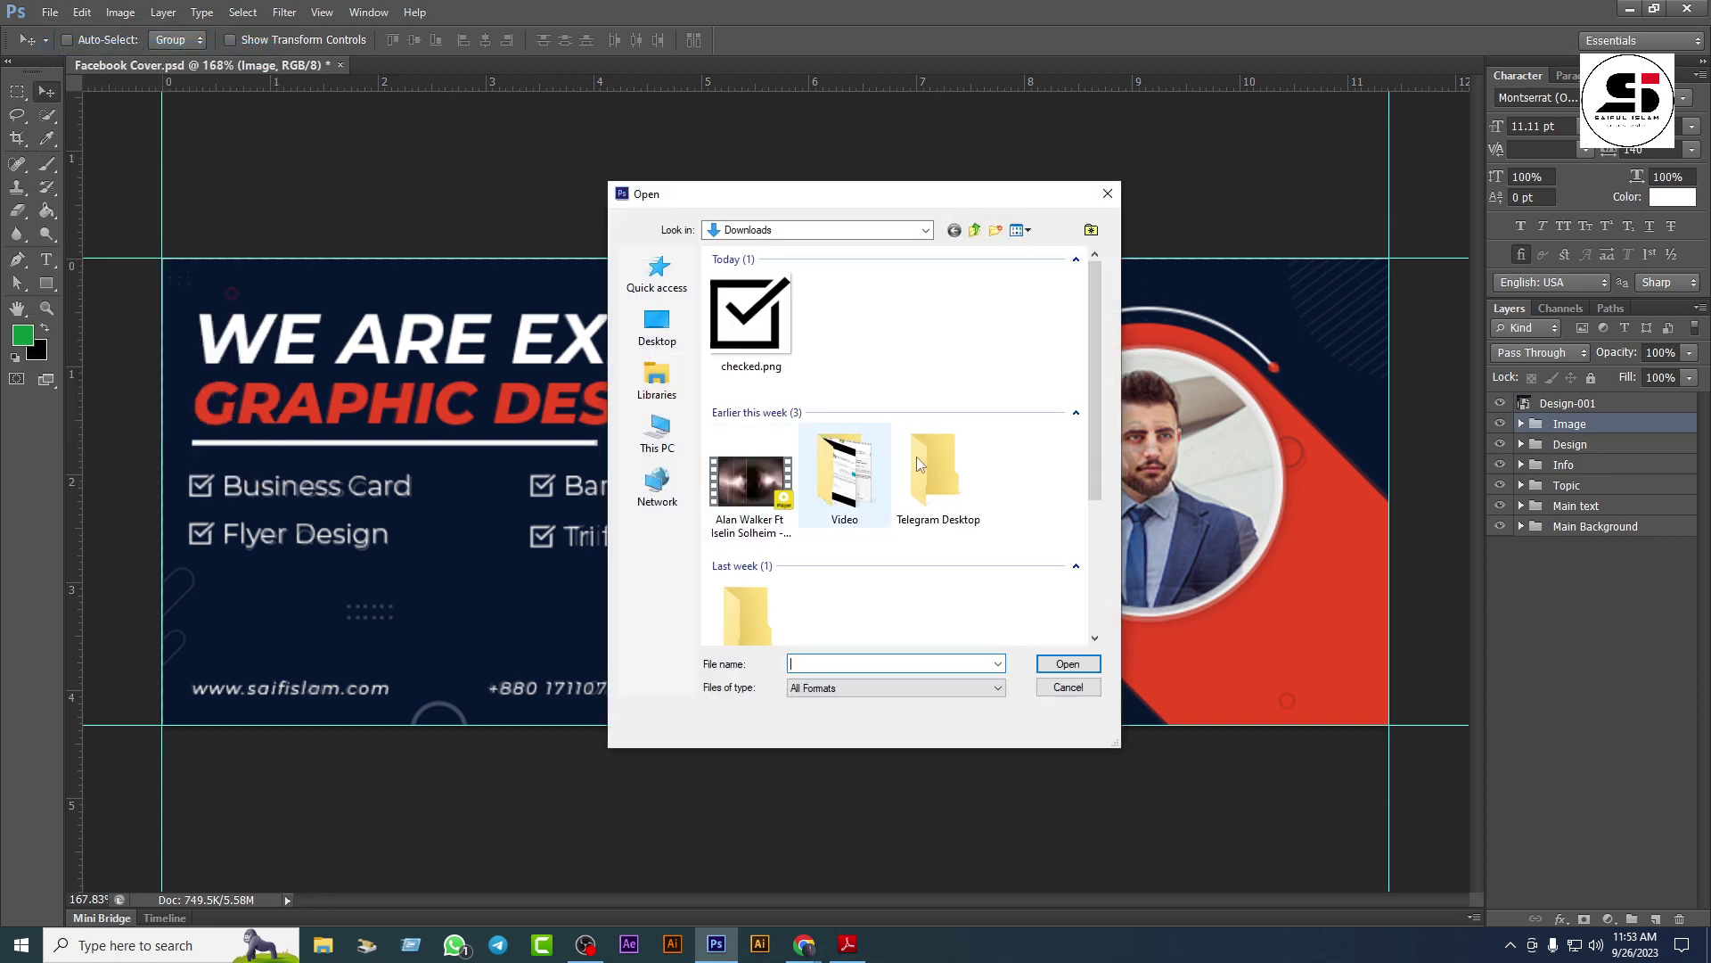
click(921, 230)
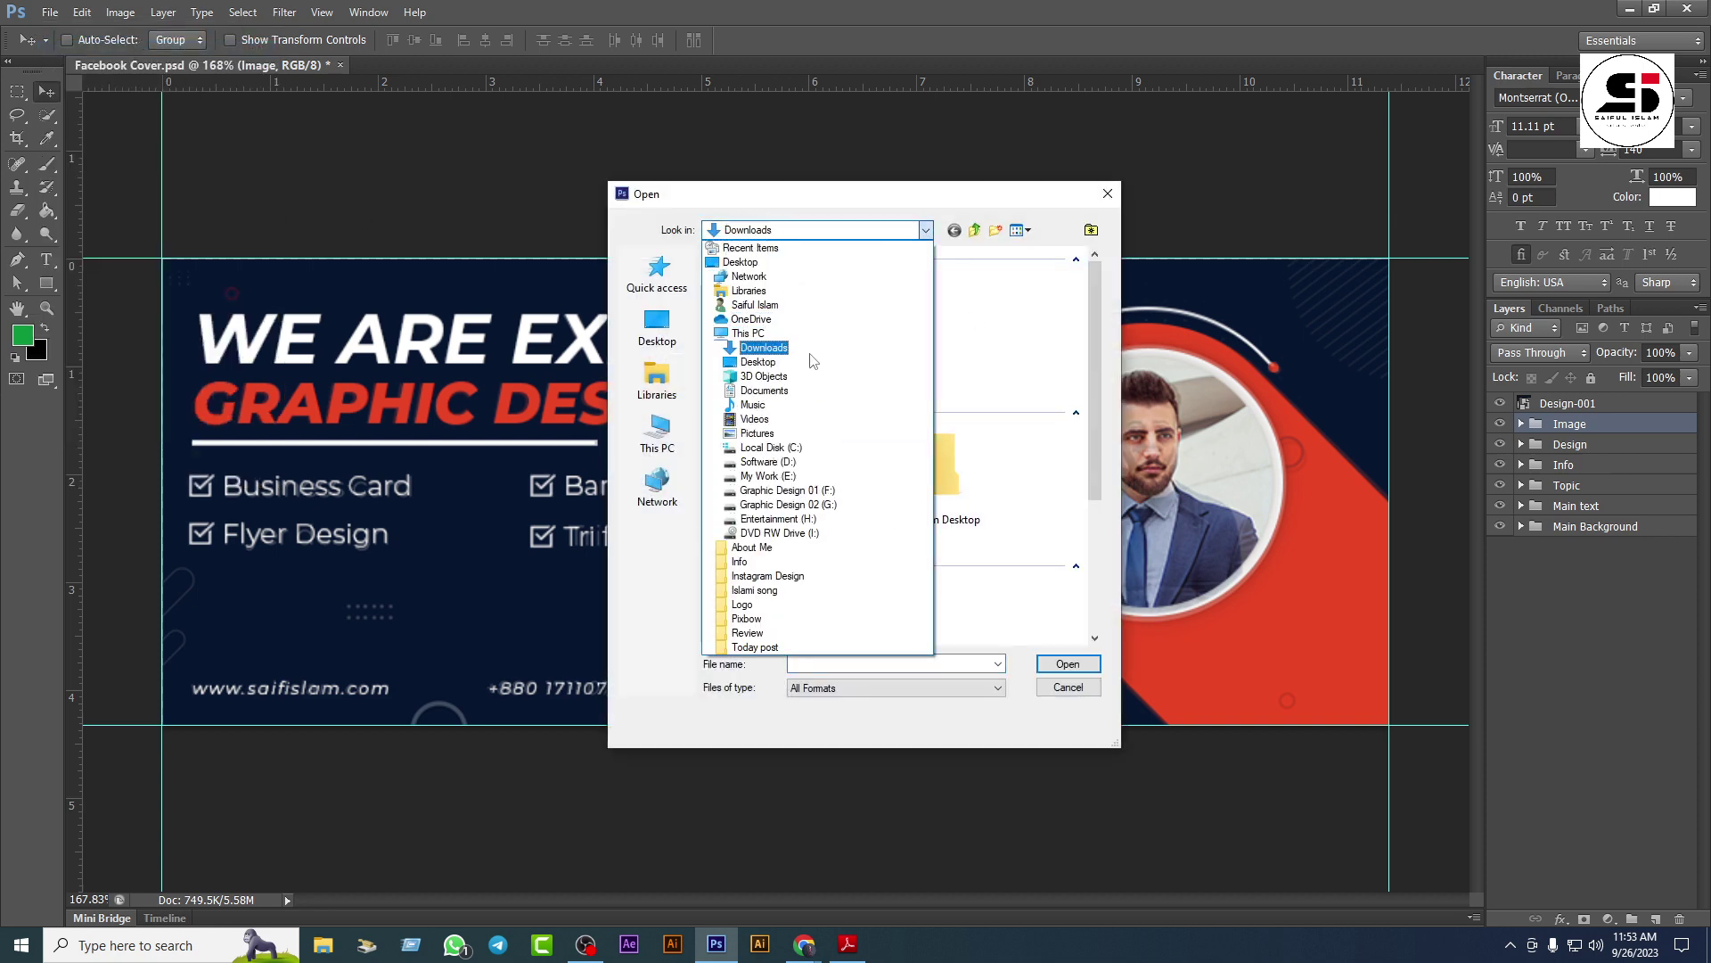
click(763, 477)
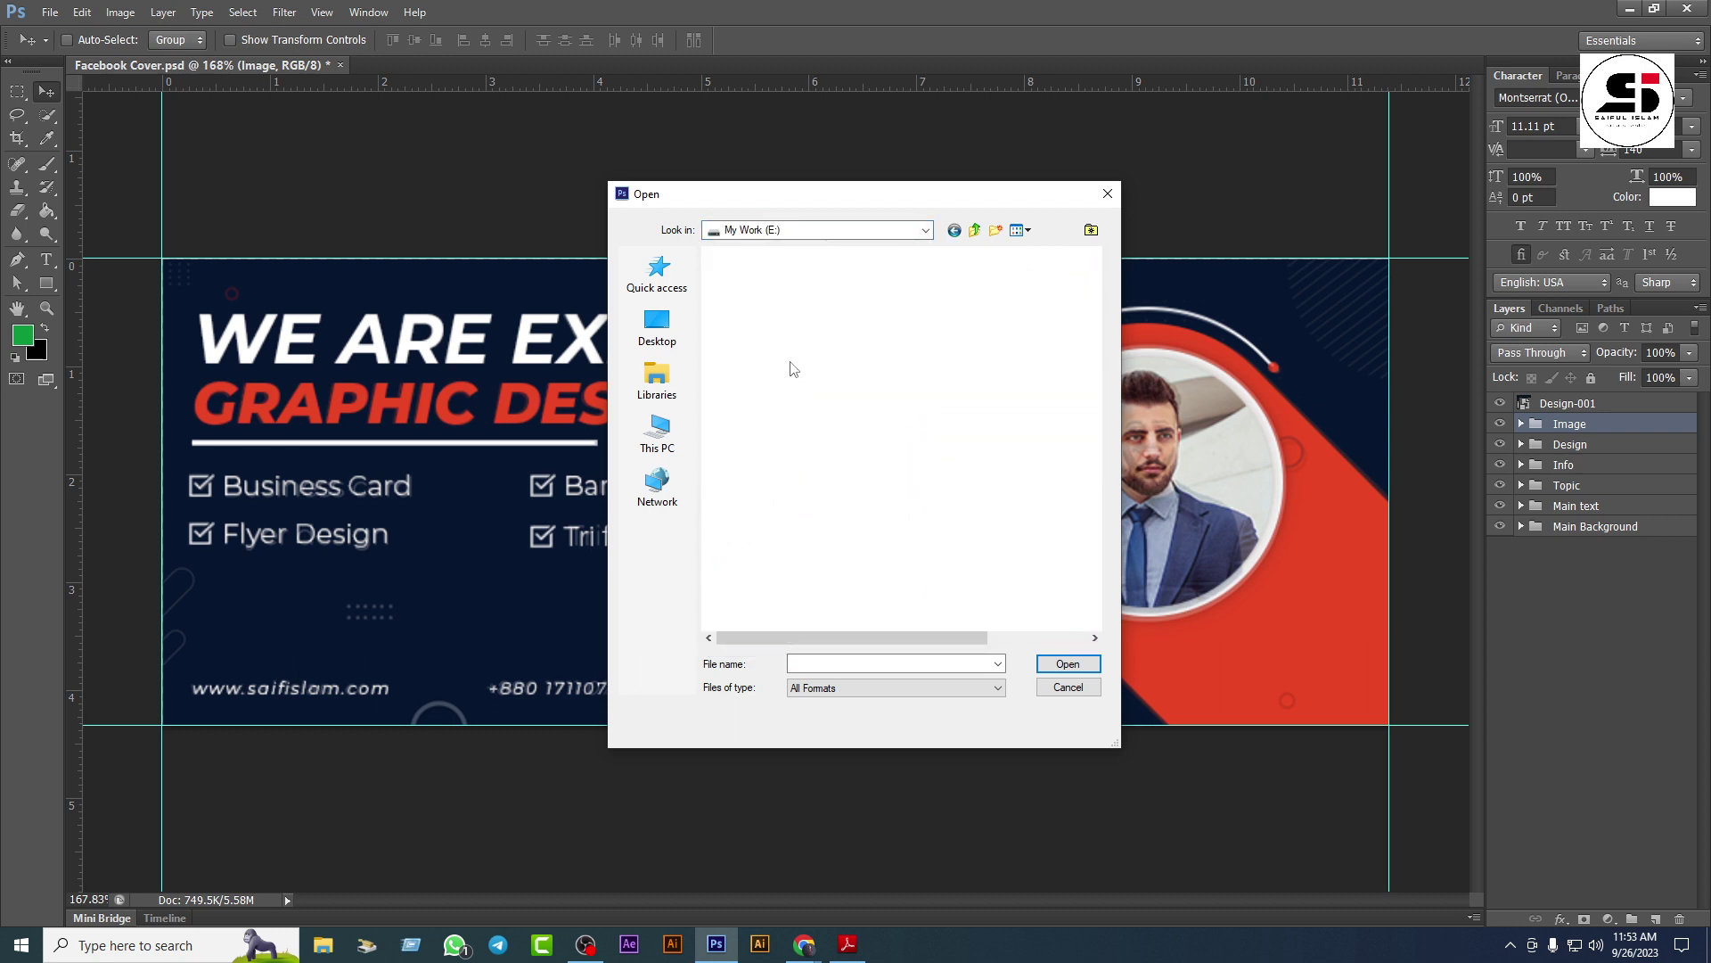
double_click(794, 369)
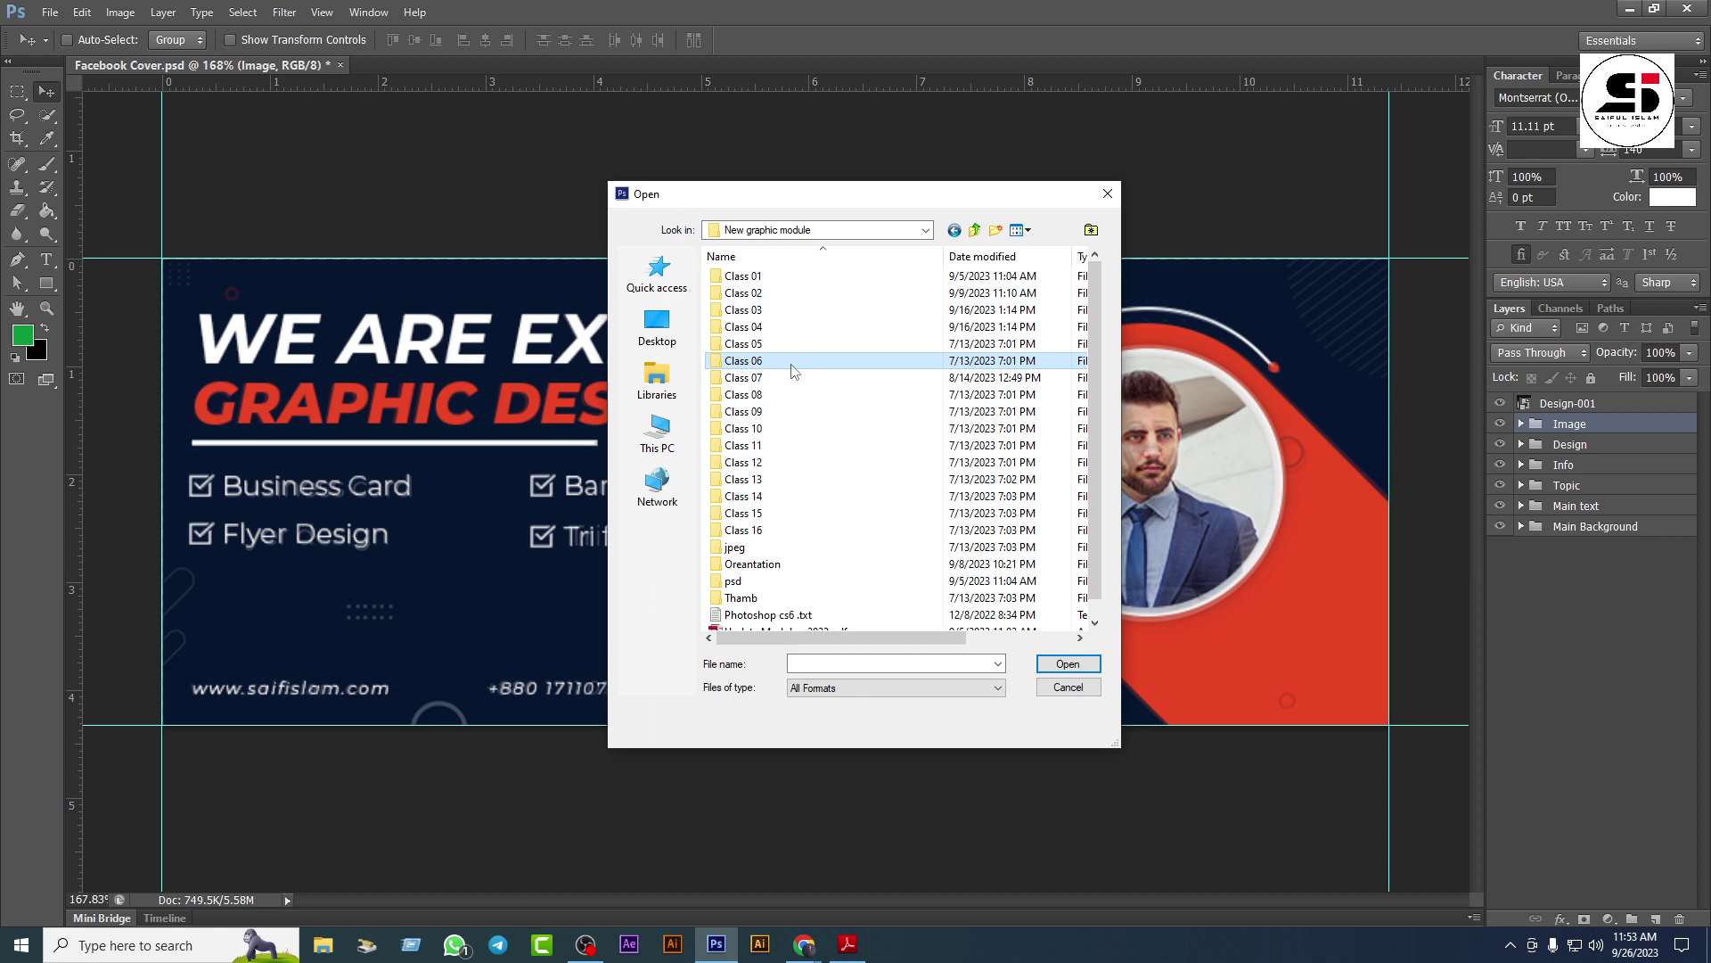
double_click(793, 362)
double_click(793, 277)
click(826, 306)
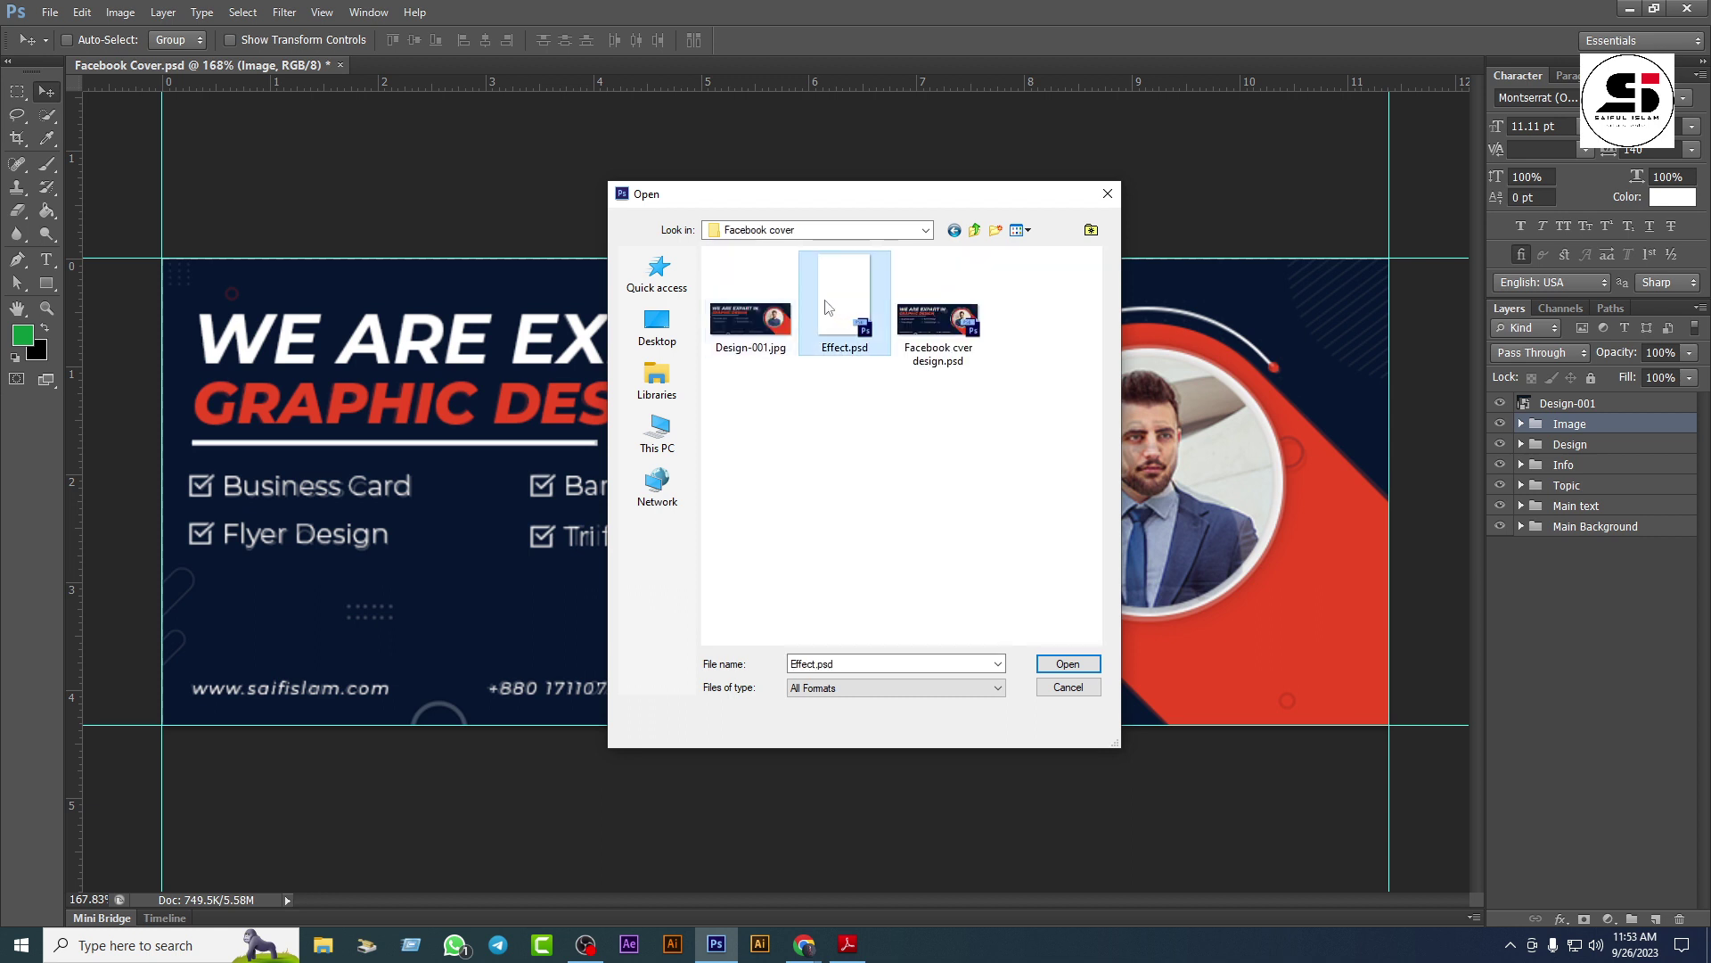
click(1051, 664)
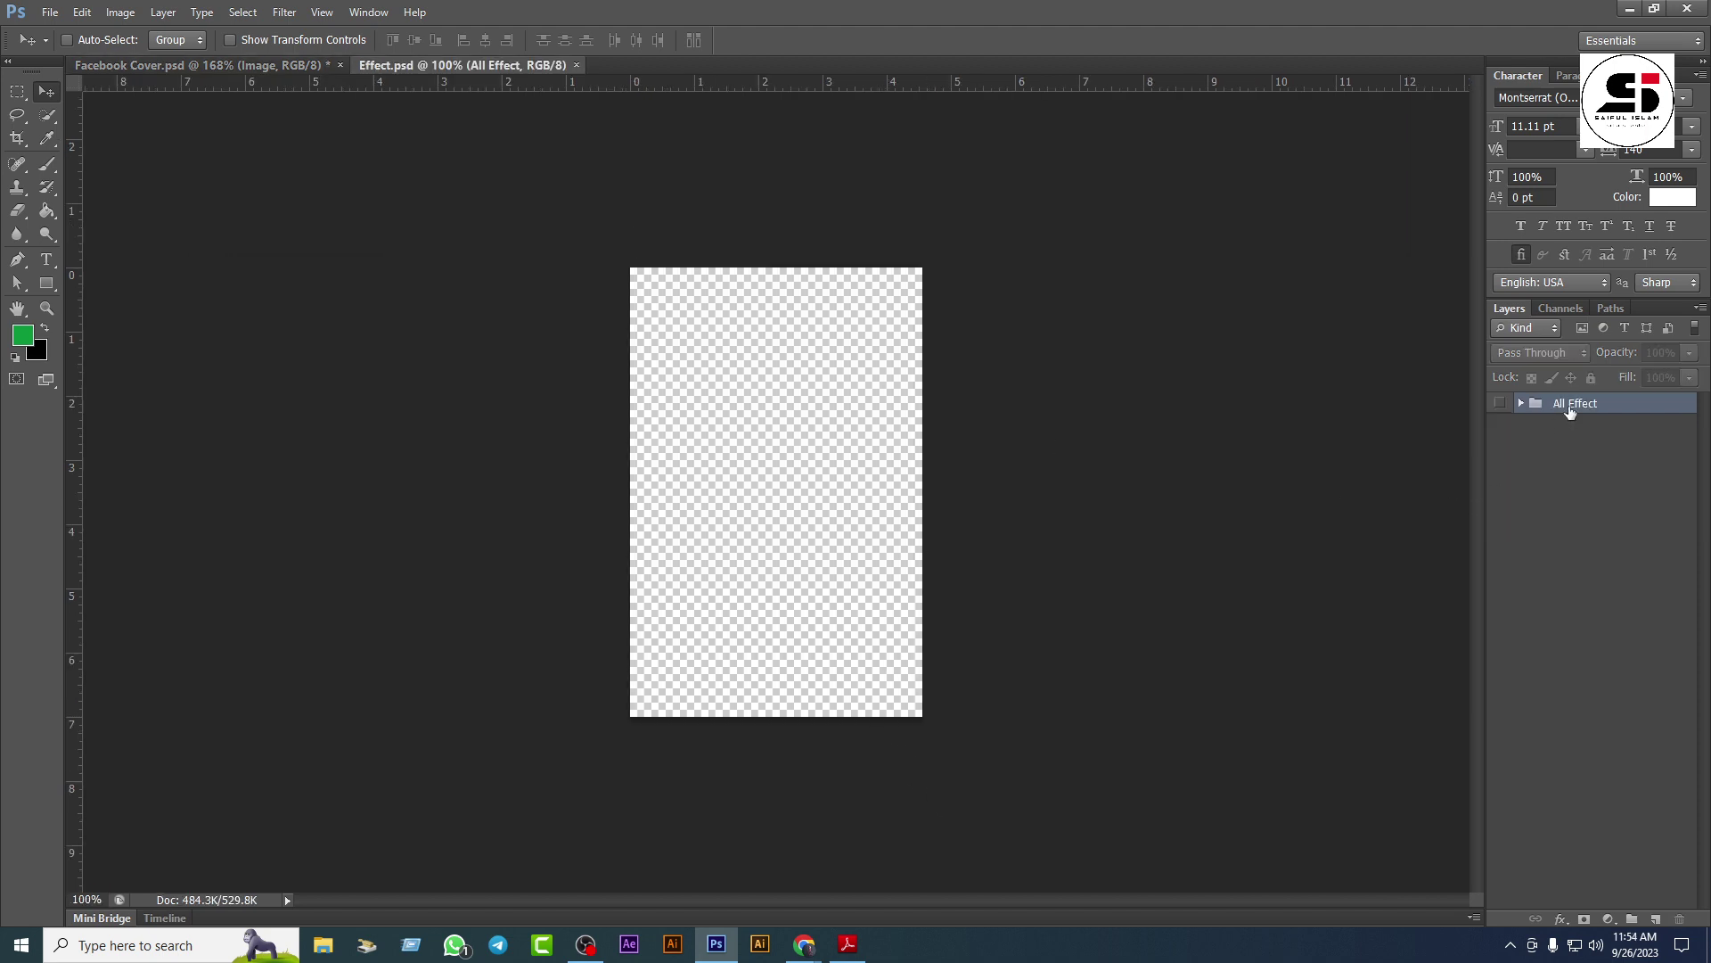
Step: Drag the All Effect group from Effect.psd onto the Facebook Cover document
click(1498, 404)
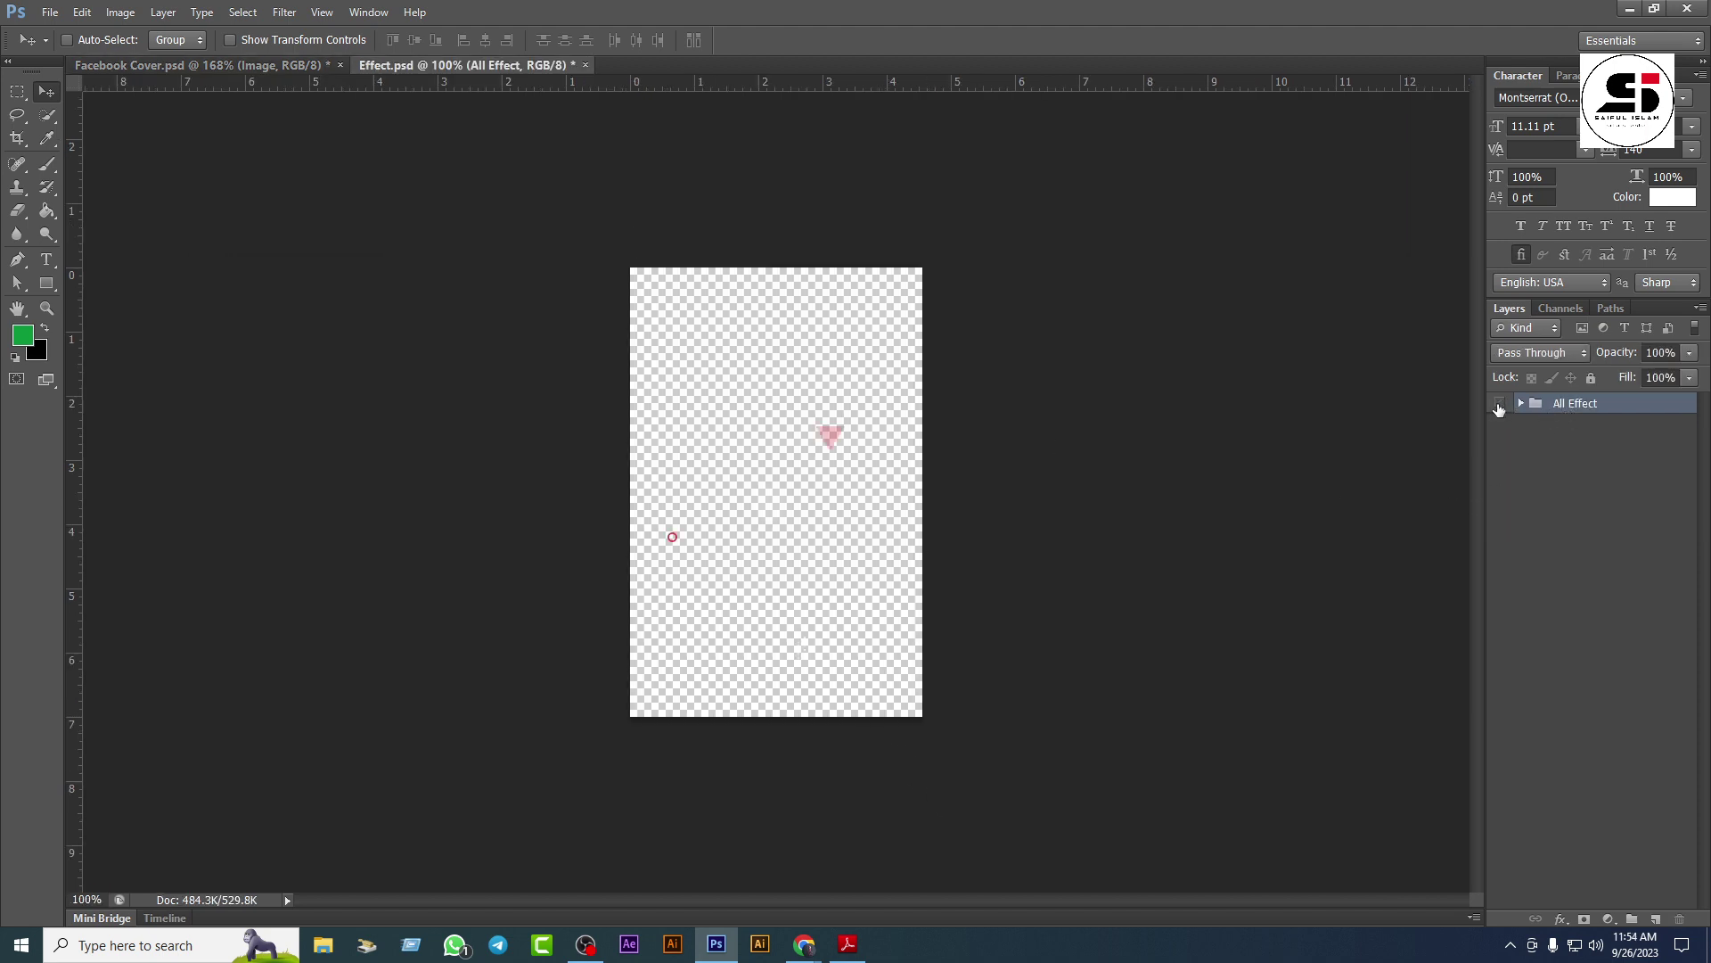
click(1498, 405)
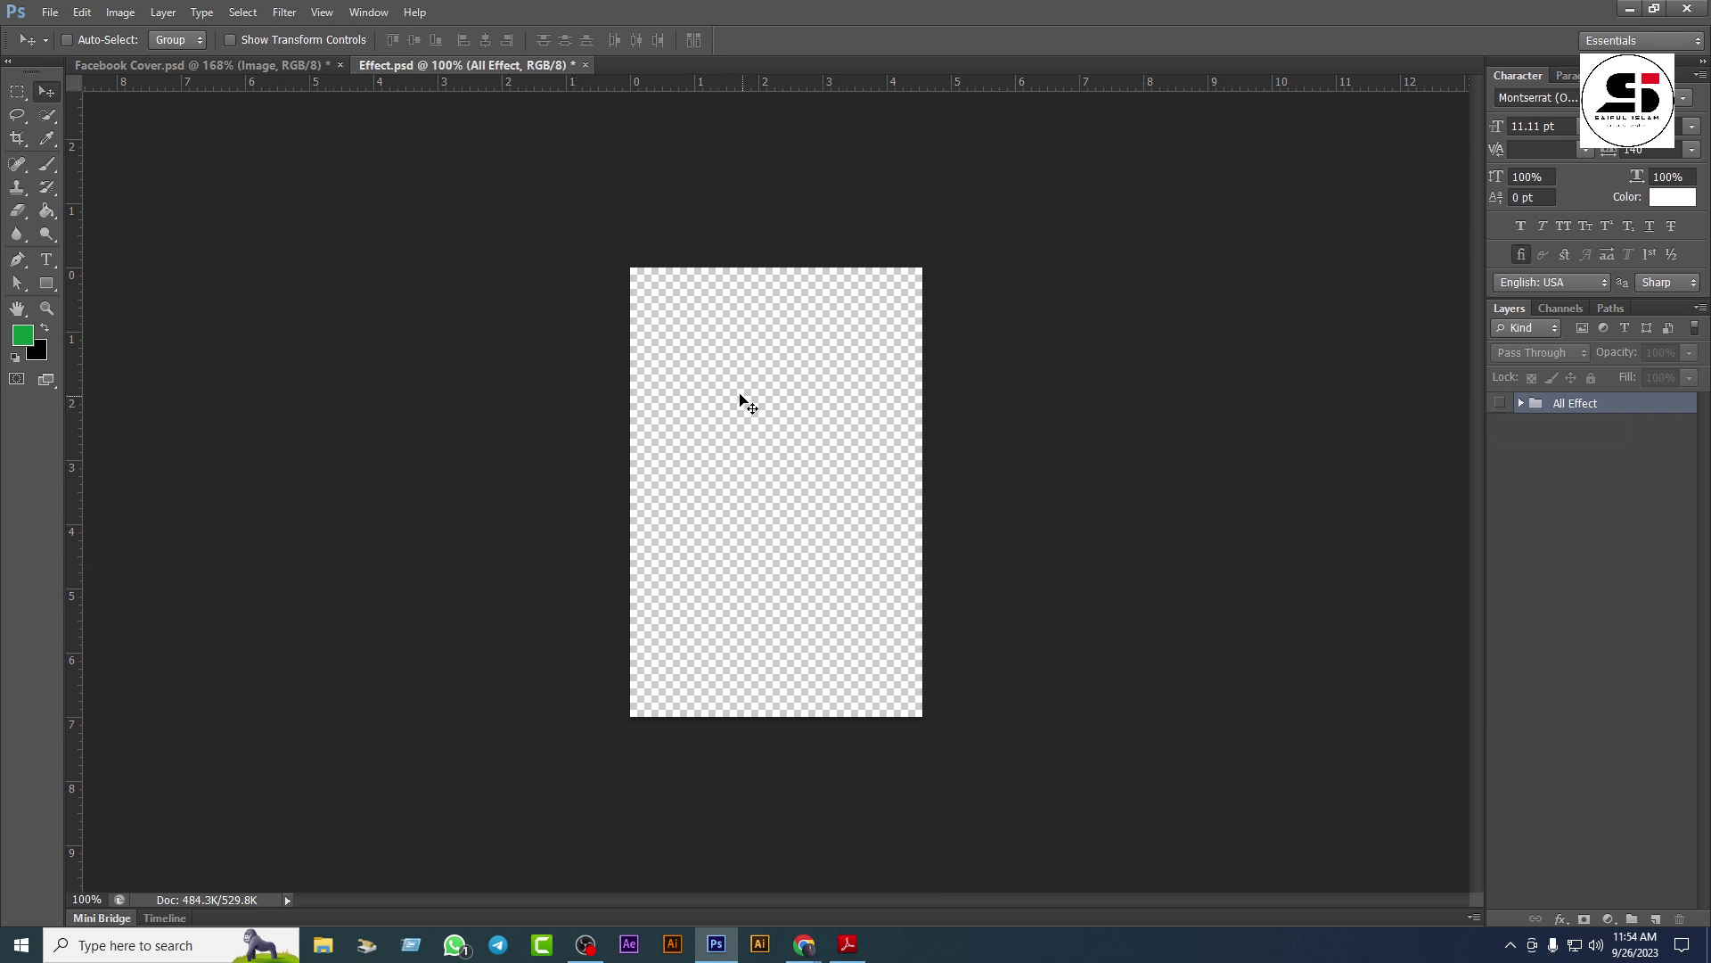
drag(740, 399, 912, 504)
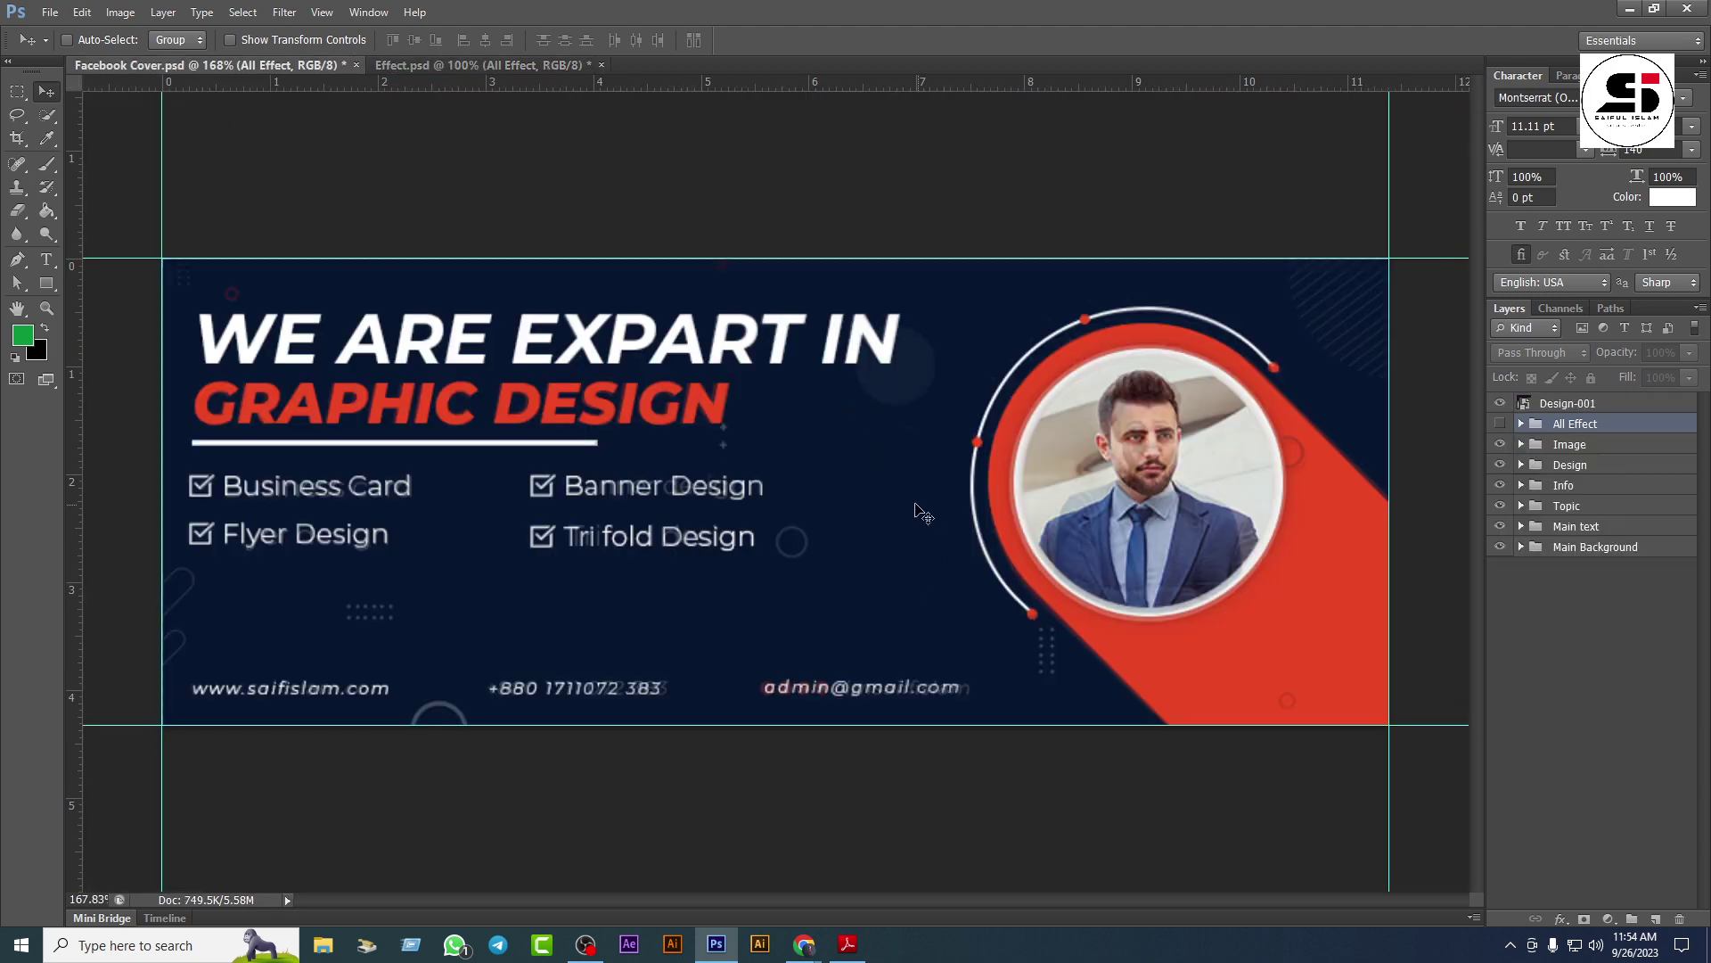
click(510, 67)
drag(558, 258, 231, 64)
Step: Delete the stray hidden All Effect group and tile the two documents side by side
key(Delete)
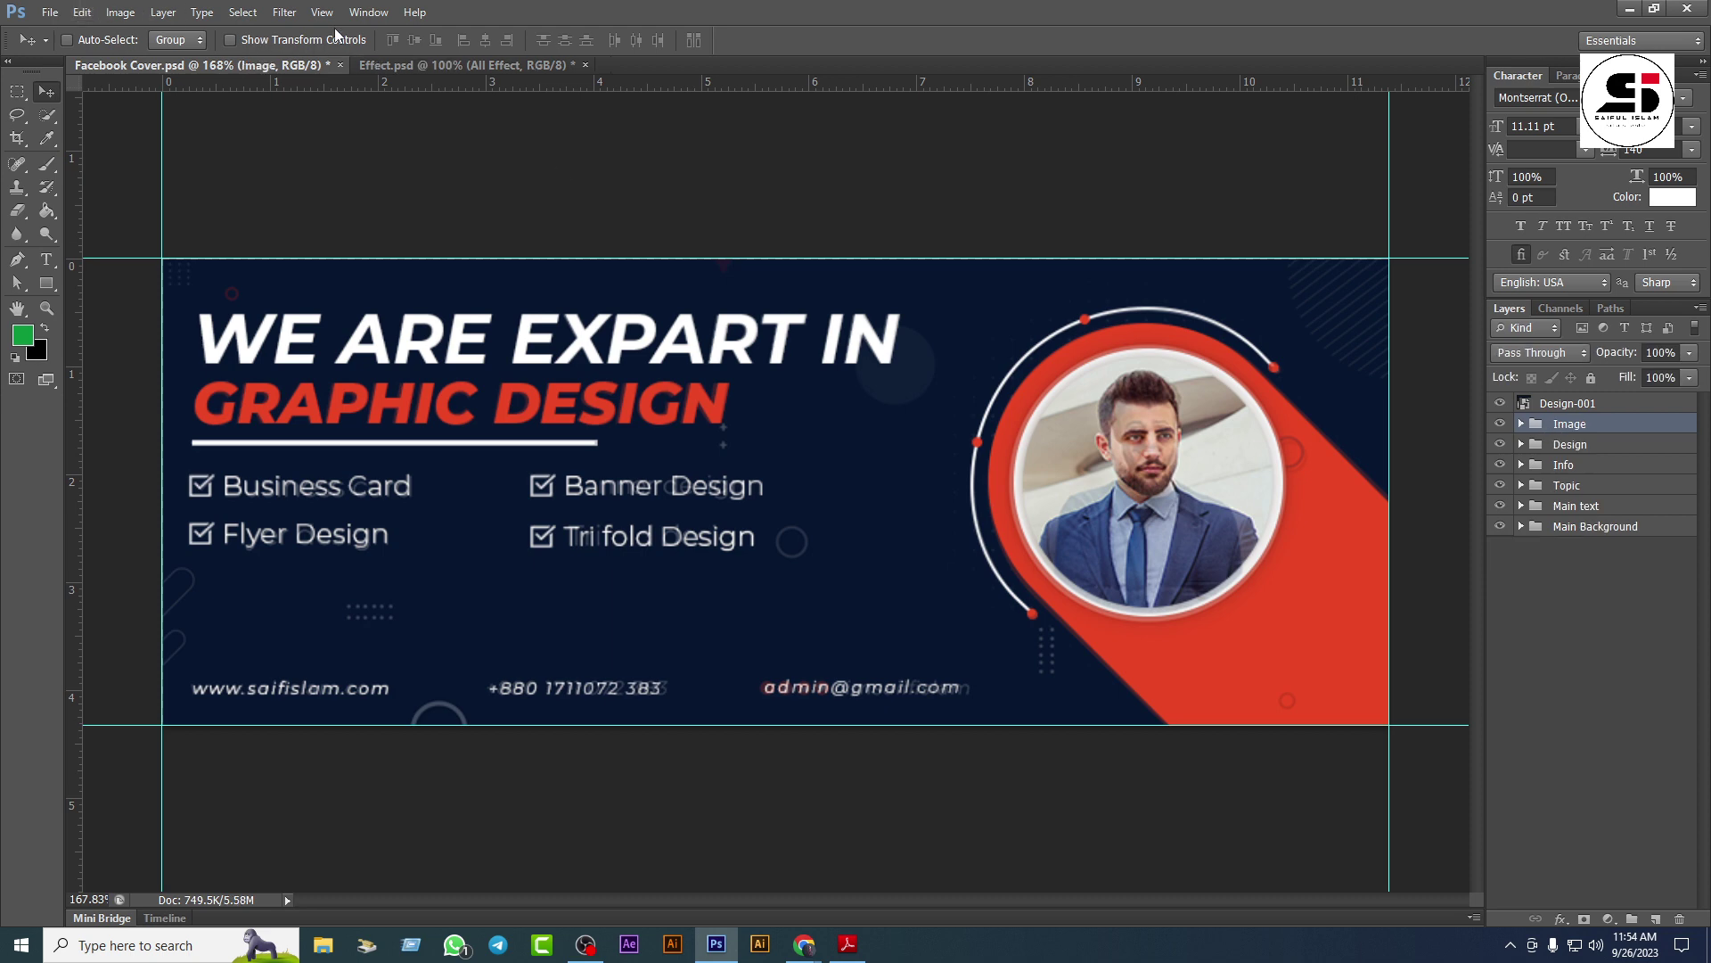
click(375, 8)
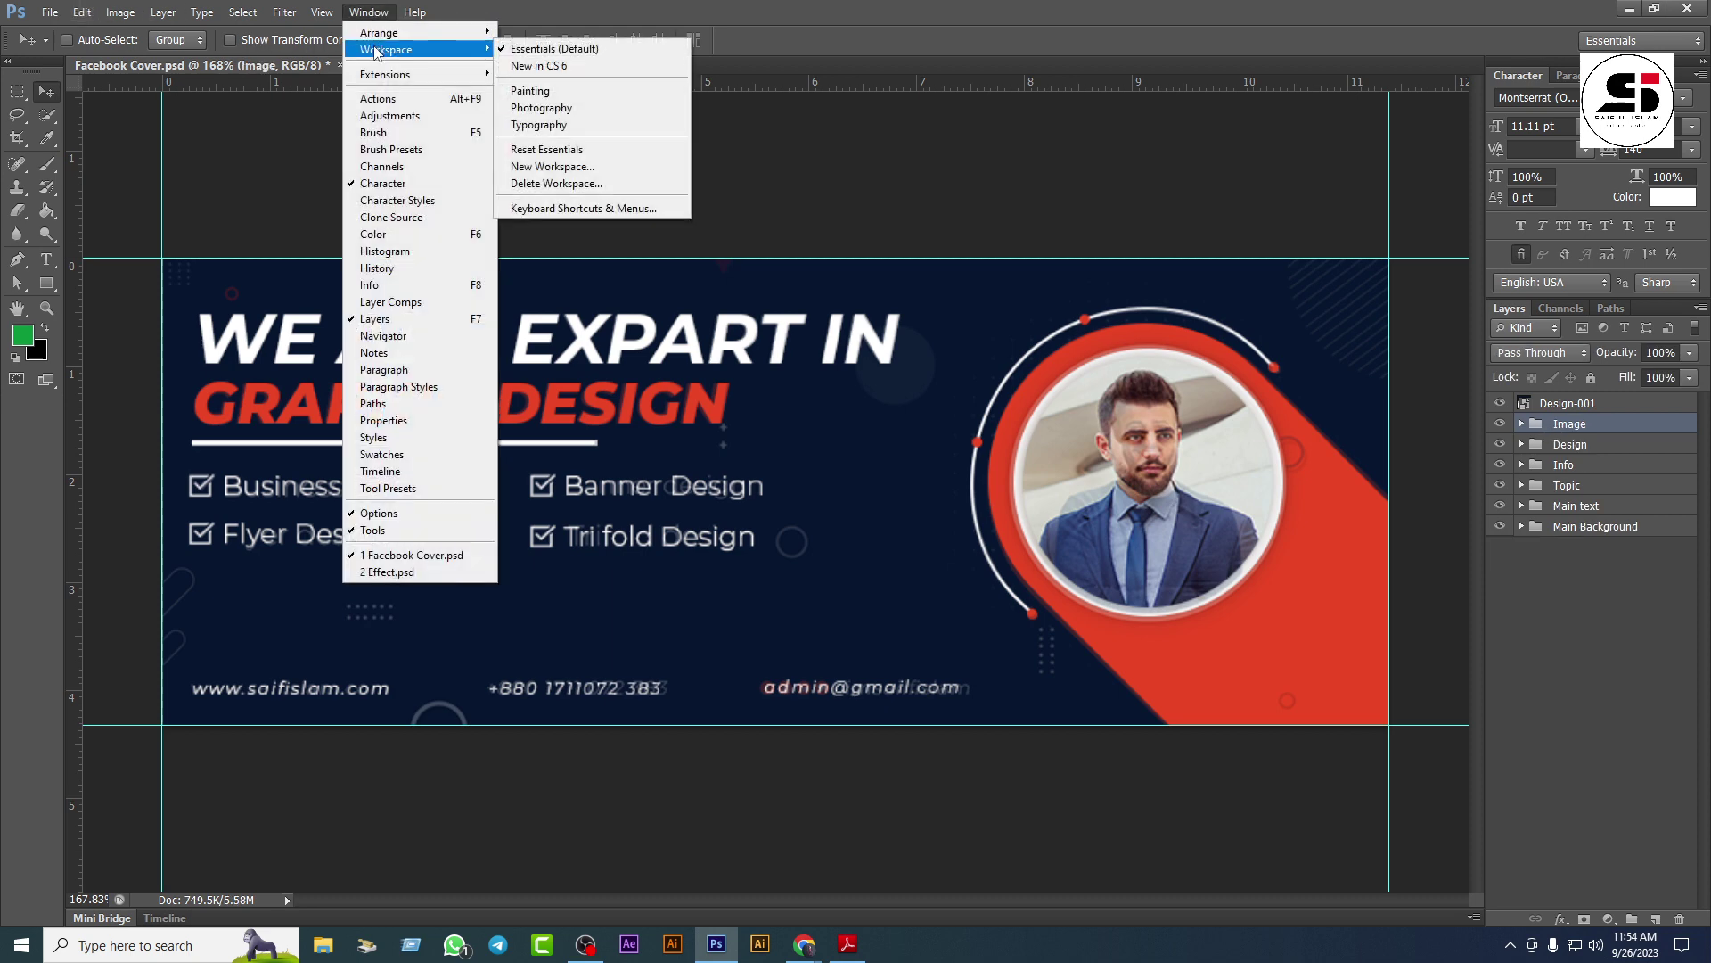
mouse_move(383, 38)
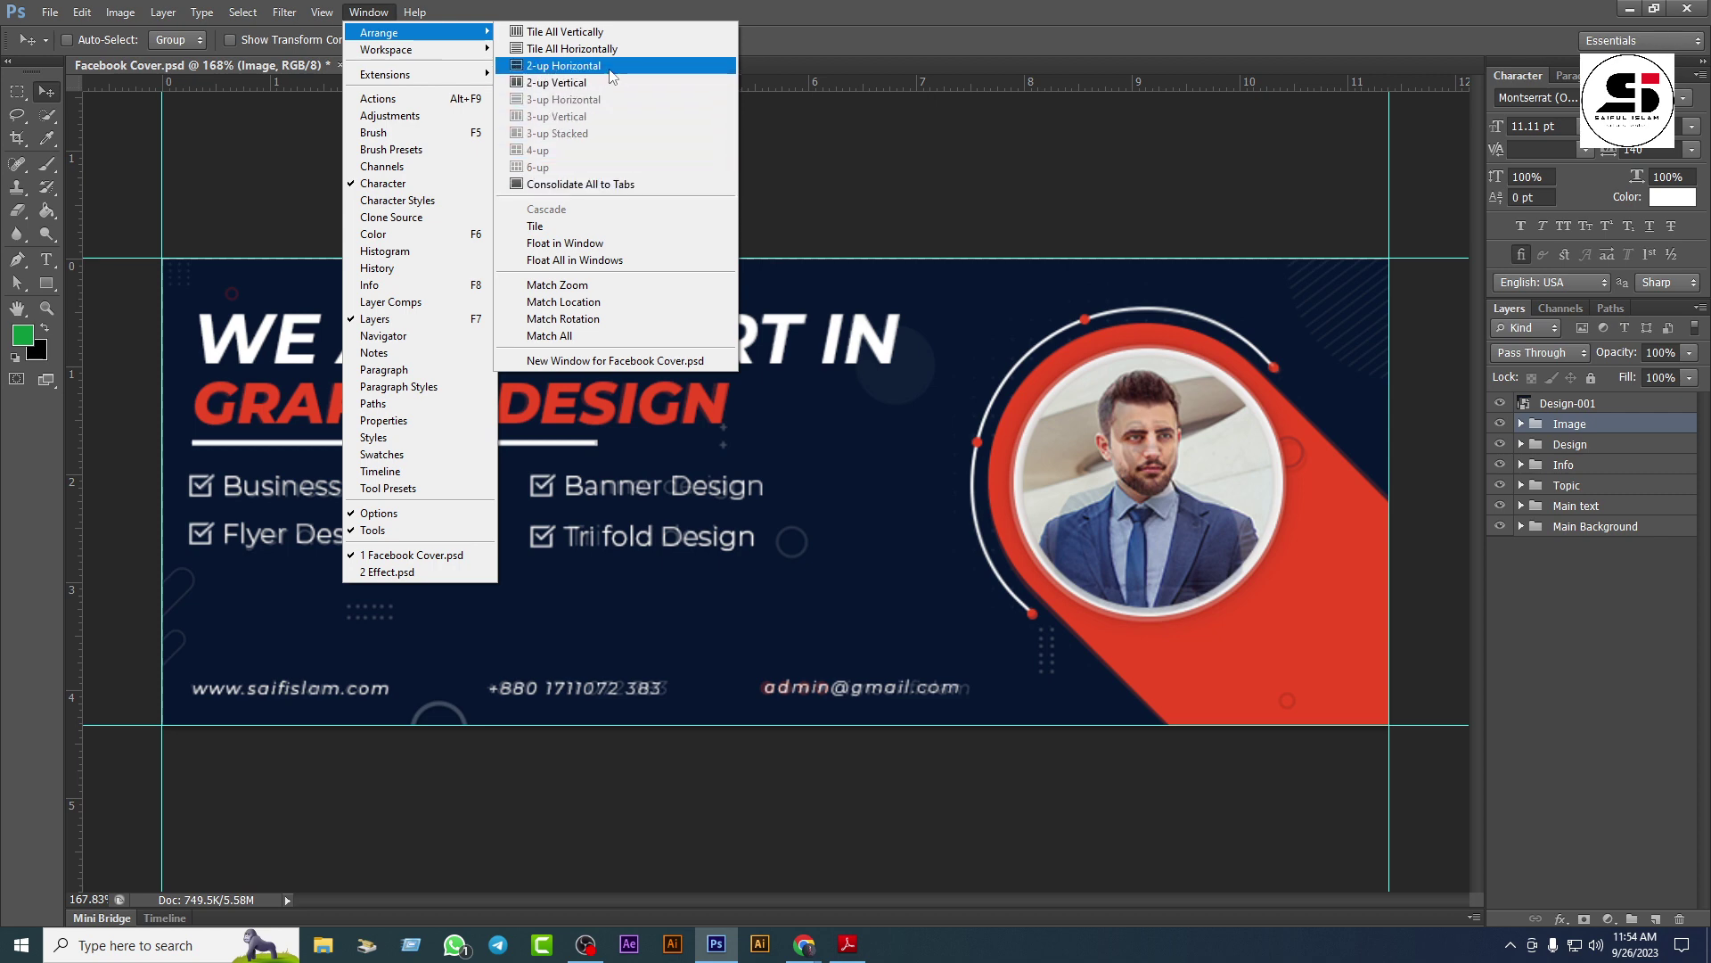
click(559, 83)
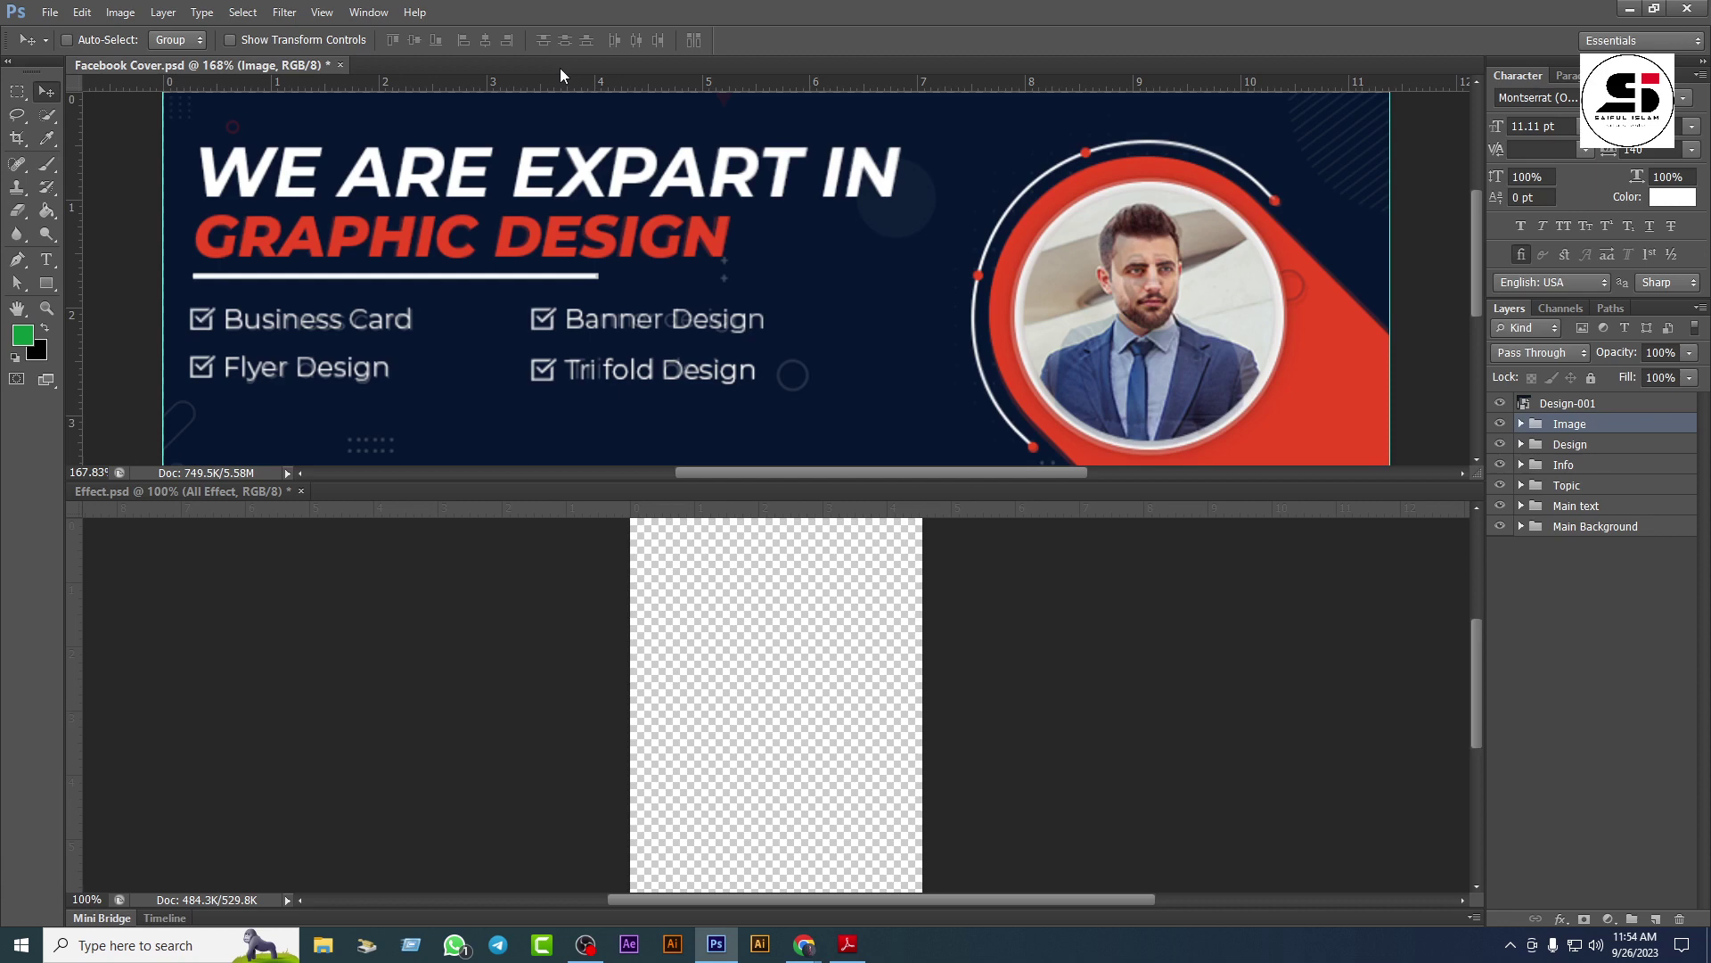
click(367, 13)
mouse_move(384, 32)
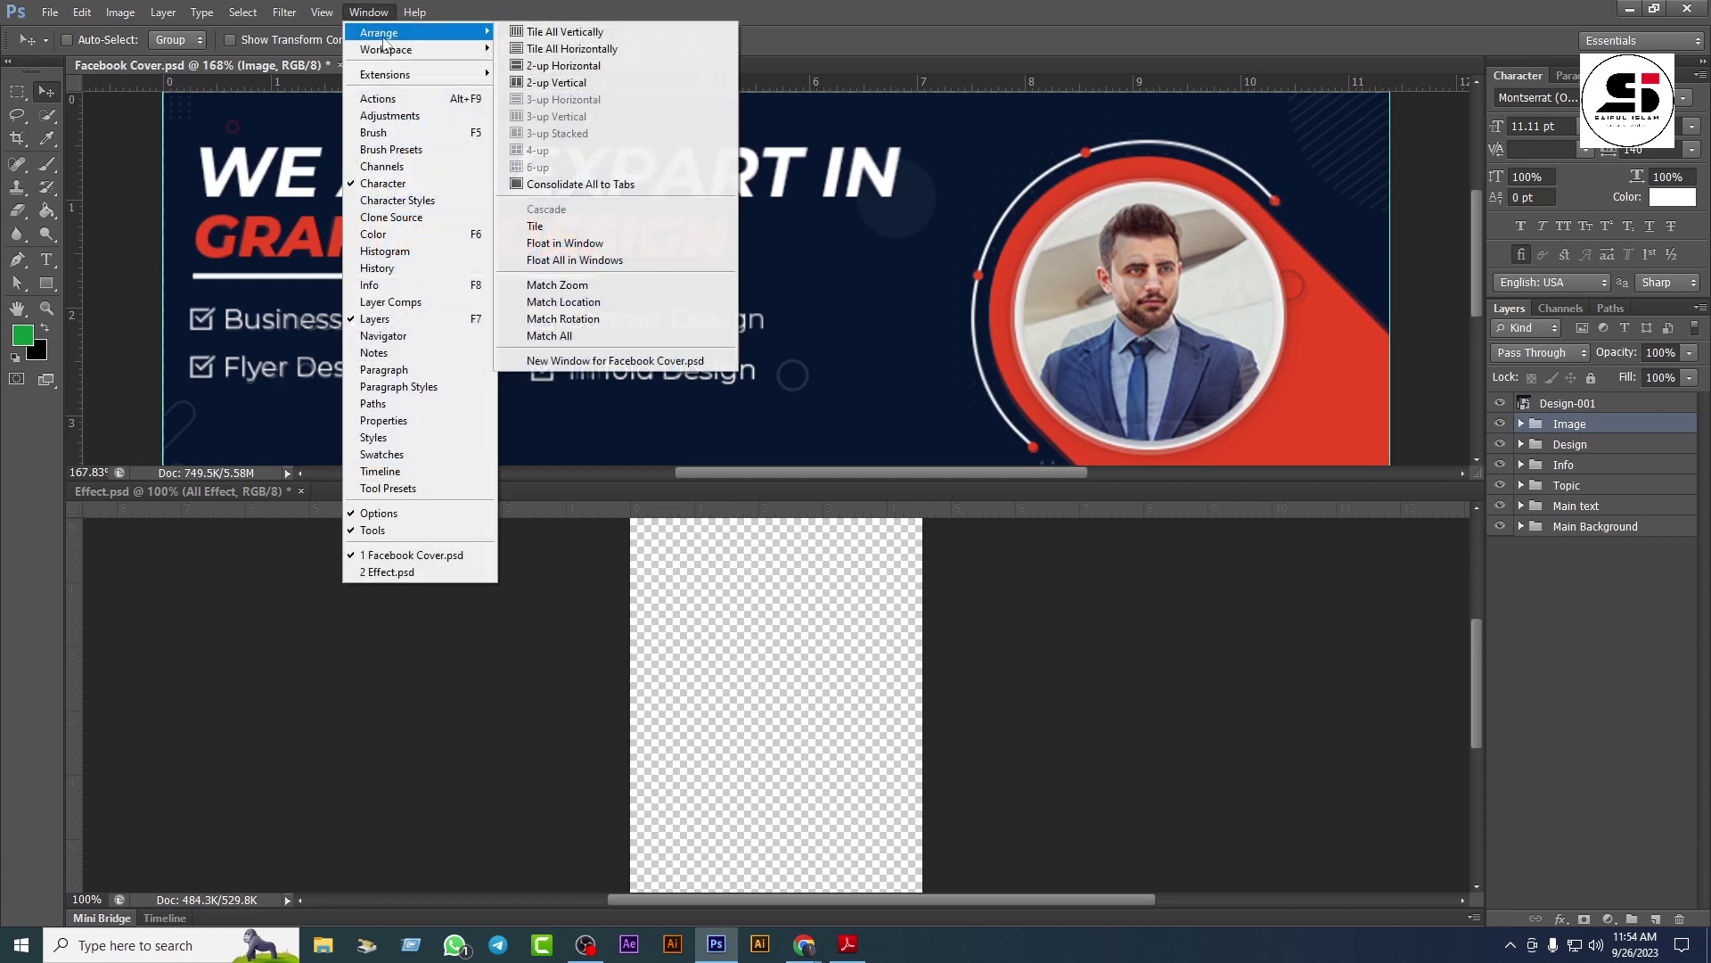
click(547, 83)
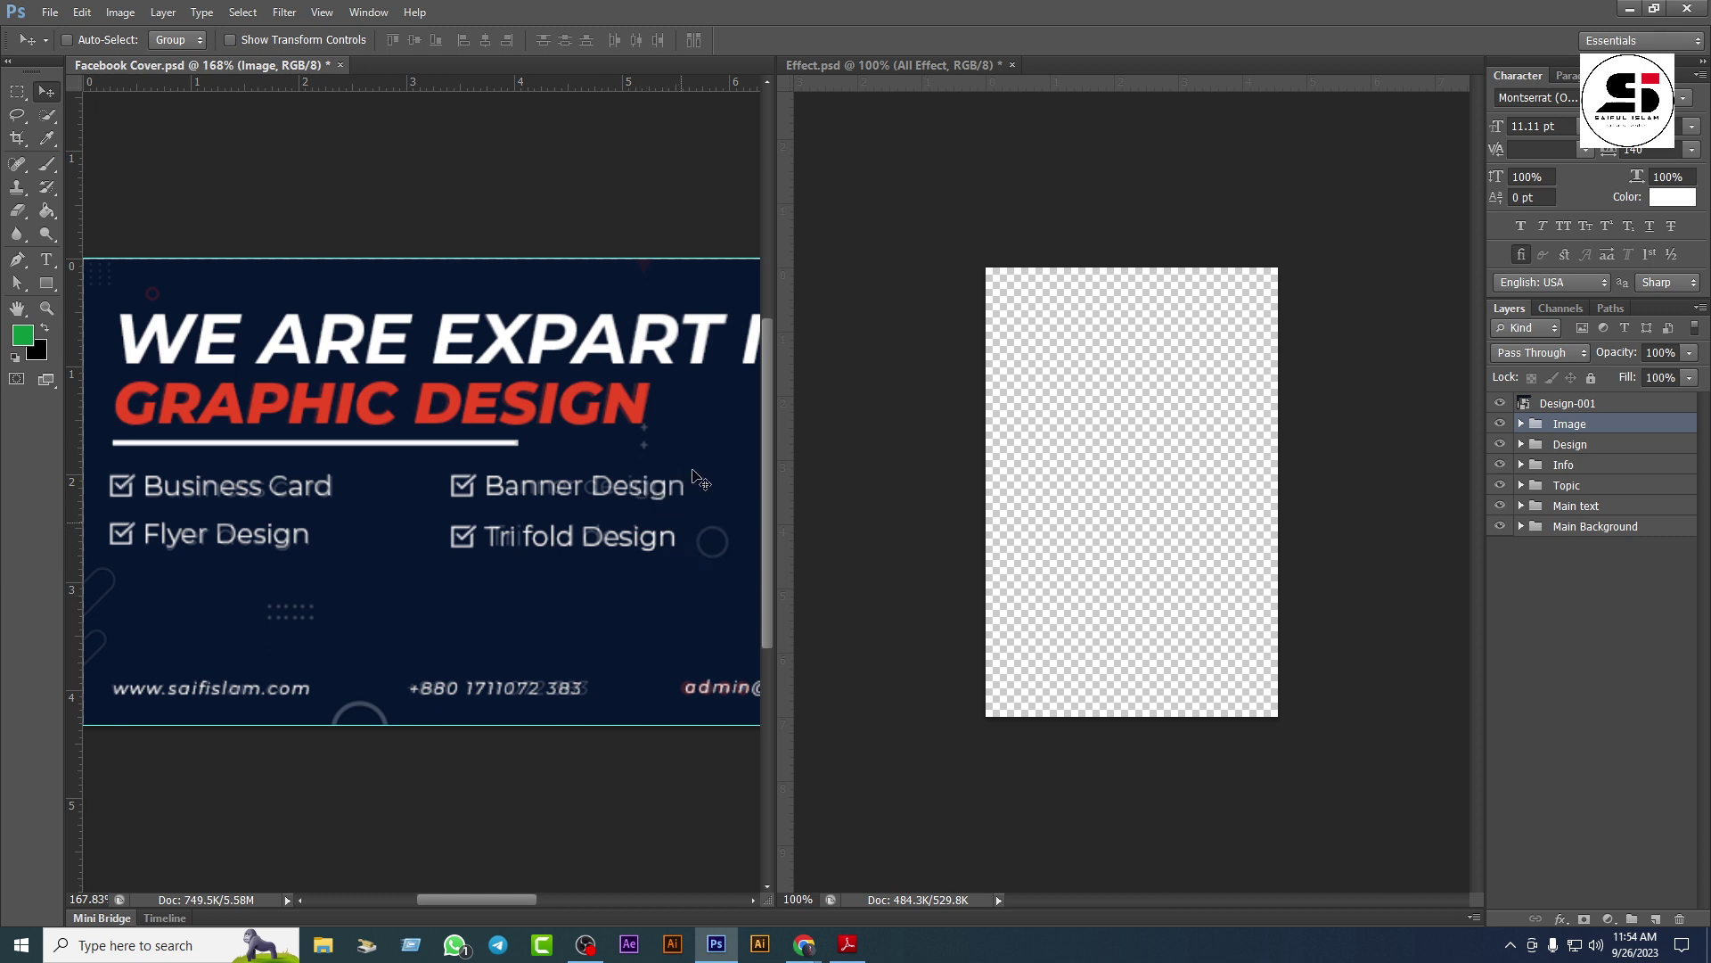
Step: Drag the All Effect group from Effect.psd into Facebook Cover
click(1172, 414)
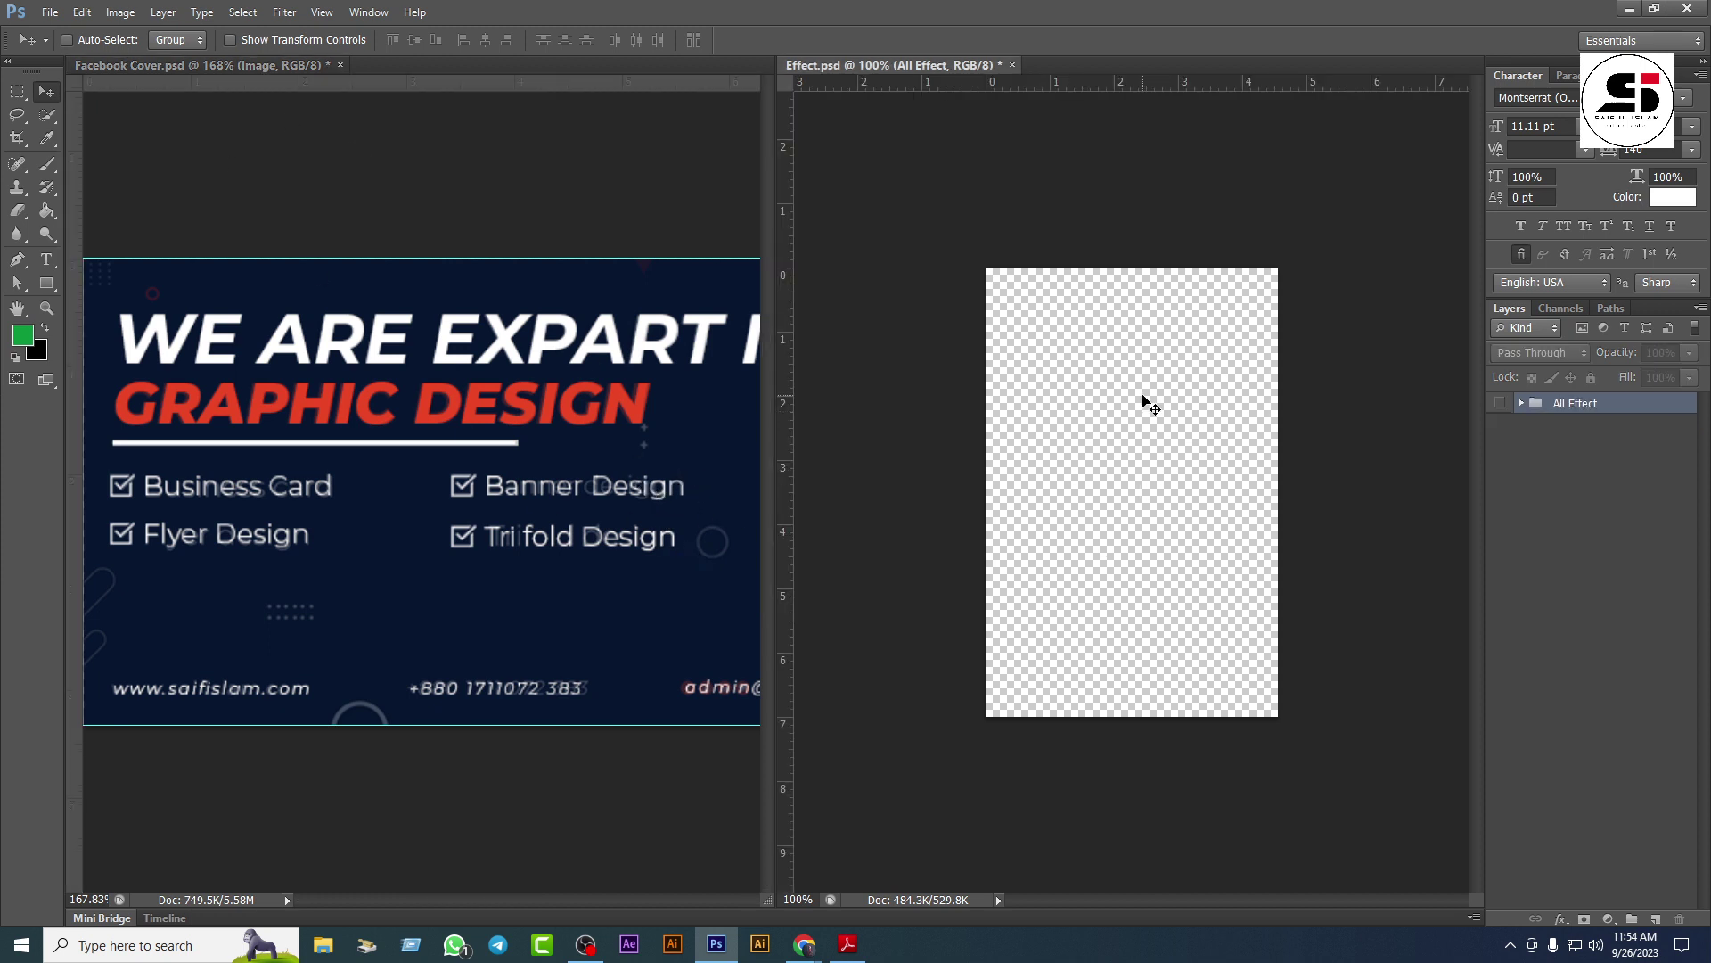
drag(1143, 398, 467, 379)
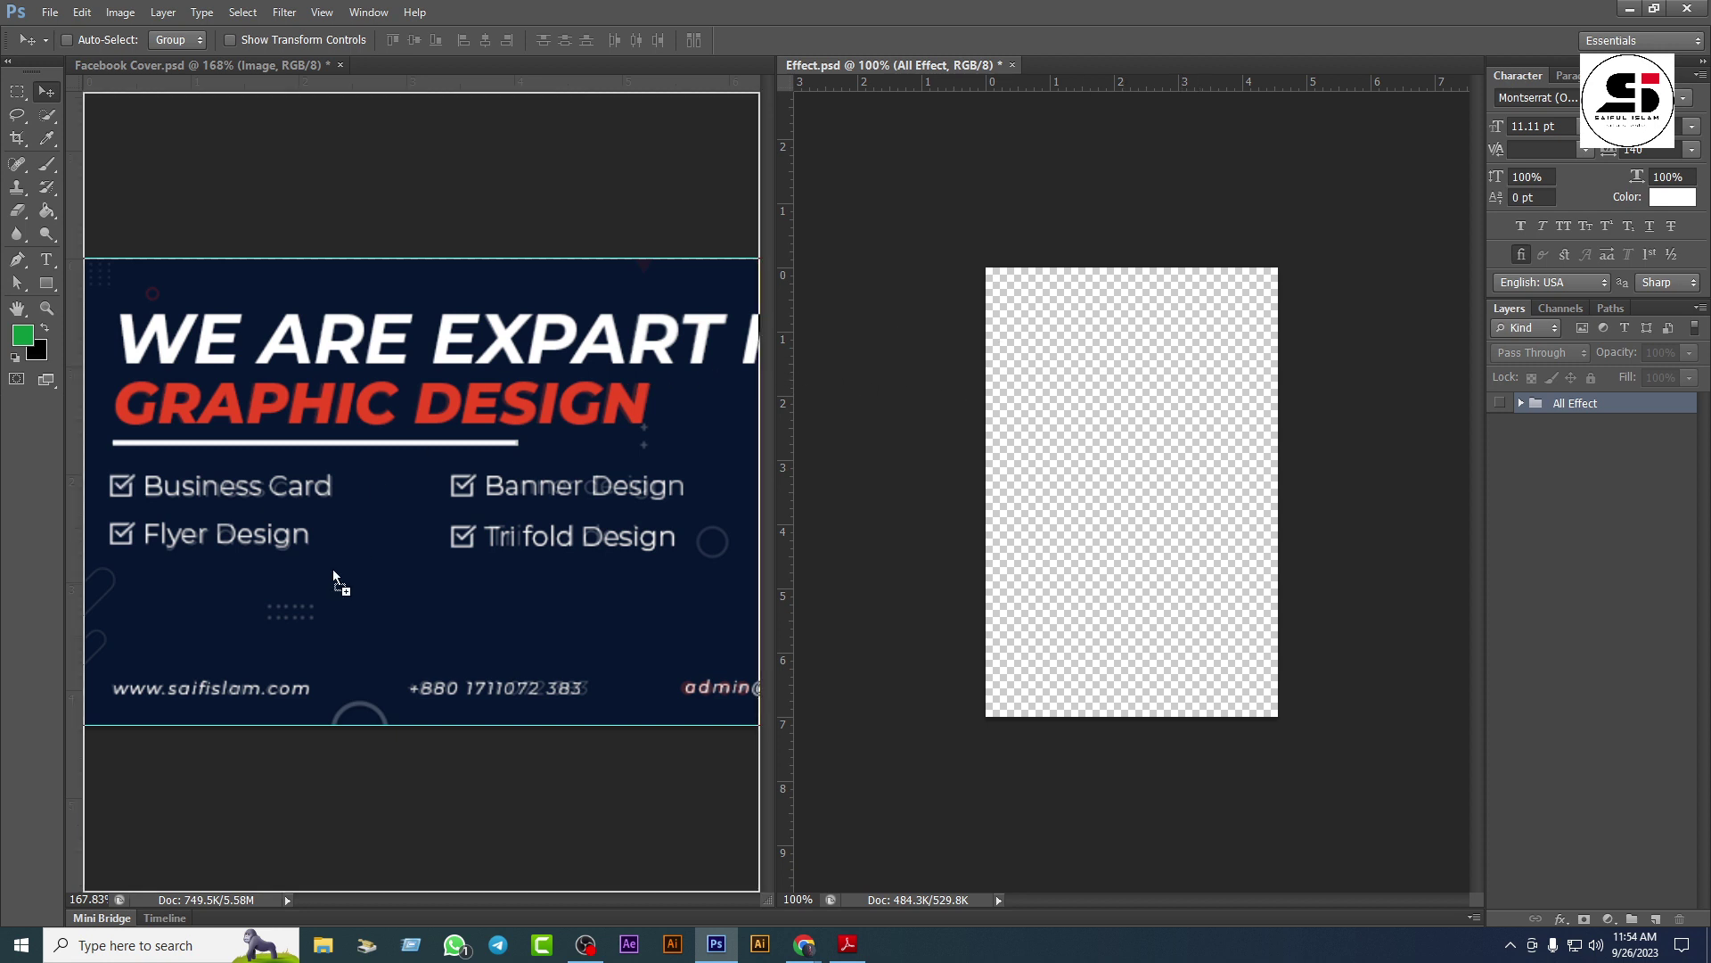
drag(333, 572, 339, 570)
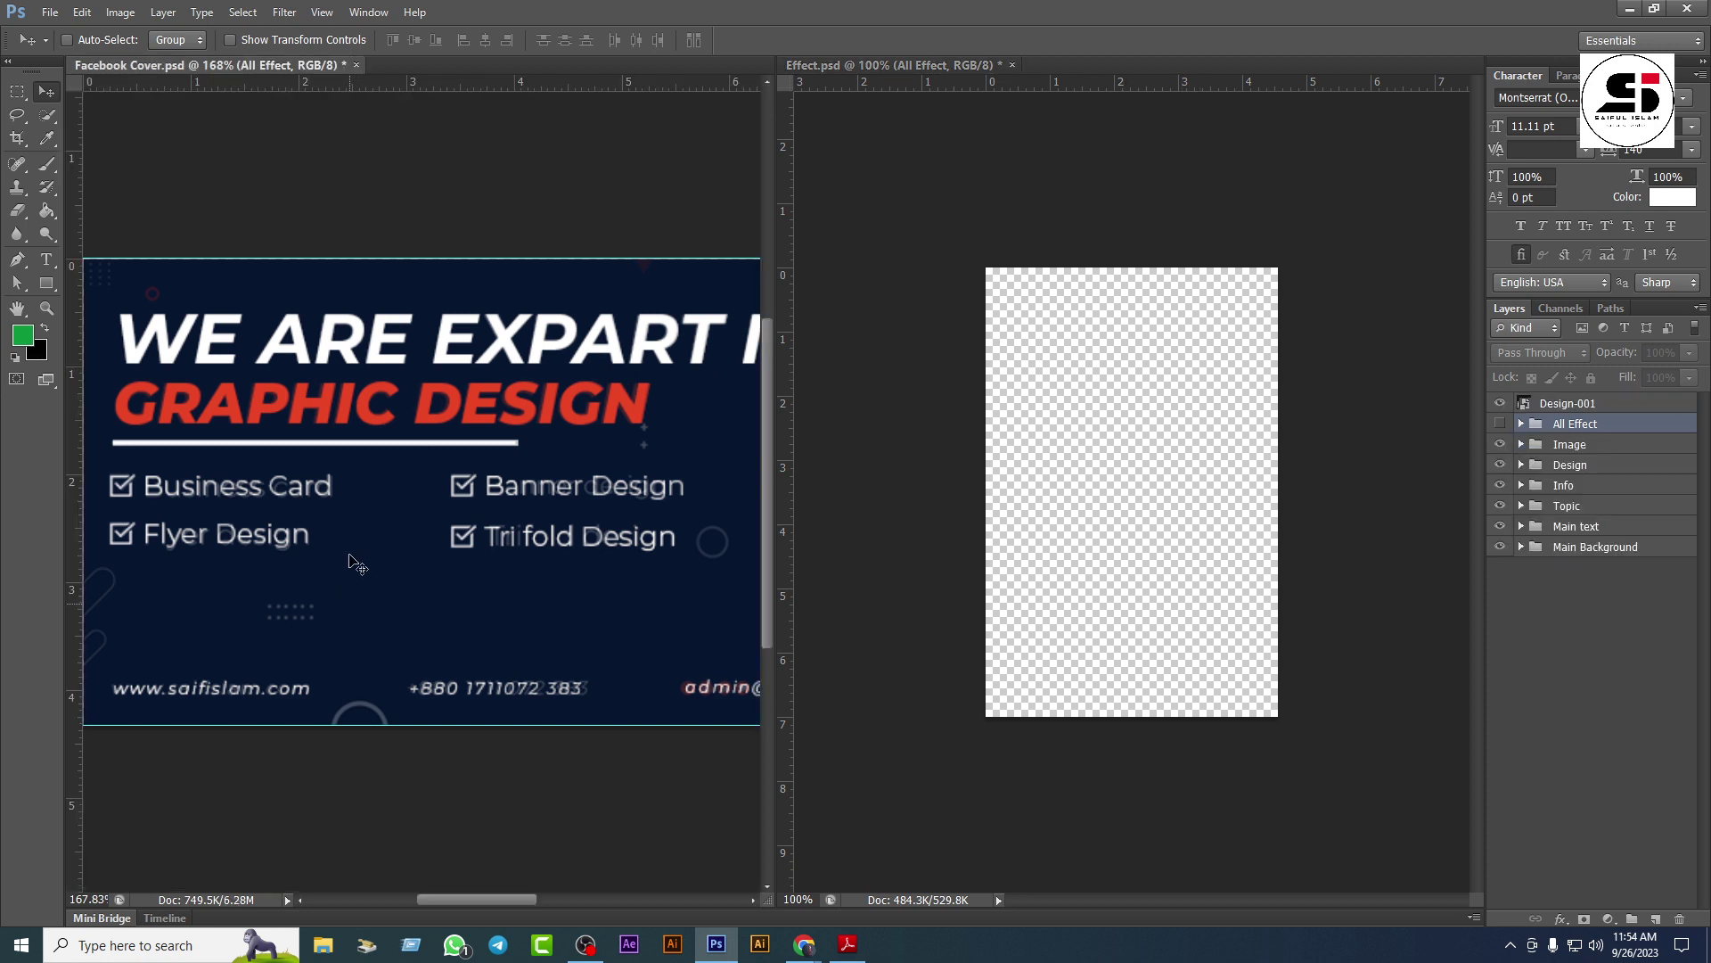
Step: Consolidate all documents to tabs and close Effect.psd without saving
click(368, 12)
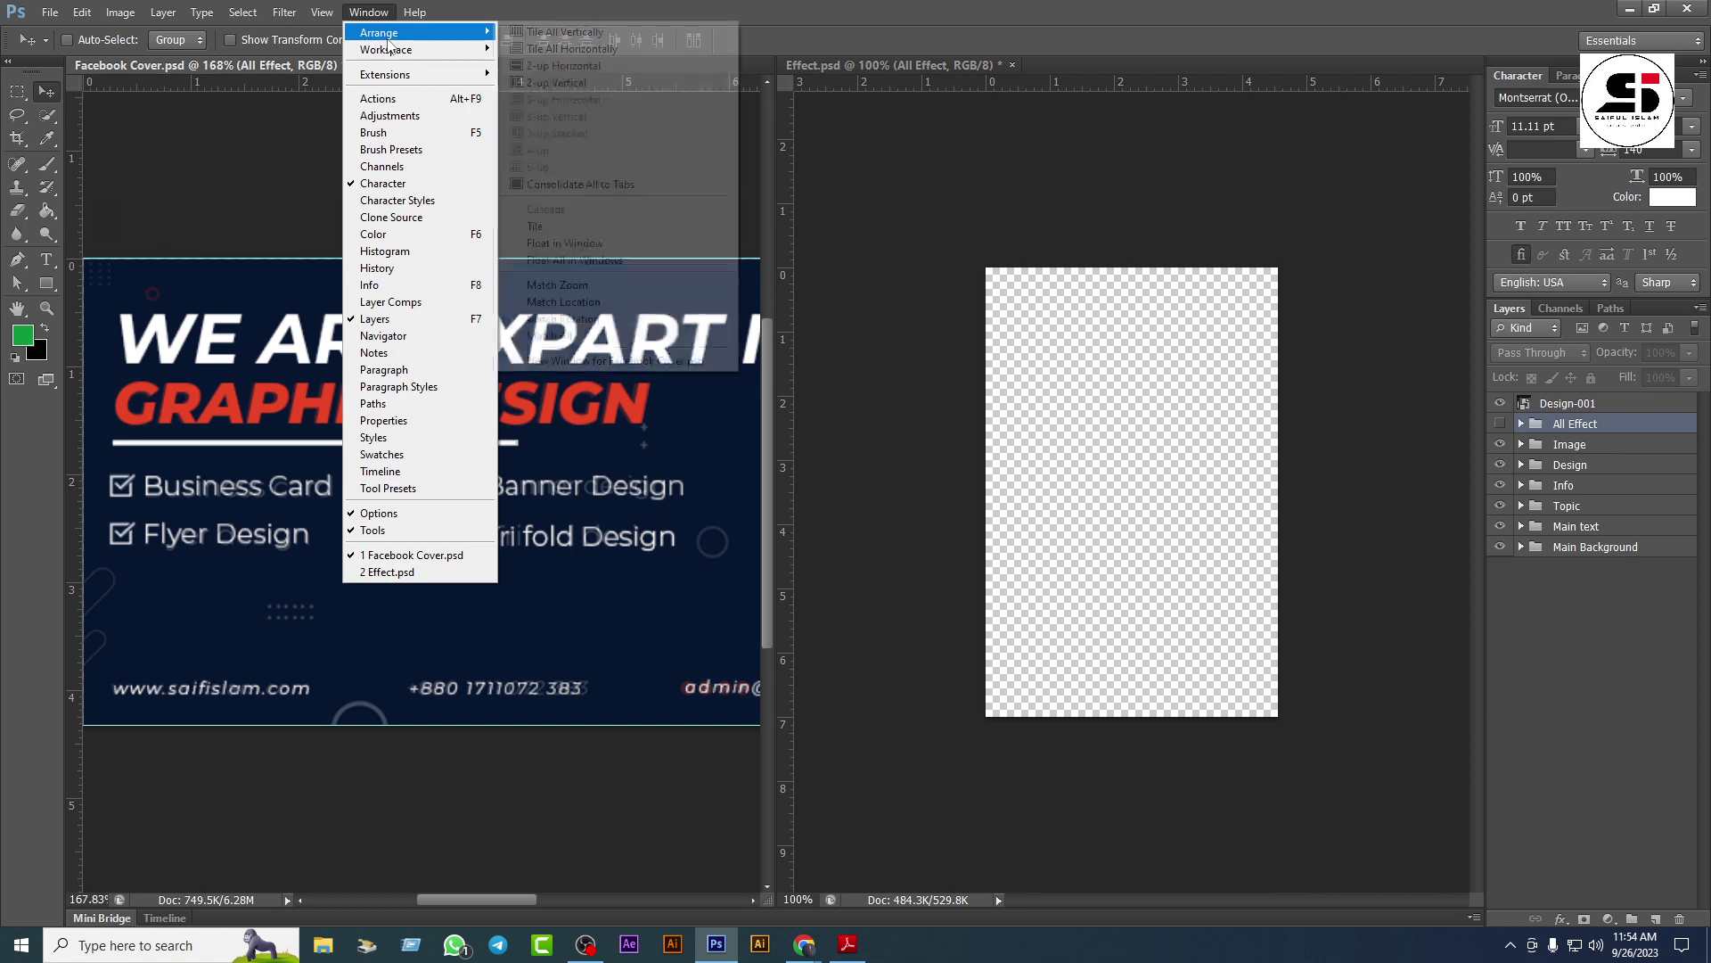
click(570, 185)
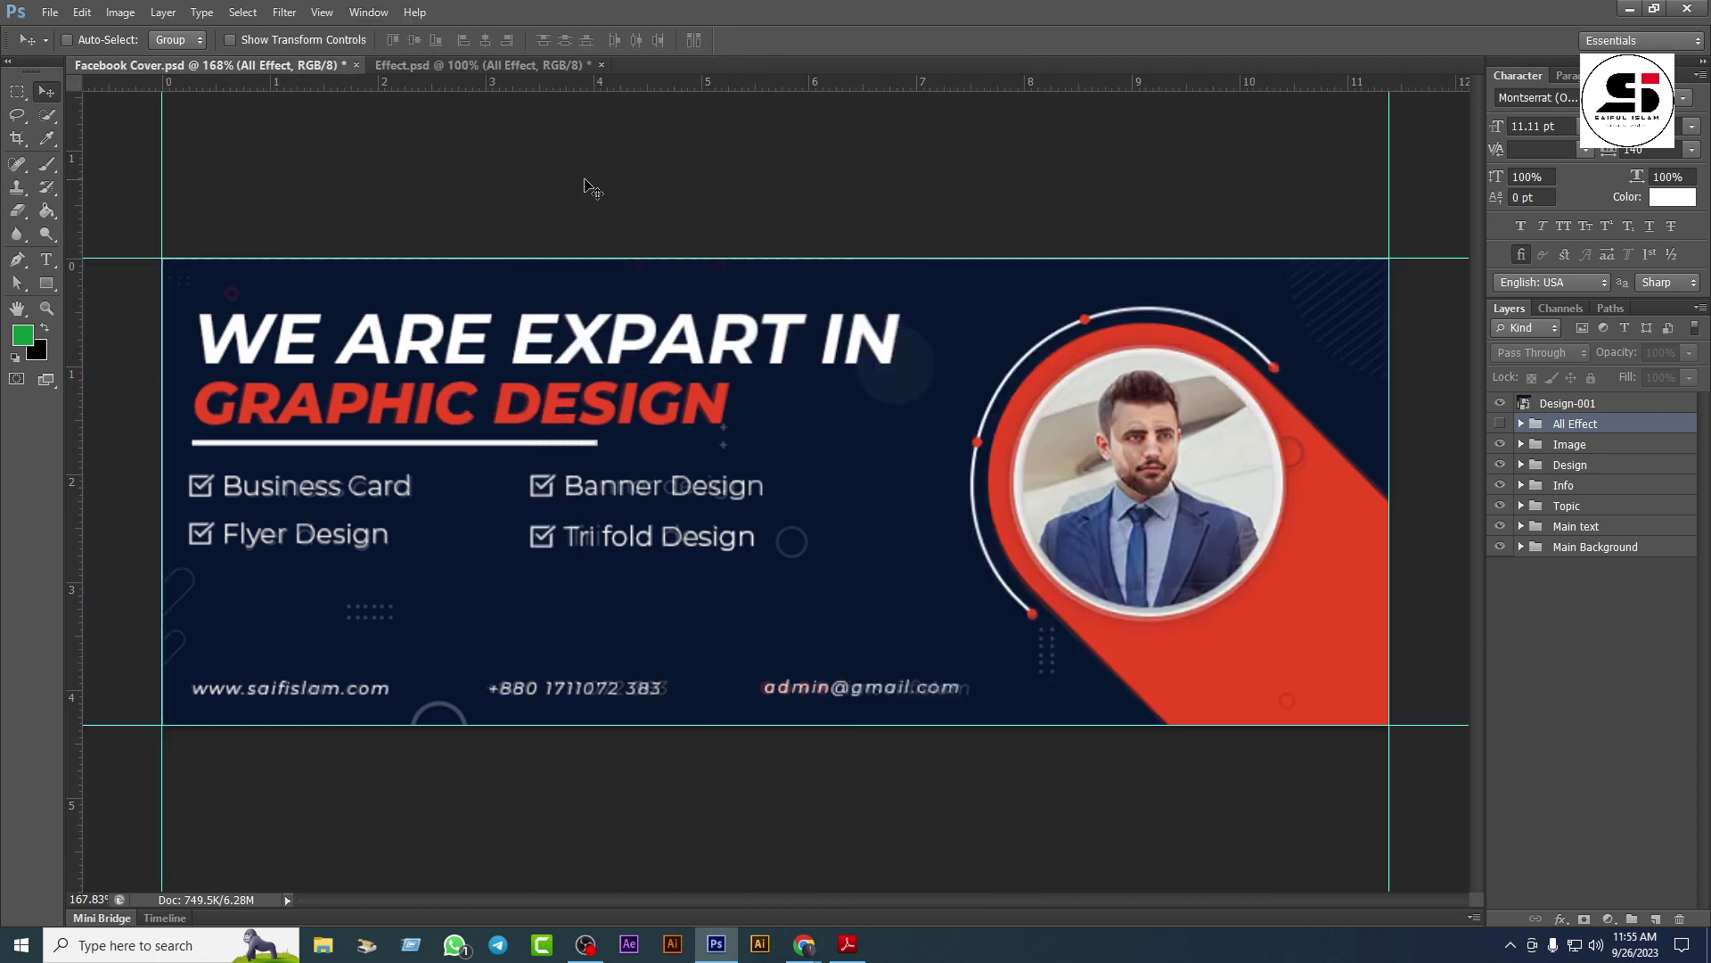
click(512, 64)
click(299, 64)
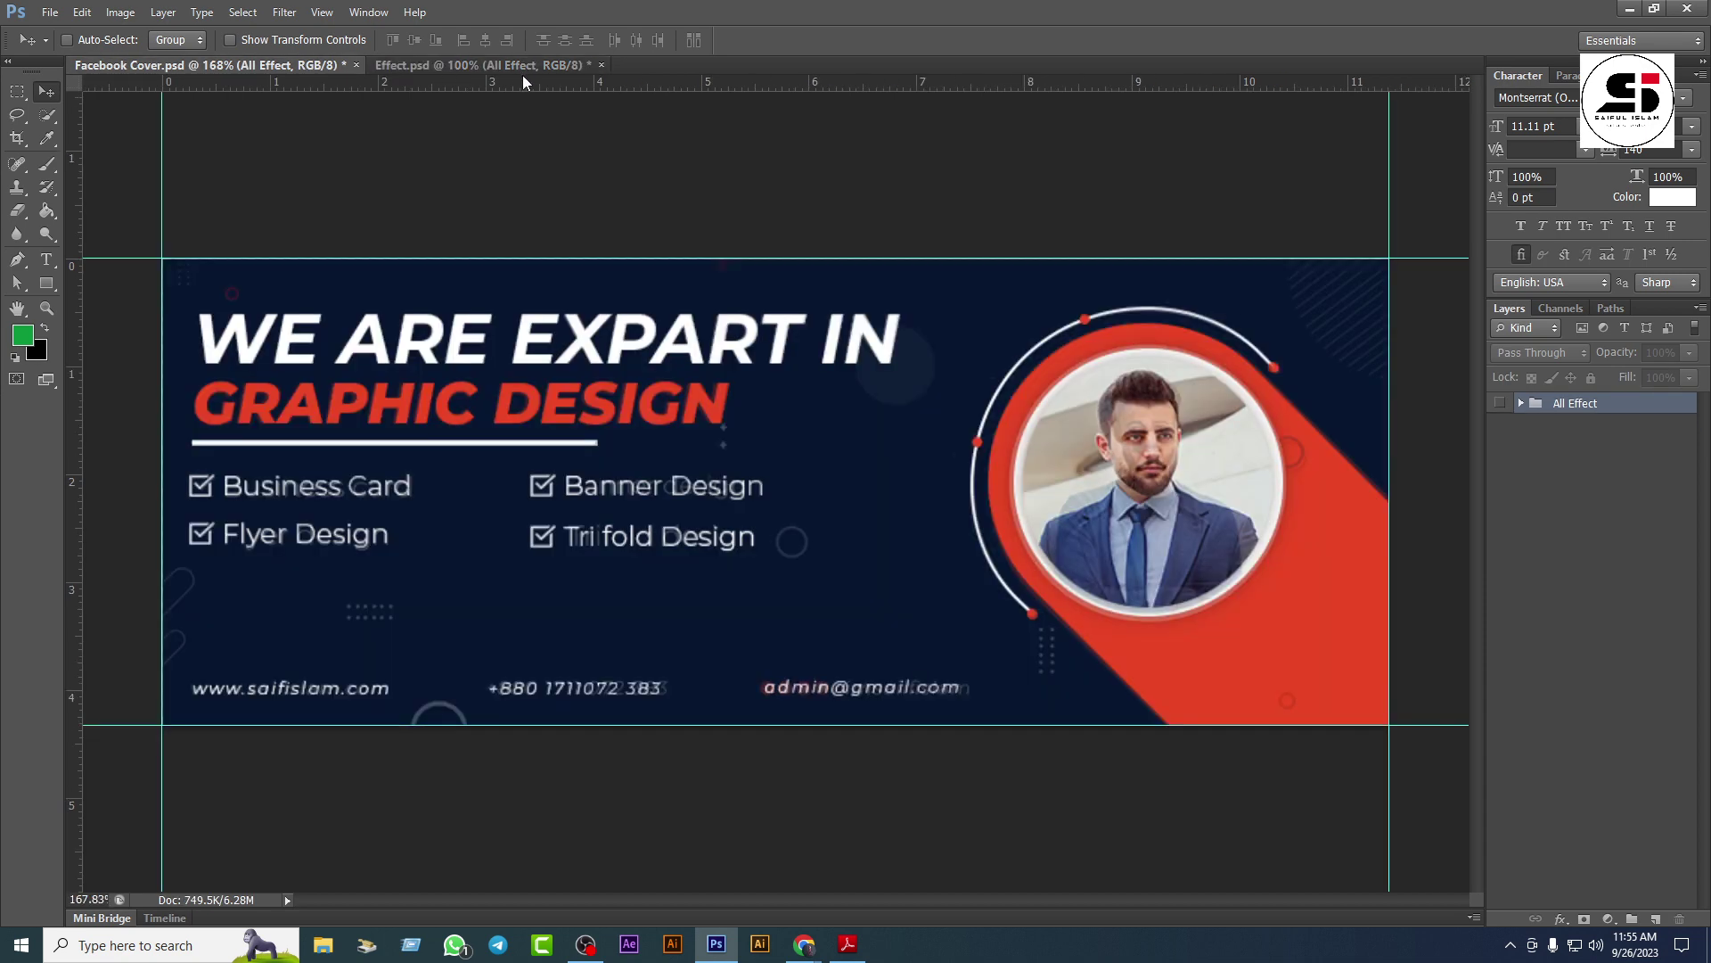
click(601, 65)
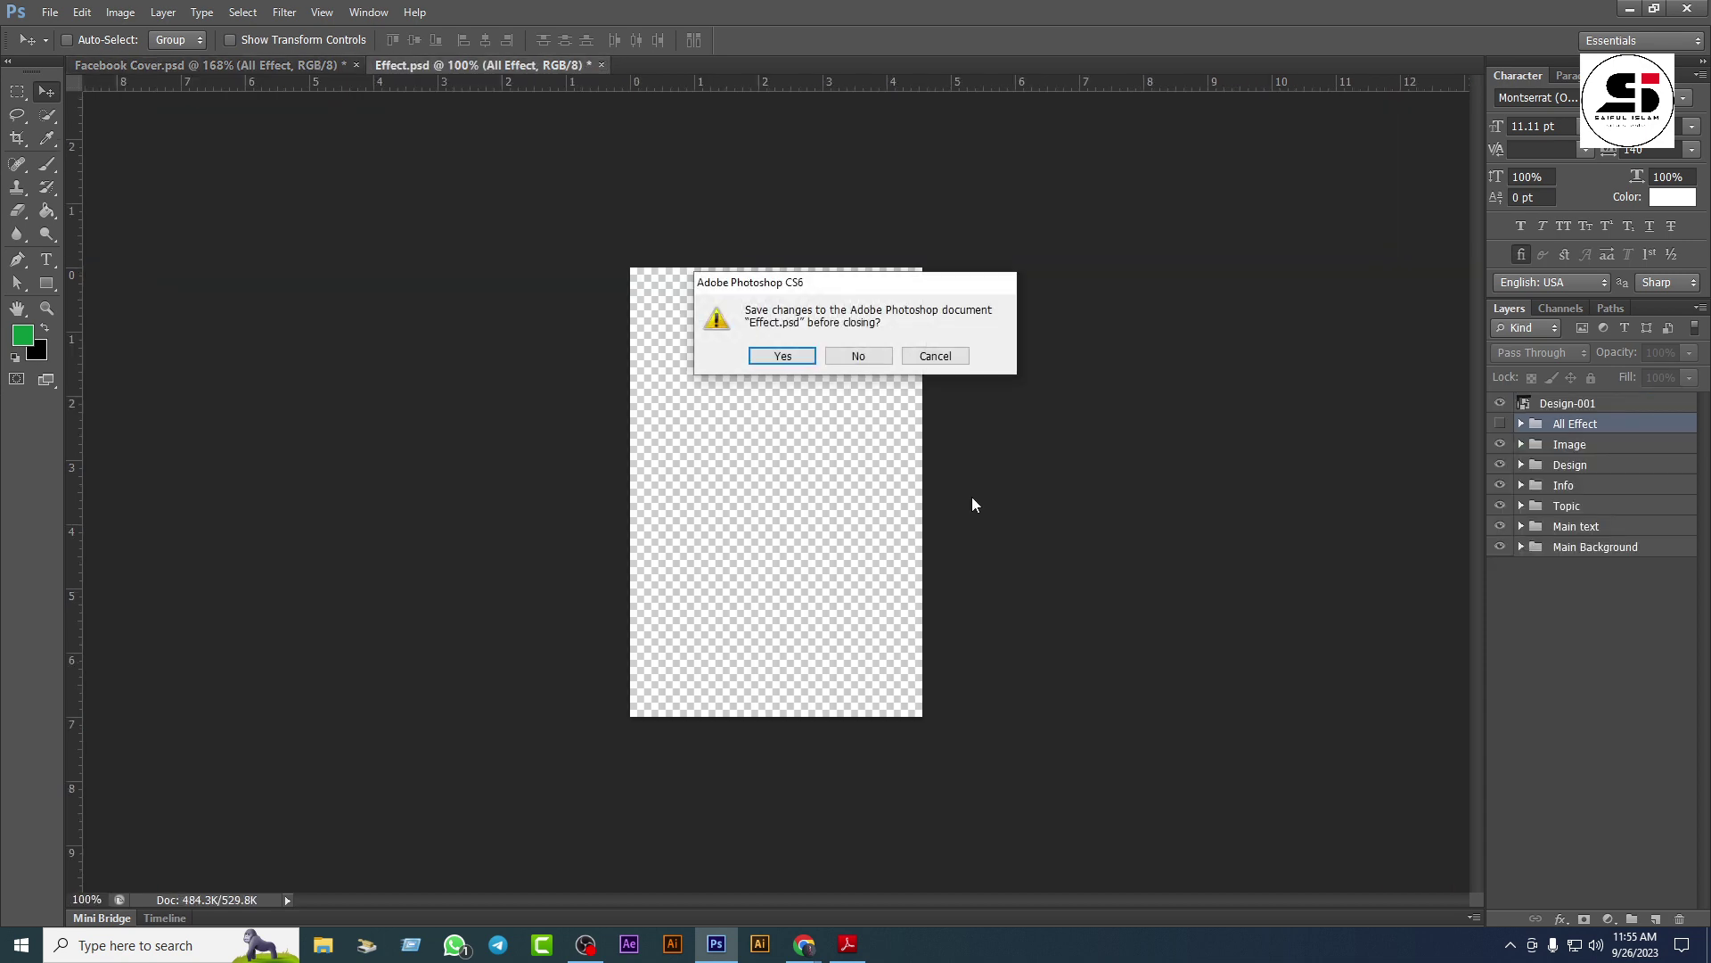
click(873, 356)
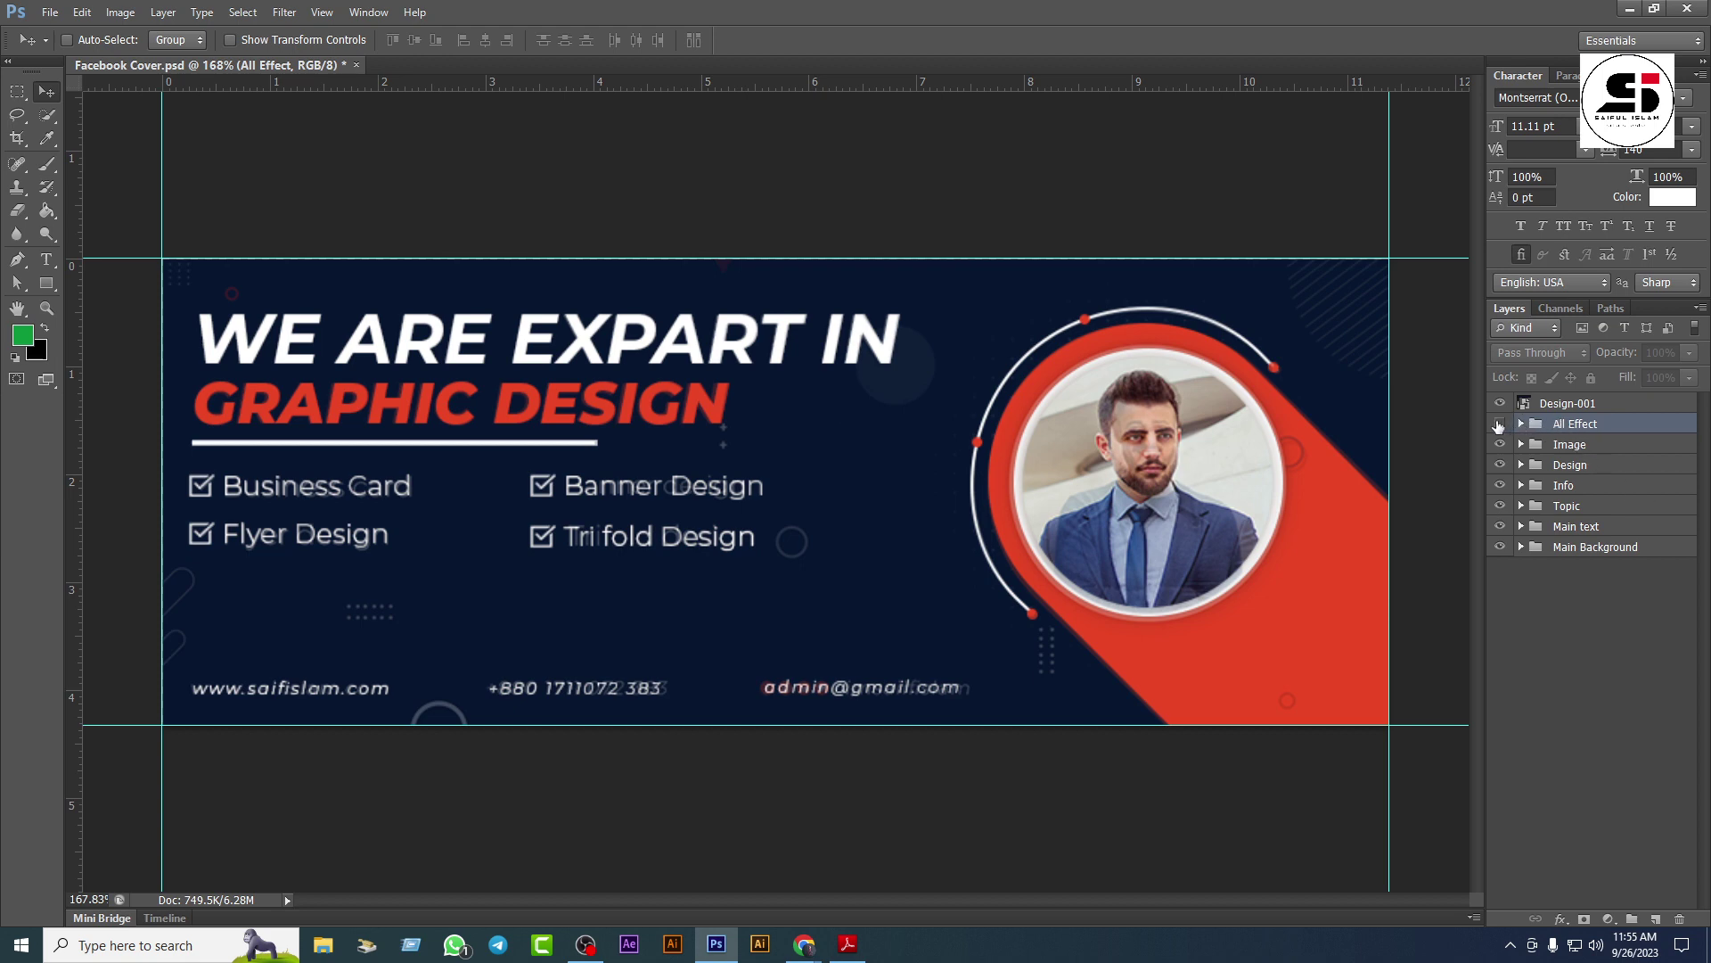
Step: Turn on the All Effect group and expand its Done and Effect subgroups
click(1499, 424)
click(1520, 424)
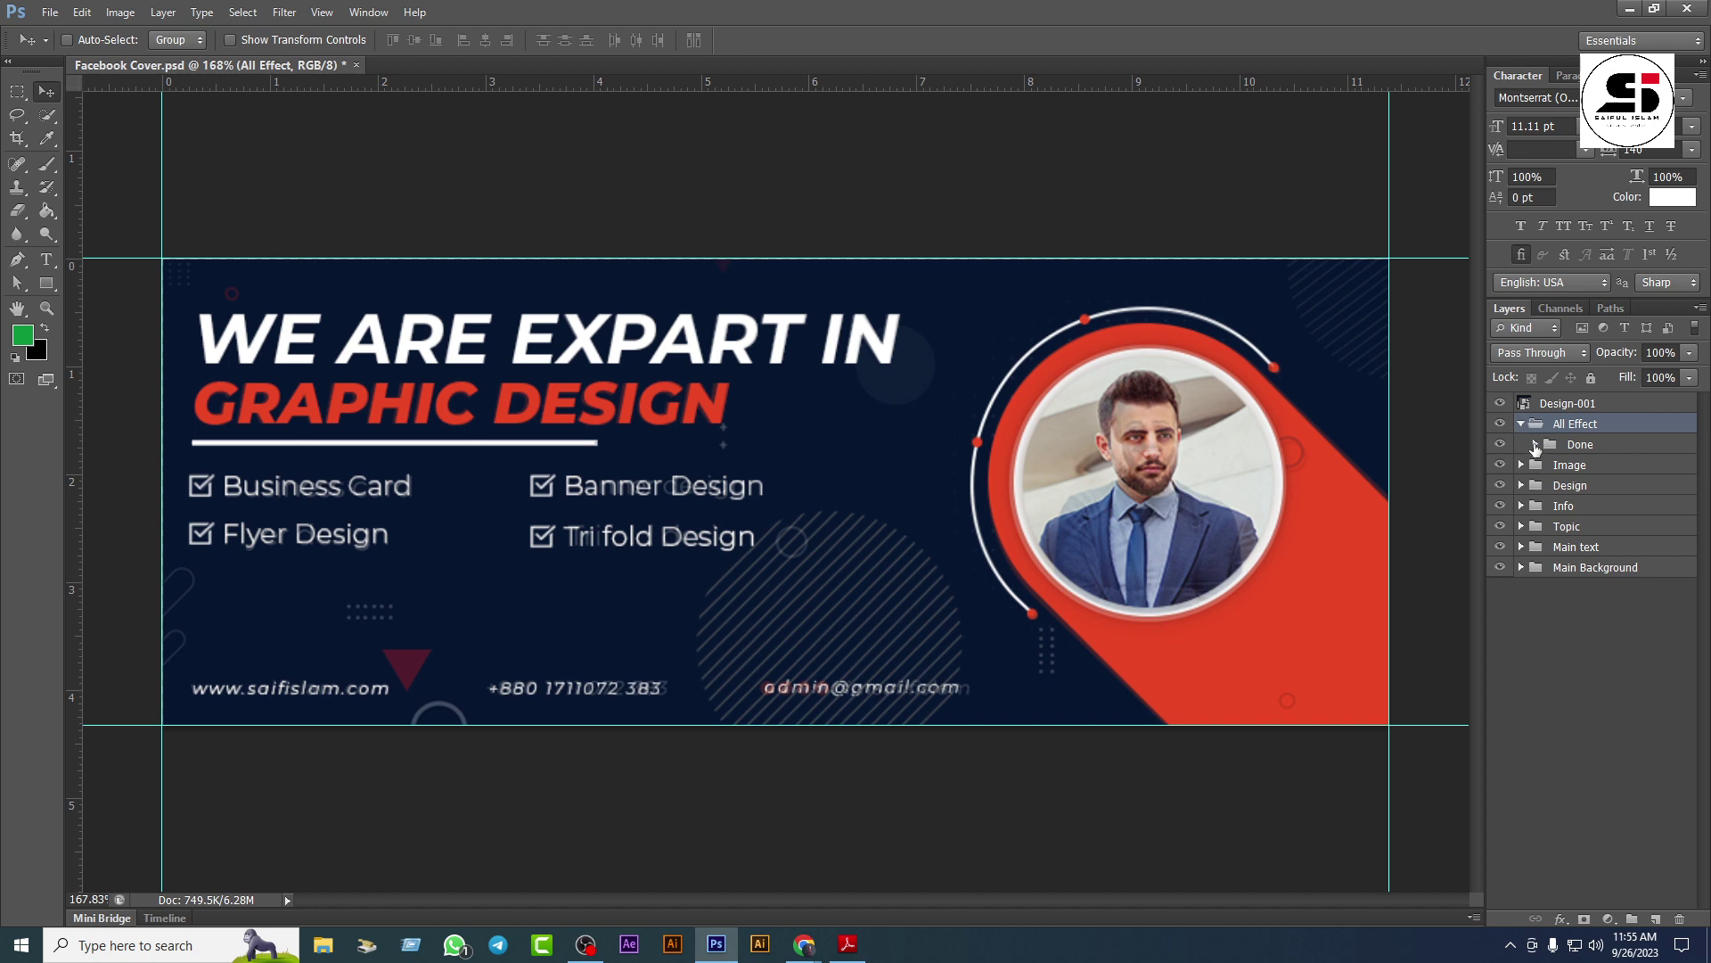
click(1535, 444)
click(1535, 443)
click(1535, 444)
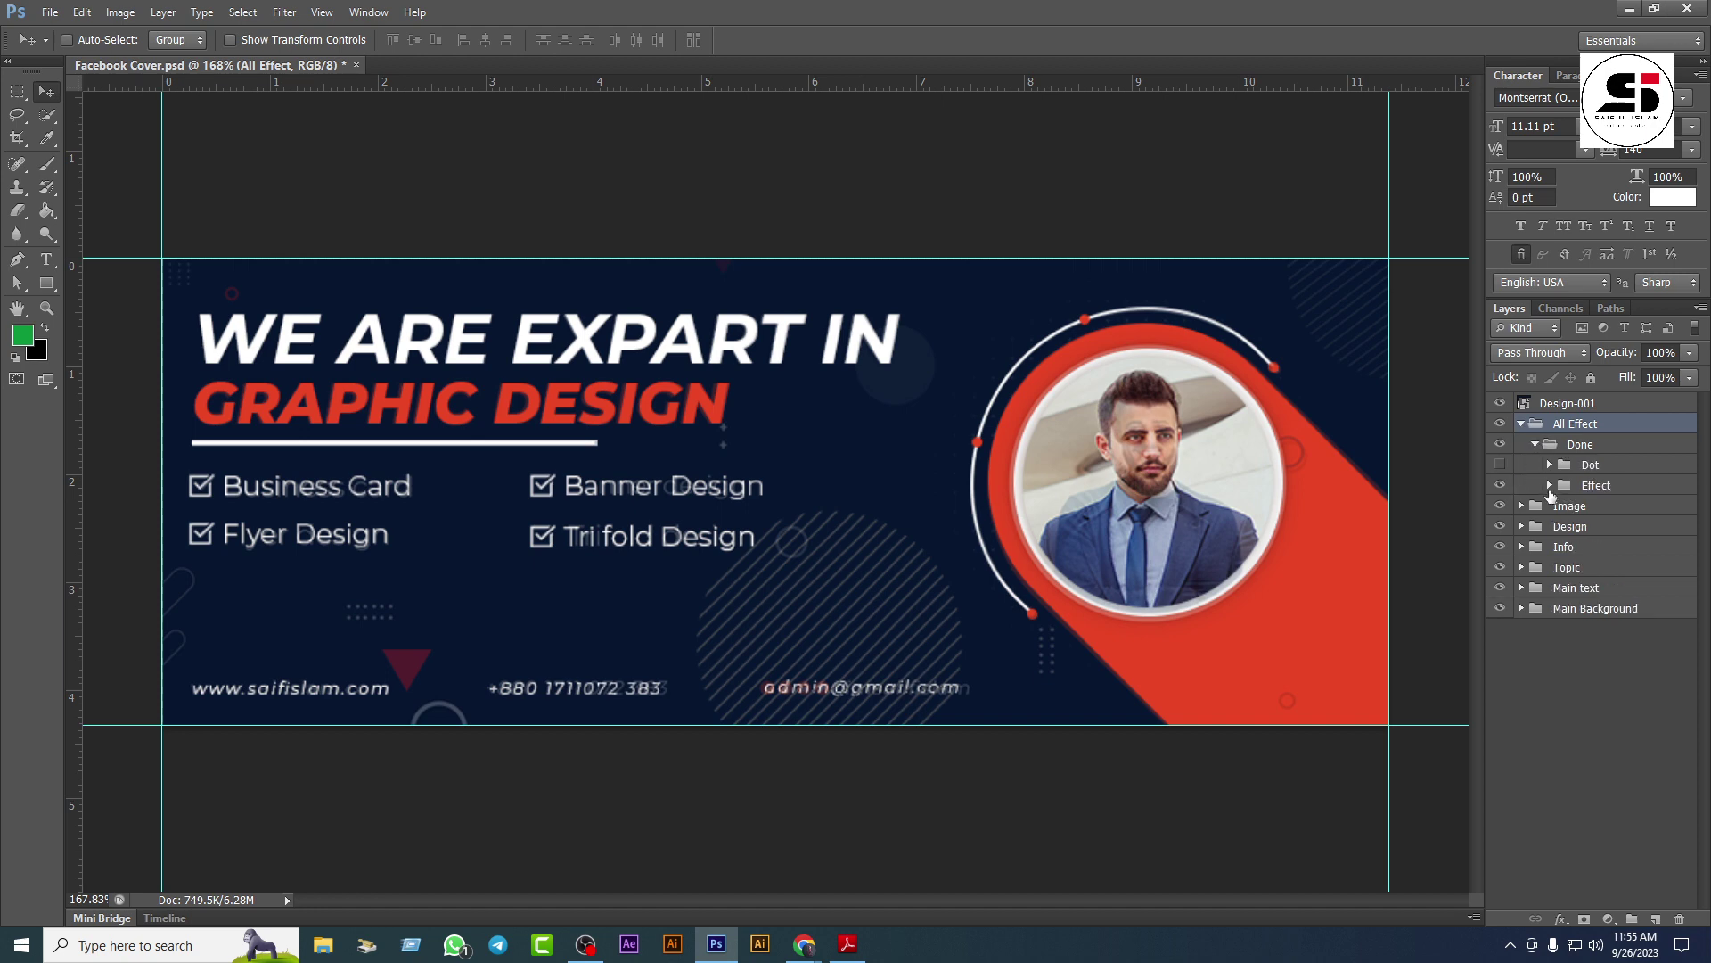
click(1574, 485)
click(1549, 485)
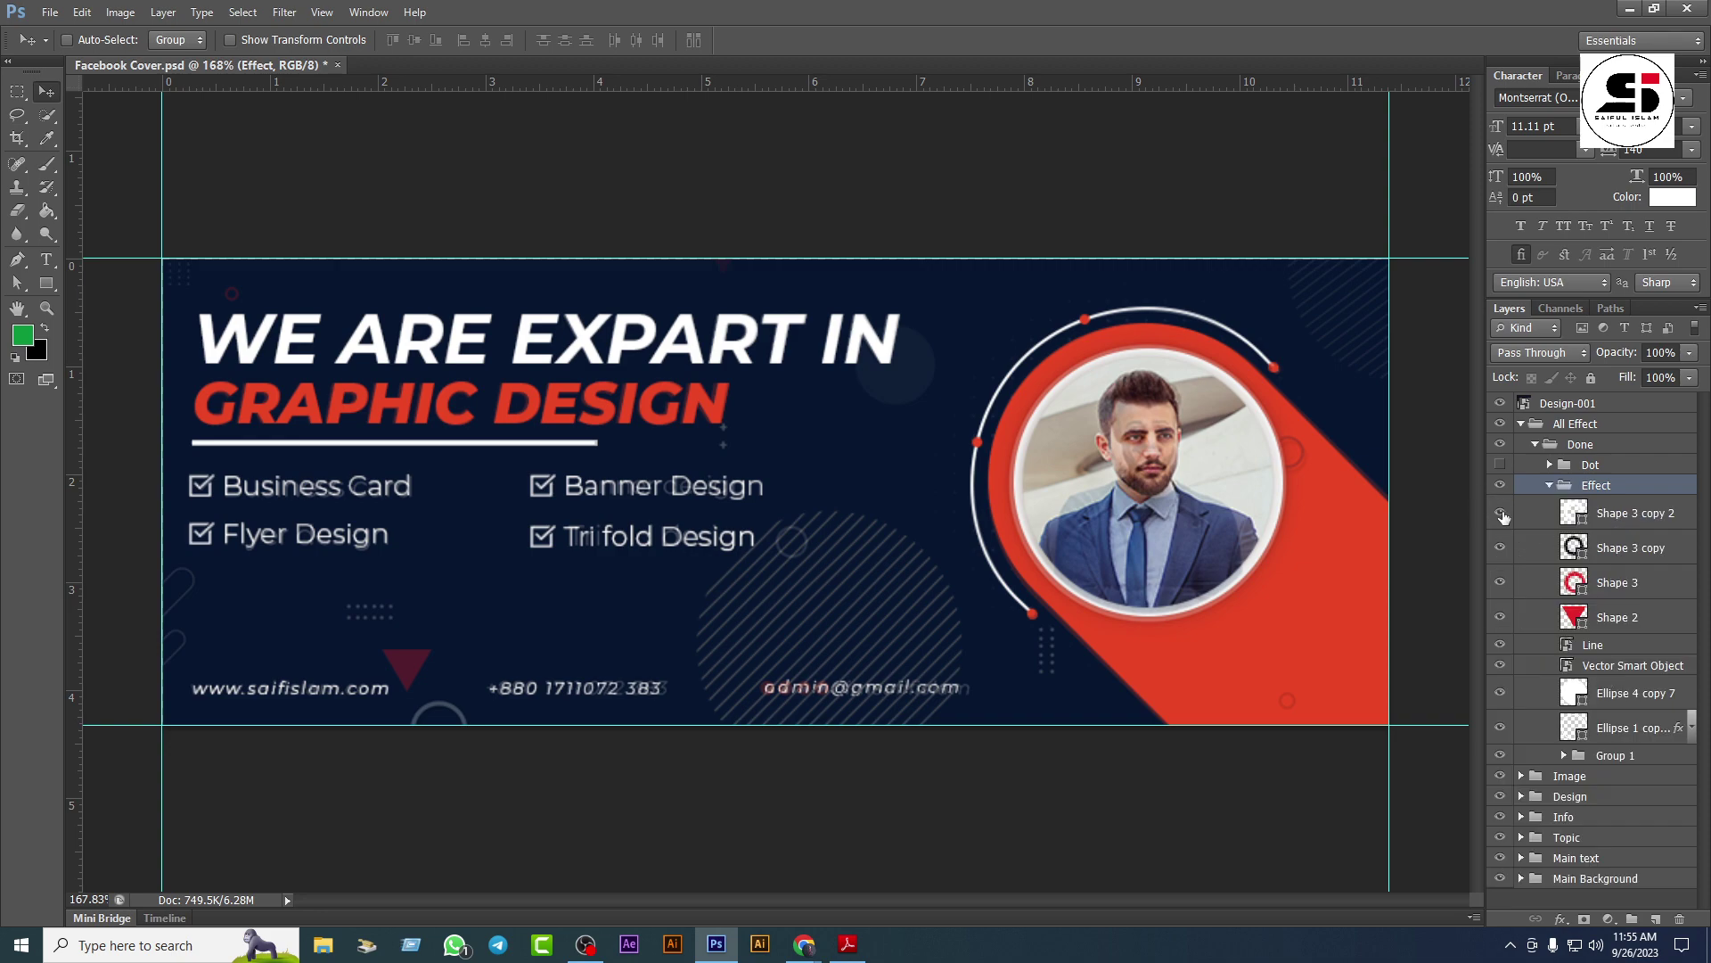
Step: Hide the Shape 3 copy 2, triangle, Line, Vector Smart Object and Ellipse layers
click(1500, 512)
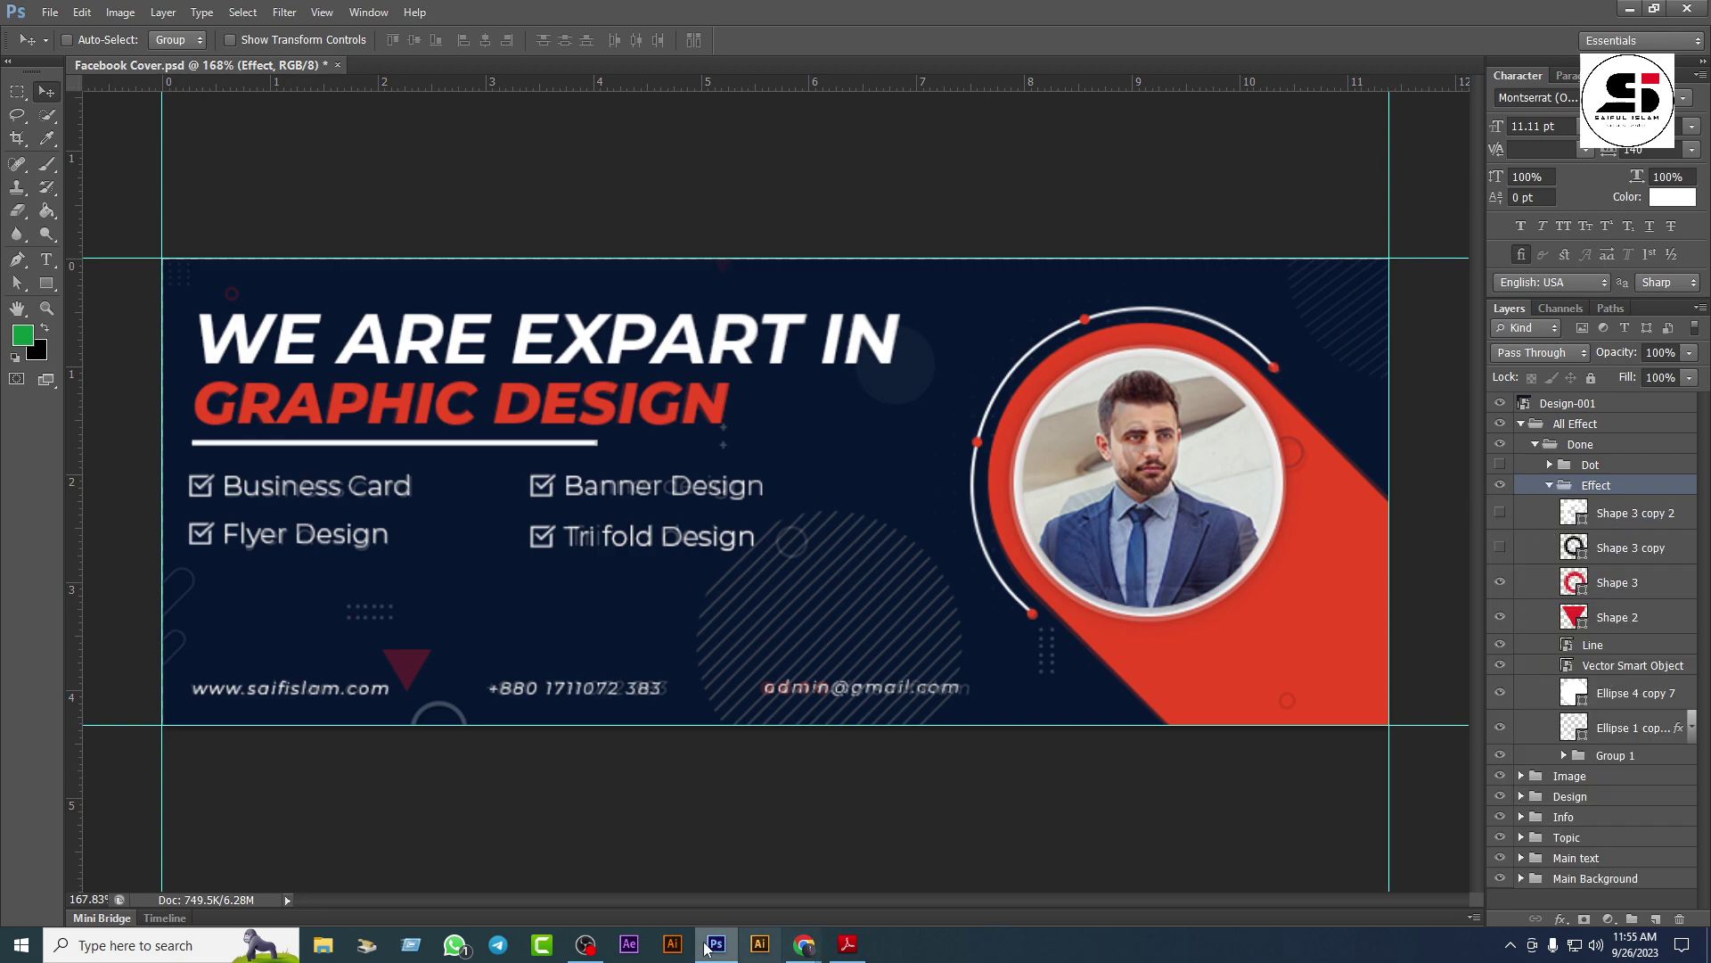
click(585, 944)
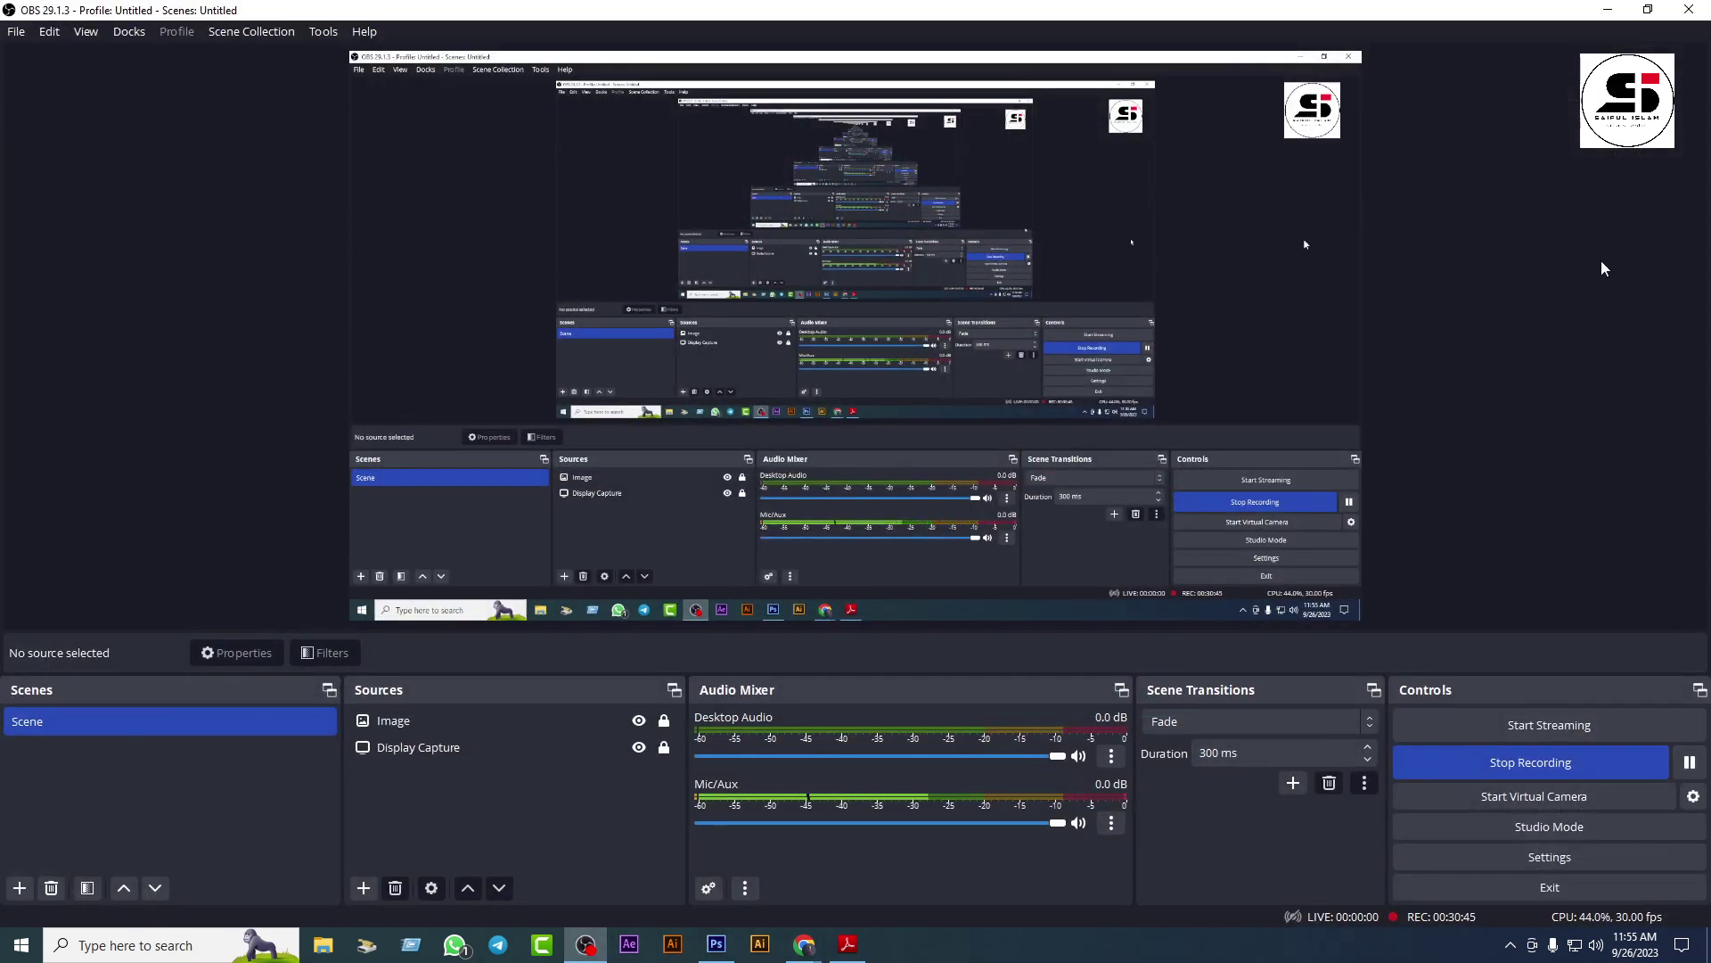
click(1608, 10)
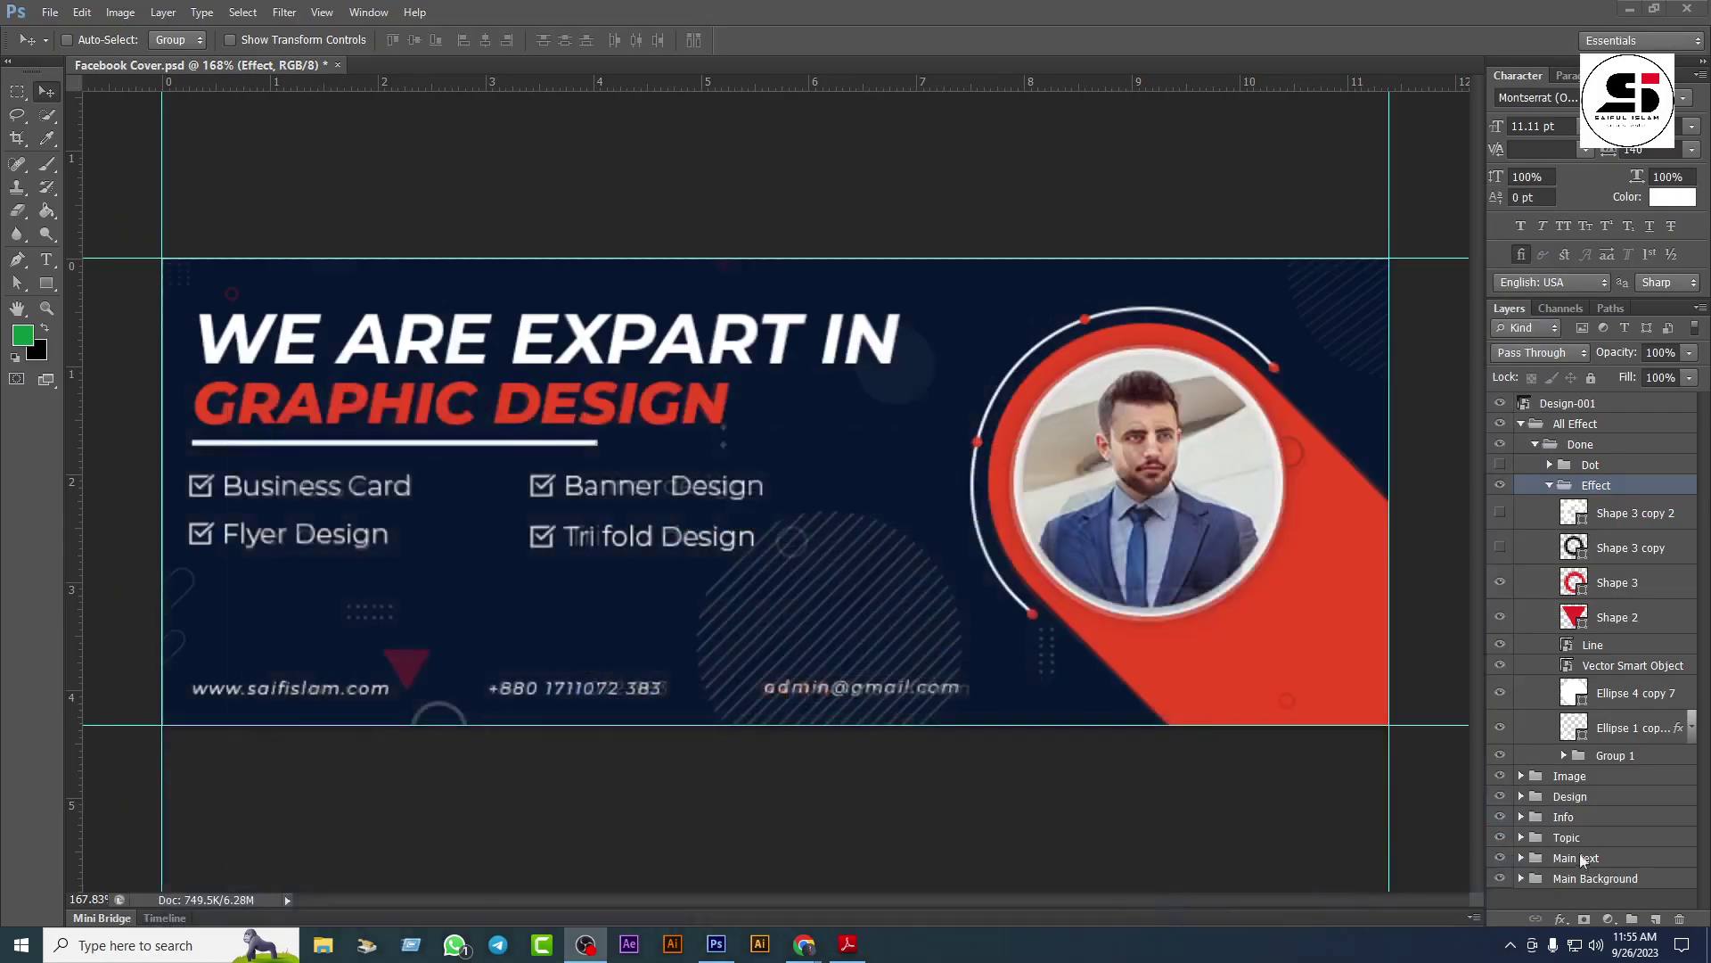
click(1501, 617)
drag(1500, 645, 1500, 665)
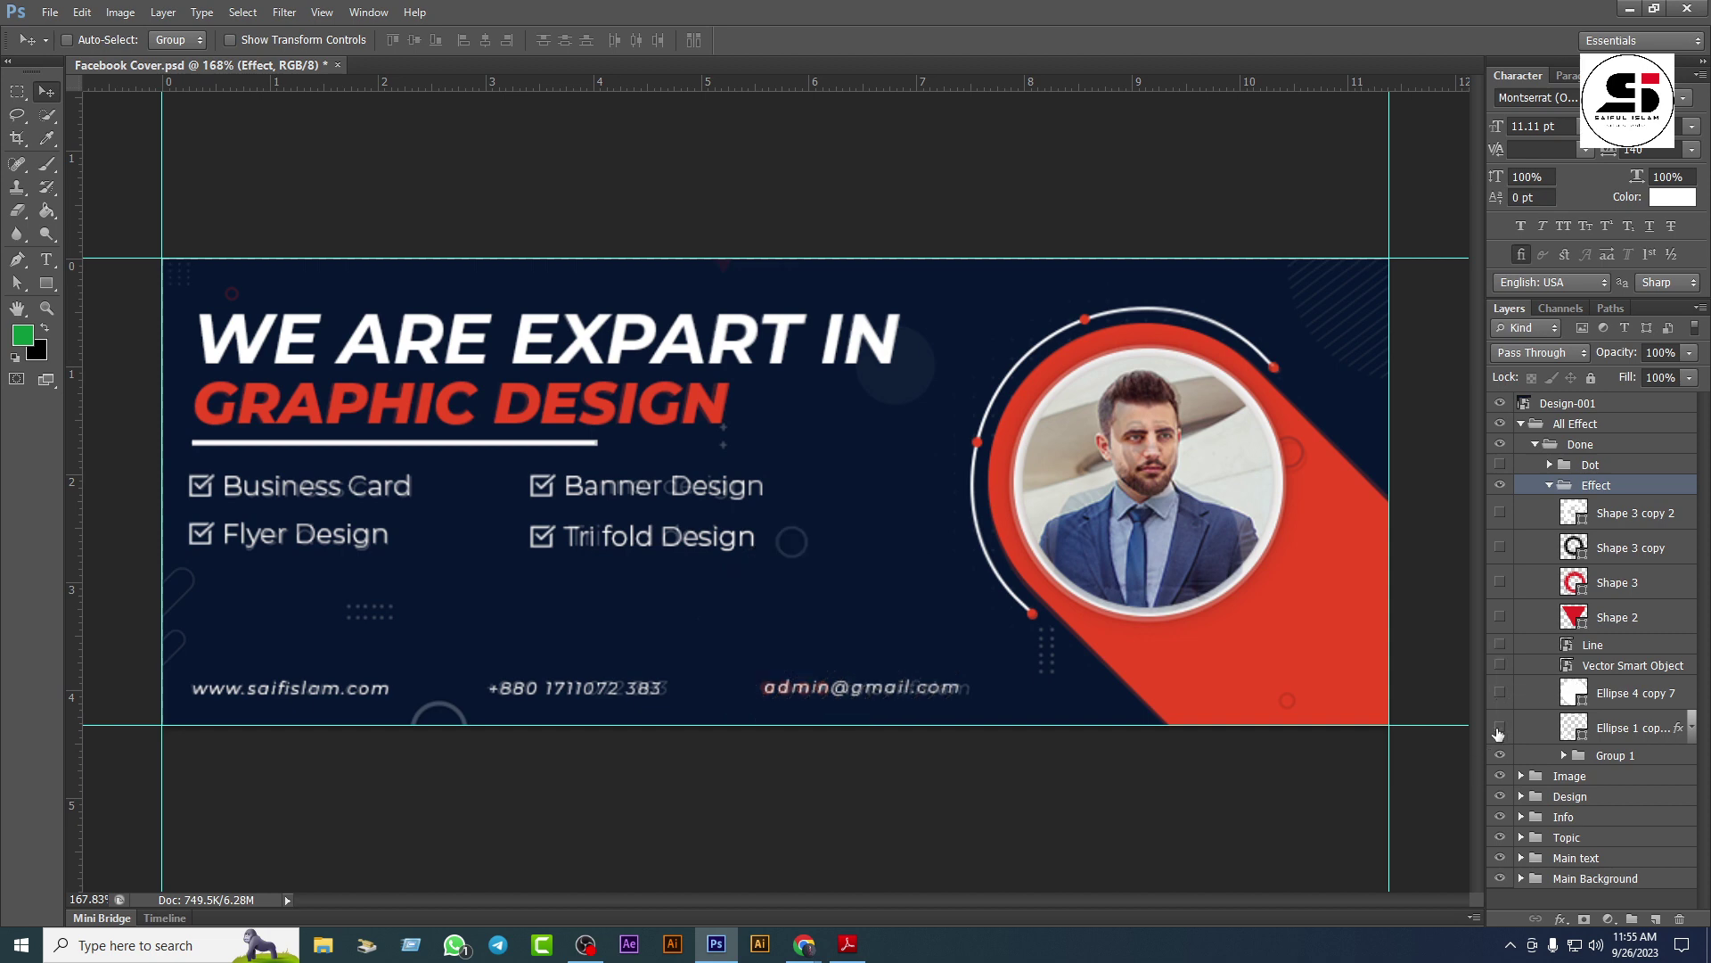
click(1500, 727)
click(1550, 464)
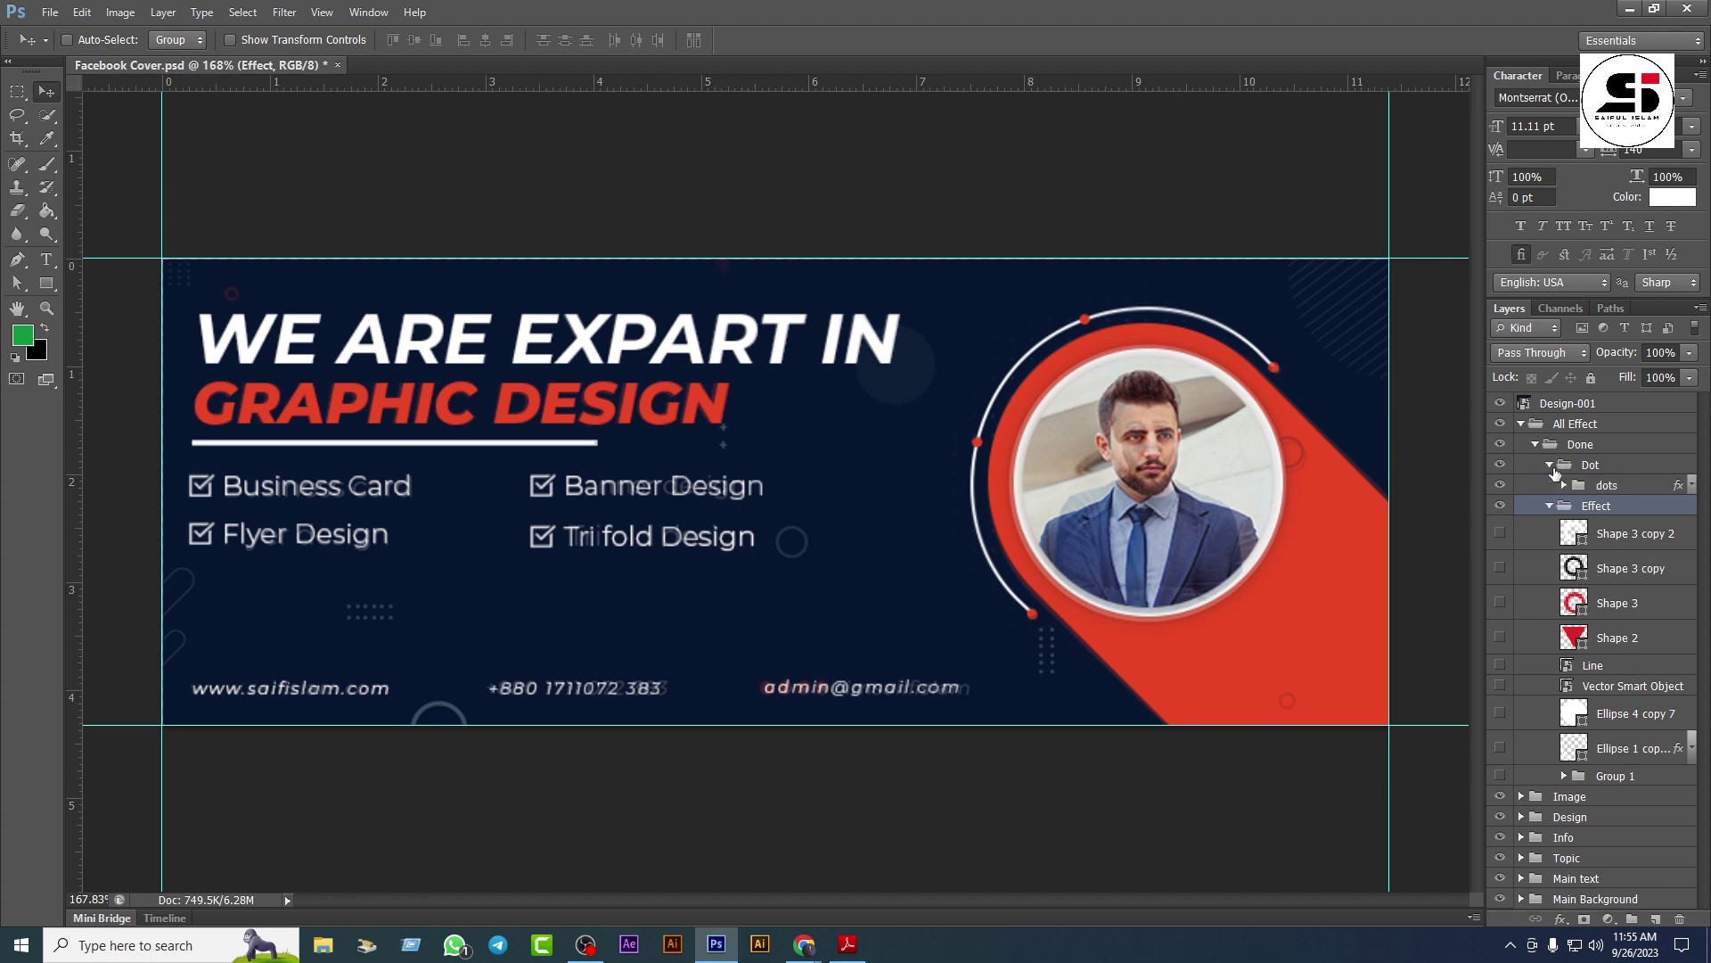
Step: Move the dots group beside the photo ring's lower edge
click(1607, 489)
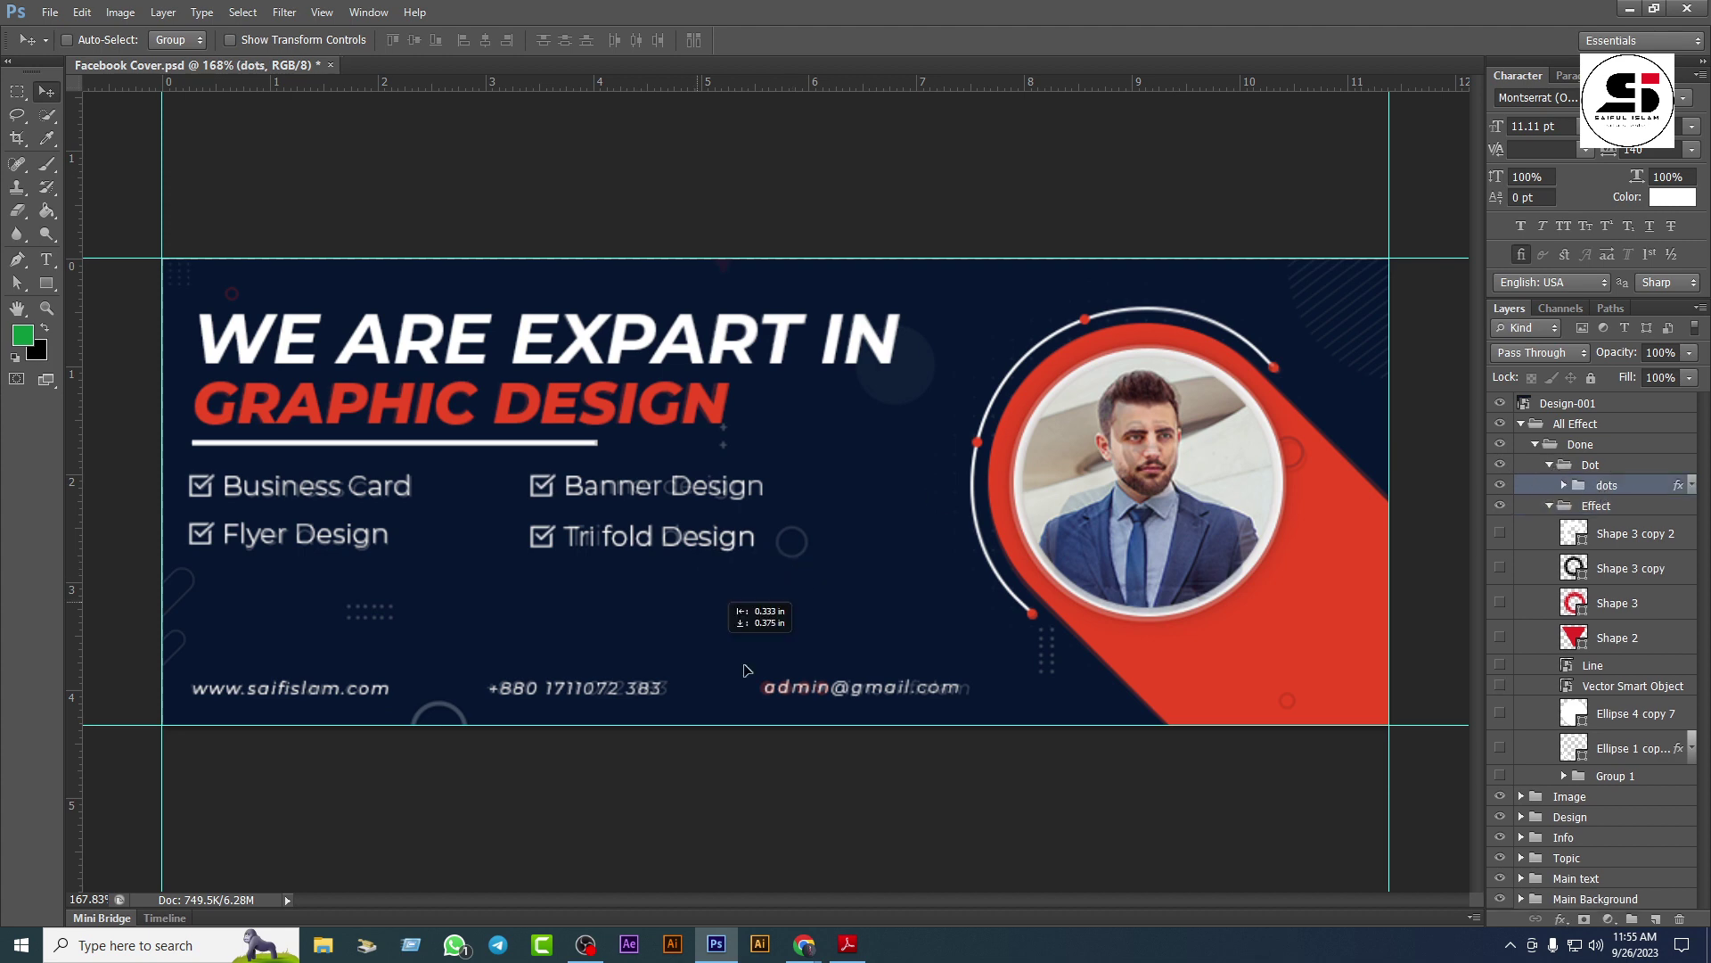
scroll(873, 610, down, 5)
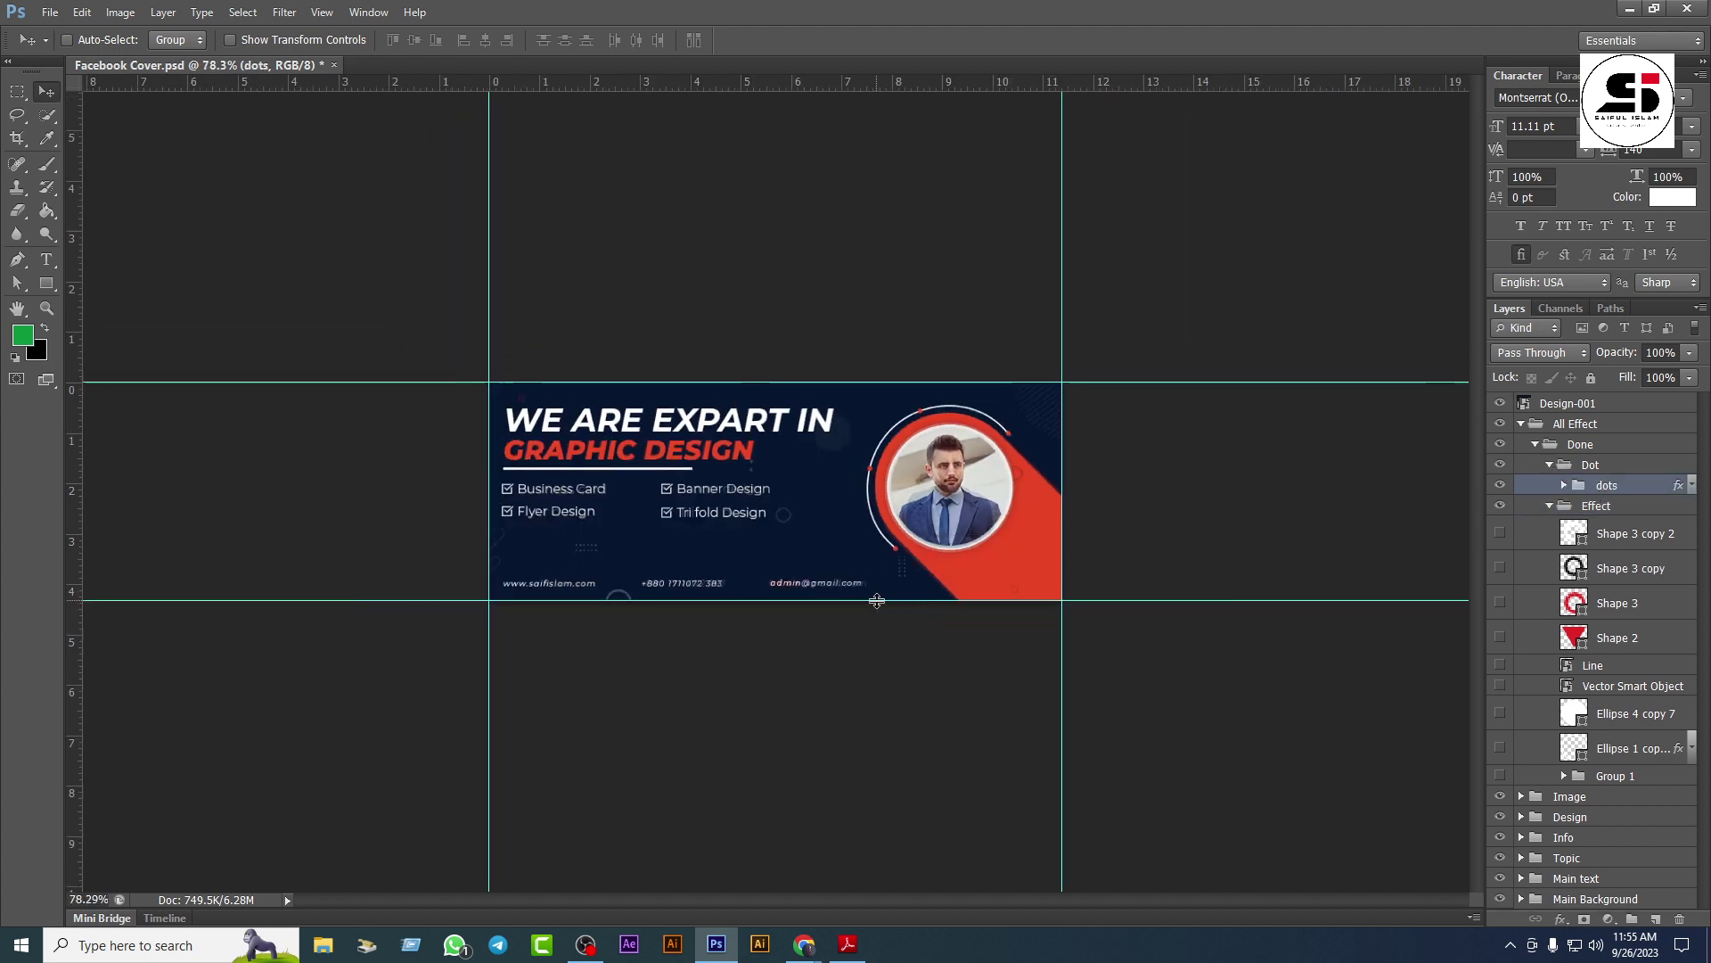
key(ctrl+t)
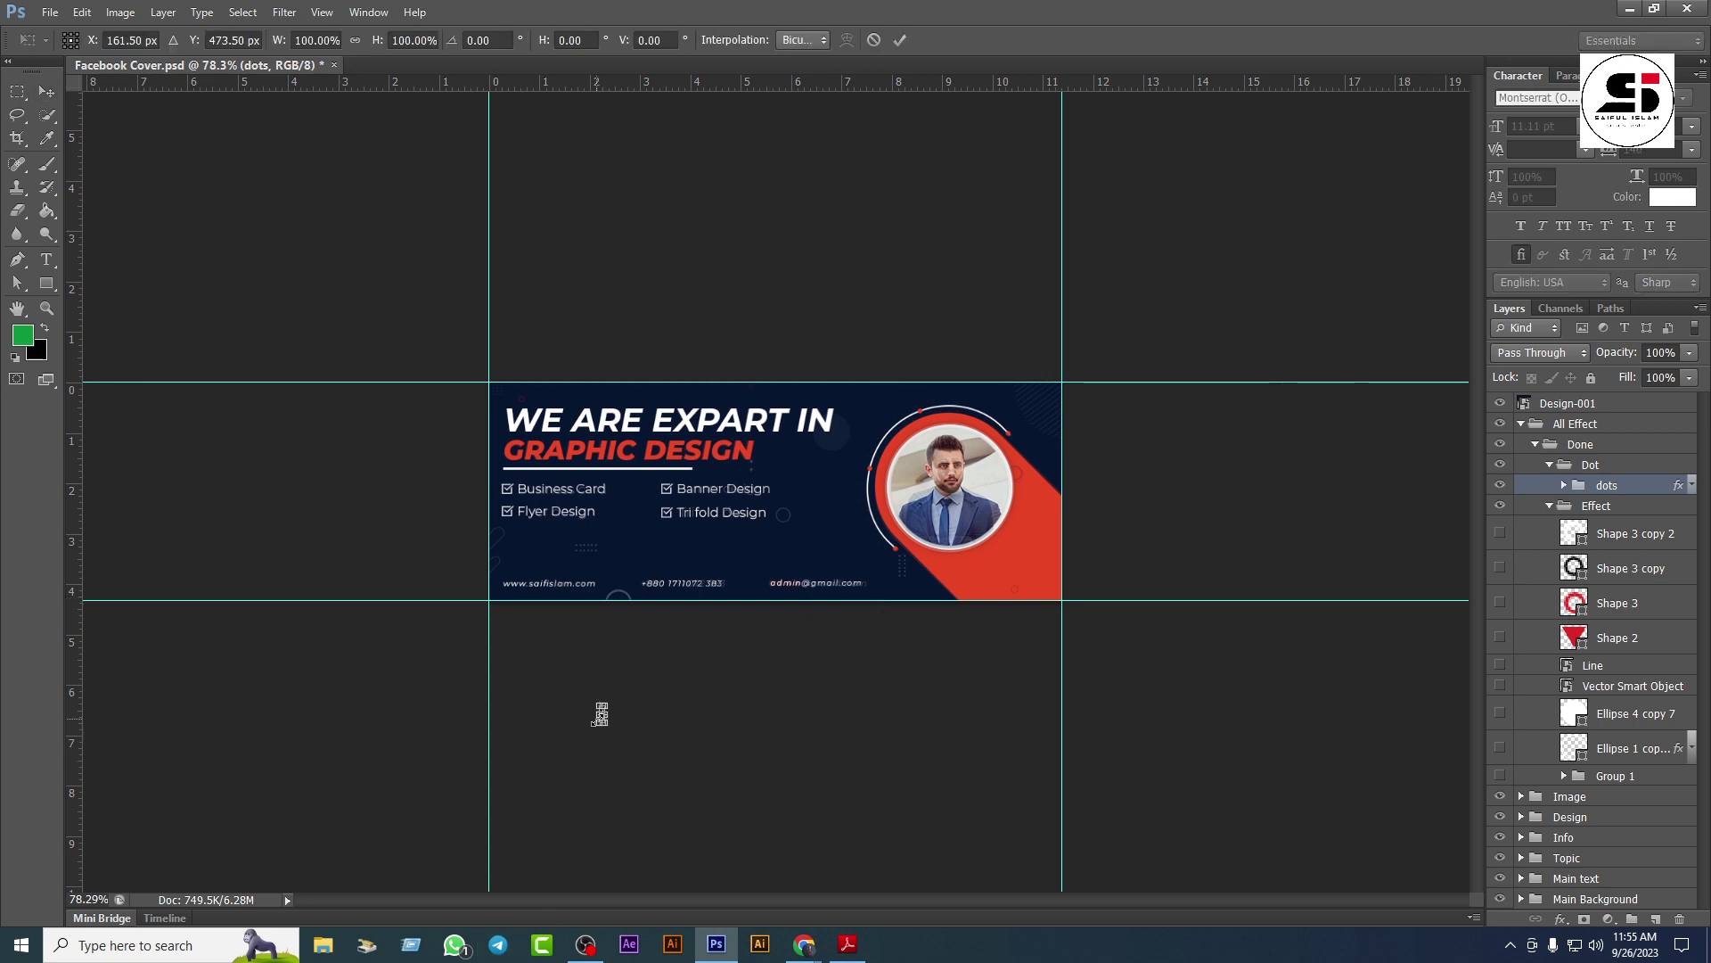
key(Return)
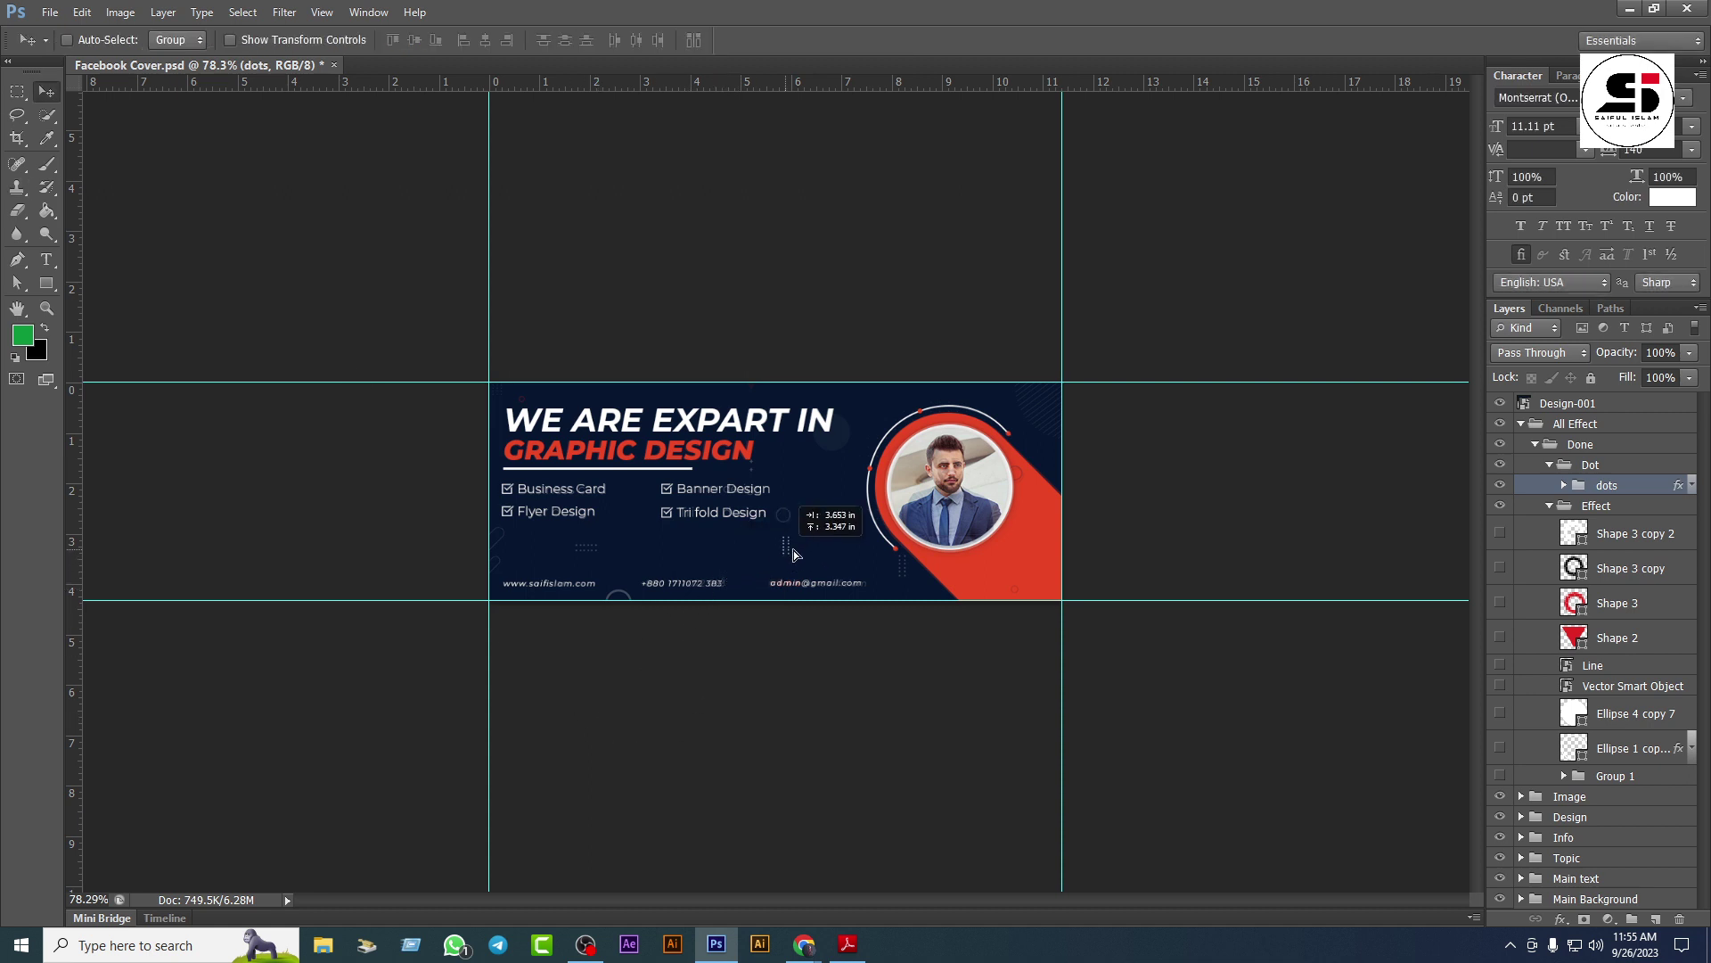
key(ctrl+plus)
key(ctrl+plus)
drag(811, 588, 1025, 658)
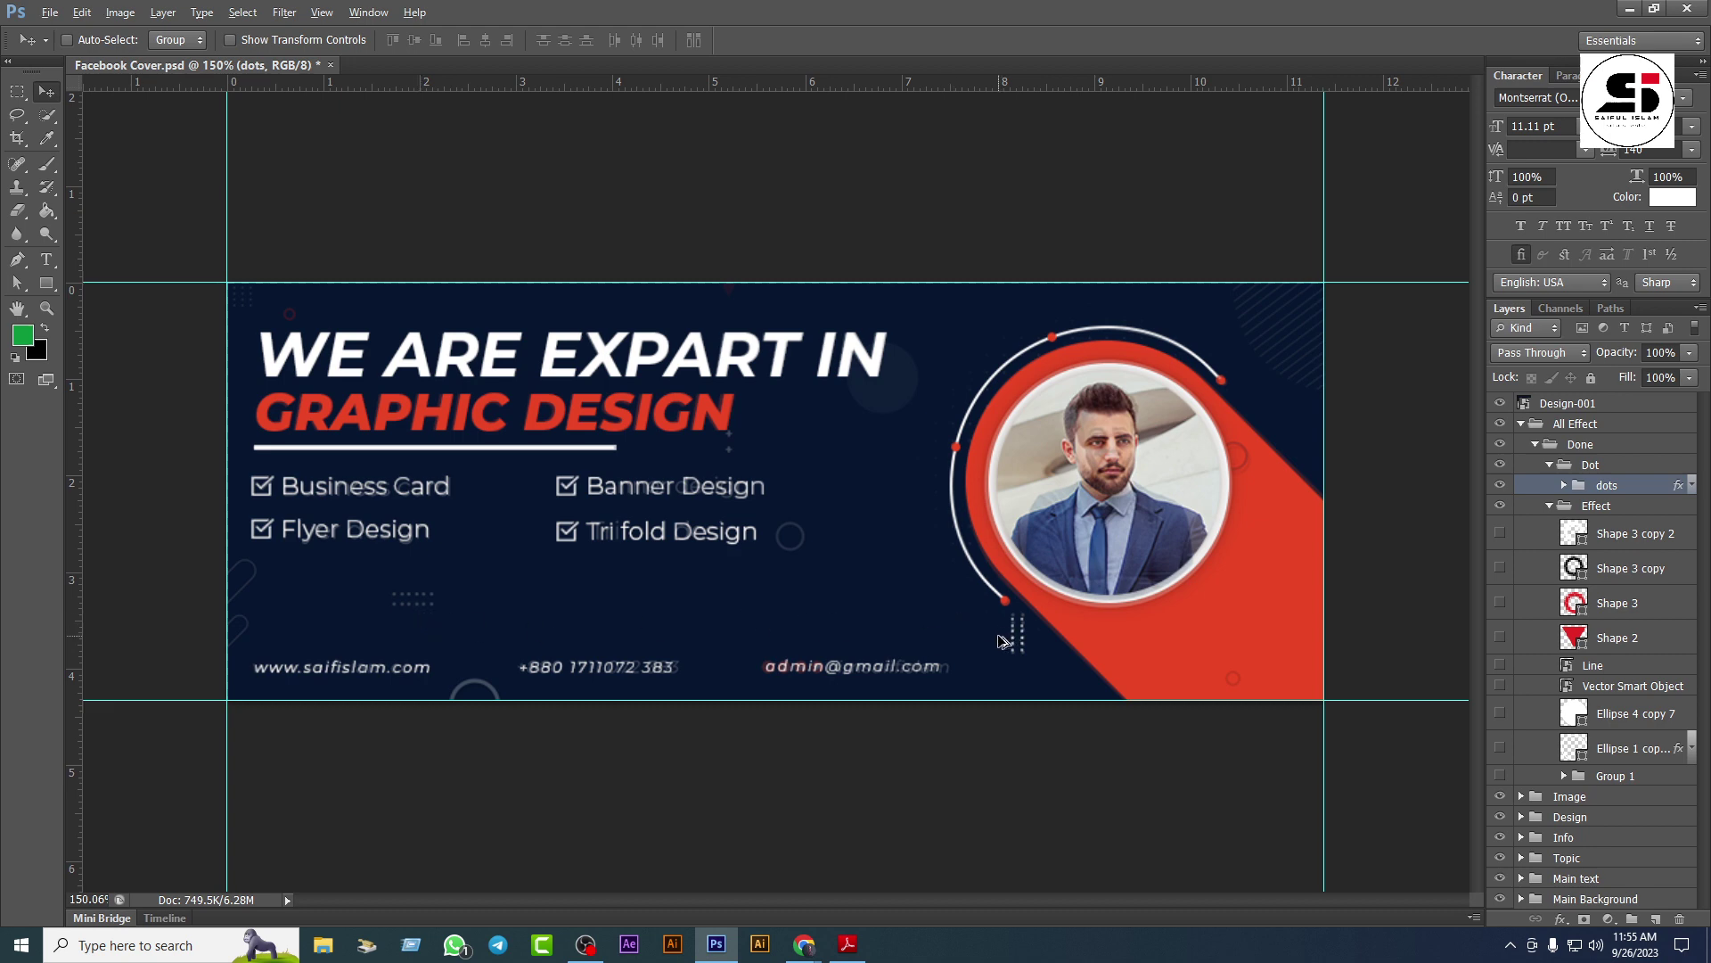
Step: Alt-drag a copy of the dots, rotate it horizontal, and place it below Flyer Design
drag(1011, 646, 460, 606)
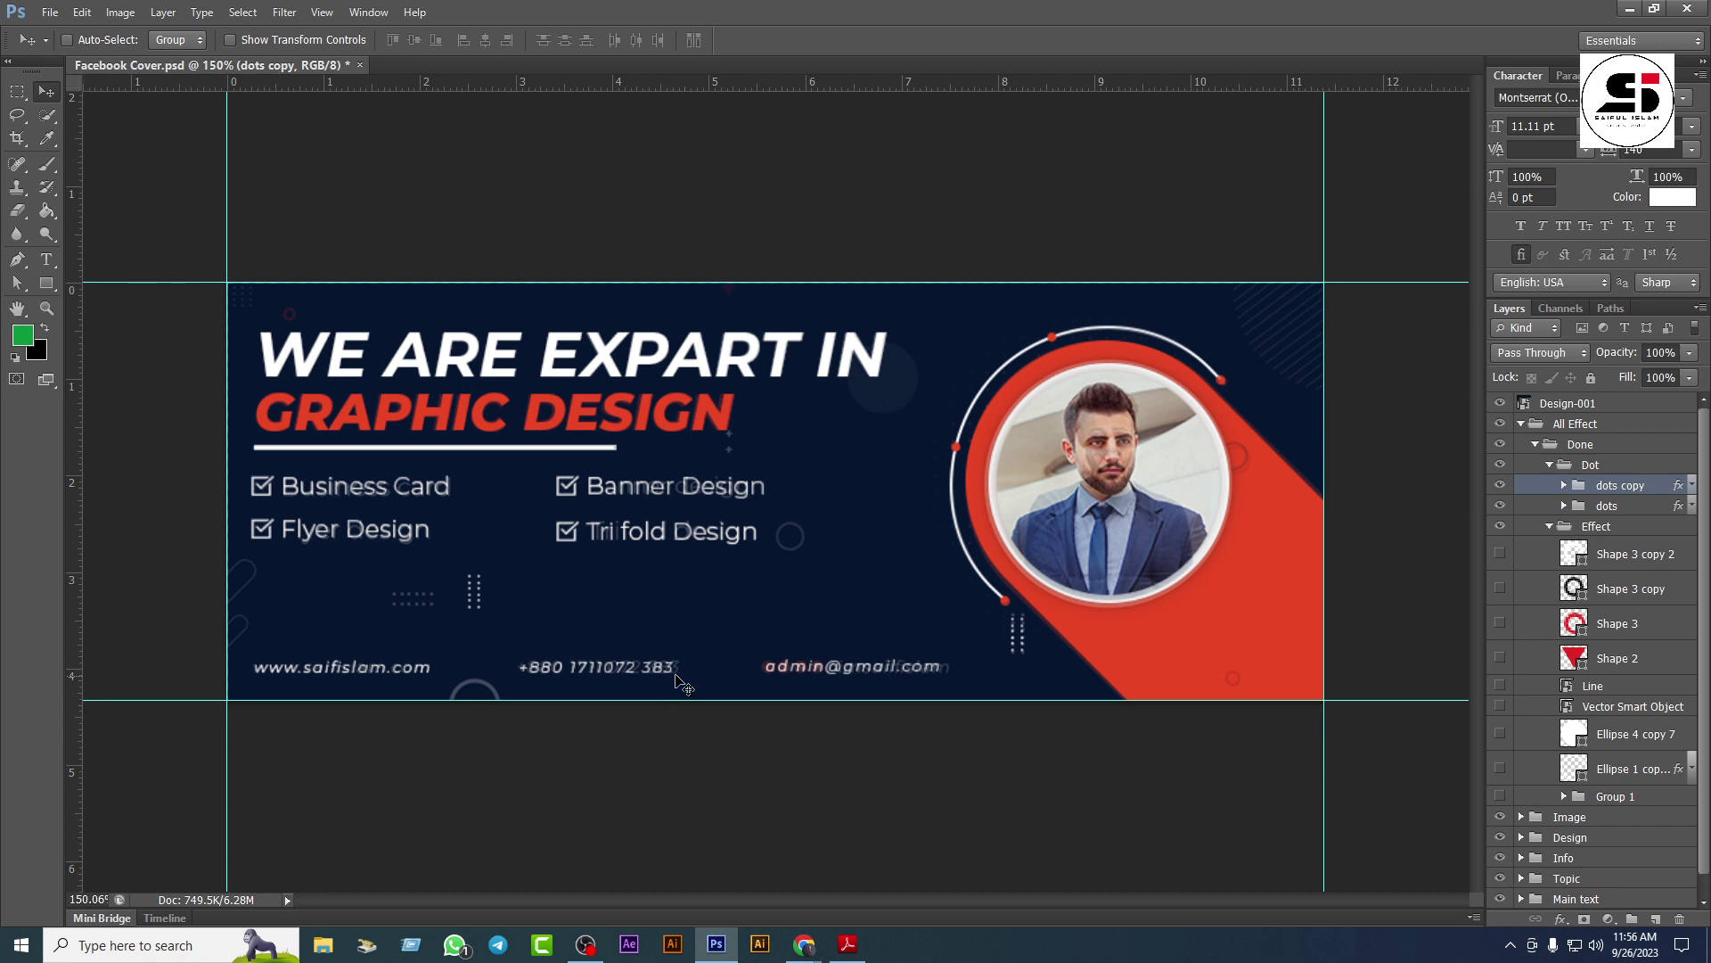
key(ctrl+t)
drag(494, 564, 436, 609)
key(Return)
click(1549, 466)
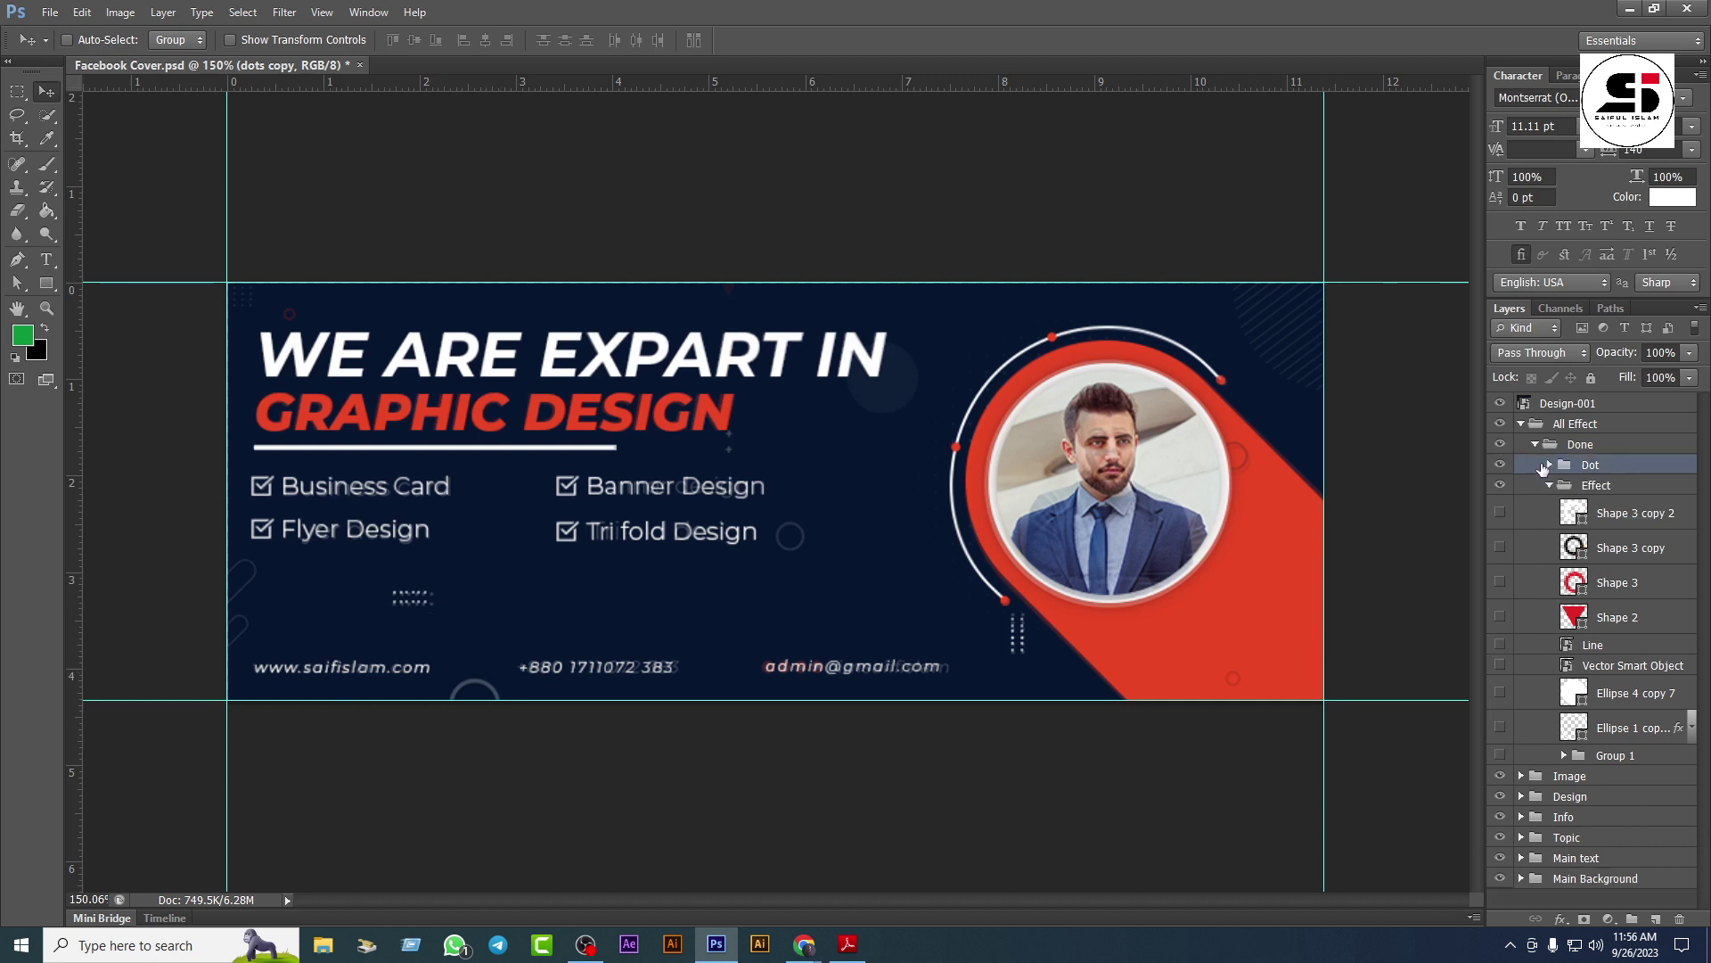
Step: Show the white Shape 3 copy 2 ring and place it beside Tri fold Design
click(1500, 514)
click(1614, 521)
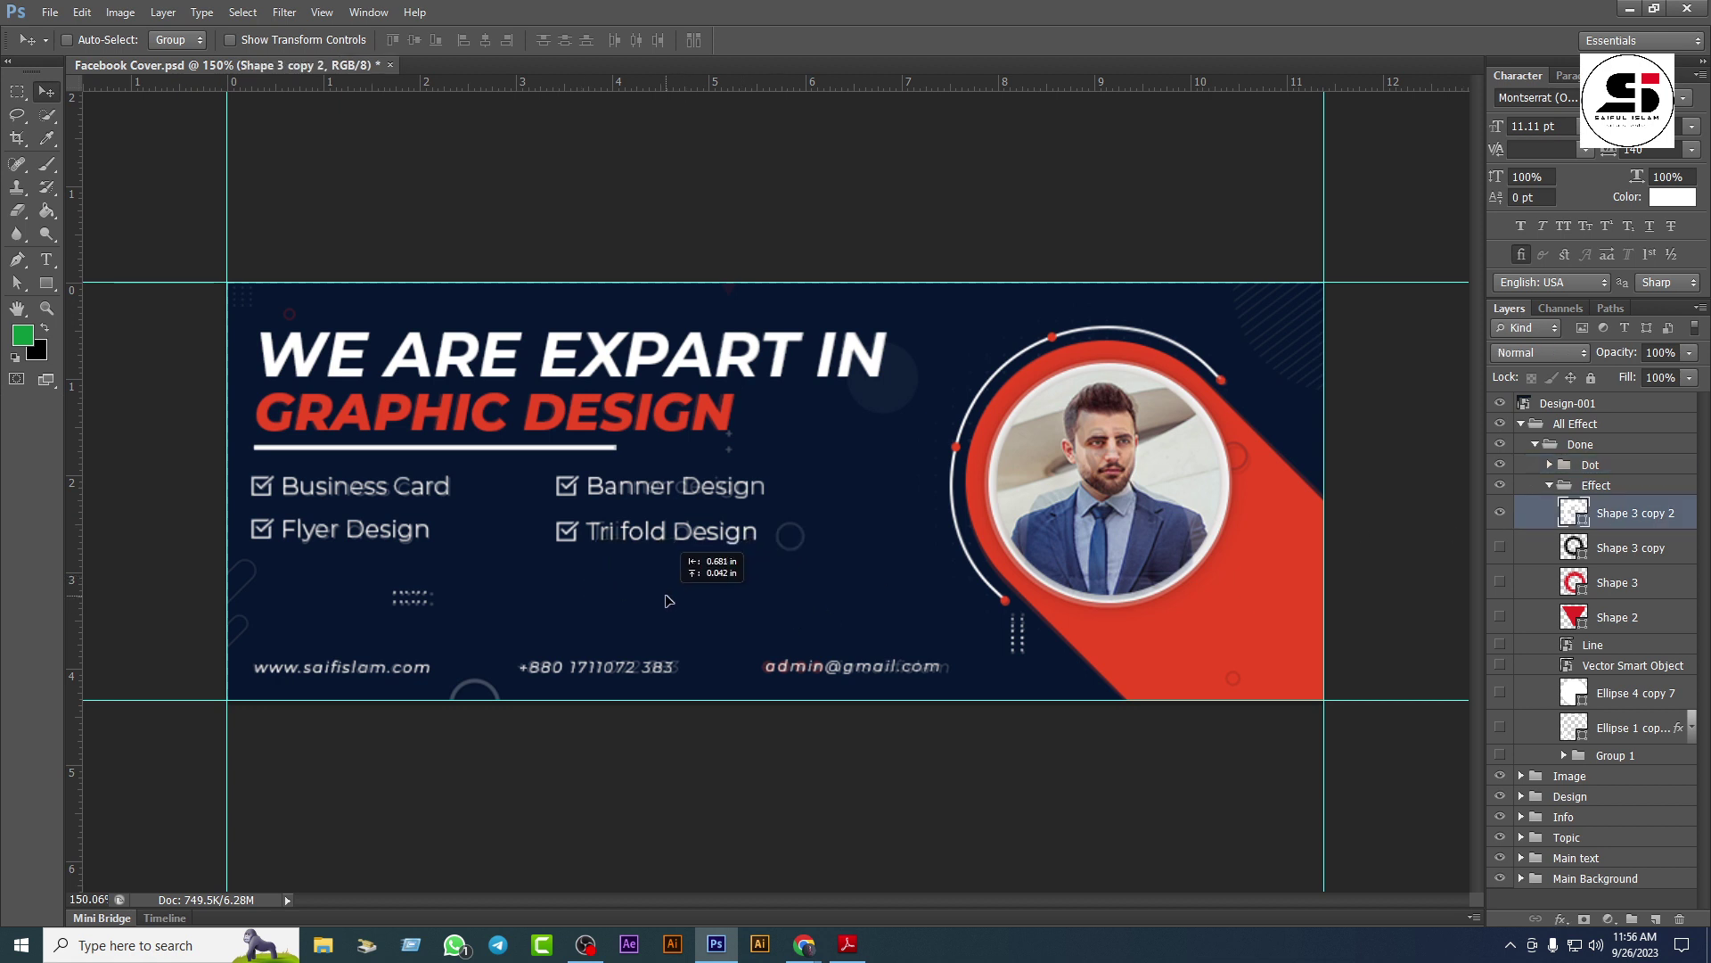
drag(843, 498, 860, 506)
key(ctrl+t)
scroll(858, 587, down, 5)
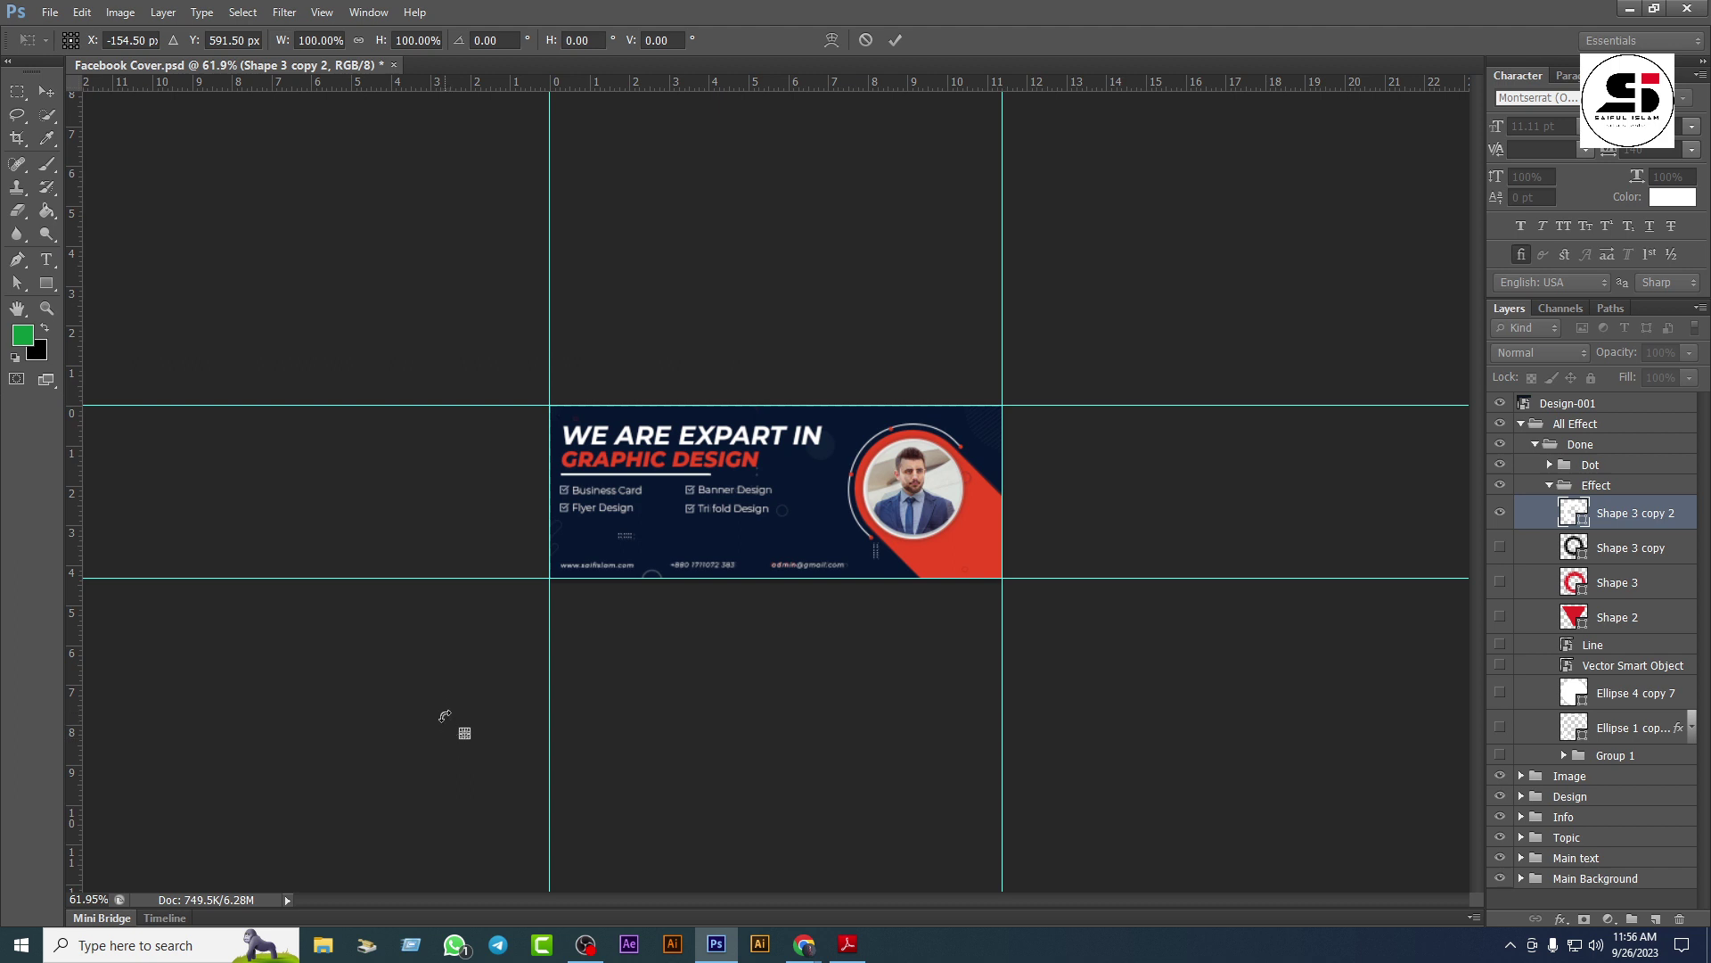
key(Return)
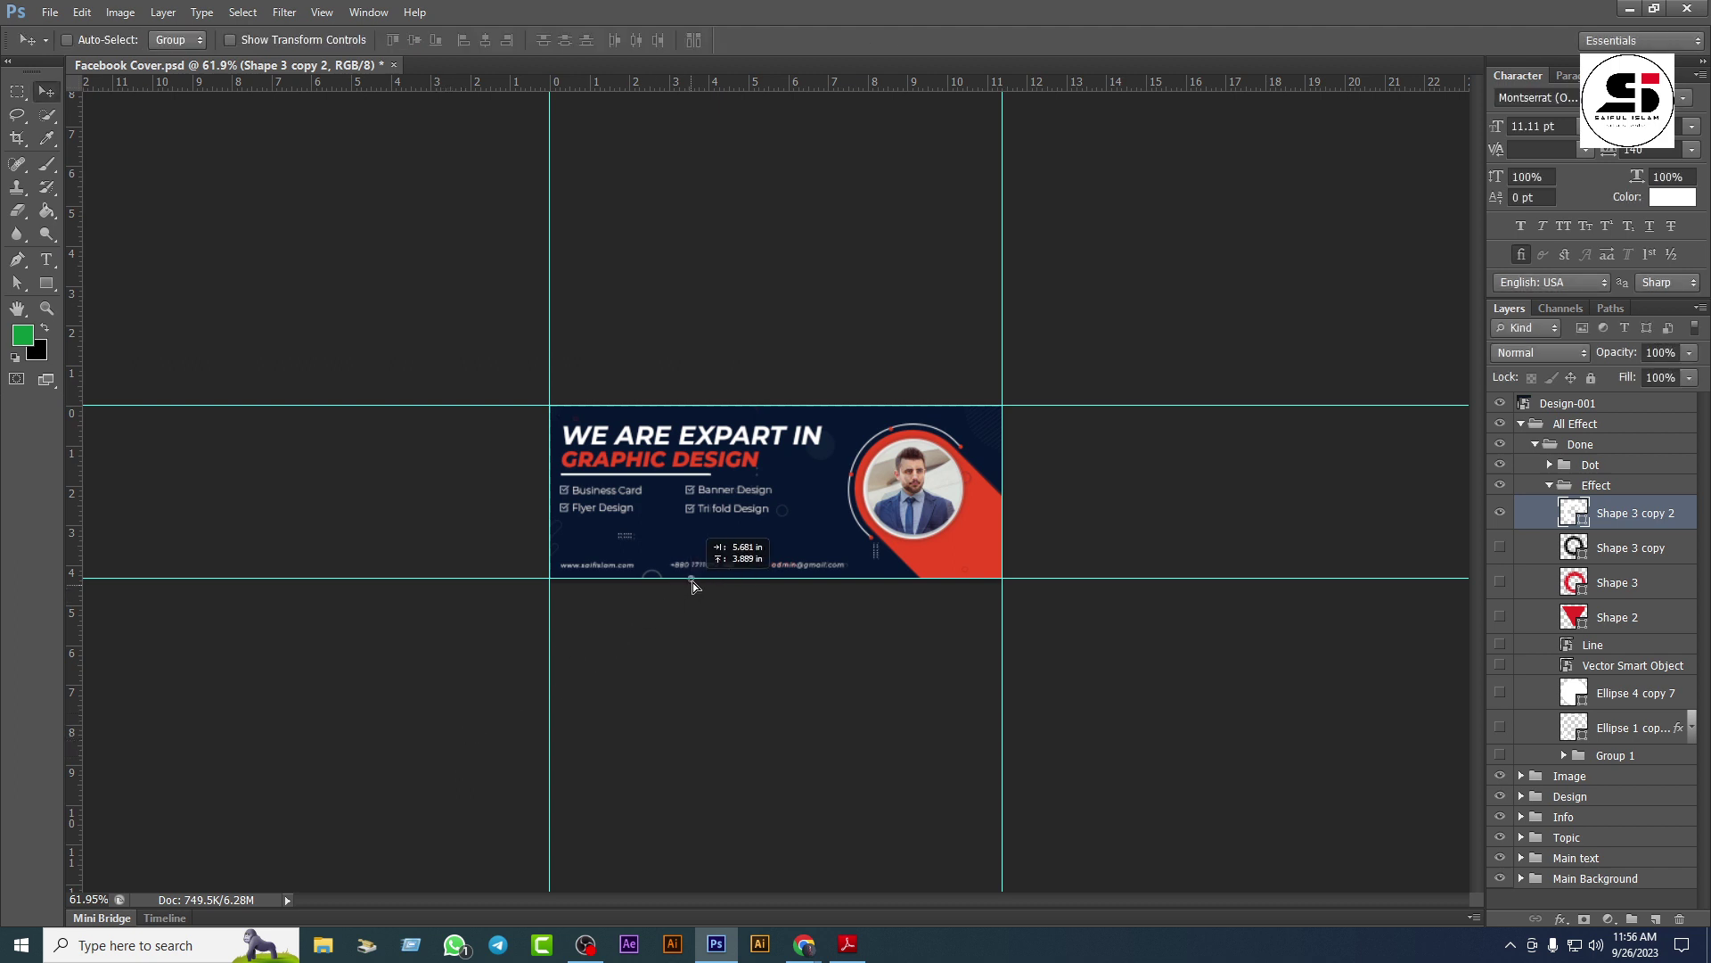
drag(693, 581, 748, 557)
scroll(749, 557, up, 5)
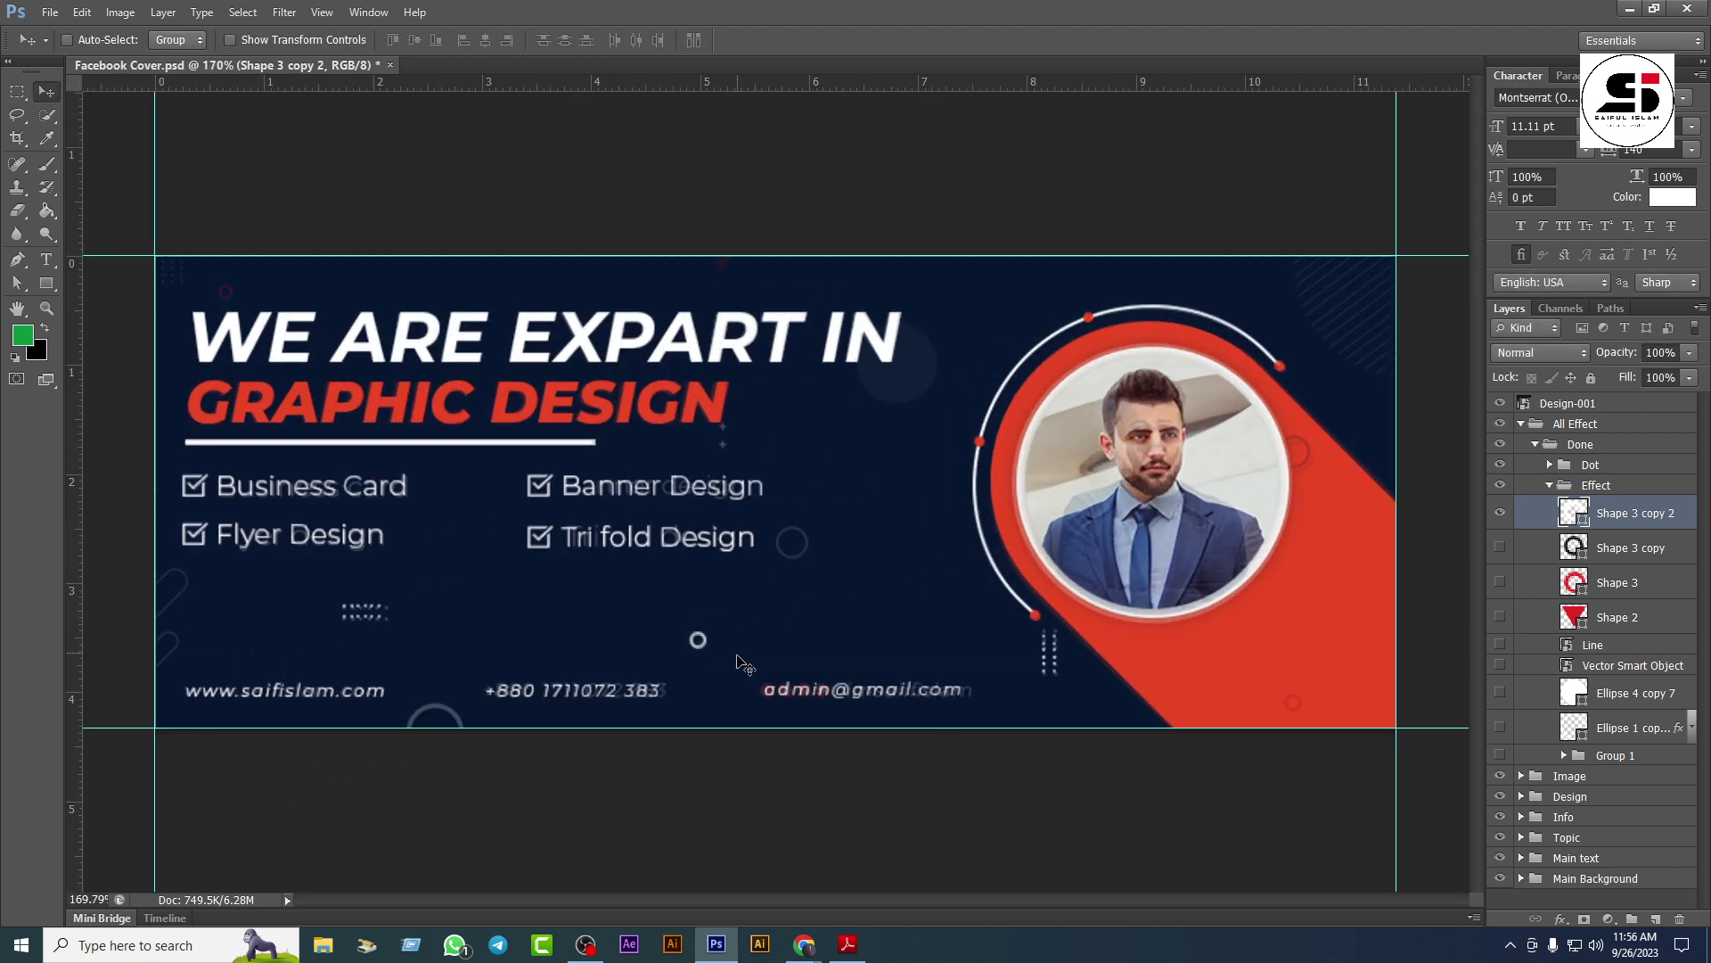
drag(831, 571, 818, 565)
key(ctrl+t)
key(Return)
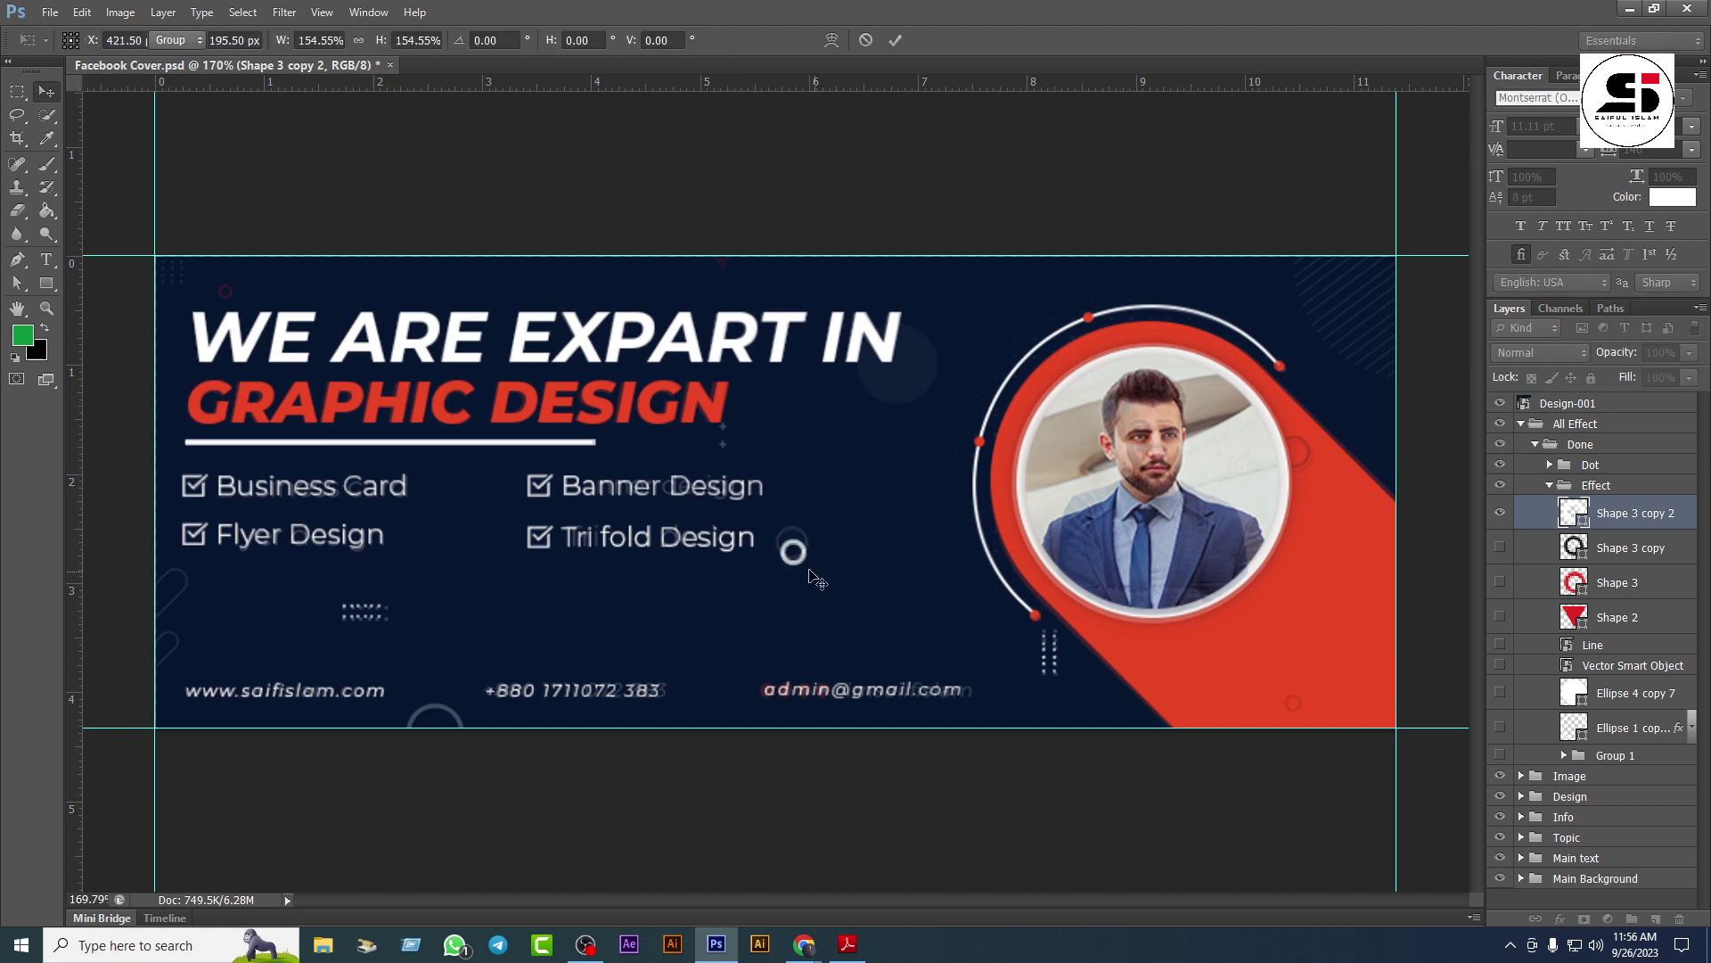
drag(801, 569, 799, 552)
Step: Set the Shape 3 copy ring on the photo ring's edge and the red ring top-left
click(1577, 550)
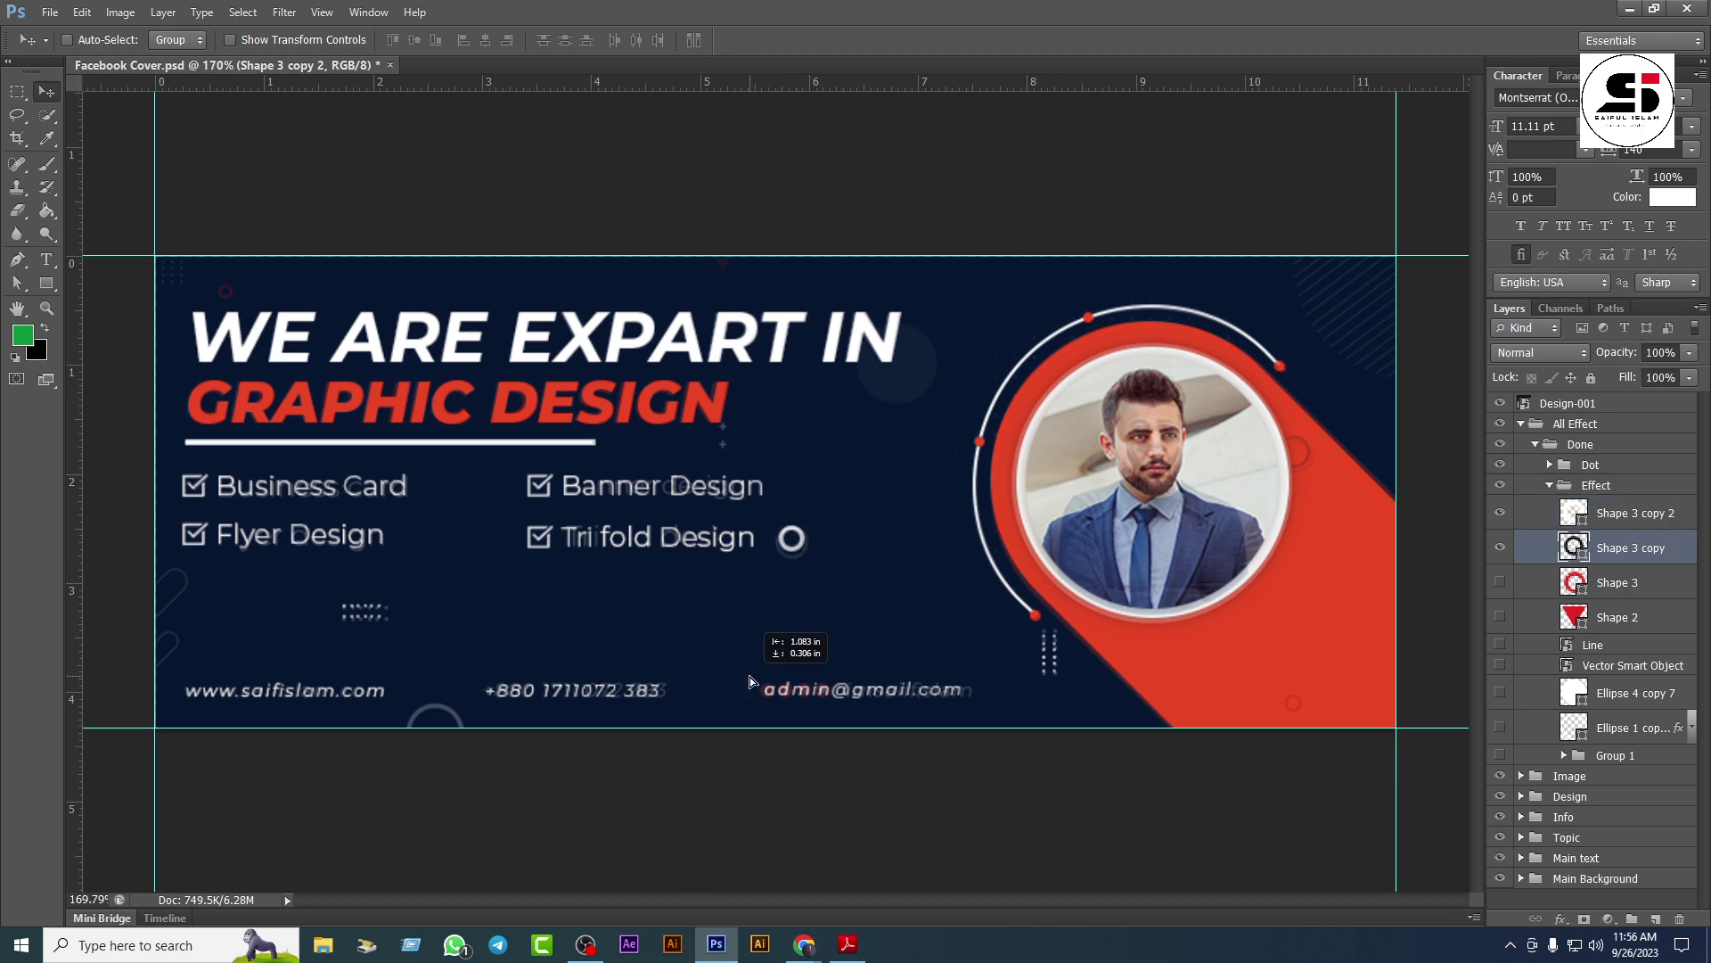
drag(852, 648, 1302, 459)
drag(1335, 546, 1328, 515)
click(1574, 584)
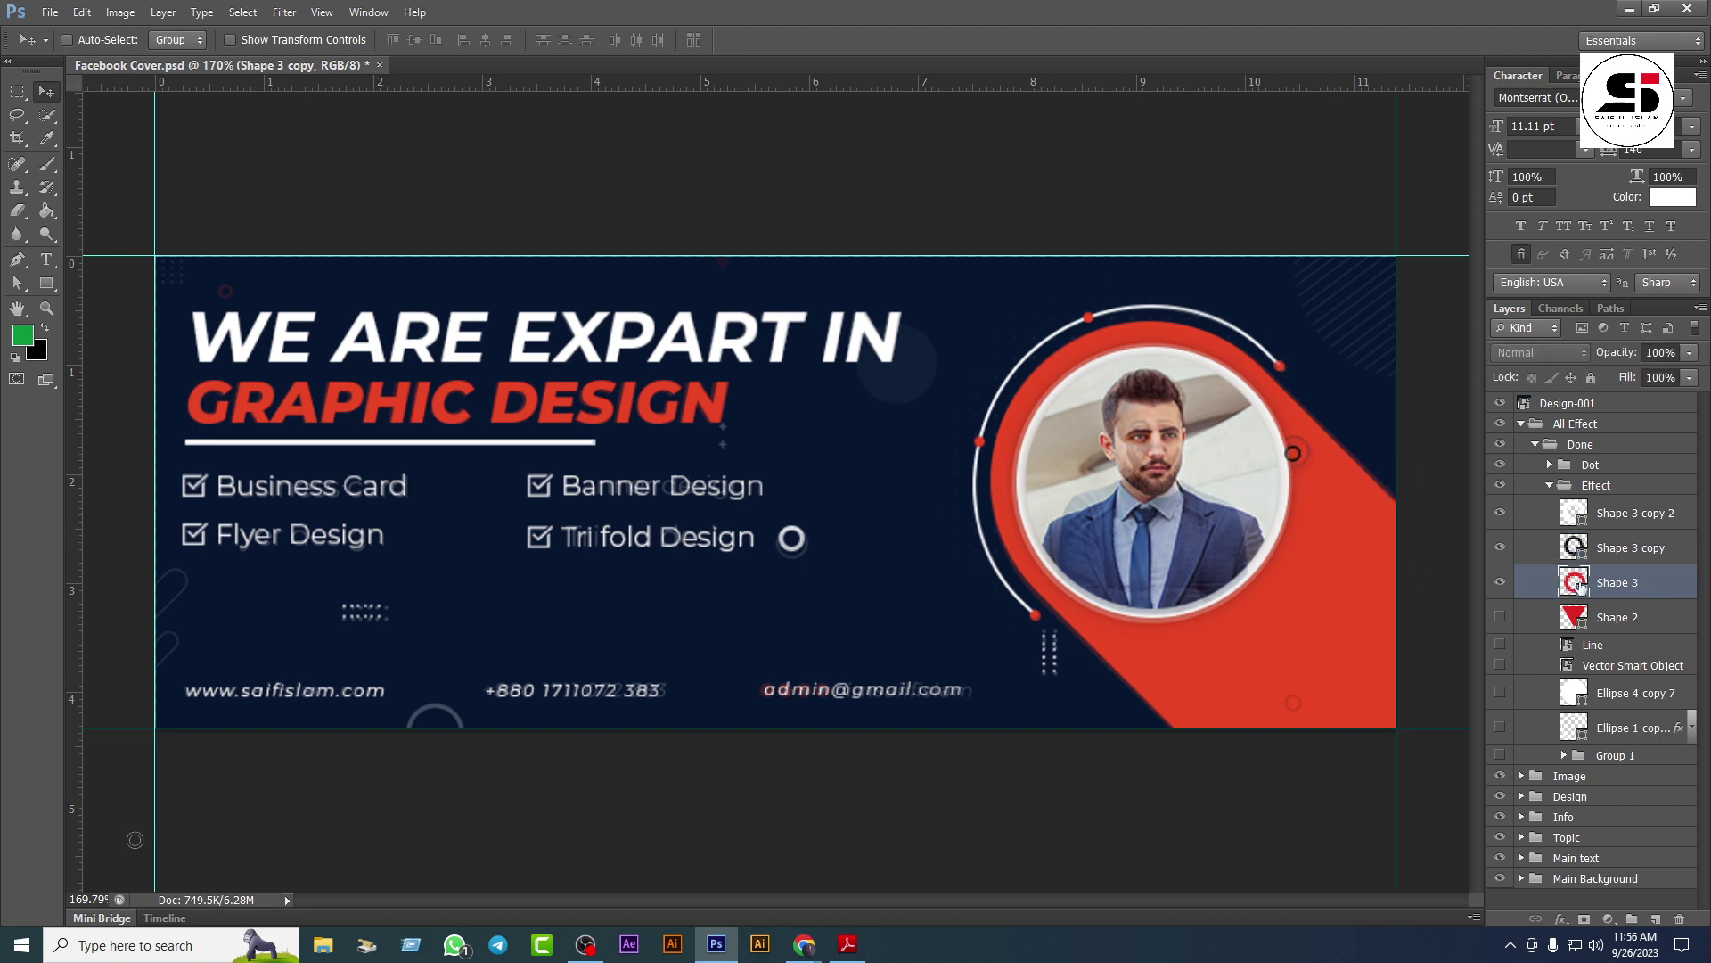
drag(782, 790, 299, 272)
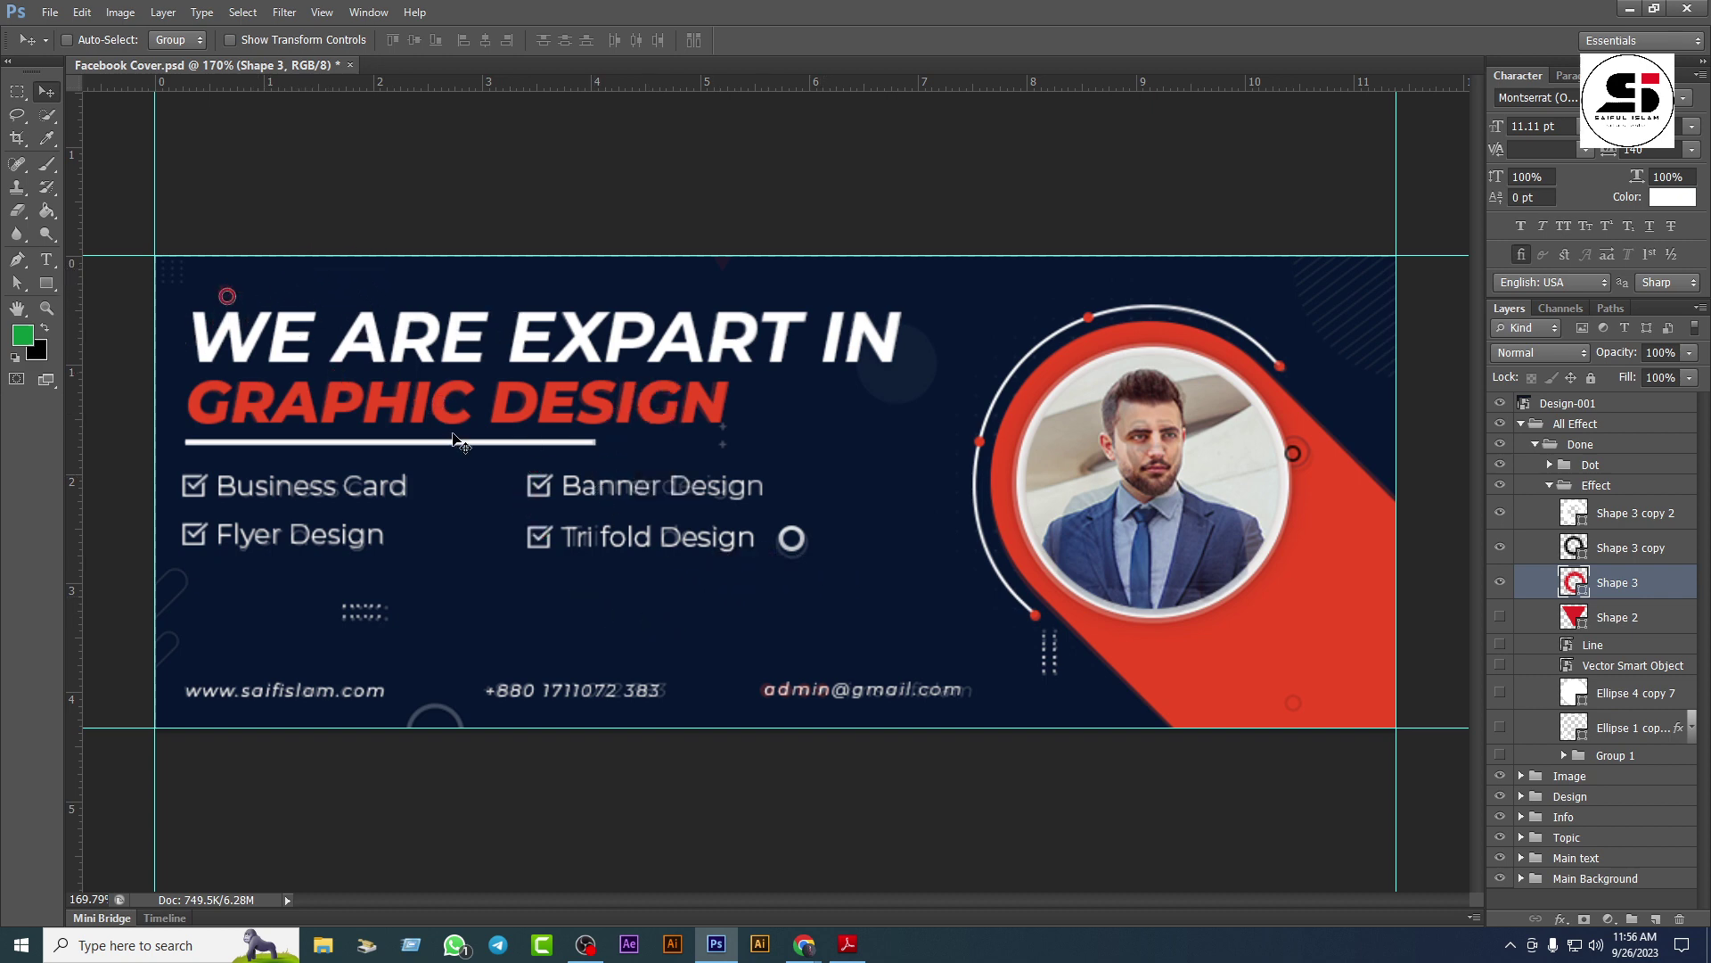
Step: Nudge the red ring up and move the faint triangle to the banner's top edge
key(Up)
key(Up)
click(1501, 621)
click(1618, 617)
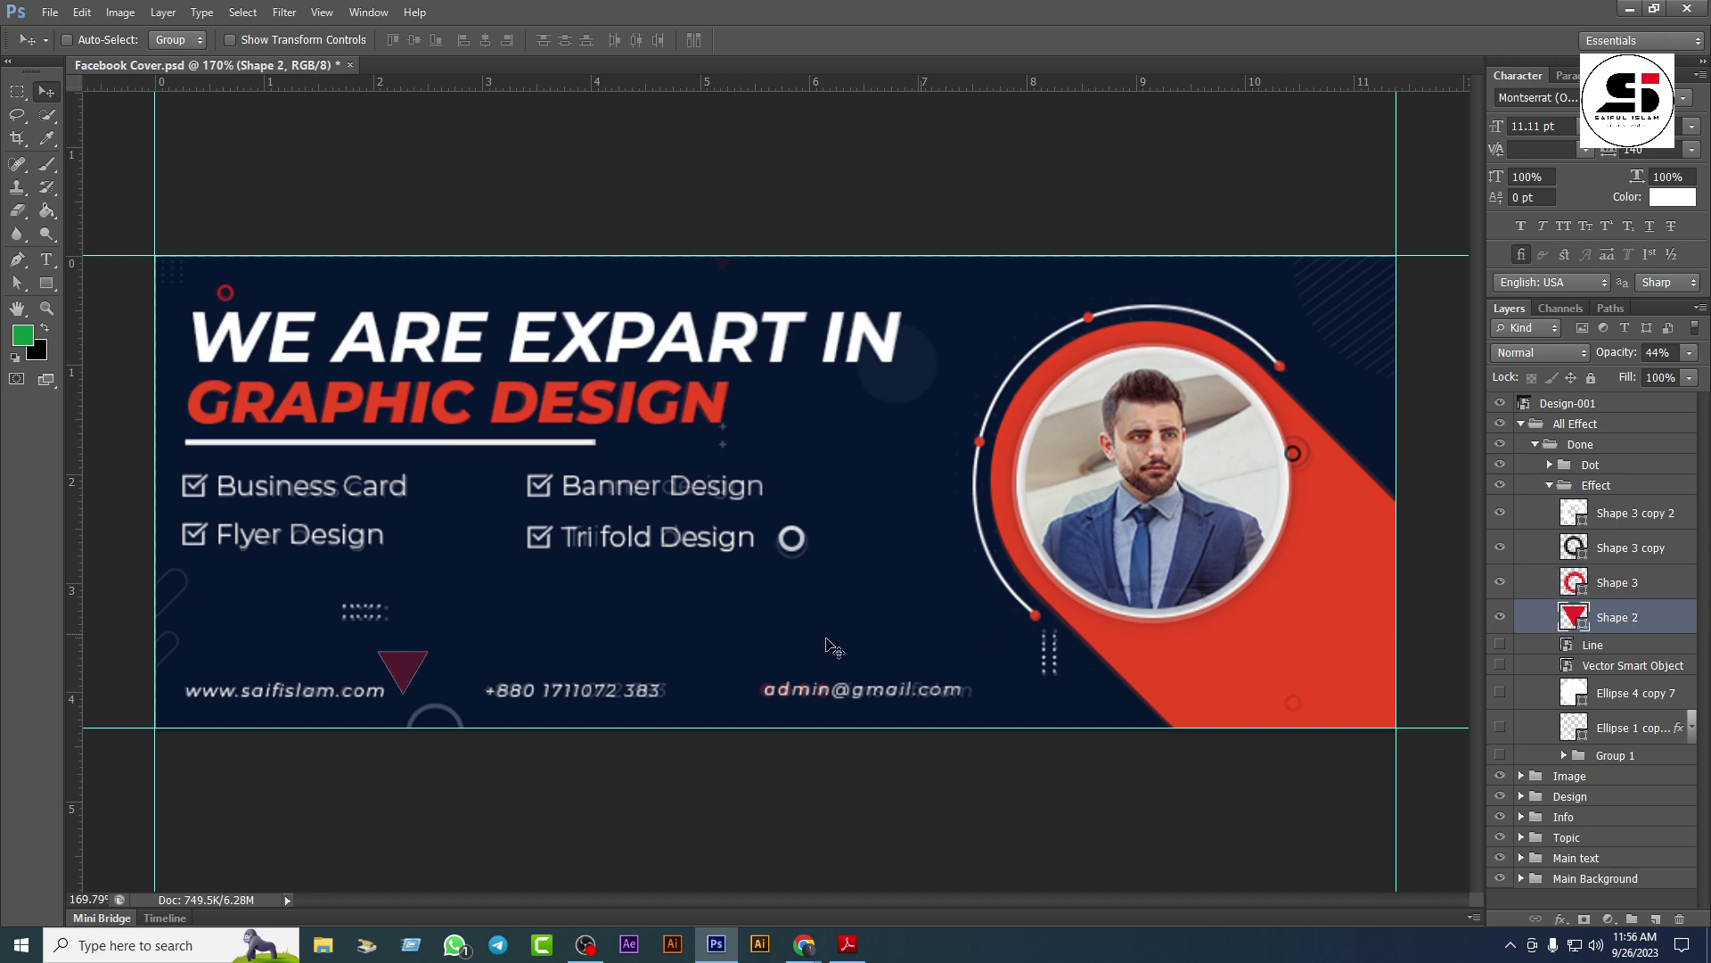
drag(436, 757, 811, 415)
key(Up)
key(Up)
key(Up)
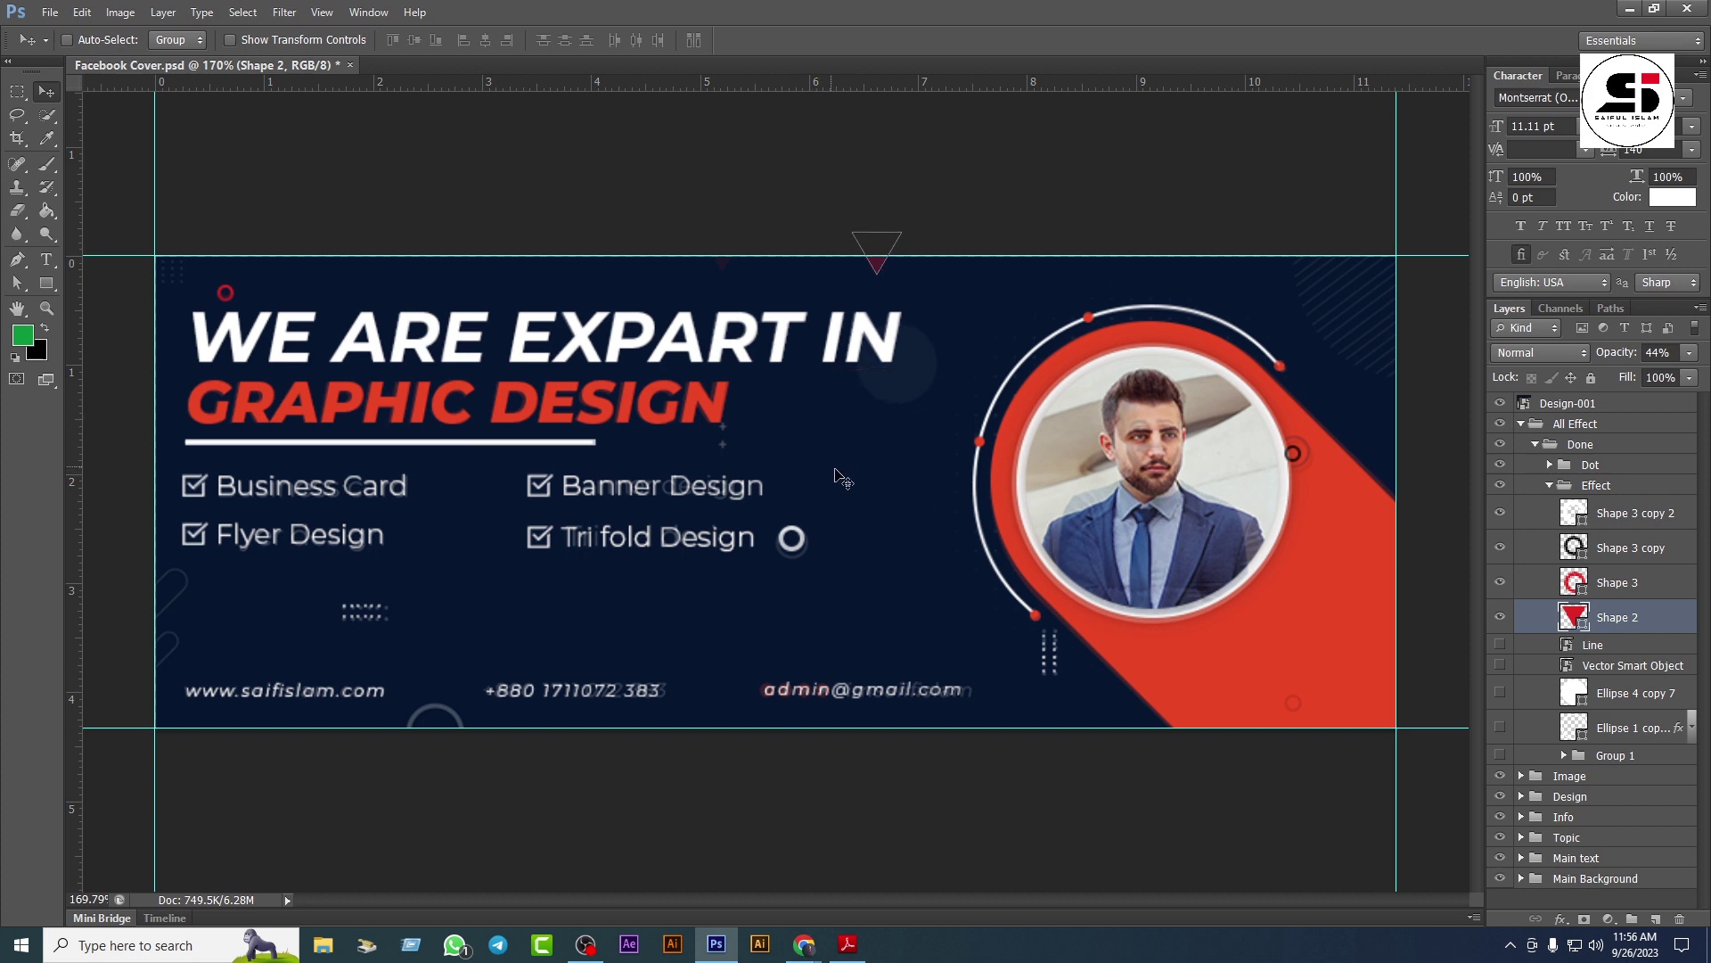
Step: Show the Line diagonal stripes and move them to the top-right corner
click(1505, 643)
click(1623, 644)
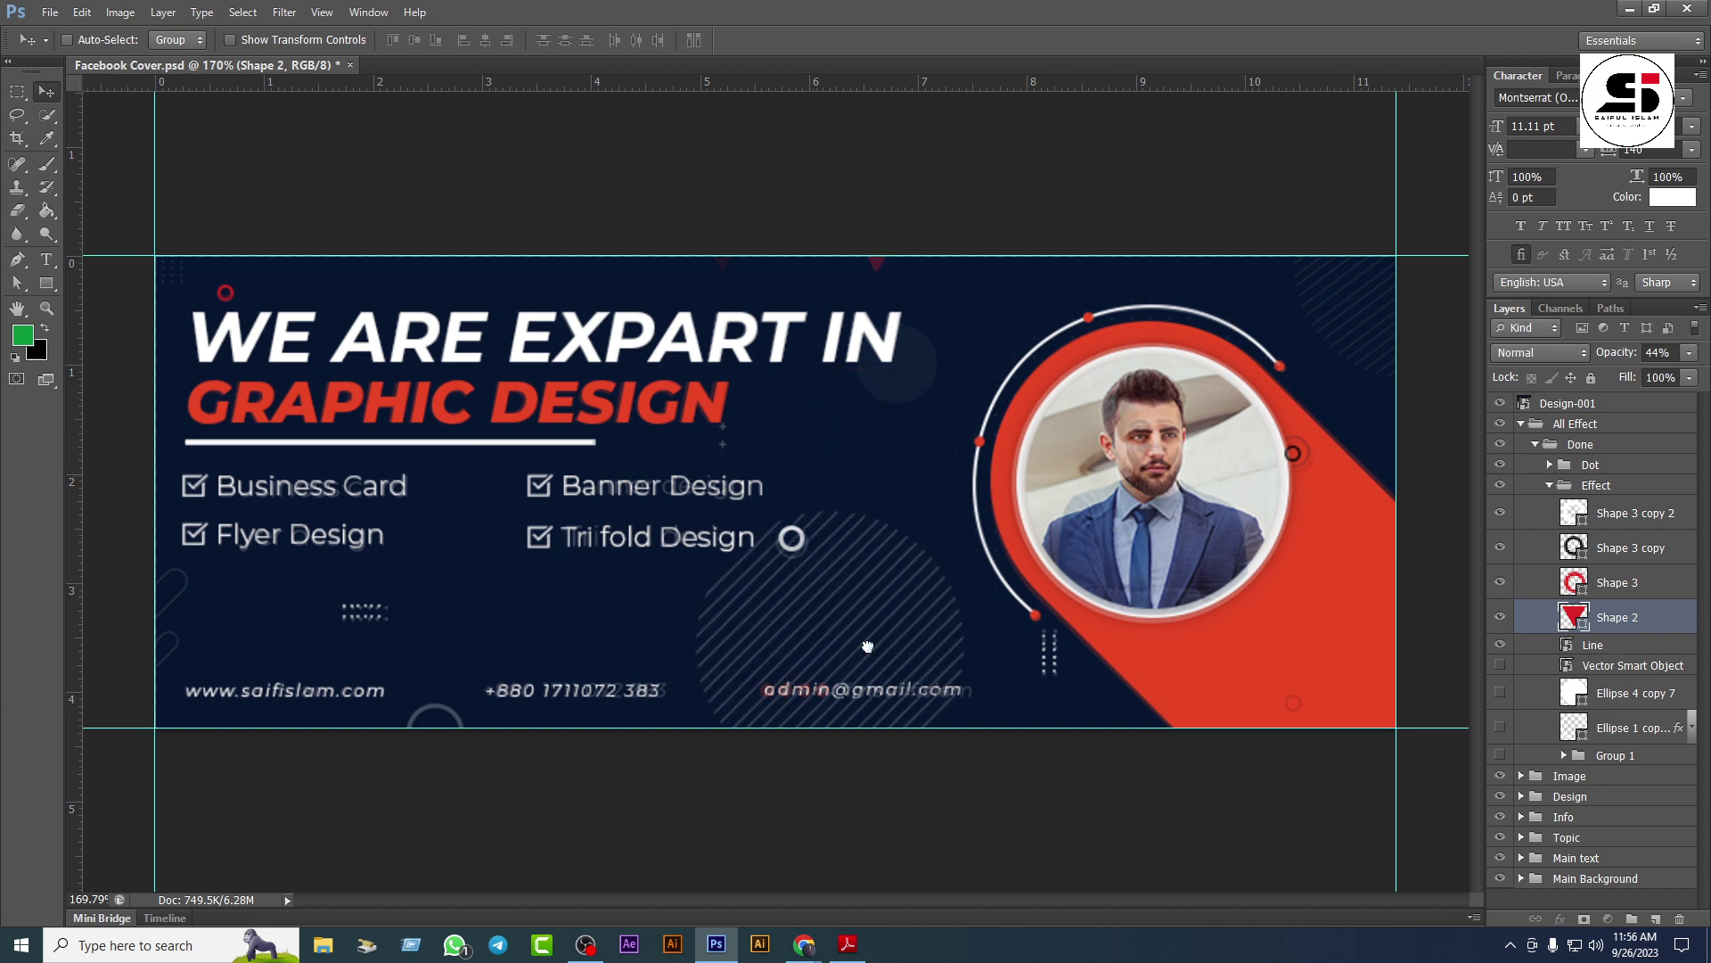
drag(1230, 432, 1369, 291)
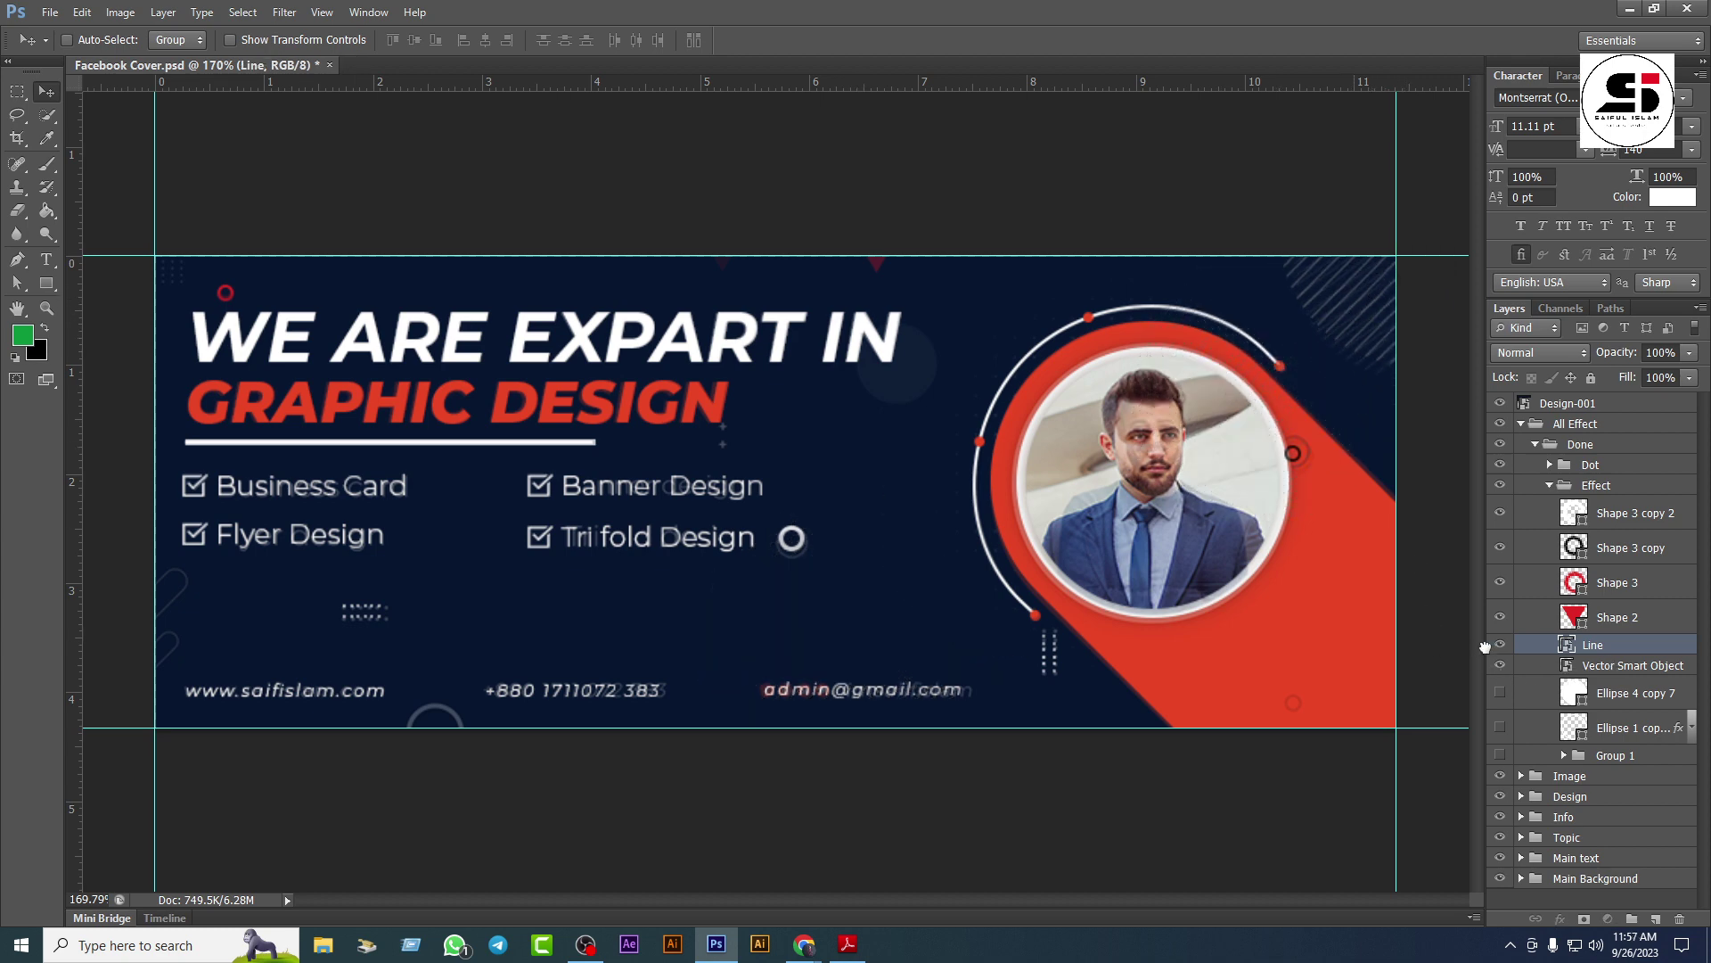
Step: Move the Vector Smart Object diagonal-stripe graphic to the lower-left corner
key(alt+bracketleft)
scroll(902, 673, down, 3)
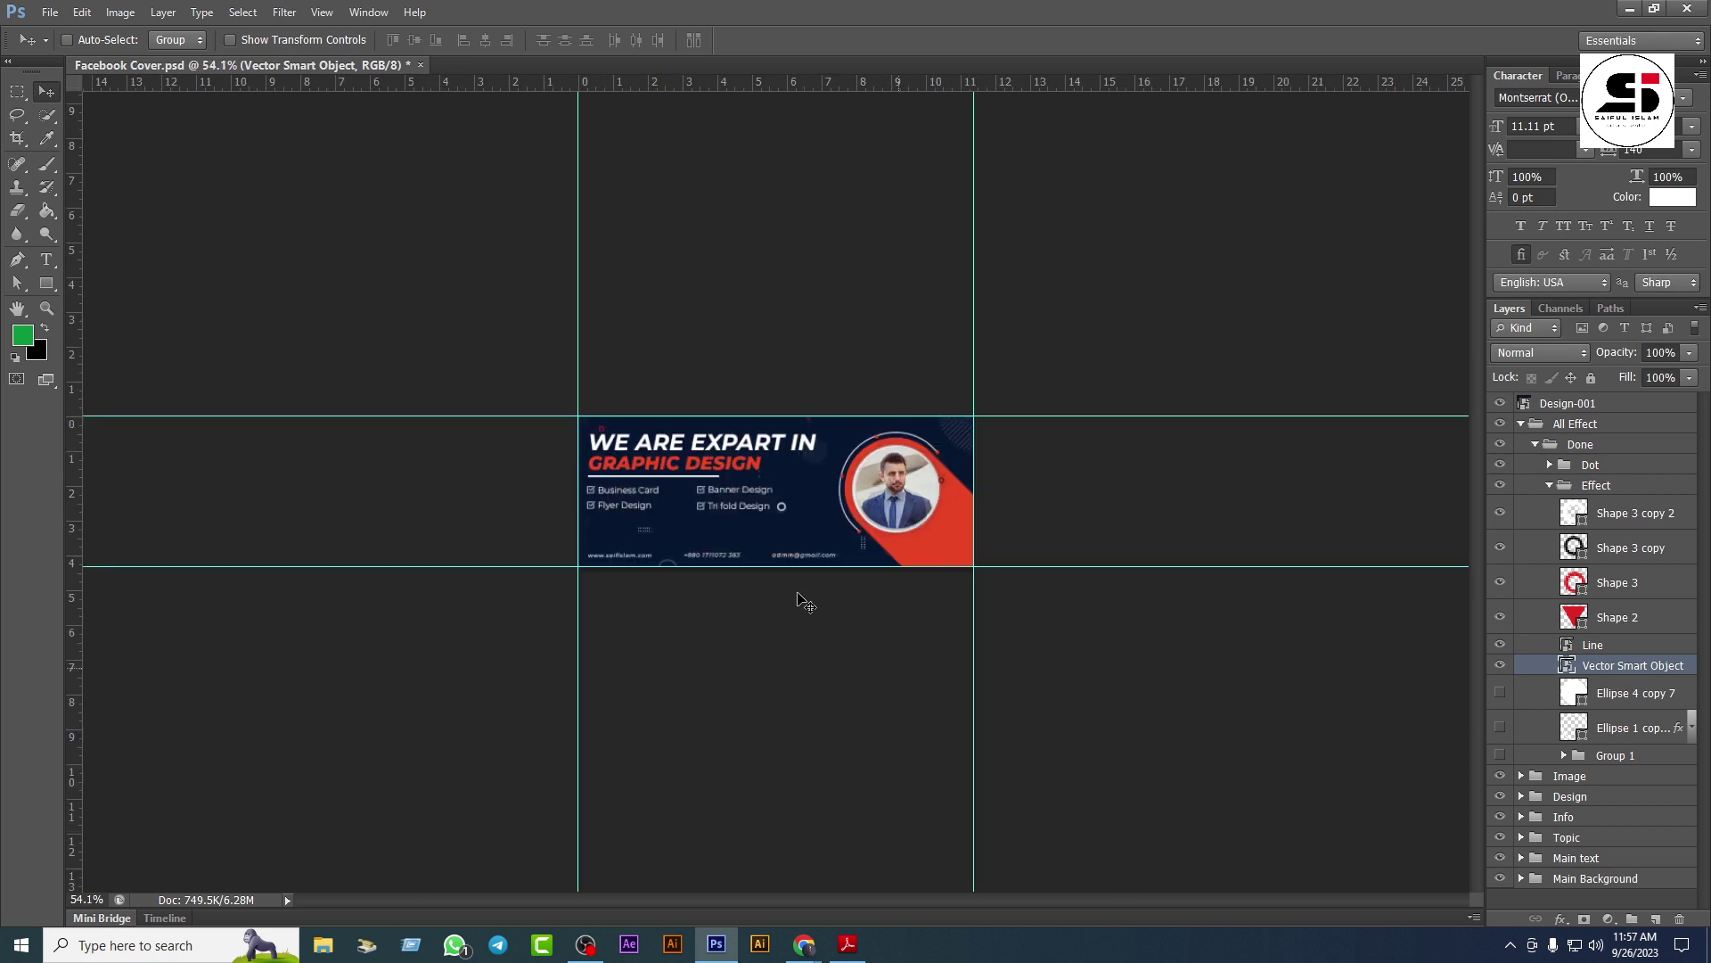
key(ctrl+t)
scroll(767, 597, down, 1)
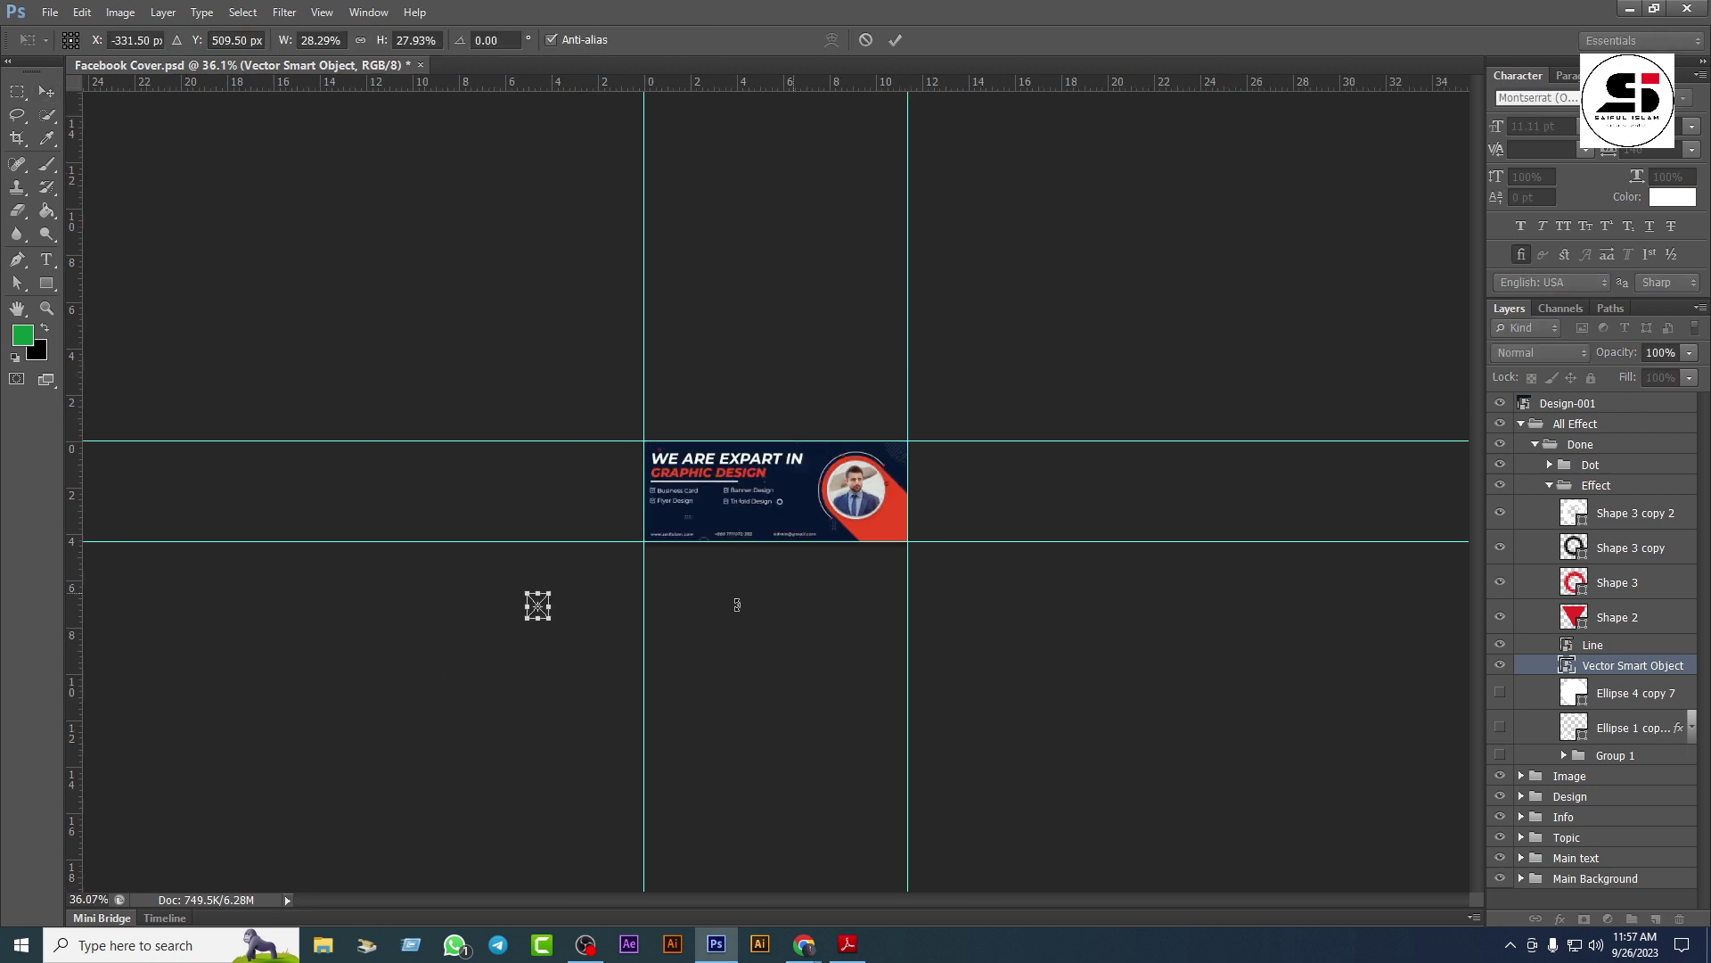
key(Return)
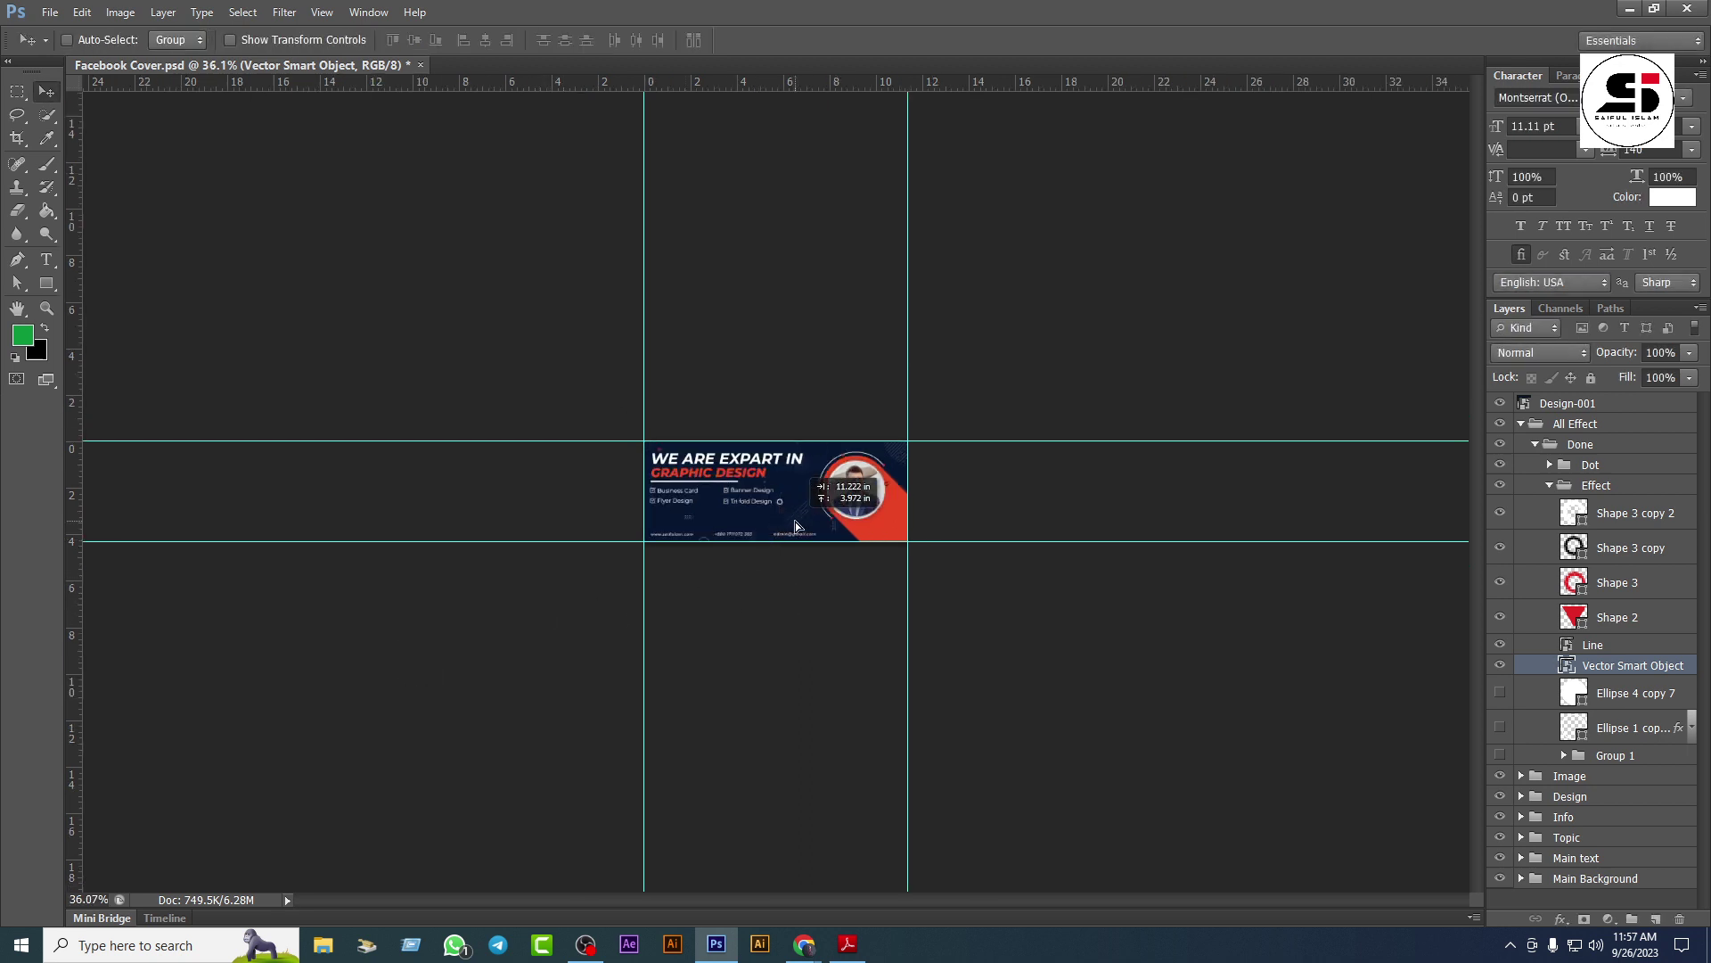
scroll(825, 563, up, 3)
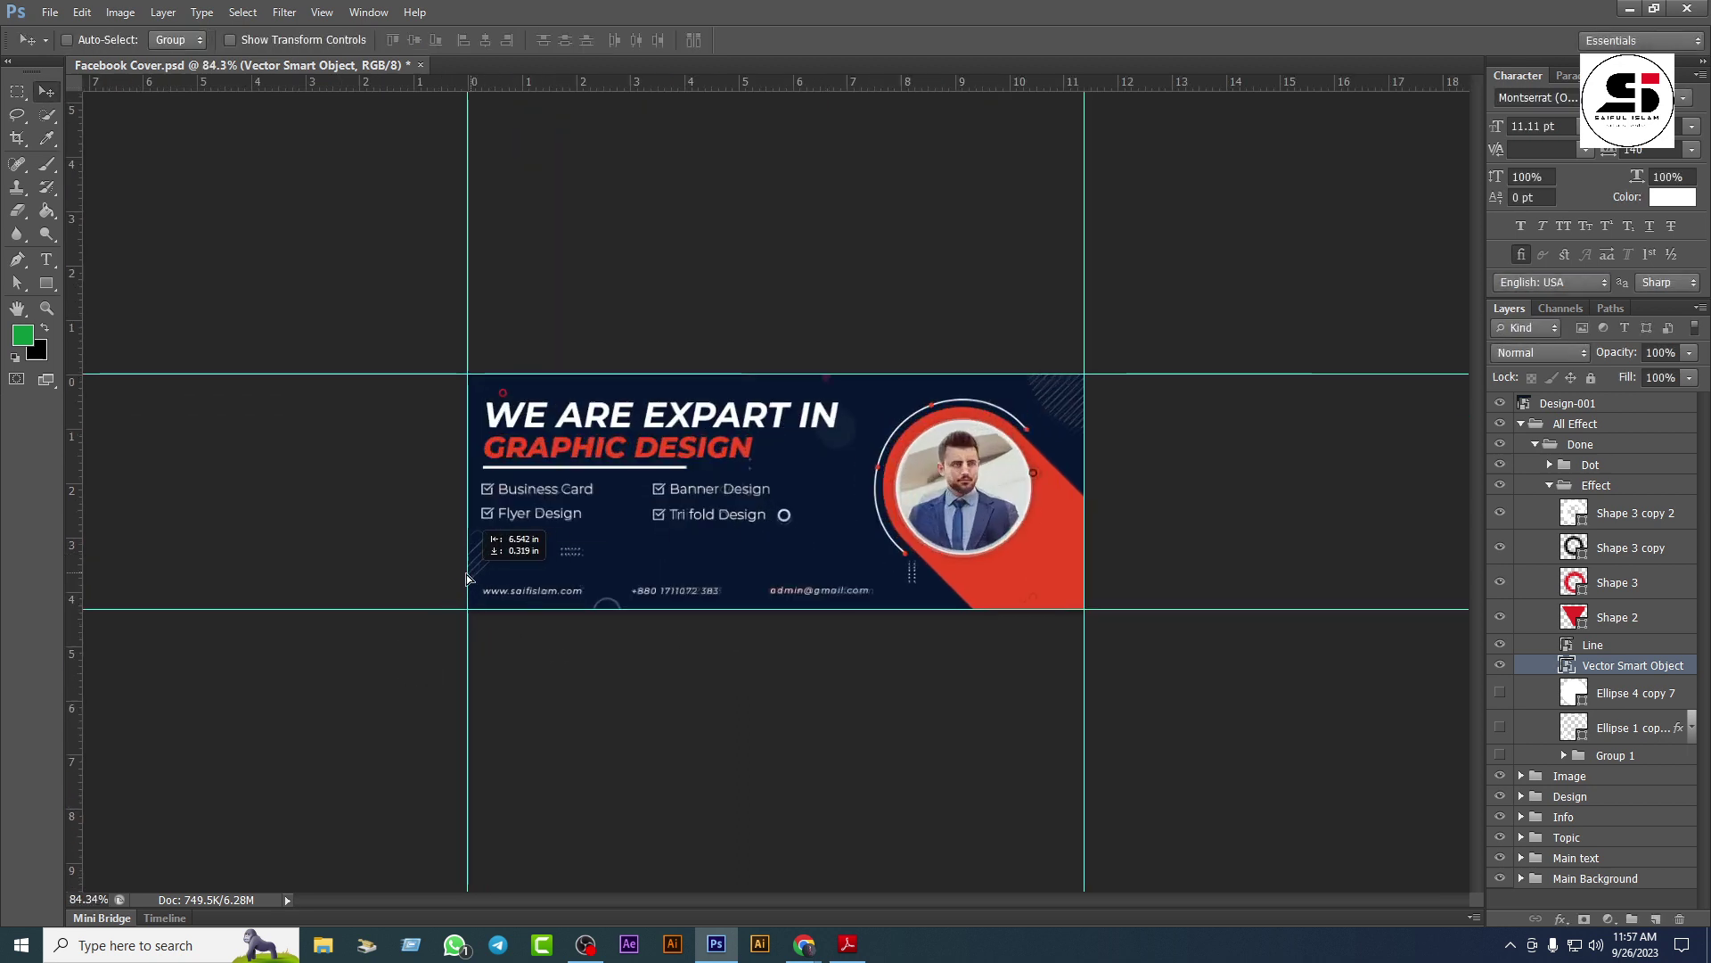
scroll(518, 584, up, 2)
scroll(519, 584, up, 2)
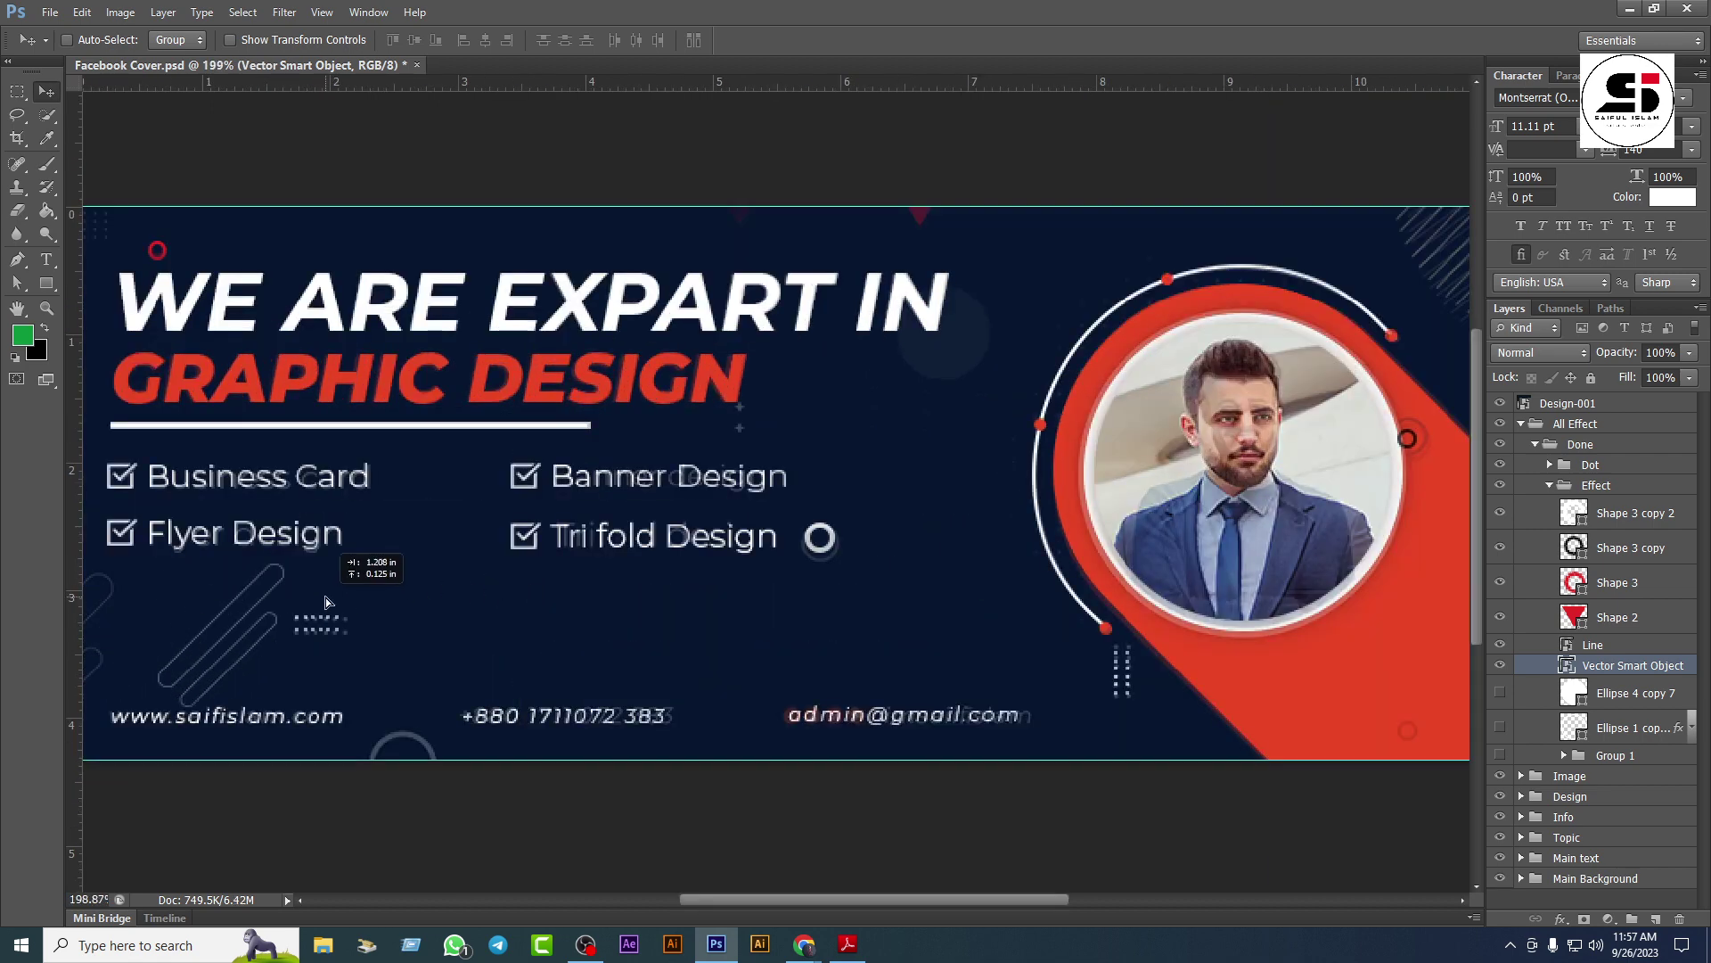
drag(344, 580, 974, 546)
drag(789, 627, 655, 639)
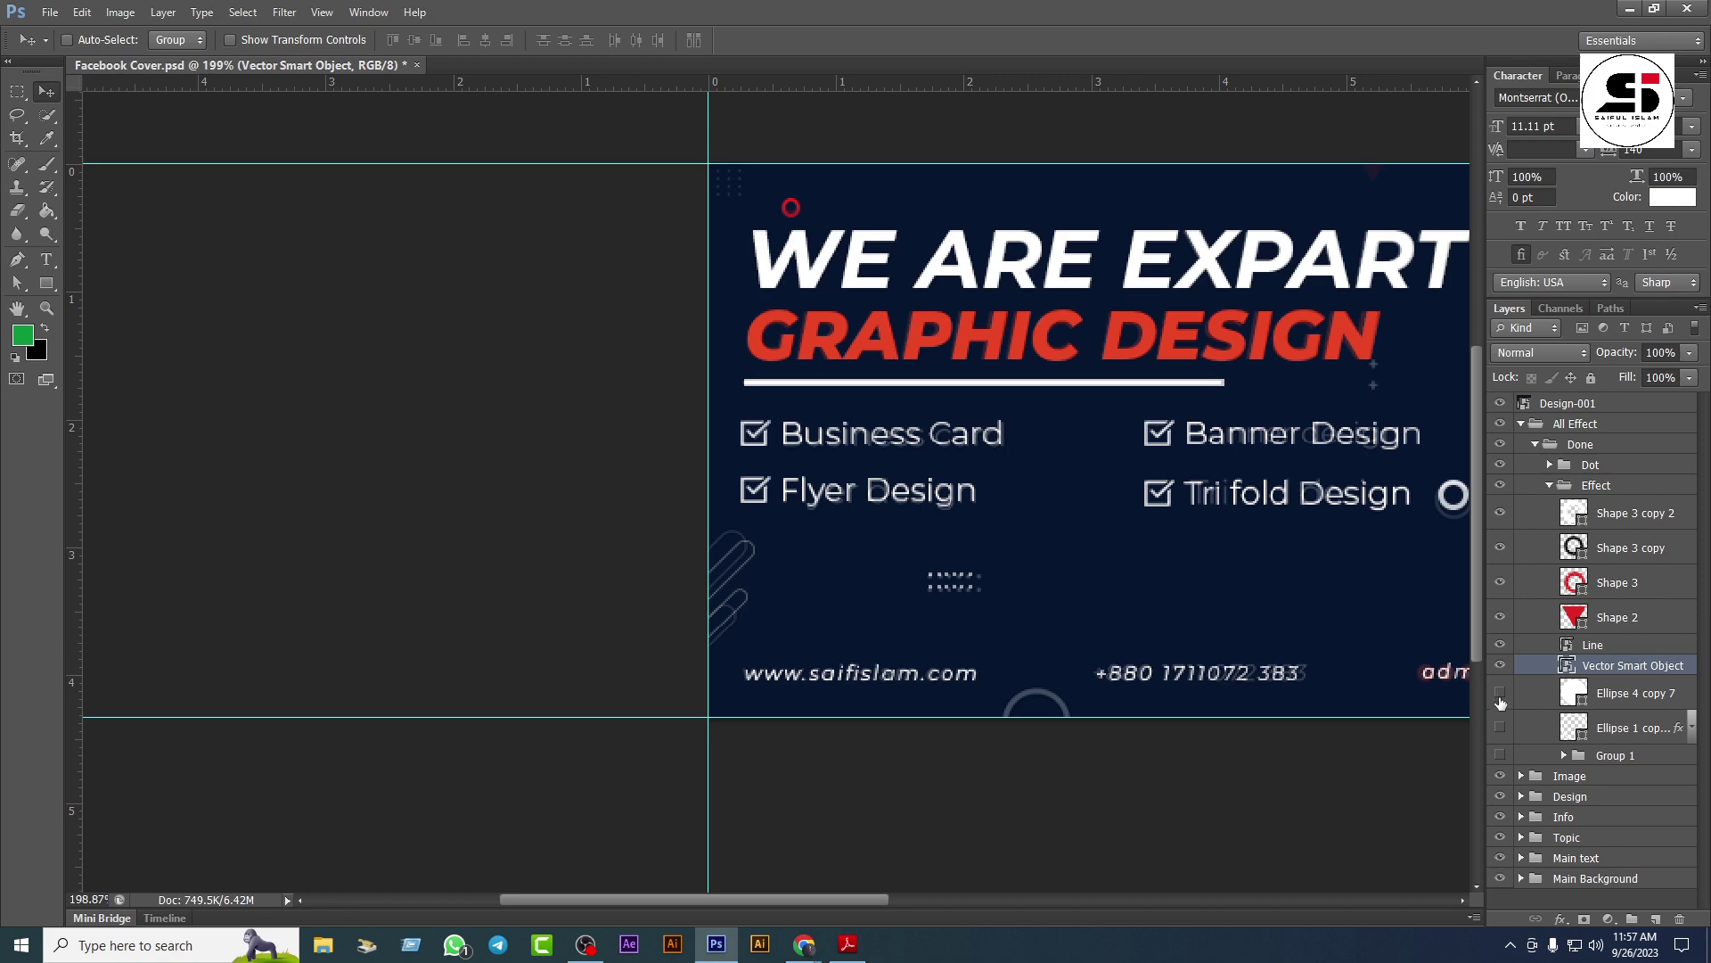
Step: Place the faint circle beside 'EXPART IN' and the outlined ring along the bottom edge
click(1588, 697)
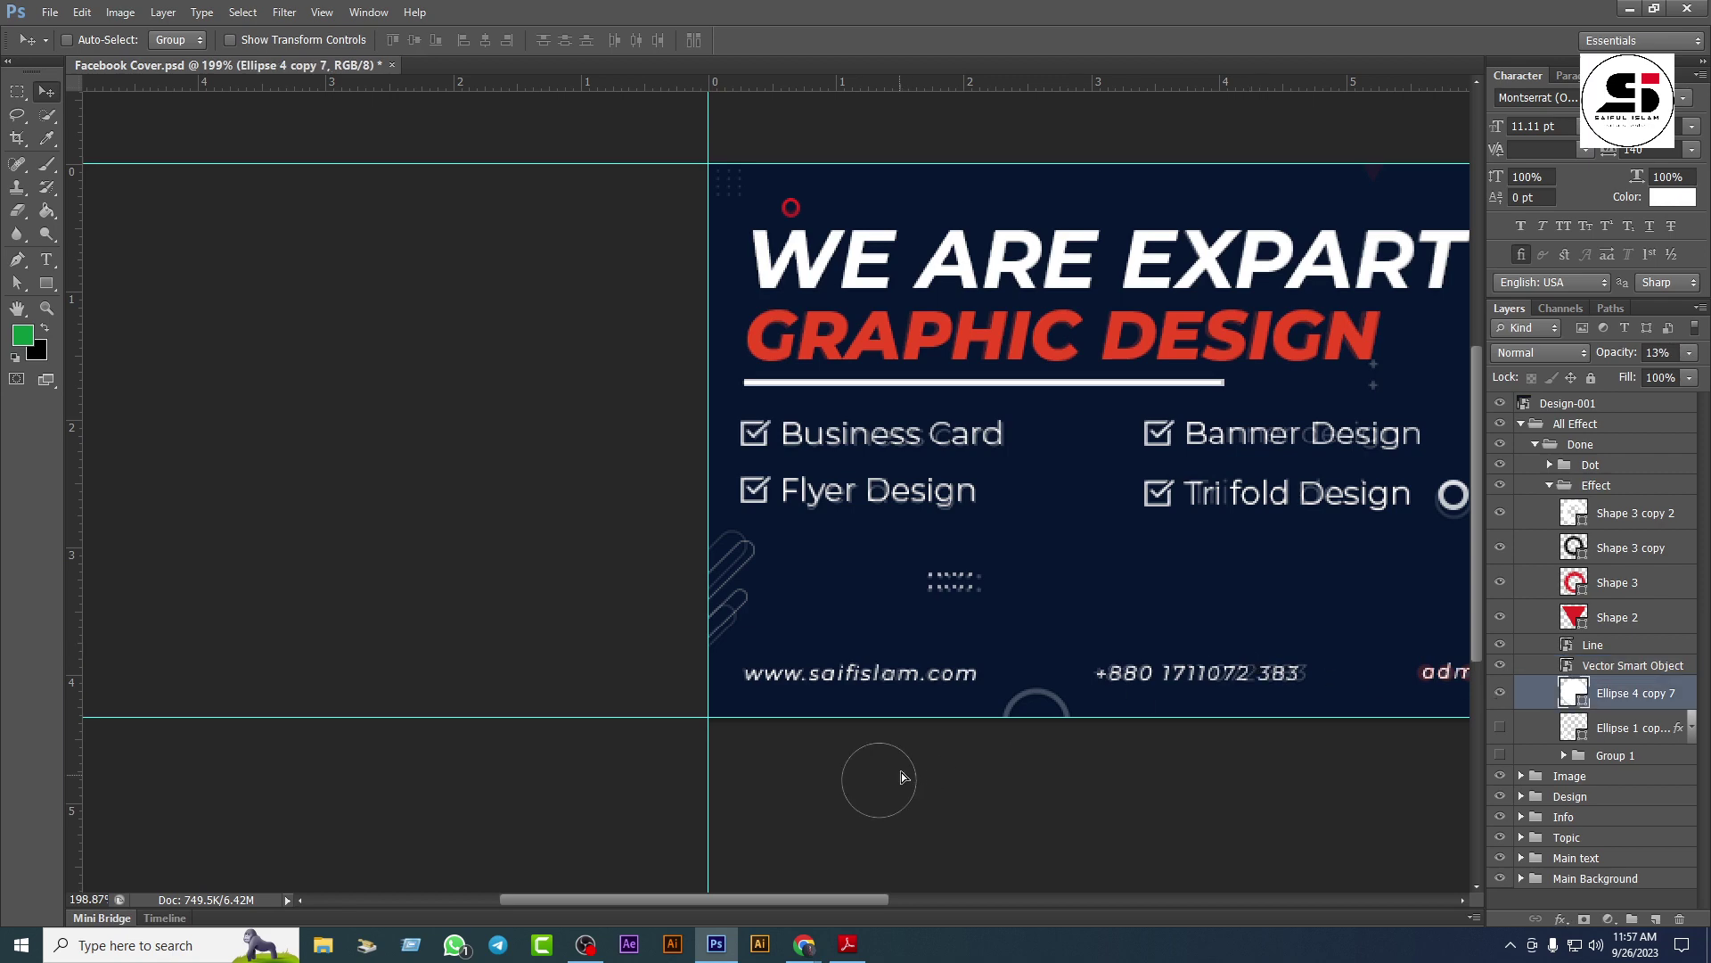
drag(900, 778, 938, 336)
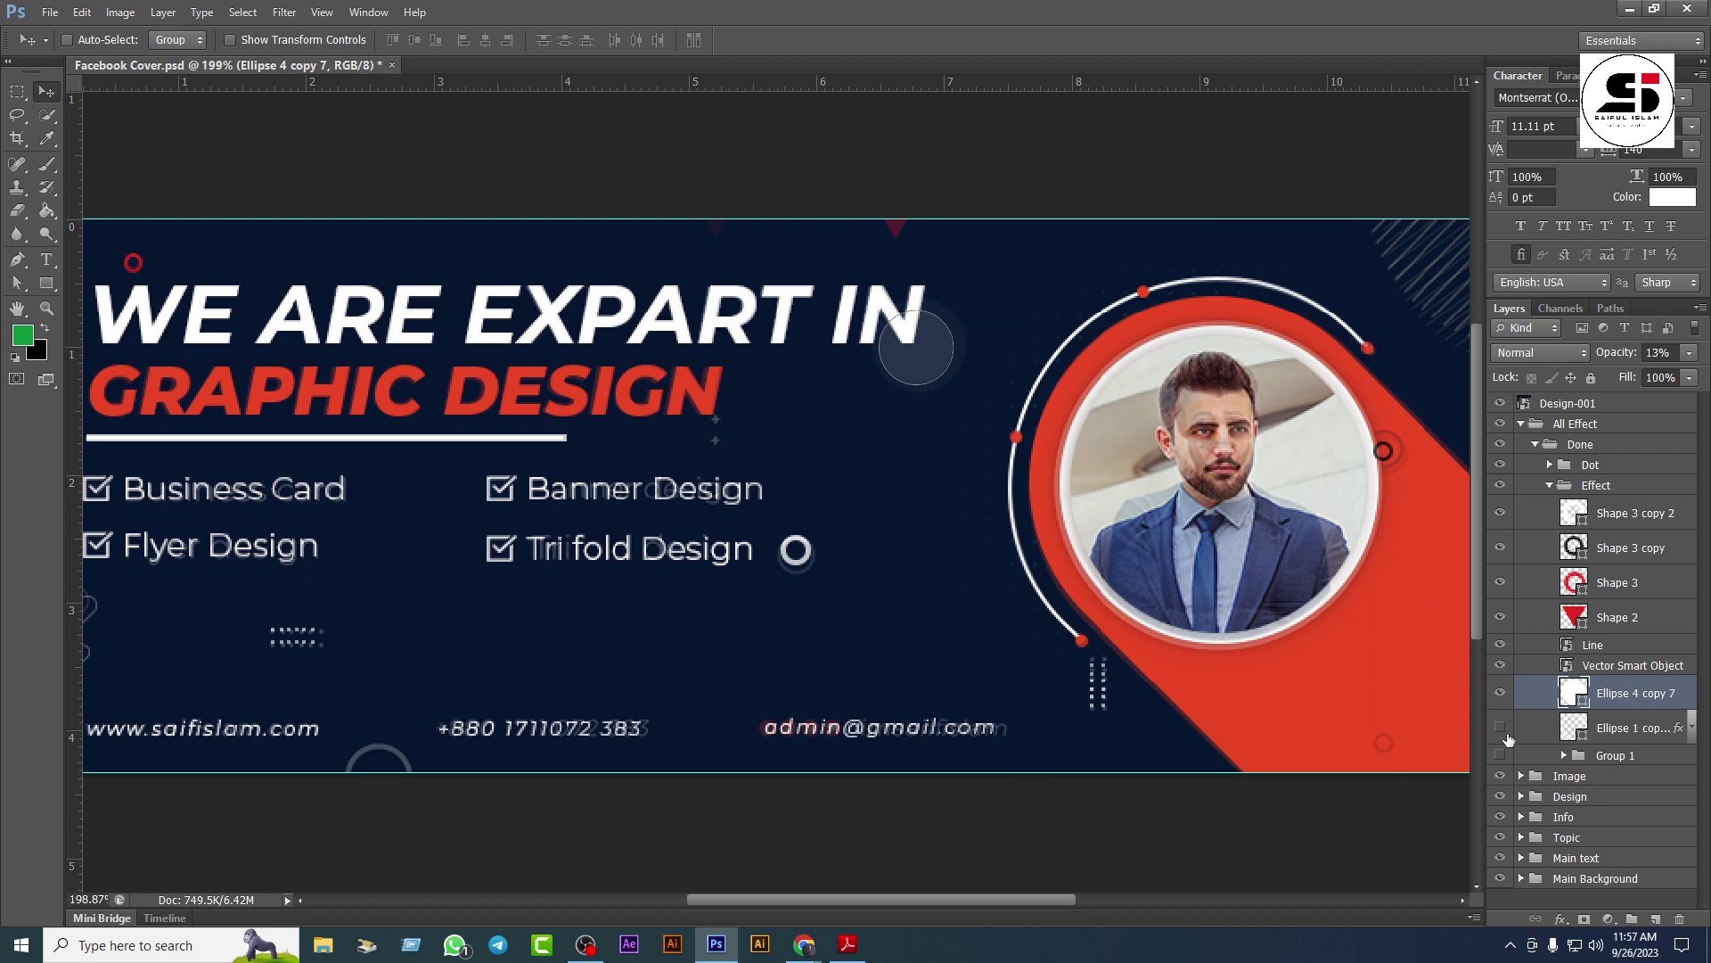
click(1580, 729)
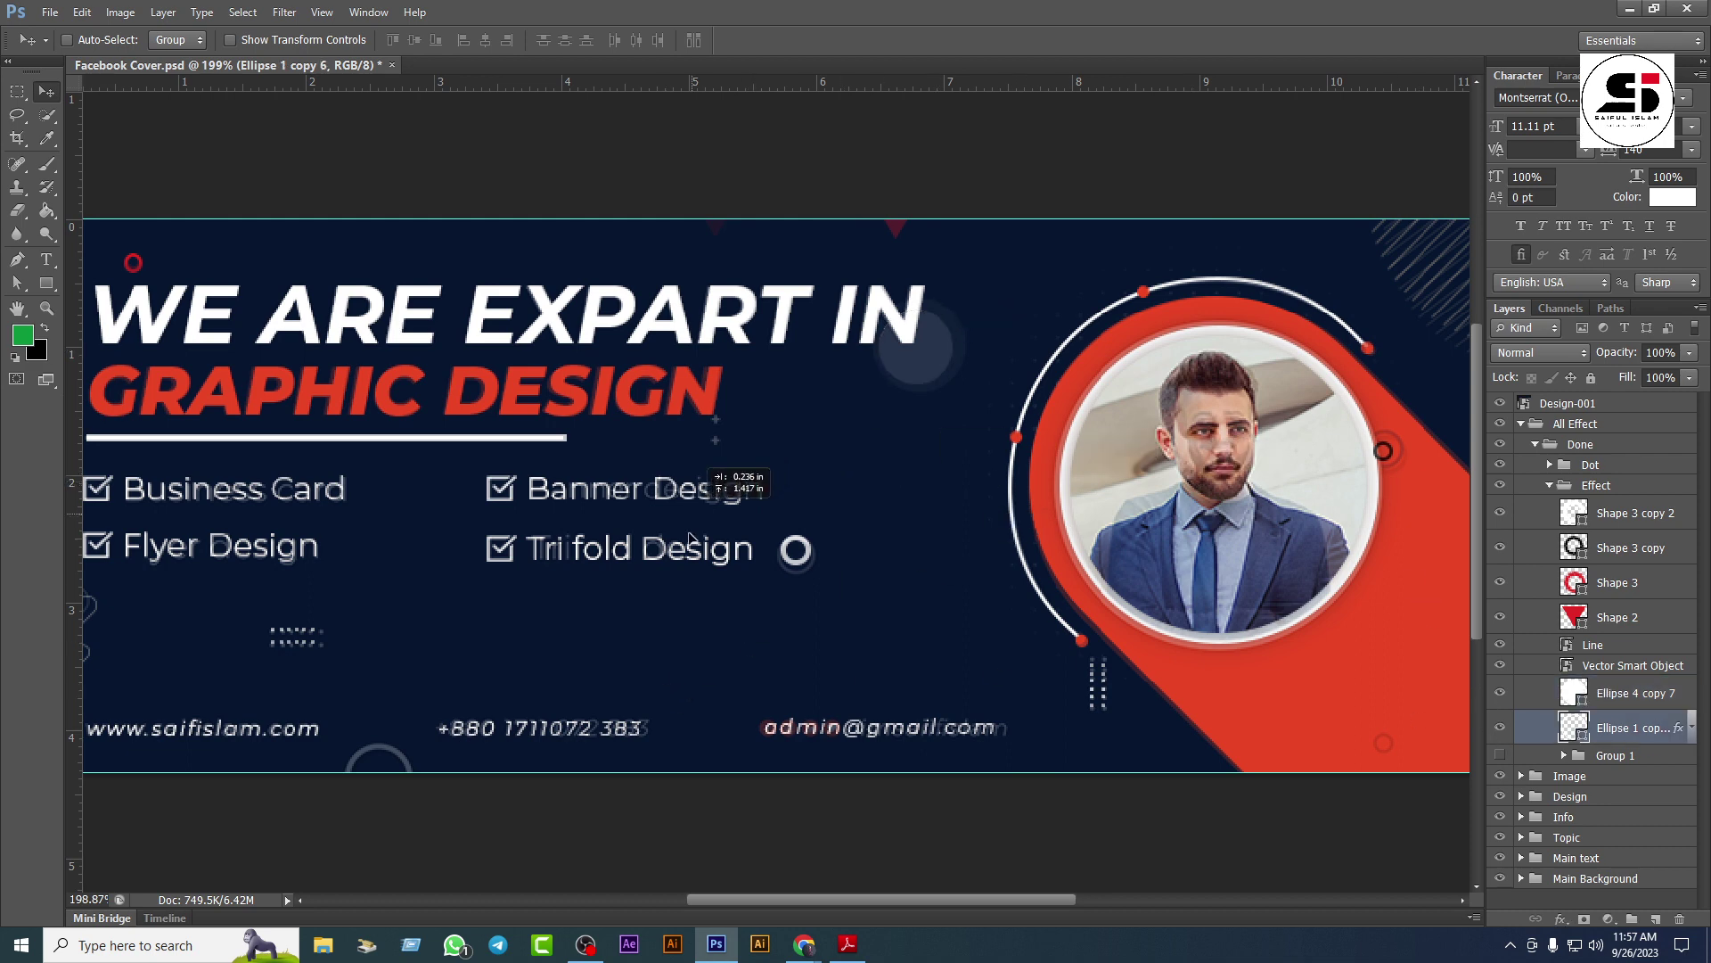
scroll(949, 587, down, 1)
scroll(949, 586, down, 3)
drag(535, 727, 543, 727)
scroll(738, 600, up, 5)
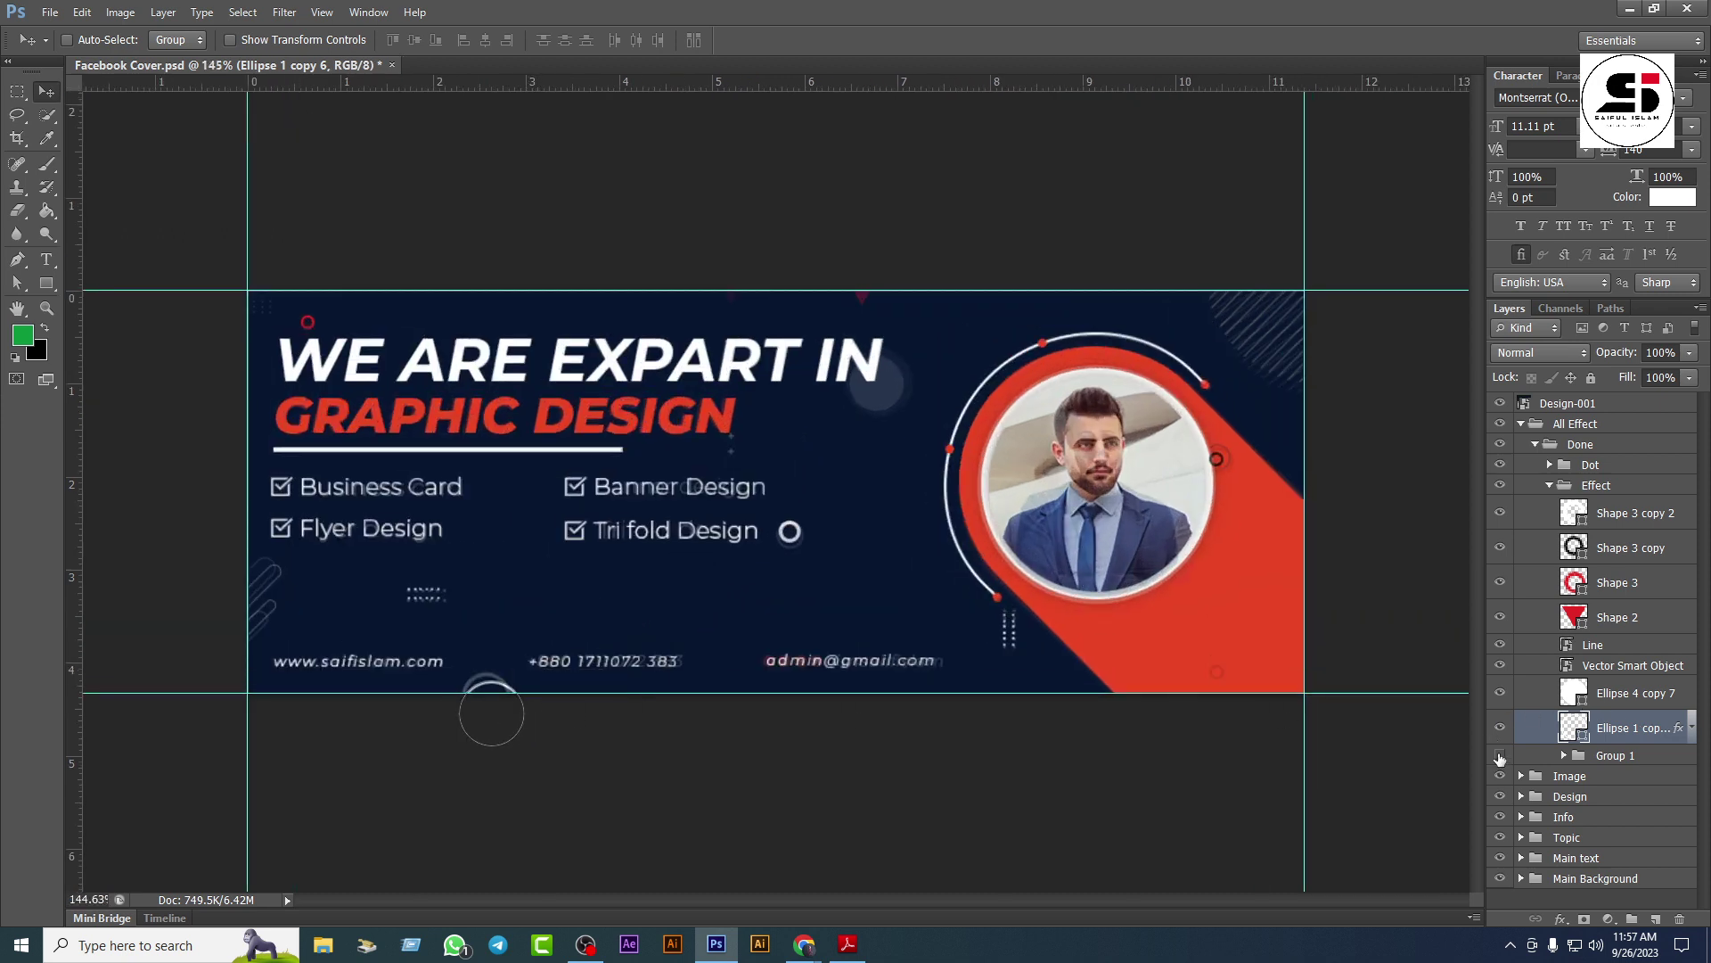
Step: Shift the Group 1 plus-sign marks left to sit just below the GRAPHIC DESIGN line
click(1602, 751)
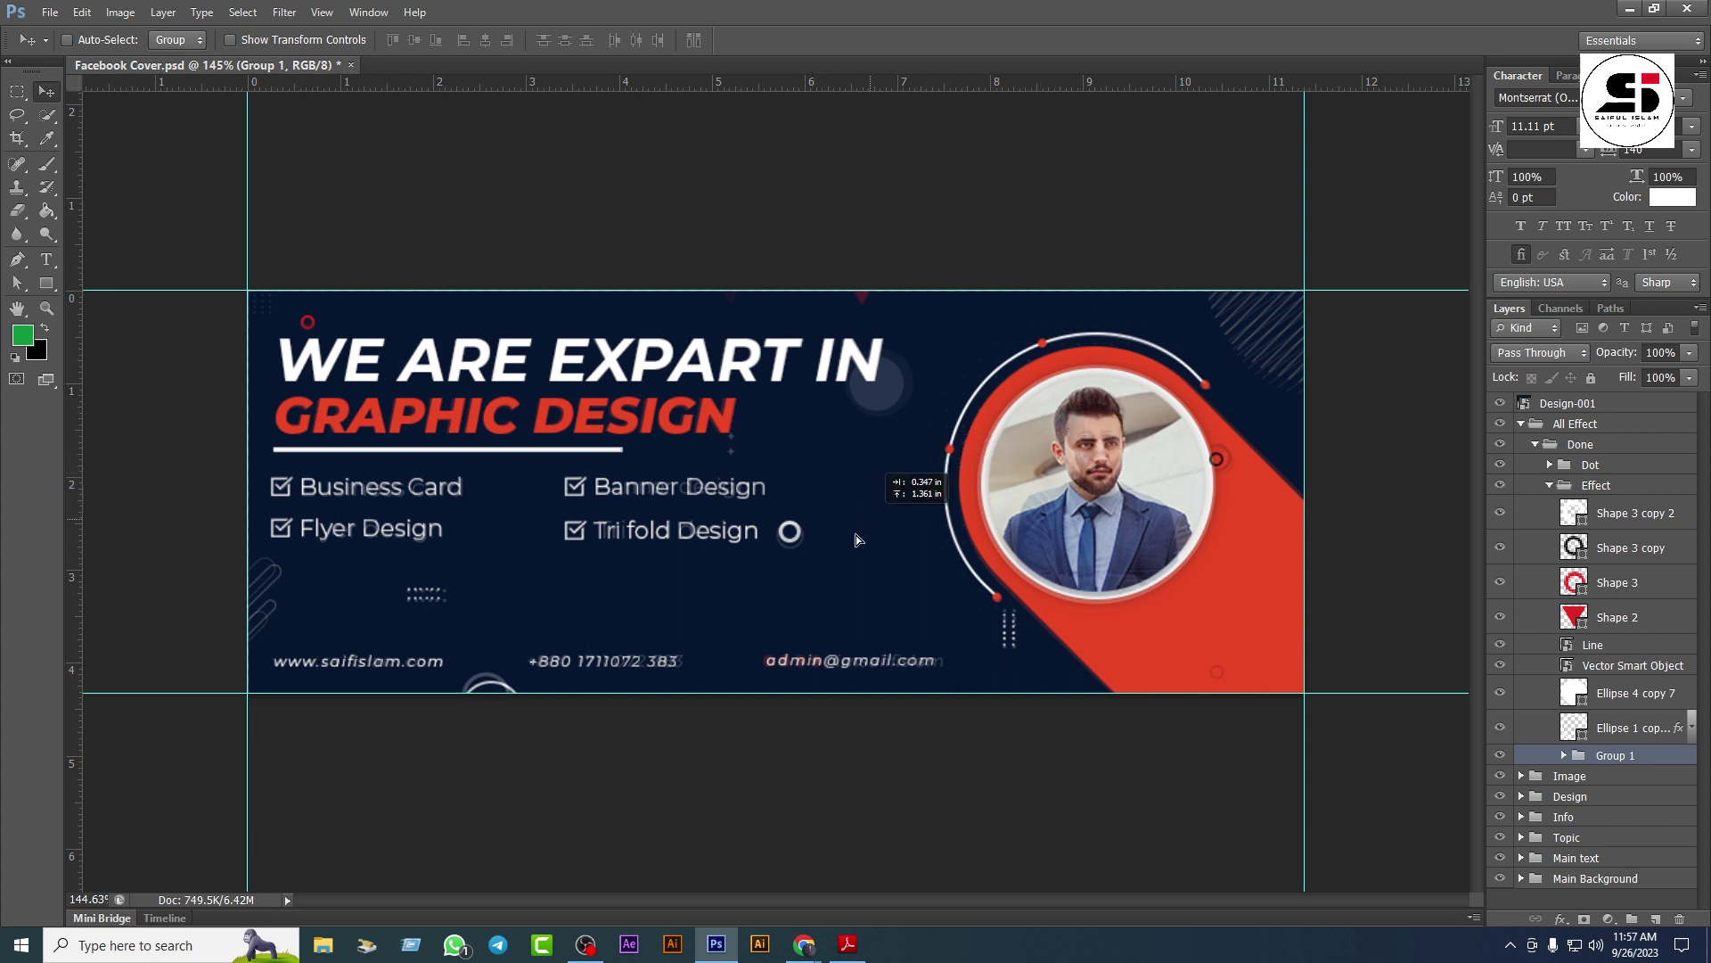
scroll(775, 499, down, 3)
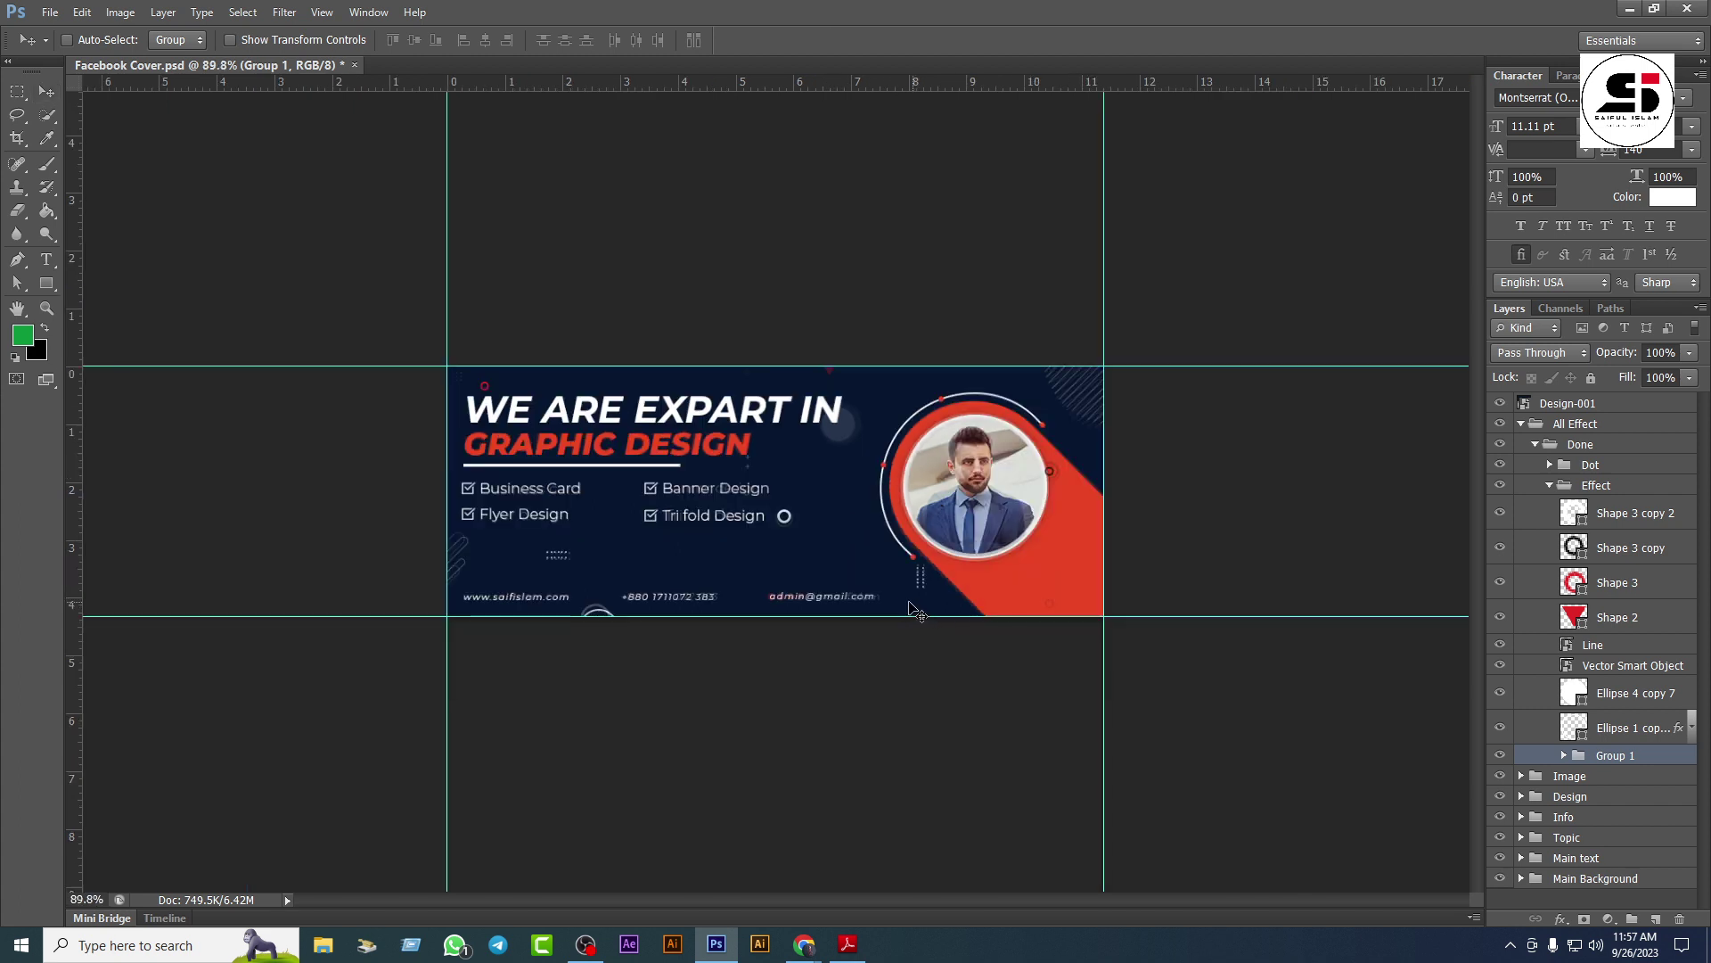
key(ctrl+t)
key(Return)
scroll(646, 619, up, 3)
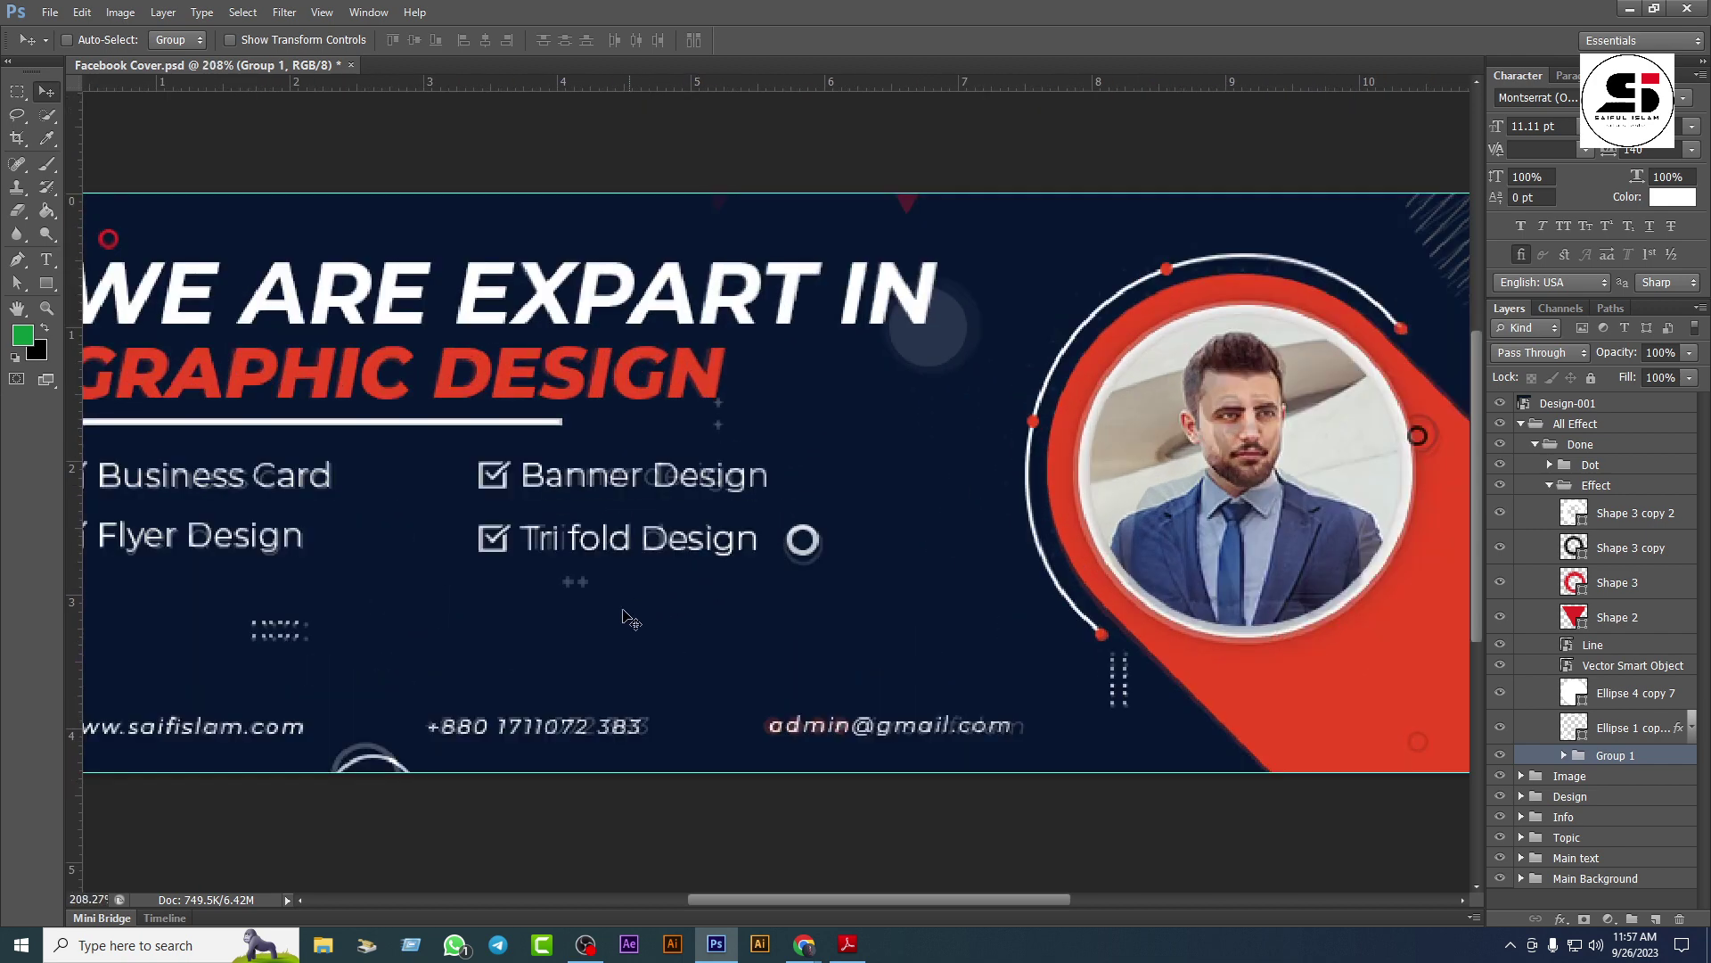
drag(766, 450, 729, 443)
Step: Collapse the Effect, Done and All Effect groups and delete the Design-001 layer
click(1550, 487)
click(1535, 444)
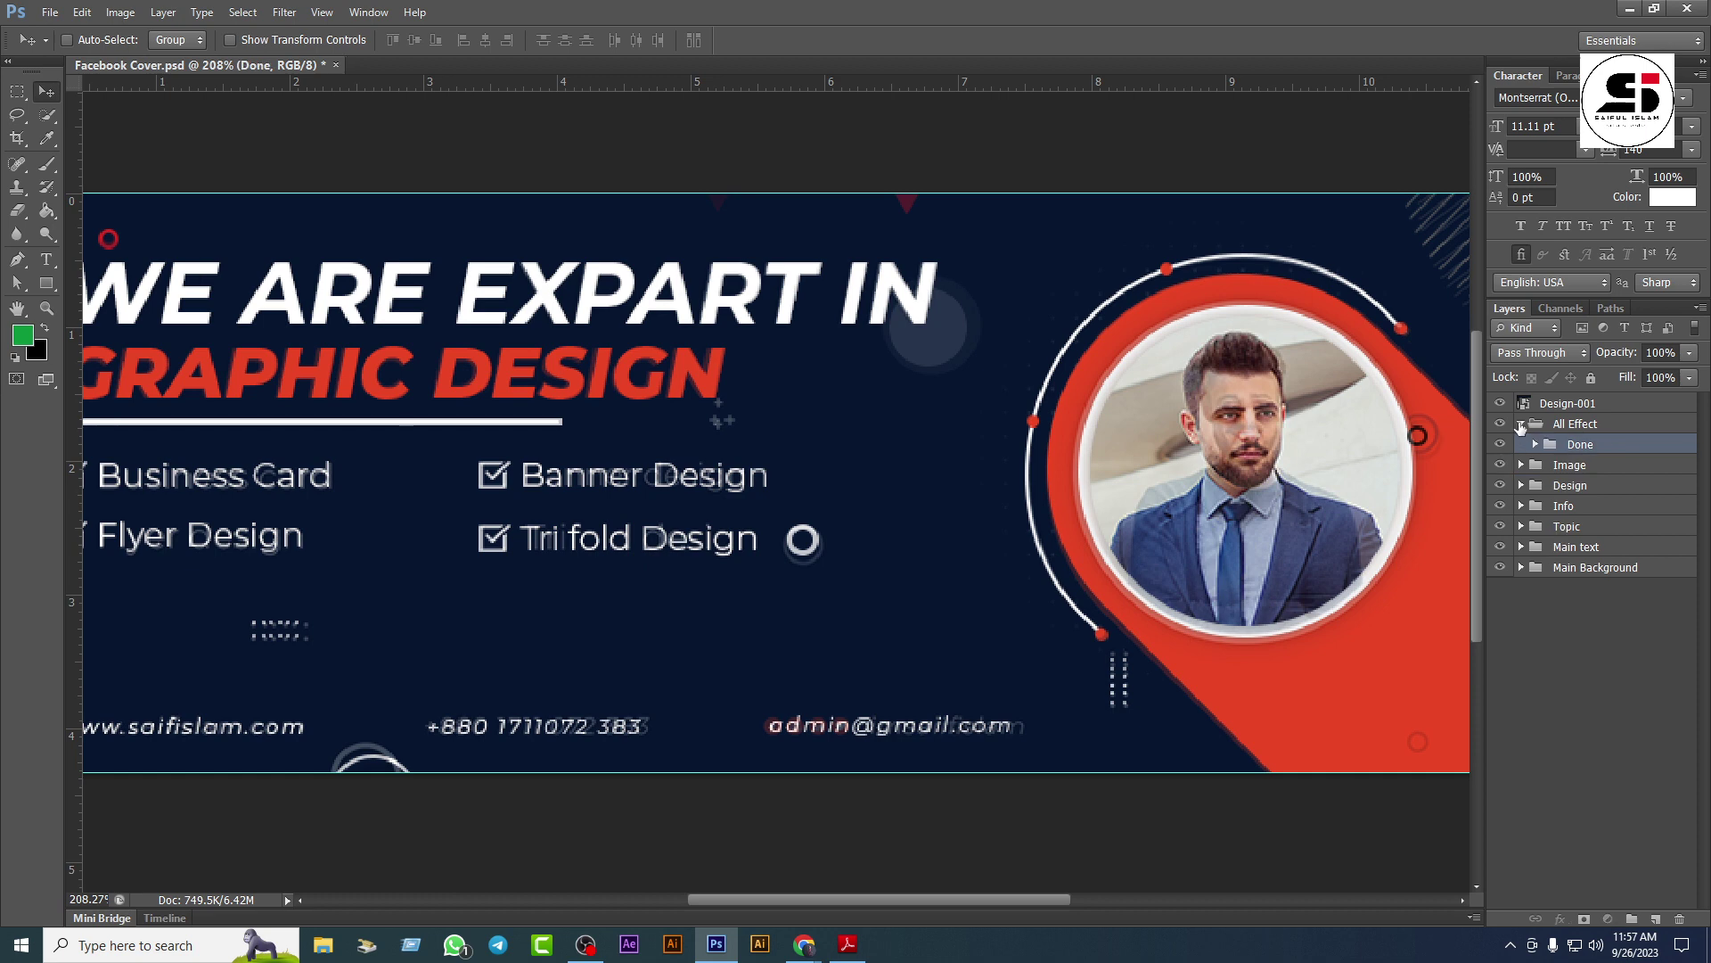
click(1520, 423)
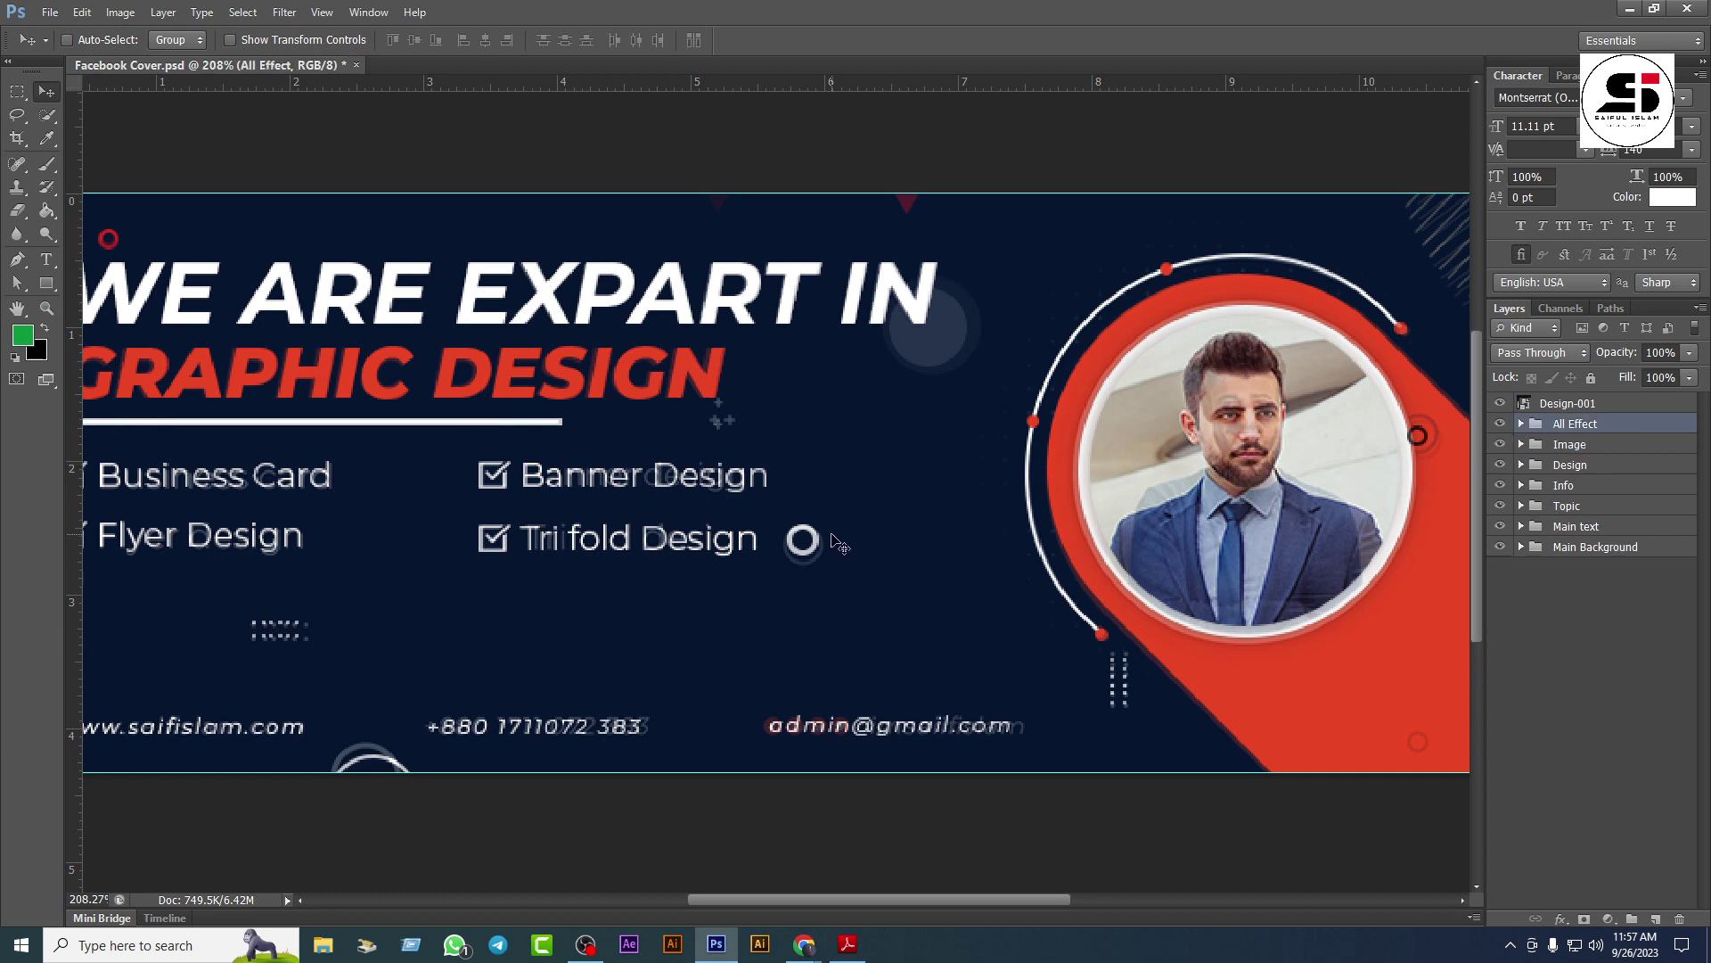
scroll(837, 544, down, 3)
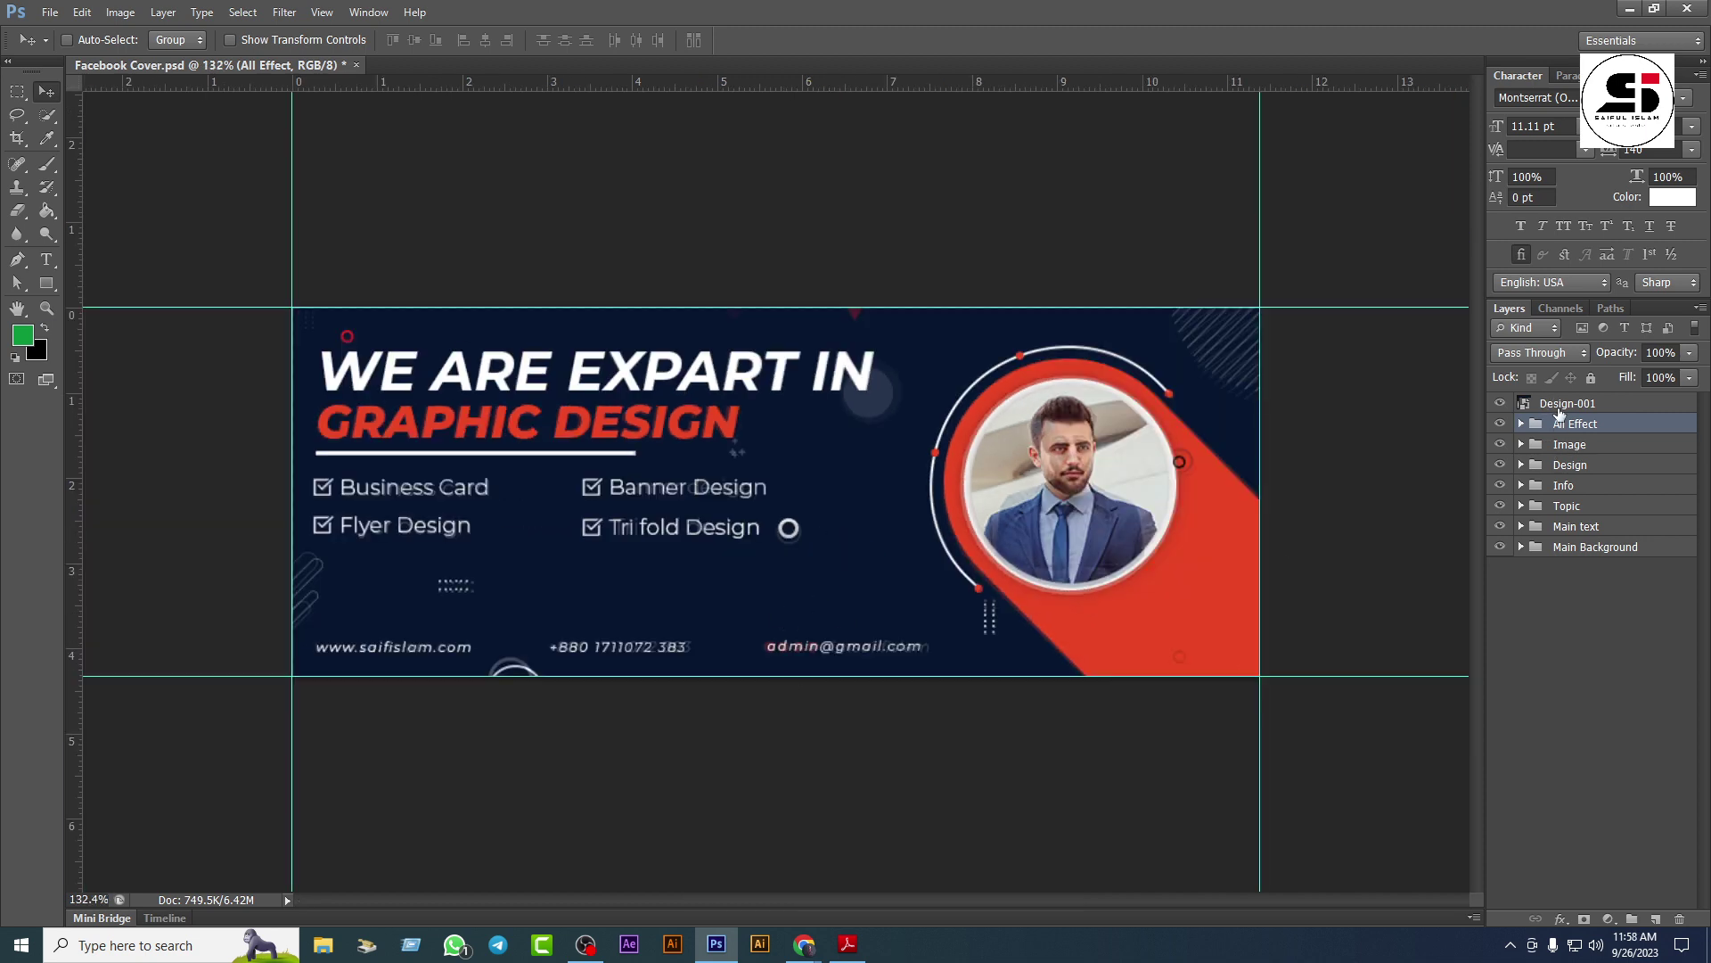
click(1560, 410)
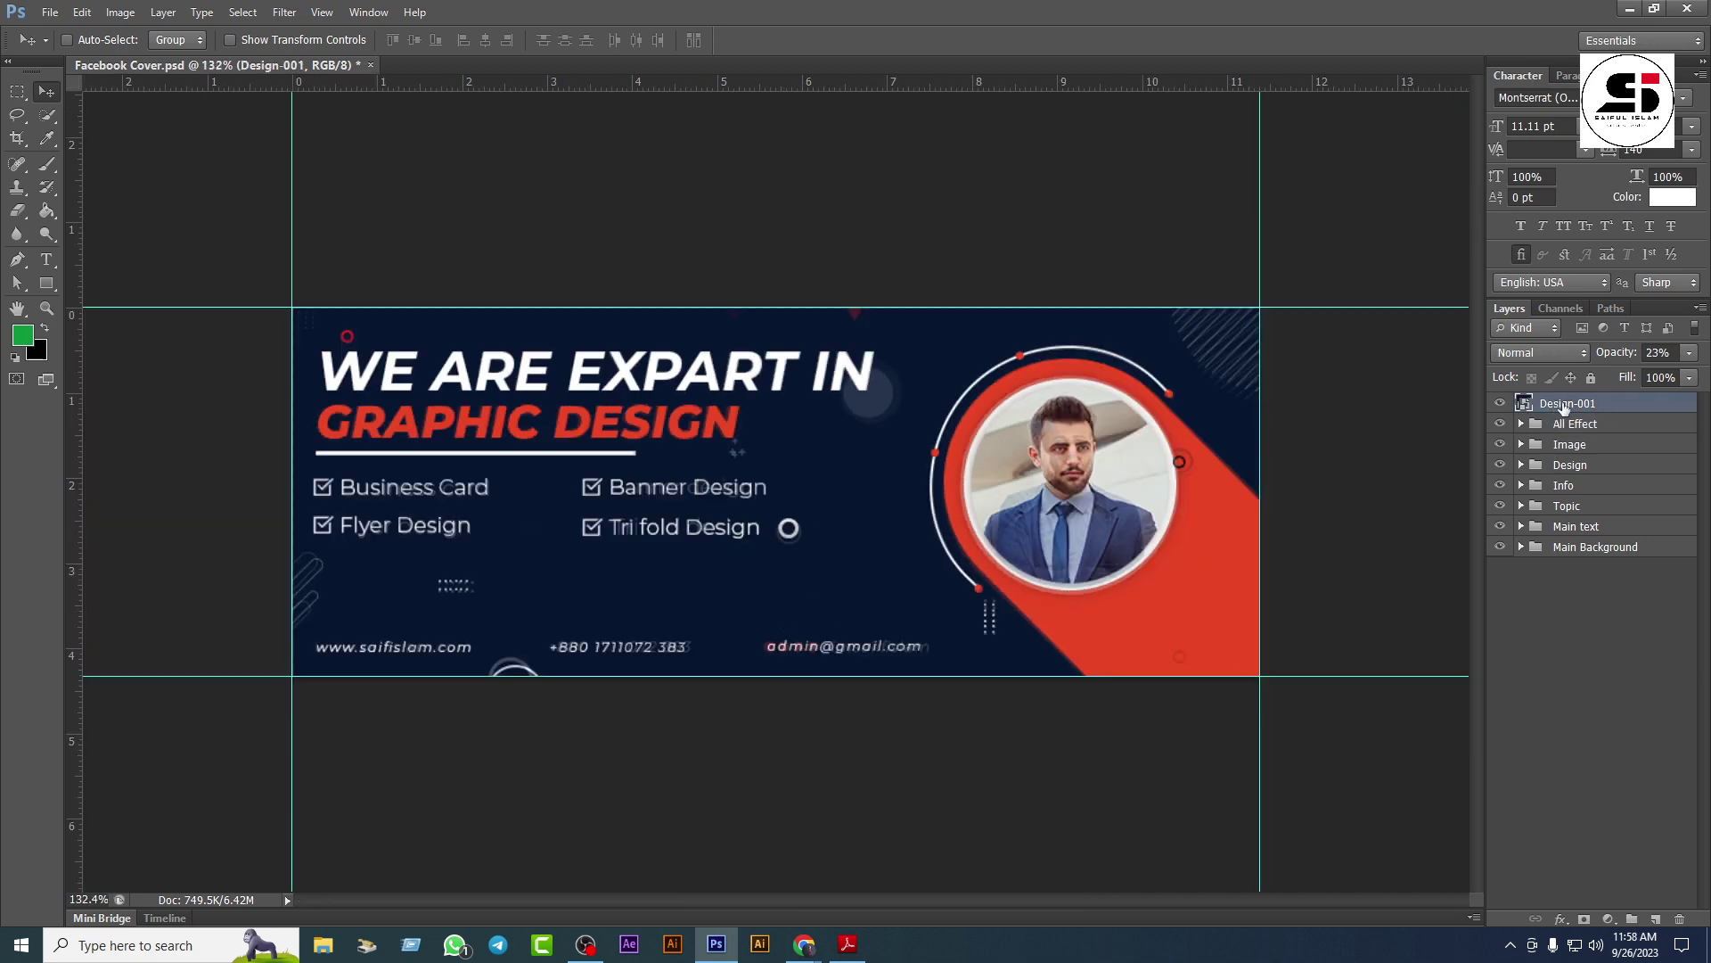
key(Delete)
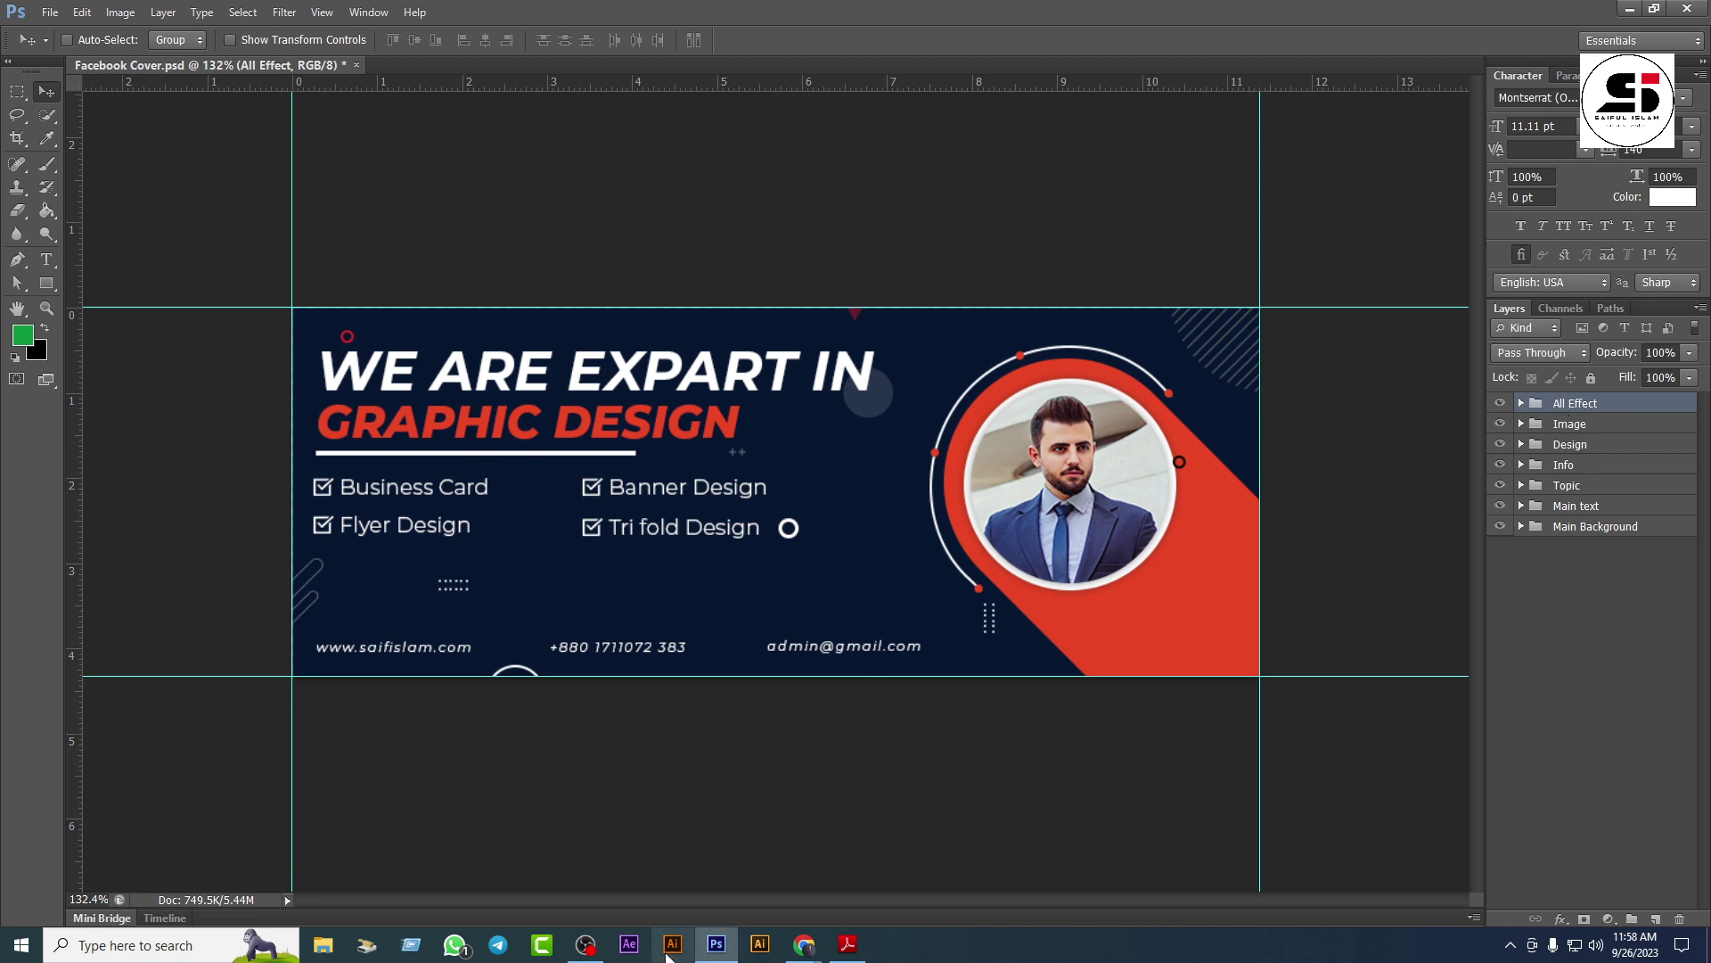
Step: Check the screen recorder and bring the Google Meet window forward
click(586, 945)
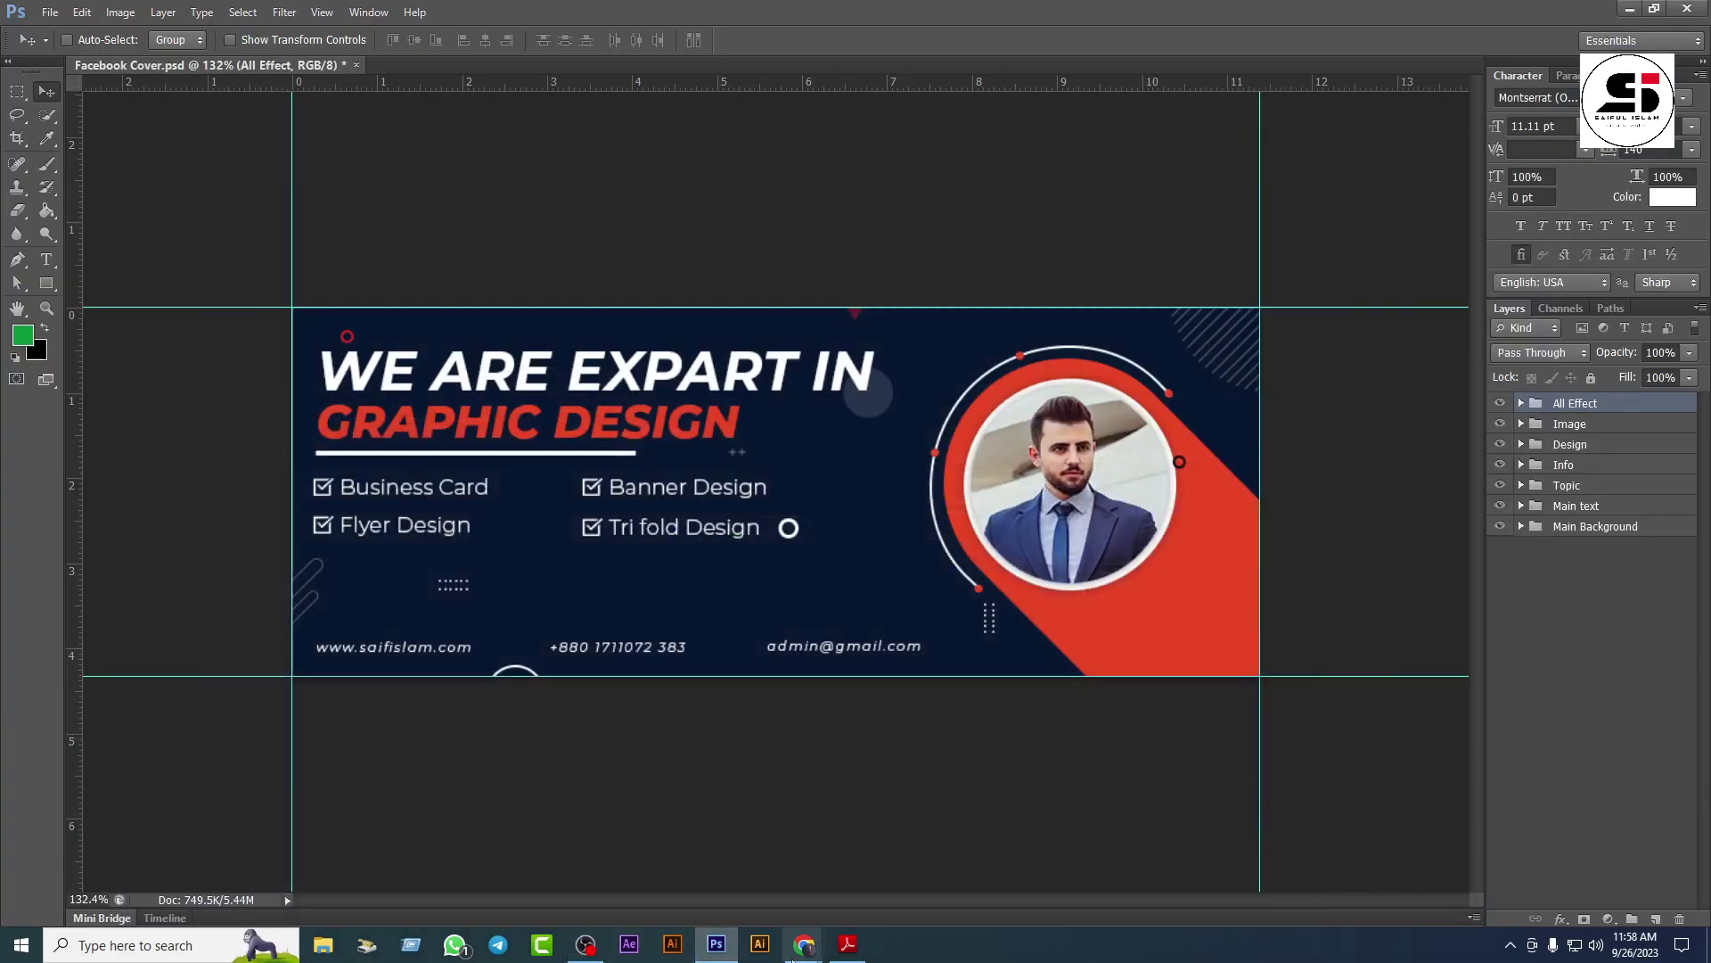
mouse_move(804, 945)
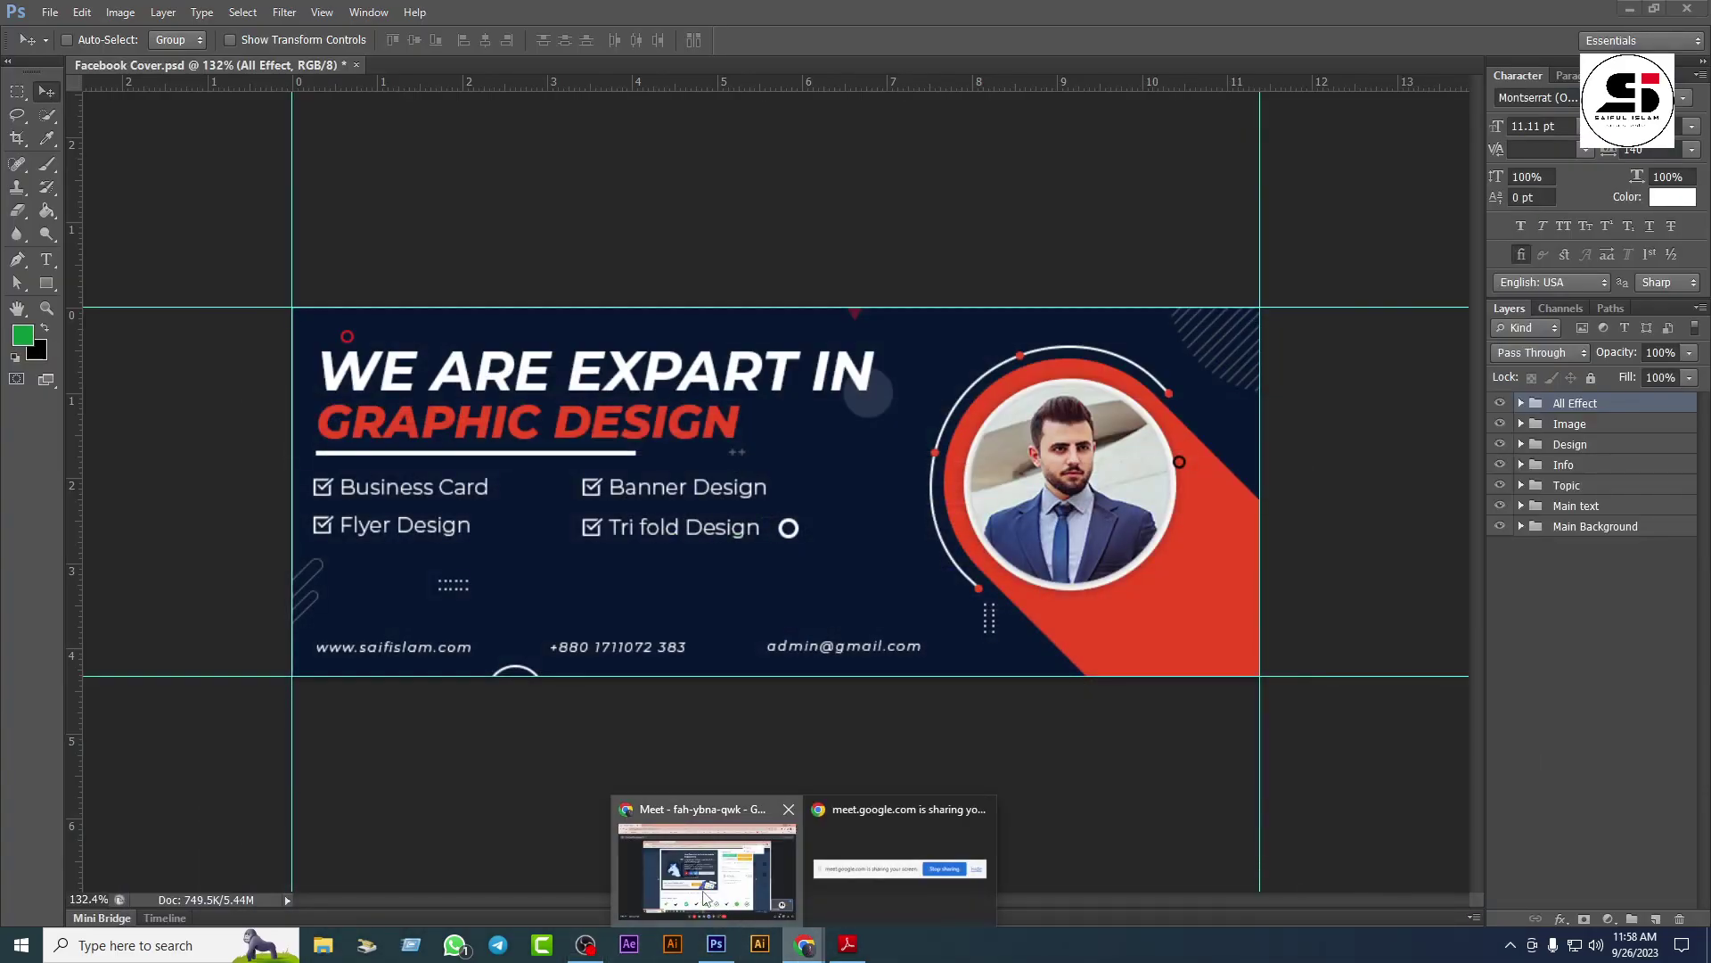
click(699, 869)
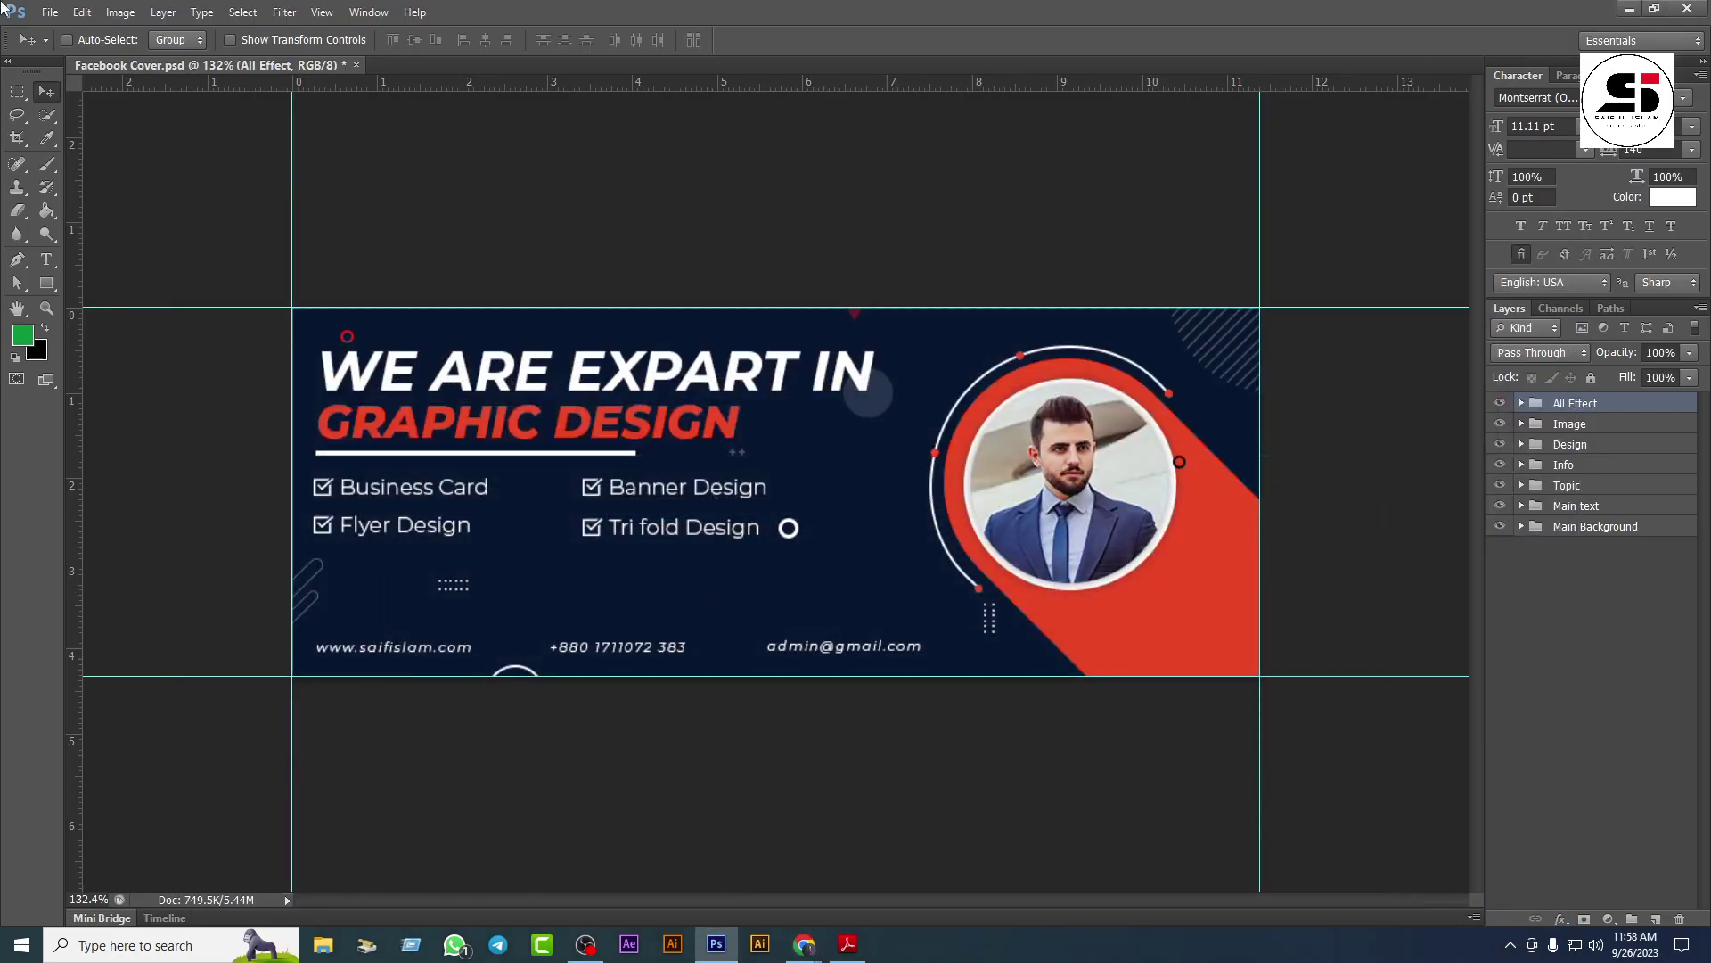
Step: Open camera.jpg from the Manupulation folder
click(50, 13)
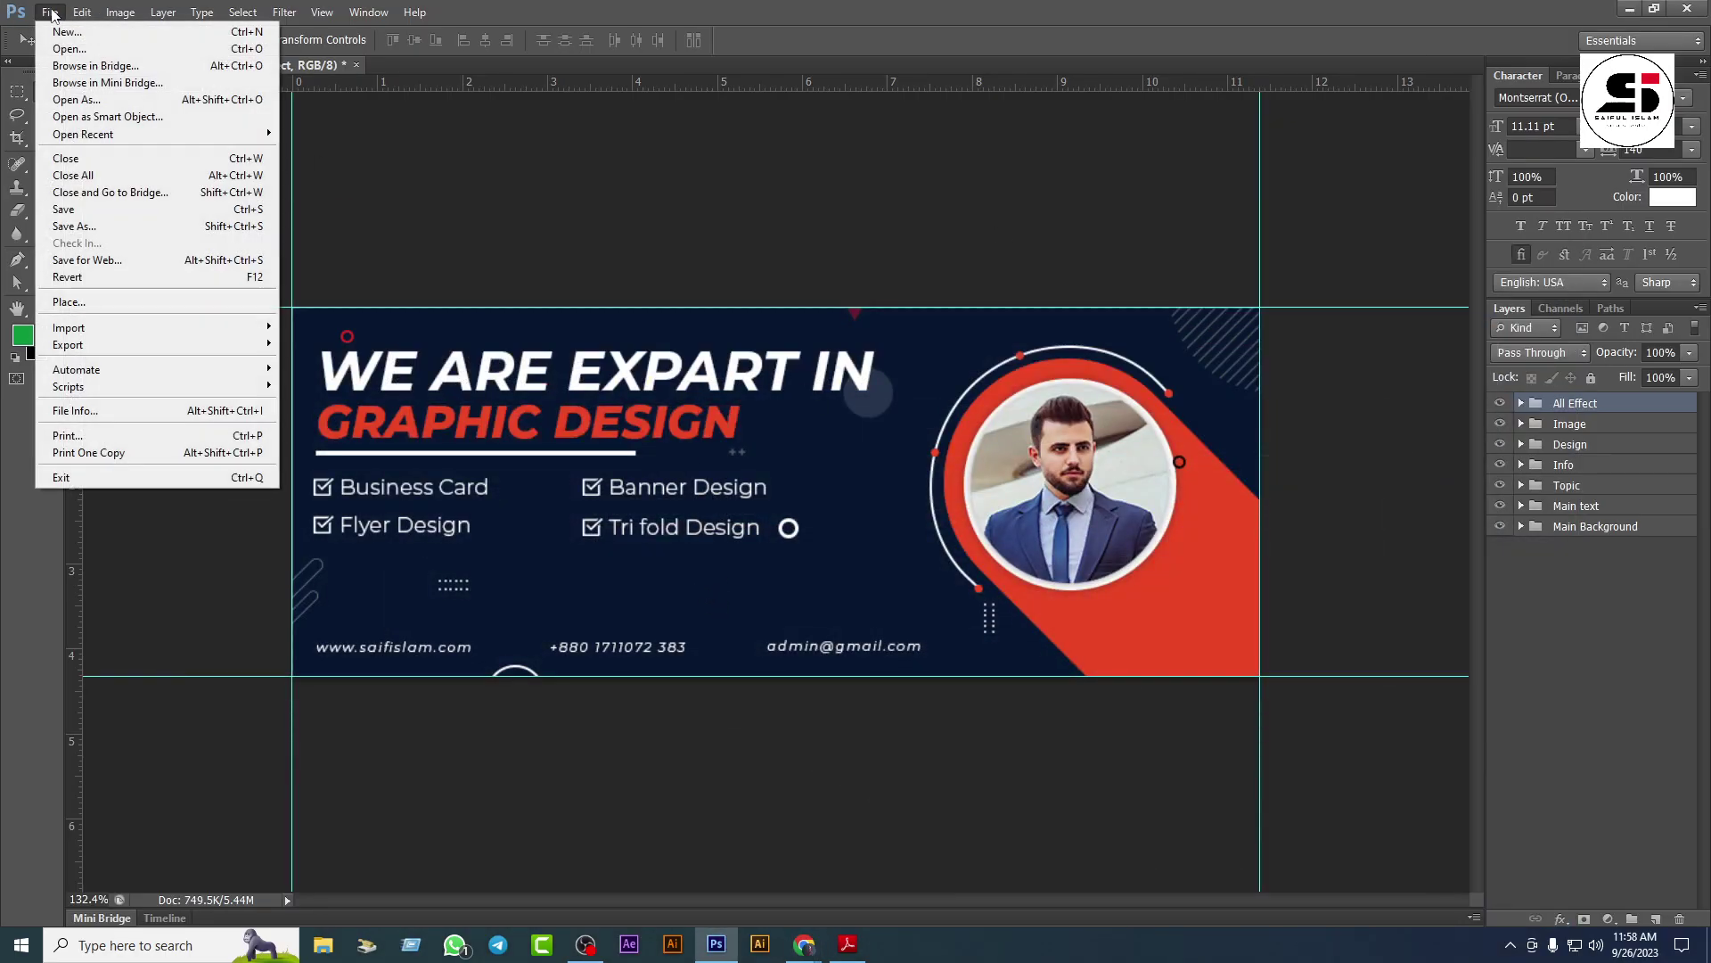
click(78, 51)
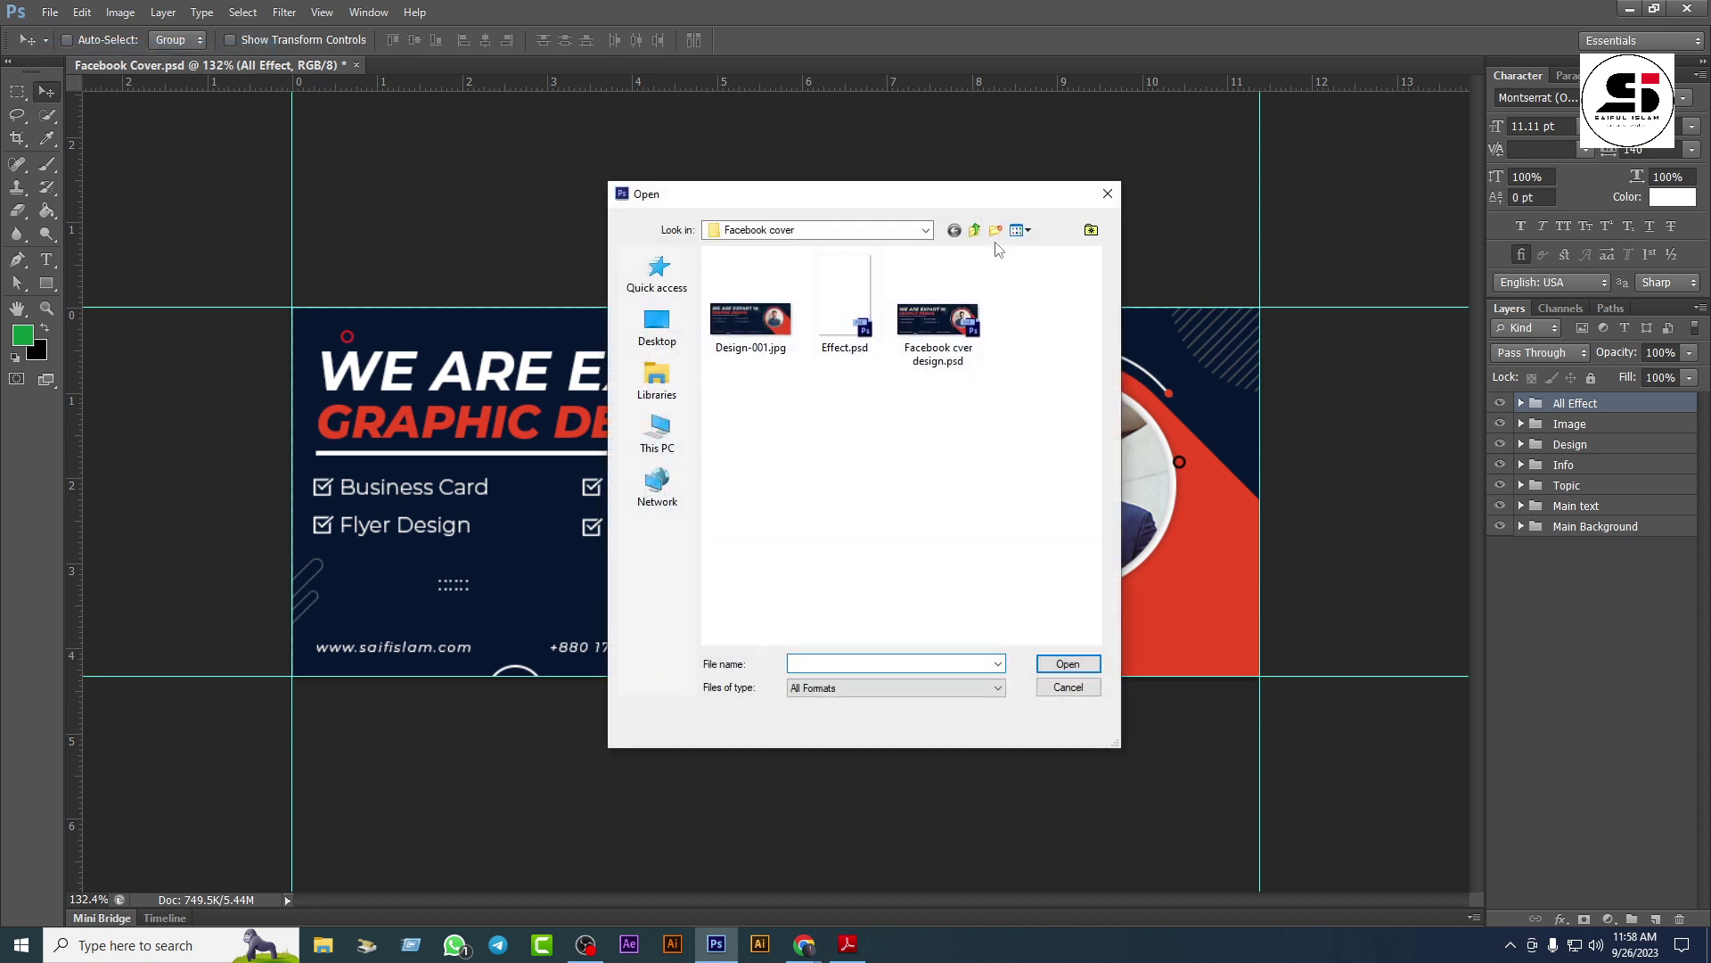
click(976, 230)
double_click(847, 303)
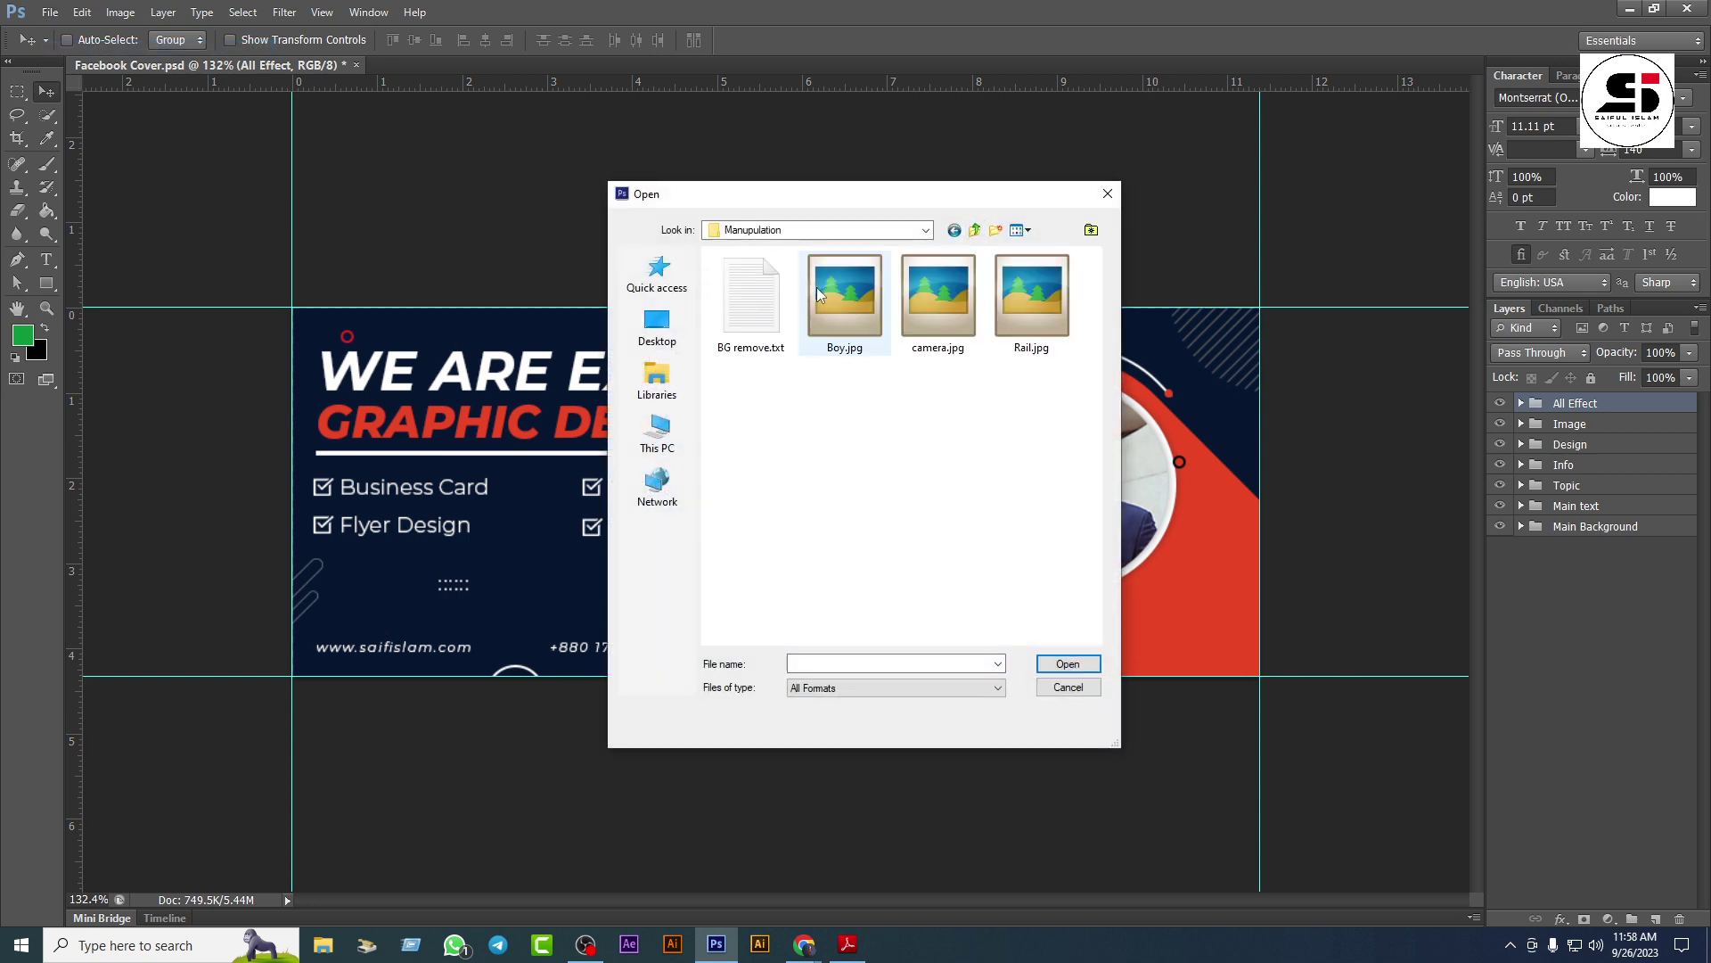
click(940, 303)
click(1066, 663)
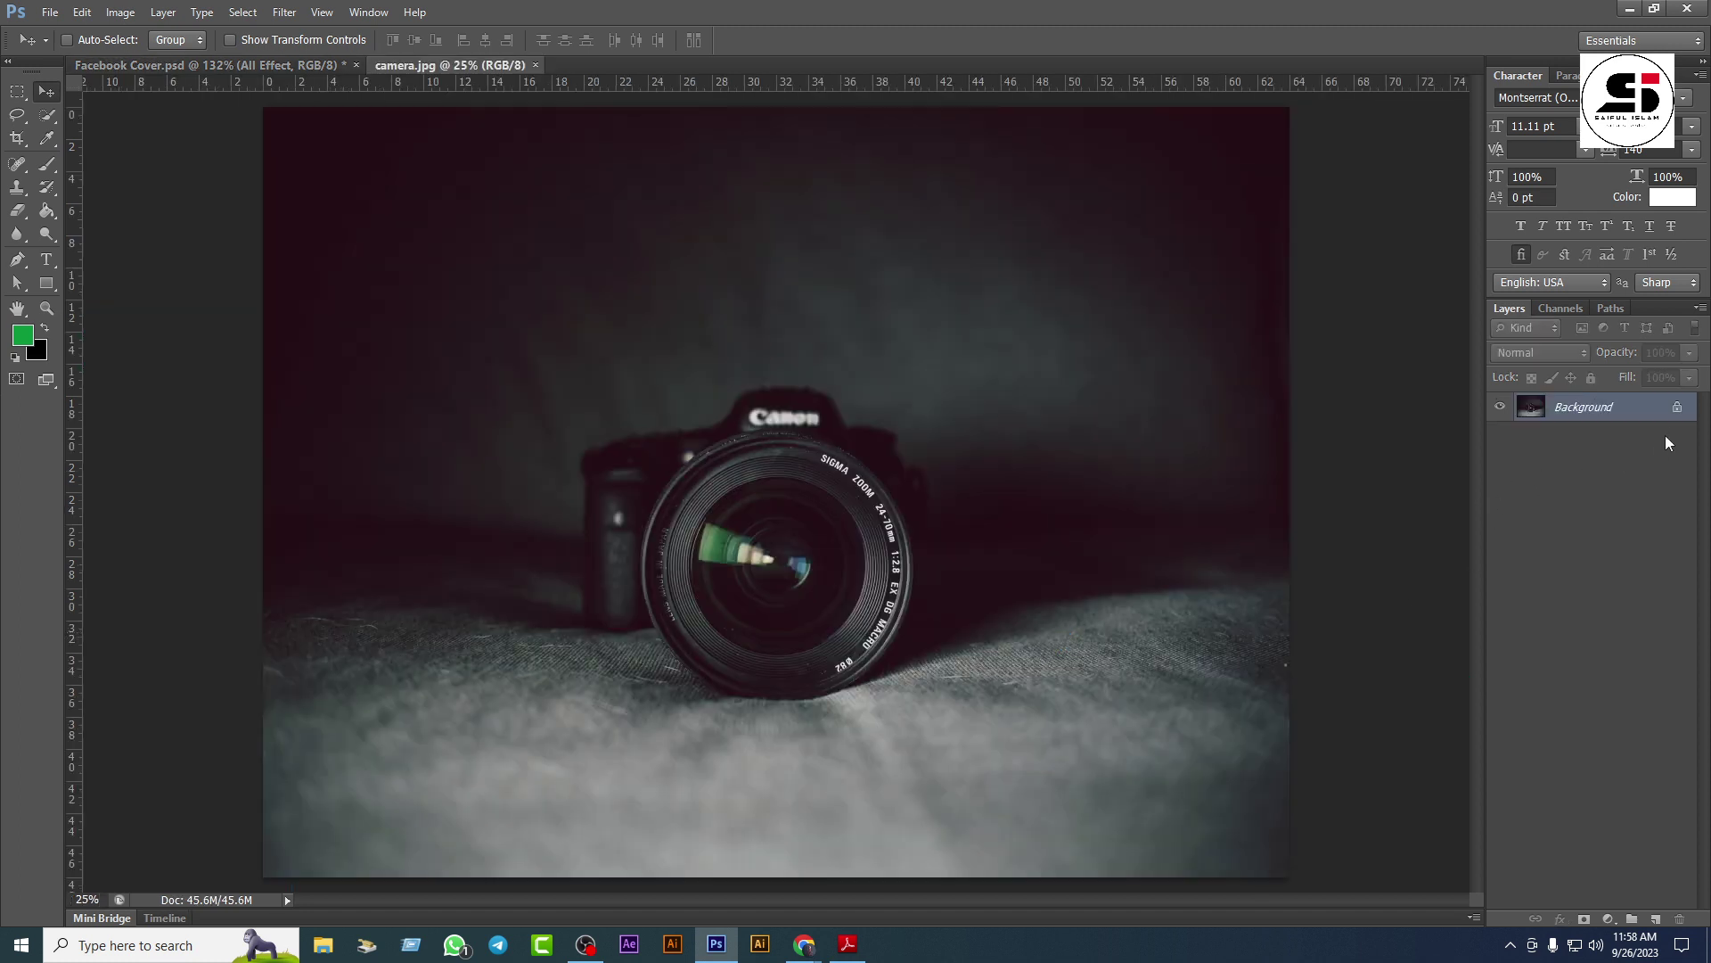
Step: Unlock the background as Layer 0 and crop the photo tighter around the camera
double_click(1675, 409)
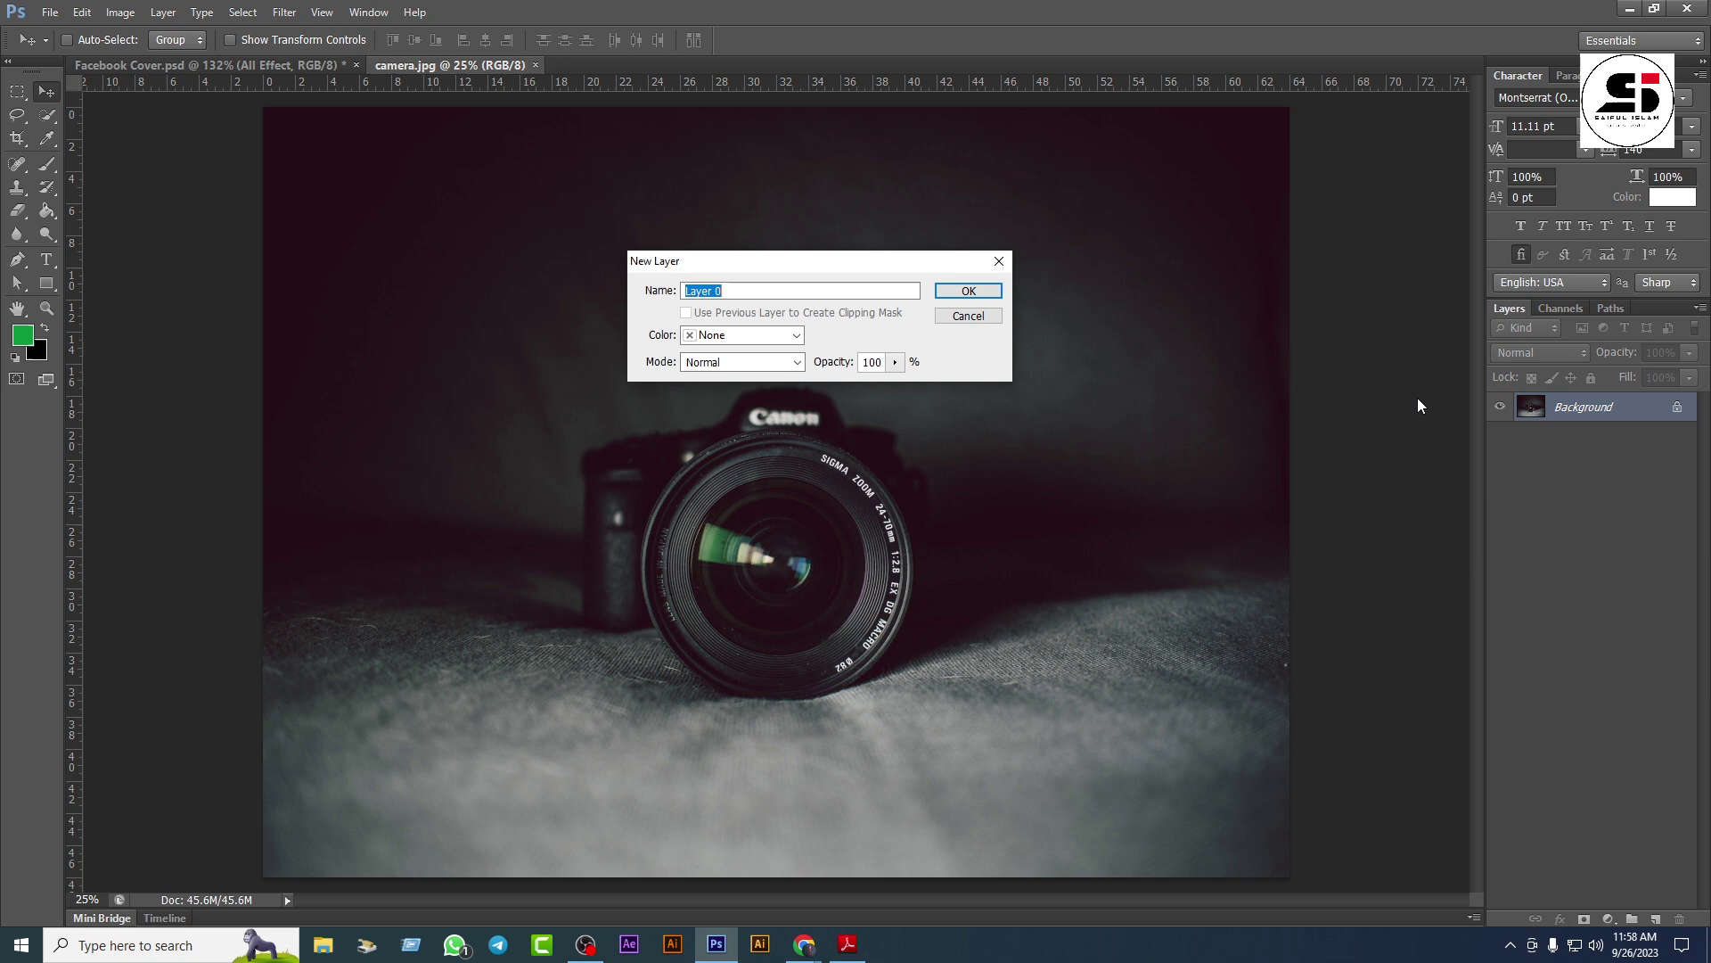
click(969, 285)
drag(17, 138, 125, 148)
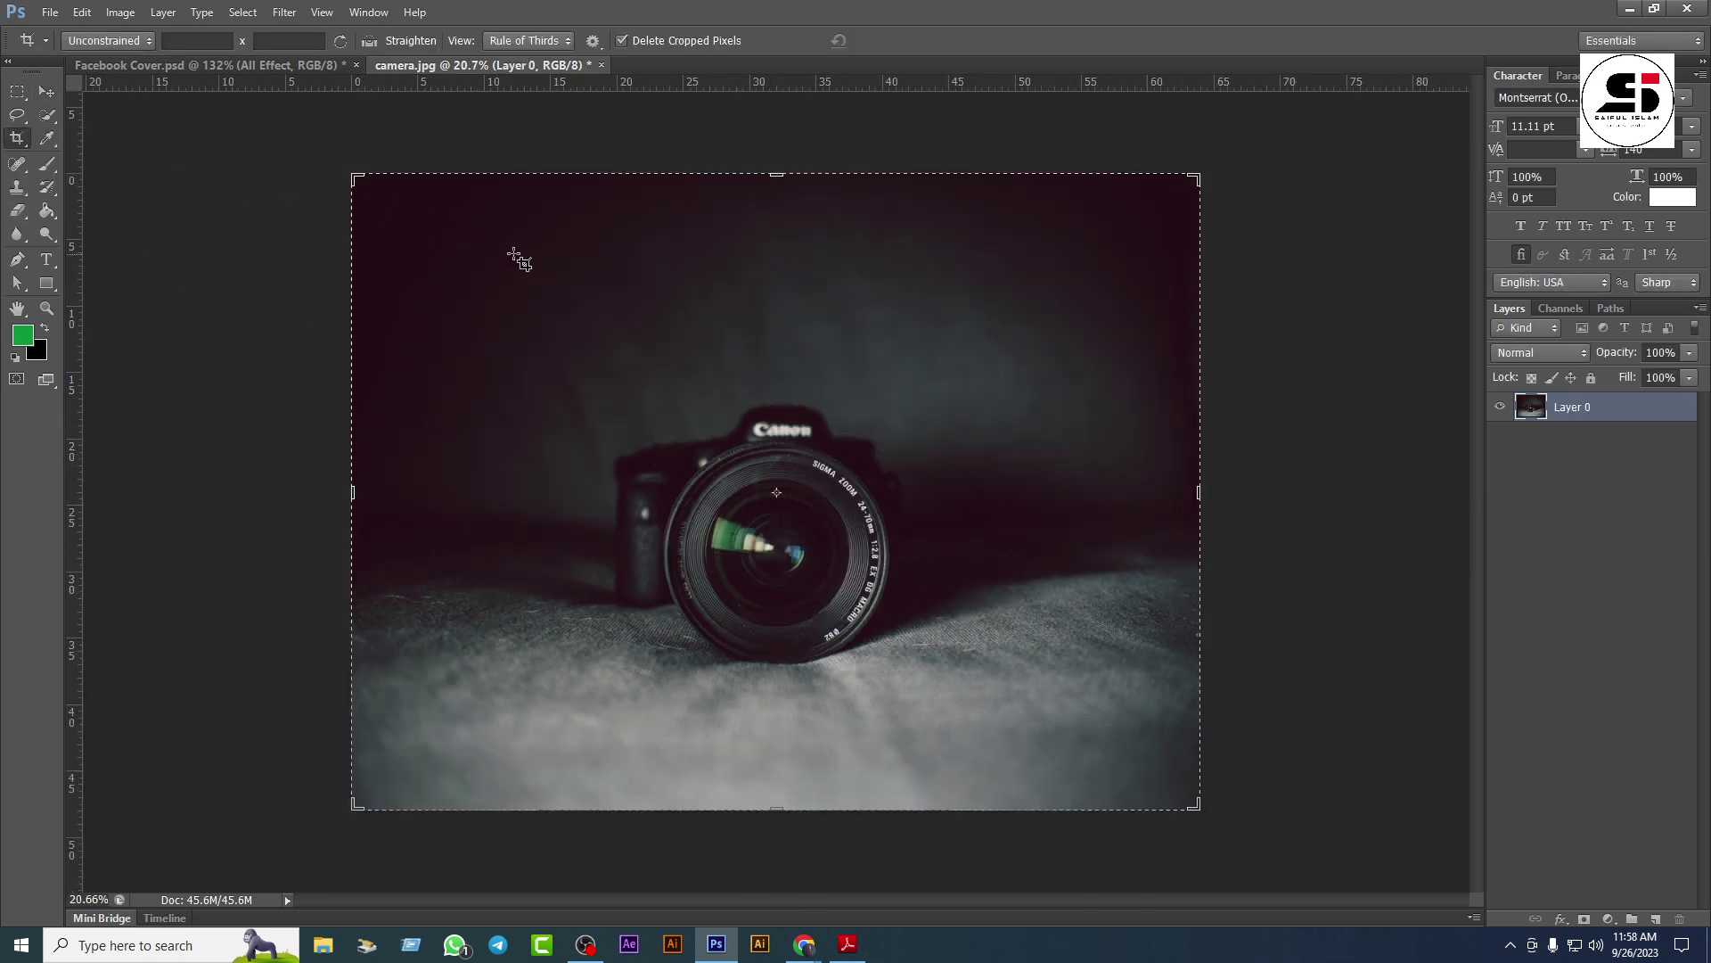
drag(420, 236, 1145, 752)
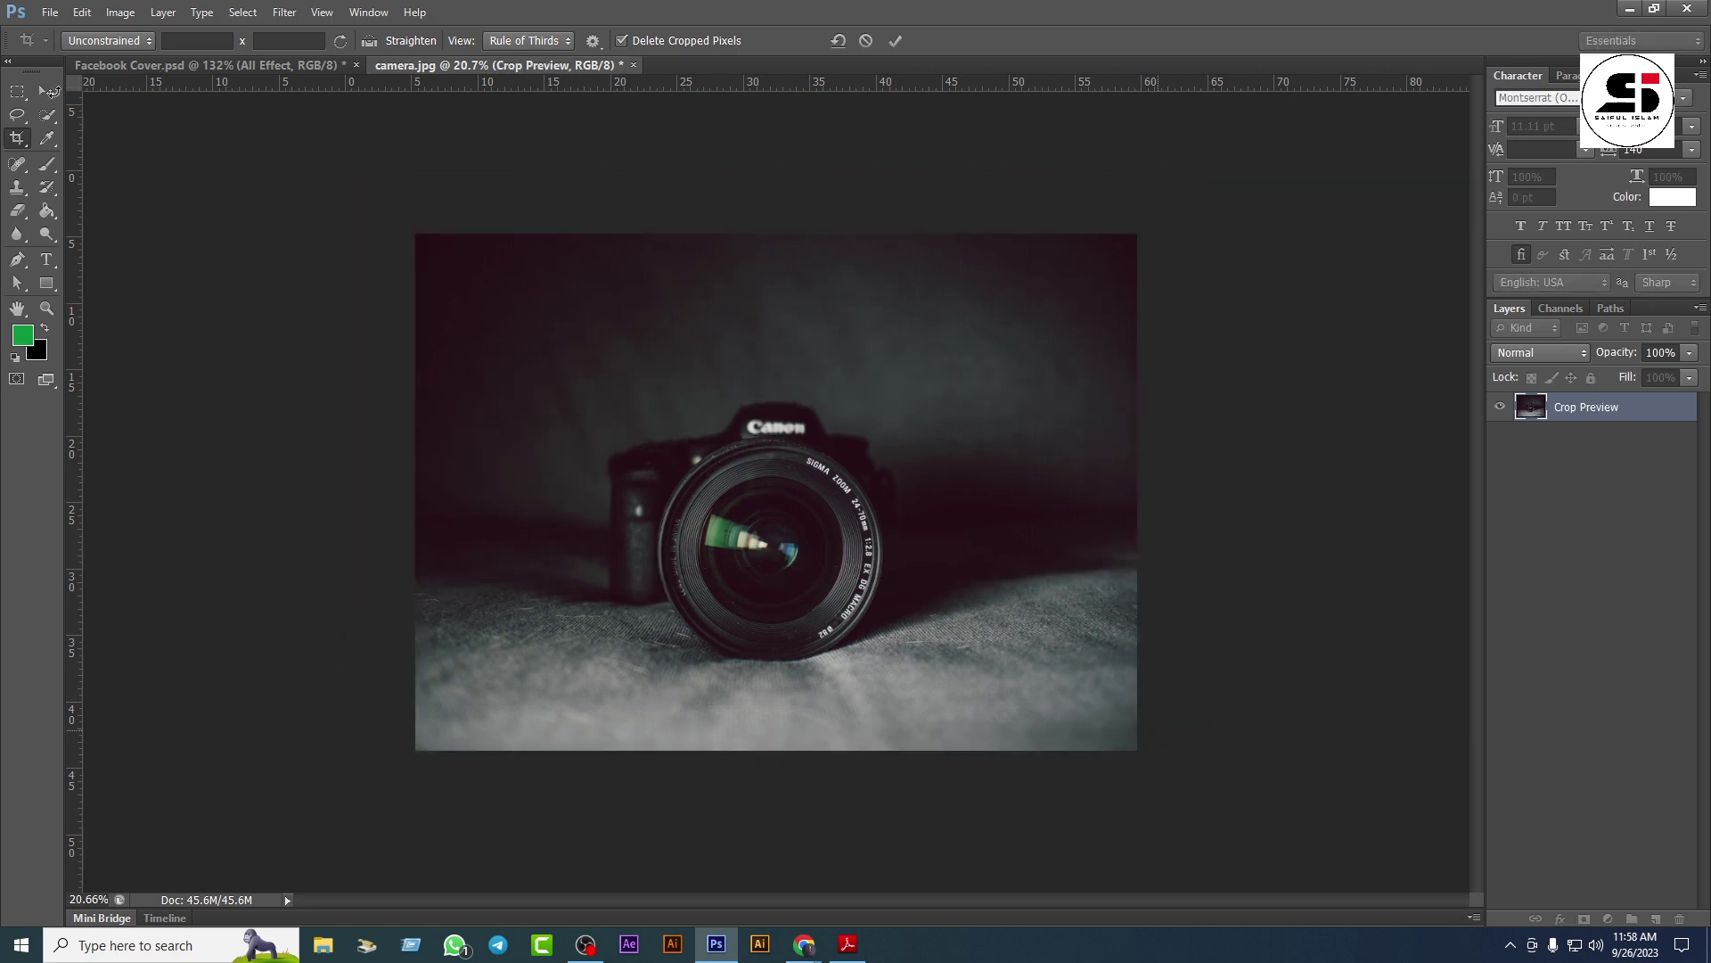
click(47, 91)
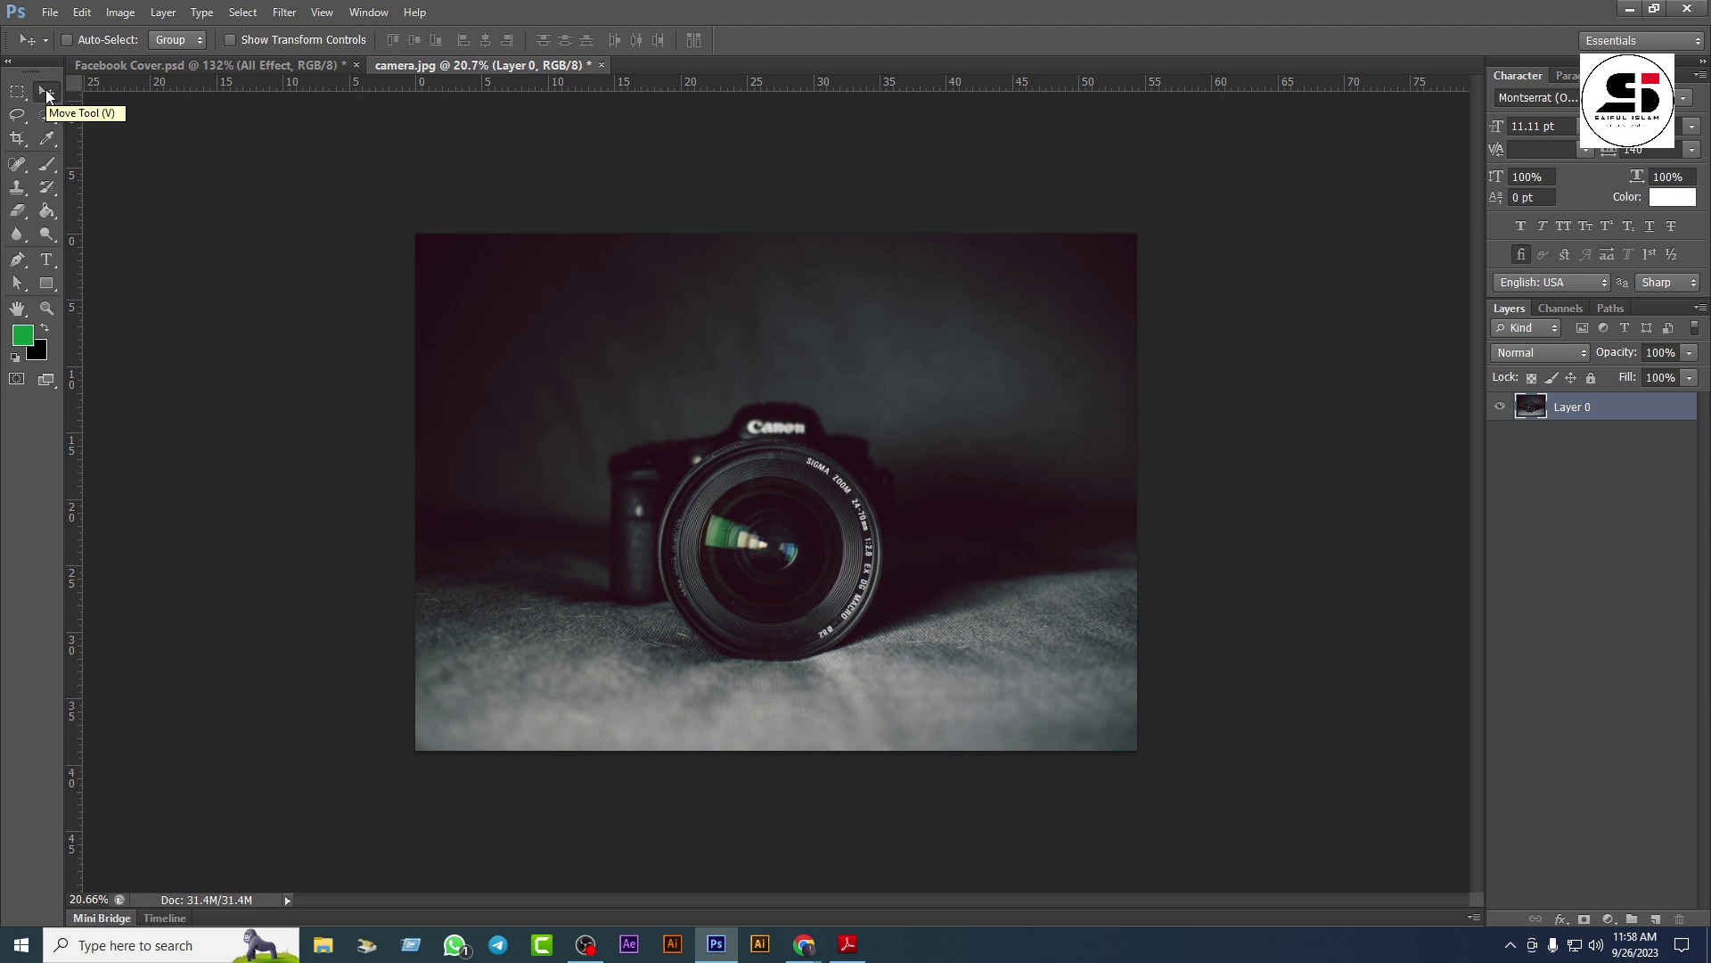
Step: Add Layer 1 and fill an elliptical selection over the lens with solid green, then deselect
scroll(624, 383, up, 3)
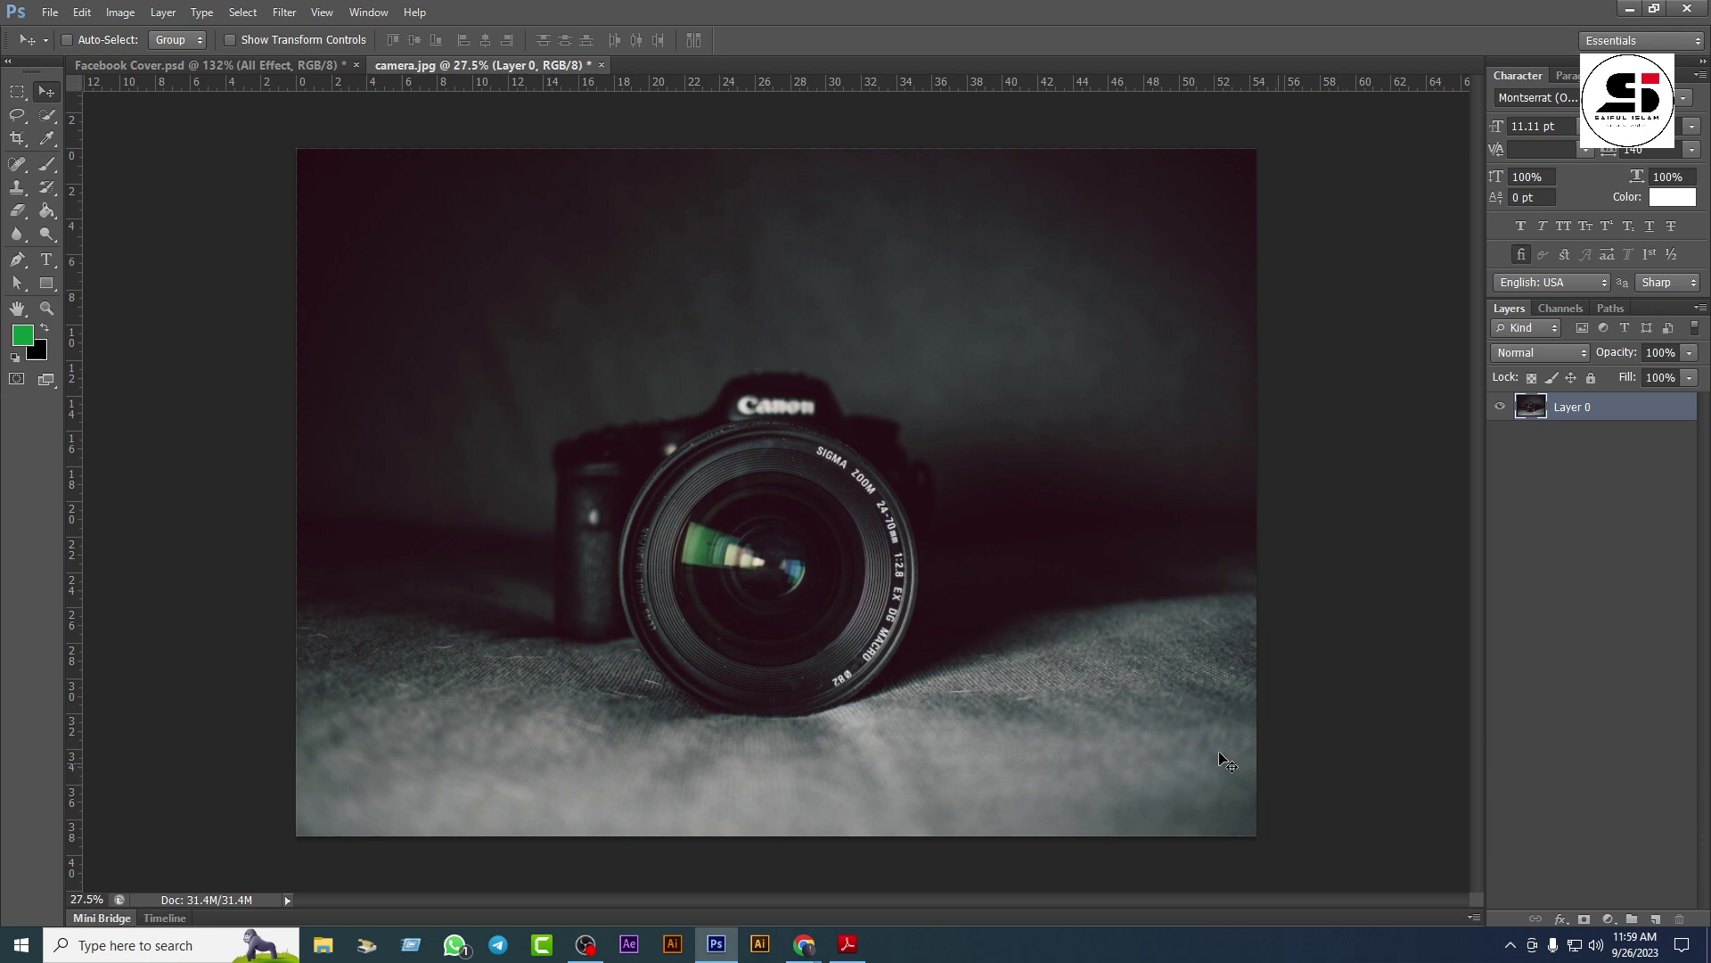
click(1655, 919)
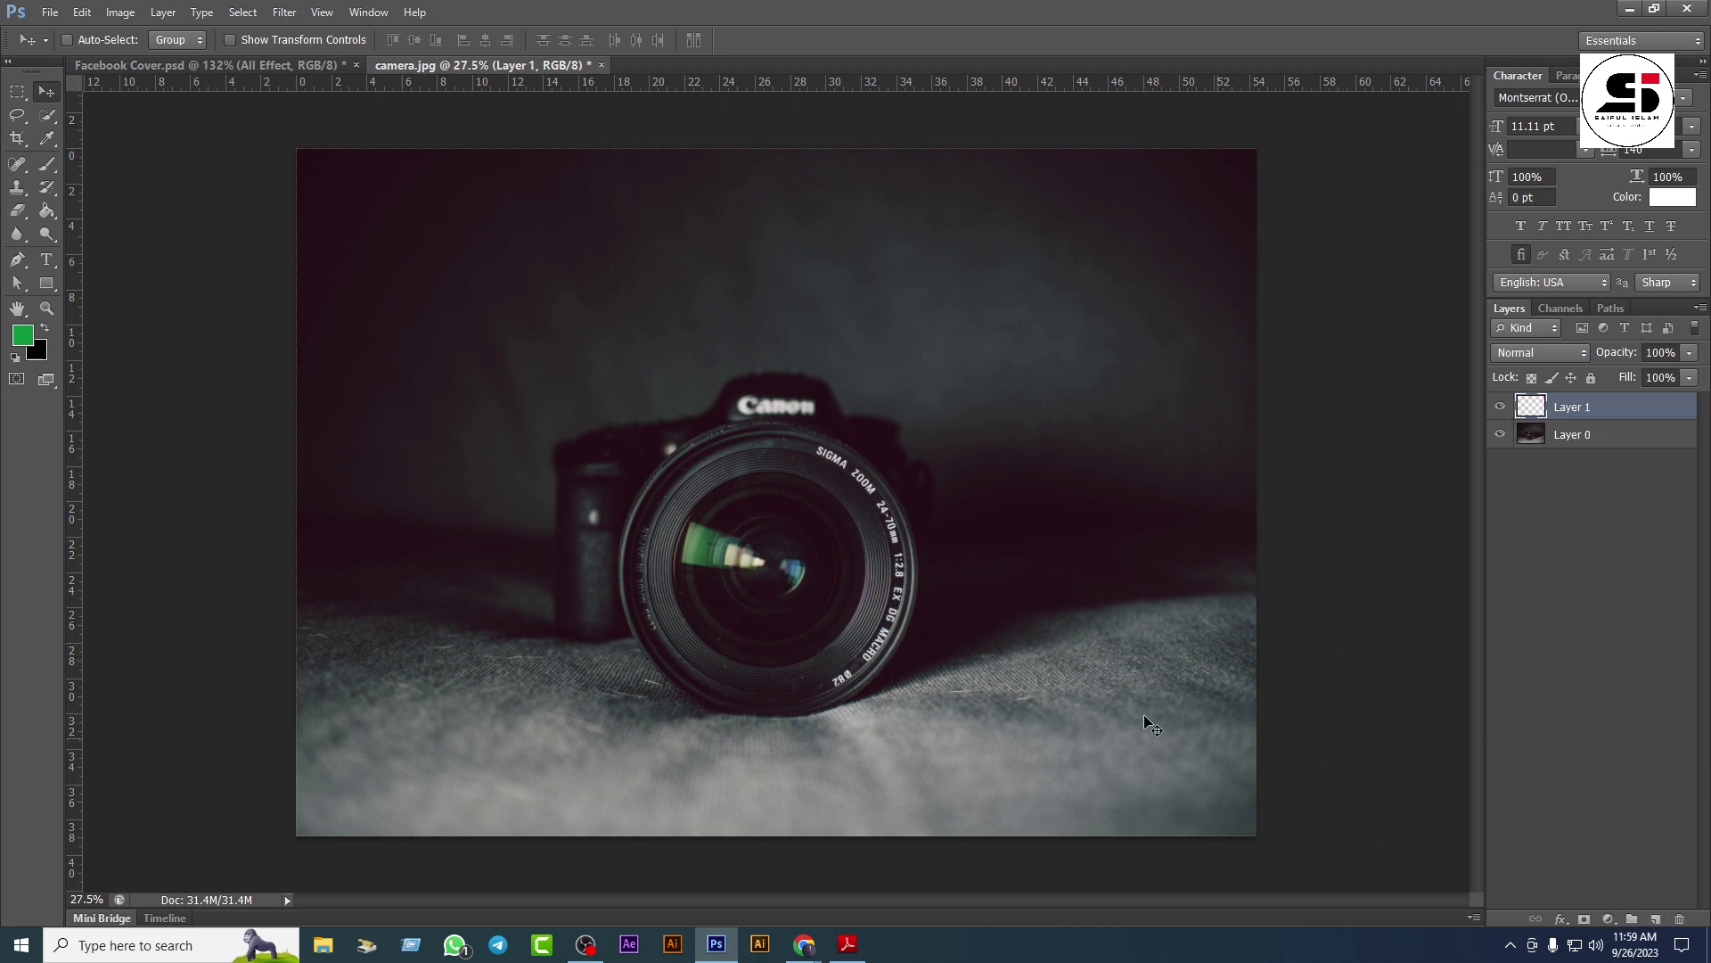
right_click(17, 91)
click(89, 109)
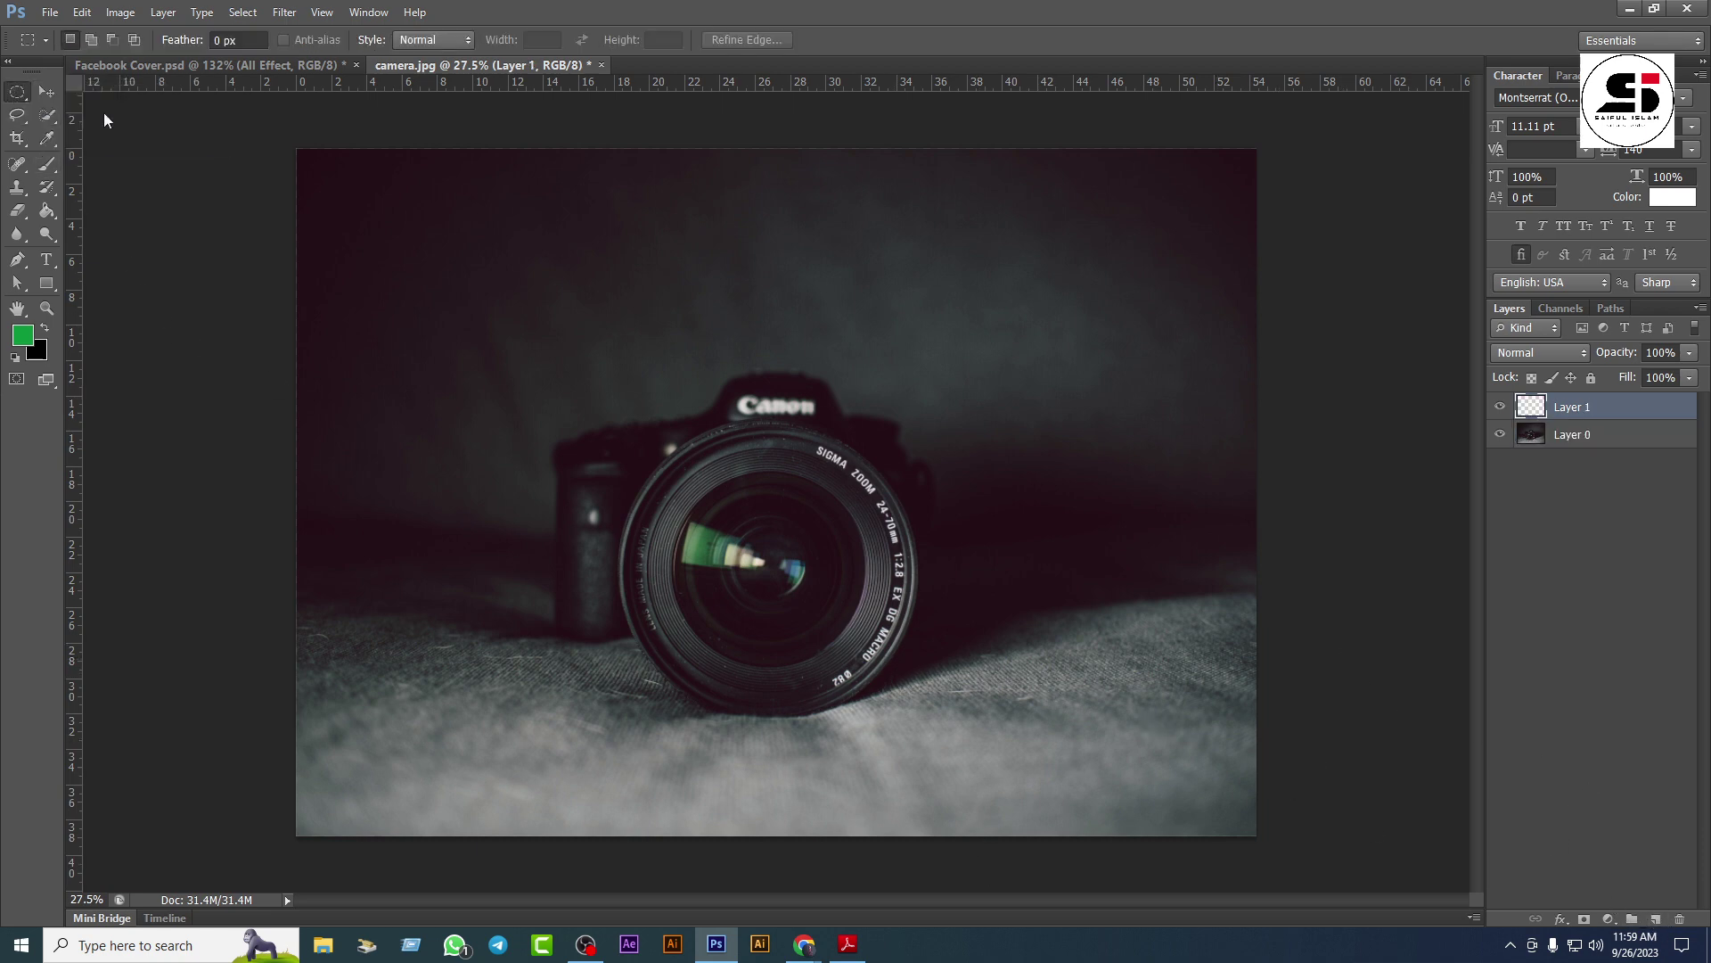
drag(699, 464, 885, 762)
drag(888, 762, 889, 766)
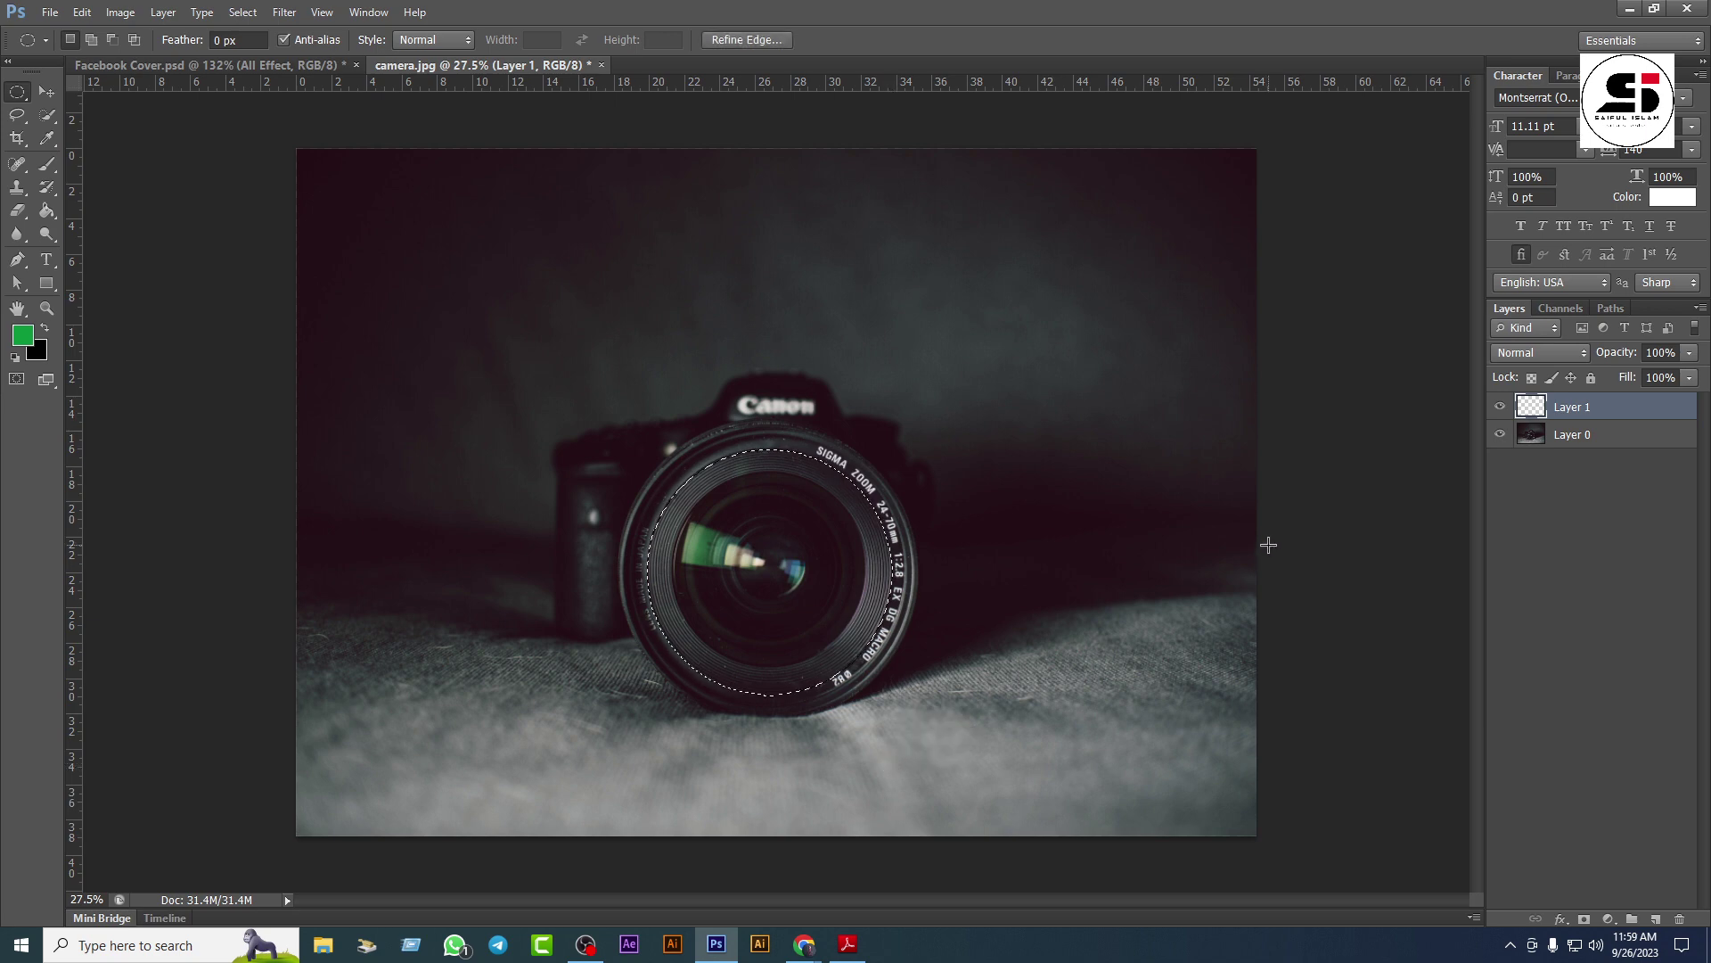
key(alt+BackSpace)
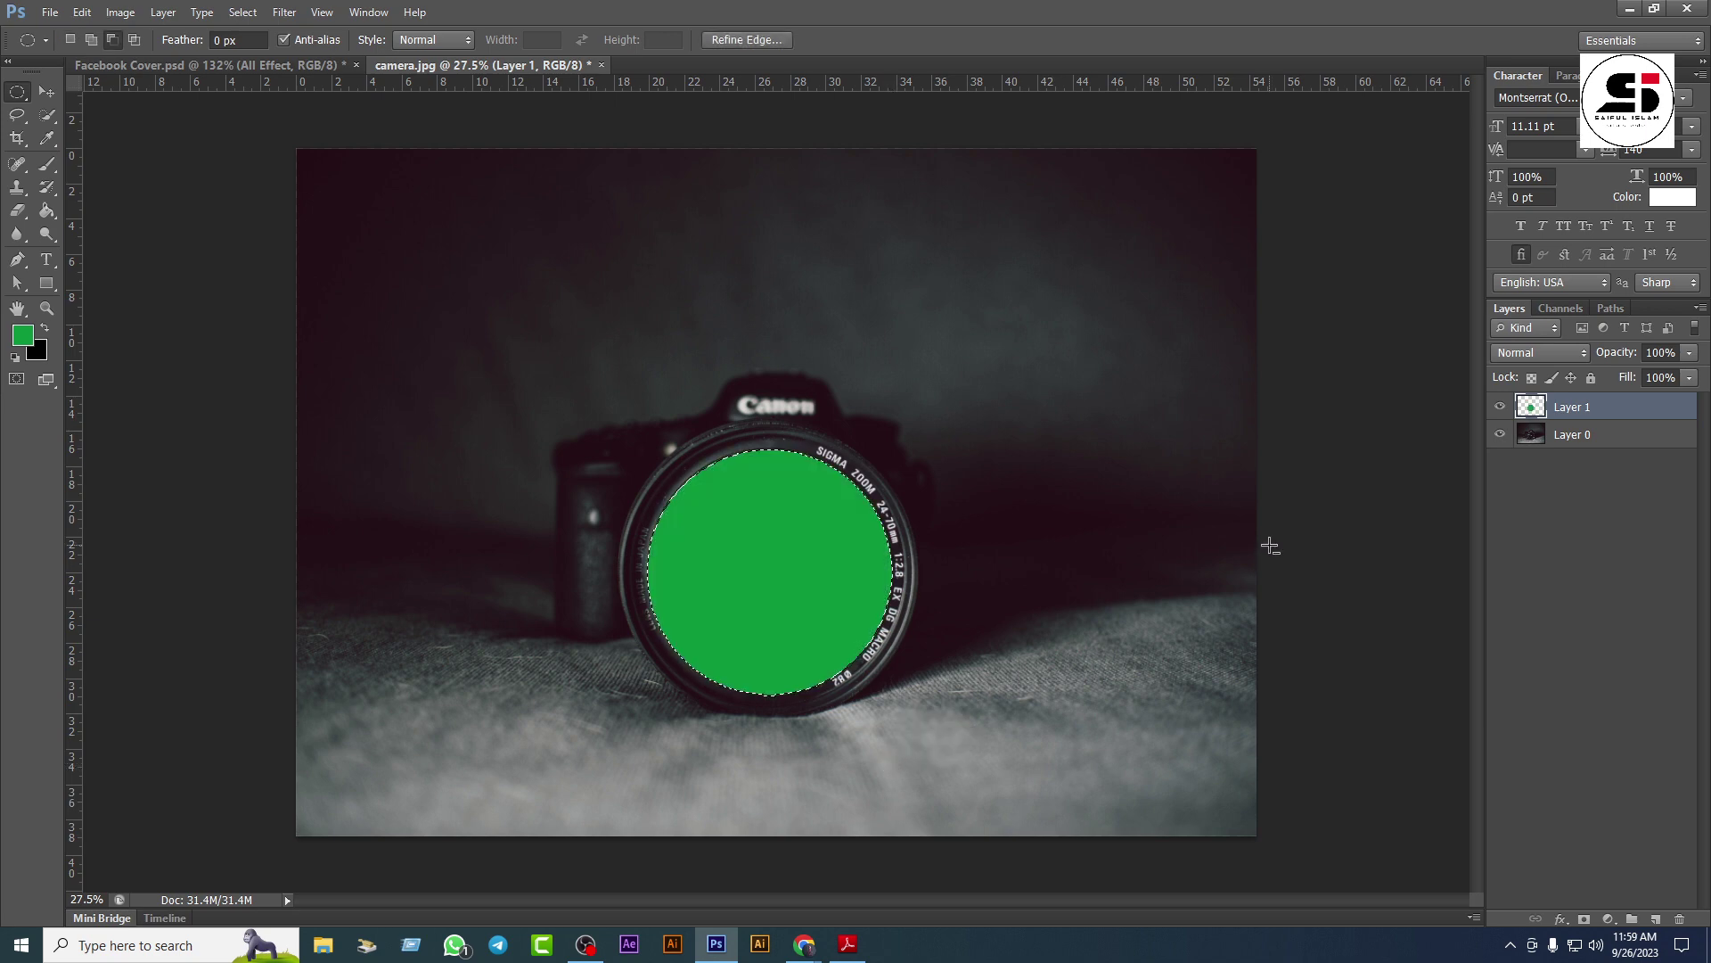
key(ctrl+d)
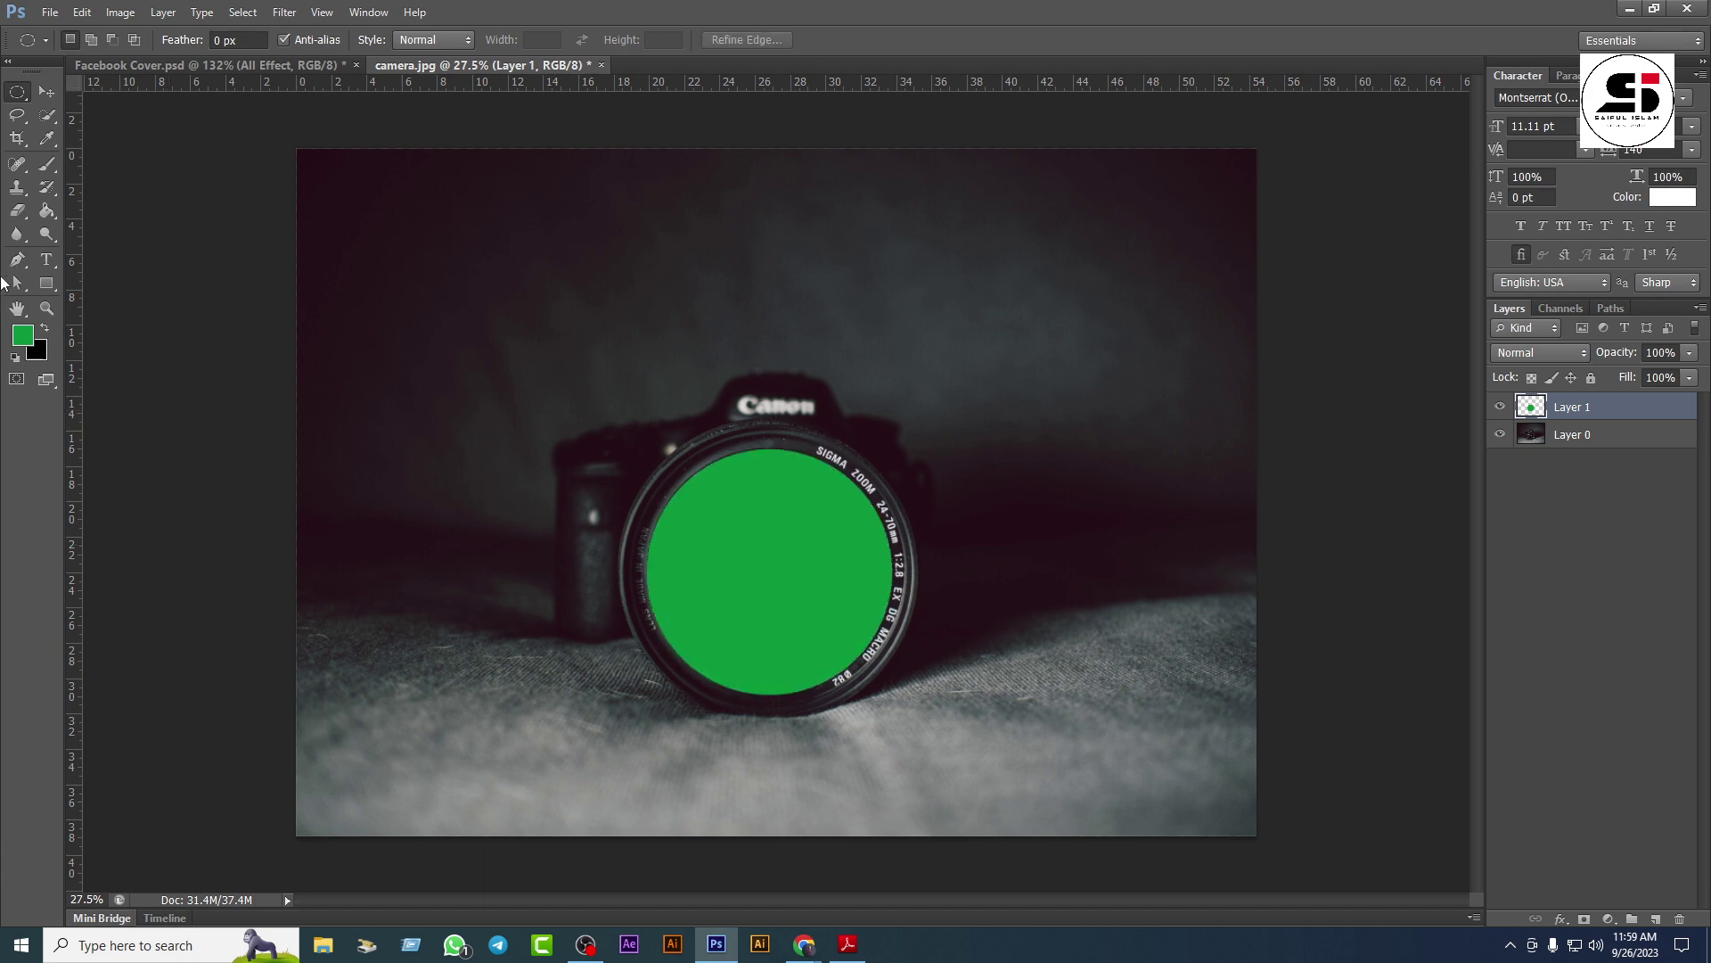
click(47, 91)
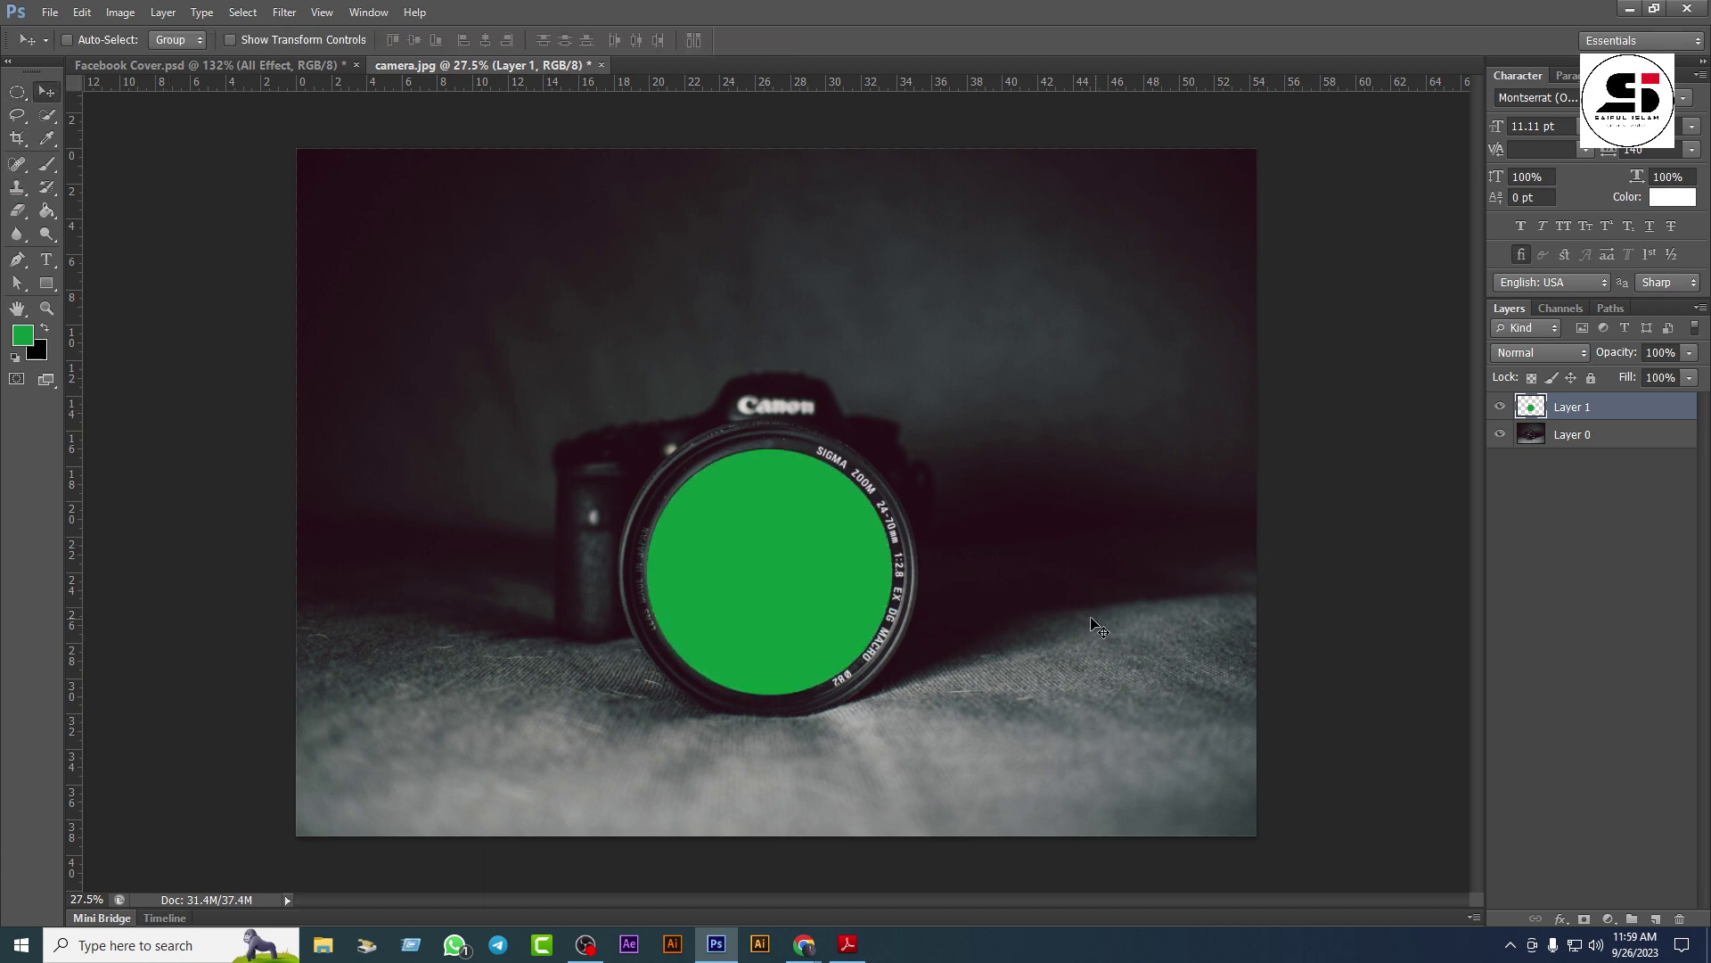
Step: Place Rail.jpg into the camera document and commit it
click(50, 12)
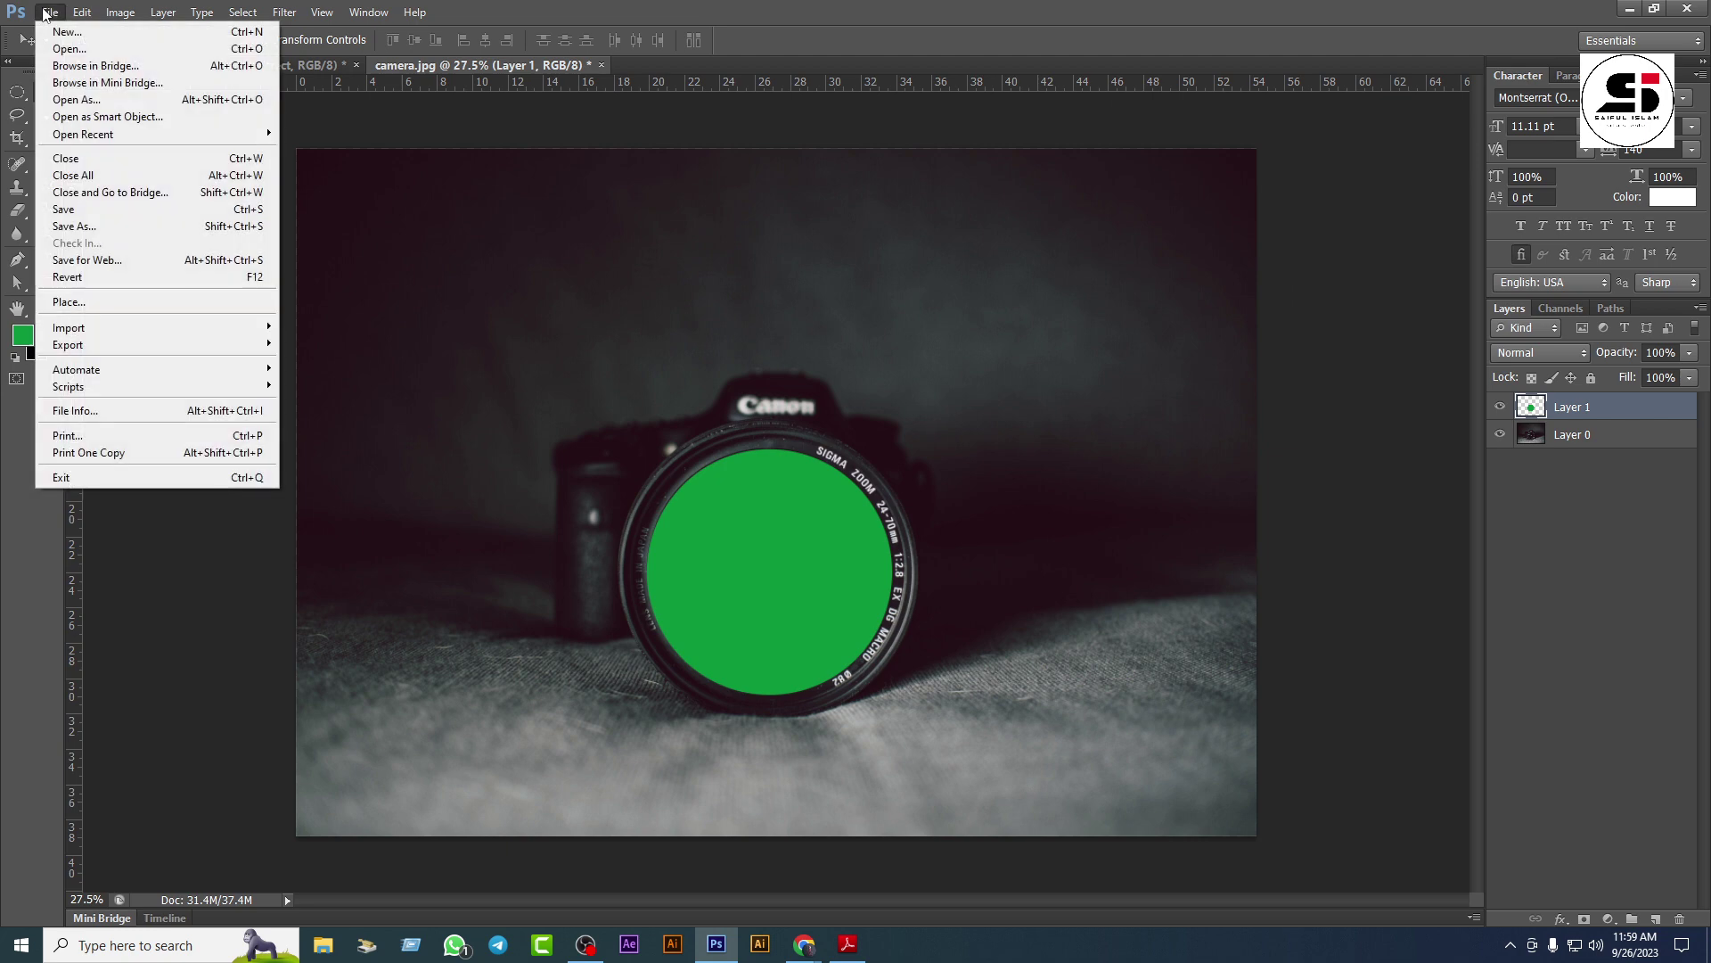
click(71, 301)
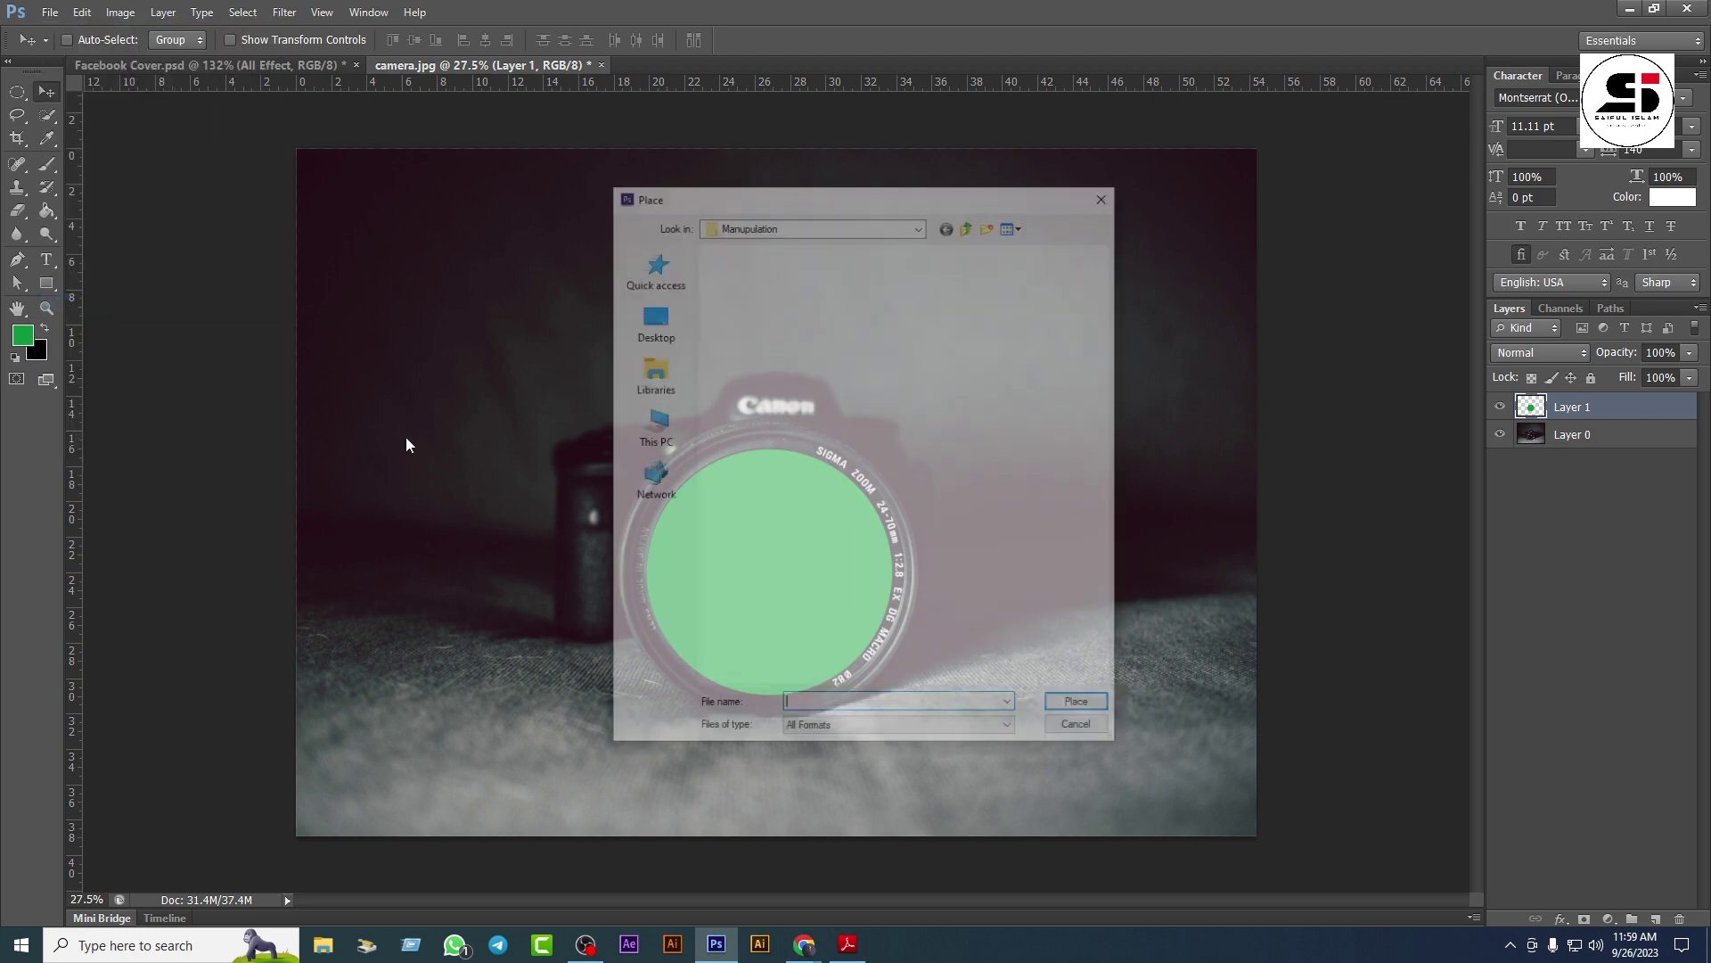
click(1034, 303)
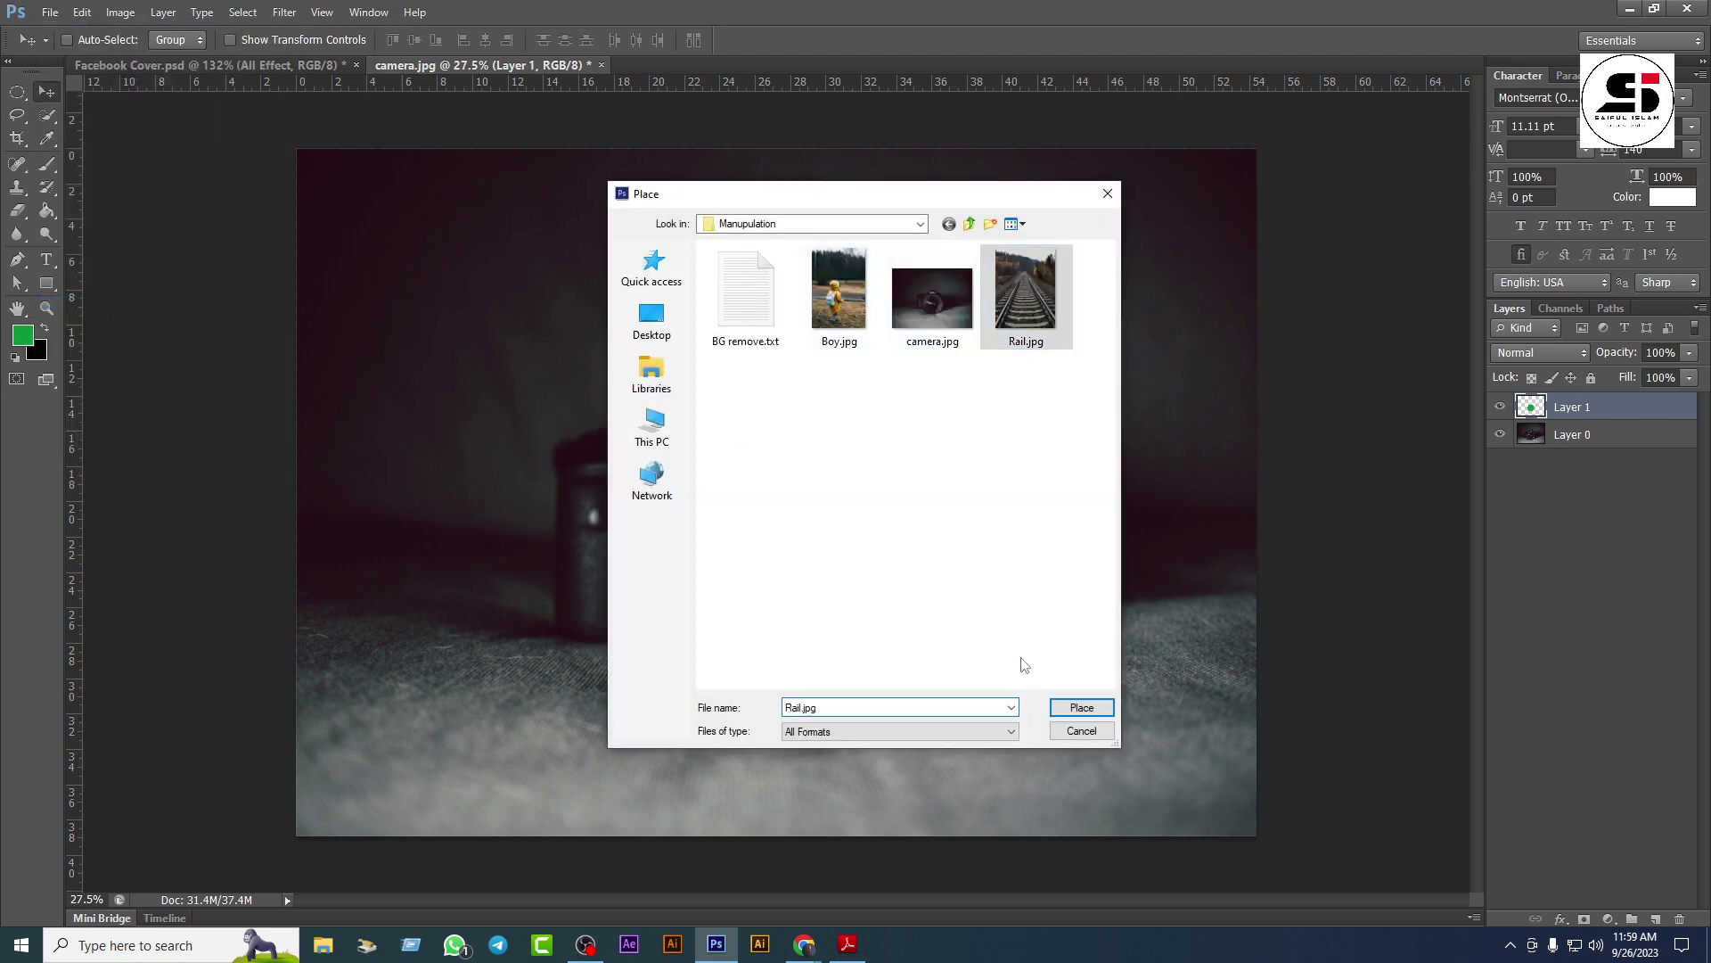
click(1074, 707)
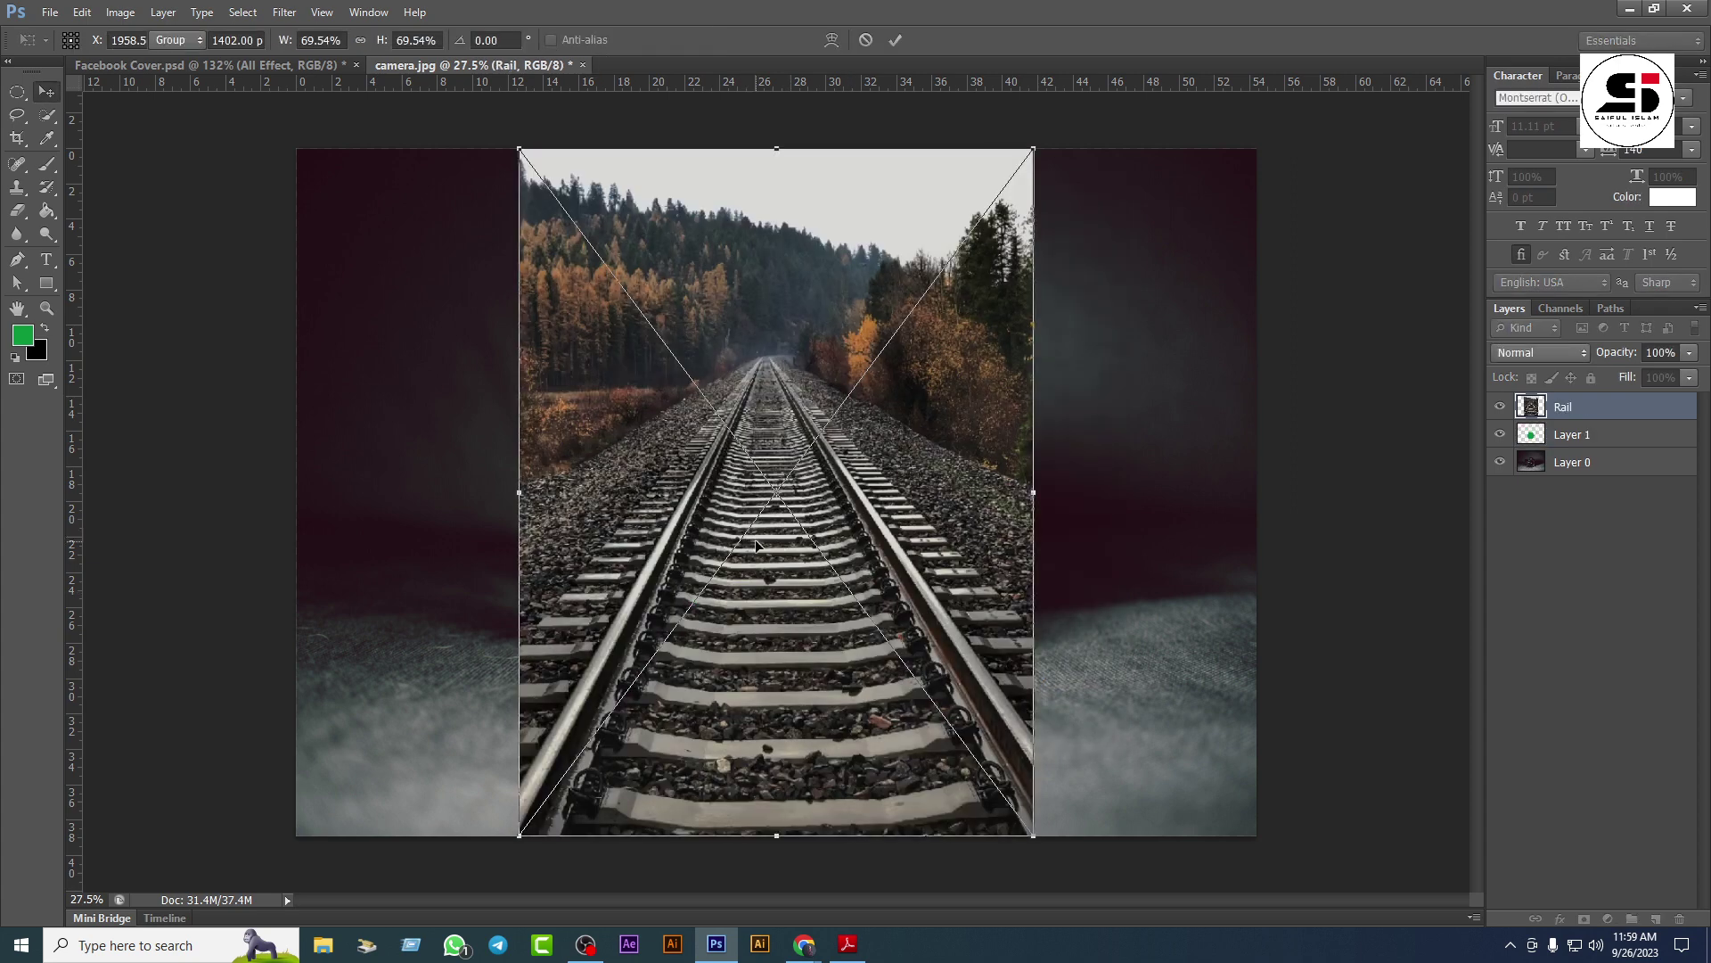
key(Return)
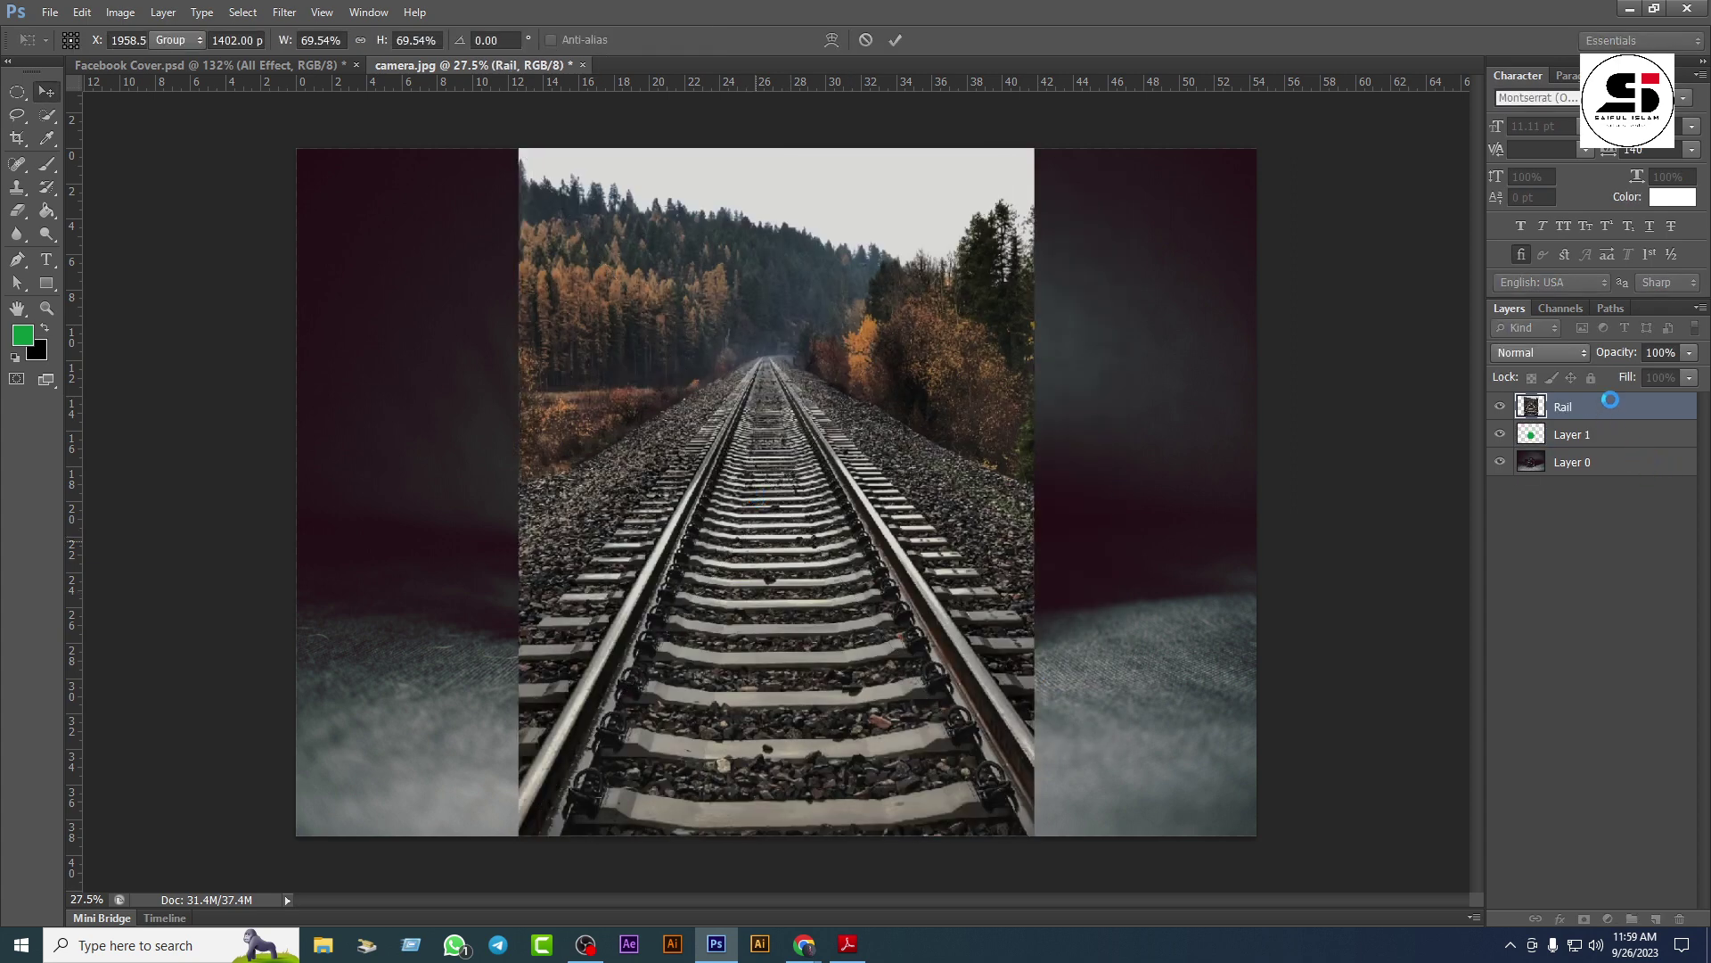
Step: Align the Rail photo over the green circle at 46% opacity, then restore it to 100%
click(1689, 361)
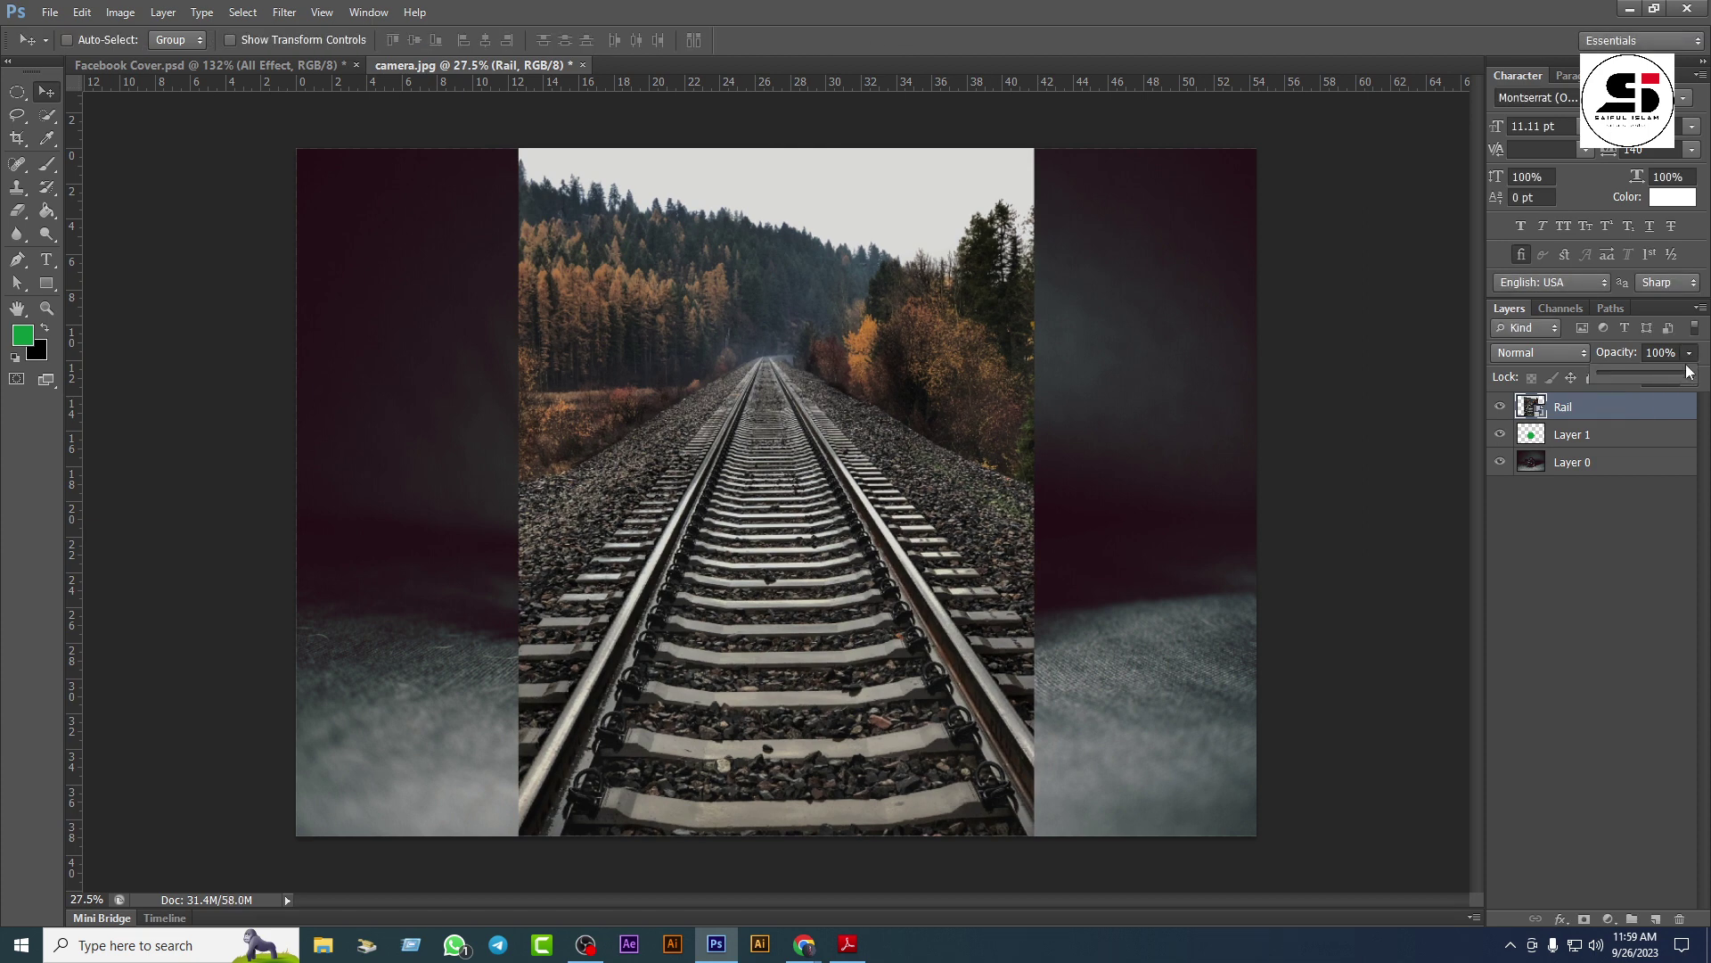
drag(1643, 378, 1635, 376)
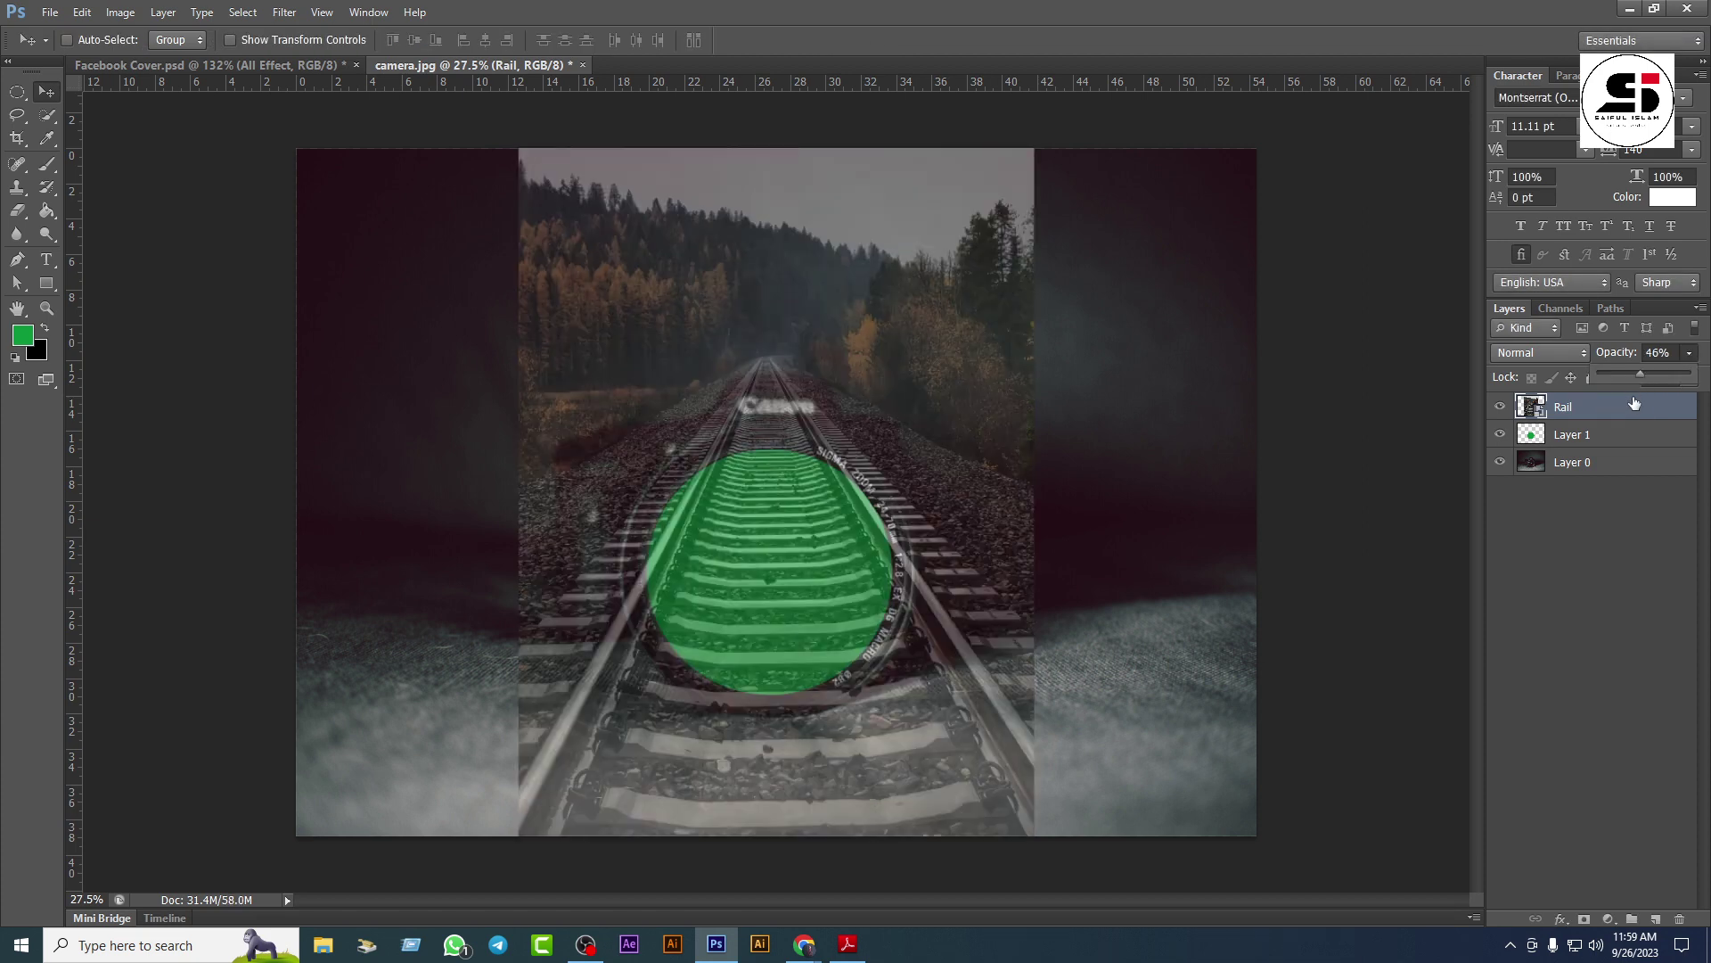
drag(869, 426, 884, 641)
drag(777, 569, 779, 604)
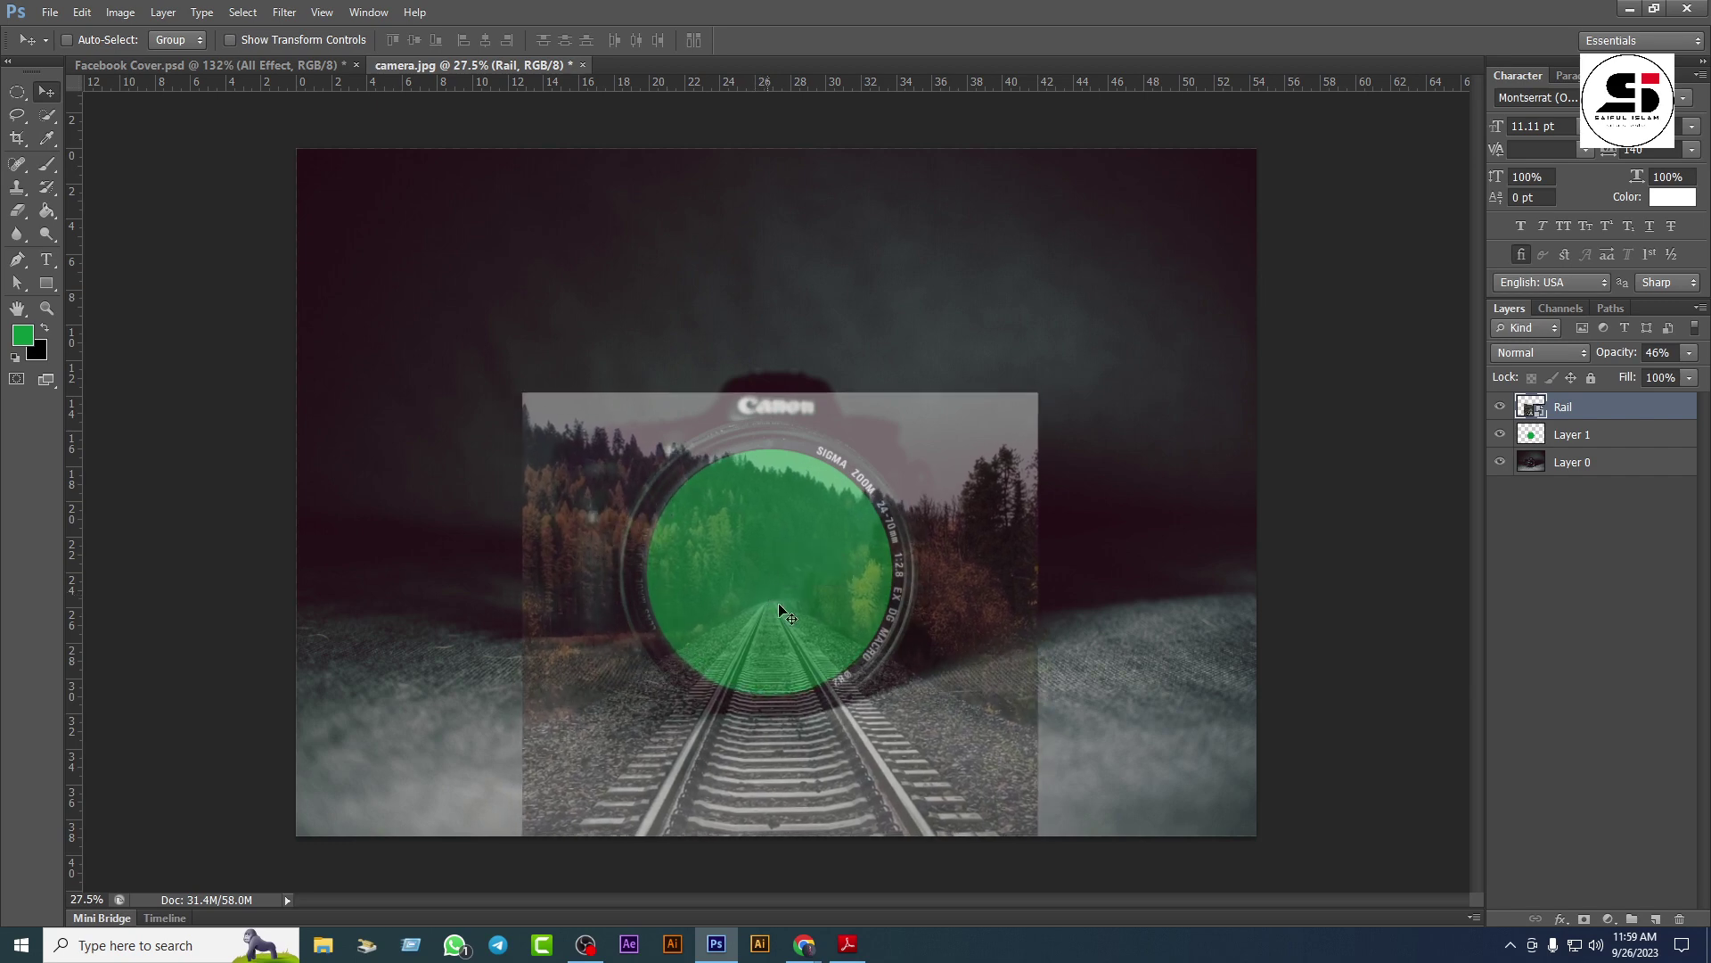
click(1689, 354)
drag(1687, 380, 1703, 378)
click(1597, 419)
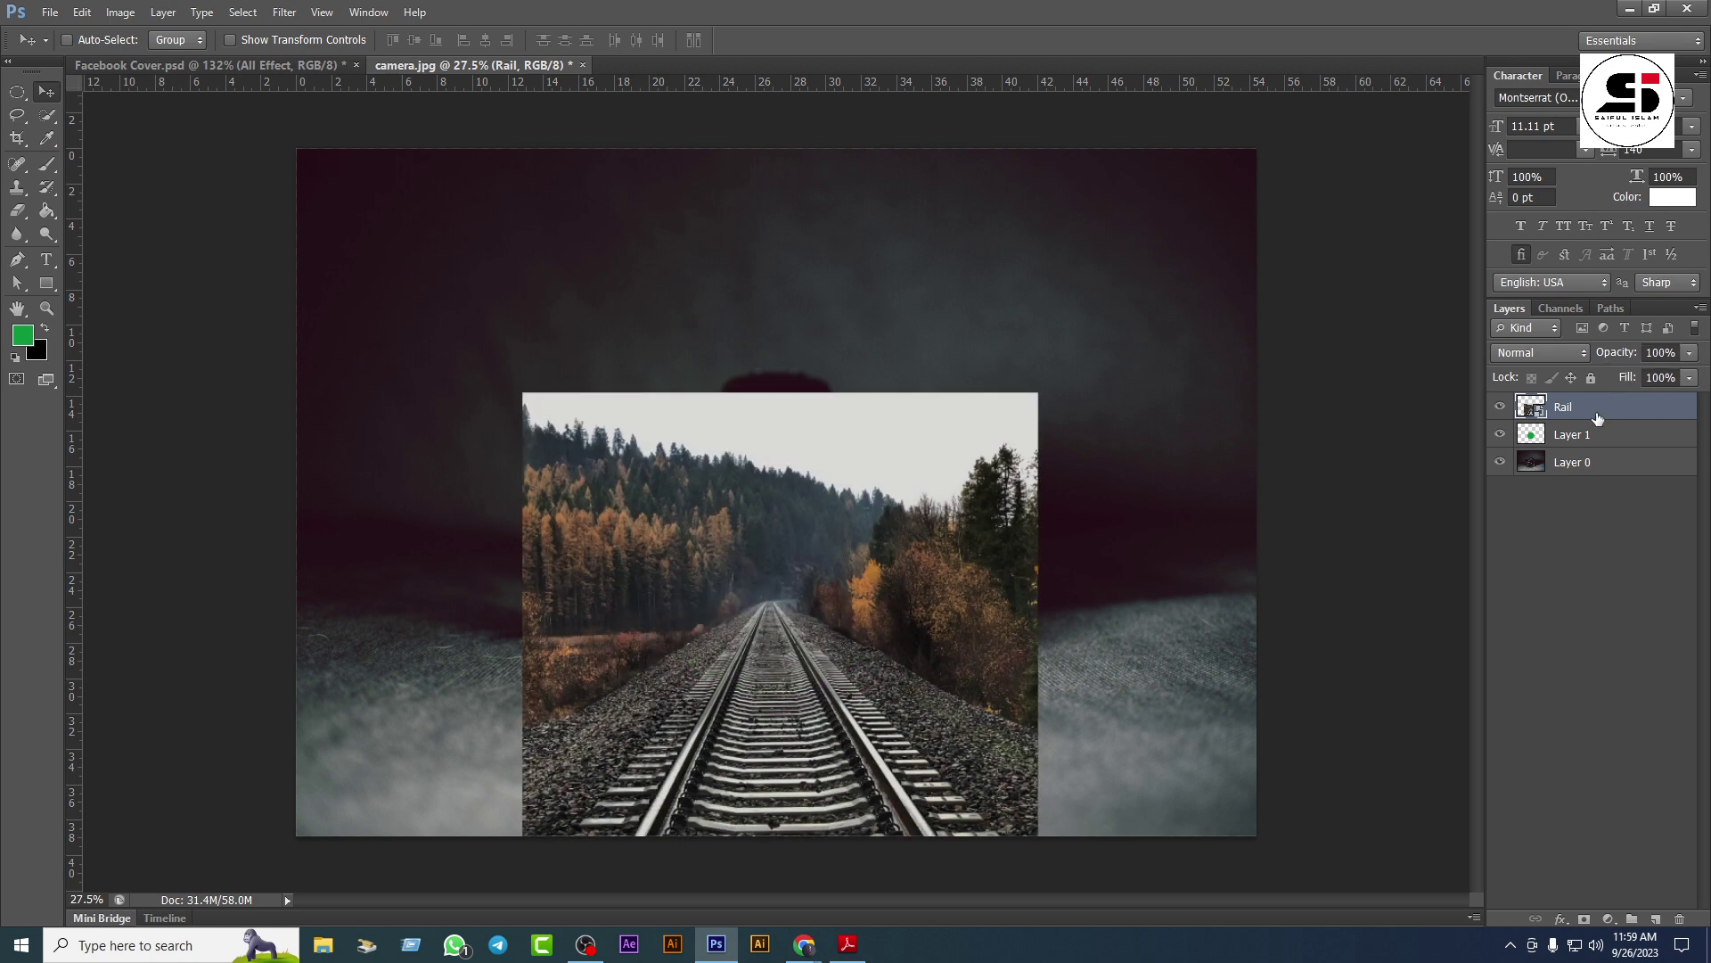
Step: Duplicate the Rail layer with Ctrl+J and rasterize the Rail copy
key(ctrl+j)
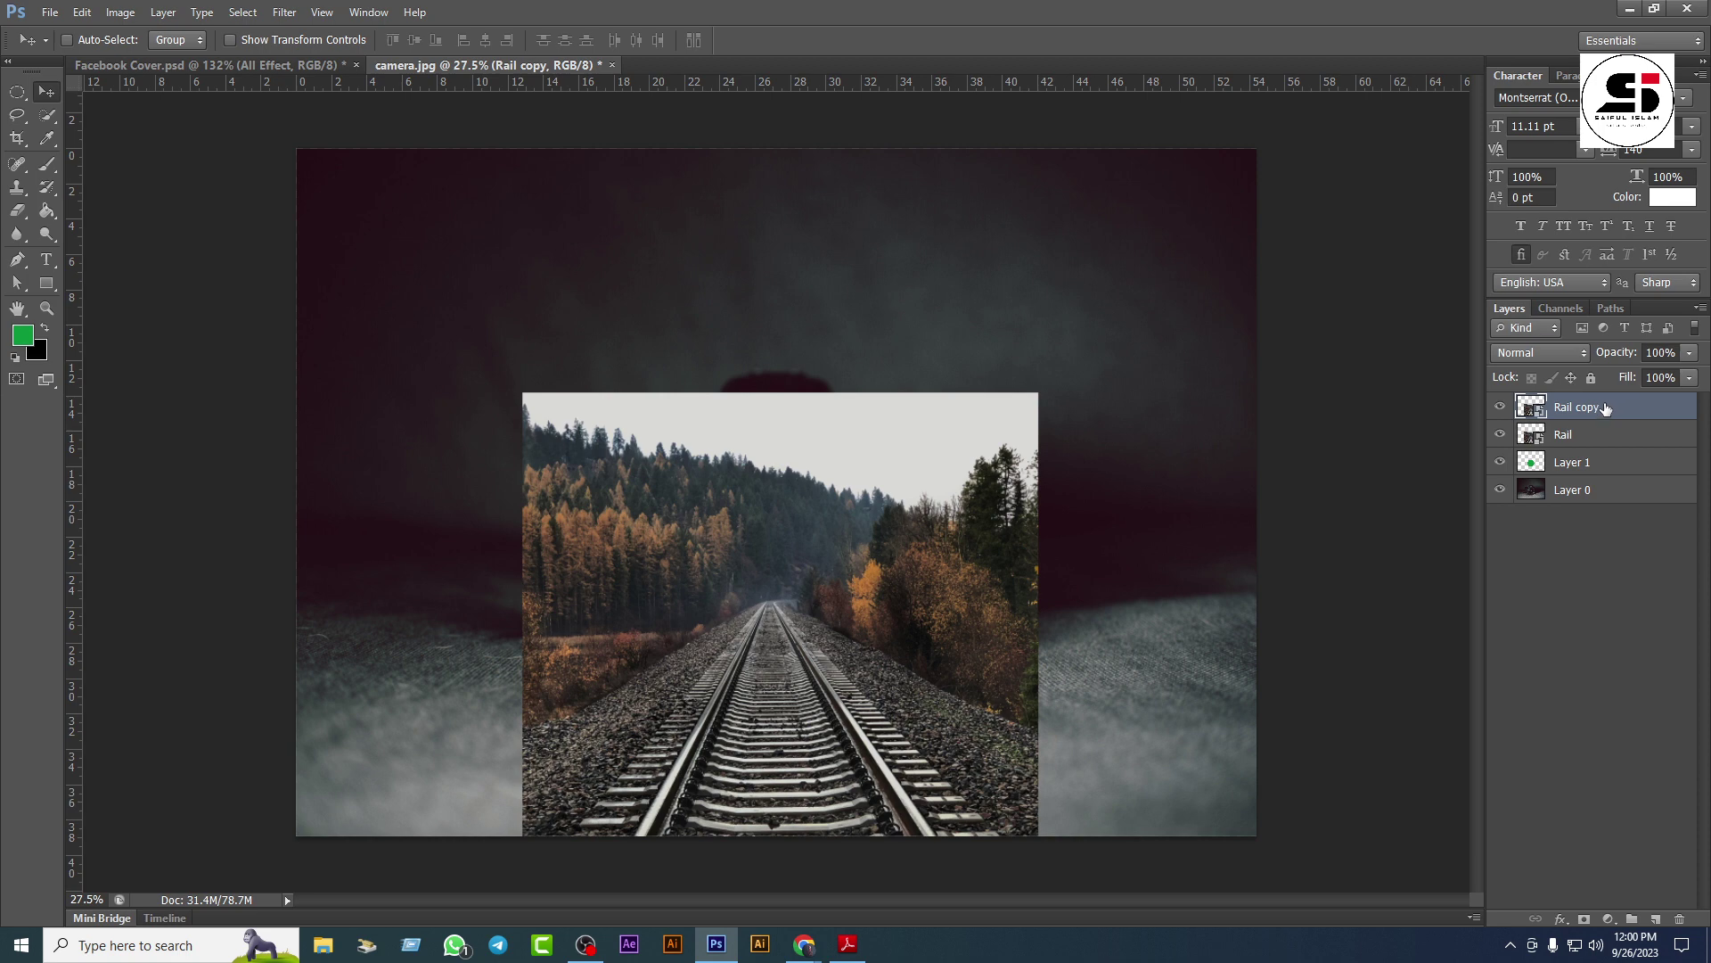
click(1607, 436)
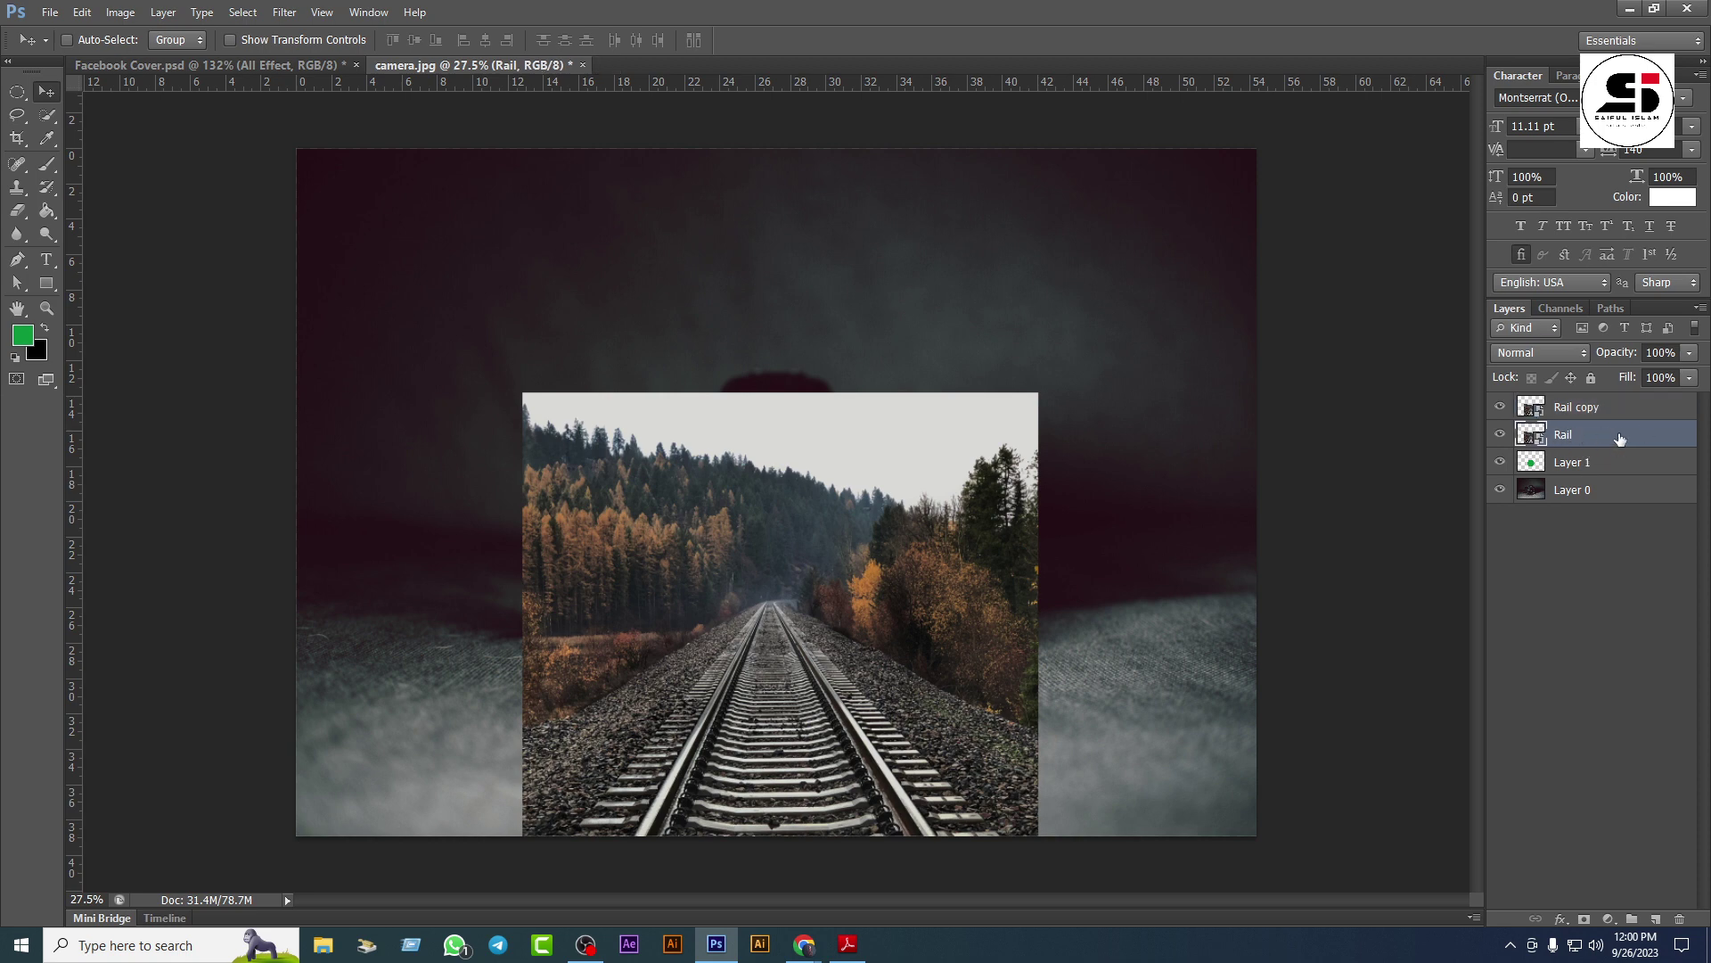
click(1615, 410)
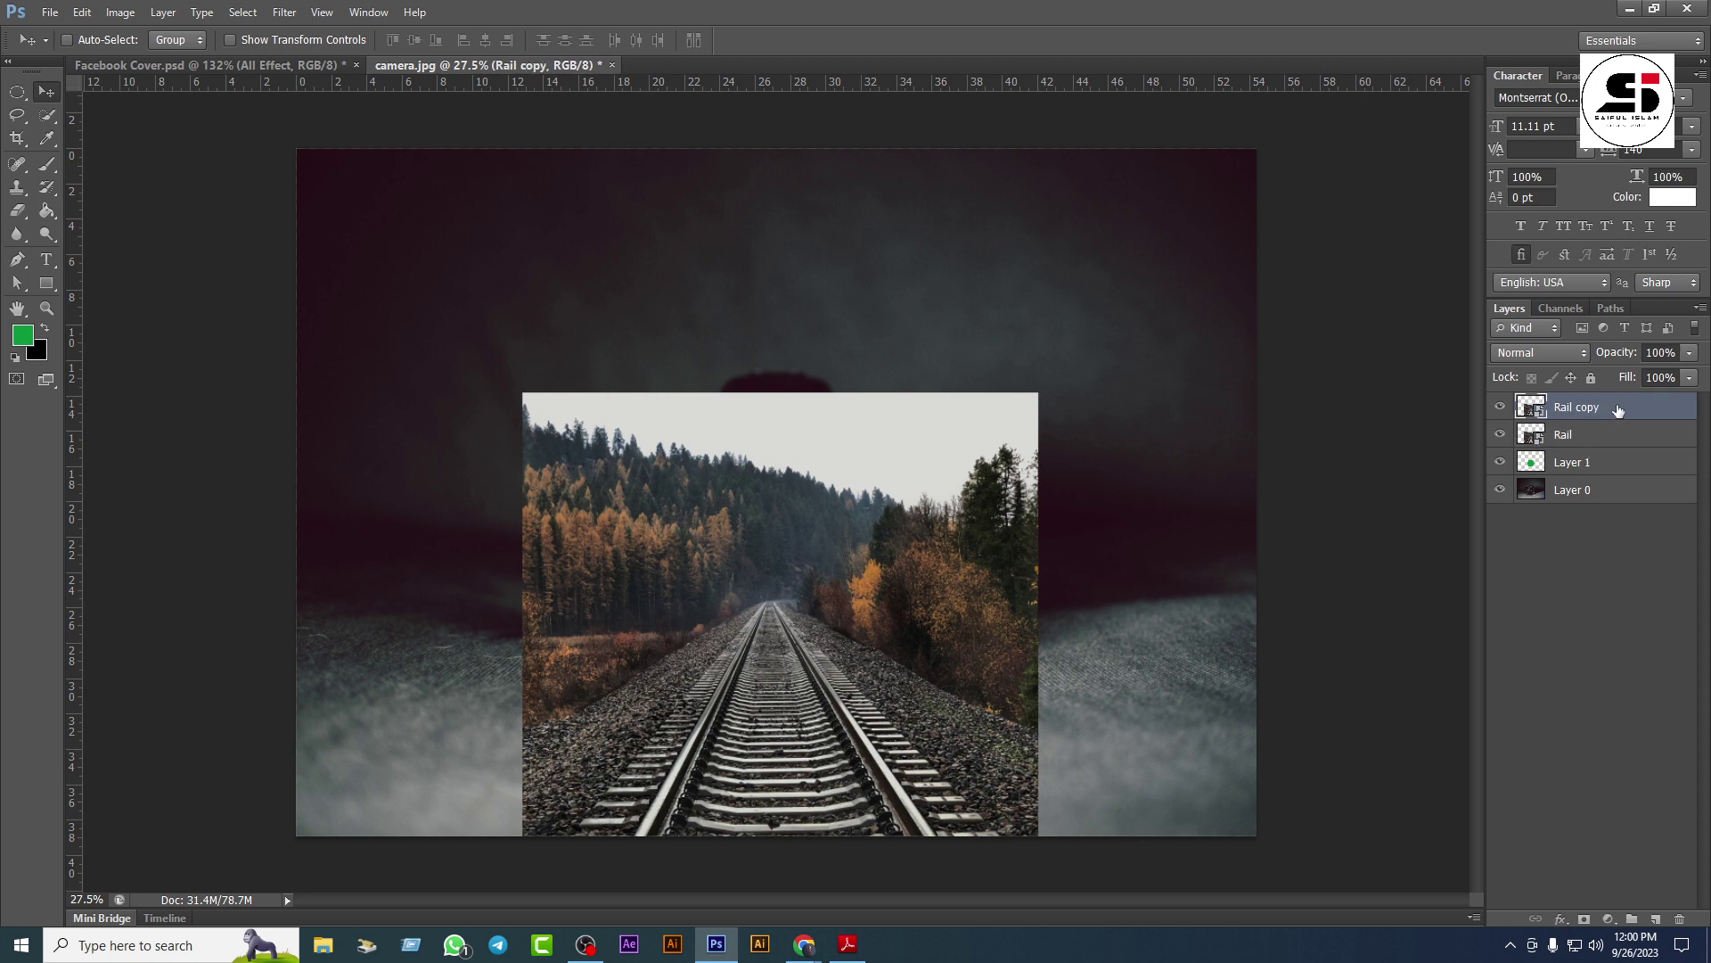
right_click(1618, 409)
click(1595, 383)
alt+scroll(765, 726, up, 3)
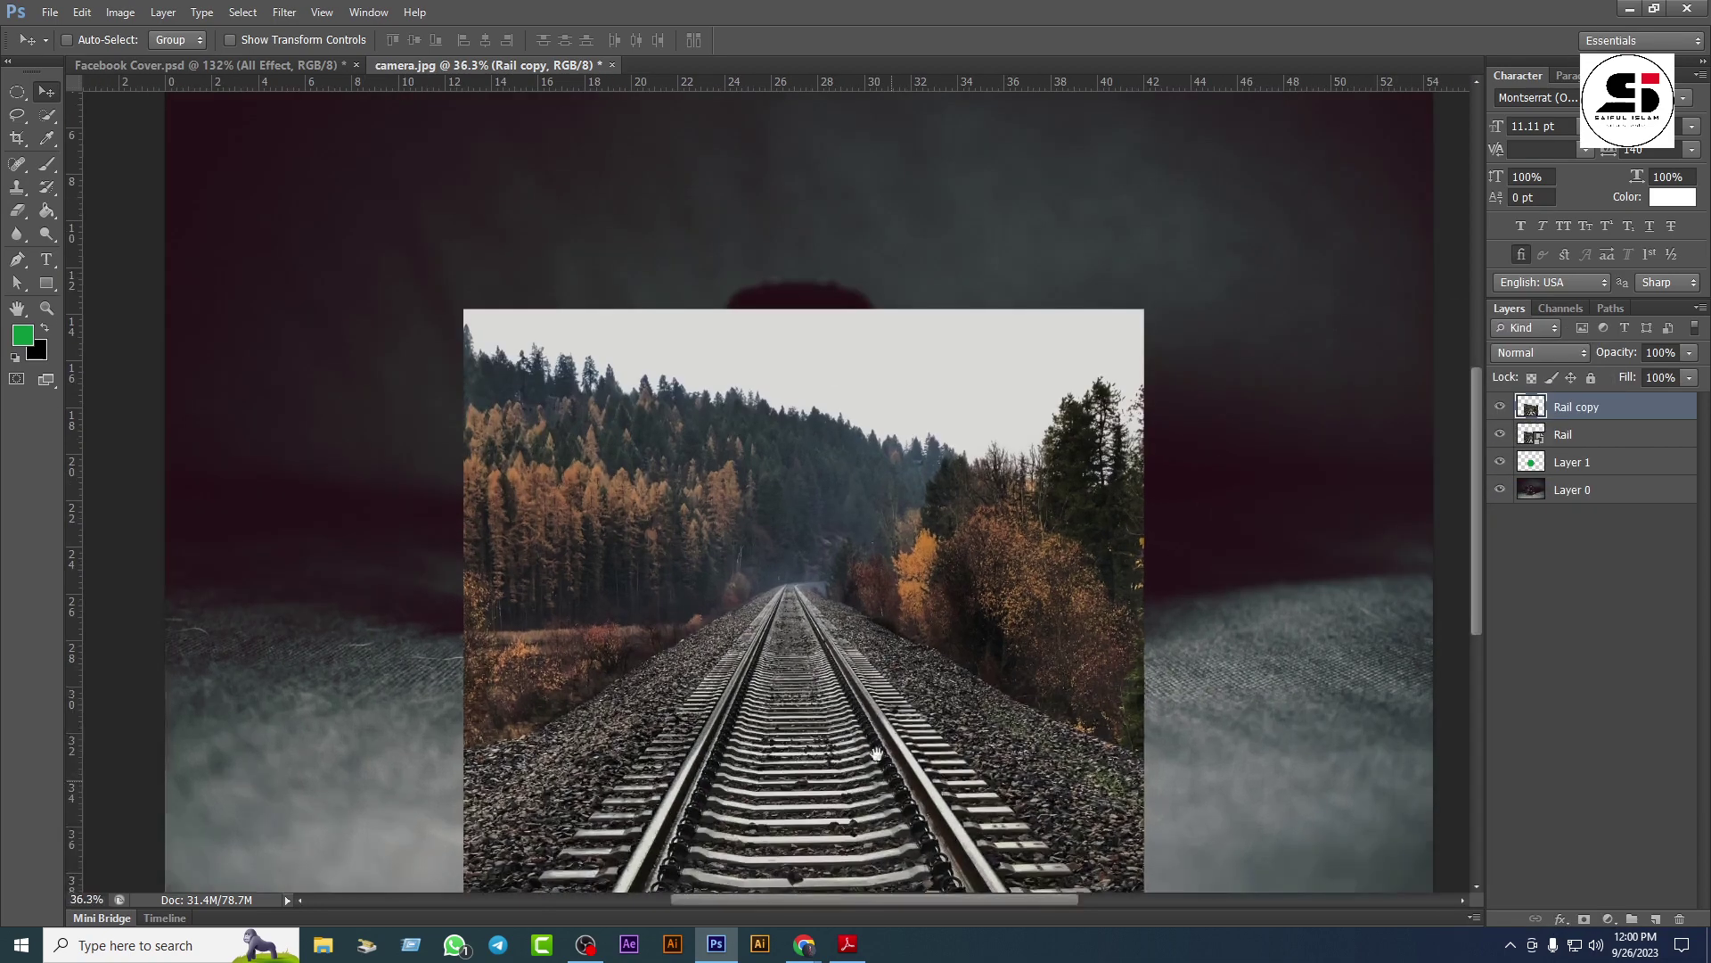
scroll(765, 726, down, 2)
Step: Outline the rails with the Polygonal Lasso, then discard that first selection
click(29, 140)
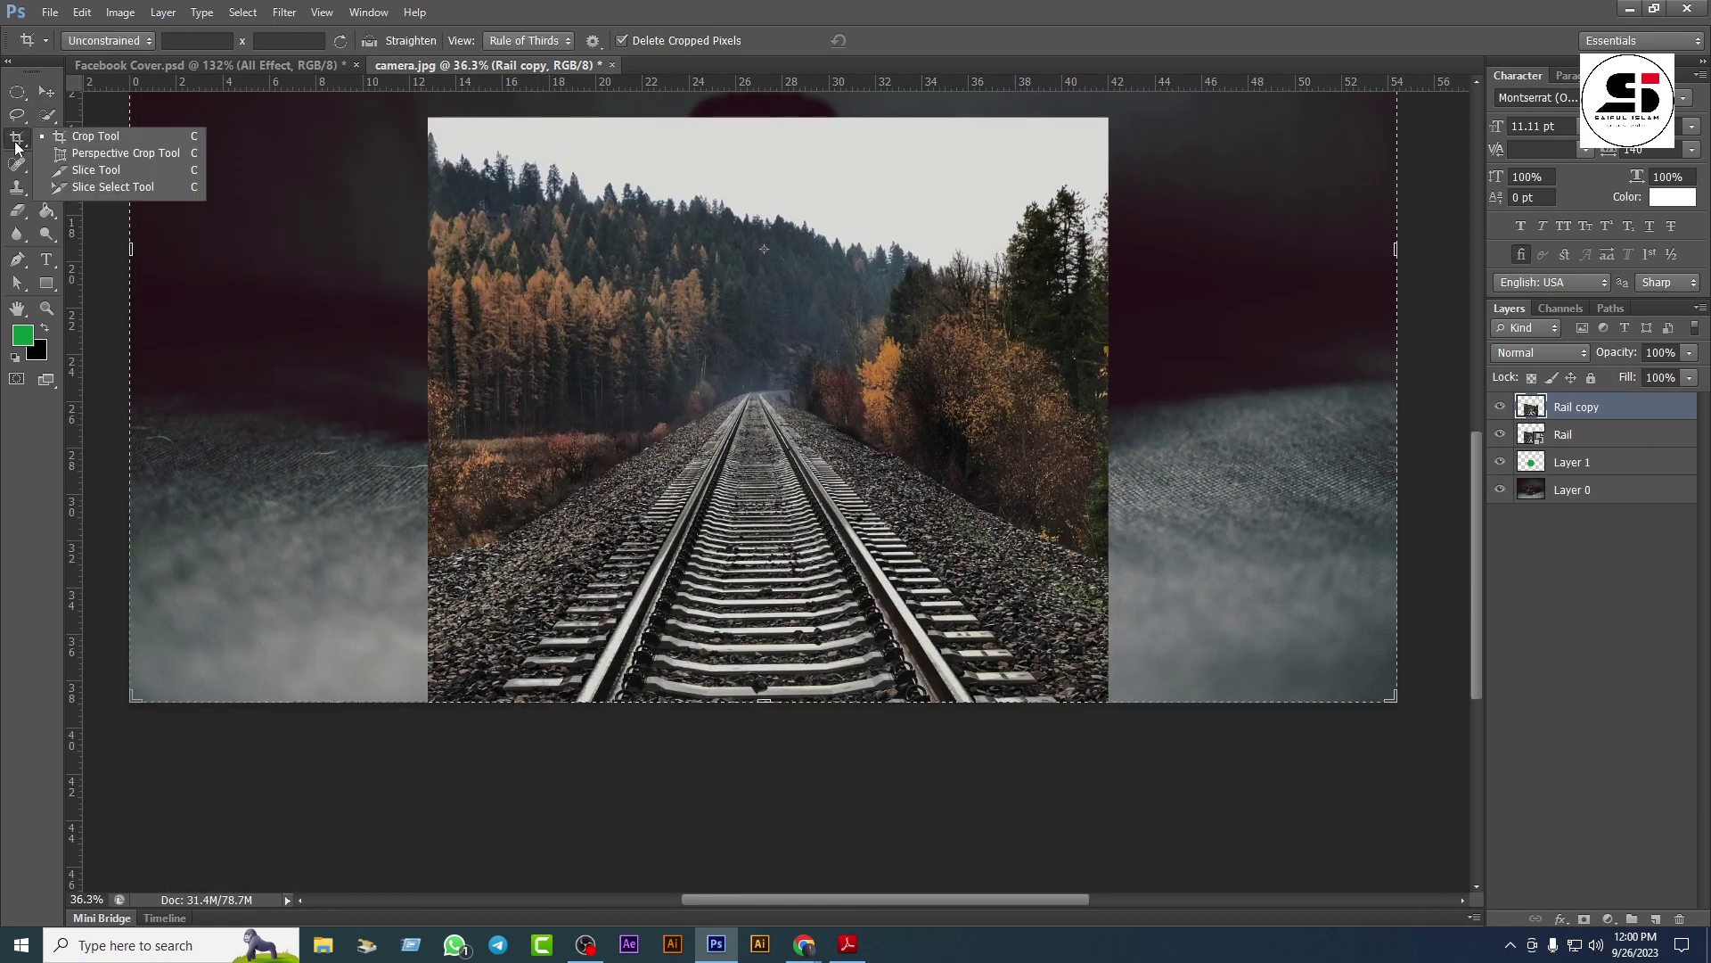
click(29, 116)
click(103, 131)
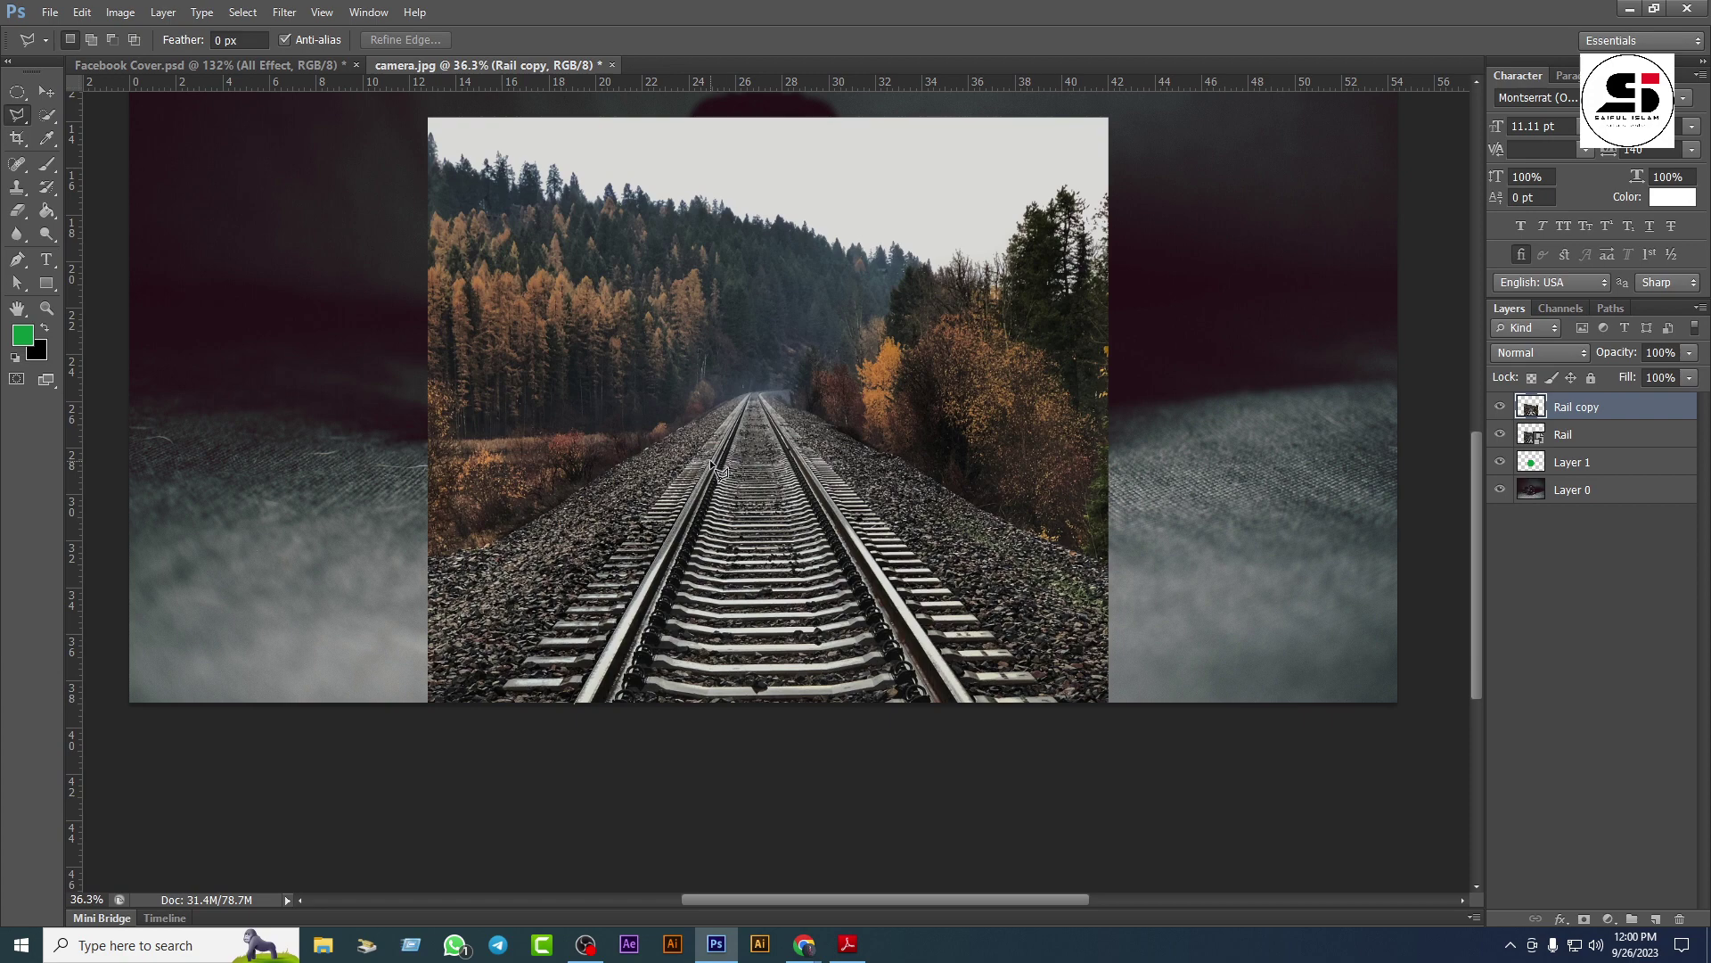
click(713, 459)
click(975, 704)
click(583, 706)
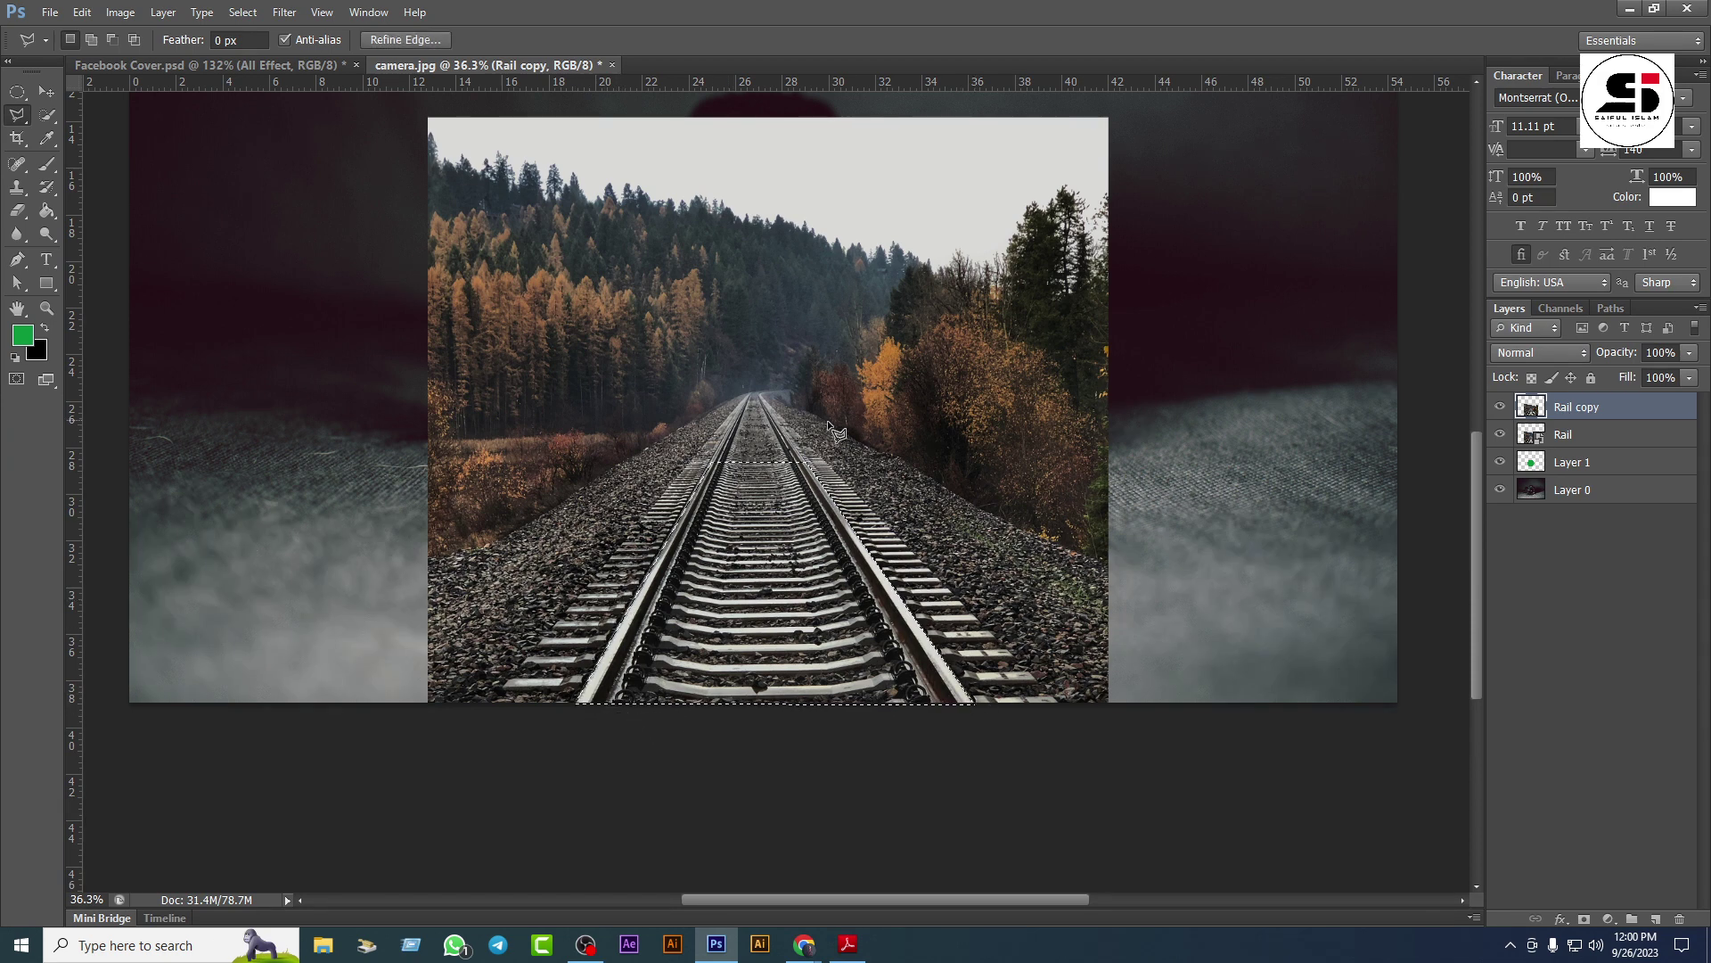
key(ctrl+d)
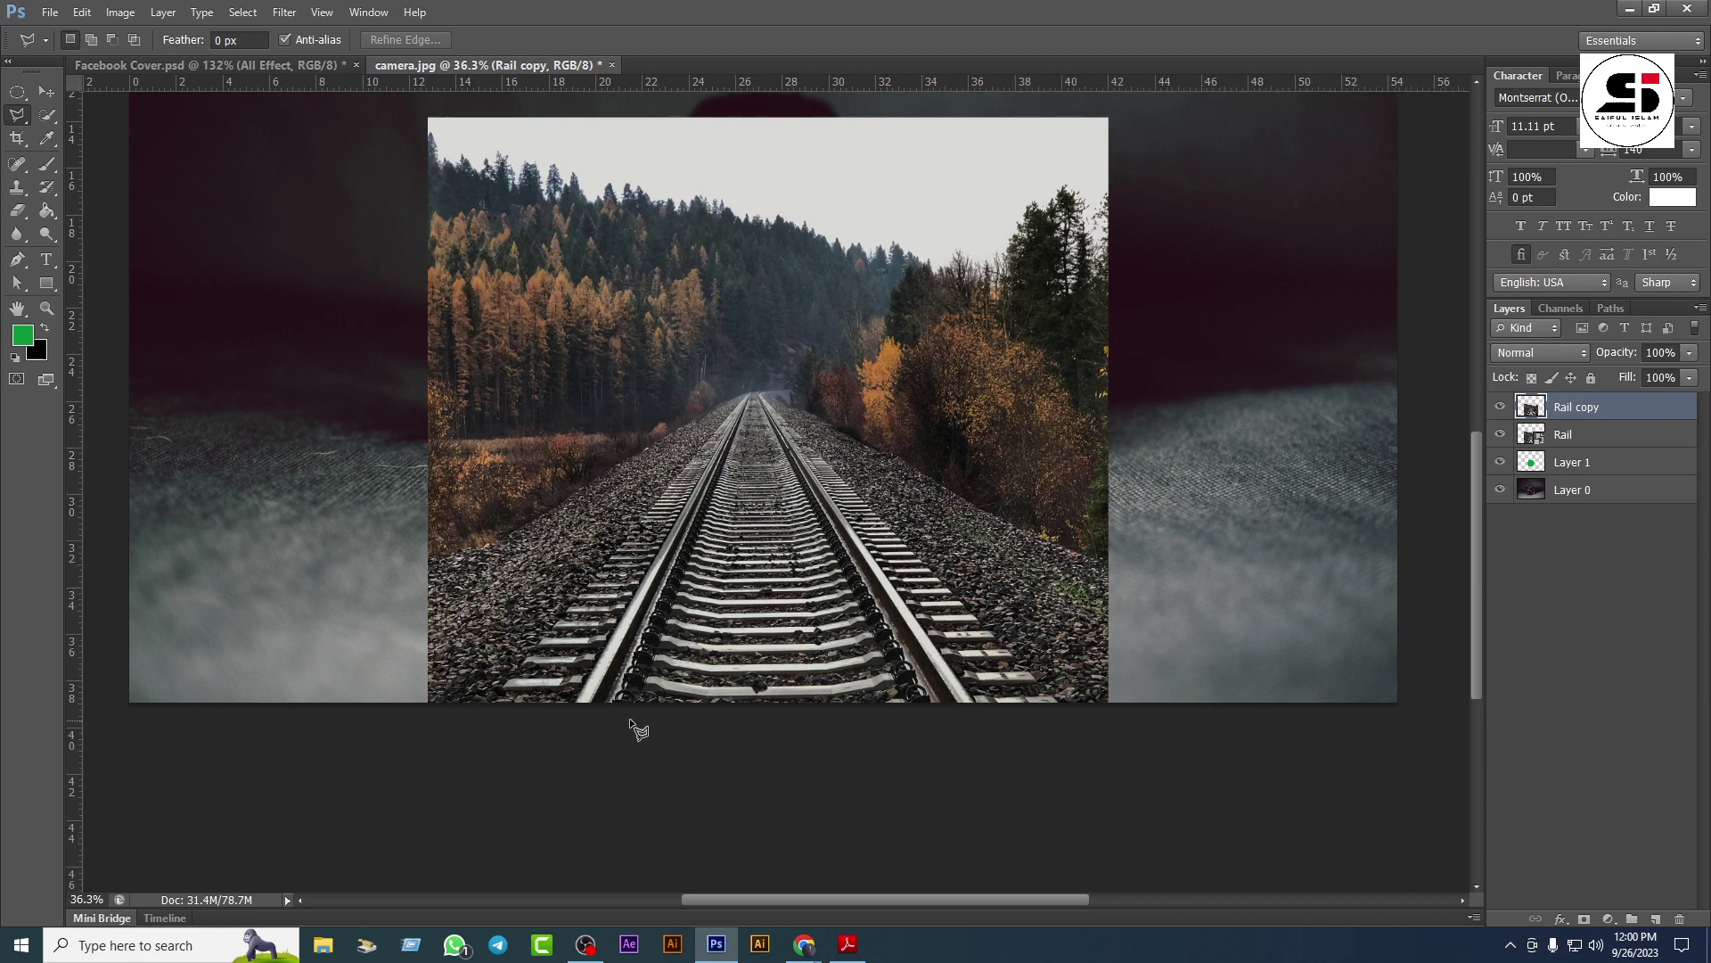
Step: Select the lower stretch of tracks and copy it onto a new Layer 2
click(574, 702)
click(704, 473)
click(817, 476)
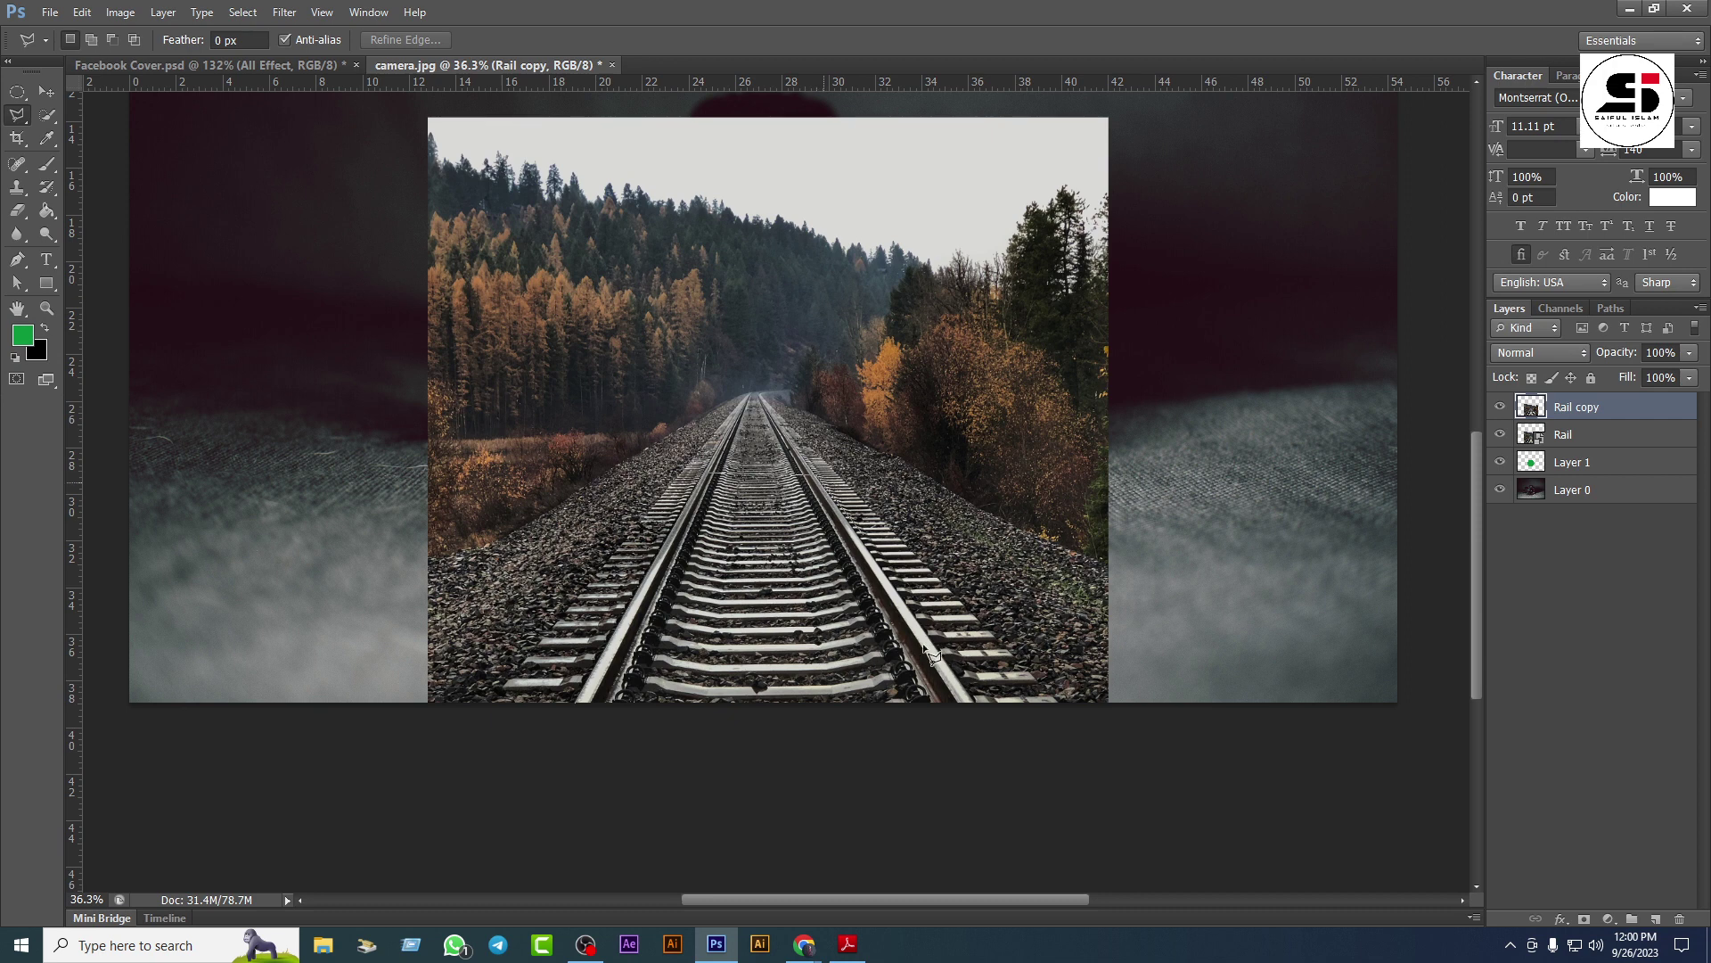
click(973, 703)
click(576, 704)
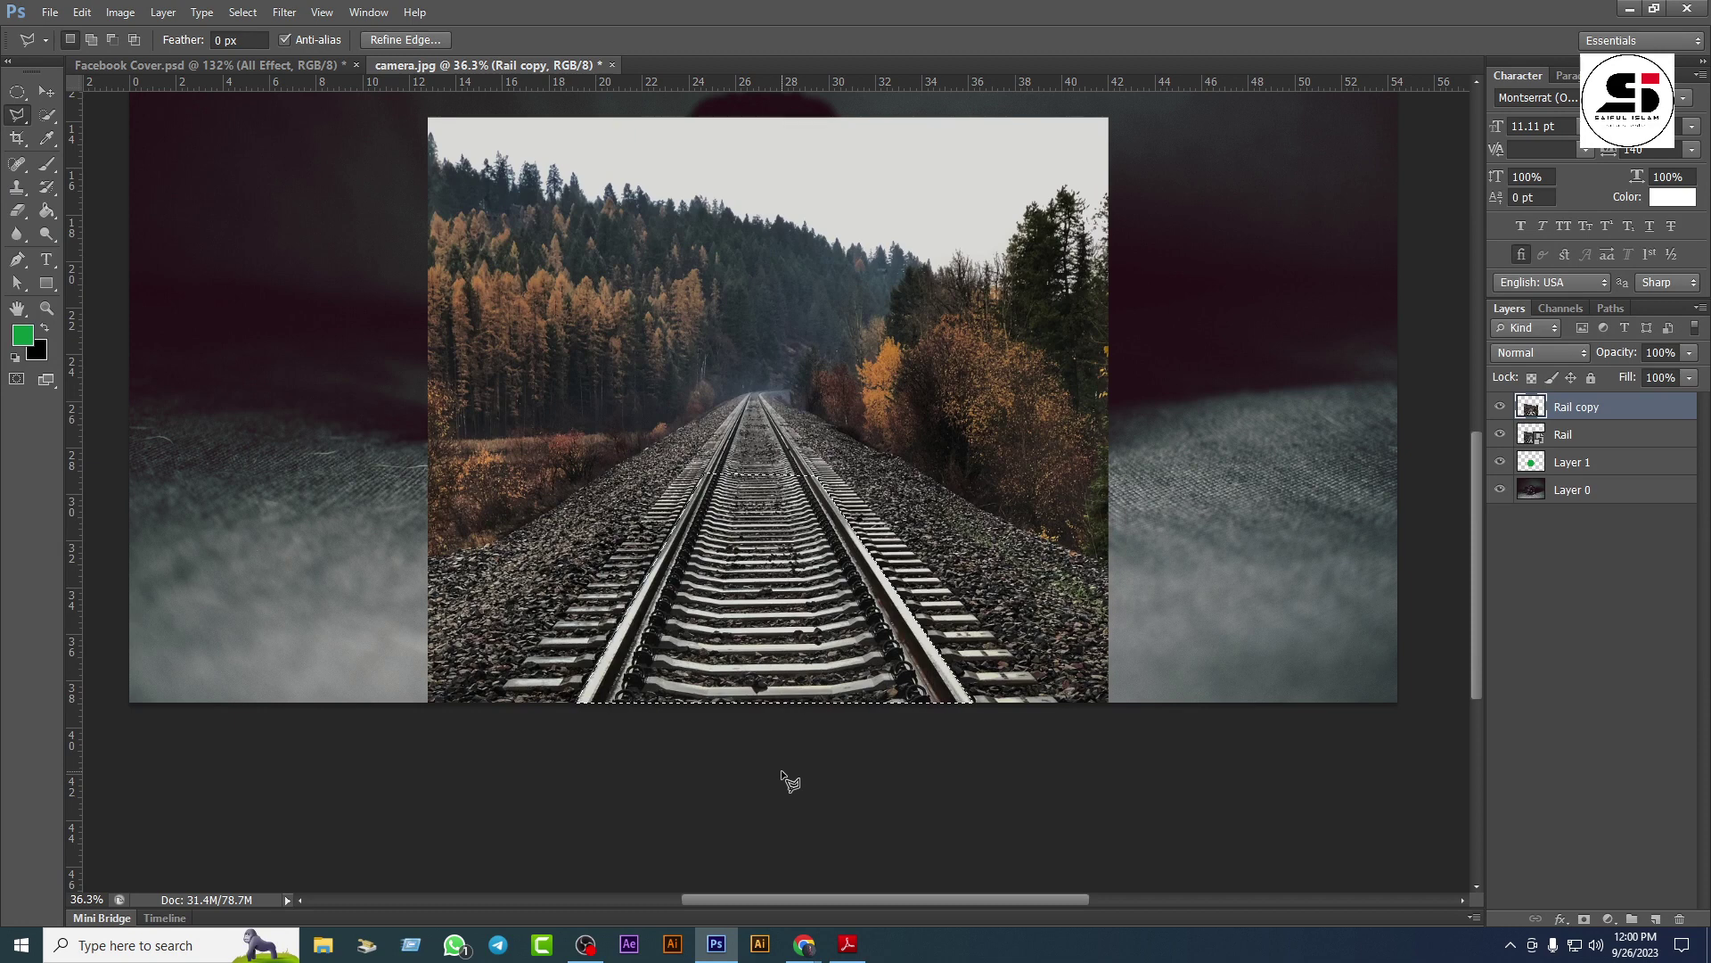
key(ctrl+j)
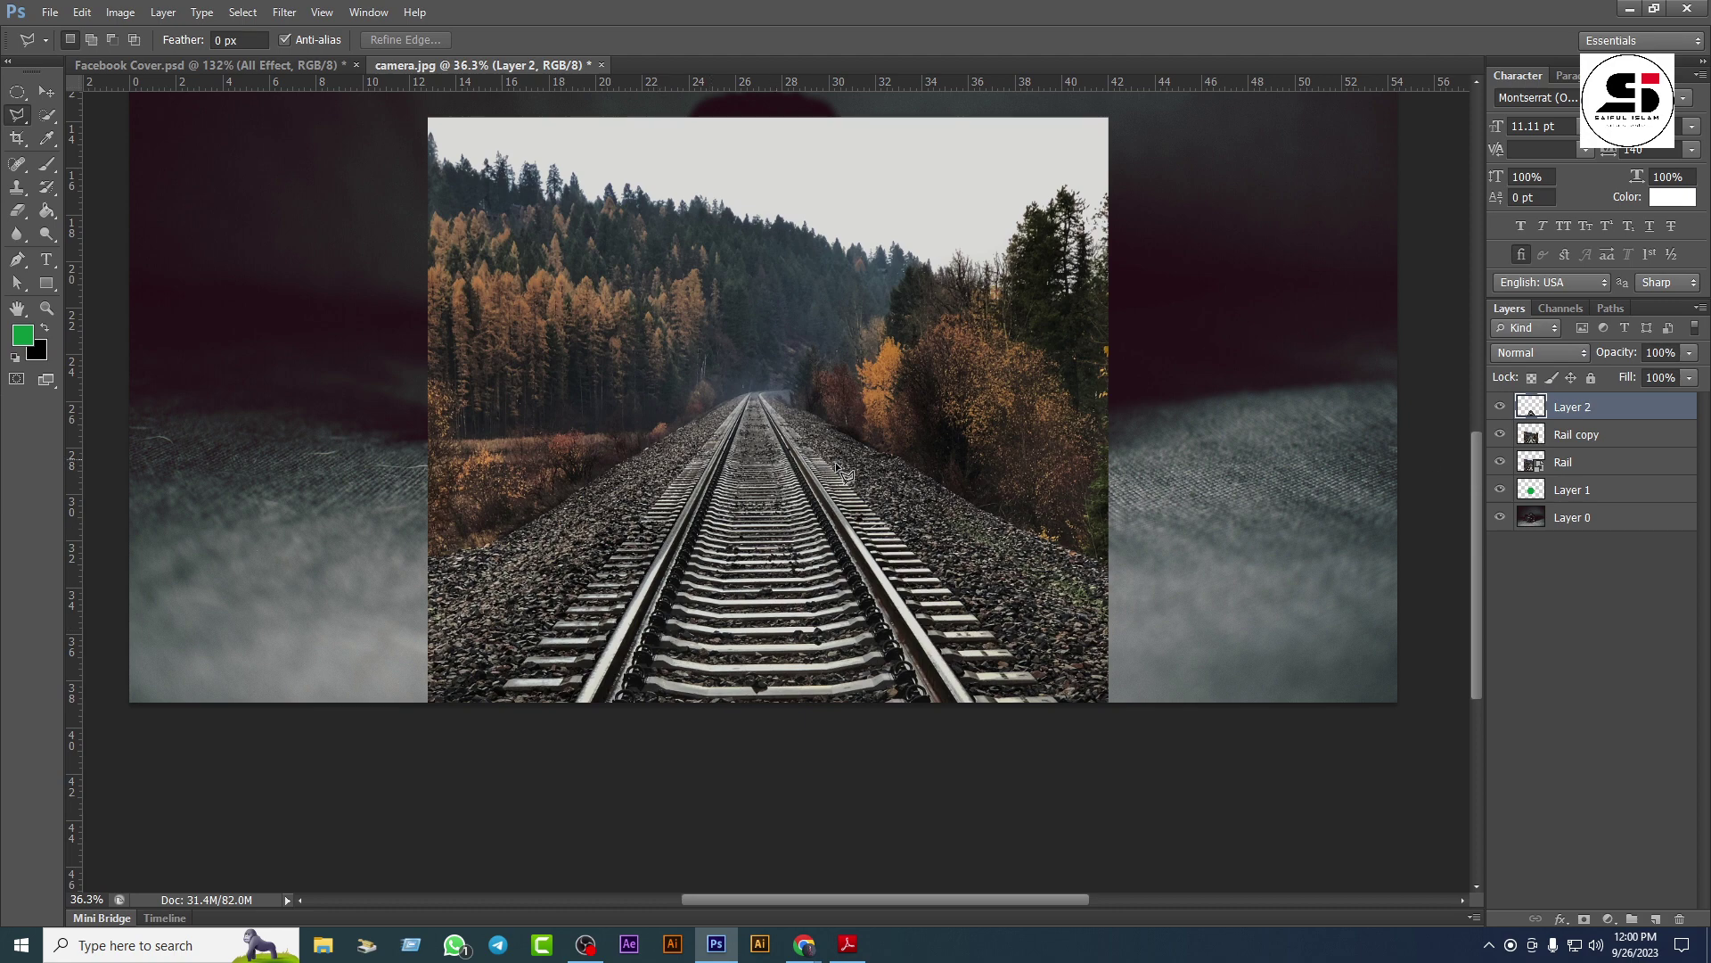
Step: Merge the Rail copy layer down into Rail
click(47, 89)
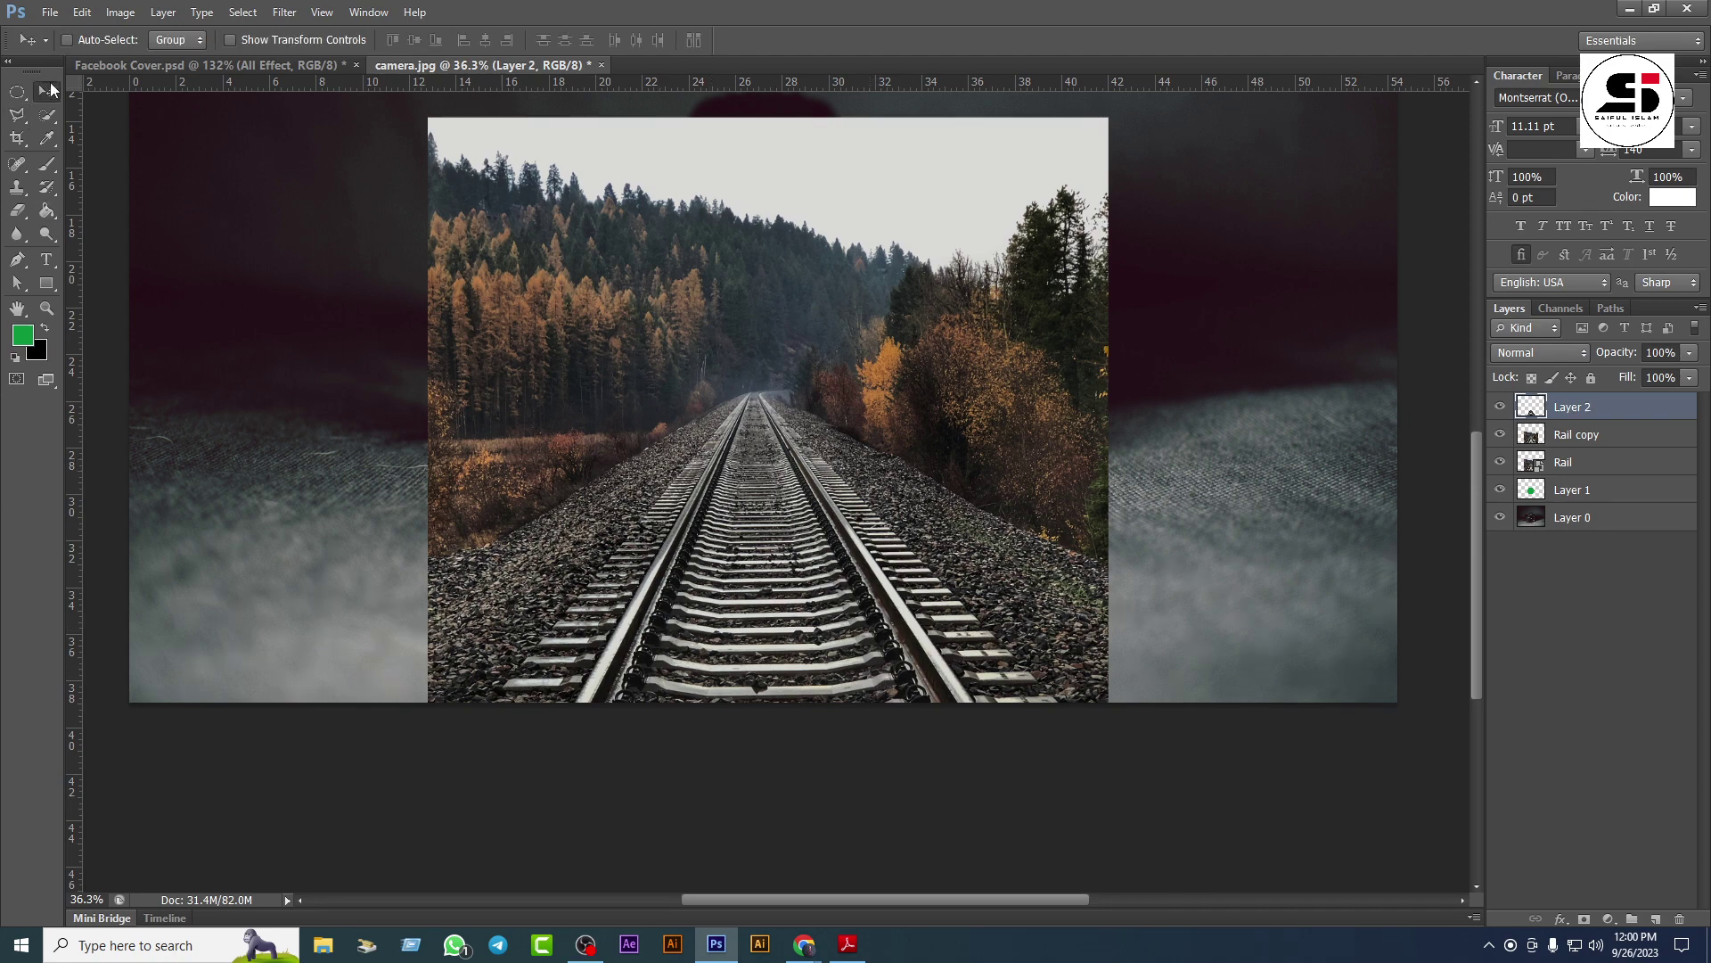
click(1568, 437)
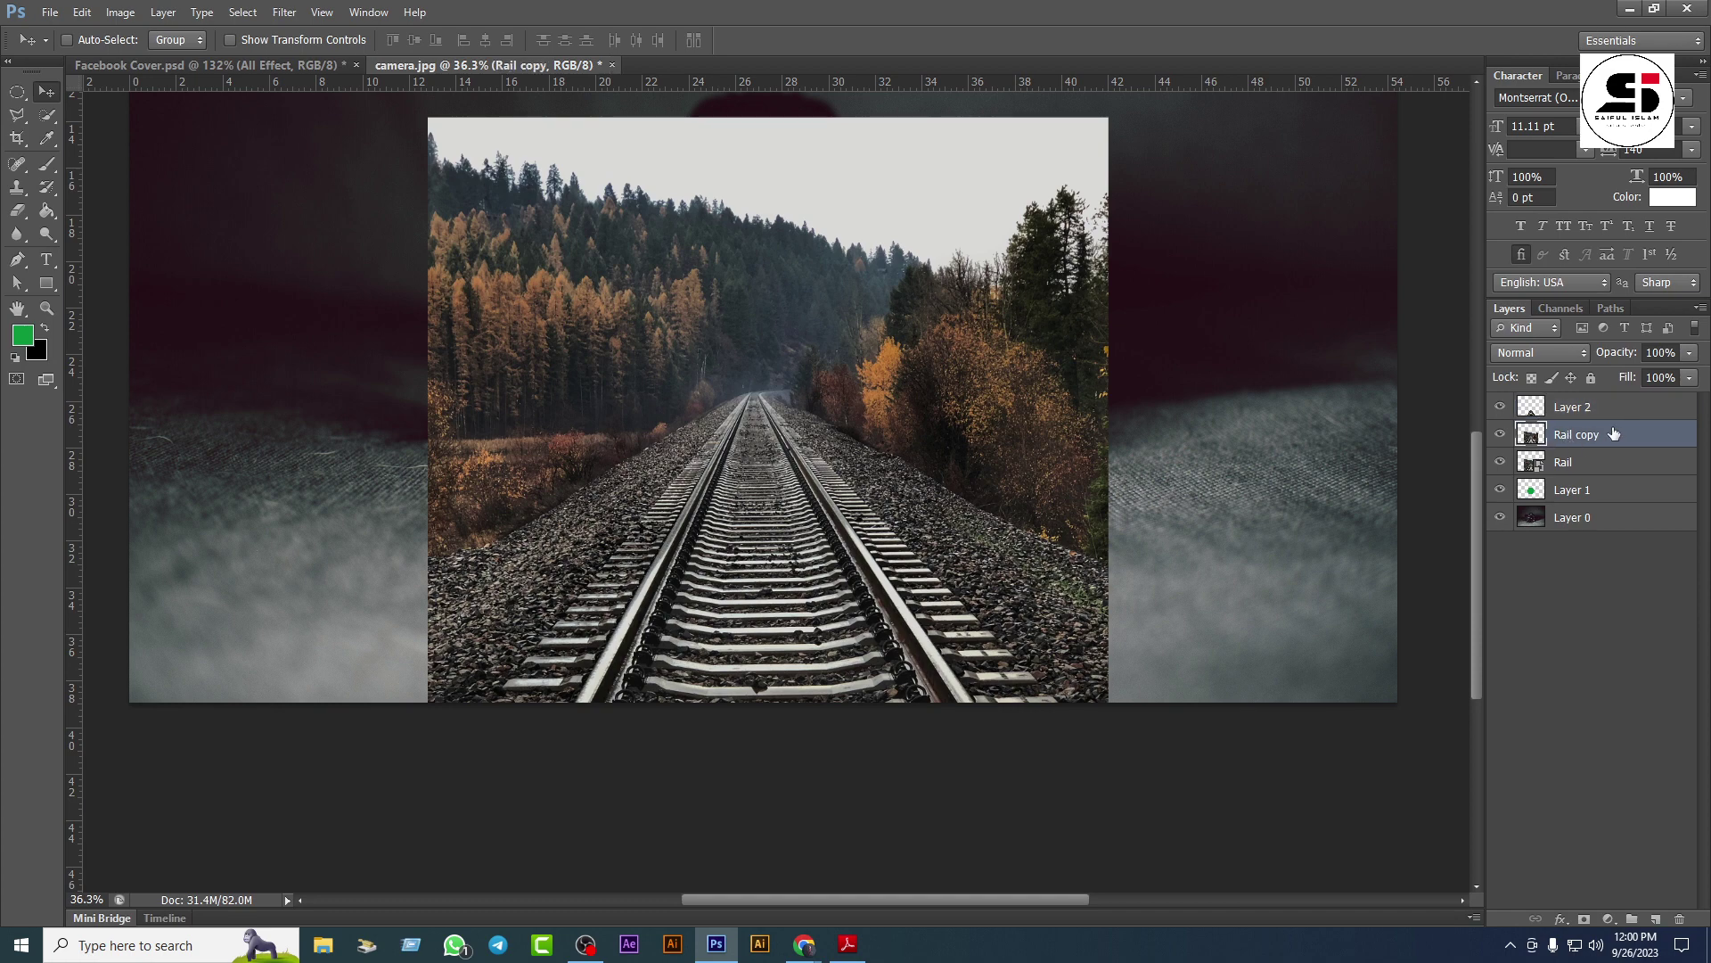
key(ctrl+e)
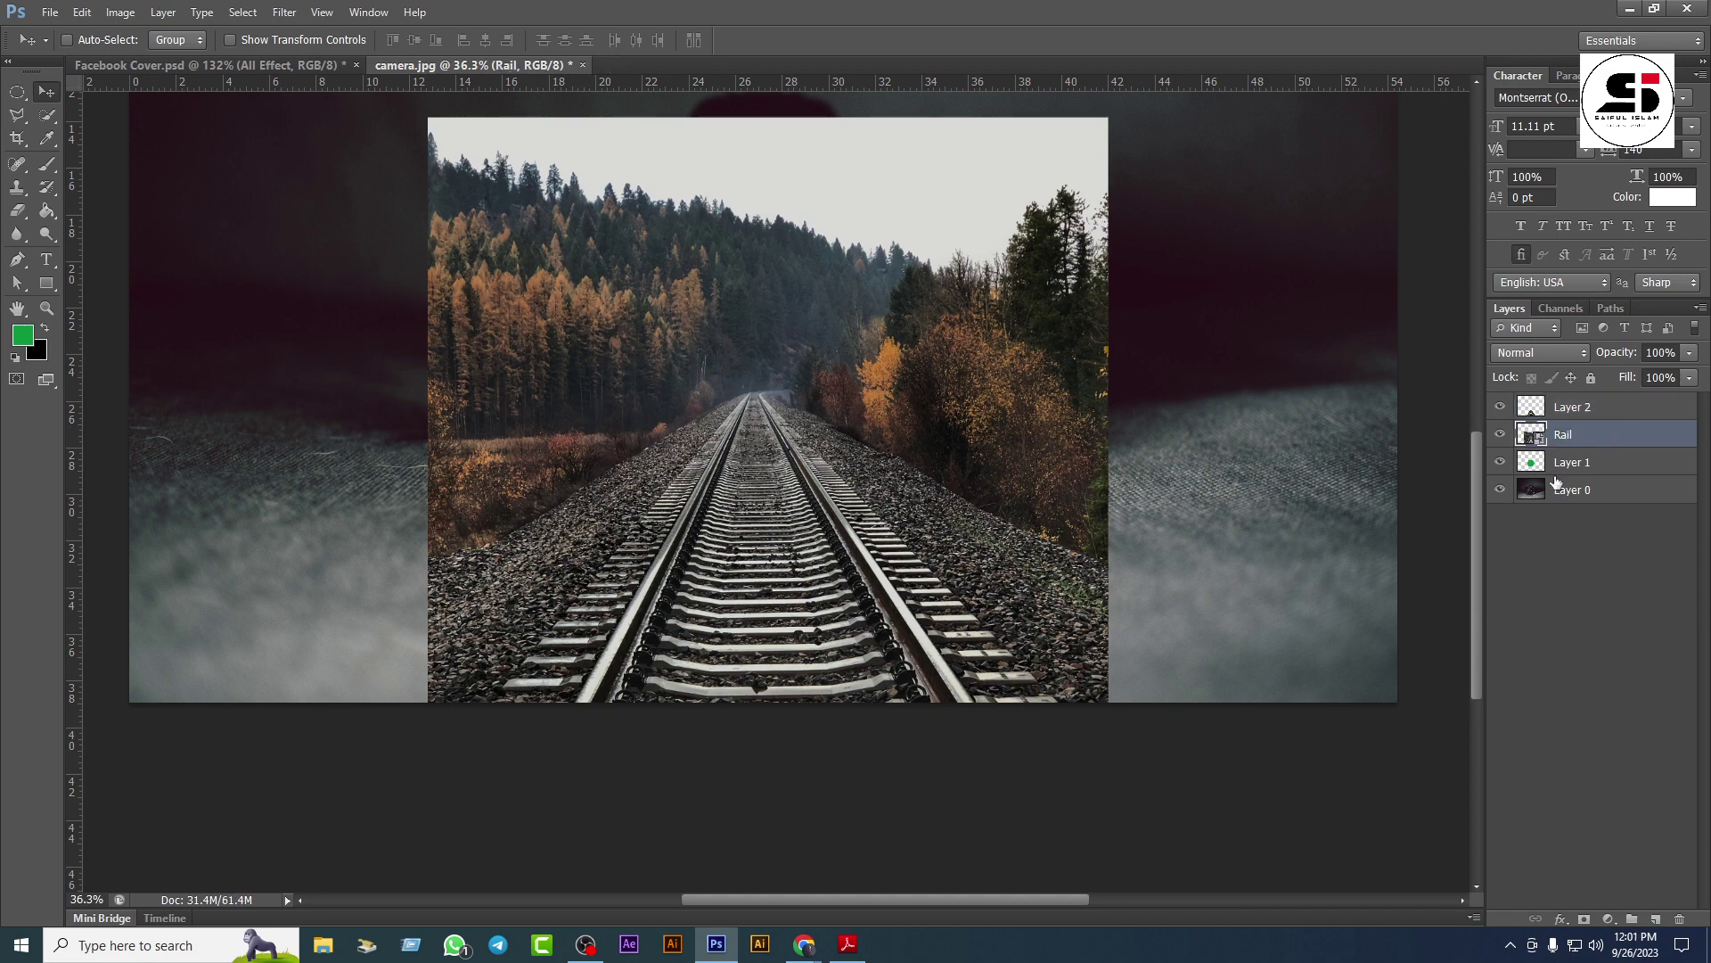
Step: Clip Rail to the lens circle and group Layer 2, Rail and Layer 1
right_click(1587, 434)
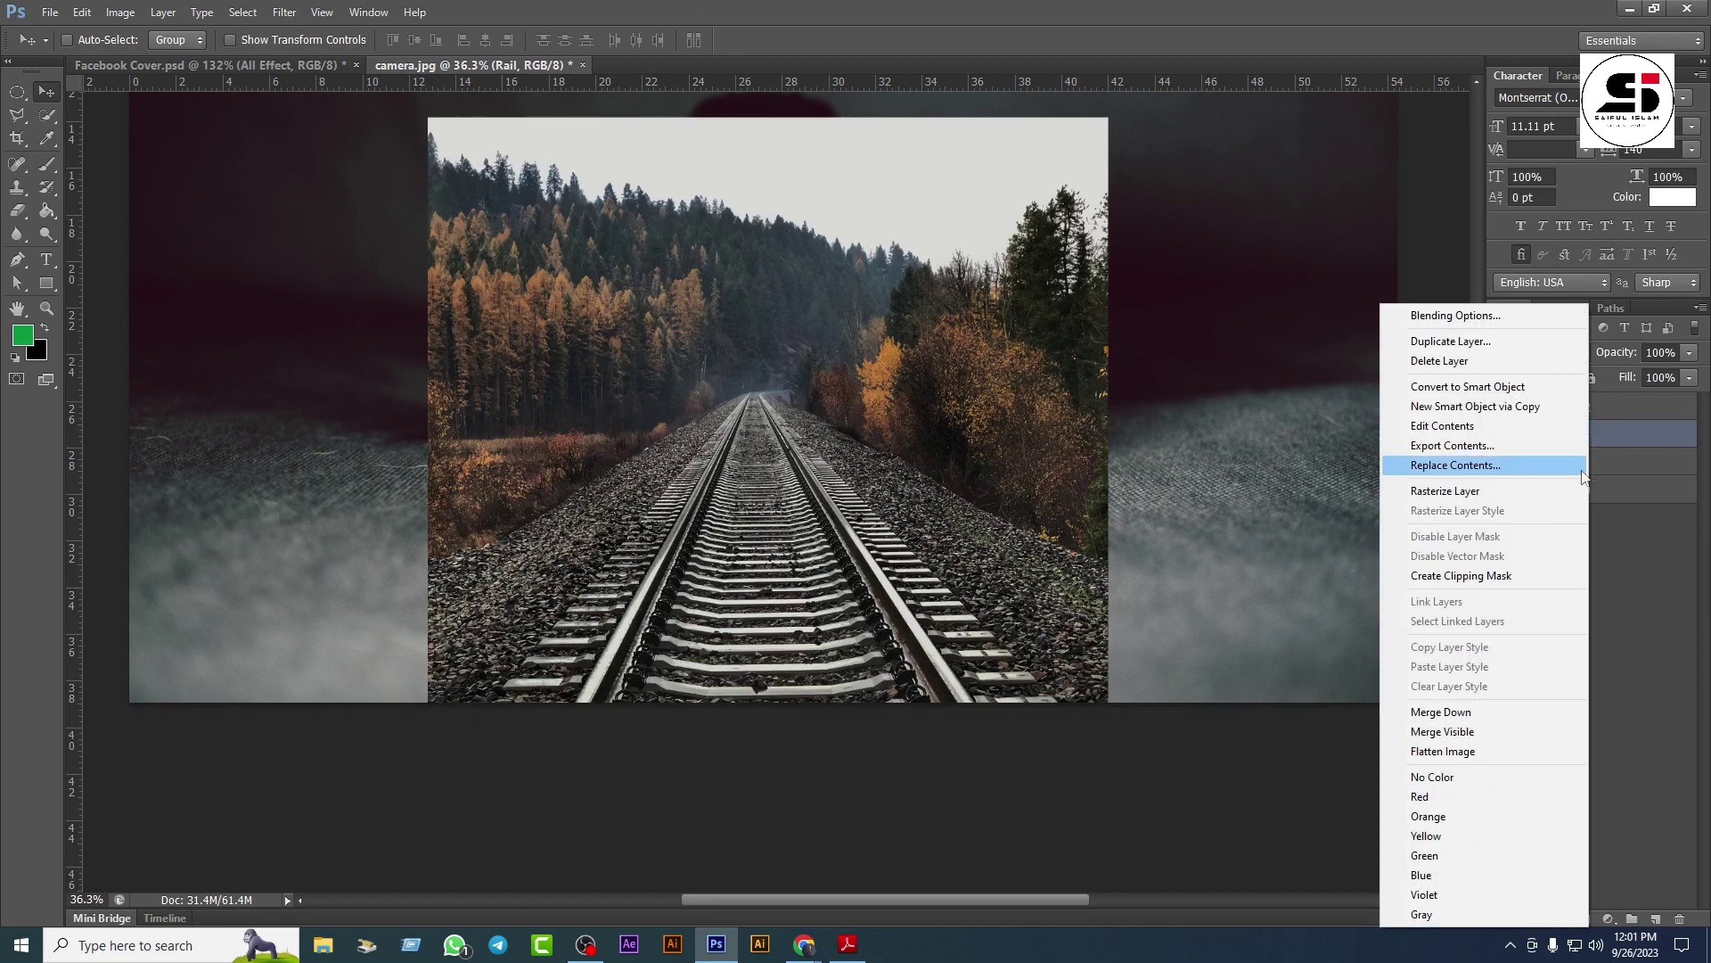
click(1459, 576)
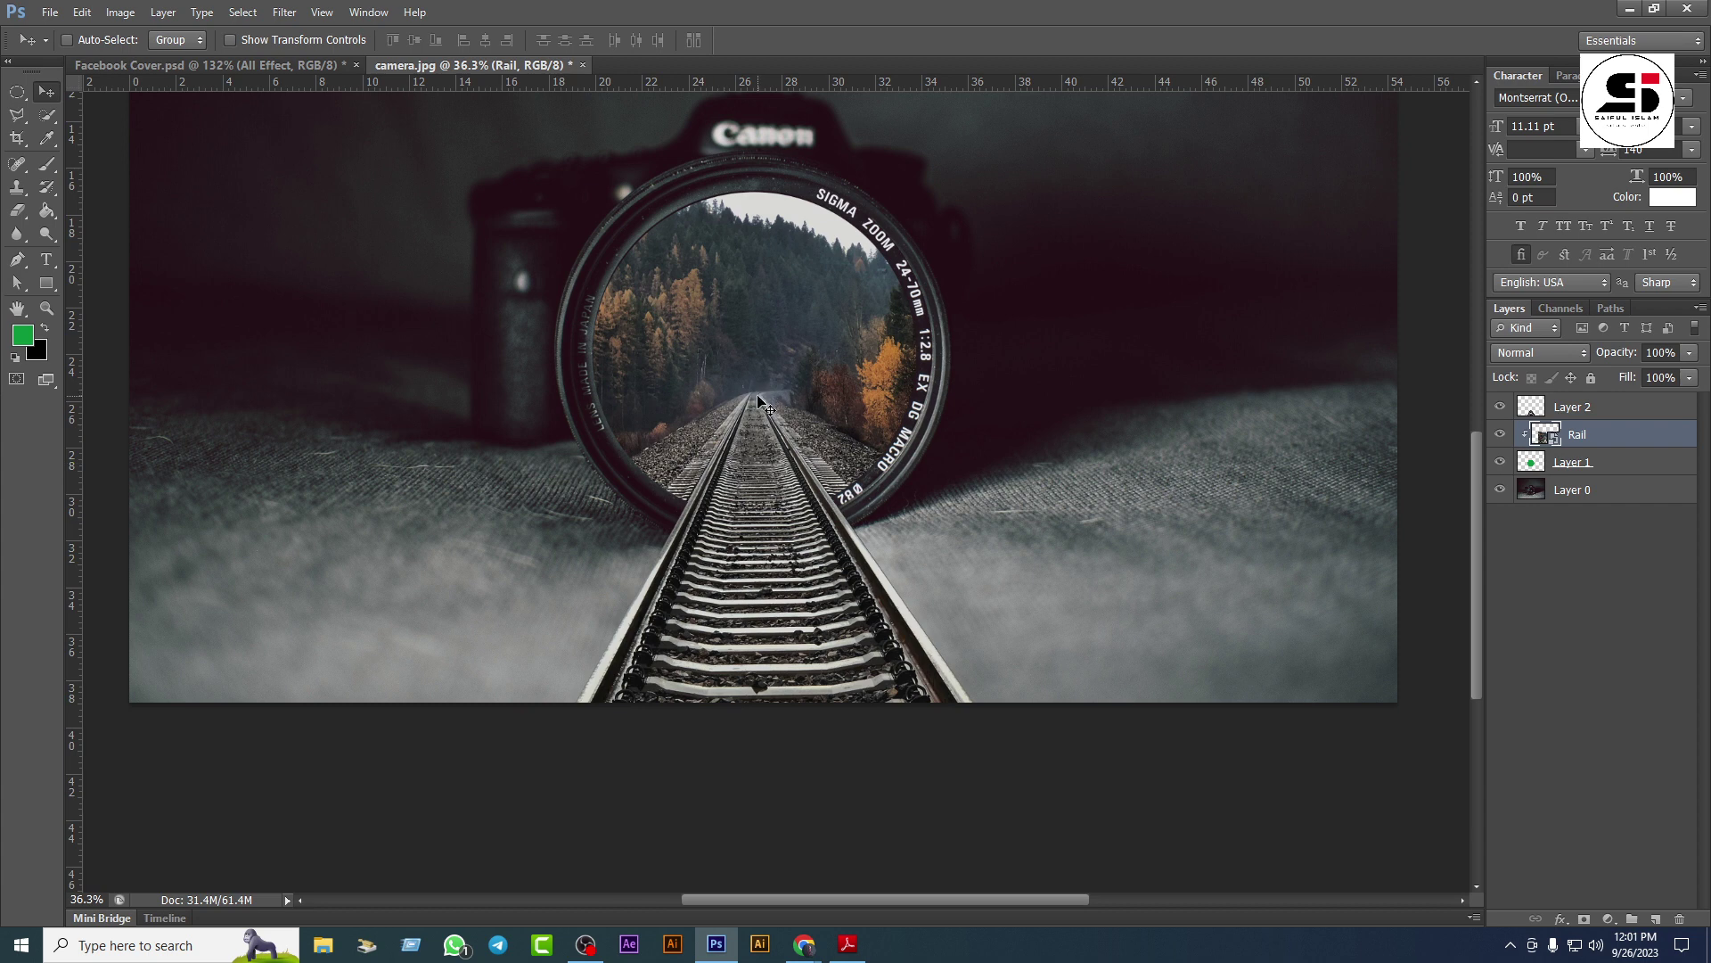
shift+click(1600, 410)
shift+click(1613, 463)
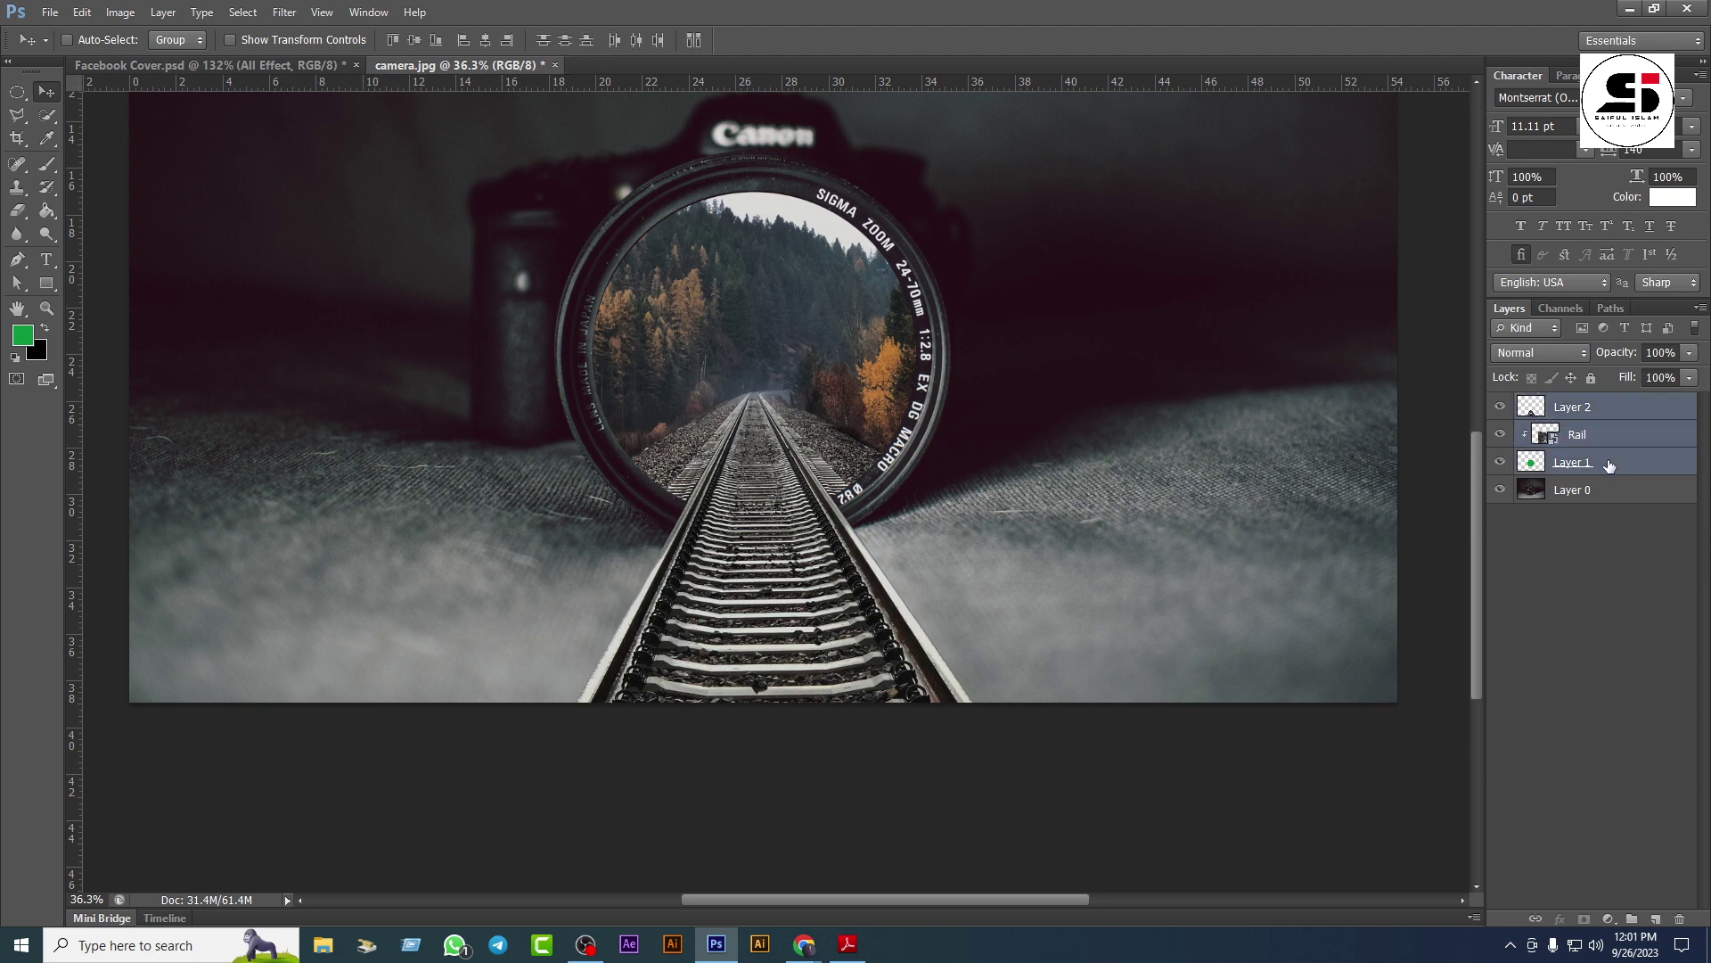
key(ctrl+g)
Step: Rename the group to Image, toggle its visibility to compare, and expand it
double_click(1584, 403)
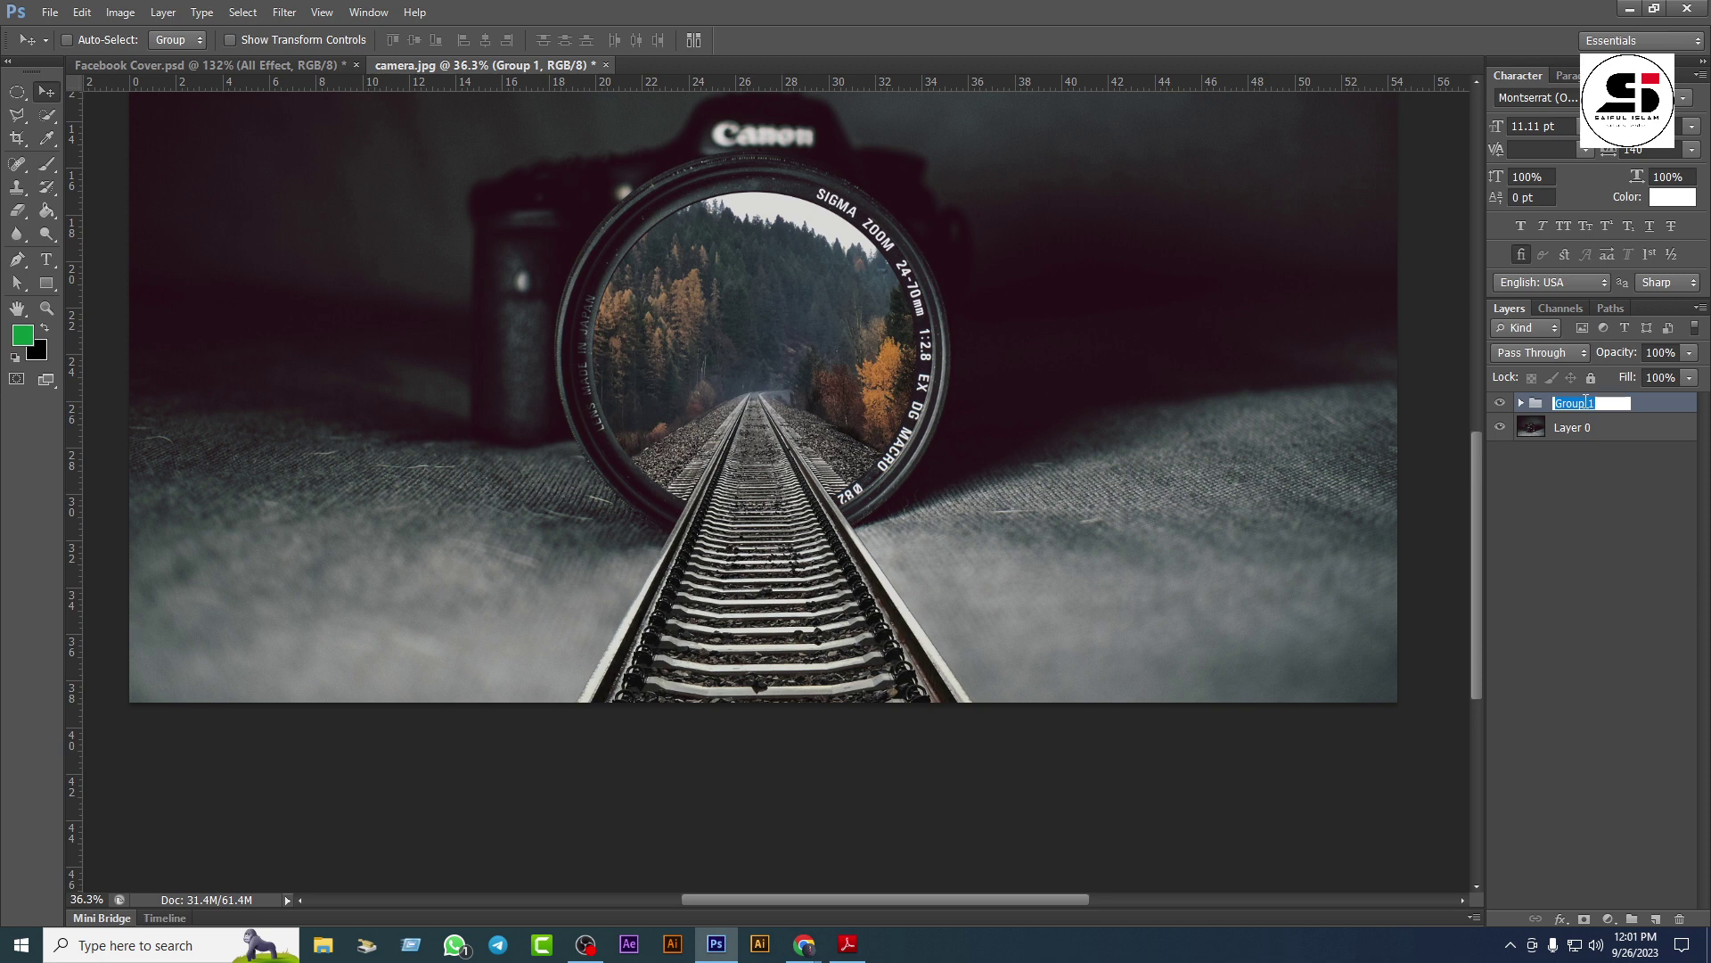
key(BackSpace)
key(Return)
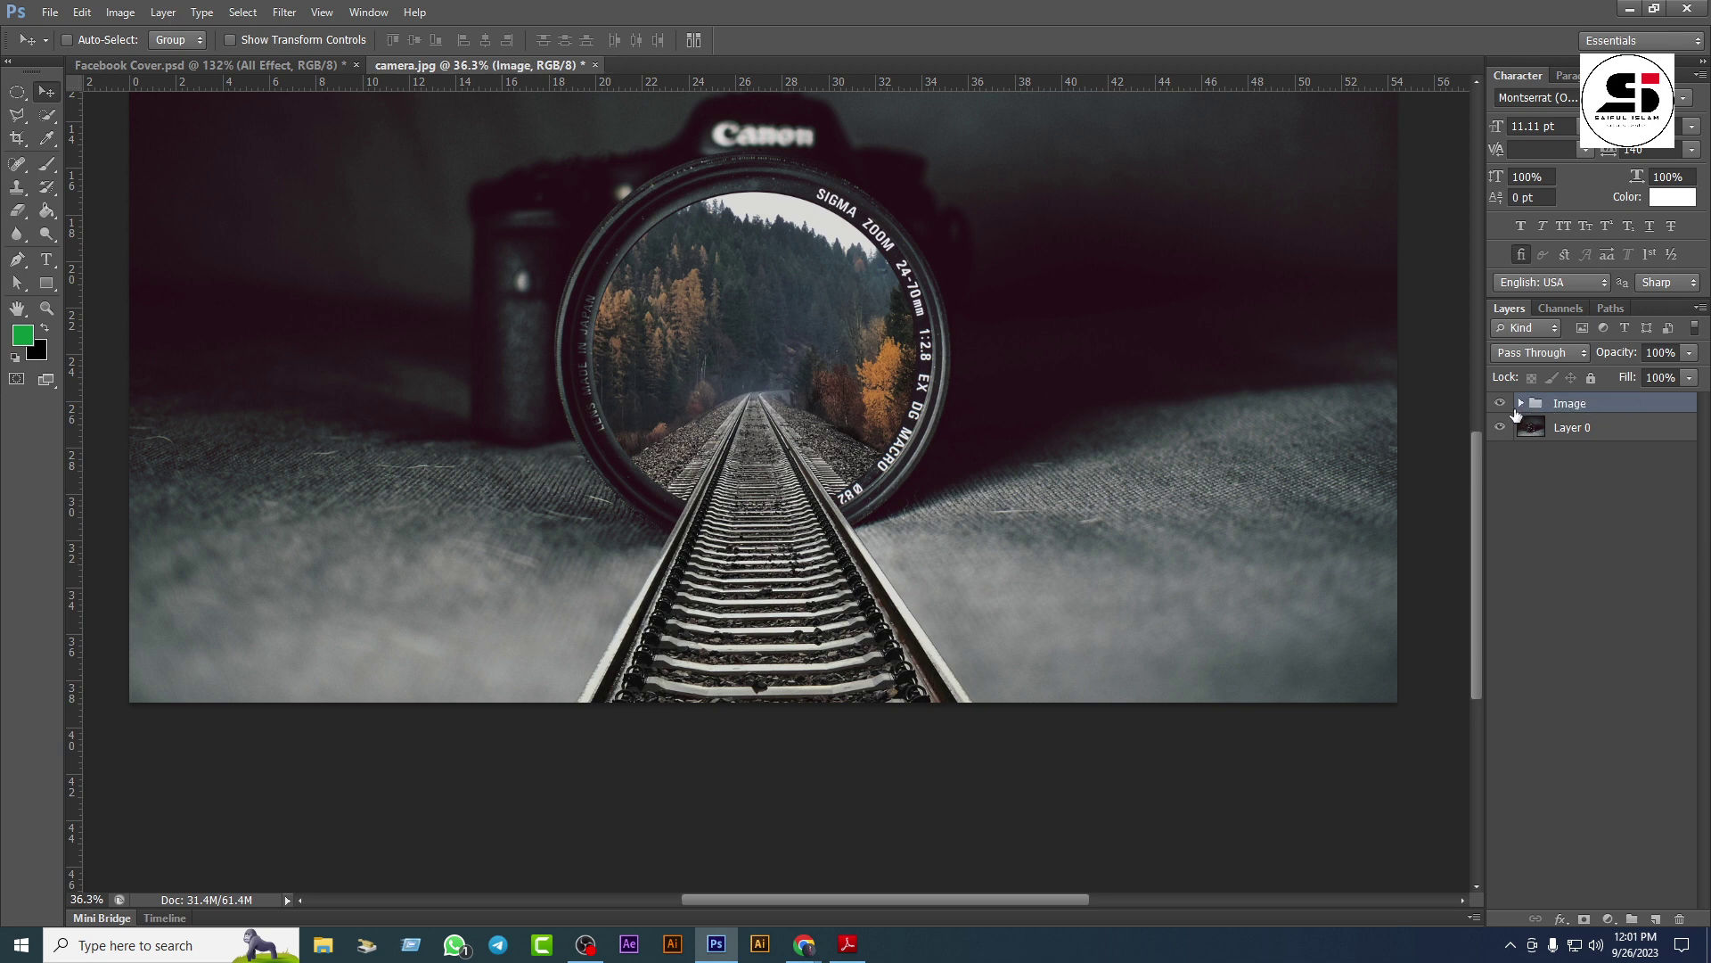
click(1503, 405)
click(1501, 406)
click(1521, 403)
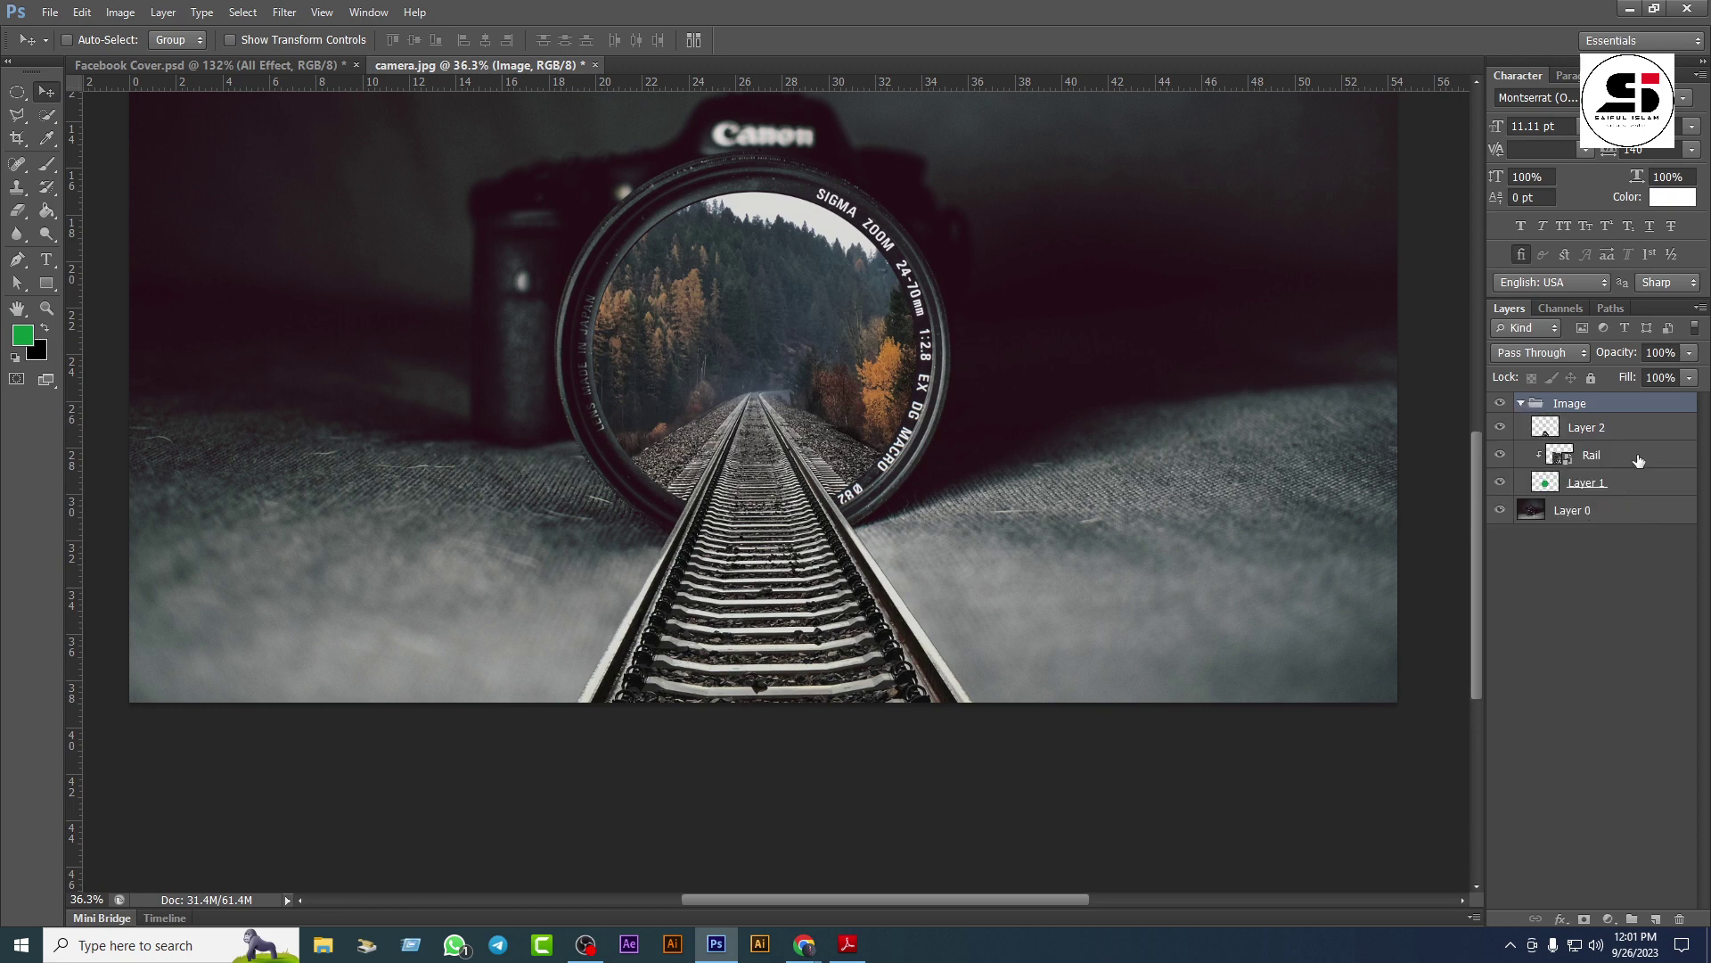
Step: Rasterize the Rail layer
click(1638, 459)
right_click(1638, 460)
click(1567, 490)
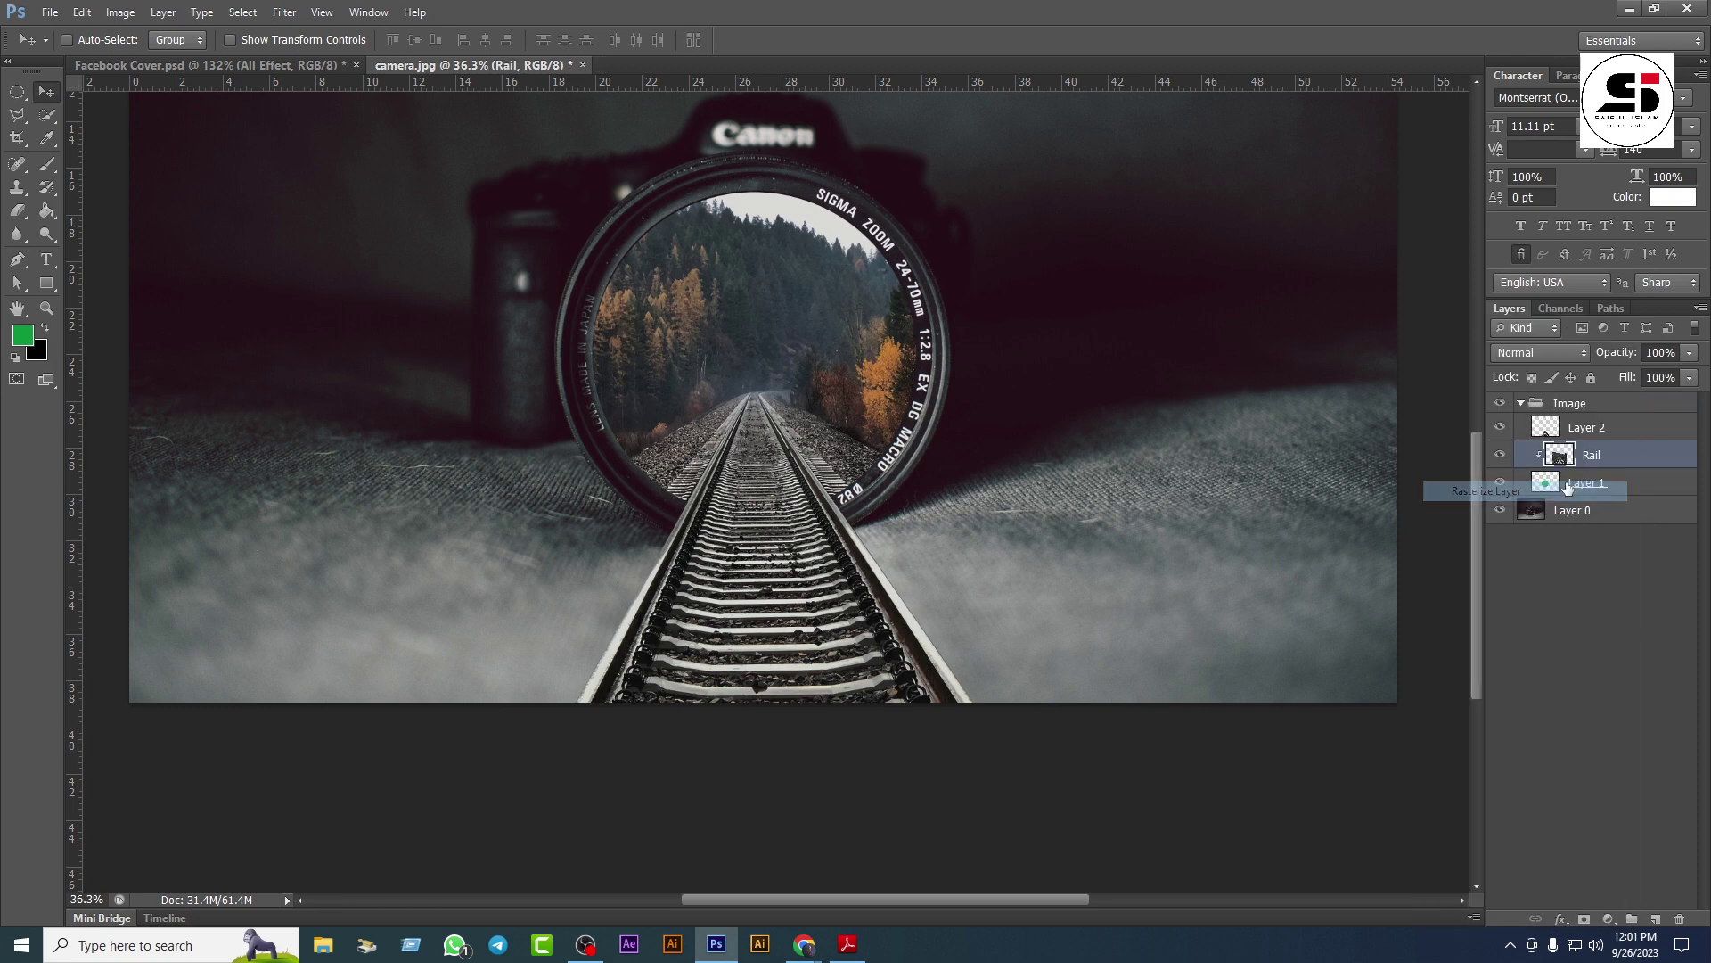
Step: Set the foreground colour to a light yellow shade
key(i)
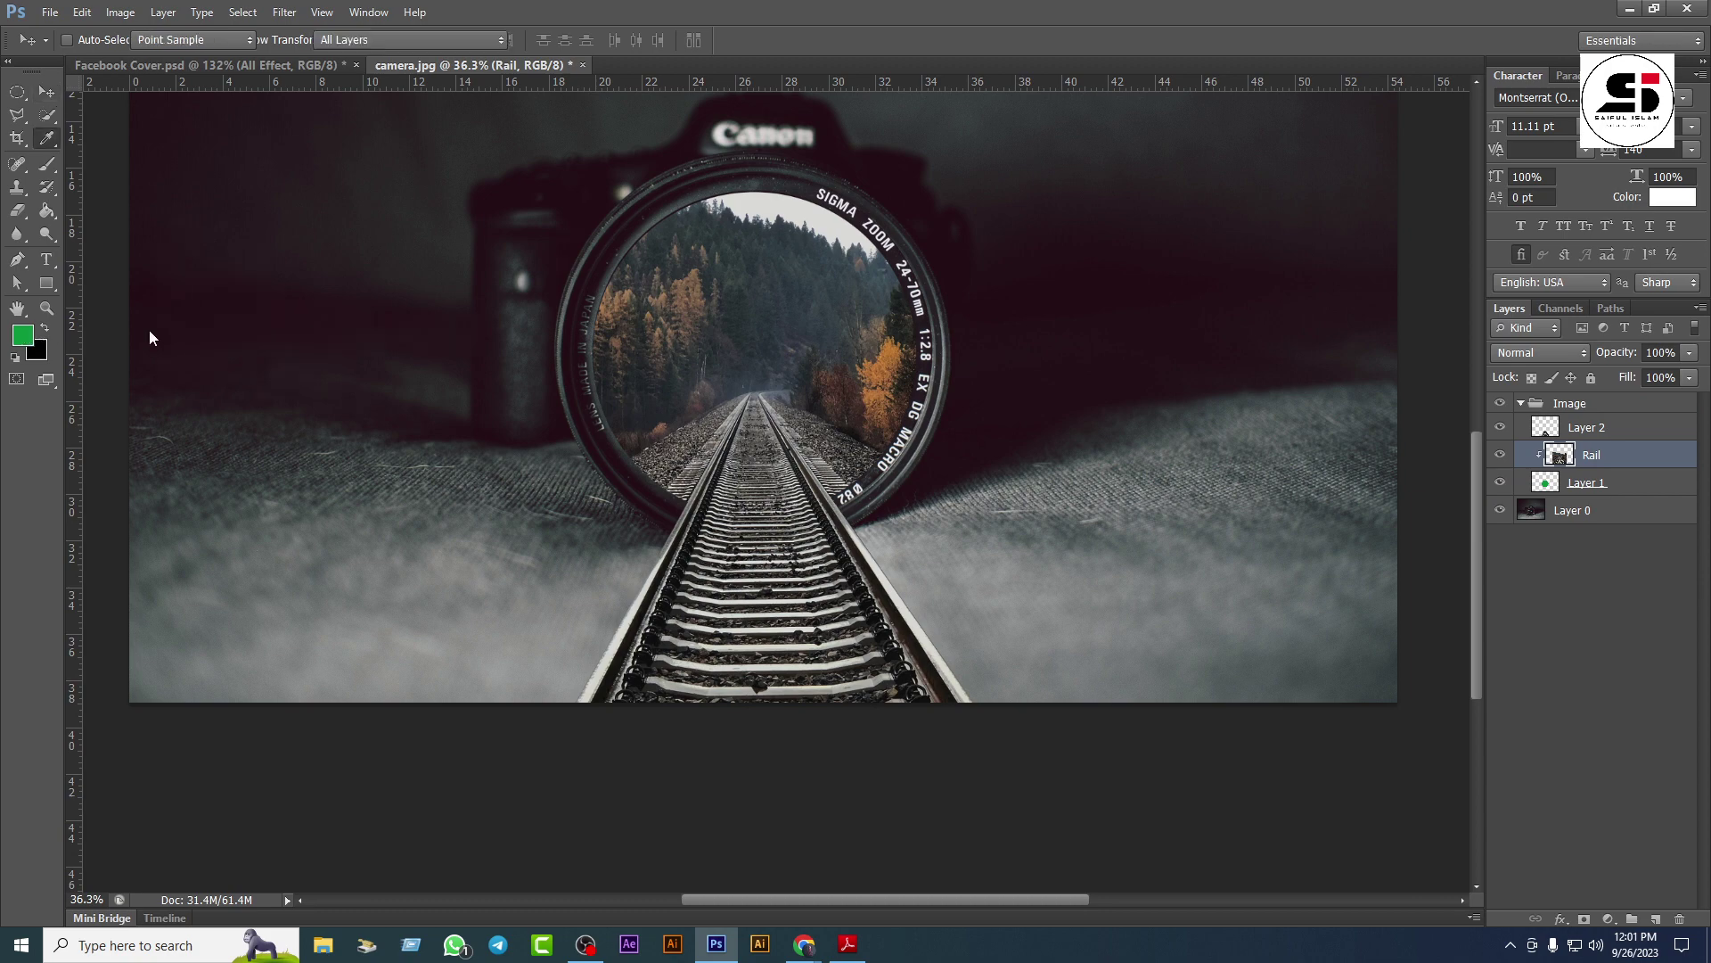
click(22, 335)
drag(394, 402, 394, 457)
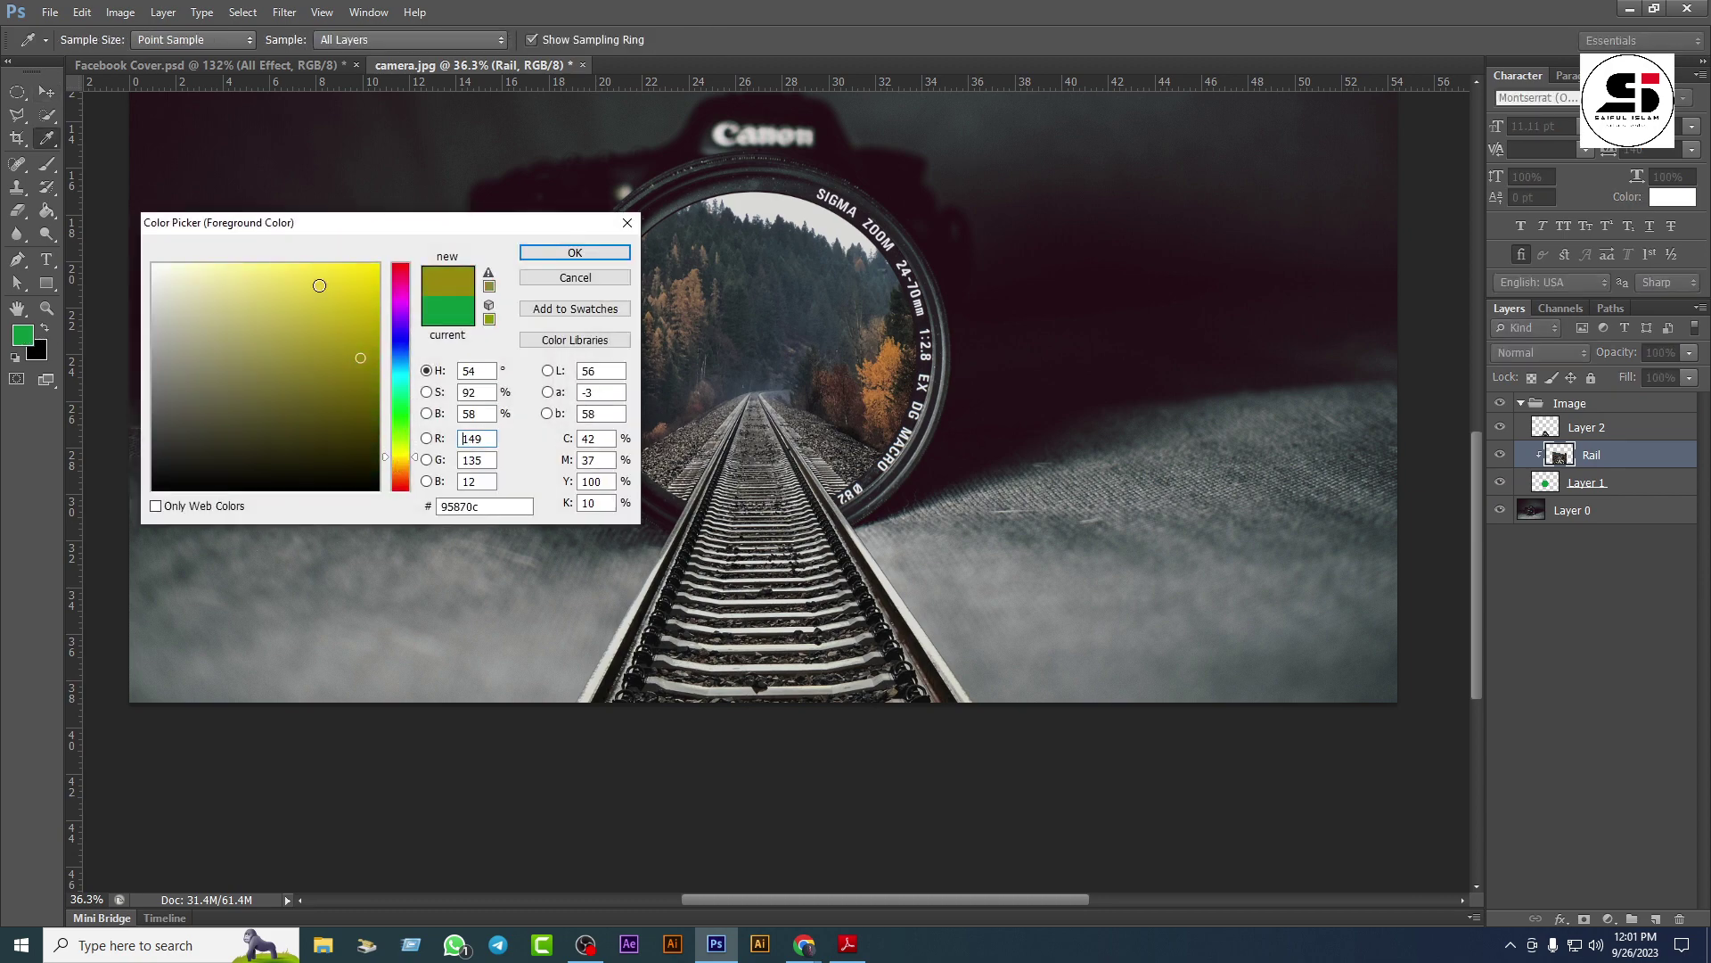
click(291, 265)
click(574, 253)
key(v)
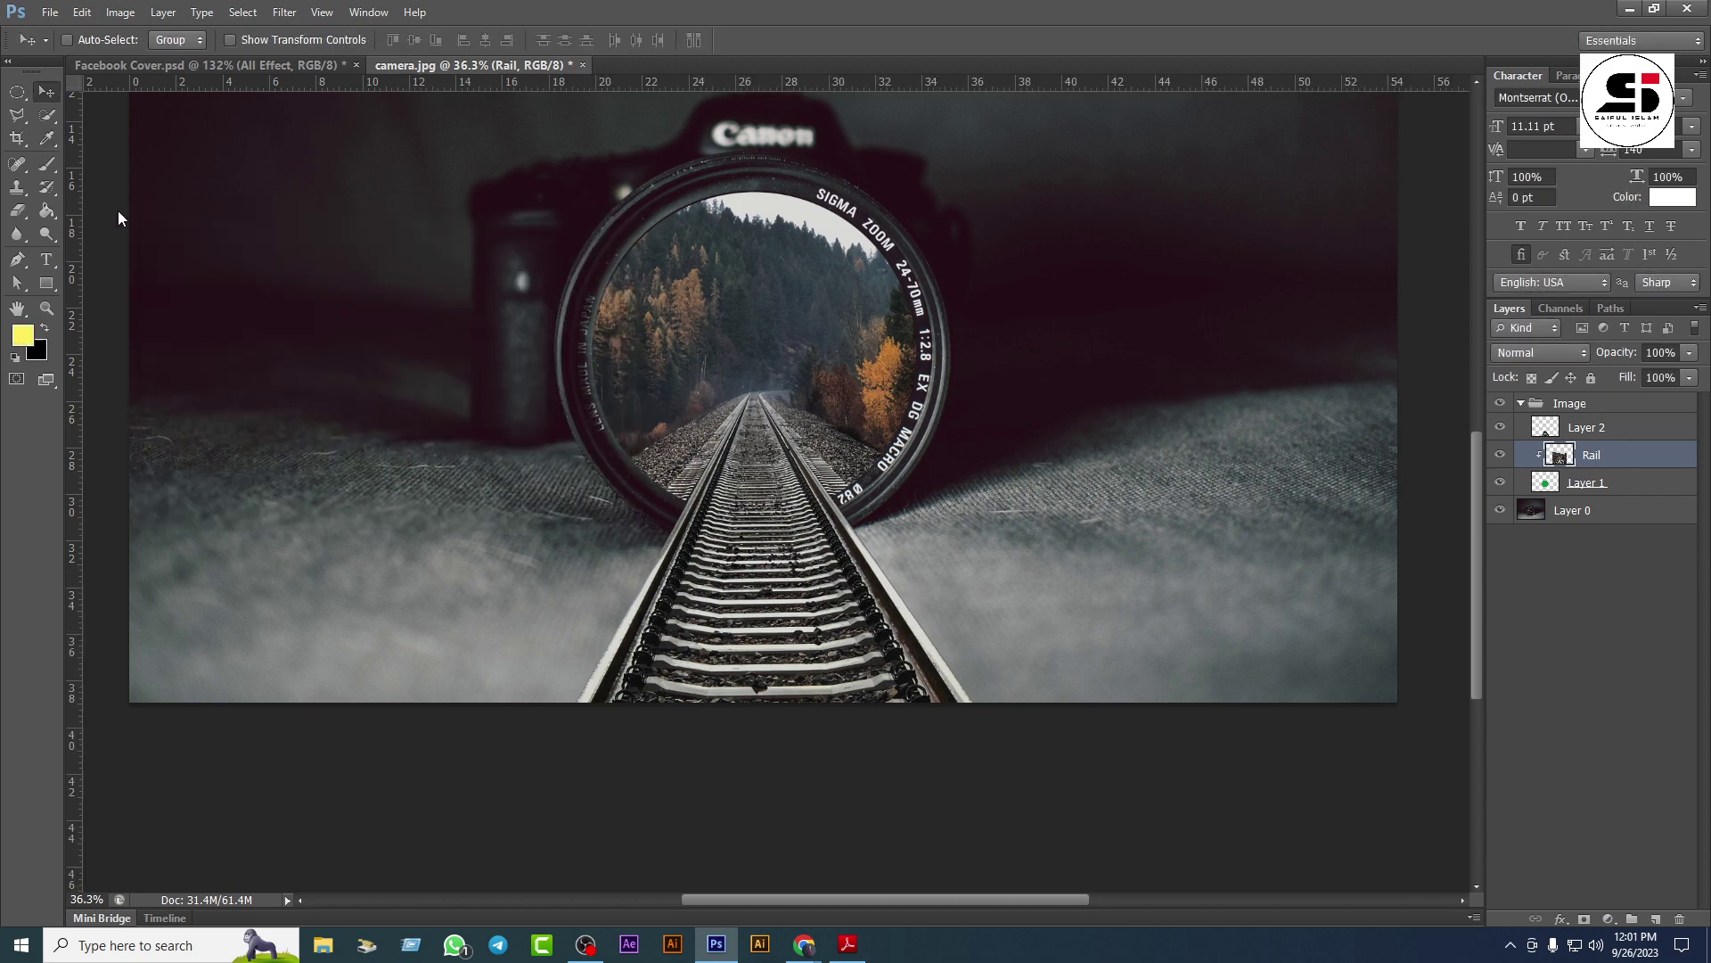
Step: Paint over the lens with a large brush at 23% opacity and 22% flow
click(52, 168)
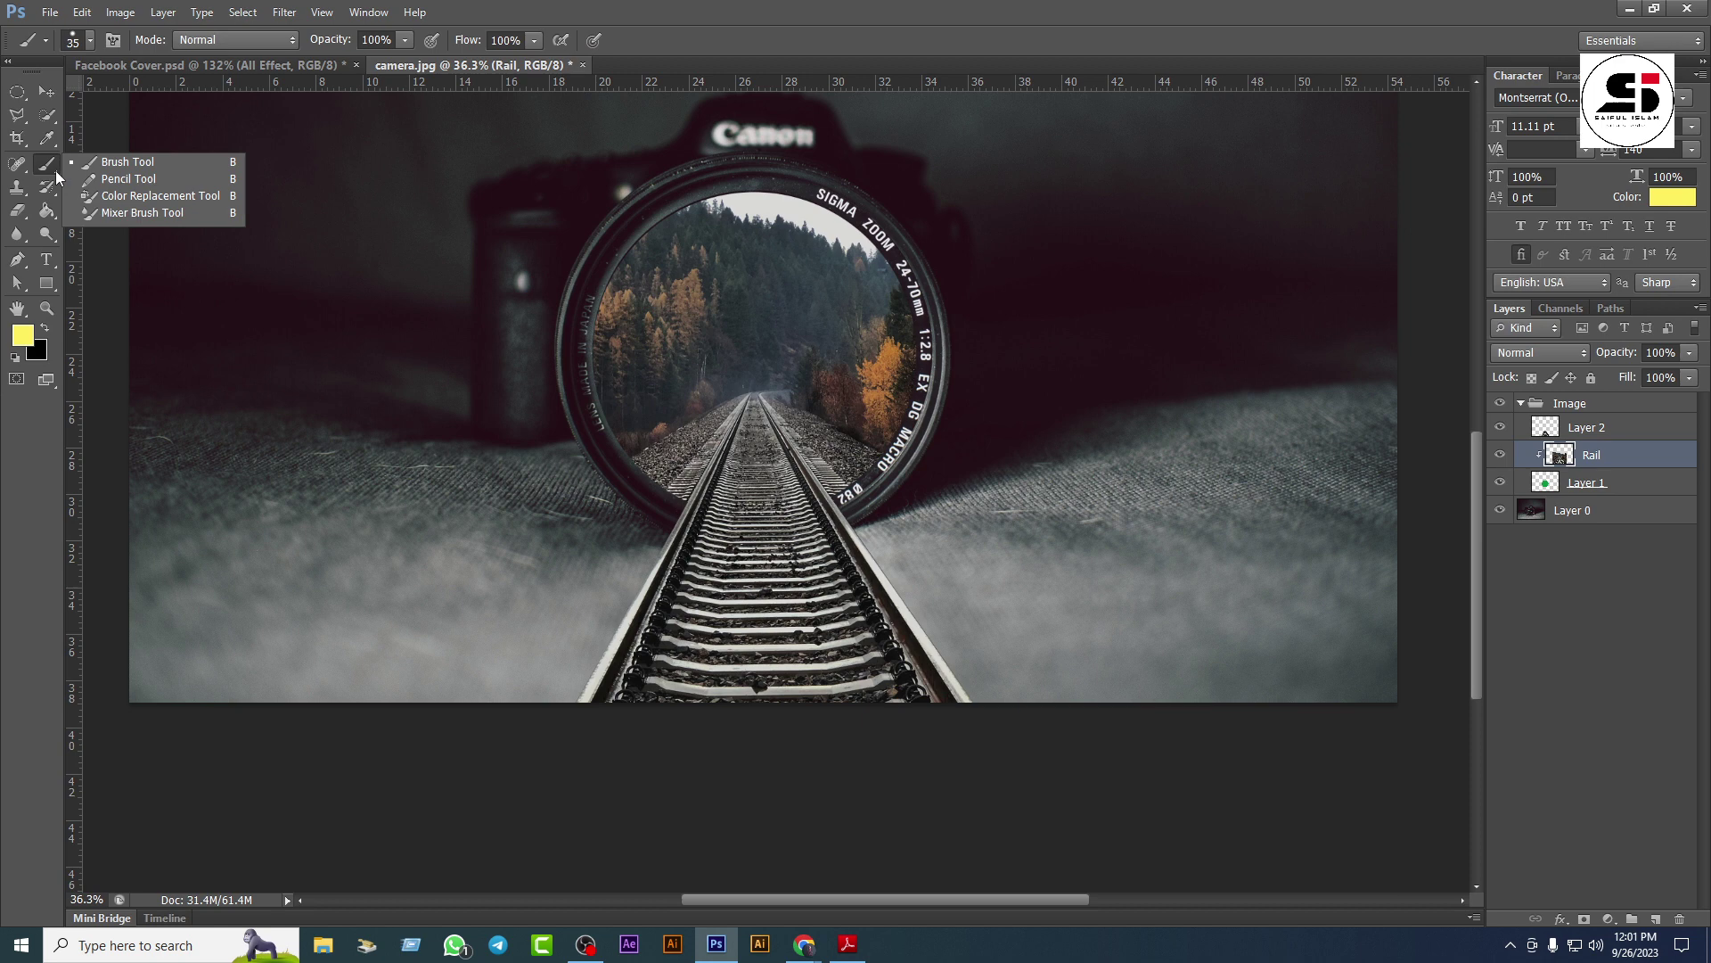
click(90, 41)
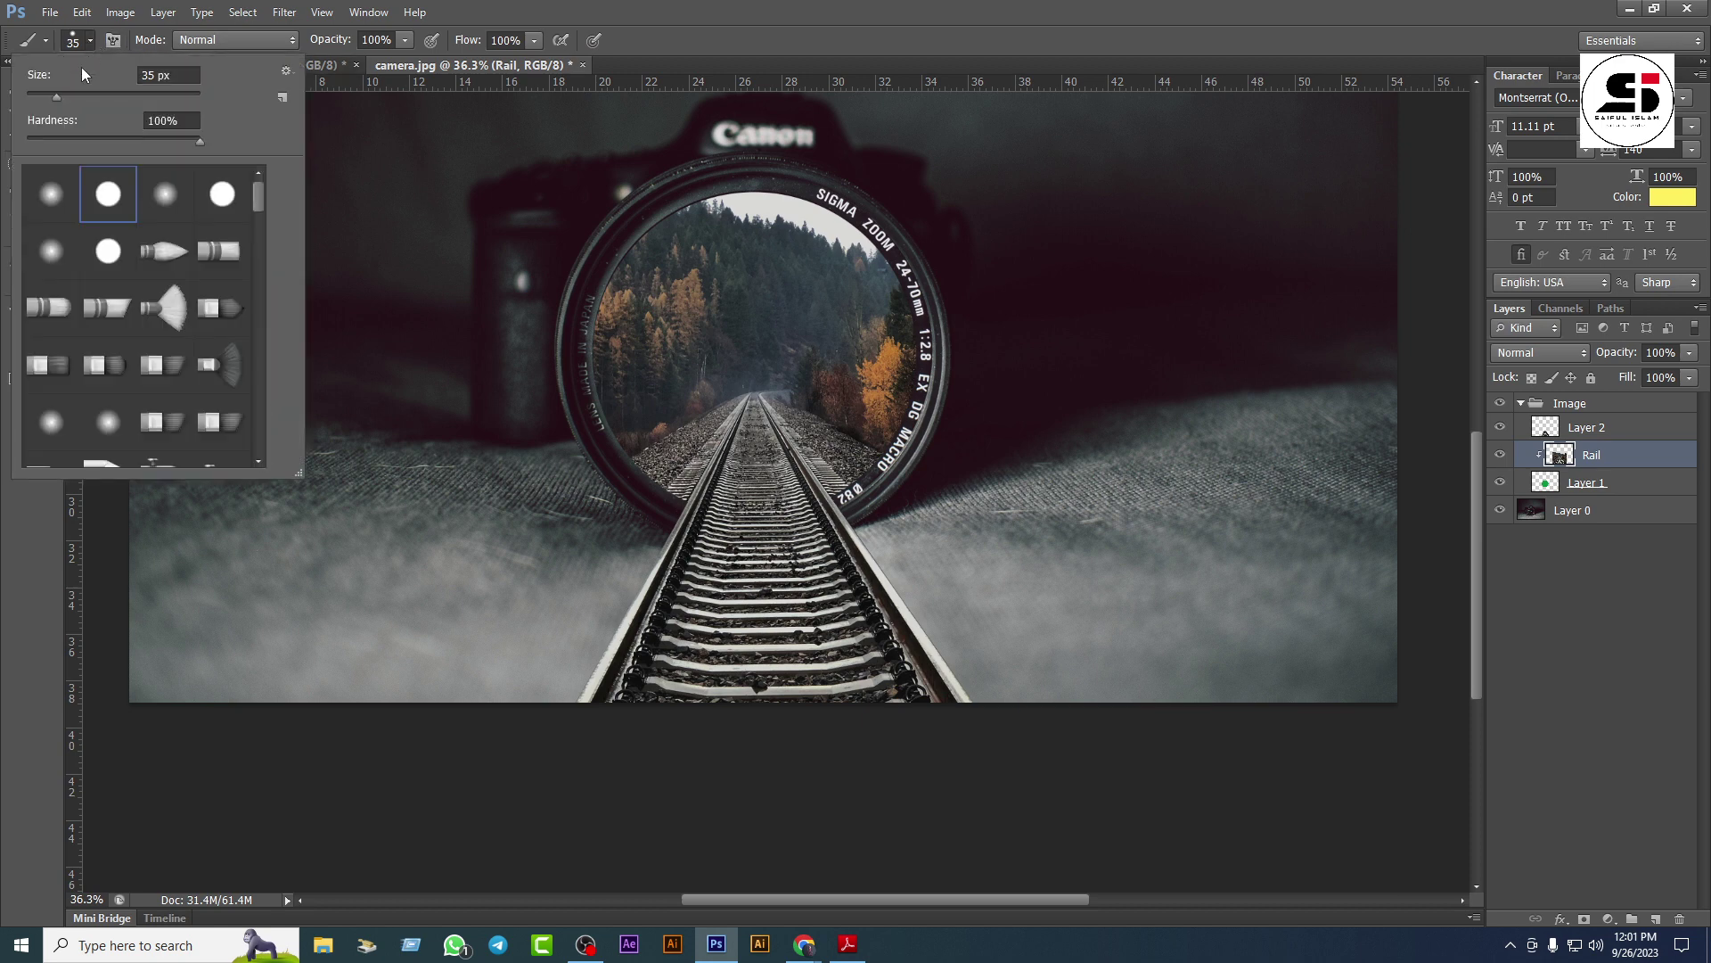
click(762, 32)
click(403, 40)
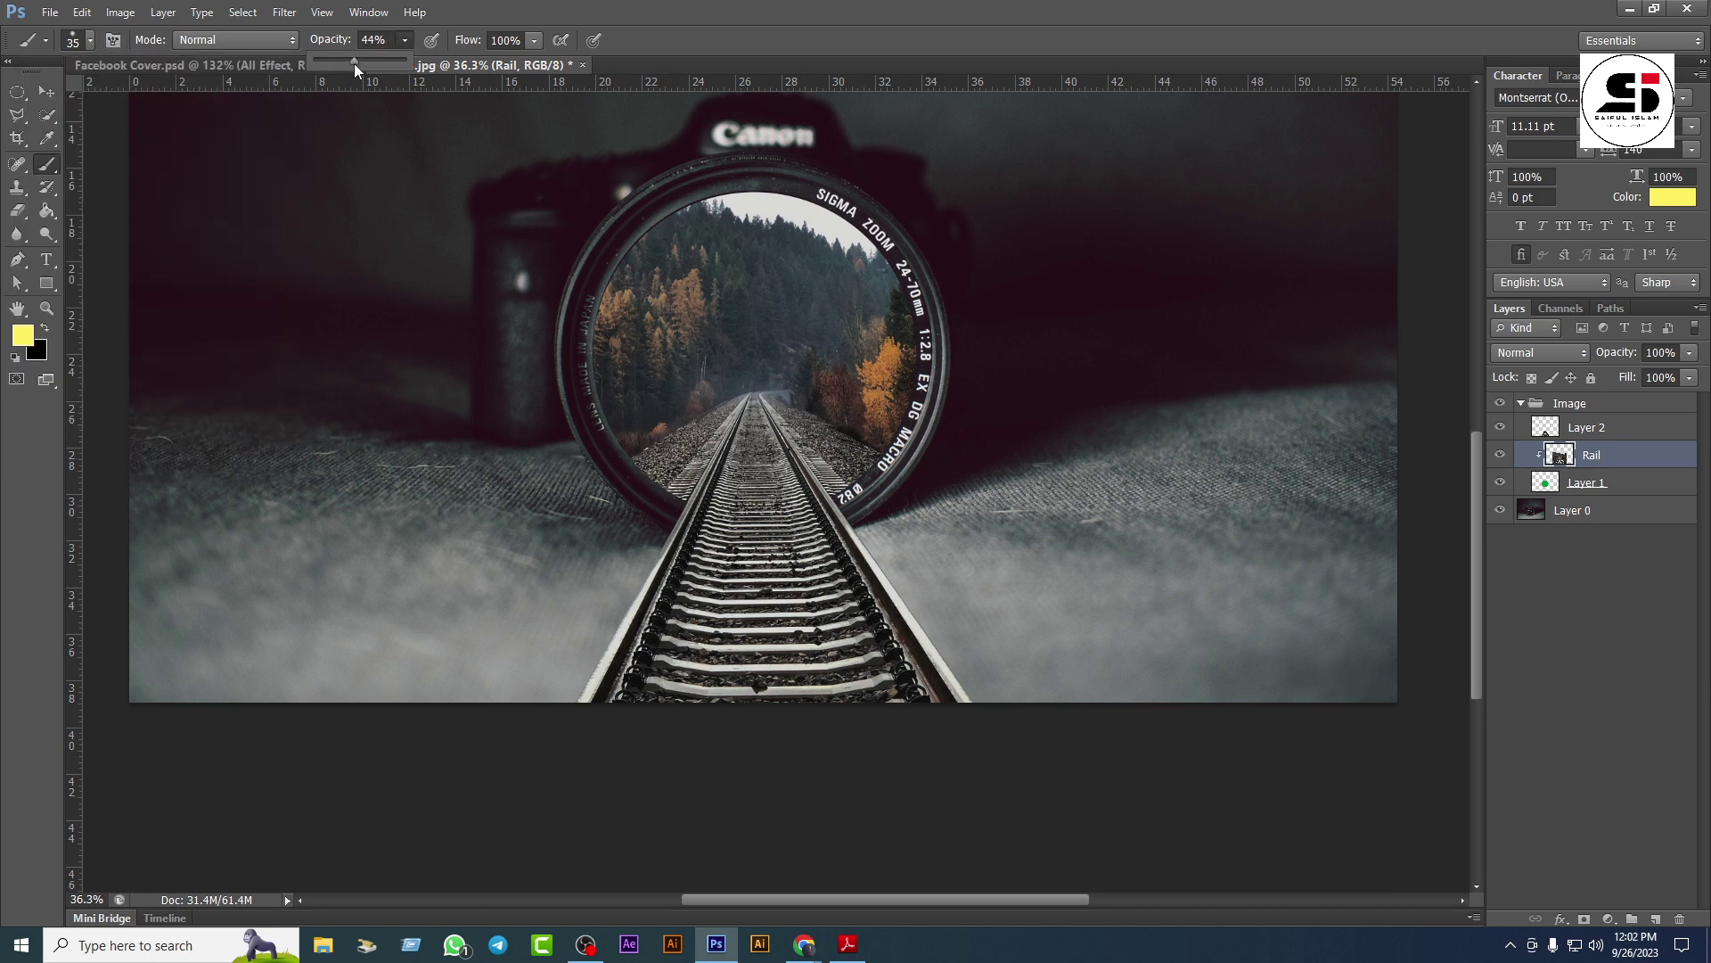
drag(331, 62, 334, 63)
click(533, 41)
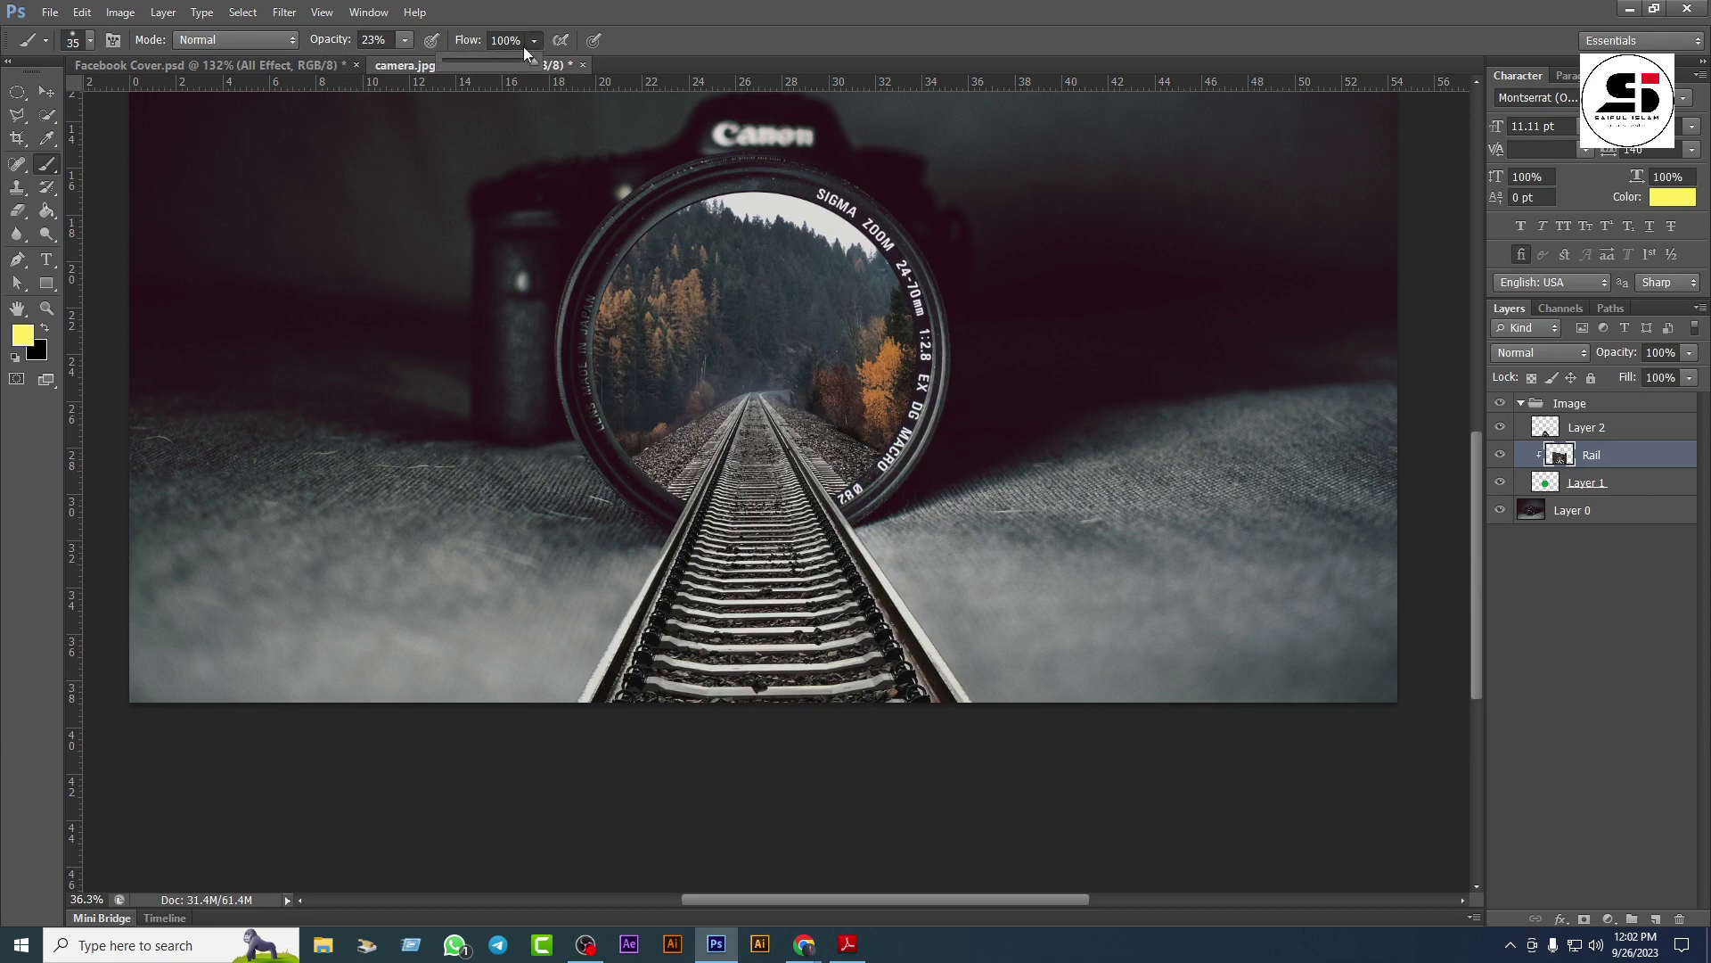
drag(465, 67, 459, 67)
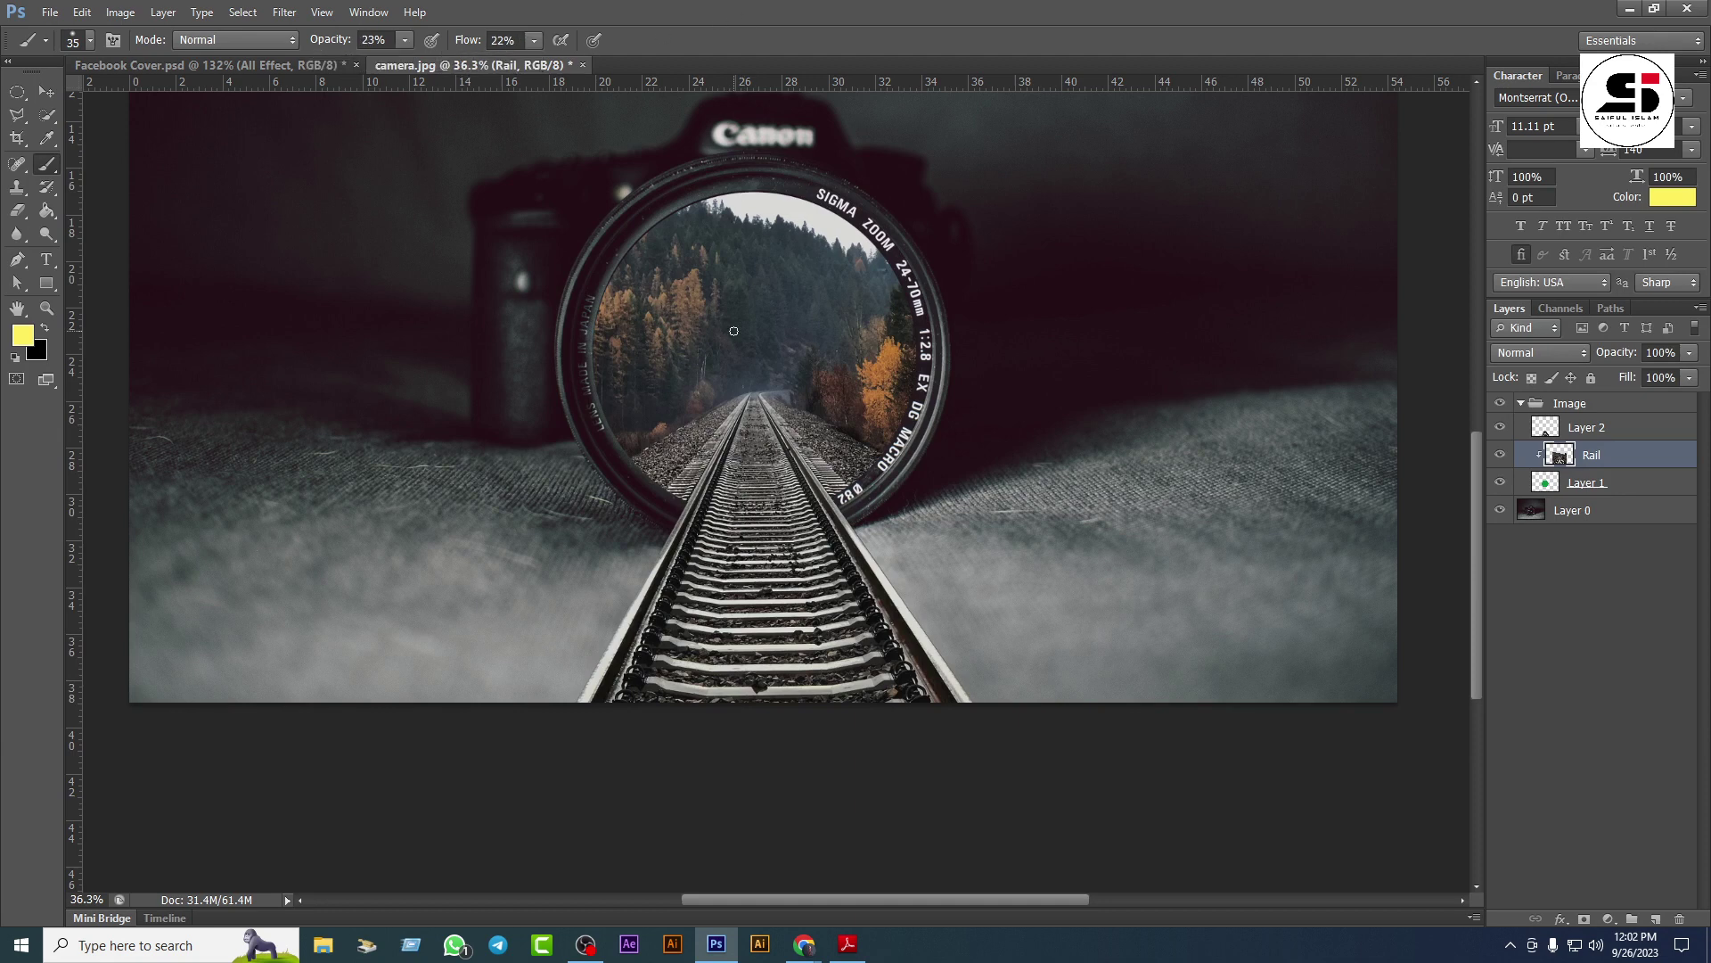
key(bracketright)
key(bracketright)
key(bracketright)
key(bracketright)
key(bracketright)
key(bracketright)
key(bracketright)
key(bracketright)
key(bracketright)
key(bracketright)
key(bracketright)
key(bracketright)
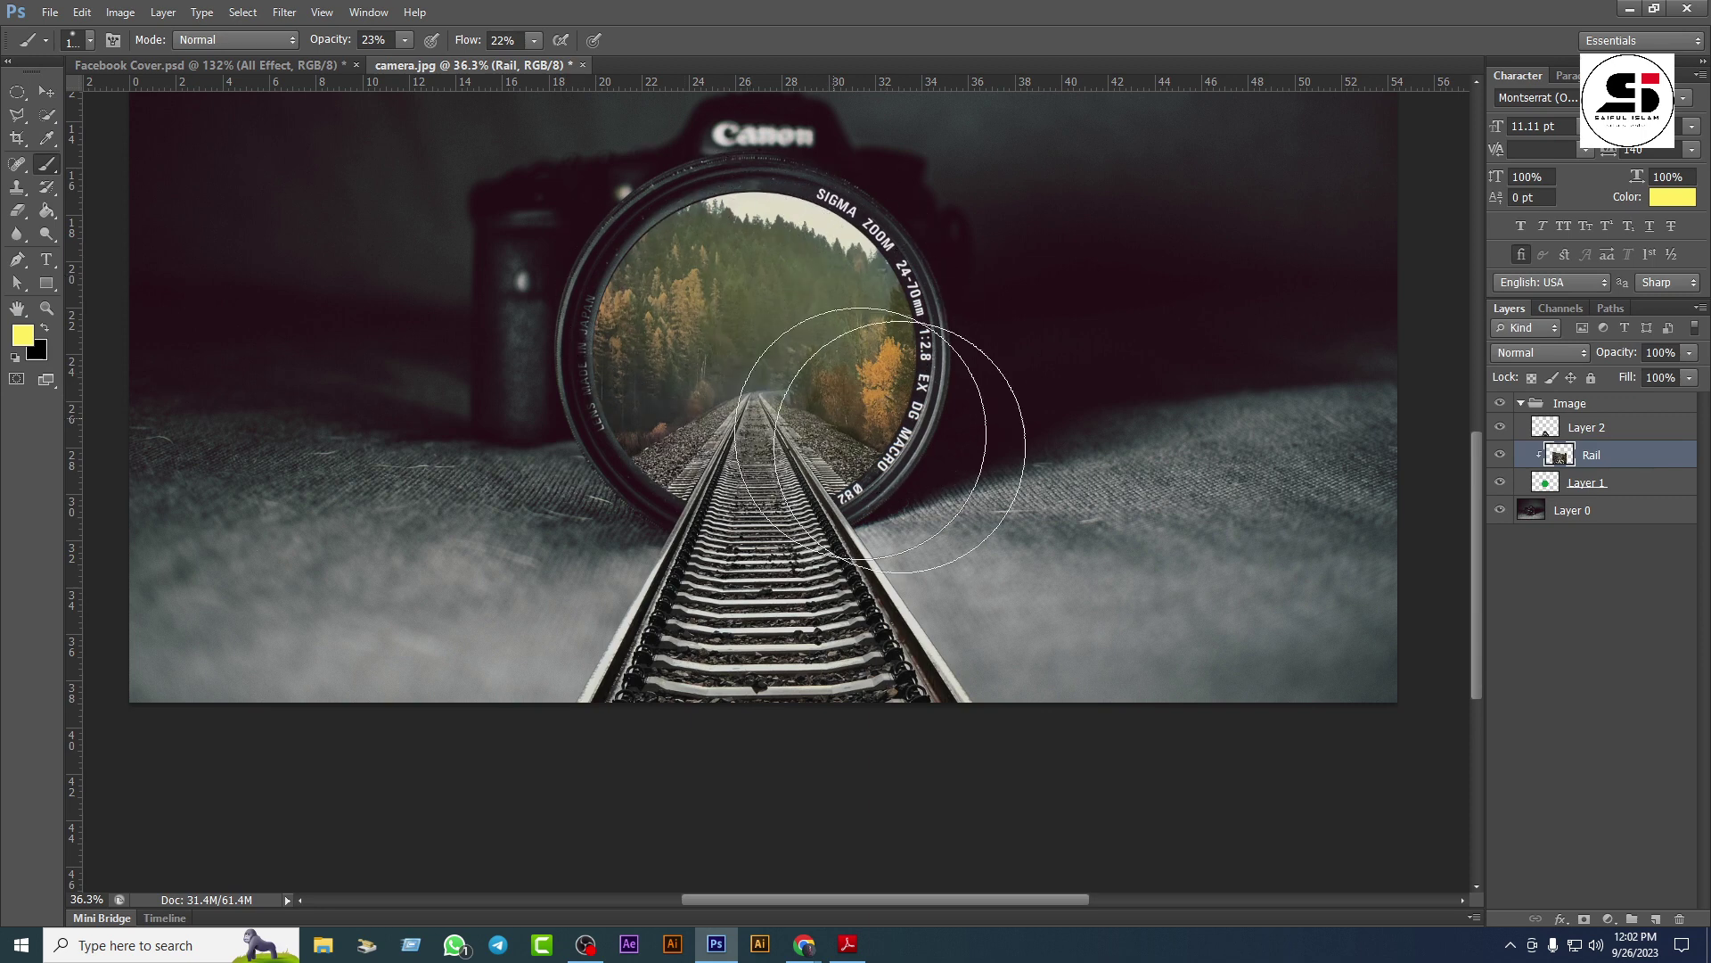
mouse_move(897, 420)
mouse_down()
mouse_move(784, 267)
mouse_move(744, 327)
mouse_up()
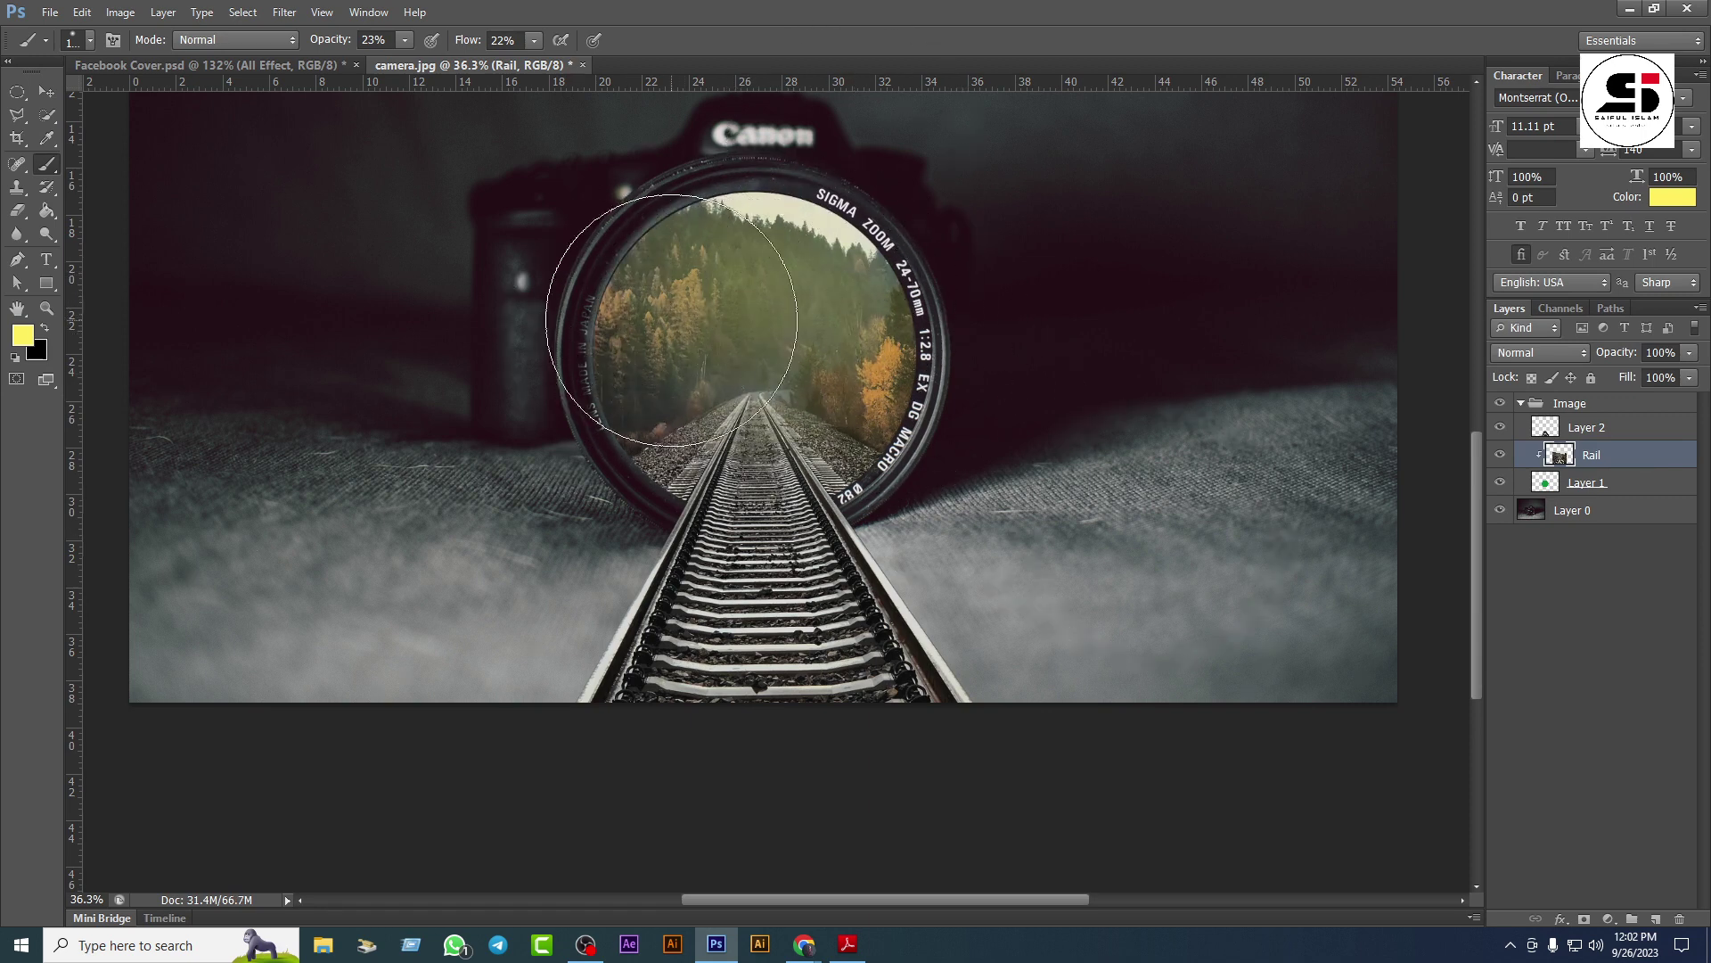
mouse_move(826, 398)
mouse_down()
mouse_move(717, 352)
mouse_move(713, 307)
mouse_move(779, 268)
mouse_move(709, 519)
mouse_up()
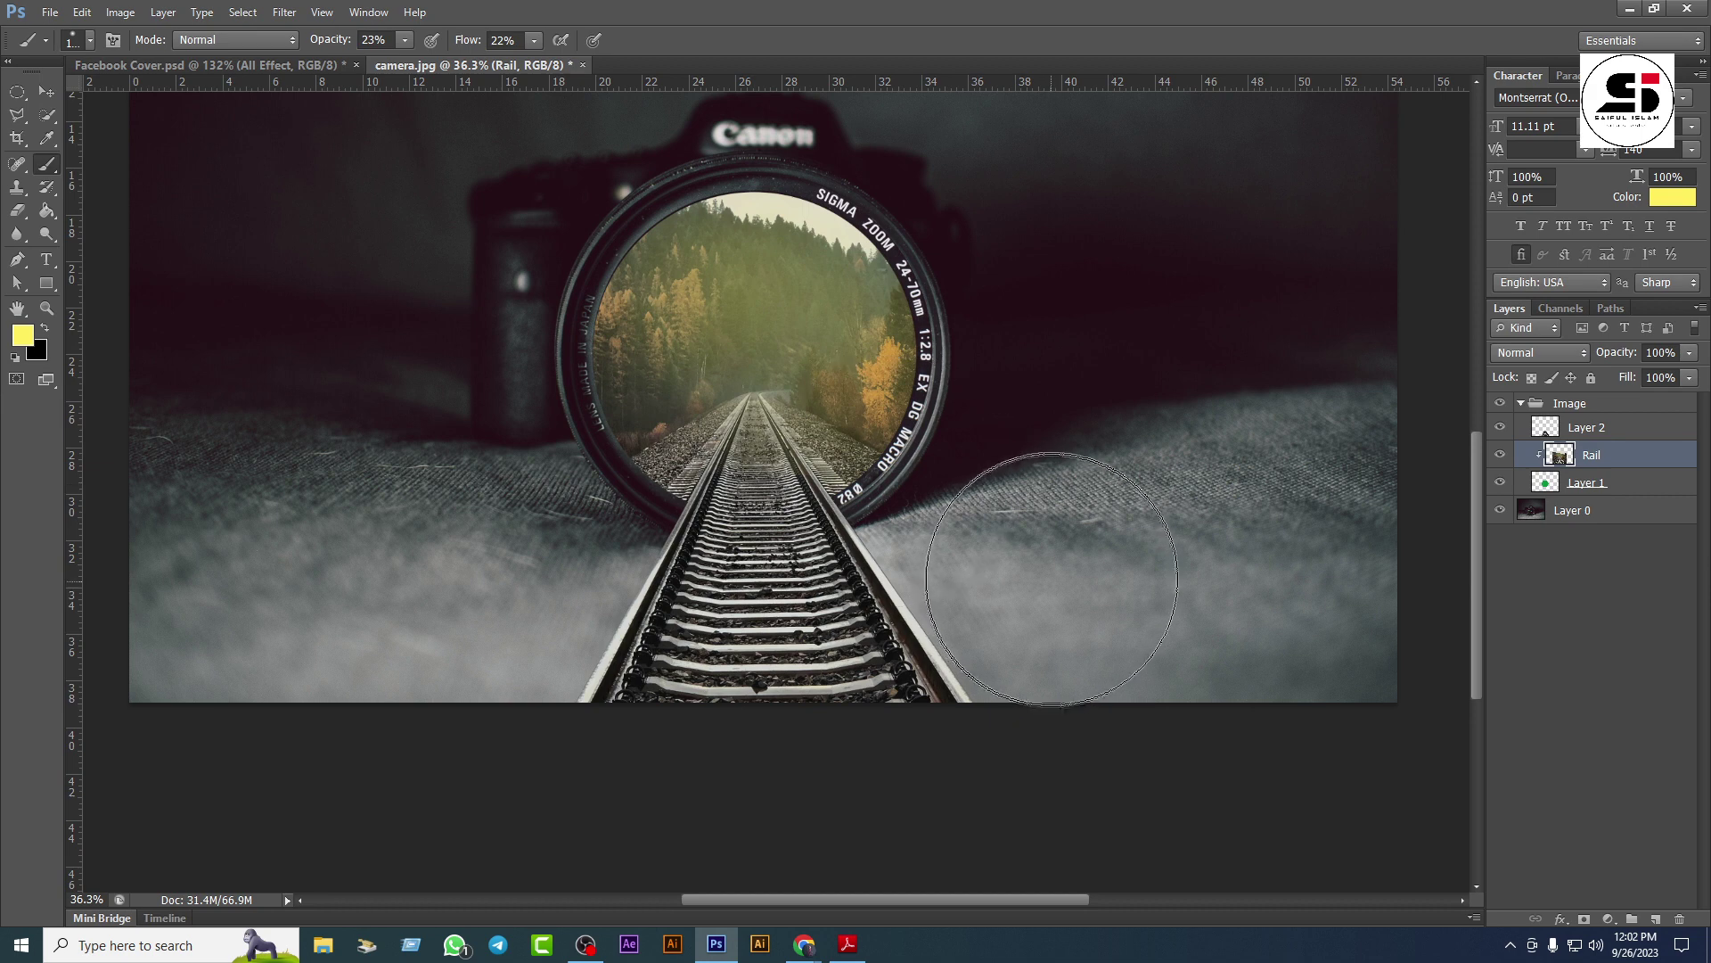
Step: Brush soft strokes over the rails on Layer 2 and convert Rail to a smart object
click(1598, 430)
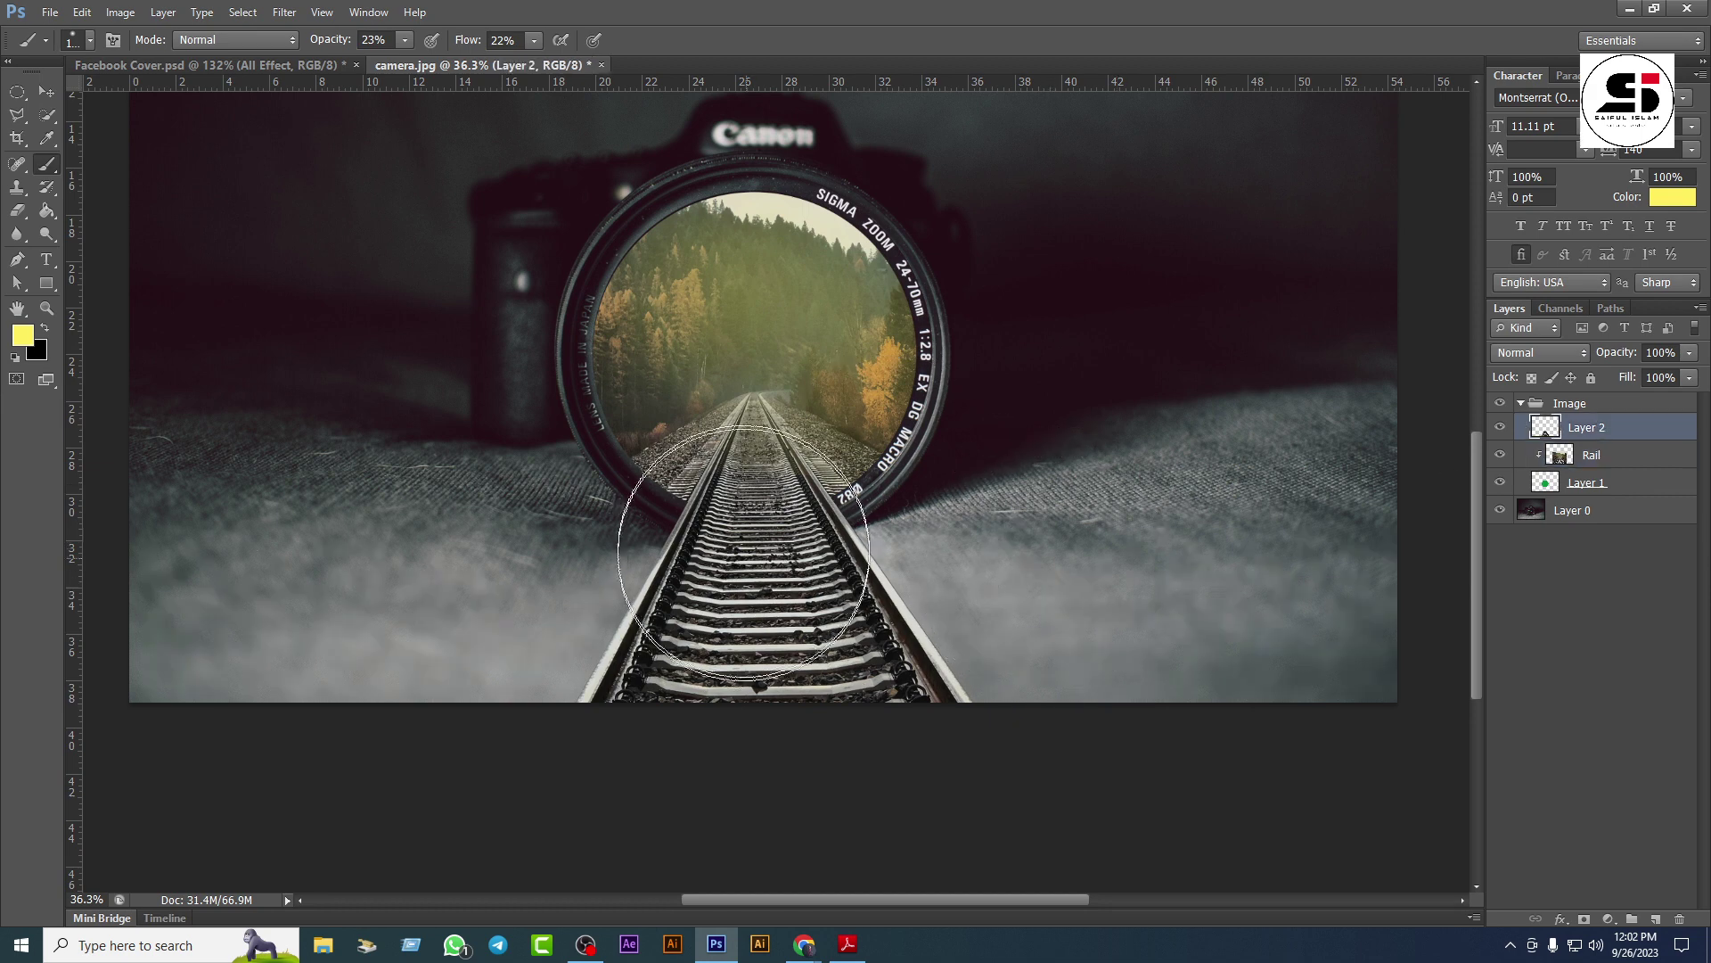
mouse_move(732, 596)
mouse_down()
mouse_move(781, 440)
mouse_move(721, 428)
mouse_up()
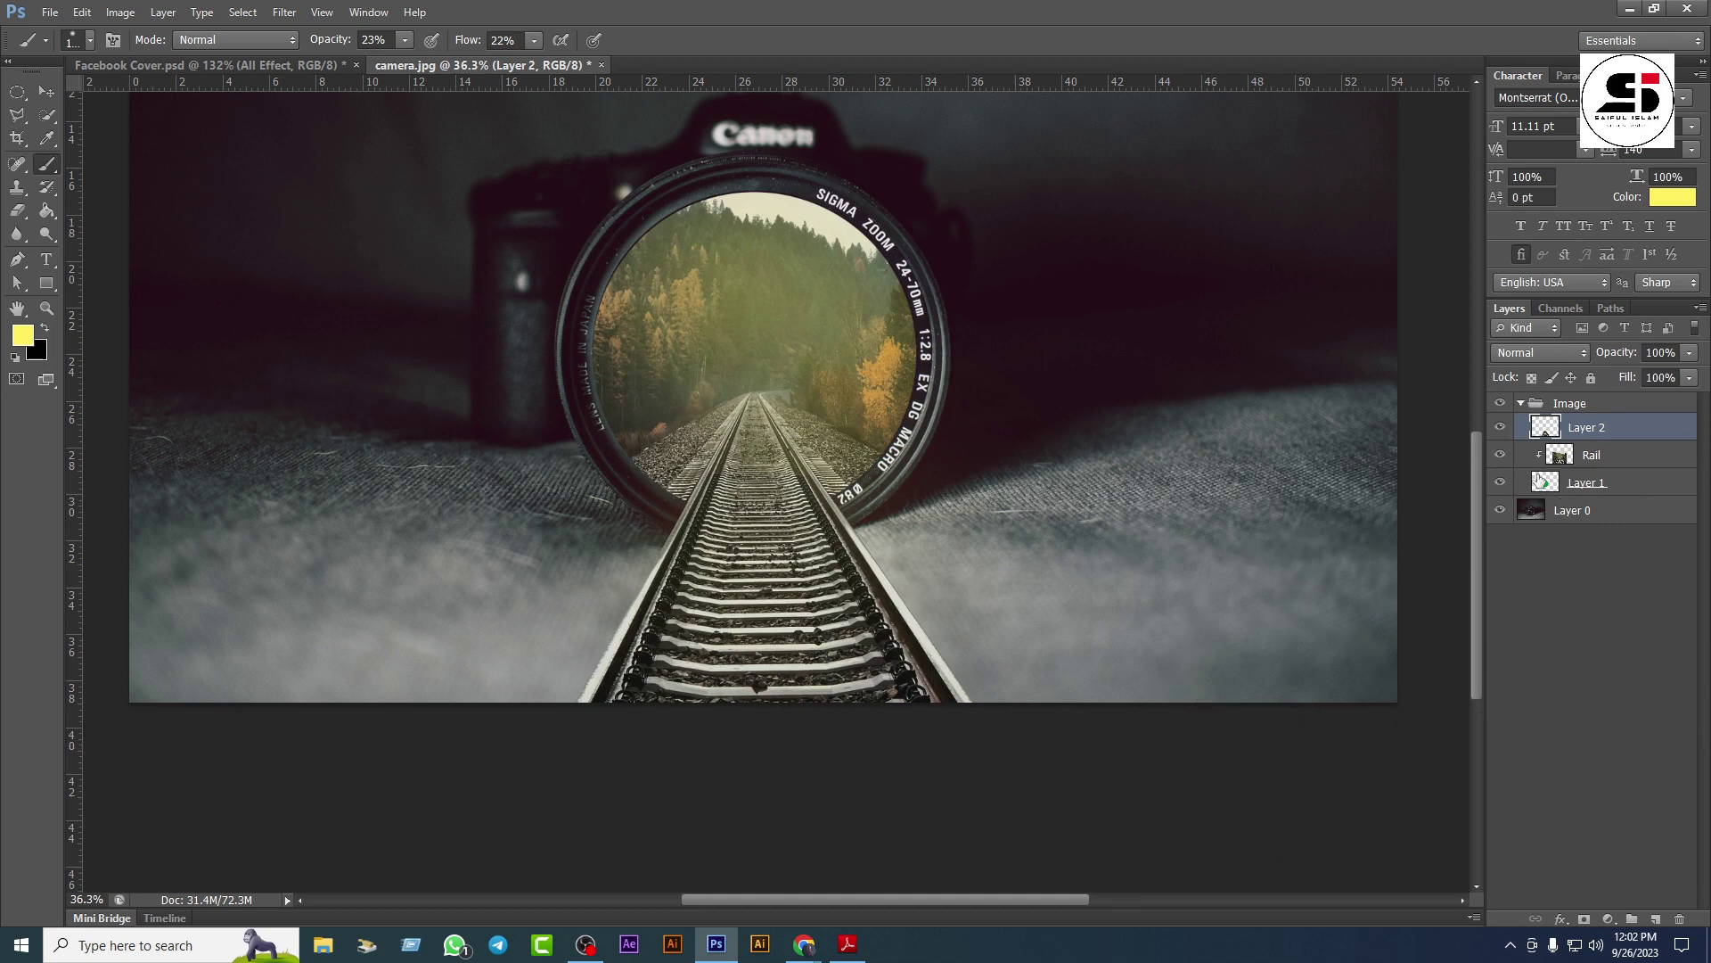
click(1596, 457)
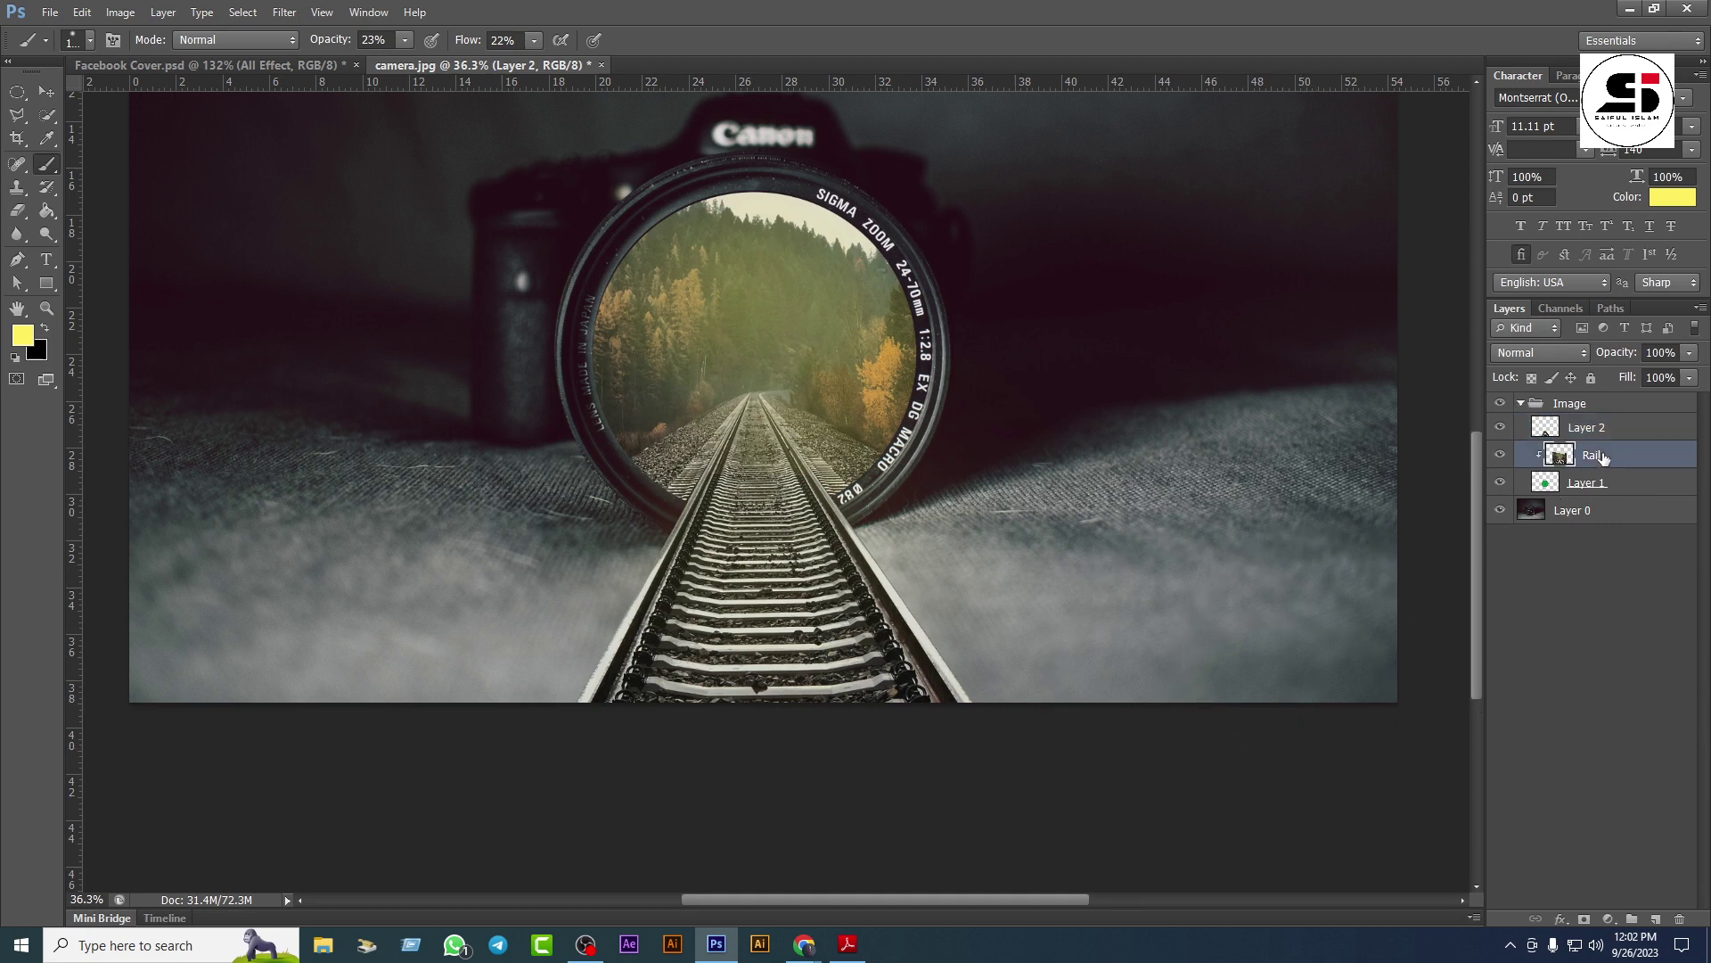
right_click(1595, 456)
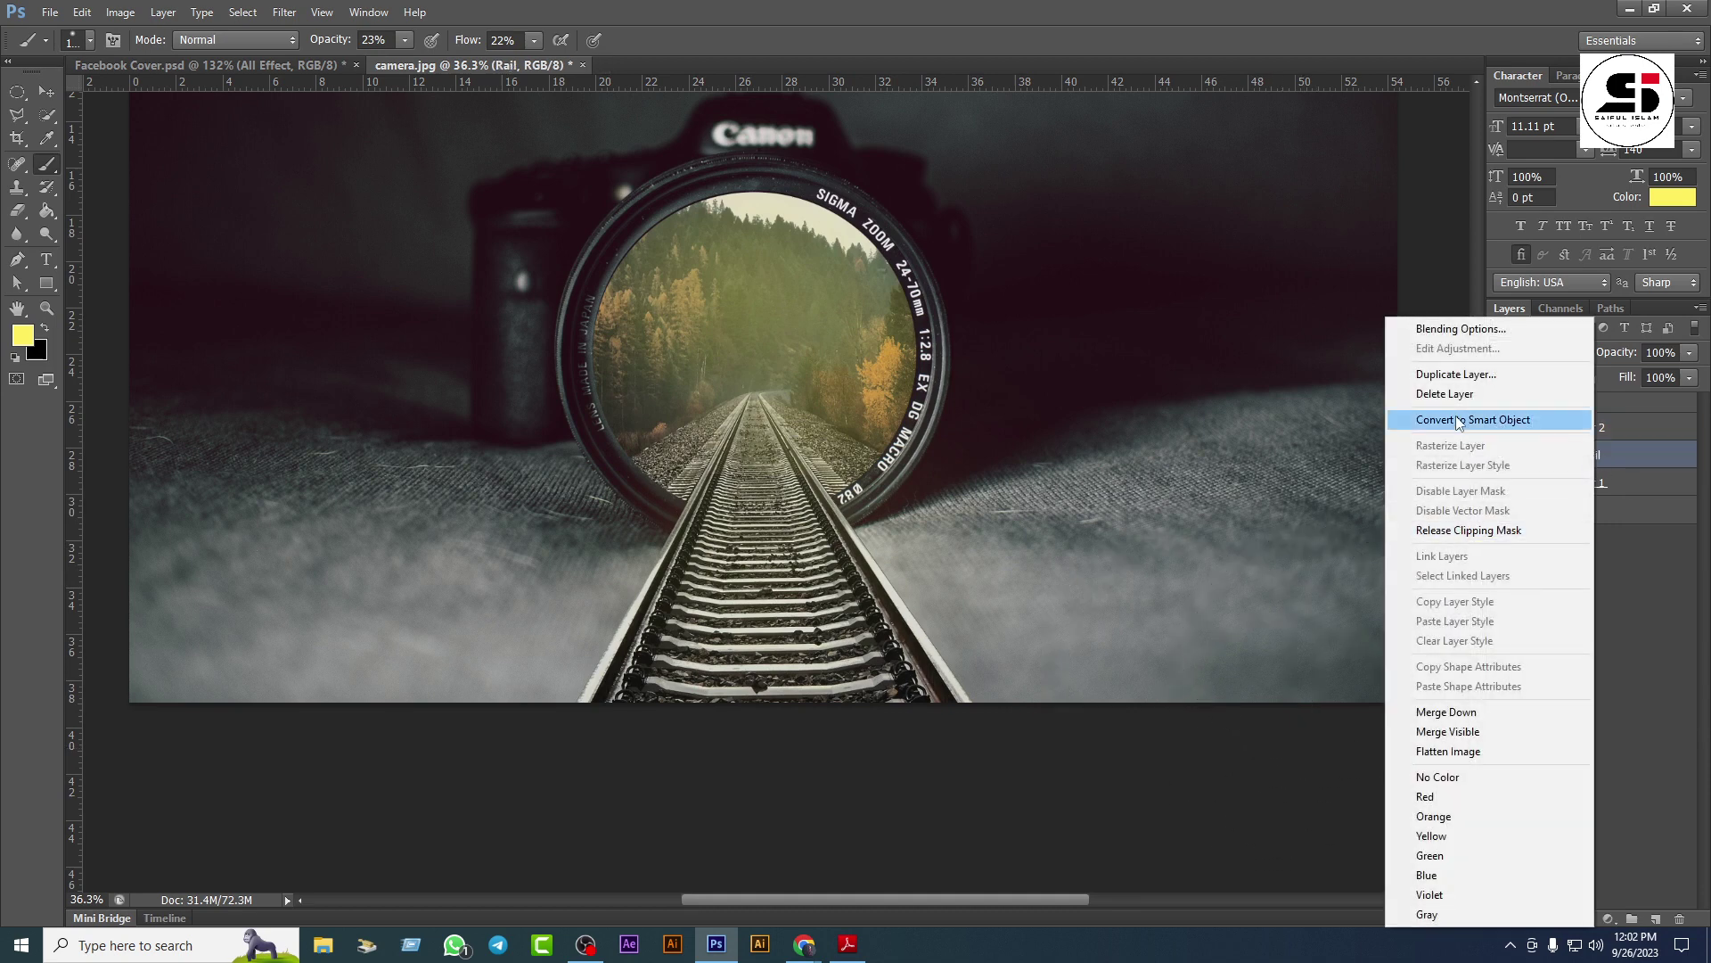
click(1480, 420)
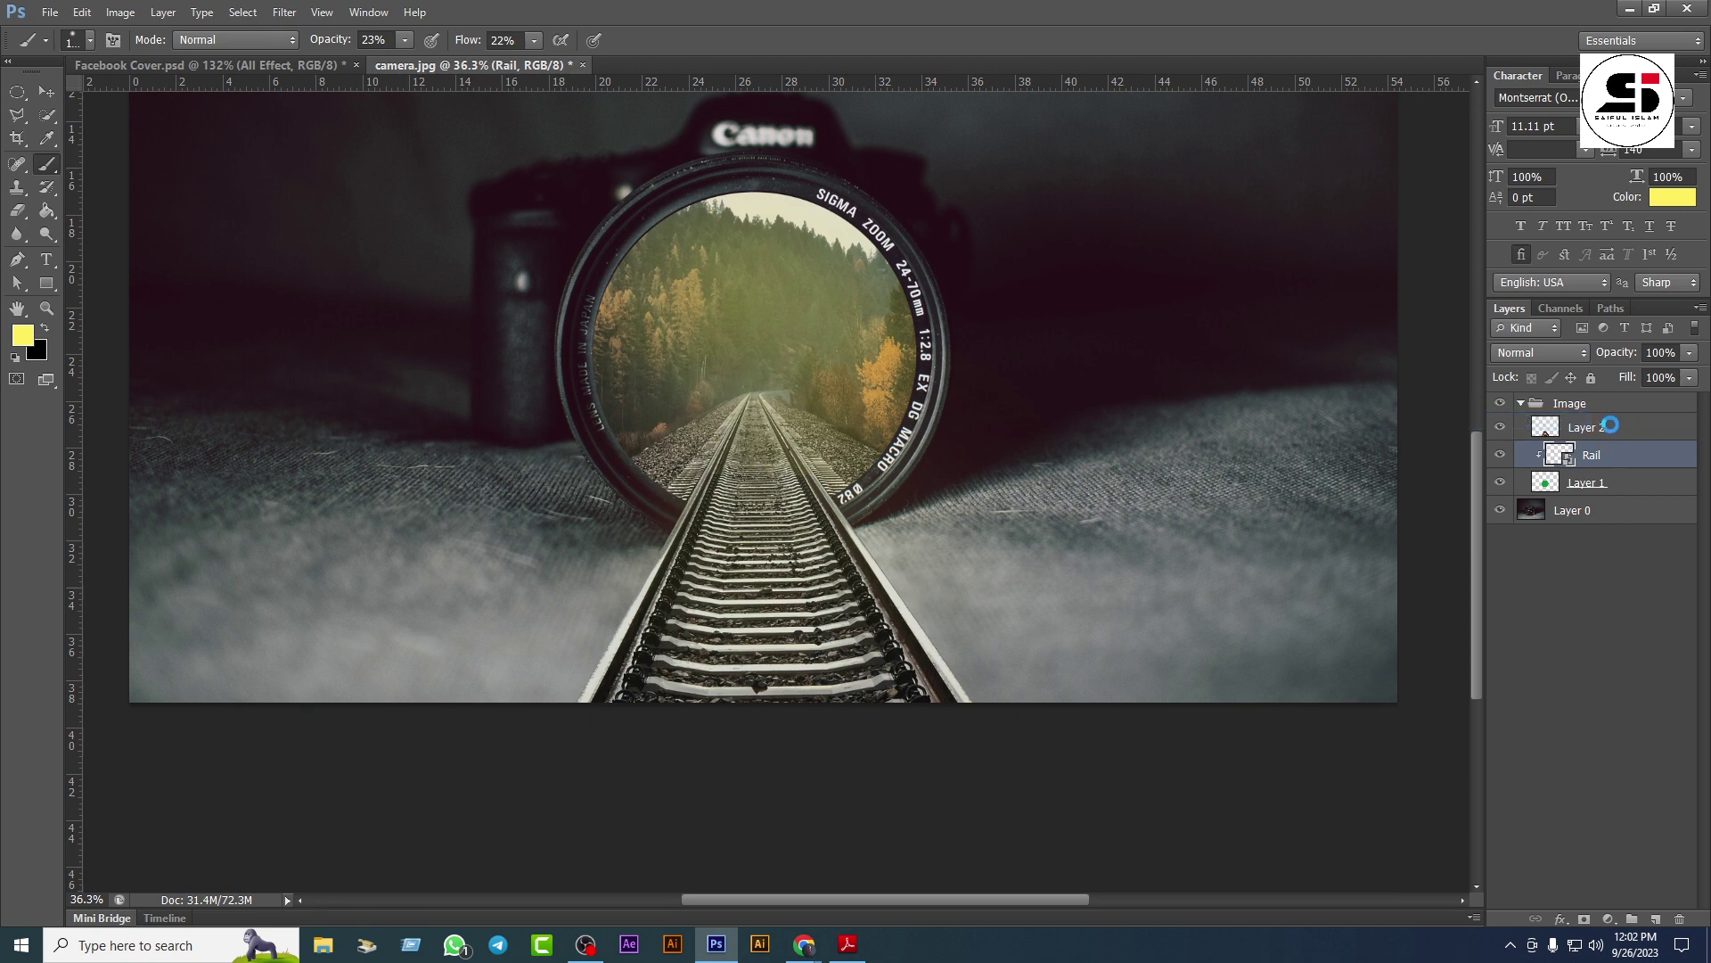
Step: Convert Layer 2 to a smart object, collapse the Image group and minimize Photoshop
click(1595, 427)
right_click(1613, 427)
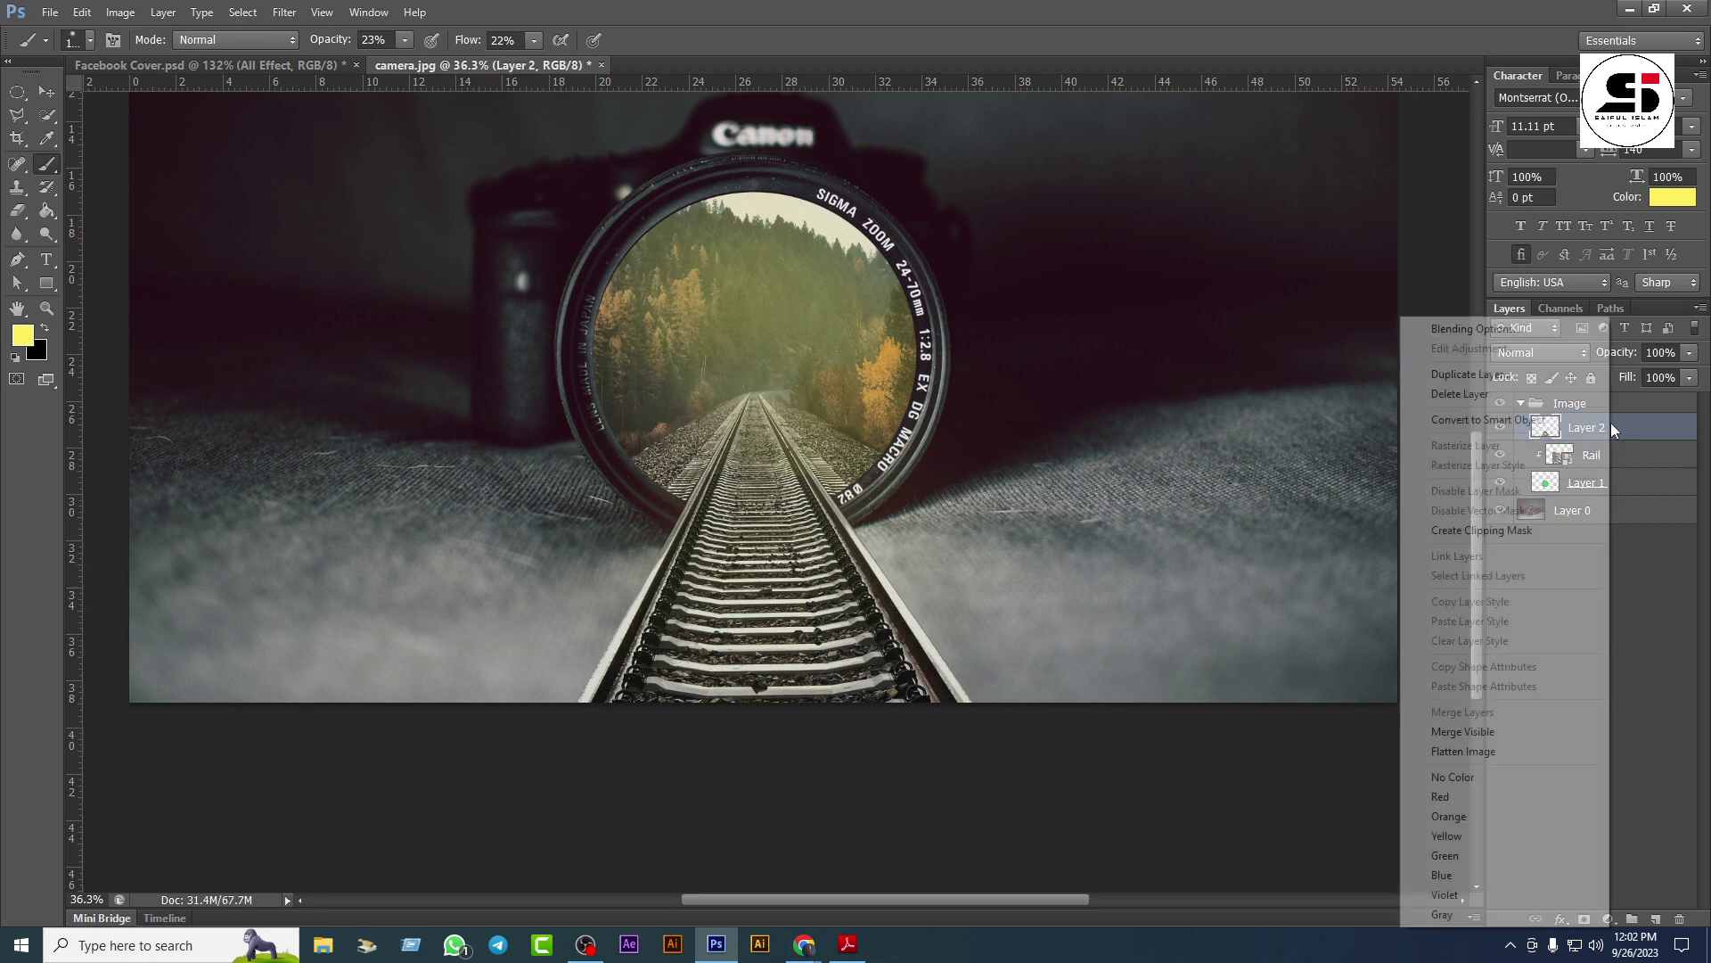
click(1479, 420)
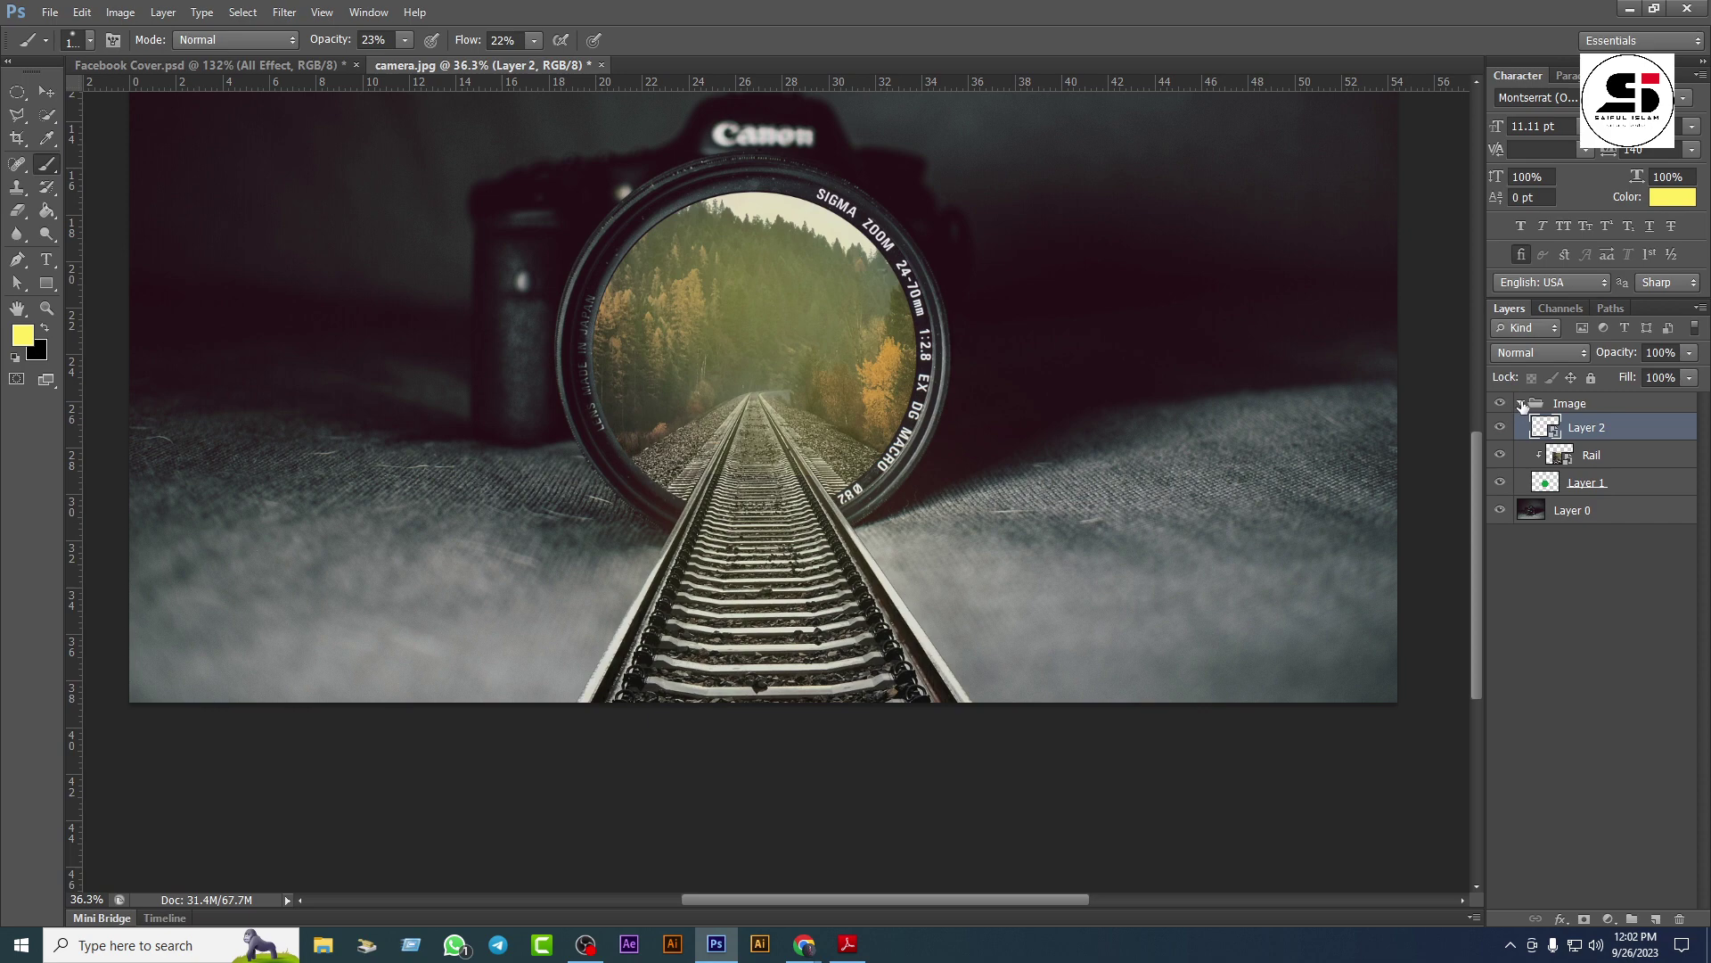
click(1523, 404)
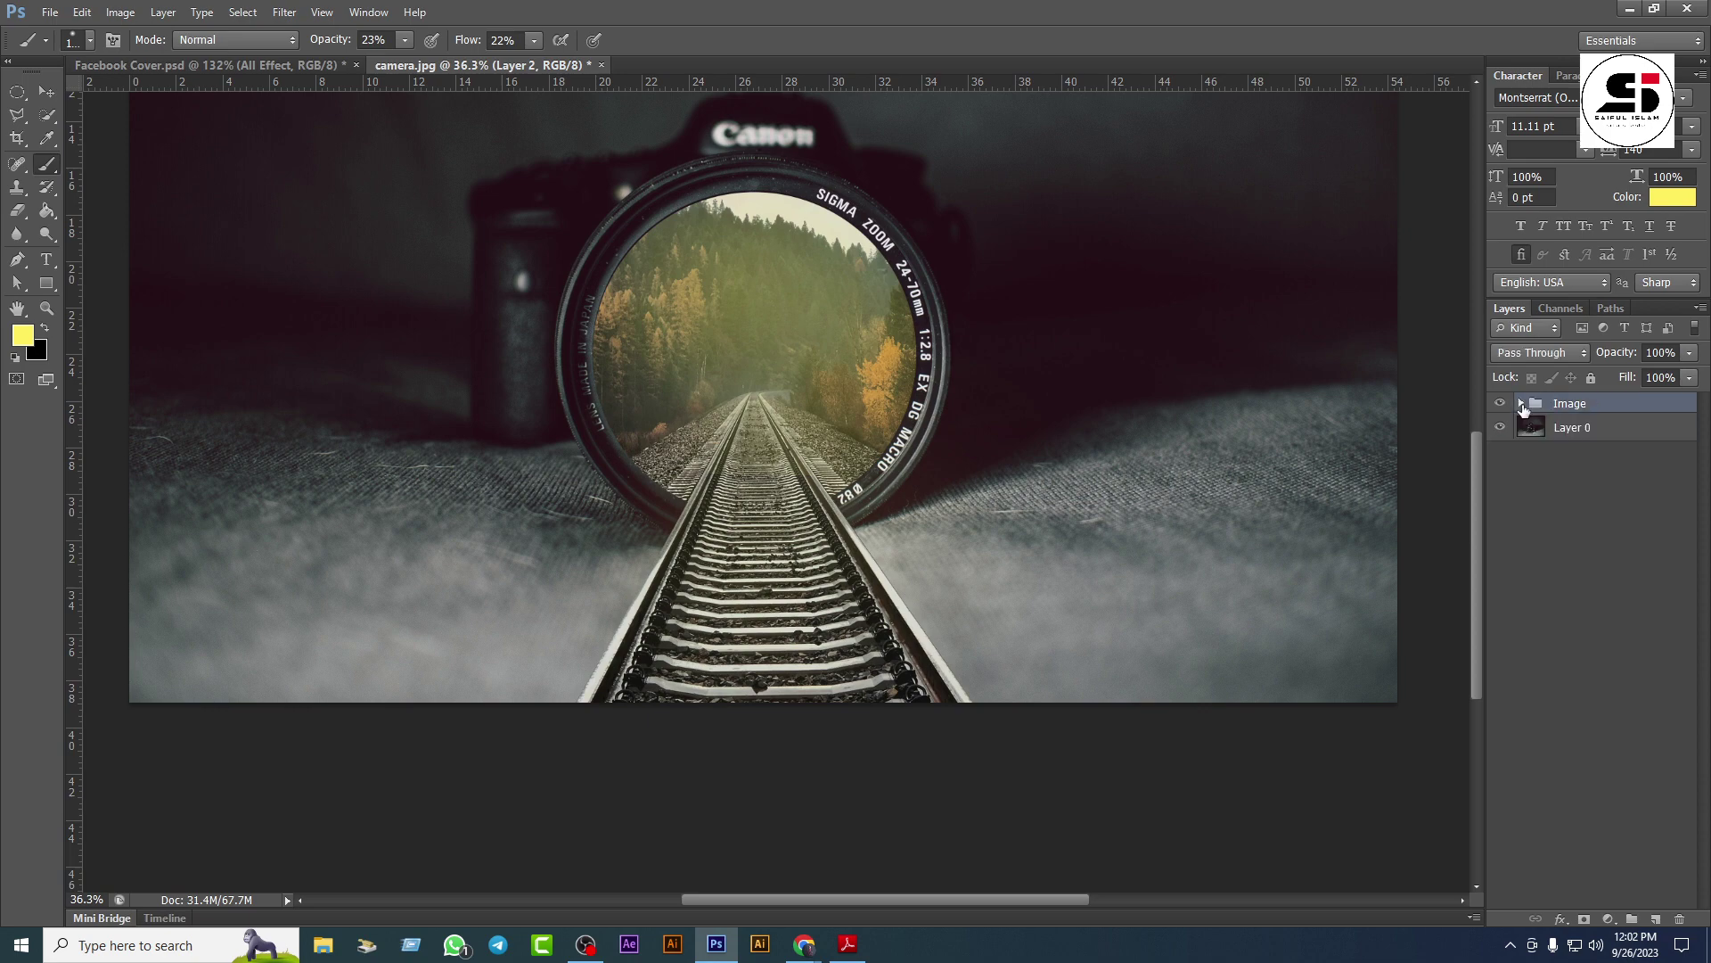
click(1630, 8)
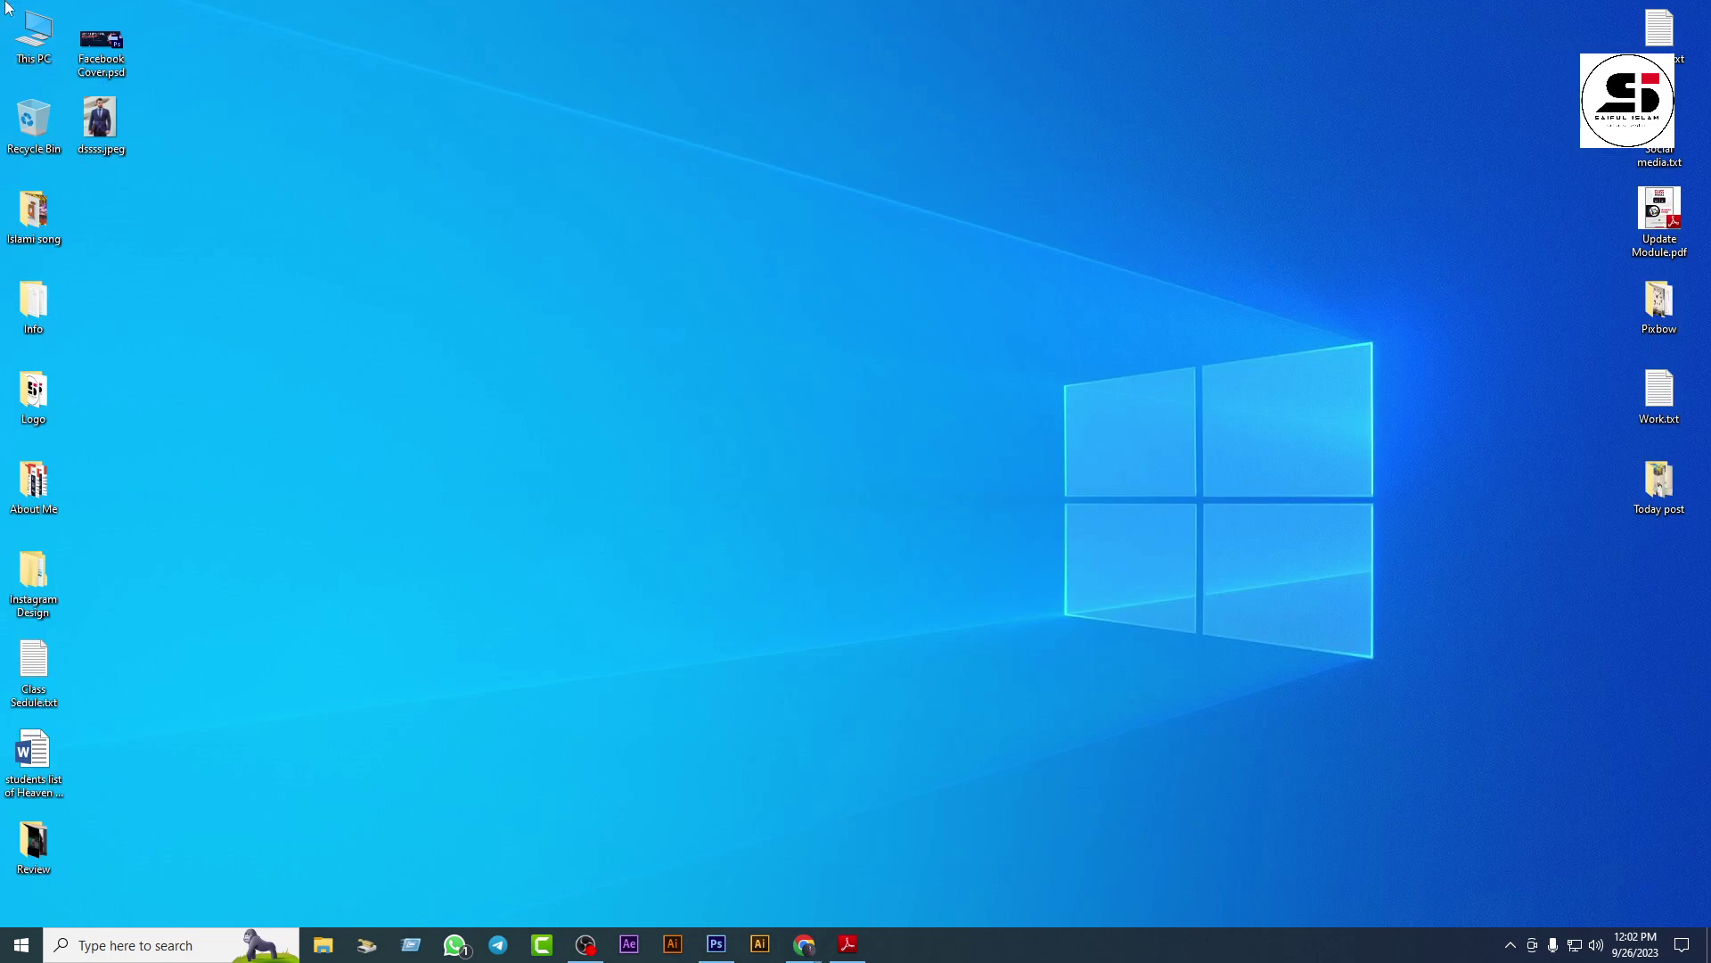
Step: Open a new Chrome tab and load the Google home page
mouse_move(805, 950)
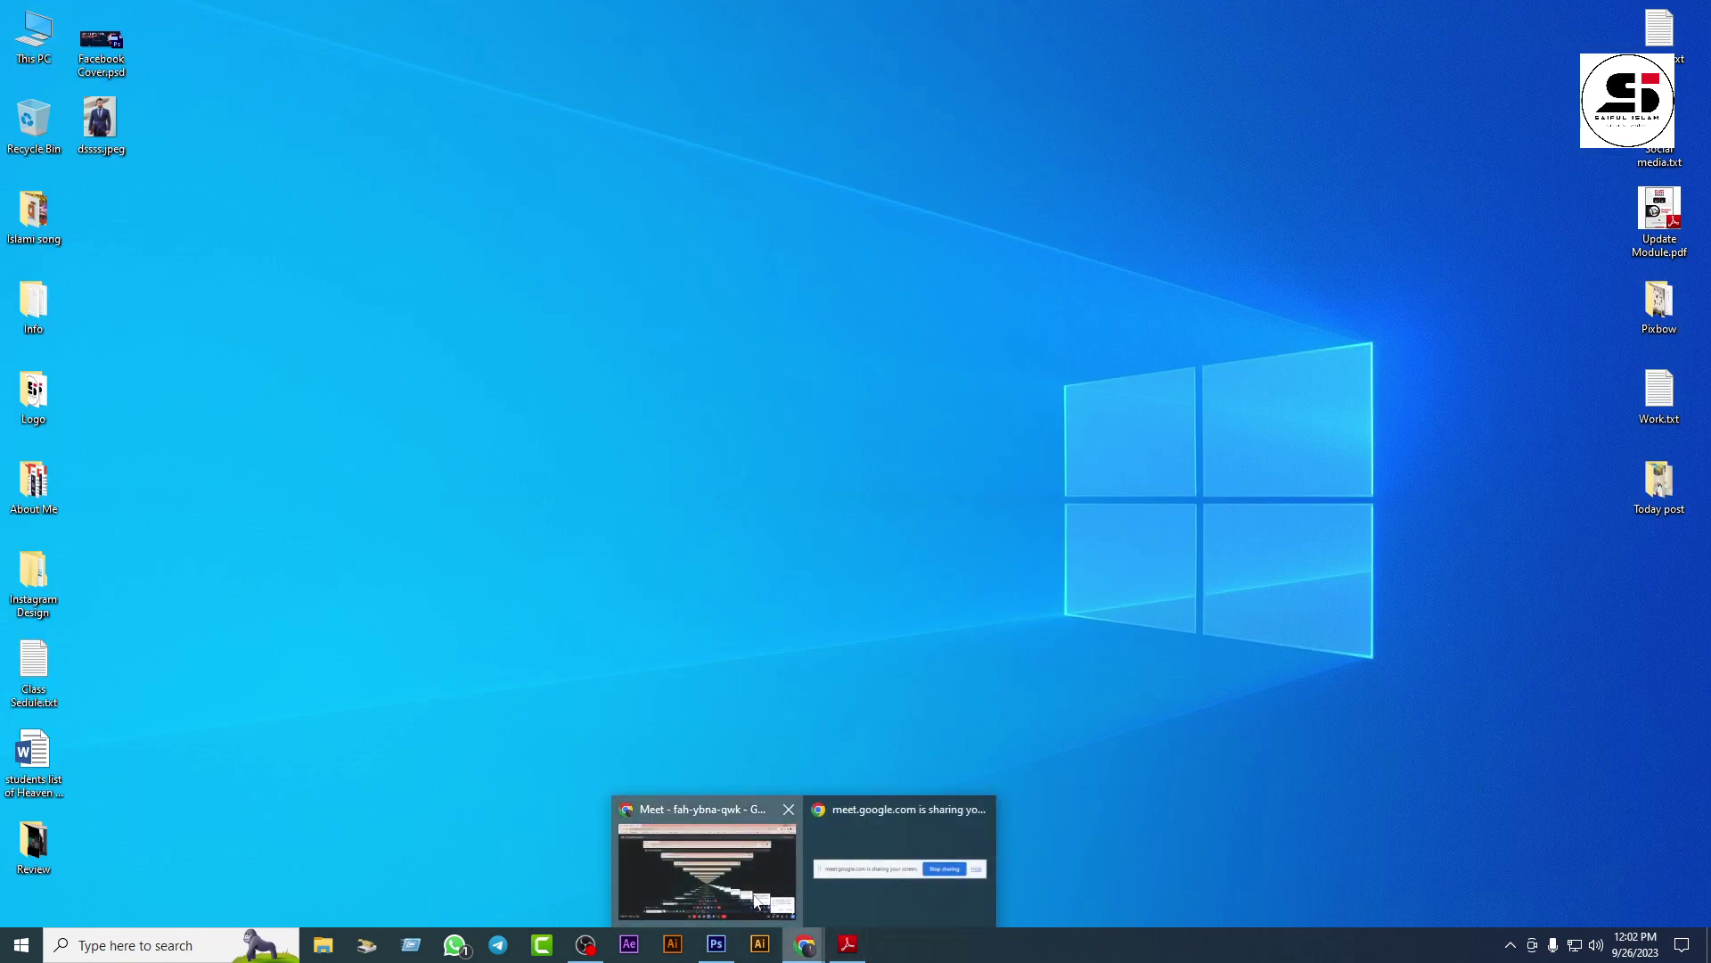
click(702, 858)
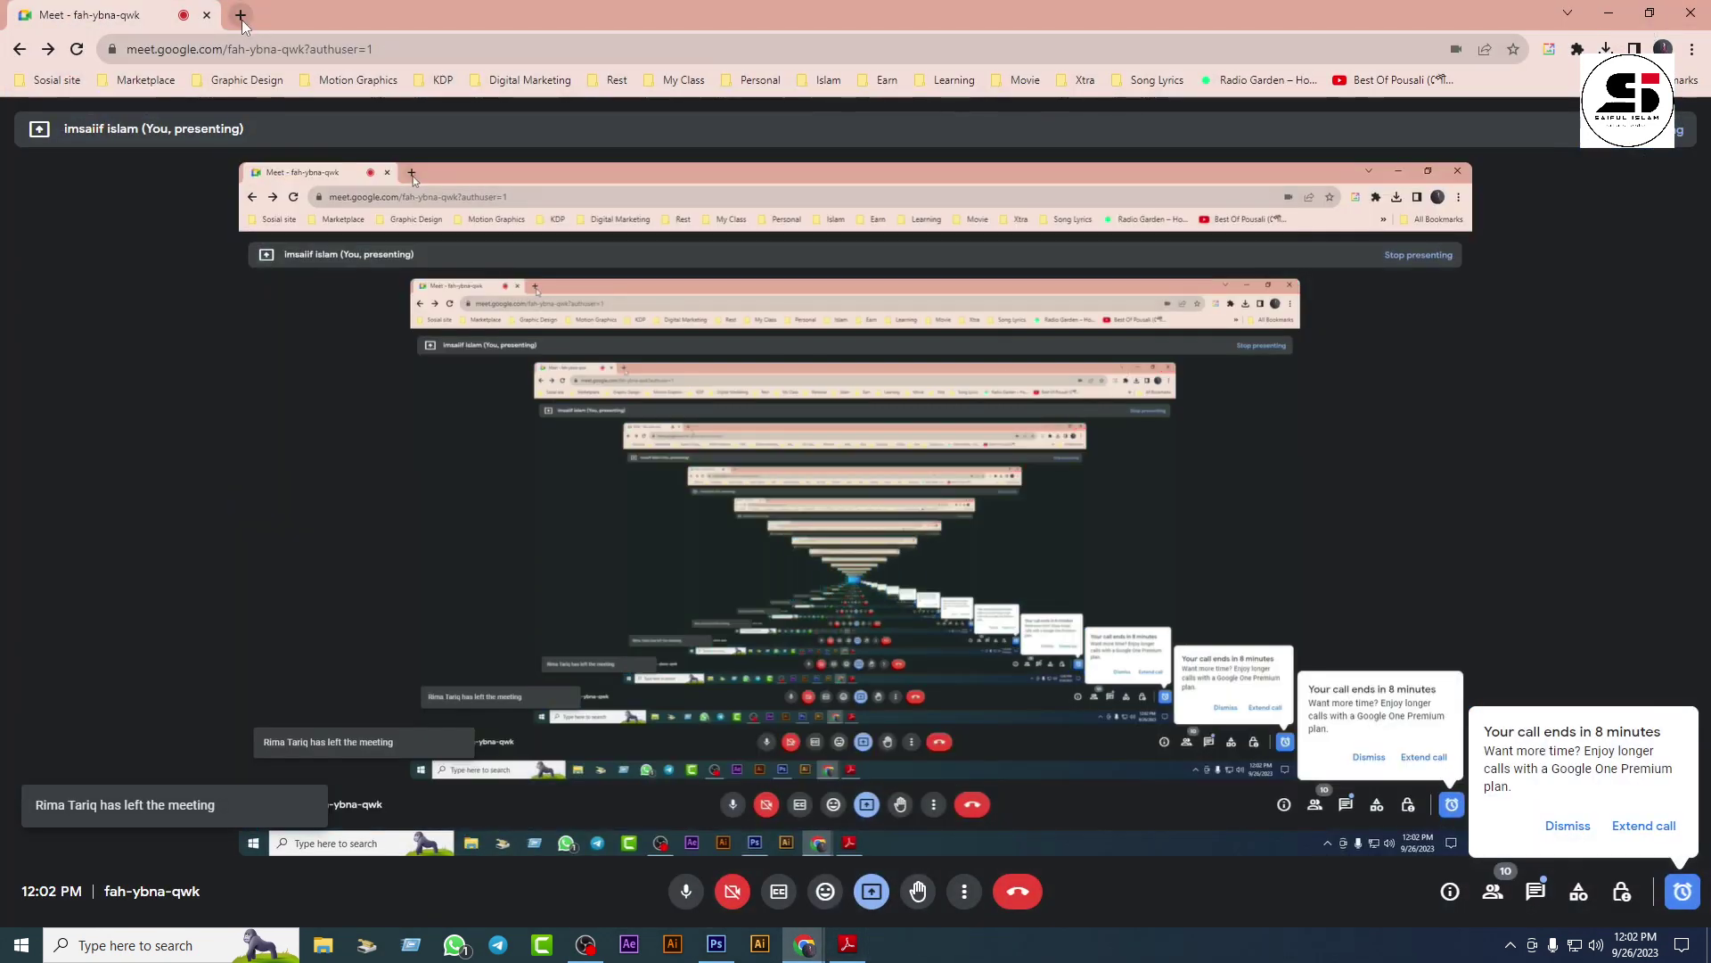
key(ctrl+t)
text(g)
key(Return)
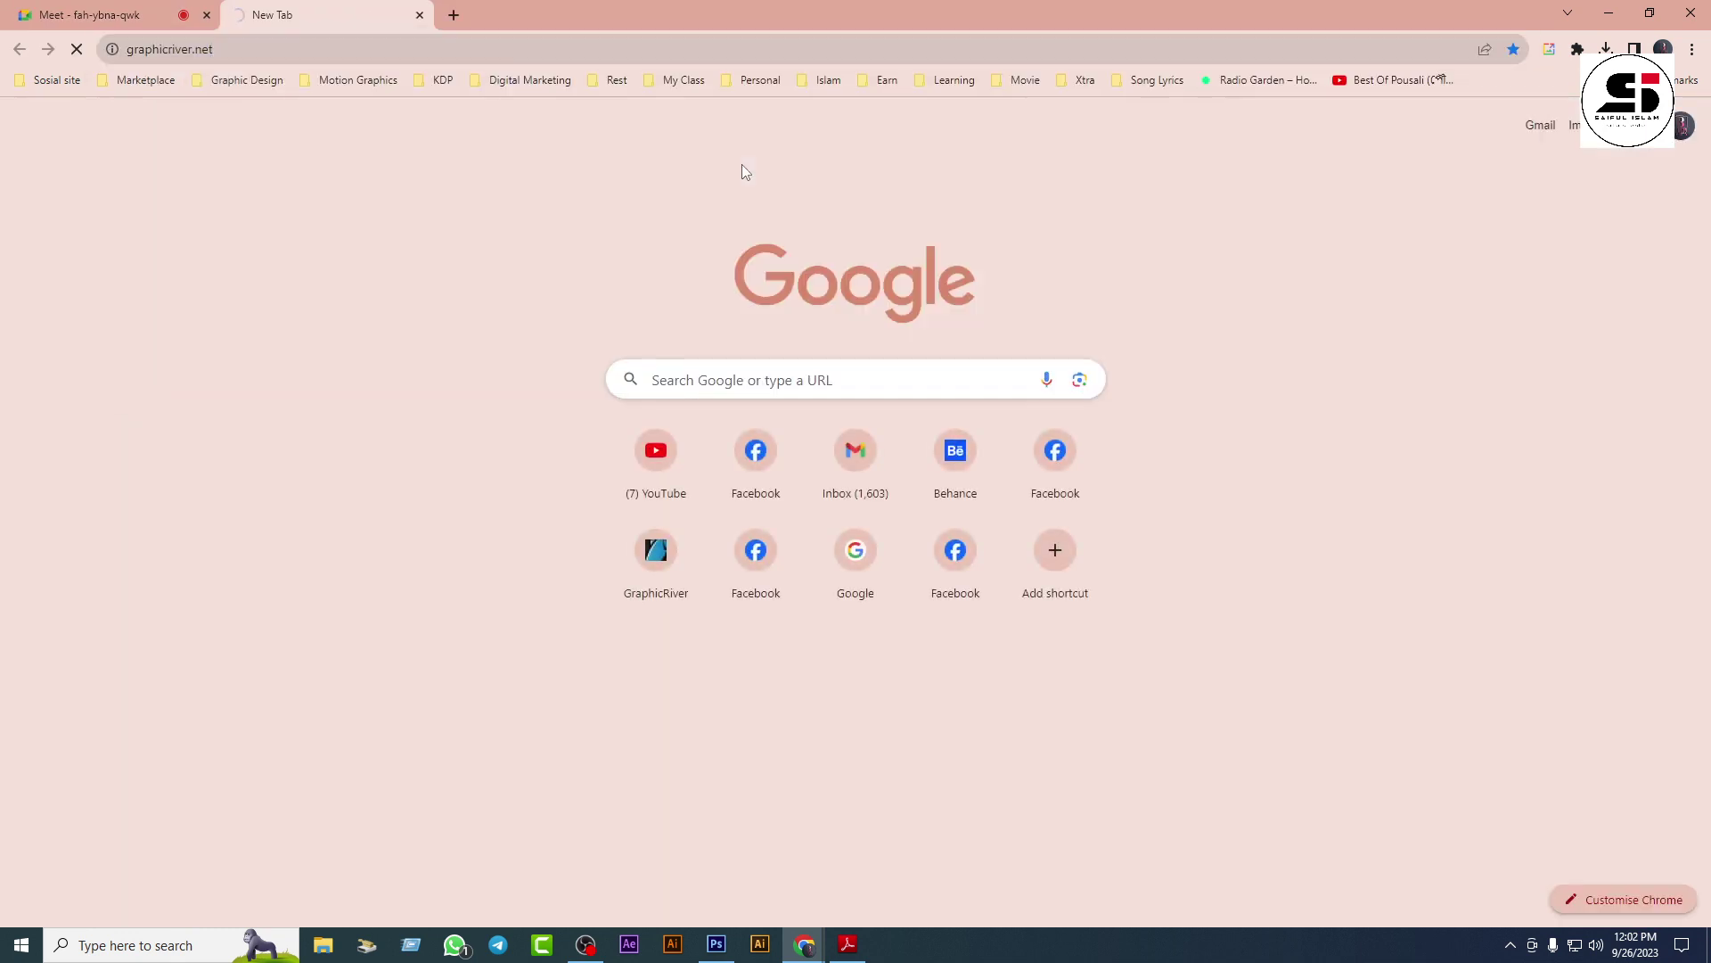
click(428, 49)
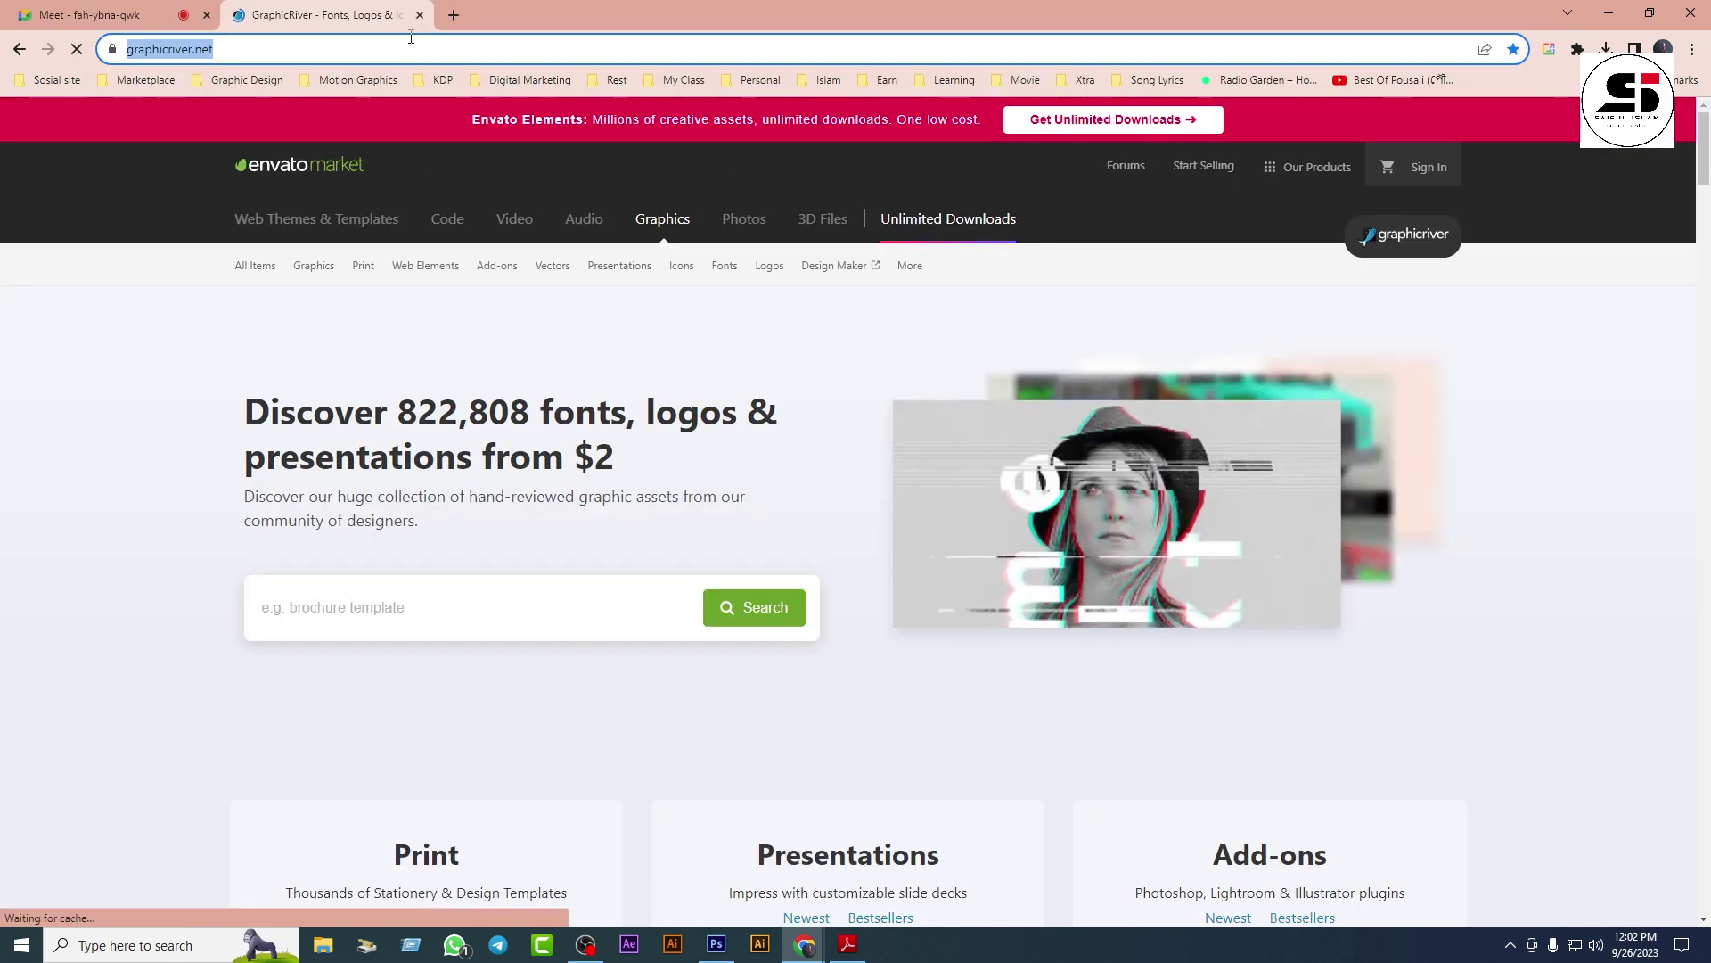
text(go)
key(Return)
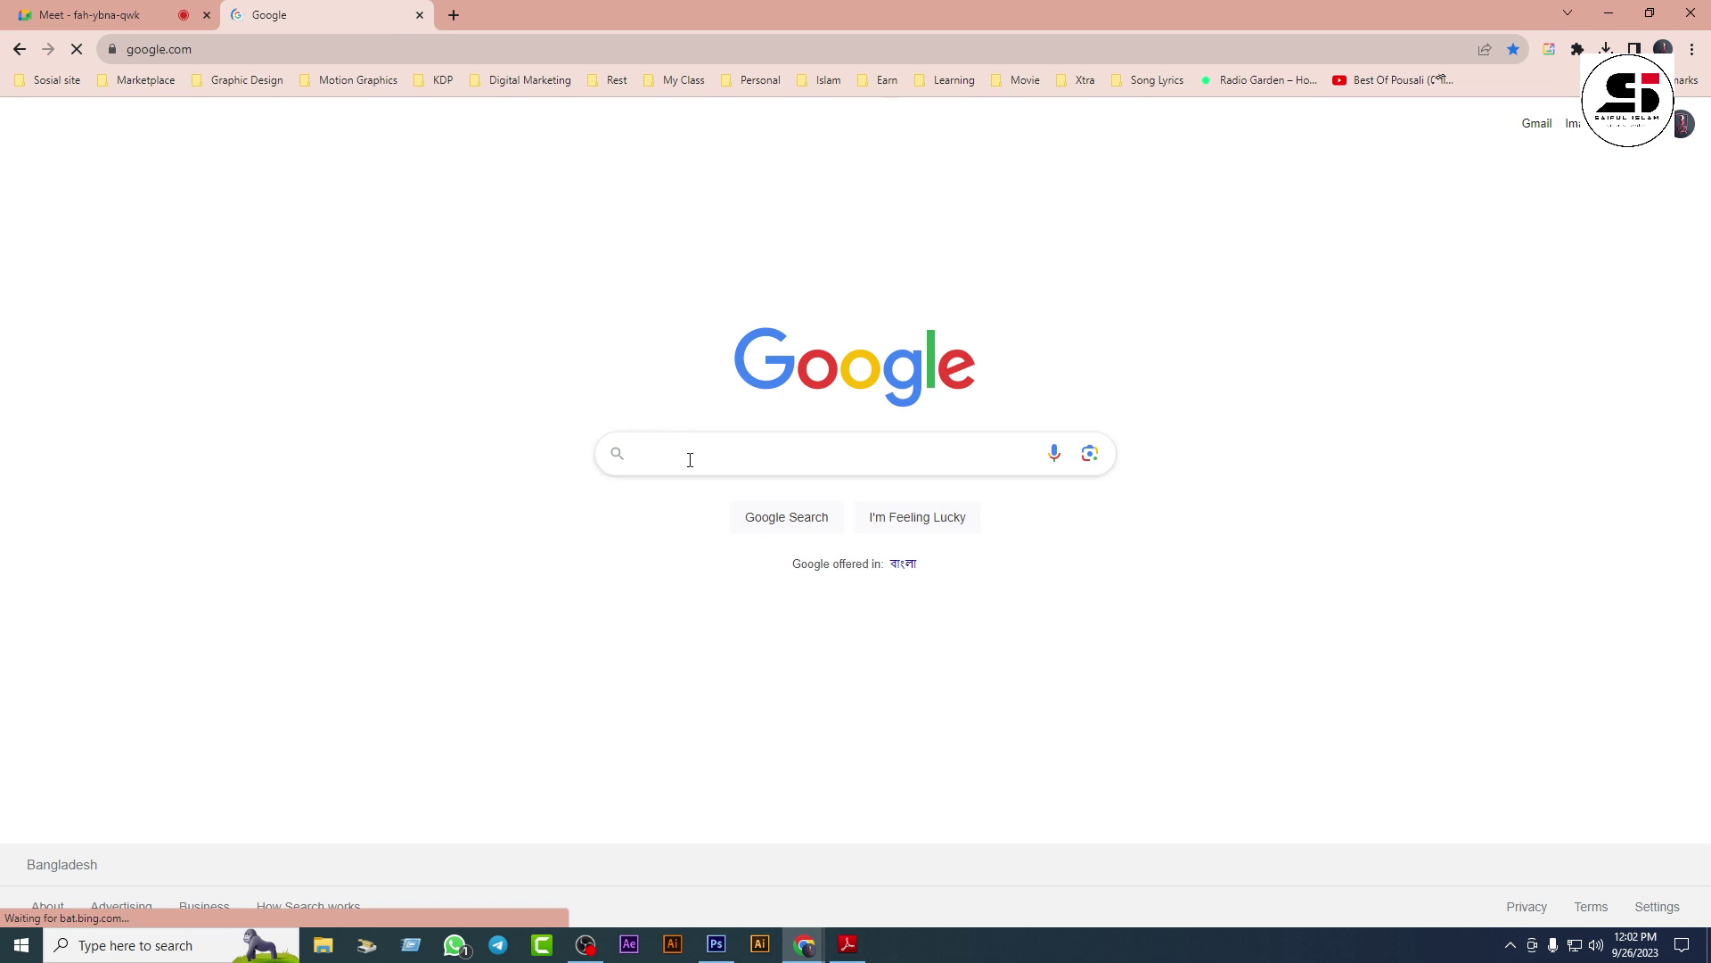
Step: Search Google for 'bg remover', open the remove.bg result, then minimize Chrome
click(690, 455)
text(bg remover)
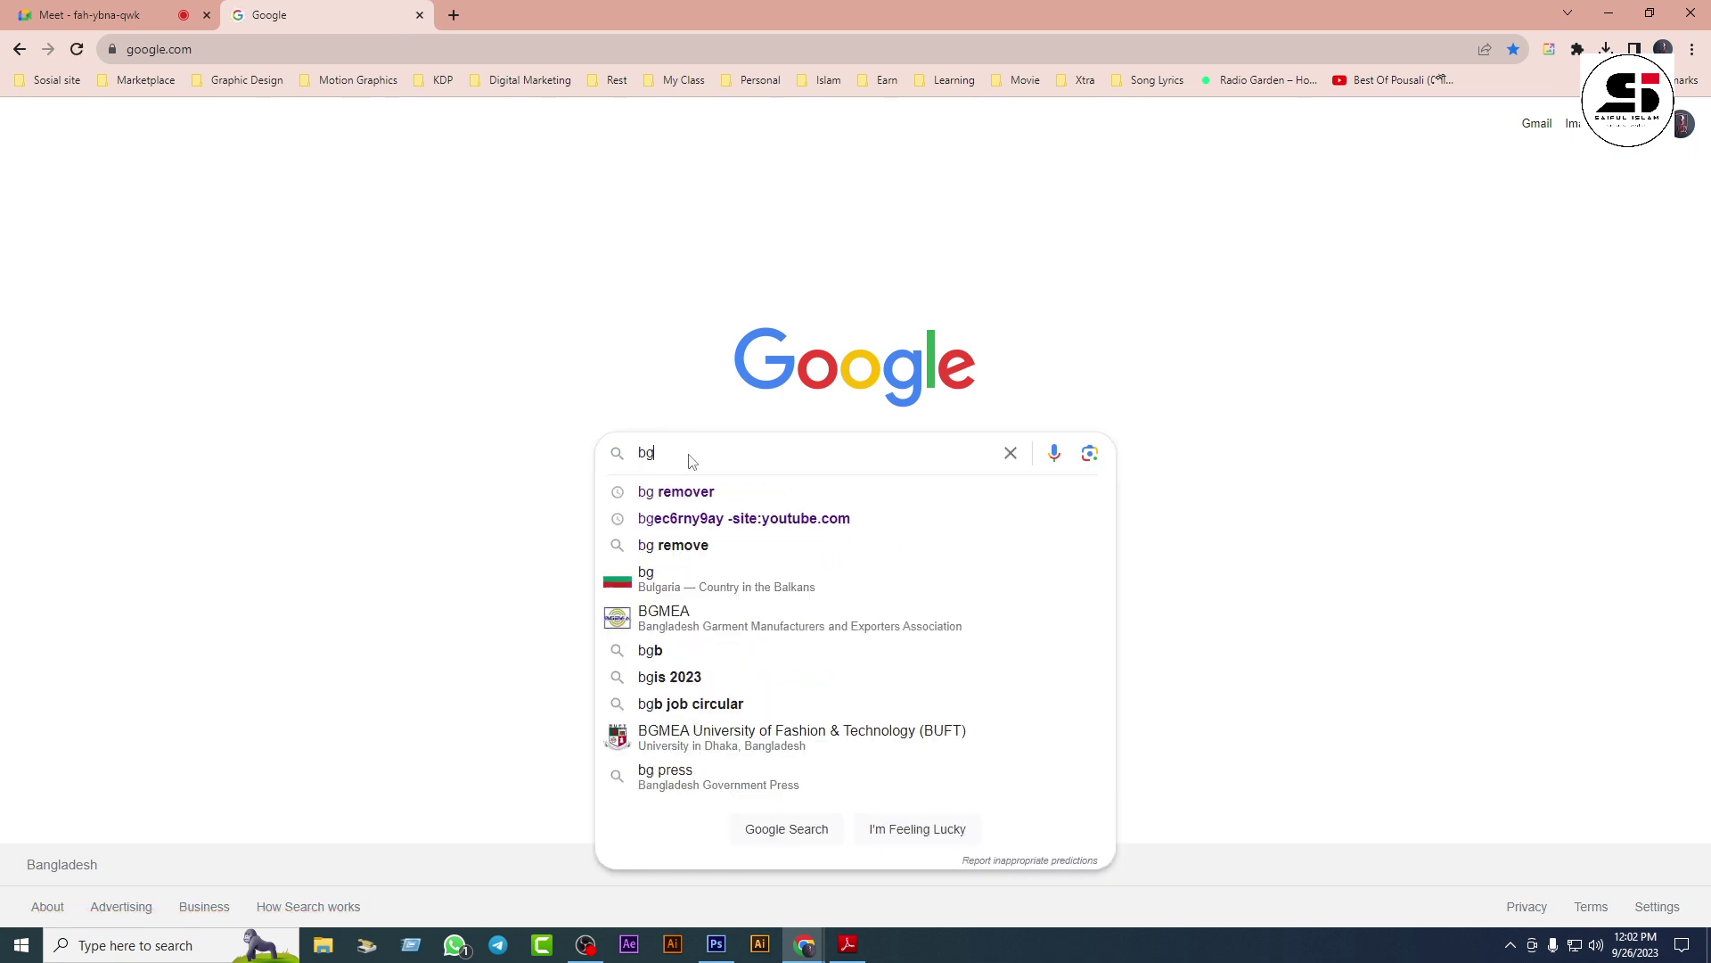
key(Return)
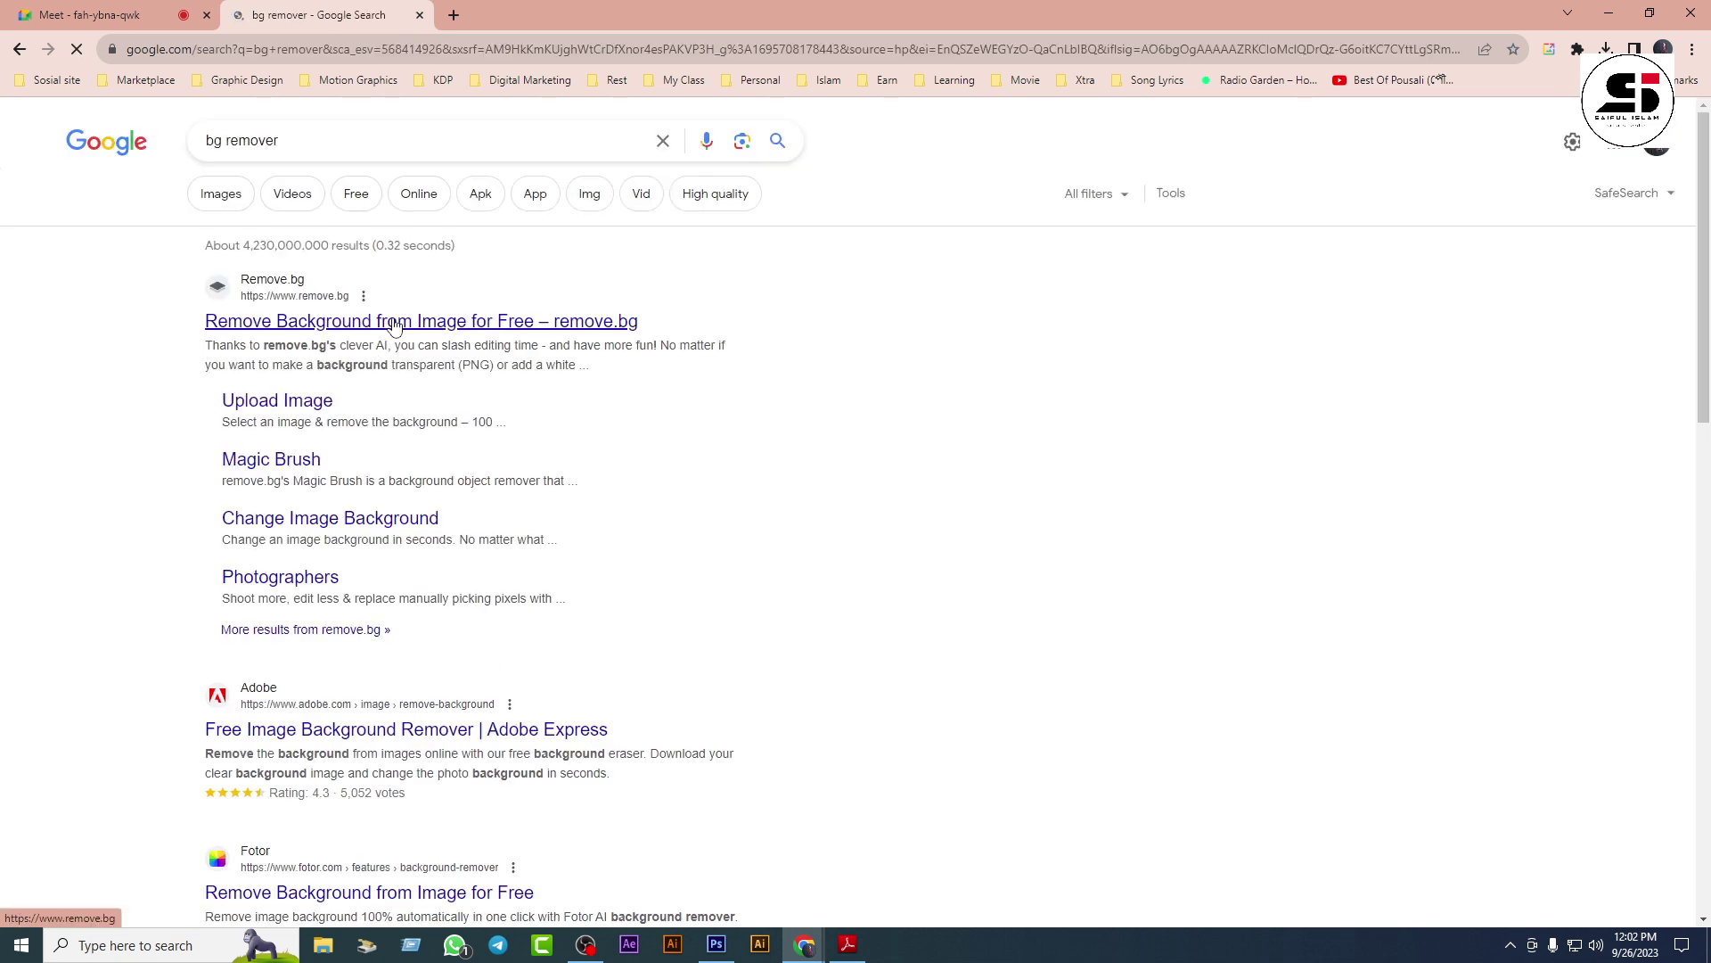
click(392, 323)
click(1609, 12)
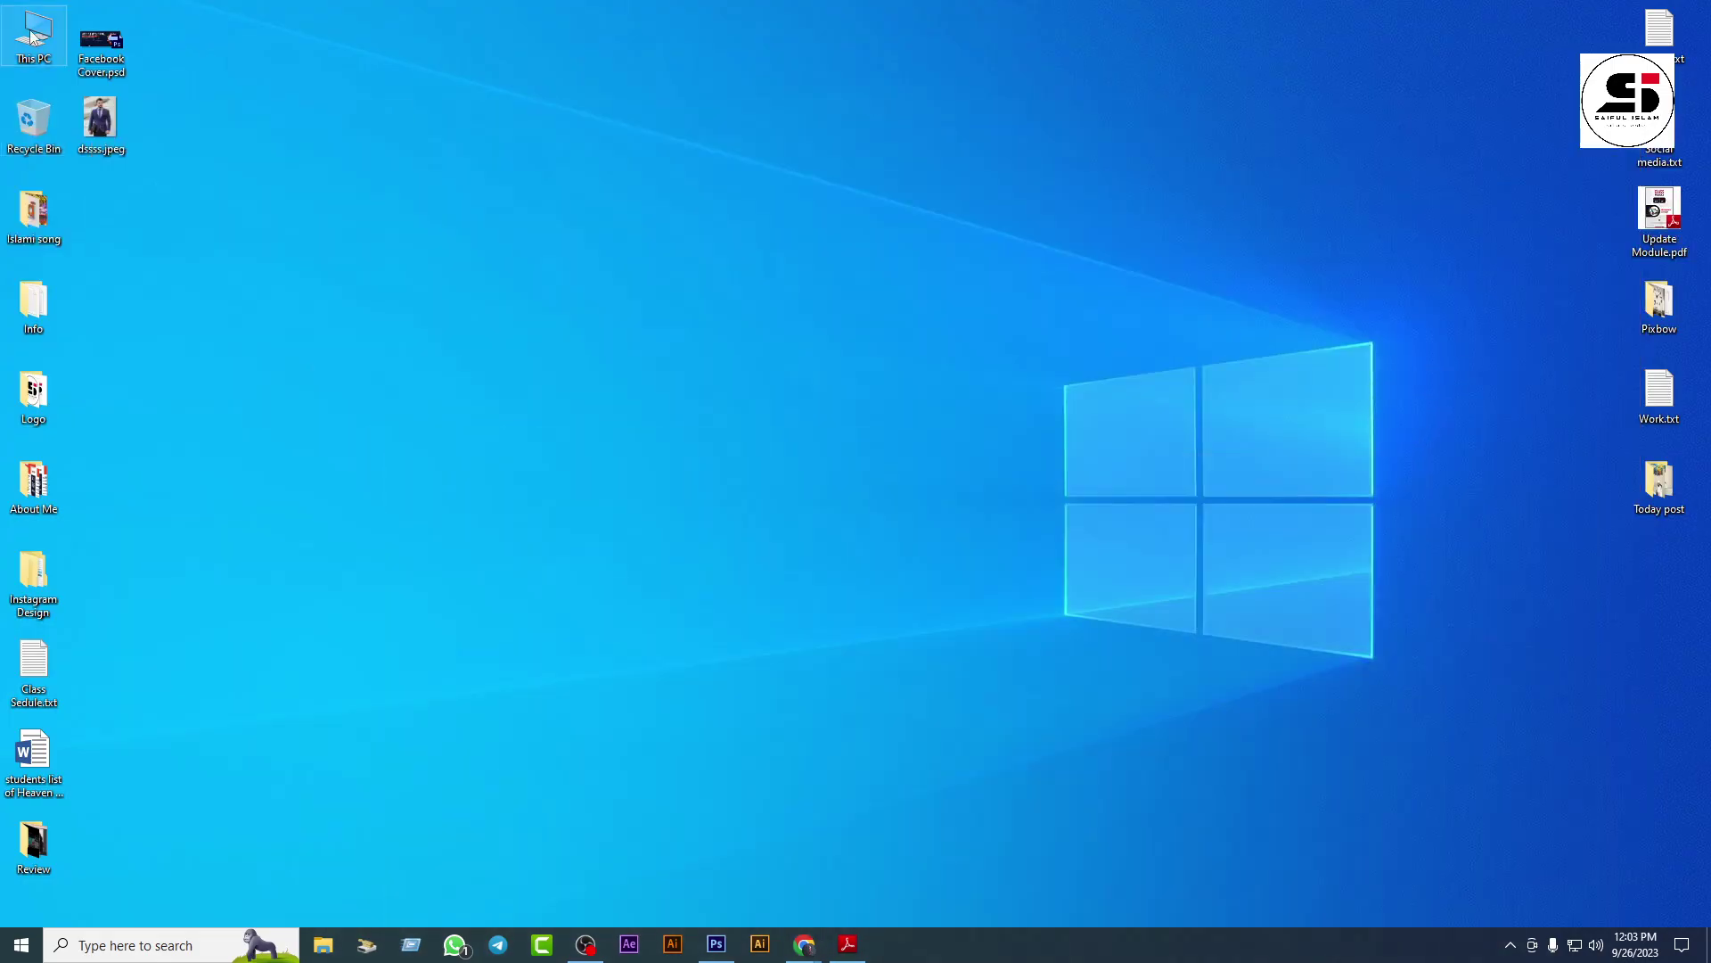
Step: Navigate This PC > My Work (E:) > New graphic module > Class 06 > Manupulation
double_click(31, 37)
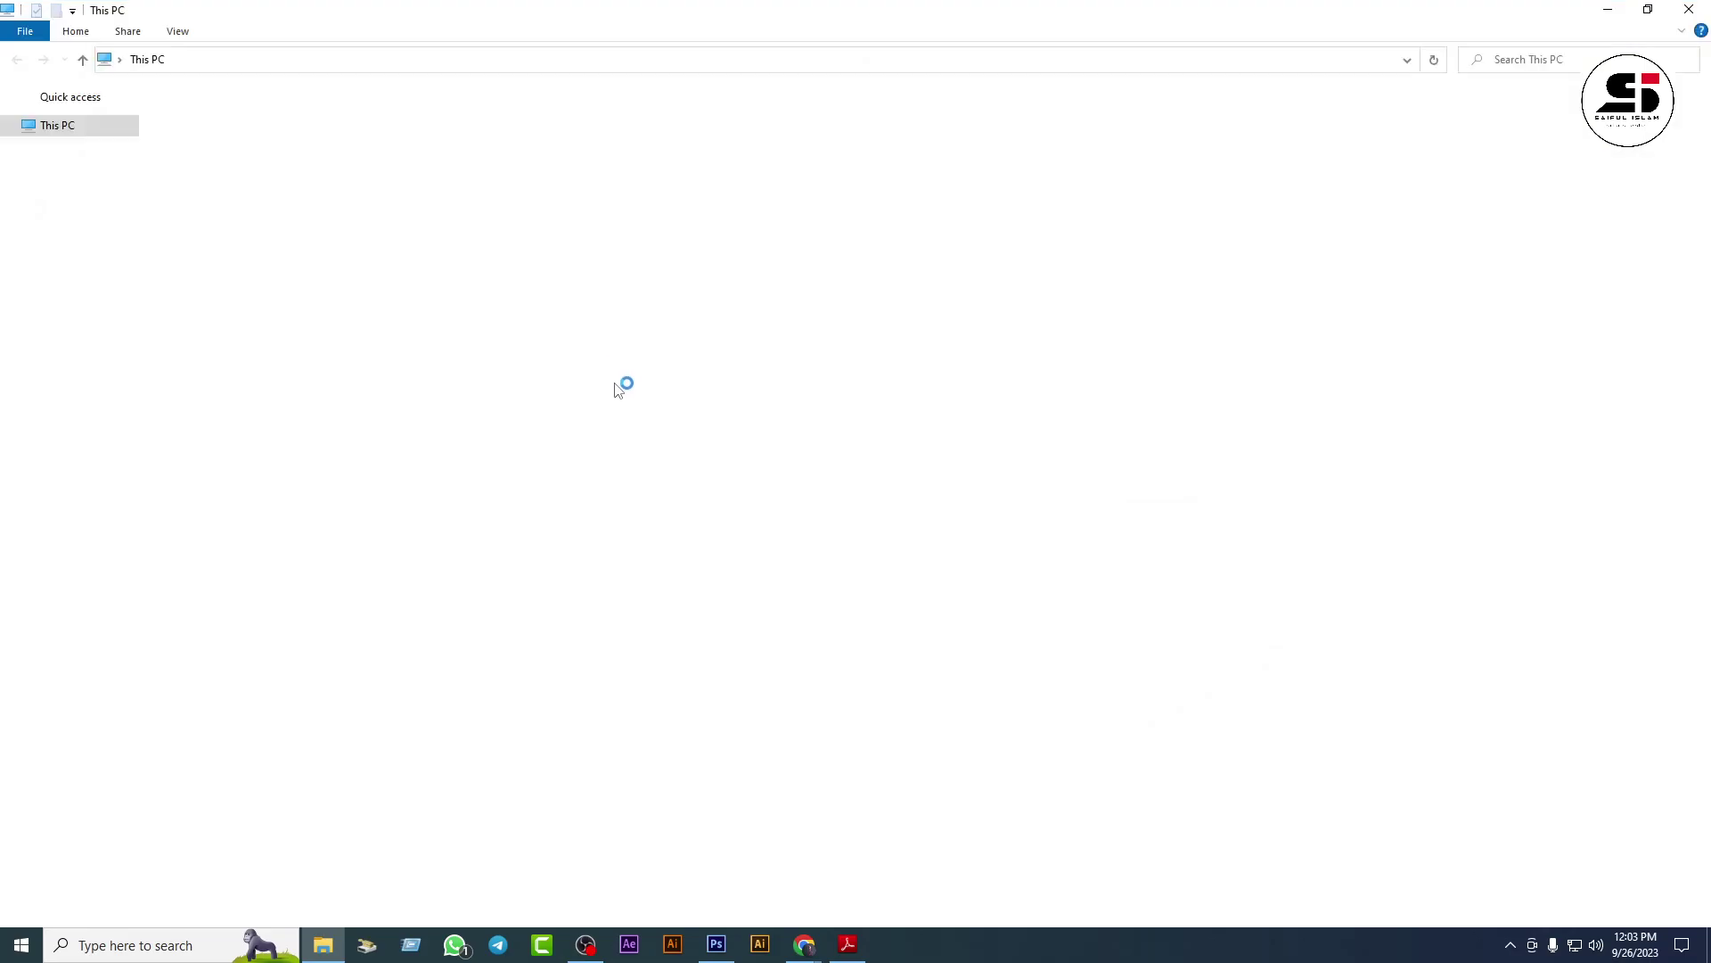
double_click(722, 170)
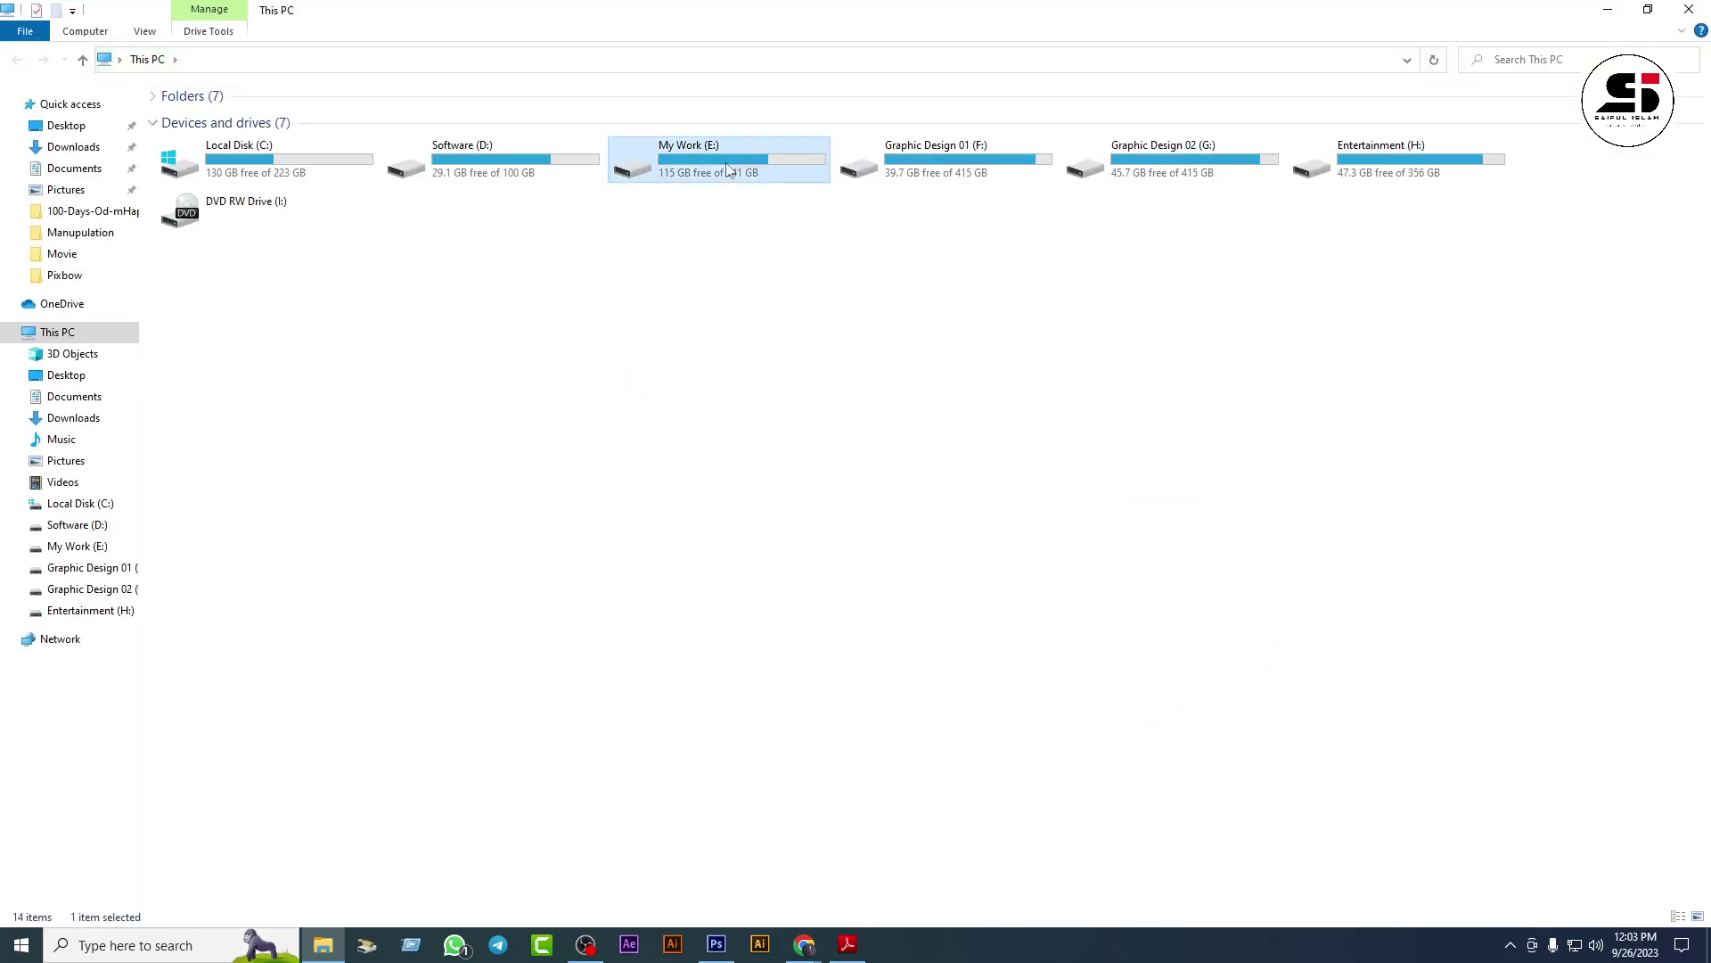
double_click(785, 147)
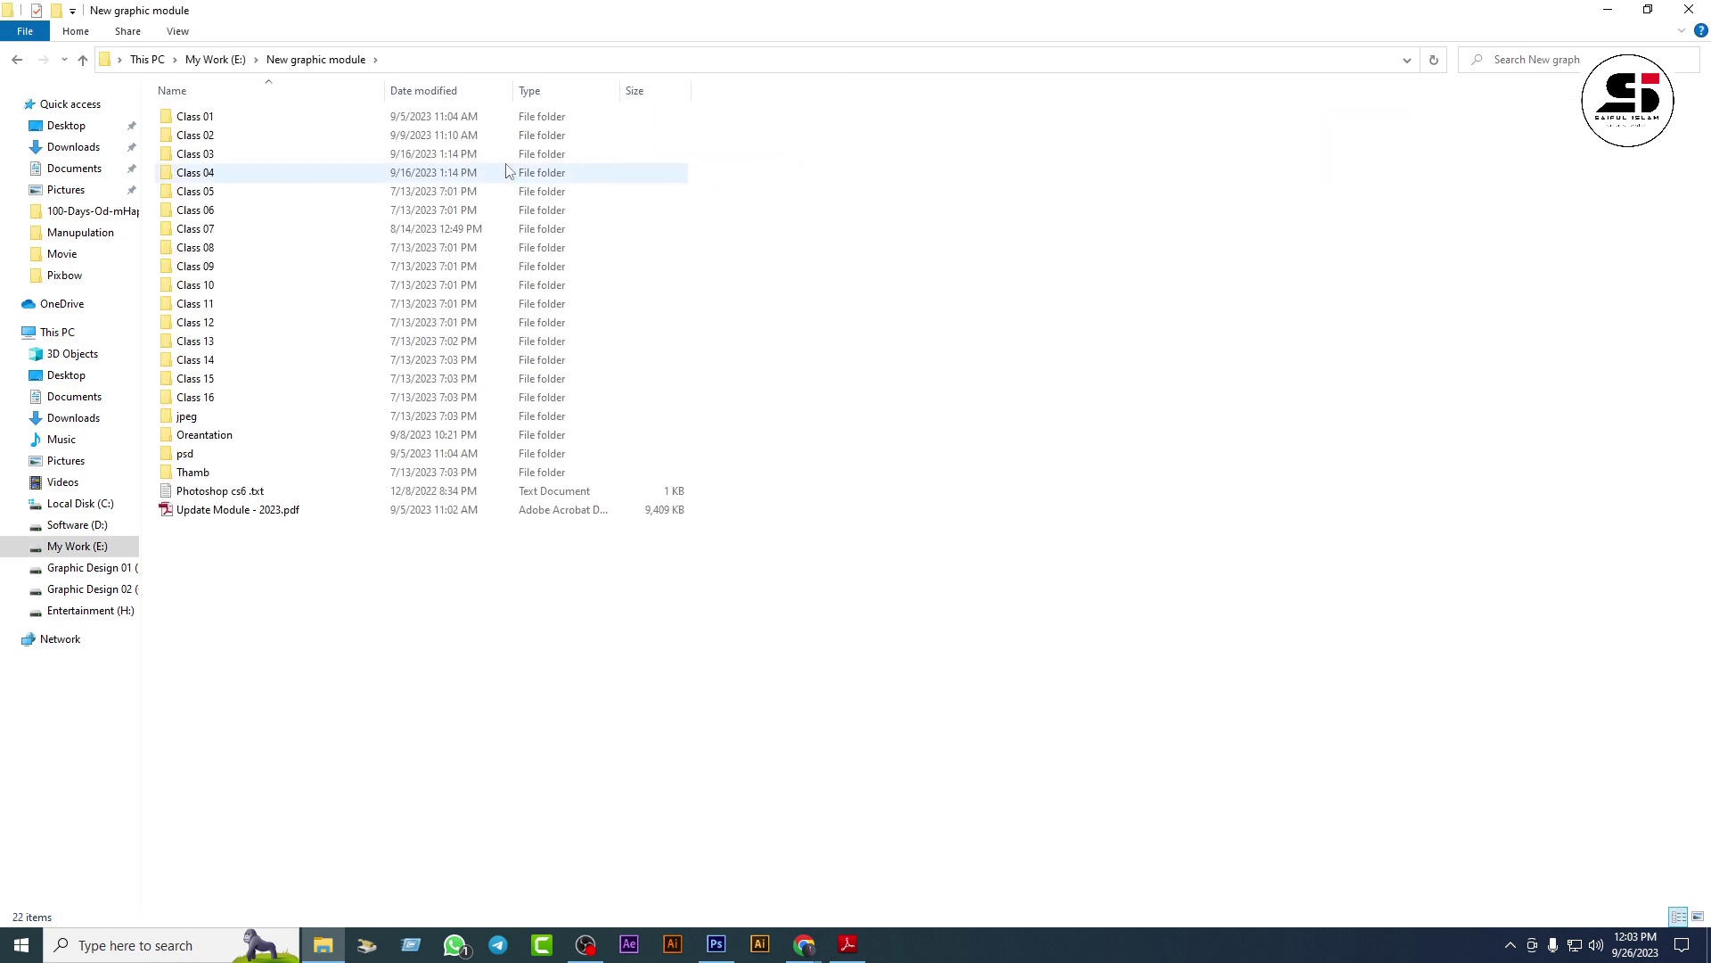
double_click(214, 211)
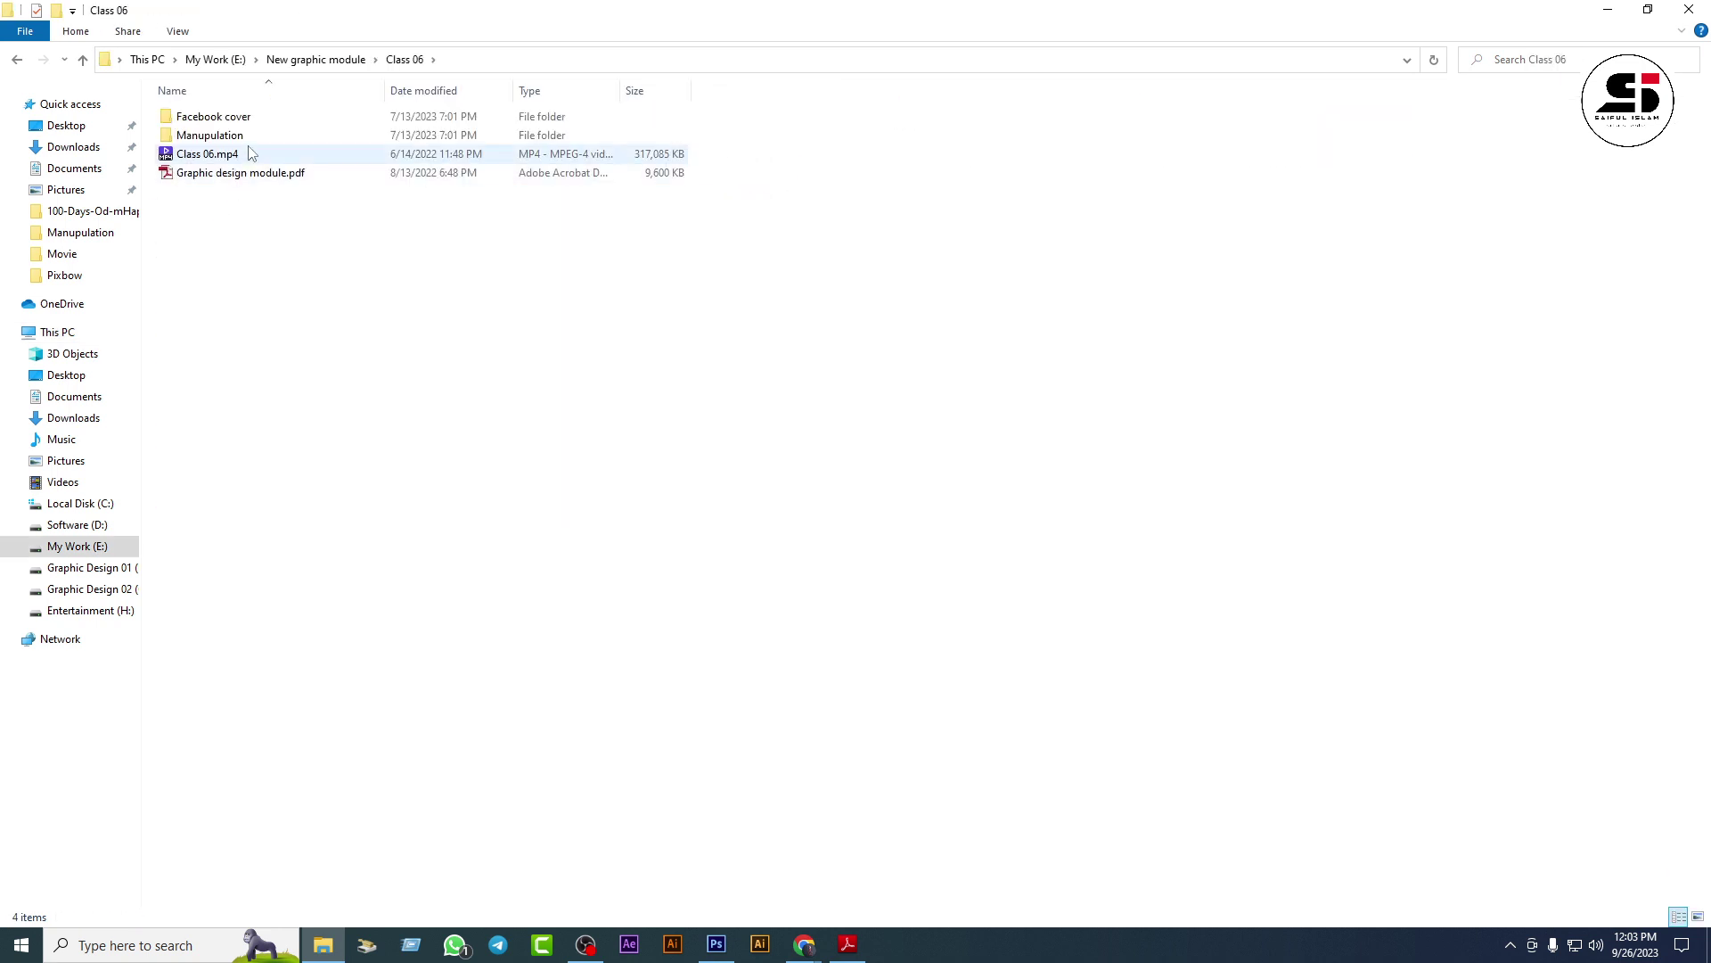
click(251, 141)
double_click(250, 141)
Step: Preview Boy.jpg, close it, and drag the file onto the browser
double_click(301, 137)
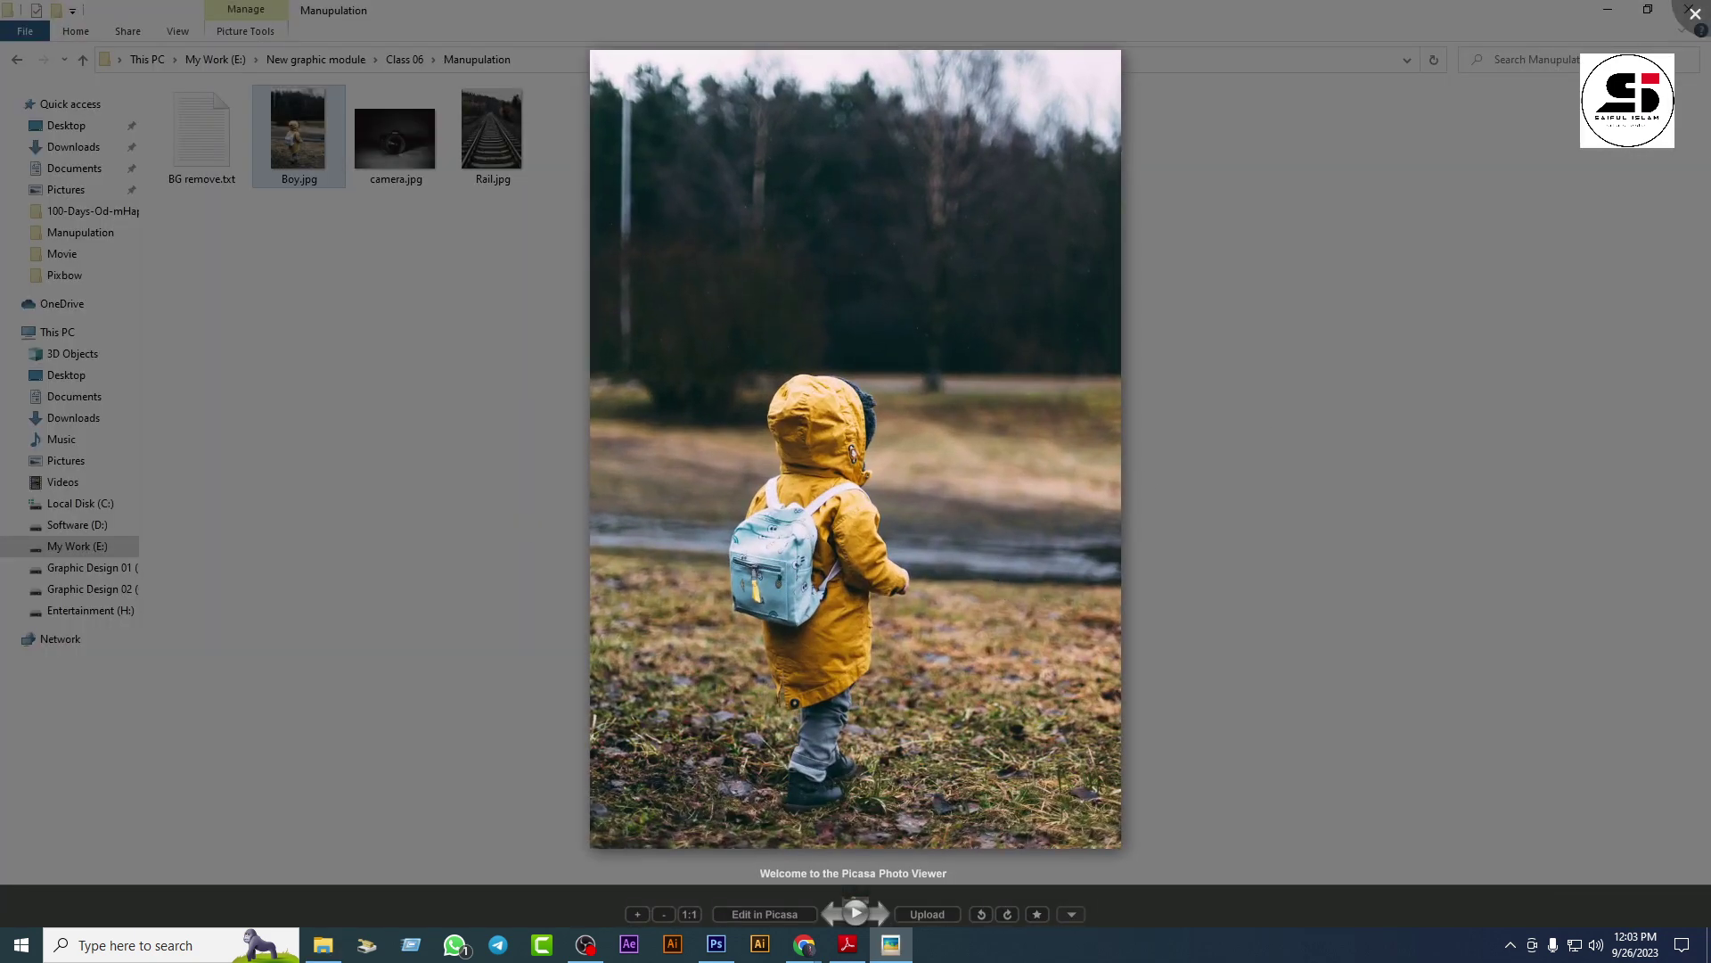
click(1694, 20)
drag(319, 130, 1020, 537)
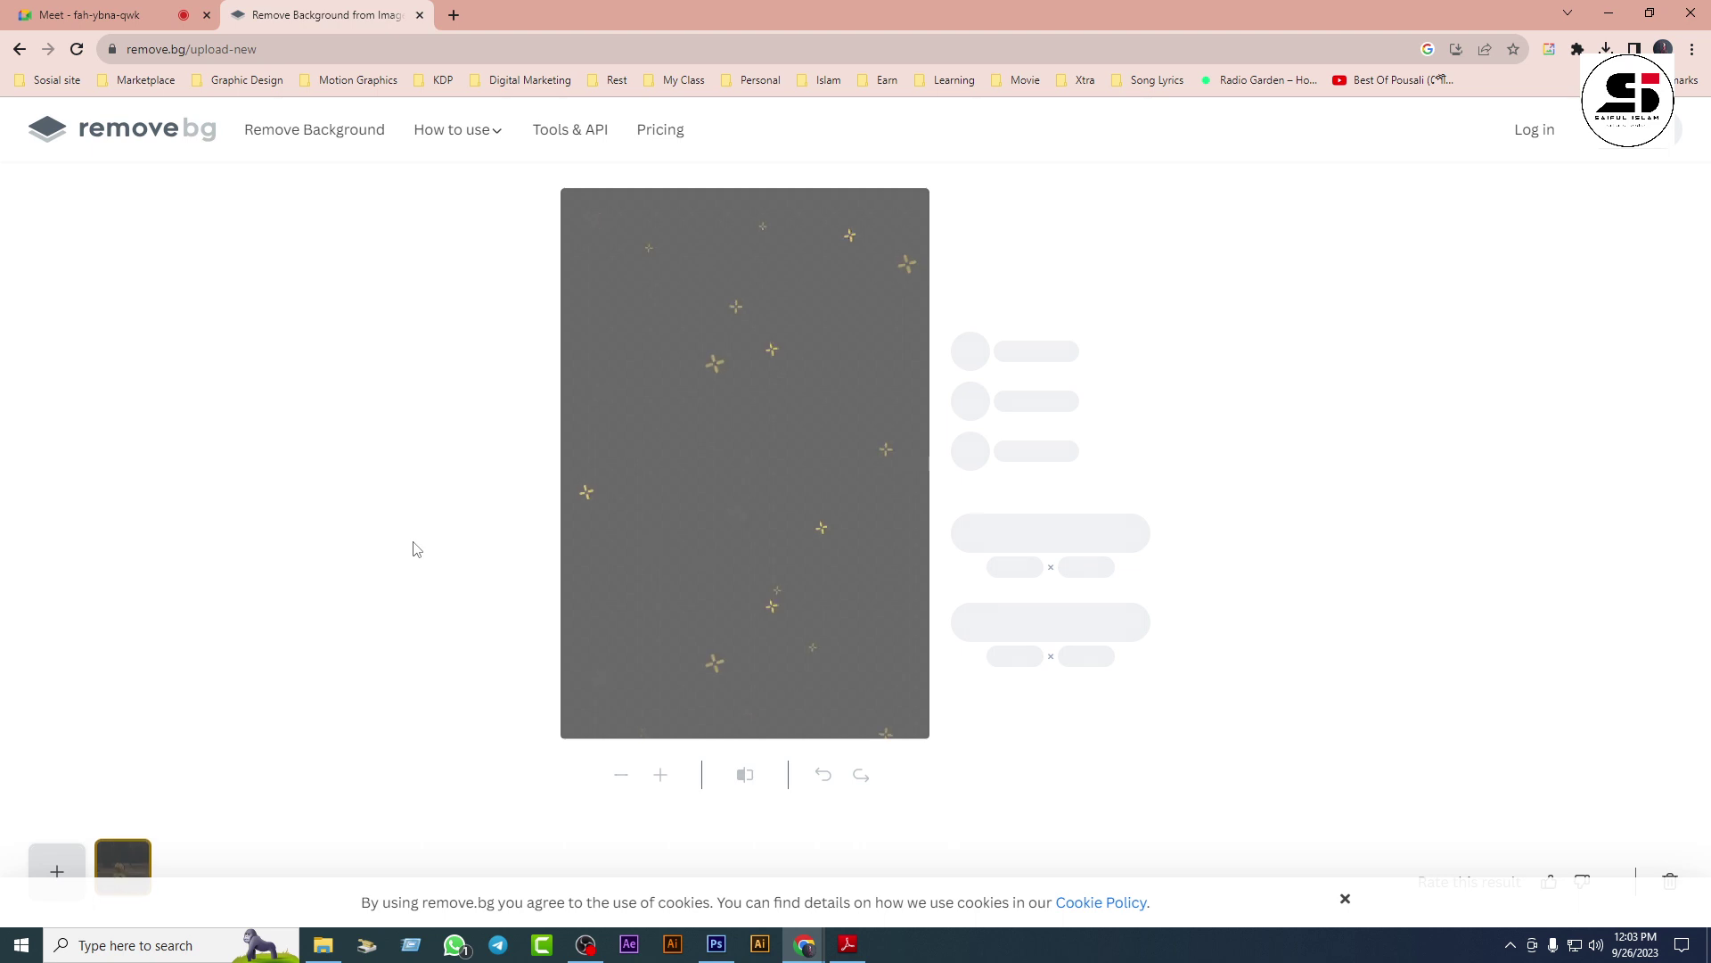
Step: Return to the remove.bg home page, cancel the upload file dialog, and minimize Chrome
click(19, 49)
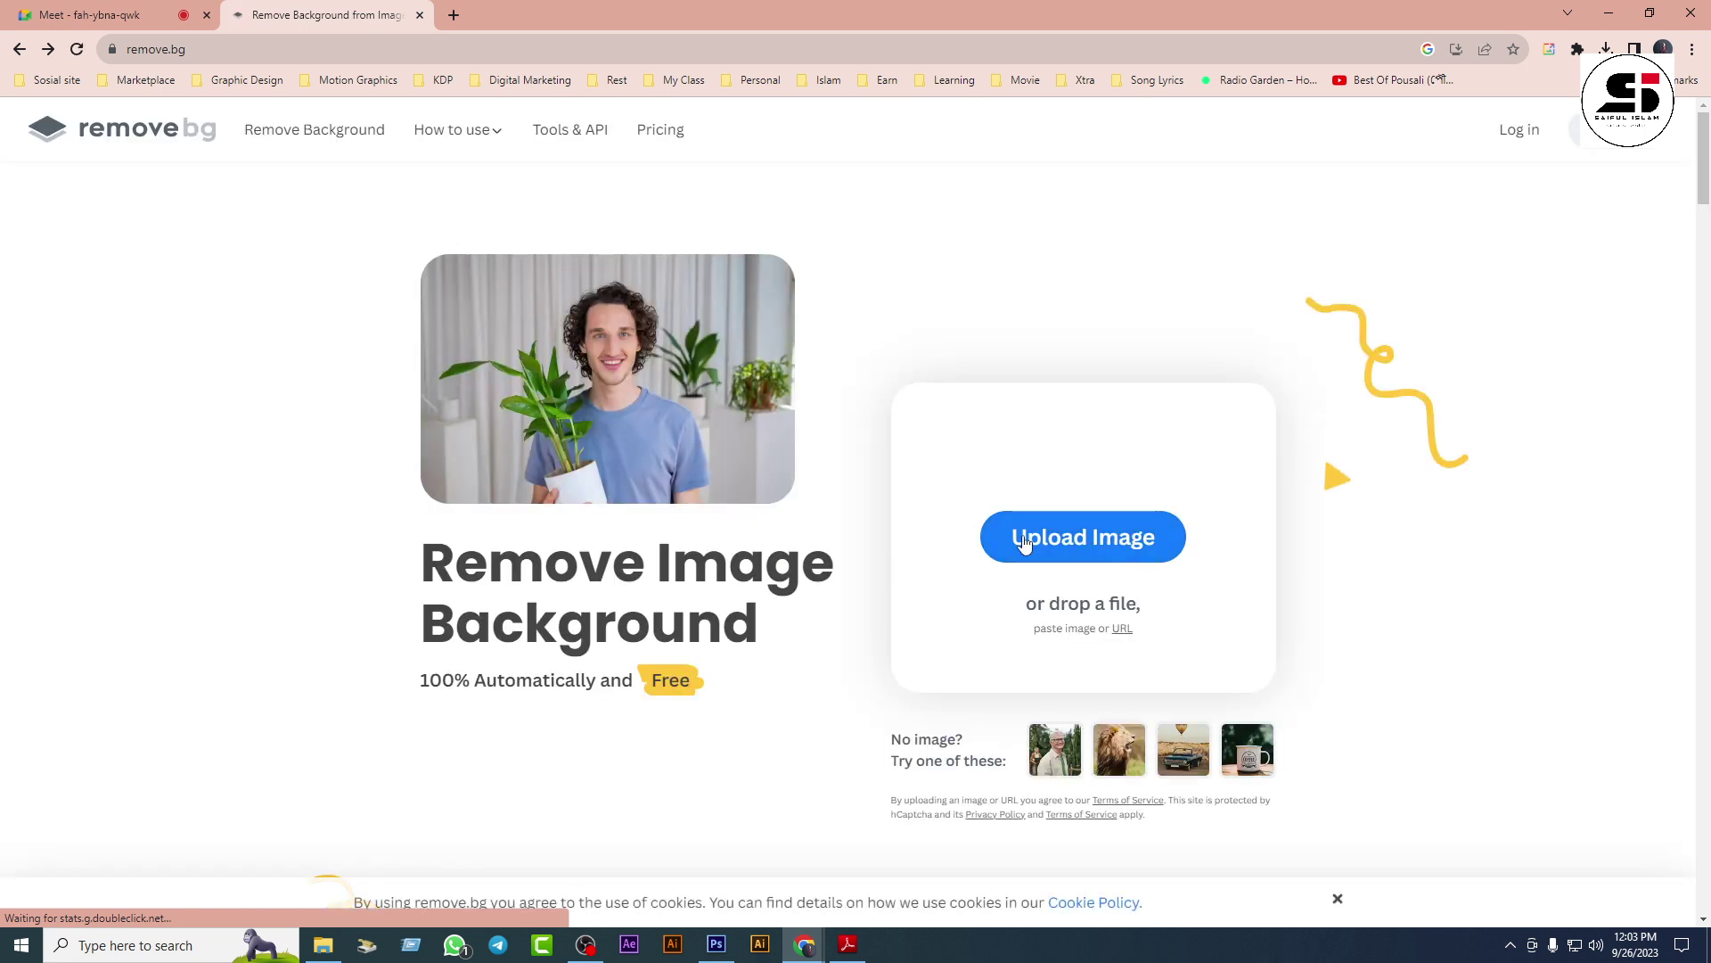
click(1075, 539)
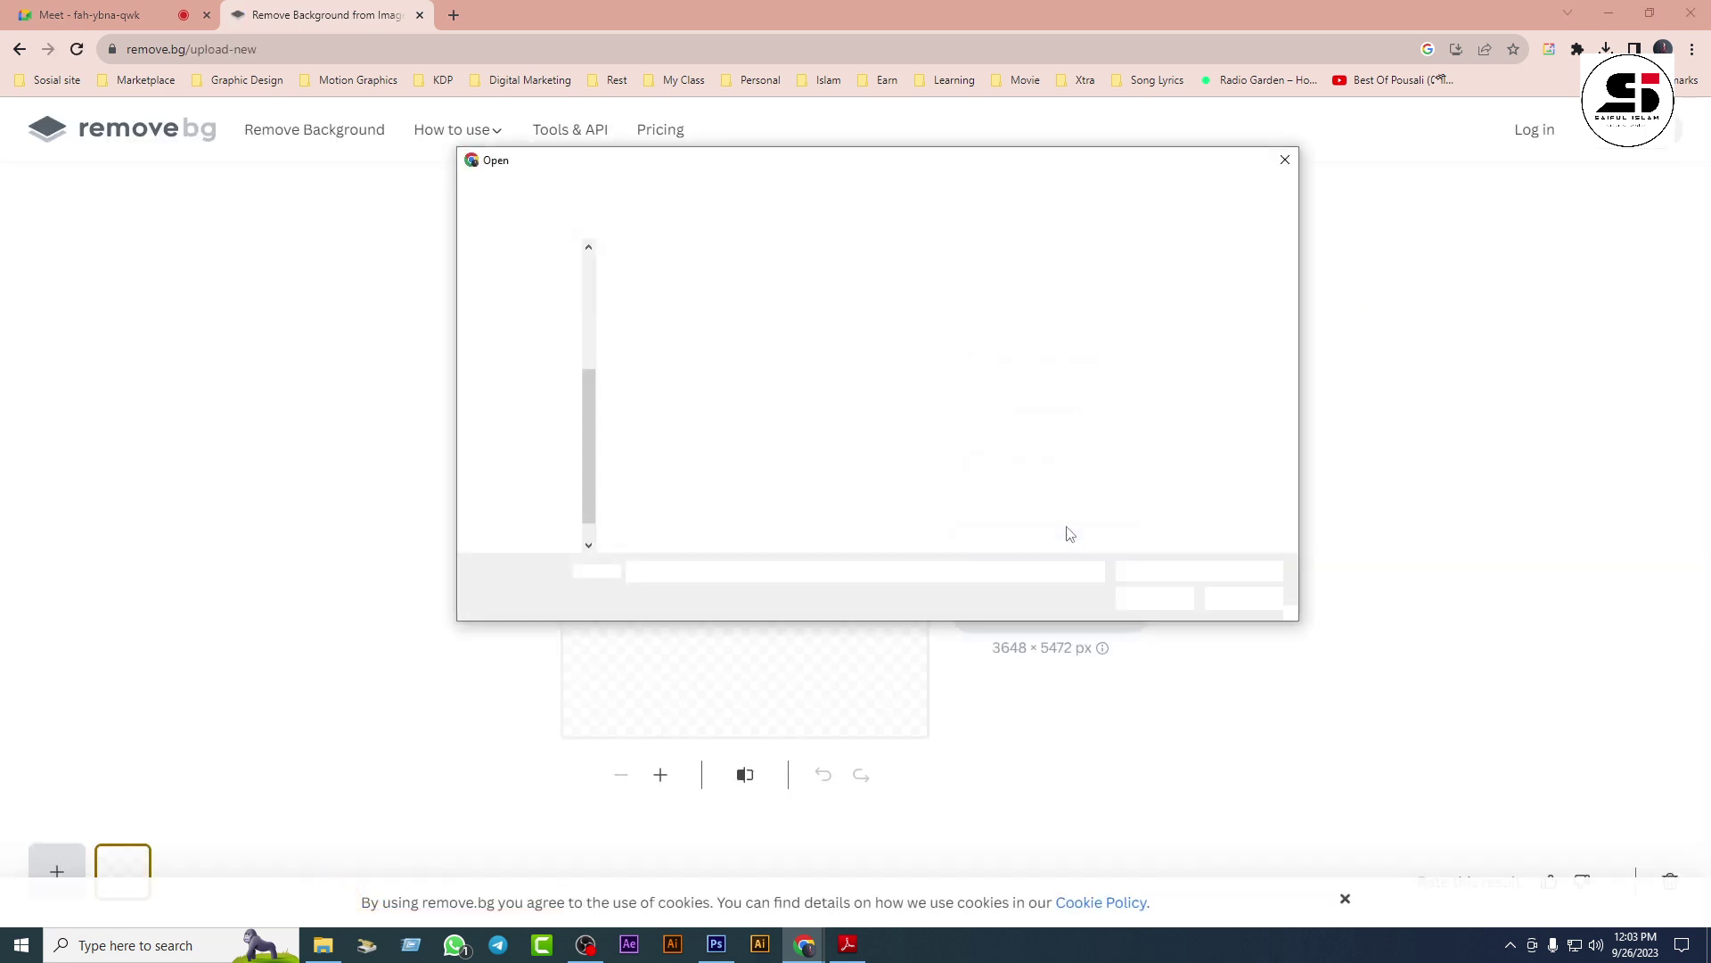
click(533, 470)
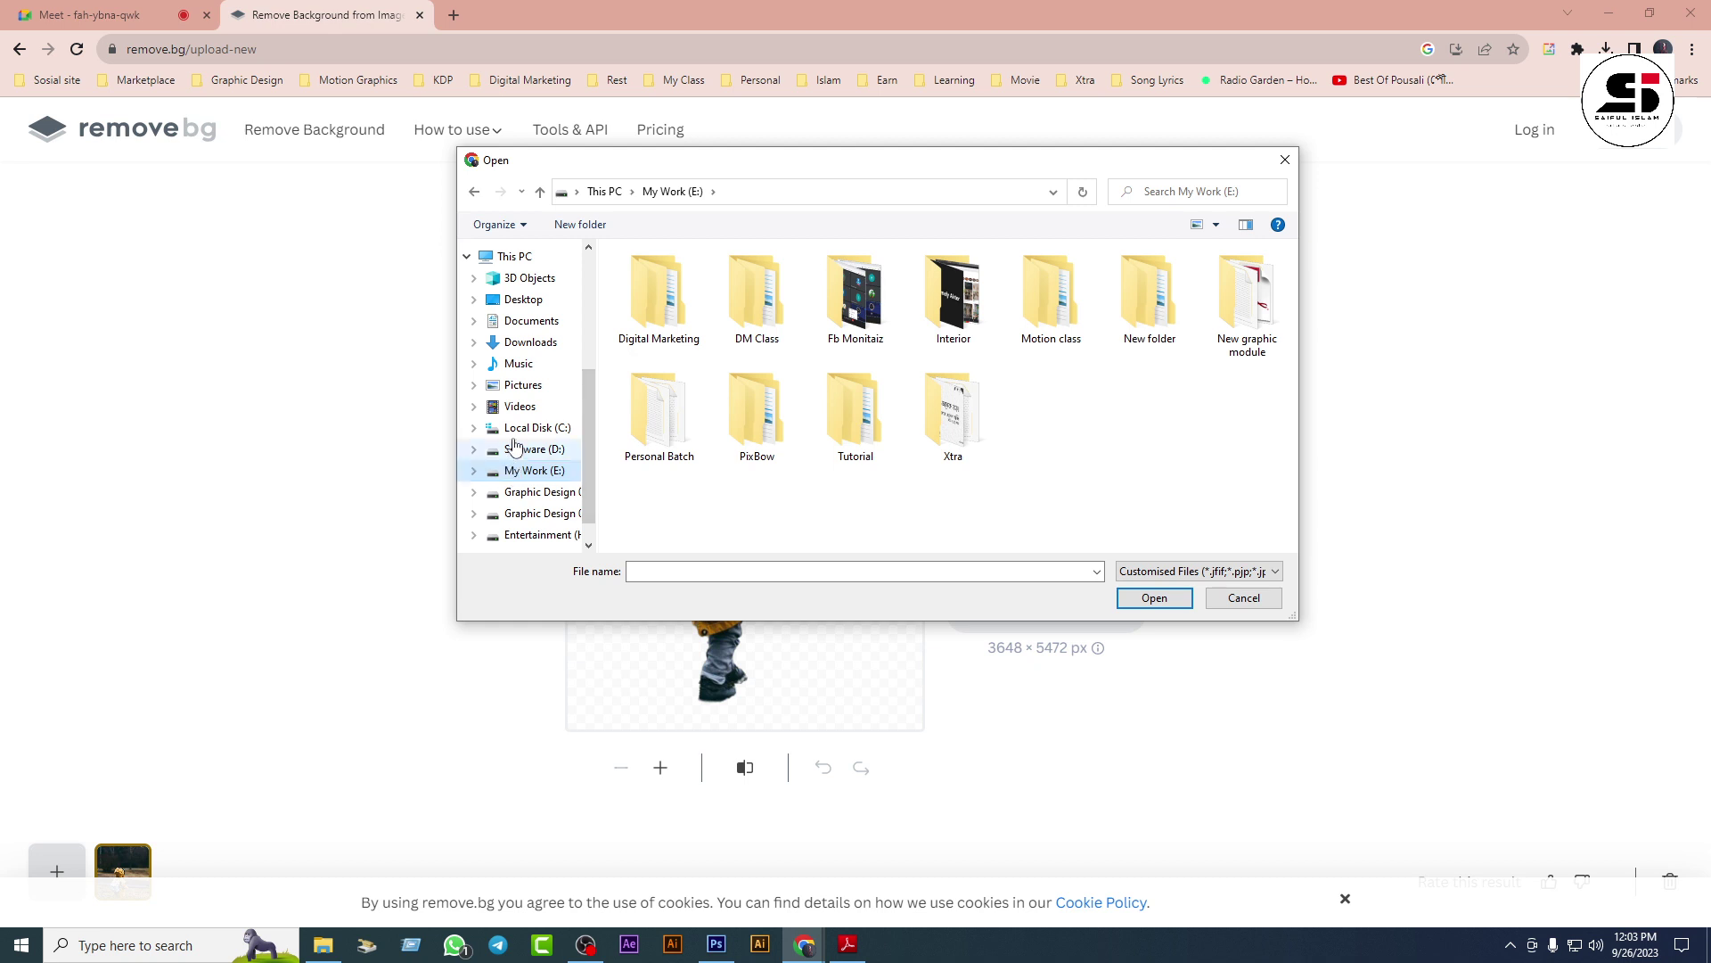
click(1284, 159)
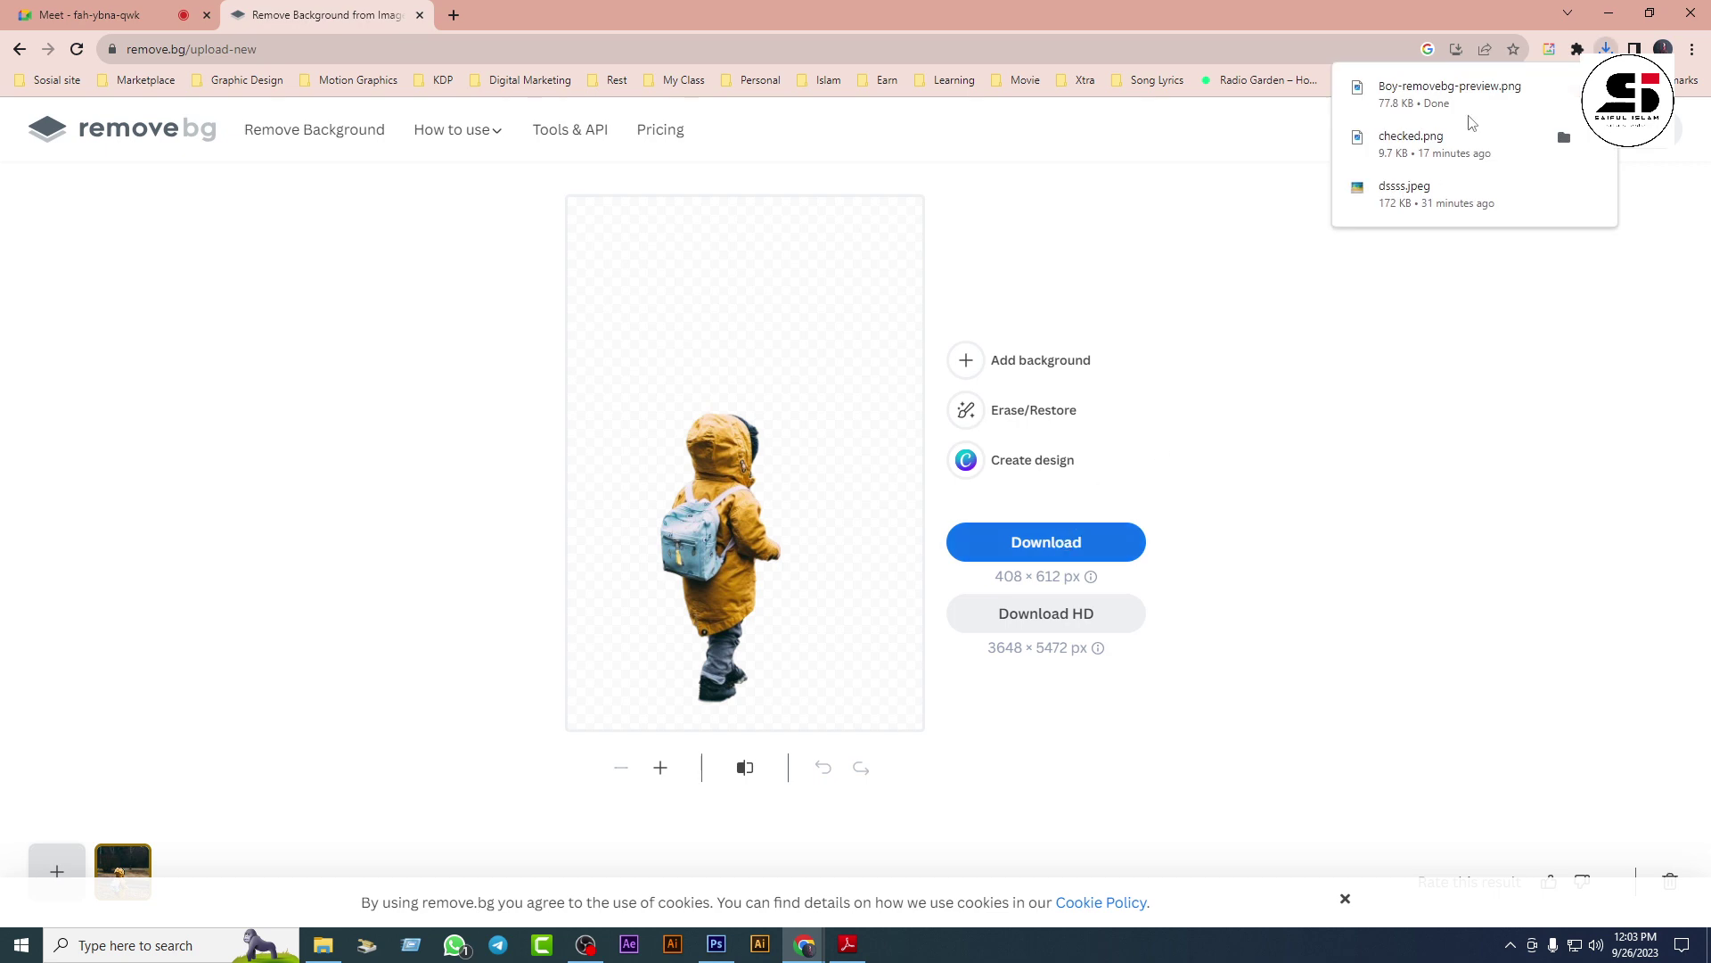
click(1613, 13)
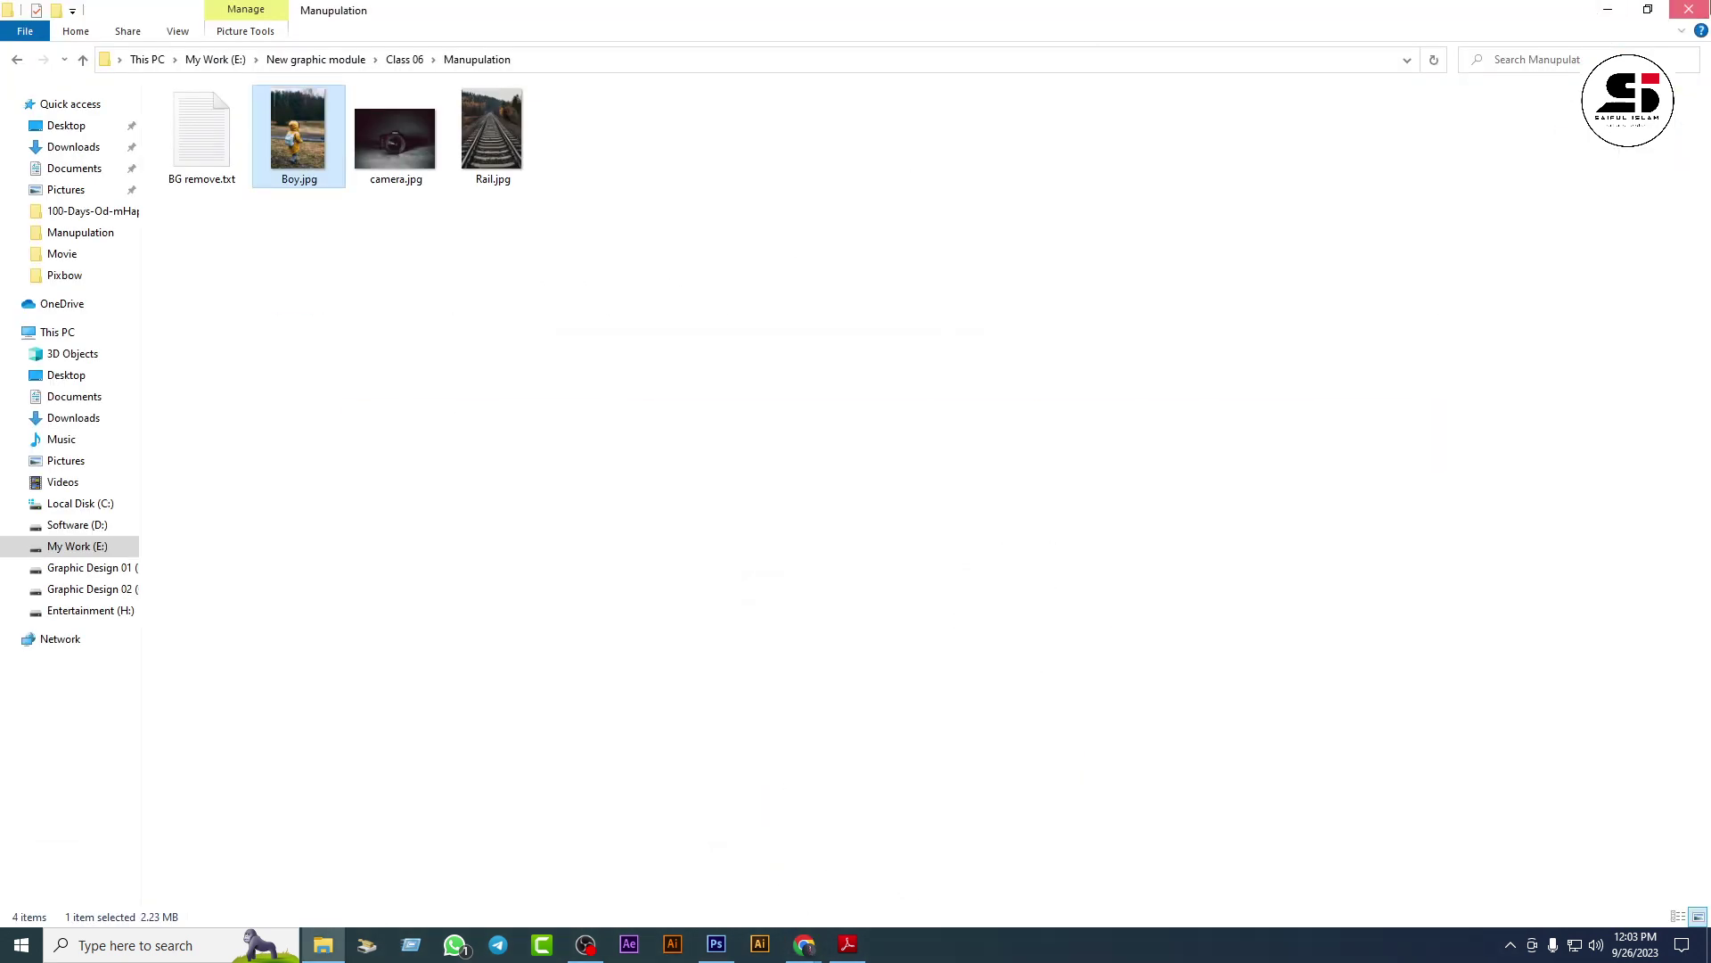
Step: Place Boy-removebg-preview.png from Downloads into the camera.jpg composite
key(super+d)
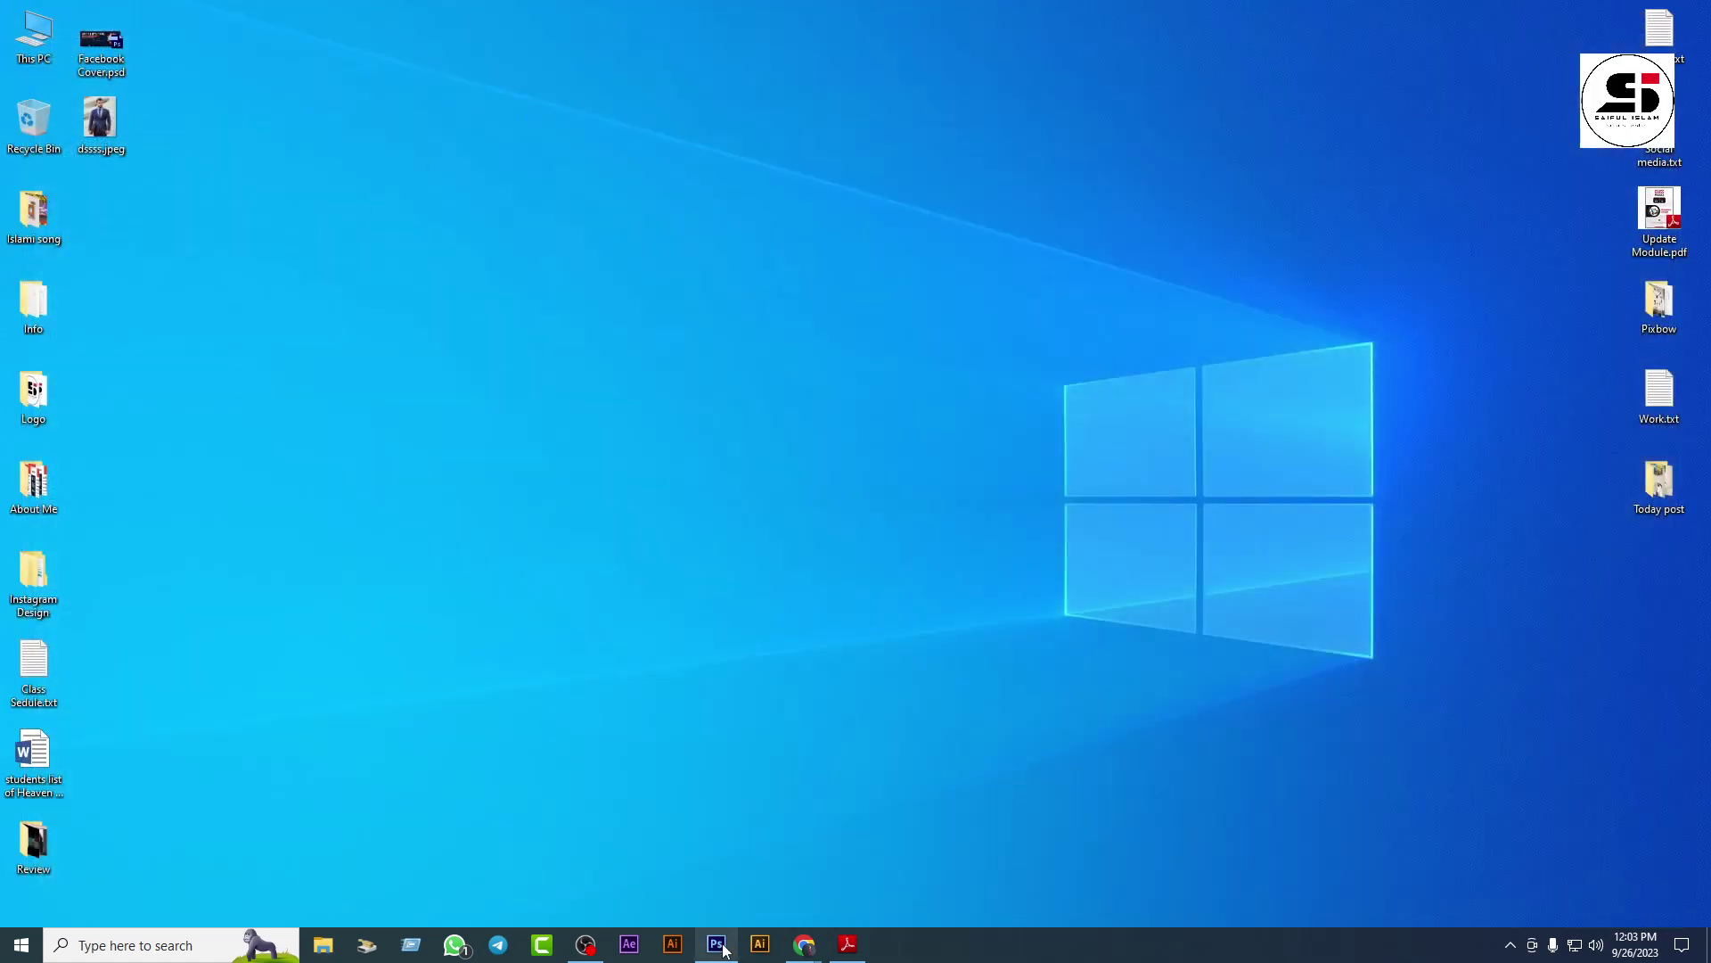
click(724, 950)
click(47, 15)
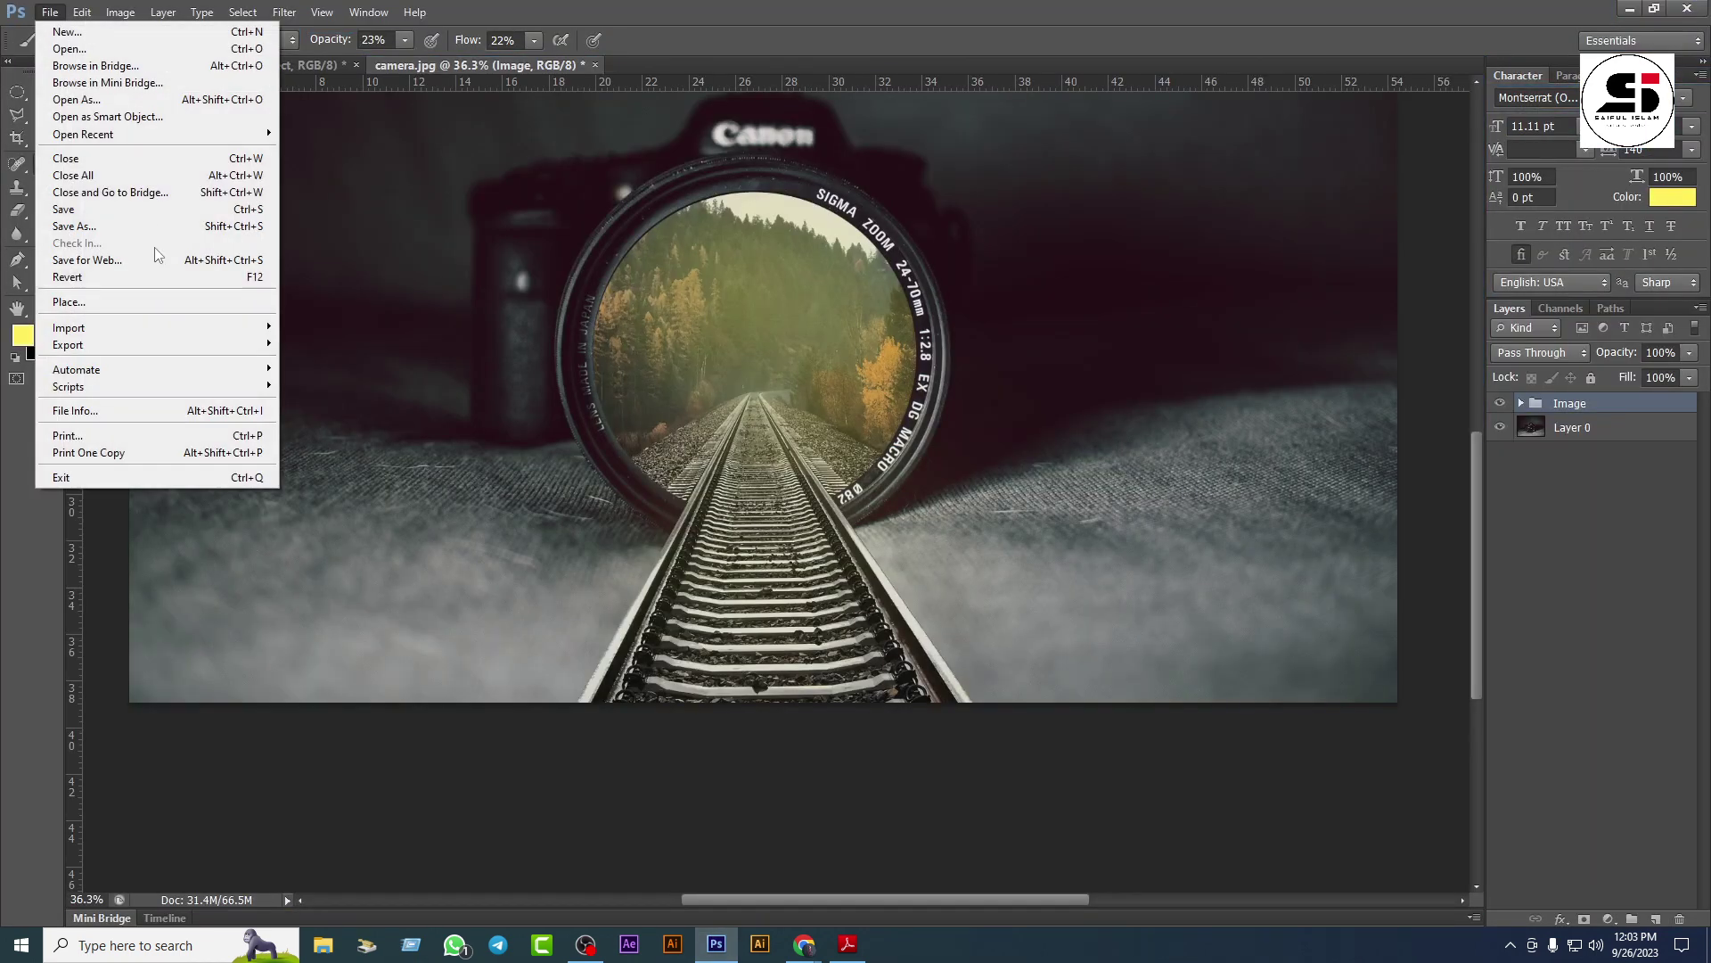
click(145, 300)
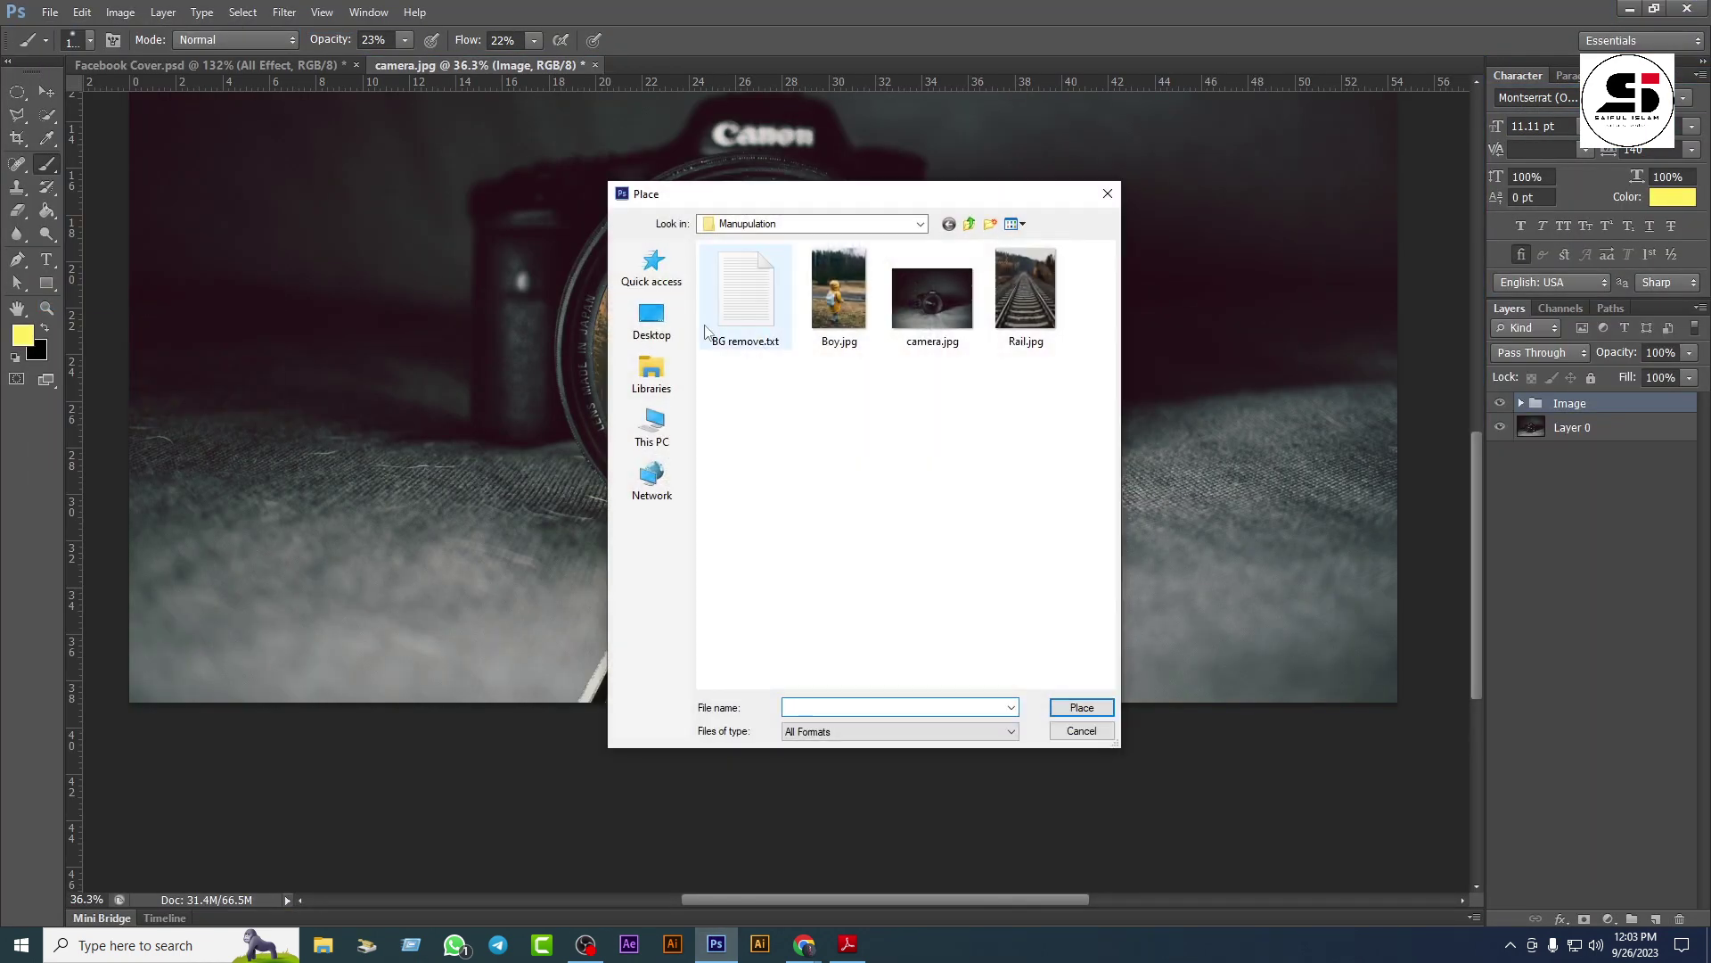
click(651, 319)
click(815, 223)
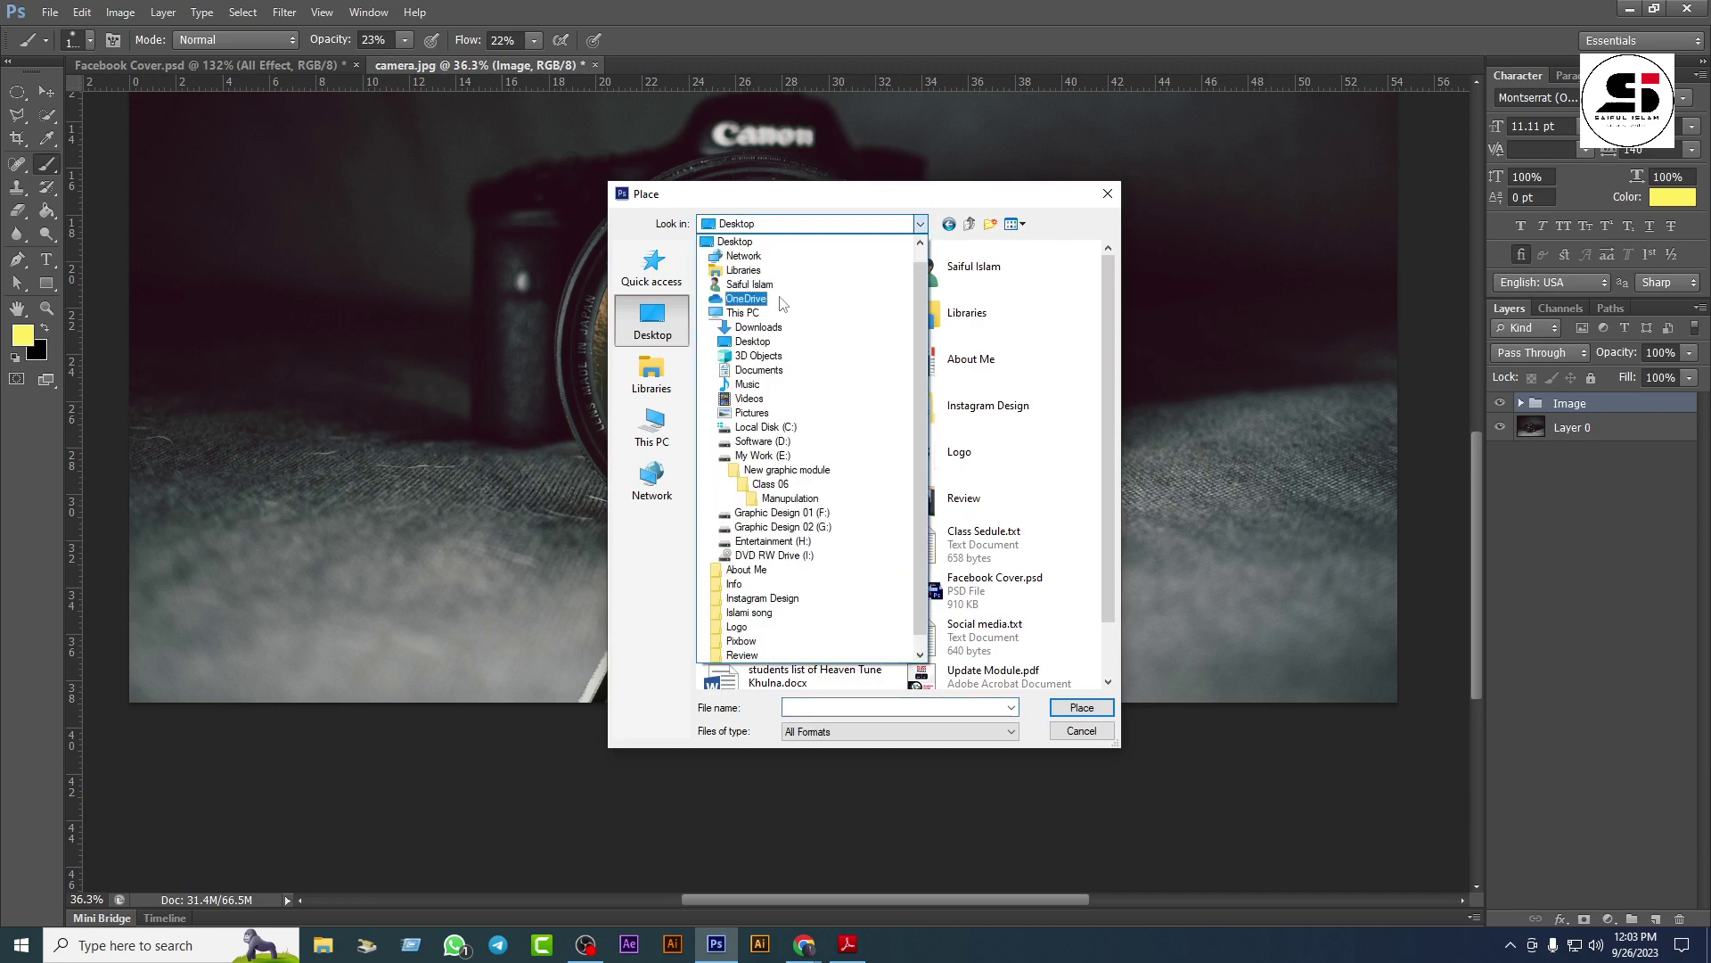
click(759, 327)
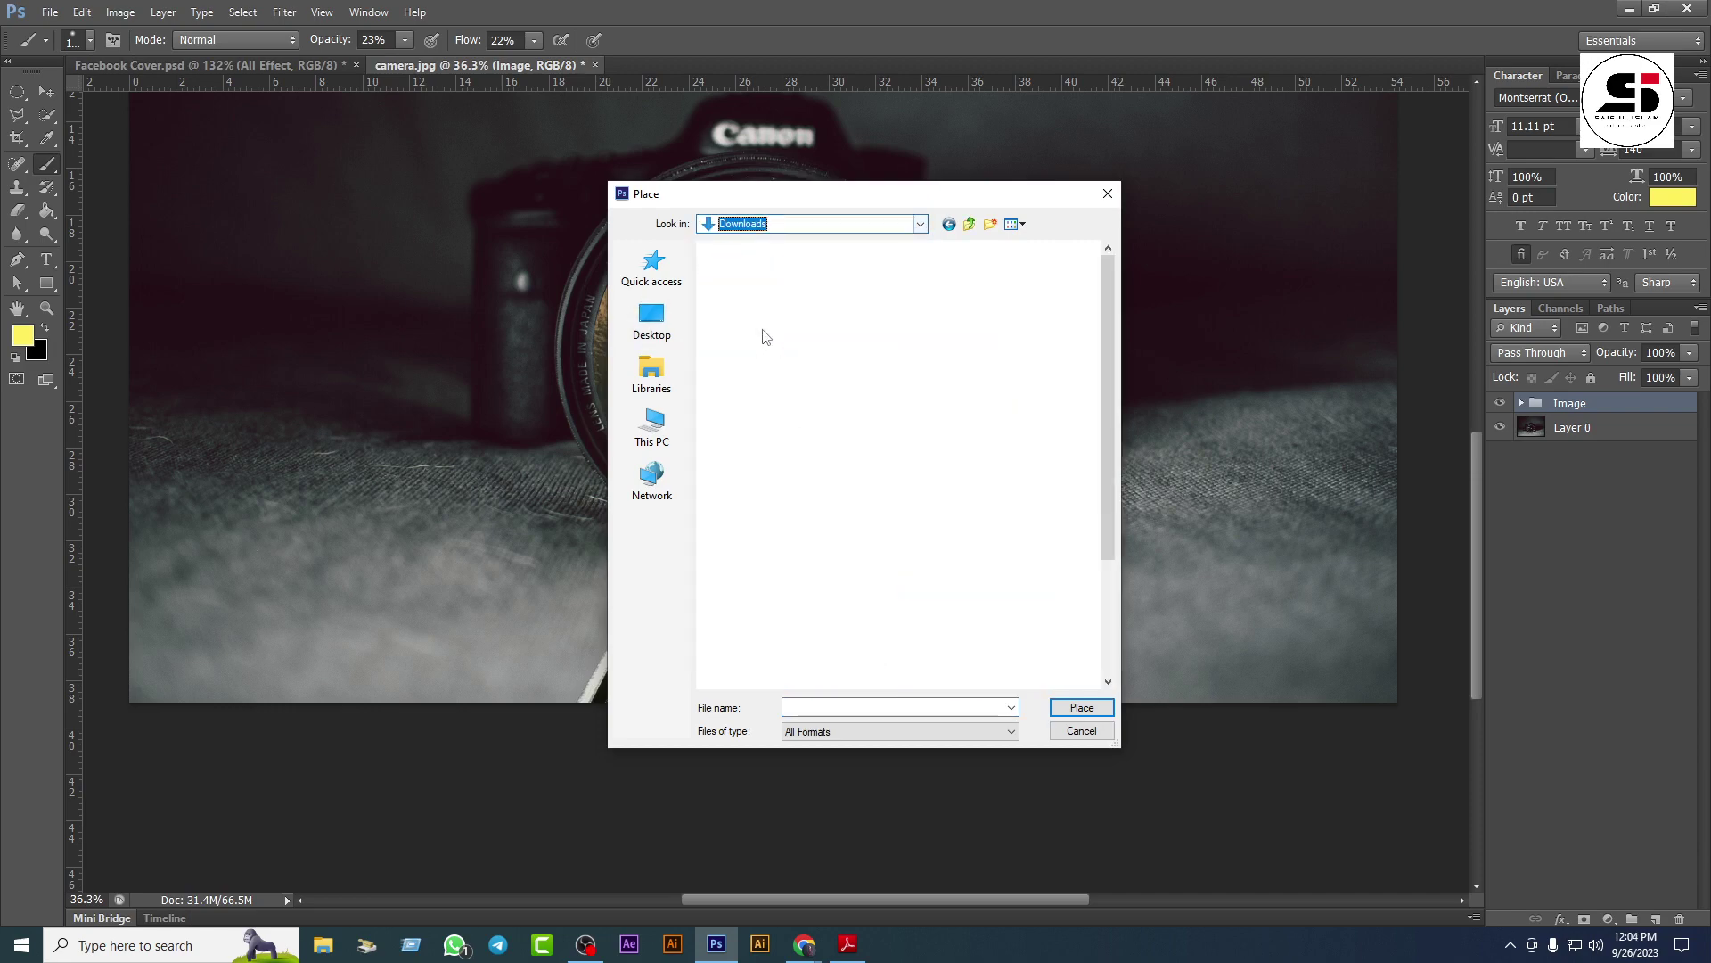
click(745, 317)
click(1078, 708)
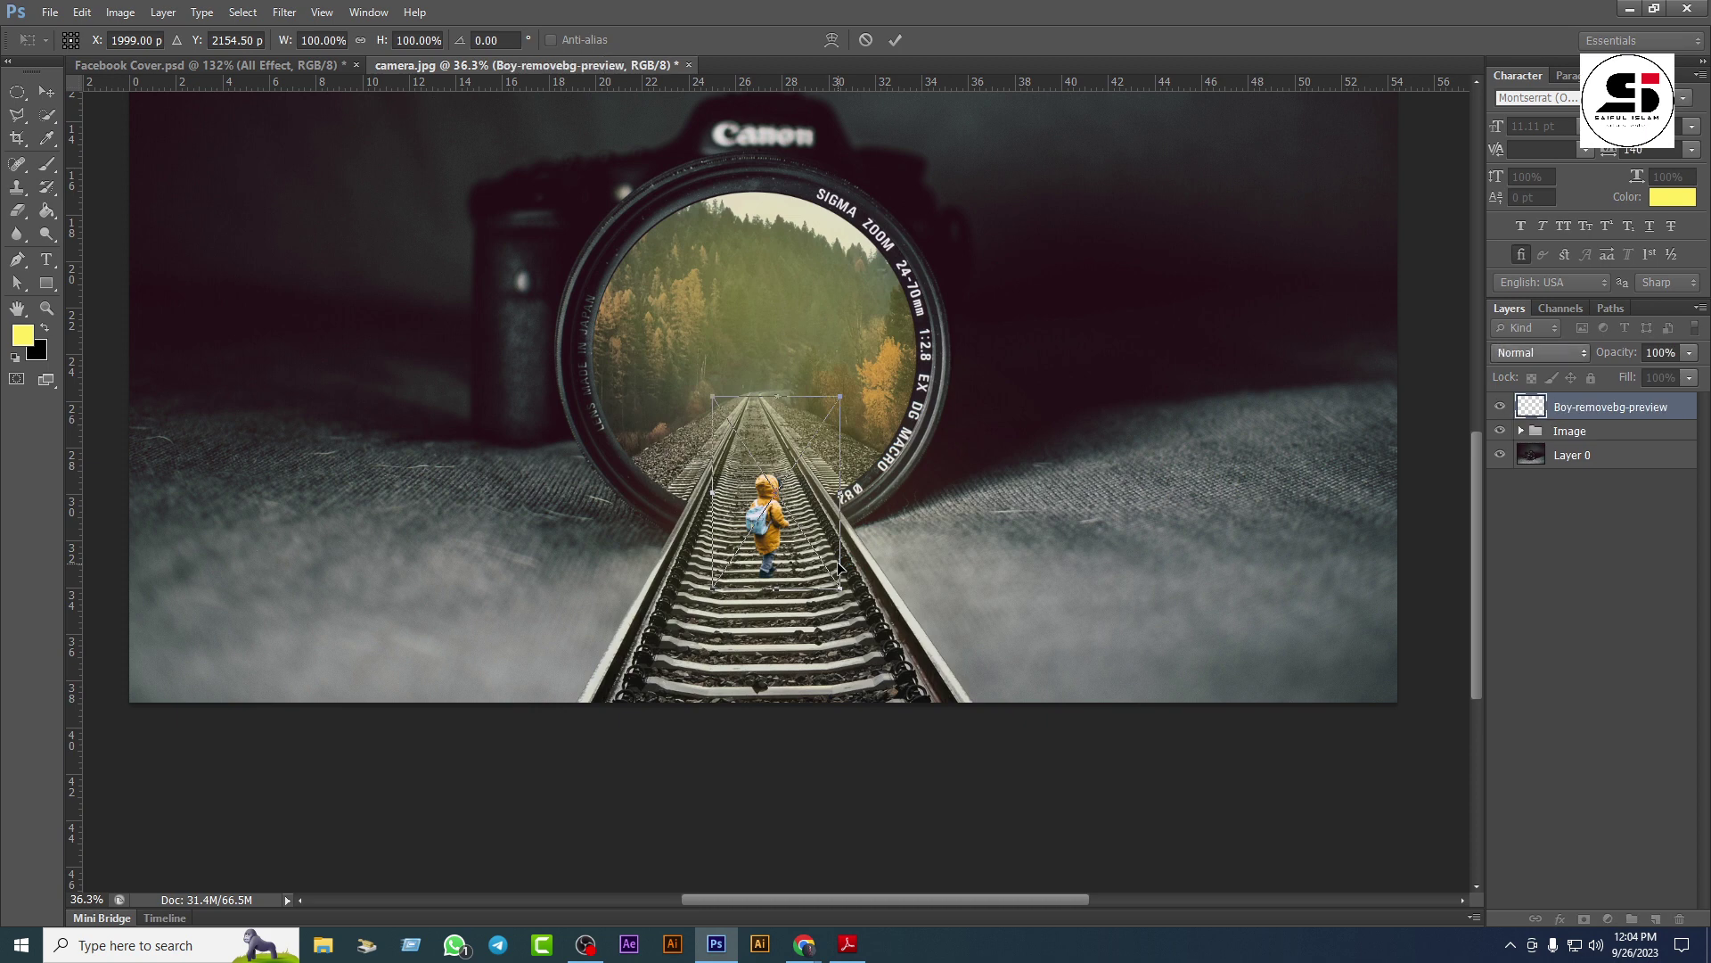
Step: Commit the placed boy and drag him up the railway track toward the lens
key(b)
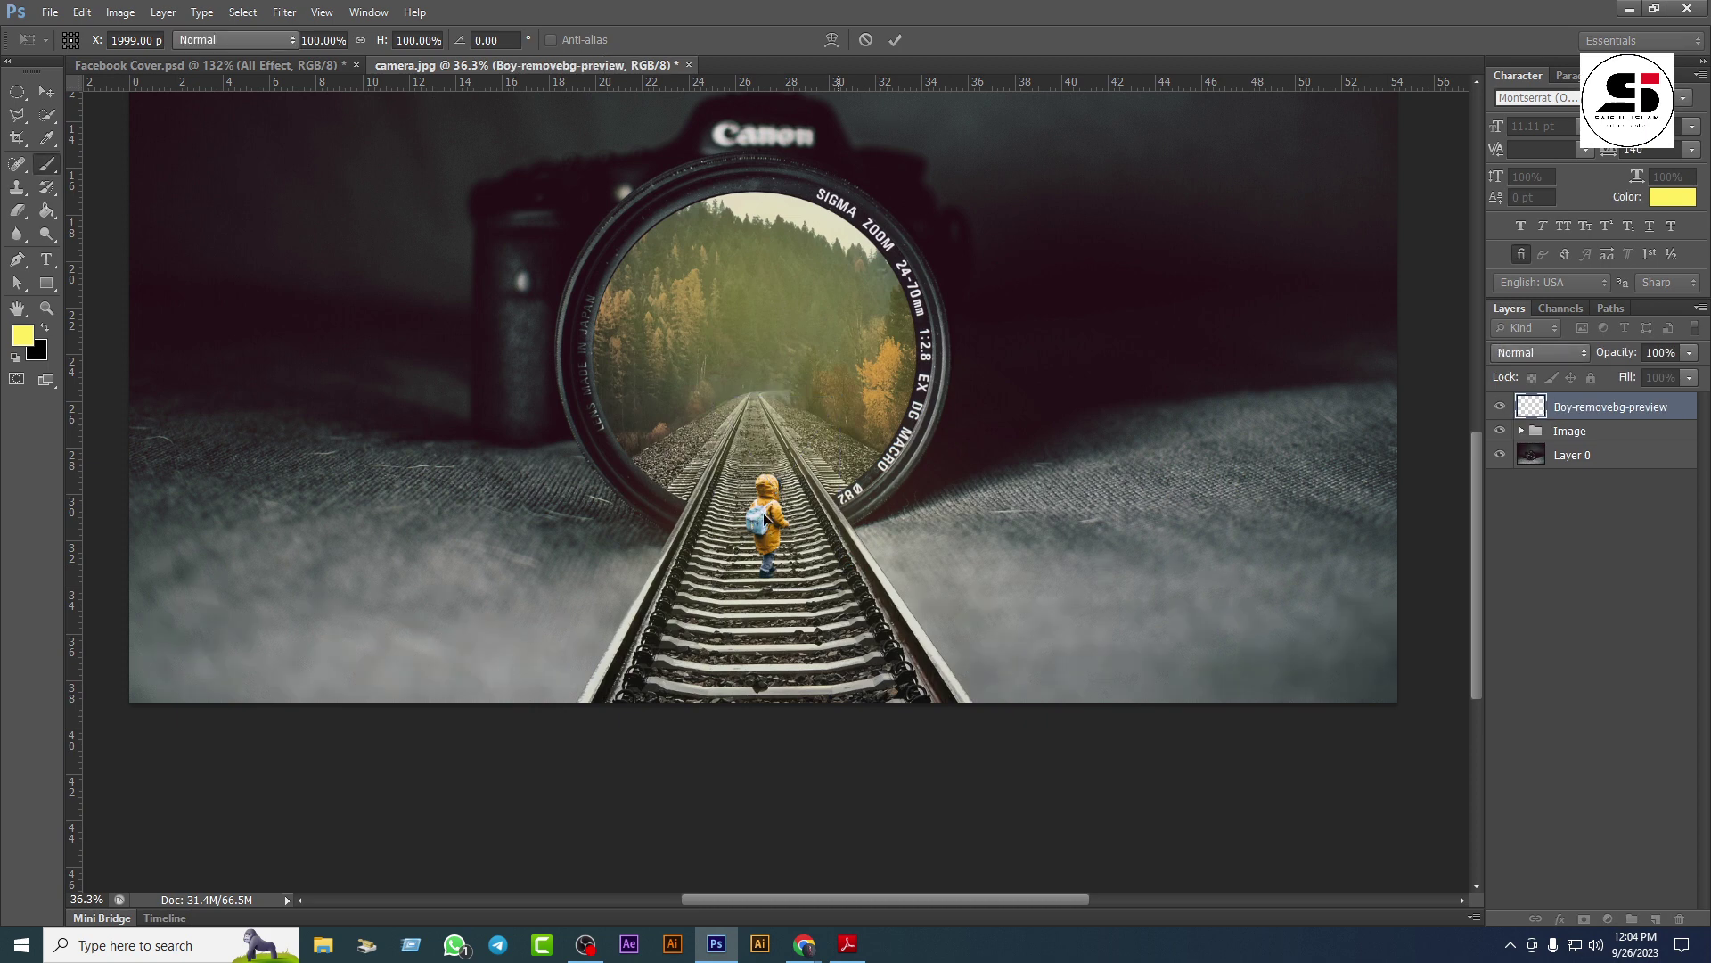
click(749, 465)
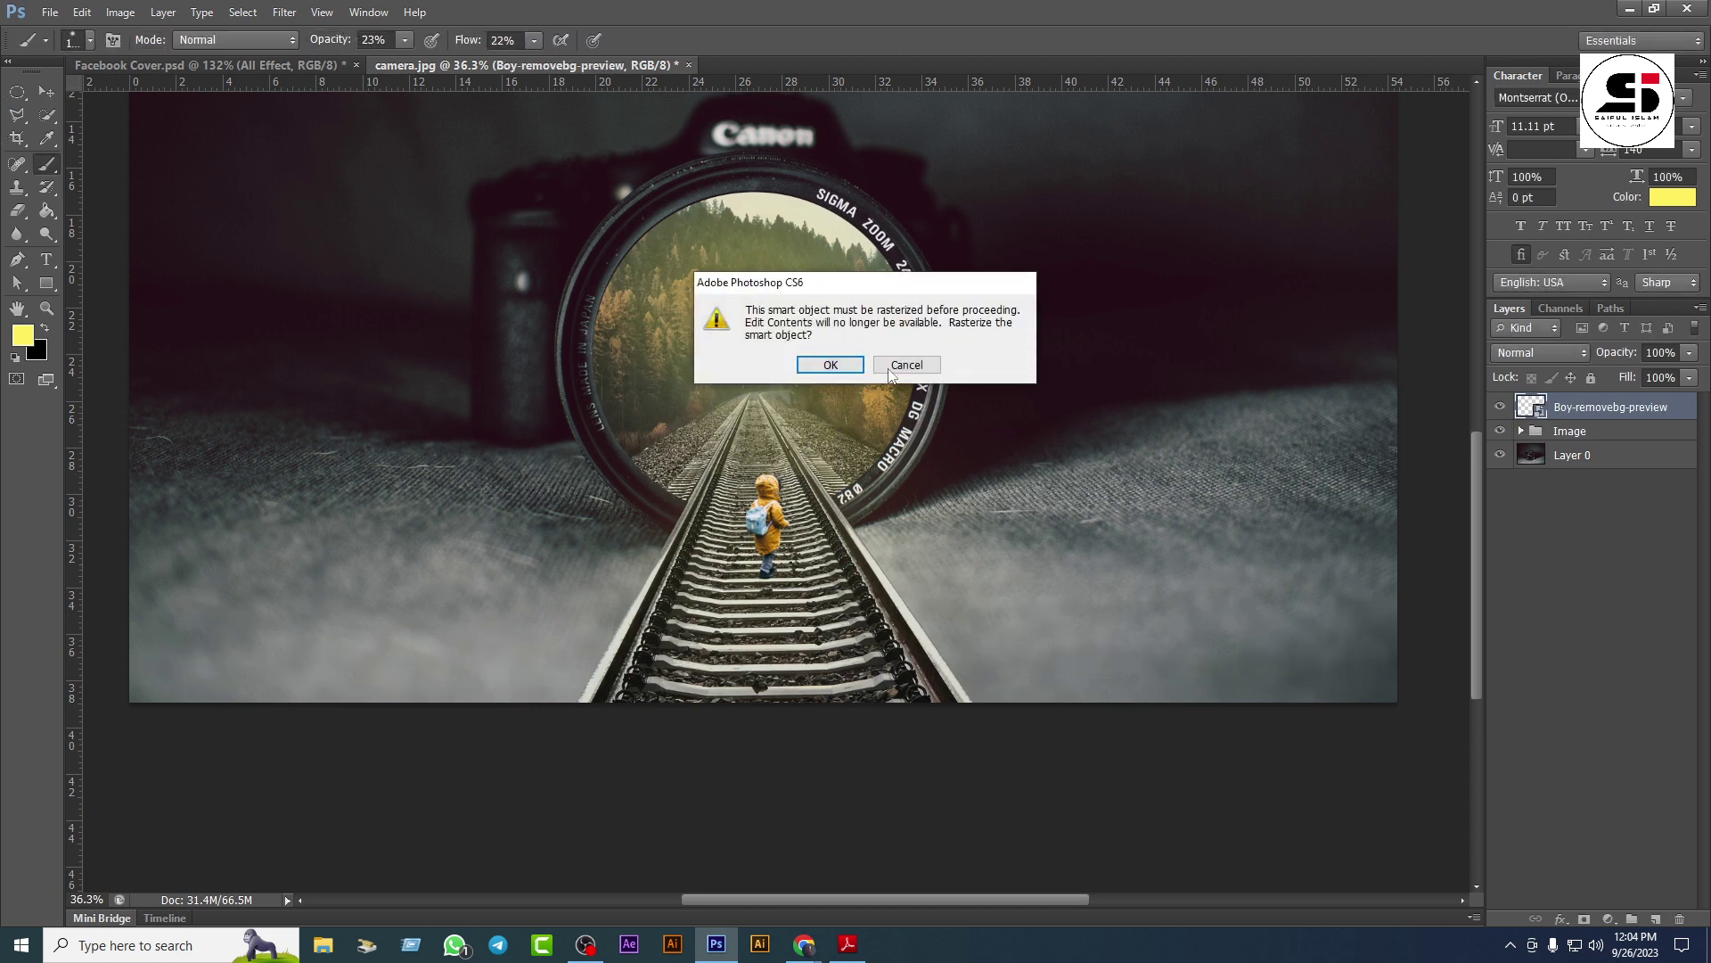
click(904, 367)
click(839, 355)
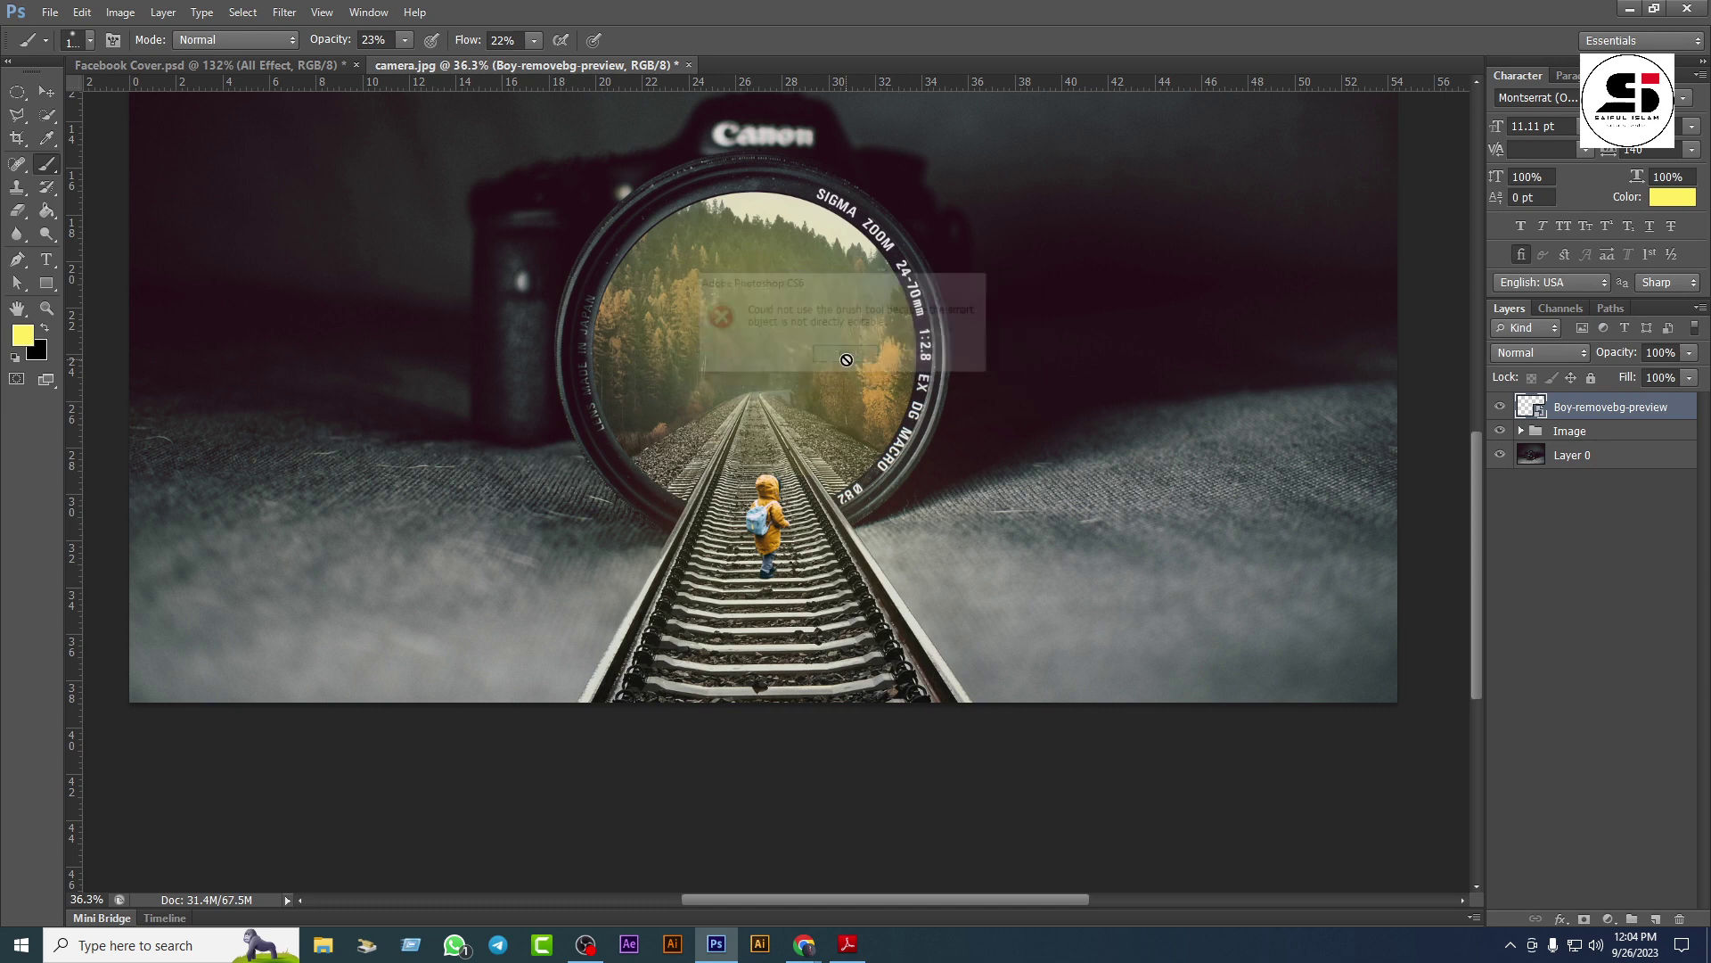
click(49, 92)
drag(775, 545, 747, 456)
scroll(805, 502, up, 2)
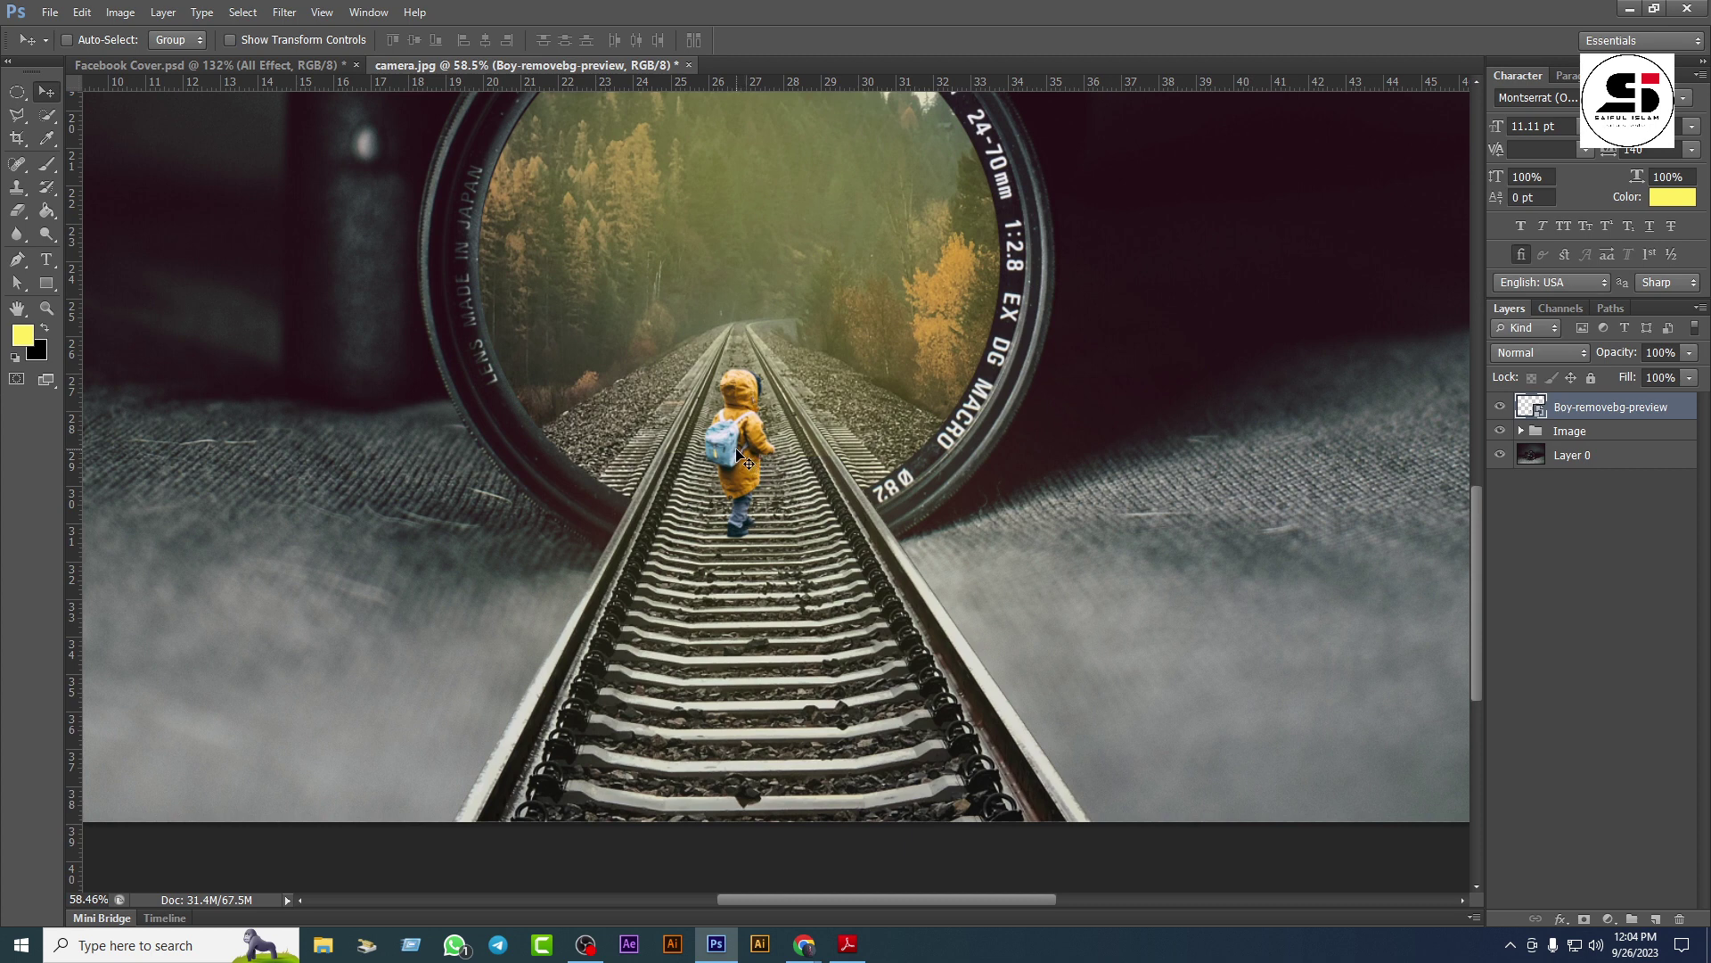
Step: Duplicate the boy layer, flip the copy vertically and drag it below his feet
key(ctrl+j)
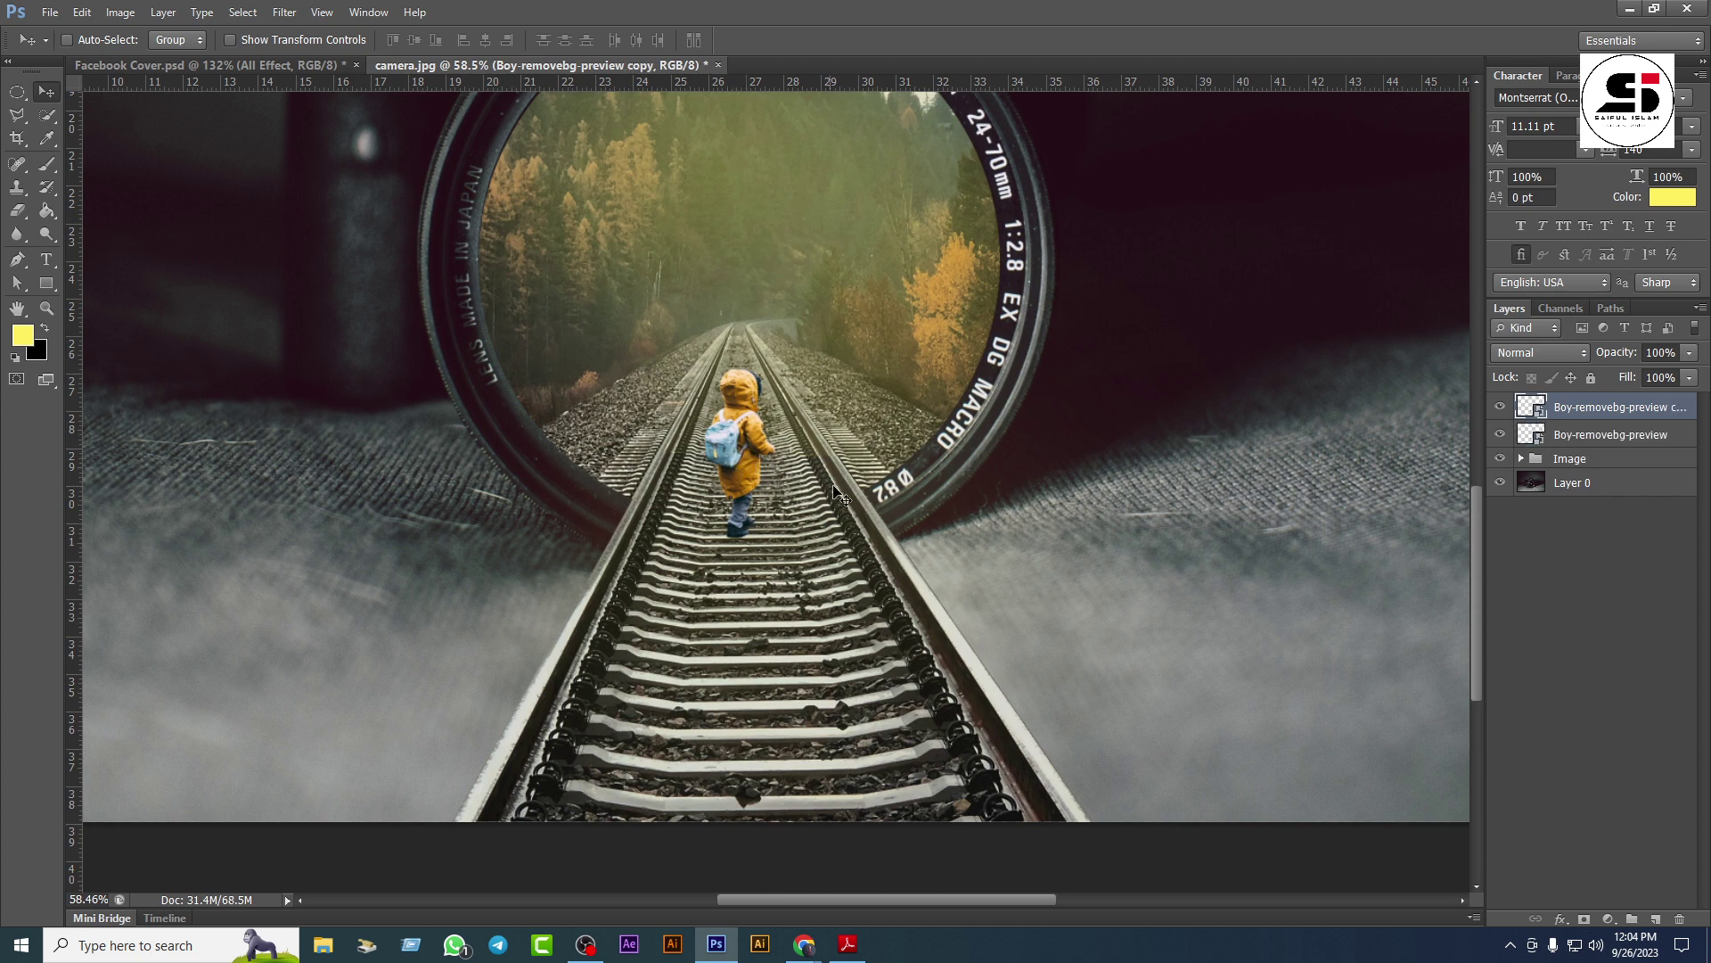
key(ctrl+t)
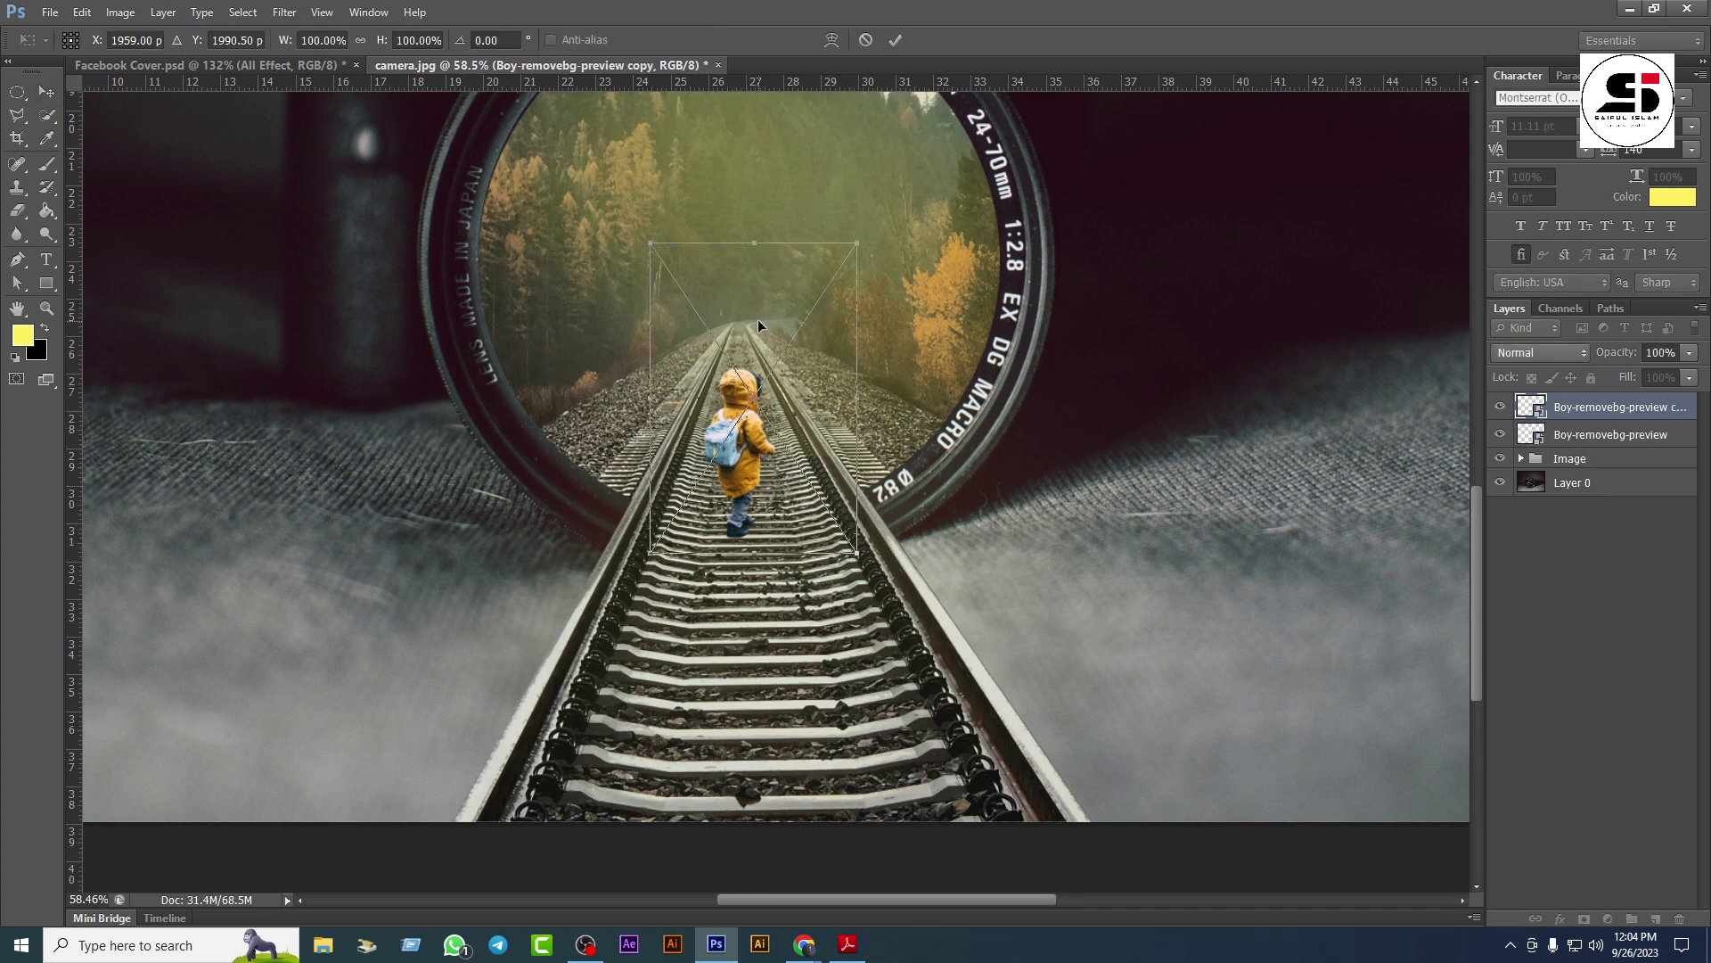
right_click(757, 321)
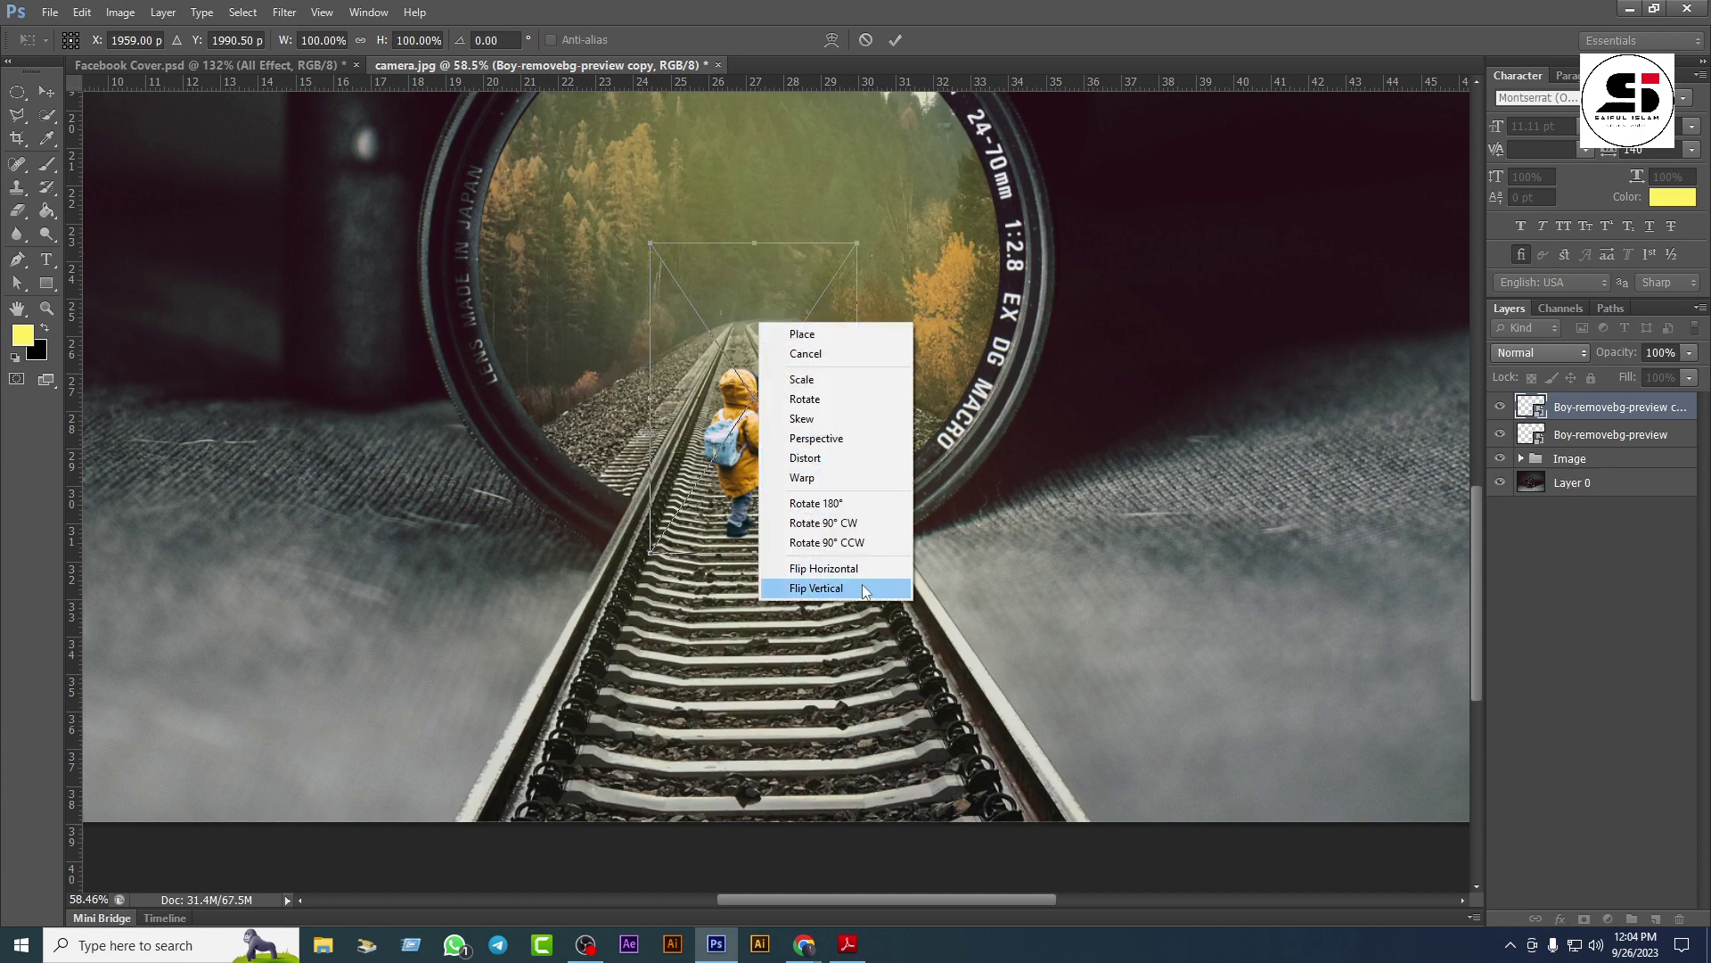
click(829, 594)
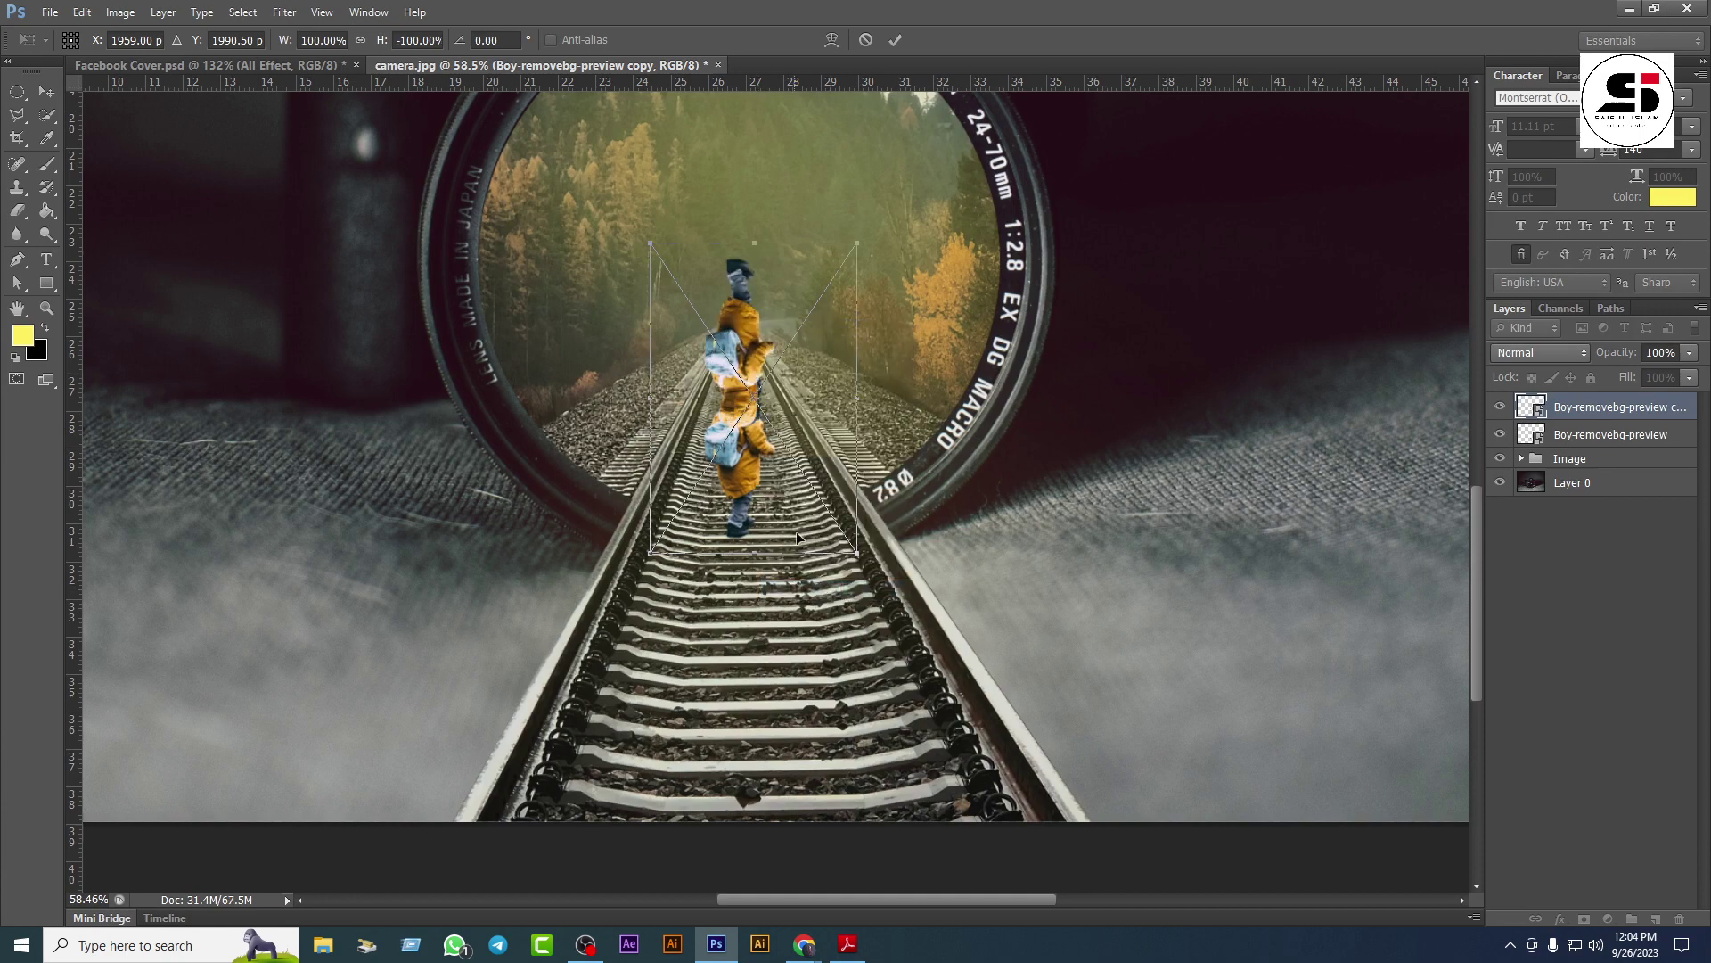
drag(756, 313, 752, 599)
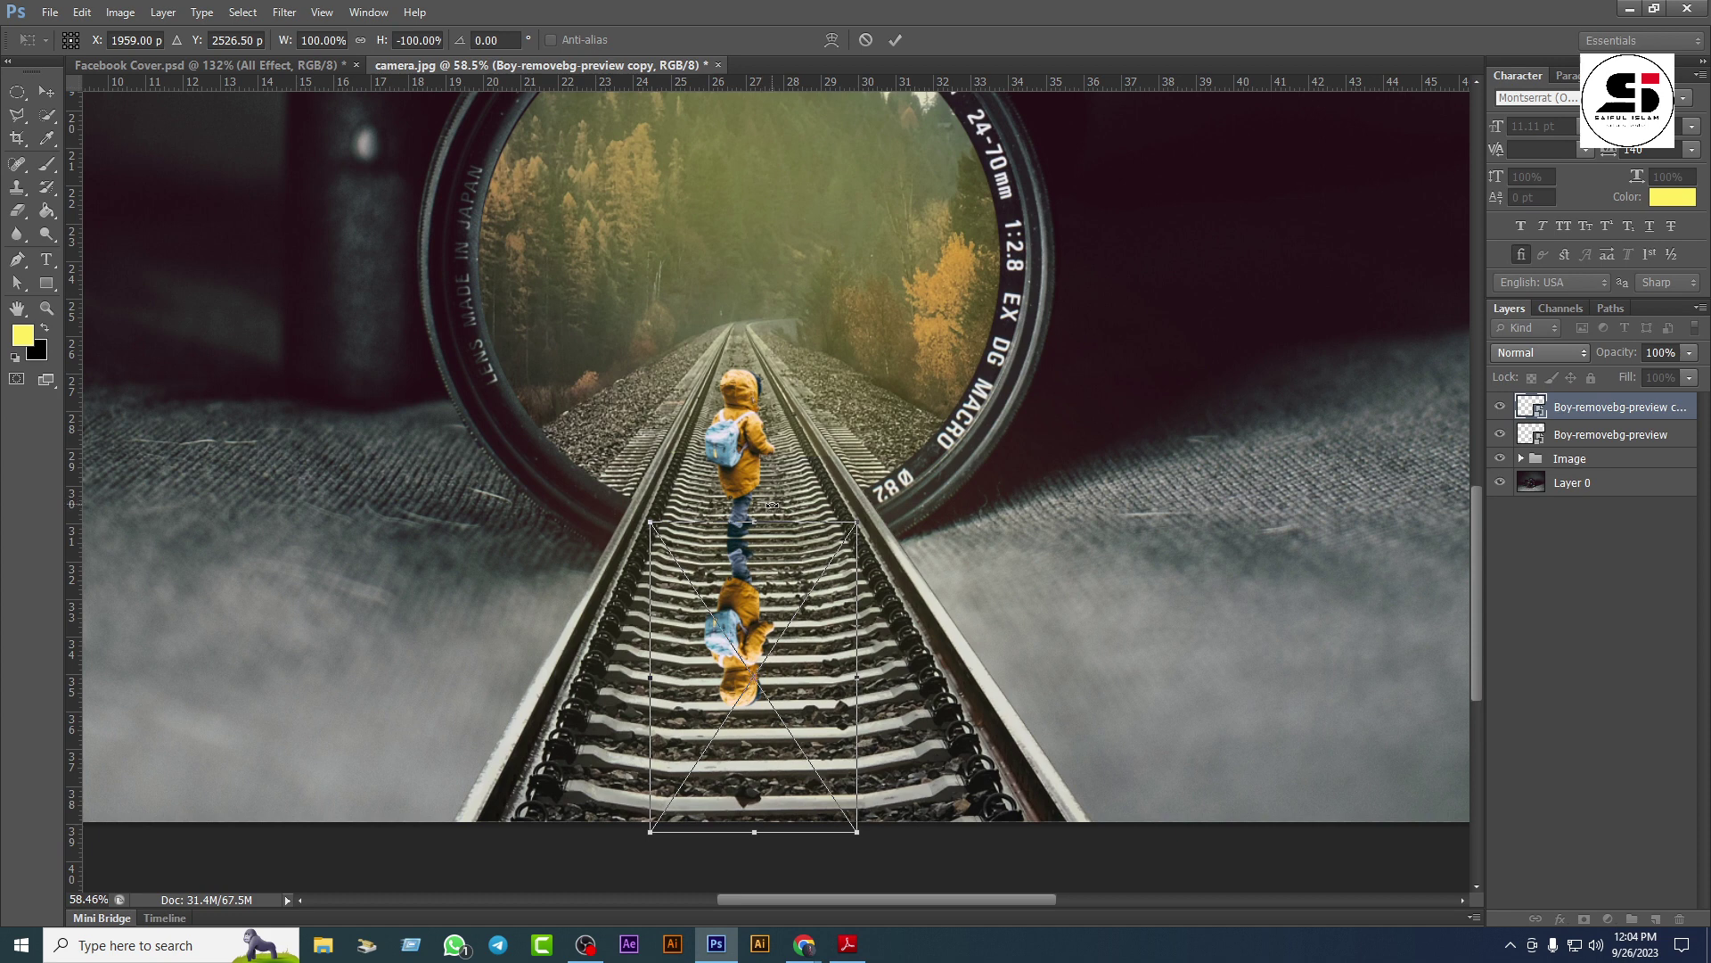
Step: Distort the flipped copy, pulling its bottom corners down and lengthening it down the track
right_click(743, 612)
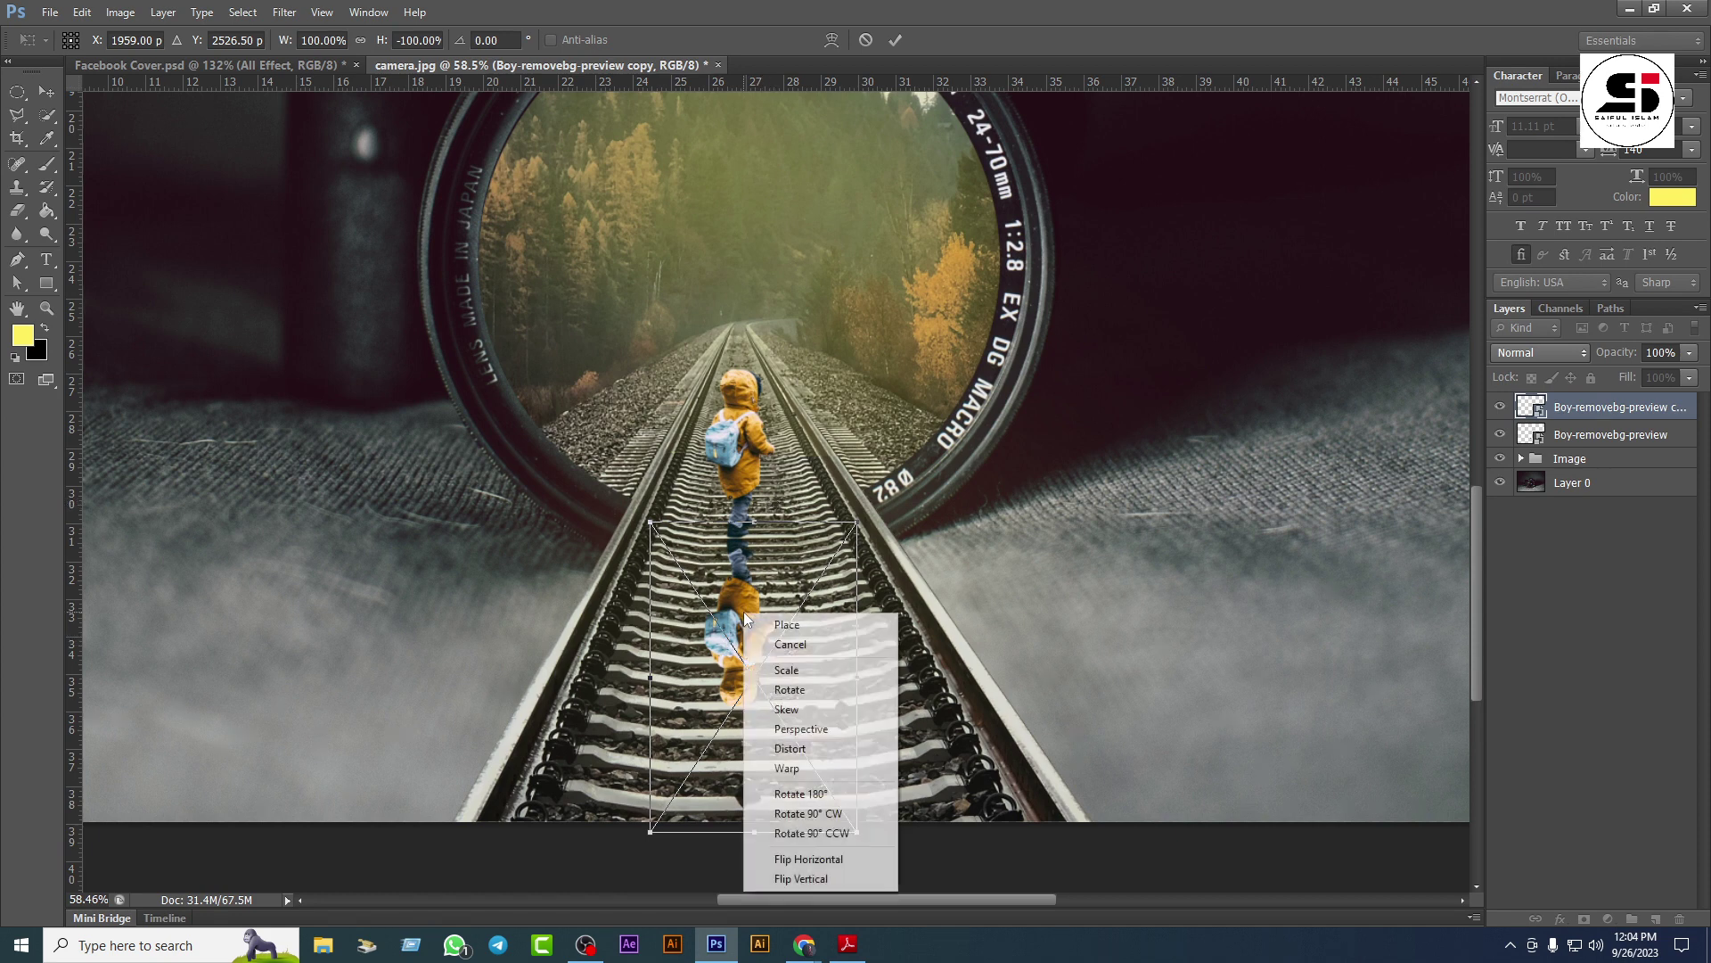
click(812, 749)
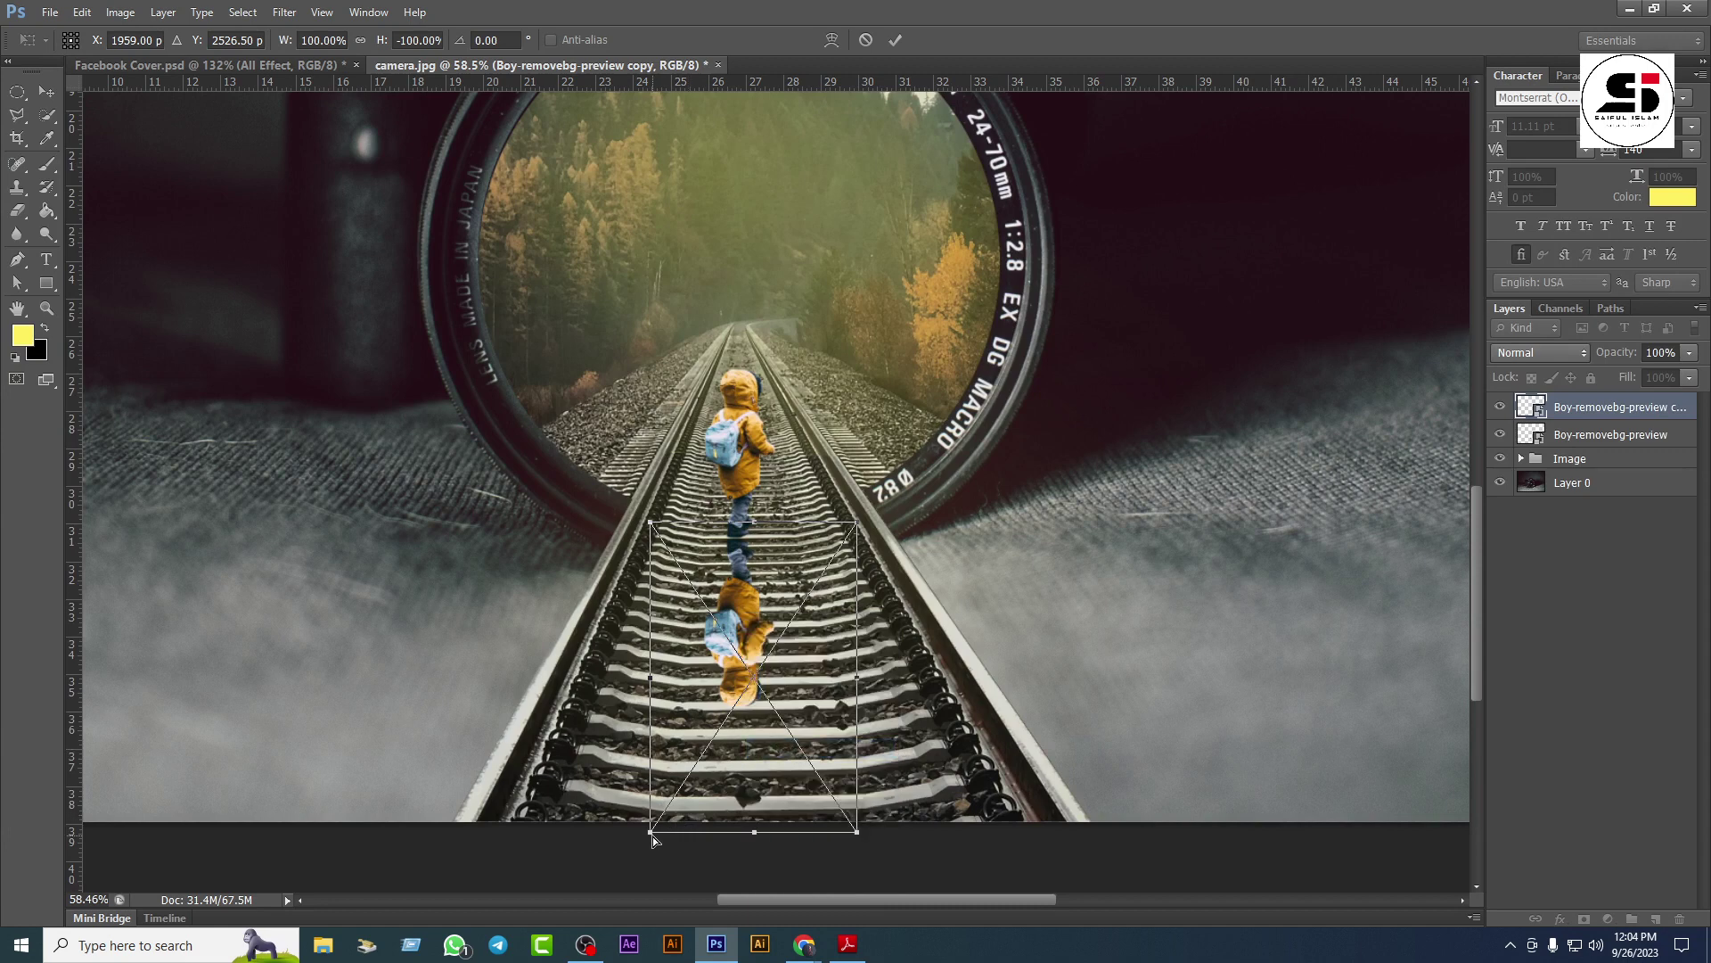
drag(653, 838, 601, 922)
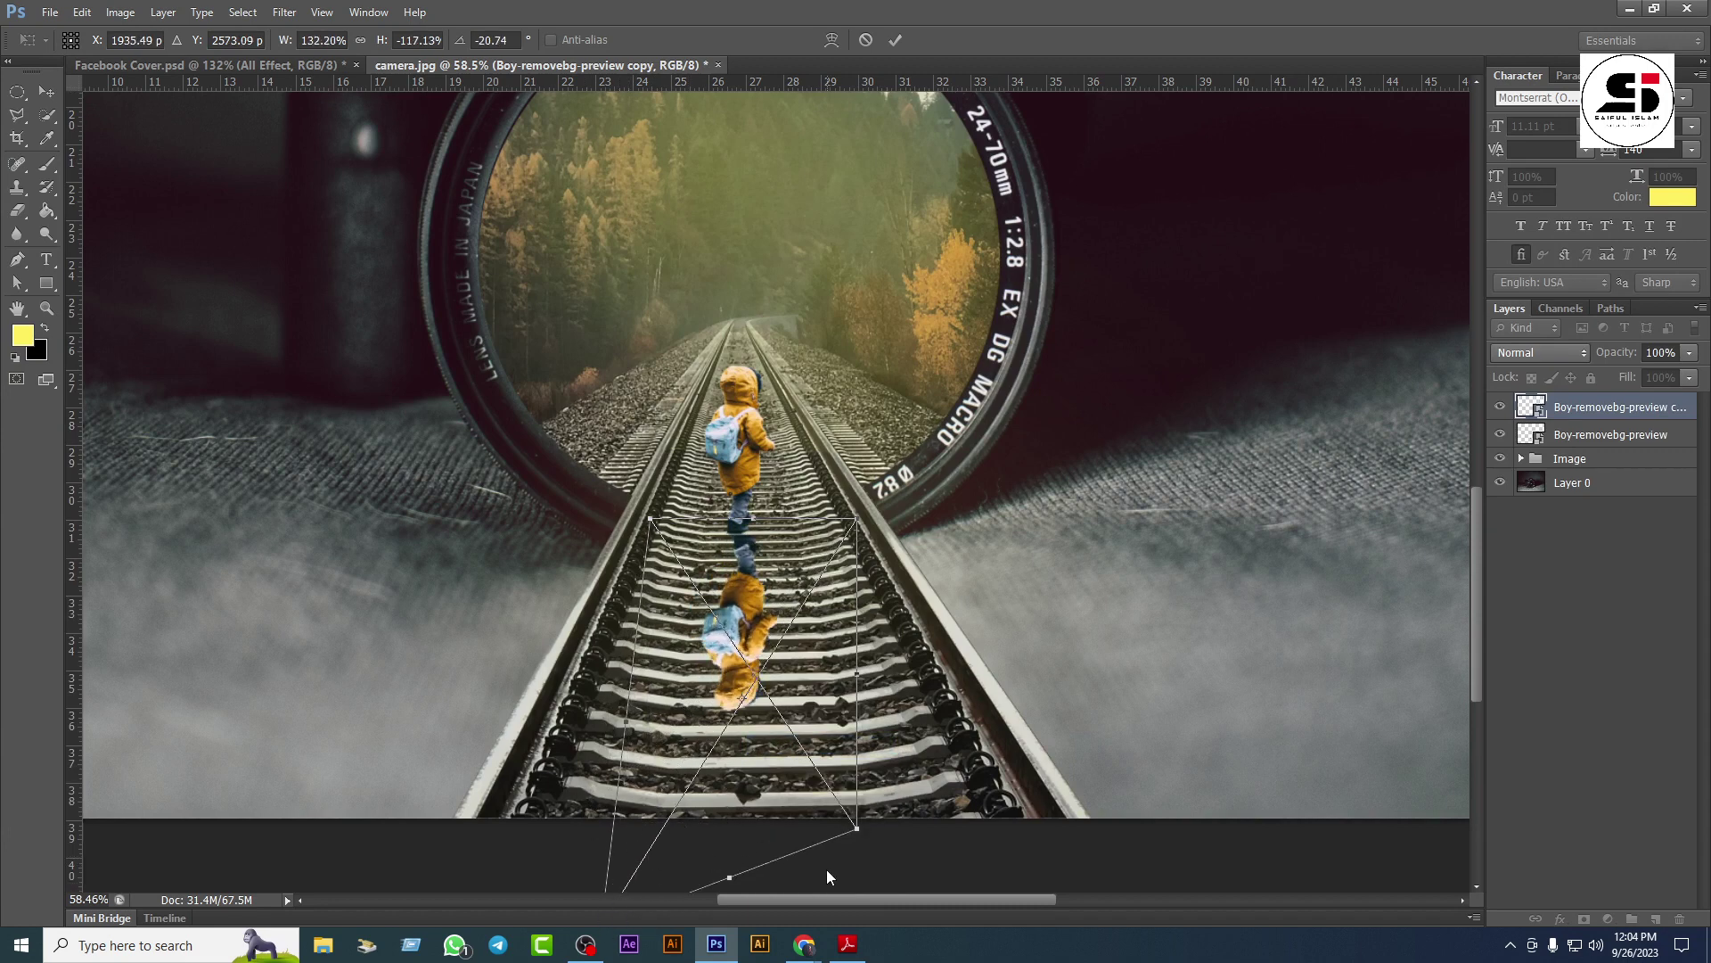
drag(856, 828, 852, 912)
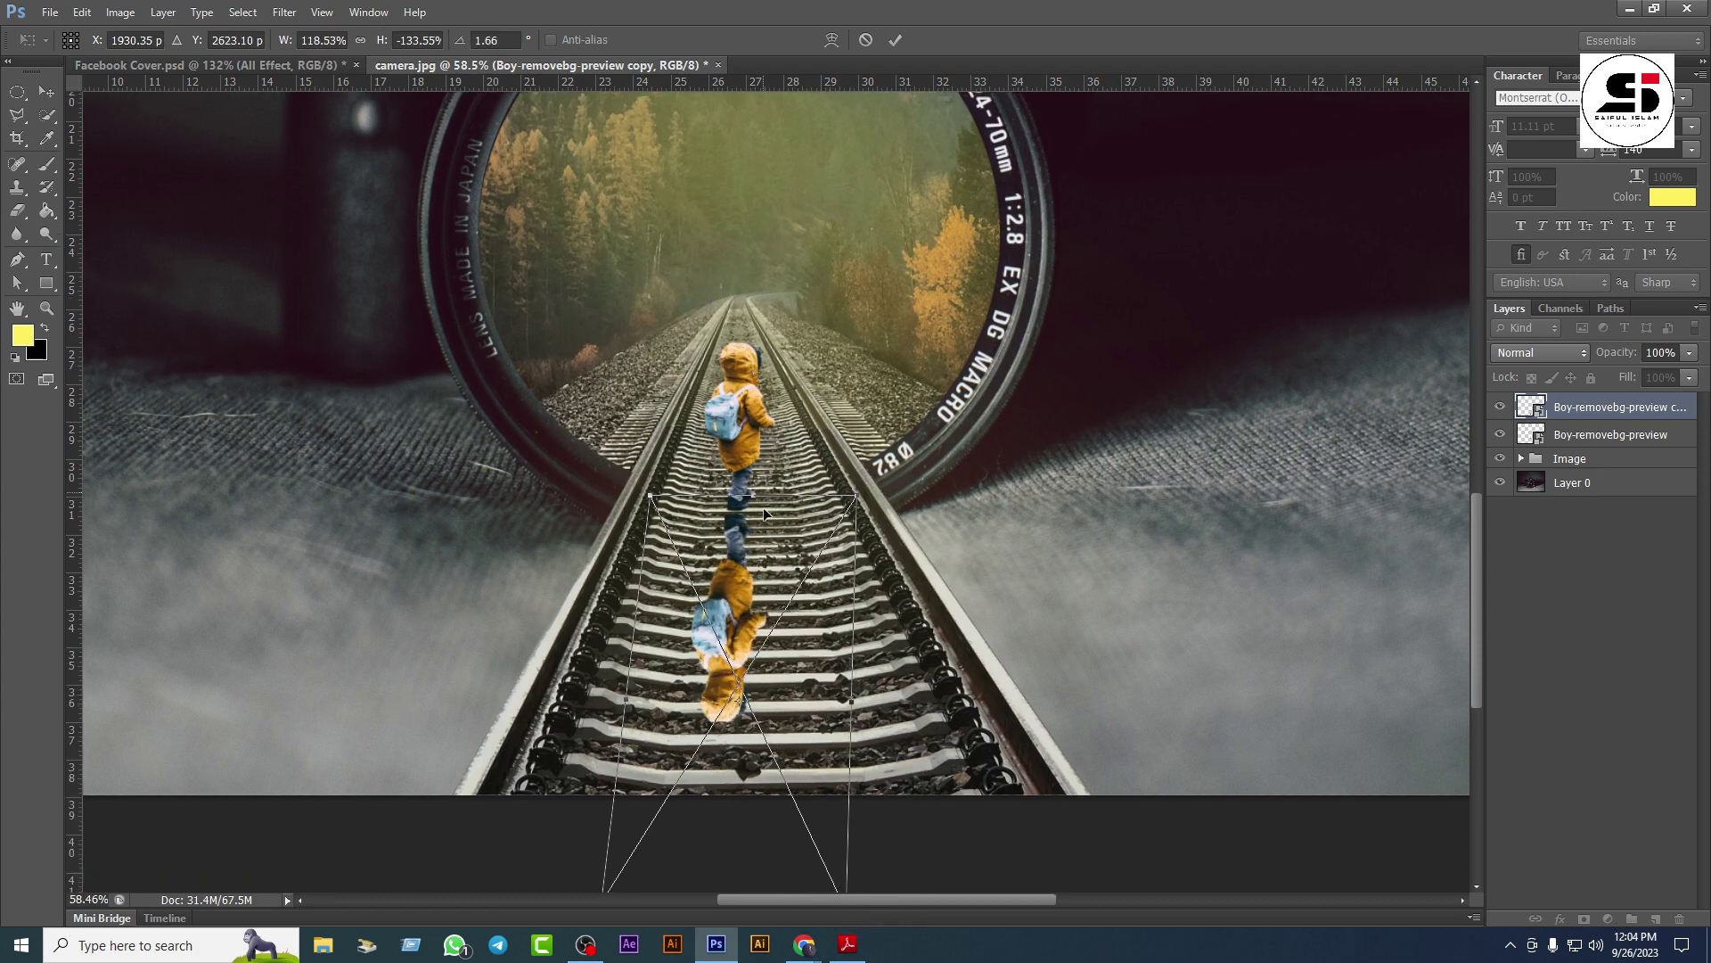
scroll(763, 507, down, 2)
drag(734, 831, 730, 857)
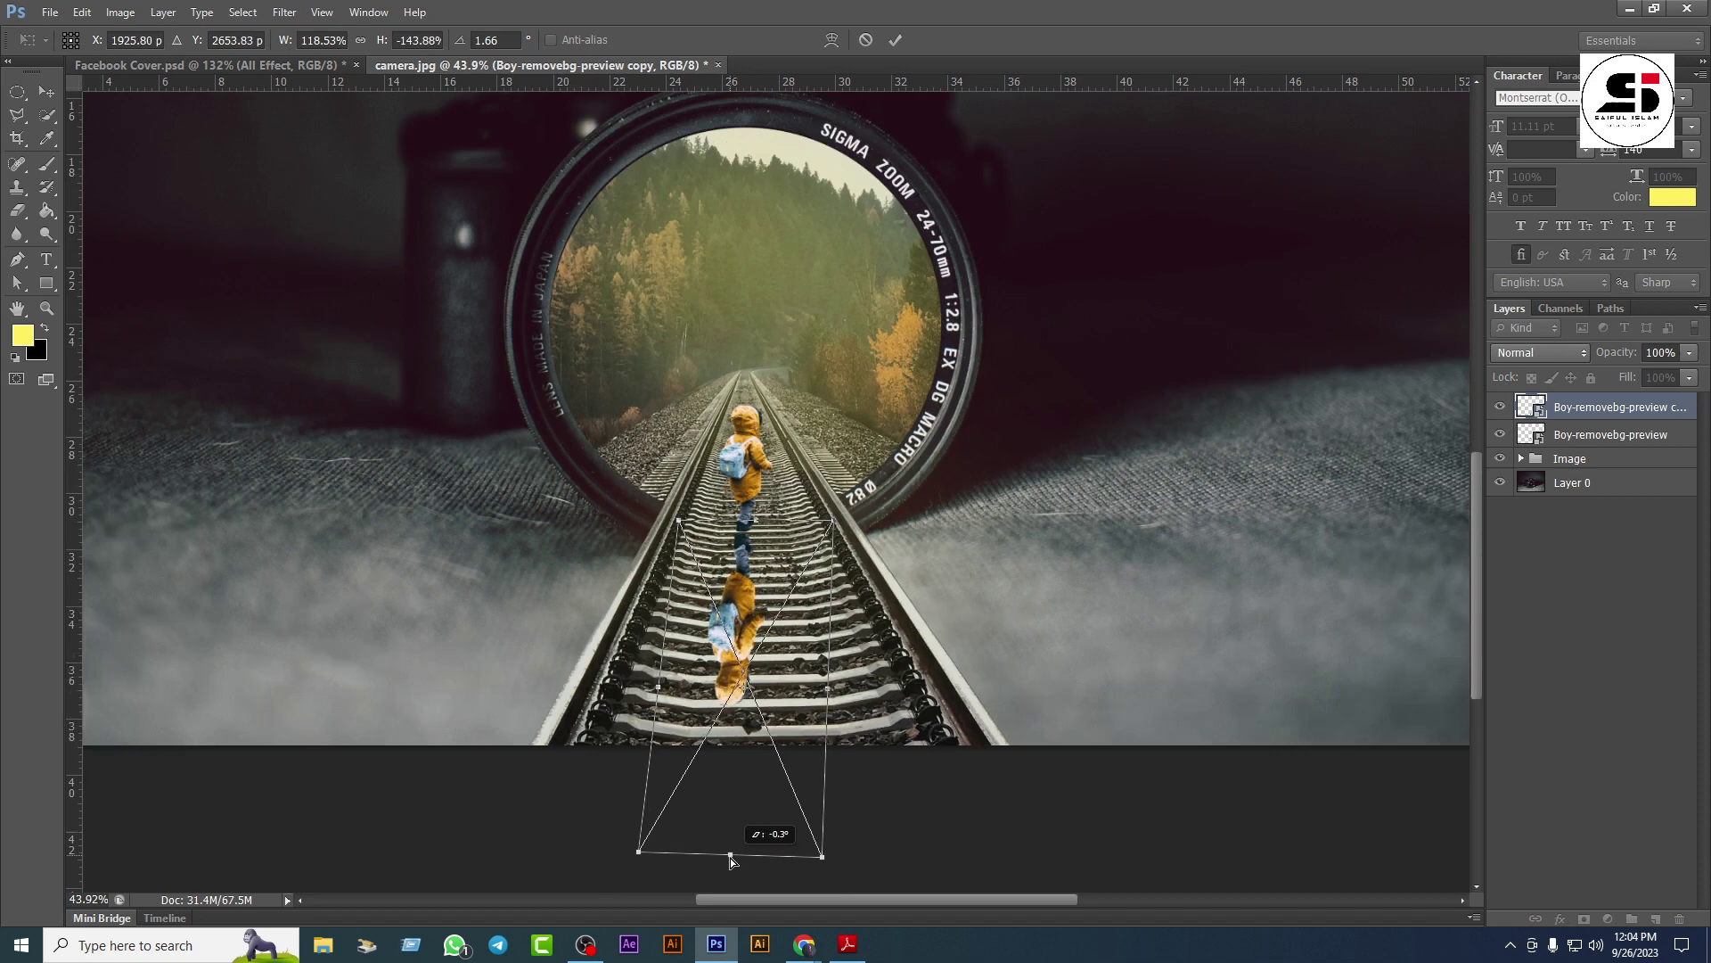
Step: Skew the copy's bottom-left corner to slant the shadow
right_click(741, 612)
click(796, 706)
drag(638, 861, 602, 773)
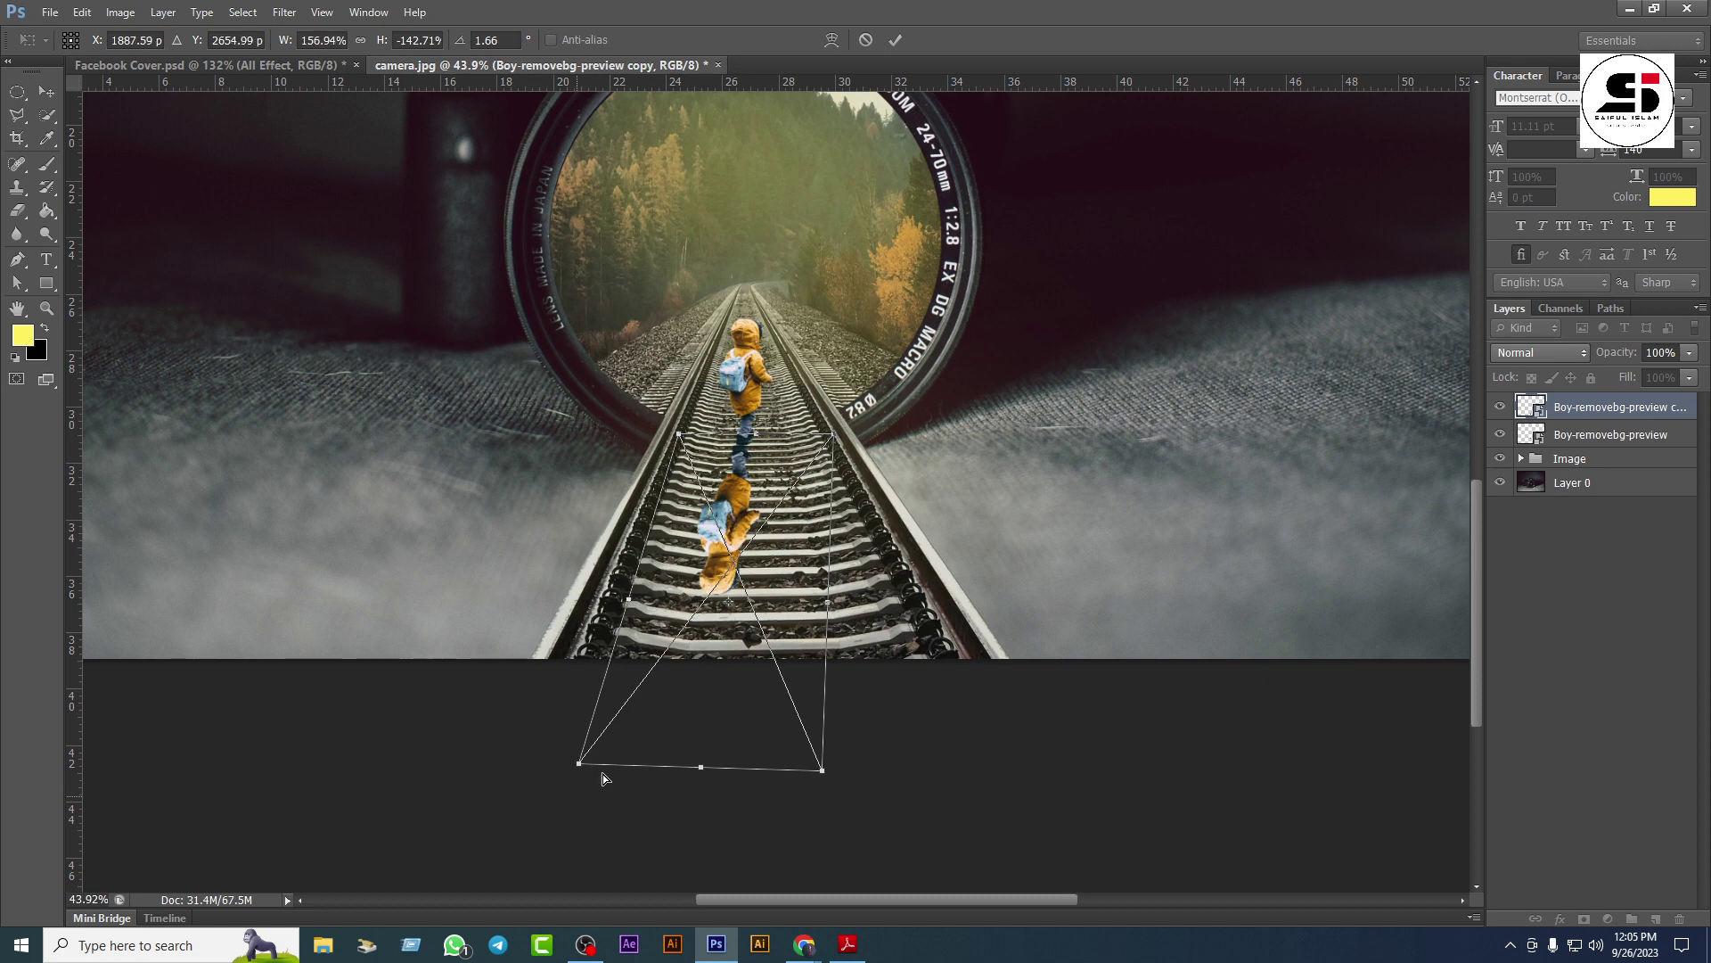
right_click(753, 488)
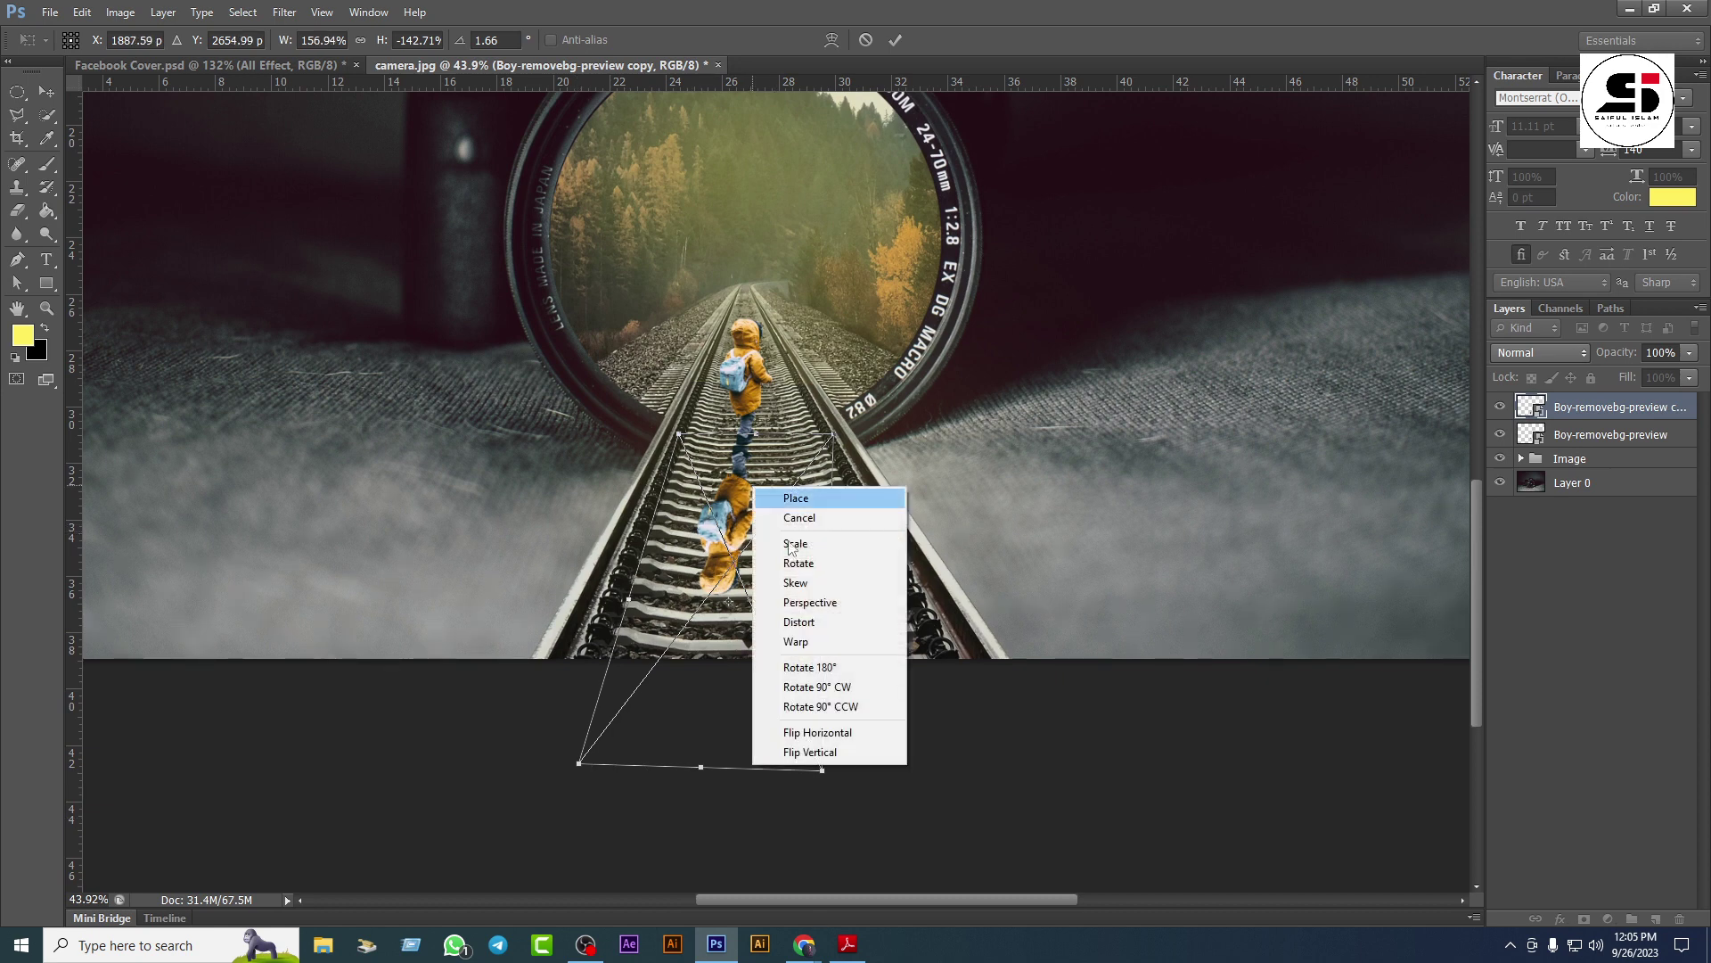
Step: Apply perspective to the flipped copy, spreading its base outward
click(821, 642)
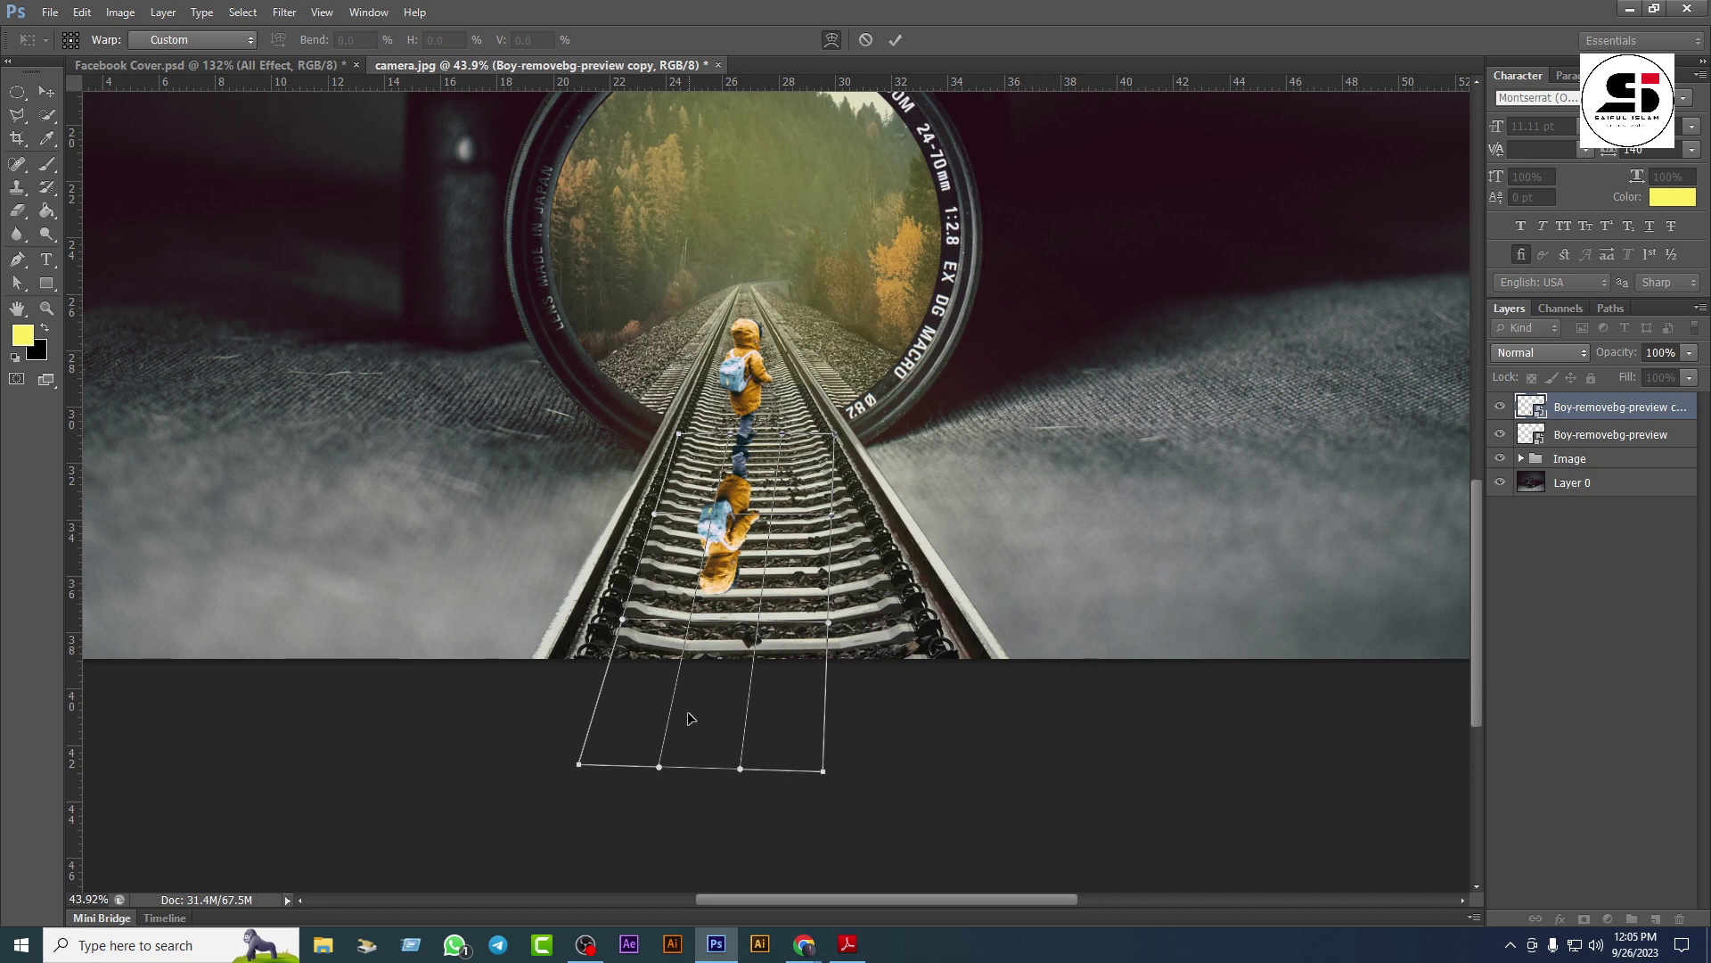
right_click(728, 543)
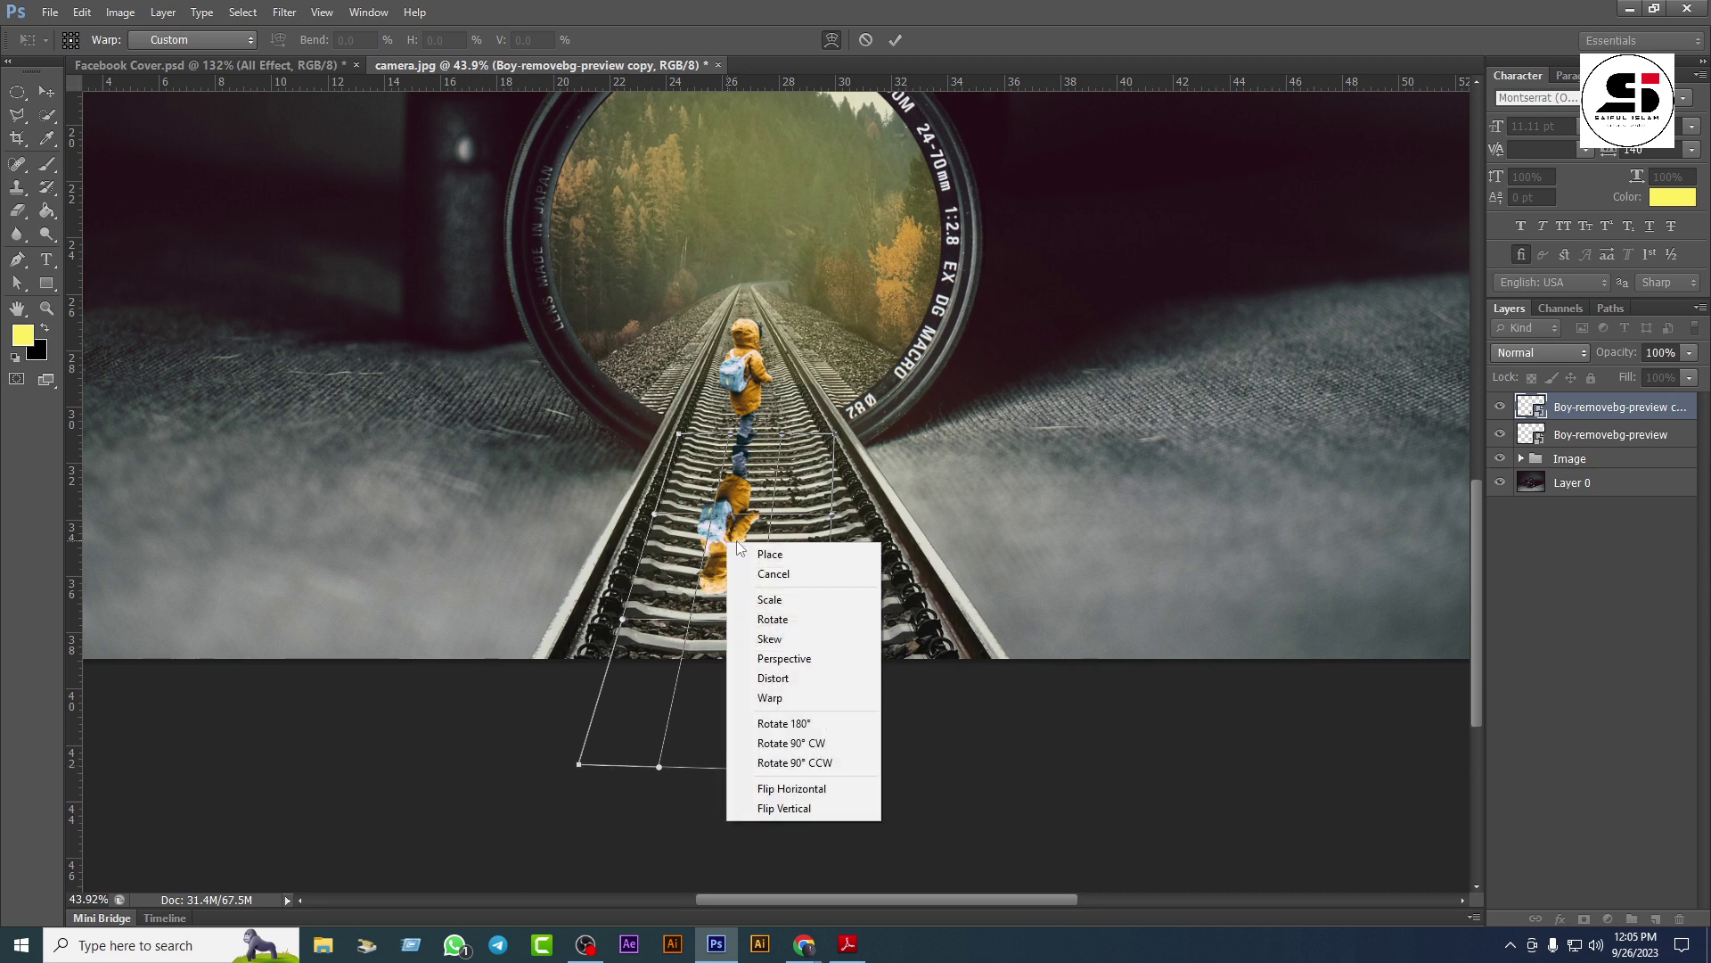
click(786, 659)
drag(705, 599, 705, 599)
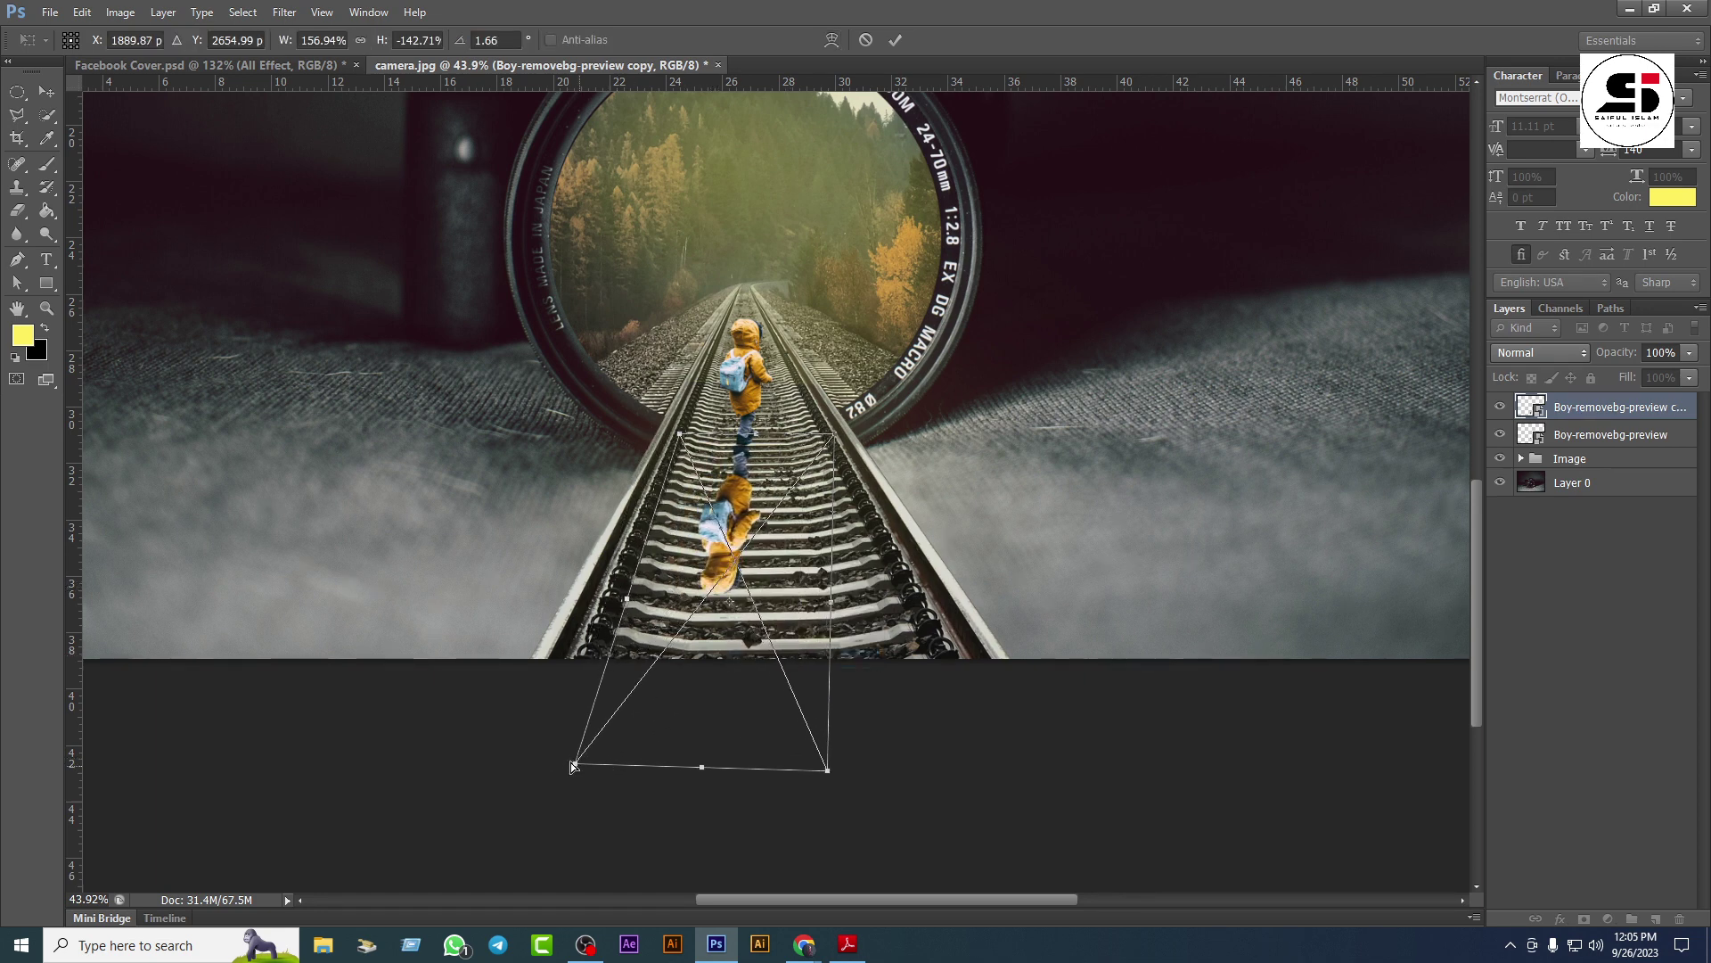
drag(580, 763, 603, 788)
Step: Widen the copy at lower left, narrow it at lower right, and shift it up-right
right_click(751, 491)
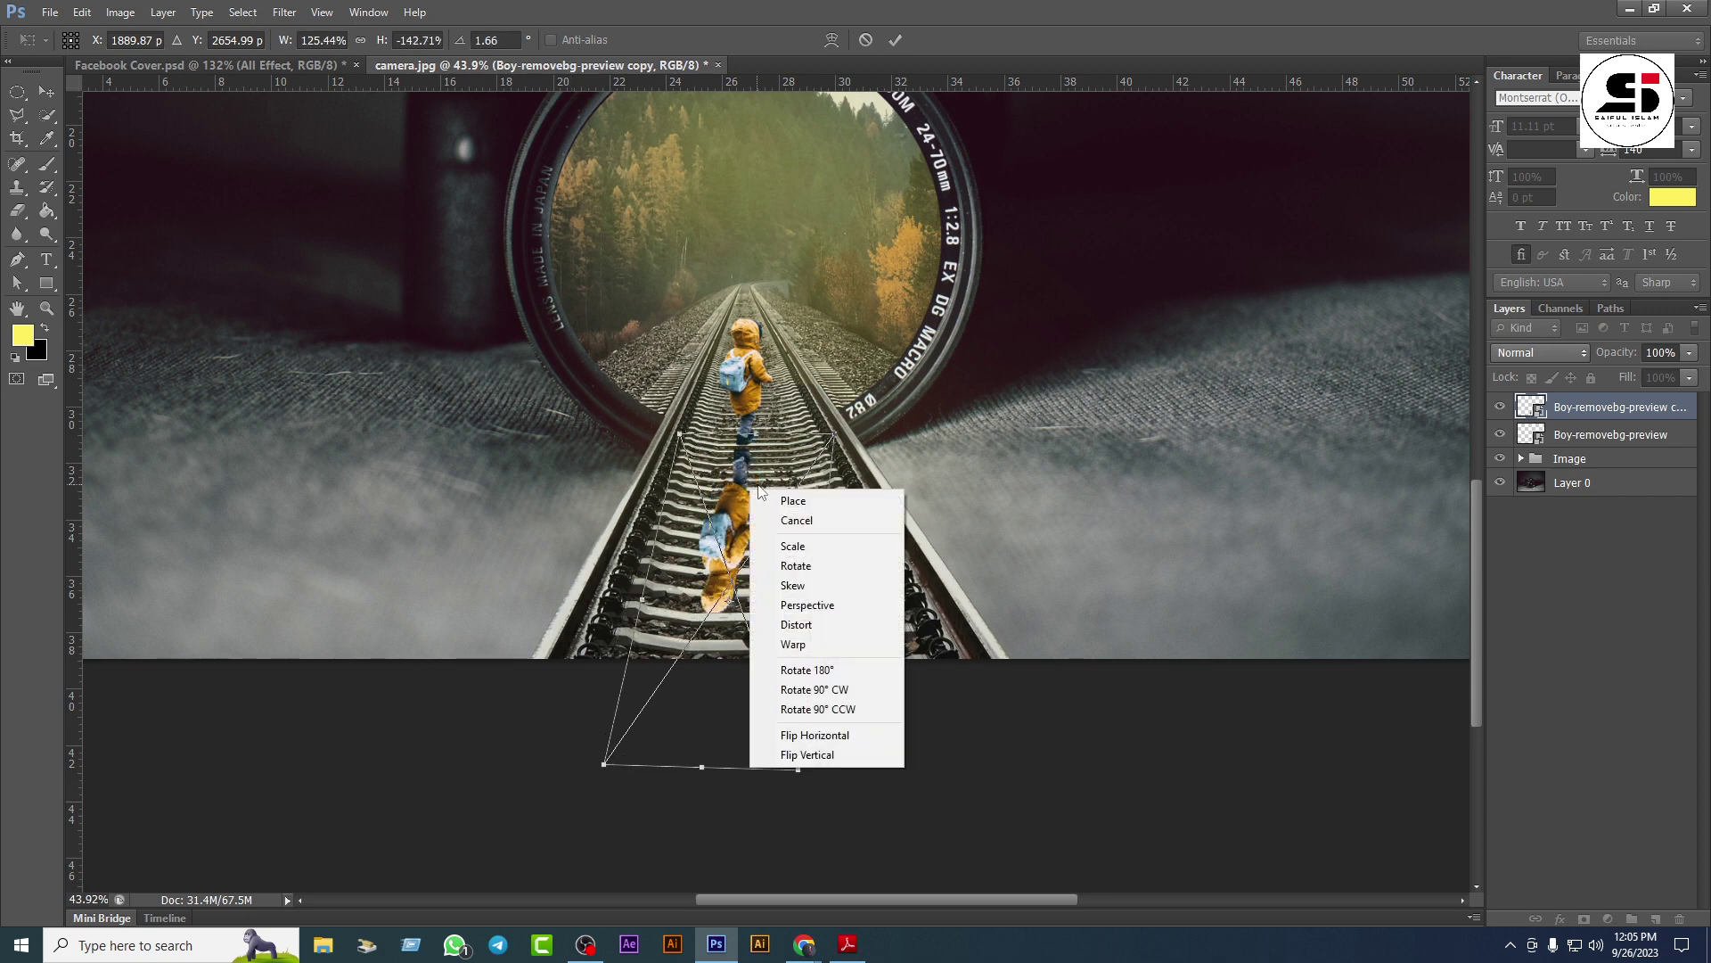
click(797, 551)
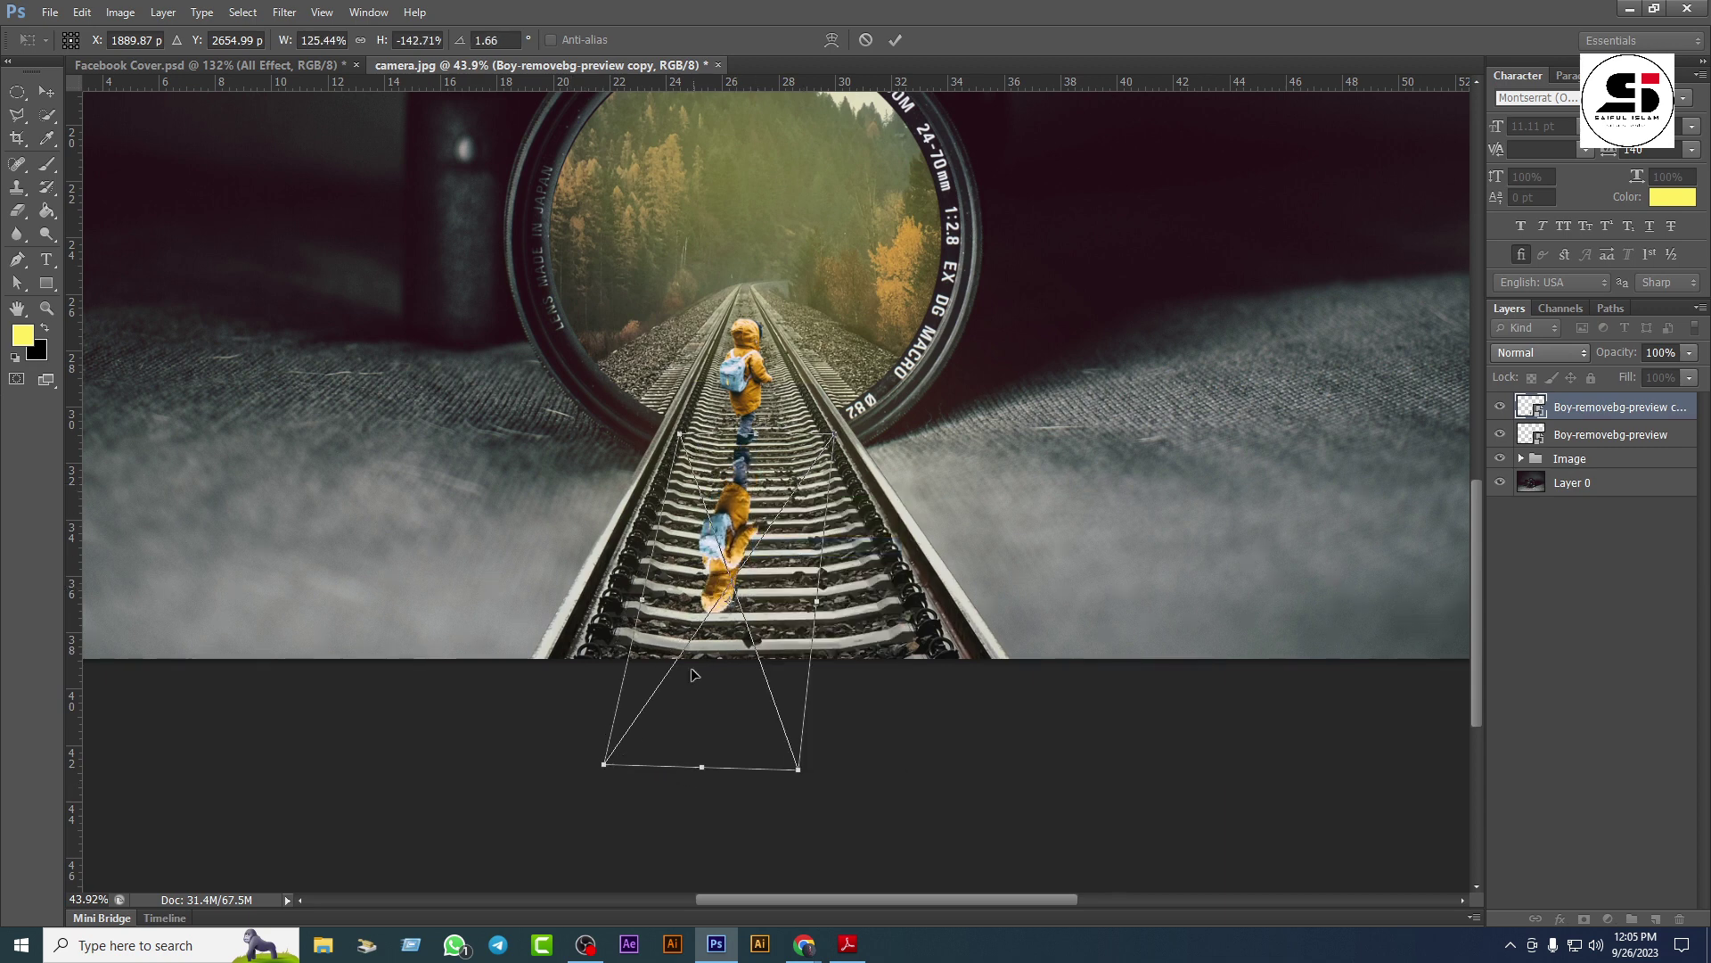
drag(605, 766, 569, 757)
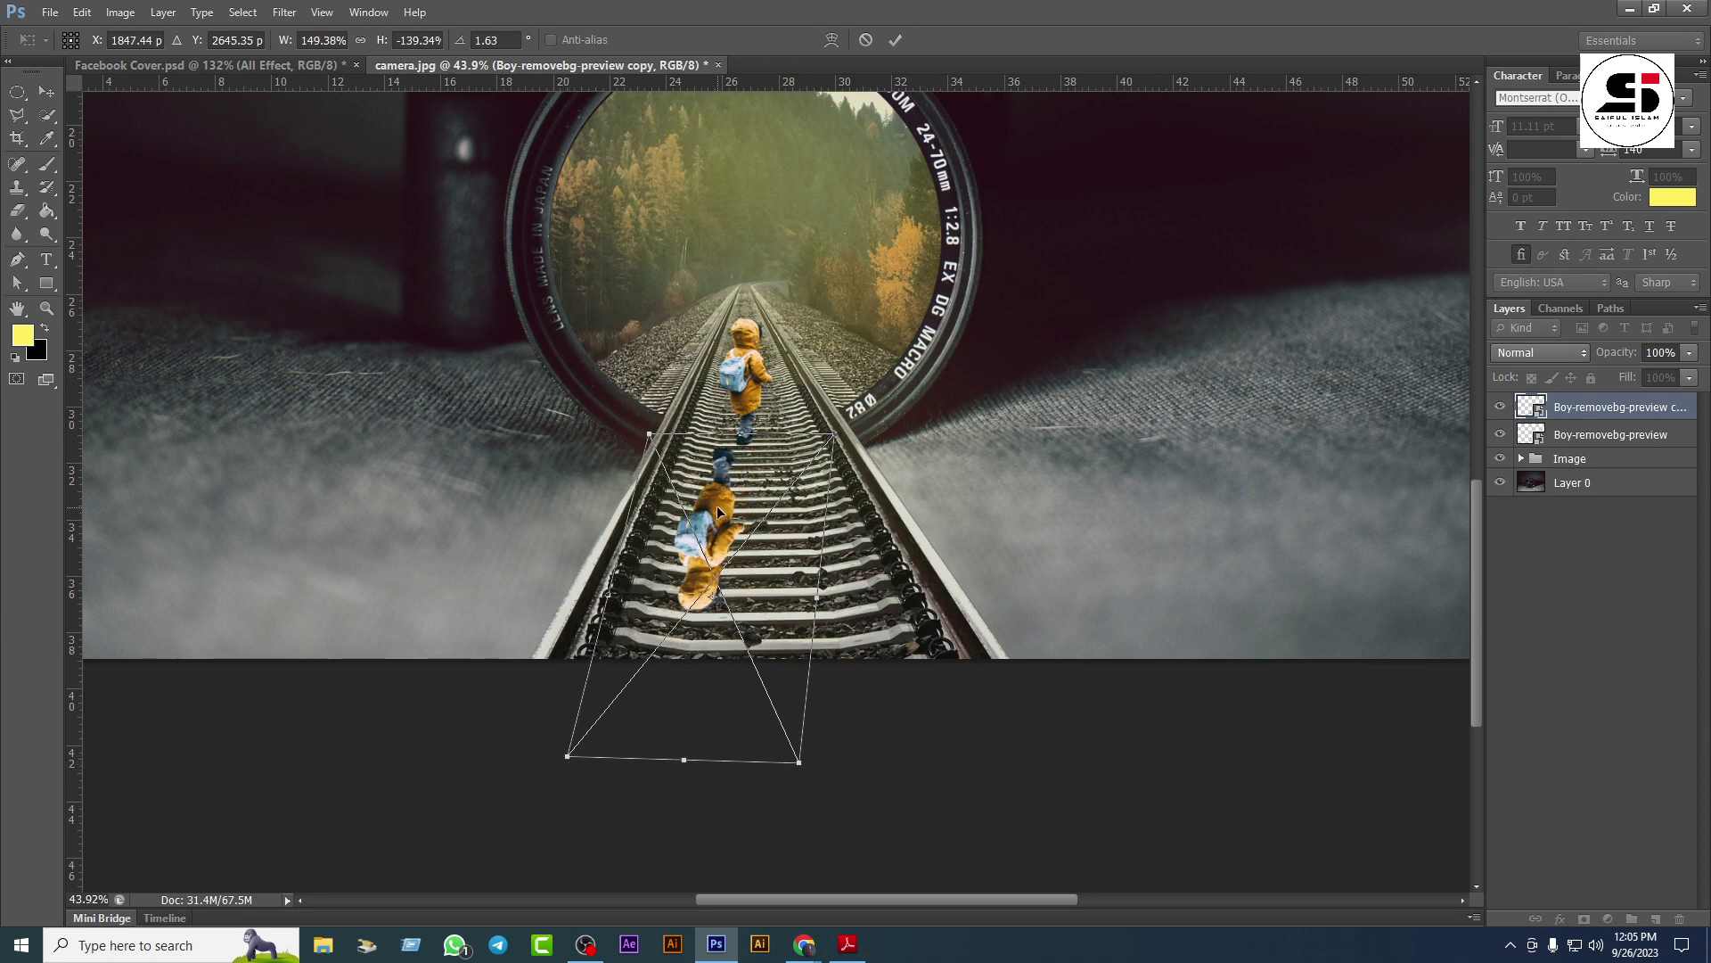
drag(717, 506, 731, 498)
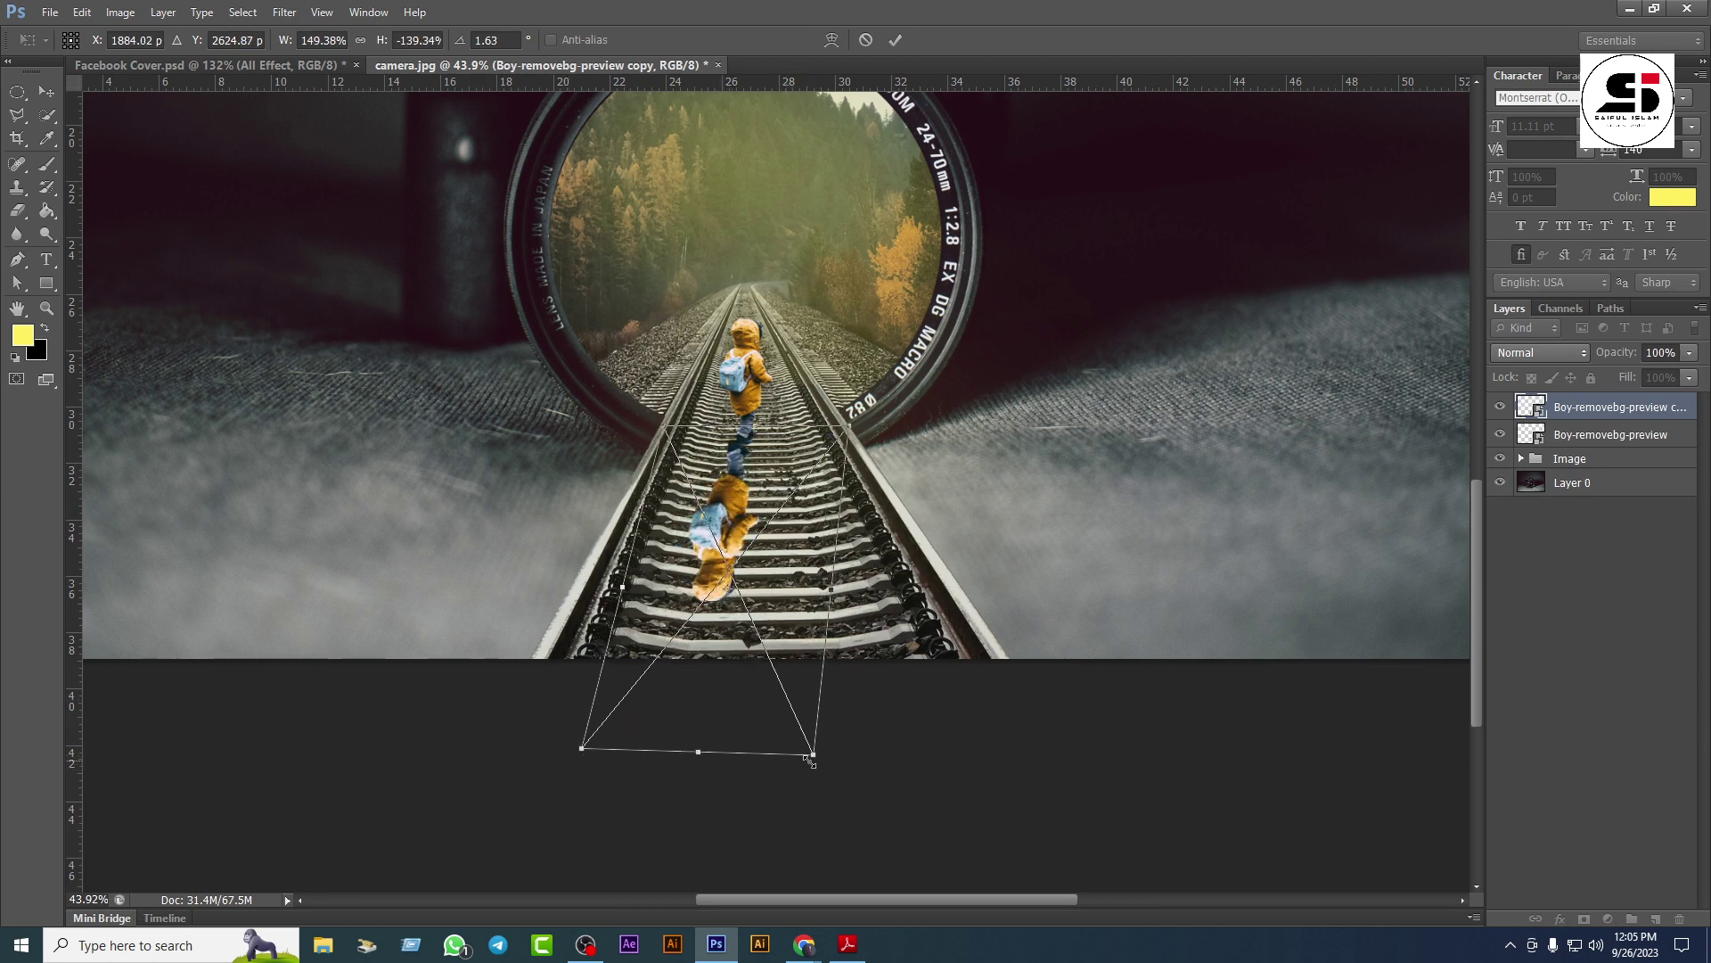
drag(809, 760, 802, 747)
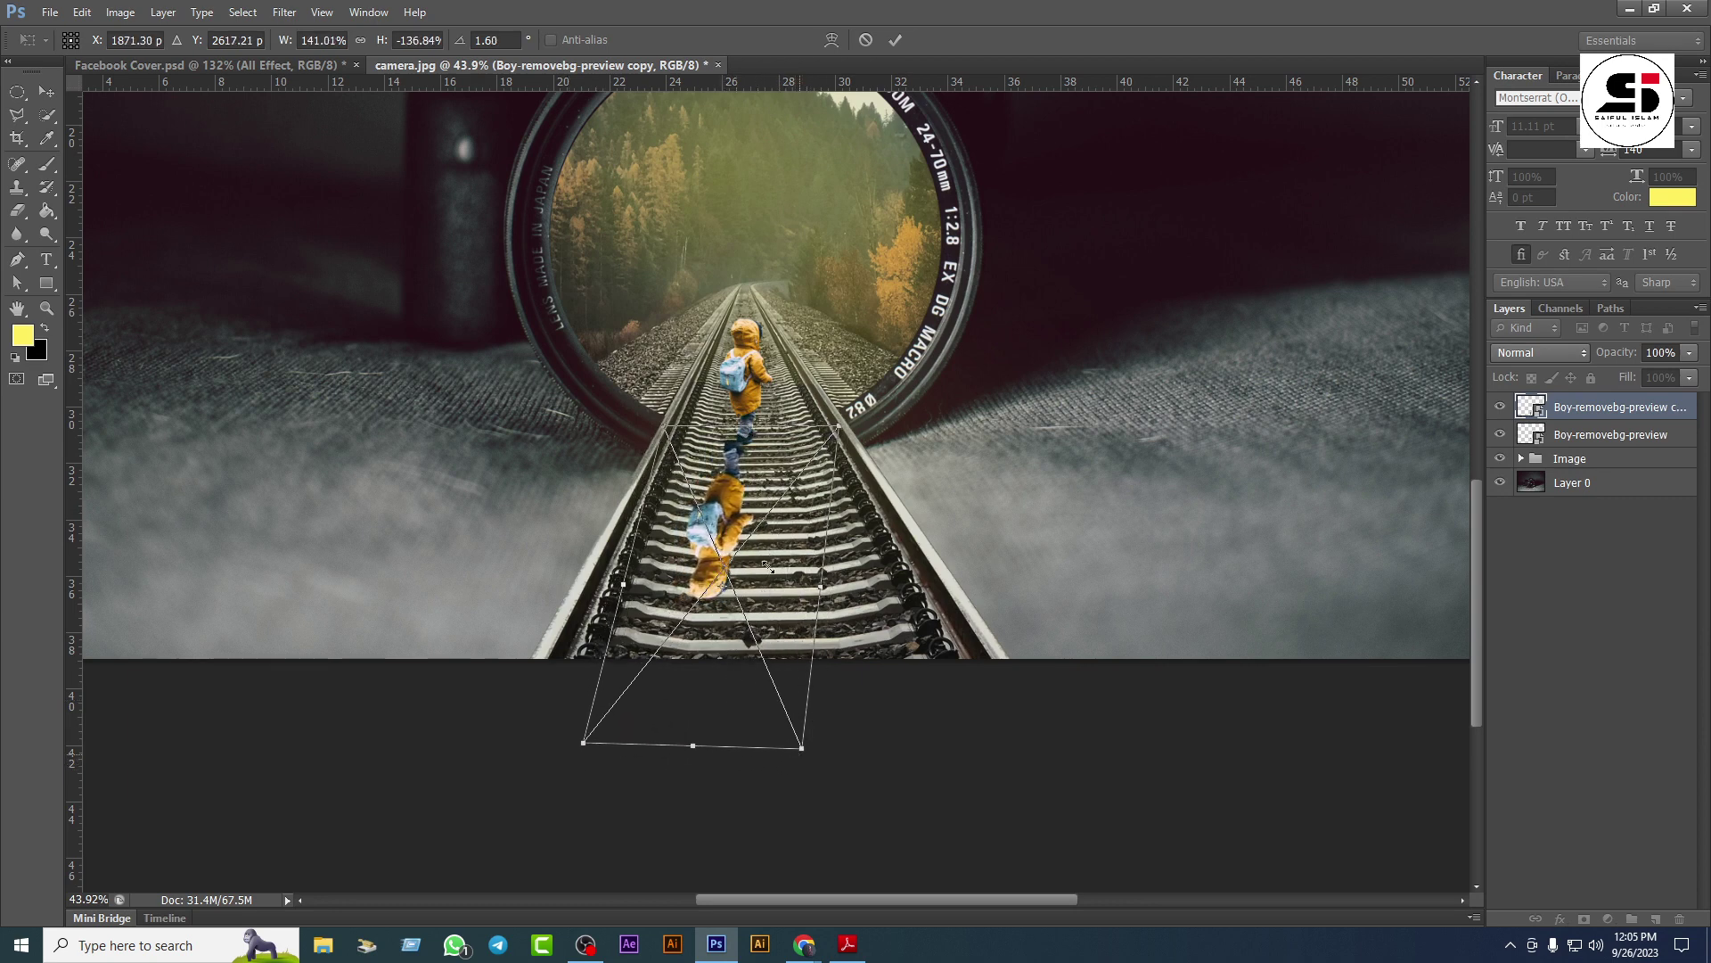
drag(736, 496, 746, 497)
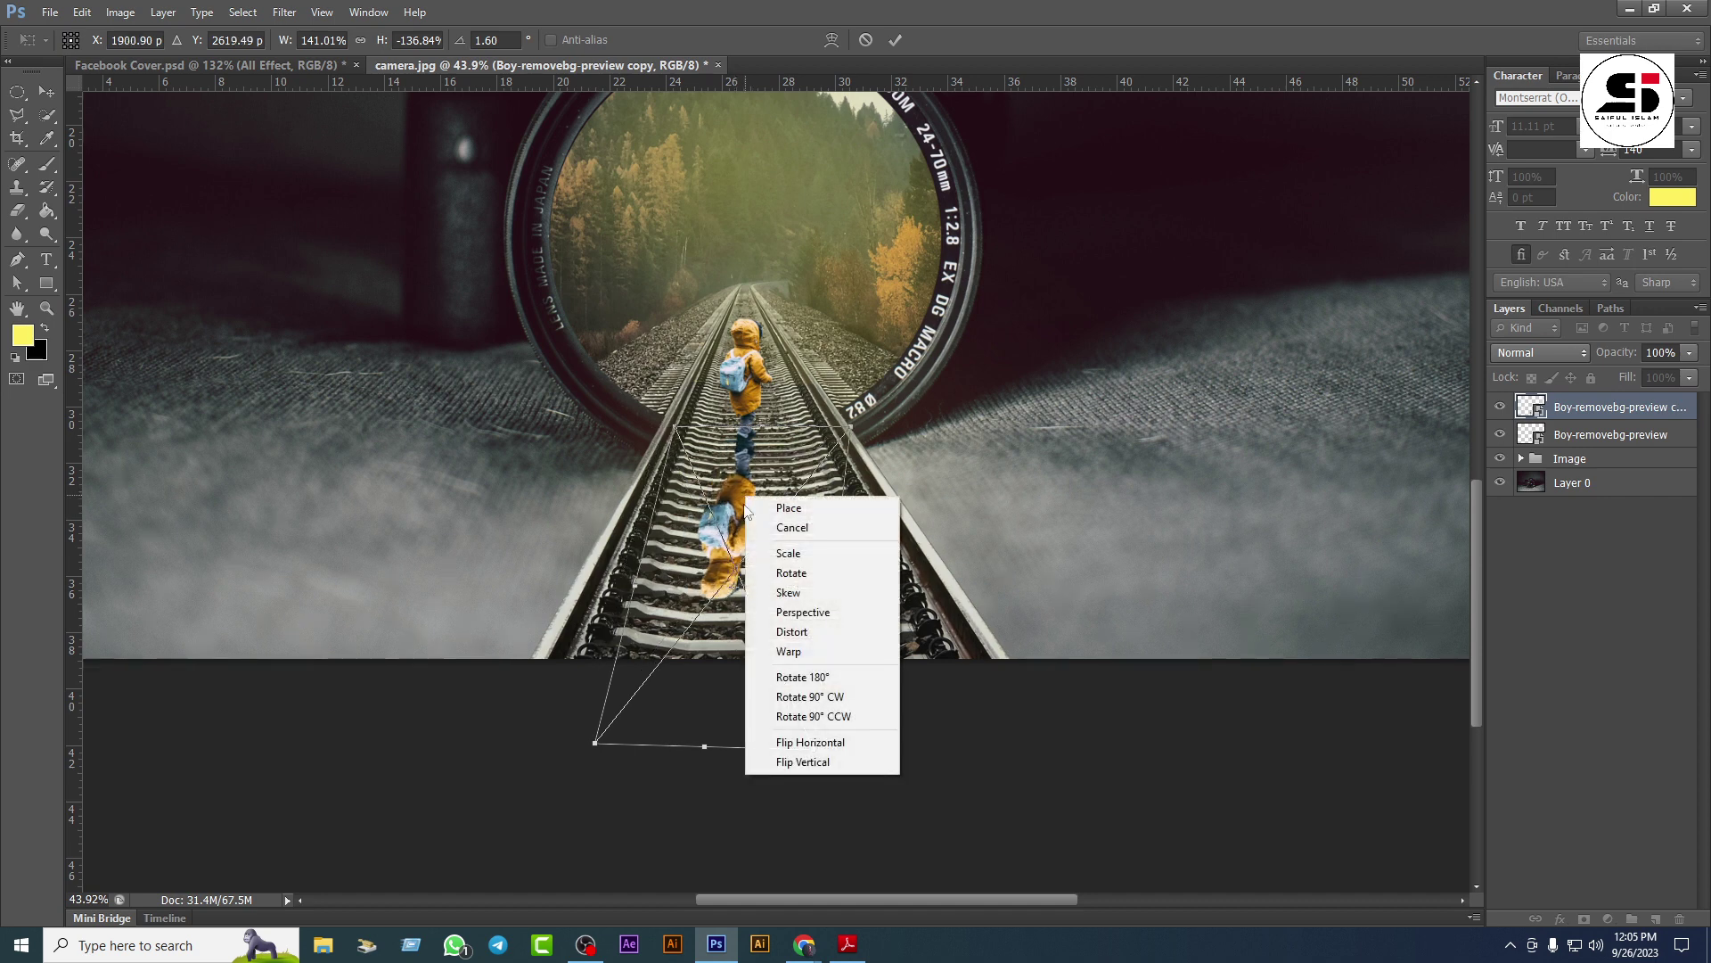
Step: Raise the copy slightly and pull its lower-left corner down in perspective
right_click(746, 496)
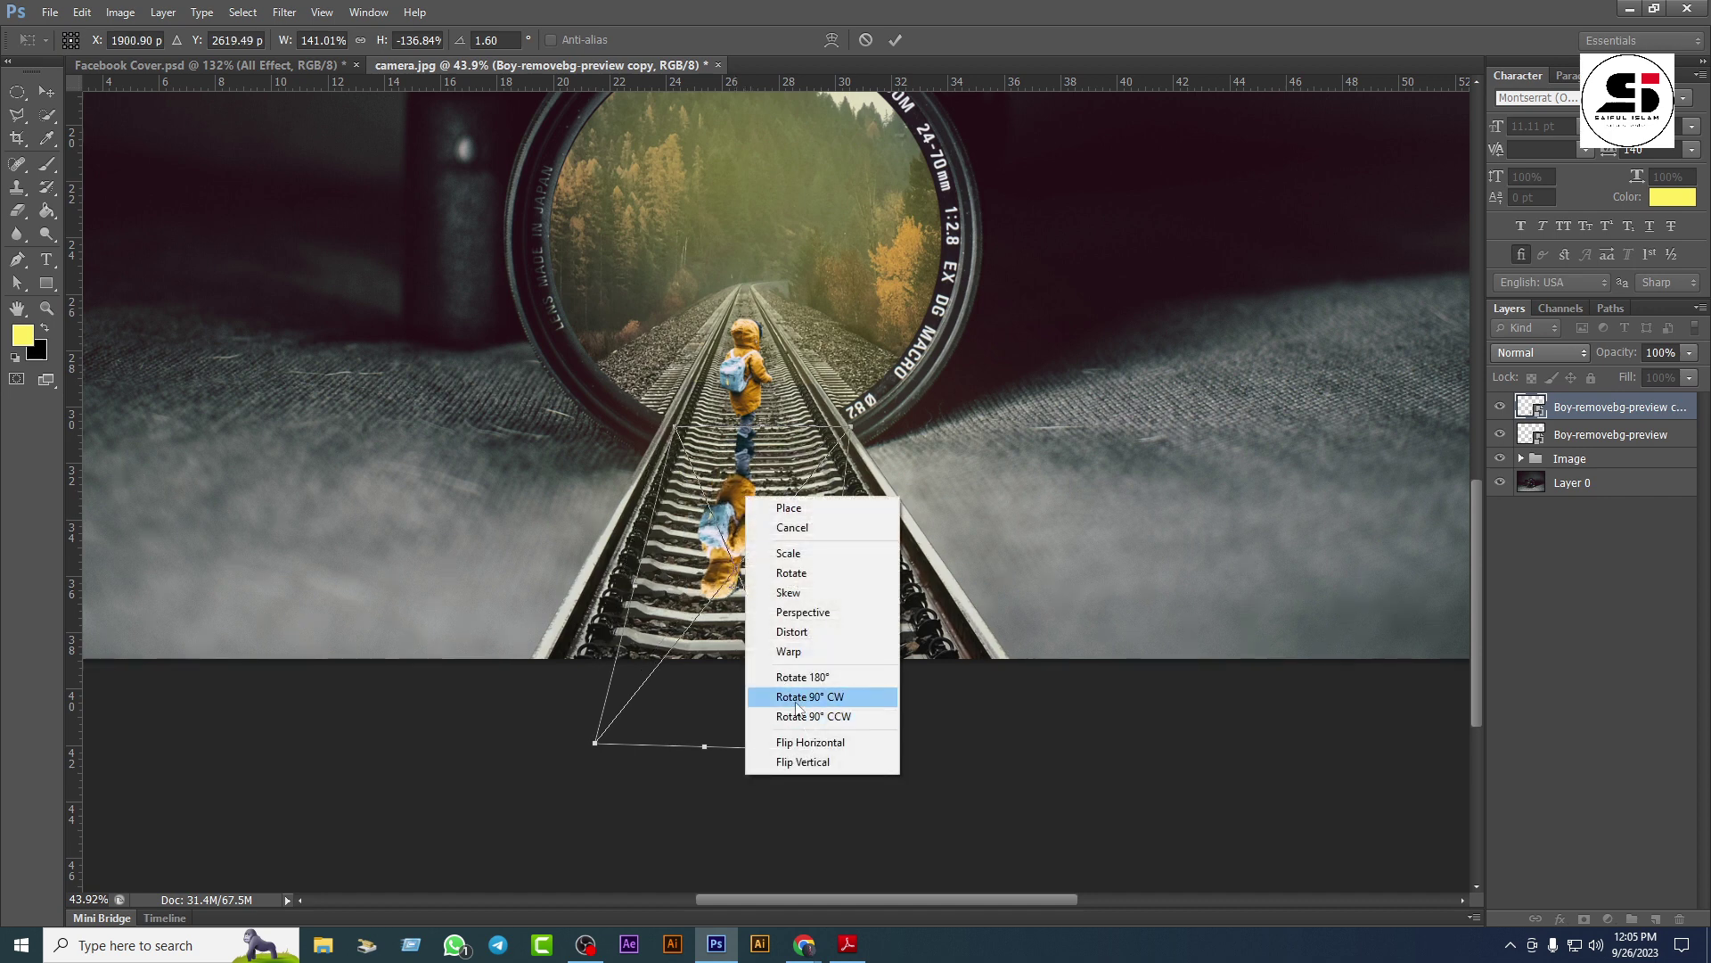
click(800, 578)
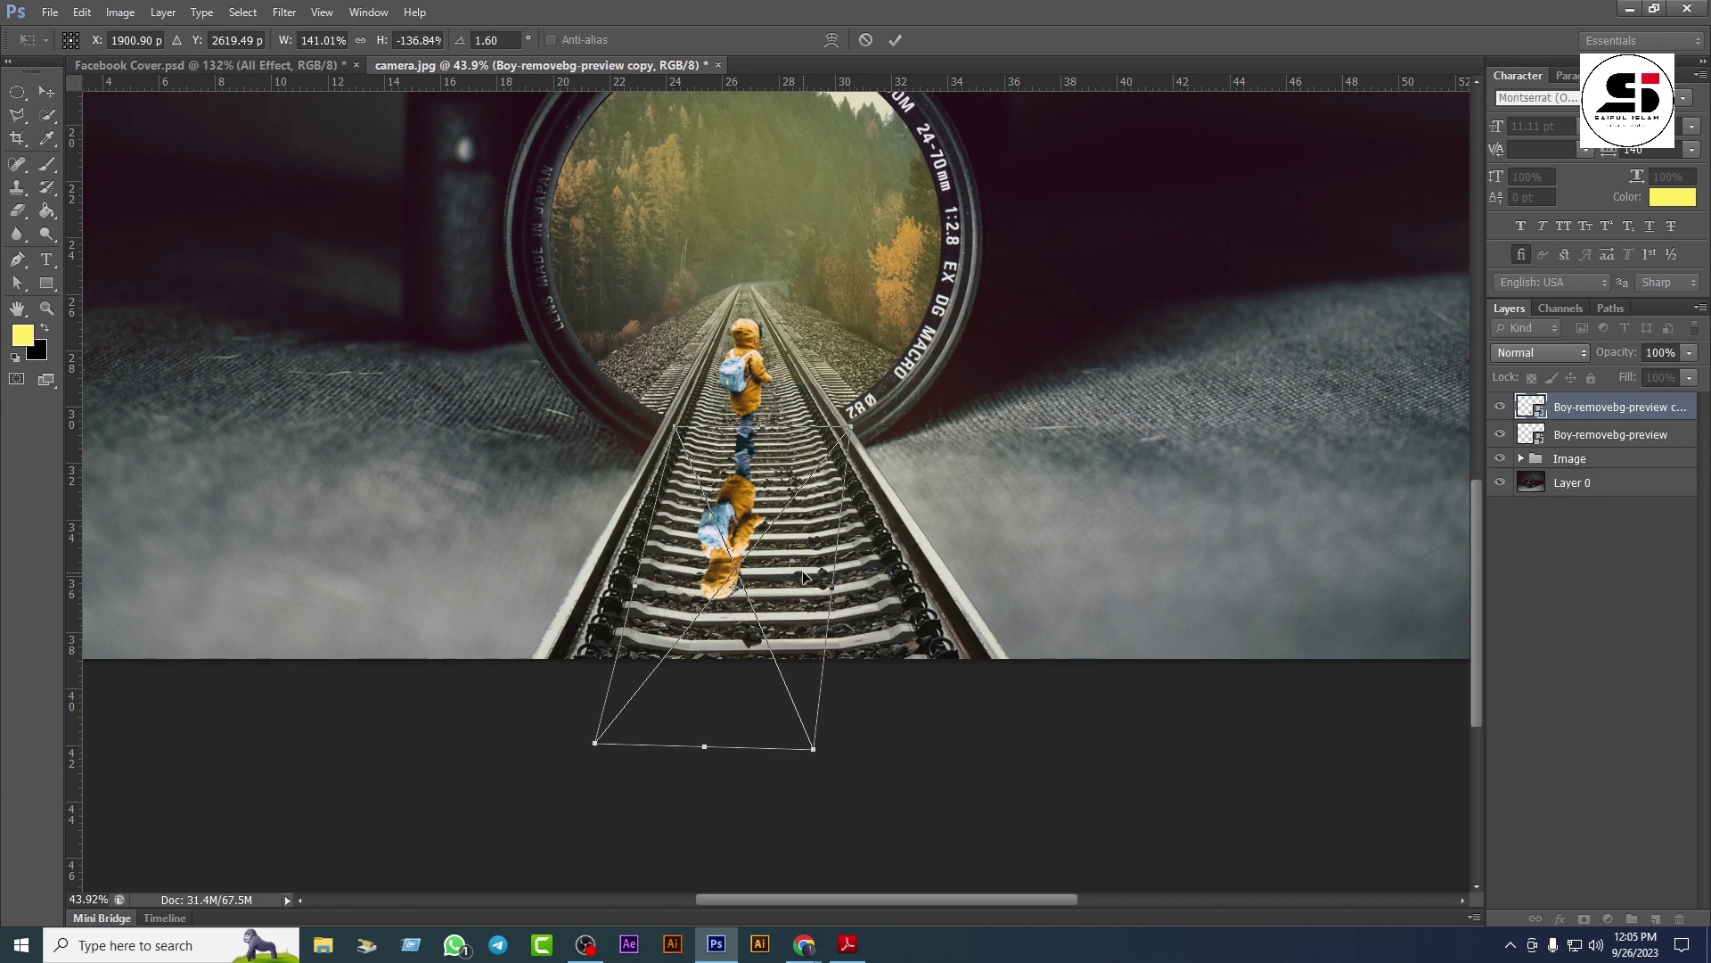
drag(729, 520, 730, 515)
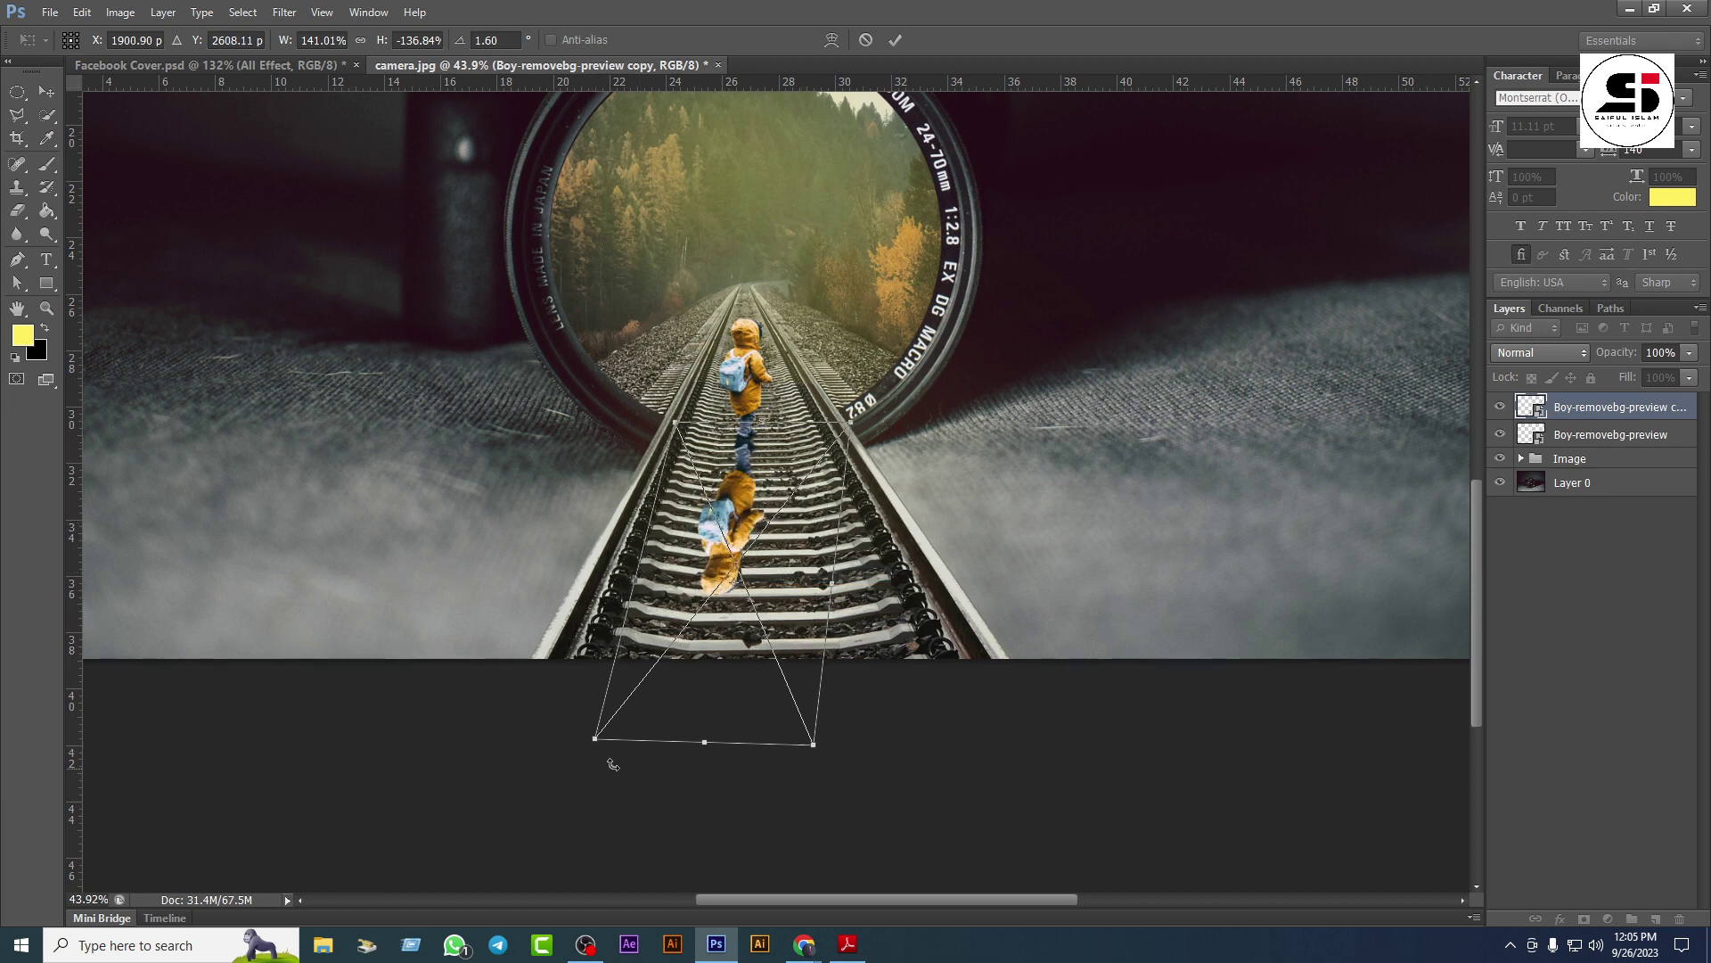
right_click(744, 510)
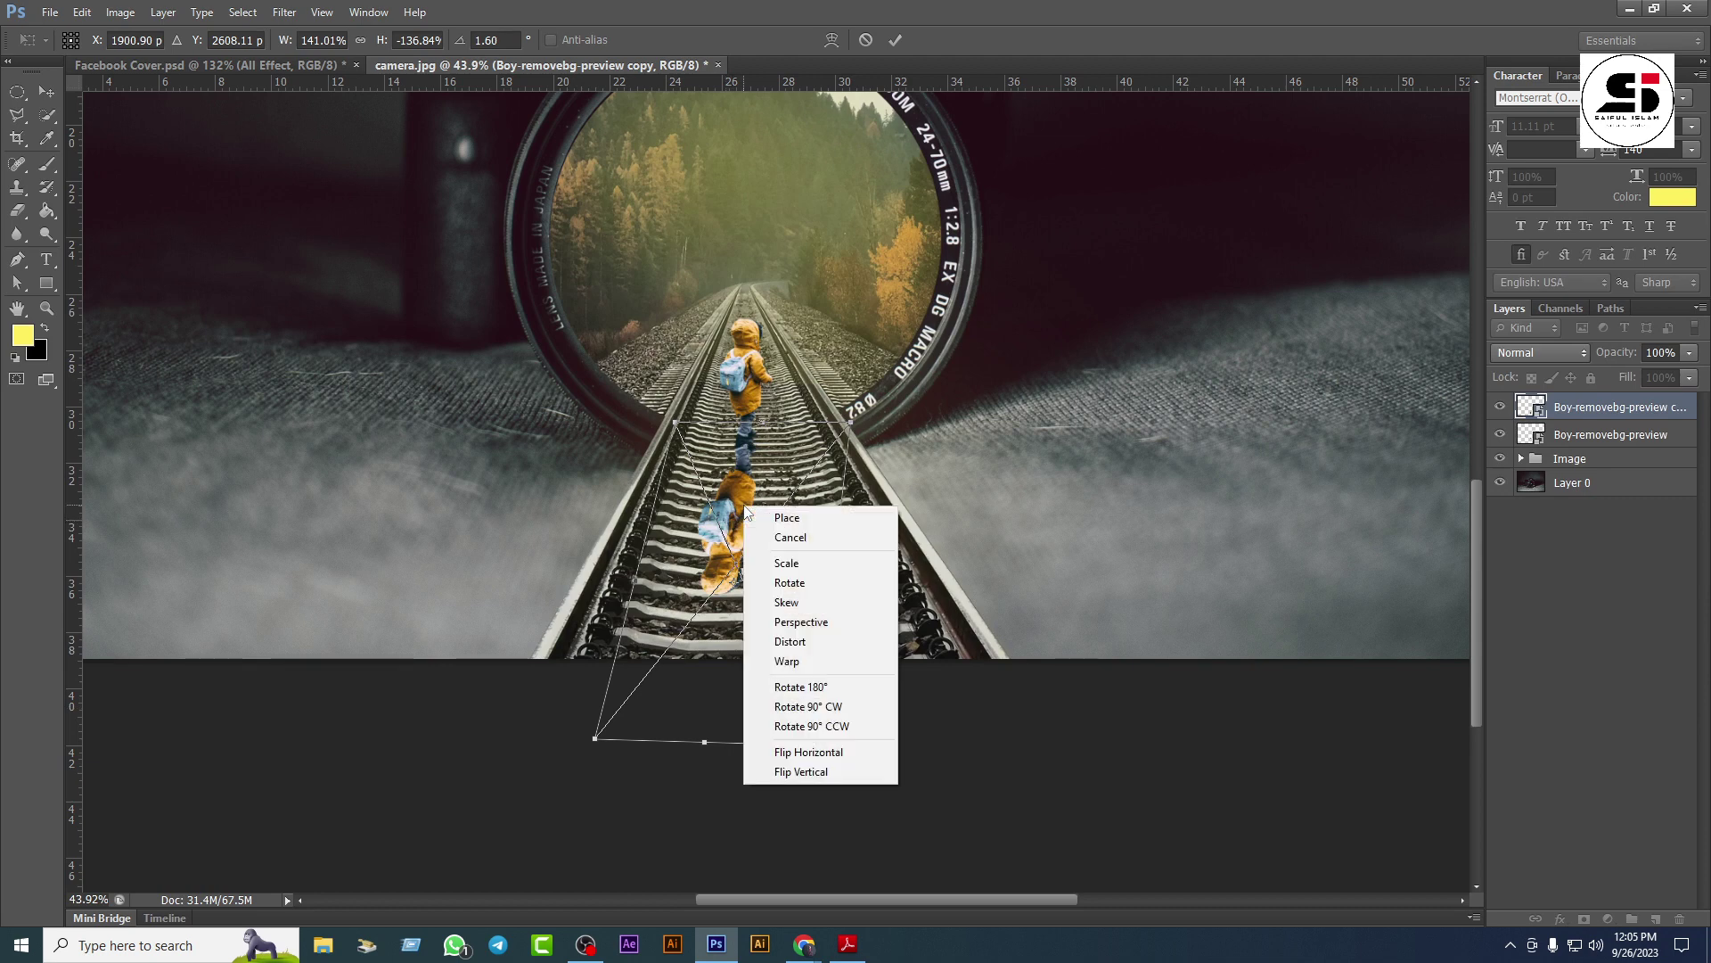
click(803, 622)
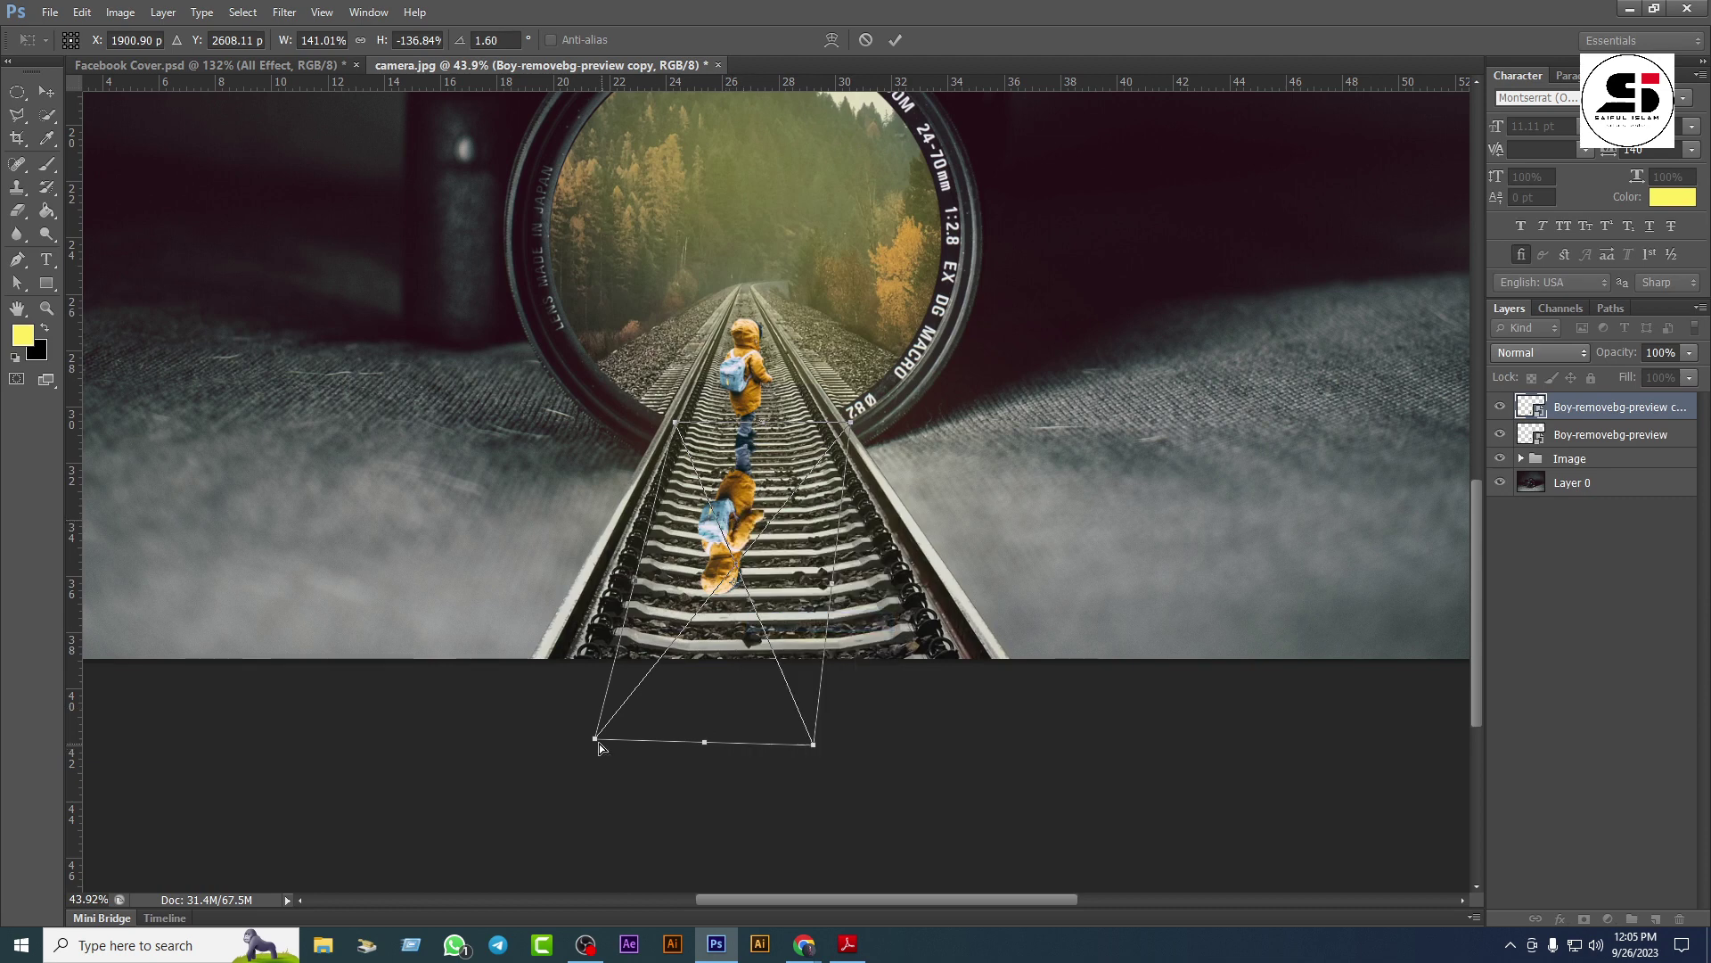
drag(595, 739, 593, 745)
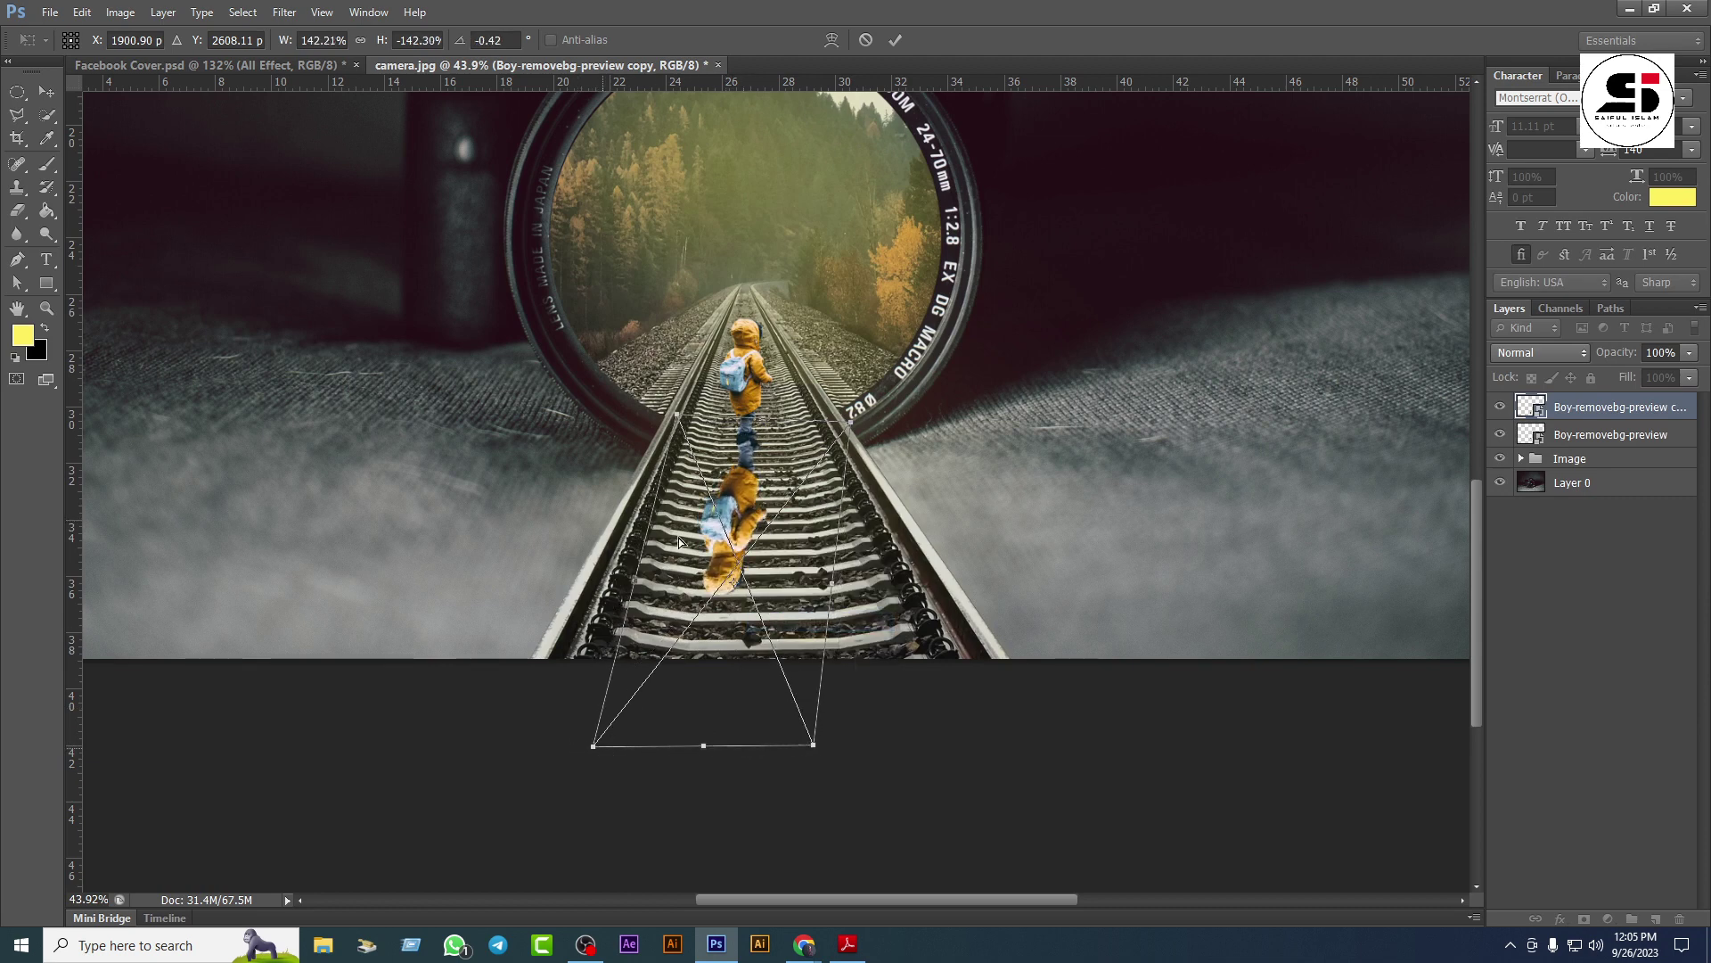
Step: Widen the shadow's base, slant its top-right corner down, and shift it left
right_click(756, 486)
click(631, 718)
drag(595, 747, 562, 742)
drag(811, 754, 743, 745)
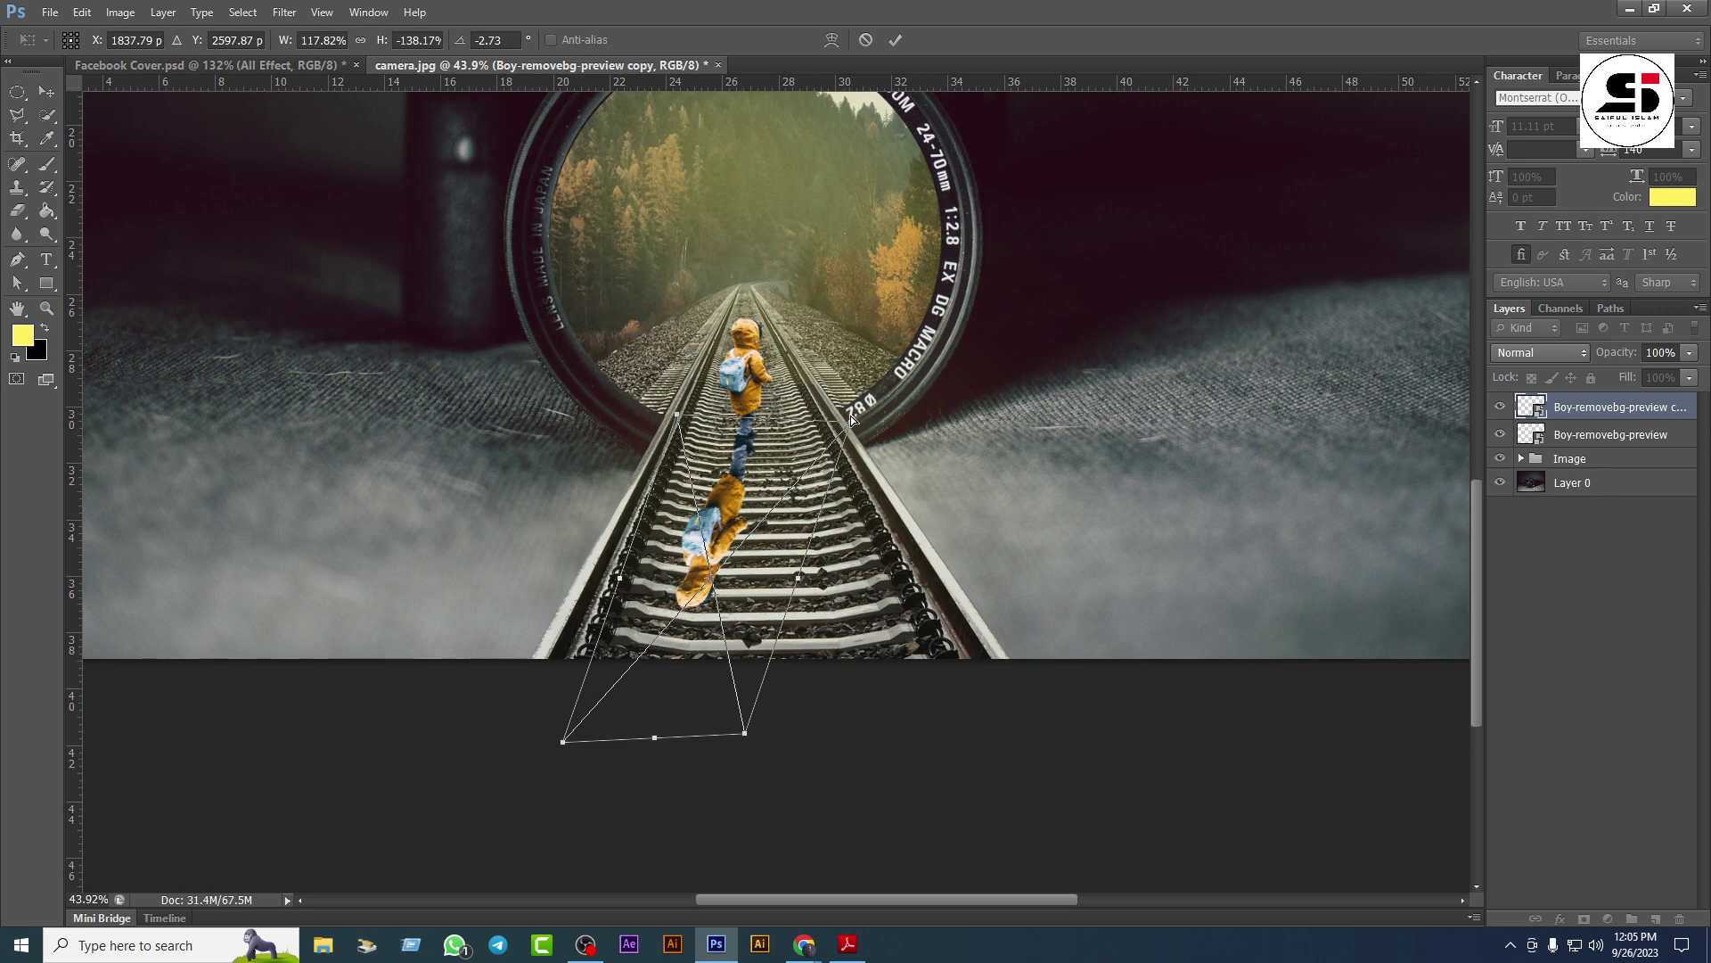
drag(847, 422, 843, 435)
drag(564, 742, 551, 714)
drag(741, 738, 738, 736)
Step: Warp the shadow into a curved, elongated shape down the rails and commit the transform
right_click(727, 484)
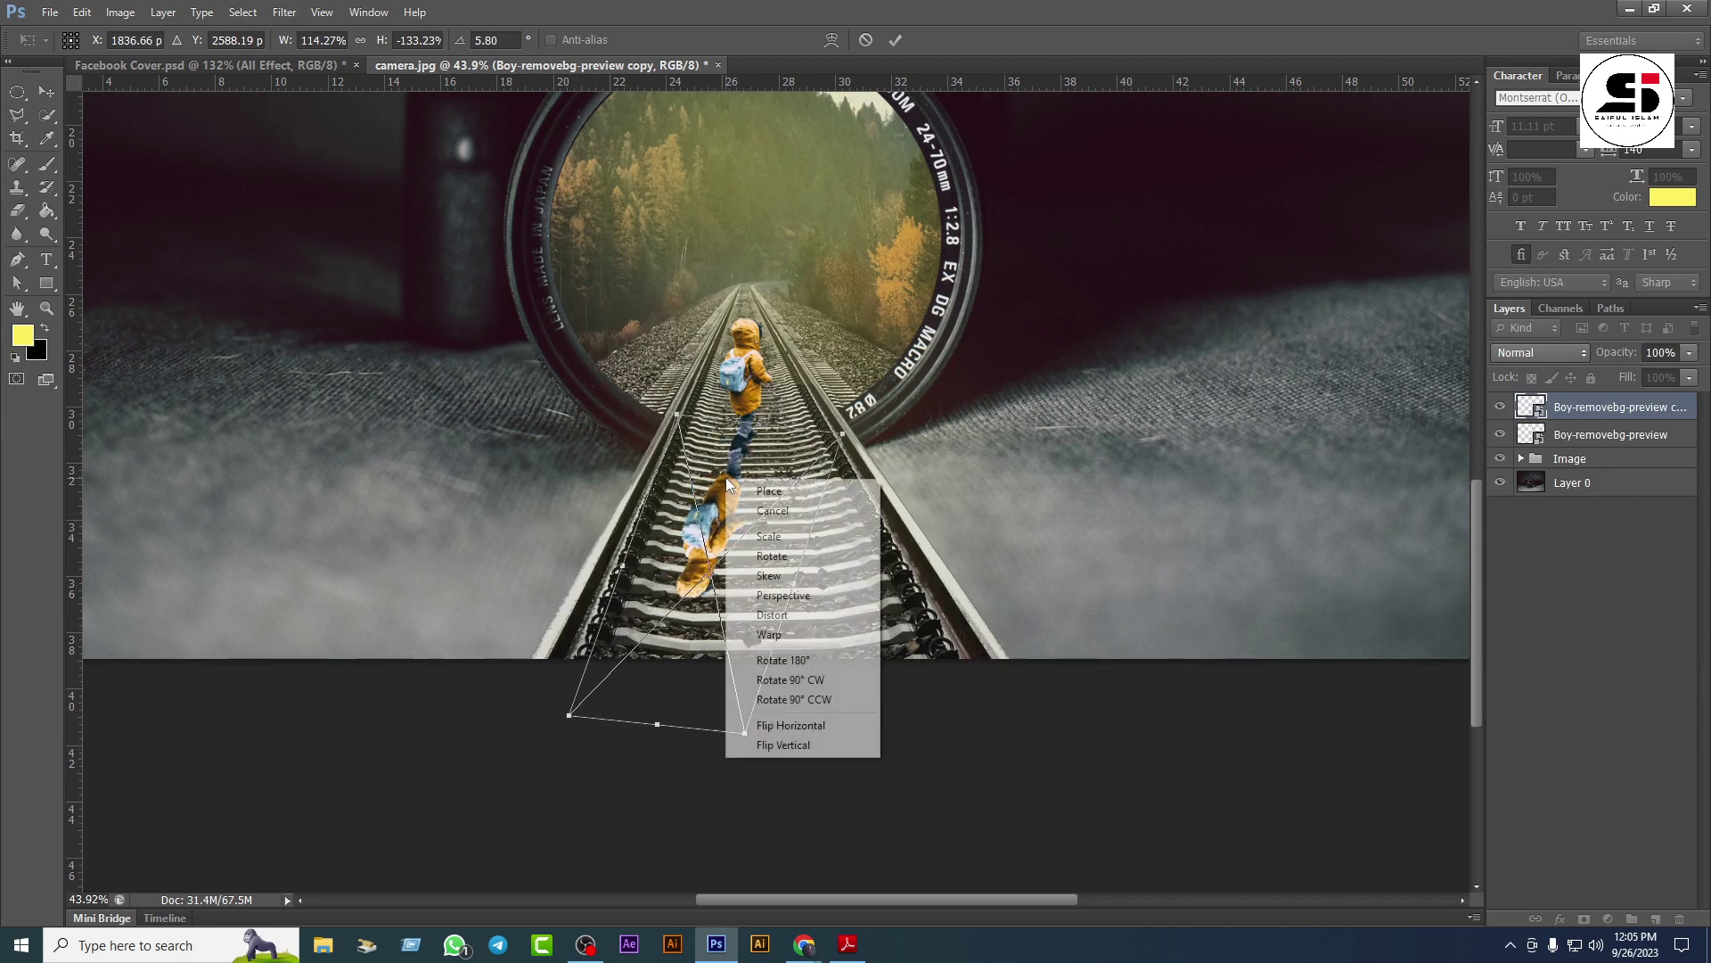
click(768, 634)
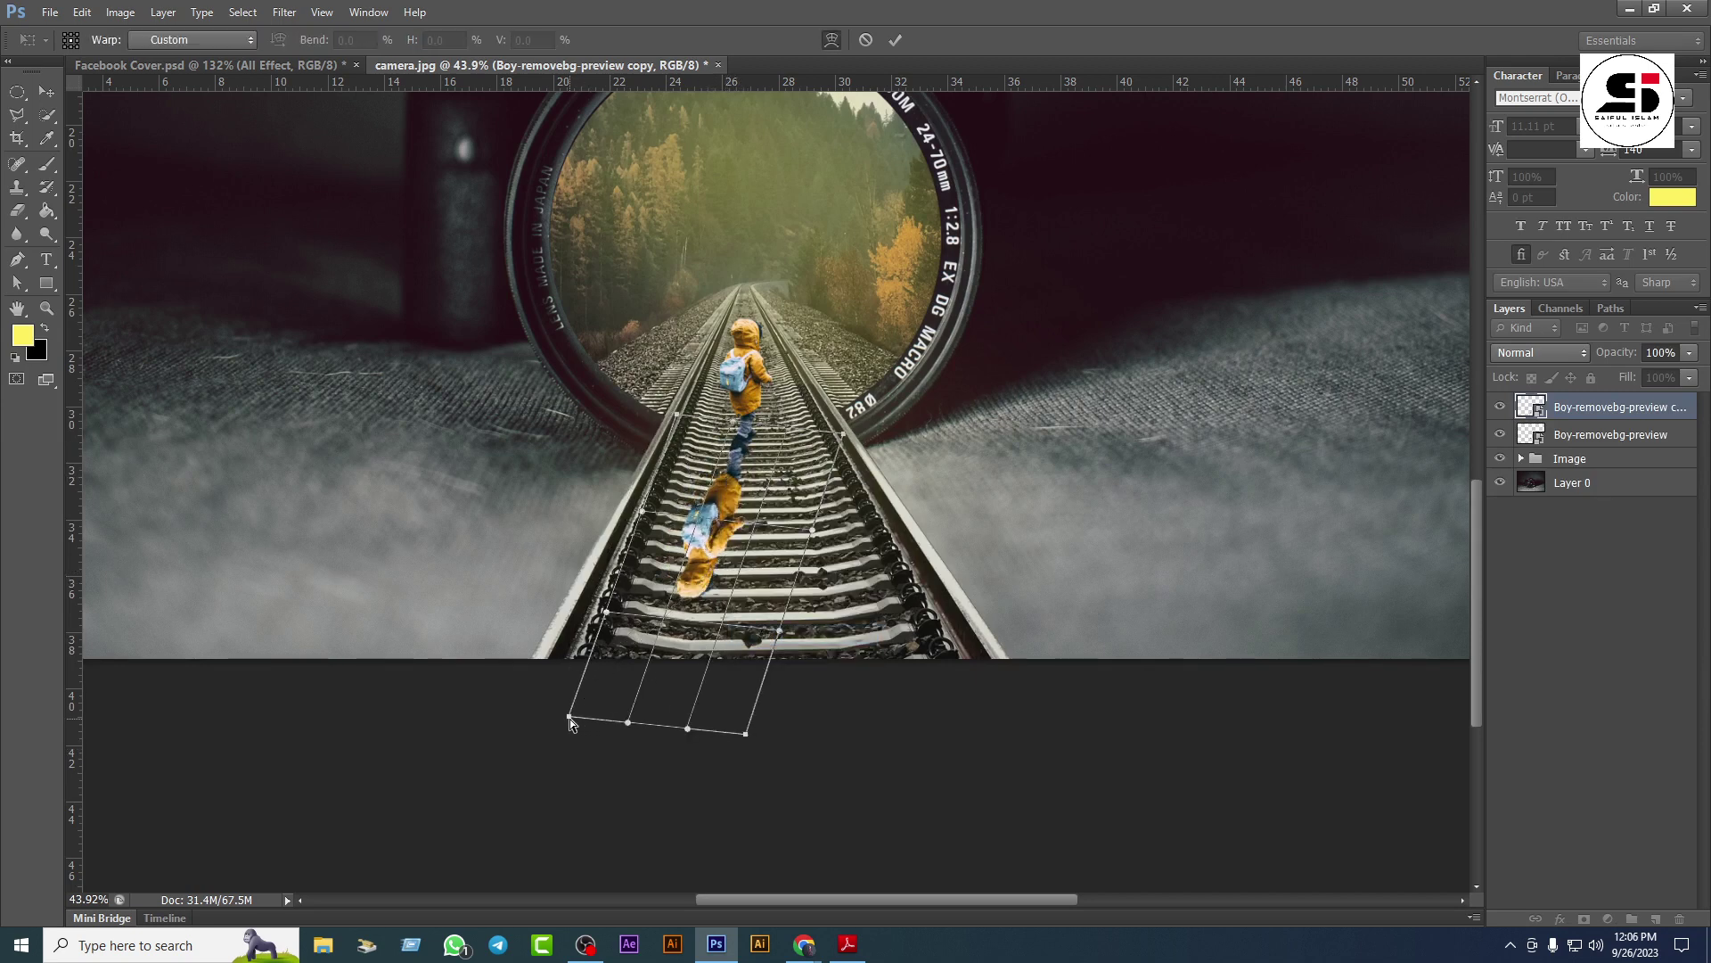
drag(570, 718, 569, 708)
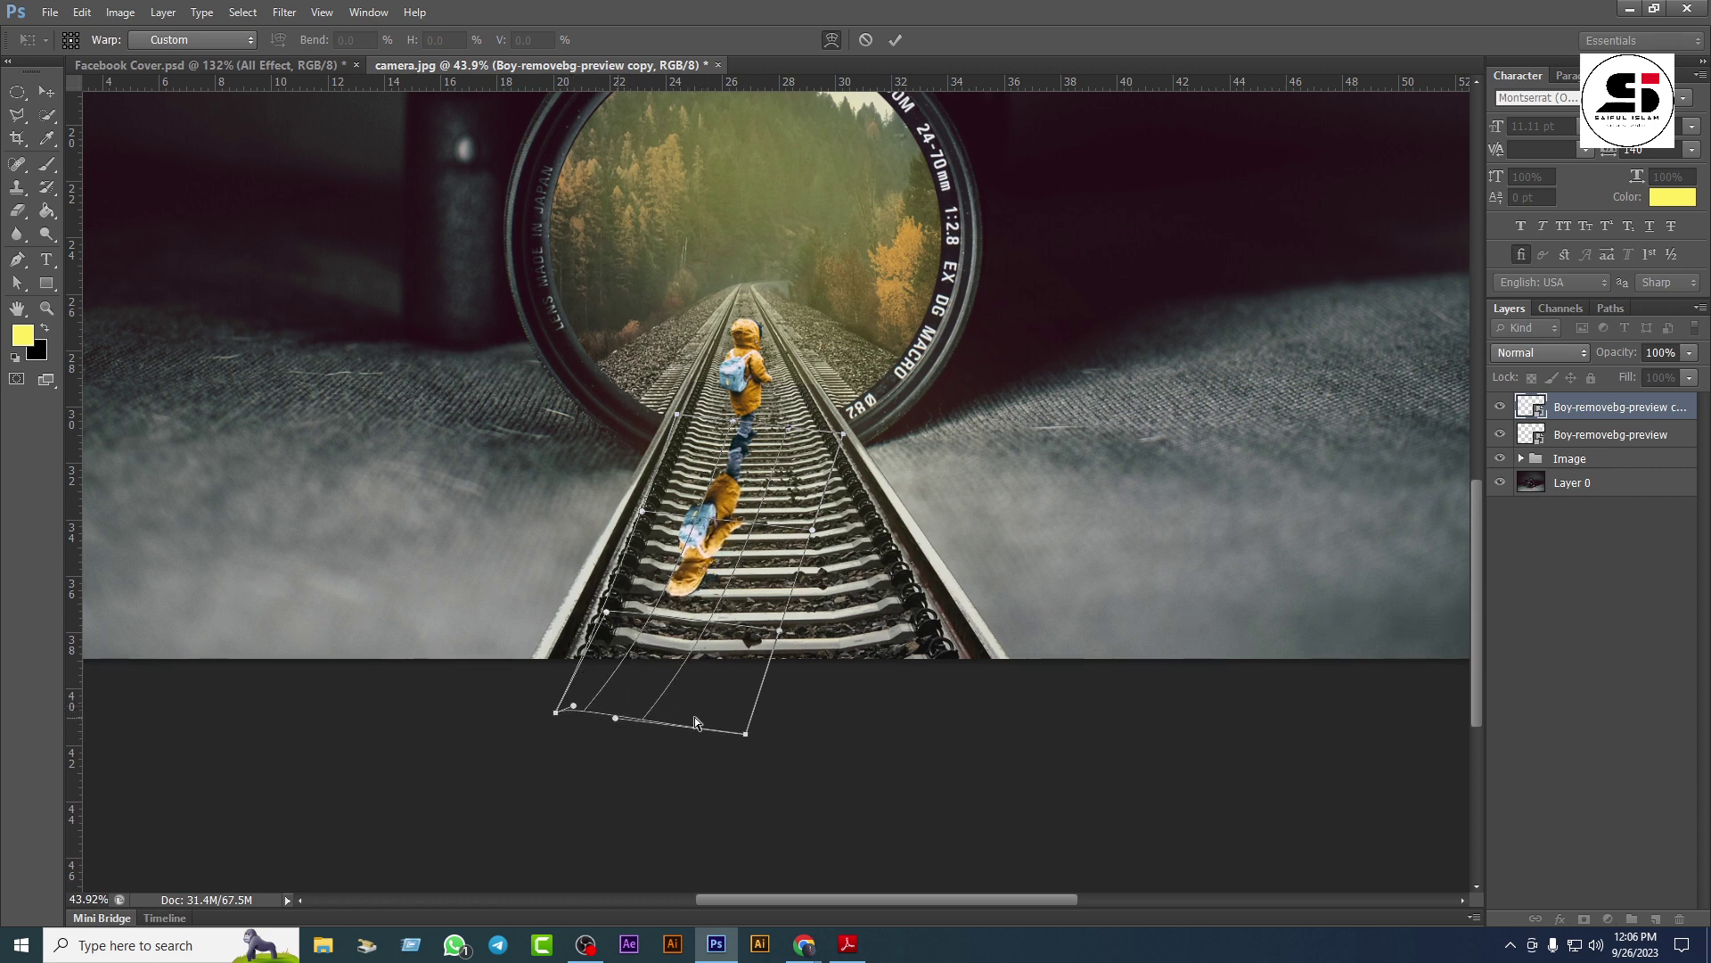
drag(747, 733, 675, 729)
drag(700, 543, 672, 542)
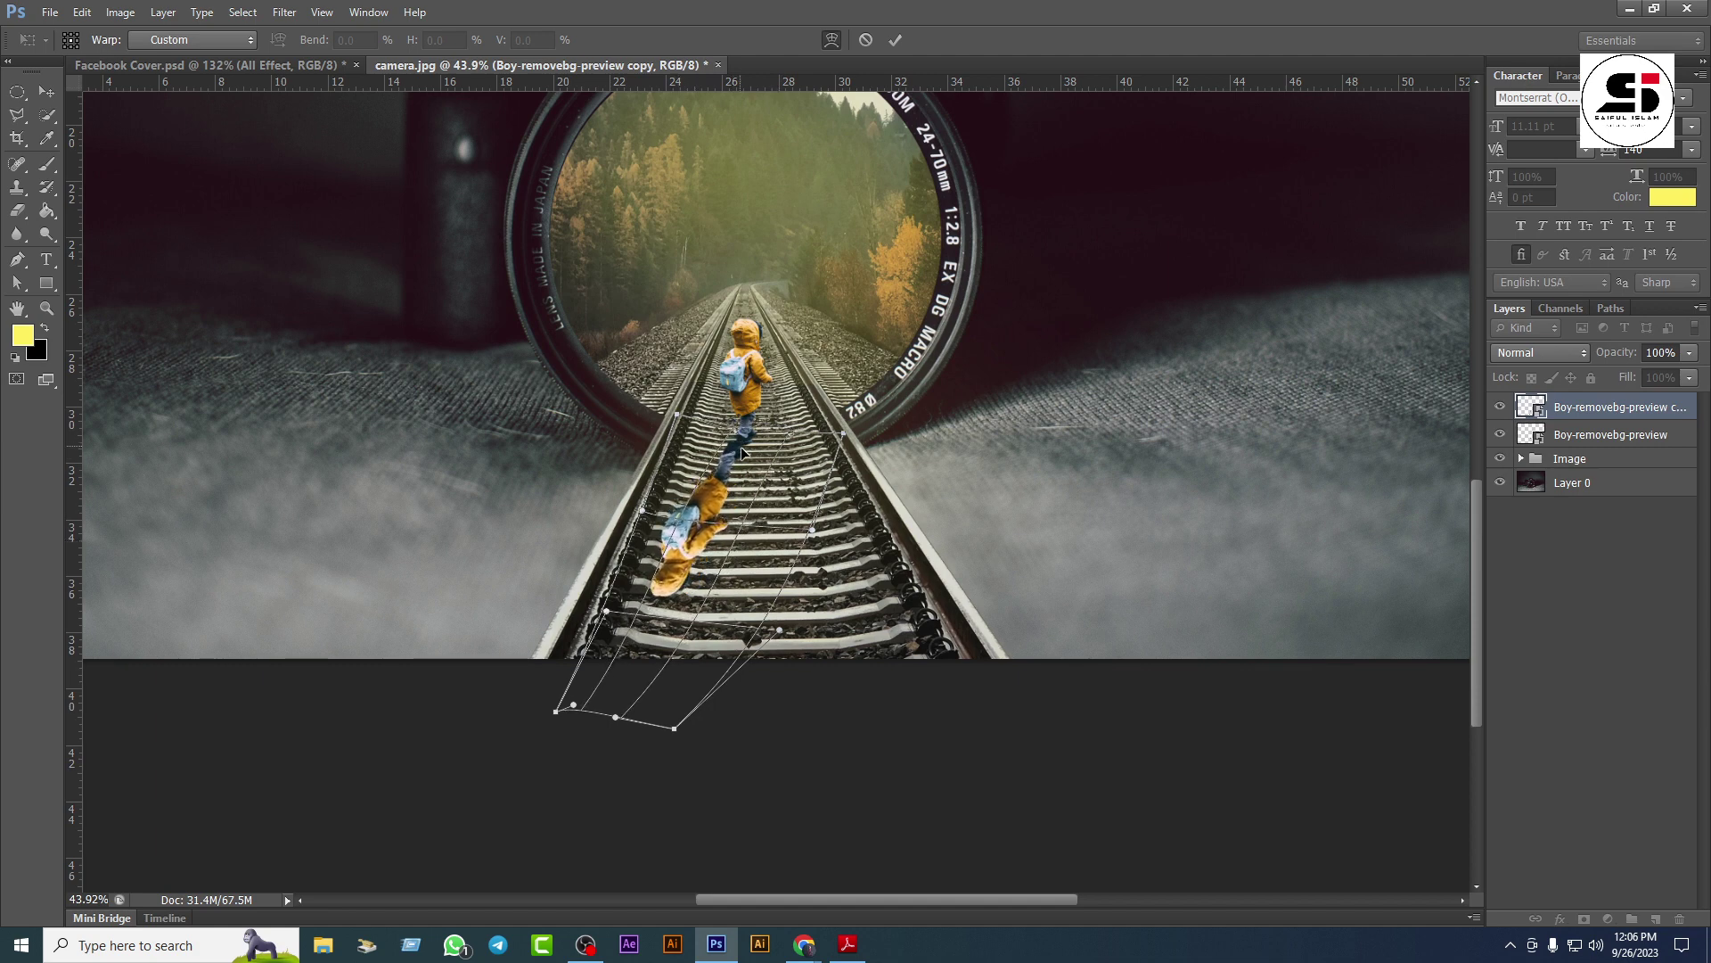
drag(740, 446, 592, 651)
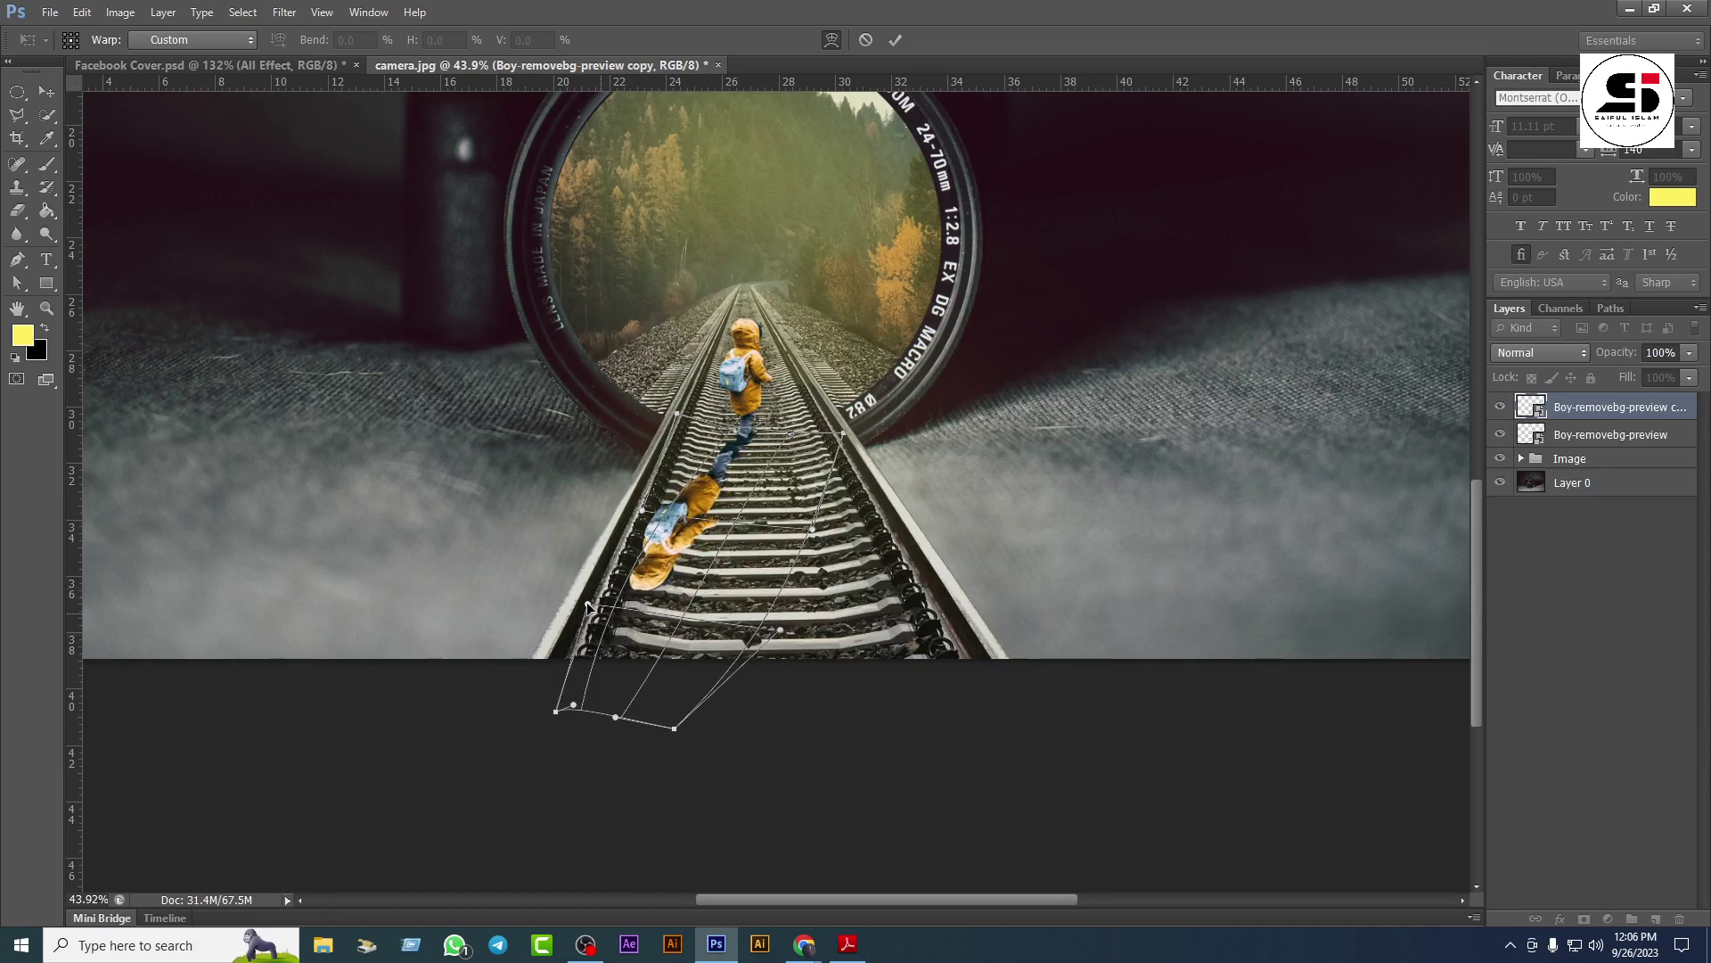
drag(555, 710, 535, 698)
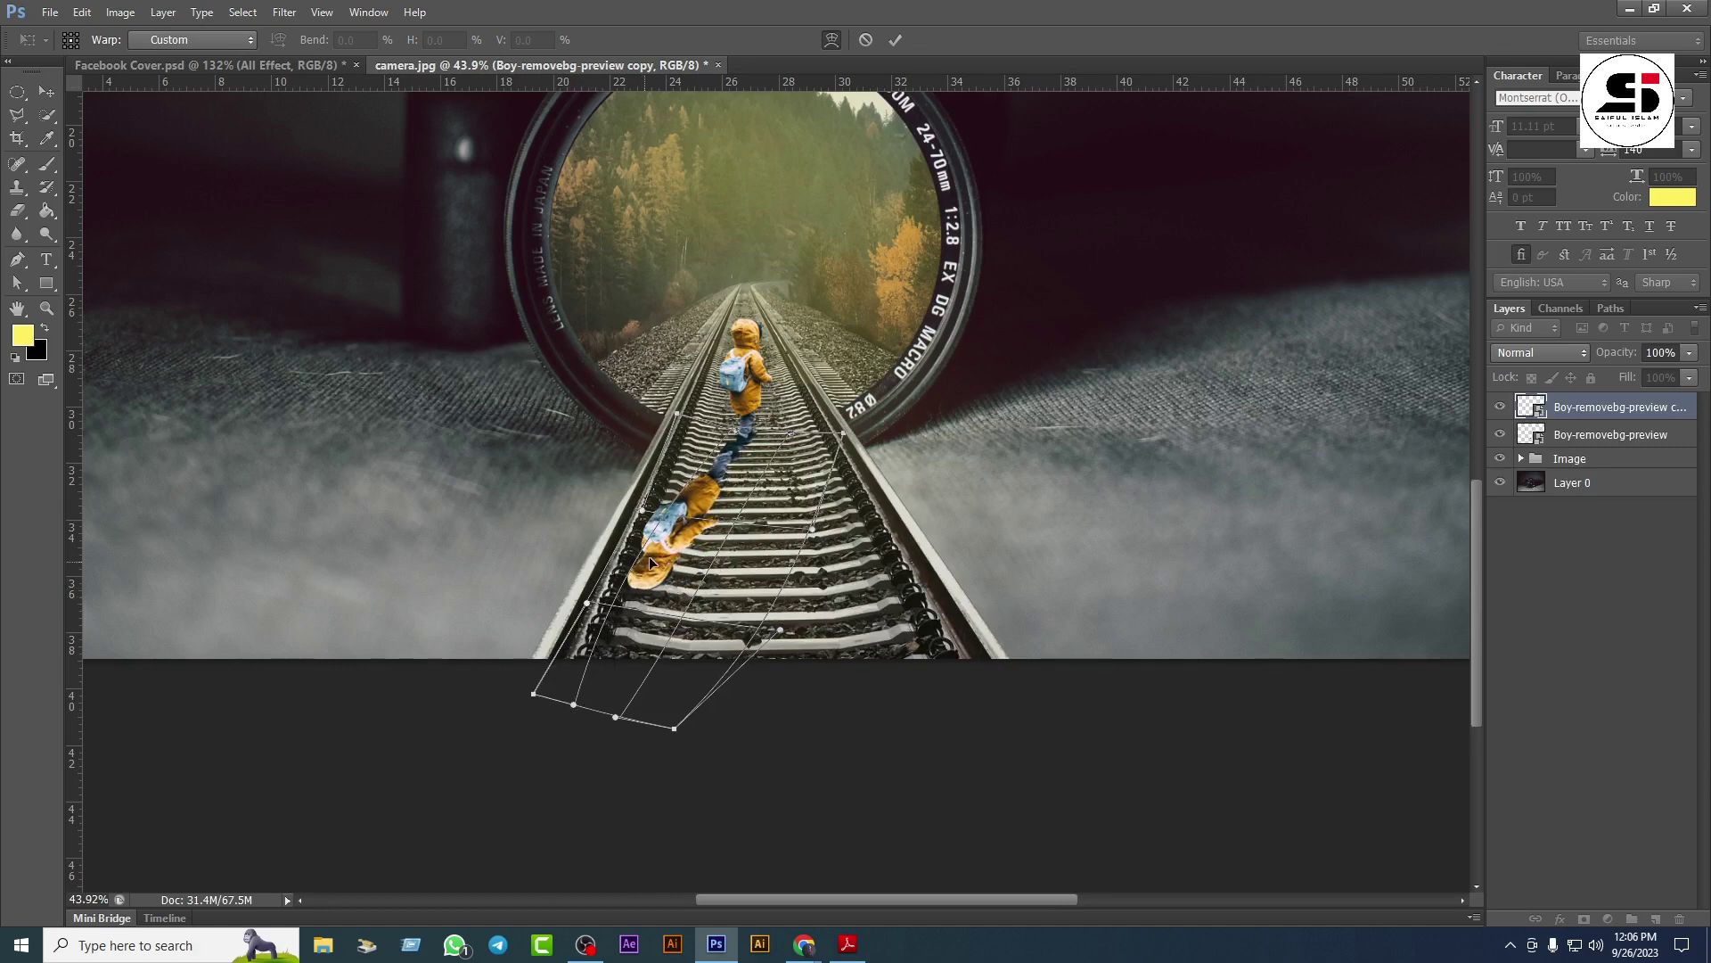
drag(733, 451, 716, 511)
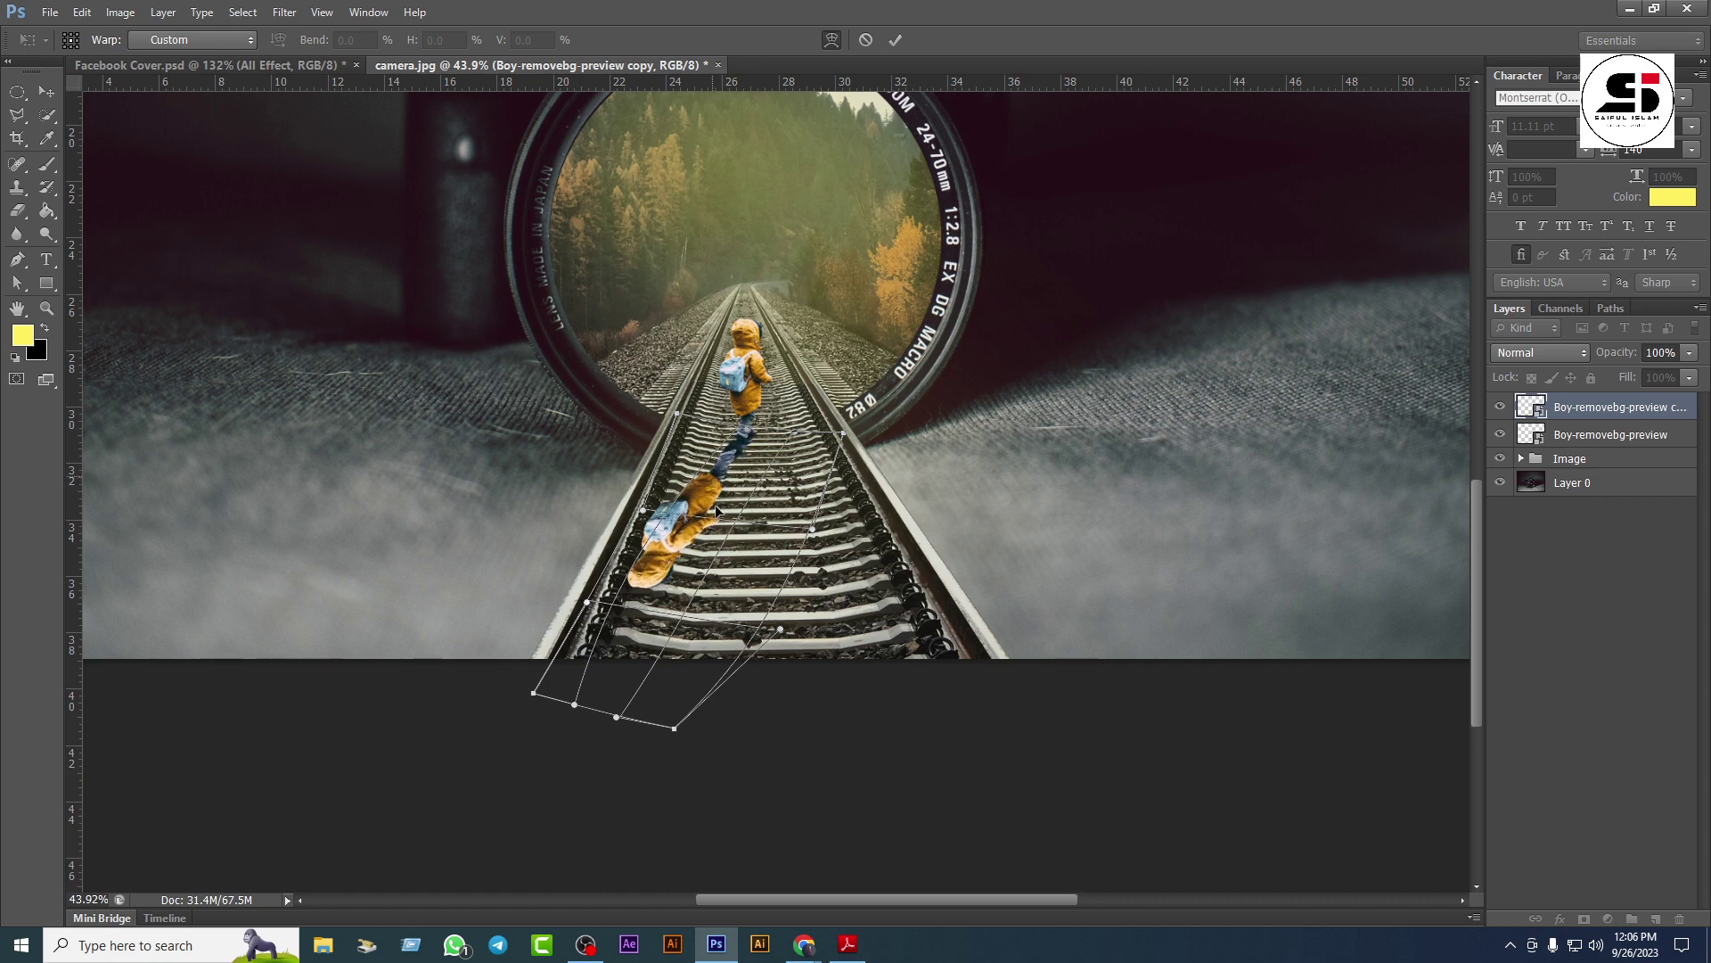
drag(612, 610, 605, 615)
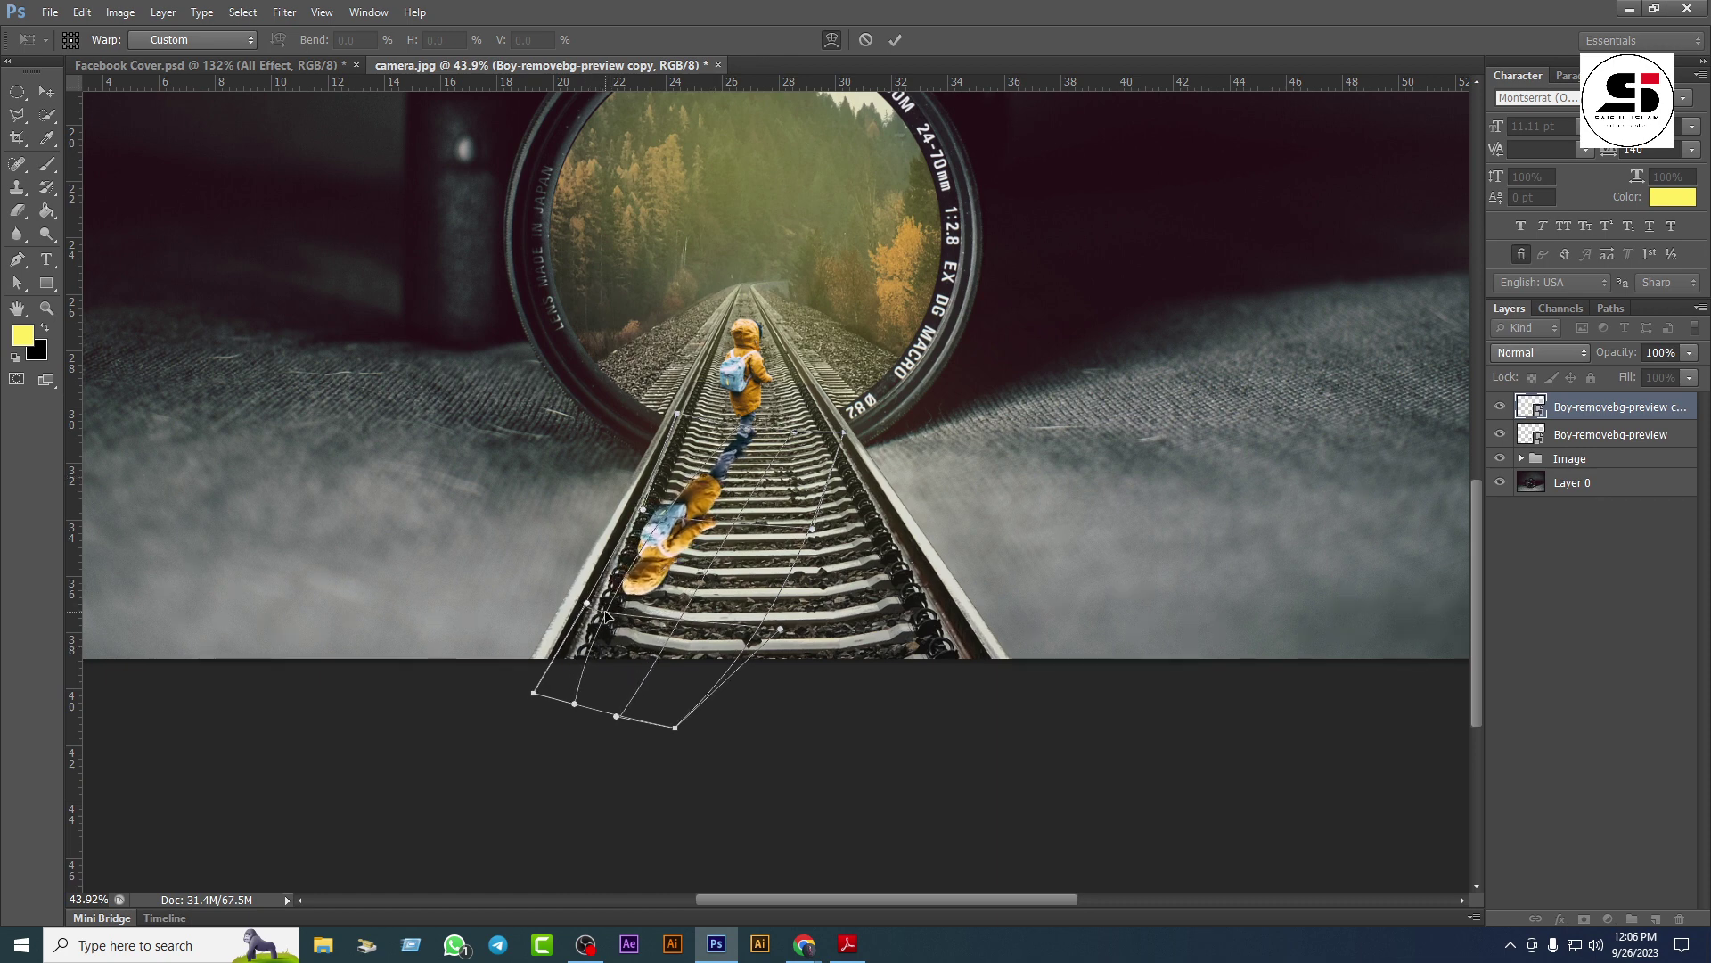
key(Return)
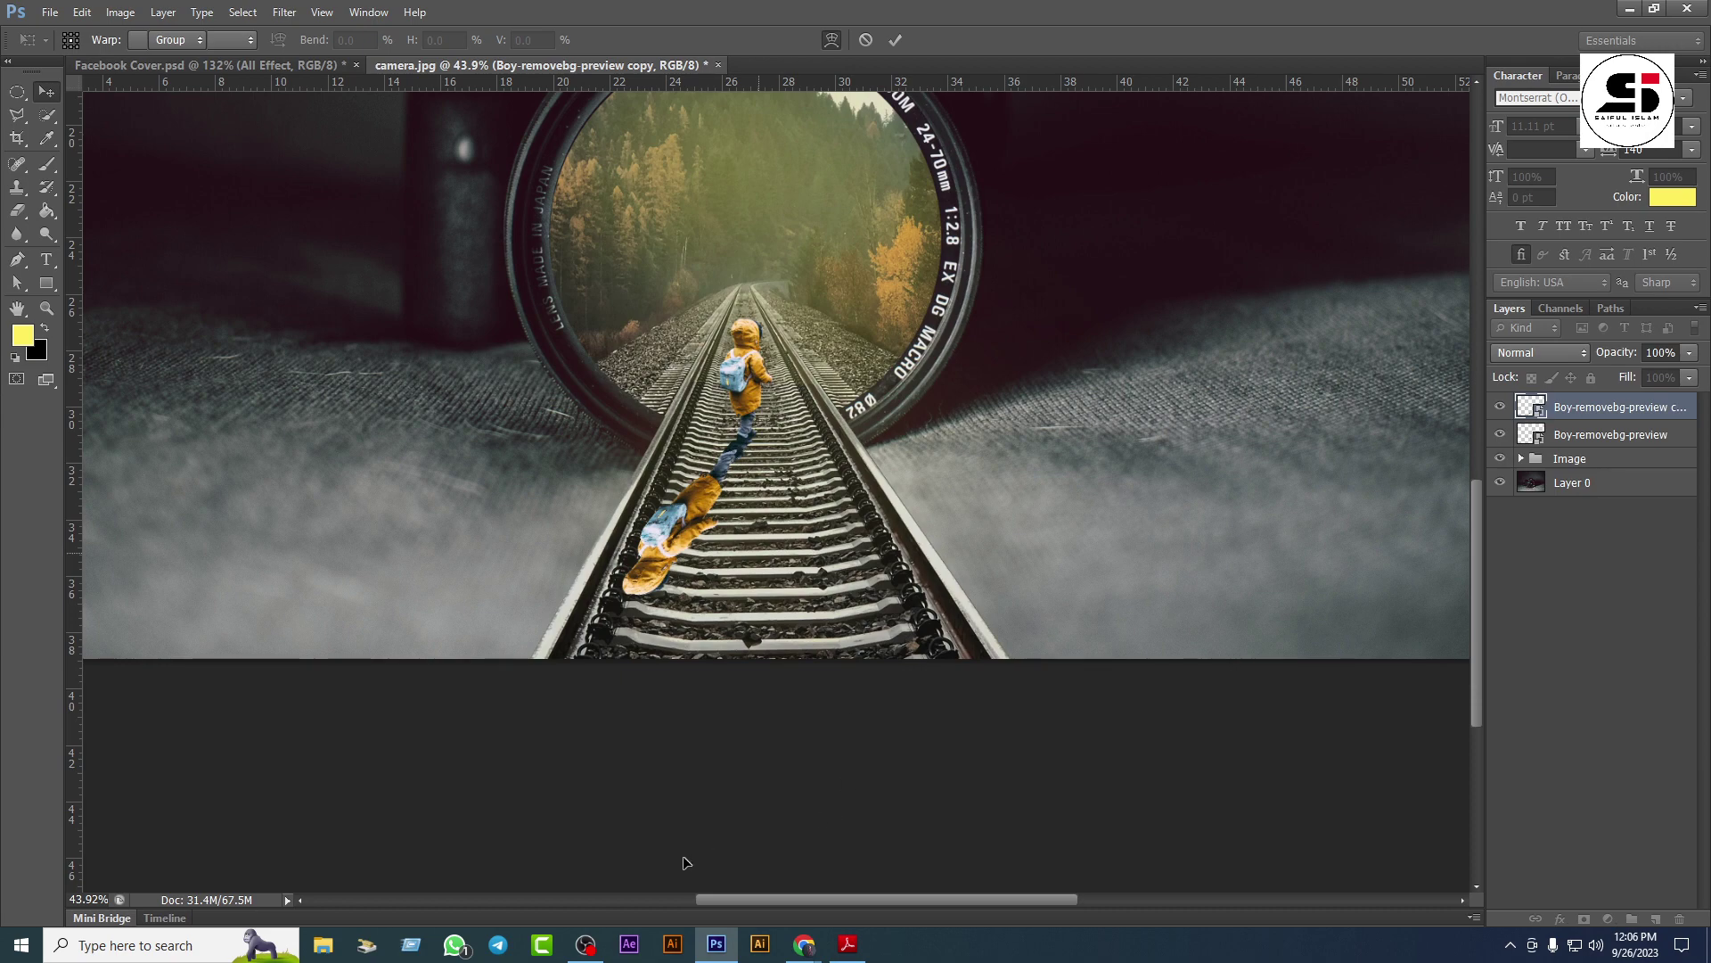
Step: Hide OBS, view the Google Meet in-call messages, then return to Photoshop
click(585, 944)
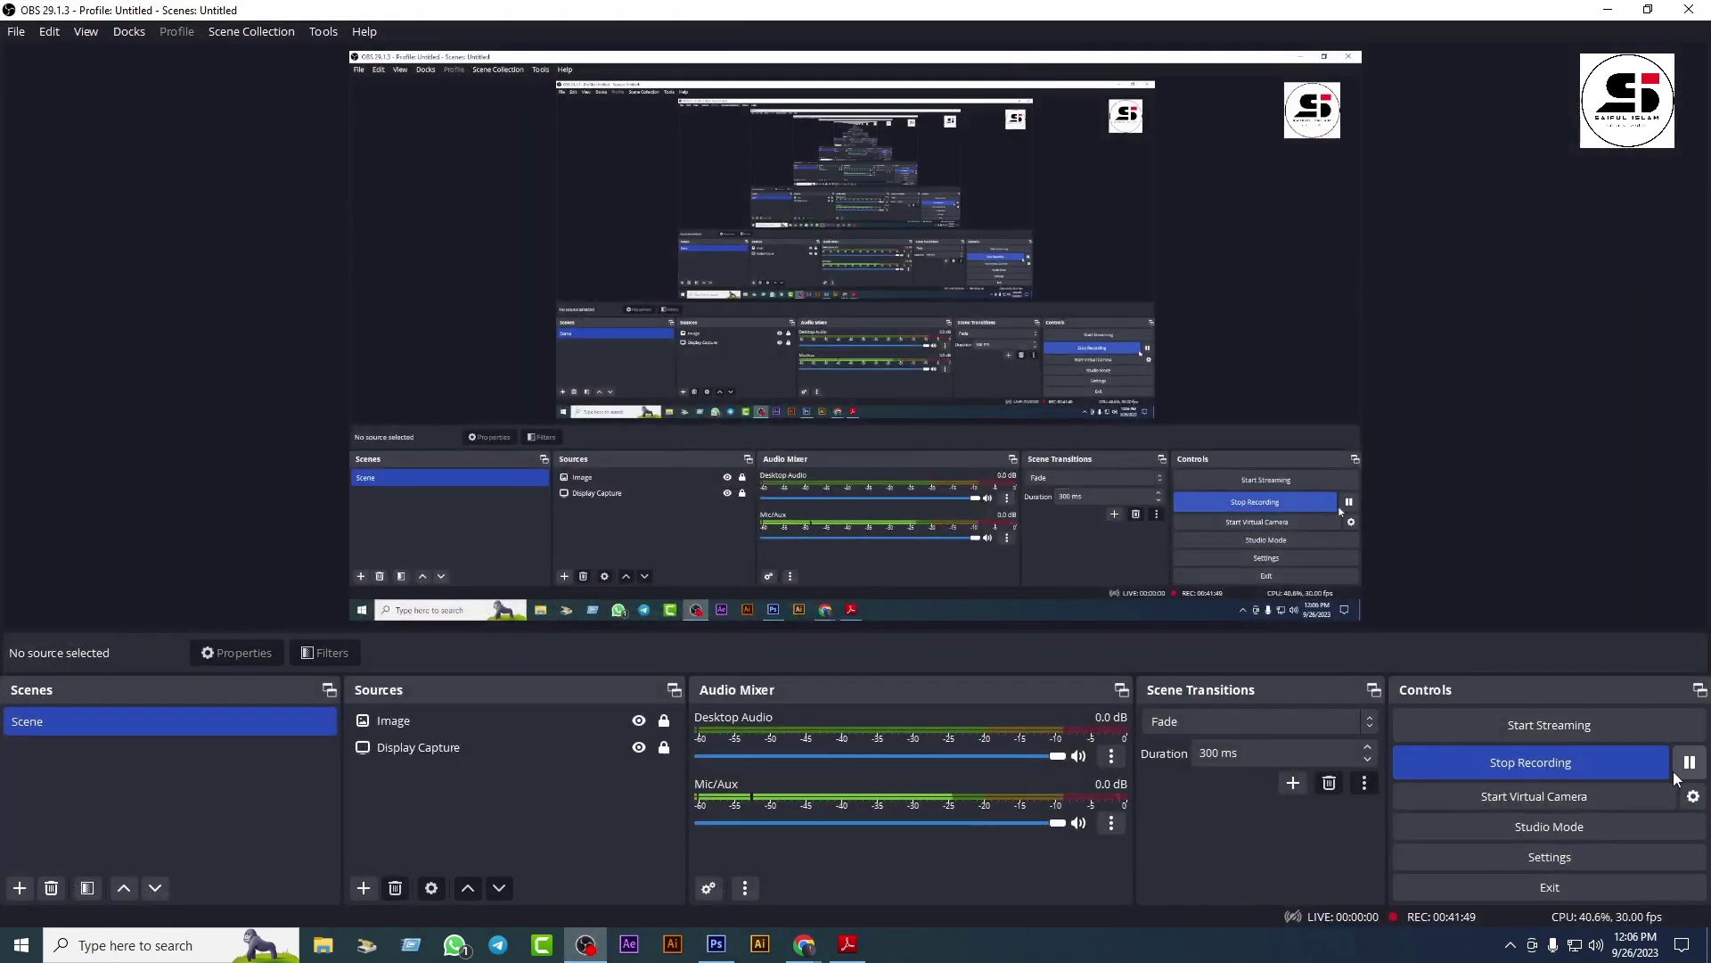
click(1606, 10)
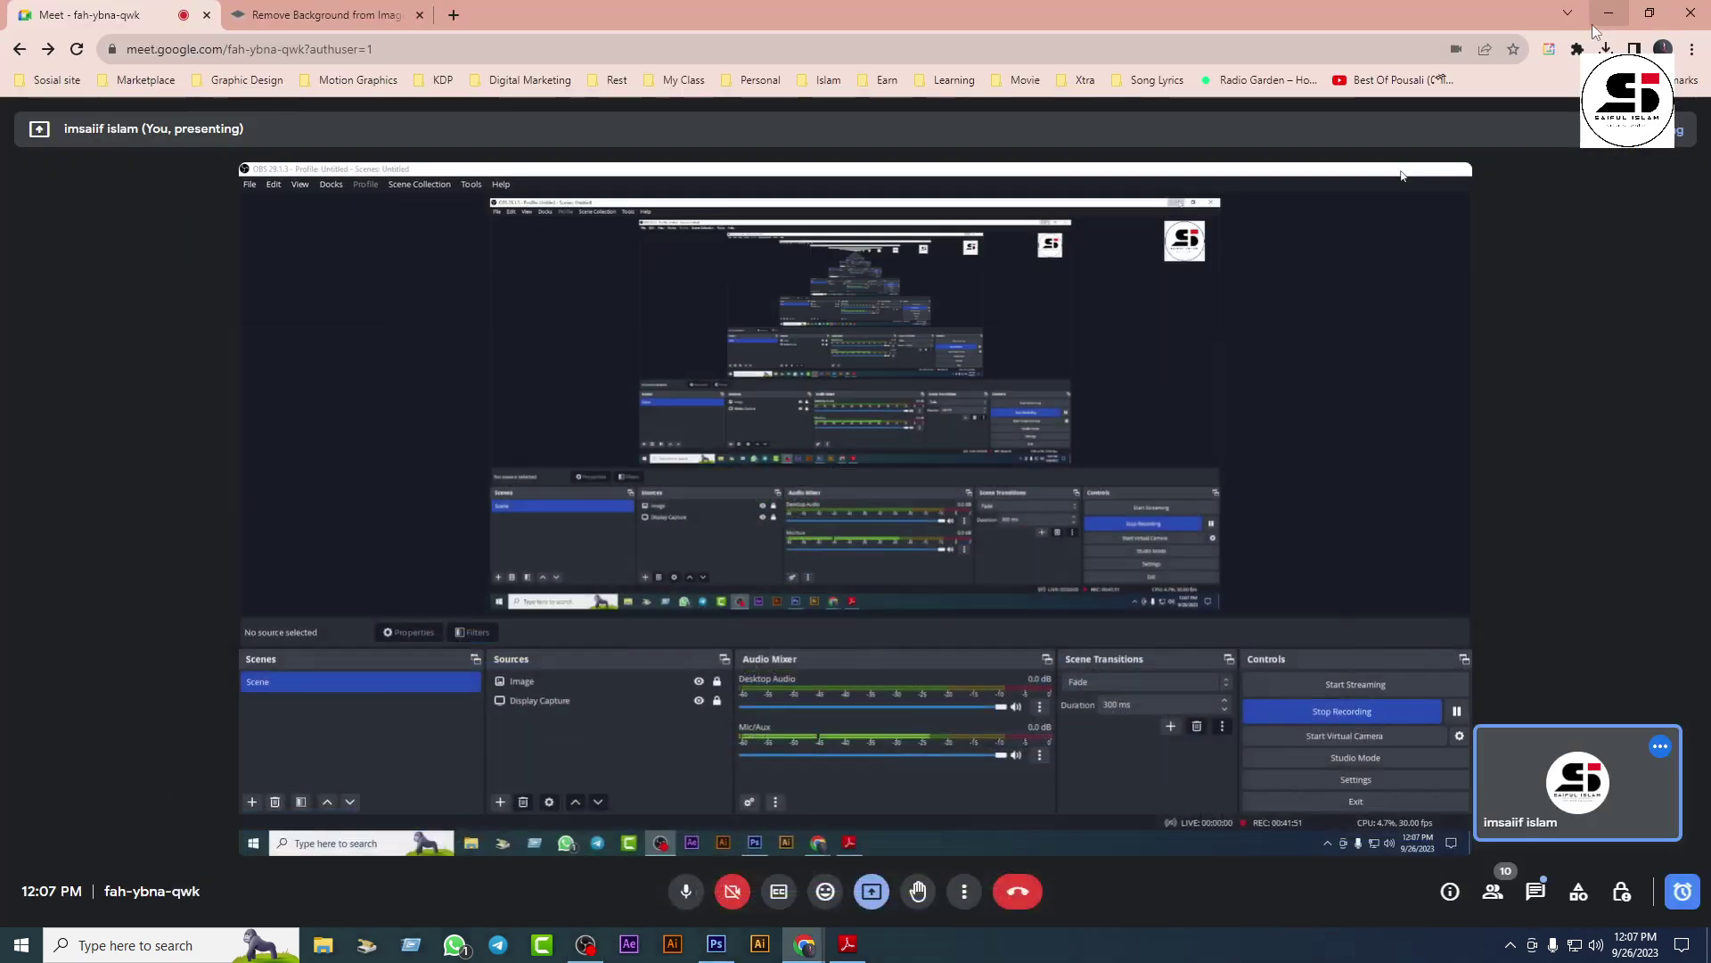
click(1535, 892)
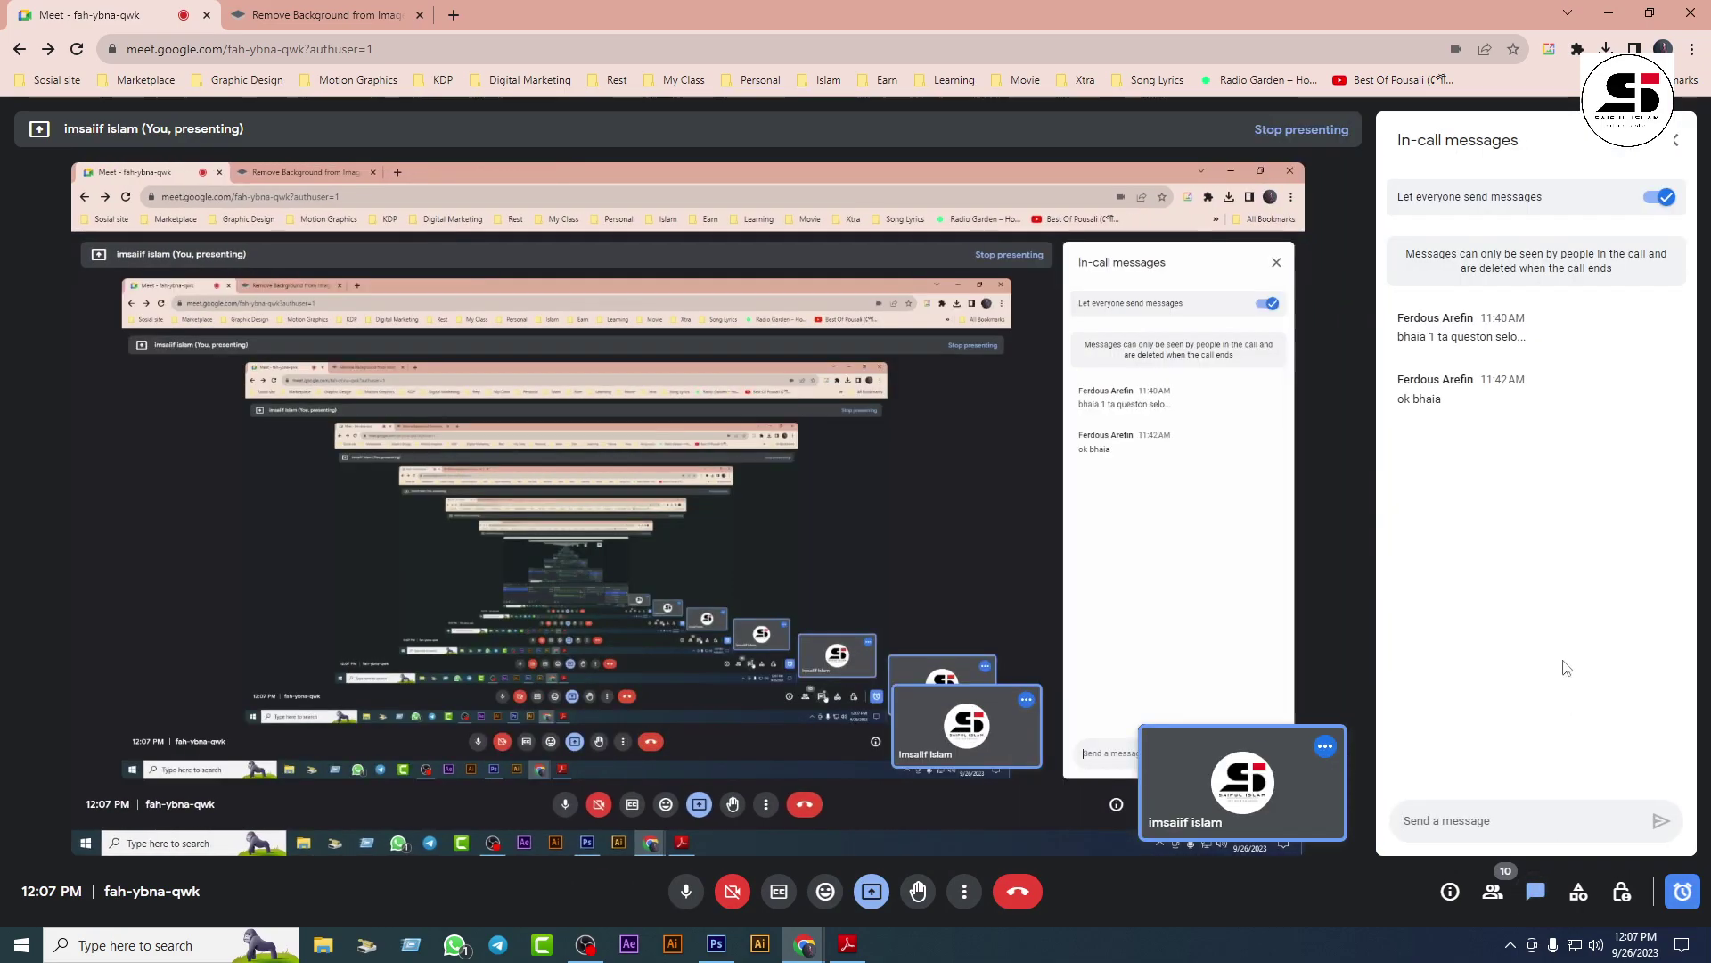
key(alt+Tab)
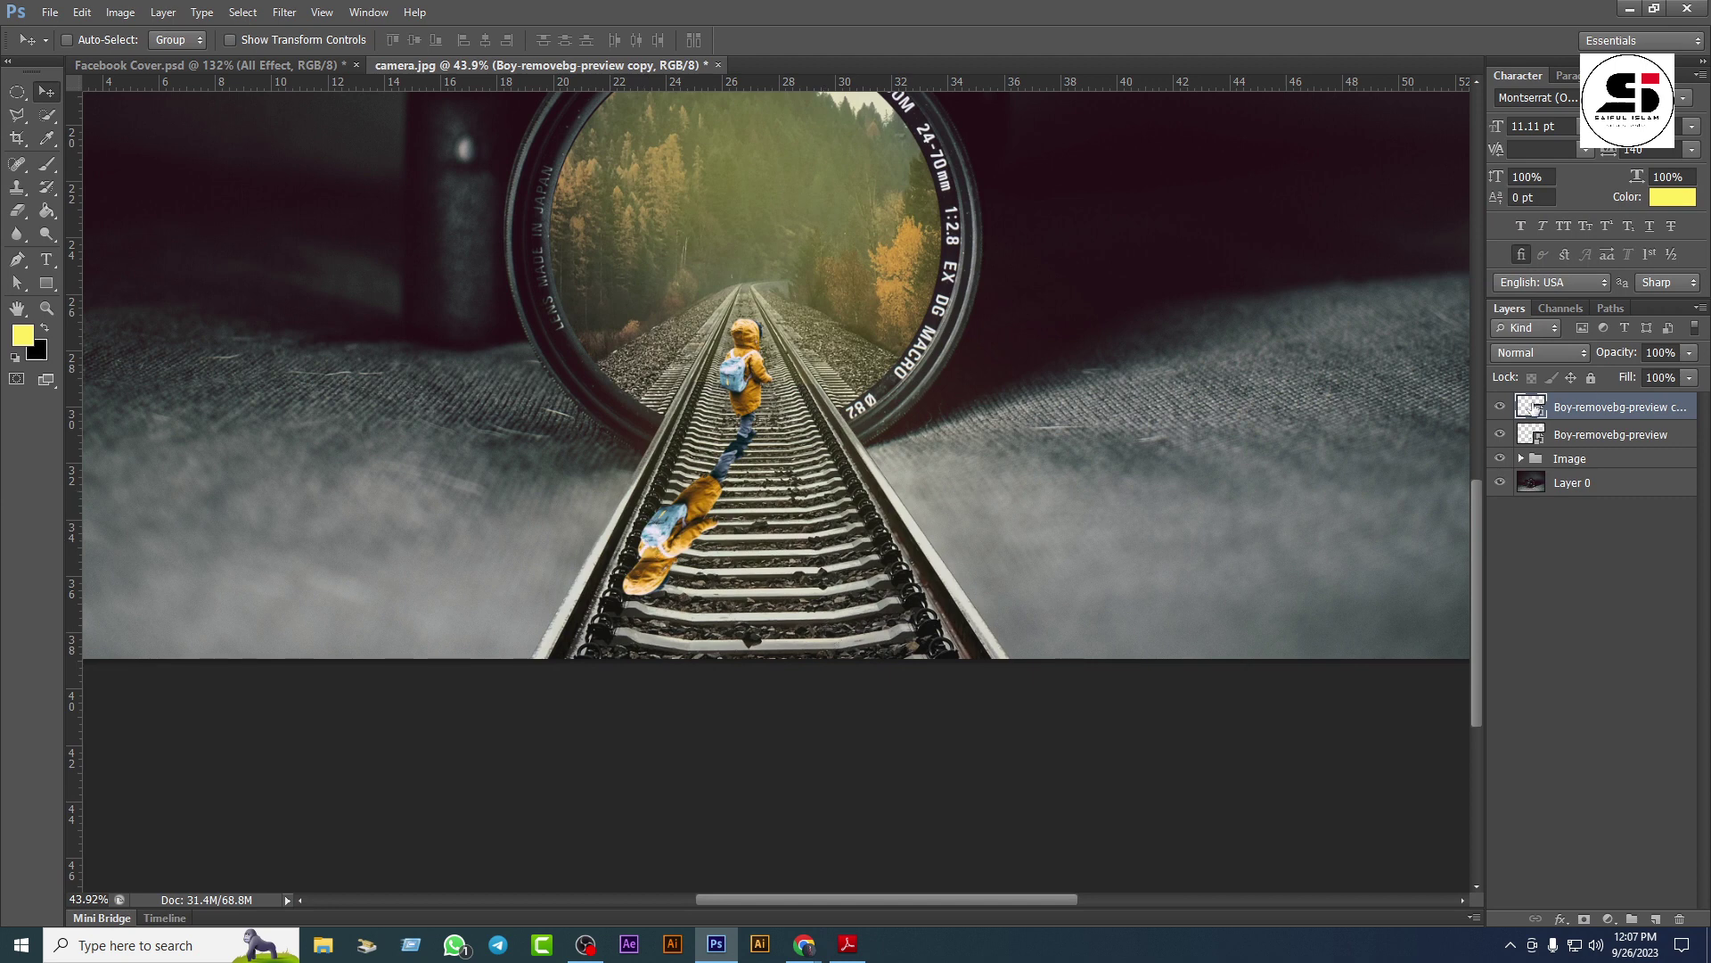
Step: Rasterize the Boy-removebg-preview copy layer
click(120, 12)
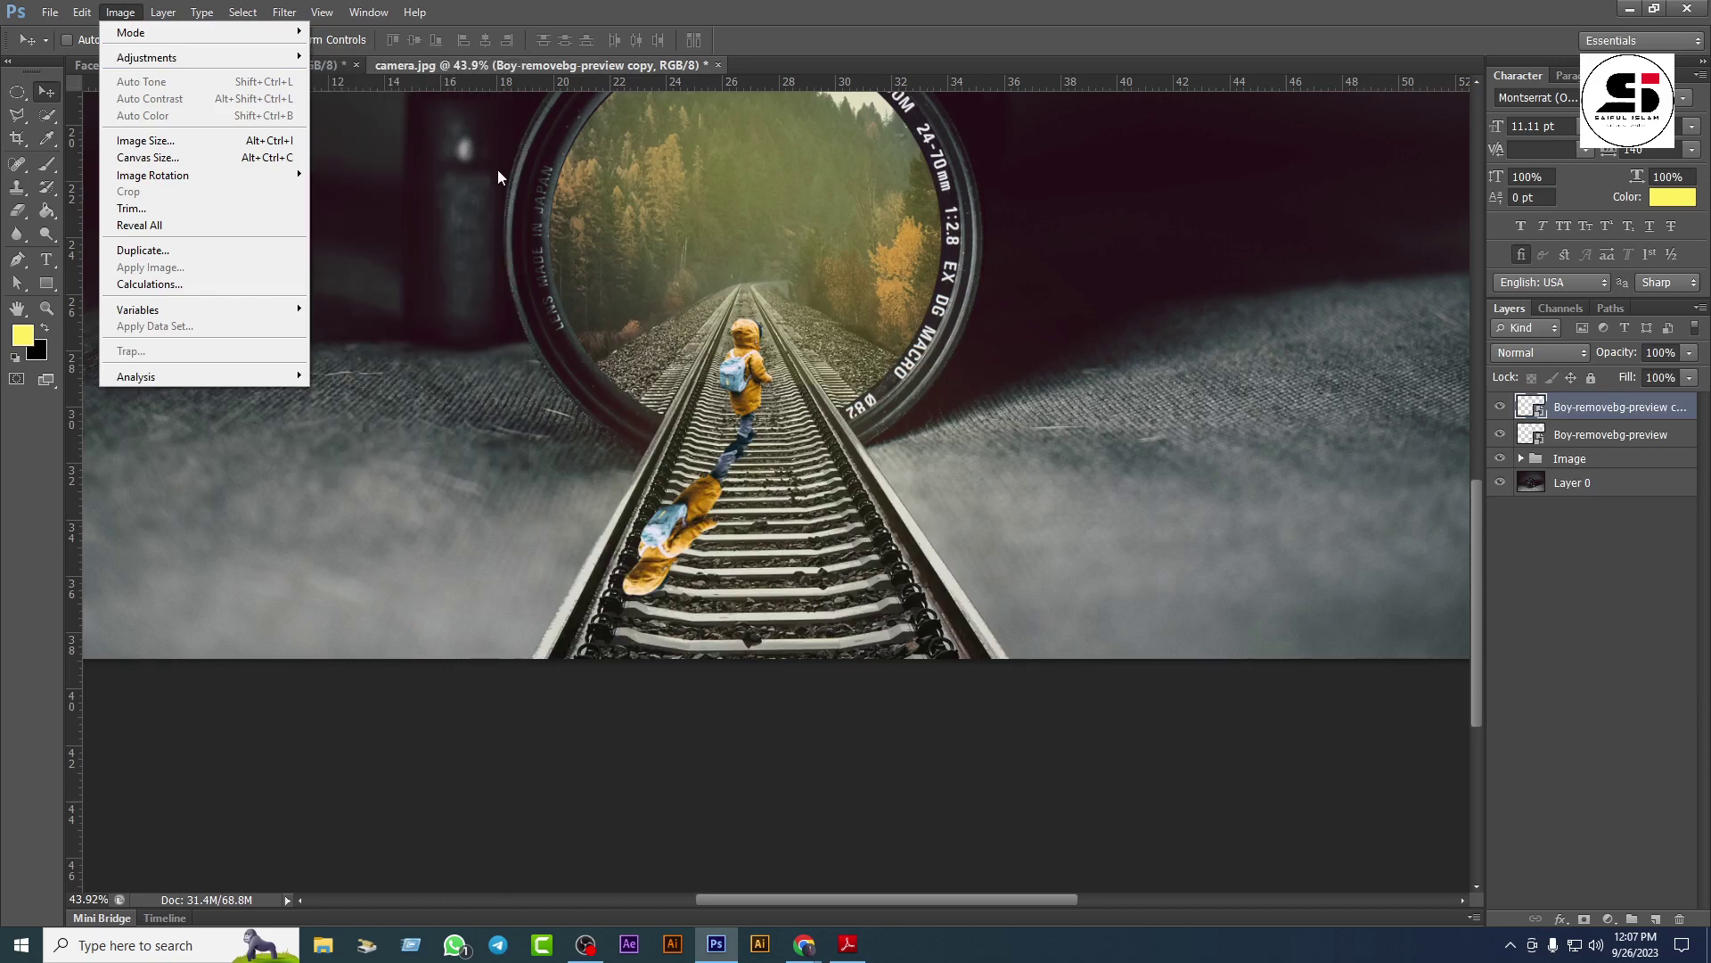
click(1560, 433)
right_click(1580, 406)
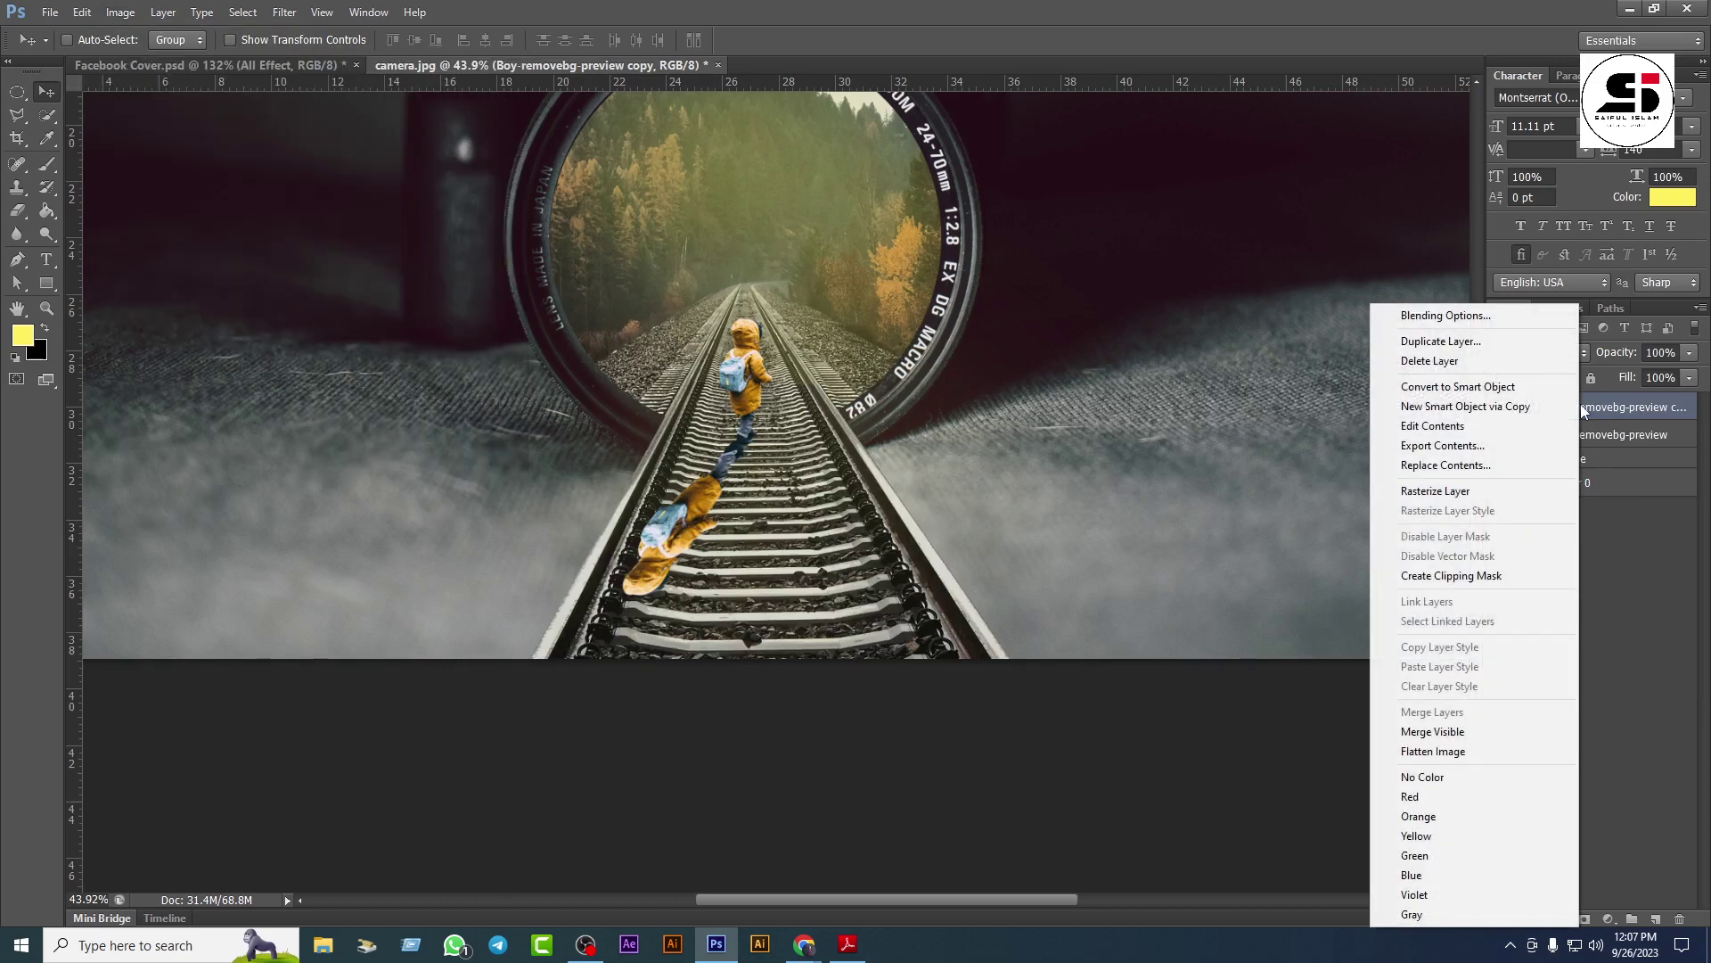
click(1445, 495)
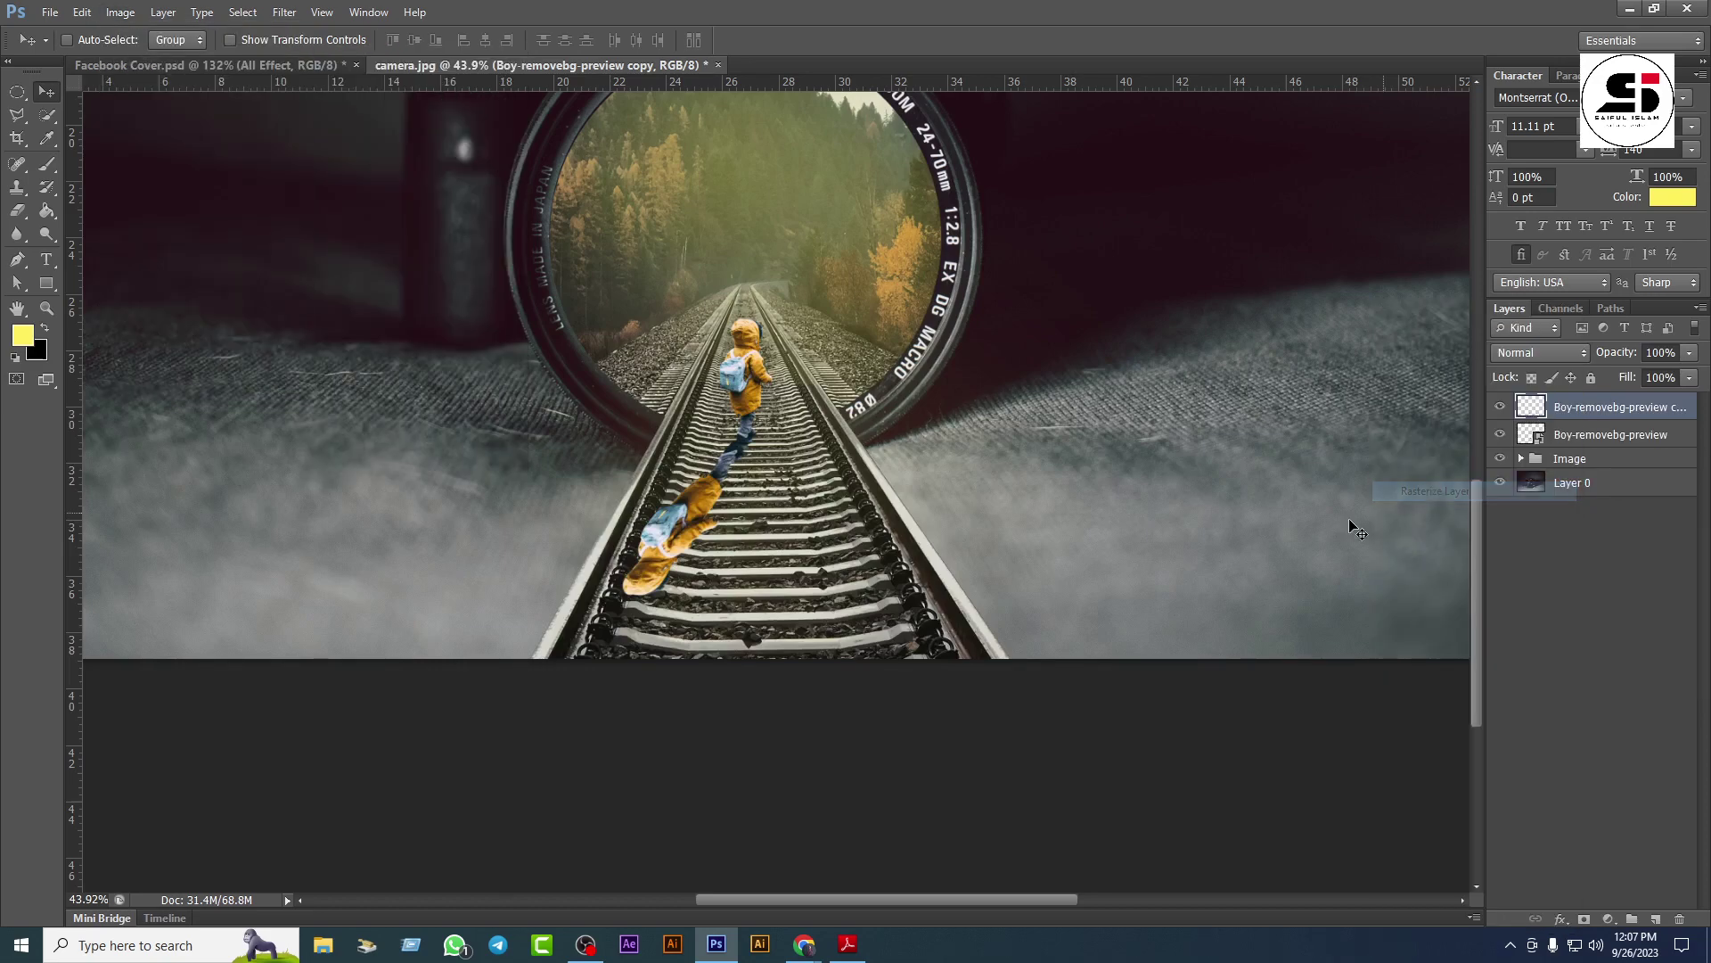
Step: Use Levels, dragging the white output slider near 0, to turn the copy solid black
click(123, 13)
mouse_move(205, 55)
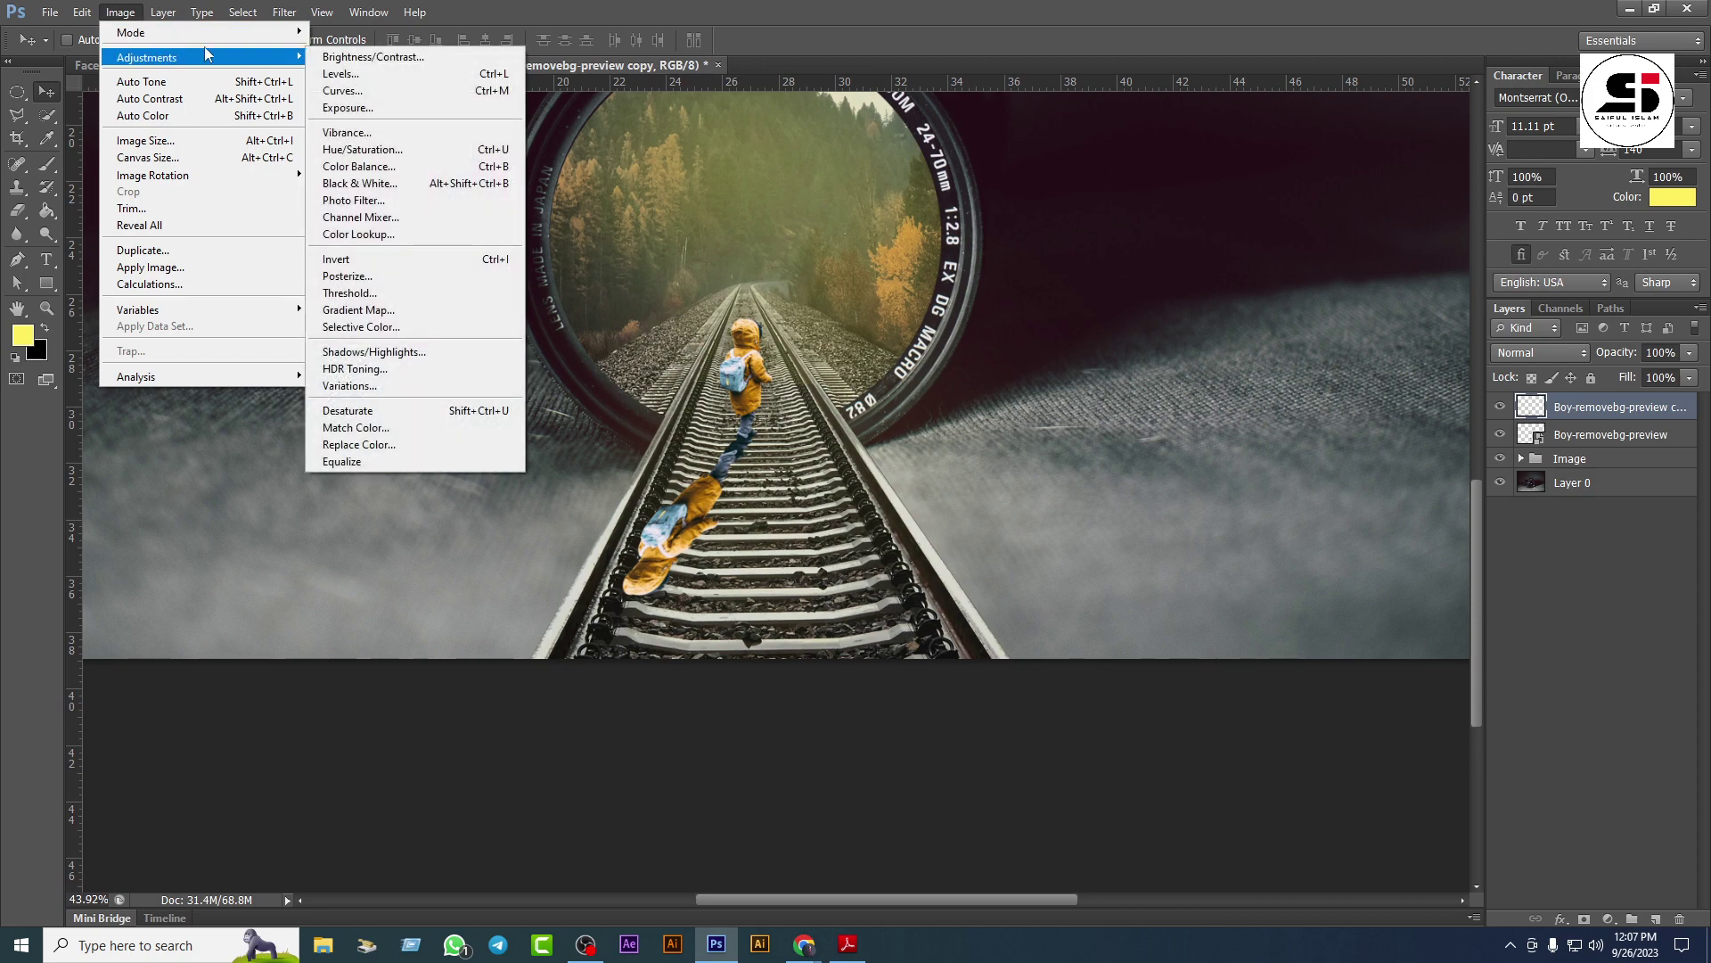
click(348, 90)
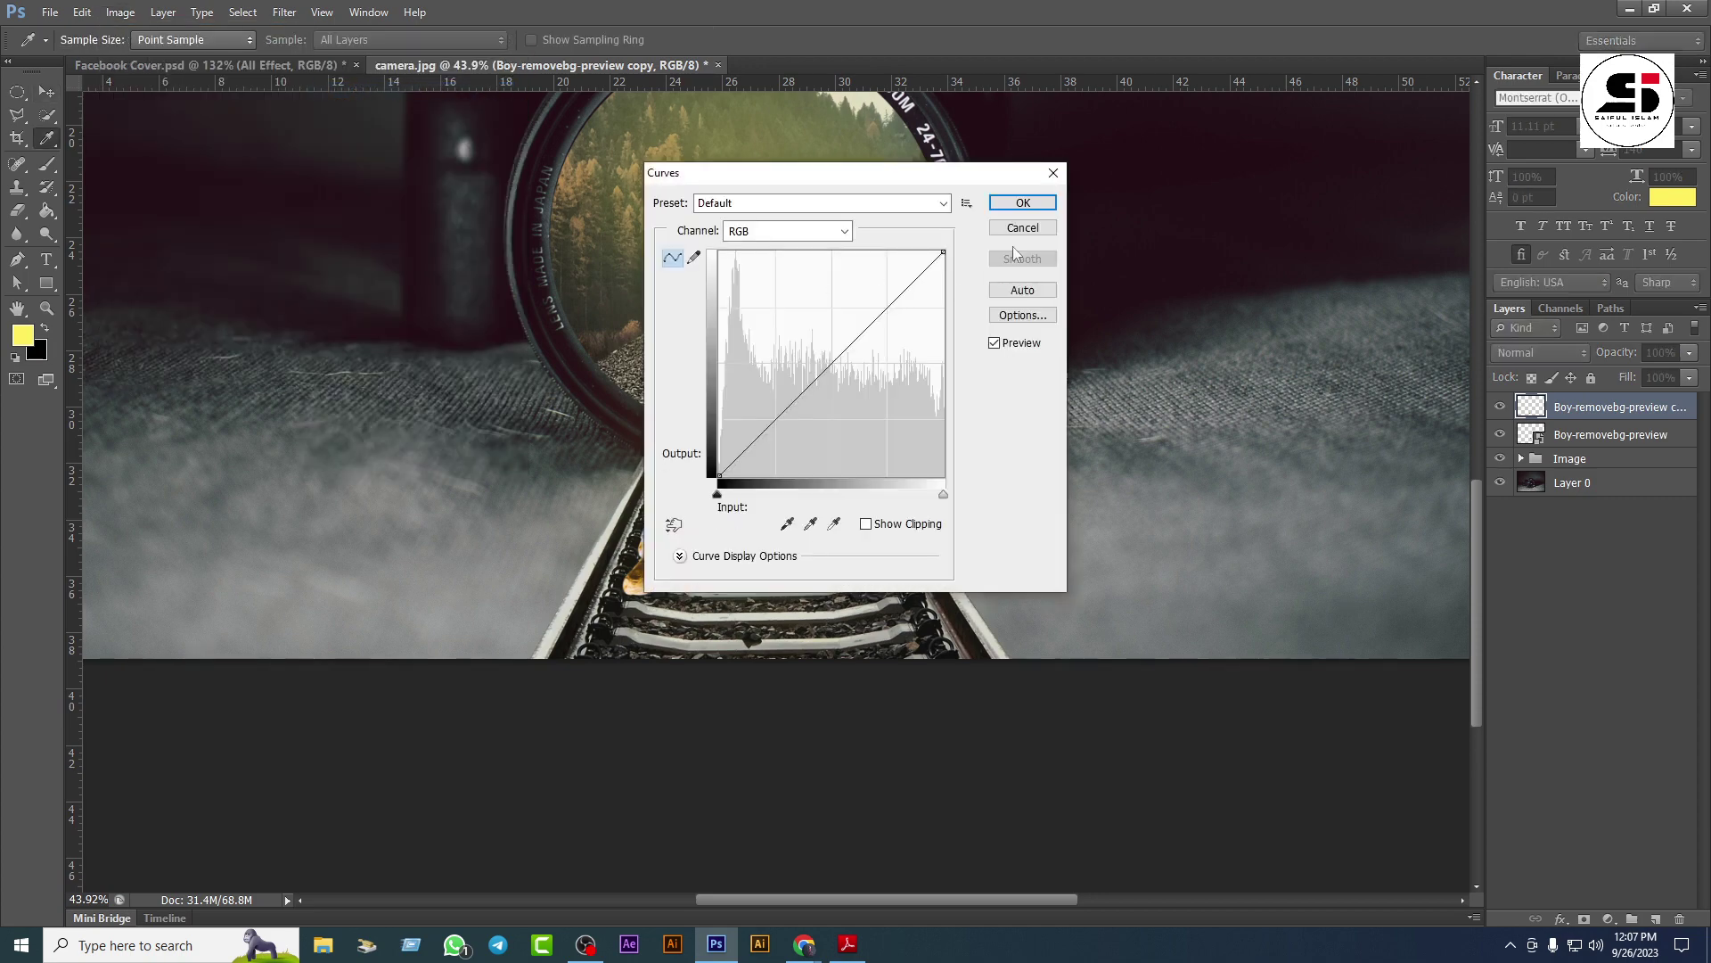
click(1053, 172)
click(120, 12)
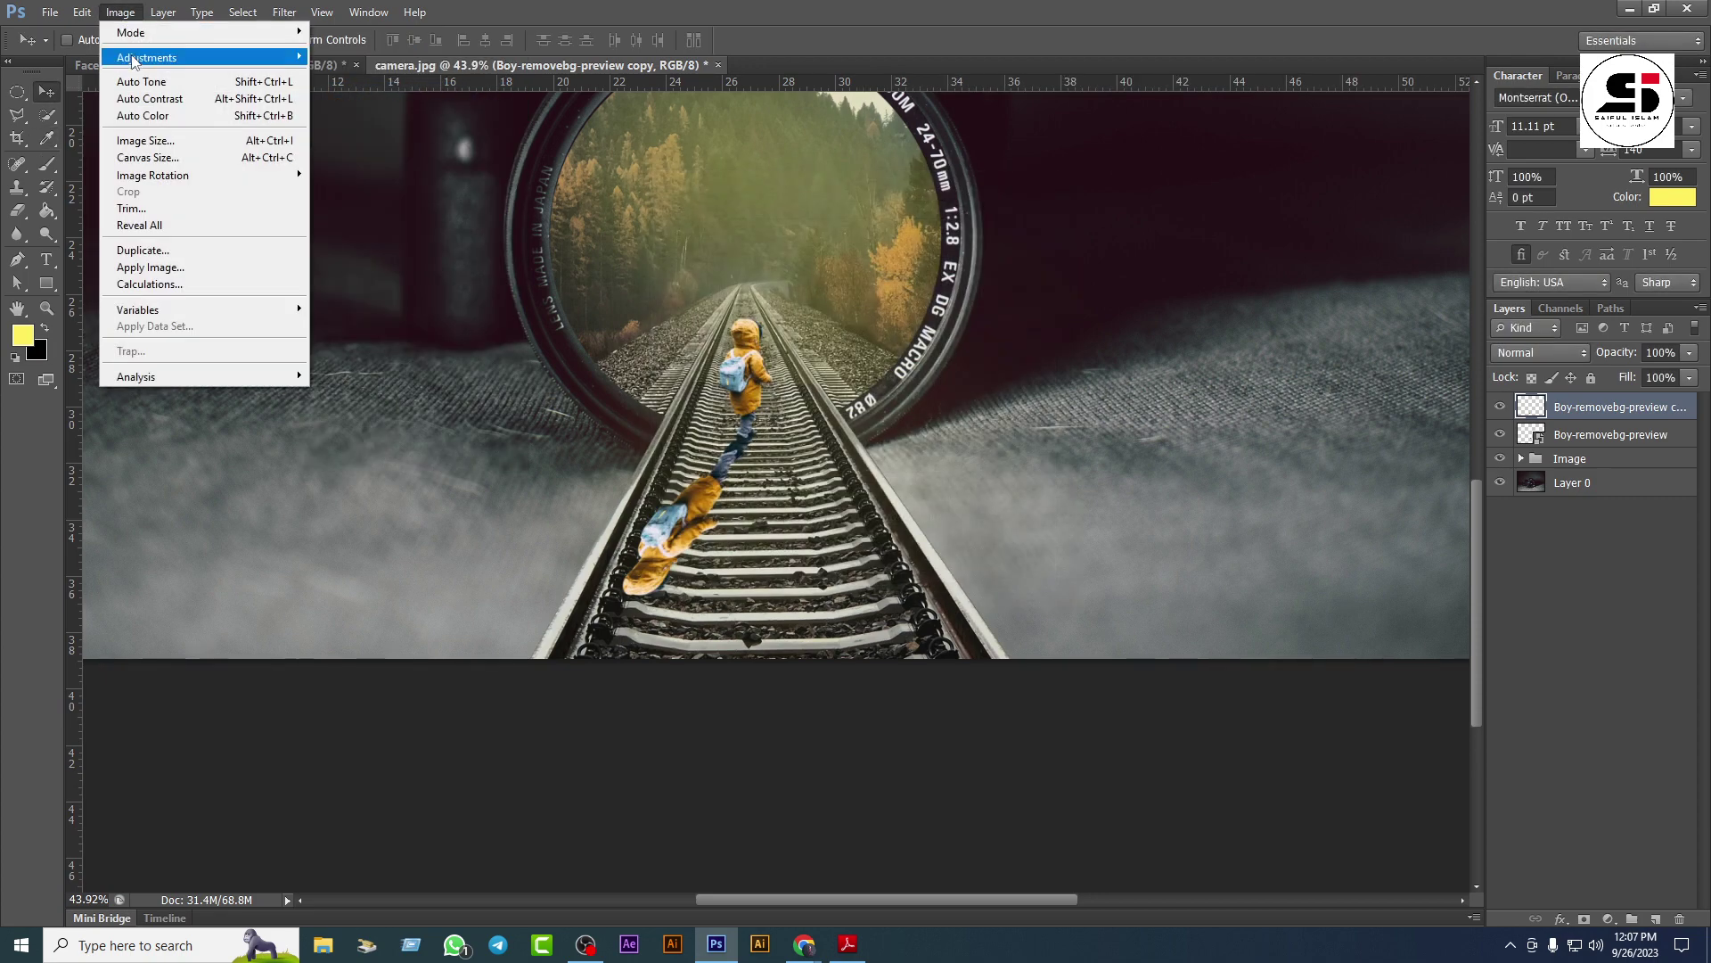
mouse_move(134, 59)
click(343, 73)
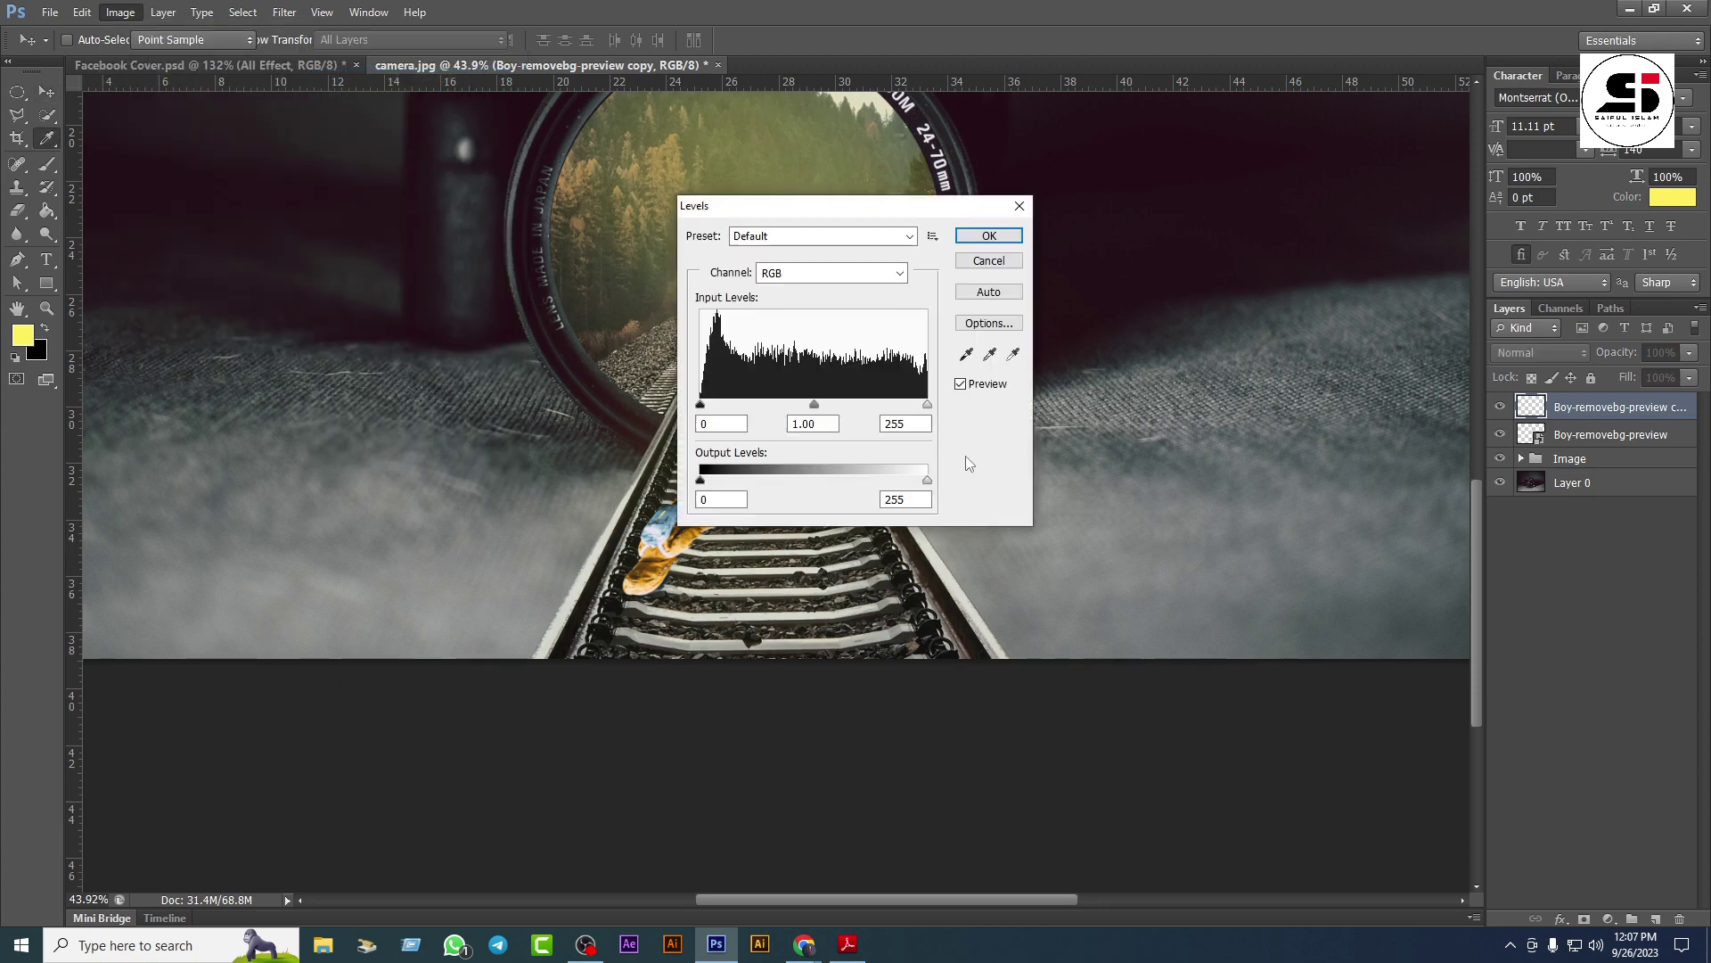
drag(930, 483, 692, 482)
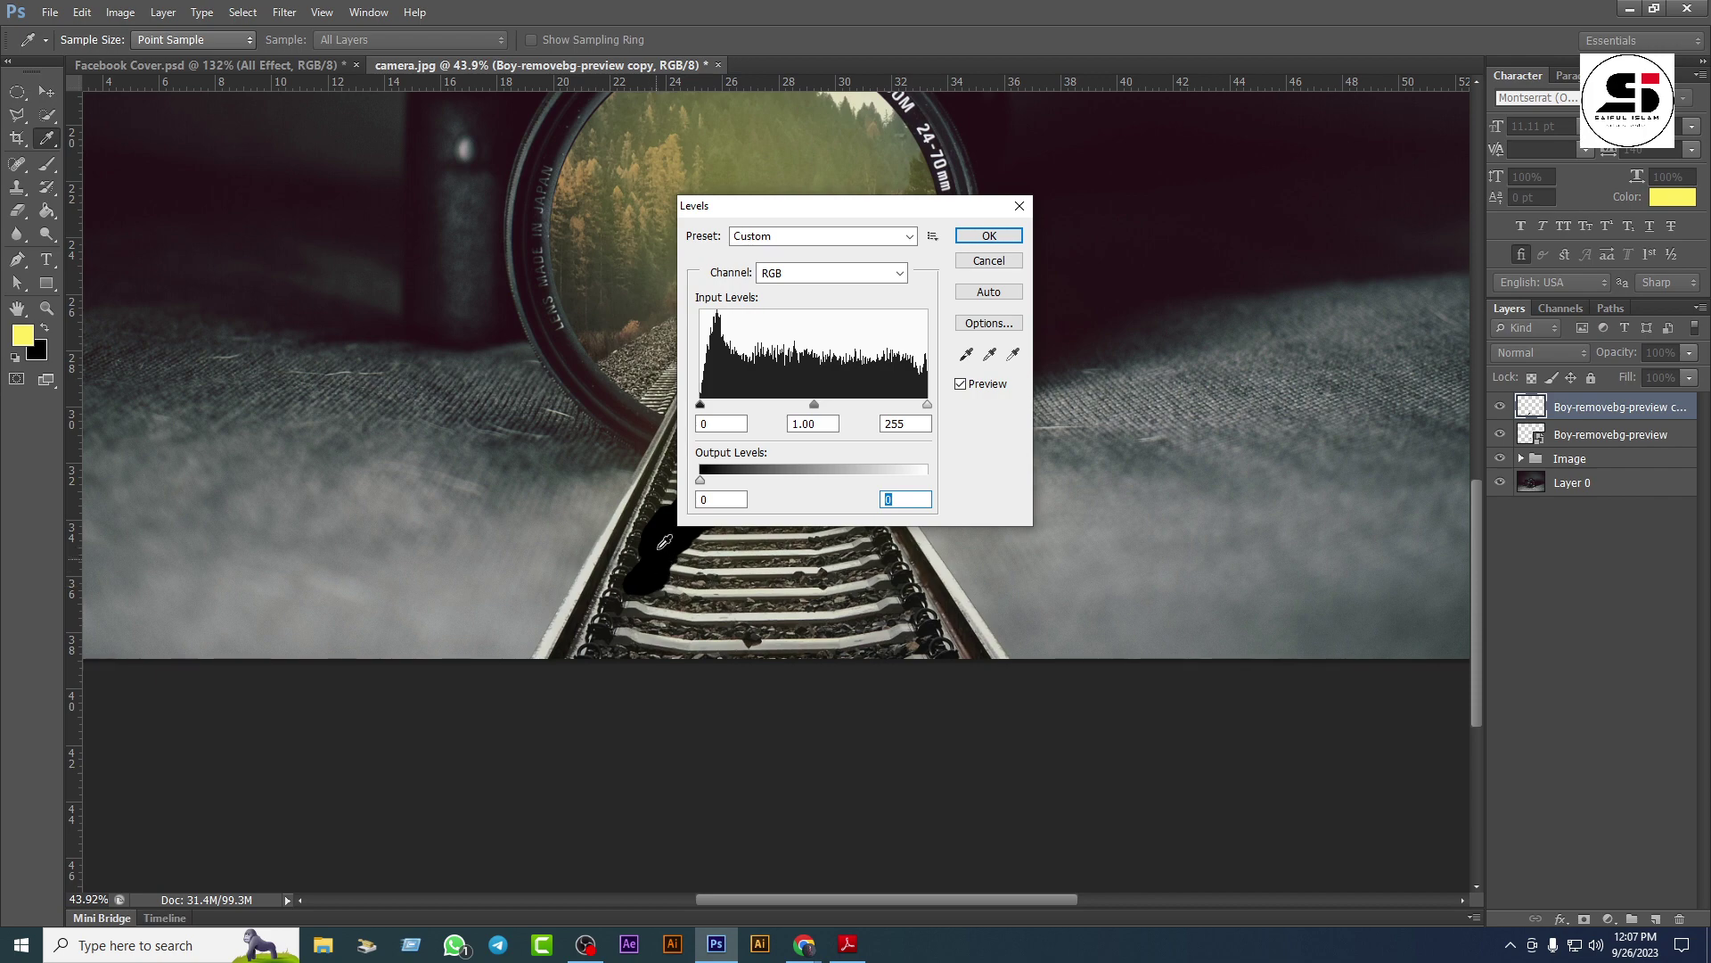
click(989, 235)
Step: Apply a Gaussian Blur of about 18 px radius to the black shadow
key(v)
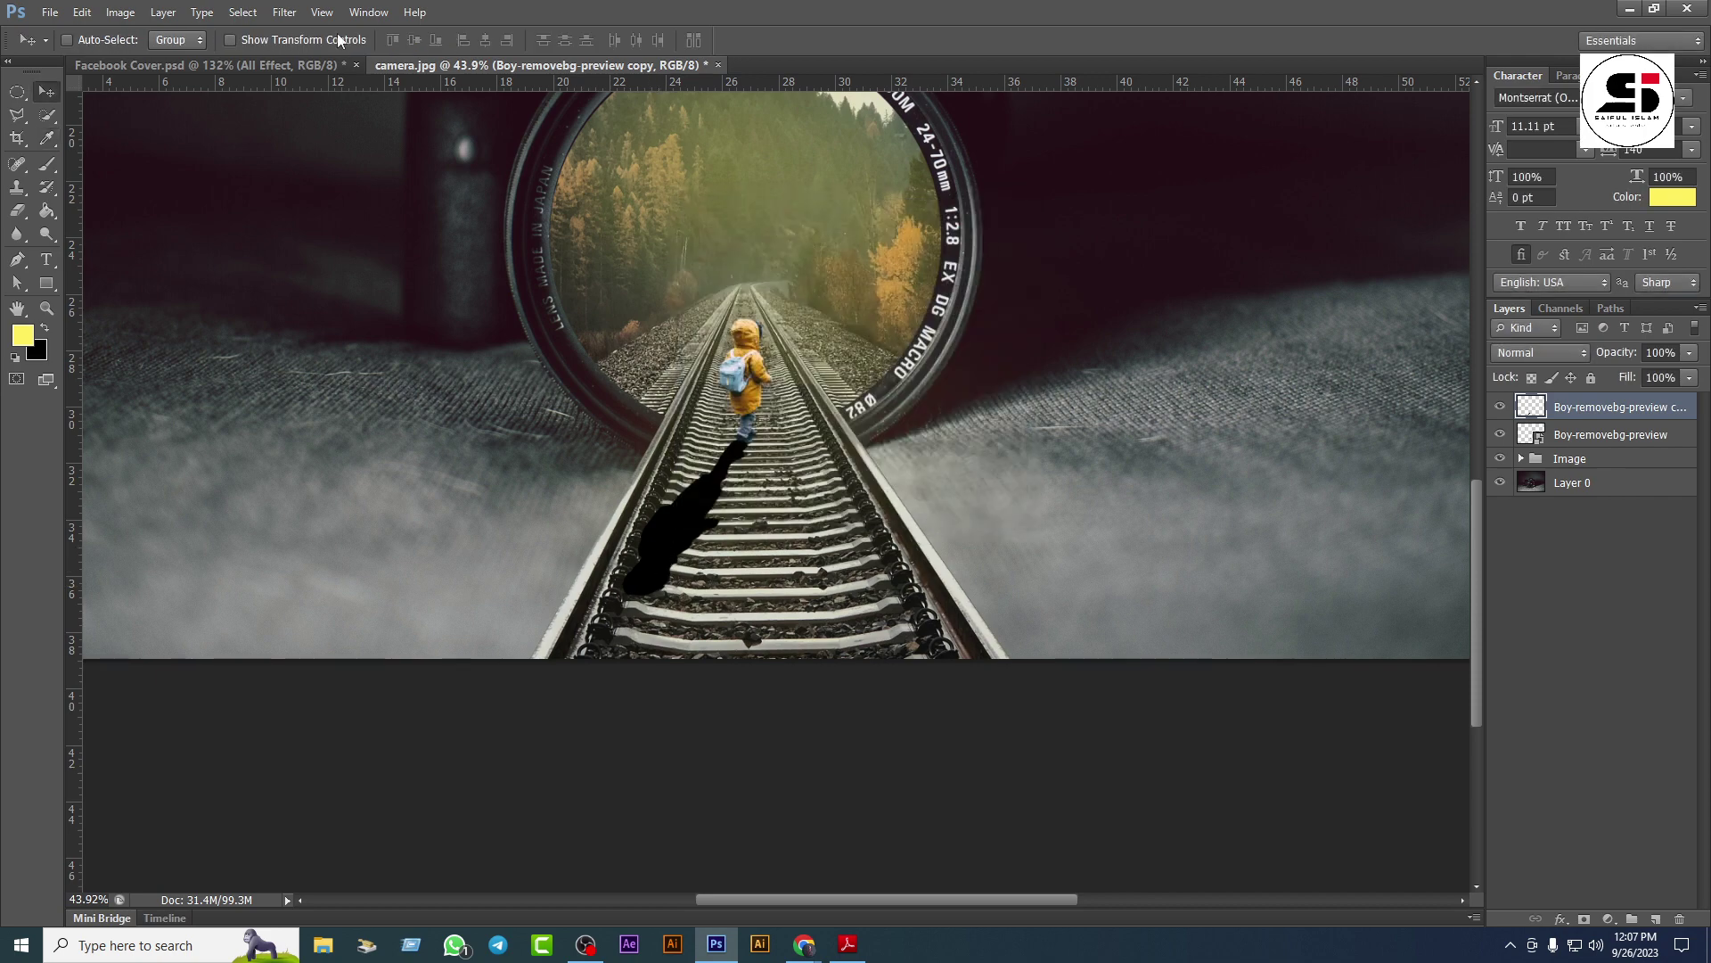
click(294, 19)
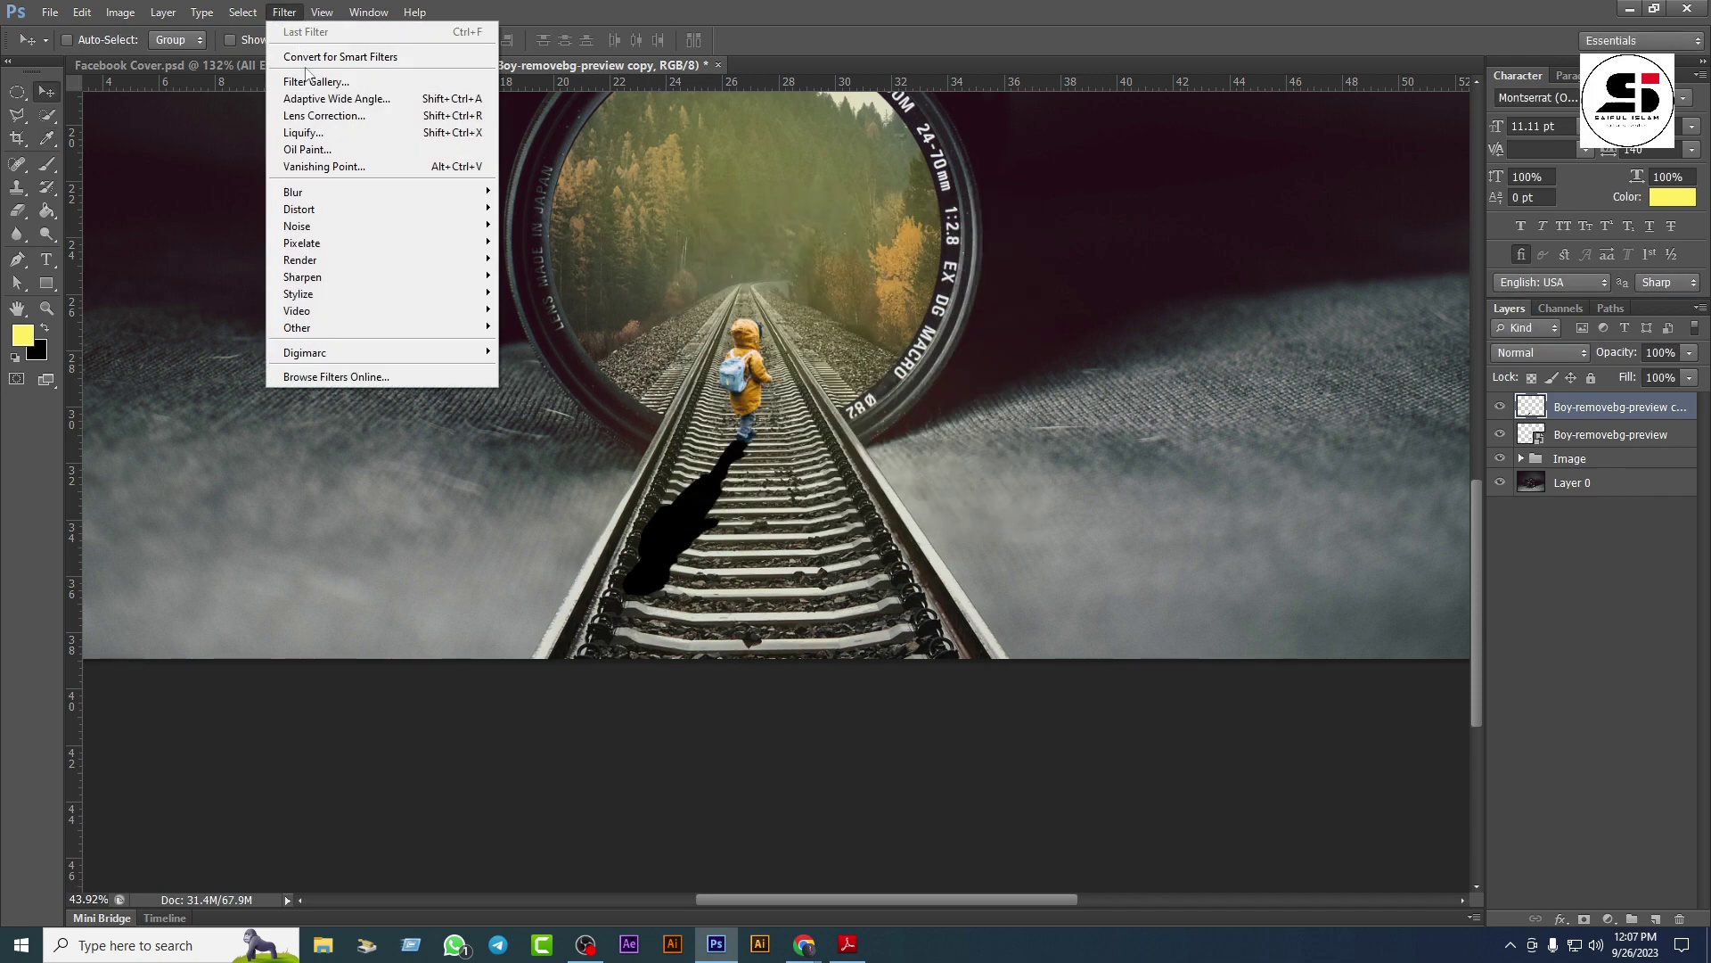
mouse_move(348, 191)
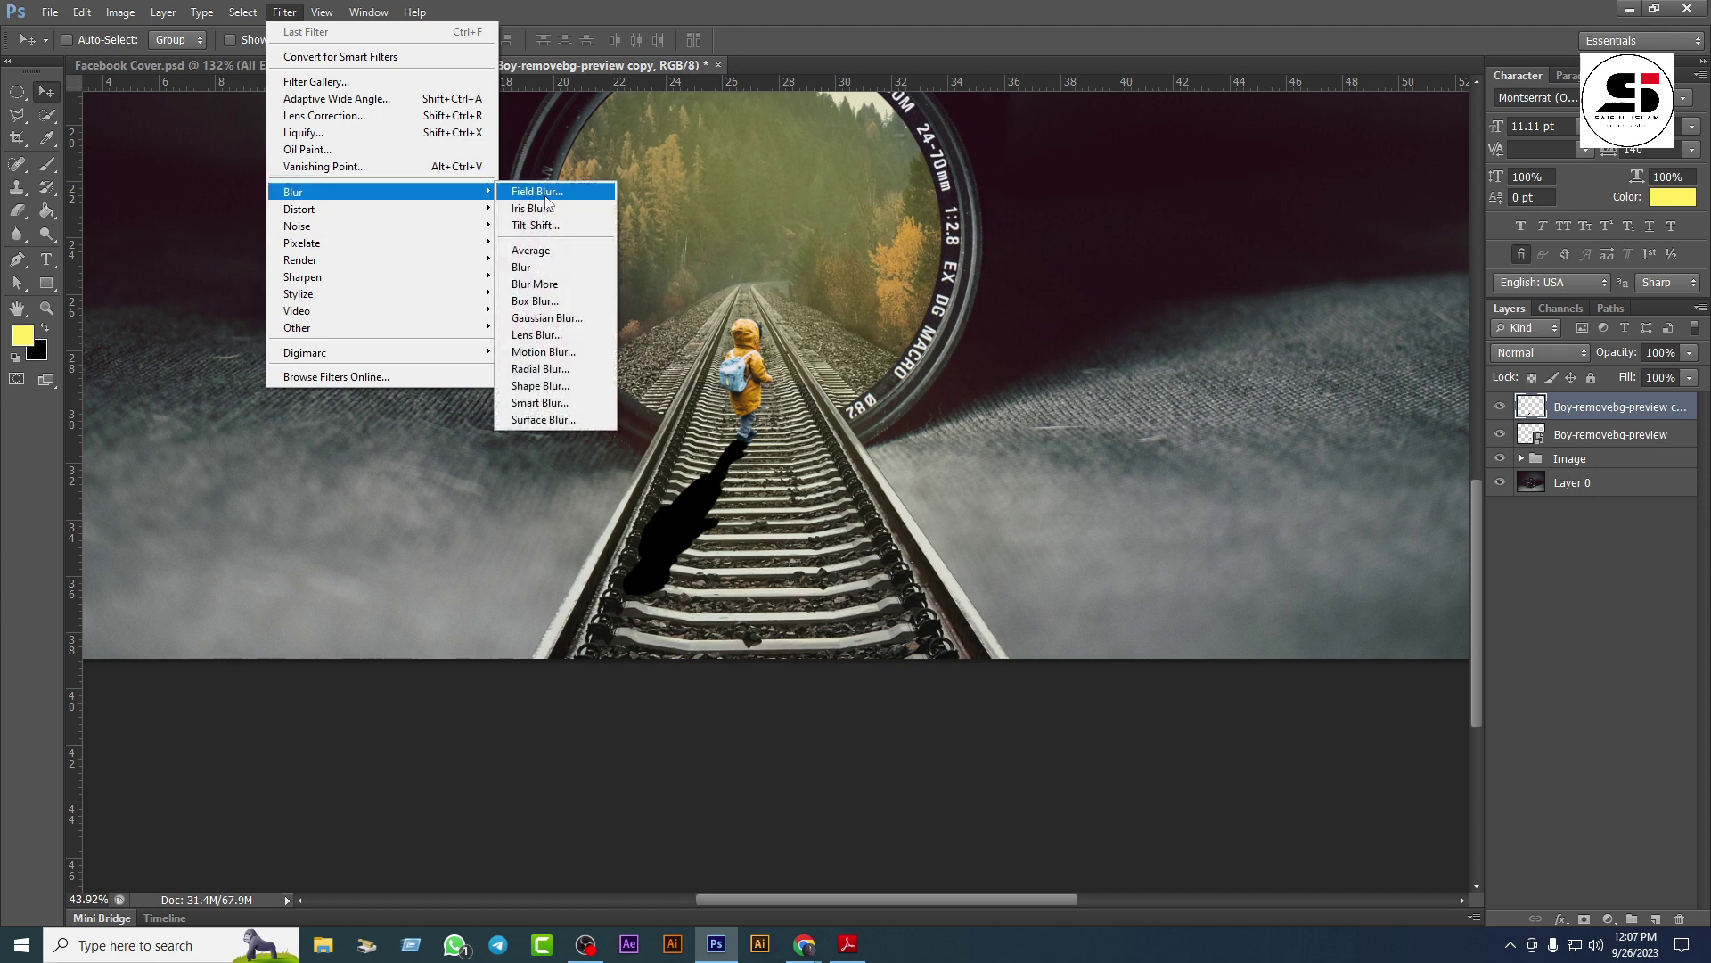
click(560, 317)
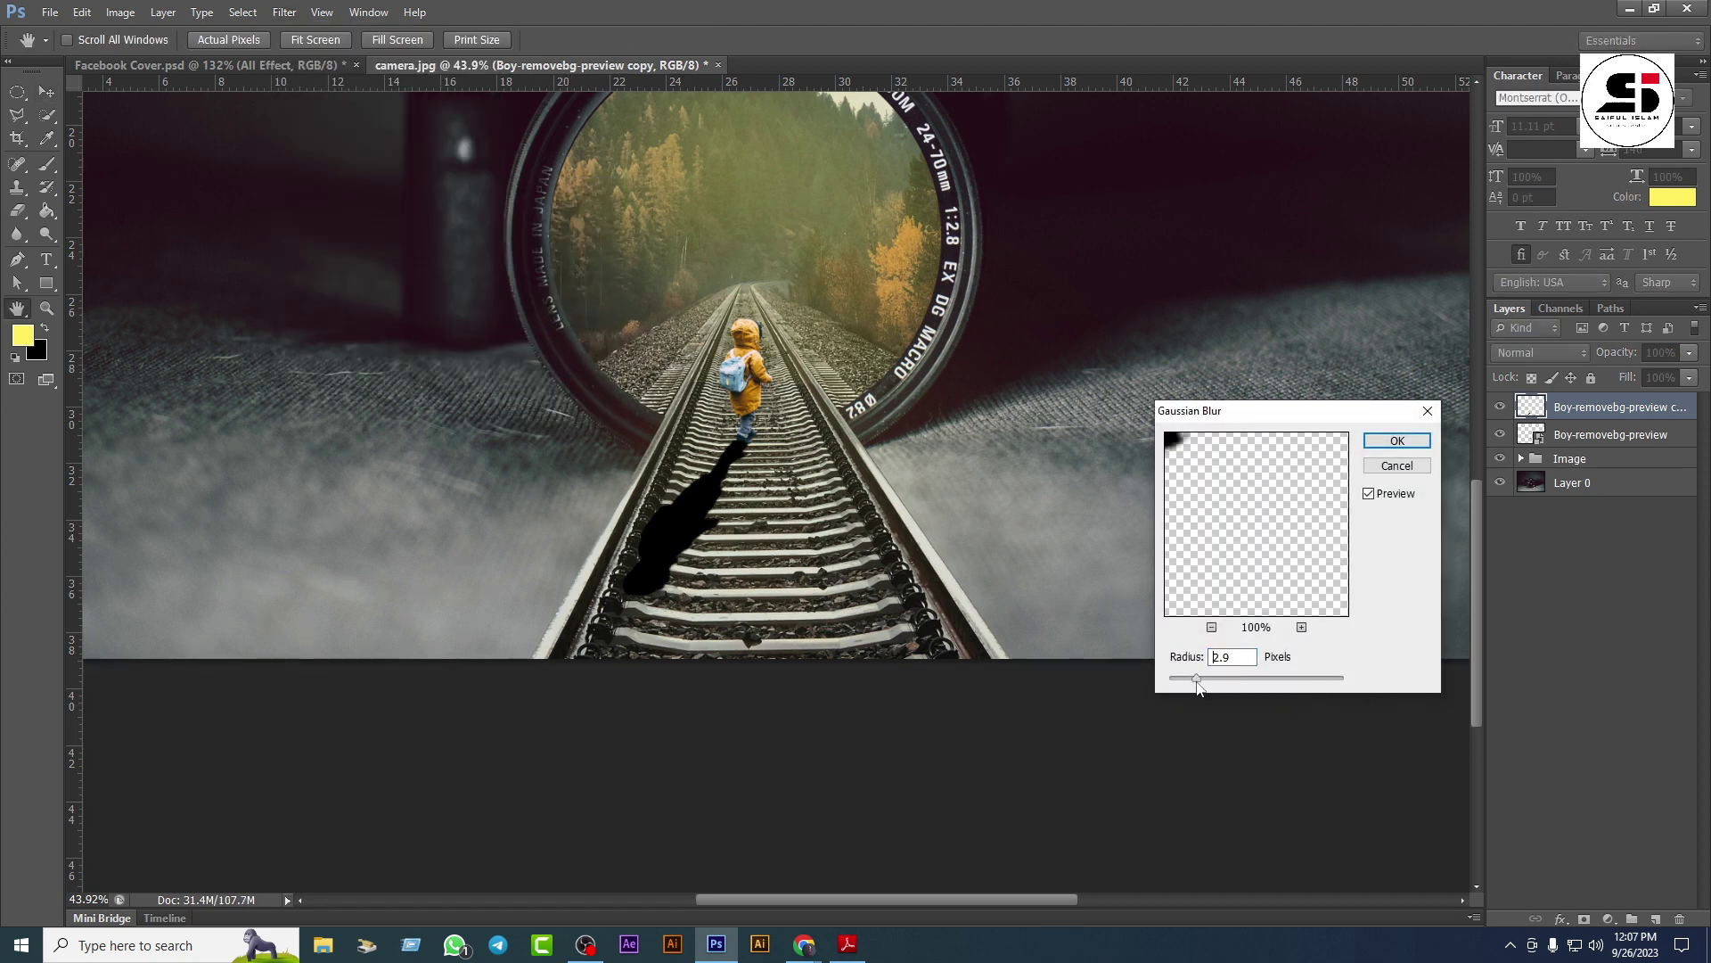
drag(1197, 683, 1245, 685)
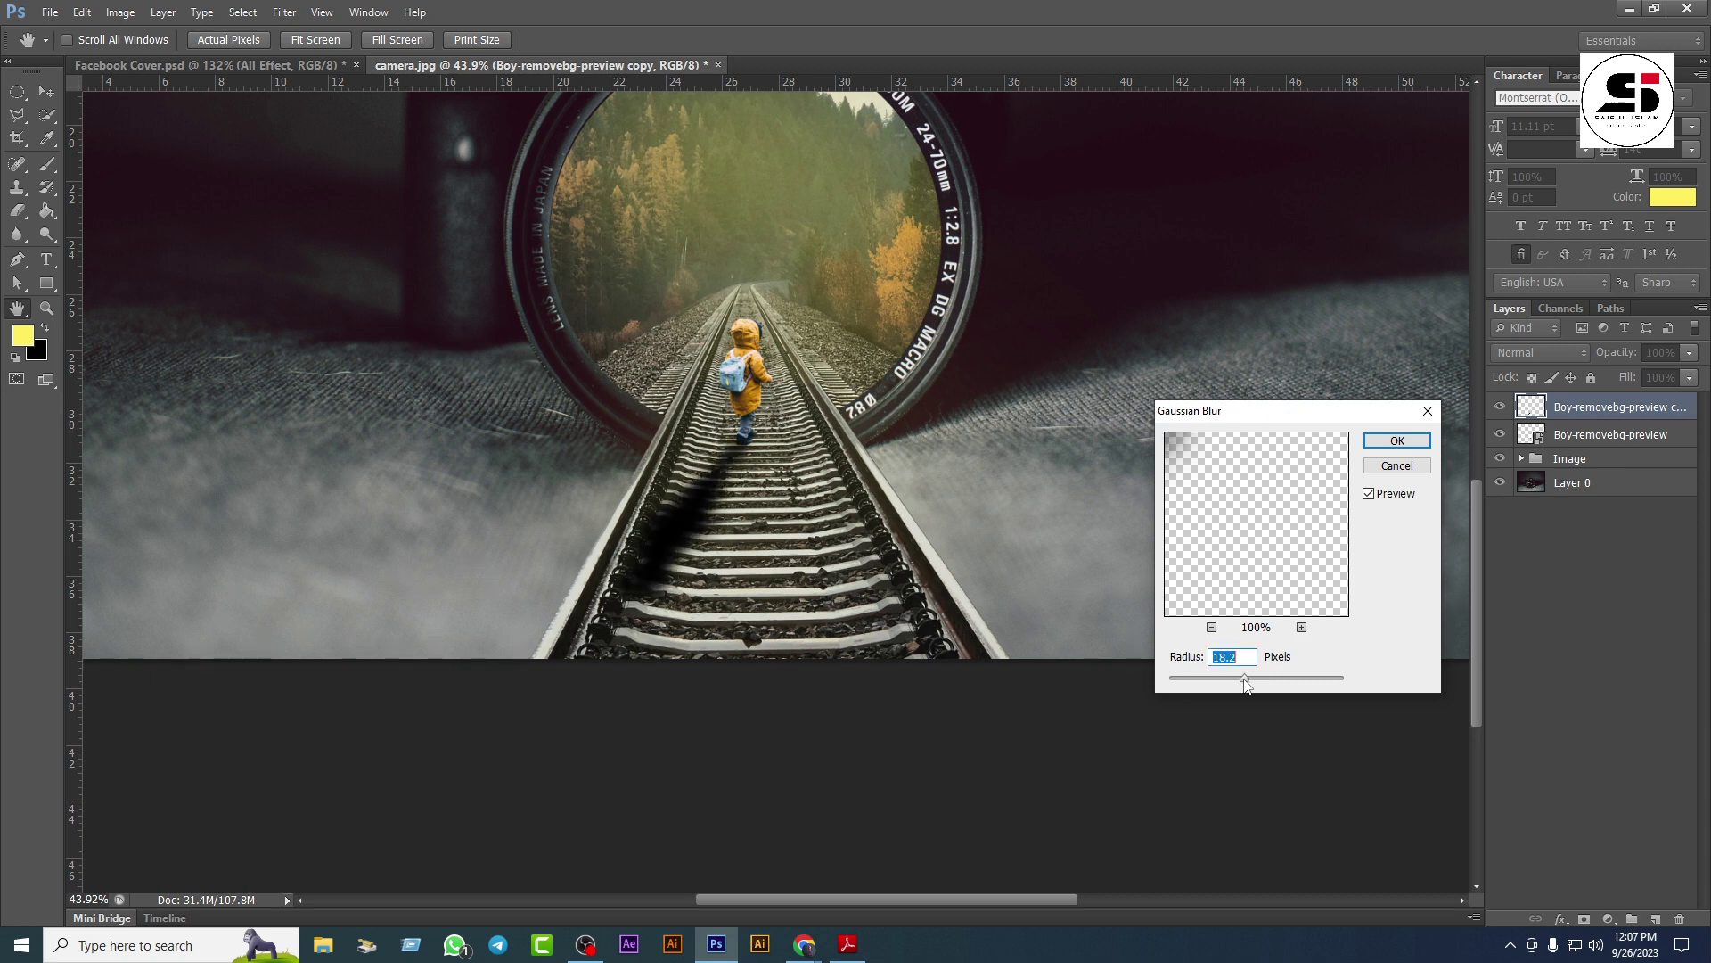
click(1397, 440)
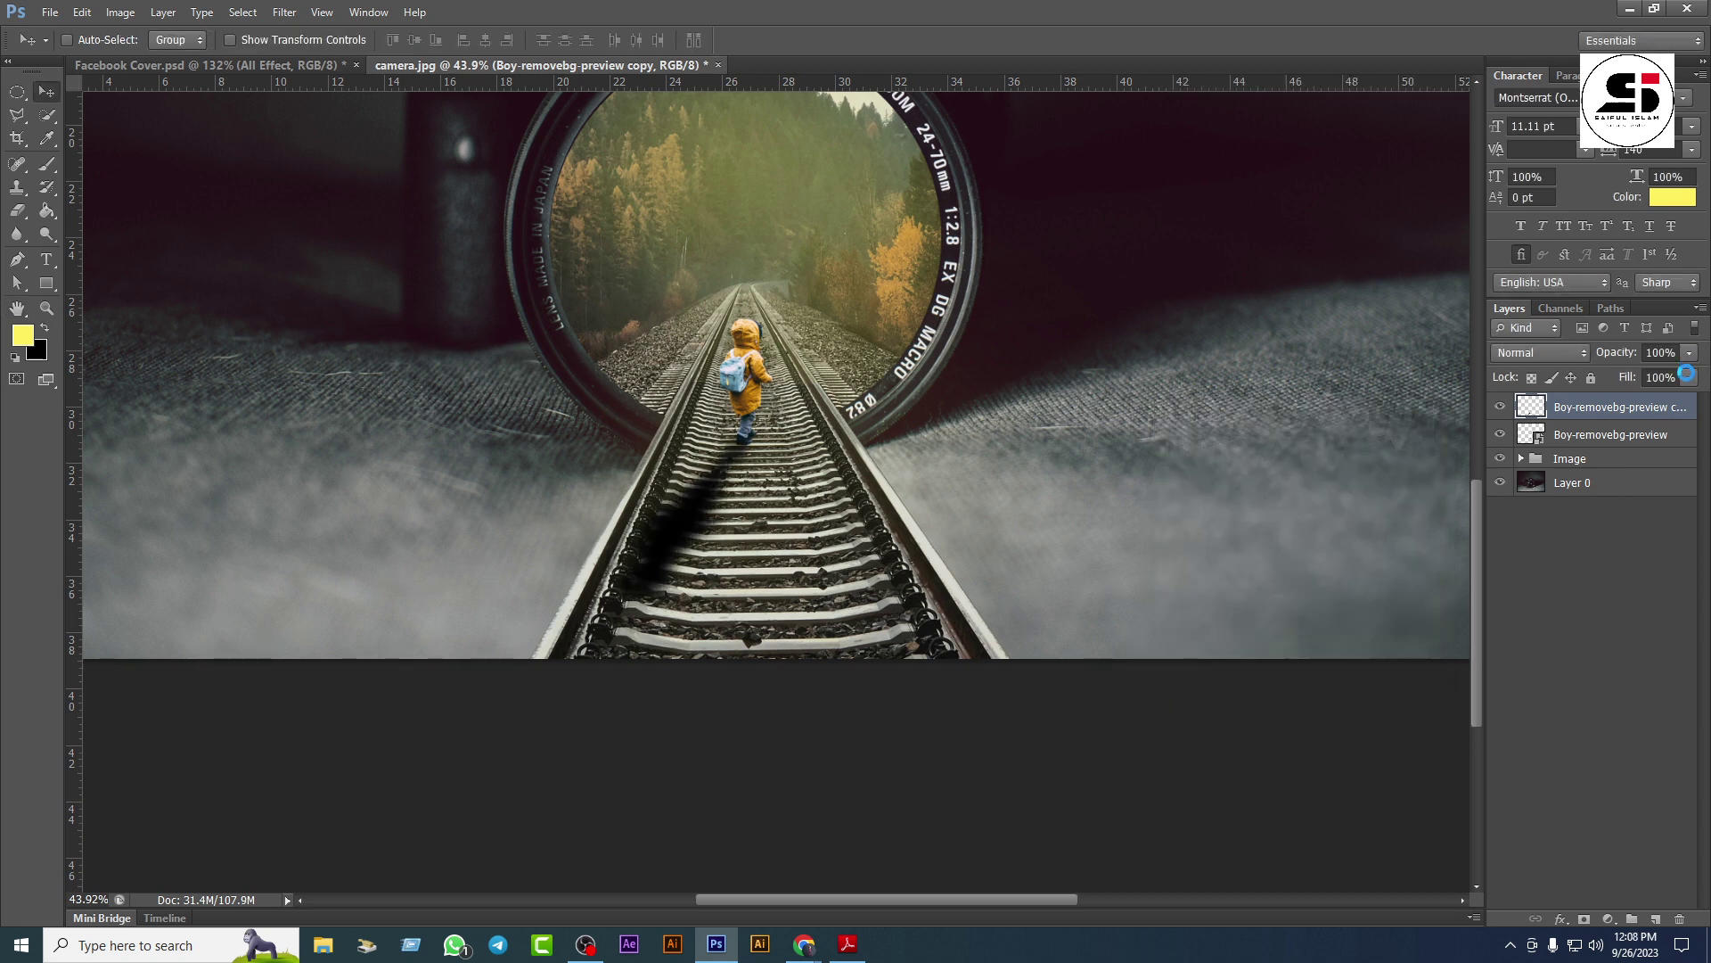
Step: Lower the shadow layer's opacity to 58% and zoom out to view the whole image
click(1690, 353)
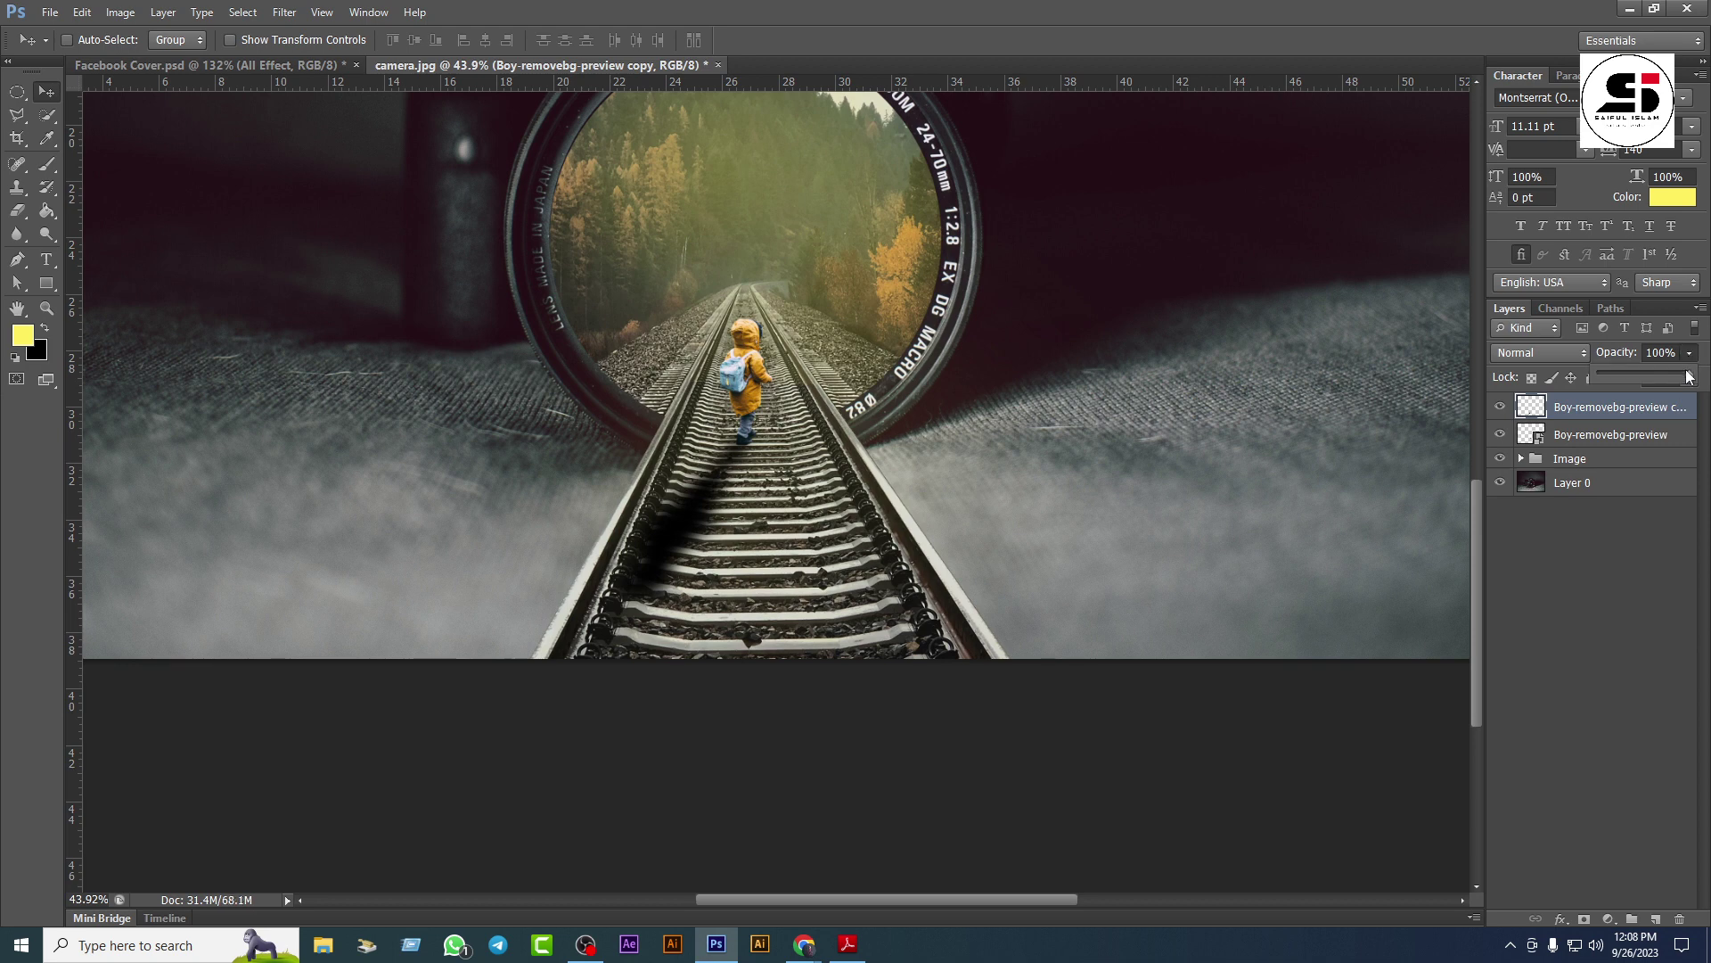
drag(1687, 376, 1655, 383)
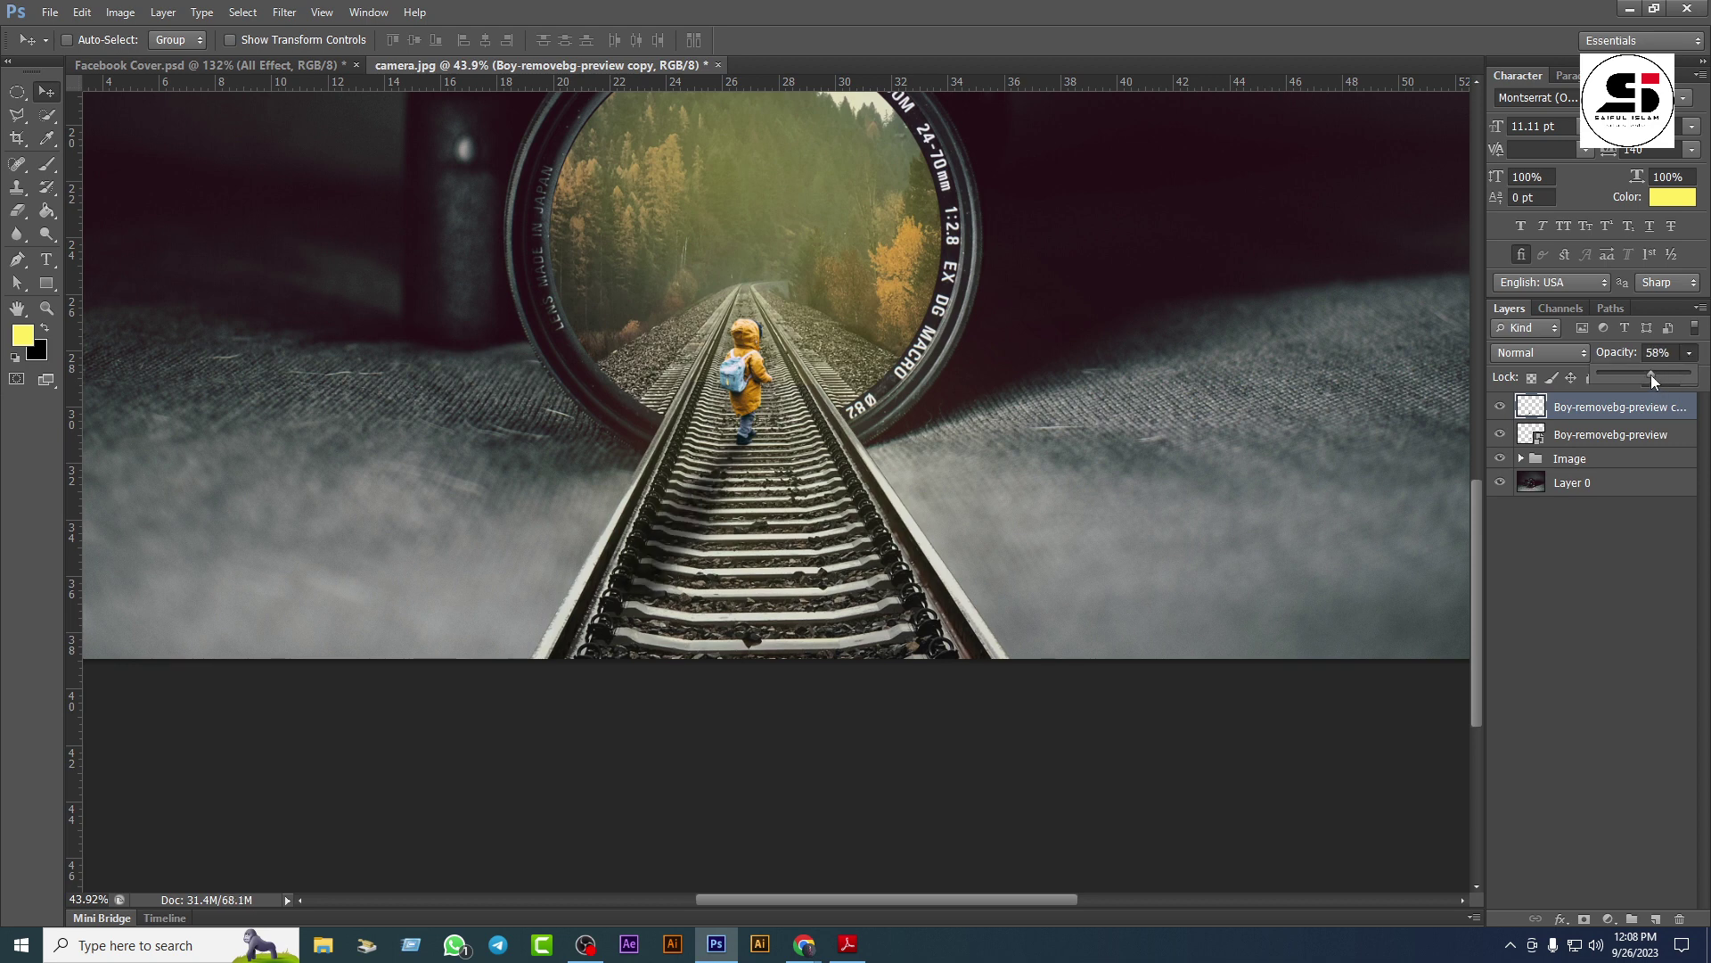
click(1647, 409)
scroll(729, 568, down, 5)
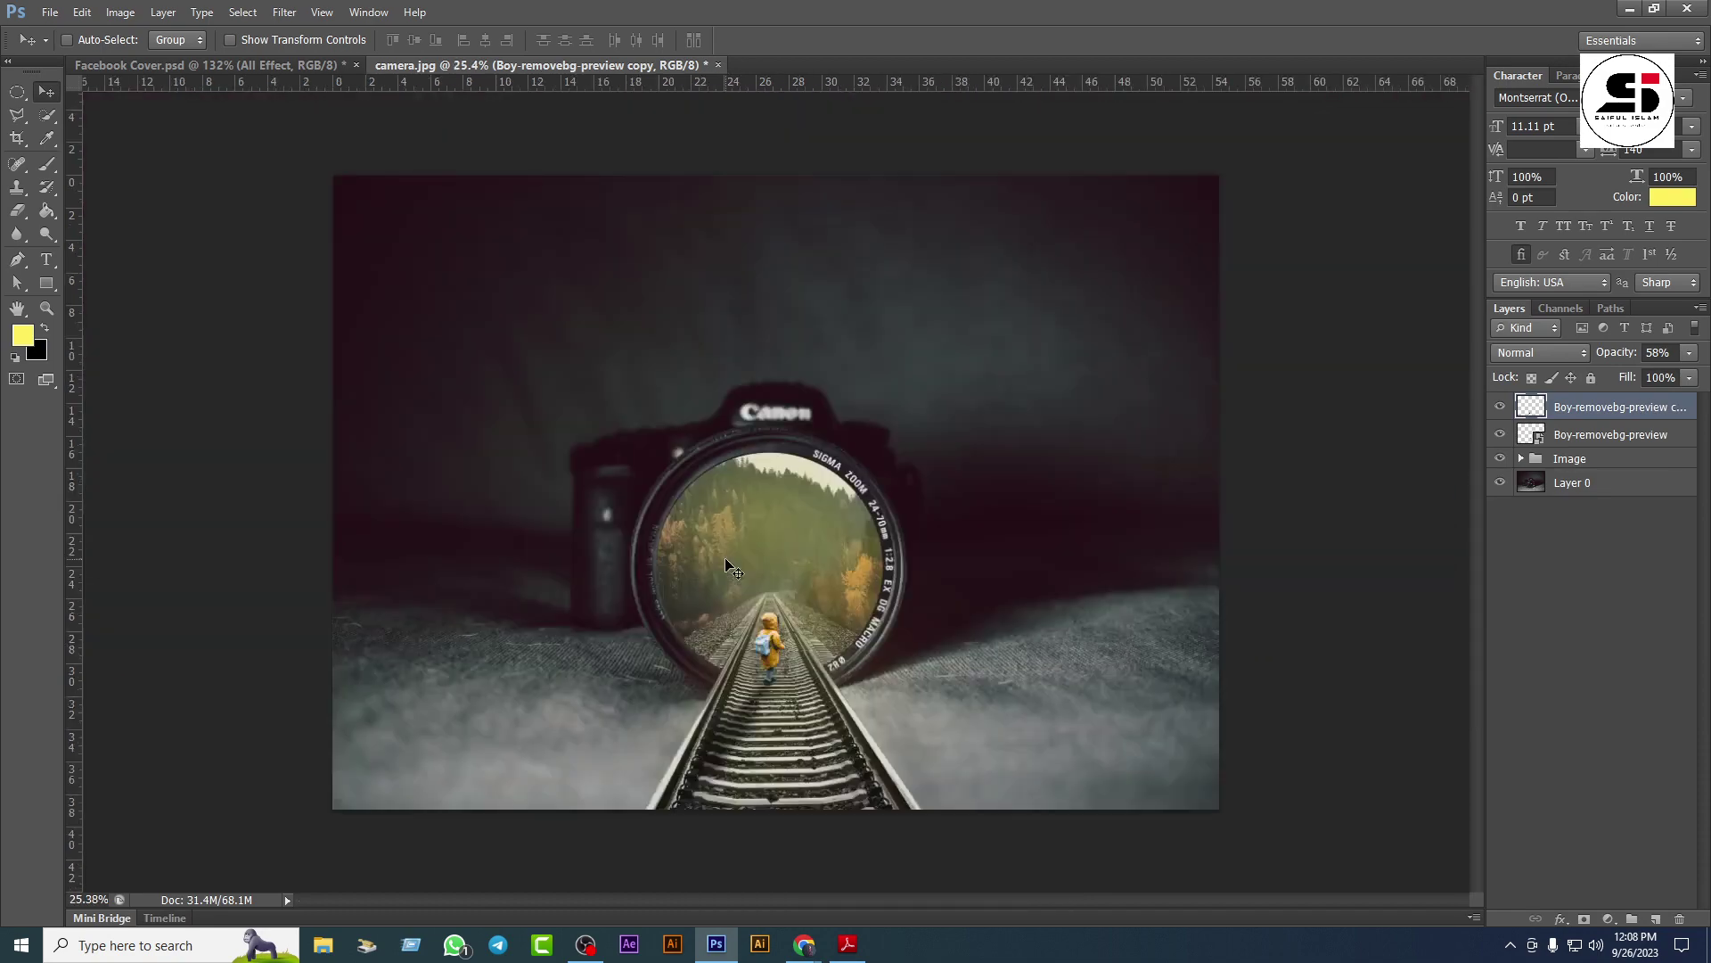
scroll(953, 584, up, 1)
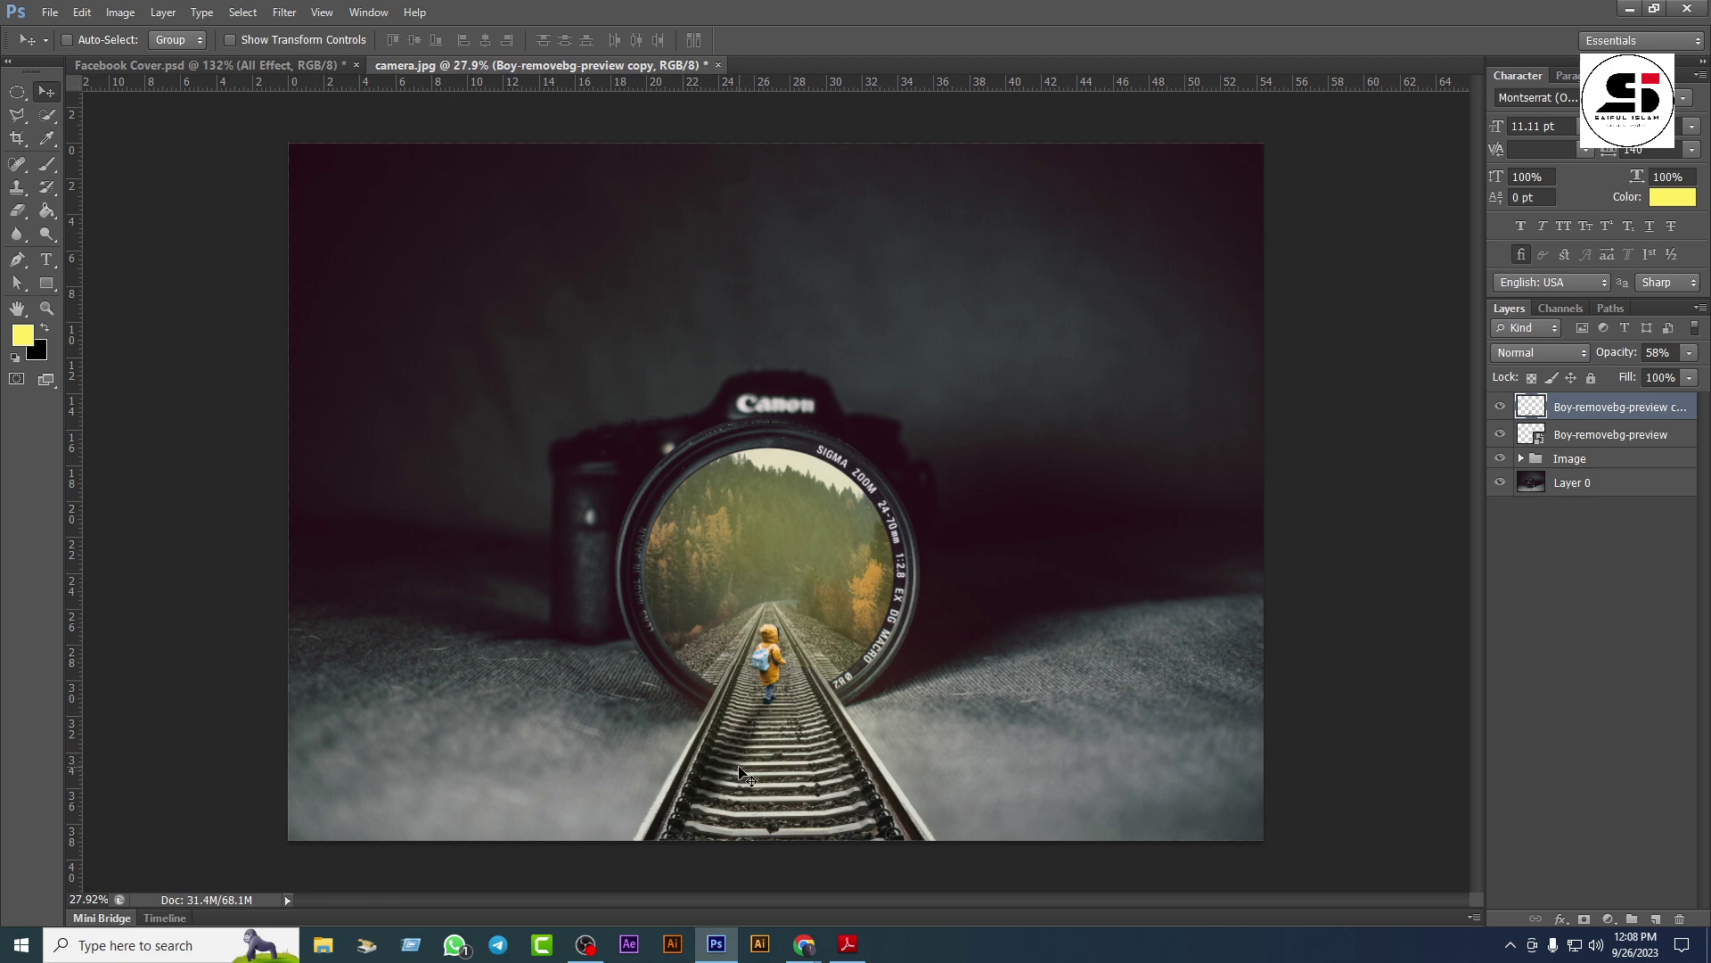
scroll(739, 771, down, 1)
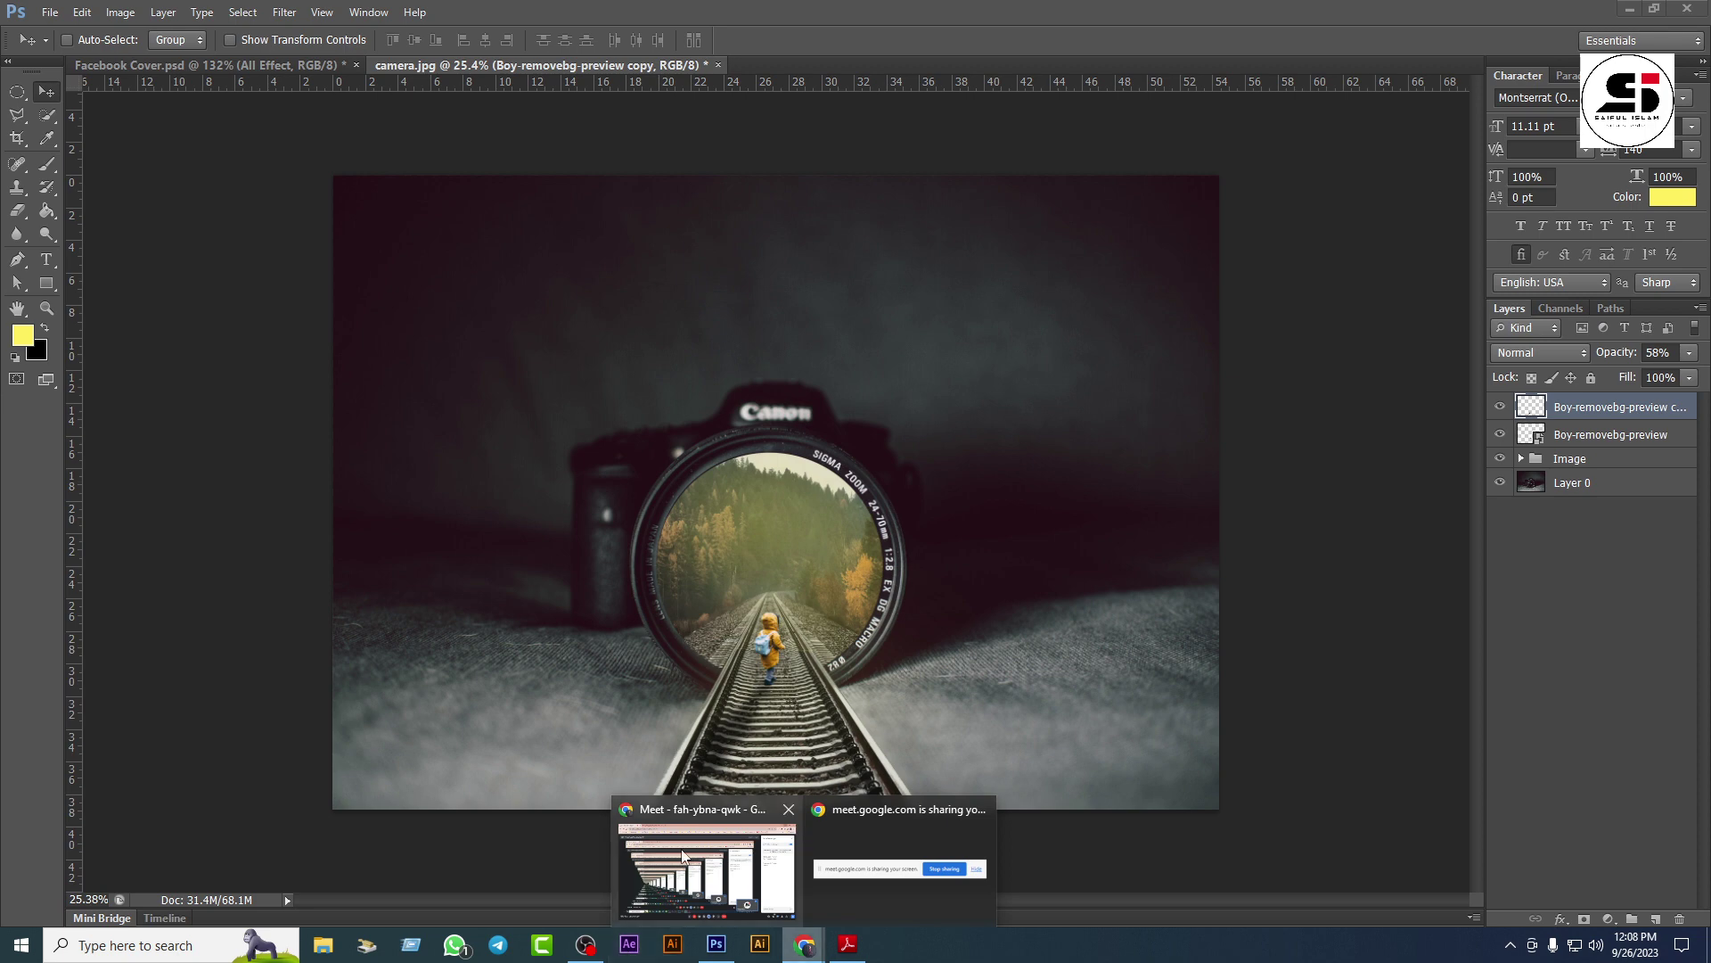
Step: In Meet's host controls, enable 'Turn on their microphone' for everyone, then switch to OBS
click(707, 865)
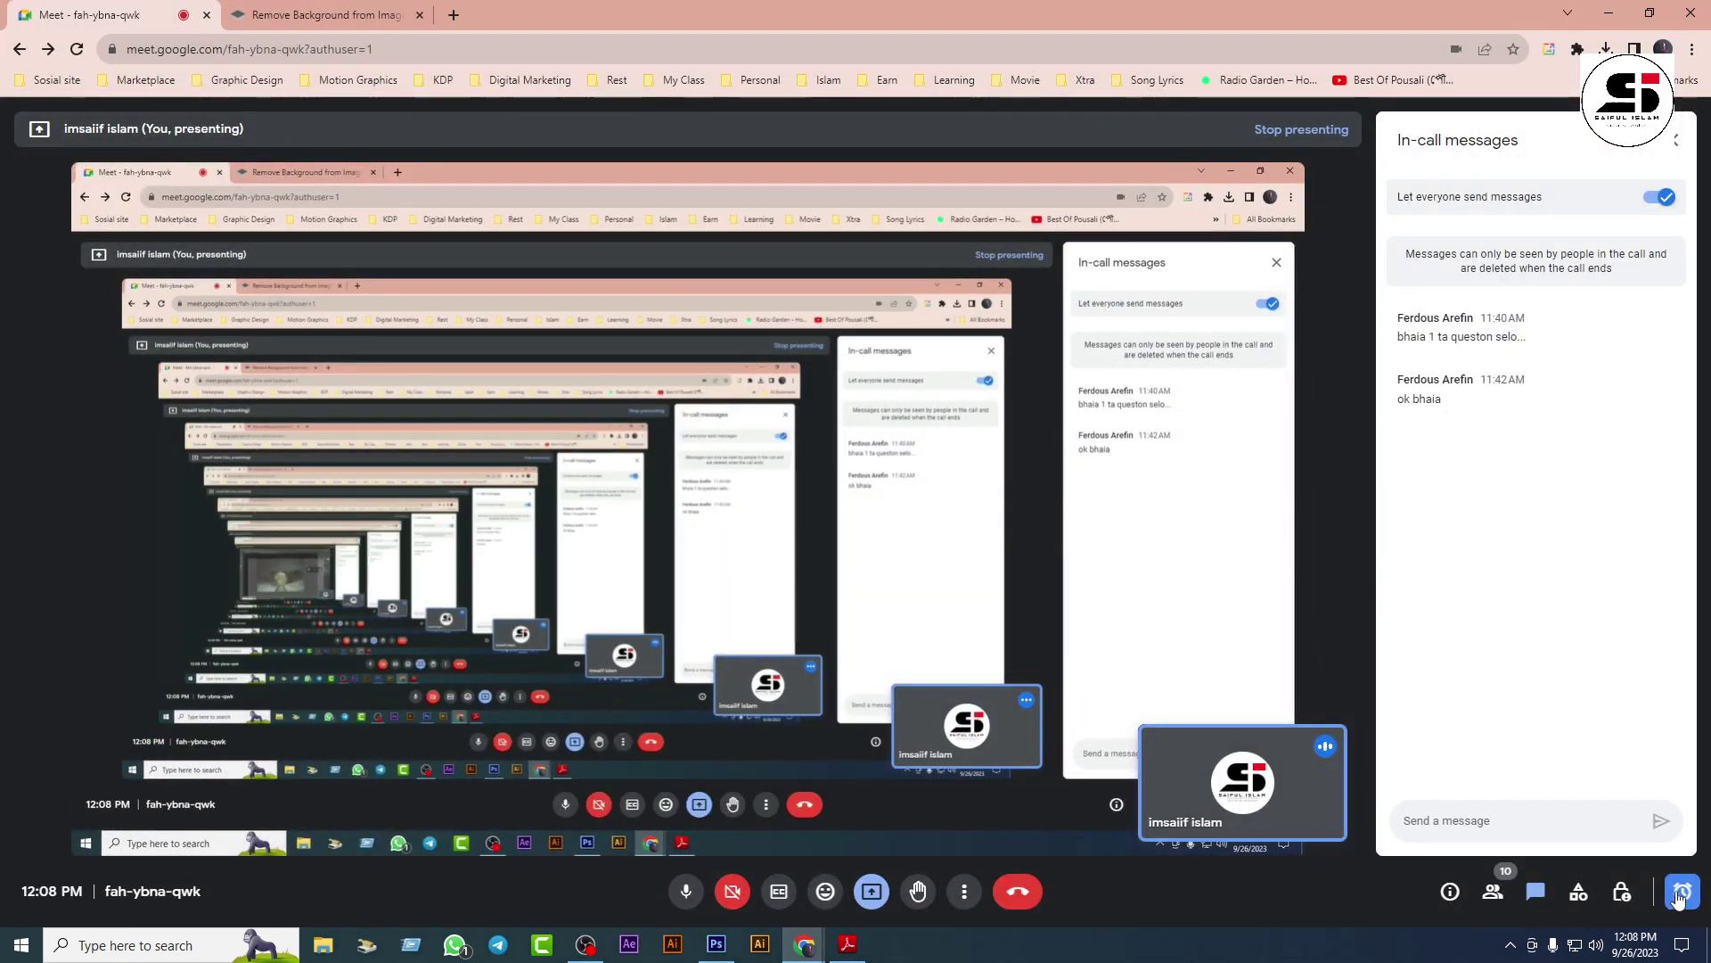
click(1623, 893)
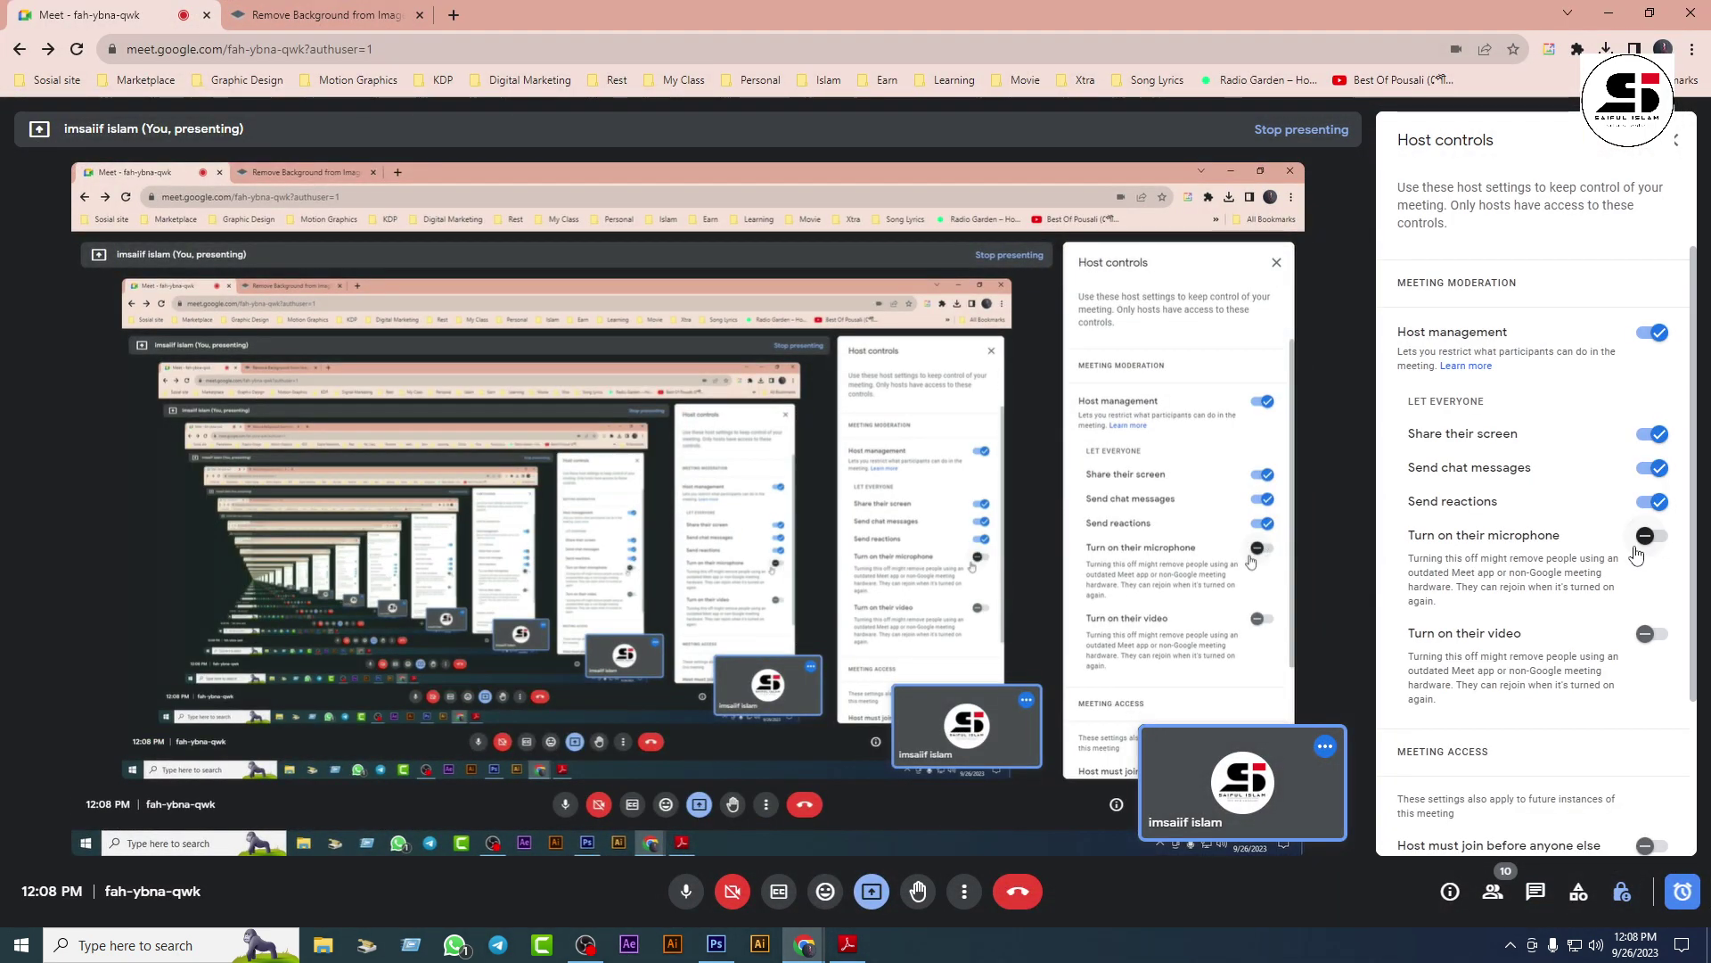
click(1653, 536)
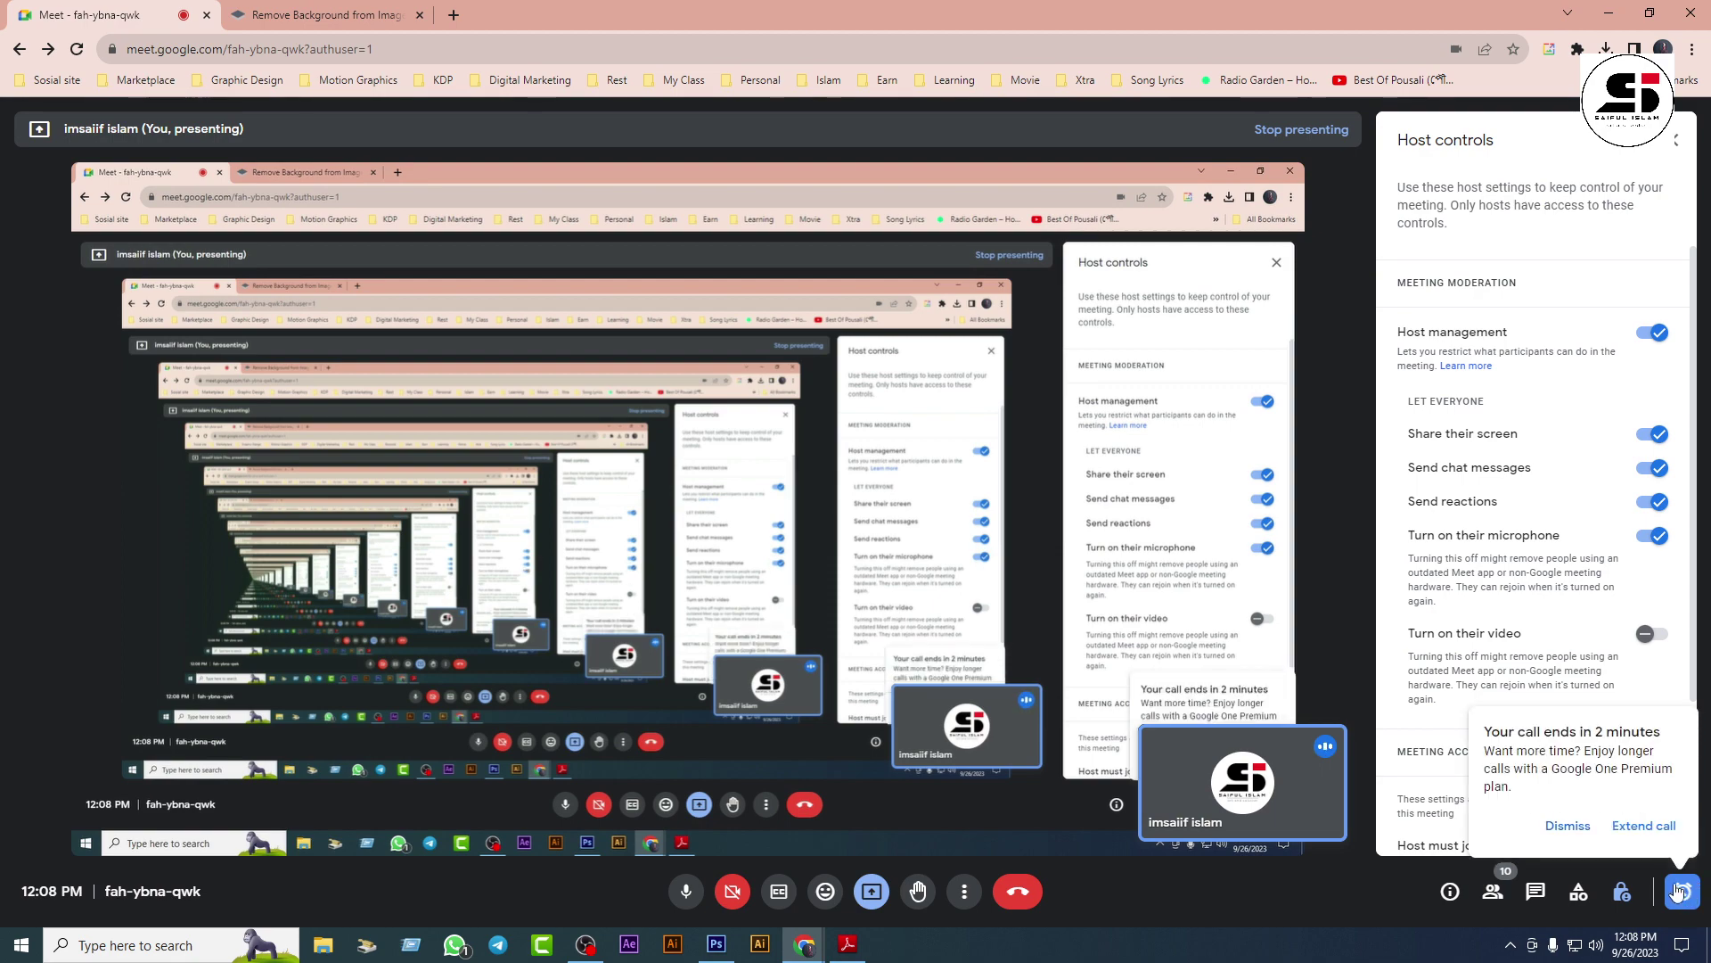
click(584, 943)
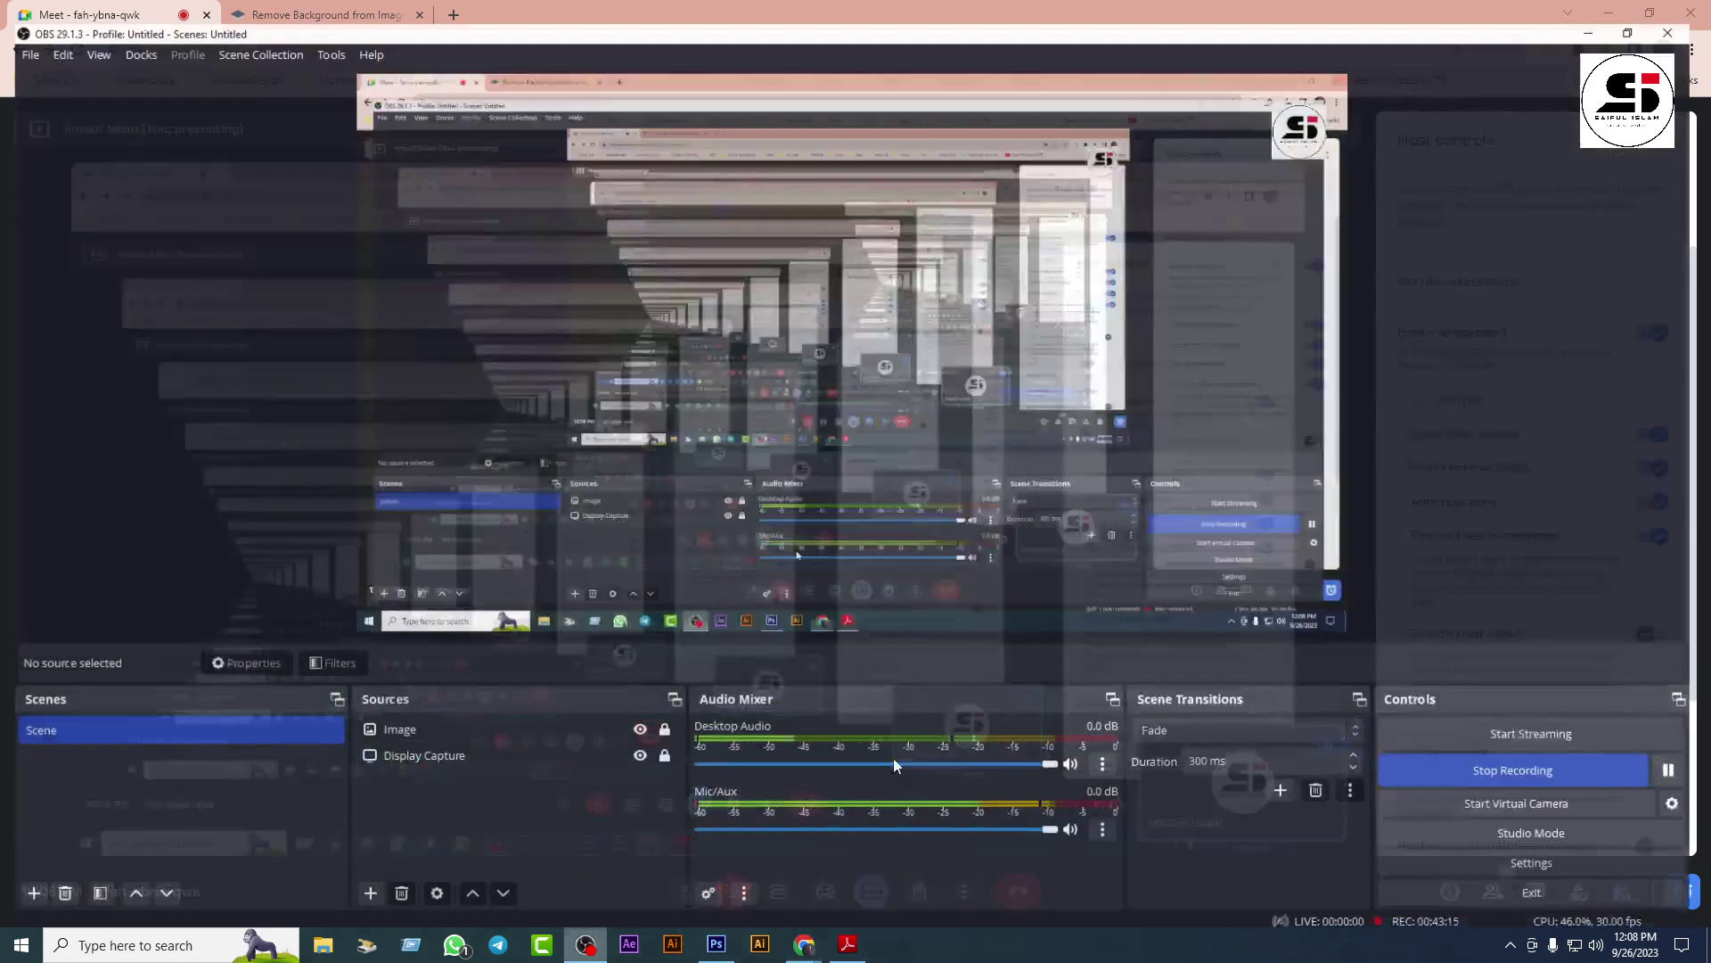